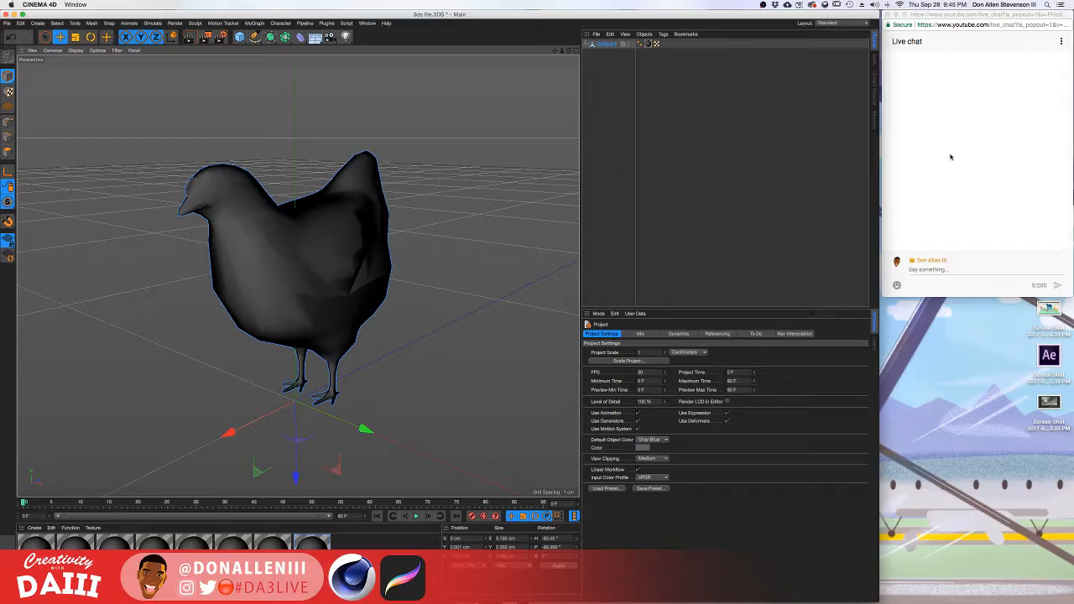
# Switch to Chrome and adjust the playback volume of the 24/7 Lofi Hiphop Radio stream.
pyautogui.hotkey('ctrl', 'Up')
pyautogui.click(559, 46)
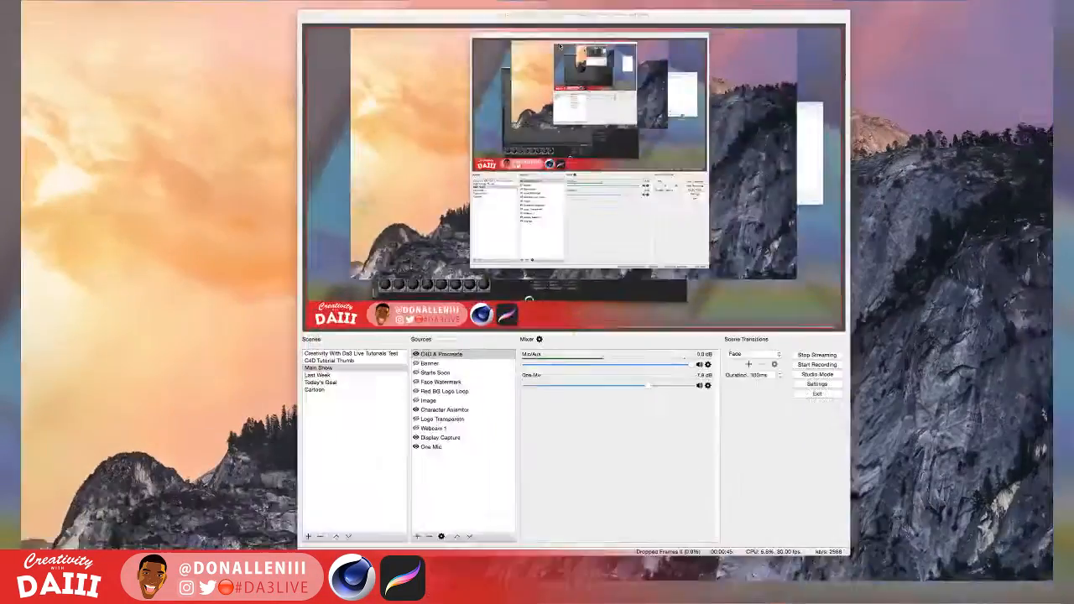
pyautogui.hotkey('ctrl', 'Up')
pyautogui.click(650, 52)
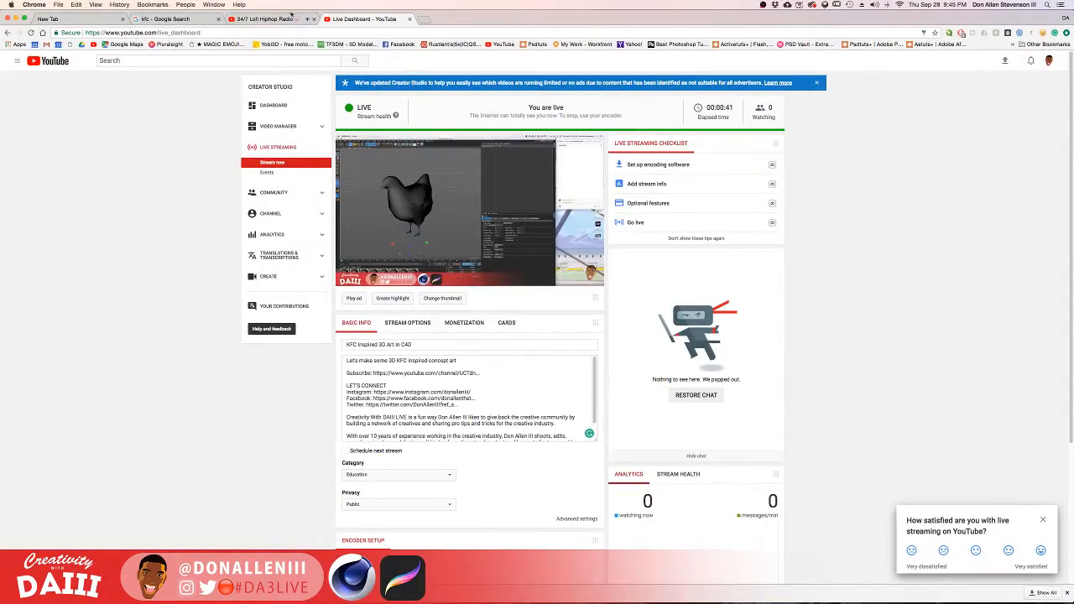
pyautogui.click(267, 19)
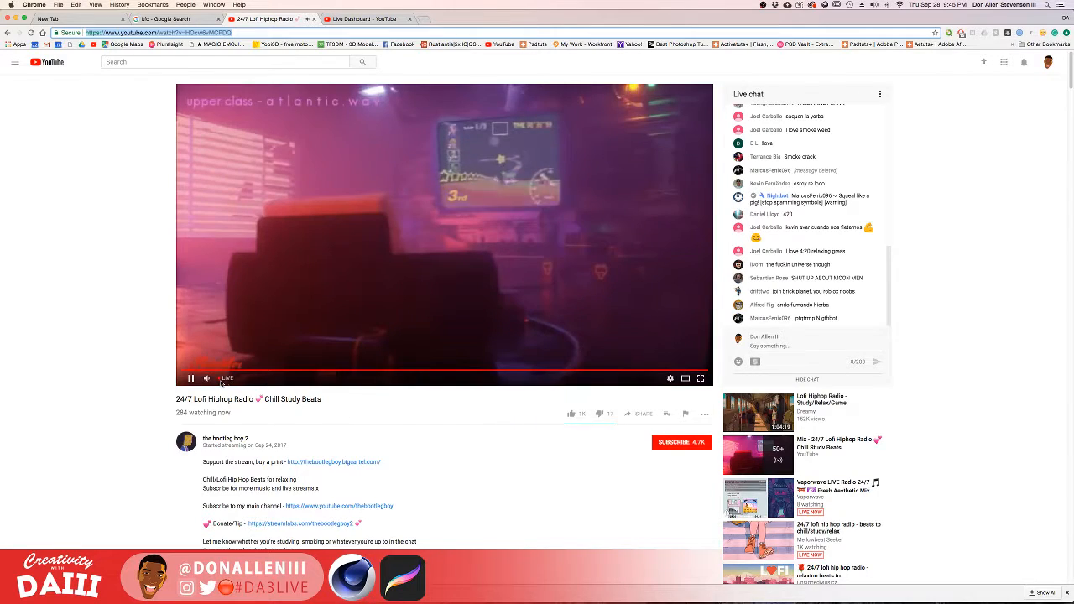
pyautogui.click(221, 379)
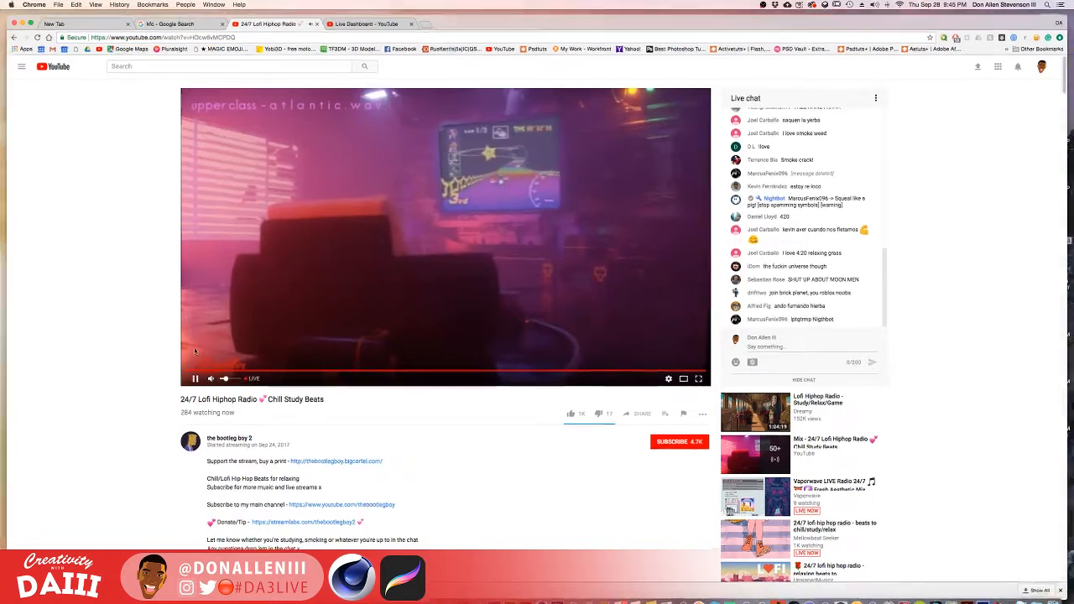
# Switch back to Cinema 4D and view the chicken model from the side.
pyautogui.hotkey('ctrl', 'Up')
pyautogui.click(395, 38)
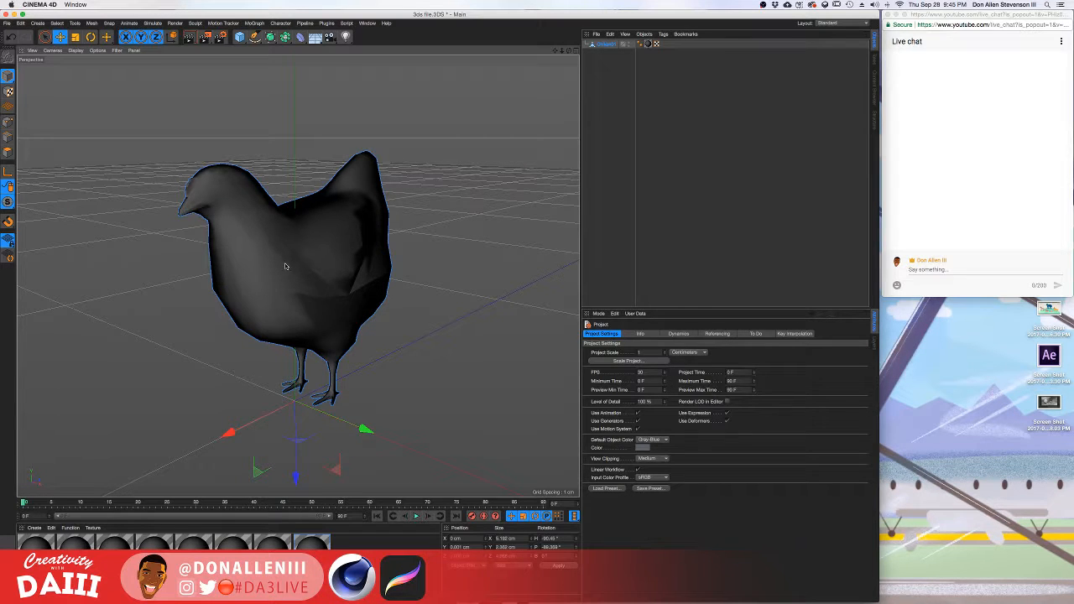
pyautogui.keyDown('alt'); pyautogui.moveTo(284, 266); pyautogui.dragTo(339, 251); pyautogui.keyUp('alt')
# Switch to Chrome and browse the KFC image search results for reference ideas.
pyautogui.hotkey('ctrl', 'Up')
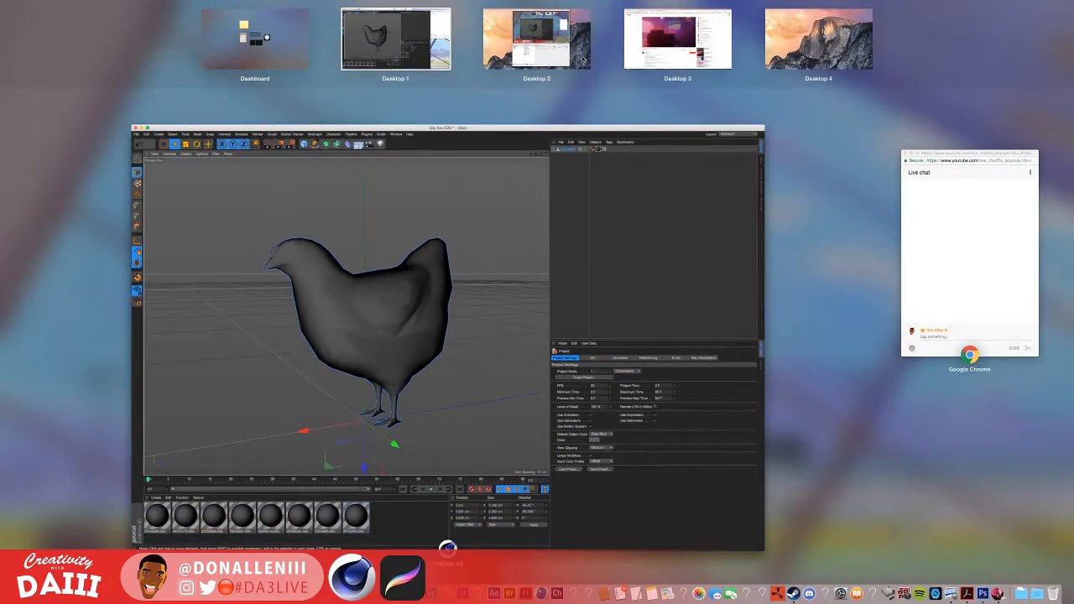
pyautogui.click(677, 33)
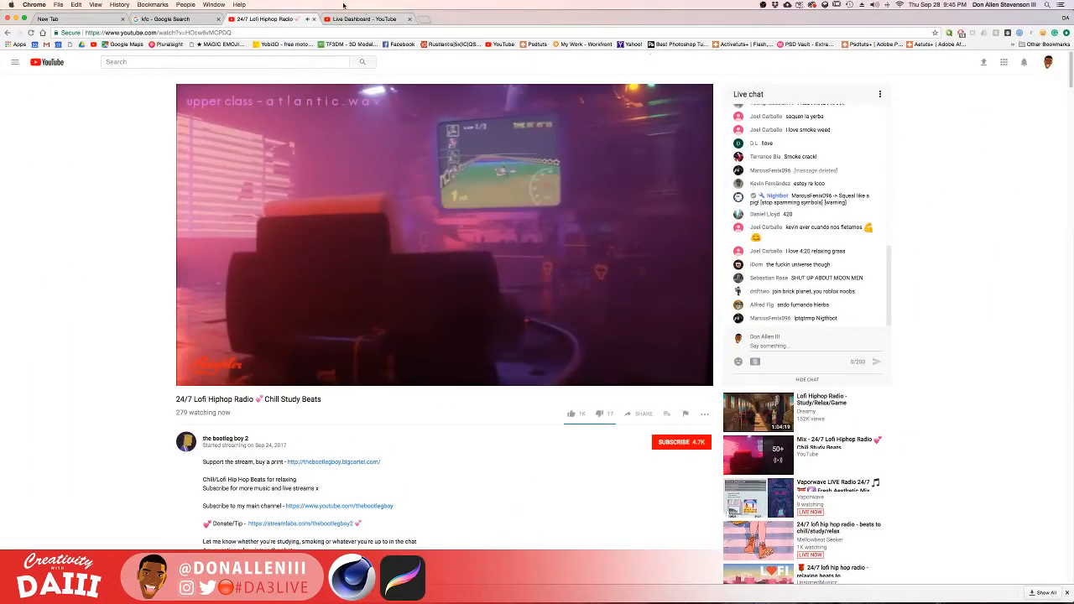
pyautogui.click(168, 18)
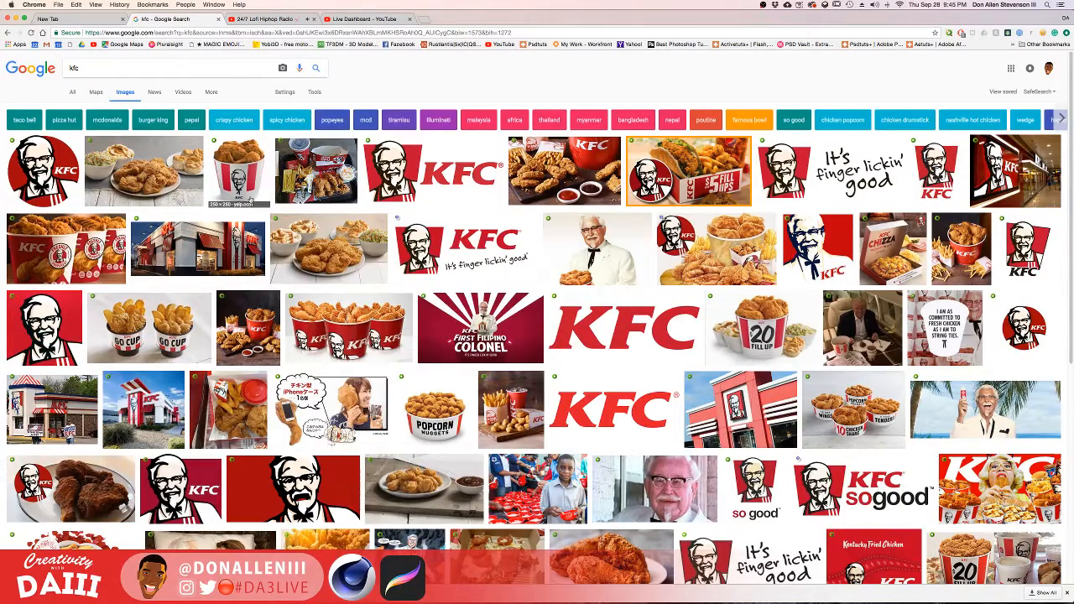
pyautogui.scroll(-1, 262, 174)
pyautogui.scroll(-1, 263, 174)
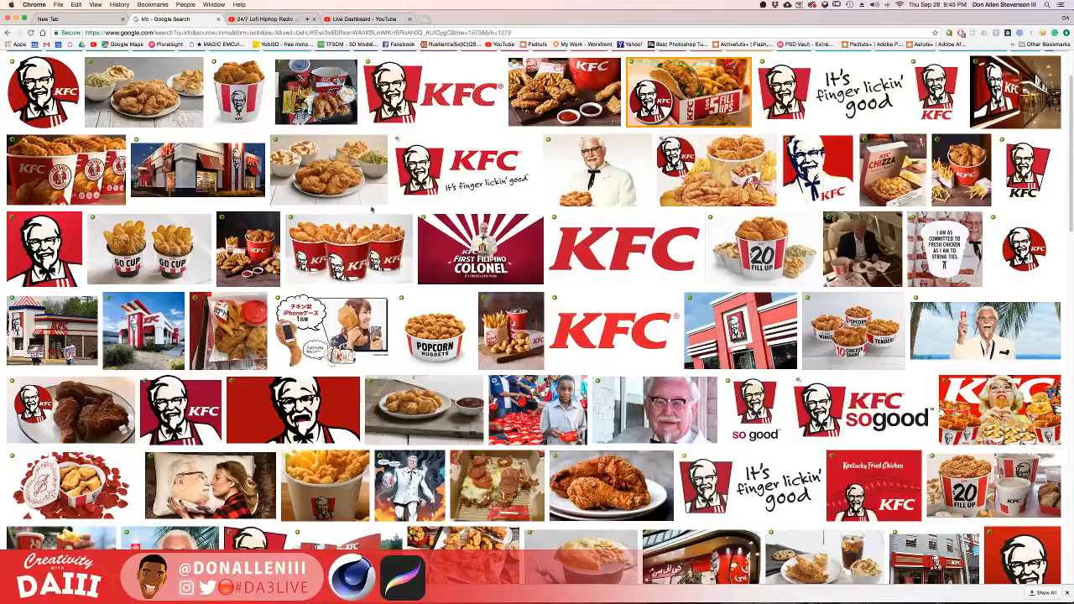
pyautogui.scroll(-10, 382, 302)
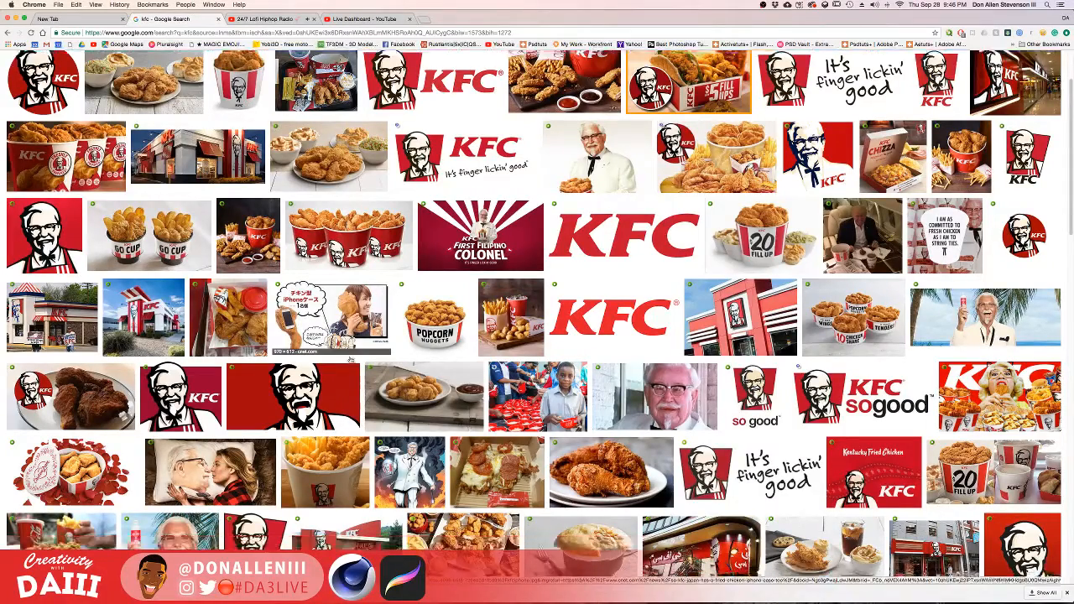
pyautogui.scroll(-4, 351, 361)
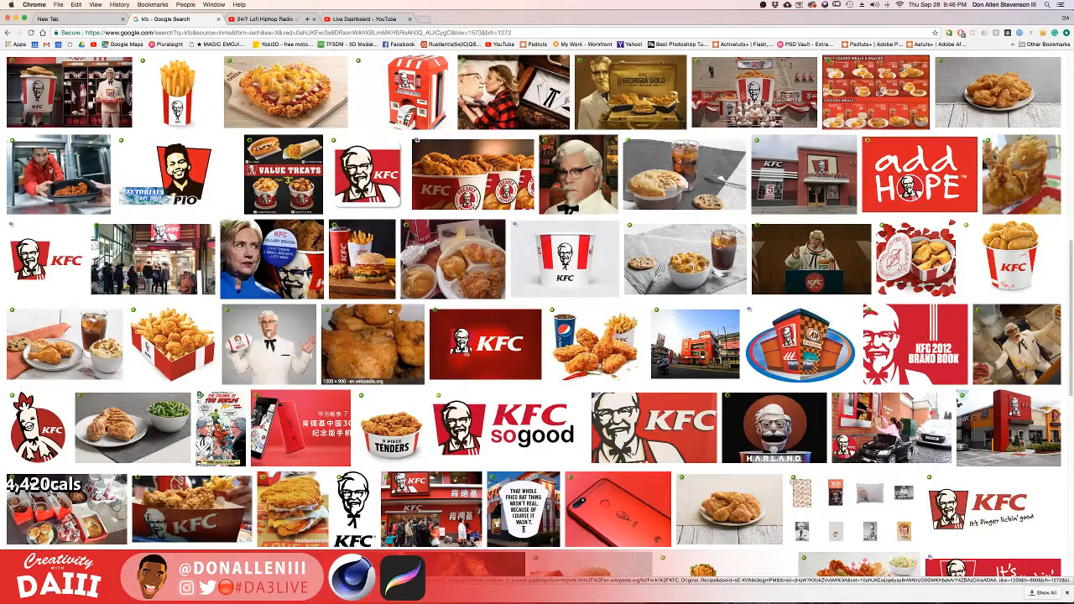
pyautogui.scroll(-8, 377, 327)
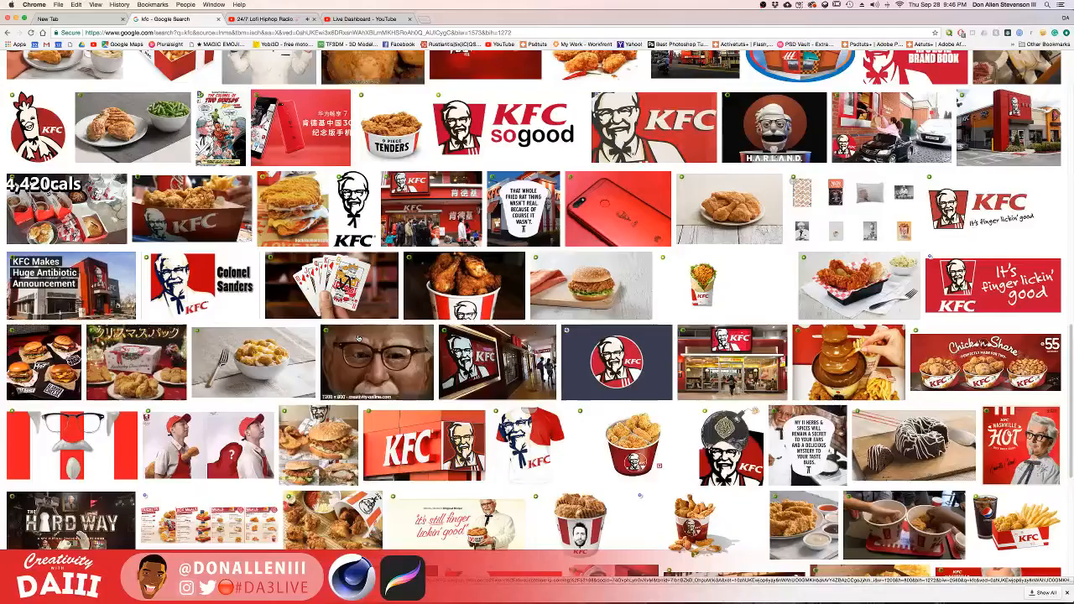
pyautogui.scroll(-2, 358, 338)
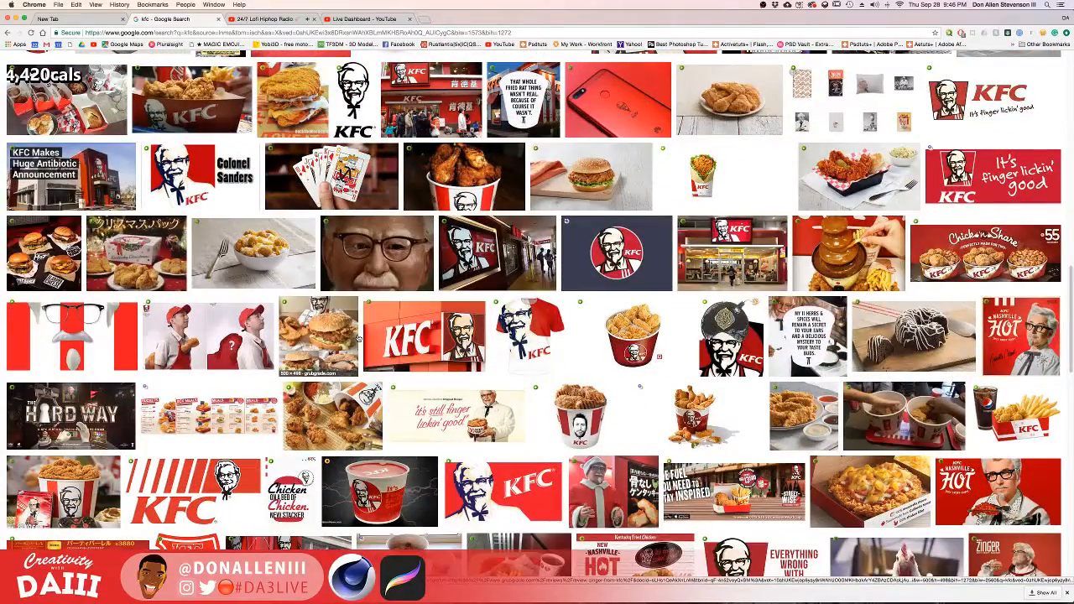
pyautogui.scroll(-1, 393, 313)
pyautogui.scroll(10, 388, 304)
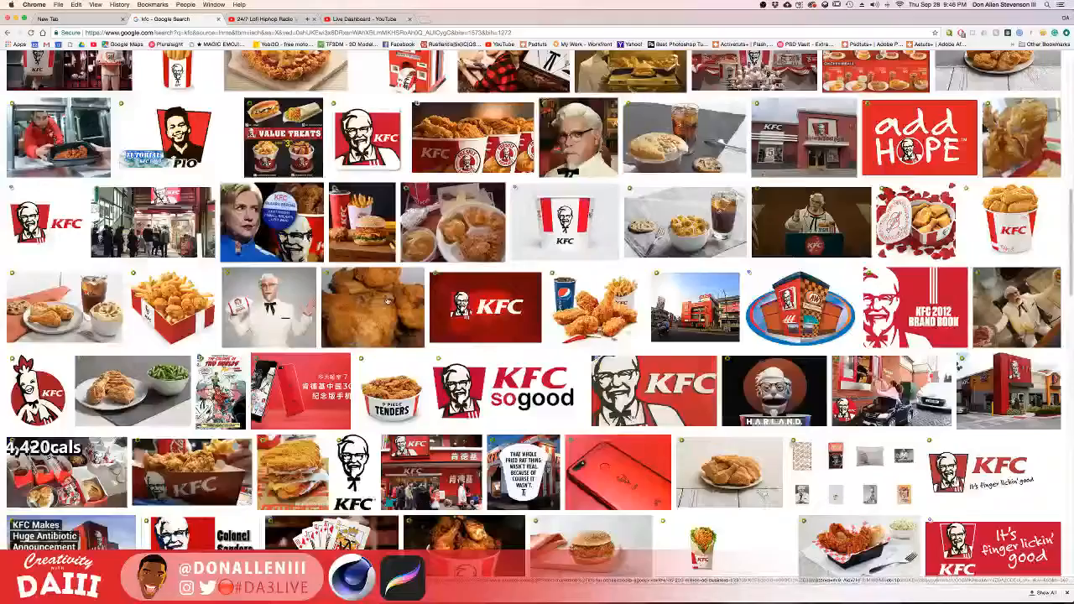
pyautogui.scroll(7, 387, 303)
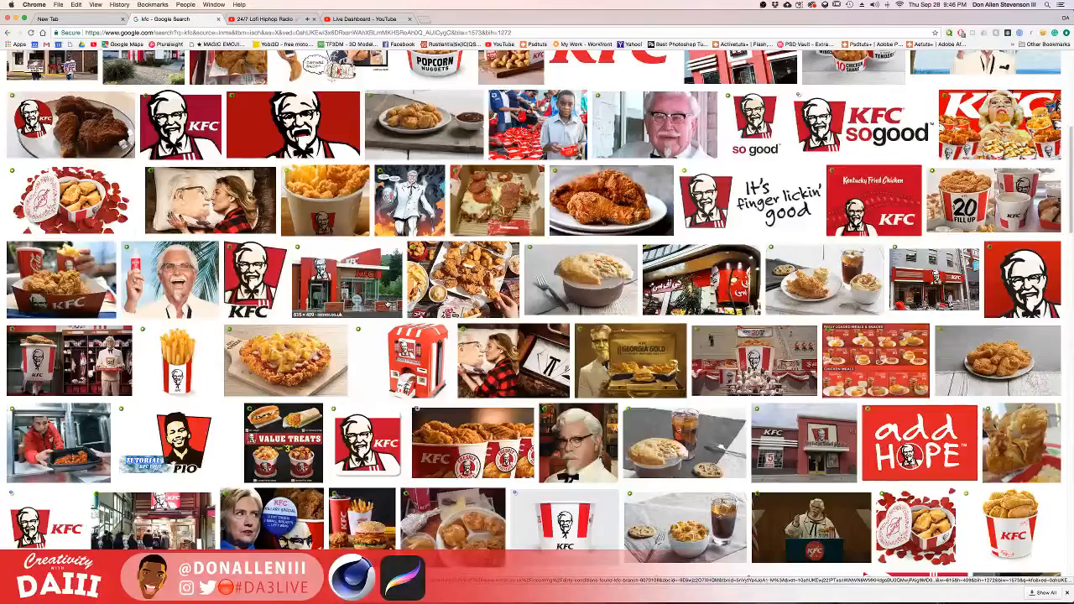
pyautogui.scroll(8, 388, 303)
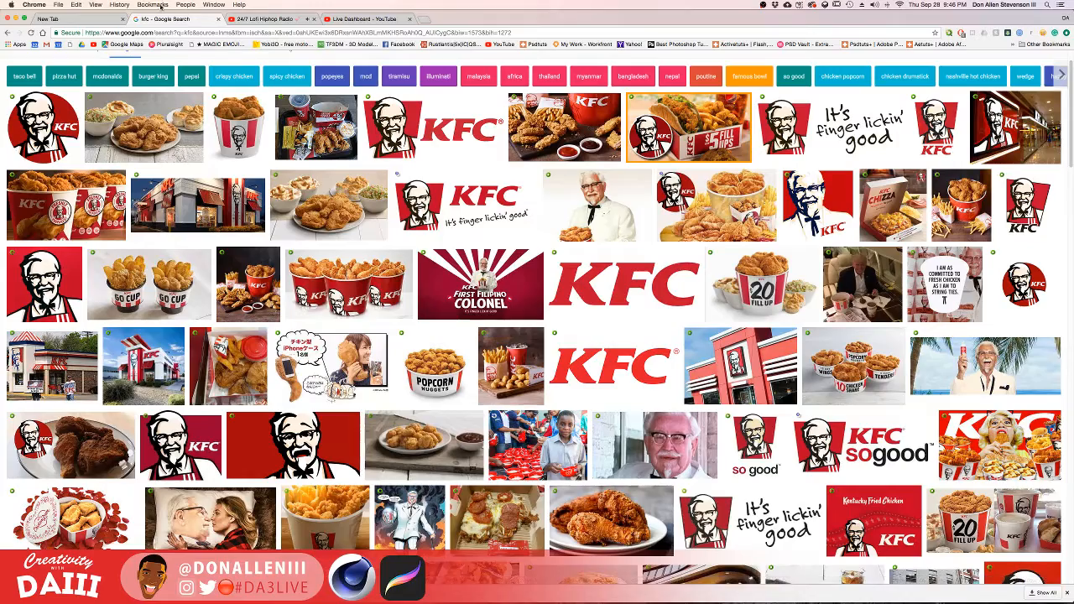
# Check the stream status on the YouTube live dashboard and return to the KFC image results.
pyautogui.hotkey('ctrl', 'Up')
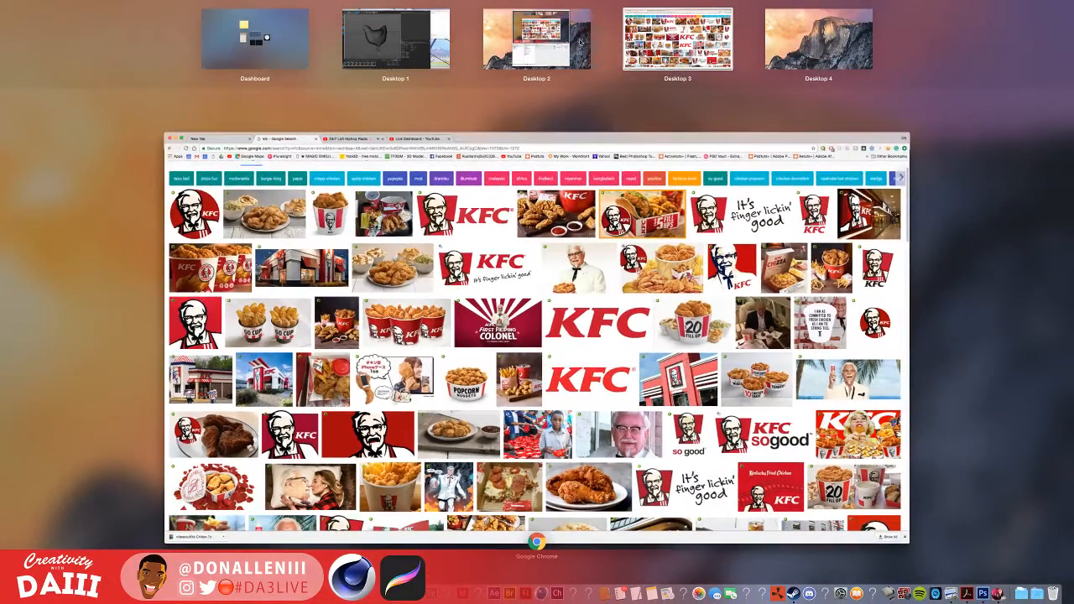
pyautogui.click(671, 40)
pyautogui.click(375, 21)
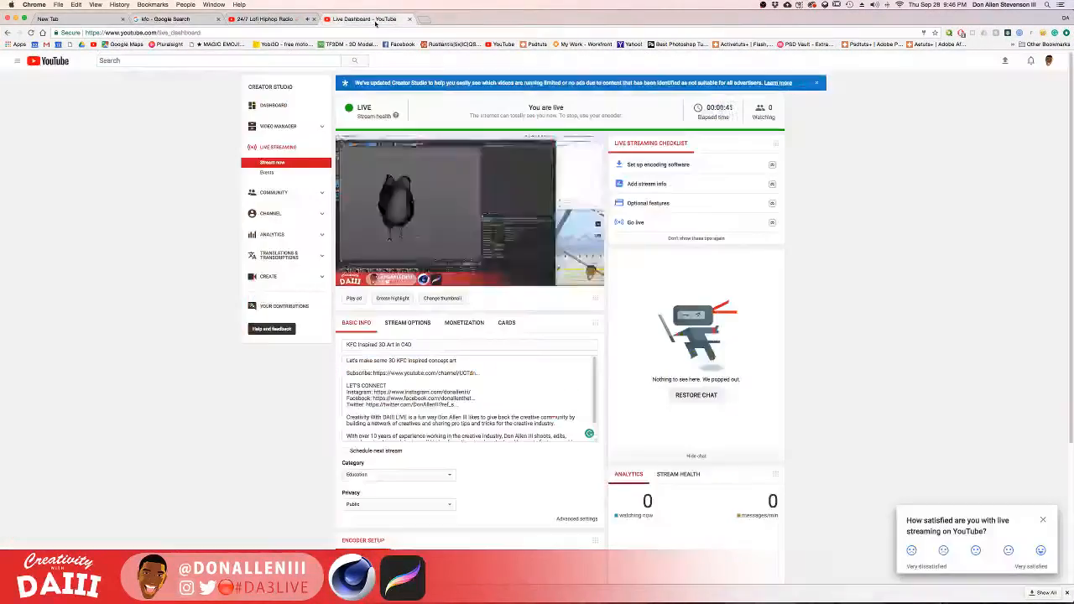
pyautogui.click(277, 20)
pyautogui.click(335, 20)
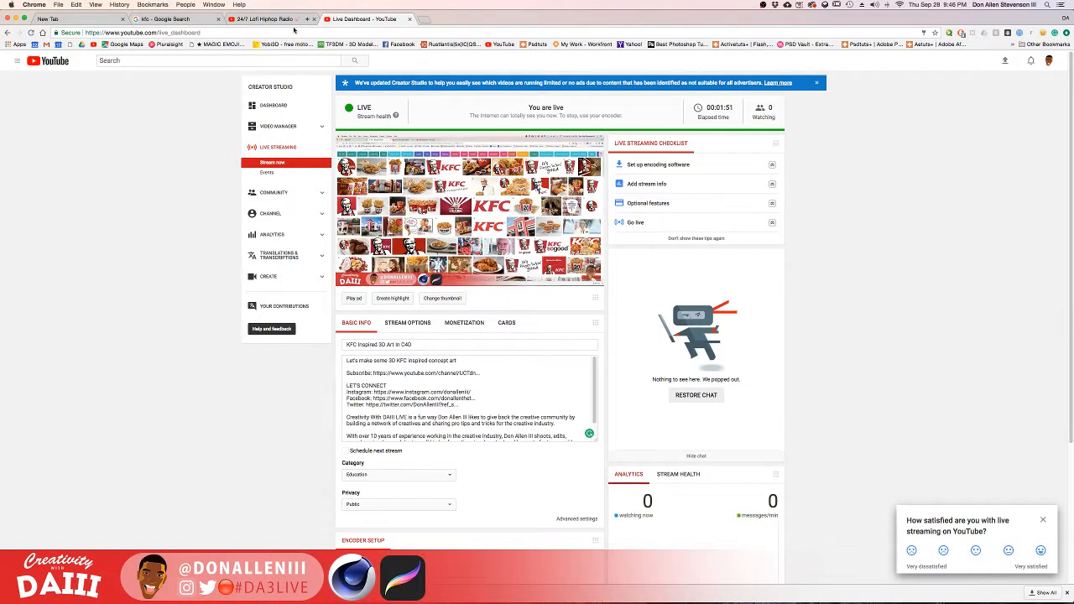
pyautogui.click(264, 18)
pyautogui.click(168, 19)
# Switch to Cinema 4D and examine the chicken model from several angles, up close and from far away.
pyautogui.hotkey('ctrl', 'Up')
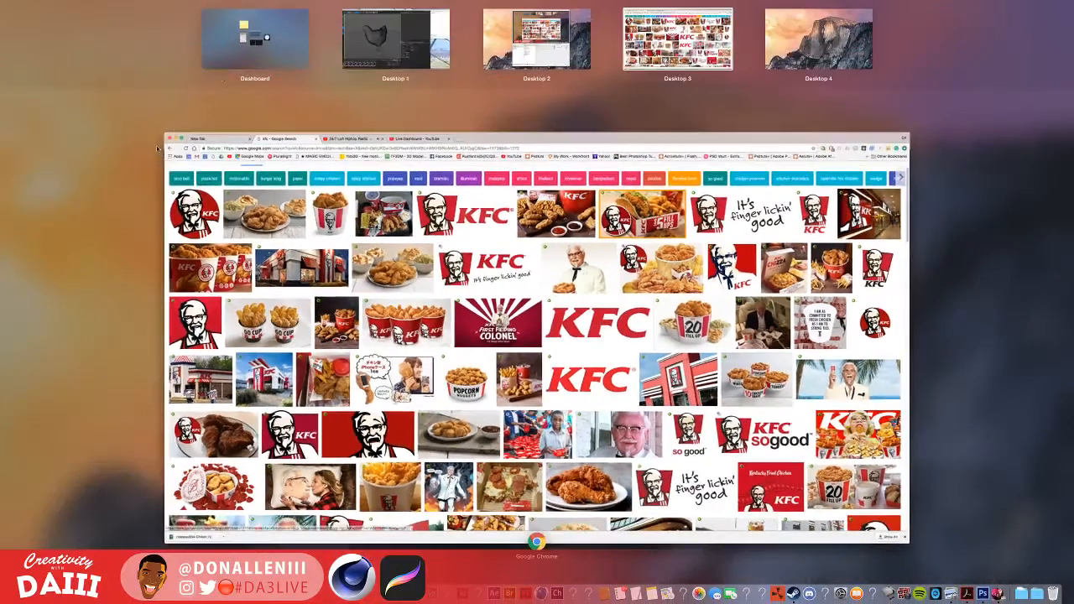
pyautogui.click(357, 50)
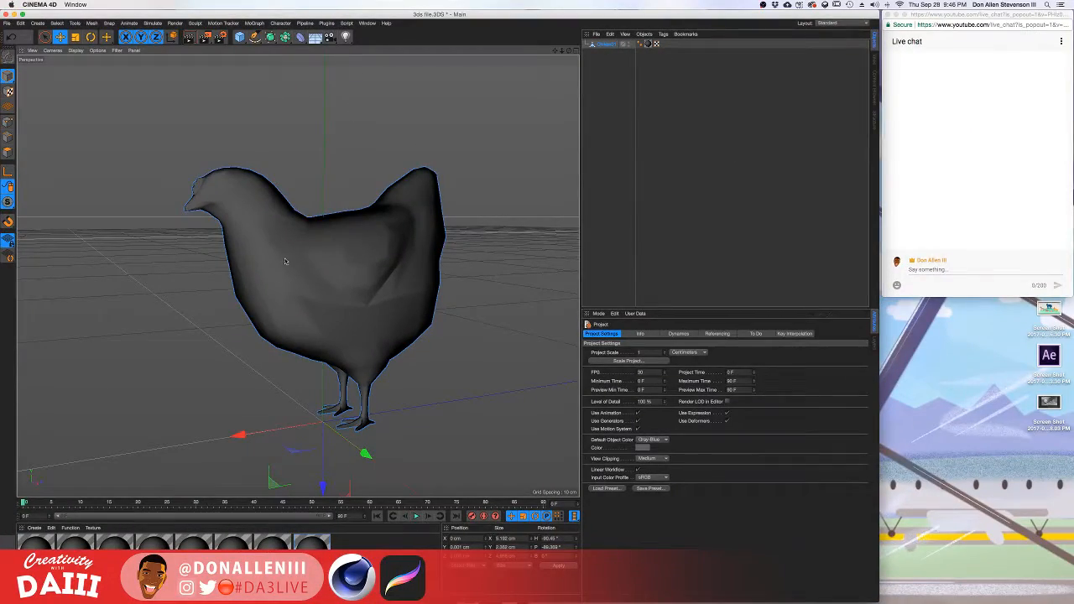
pyautogui.keyDown('alt'); pyautogui.moveTo(277, 267); pyautogui.dragTo(340, 266); pyautogui.keyUp('alt')
pyautogui.keyDown('alt'); pyautogui.moveTo(341, 266); pyautogui.dragTo(351, 275, button='middle'); pyautogui.keyUp('alt')
pyautogui.keyDown('alt'); pyautogui.moveTo(350, 276); pyautogui.dragTo(253, 273, button='right'); pyautogui.keyUp('alt')
pyautogui.moveTo(243, 275)
pyautogui.keyDown('alt'); pyautogui.mouseDown()
pyautogui.moveTo(338, 271)
pyautogui.moveTo(227, 278)
pyautogui.moveTo(239, 280)
pyautogui.mouseUp(); pyautogui.keyUp('alt')
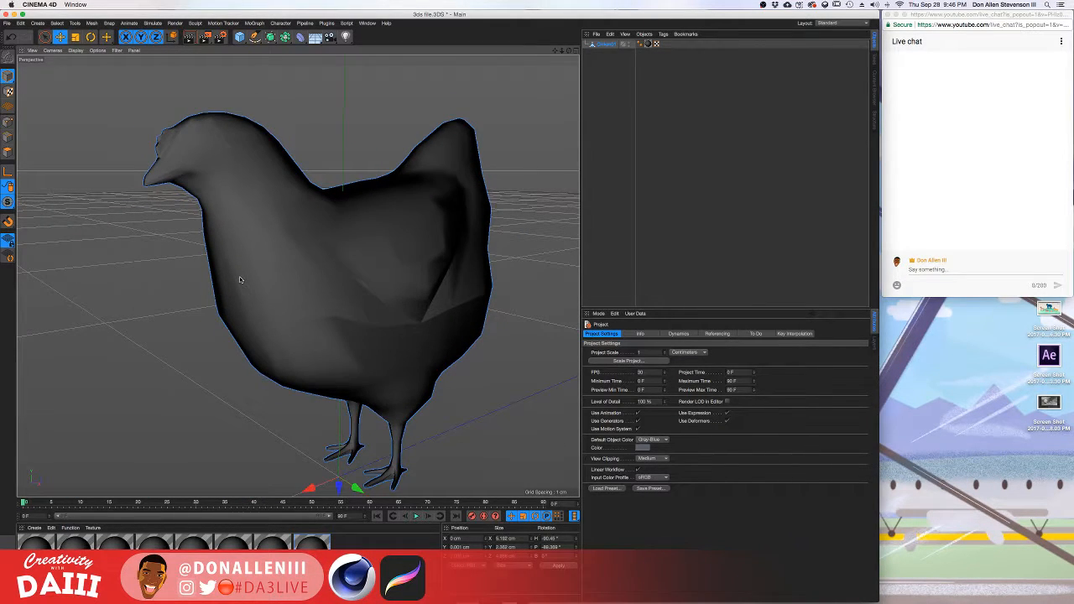
pyautogui.scroll(-8, 240, 275)
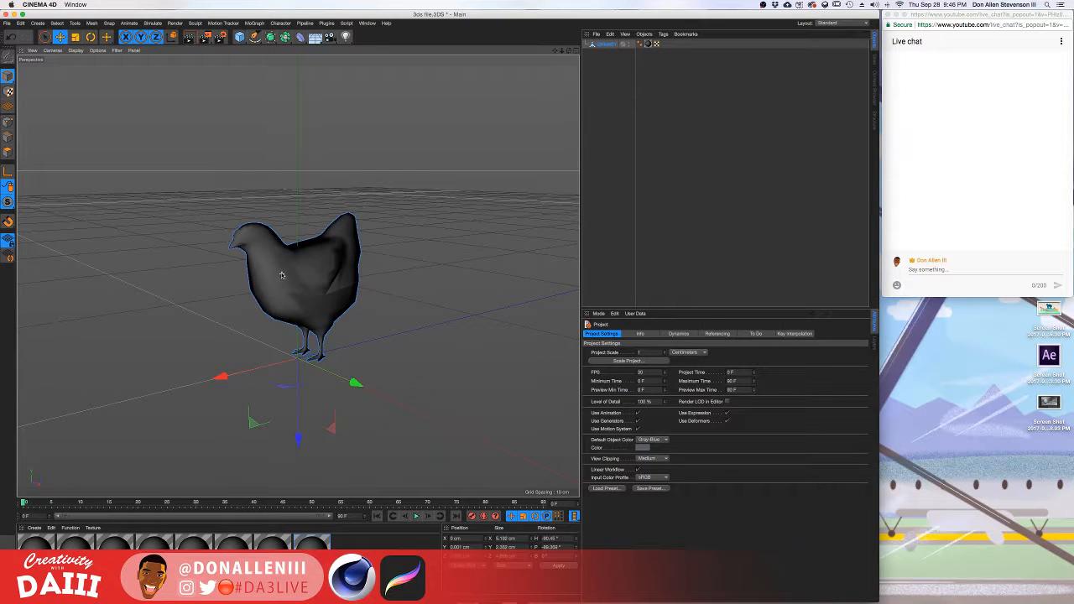
pyautogui.keyDown('alt'); pyautogui.moveTo(282, 275); pyautogui.dragTo(313, 273); pyautogui.keyUp('alt')
pyautogui.scroll(-2, 289, 283)
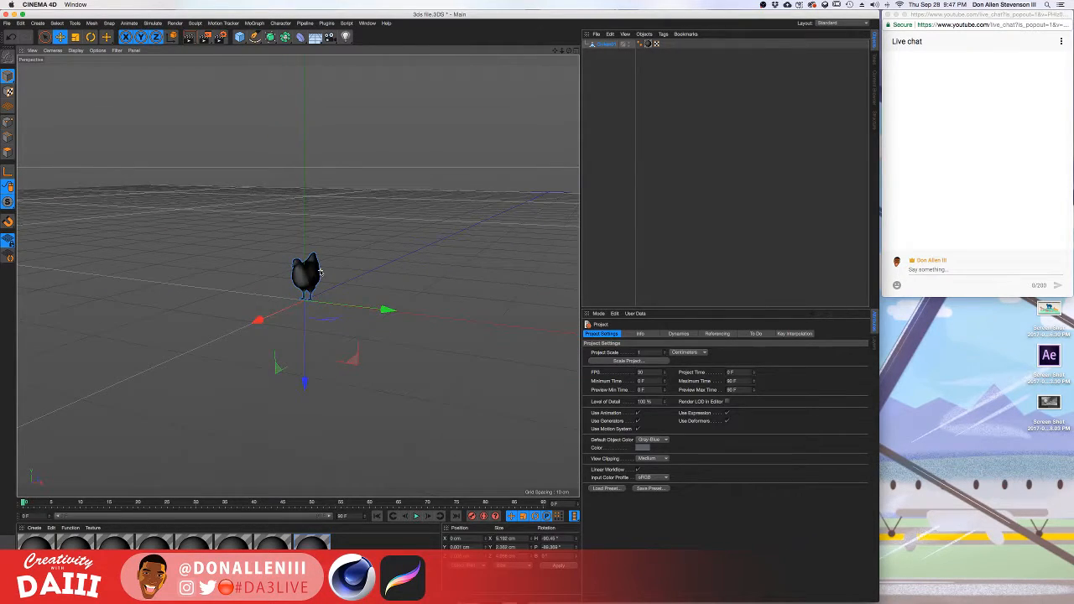
# Switch to Chrome and open the full-size picture of the three KFC "Freshly Prepared" chicken buckets as reference.
pyautogui.hotkey('ctrl', 'Up')
pyautogui.click(676, 46)
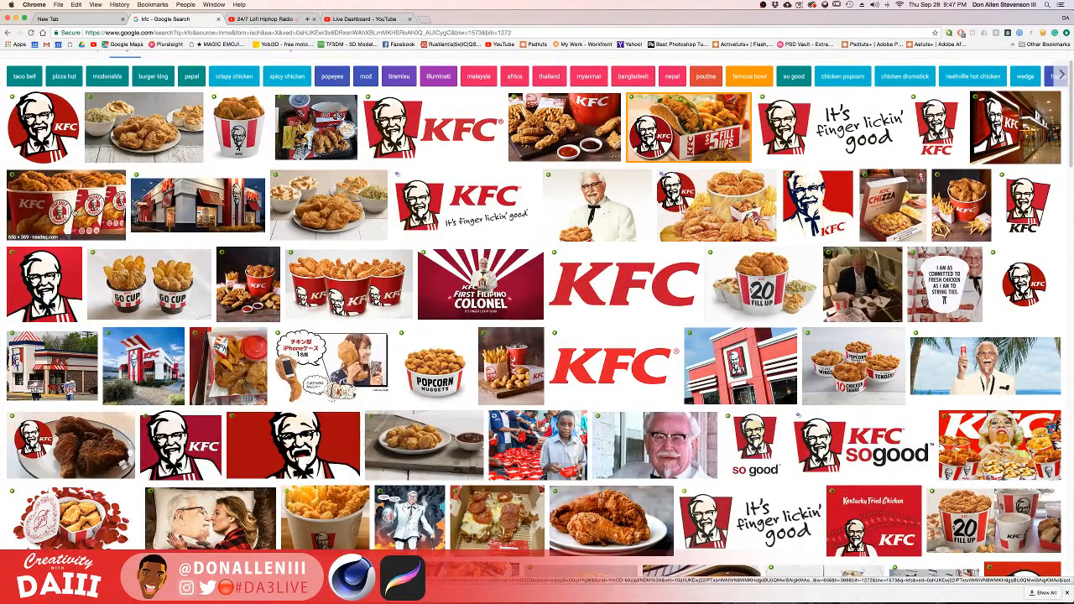
pyautogui.click(77, 211)
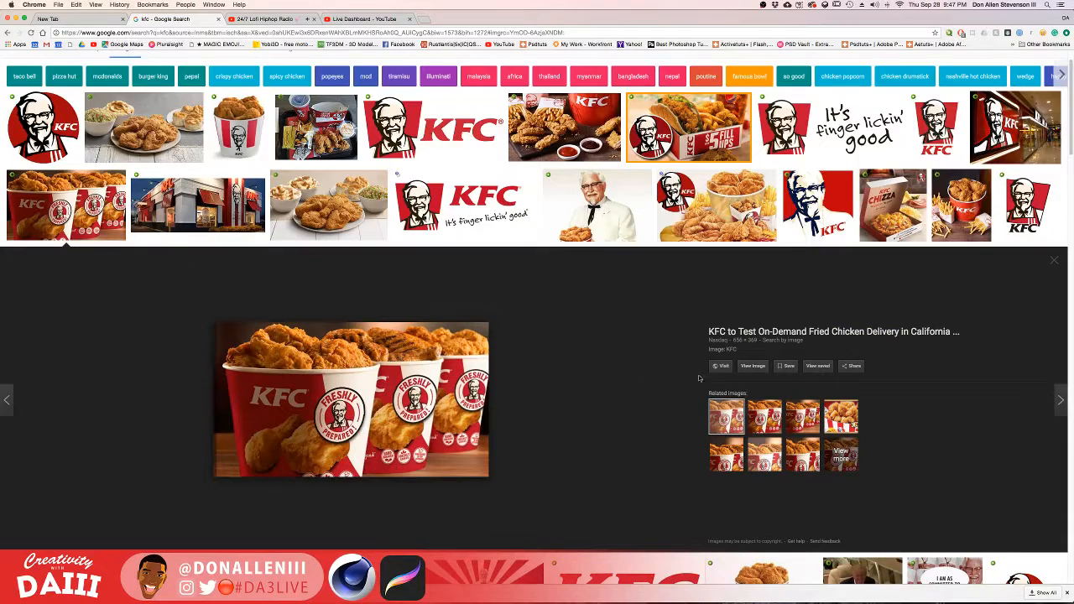
pyautogui.click(760, 366)
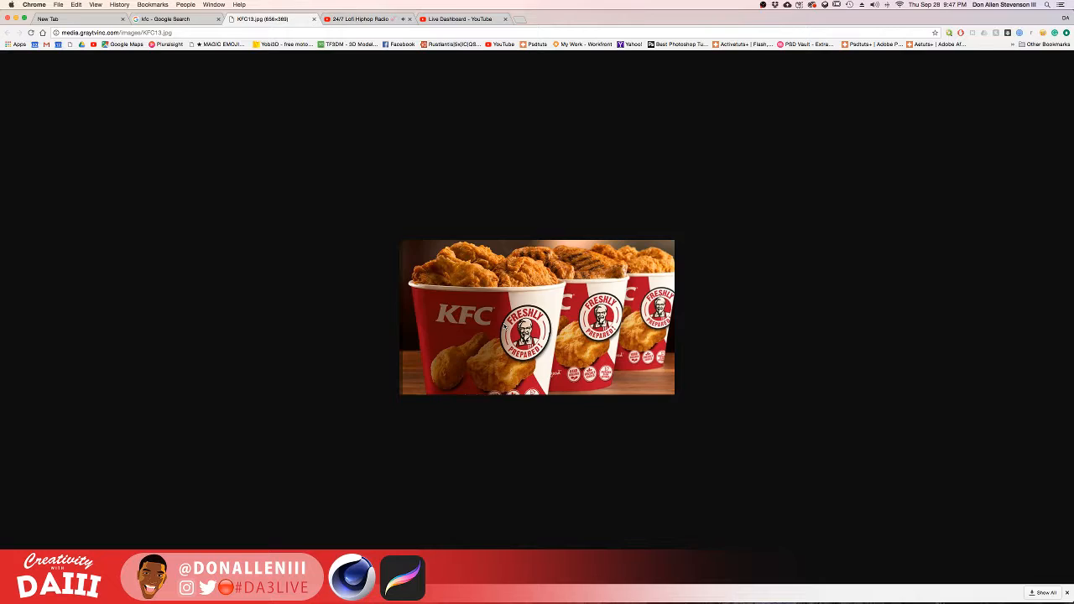
# Switch to Cinema 4D and add a Torus primitive to the chicken scene.
pyautogui.hotkey('ctrl', 'Up')
pyautogui.click(393, 39)
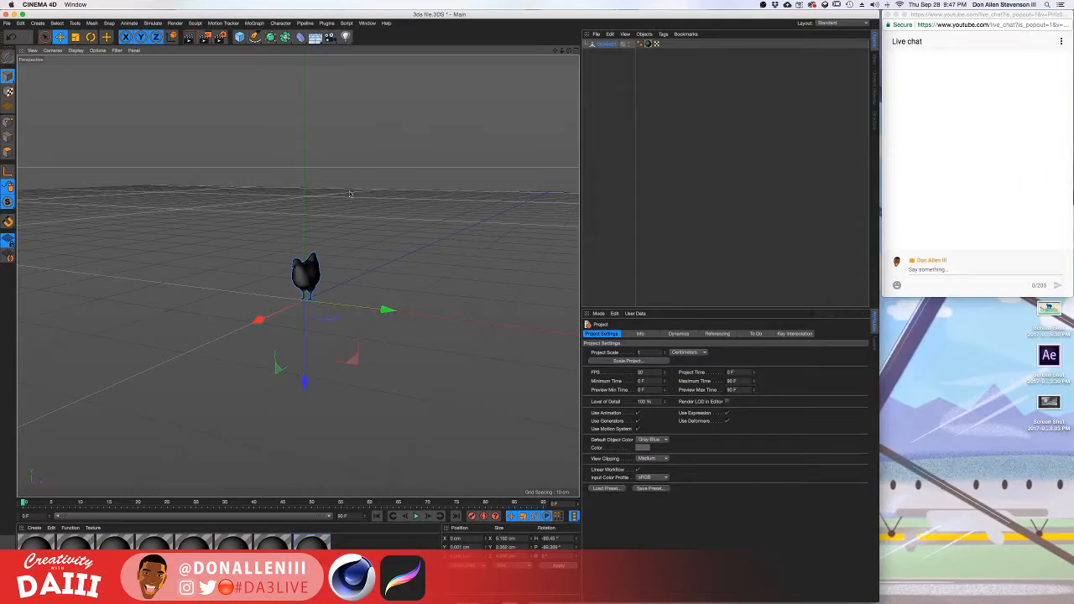
pyautogui.keyDown('alt'); pyautogui.moveTo(349, 193); pyautogui.dragTo(329, 206); pyautogui.keyUp('alt')
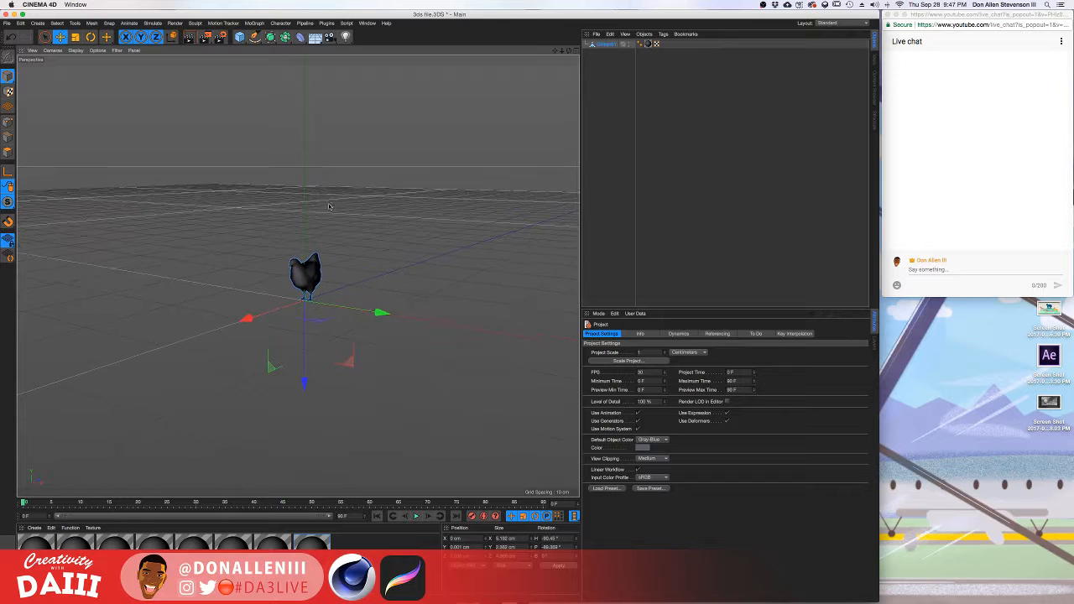
pyautogui.click(239, 37)
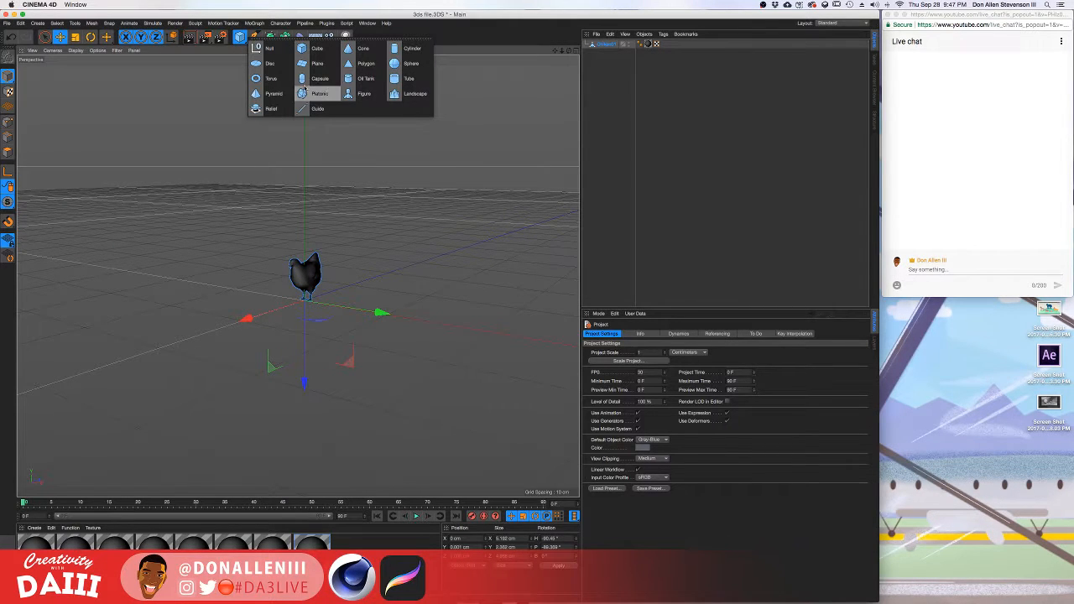
pyautogui.click(265, 84)
pyautogui.scroll(-12, 283, 166)
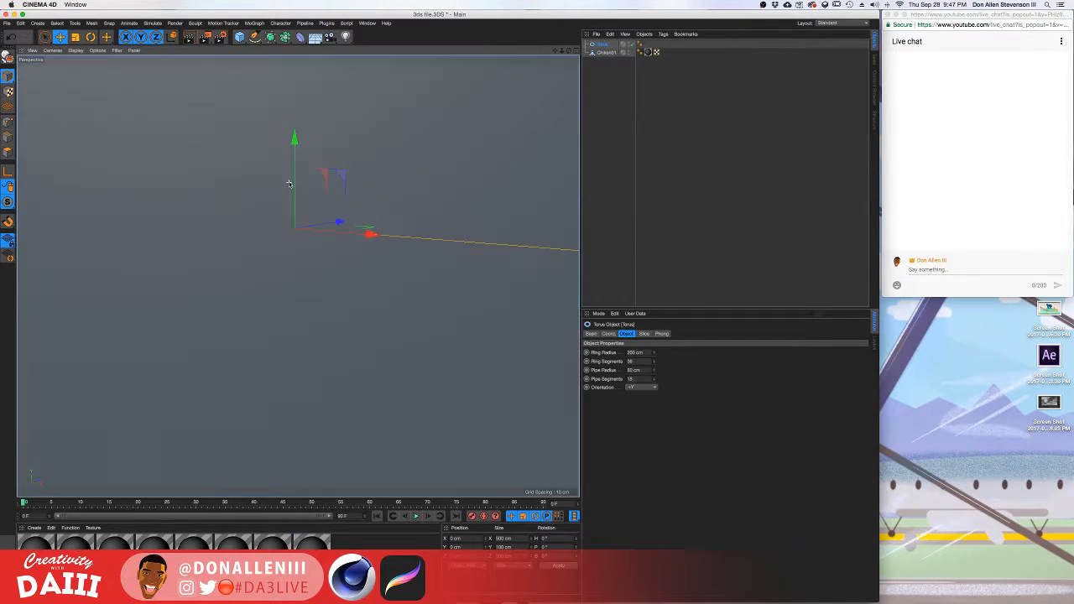
pyautogui.scroll(-4, 291, 183)
pyautogui.keyDown('alt'); pyautogui.moveTo(280, 169); pyautogui.dragTo(297, 276); pyautogui.keyUp('alt')
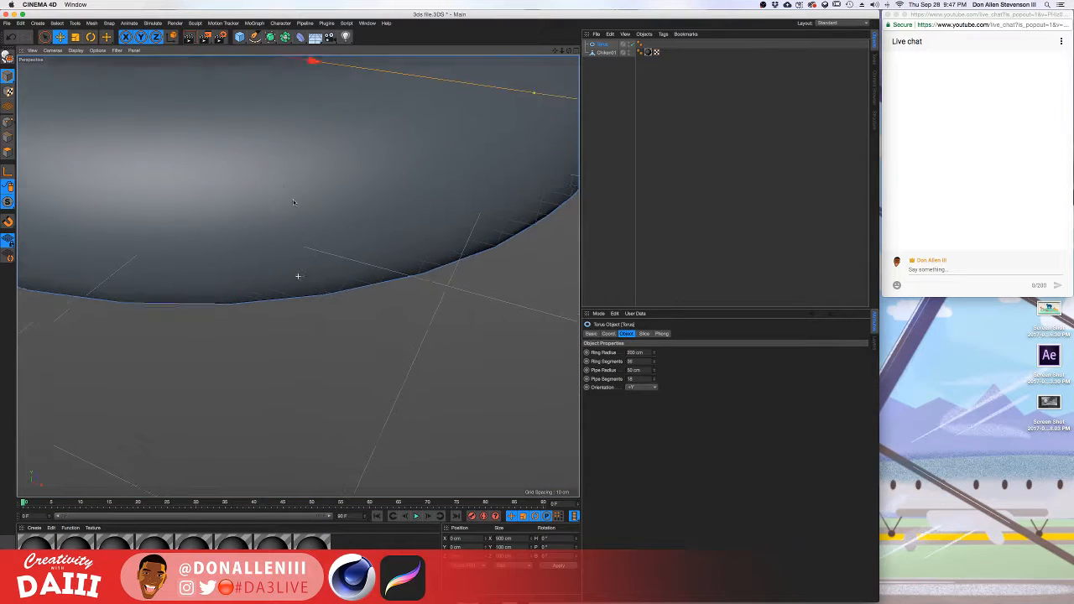
pyautogui.scroll(-9, 328, 280)
pyautogui.keyDown('alt'); pyautogui.moveTo(357, 251); pyautogui.dragTo(369, 229); pyautogui.keyUp('alt')
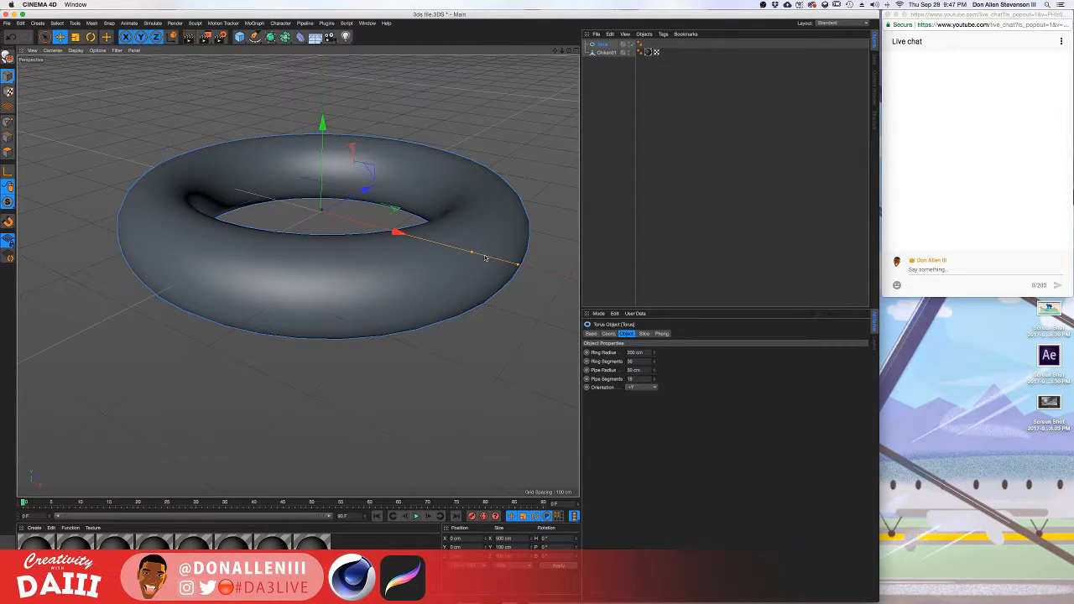
# Shrink the torus to a ring radius of about 104.6 cm and thin its pipe radius to about 7 cm.
pyautogui.moveTo(473, 254); pyautogui.dragTo(360, 226)
pyautogui.scroll(3, 361, 226)
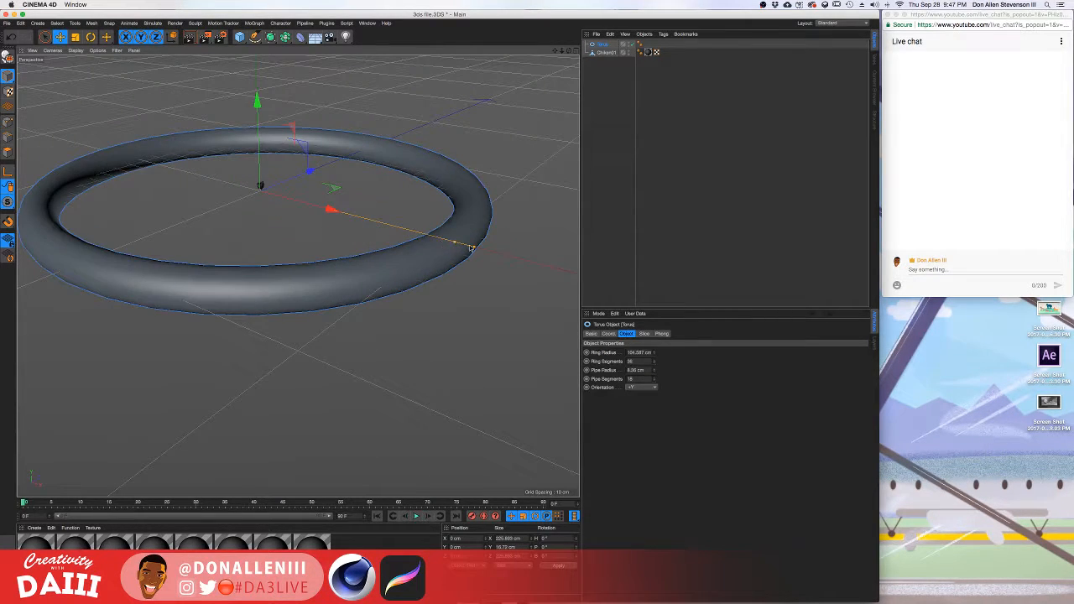
pyautogui.moveTo(472, 249)
pyautogui.mouseDown()
pyautogui.moveTo(458, 244)
pyautogui.moveTo(470, 248)
pyautogui.mouseUp()
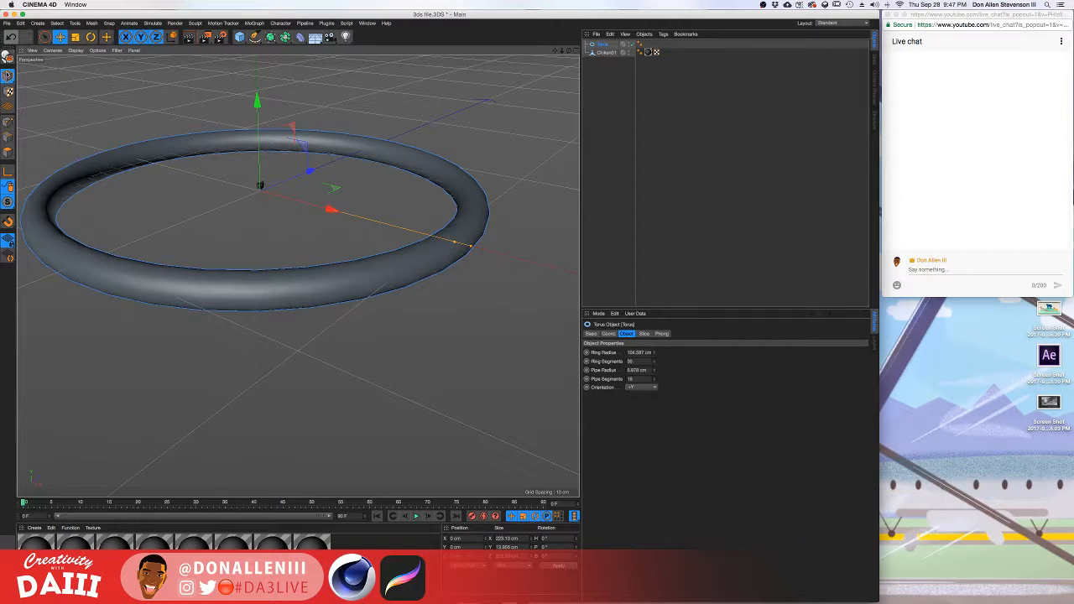
# Thin the torus's pipe radius to about 3.7 cm and check the KFC bucket rim in the Chrome reference picture.
pyautogui.keyDown('alt'); pyautogui.moveTo(401, 231); pyautogui.dragTo(498, 253); pyautogui.keyUp('alt')
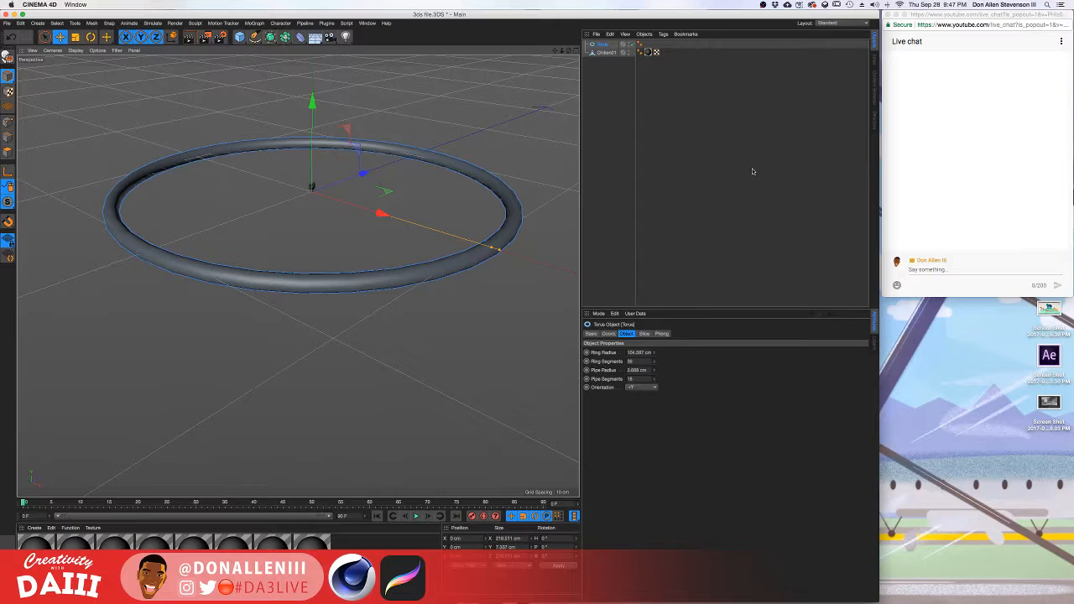
pyautogui.hotkey('ctrl', 'Up')
pyautogui.click(688, 52)
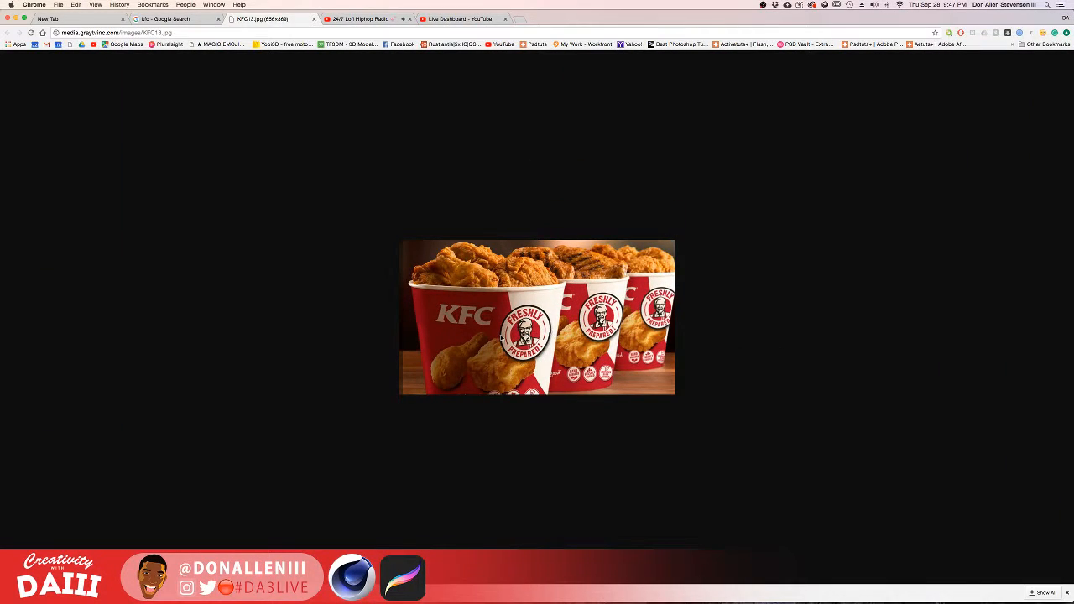
pyautogui.hotkey('ctrl', 'Up')
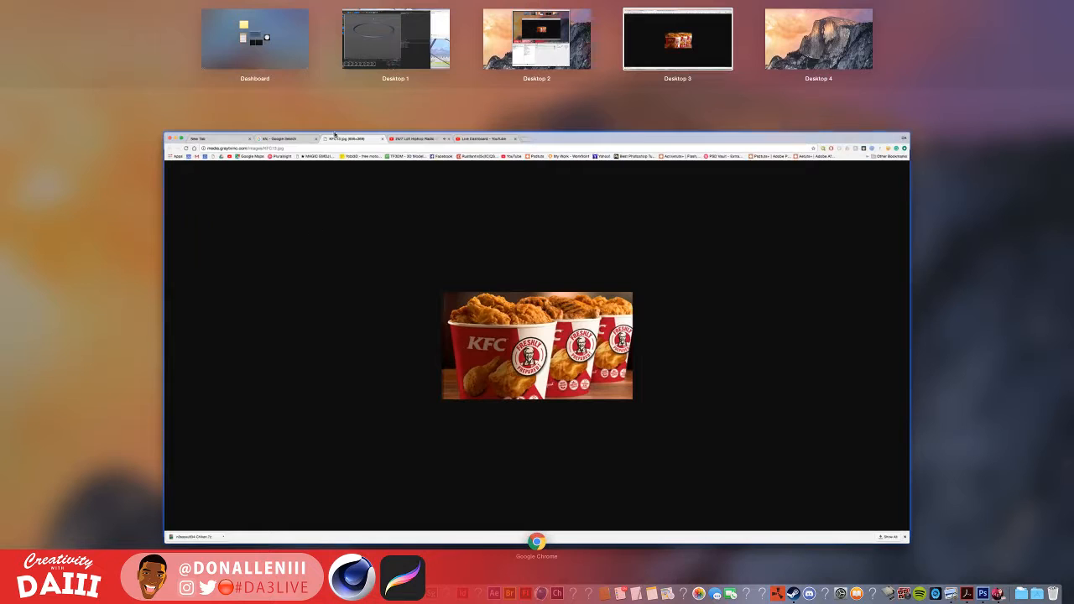
pyautogui.click(385, 47)
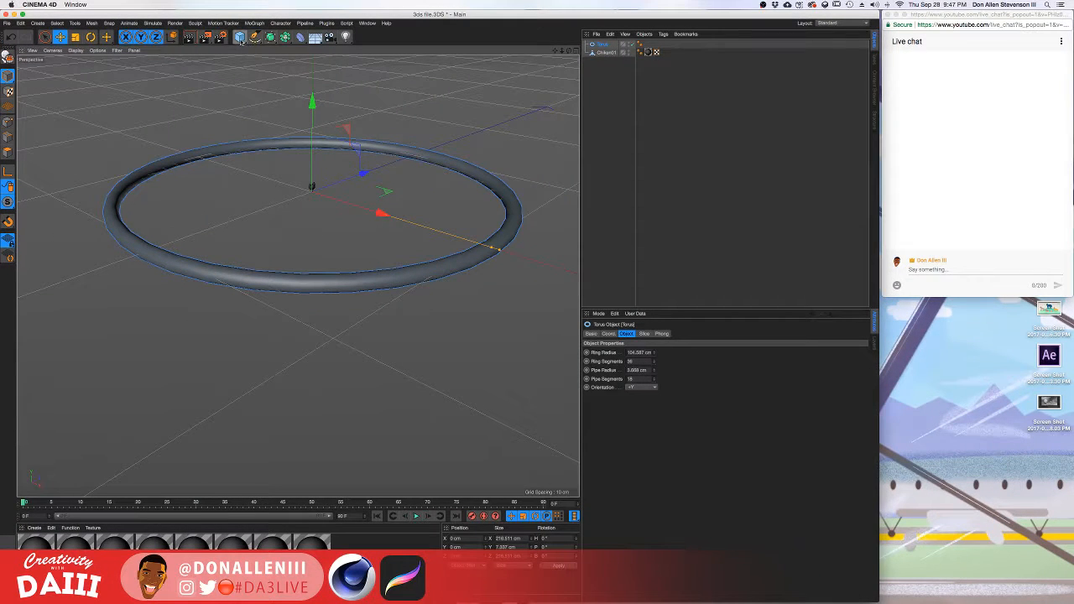
# Add a Cylinder primitive below the torus ring and enlarge it to about 107.5 cm radius and 211 cm height.
pyautogui.moveTo(240, 38); pyautogui.dragTo(410, 52)
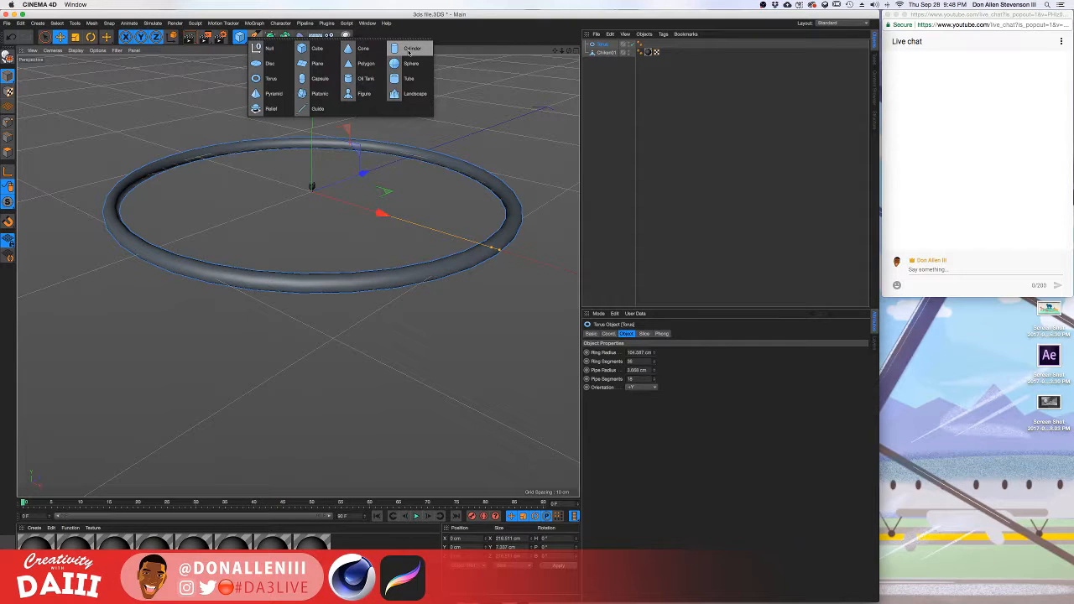
pyautogui.moveTo(410, 52); pyautogui.dragTo(409, 53)
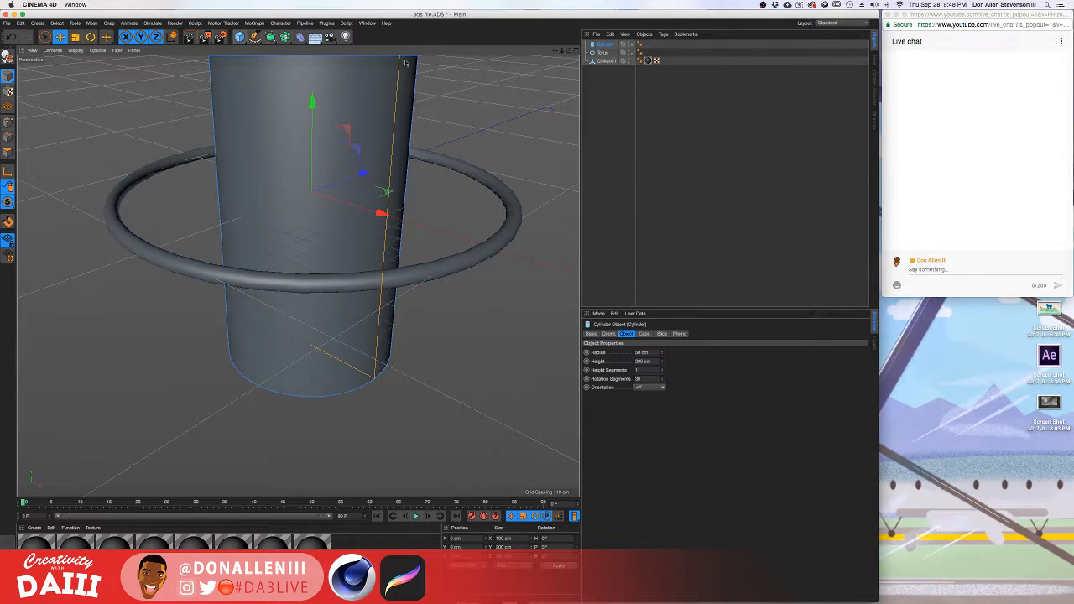
pyautogui.scroll(-5, 337, 134)
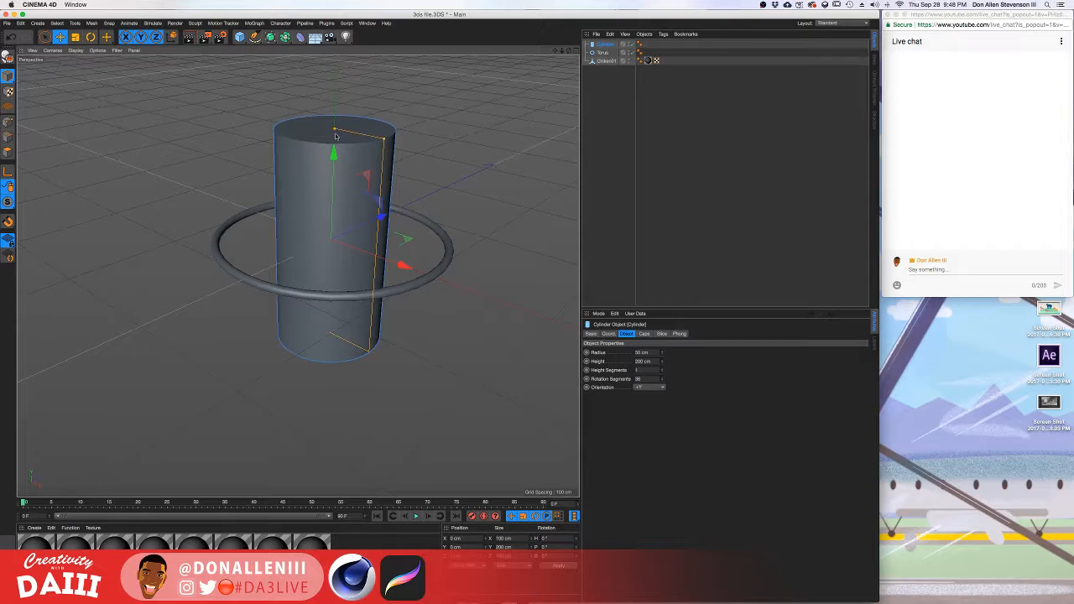
pyautogui.moveTo(338, 135); pyautogui.dragTo(433, 292)
pyautogui.keyDown('alt'); pyautogui.moveTo(297, 276); pyautogui.dragTo(373, 214); pyautogui.keyUp('alt')
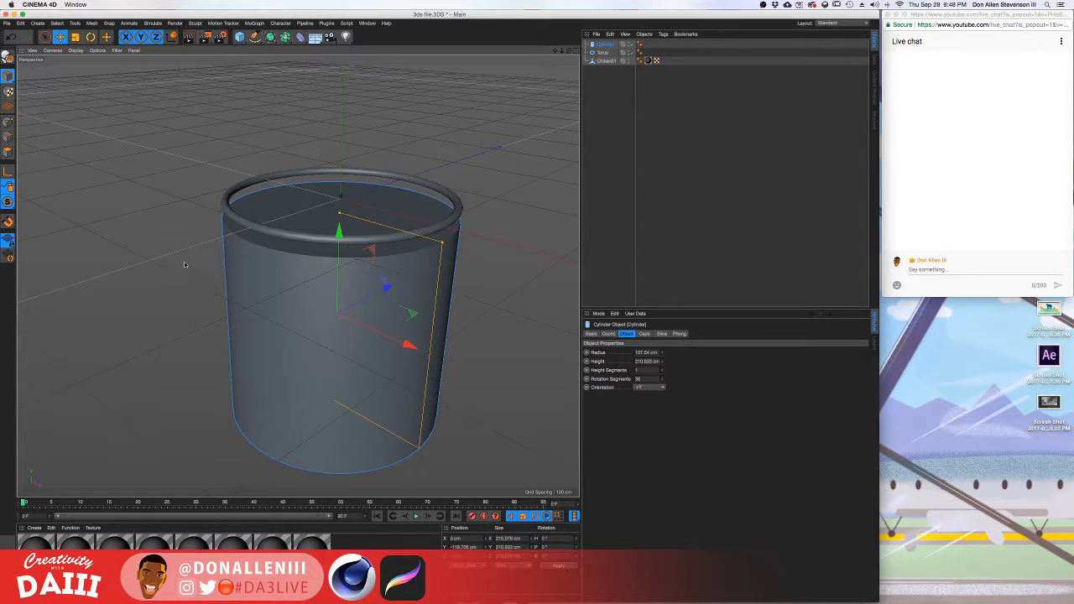
# Raise the cylinder to a Y position of about -107.8 cm so its top edge meets the torus ring.
pyautogui.keyDown('alt'); pyautogui.moveTo(182, 259); pyautogui.dragTo(198, 260); pyautogui.keyUp('alt')
pyautogui.scroll(2, 199, 259)
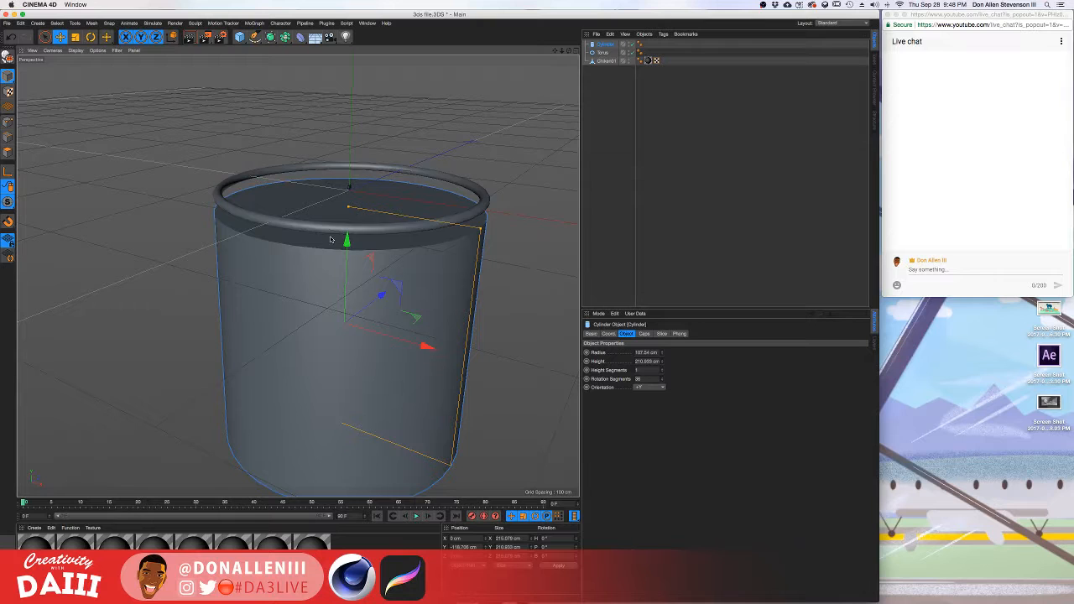
pyautogui.moveTo(346, 242); pyautogui.dragTo(336, 219)
pyautogui.scroll(-2, 337, 243)
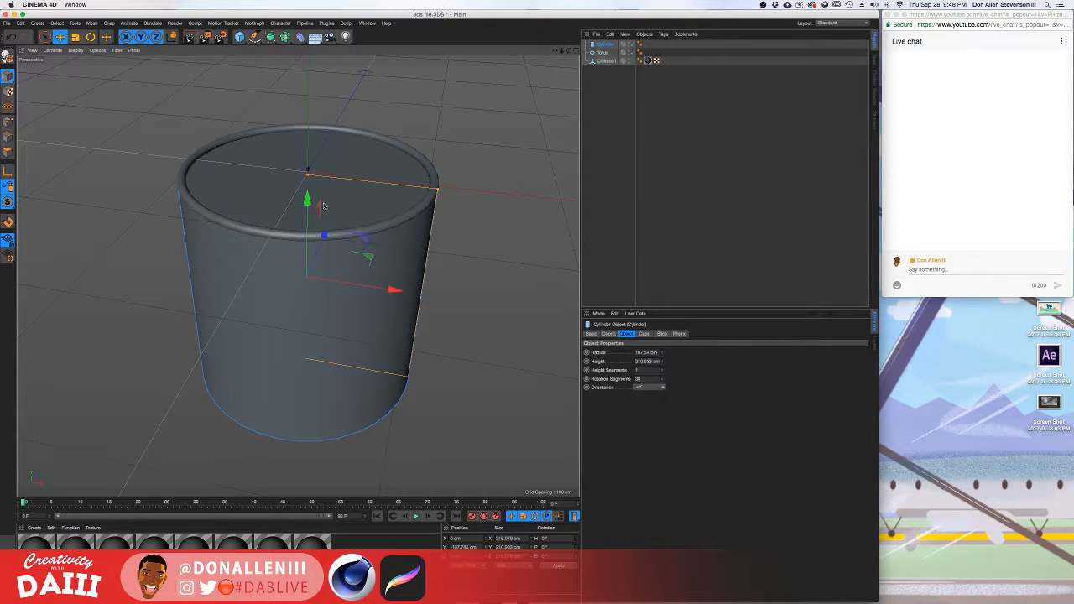
pyautogui.moveTo(334, 214)
pyautogui.keyDown('alt'); pyautogui.mouseDown()
pyautogui.moveTo(348, 187)
pyautogui.moveTo(329, 206)
pyautogui.mouseUp(); pyautogui.keyUp('alt')
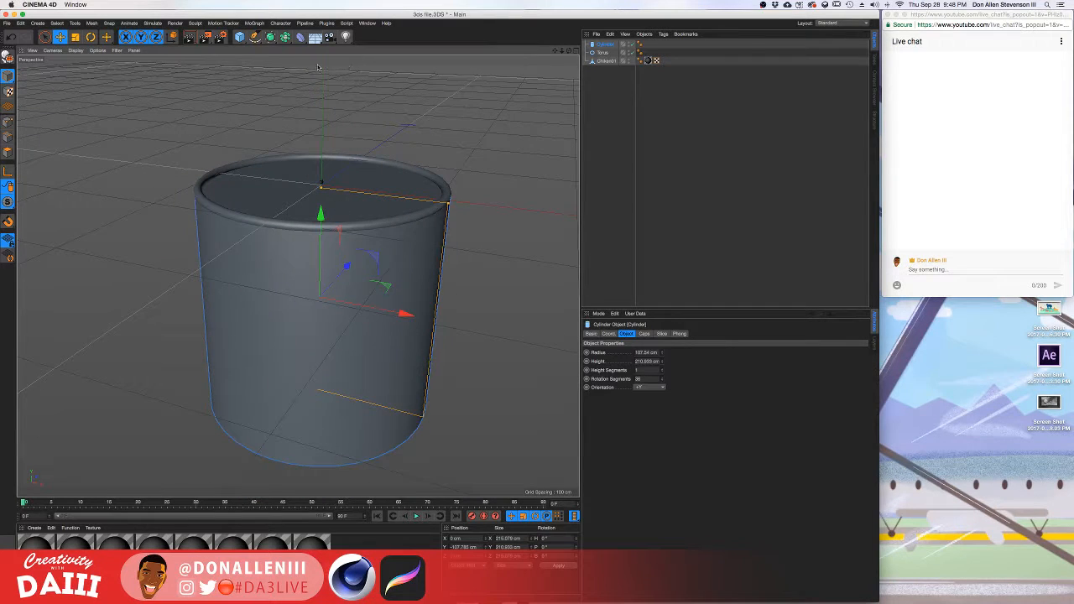
# Add a Taper deformer and lower it to a Y position of about -100.2 cm so its cage encloses the cylinder.
pyautogui.click(301, 37)
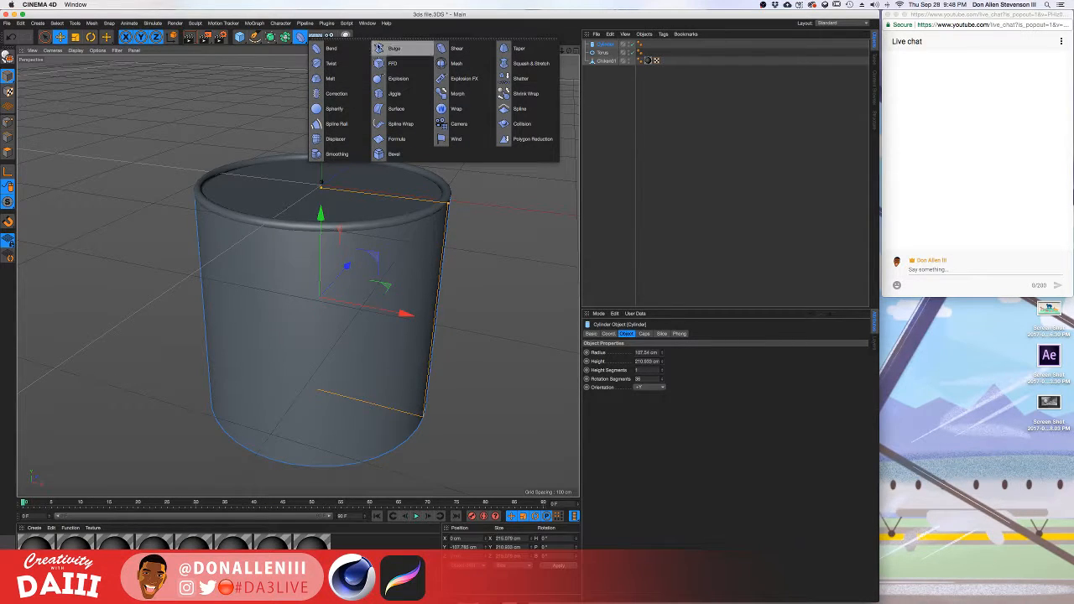
pyautogui.click(515, 49)
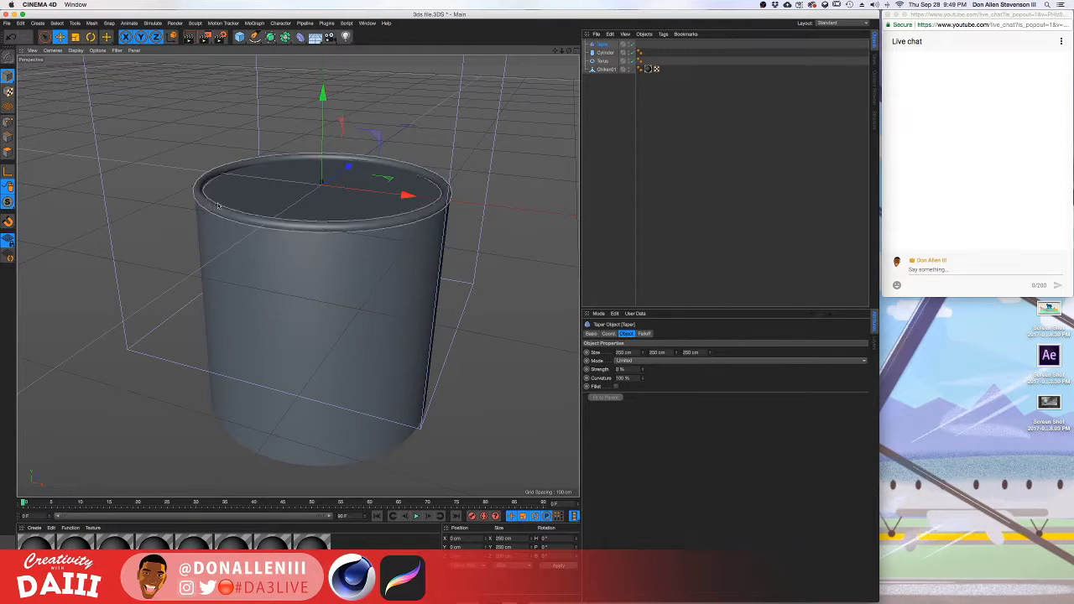
pyautogui.keyDown('alt'); pyautogui.moveTo(437, 134); pyautogui.dragTo(357, 235); pyautogui.keyUp('alt')
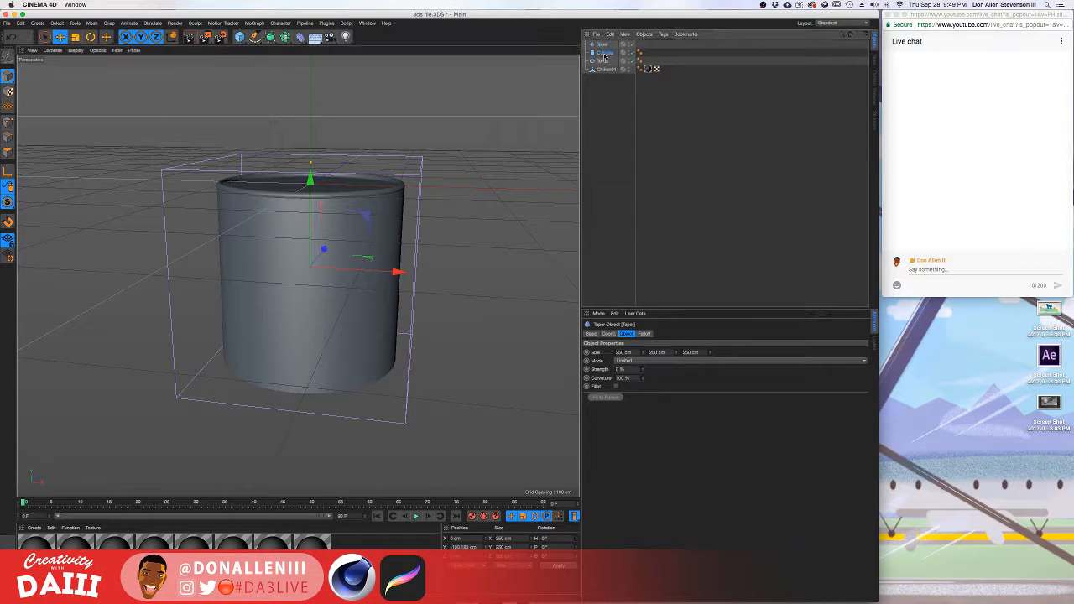
# Try nesting the cylinder under the Taper deformer in the object hierarchy.
pyautogui.click(604, 52)
pyautogui.press('Return')
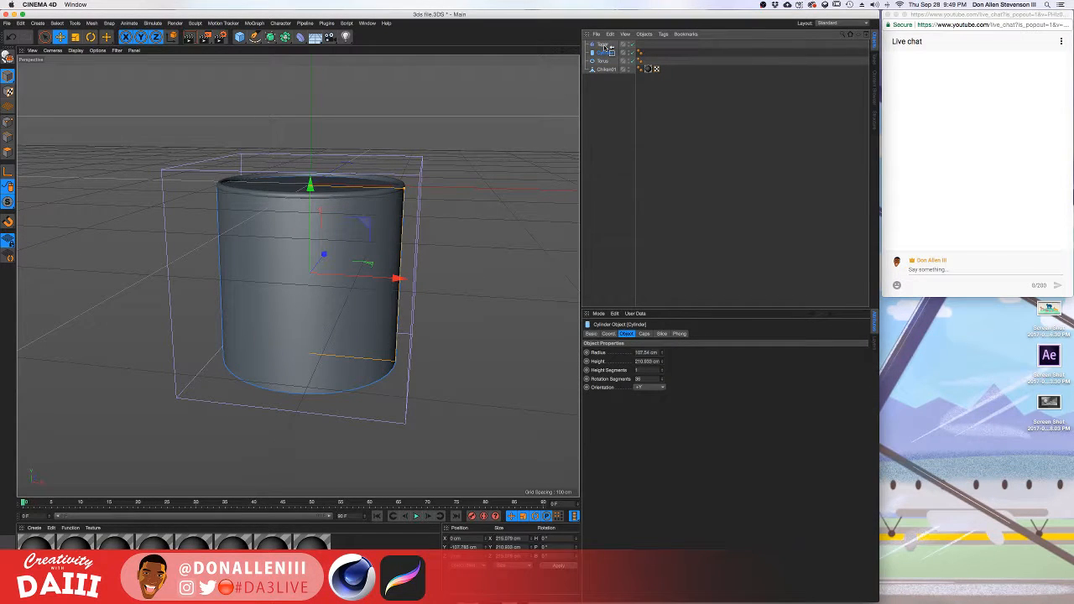
pyautogui.moveTo(605, 48); pyautogui.dragTo(605, 47)
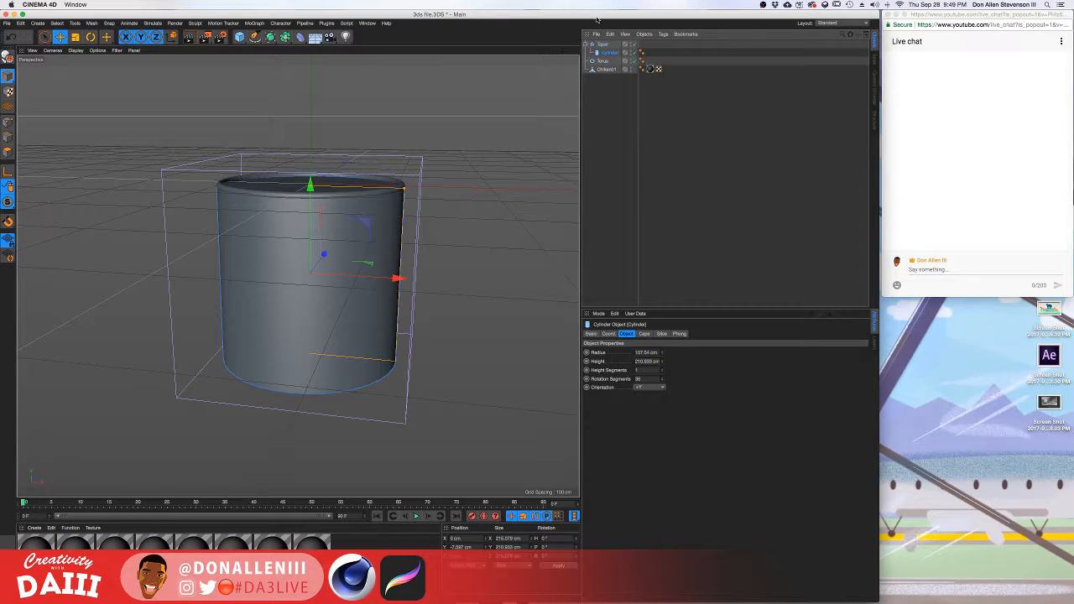
# Set the Taper's strength to 22% and make the deformer a child of the cylinder.
pyautogui.click(604, 45)
pyautogui.moveTo(643, 372); pyautogui.dragTo(654, 371)
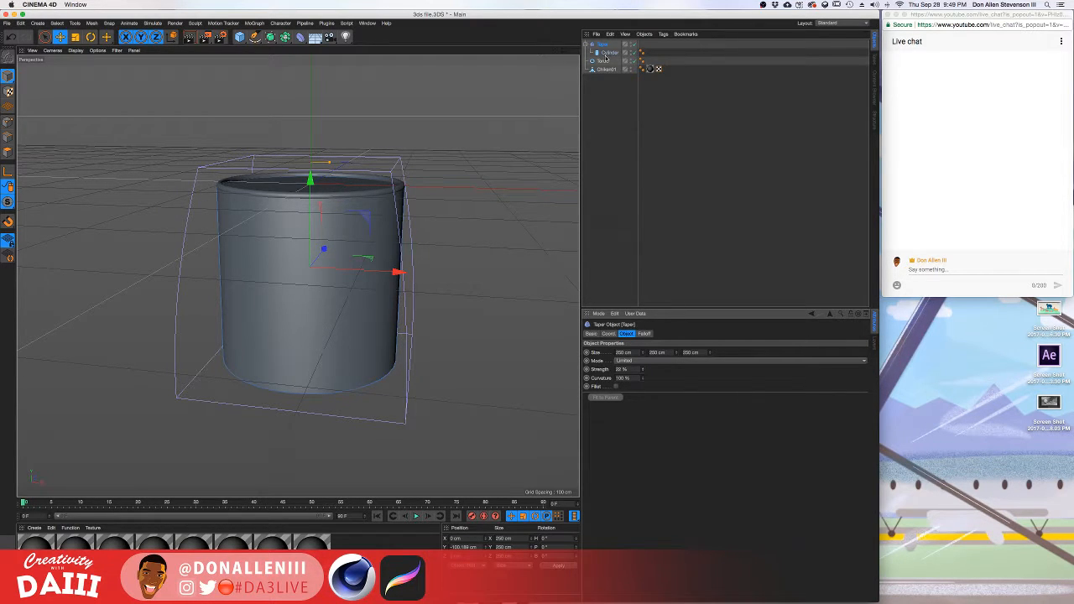
pyautogui.moveTo(606, 56)
pyautogui.mouseDown()
pyautogui.moveTo(610, 46)
pyautogui.moveTo(600, 54)
pyautogui.mouseUp()
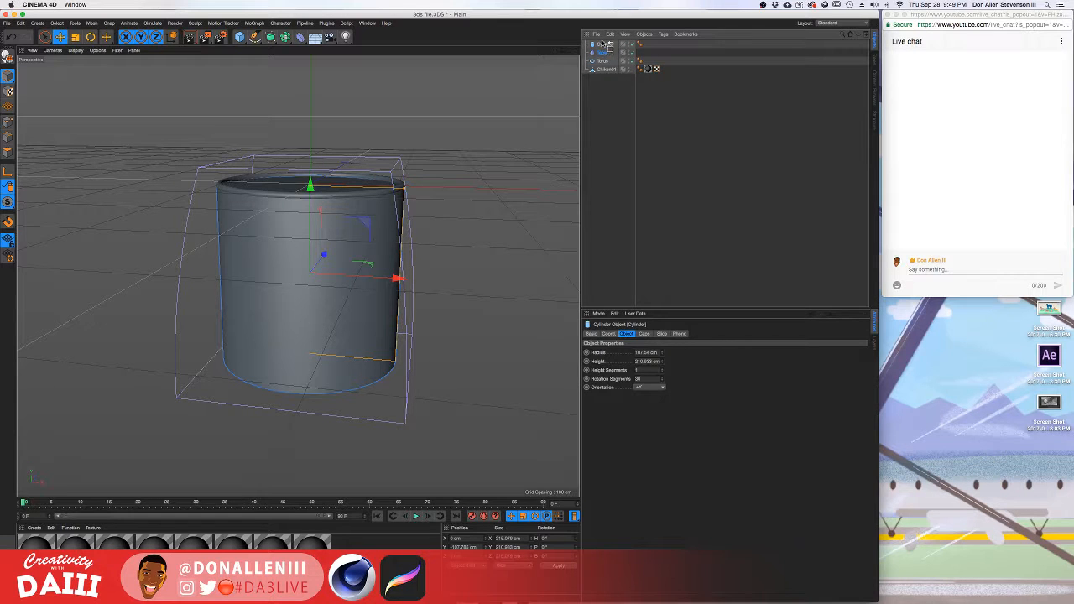
pyautogui.click(604, 52)
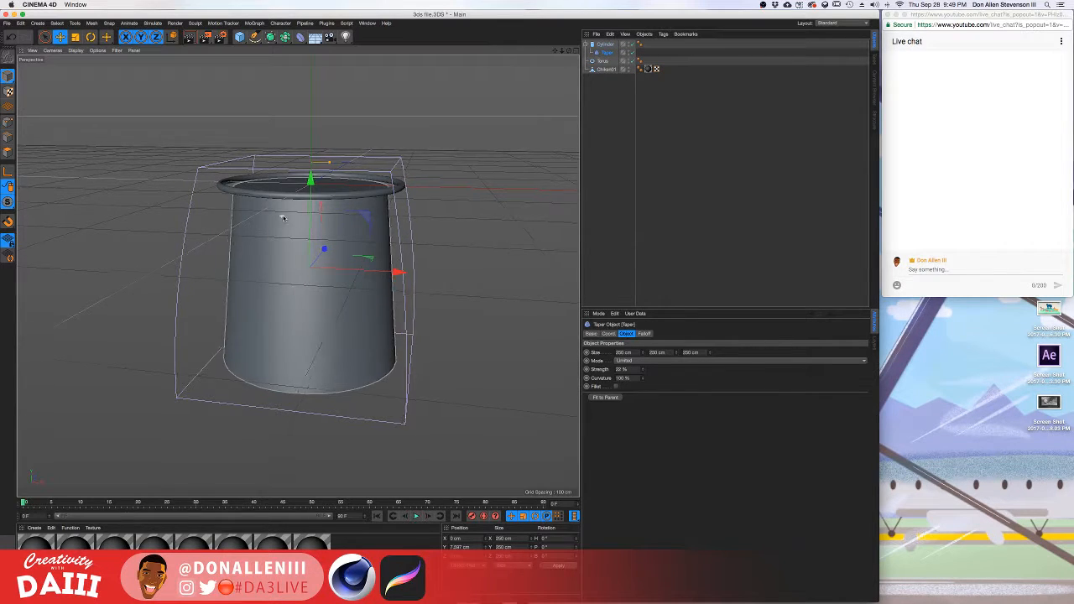
# Raise the Taper's strength to about 25.5% and rotate the deformer 180° in pitch so the bucket narrows toward its base.
pyautogui.keyDown('alt'); pyautogui.moveTo(352, 201); pyautogui.dragTo(311, 161); pyautogui.keyUp('alt')
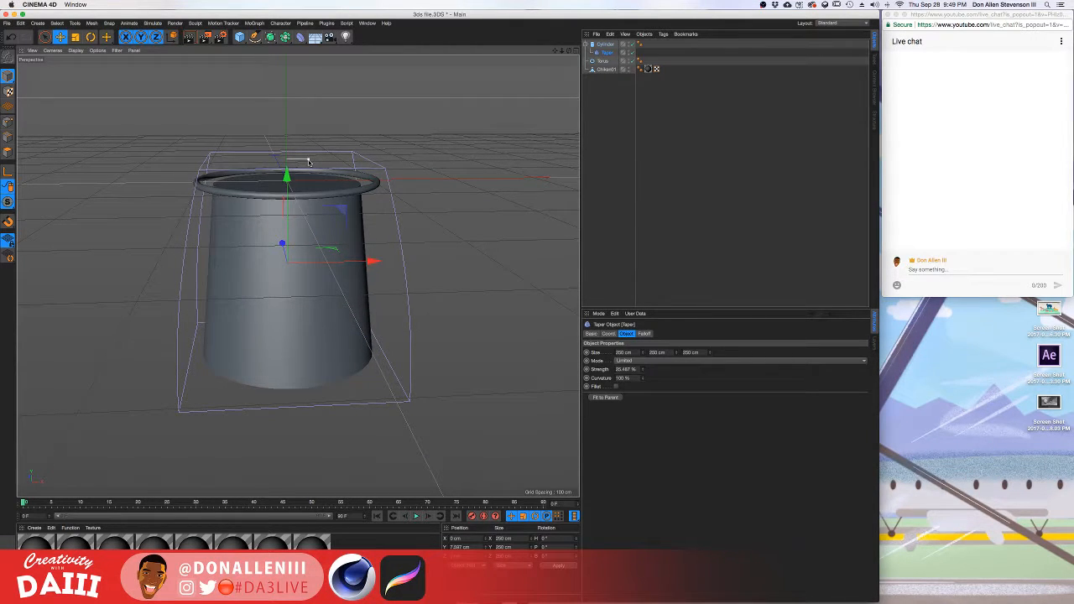
pyautogui.press('r')
pyautogui.moveTo(290, 225); pyautogui.dragTo(285, 409)
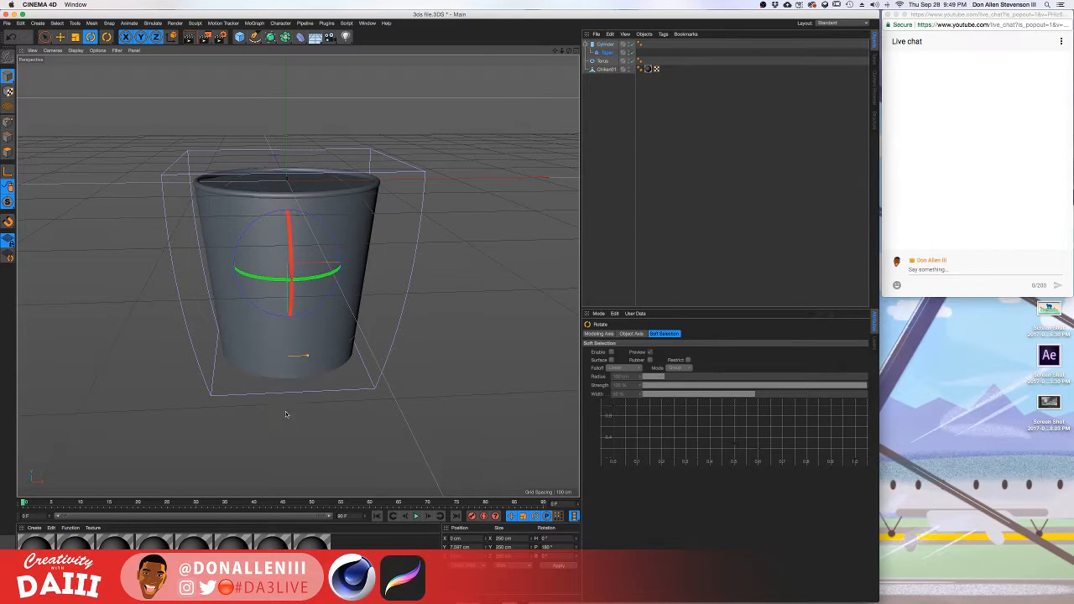
pyautogui.keyDown('alt'); pyautogui.moveTo(239, 261); pyautogui.dragTo(399, 241); pyautogui.keyUp('alt')
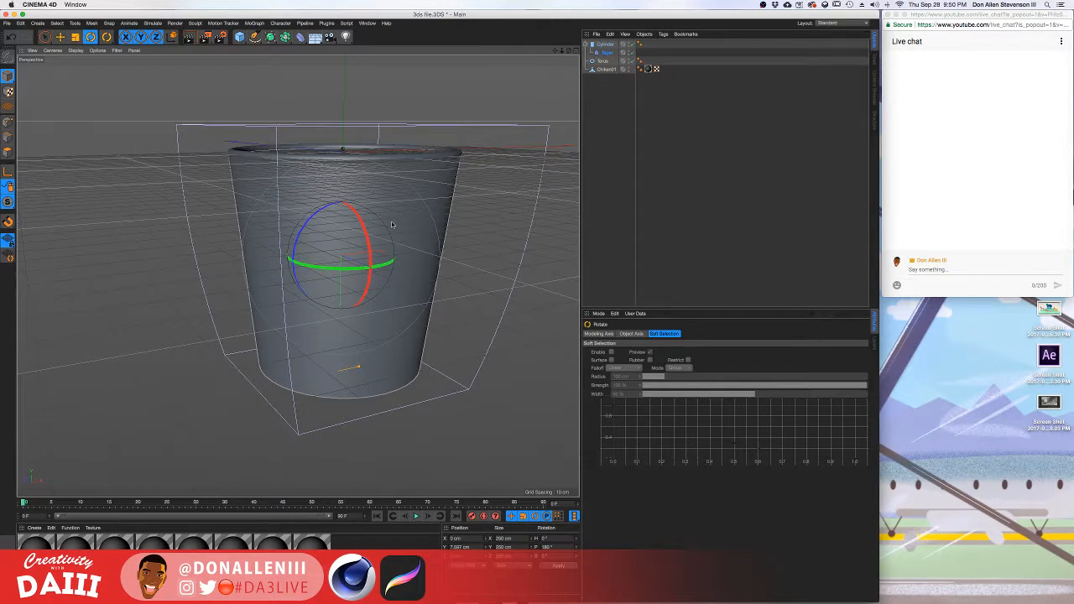
pyautogui.scroll(-2, 370, 234)
pyautogui.keyDown('alt'); pyautogui.moveTo(319, 230); pyautogui.dragTo(276, 257); pyautogui.keyUp('alt')
# Switch to Chrome and search Google Images for "kfc logo".
pyautogui.hotkey('ctrl', 'Up')
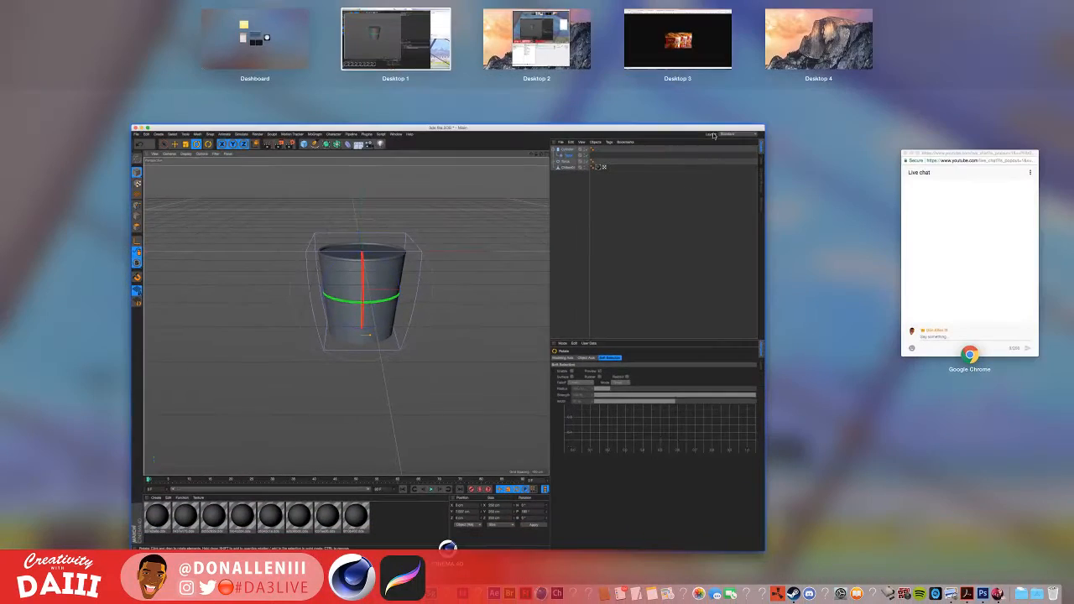
pyautogui.click(703, 54)
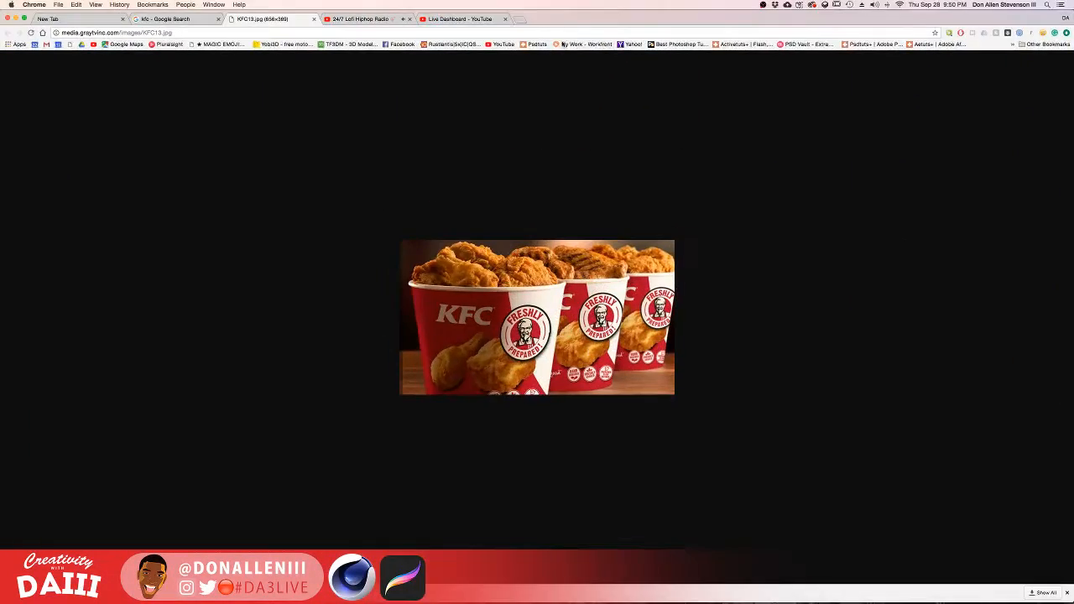
pyautogui.click(172, 18)
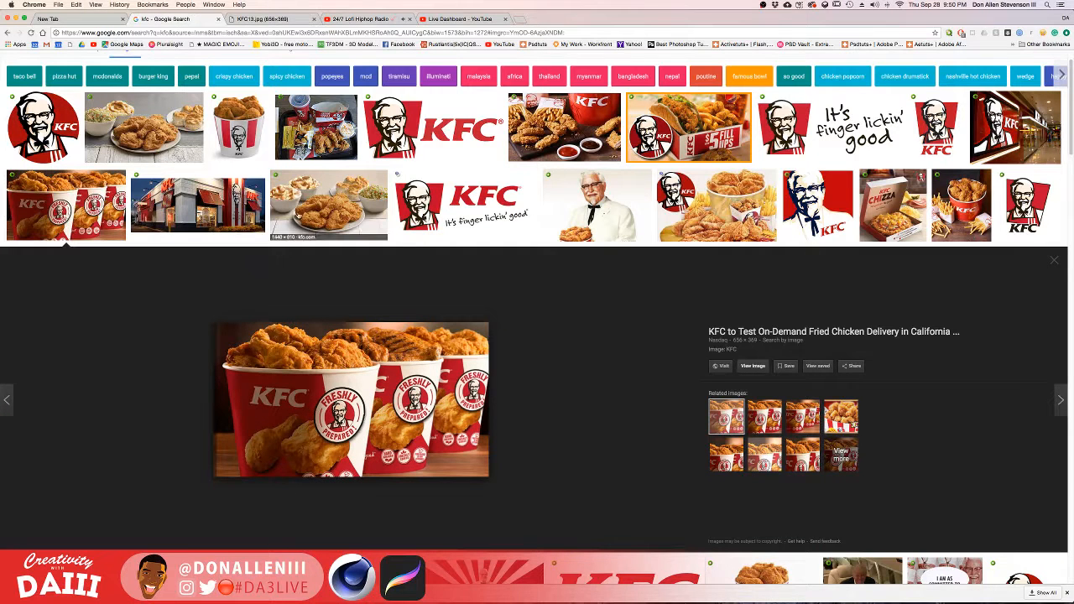
pyautogui.scroll(2, 372, 173)
pyautogui.scroll(1, 372, 175)
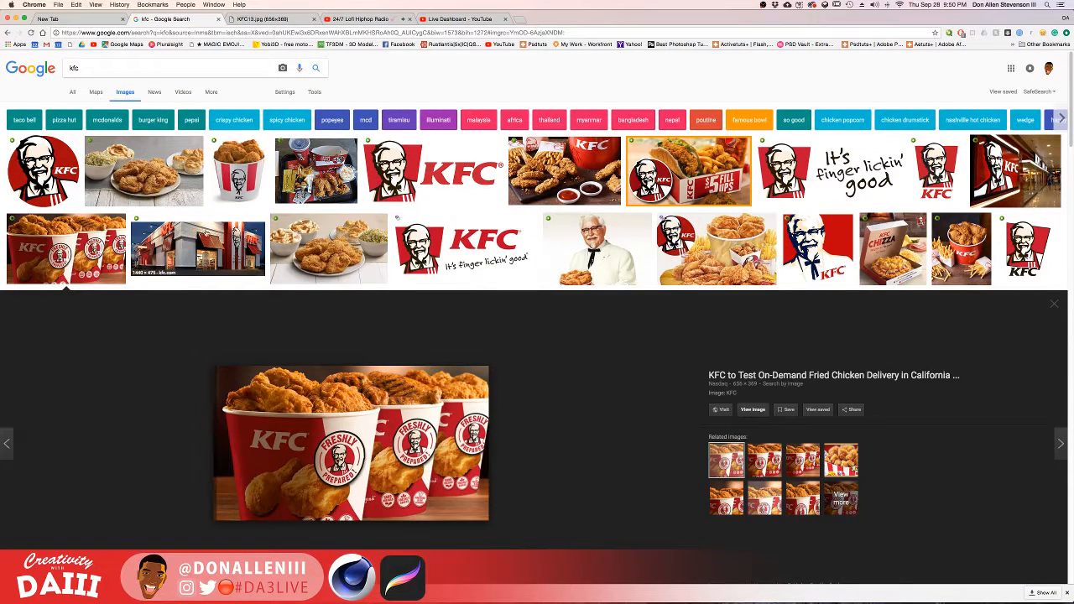
pyautogui.scroll(-1, 67, 276)
pyautogui.scroll(1, 64, 270)
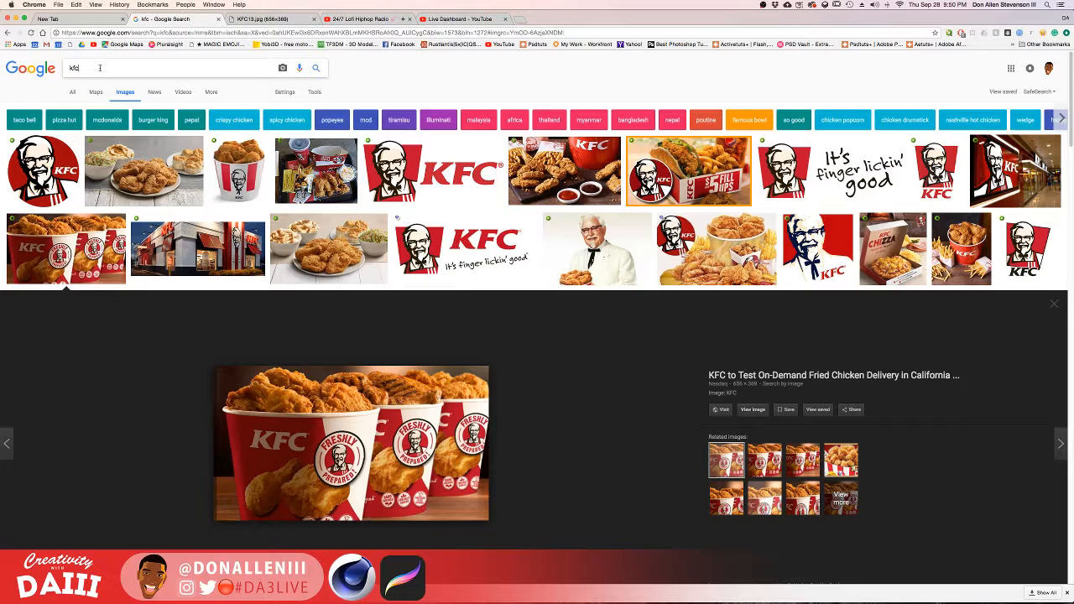
pyautogui.write('logo')
pyautogui.press('Return')
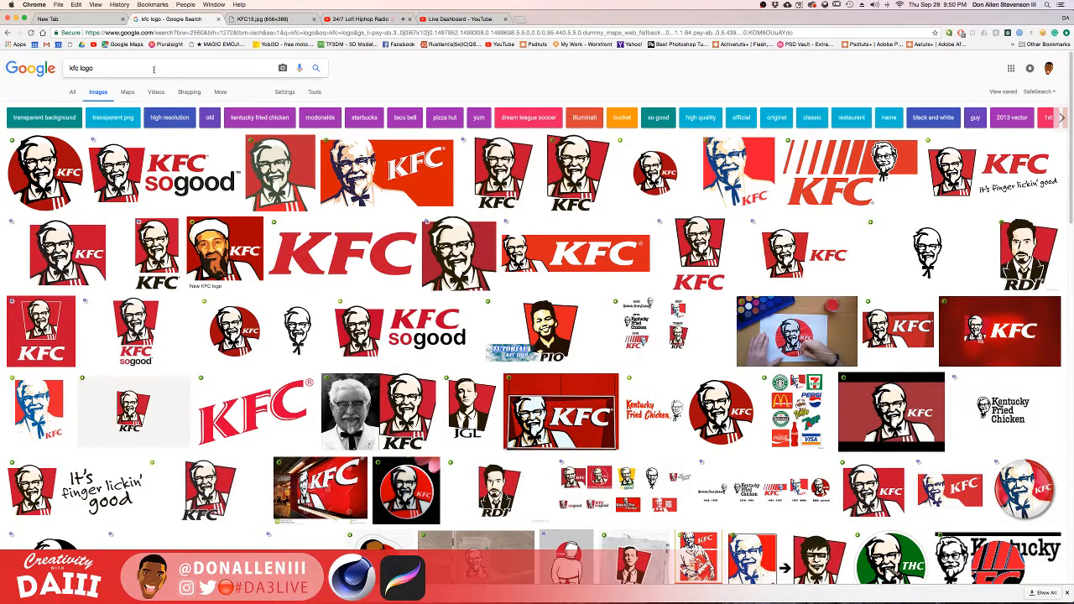
# Refine the image search to "kfc logo png" and further to "kfc logo png black and white".
pyautogui.click(153, 69)
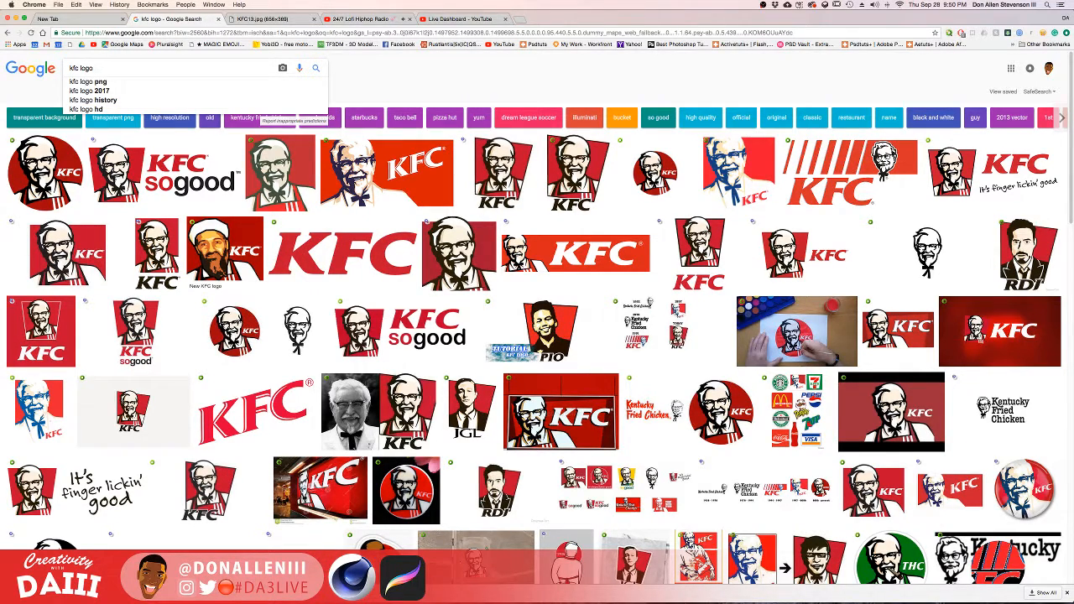
pyautogui.write('png')
pyautogui.press('Return')
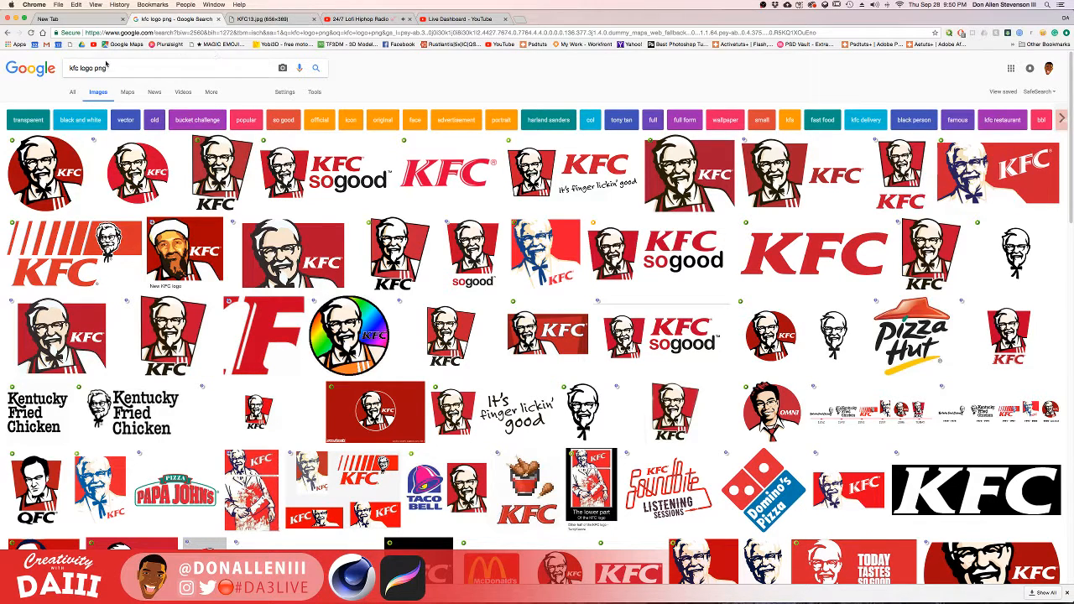
pyautogui.click(107, 67)
pyautogui.write('b')
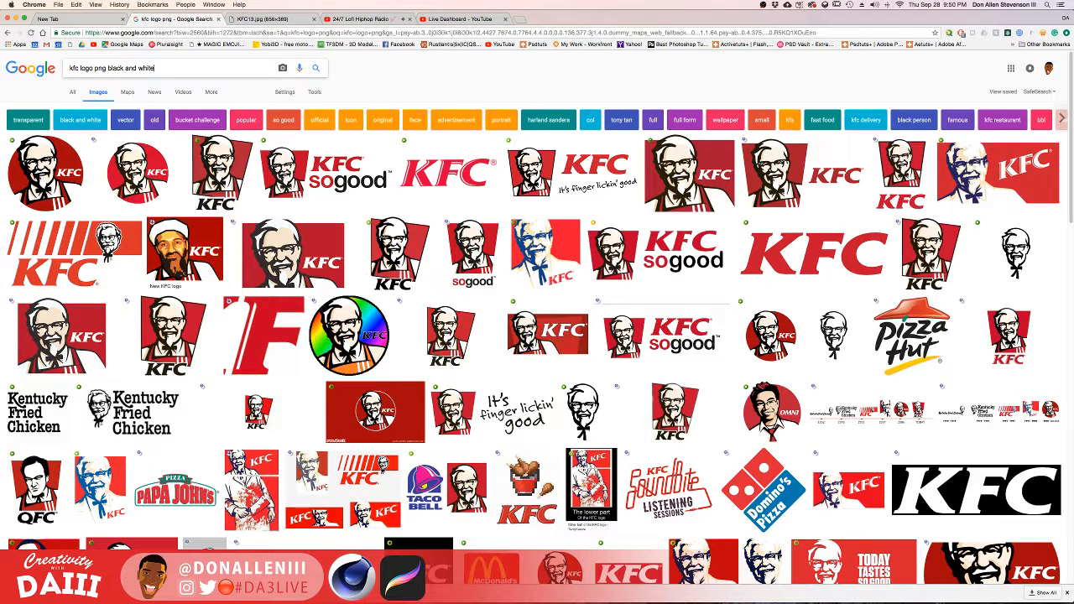
pyautogui.write('lack and white')
pyautogui.press('Return')
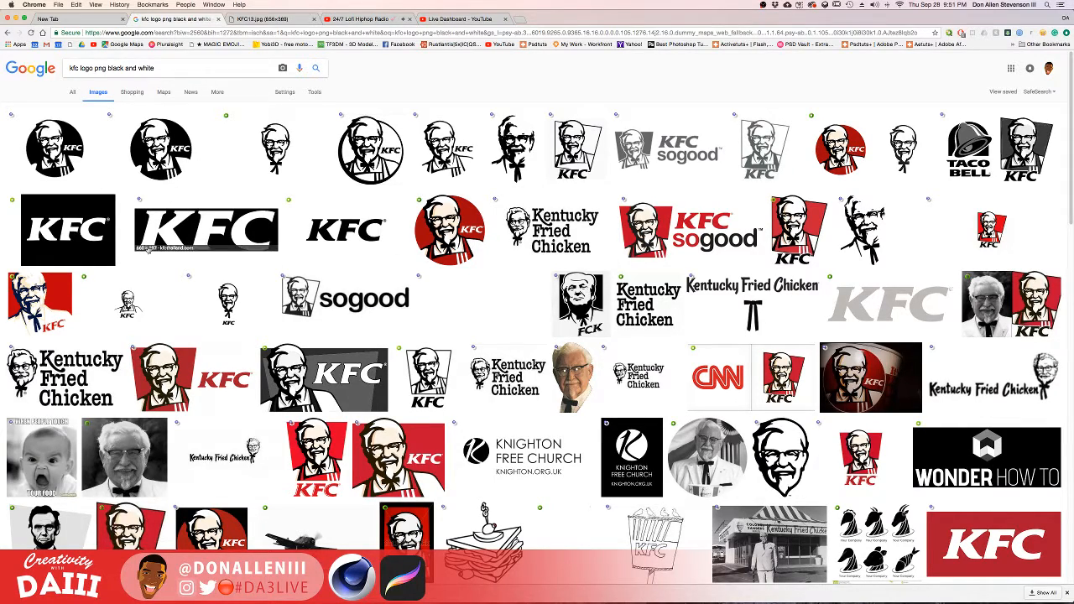
# Browse the logo images, extend the search to "kfc logo png black and white 2017" and preview the round black-and-white KFC logo.
pyautogui.scroll(-5, 282, 292)
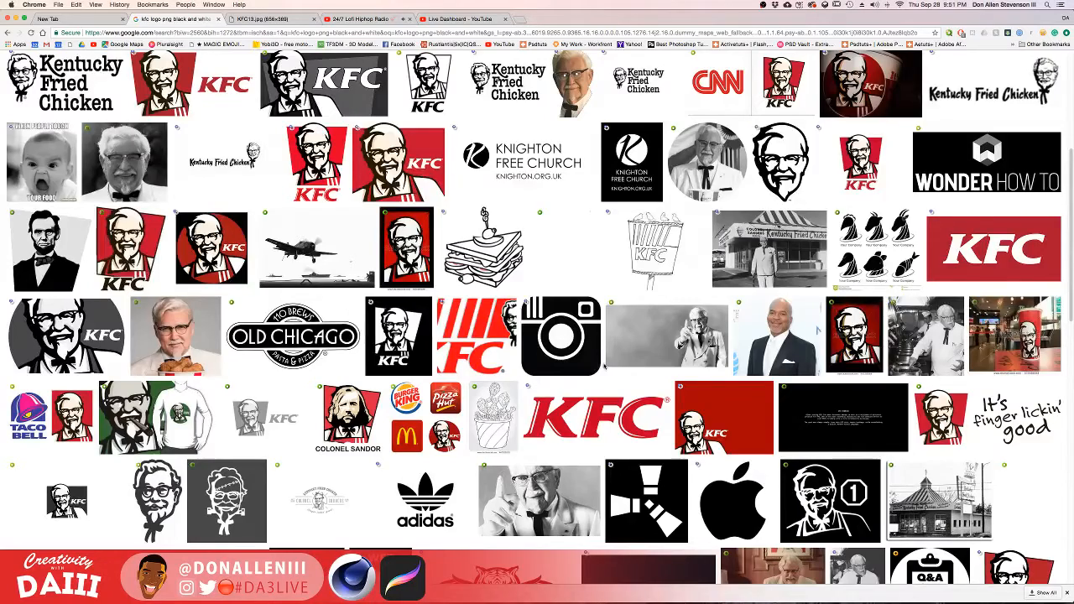
pyautogui.scroll(5, 515, 337)
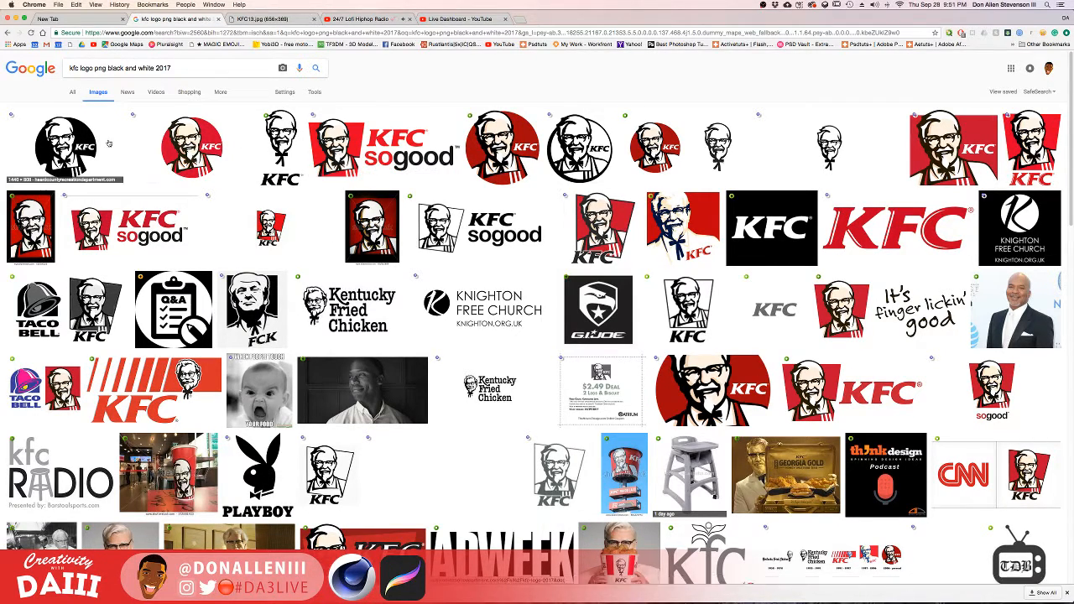
pyautogui.click(65, 147)
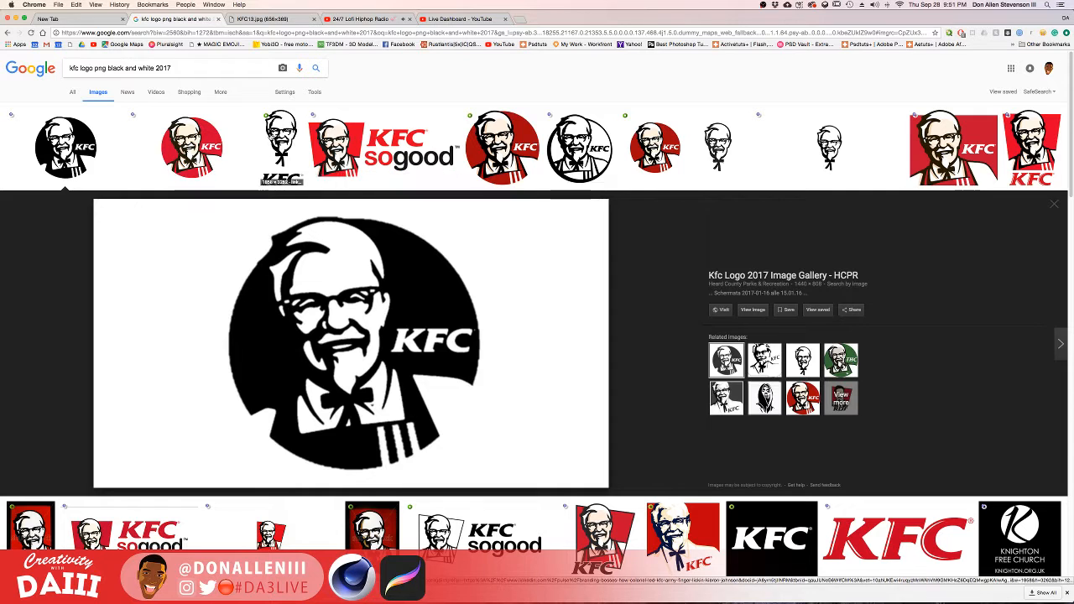
# Preview the black-and-white Colonel head logo with KFC lettering beneath it and open its full-size image.
pyautogui.click(280, 143)
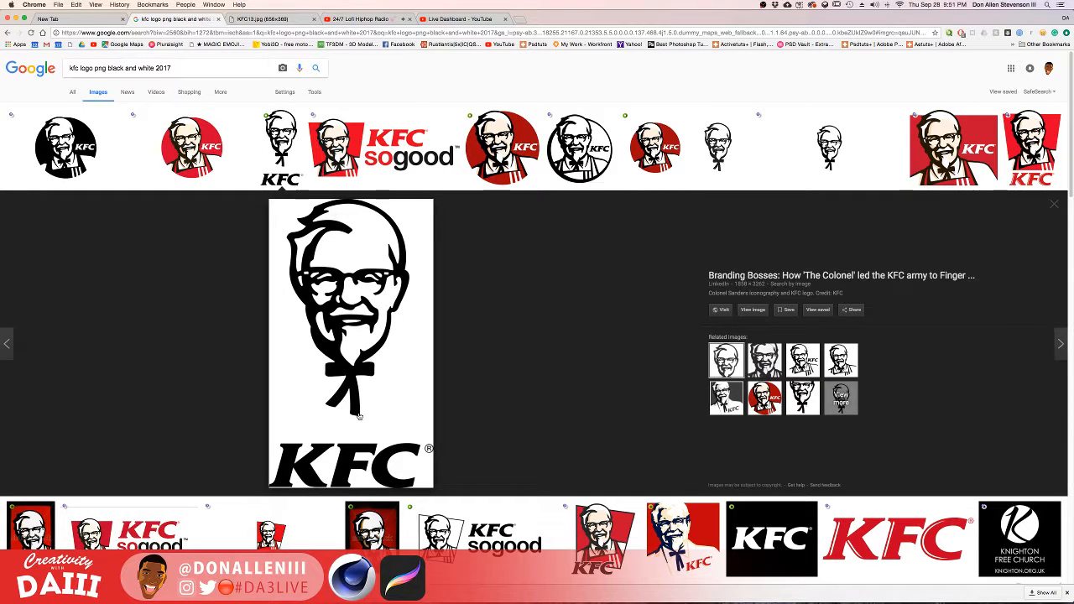
pyautogui.scroll(-5, 379, 172)
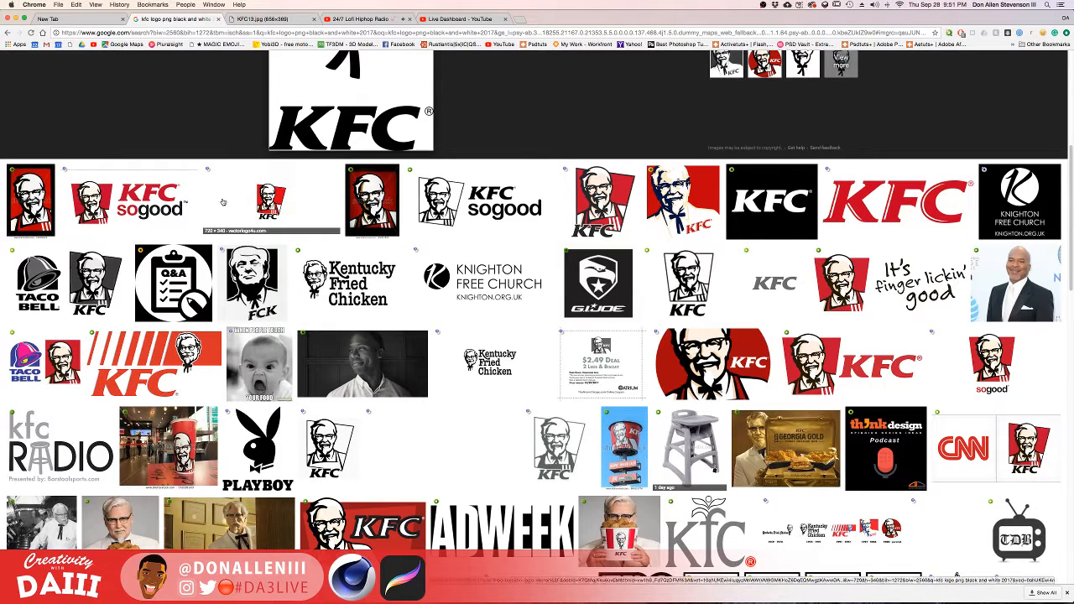
pyautogui.scroll(4, 254, 210)
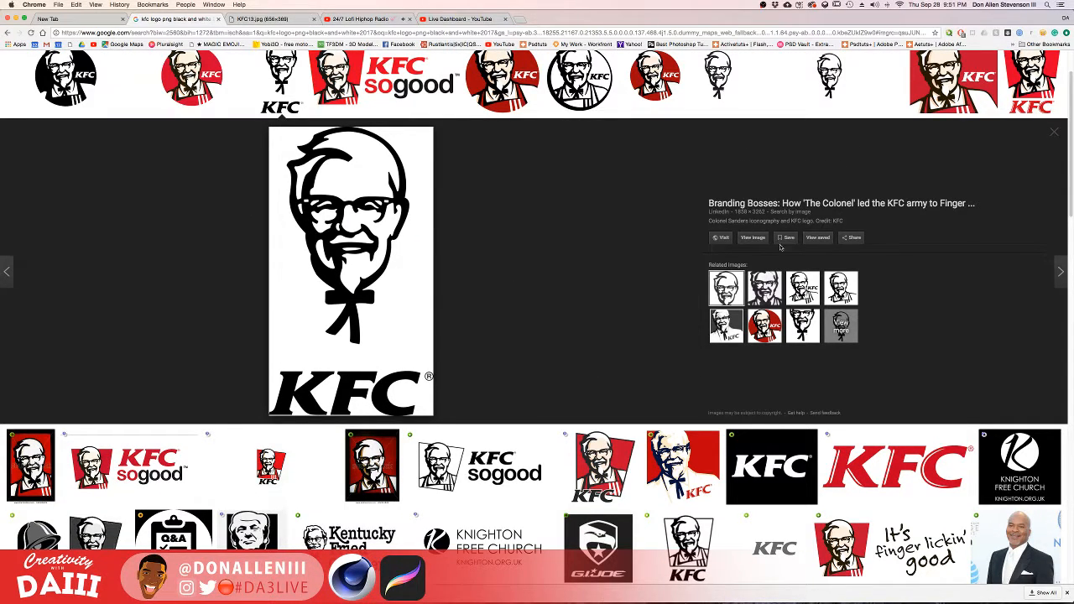
pyautogui.moveTo(746, 244); pyautogui.dragTo(745, 250)
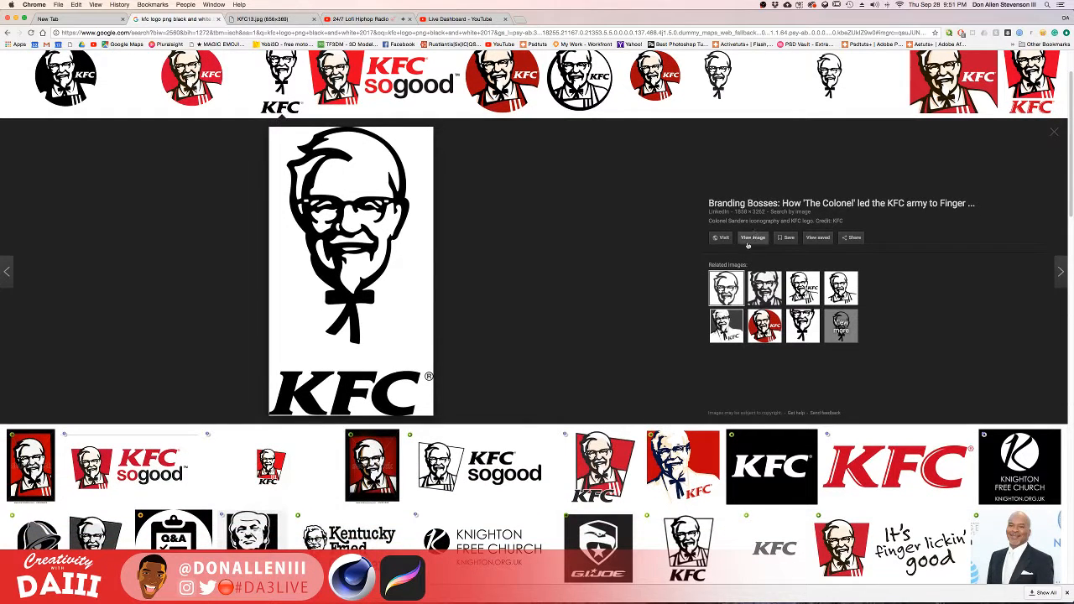
pyautogui.click(748, 241)
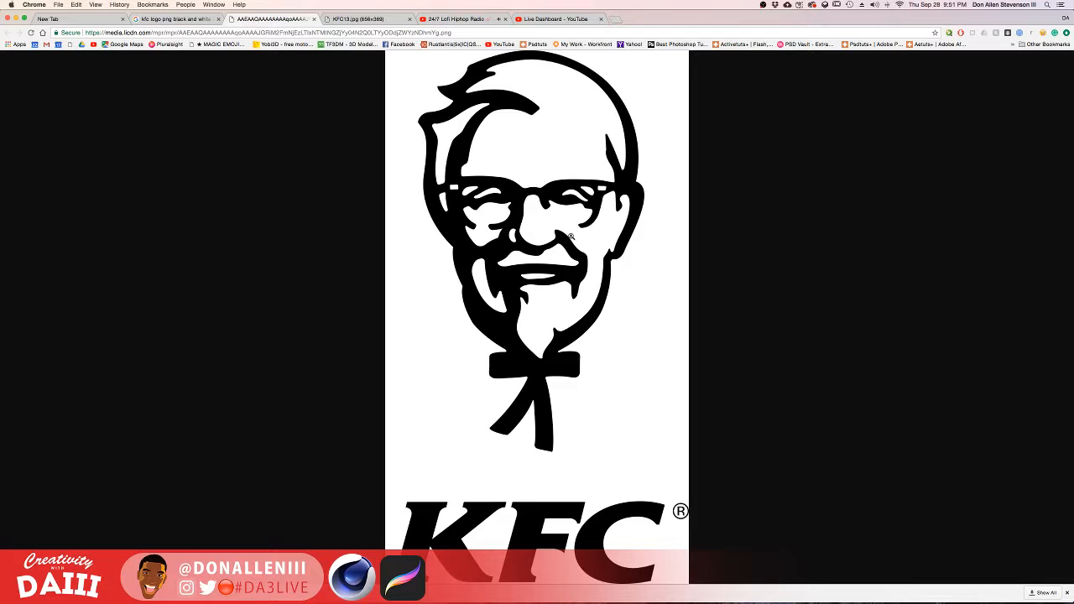
# Shrink the browser window to expose the desktop and save the full-size logo PNG onto it.
pyautogui.click(570, 236)
pyautogui.scroll(-6, 522, 235)
pyautogui.scroll(8, 522, 235)
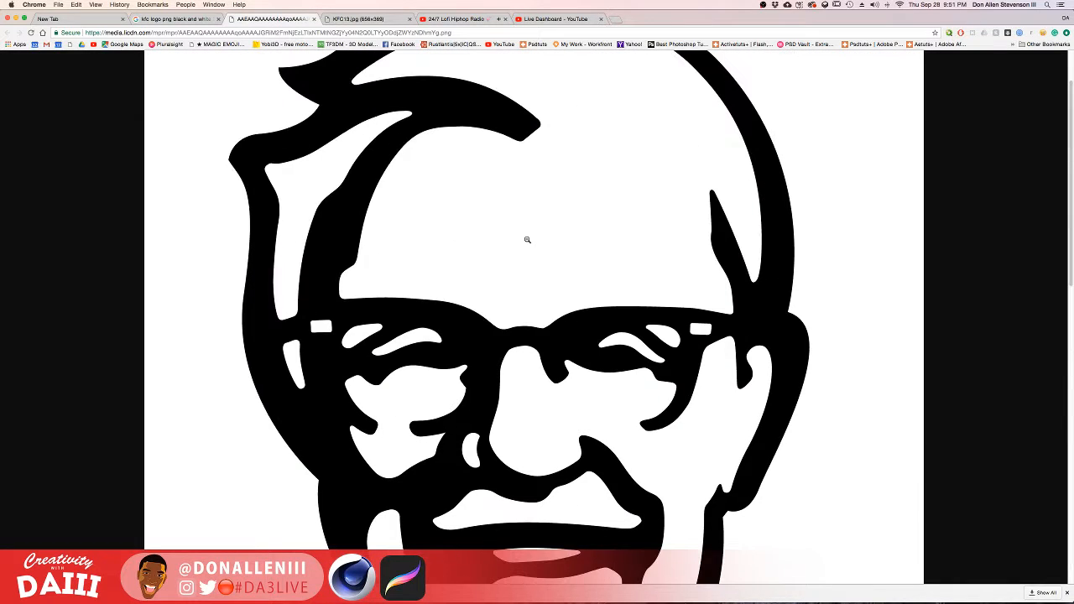
pyautogui.doubleClick(778, 15)
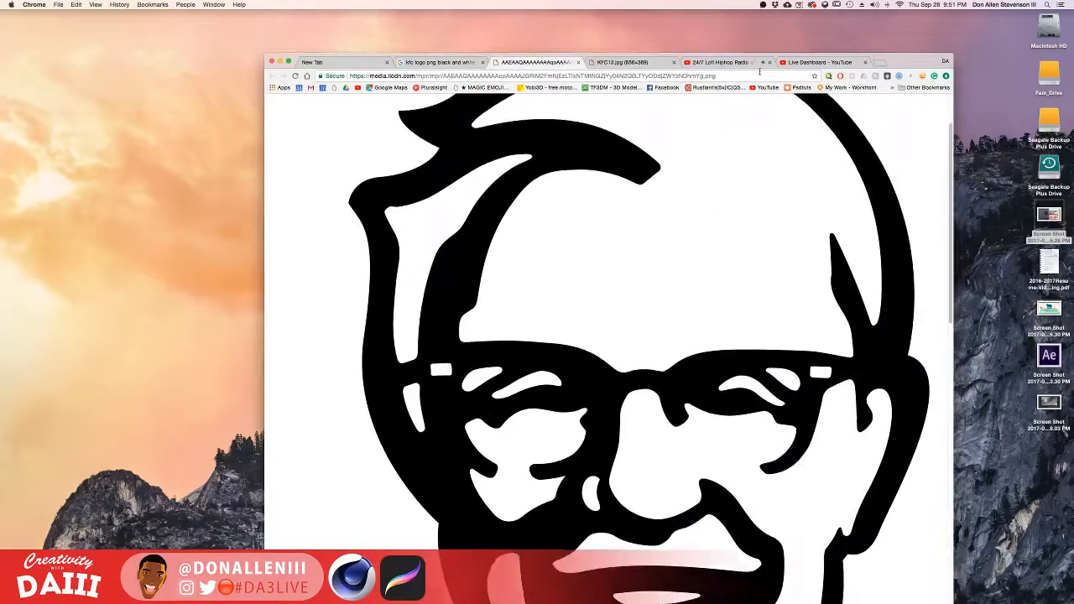
pyautogui.click(503, 270)
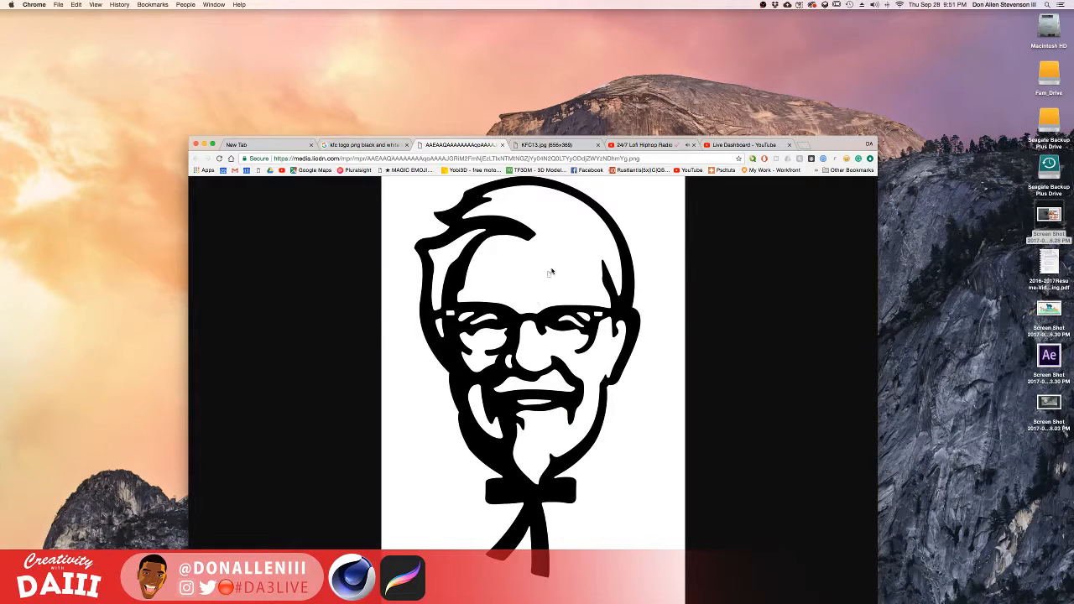
pyautogui.moveTo(551, 271); pyautogui.dragTo(850, 73)
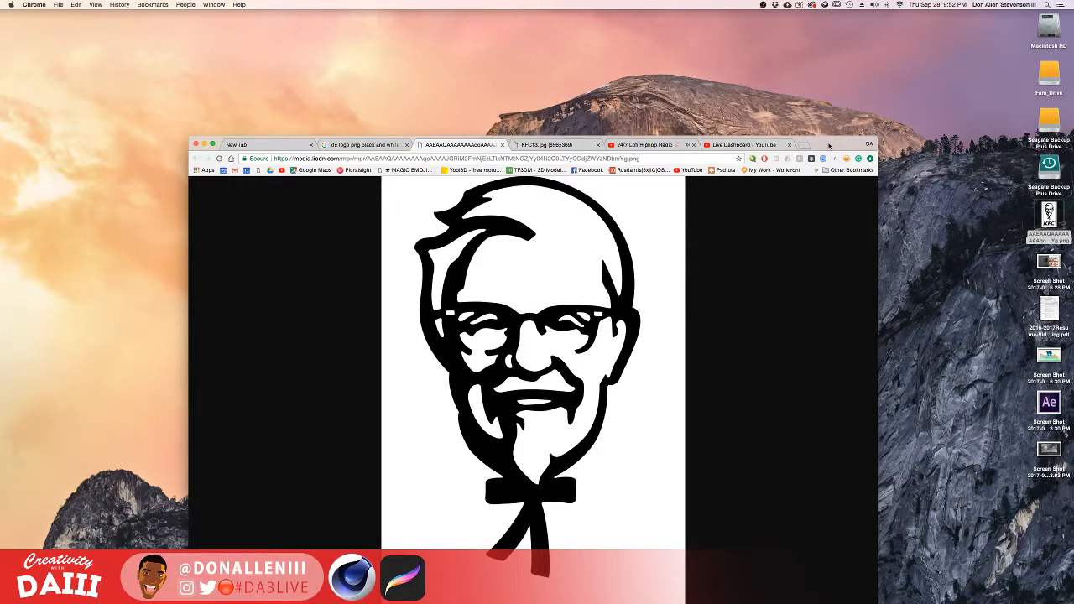
# Open the saved logo PNG from the desktop in Adobe Illustrator CC 2017.
pyautogui.press('F11')
pyautogui.press('F11')
pyautogui.hotkey('ctrl', 'Up')
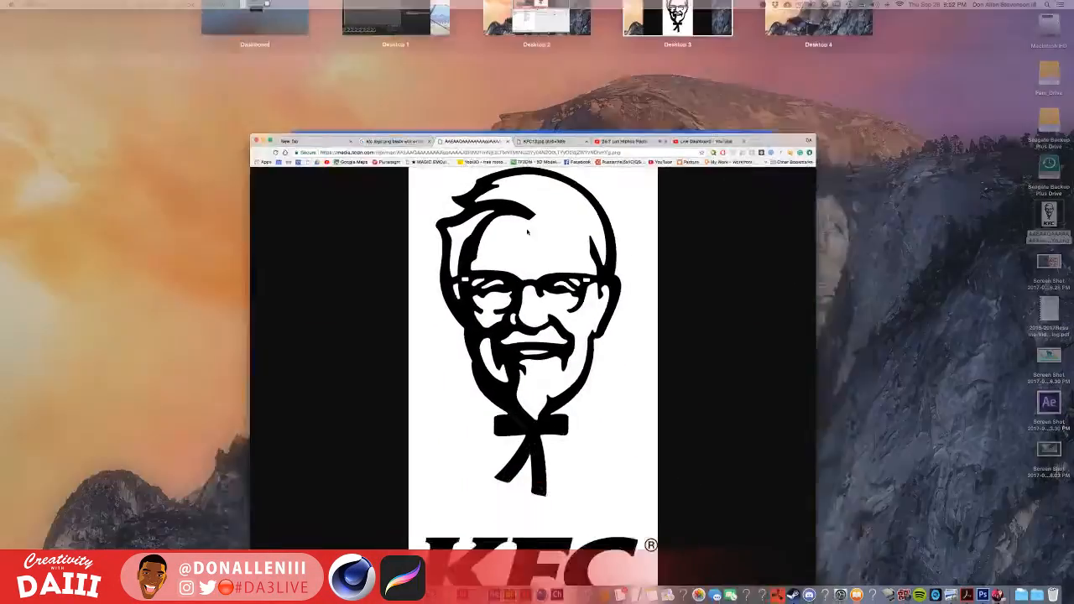
pyautogui.click(535, 261)
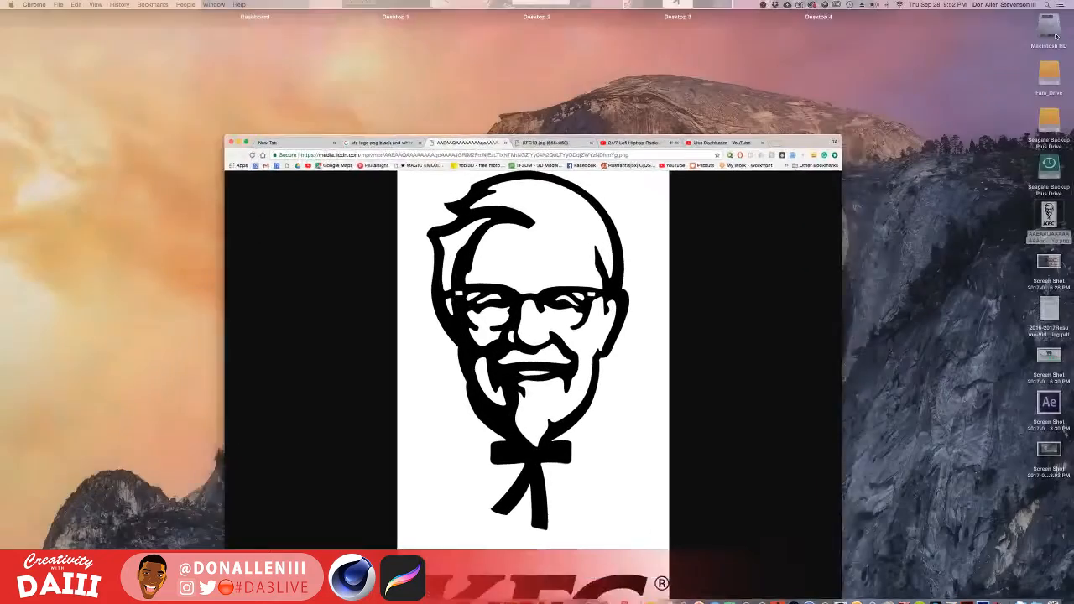
pyautogui.click(1049, 217)
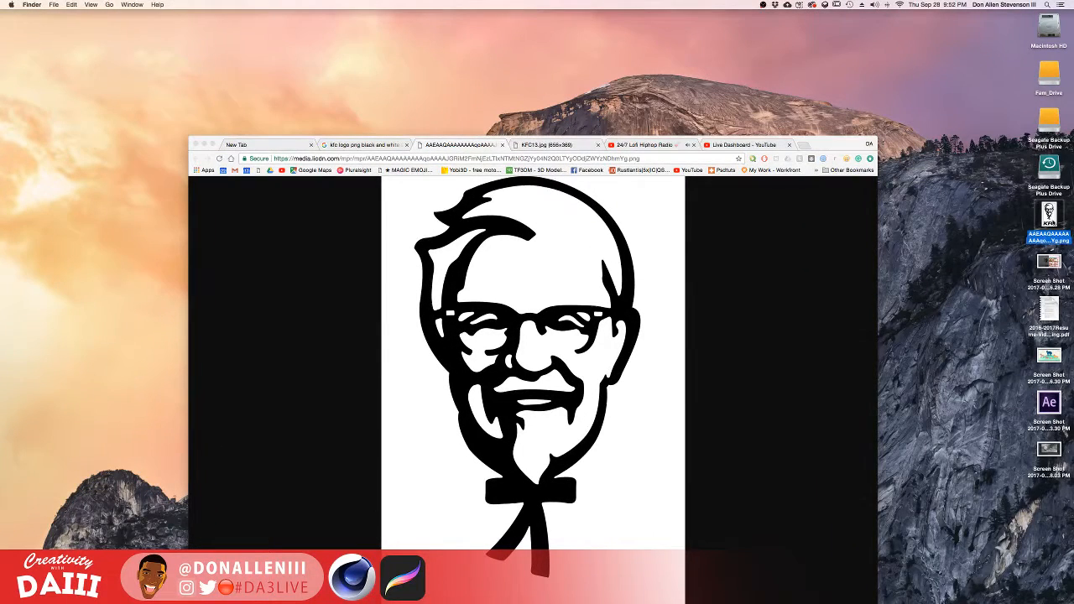
pyautogui.rightClick(1049, 217)
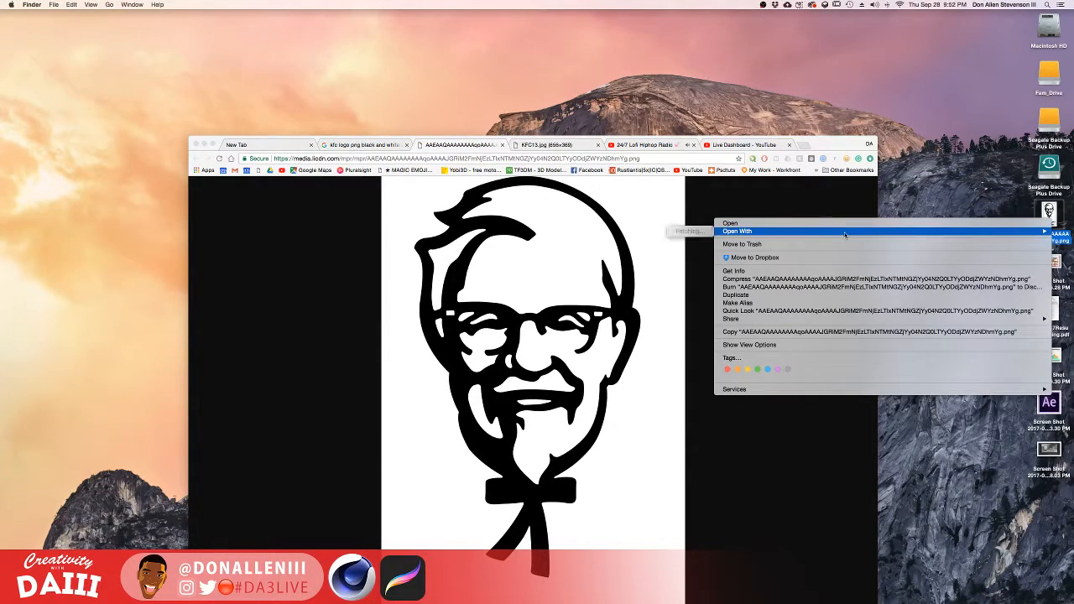
pyautogui.moveTo(846, 233)
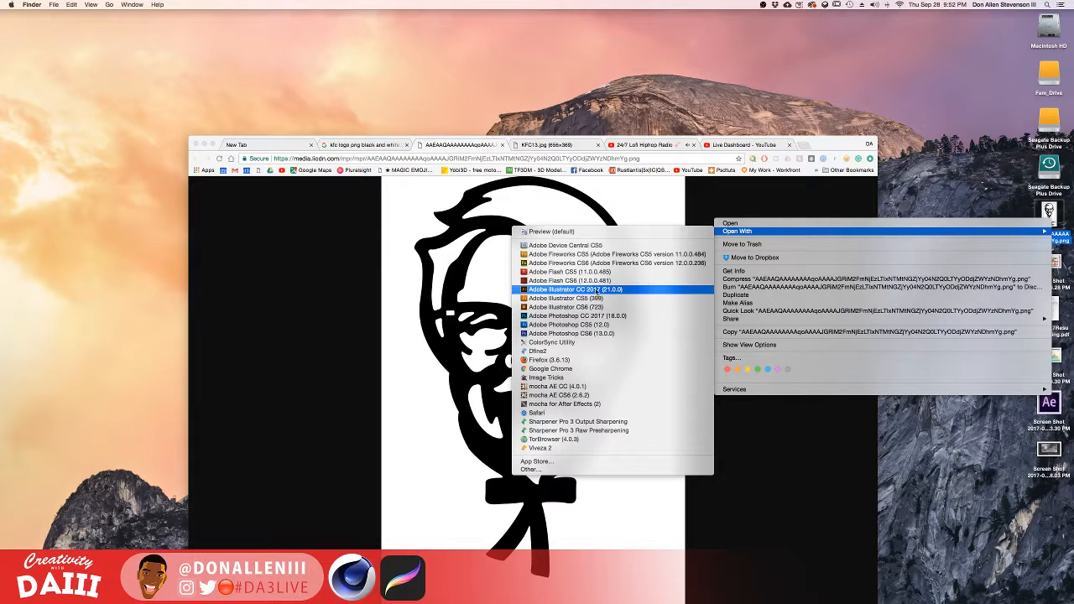
pyautogui.click(597, 289)
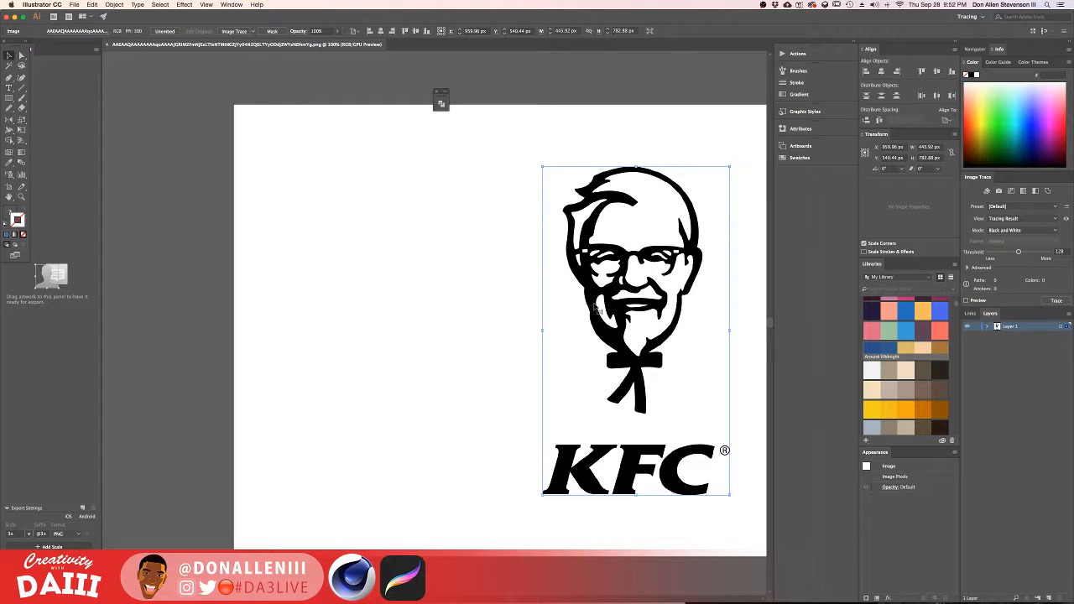
# Examine the opened logo image on the artboard, from the Colonel's face down to the KFC lettering.
pyautogui.moveTo(532, 256); pyautogui.dragTo(332, 253)
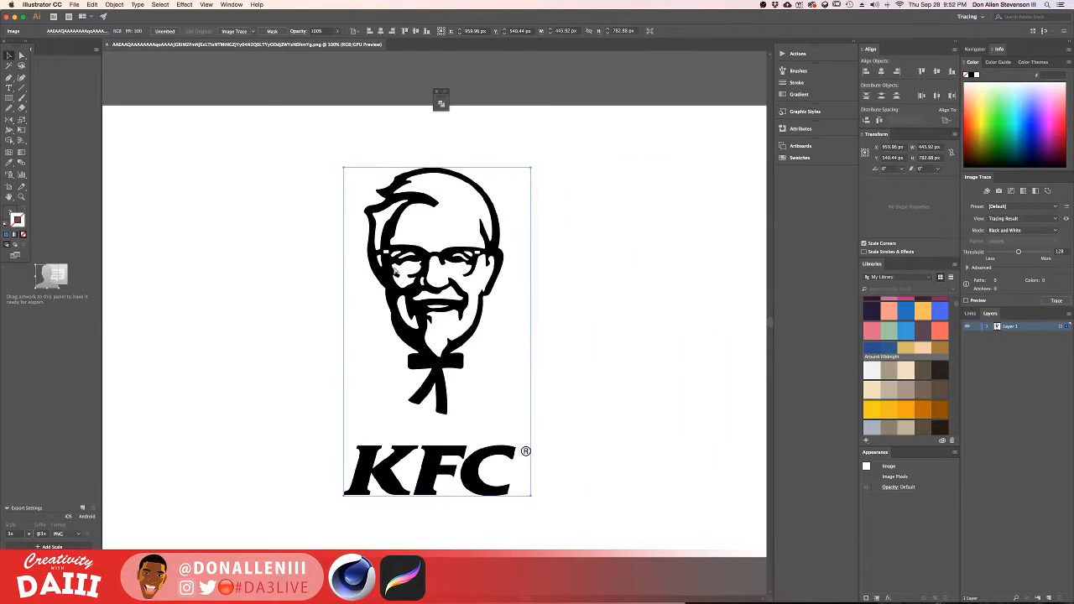
pyautogui.keyDown('alt'); pyautogui.scroll(2, 394, 271); pyautogui.keyUp('alt')
pyautogui.keyDown('alt'); pyautogui.scroll(-2, 395, 278); pyautogui.keyUp('alt')
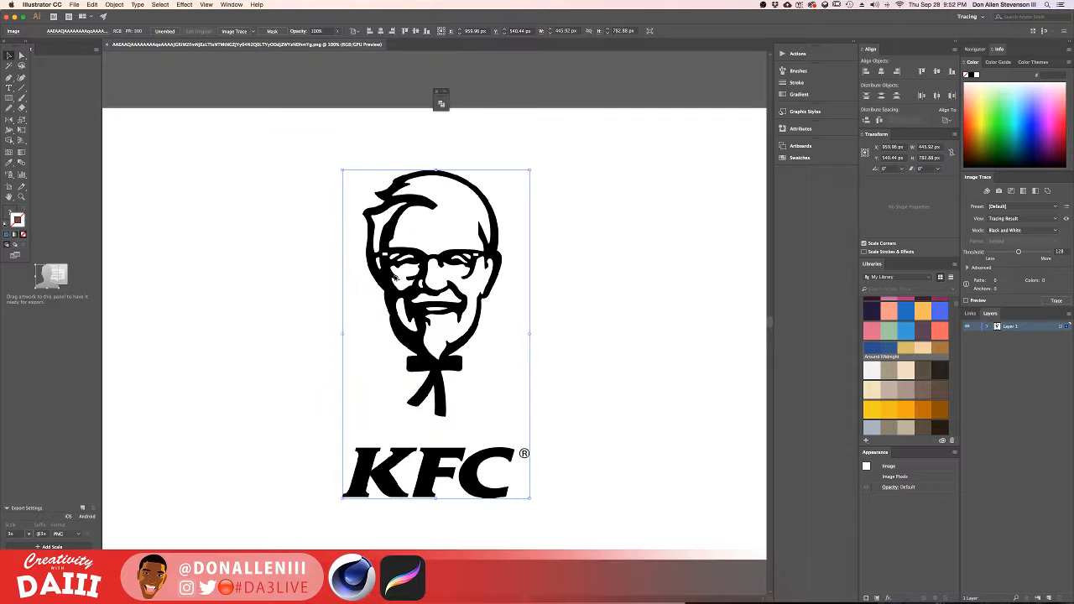
pyautogui.keyDown('alt'); pyautogui.scroll(1, 414, 327); pyautogui.keyUp('alt')
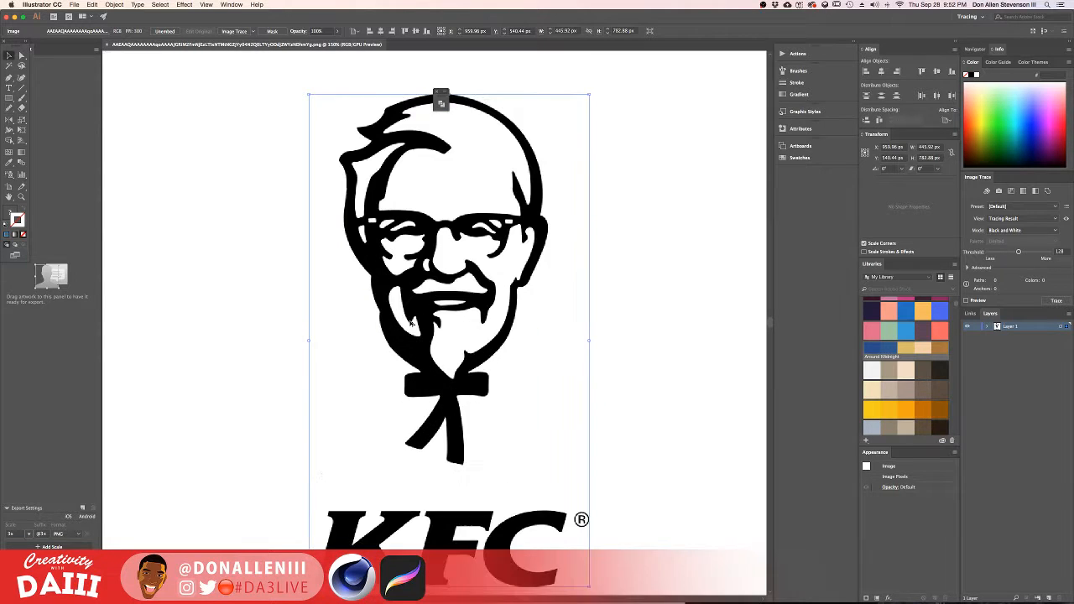
pyautogui.scroll(-3, 426, 382)
pyautogui.scroll(2, 453, 364)
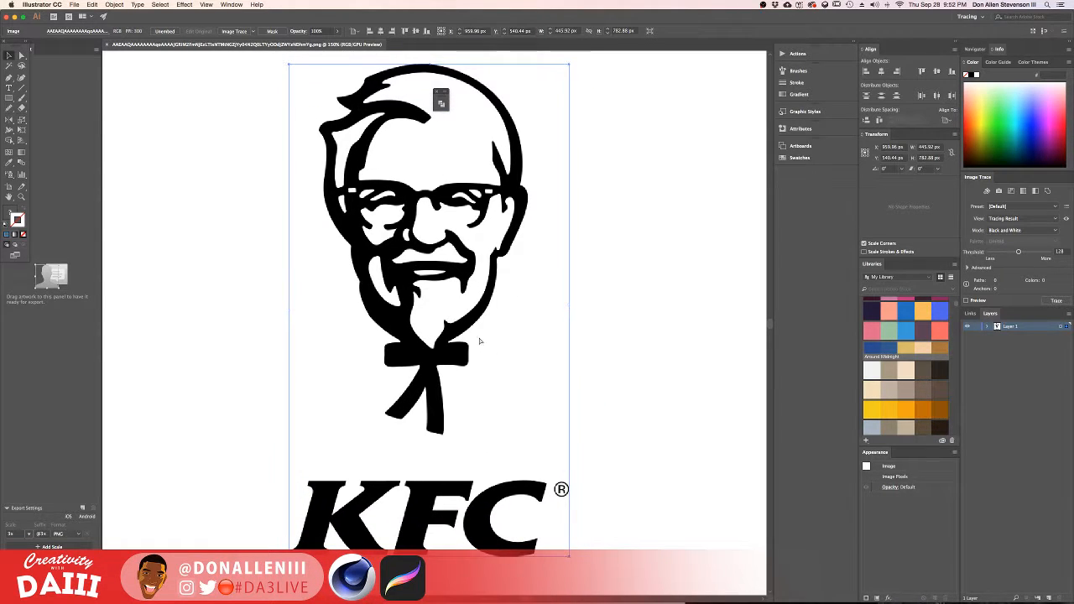
pyautogui.keyDown('alt'); pyautogui.scroll(-2, 430, 326); pyautogui.keyUp('alt')
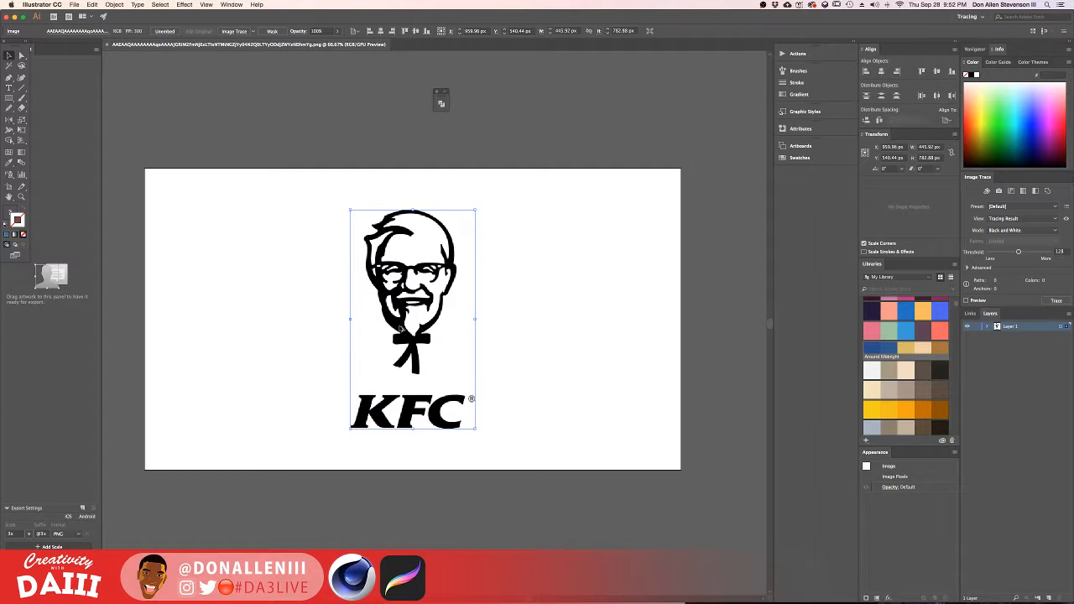
pyautogui.keyDown('alt'); pyautogui.scroll(1, 426, 320); pyautogui.keyUp('alt')
pyautogui.moveTo(425, 319); pyautogui.dragTo(556, 320)
pyautogui.press('super+z')
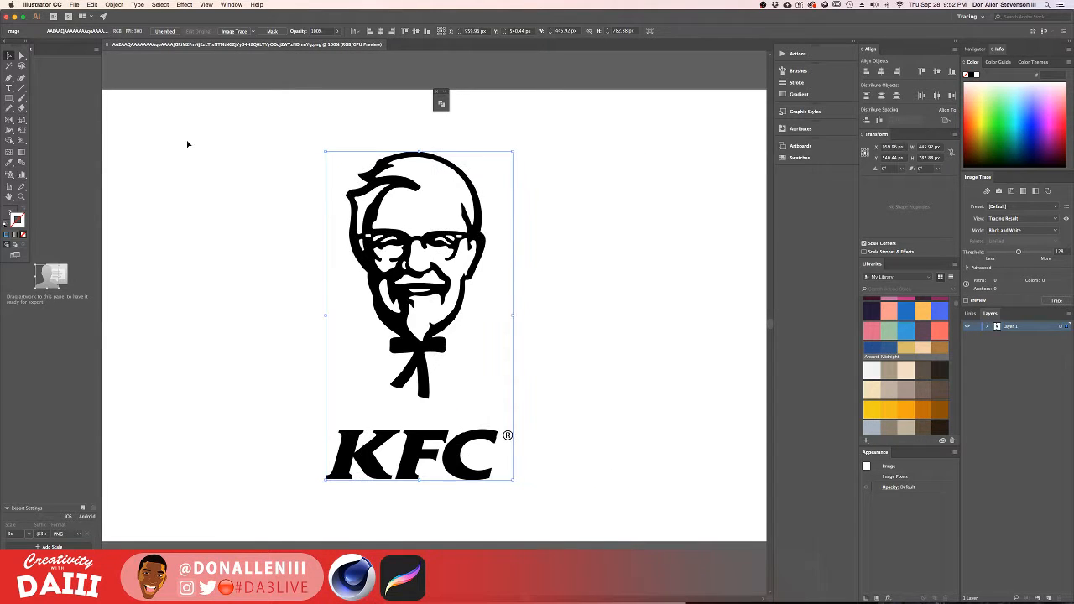
# Image Trace the logo with the Black and White Logo preset and expand the result into editable paths.
pyautogui.click(254, 33)
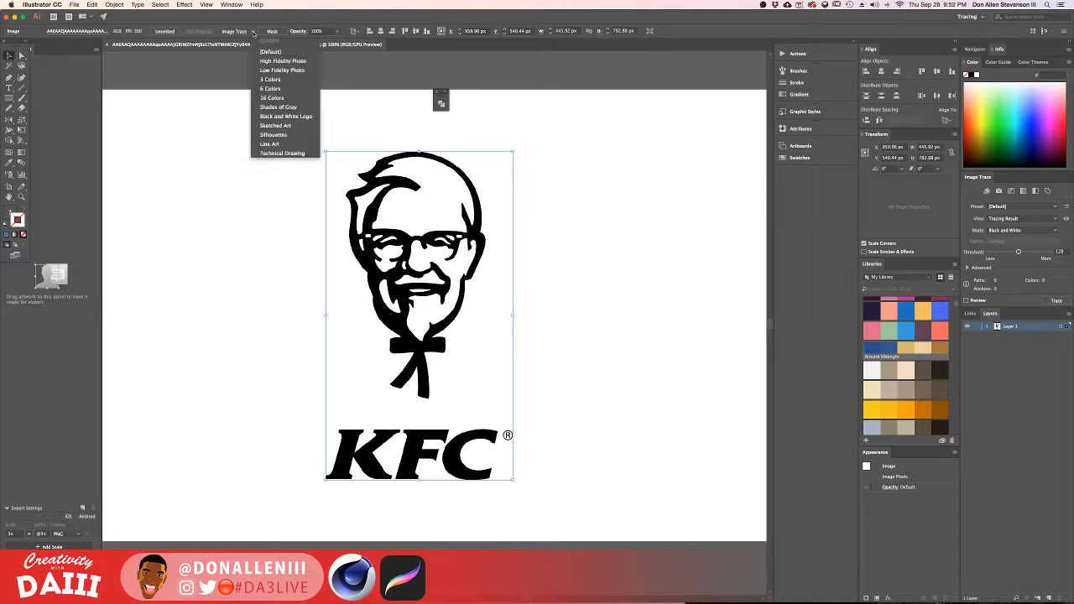
pyautogui.click(289, 117)
pyautogui.click(630, 322)
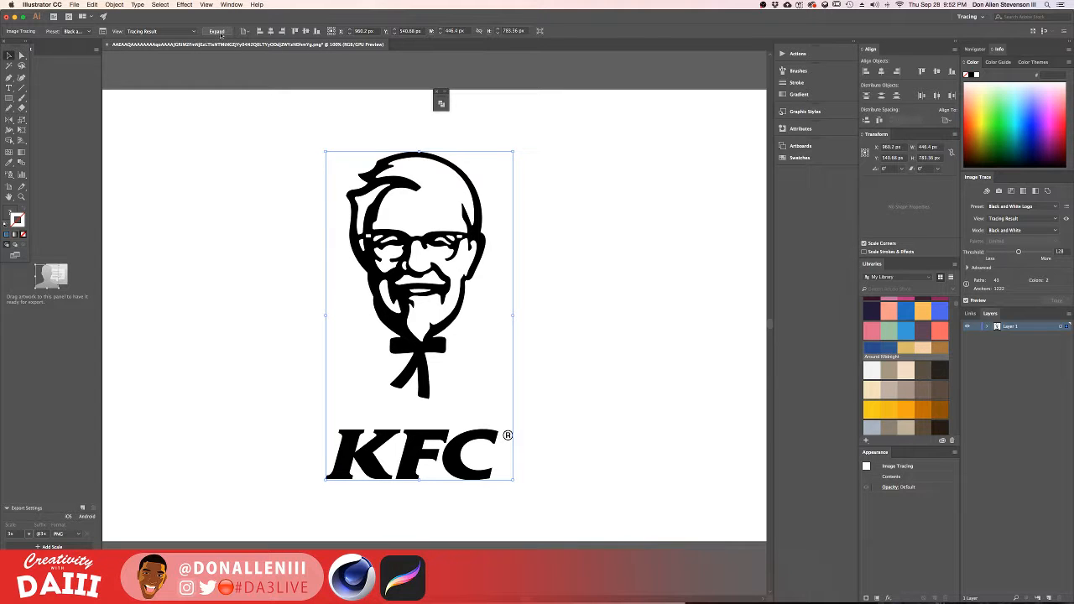
pyautogui.click(217, 31)
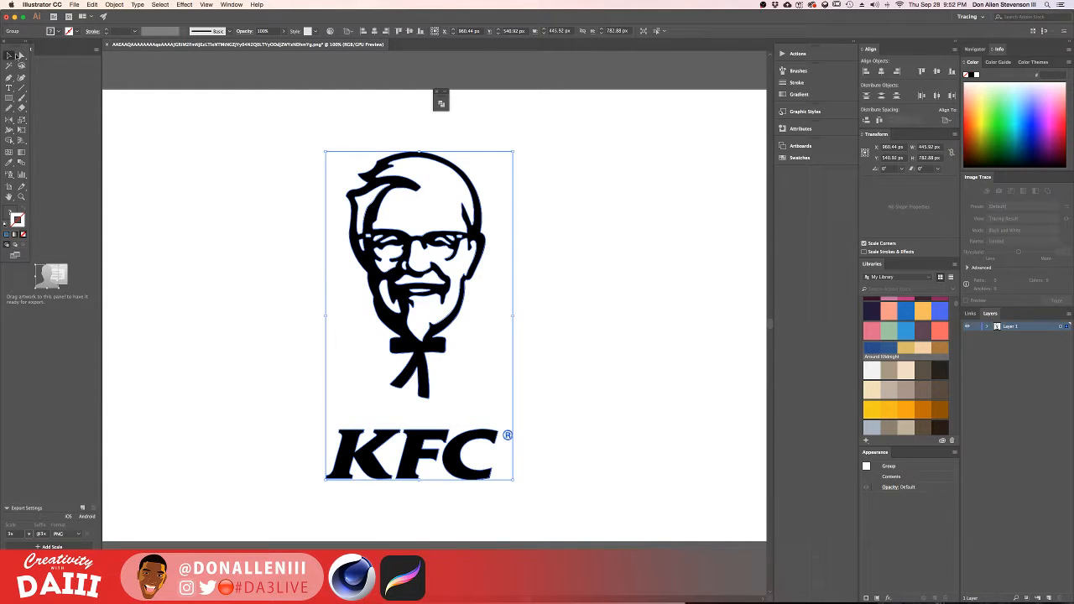
# Inspect the traced paths of the Colonel's head and the KFC letters with the Direct Selection tool.
pyautogui.click(295, 227)
pyautogui.keyDown('alt'); pyautogui.scroll(2, 408, 342); pyautogui.keyUp('alt')
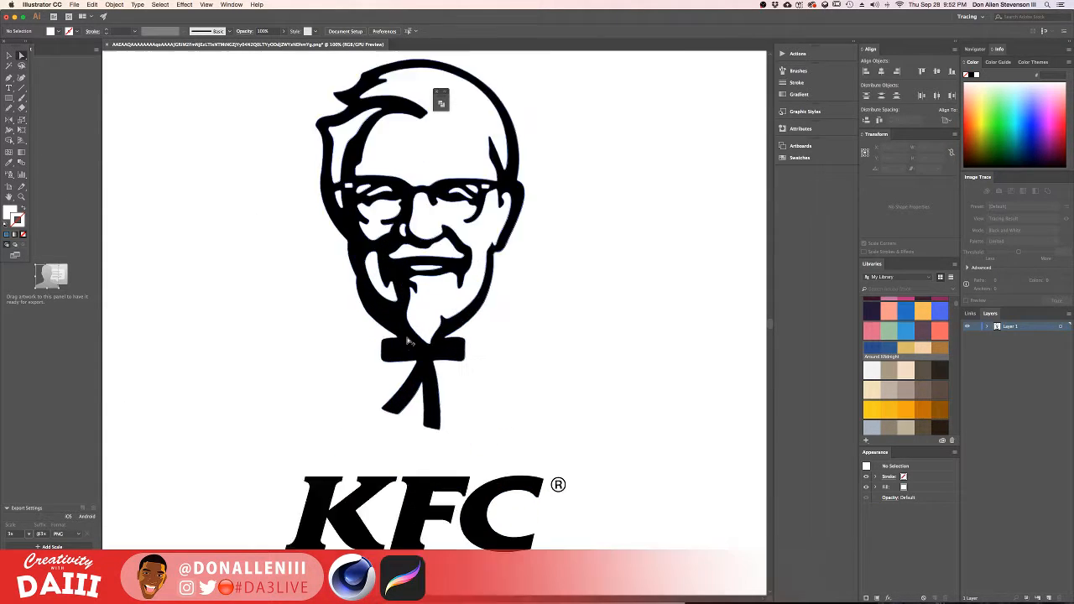
pyautogui.keyDown('alt'); pyautogui.scroll(2, 409, 341); pyautogui.keyUp('alt')
pyautogui.click(419, 372)
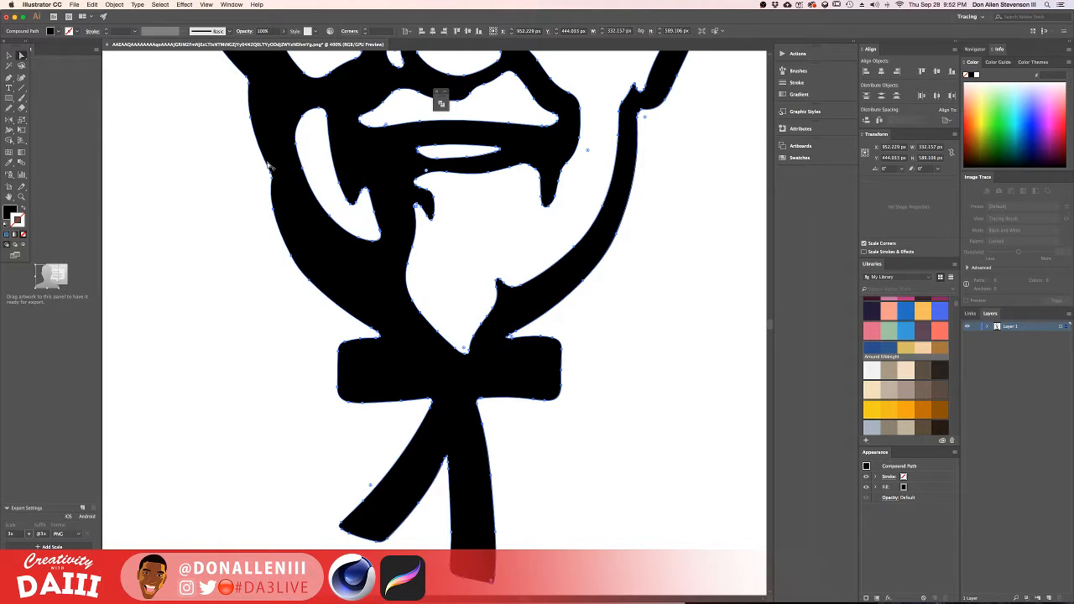
pyautogui.keyDown('alt'); pyautogui.scroll(-4, 268, 166); pyautogui.keyUp('alt')
pyautogui.click(336, 257)
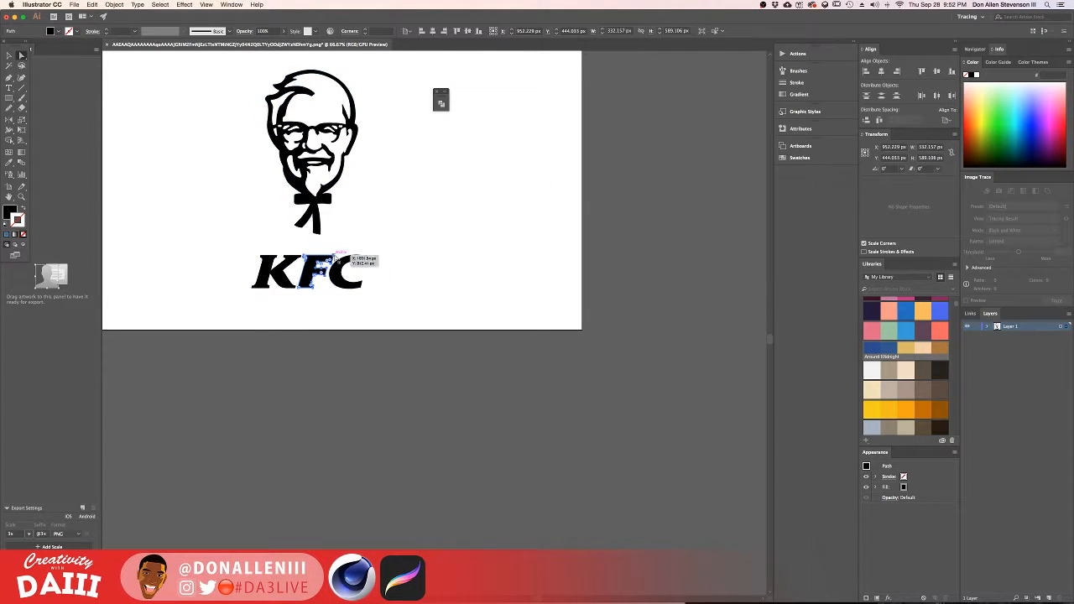
pyautogui.click(336, 258)
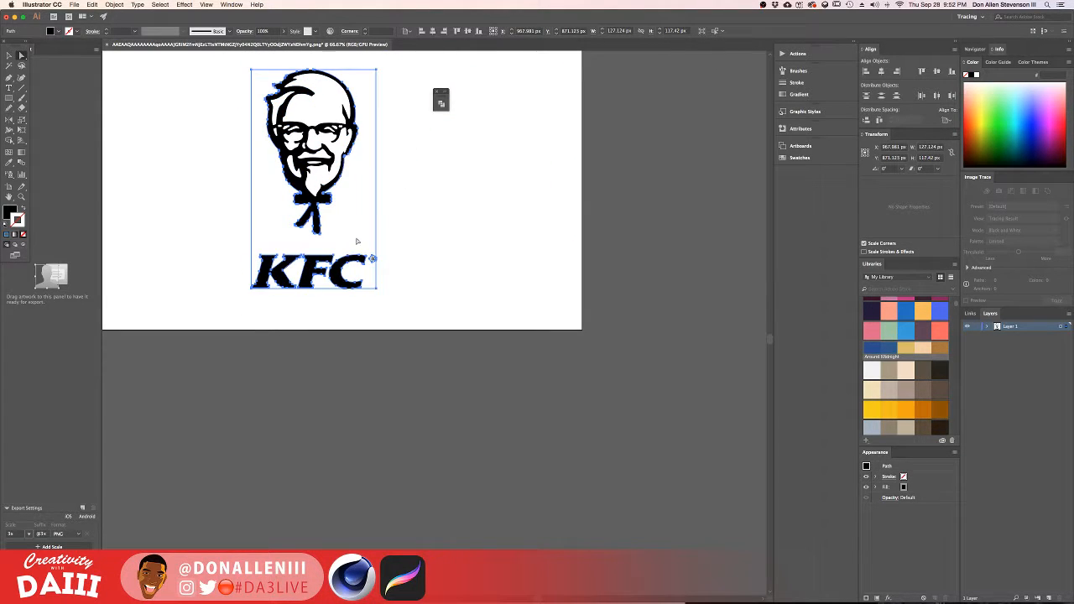
# Delete the corner points and remaining bottom edge of the white background shape around the traced logo.
pyautogui.click(377, 70)
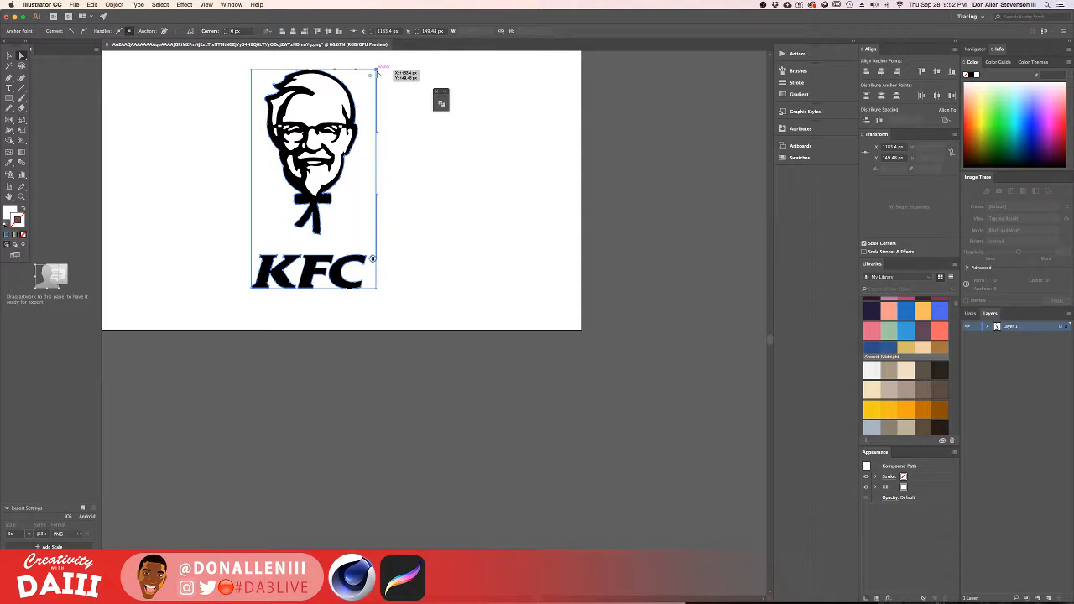
pyautogui.press('Delete')
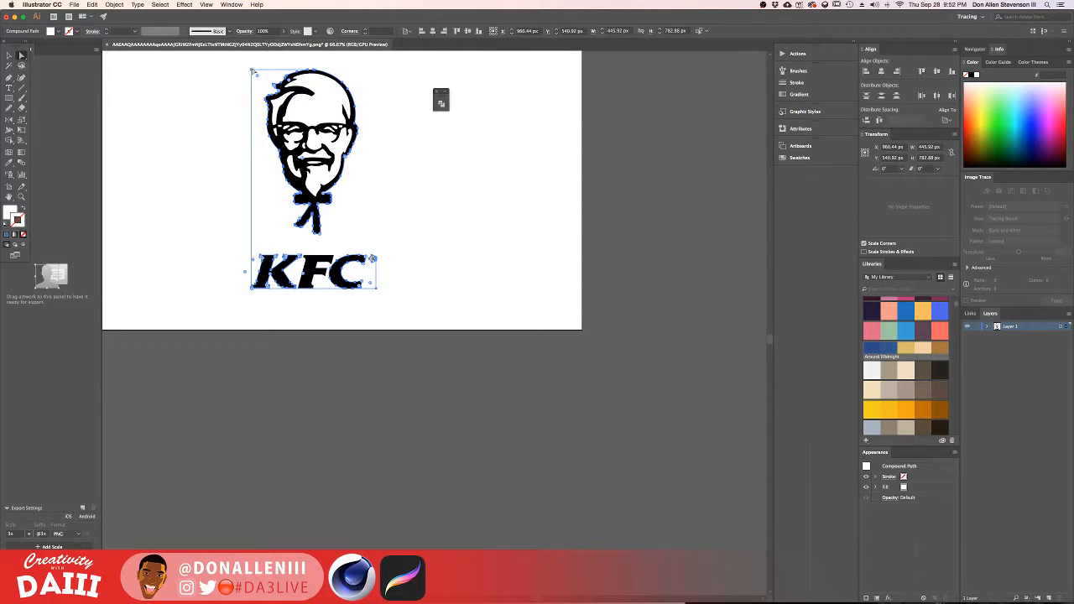
pyautogui.click(251, 70)
pyautogui.press('Delete')
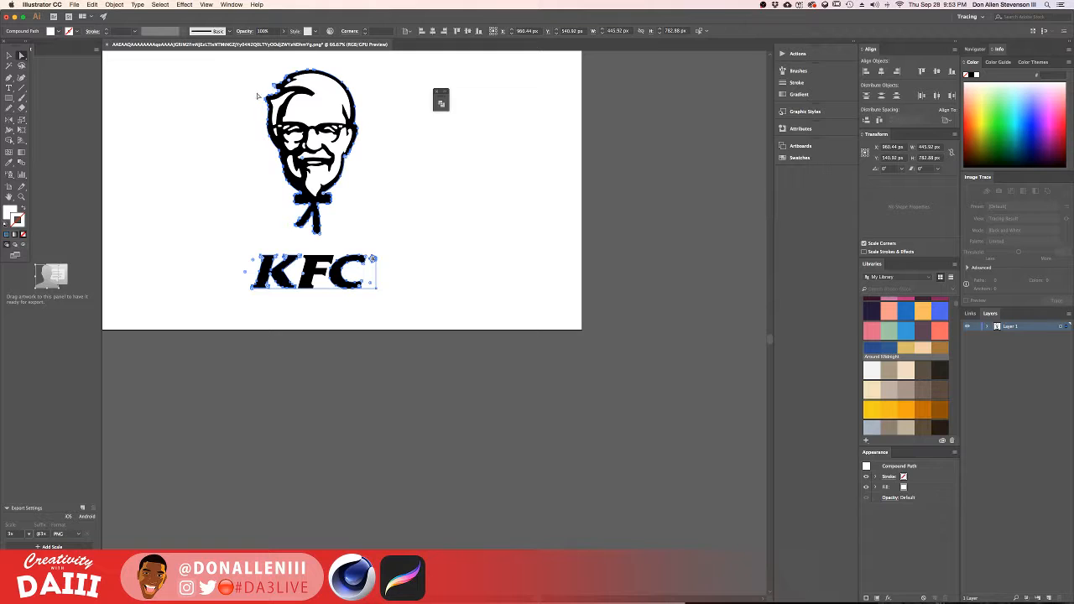
pyautogui.click(376, 289)
pyautogui.press('Delete')
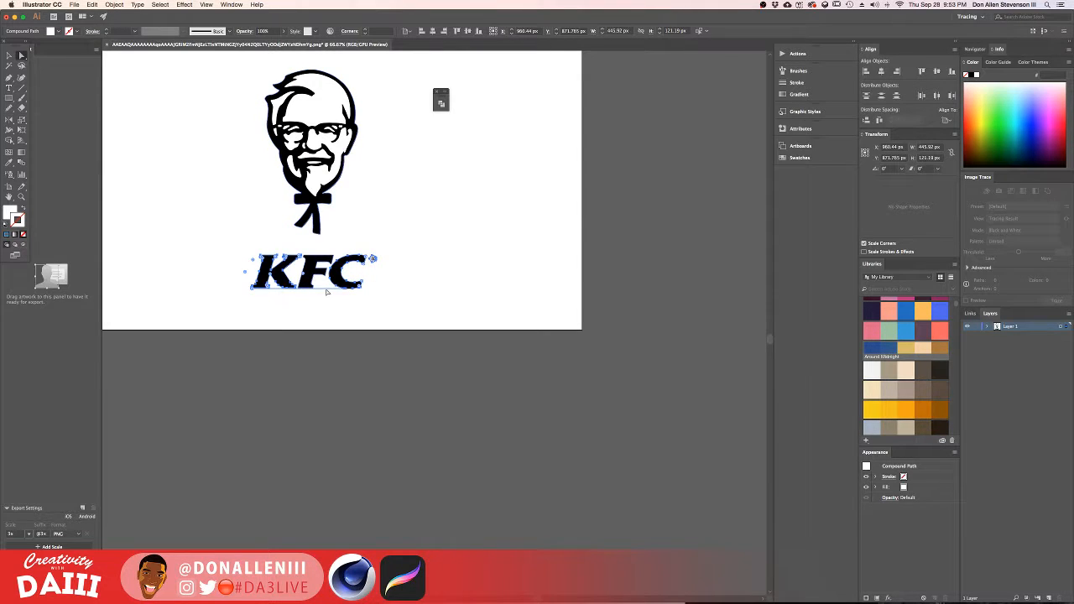
pyautogui.click(328, 303)
pyautogui.click(328, 289)
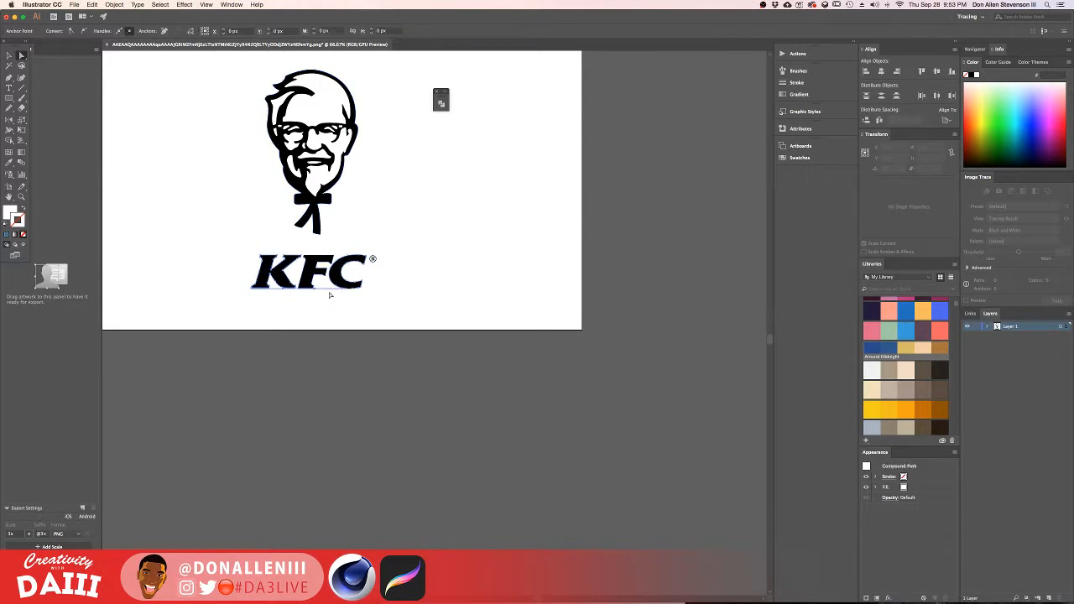
pyautogui.press('Delete')
pyautogui.click(273, 296)
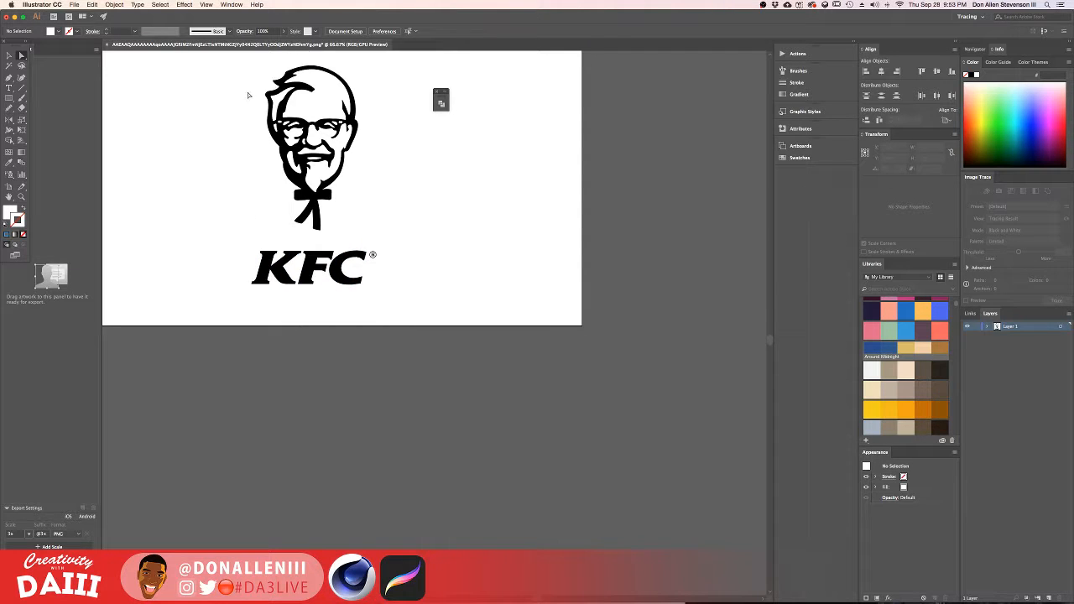
# Select the whole logo and move it off the artboard onto the grey canvas to its right.
pyautogui.scroll(4, 249, 109)
pyautogui.scroll(-1, 249, 121)
pyautogui.moveTo(201, 213); pyautogui.dragTo(404, 490)
pyautogui.moveTo(334, 286); pyautogui.dragTo(699, 285)
pyautogui.moveTo(564, 299); pyautogui.dragTo(362, 232)
pyautogui.click(509, 288)
pyautogui.keyDown('alt'); pyautogui.scroll(1, 481, 274); pyautogui.keyUp('alt')
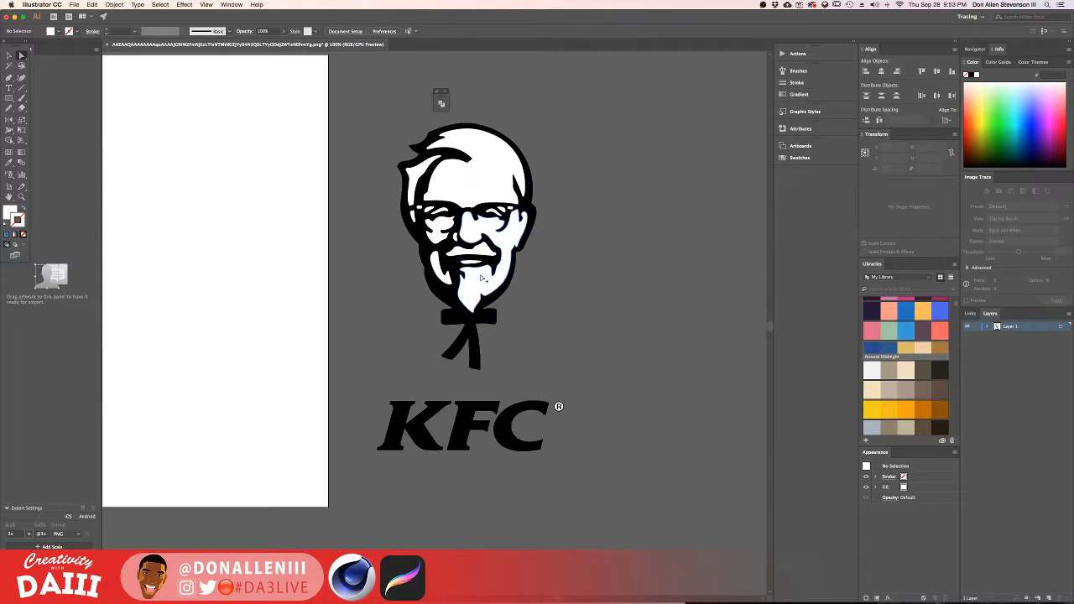
# Try moving the black outline of the Colonel's head onto the white artboard, and undo the move.
pyautogui.moveTo(532, 250); pyautogui.dragTo(503, 270)
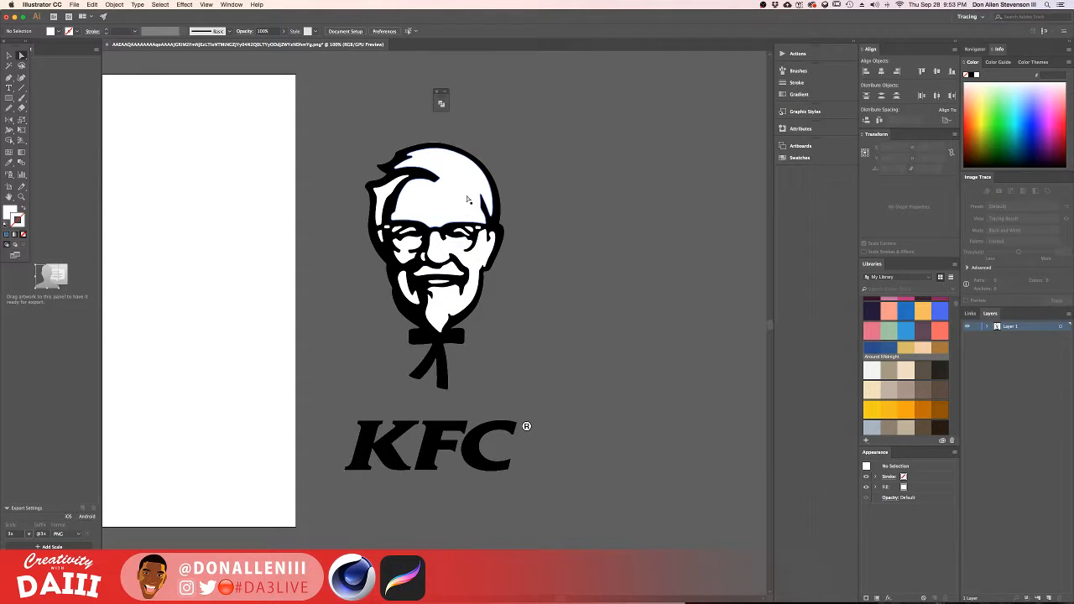
pyautogui.click(475, 240)
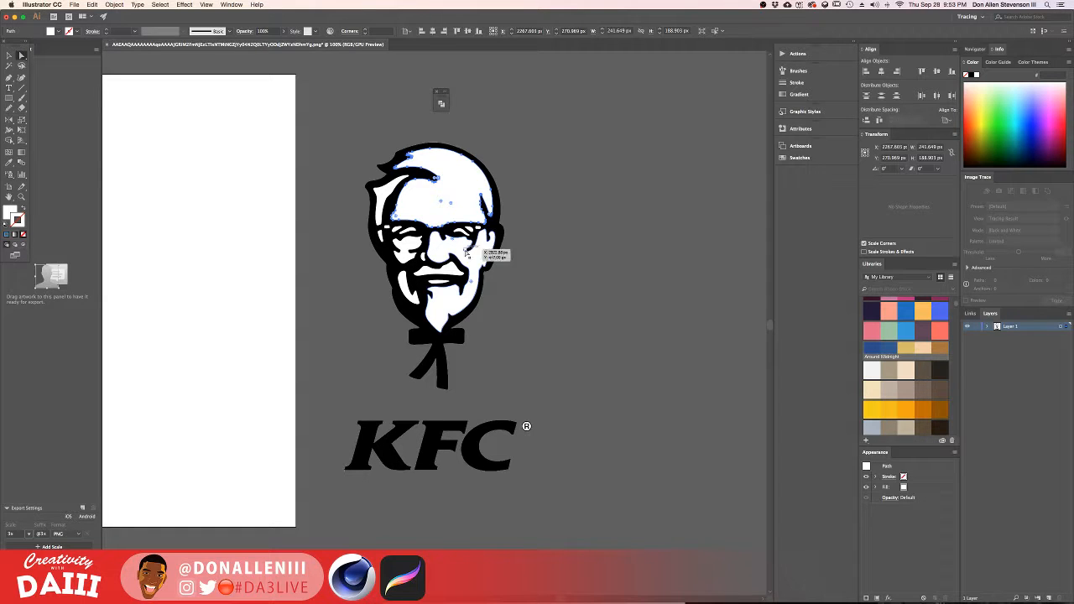
pyautogui.click(500, 277)
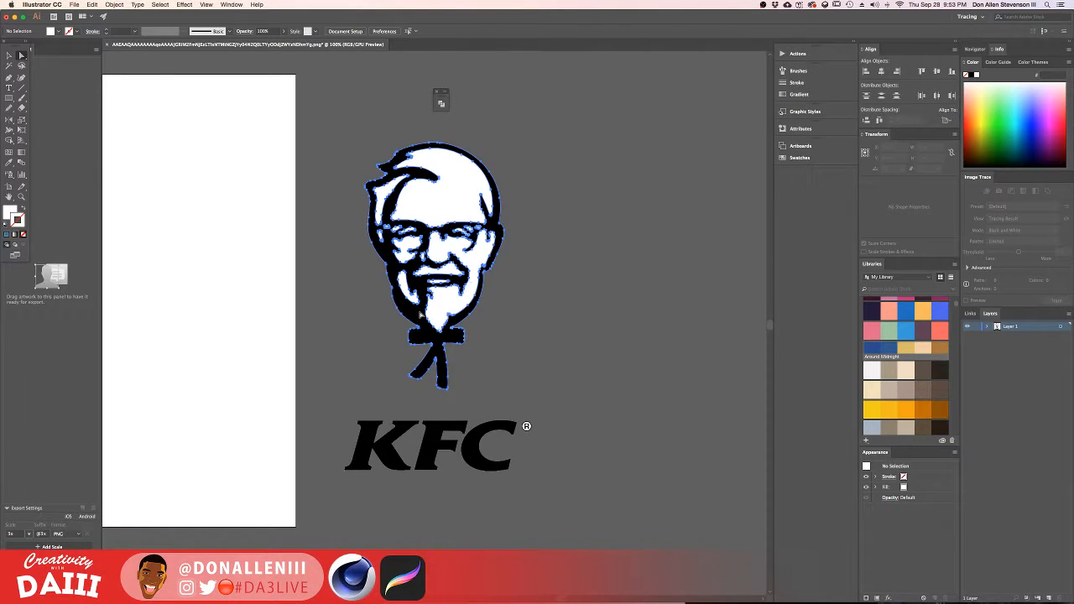
pyautogui.moveTo(407, 313); pyautogui.dragTo(255, 291)
pyautogui.press('cmd+z')
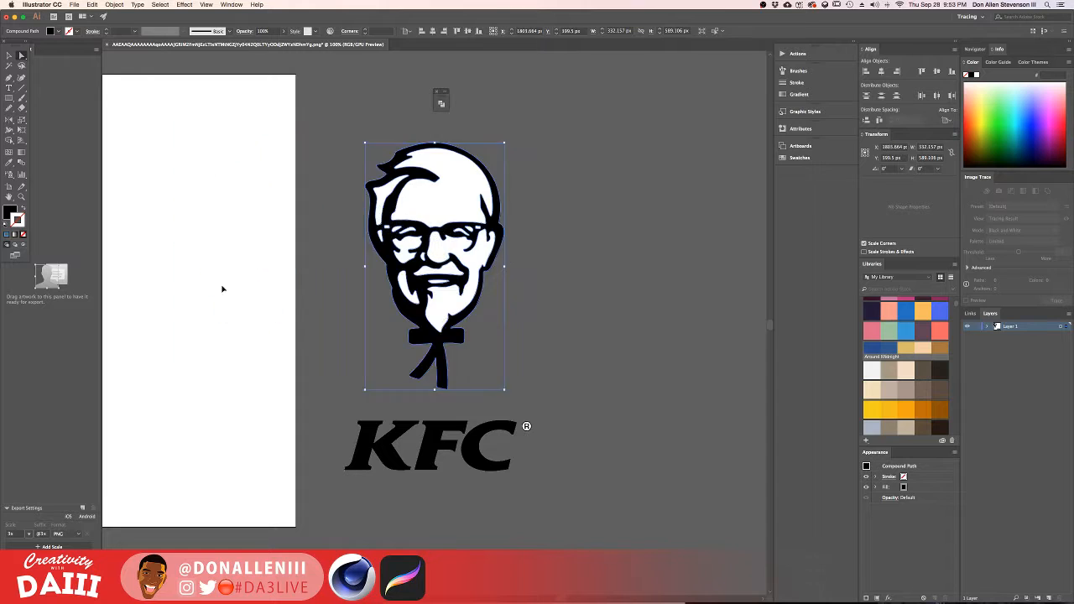
pyautogui.click(533, 271)
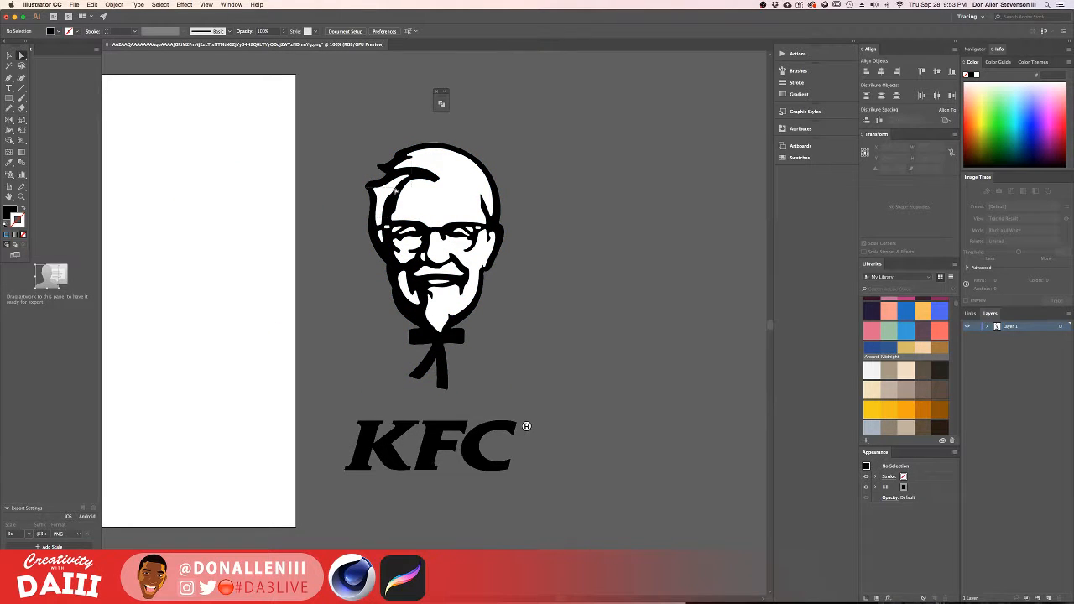
pyautogui.moveTo(524, 399); pyautogui.dragTo(527, 398)
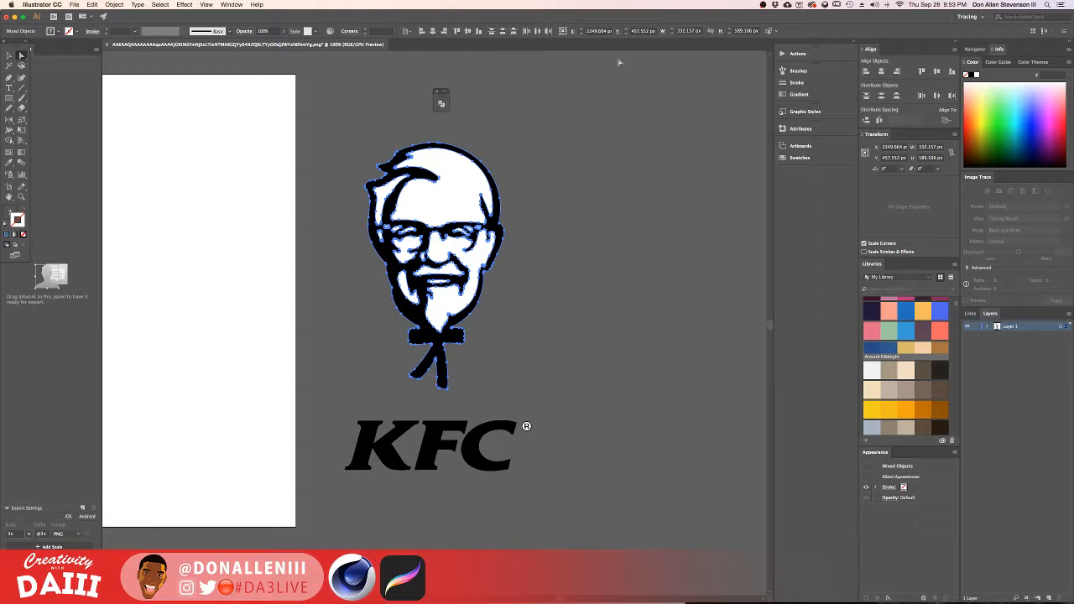
pyautogui.click(232, 5)
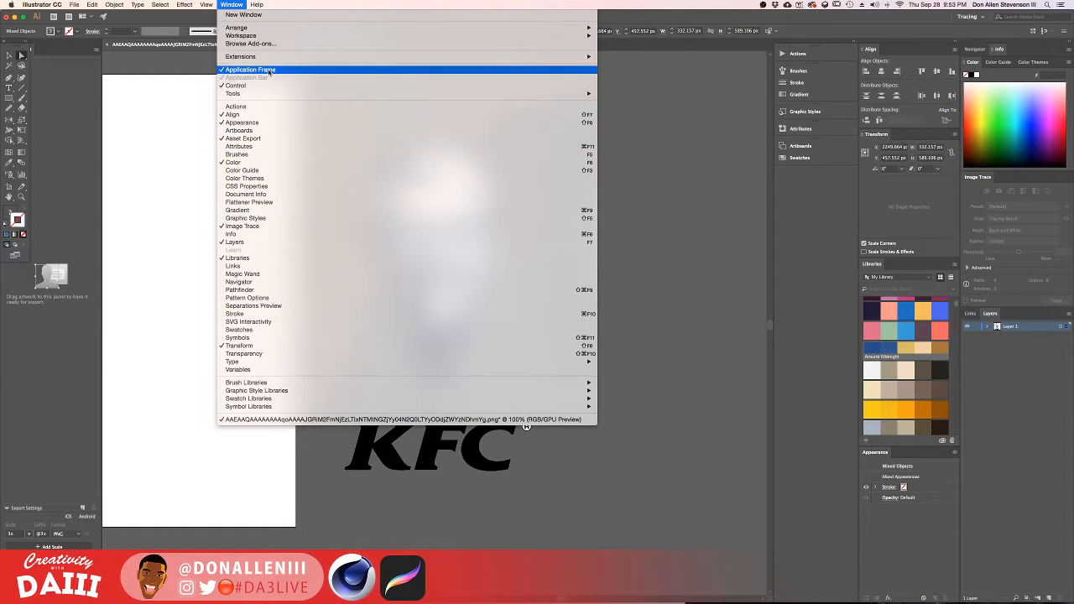
pyautogui.moveTo(206, 4)
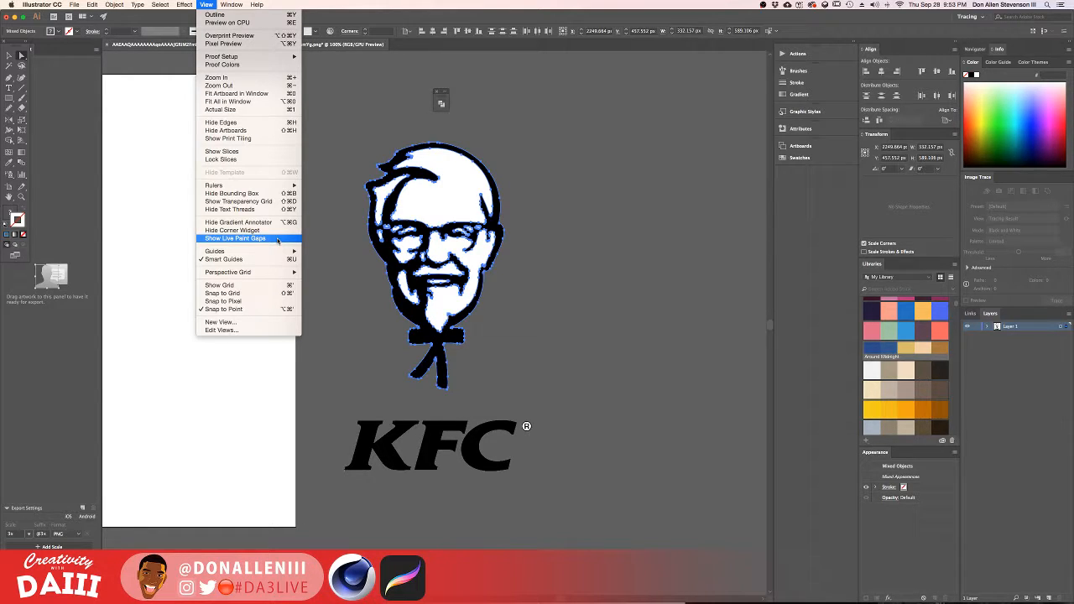
pyautogui.click(252, 239)
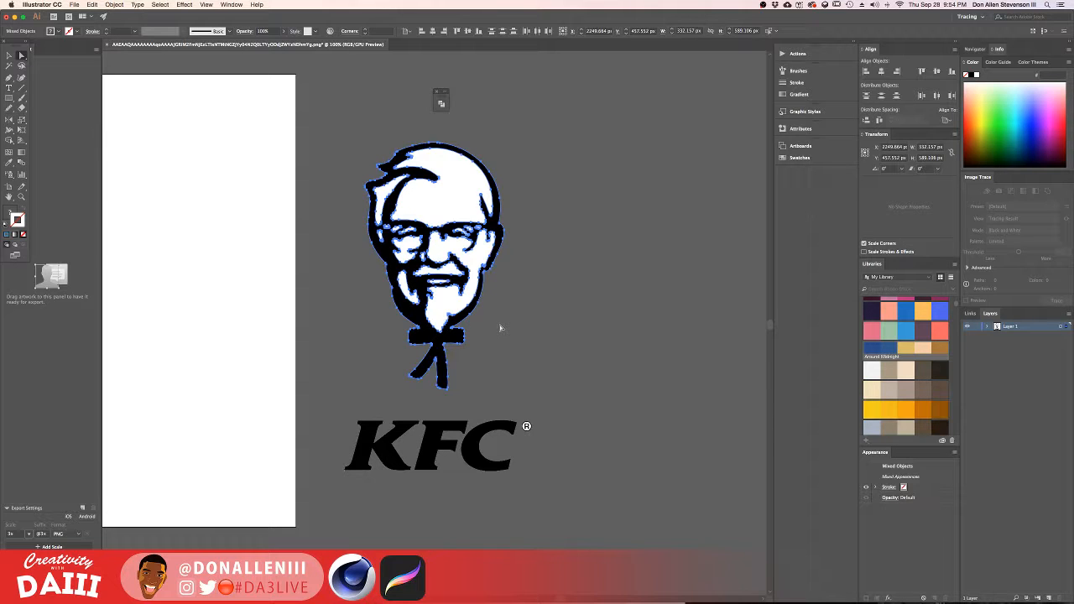
pyautogui.scroll(-2, 546, 218)
pyautogui.hscroll(-3, 545, 218)
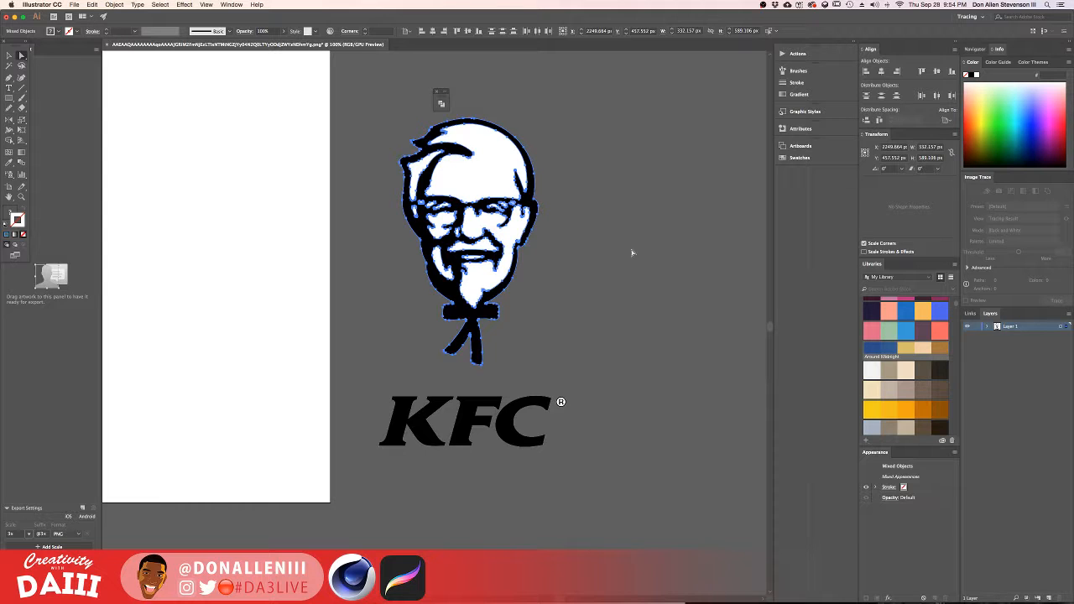
pyautogui.click(561, 231)
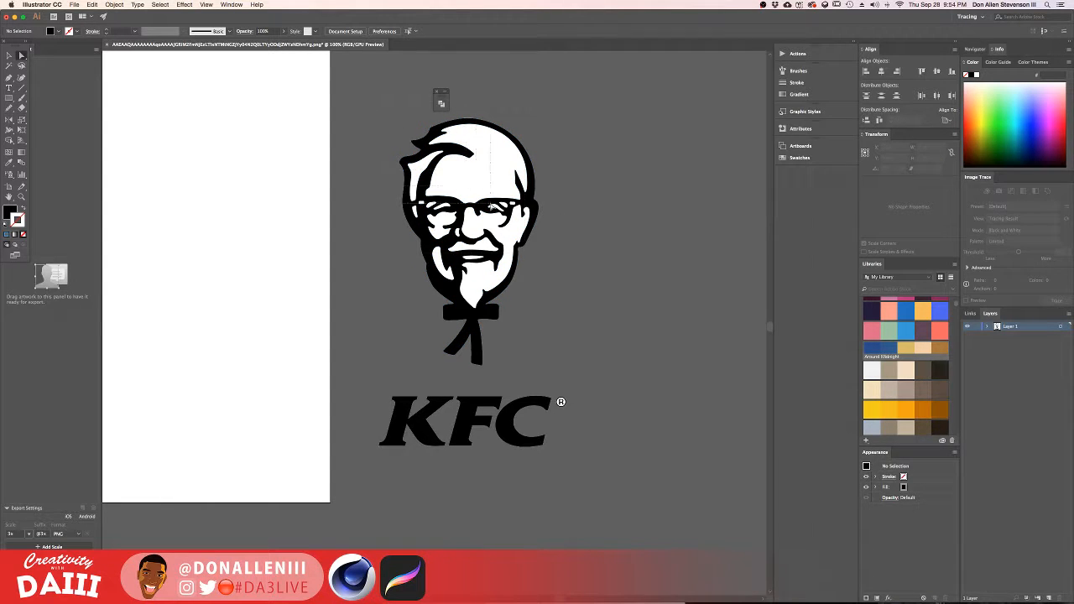
# Select the Colonel's head artwork and split the logo's overlapping shapes with the Pathfinder Divide operation.
pyautogui.moveTo(579, 380); pyautogui.dragTo(459, 120)
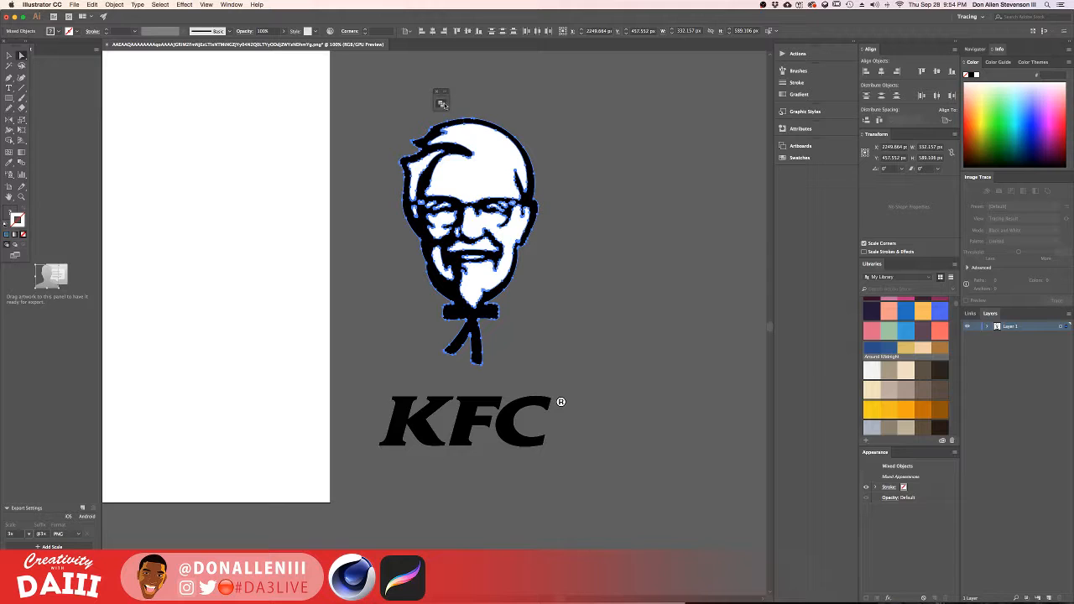
pyautogui.click(442, 105)
pyautogui.click(459, 144)
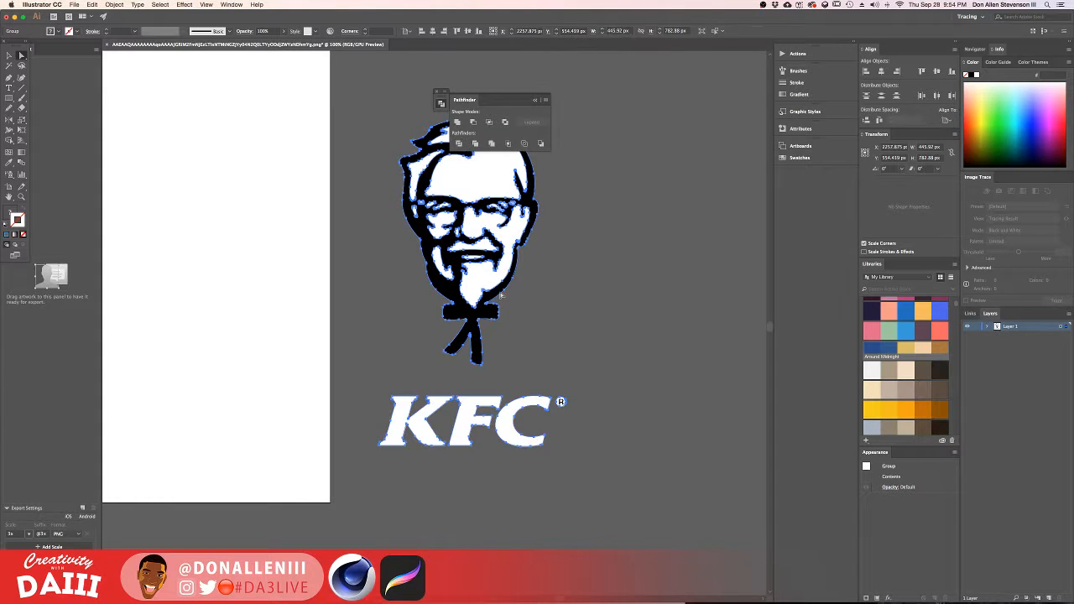
pyautogui.click(628, 327)
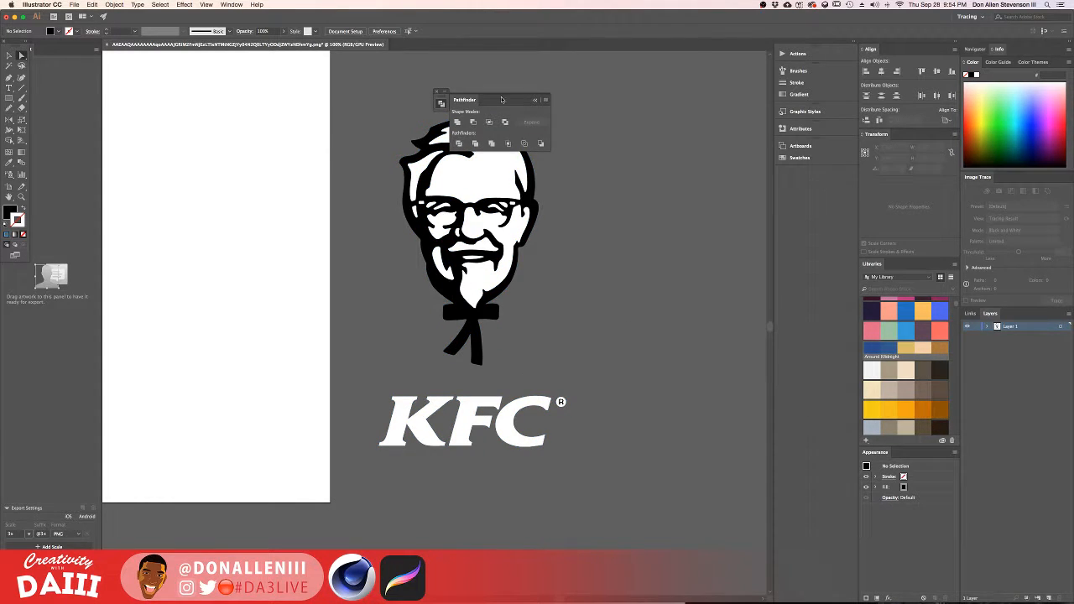
# Try separating the black outline from the white face shapes by moving it aside on the grey canvas, and undo it.
pyautogui.click(495, 170)
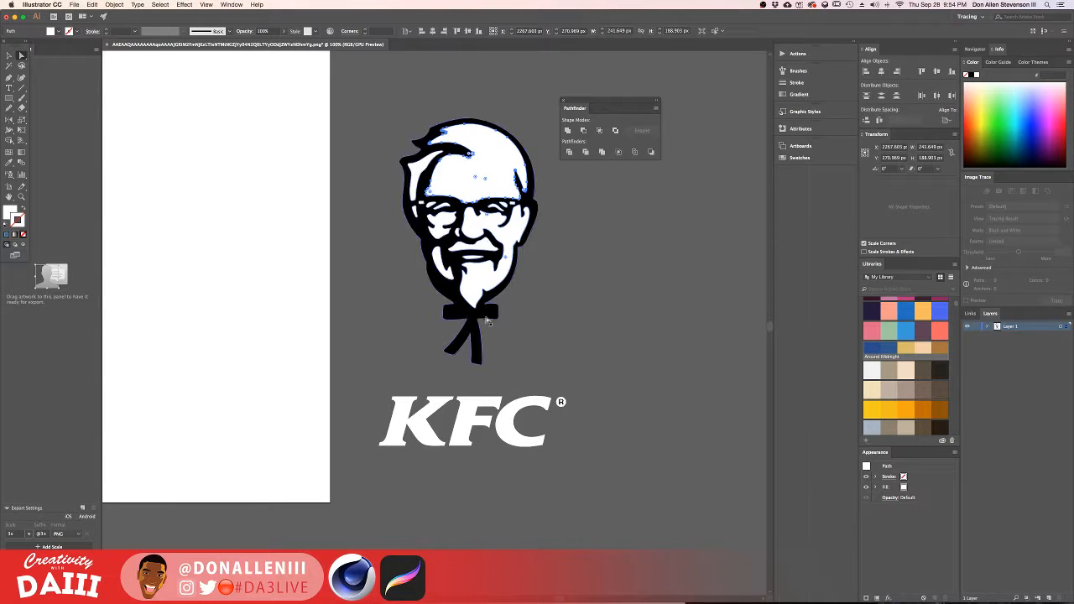
pyautogui.moveTo(471, 320); pyautogui.dragTo(645, 291)
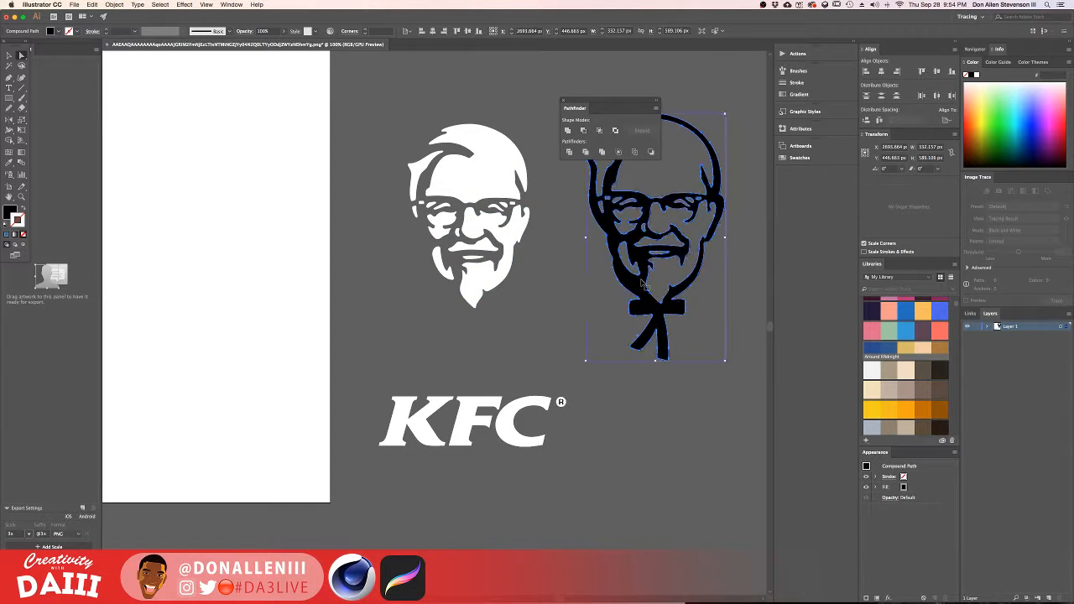
pyautogui.press('super+z')
pyautogui.press('a')
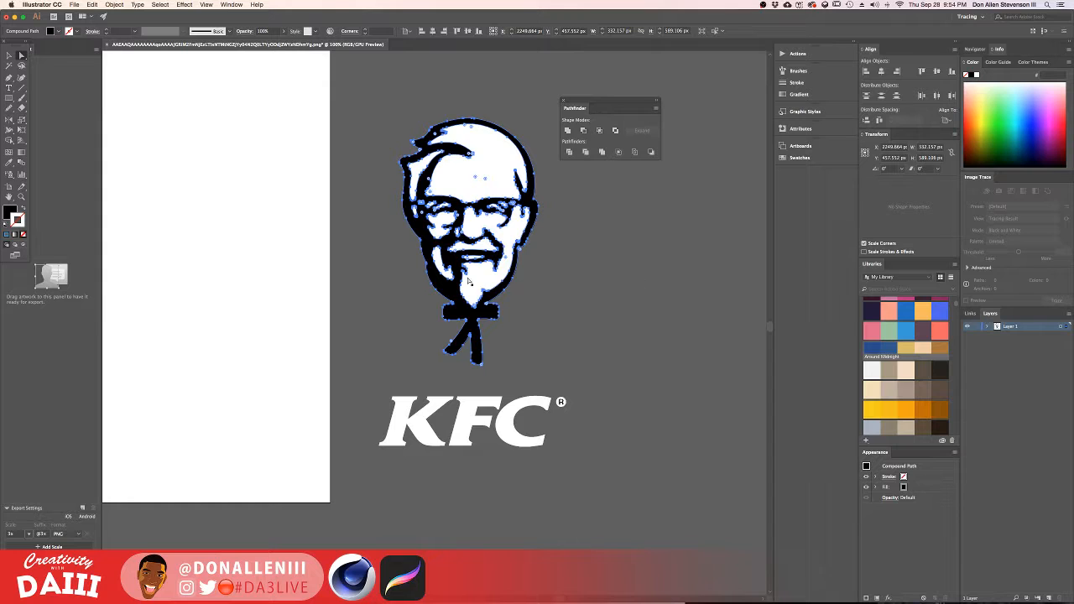
# Delete the black outline and bow tie path, keeping the white shapes of the Colonel's face.
pyautogui.moveTo(445, 290); pyautogui.dragTo(88, 272)
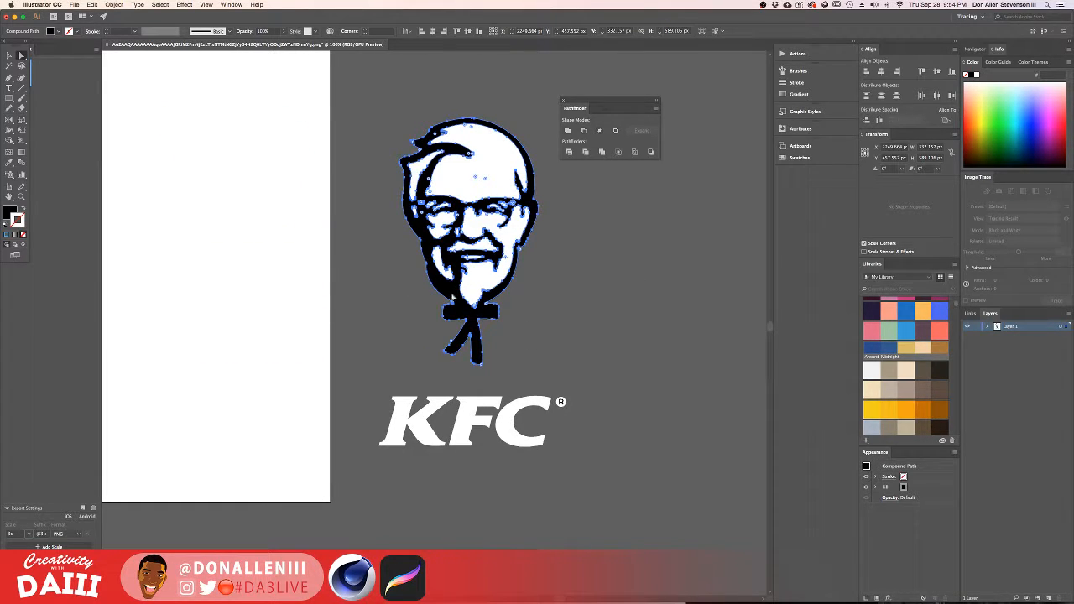
pyautogui.press('Delete')
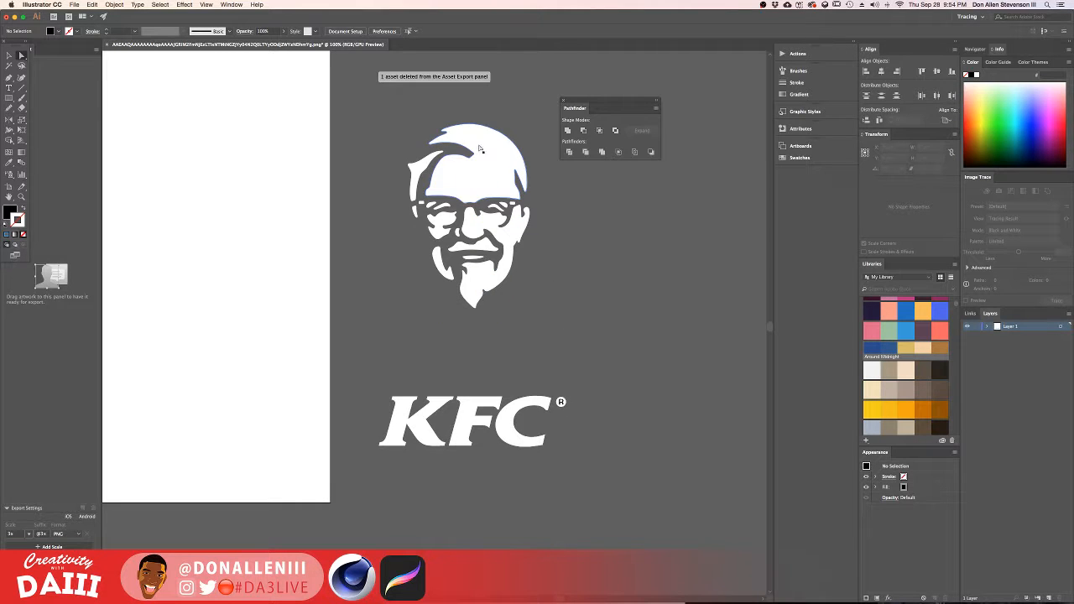
pyautogui.click(502, 156)
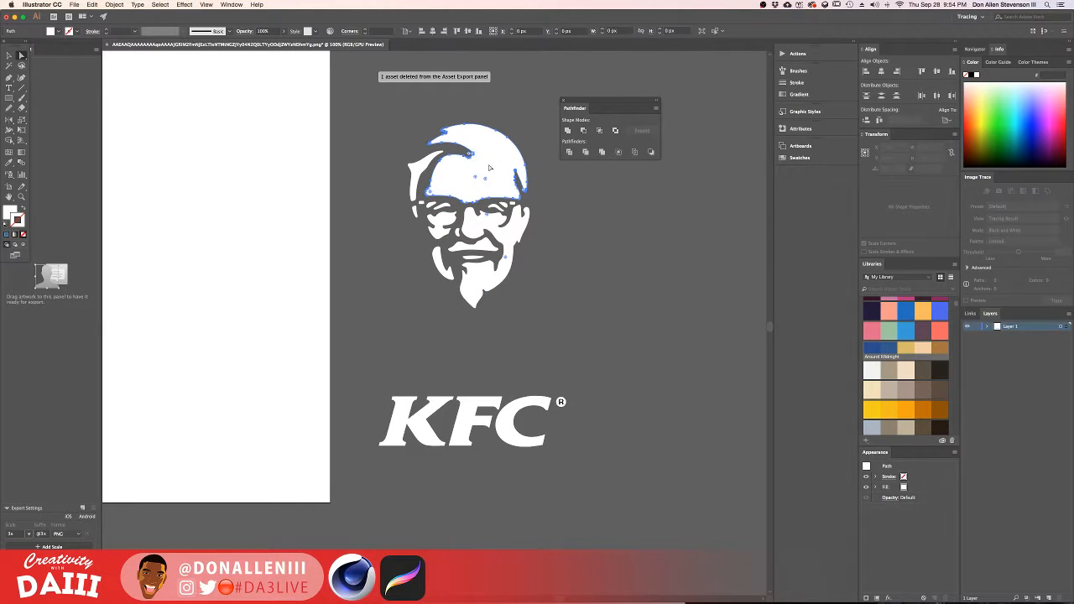
pyautogui.click(588, 365)
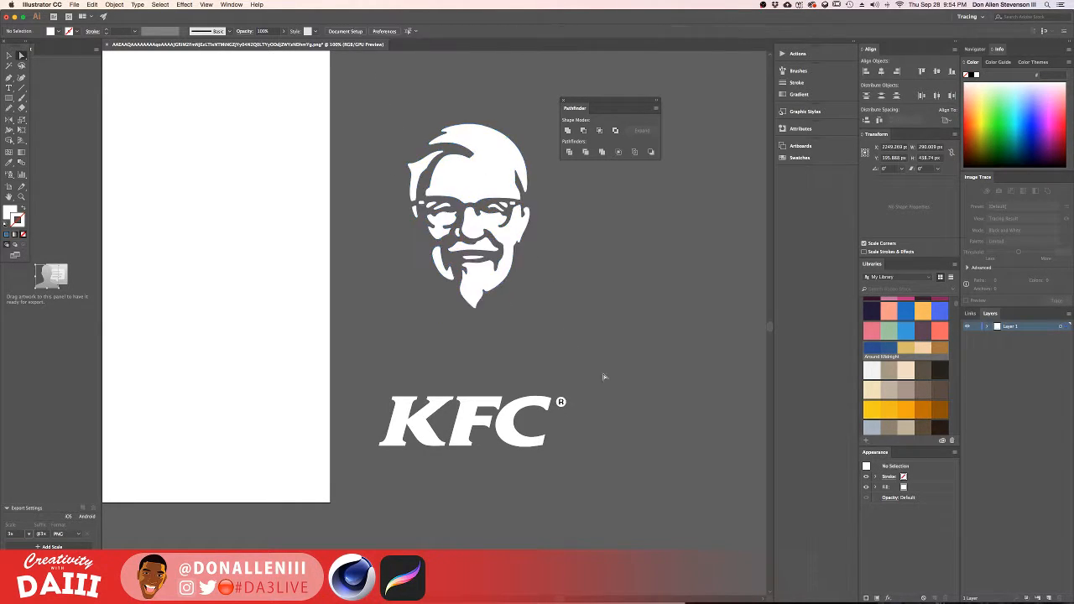
# Select the KFC letters with the registered-trademark badge and move them up closer beneath the Colonel's face.
pyautogui.moveTo(610, 383); pyautogui.dragTo(353, 460)
pyautogui.moveTo(477, 410); pyautogui.dragTo(478, 363)
pyautogui.click(526, 327)
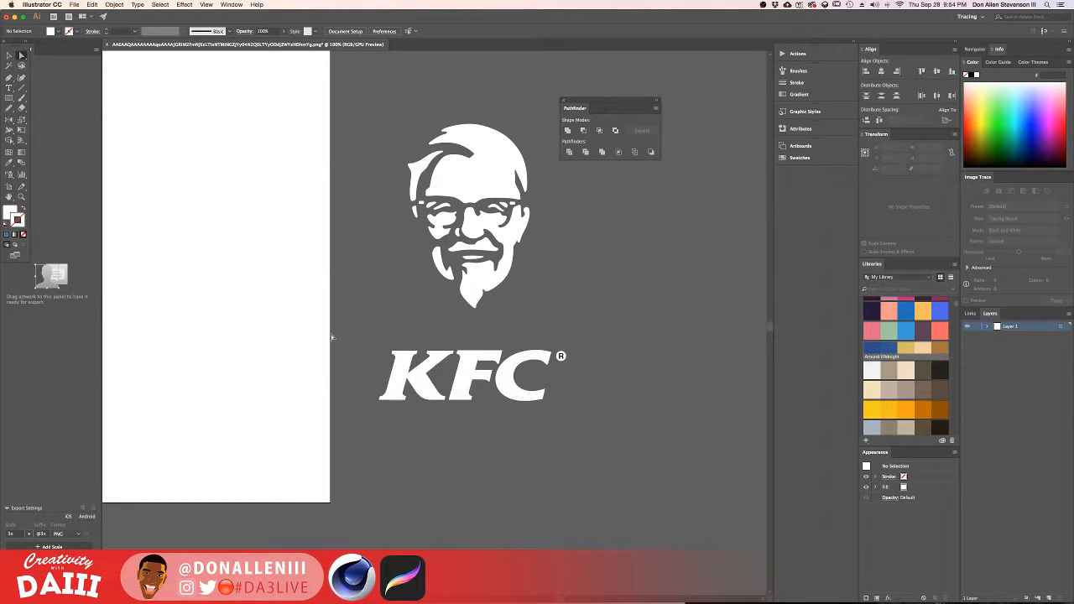
# Inspect the paths of the KFC letters and the Colonel's forehead shape at different zoom levels.
pyautogui.click(398, 375)
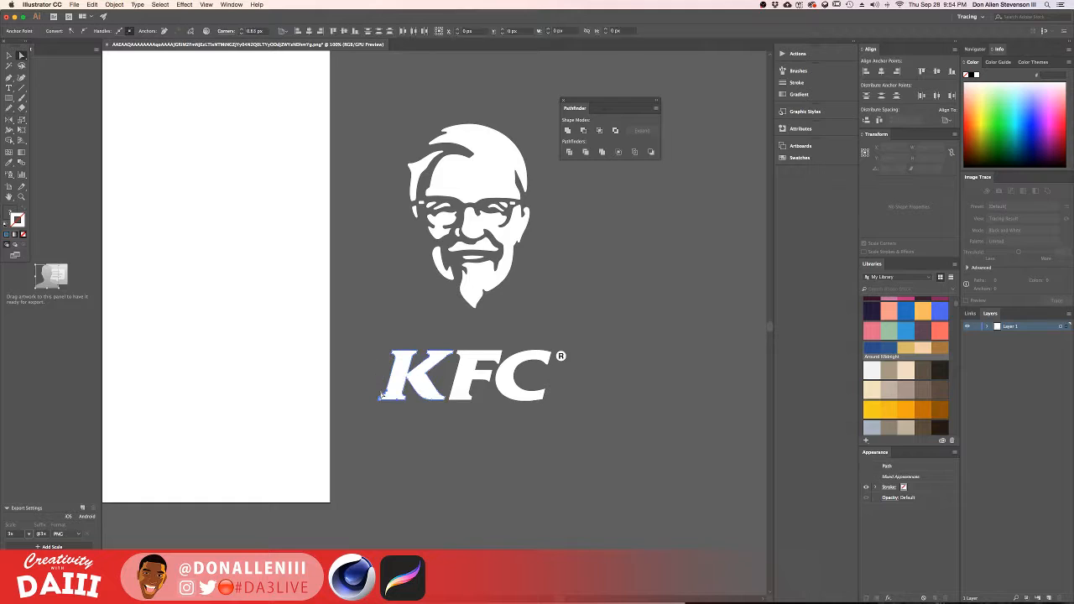
pyautogui.click(377, 313)
pyautogui.moveTo(597, 438); pyautogui.dragTo(368, 342)
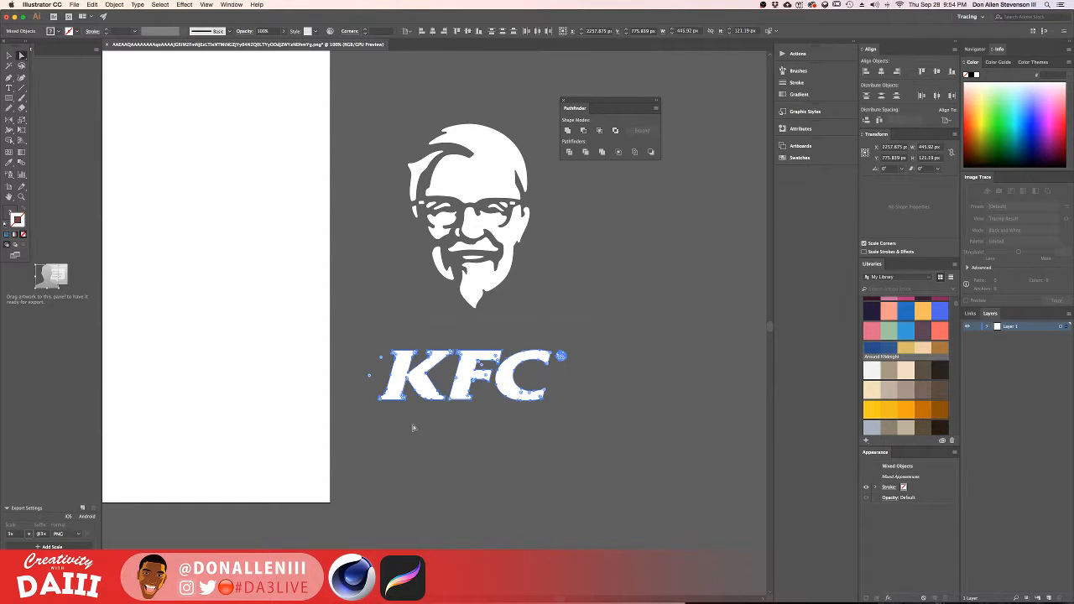
pyautogui.click(413, 430)
pyautogui.hscroll(-6, 536, 352)
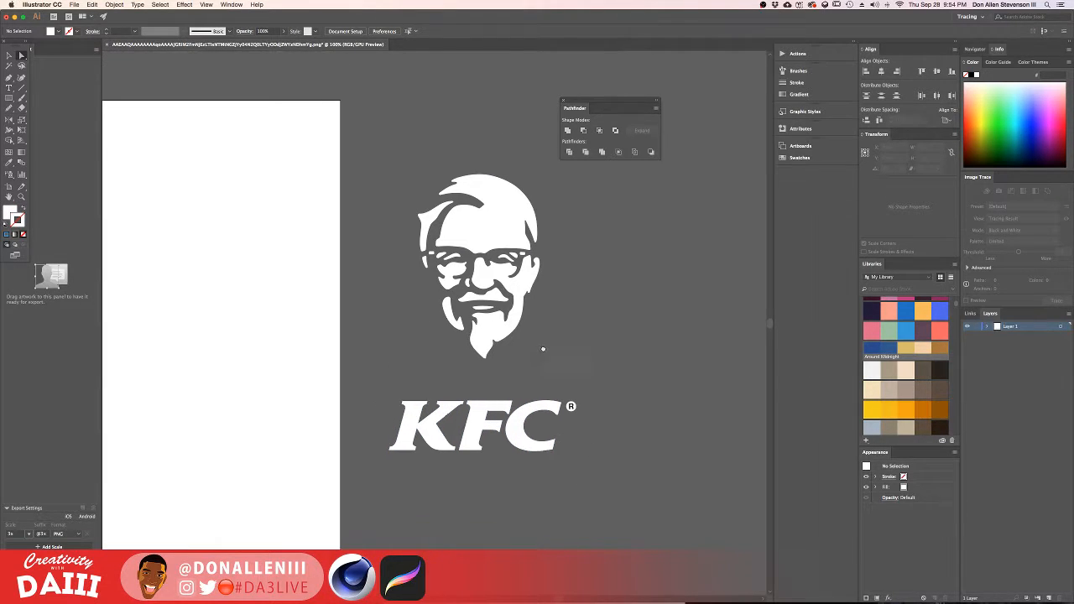
pyautogui.hscroll(5, 669, 294)
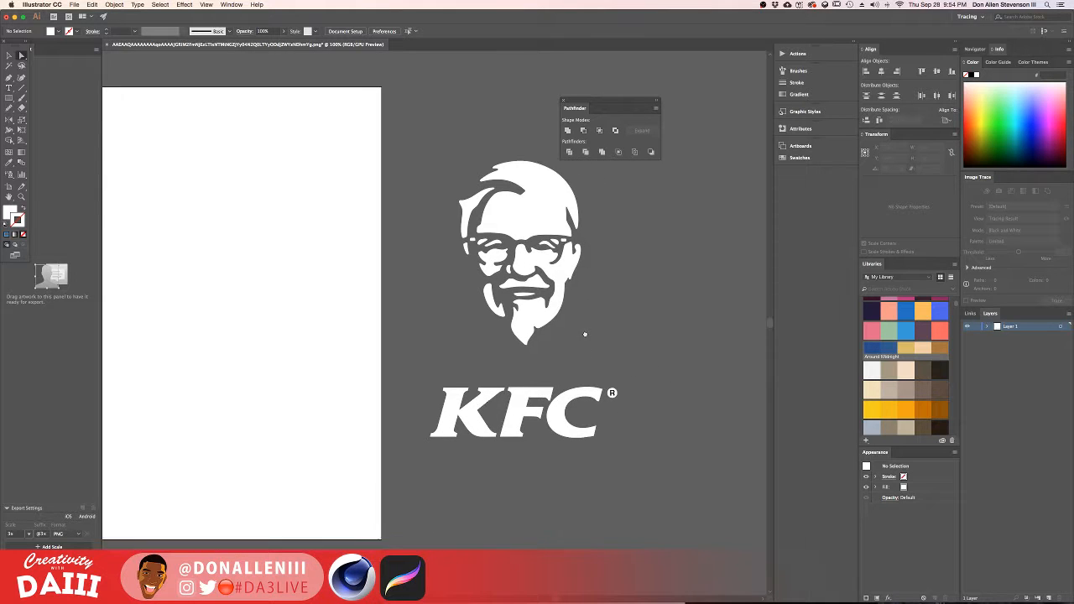
pyautogui.click(498, 208)
pyautogui.keyDown('alt'); pyautogui.scroll(5, 498, 209); pyautogui.keyUp('alt')
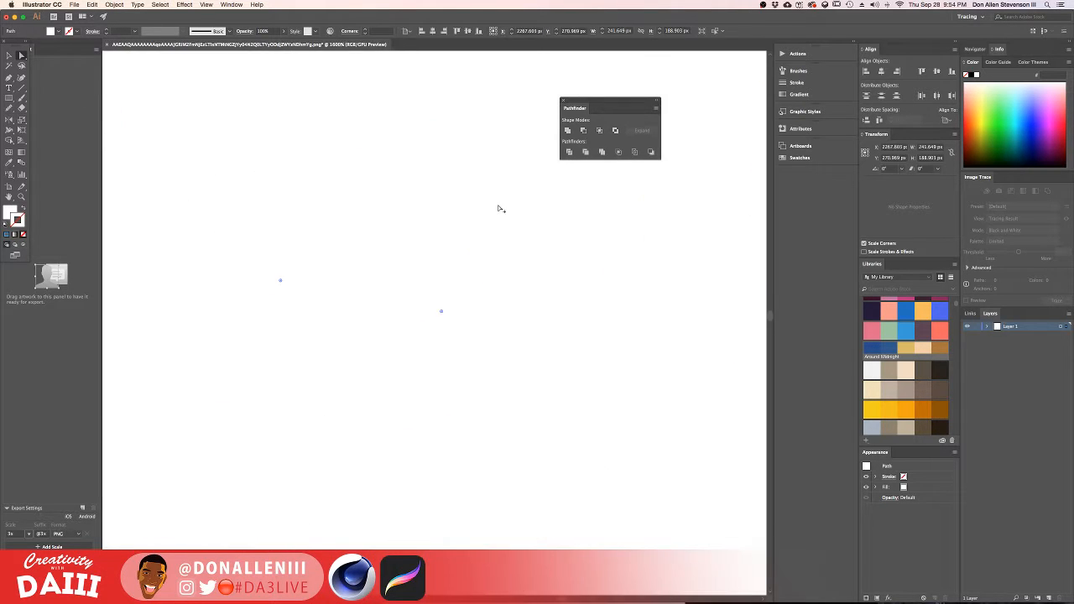
pyautogui.keyDown('alt'); pyautogui.scroll(-6, 501, 238); pyautogui.keyUp('alt')
pyautogui.keyDown('alt'); pyautogui.scroll(4, 476, 323); pyautogui.keyUp('alt')
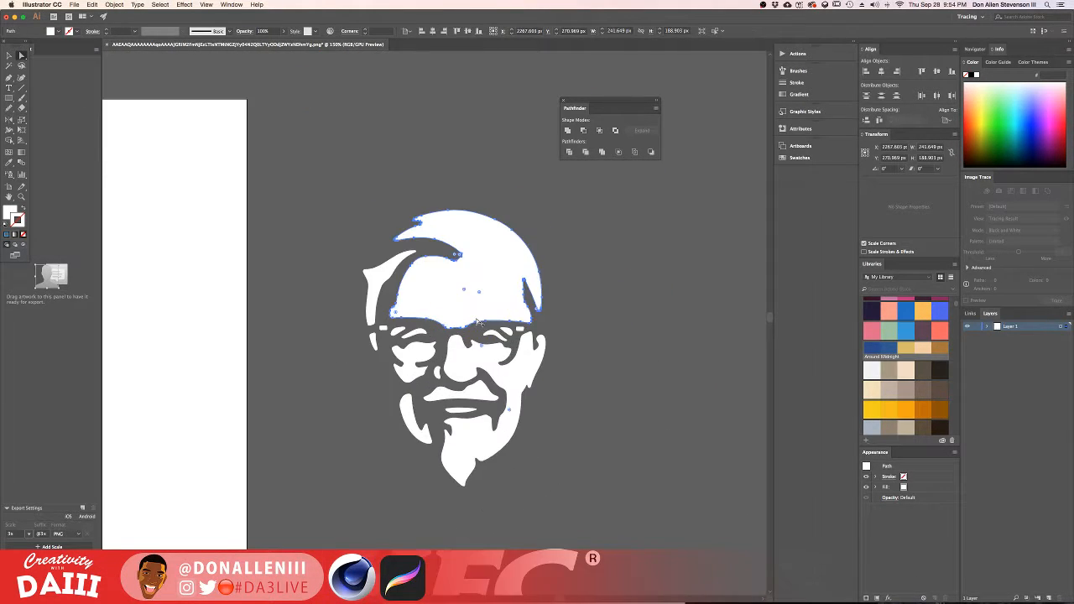
pyautogui.keyDown('alt'); pyautogui.scroll(-4, 559, 343); pyautogui.keyUp('alt')
pyautogui.click(559, 343)
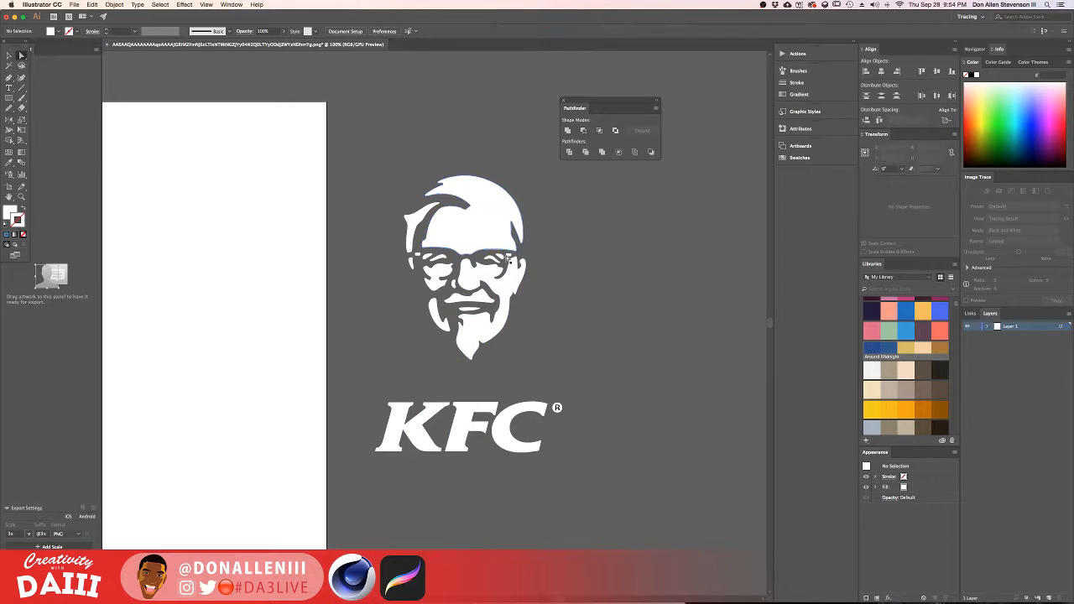
pyautogui.scroll(2, 462, 252)
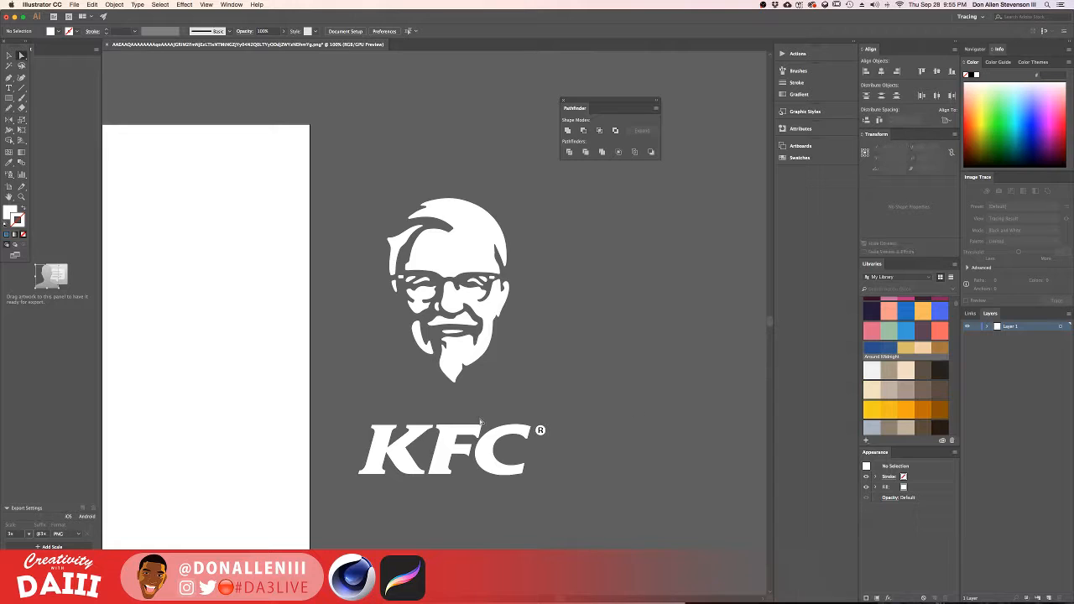
# Try deleting the black R from the registered-trademark badge beside the KFC letters, and undo the deletion.
pyautogui.keyDown('alt'); pyautogui.scroll(6, 541, 432); pyautogui.keyUp('alt')
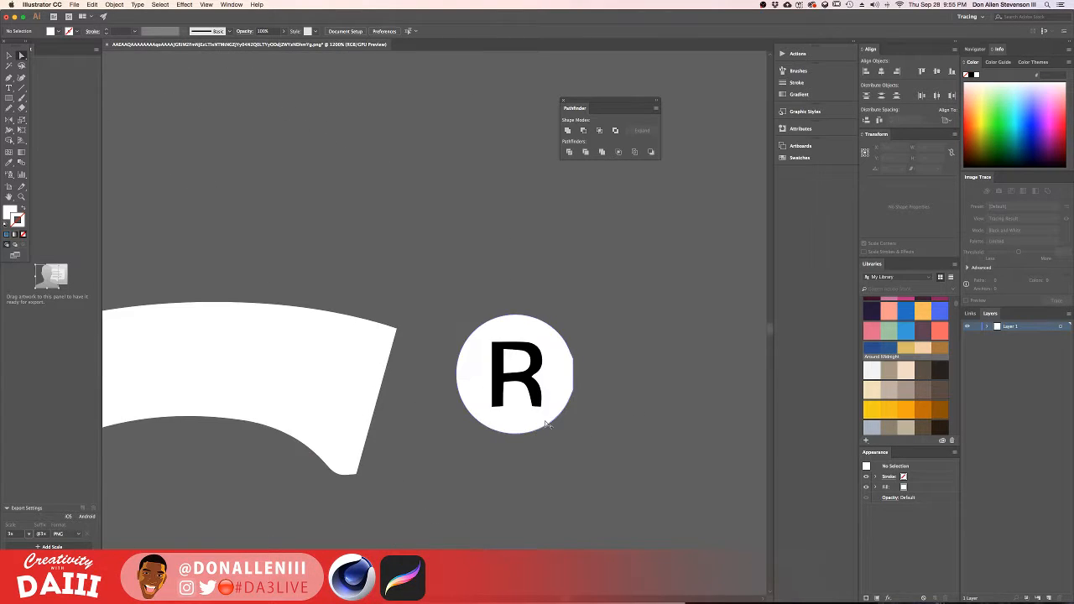
pyautogui.keyDown('alt'); pyautogui.scroll(1, 545, 424); pyautogui.keyUp('alt')
pyautogui.click(527, 390)
pyautogui.press('Delete')
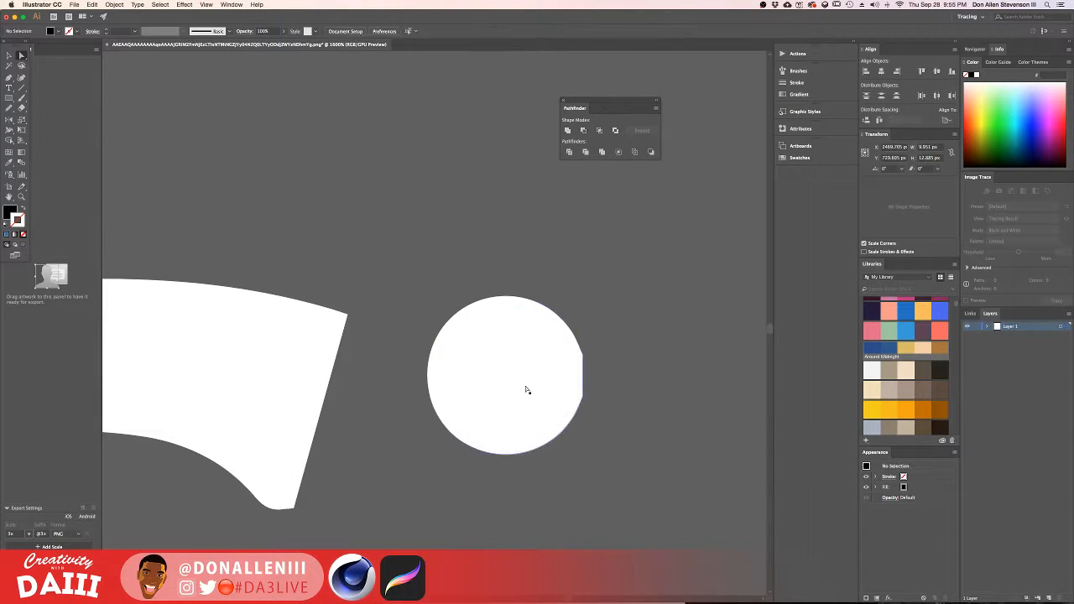
pyautogui.press('super+z')
pyautogui.click(597, 309)
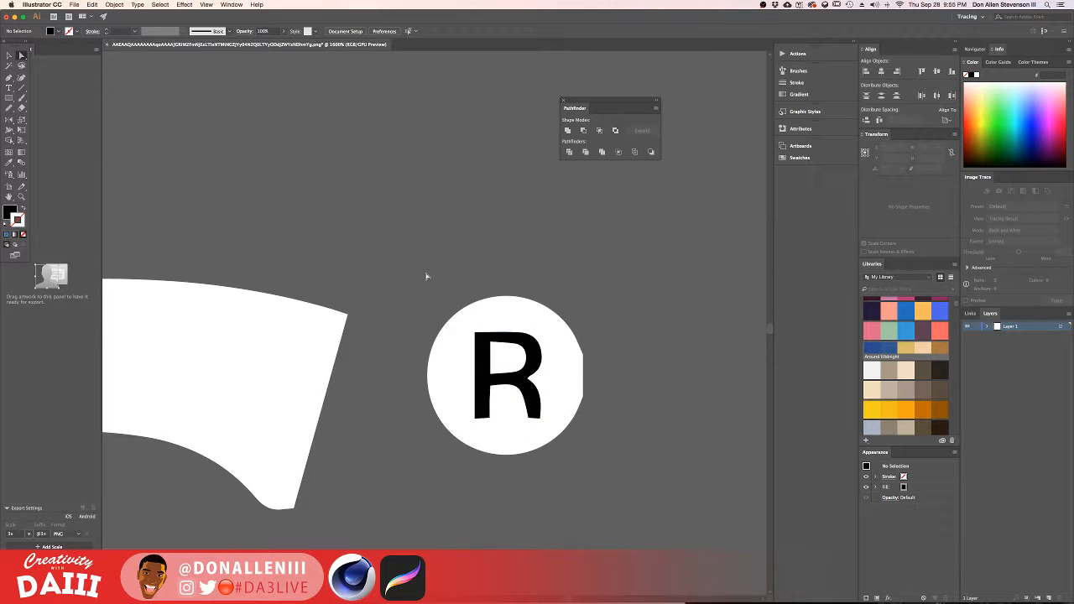
# Divide the registered-trademark badge into separate pieces with Pathfinder and delete the black R from its white circle.
pyautogui.moveTo(441, 306); pyautogui.dragTo(599, 475)
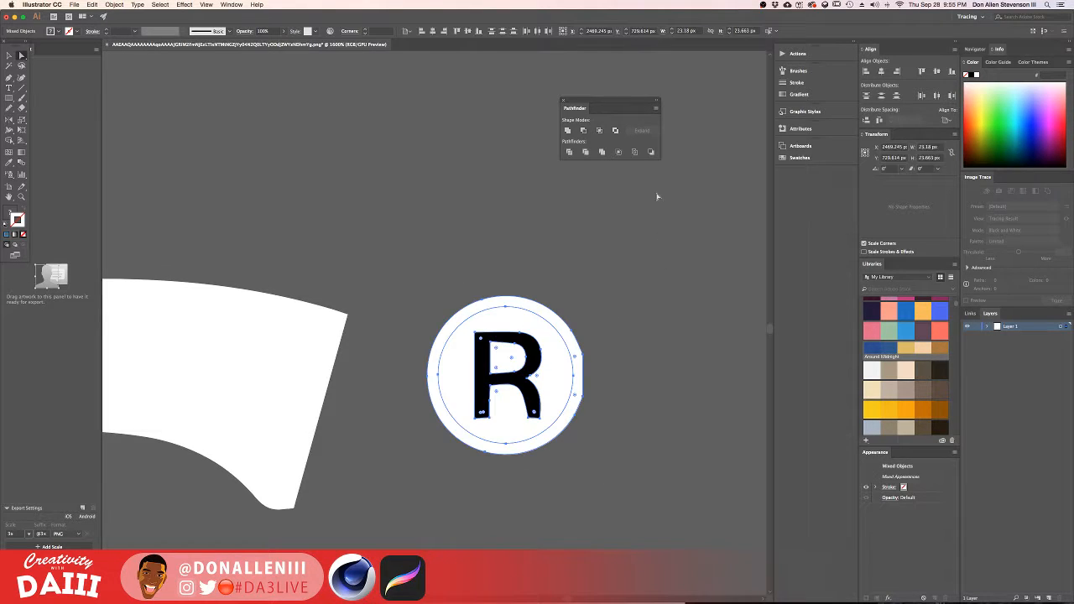
pyautogui.click(614, 322)
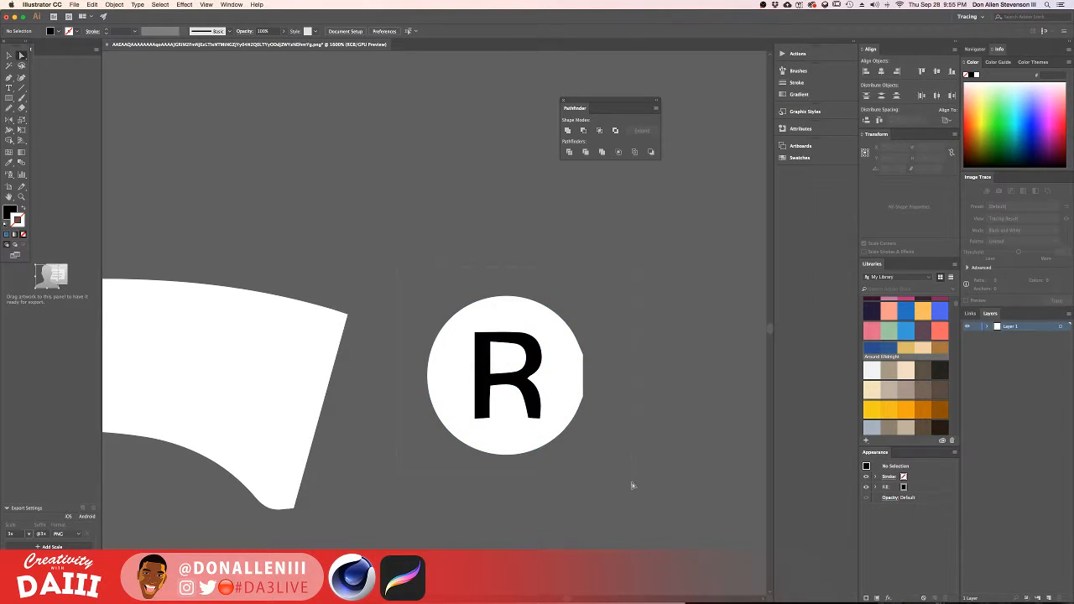
pyautogui.moveTo(633, 486); pyautogui.dragTo(634, 486)
pyautogui.click(602, 152)
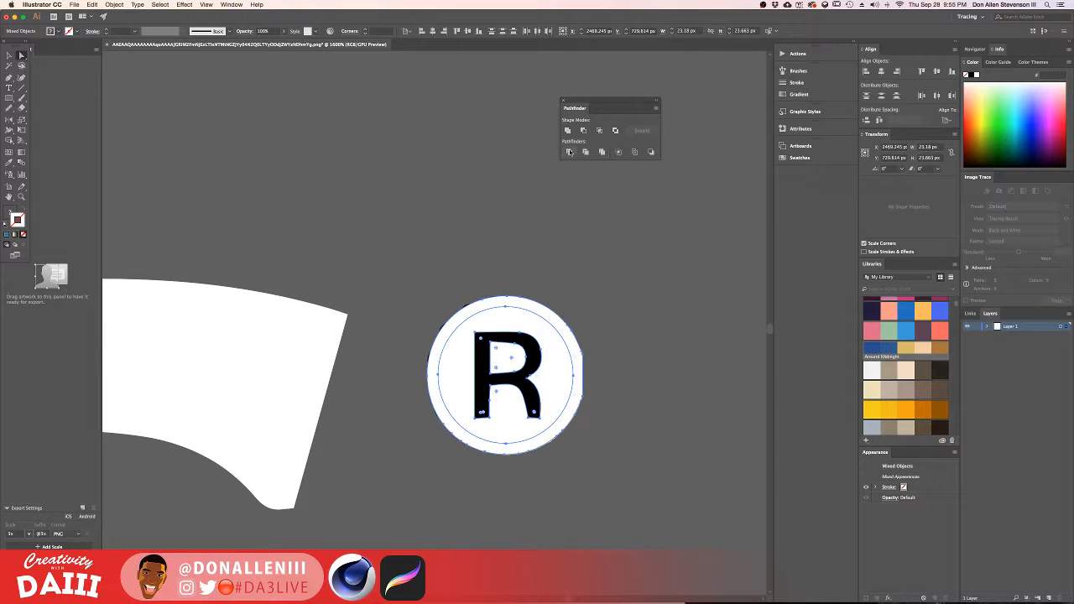
pyautogui.click(575, 296)
pyautogui.click(533, 359)
pyautogui.press('Delete')
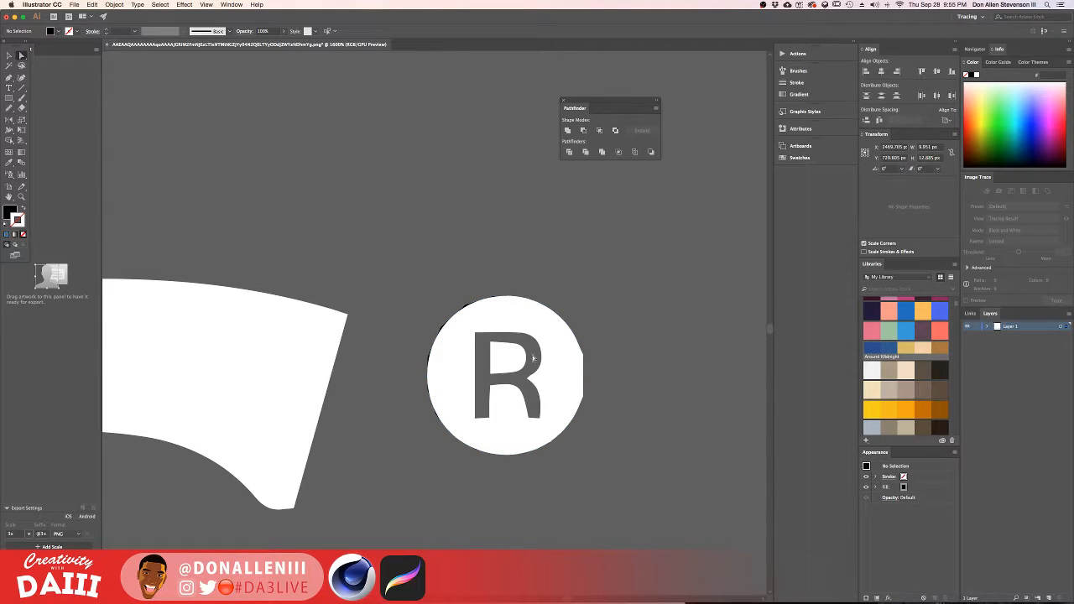
# Examine the outer edge of the registered-trademark badge up close, and the logo as a whole.
pyautogui.click(468, 308)
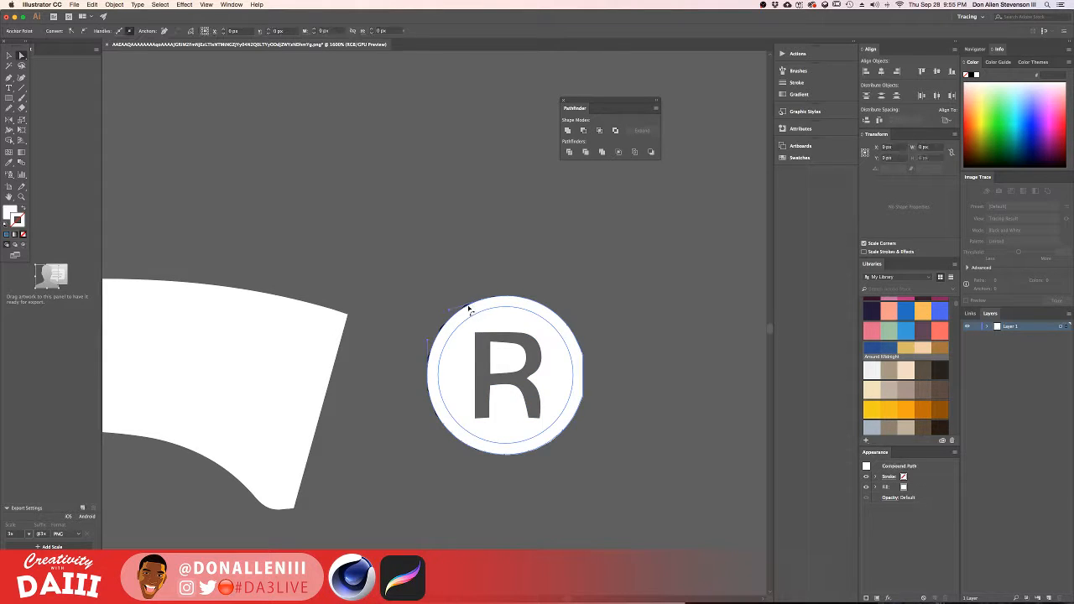
pyautogui.click(590, 337)
pyautogui.keyDown('alt'); pyautogui.scroll(3, 453, 325); pyautogui.keyUp('alt')
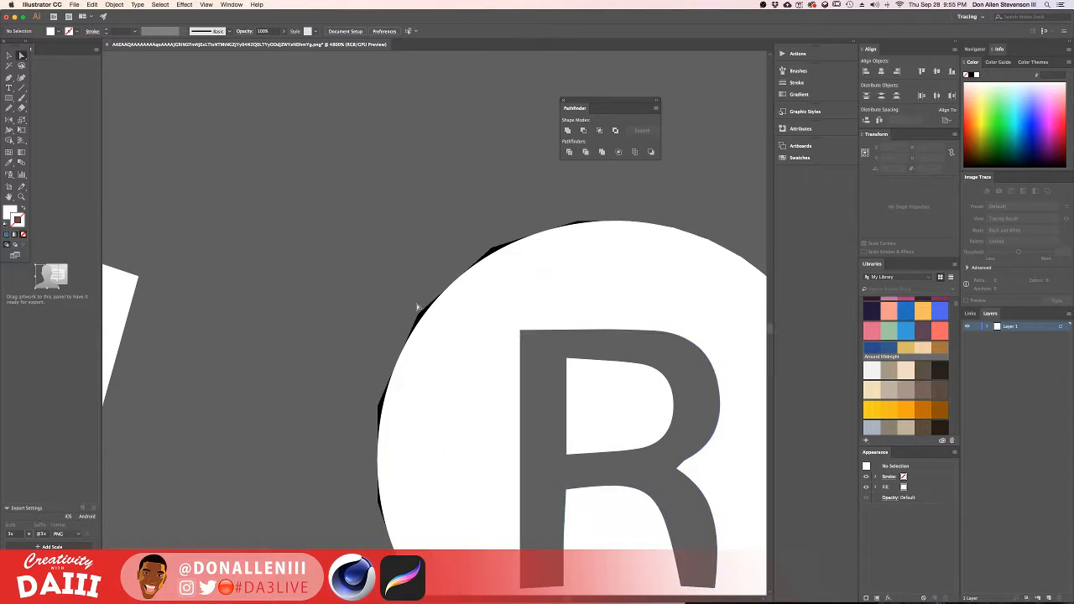
pyautogui.keyDown('alt'); pyautogui.scroll(-4, 439, 313); pyautogui.keyUp('alt')
pyautogui.keyDown('alt'); pyautogui.scroll(2, 567, 356); pyautogui.keyUp('alt')
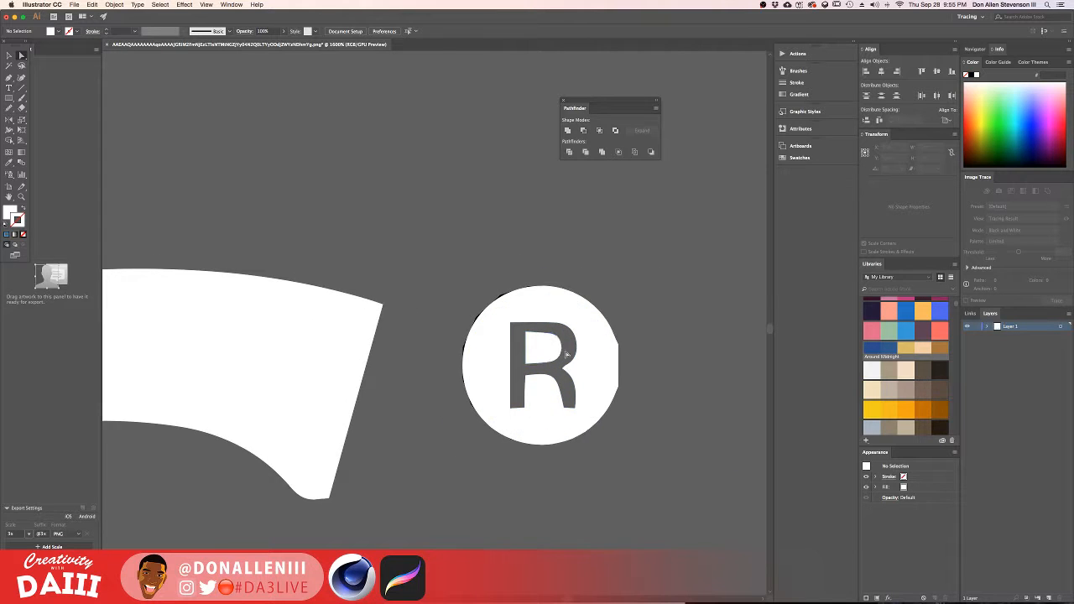
pyautogui.keyDown('alt'); pyautogui.scroll(-3, 568, 356); pyautogui.keyUp('alt')
pyautogui.keyDown('alt'); pyautogui.scroll(-2, 563, 353); pyautogui.keyUp('alt')
pyautogui.moveTo(563, 353); pyautogui.dragTo(567, 355)
pyautogui.moveTo(582, 302); pyautogui.dragTo(579, 342)
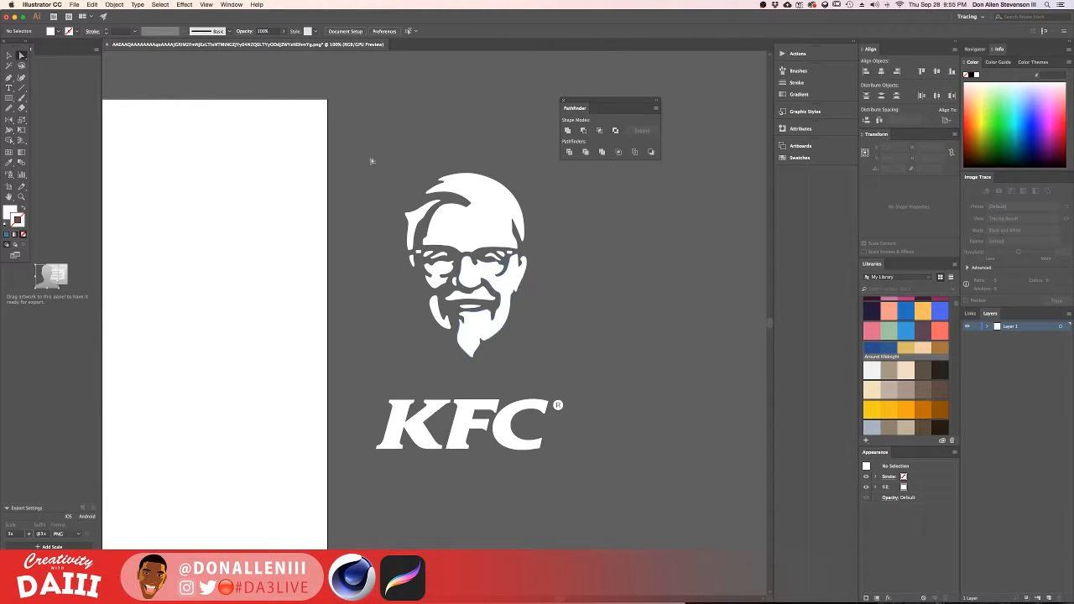
# Select the complete logo, both the Colonel's face and the KFC letters, and move it onto the horizontal centre of the artboard.
pyautogui.press('super+a')
pyautogui.hscroll(-3, 666, 366)
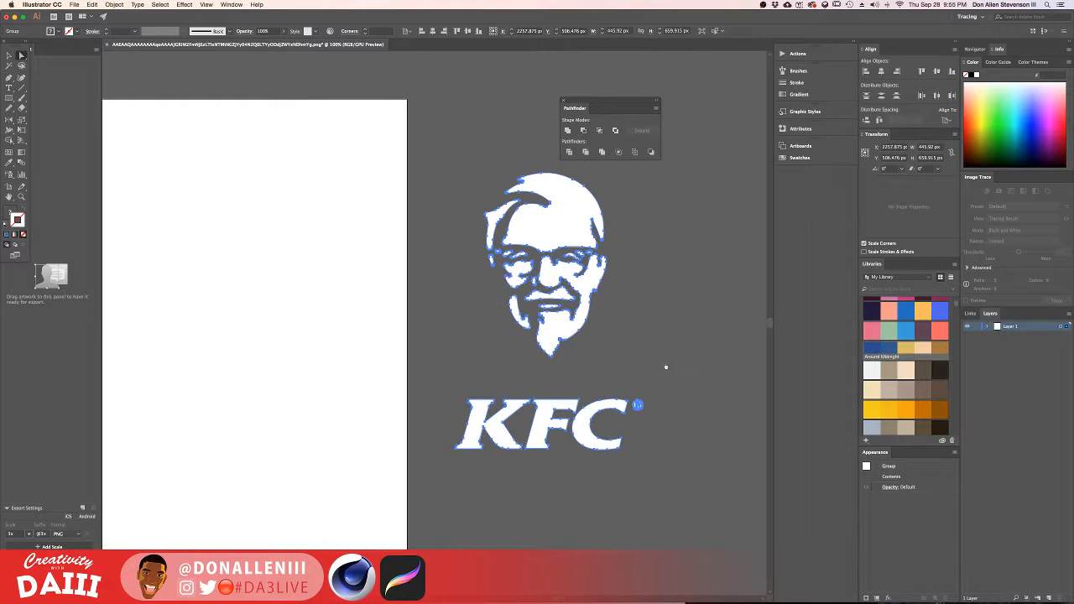
pyautogui.keyDown('alt'); pyautogui.scroll(-2, 582, 376); pyautogui.keyUp('alt')
pyautogui.hscroll(-2, 542, 349)
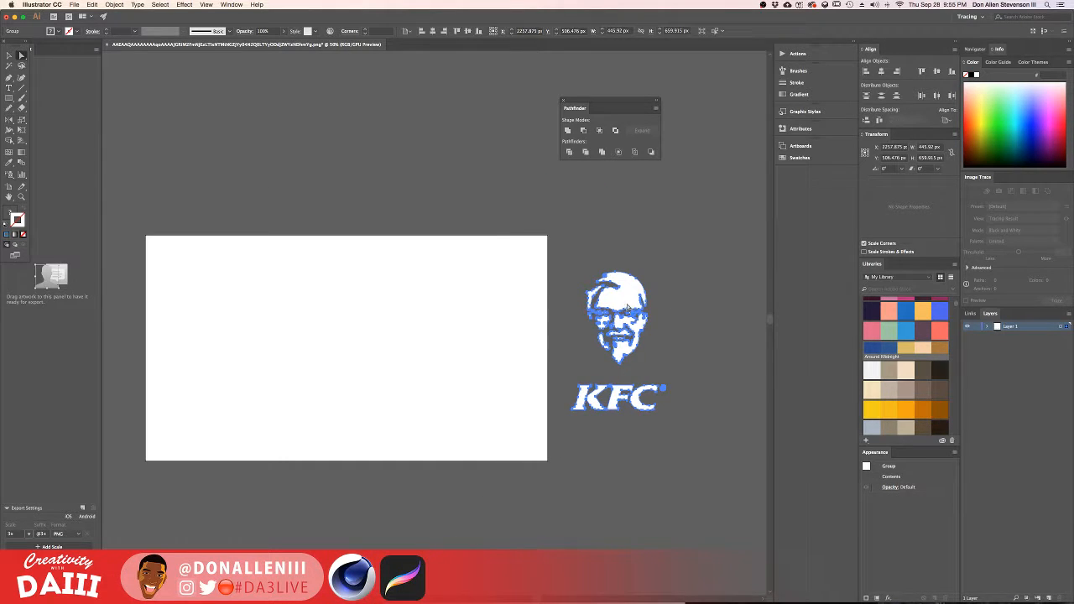
pyautogui.moveTo(626, 306); pyautogui.dragTo(352, 308)
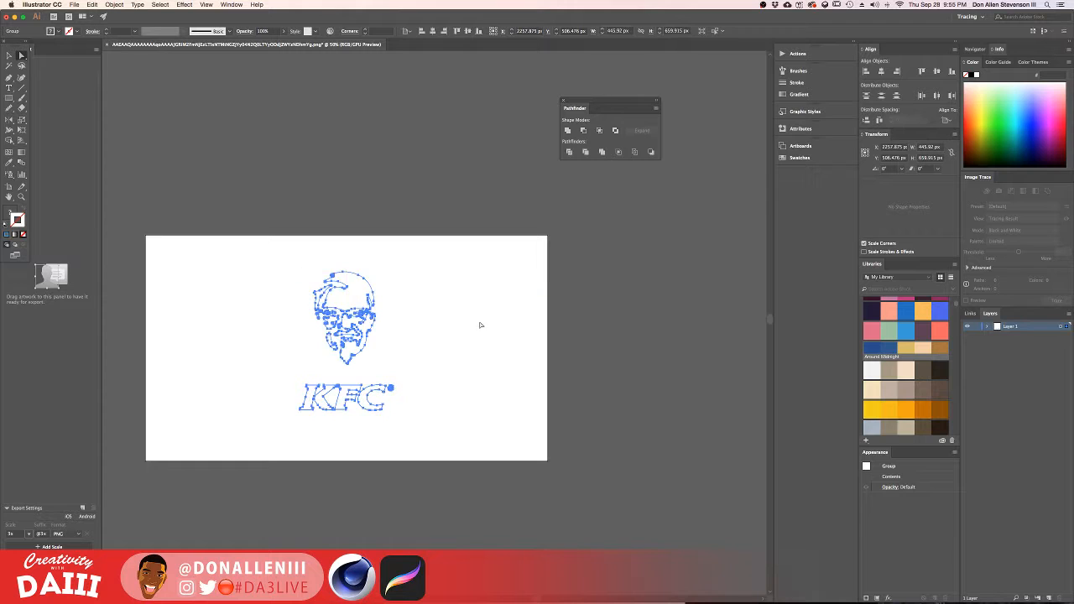
# Scale the whole logo up proportionally from its centre so it fills more of the artboard's height, and deselect it.
pyautogui.hscroll(-2, 366, 319)
pyautogui.keyDown('alt'); pyautogui.scroll(1, 426, 292); pyautogui.keyUp('alt')
pyautogui.keyDown('alt'); pyautogui.scroll(1, 426, 292); pyautogui.keyUp('alt')
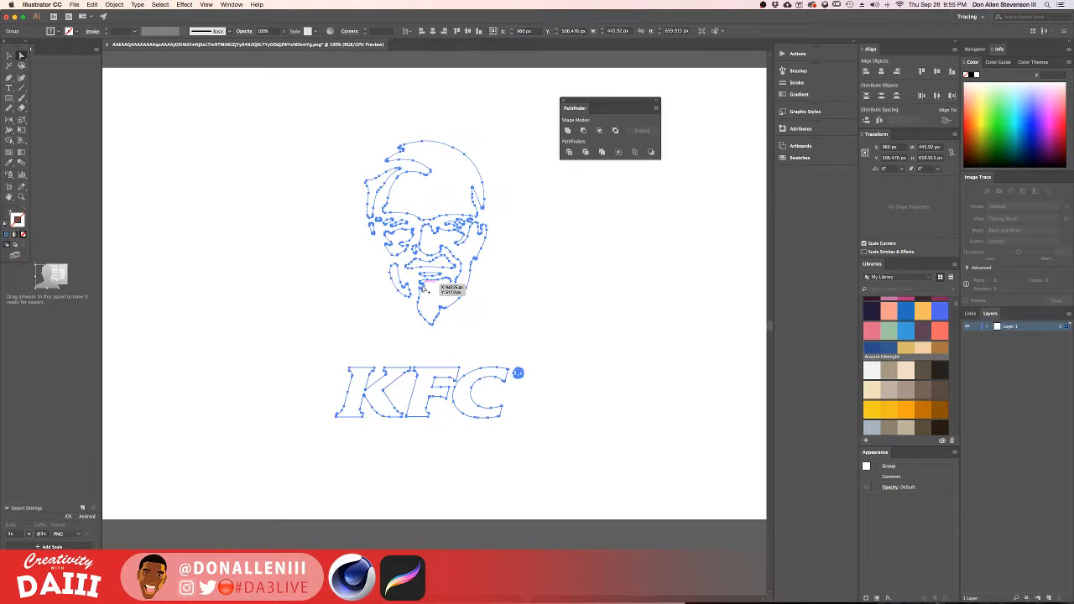
pyautogui.keyDown('alt'); pyautogui.scroll(-1, 426, 292); pyautogui.keyUp('alt')
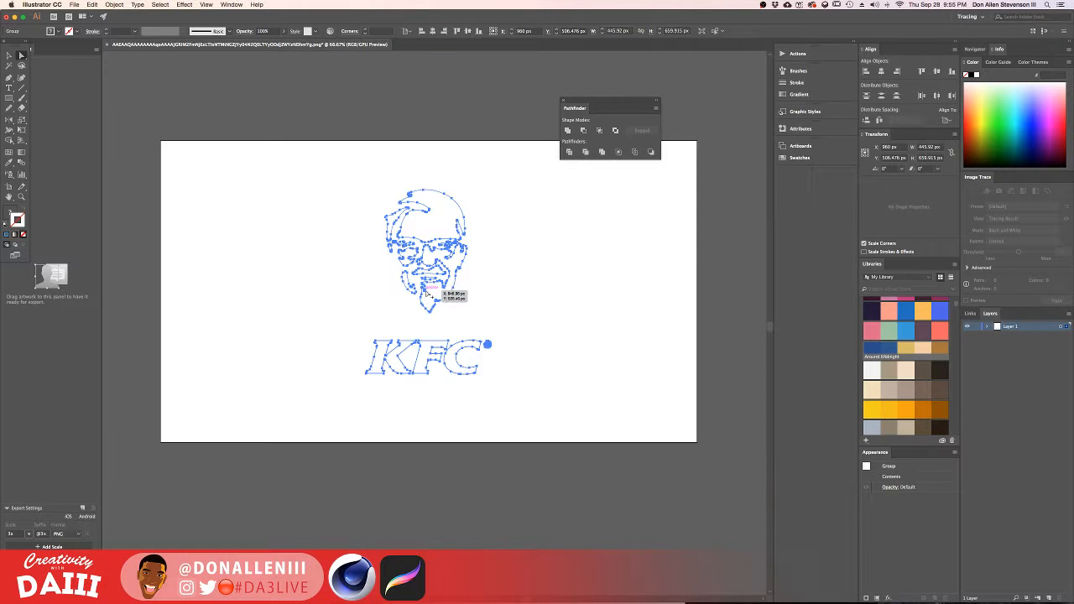
pyautogui.click(8, 55)
pyautogui.keyDown('alt'); pyautogui.keyDown('shift'); pyautogui.moveTo(492, 192); pyautogui.dragTo(514, 158); pyautogui.keyUp('shift'); pyautogui.keyUp('alt')
pyautogui.click(566, 241)
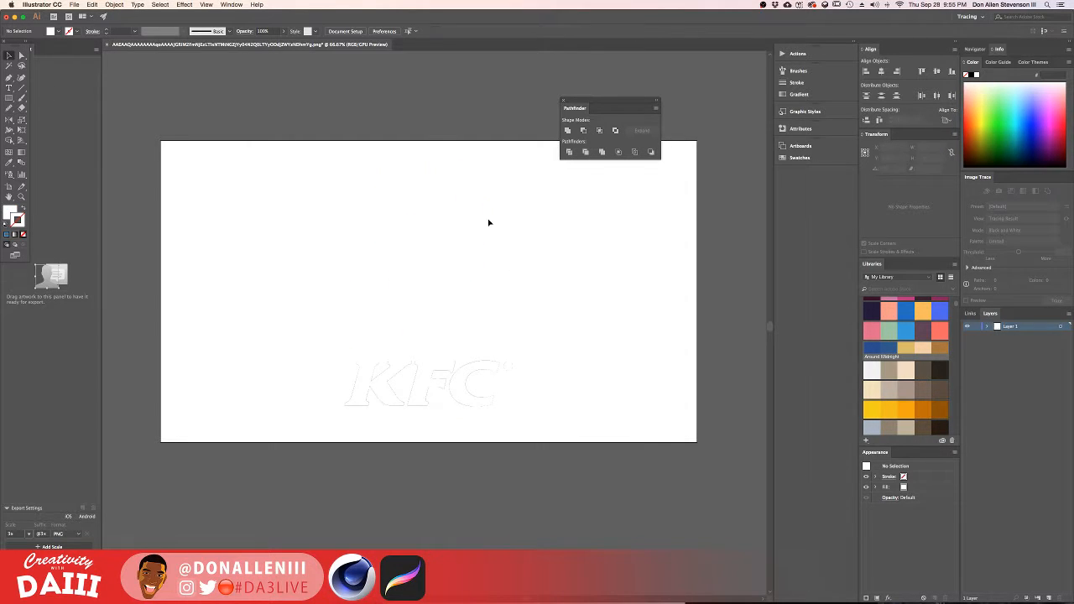
# Save the artwork to the Desktop as an Adobe Illustrator file named KFC_face_vector.ai.
pyautogui.click(73, 4)
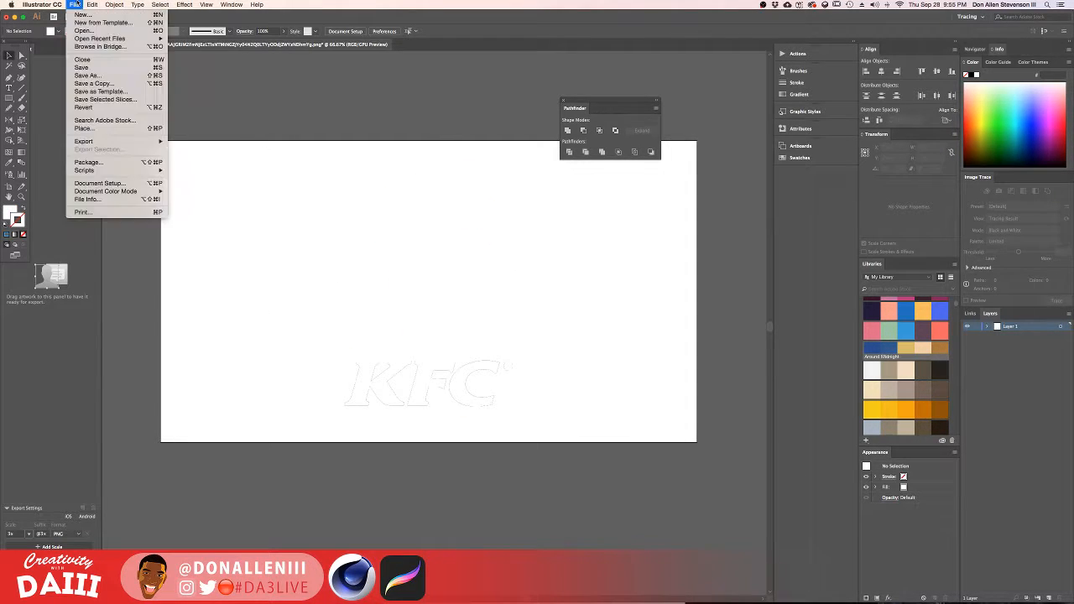
pyautogui.click(92, 76)
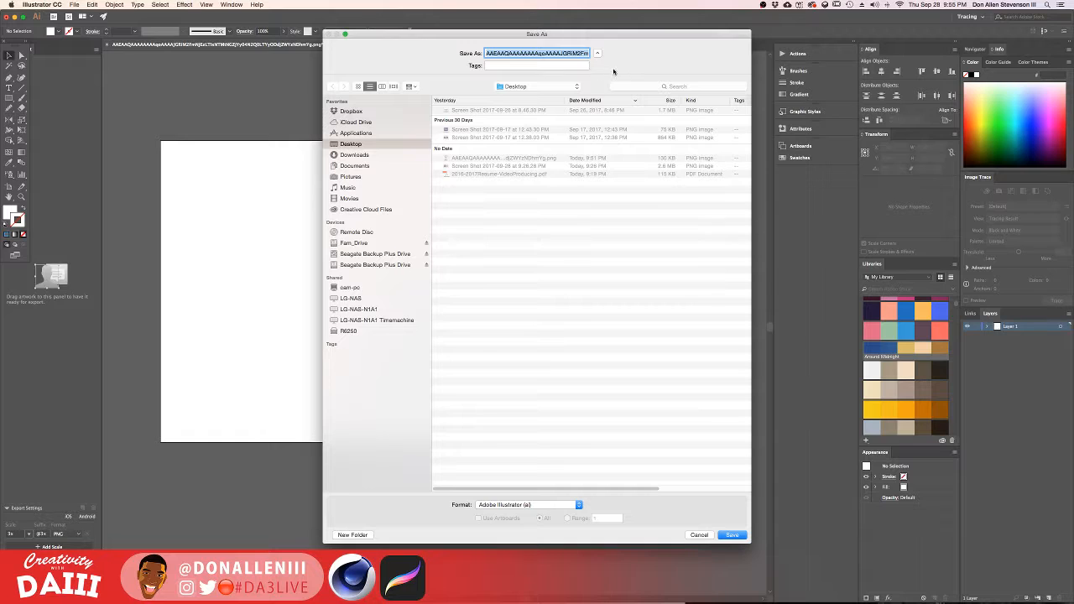
pyautogui.write('KFC_face_vector.ai')
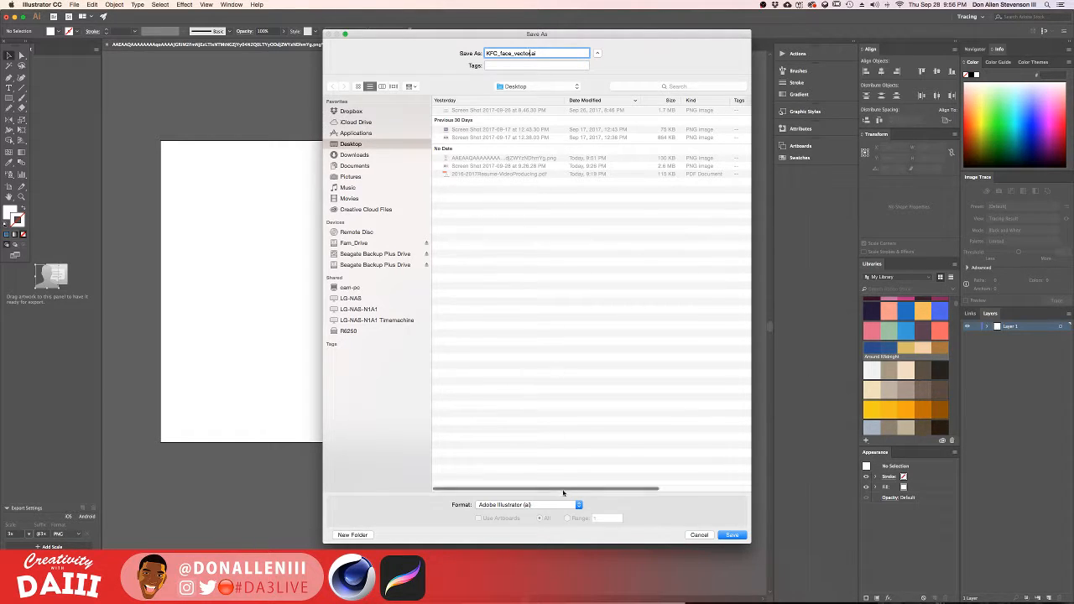
pyautogui.click(732, 535)
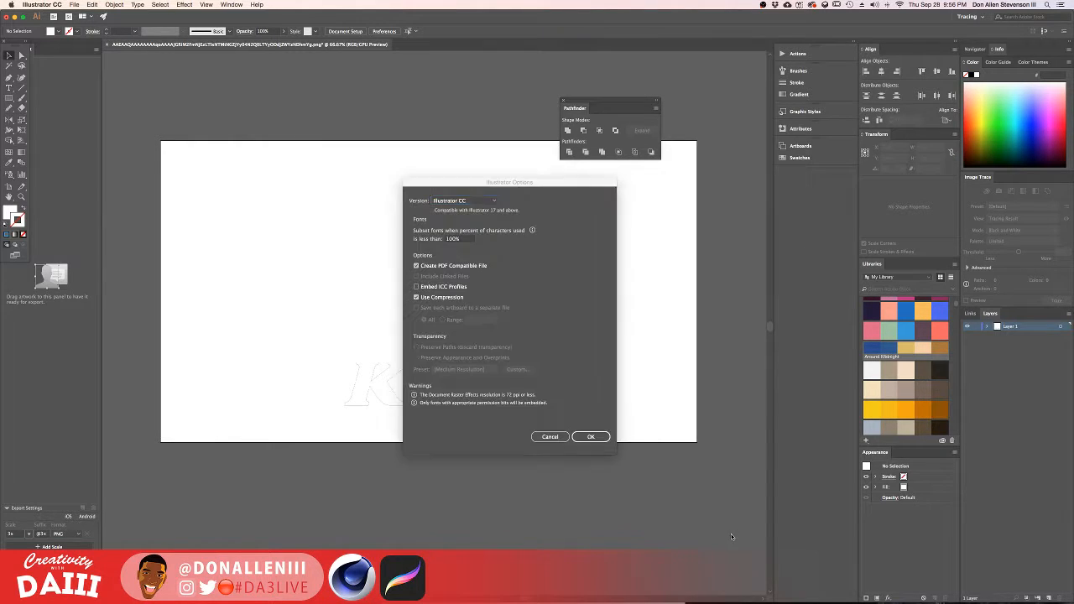
# Set the saved file's version to Illustrator 8 and accept saving in the older format.
pyautogui.click(479, 200)
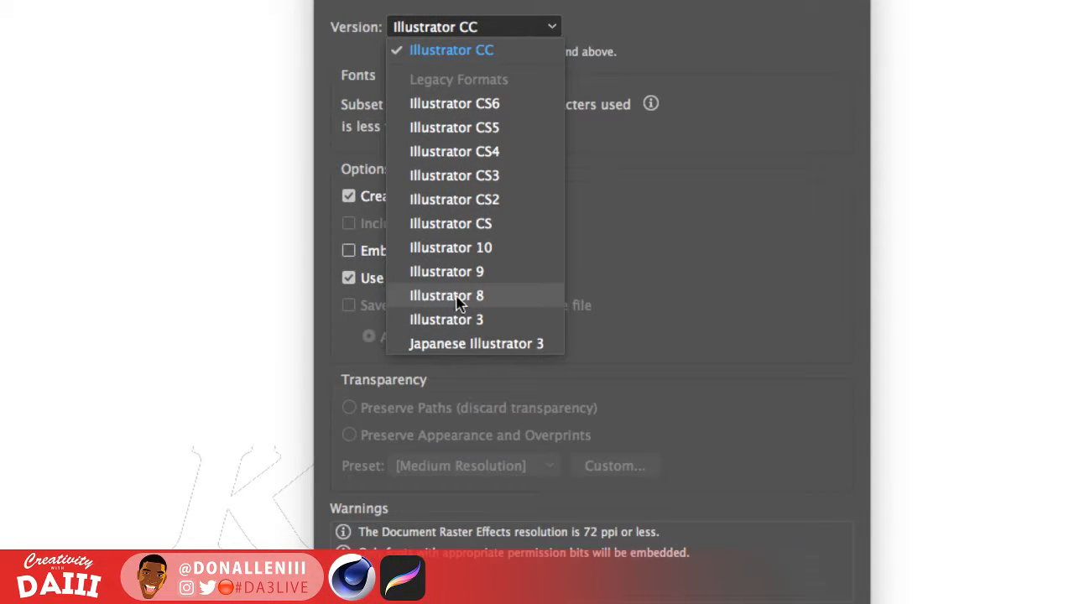
pyautogui.click(495, 296)
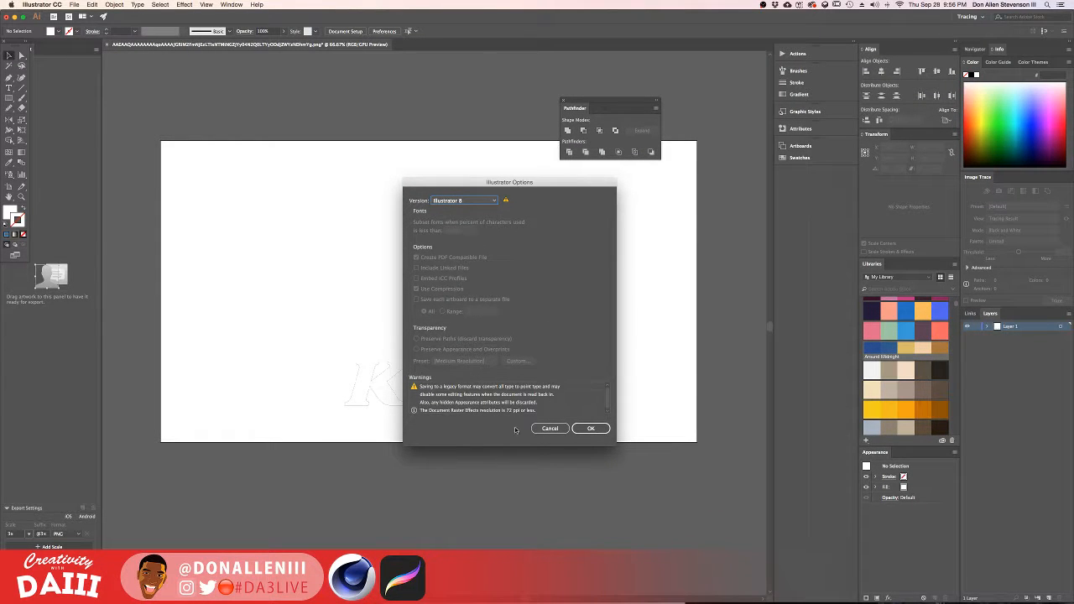
pyautogui.click(590, 429)
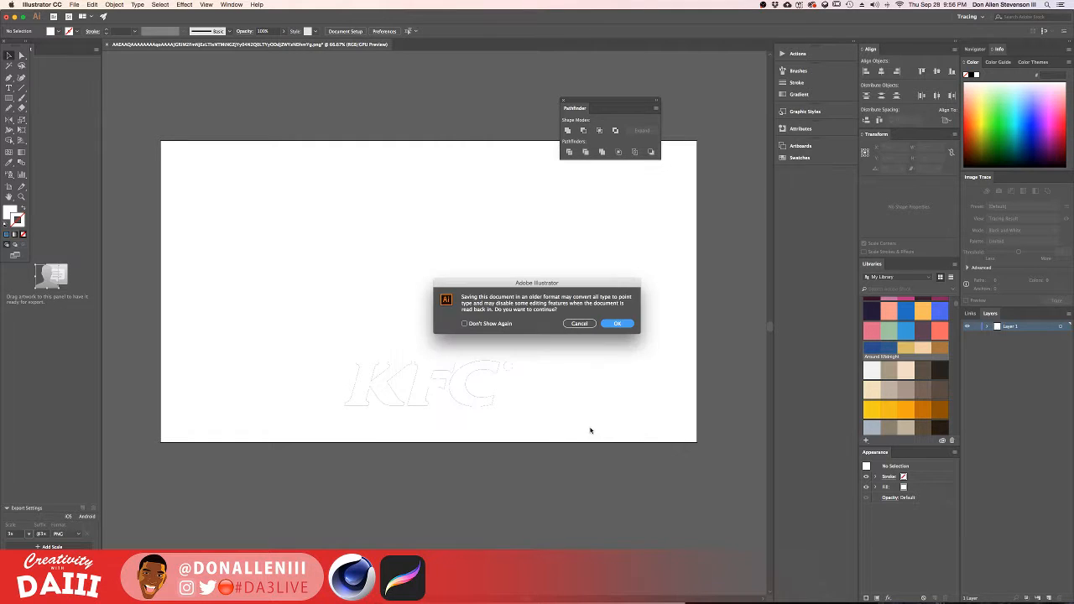
pyautogui.click(618, 324)
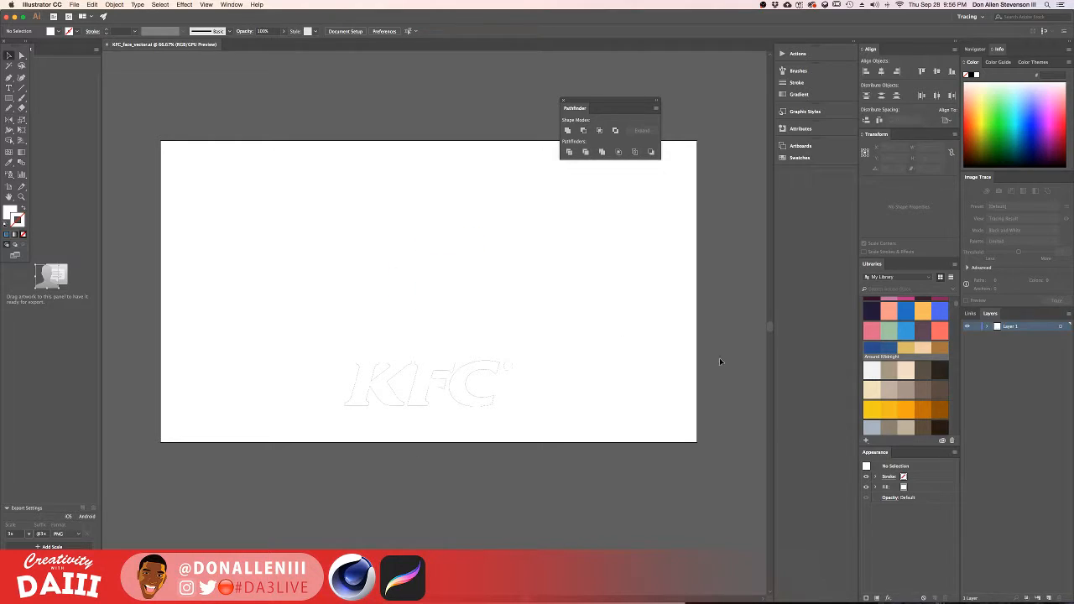
pyautogui.hotkey('ctrl', 'Up')
pyautogui.click(326, 204)
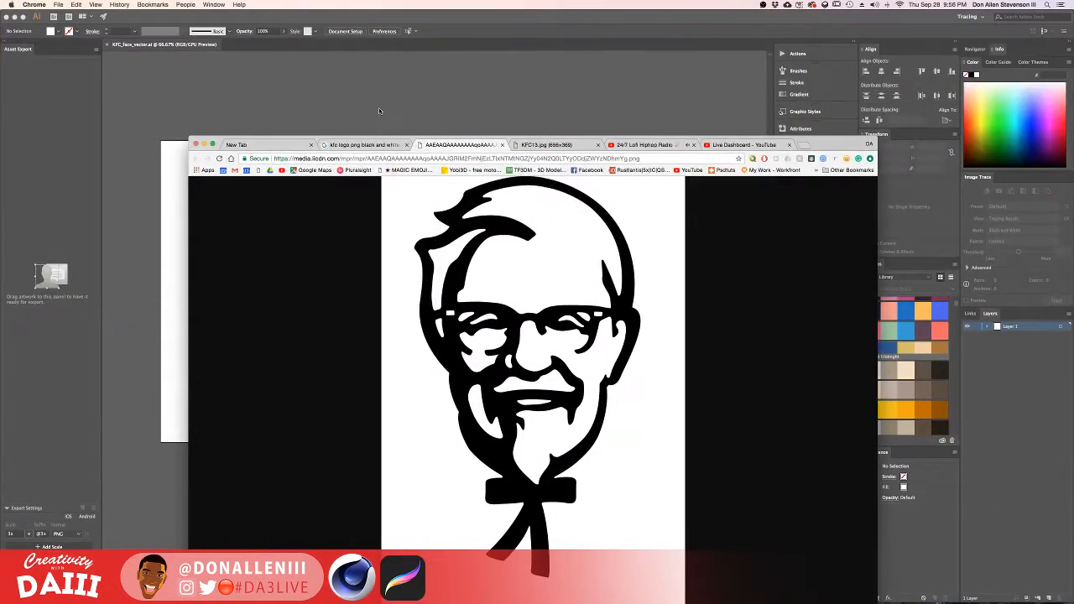
pyautogui.hotkey('ctrl', 'Up')
pyautogui.click(553, 44)
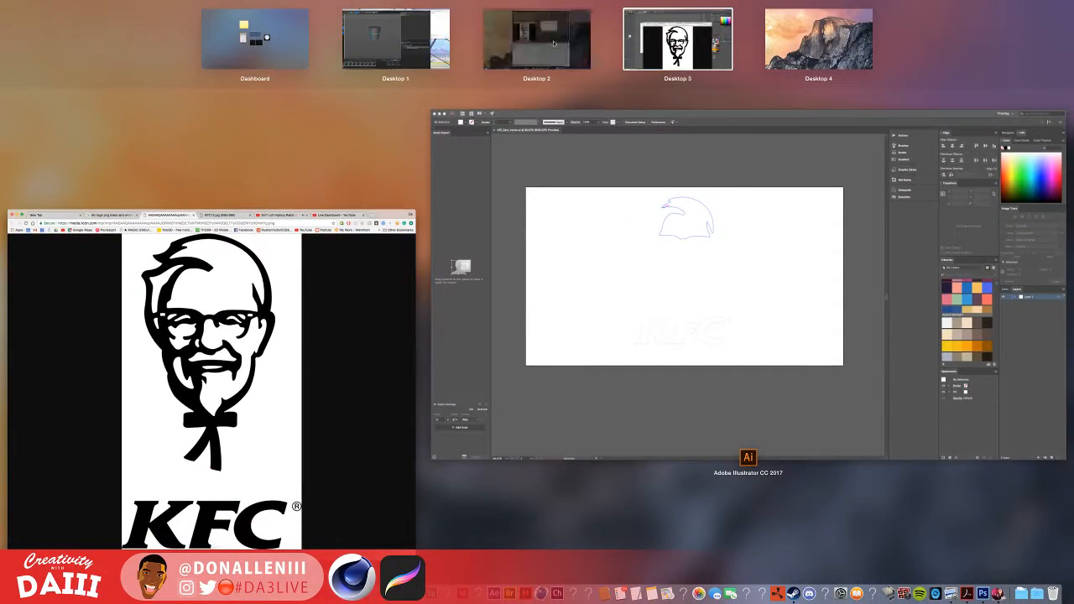
pyautogui.hotkey('ctrl', 'Up')
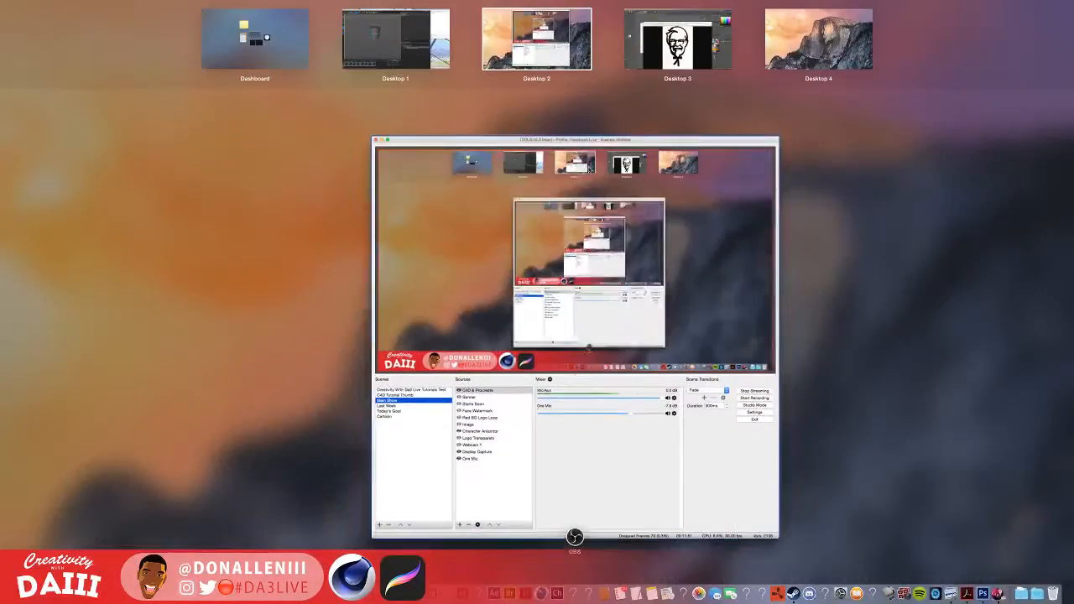
pyautogui.click(678, 36)
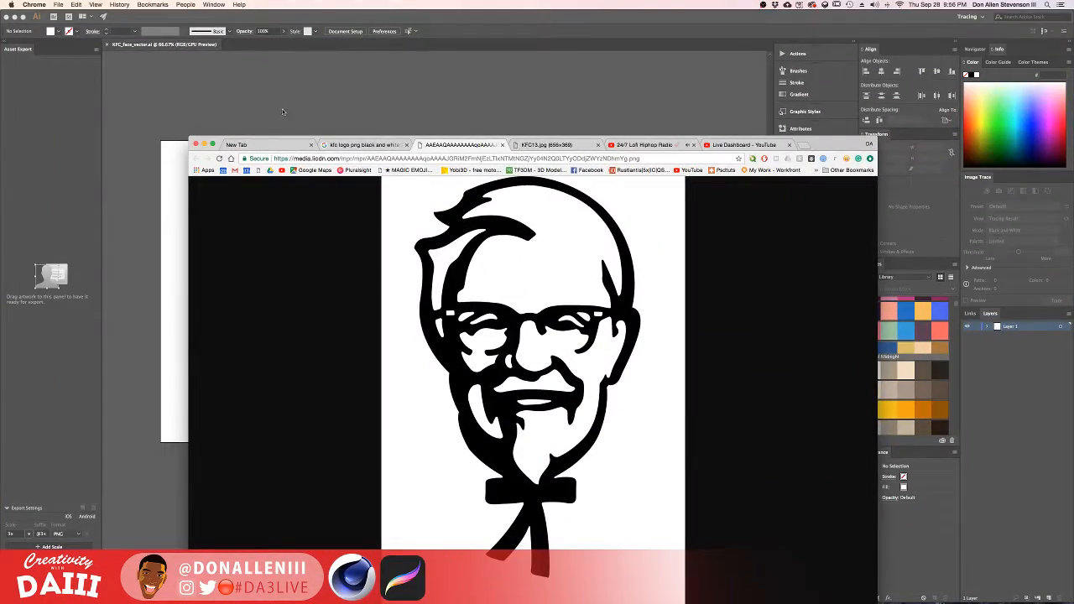
pyautogui.click(644, 145)
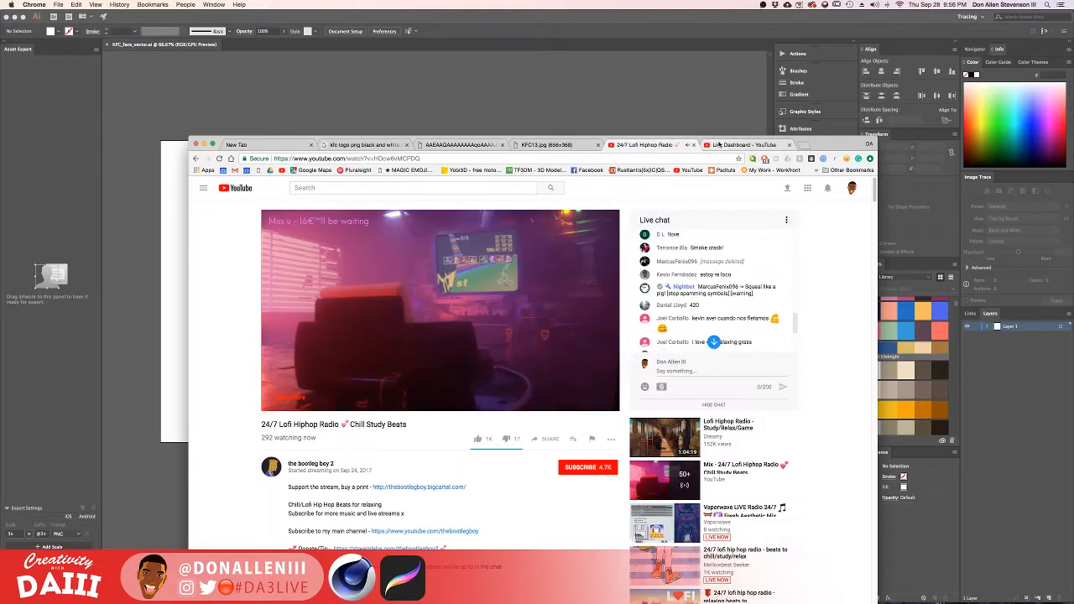
pyautogui.click(738, 144)
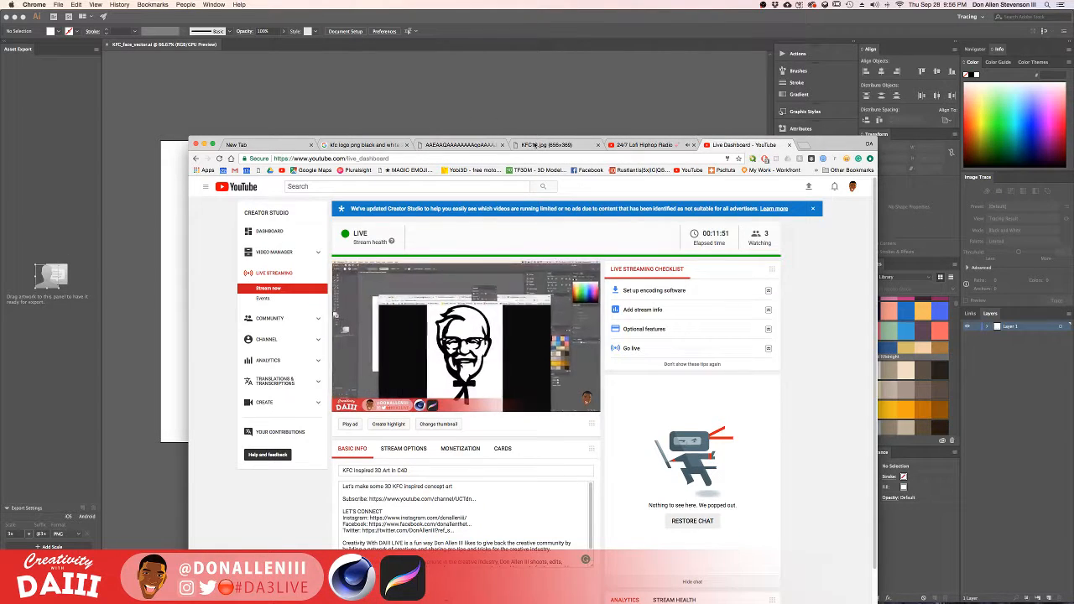
pyautogui.click(645, 148)
pyautogui.click(446, 121)
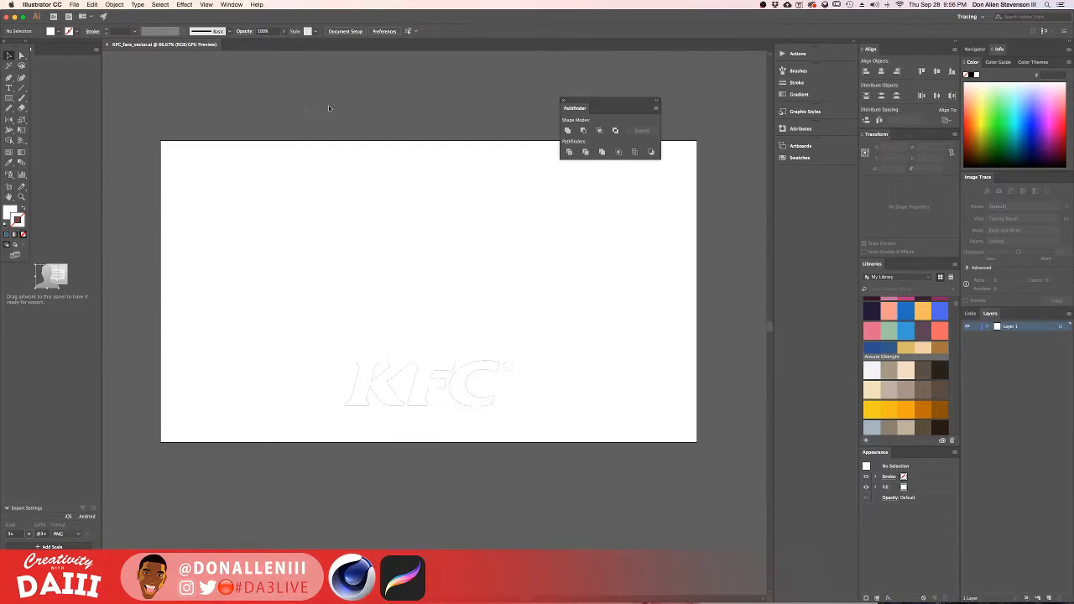
# Switch to the Cinema 4D scene, view the bucket closer from above, and undo the stray rotation of its Taper deformer.
pyautogui.hotkey('ctrl', 'Up')
pyautogui.click(378, 47)
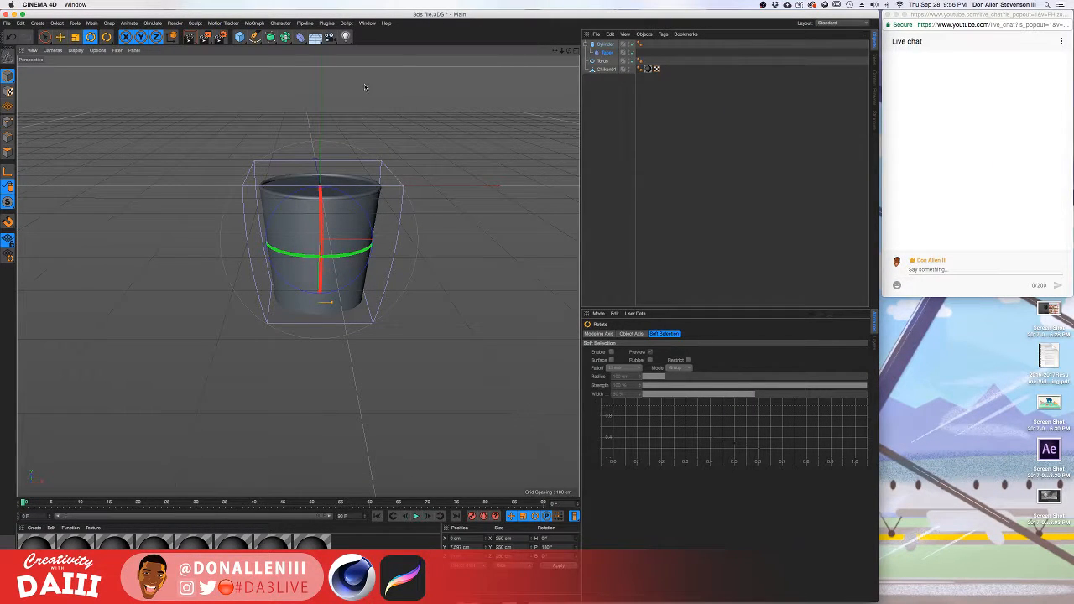
pyautogui.keyDown('alt'); pyautogui.moveTo(376, 158); pyautogui.dragTo(299, 276); pyautogui.keyUp('alt')
pyautogui.scroll(8, 329, 171)
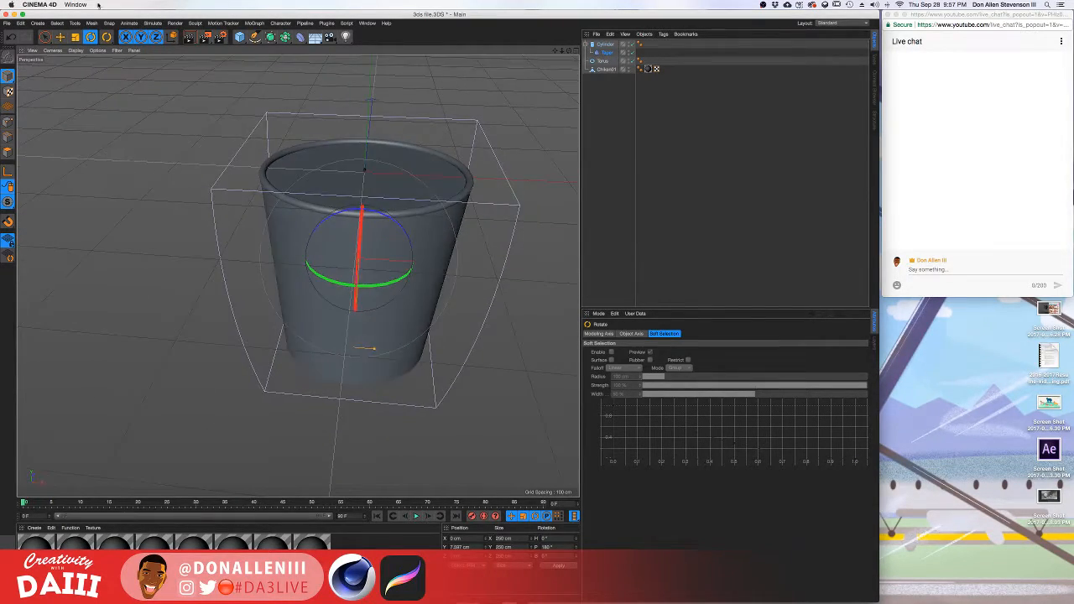
pyautogui.moveTo(79, 100); pyautogui.dragTo(58, 78)
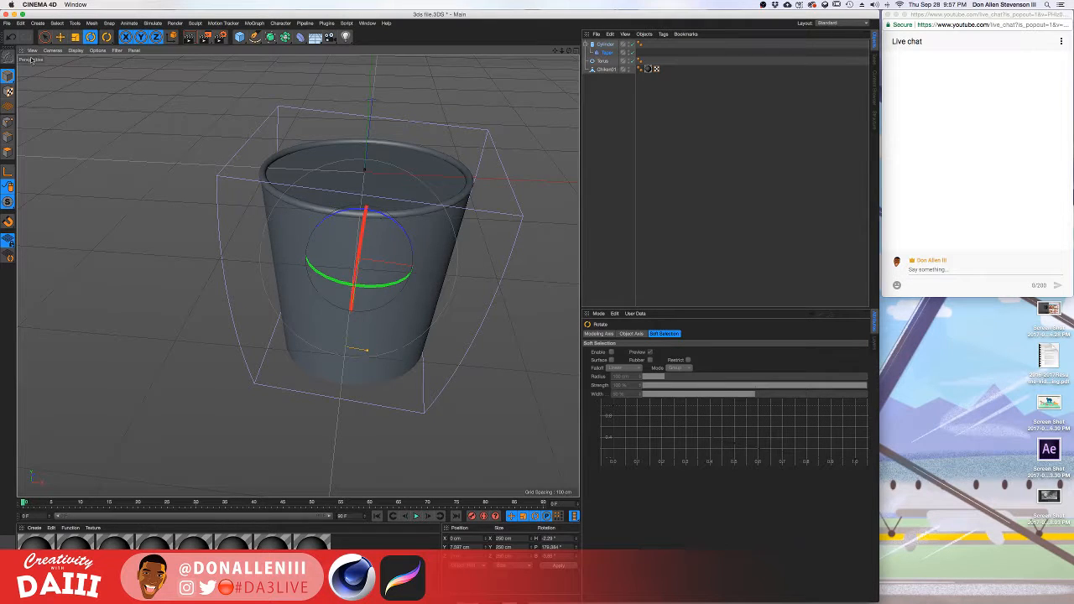
pyautogui.hotkey('ctrl', 'z')
# Merge KFC_face_vector.ai from the Desktop into the bucket scene, accepting the default Adobe Illustrator import settings.
pyautogui.click(7, 23)
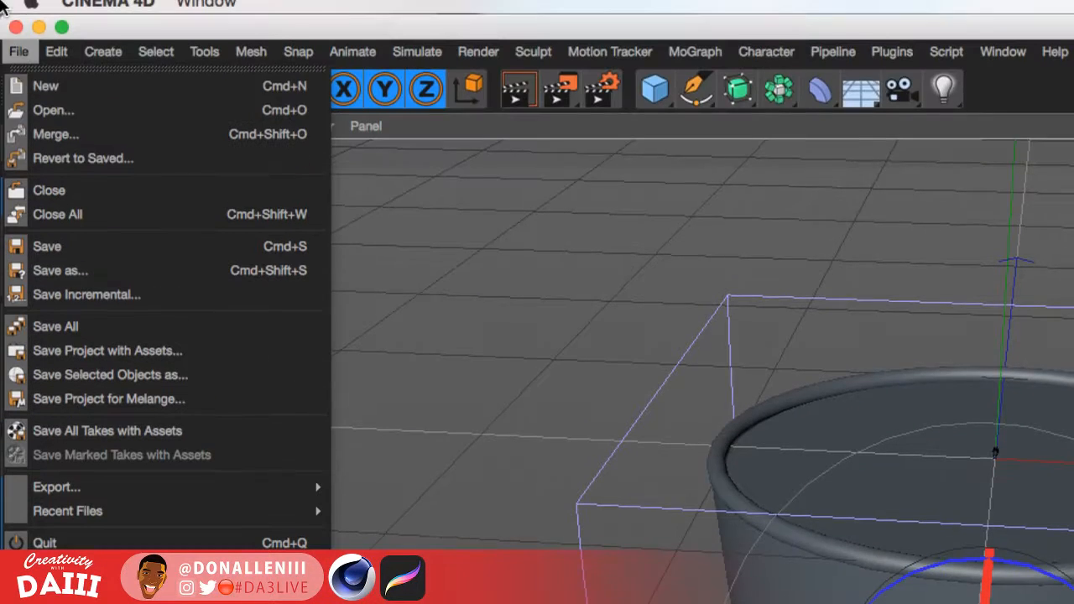
pyautogui.click(80, 136)
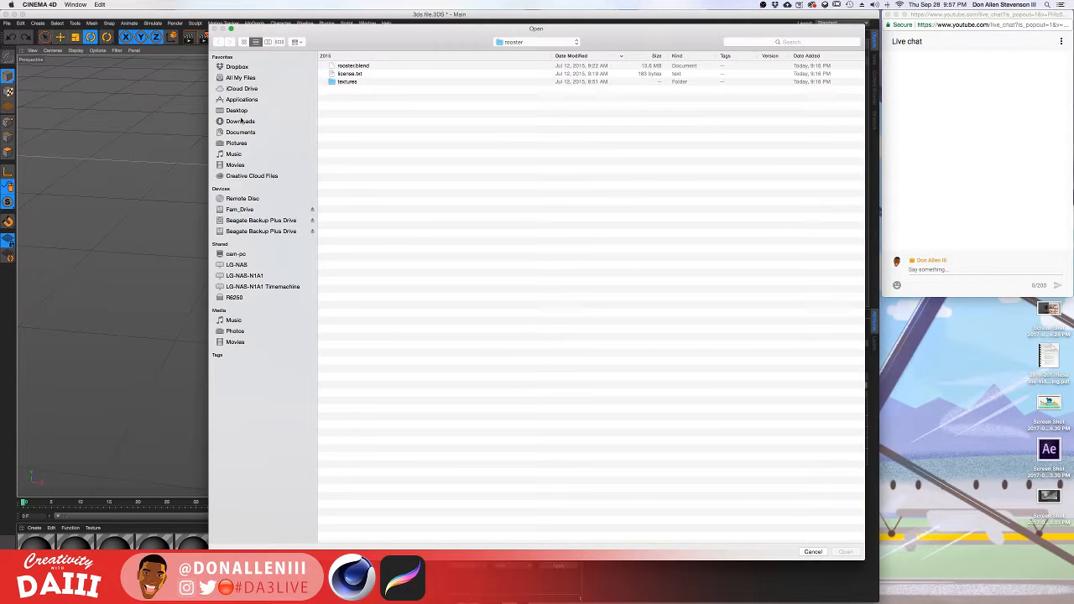
pyautogui.click(243, 111)
pyautogui.click(372, 66)
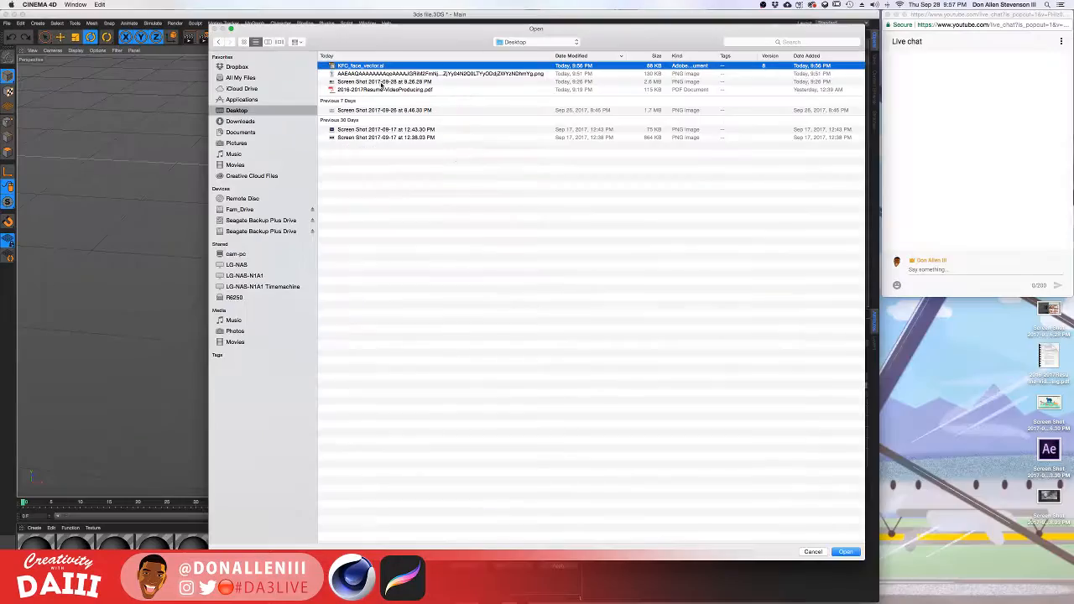
pyautogui.click(846, 552)
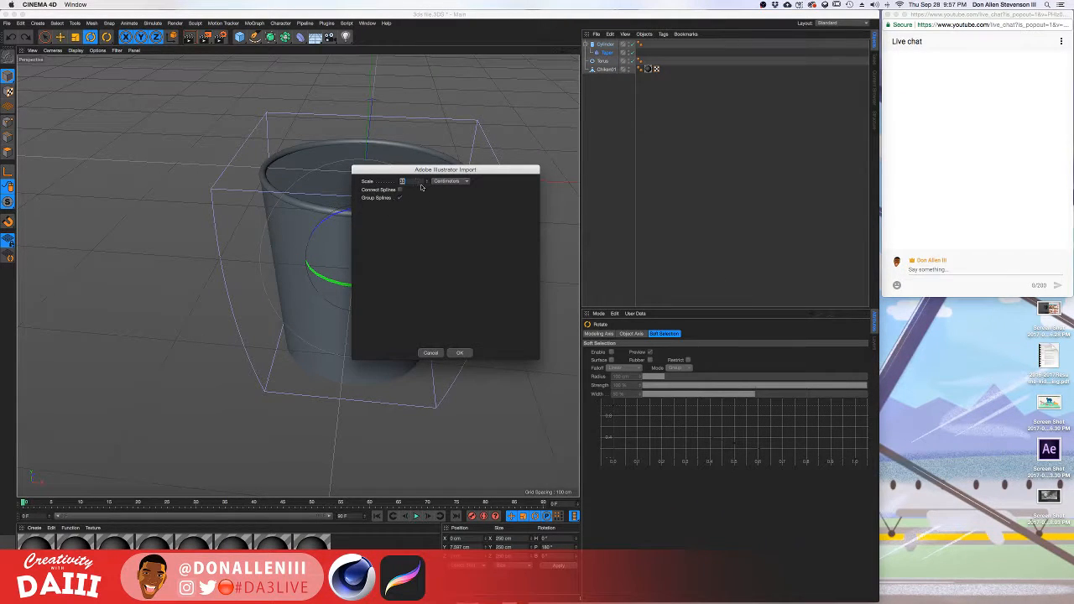
pyautogui.click(460, 353)
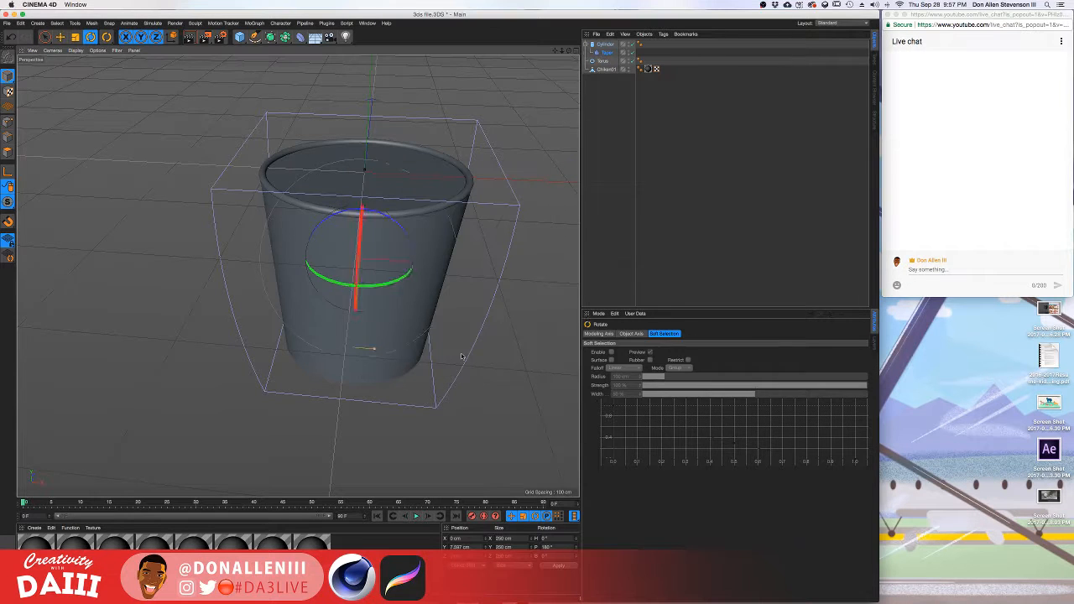
# Find the imported KFC_face_vector splines in the scene and view the whole face and lettering from the front.
pyautogui.scroll(-10, 409, 220)
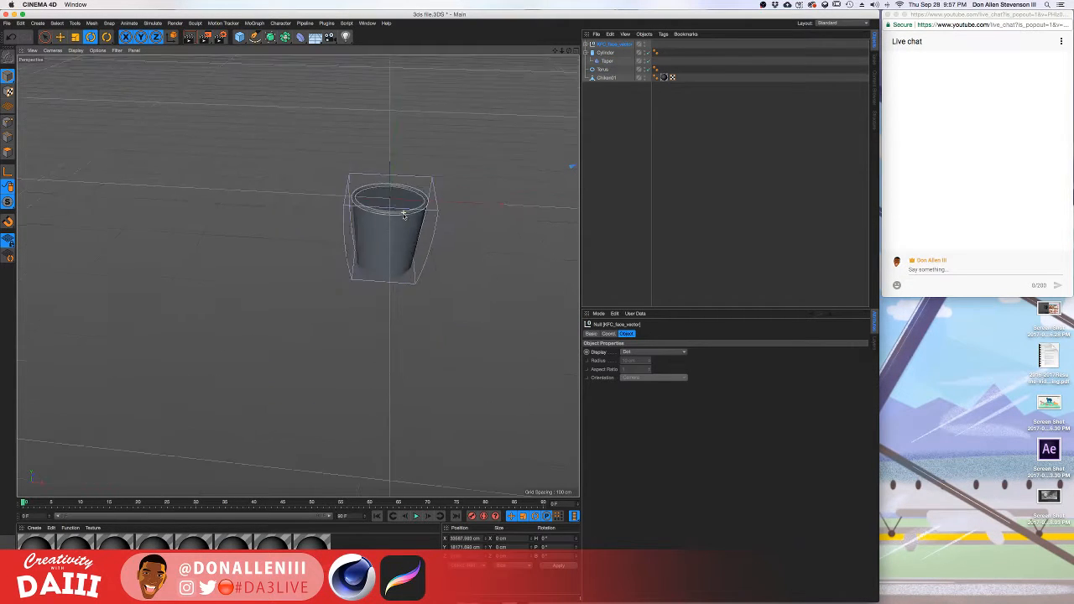
pyautogui.scroll(10, 406, 198)
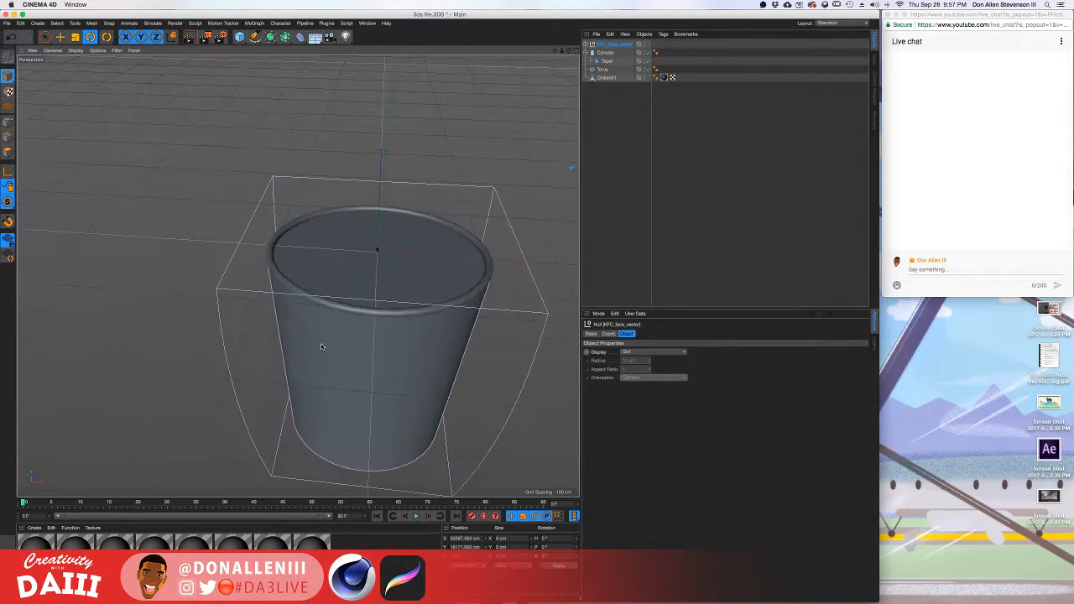
pyautogui.scroll(-2, 320, 343)
pyautogui.scroll(5, 321, 343)
pyautogui.scroll(3, 388, 298)
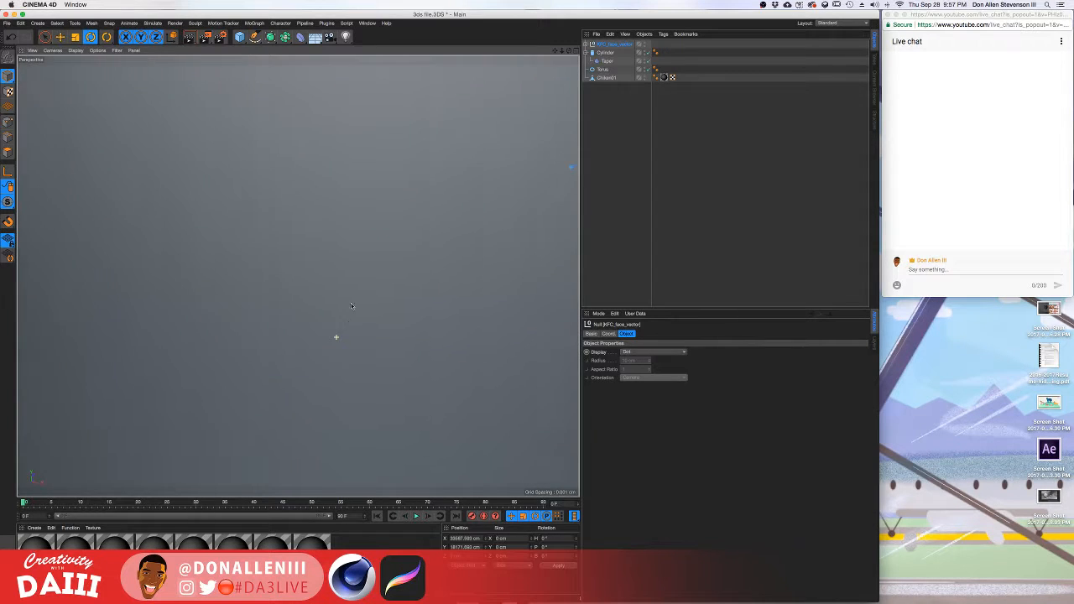
pyautogui.scroll(-6, 360, 288)
pyautogui.scroll(-2, 359, 288)
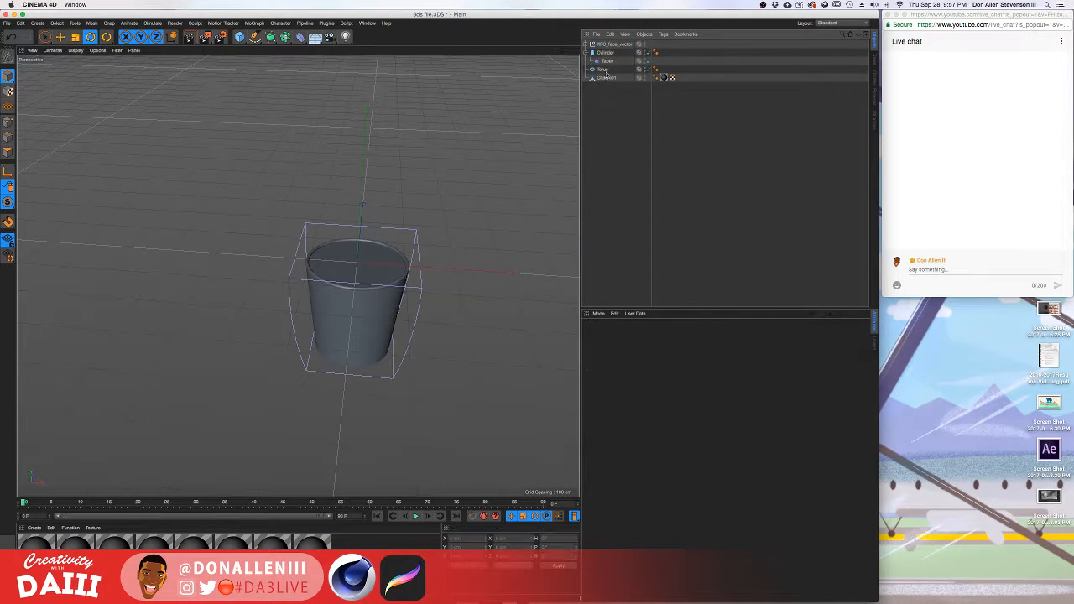
pyautogui.keyDown('alt'); pyautogui.moveTo(484, 146); pyautogui.dragTo(508, 169); pyautogui.keyUp('alt')
pyautogui.keyDown('alt'); pyautogui.moveTo(508, 170); pyautogui.dragTo(441, 227, button='middle'); pyautogui.keyUp('alt')
pyautogui.scroll(4, 513, 95)
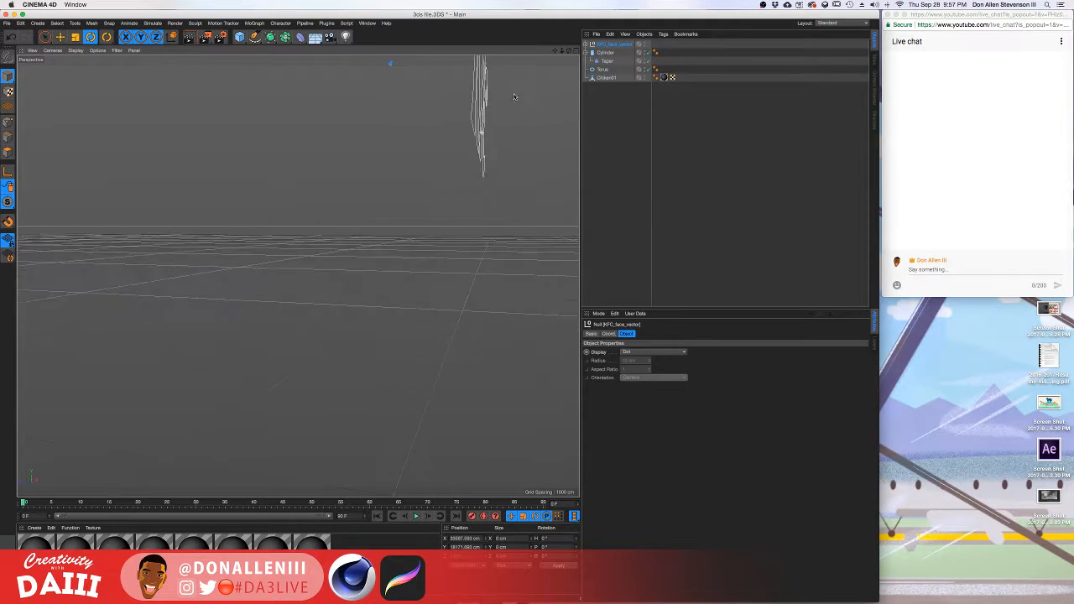
pyautogui.scroll(-2, 507, 98)
pyautogui.keyDown('alt'); pyautogui.moveTo(506, 101); pyautogui.dragTo(478, 232, button='middle'); pyautogui.keyUp('alt')
pyautogui.keyDown('alt'); pyautogui.moveTo(478, 233); pyautogui.dragTo(456, 204); pyautogui.keyUp('alt')
pyautogui.keyDown('alt'); pyautogui.moveTo(455, 204); pyautogui.dragTo(377, 347, button='middle'); pyautogui.keyUp('alt')
pyautogui.scroll(-5, 339, 348)
pyautogui.keyDown('alt'); pyautogui.moveTo(376, 346); pyautogui.dragTo(304, 336); pyautogui.keyUp('alt')
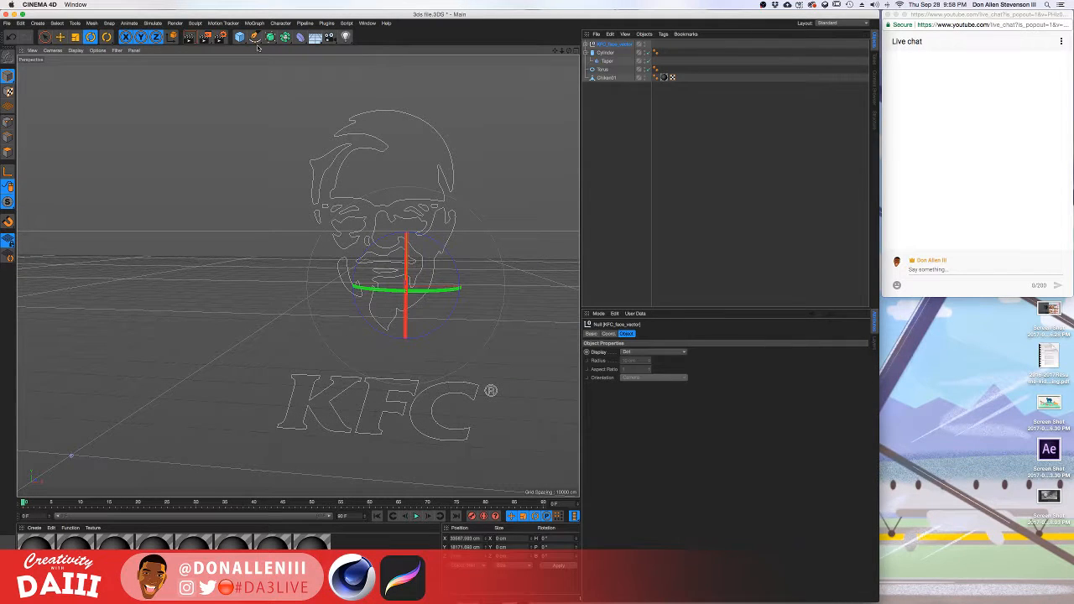
# Deselect the logo and examine its separate mouth and beard outlines up close with the Live Selection tool.
pyautogui.click(618, 124)
pyautogui.scroll(5, 359, 219)
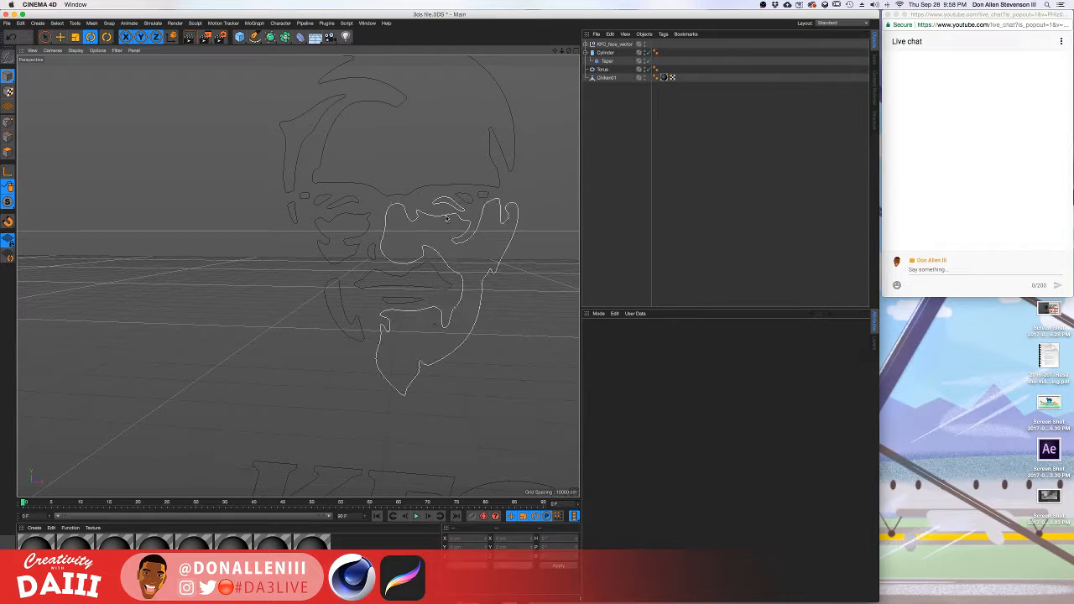
pyautogui.press('space')
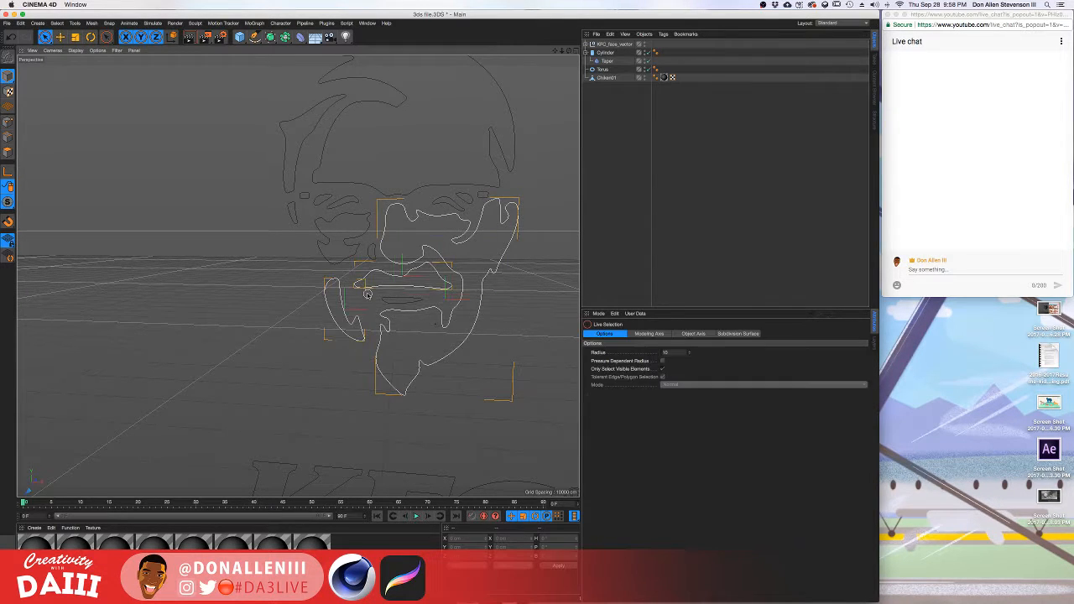
pyautogui.click(367, 294)
pyautogui.click(534, 350)
pyautogui.scroll(-4, 527, 284)
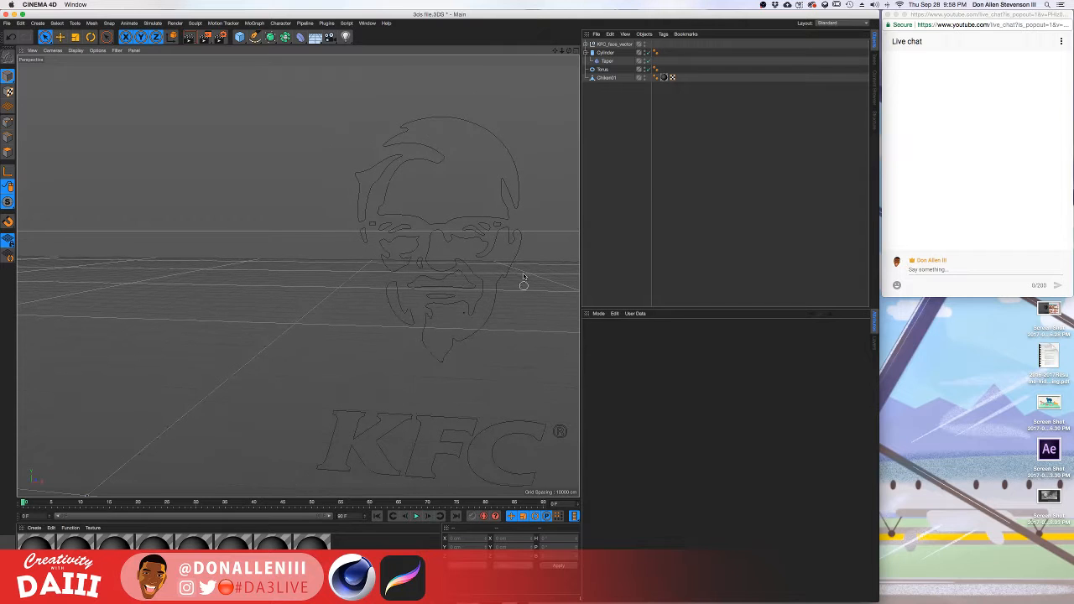
# Add an Extrude generator to the scene and nest the KFC_face_vector group under it.
pyautogui.click(621, 46)
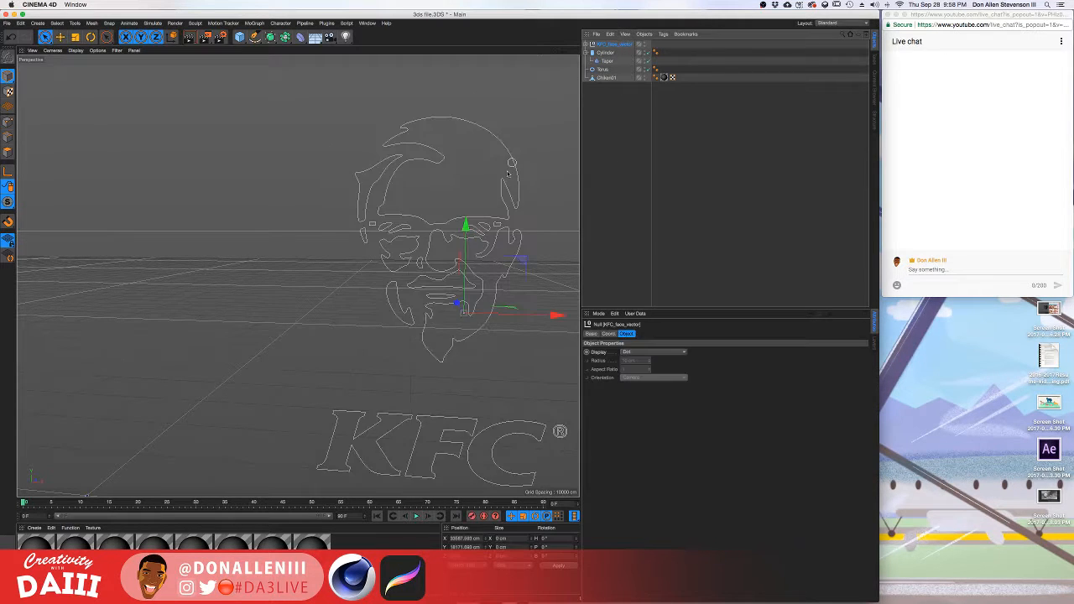
pyautogui.moveTo(369, 216)
pyautogui.keyDown('alt'); pyautogui.mouseDown()
pyautogui.moveTo(484, 191)
pyautogui.moveTo(382, 210)
pyautogui.moveTo(405, 203)
pyautogui.moveTo(351, 203)
pyautogui.moveTo(388, 210)
pyautogui.moveTo(367, 206)
pyautogui.mouseUp(); pyautogui.keyUp('alt')
pyautogui.scroll(5, 368, 206)
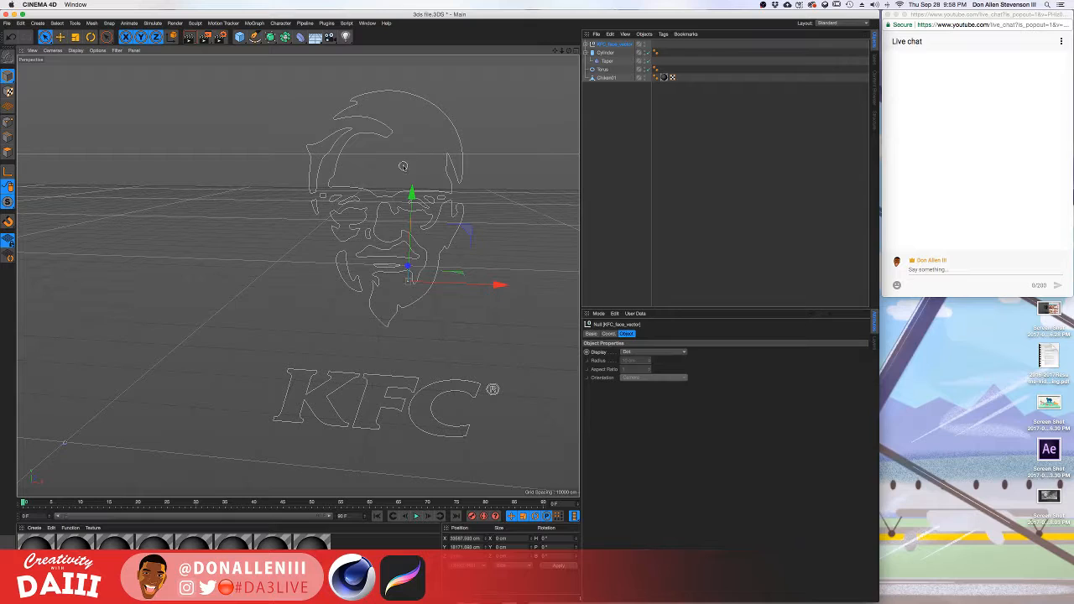
pyautogui.keyDown('alt'); pyautogui.moveTo(354, 192); pyautogui.dragTo(370, 194); pyautogui.keyUp('alt')
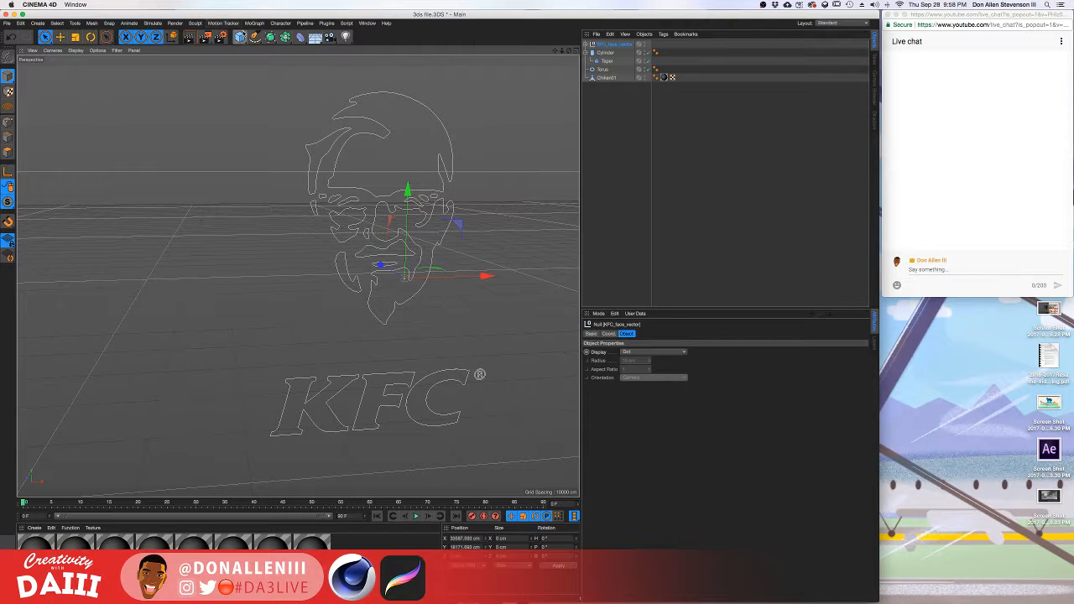
pyautogui.click(240, 37)
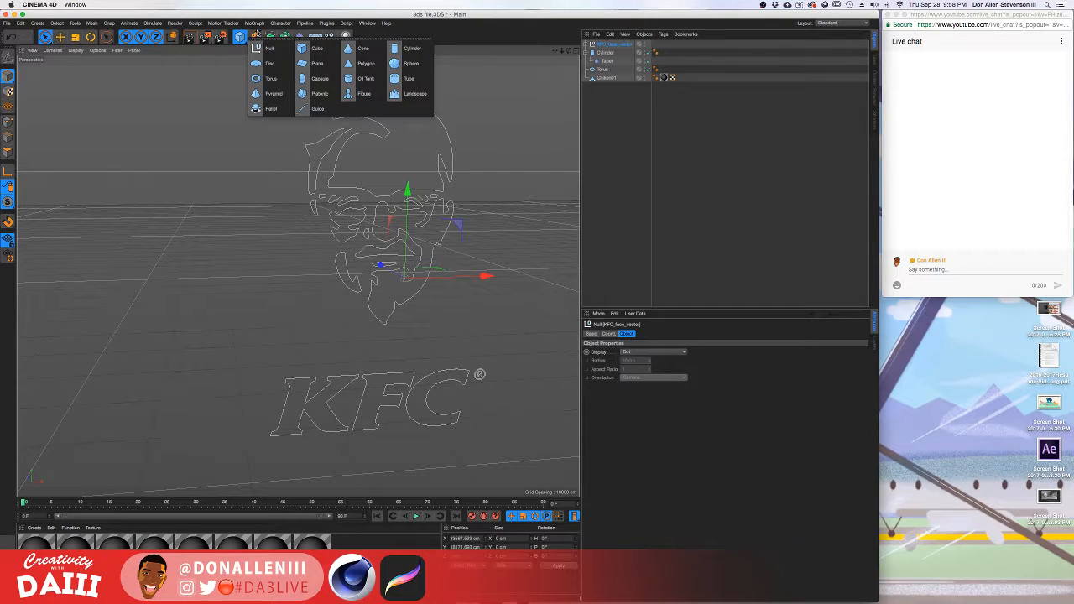
pyautogui.click(285, 36)
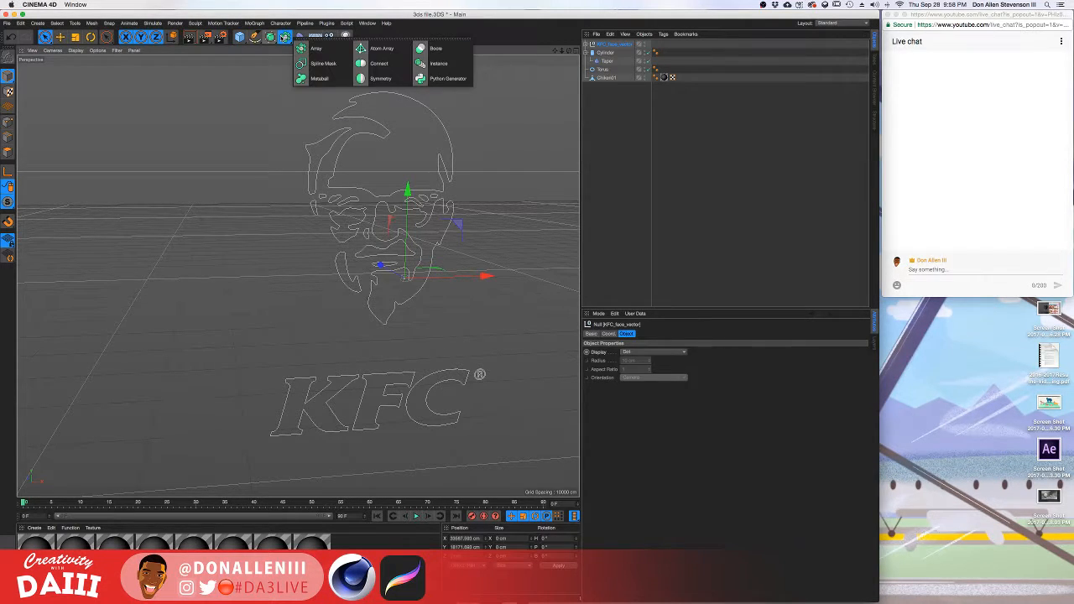
pyautogui.click(269, 37)
pyautogui.click(356, 49)
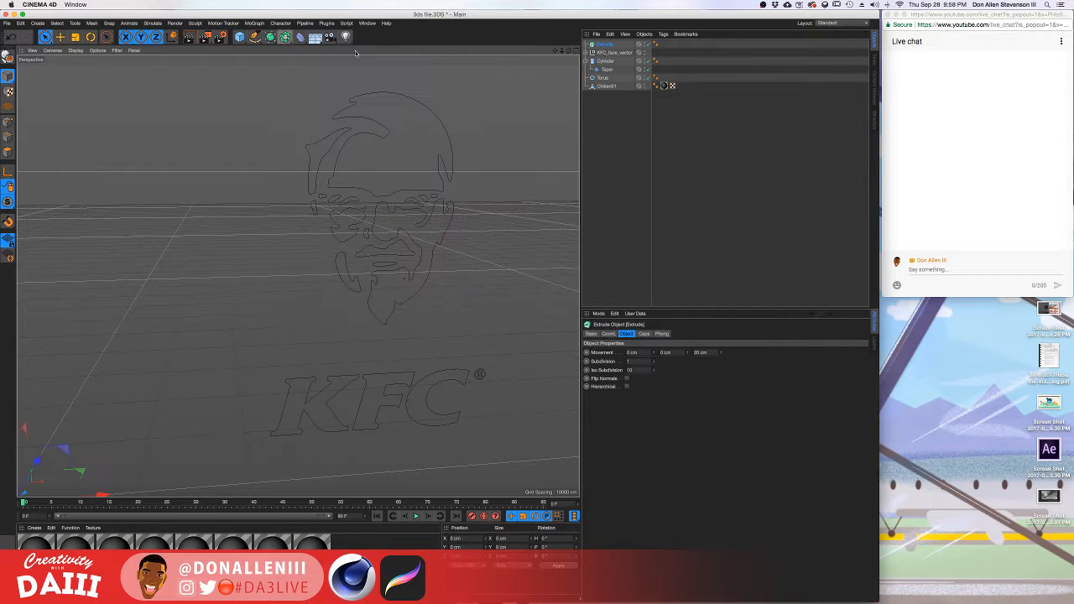
pyautogui.moveTo(598, 54); pyautogui.dragTo(605, 44)
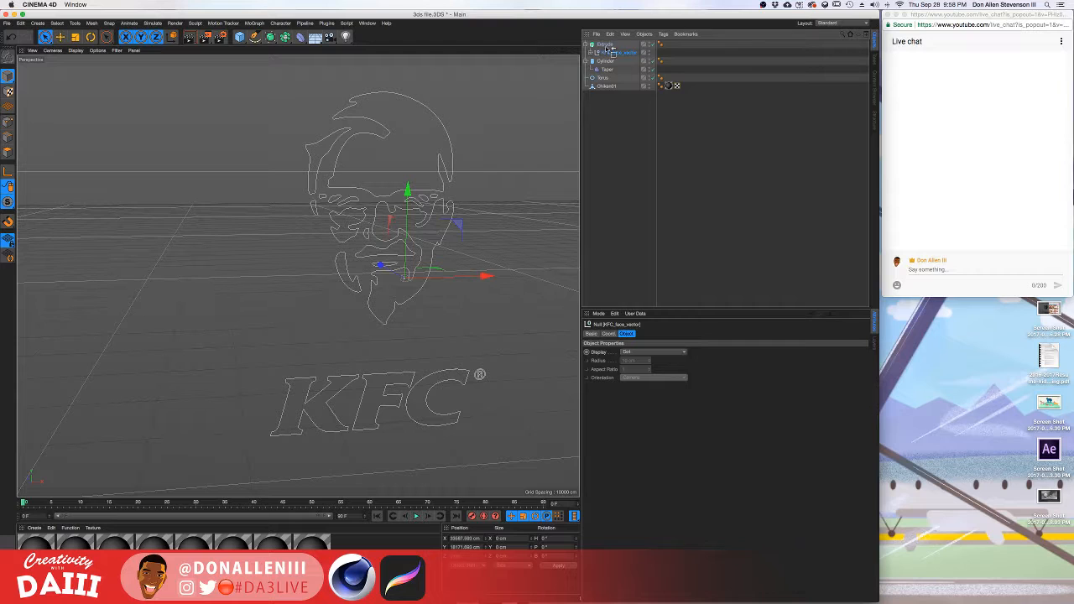
# Move the Extrude generator inside the KFC_face_vector group alongside the paths, and select the hair and forehead outline.
pyautogui.moveTo(609, 46); pyautogui.dragTo(604, 49)
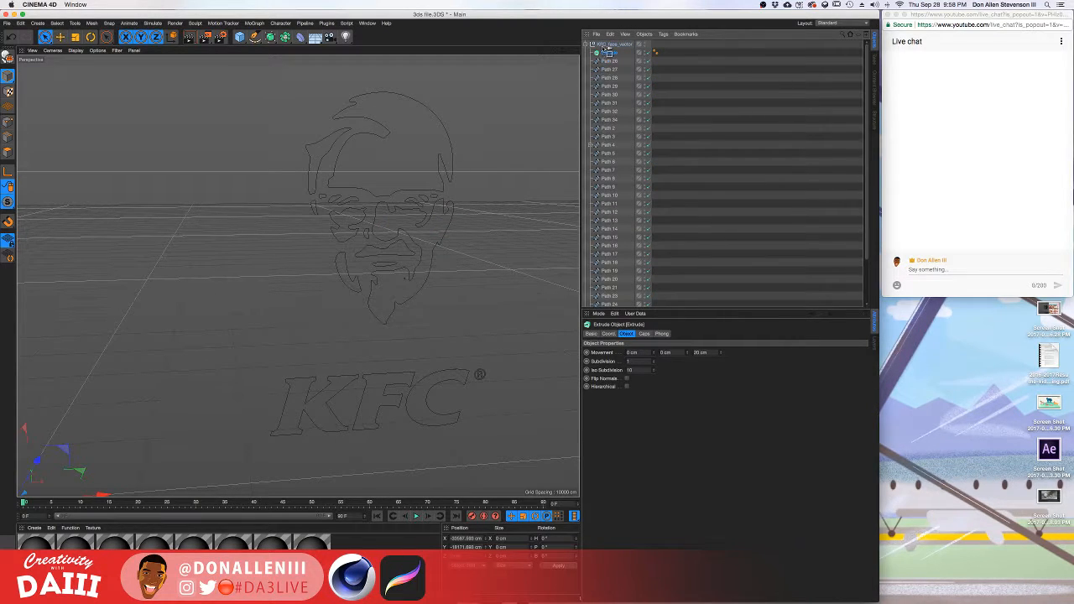
pyautogui.moveTo(379, 181)
pyautogui.keyDown('alt'); pyautogui.mouseDown()
pyautogui.moveTo(417, 177)
pyautogui.moveTo(403, 213)
pyautogui.moveTo(390, 168)
pyautogui.mouseUp(); pyautogui.keyUp('alt')
pyautogui.click(390, 168)
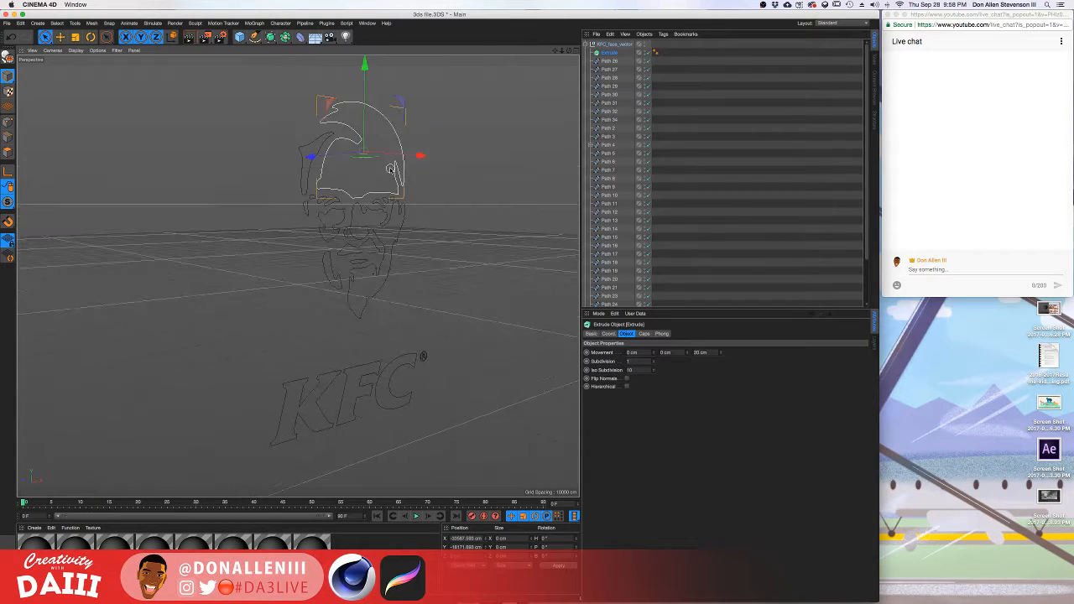
pyautogui.click(390, 169)
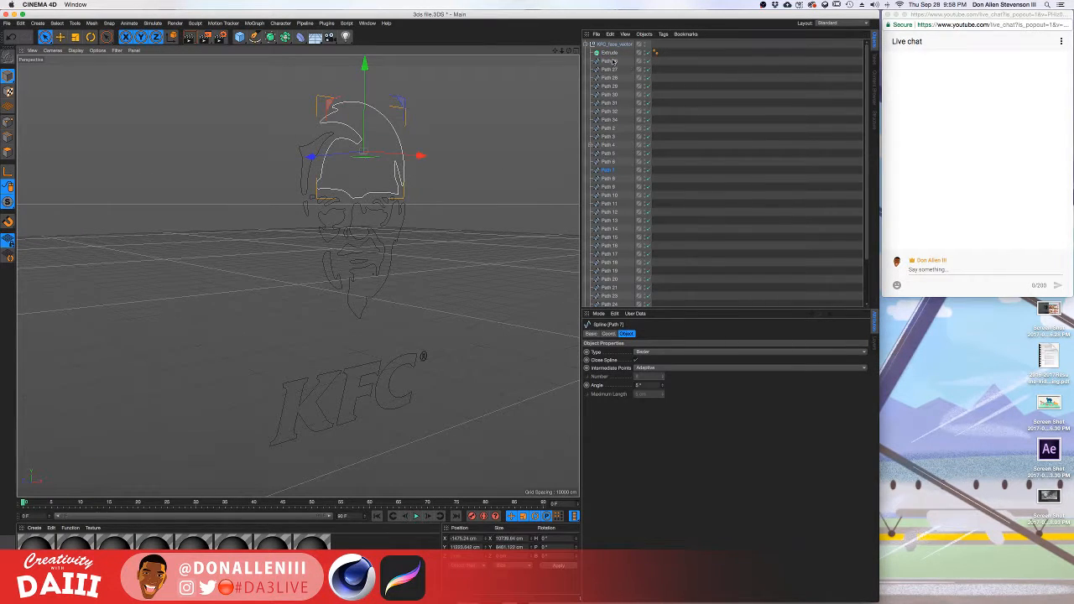
# Nest the first path of the KFC_face_vector group, the R outline of the ® symbol, under the Extrude generator.
pyautogui.moveTo(610, 54); pyautogui.dragTo(610, 63)
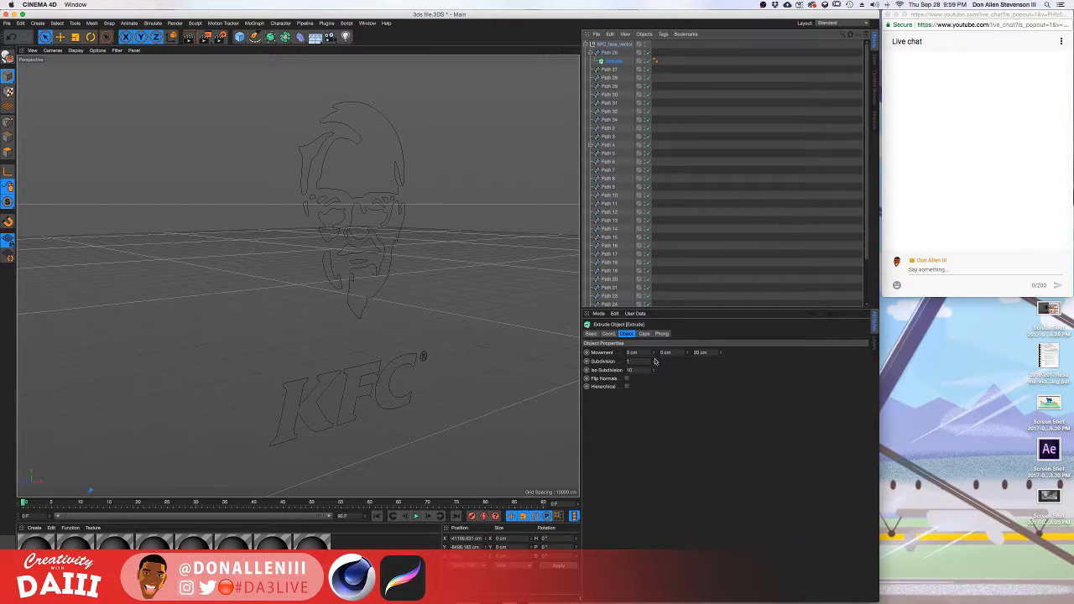
pyautogui.keyDown('alt'); pyautogui.moveTo(345, 229); pyautogui.dragTo(386, 207); pyautogui.keyUp('alt')
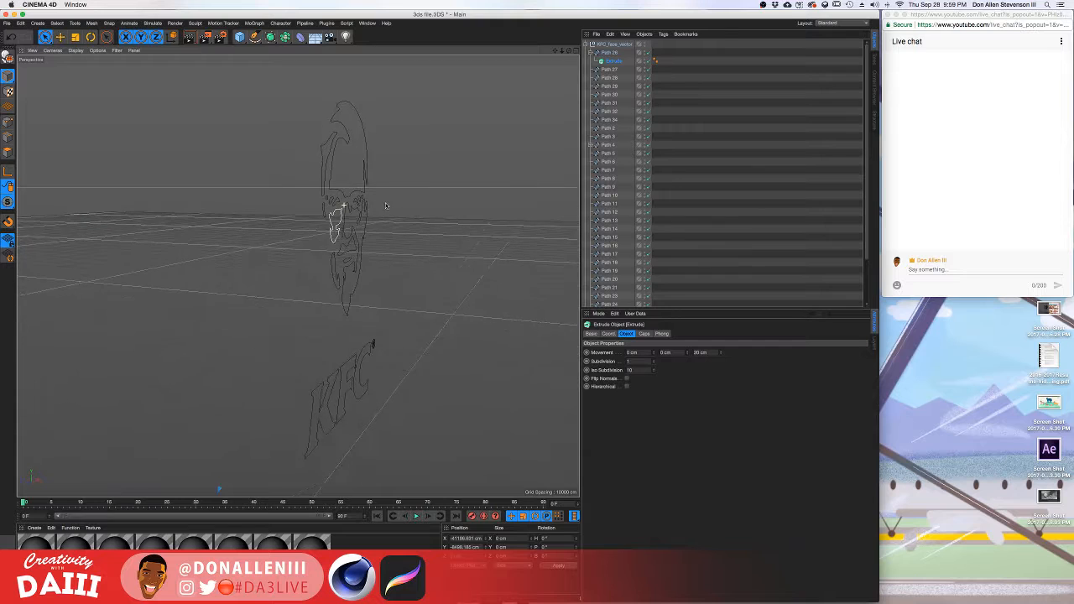
pyautogui.moveTo(610, 65); pyautogui.dragTo(610, 53)
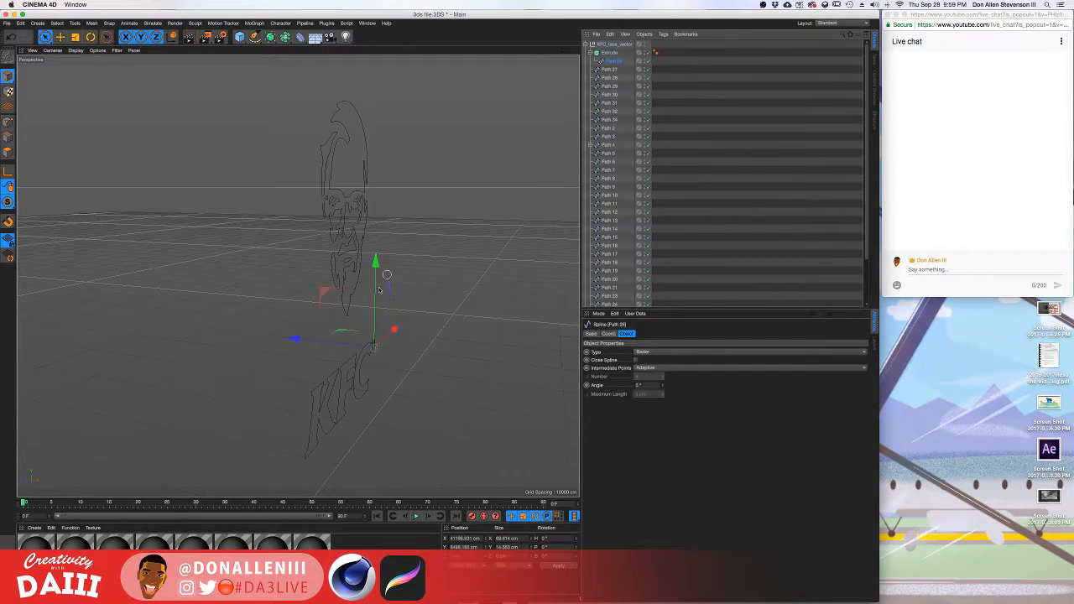
pyautogui.keyDown('alt'); pyautogui.moveTo(378, 289); pyautogui.dragTo(526, 455); pyautogui.keyUp('alt')
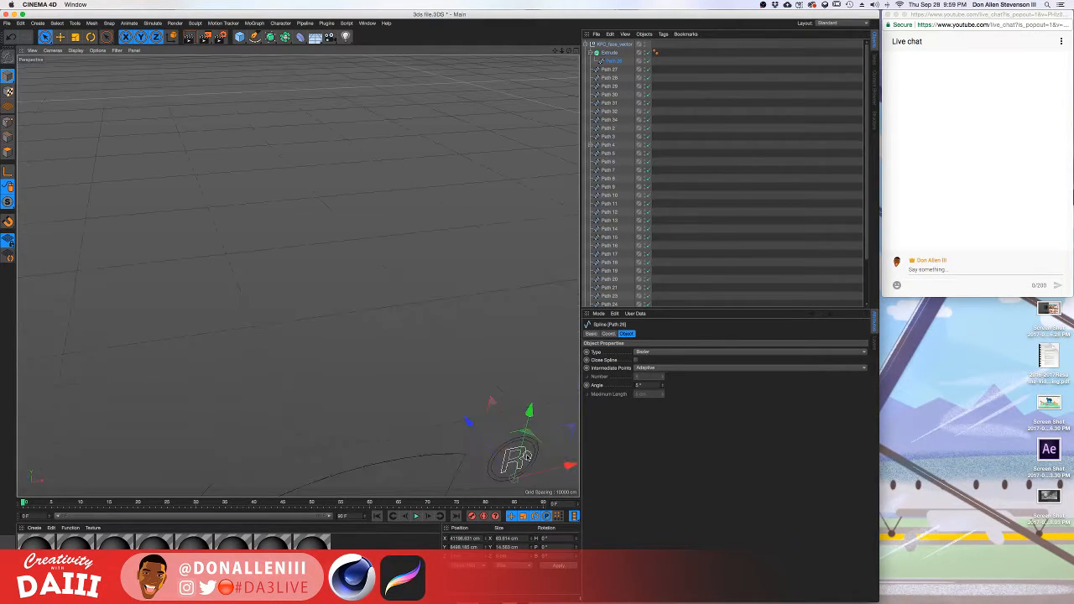
pyautogui.scroll(8, 526, 455)
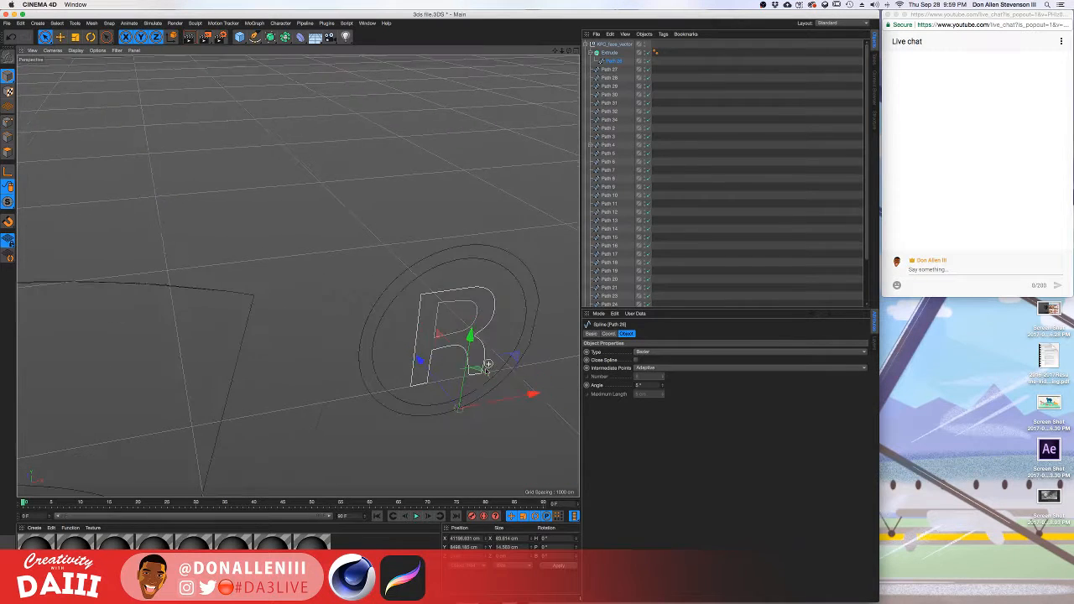
pyautogui.keyDown('alt'); pyautogui.moveTo(488, 366); pyautogui.dragTo(598, 109); pyautogui.keyUp('alt')
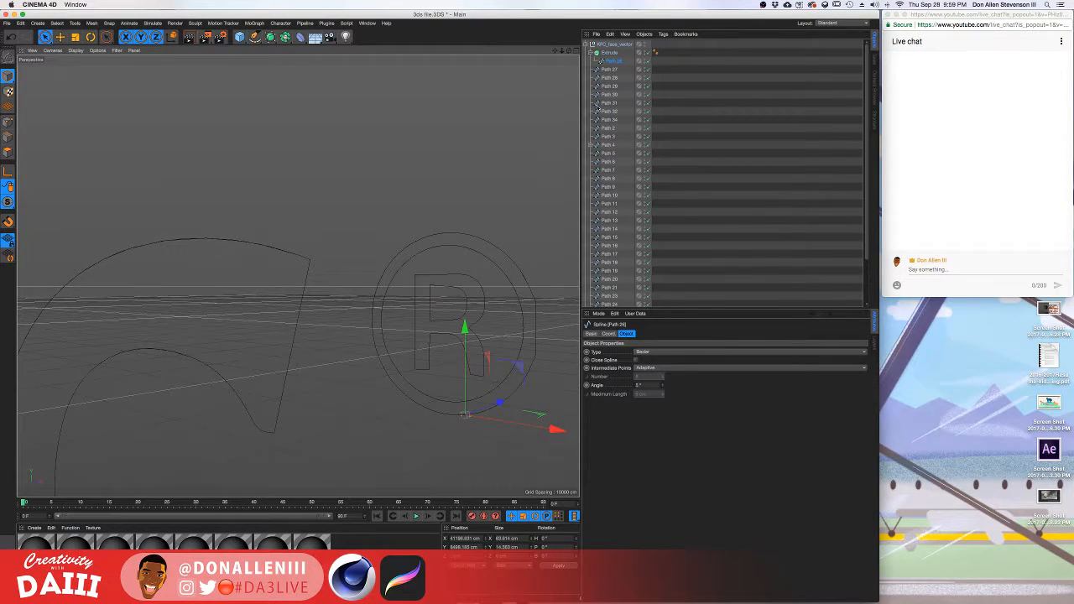
# Increase the Extrude generator's Z movement to about 105 cm and deselect it.
pyautogui.click(610, 52)
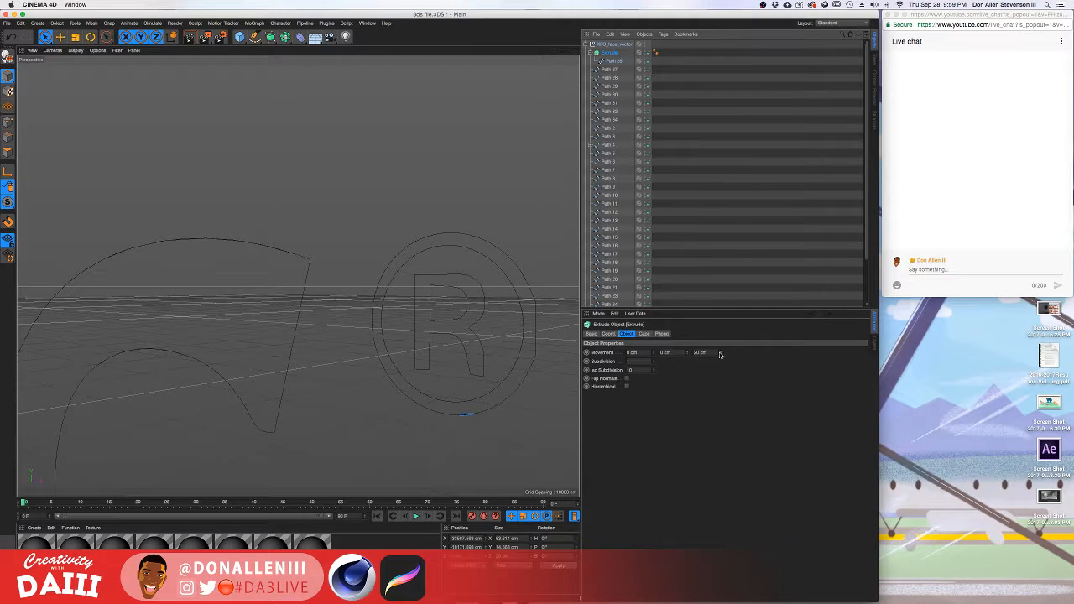
pyautogui.moveTo(719, 354); pyautogui.dragTo(727, 342)
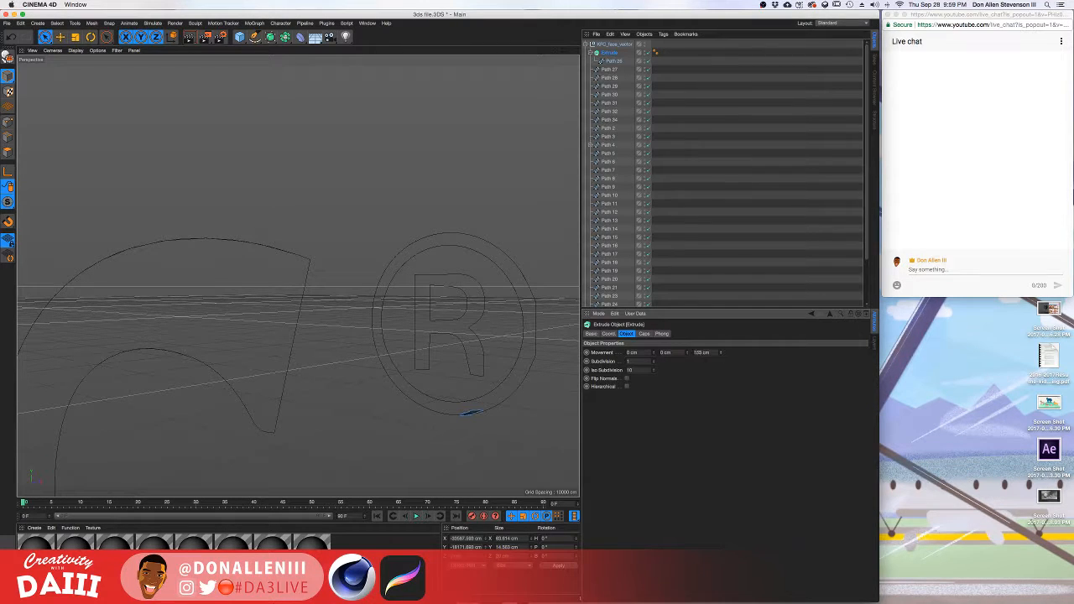
pyautogui.click(663, 71)
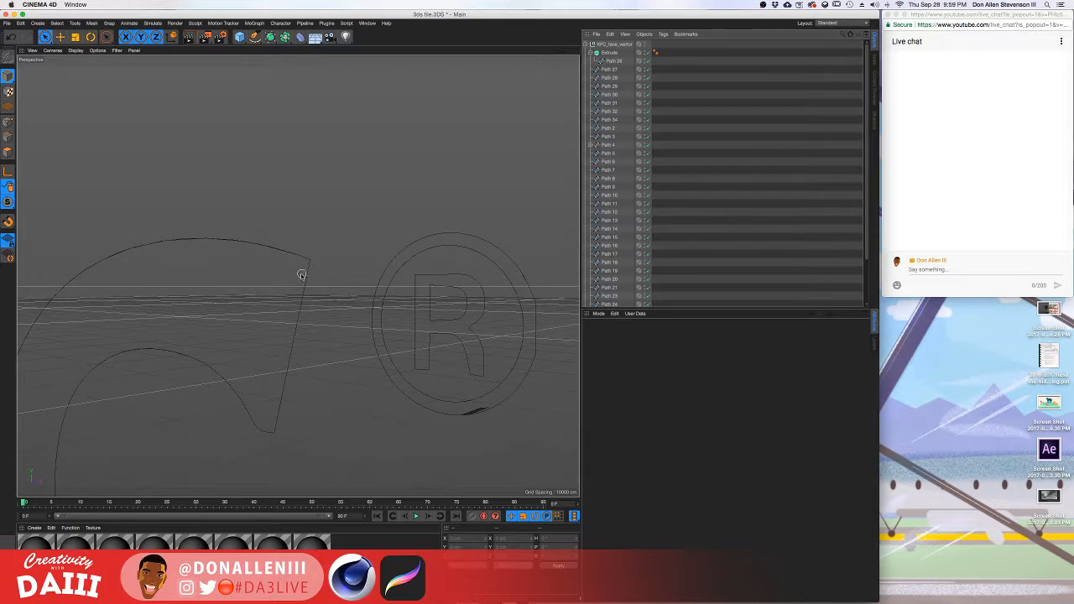
# Delete the ® symbol's splines beside the C, together with the Extrude generator that holds its R outline.
pyautogui.scroll(-6, 299, 280)
pyautogui.keyDown('alt'); pyautogui.moveTo(279, 287); pyautogui.dragTo(465, 313); pyautogui.keyUp('alt')
pyautogui.click(425, 329)
pyautogui.click(447, 344)
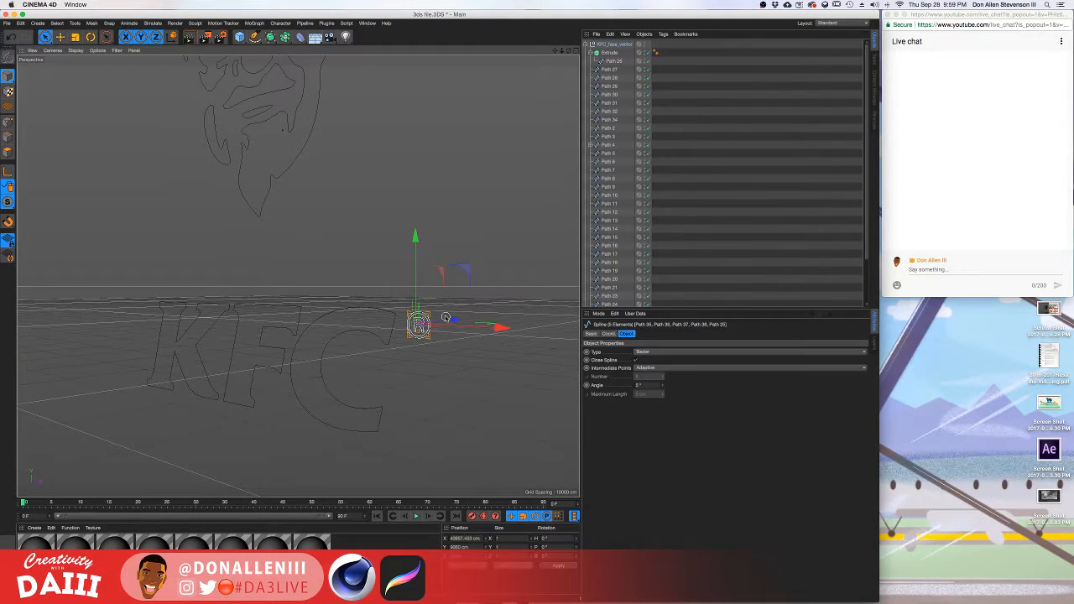
pyautogui.click(446, 316)
pyautogui.click(424, 329)
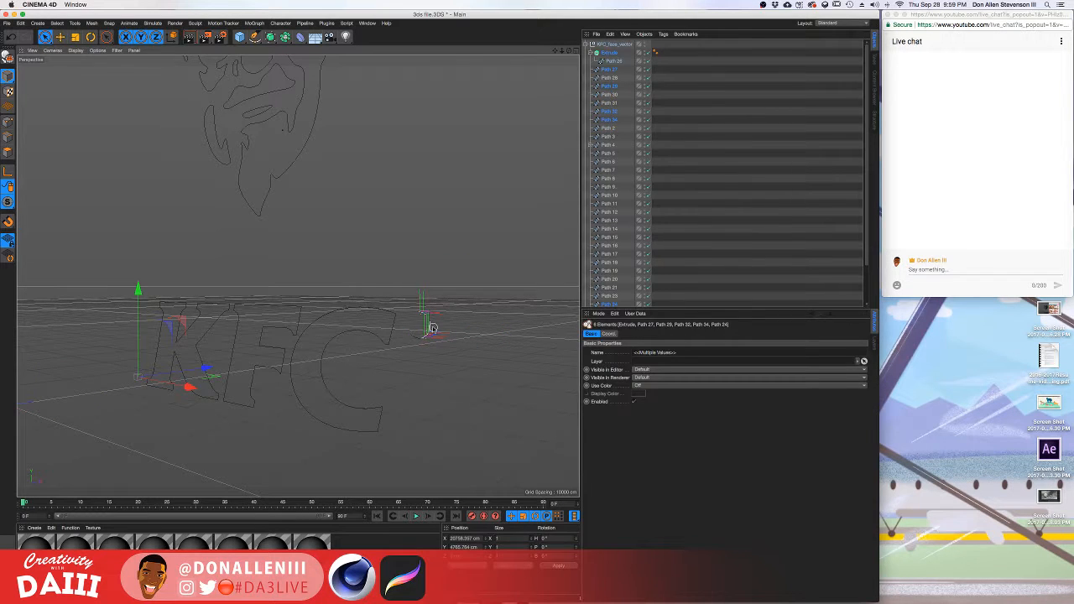
pyautogui.click(420, 336)
pyautogui.click(419, 332)
pyautogui.press('Delete')
# Delete the two leftover ® symbol splines beside the letter C.
pyautogui.click(430, 322)
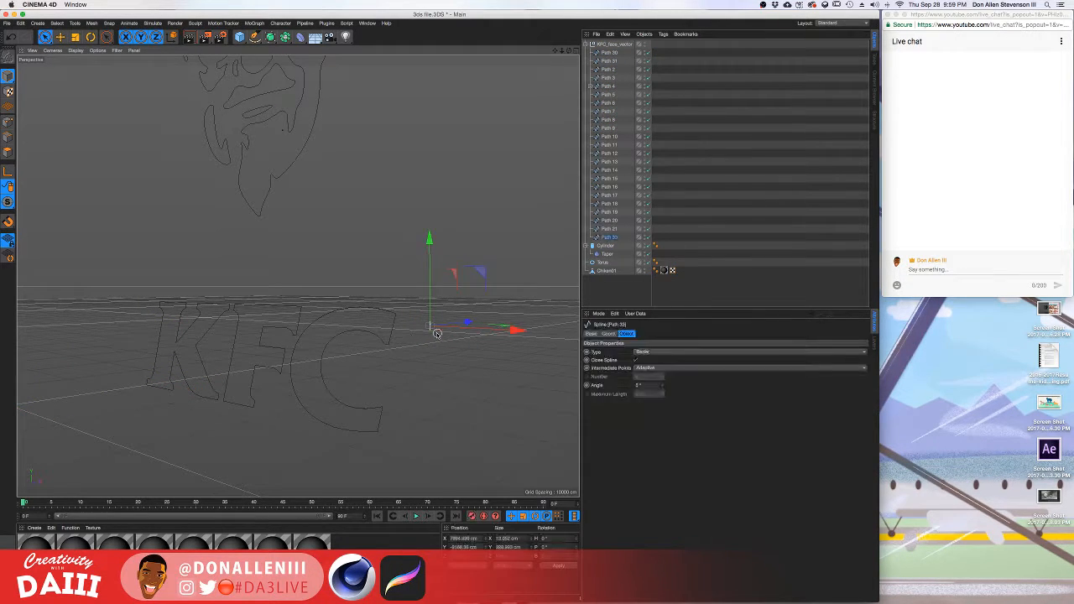
pyautogui.press('Delete')
pyautogui.scroll(3, 414, 326)
pyautogui.scroll(-2, 428, 335)
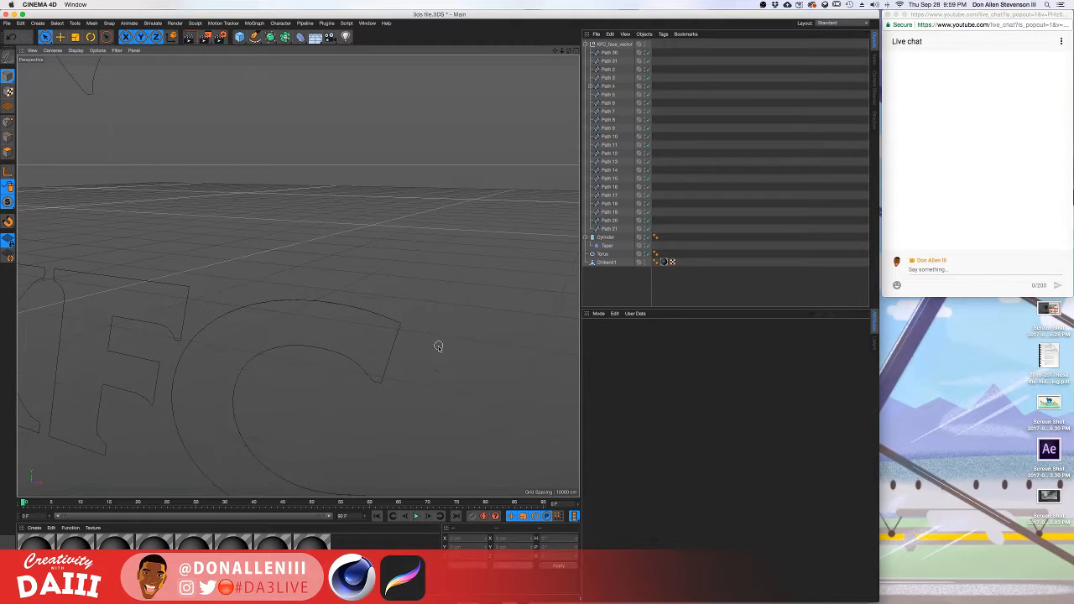
pyautogui.click(439, 344)
pyautogui.press('Delete')
pyautogui.scroll(2, 360, 344)
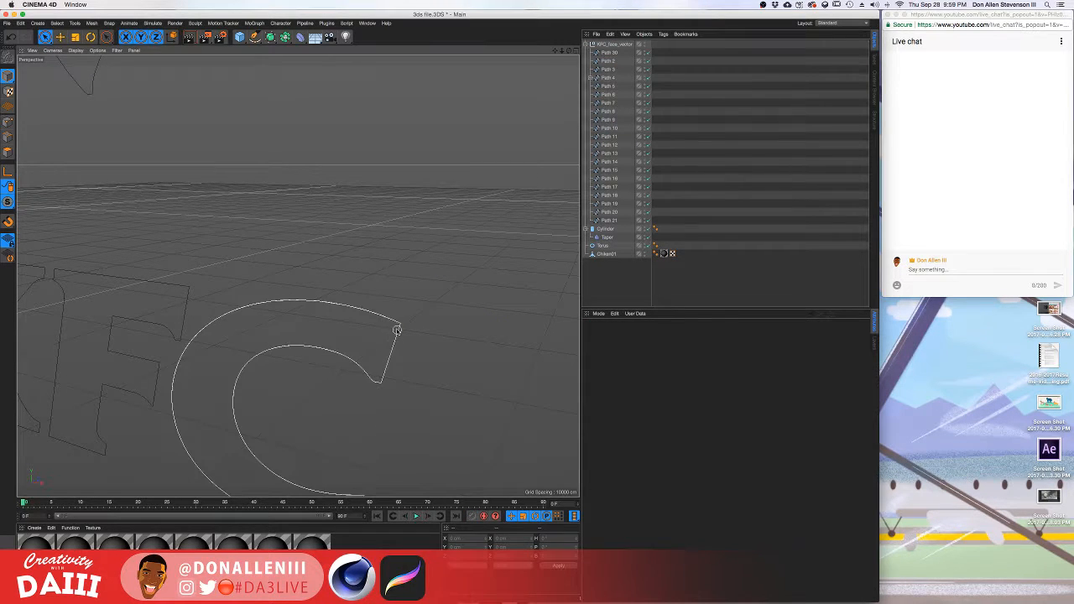
# Add an Extrude generator inside the KFC_face_vector group and nest Path 6, the letter C outline, under it.
pyautogui.click(384, 336)
pyautogui.keyDown('alt'); pyautogui.moveTo(384, 336); pyautogui.dragTo(377, 262); pyautogui.keyUp('alt')
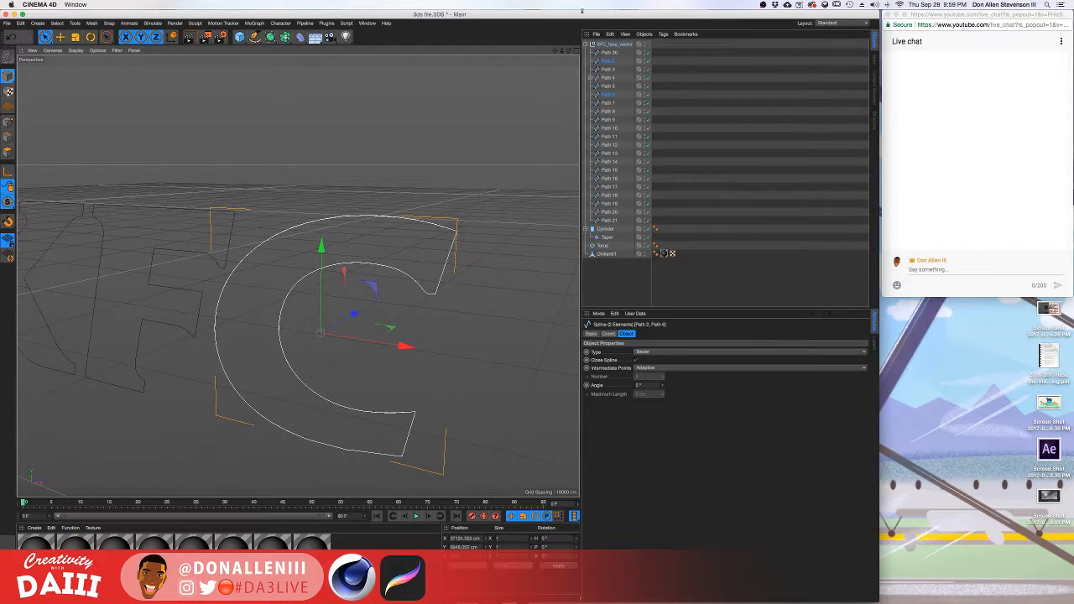
pyautogui.click(605, 95)
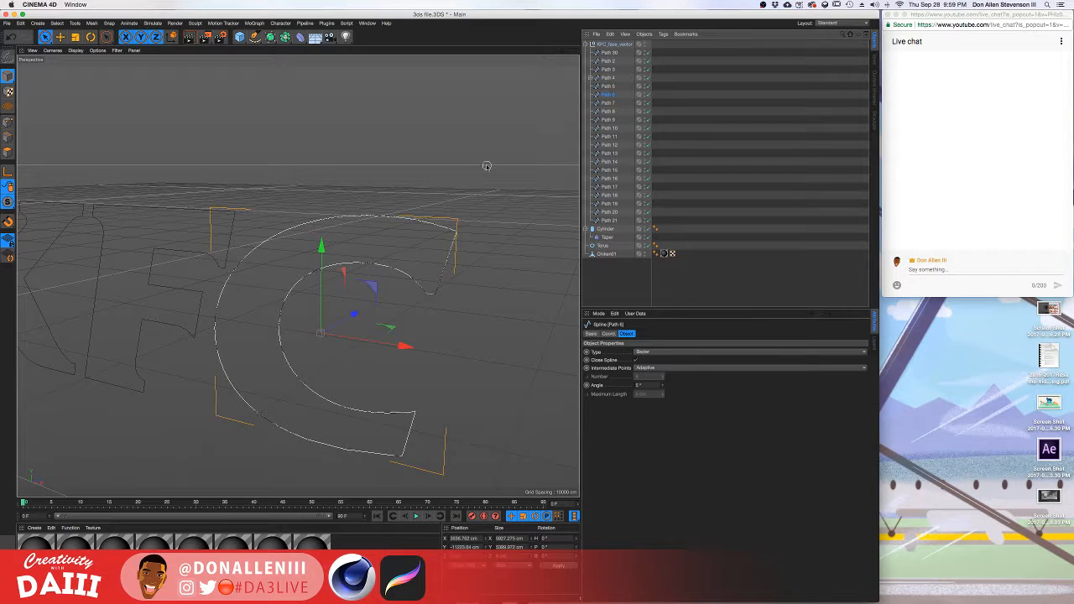
pyautogui.click(270, 38)
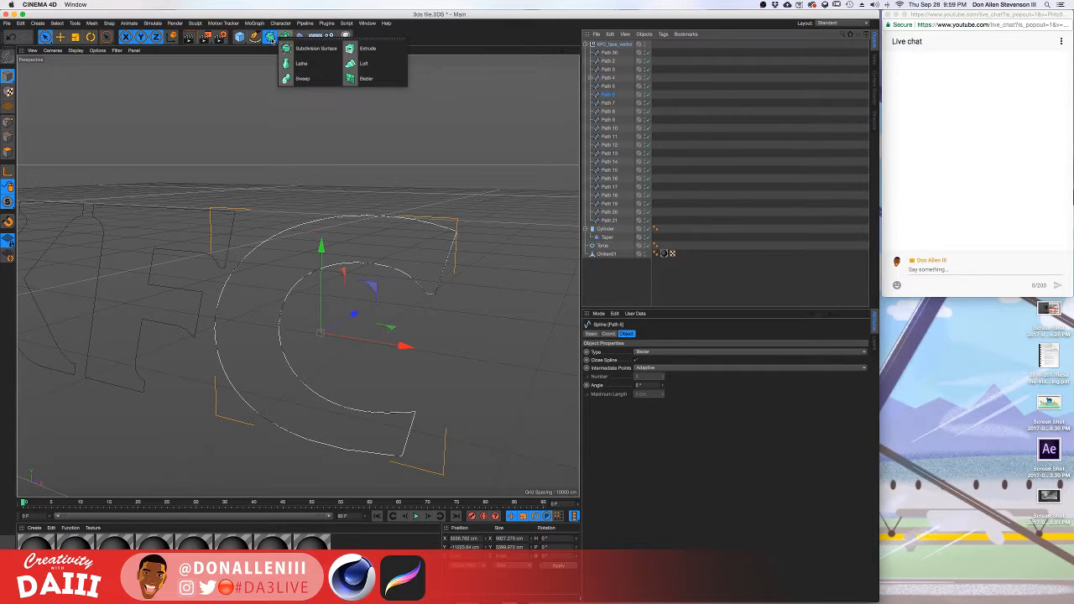
pyautogui.click(367, 49)
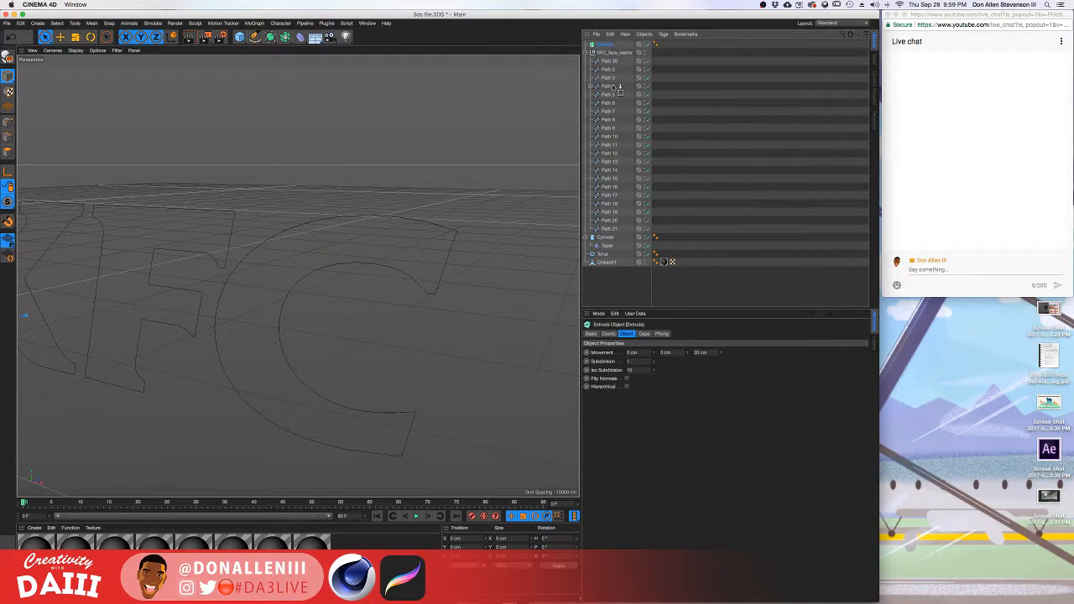
pyautogui.moveTo(612, 84)
pyautogui.mouseDown()
pyautogui.moveTo(612, 145)
pyautogui.moveTo(611, 95)
pyautogui.mouseUp()
# Increase the Z movement of the letter C's Extrude generator to over 1000 cm.
pyautogui.keyDown('alt'); pyautogui.moveTo(355, 267); pyautogui.dragTo(281, 272); pyautogui.keyUp('alt')
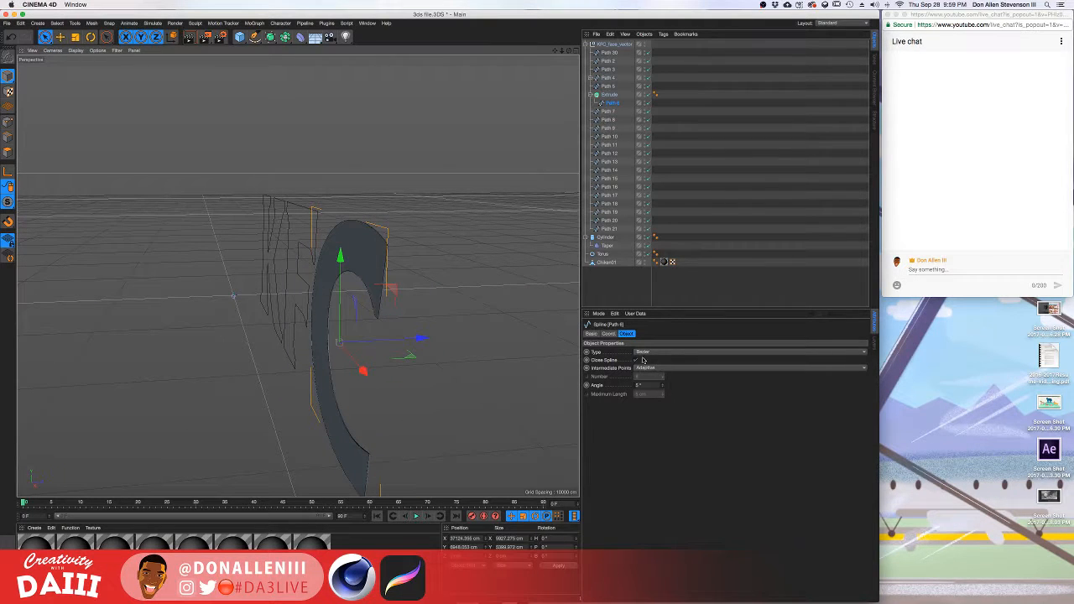
pyautogui.click(611, 335)
pyautogui.click(624, 334)
pyautogui.click(607, 96)
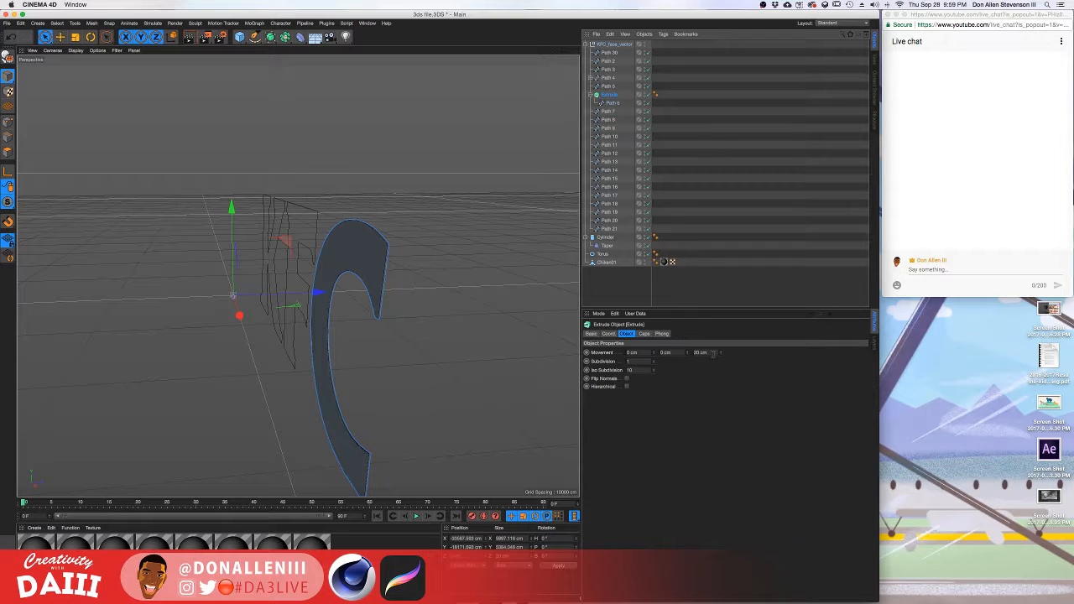
pyautogui.moveTo(721, 353); pyautogui.dragTo(721, 256)
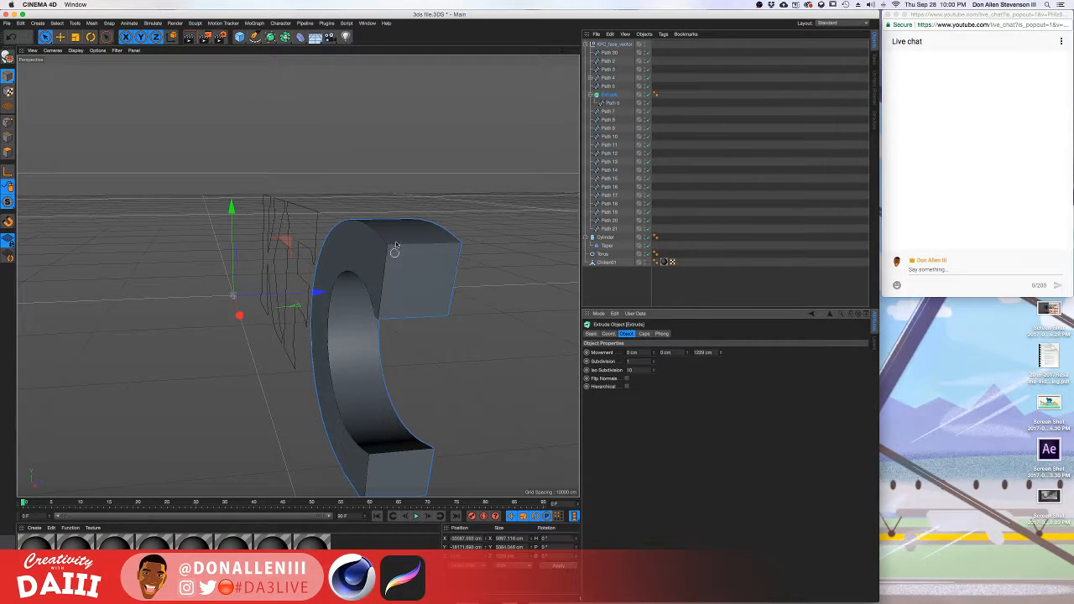
pyautogui.keyDown('alt'); pyautogui.moveTo(392, 295); pyautogui.dragTo(402, 302); pyautogui.keyUp('alt')
pyautogui.keyDown('alt'); pyautogui.moveTo(402, 302); pyautogui.dragTo(404, 243, button='middle'); pyautogui.keyUp('alt')
pyautogui.keyDown('alt'); pyautogui.moveTo(399, 243); pyautogui.dragTo(409, 304); pyautogui.keyUp('alt')
pyautogui.scroll(-1, 410, 303)
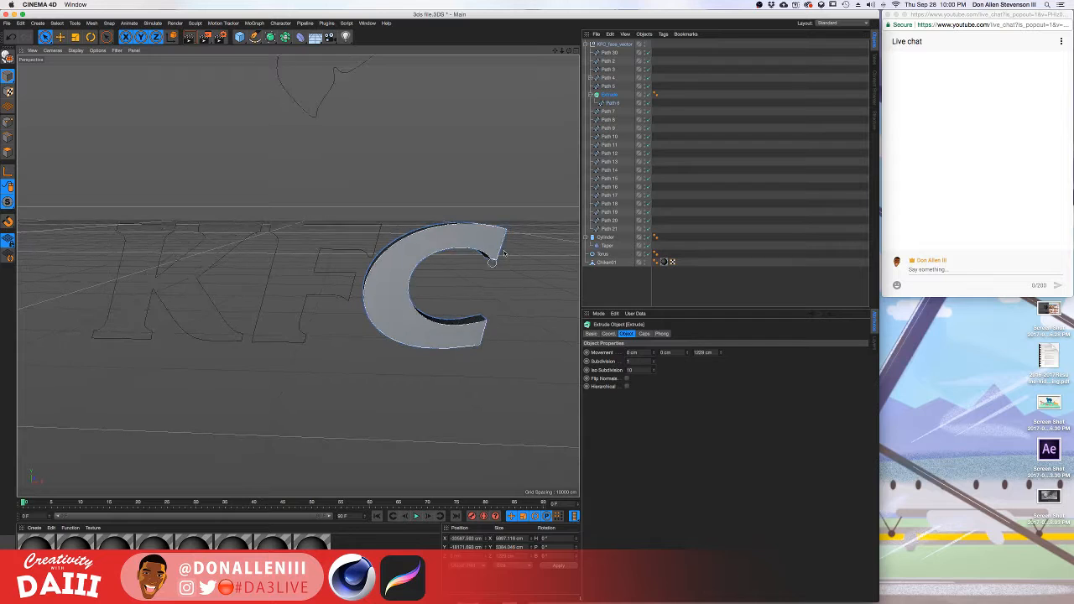
# Duplicate the C's Extrude generator, delete the copied path inside it, and nest Path 5, the letter F outline, in its place.
pyautogui.click(773, 90)
pyautogui.click(609, 95)
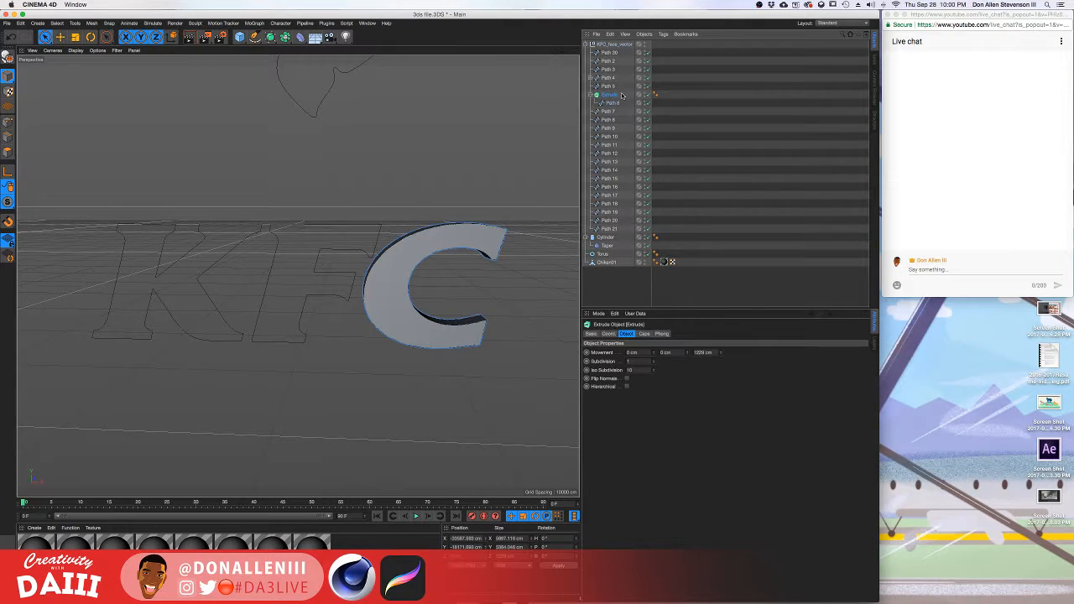
pyautogui.click(301, 279)
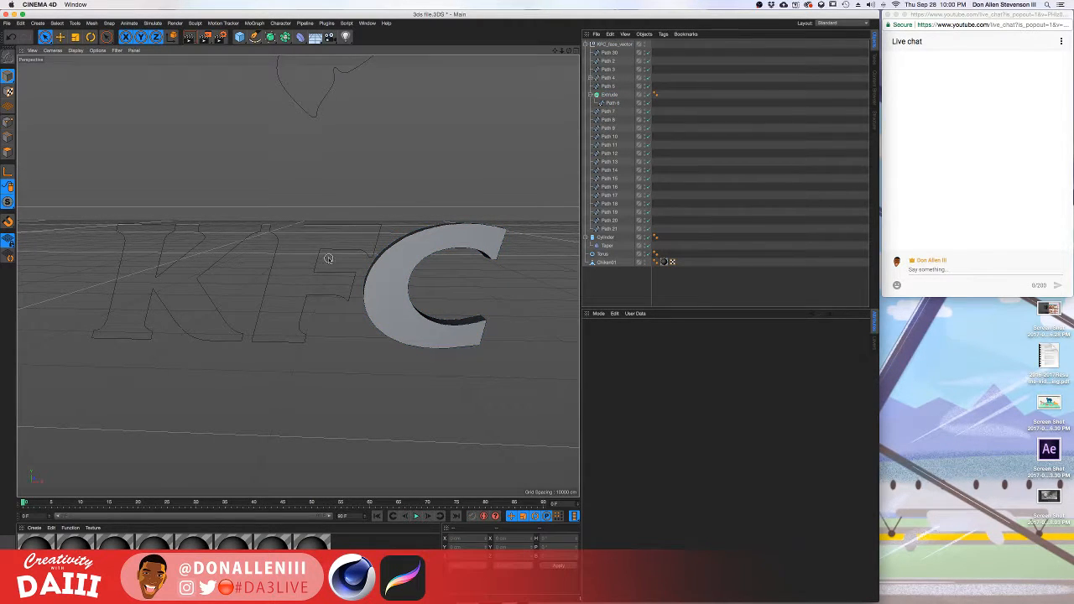
pyautogui.click(314, 260)
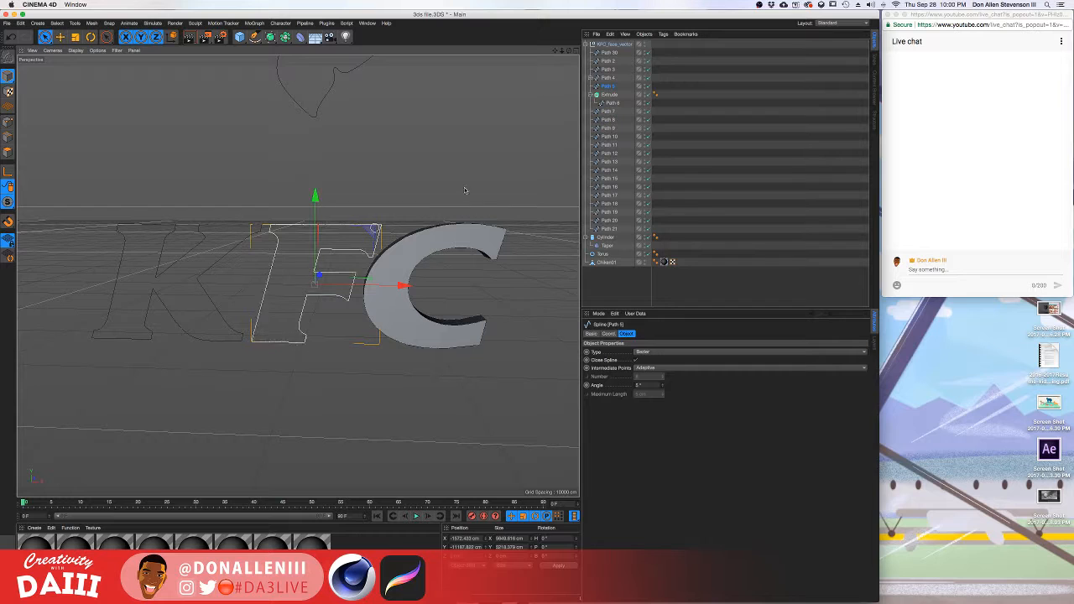
pyautogui.click(613, 94)
pyautogui.keyDown('ctrl'); pyautogui.moveTo(614, 95); pyautogui.dragTo(612, 82); pyautogui.keyUp('ctrl')
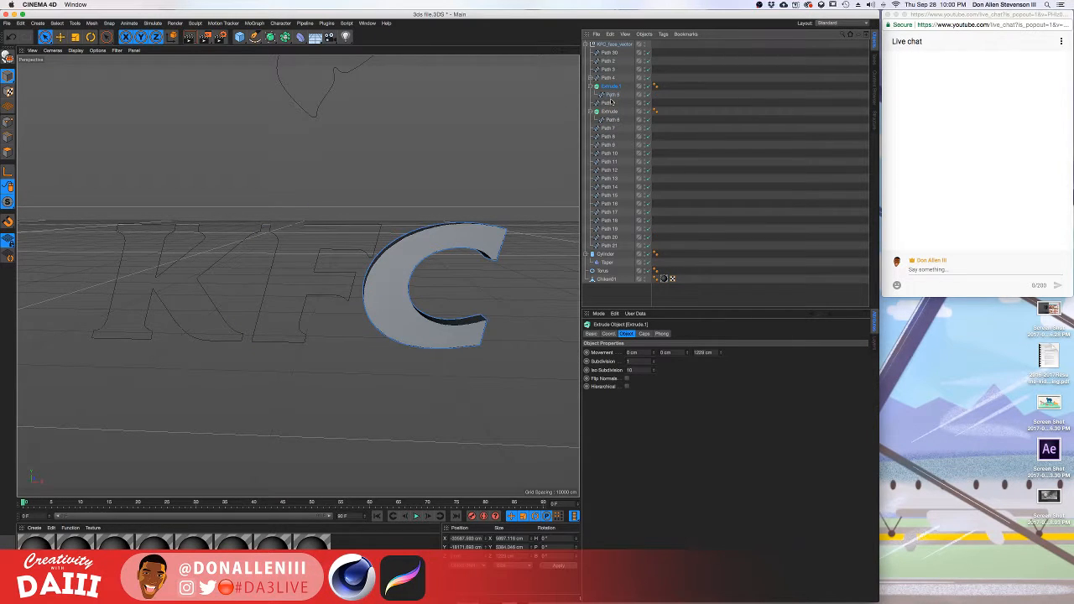
pyautogui.click(612, 94)
pyautogui.press('Delete')
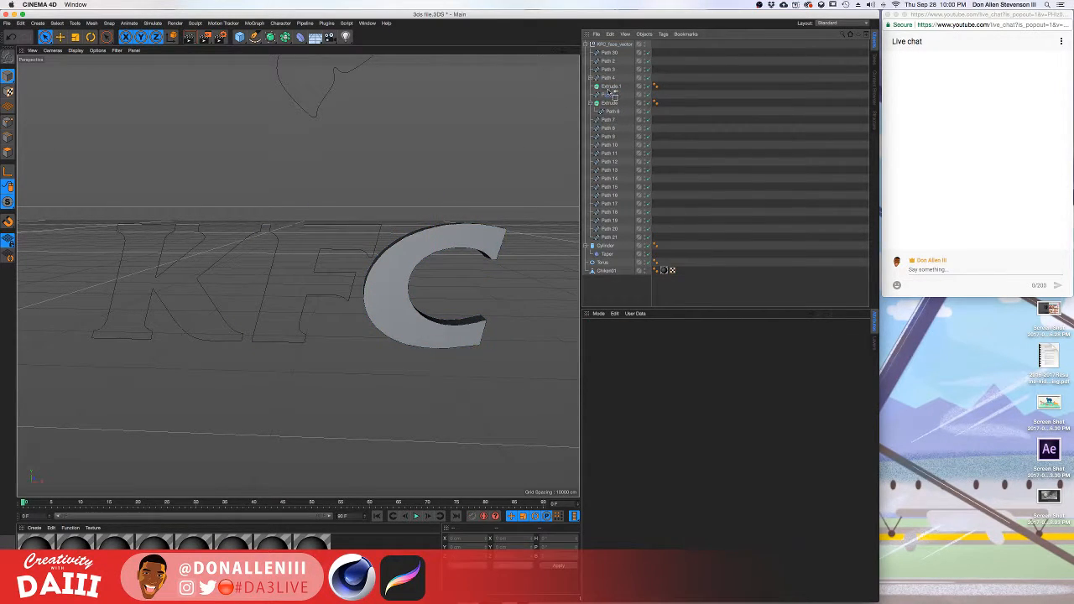
pyautogui.moveTo(610, 89); pyautogui.dragTo(611, 87)
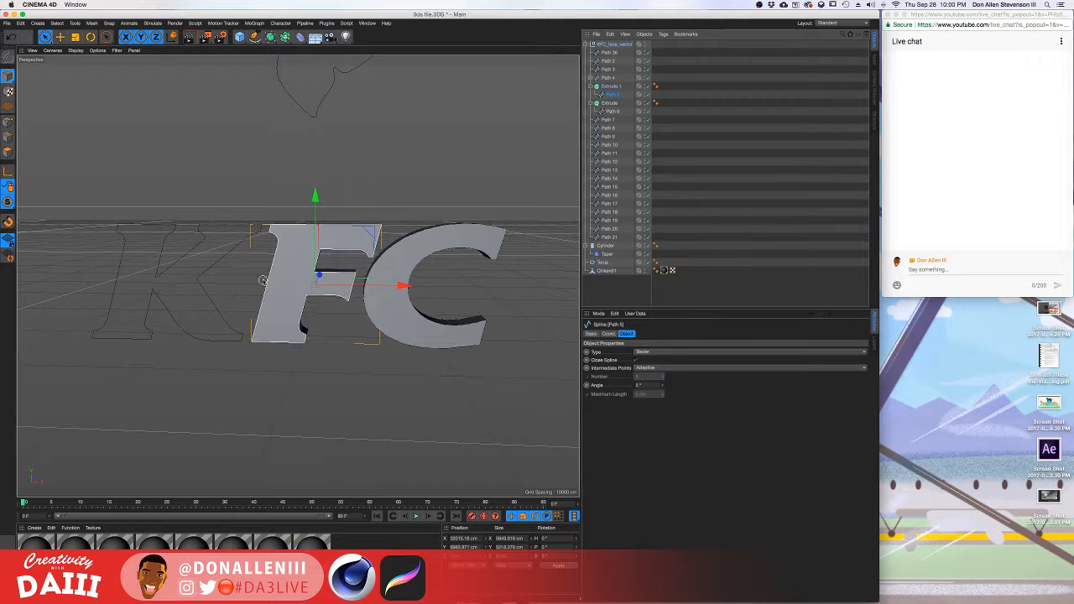
# Duplicate the F's Extrude generator, delete its copied path, and nest Path 4, the letter K outline, under the duplicate.
pyautogui.keyDown('alt'); pyautogui.moveTo(295, 300); pyautogui.dragTo(355, 303); pyautogui.keyUp('alt')
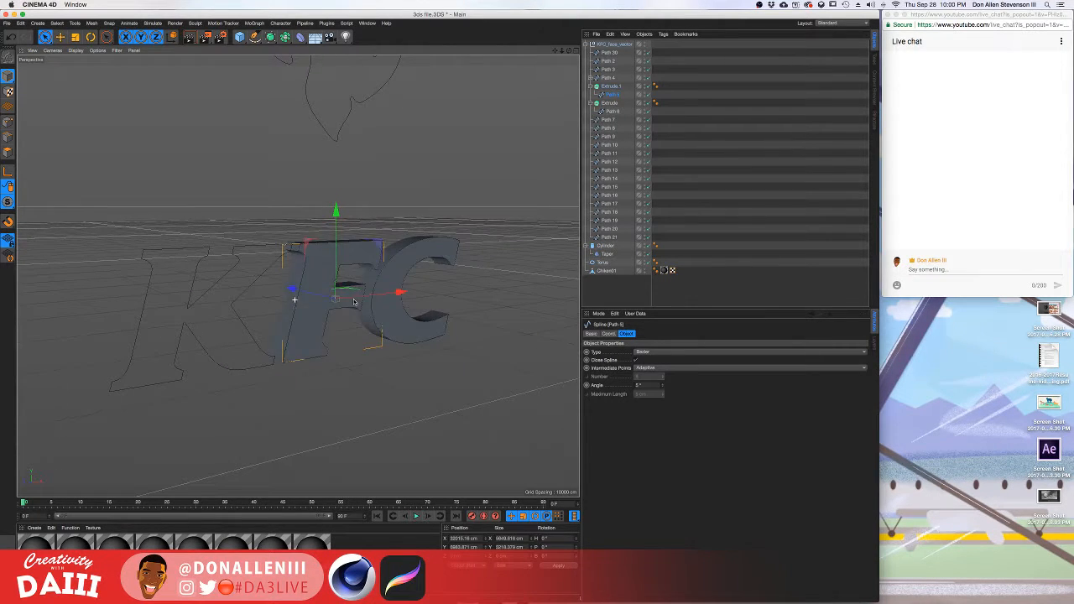
pyautogui.click(608, 78)
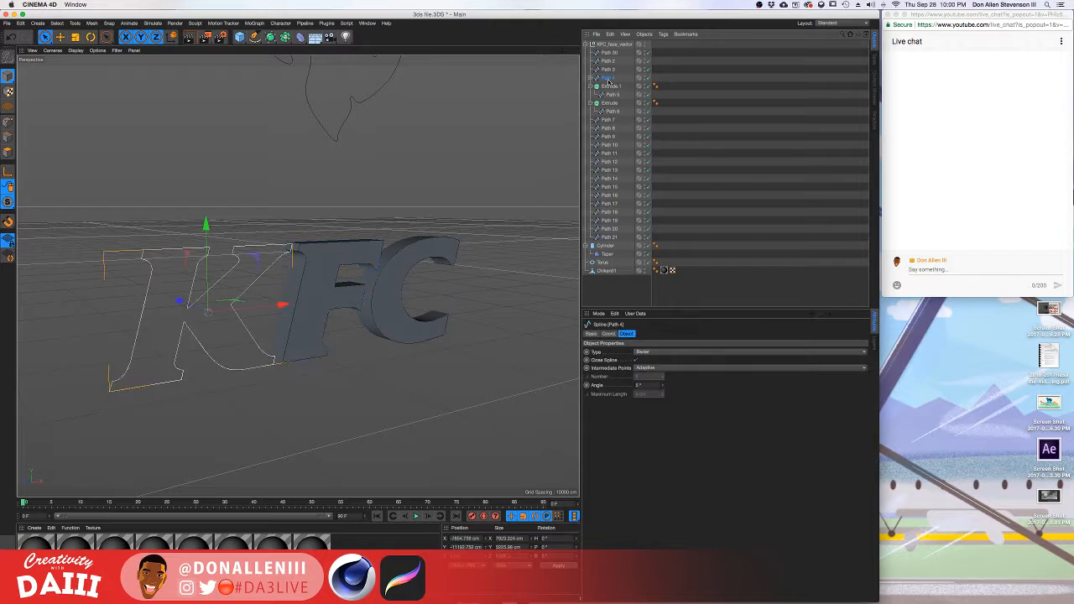
pyautogui.click(615, 86)
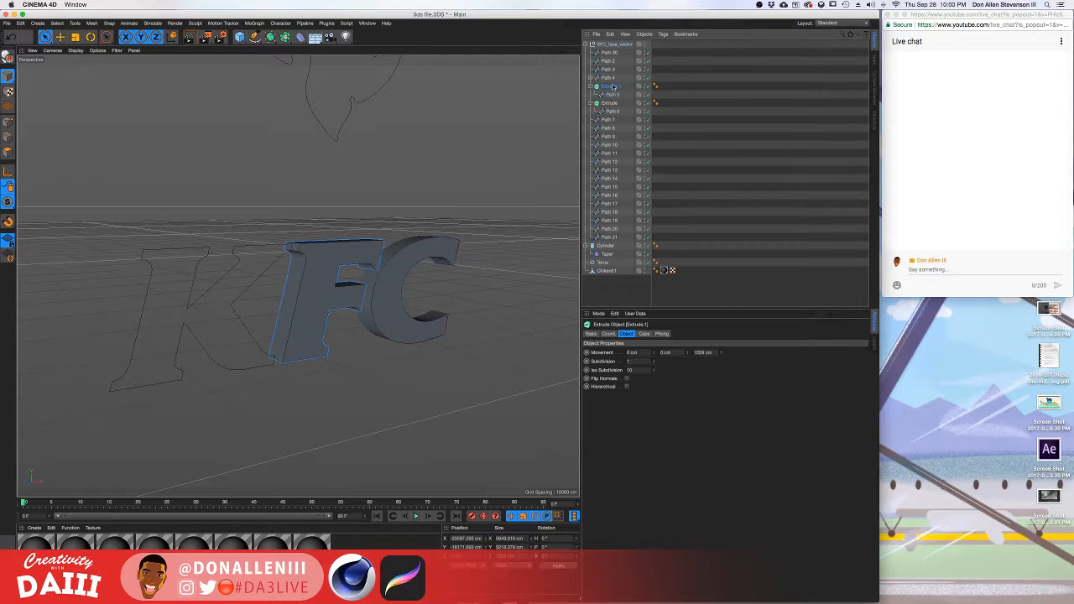
pyautogui.keyDown('ctrl'); pyautogui.moveTo(613, 87); pyautogui.dragTo(613, 77); pyautogui.keyUp('ctrl')
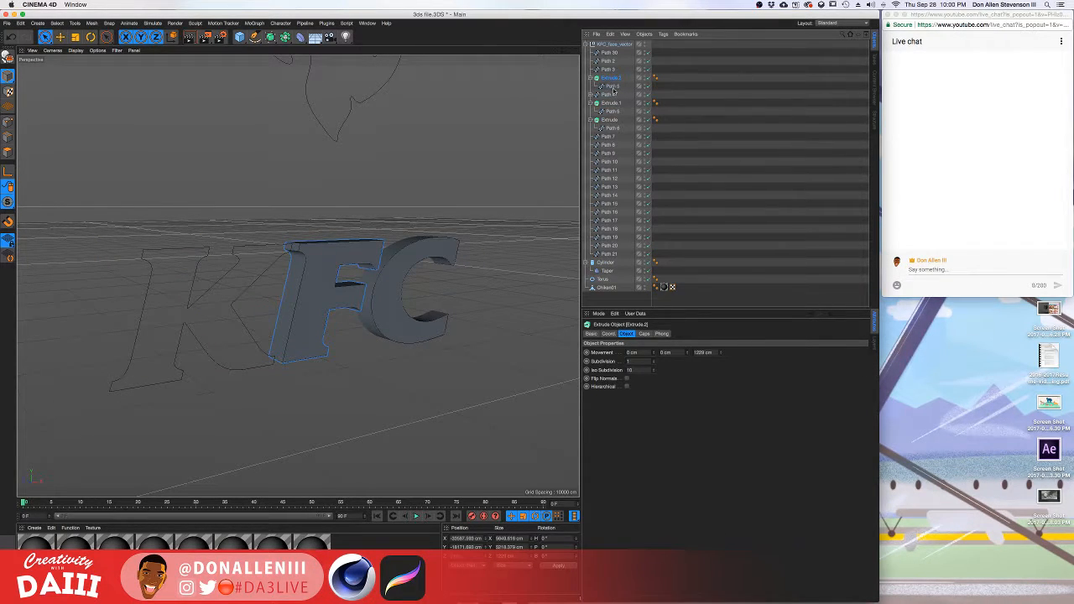
pyautogui.click(612, 86)
pyautogui.press('Delete')
pyautogui.moveTo(607, 87); pyautogui.dragTo(615, 78)
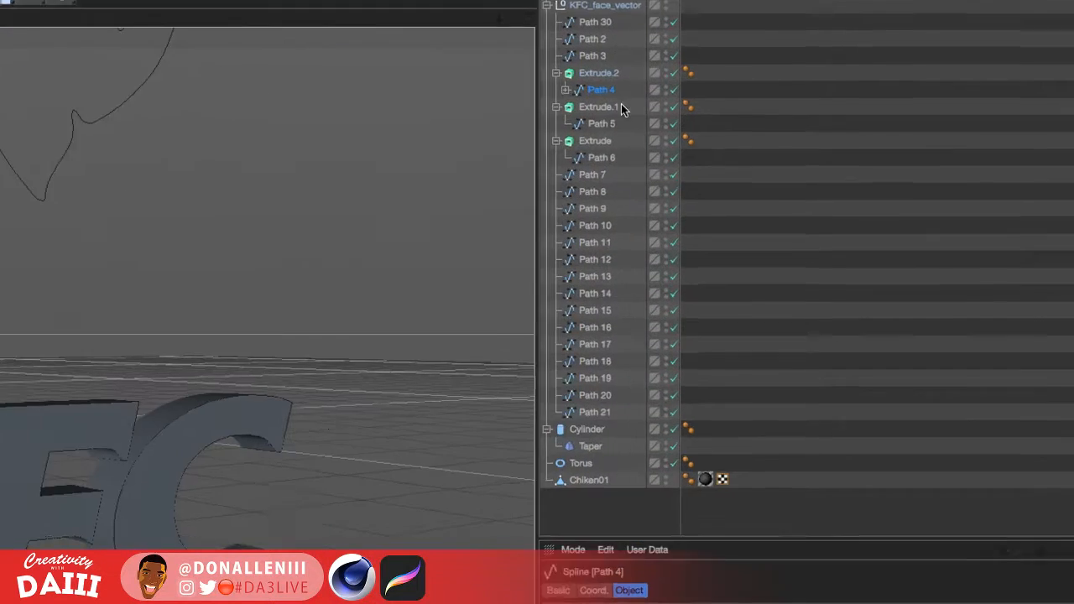
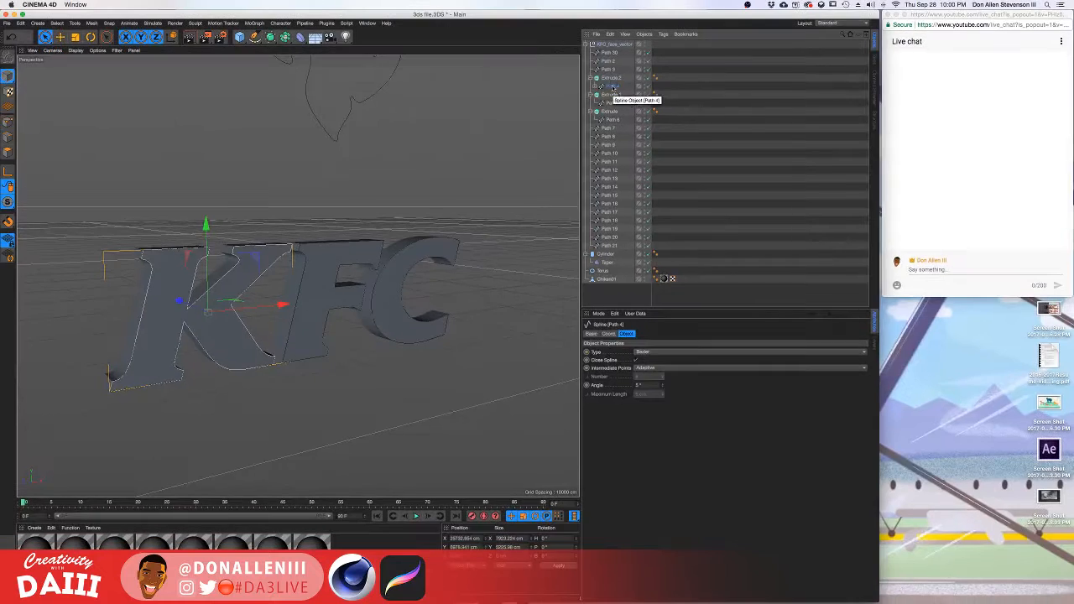
# Duplicate the K's Extrude generator, delete its copied path, and nest Path 7, the hair and forehead outline, under the duplicate.
pyautogui.keyDown('alt'); pyautogui.moveTo(397, 199); pyautogui.dragTo(412, 268); pyautogui.keyUp('alt')
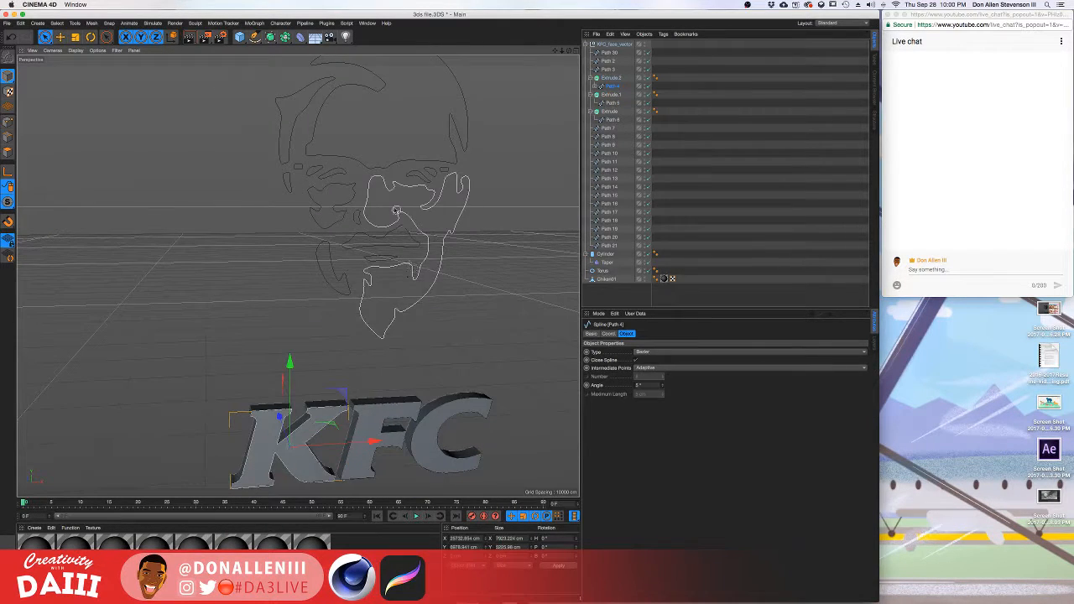
pyautogui.keyDown('alt'); pyautogui.moveTo(449, 196); pyautogui.dragTo(379, 209); pyautogui.keyUp('alt')
pyautogui.keyDown('alt'); pyautogui.moveTo(345, 160); pyautogui.dragTo(308, 103); pyautogui.keyUp('alt')
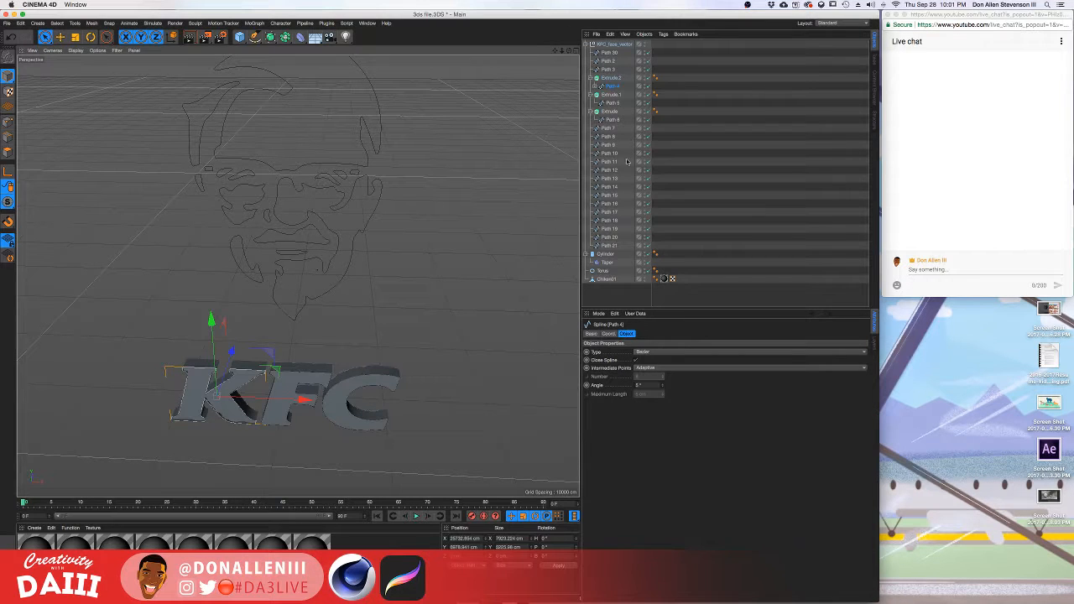
pyautogui.click(610, 78)
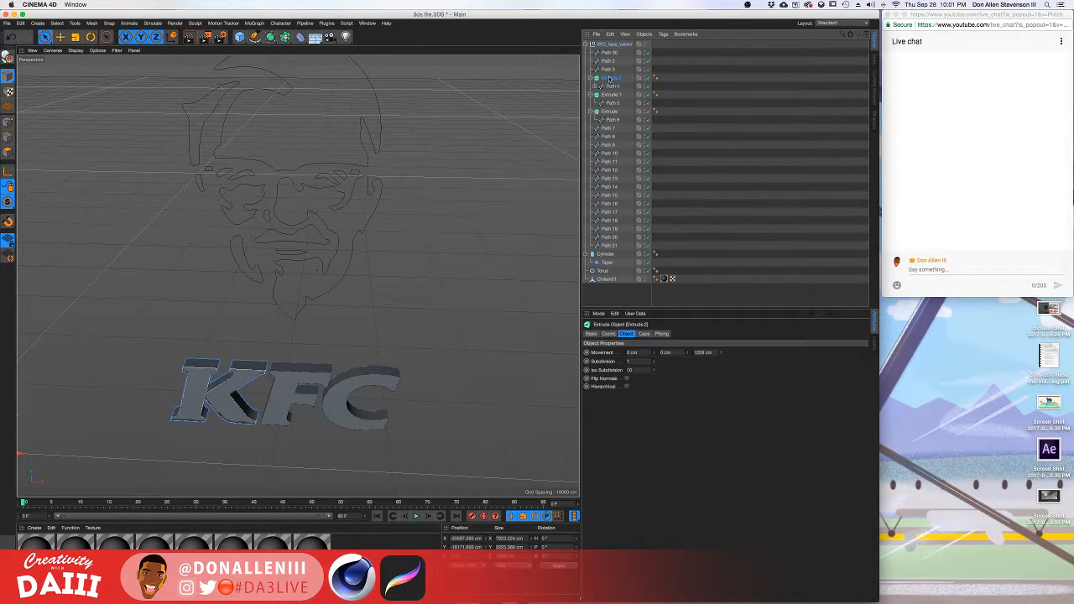
pyautogui.click(608, 69)
pyautogui.click(610, 127)
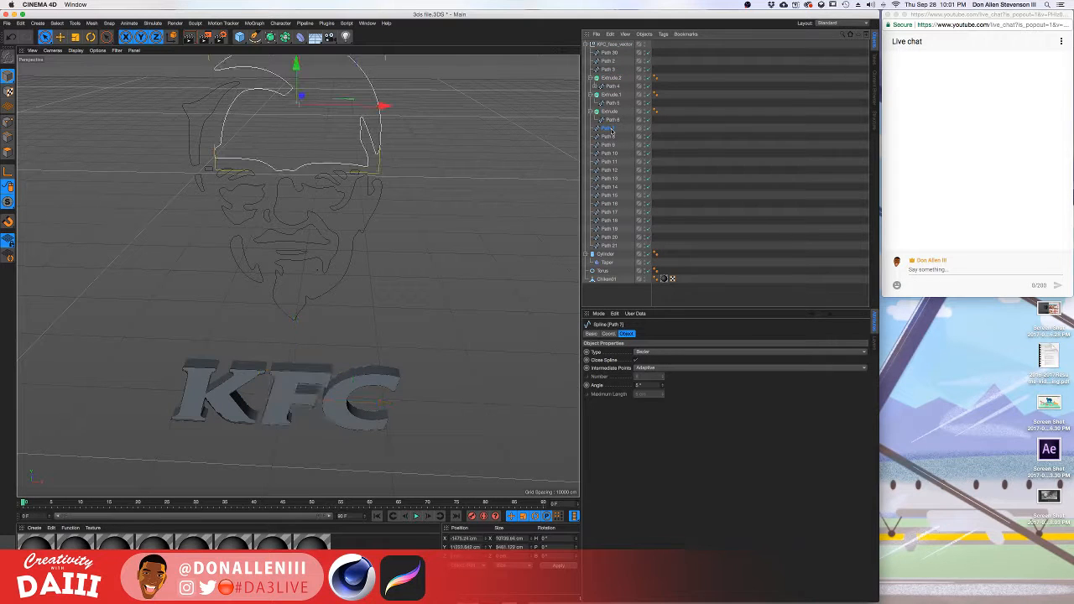
pyautogui.keyDown('alt'); pyautogui.moveTo(321, 152); pyautogui.dragTo(399, 219); pyautogui.keyUp('alt')
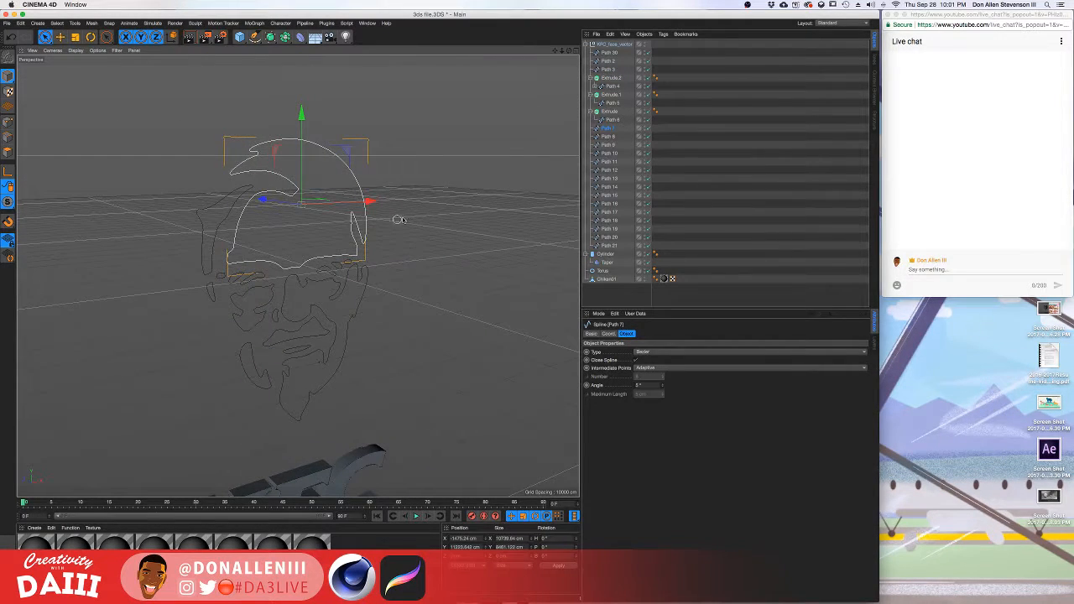
pyautogui.click(612, 77)
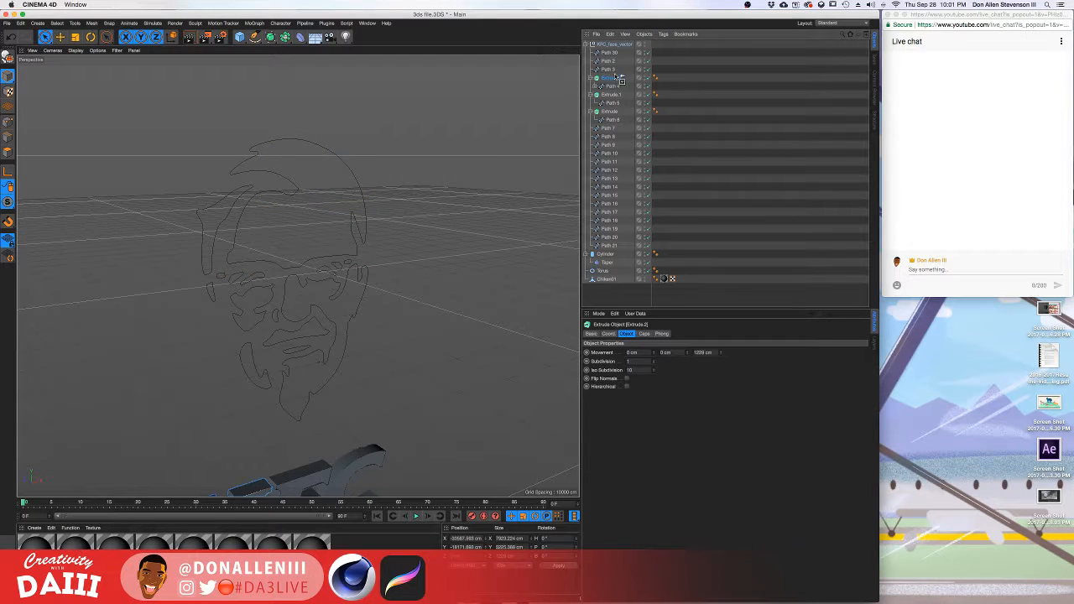
pyautogui.keyDown('ctrl'); pyautogui.moveTo(619, 78); pyautogui.dragTo(621, 128); pyautogui.keyUp('ctrl')
pyautogui.click(613, 139)
pyautogui.press('Delete')
pyautogui.keyDown('alt'); pyautogui.moveTo(295, 226); pyautogui.dragTo(396, 228); pyautogui.keyUp('alt')
# Duplicate the hair's Extrude generator, nest Path 8, the face and beard outline, under the duplicate, and delete its copied Path 7.
pyautogui.click(613, 129)
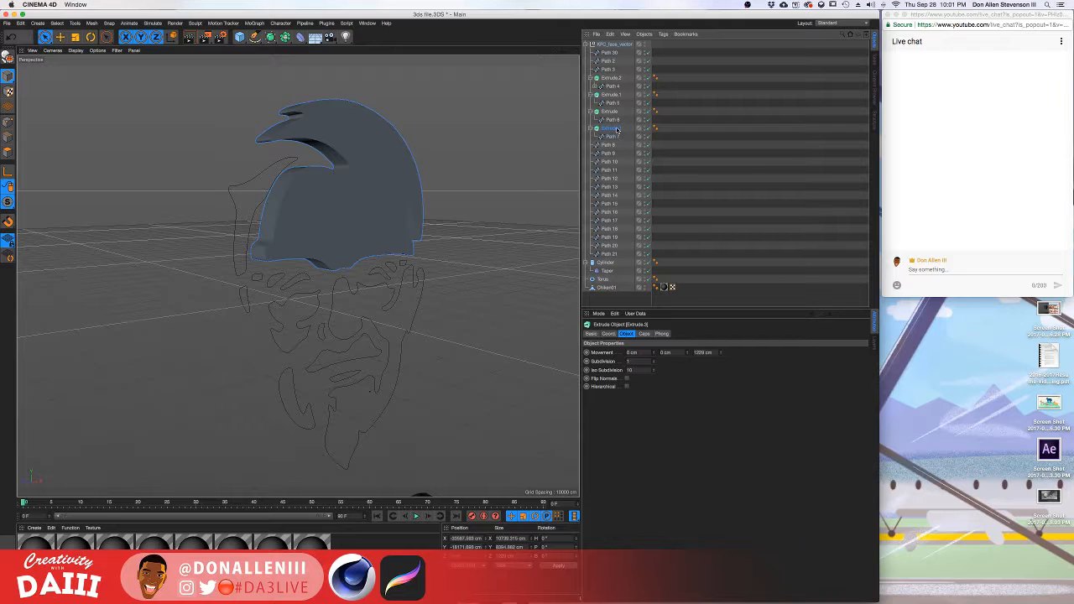
pyautogui.keyDown('ctrl'); pyautogui.moveTo(598, 146); pyautogui.dragTo(605, 149); pyautogui.keyUp('ctrl')
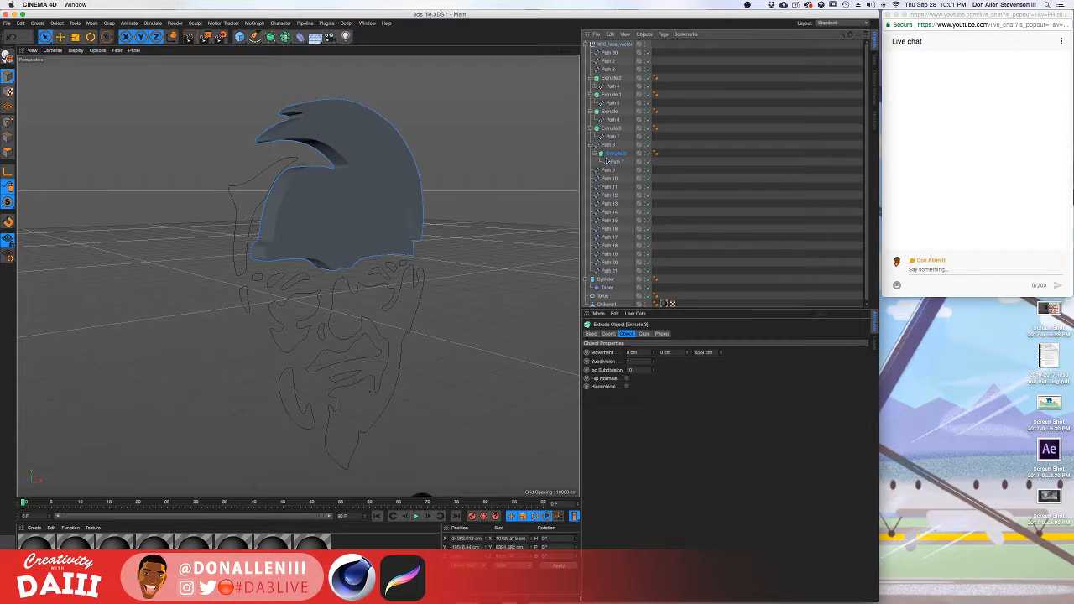
pyautogui.press('super+z')
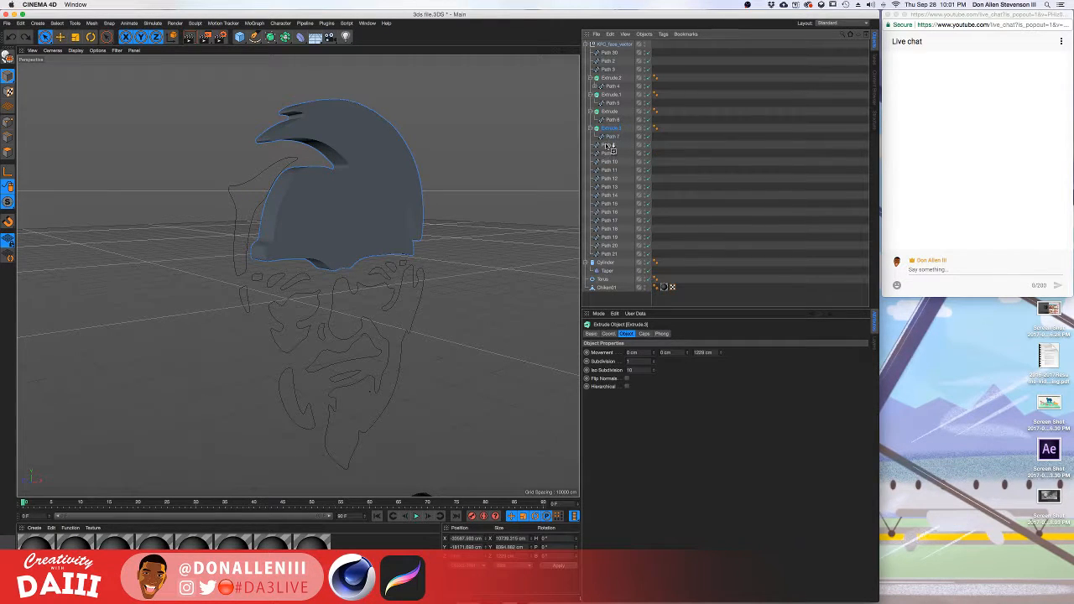
pyautogui.keyDown('ctrl'); pyautogui.moveTo(599, 145); pyautogui.dragTo(606, 153); pyautogui.keyUp('ctrl')
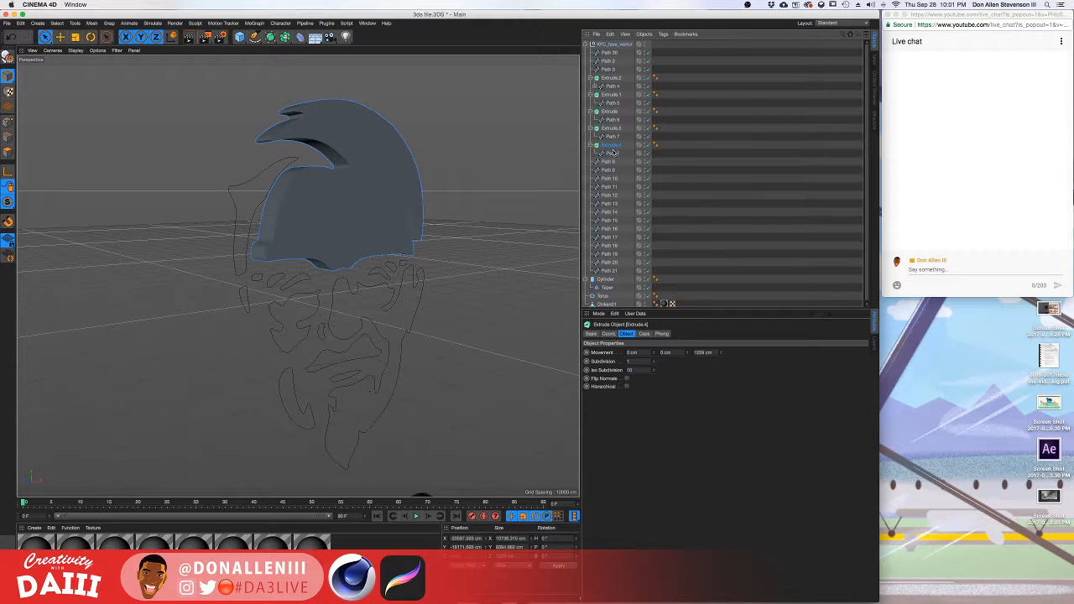
pyautogui.click(615, 155)
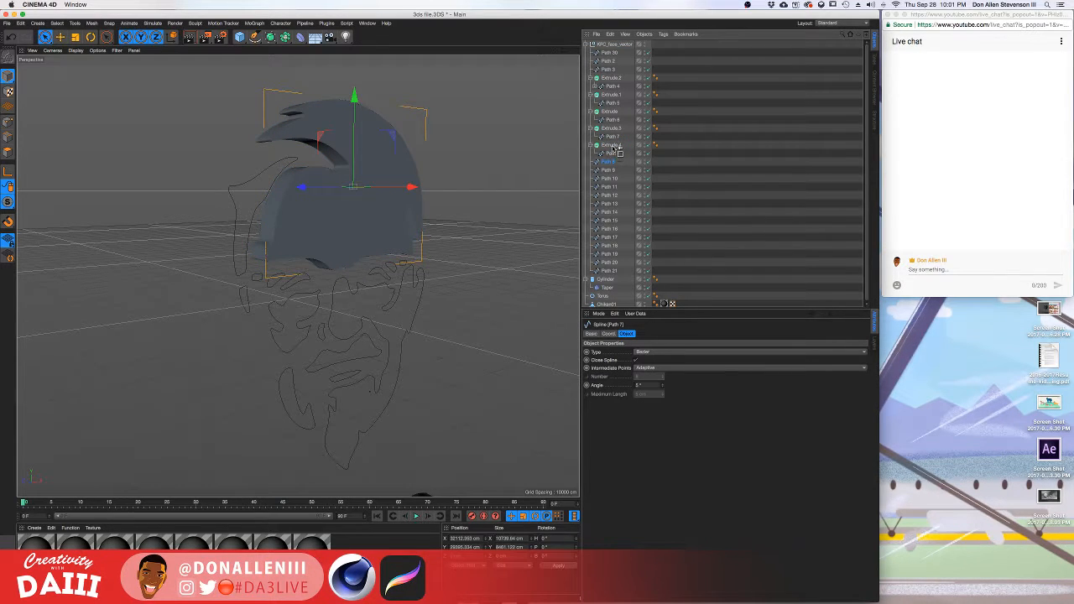
pyautogui.moveTo(615, 150); pyautogui.dragTo(615, 151)
pyautogui.click(614, 162)
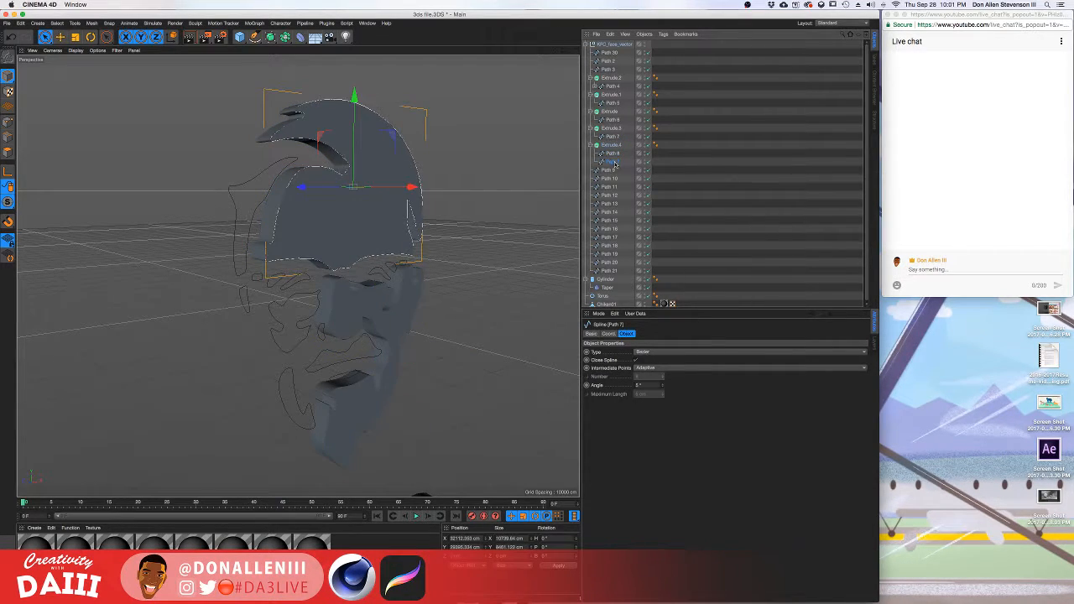
pyautogui.press('Delete')
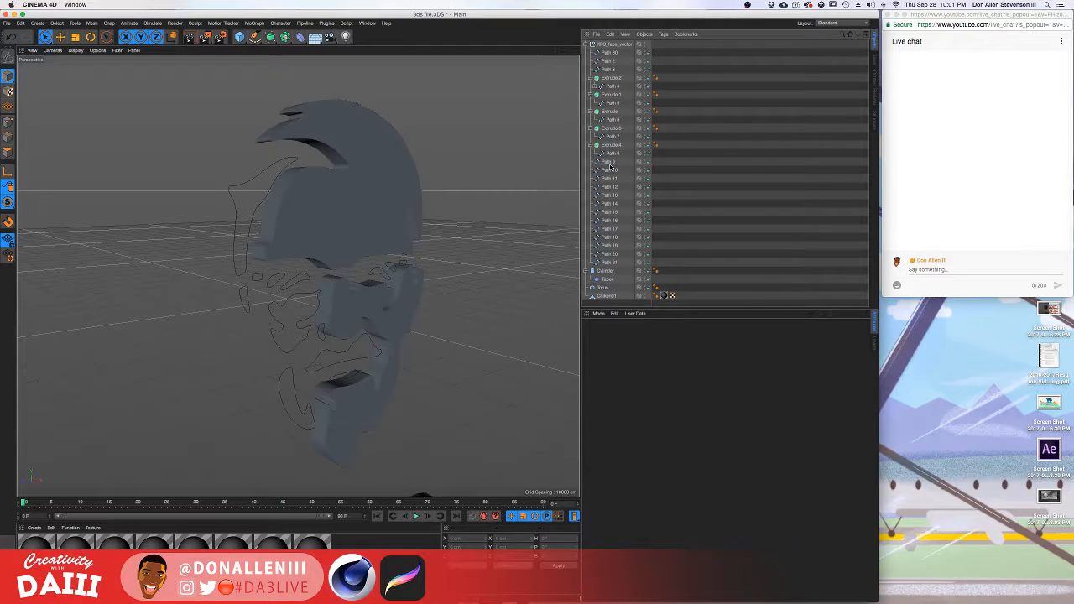
# Try to nest Paths 9 to 21 together under the face and beard's Extrude generator.
pyautogui.click(610, 163)
pyautogui.keyDown('shift'); pyautogui.click(611, 261); pyautogui.keyUp('shift')
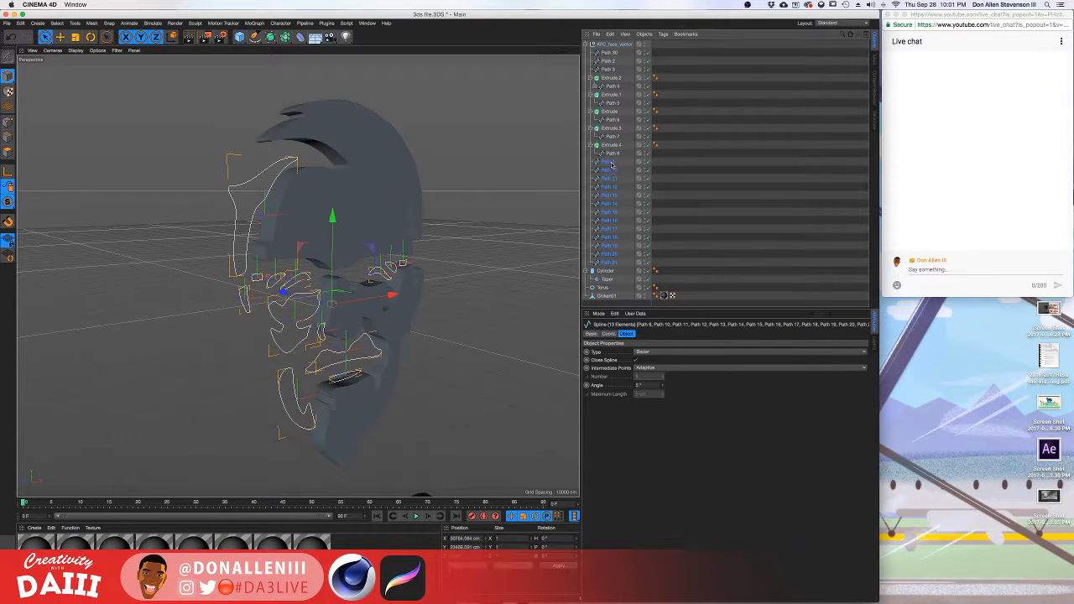
pyautogui.moveTo(611, 164); pyautogui.dragTo(612, 146)
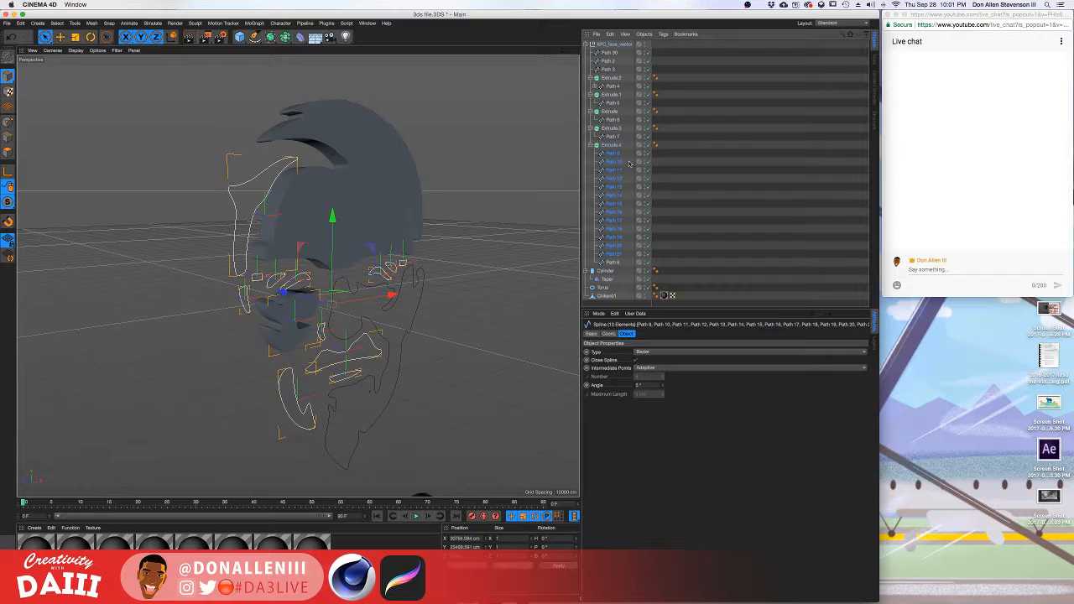
pyautogui.press('super+z')
pyautogui.click(688, 151)
# Nest Paths 9 to 13 under Path 8 inside the face's Extrude generator.
pyautogui.click(609, 162)
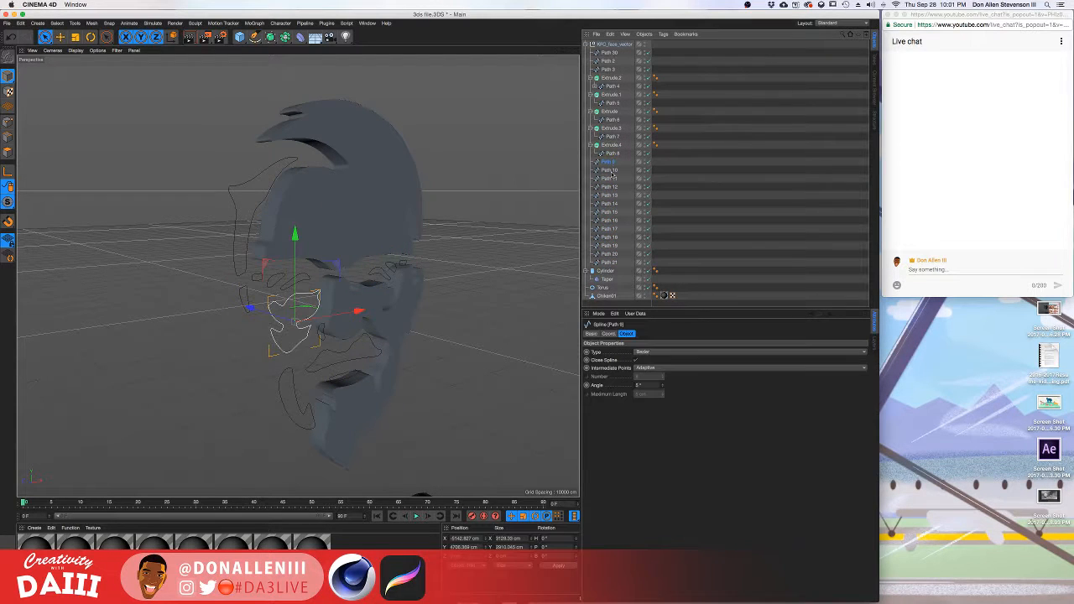
pyautogui.keyDown('shift'); pyautogui.click(613, 195); pyautogui.keyUp('shift')
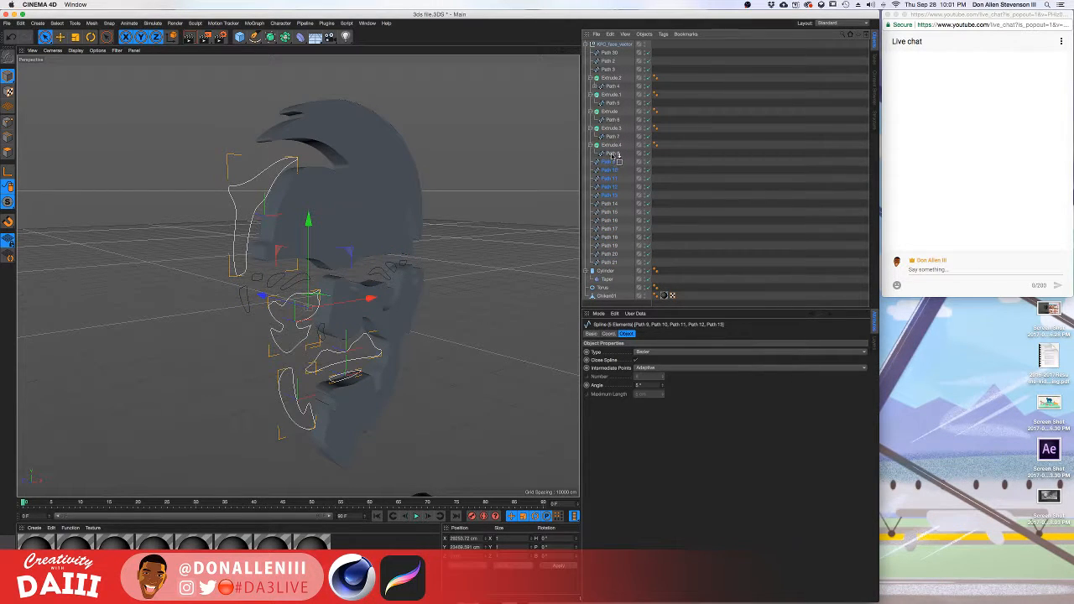
pyautogui.moveTo(616, 156); pyautogui.dragTo(613, 189)
pyautogui.moveTo(617, 156); pyautogui.dragTo(616, 157)
pyautogui.click(635, 199)
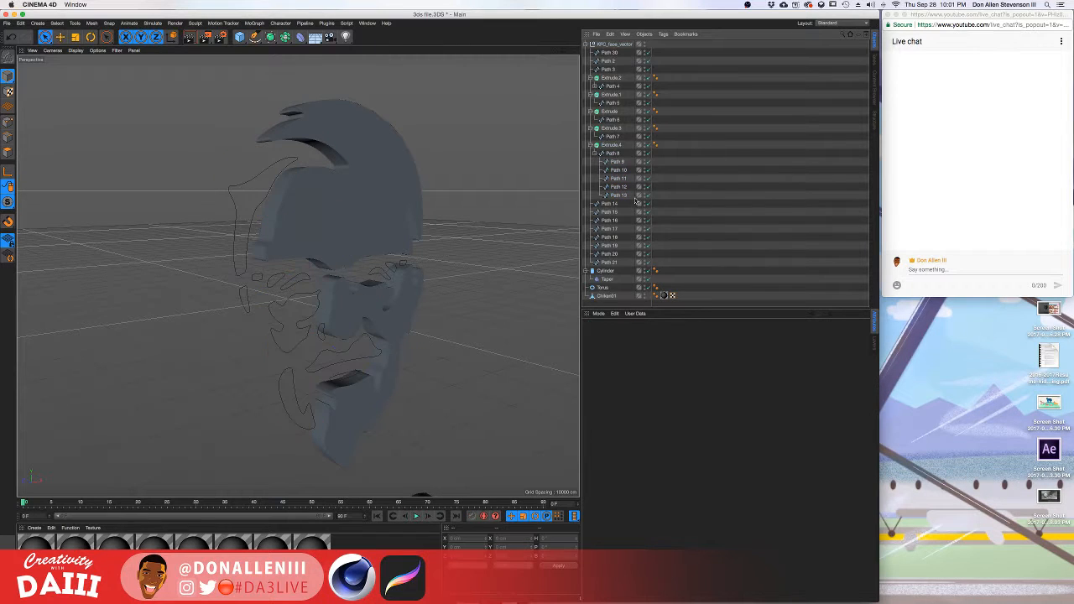
# Move Paths 9 to 13 out of Path 8 to sit directly under the face's Extrude generator.
pyautogui.click(618, 161)
pyautogui.press('super+z')
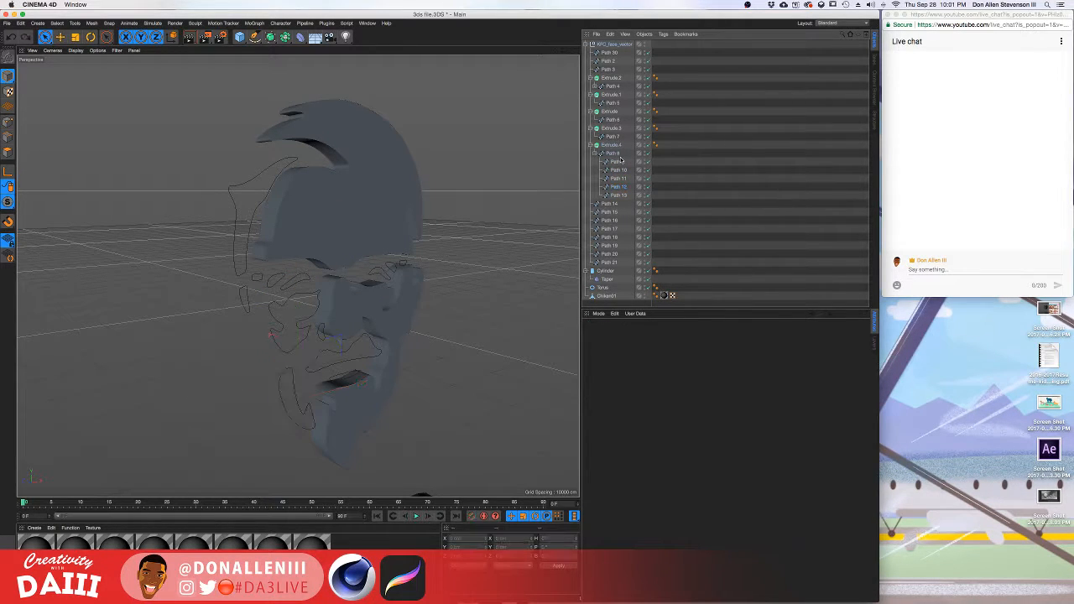
pyautogui.press('super+z')
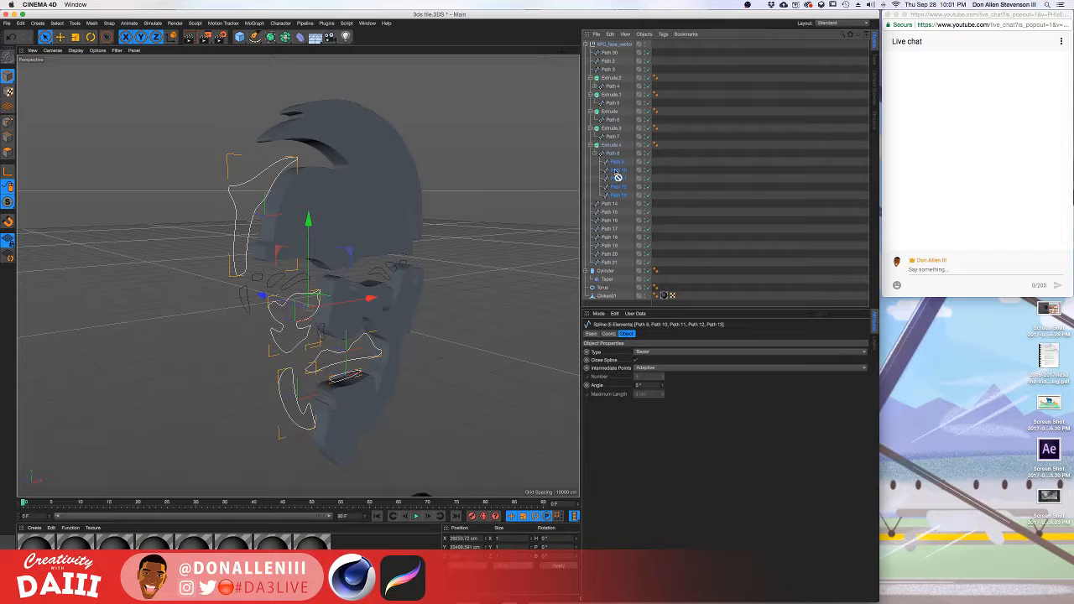
pyautogui.moveTo(617, 177); pyautogui.dragTo(605, 154)
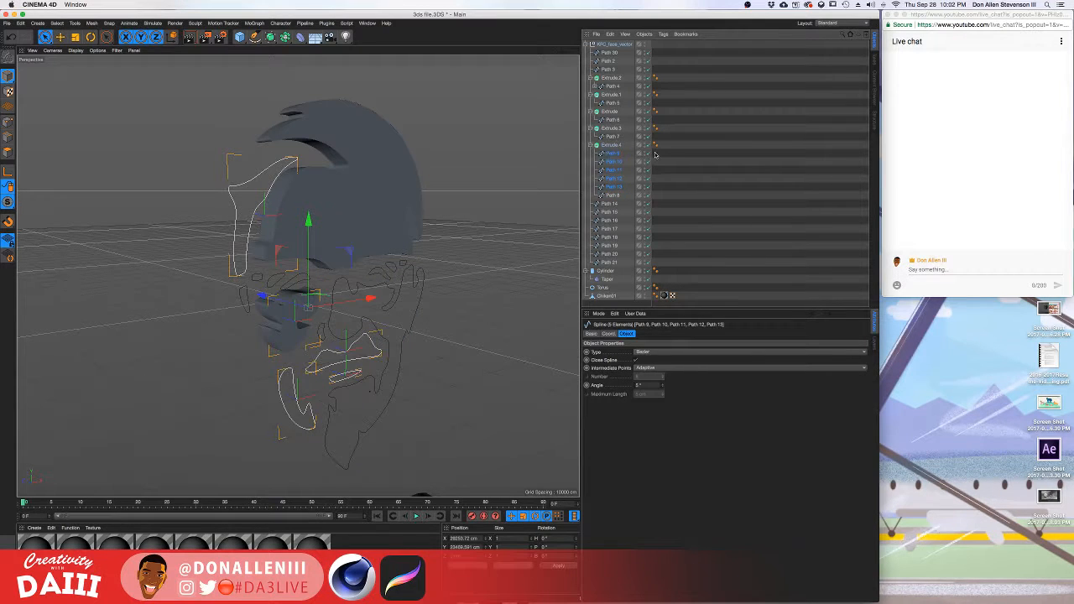
pyautogui.click(697, 158)
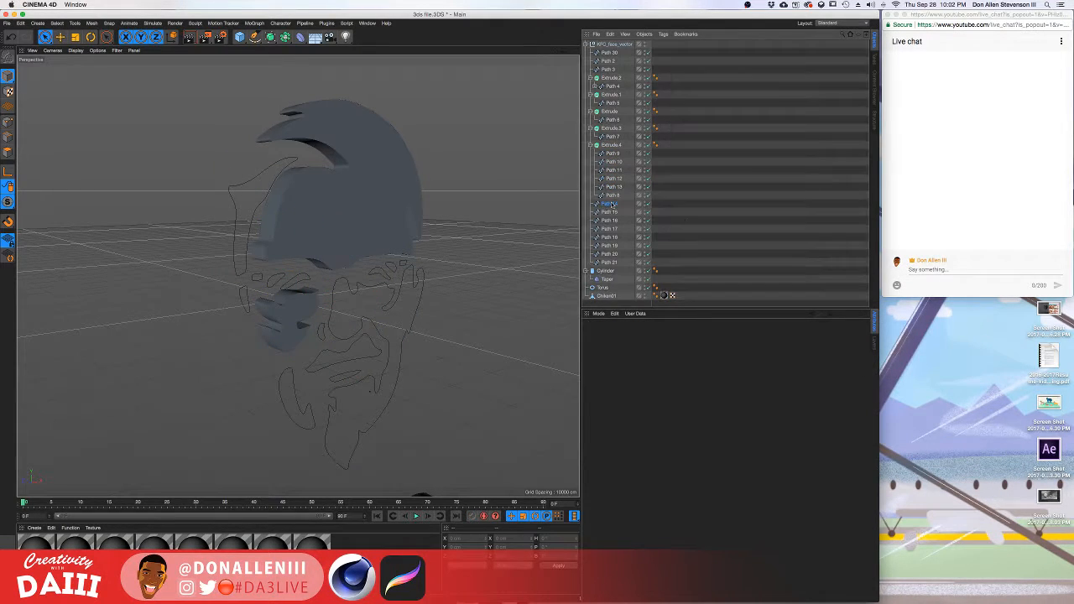
# Try to add Paths 14 to 21 to the face's Extrude generator as well.
pyautogui.click(610, 203)
pyautogui.keyDown('shift'); pyautogui.click(609, 262); pyautogui.keyUp('shift')
pyautogui.moveTo(610, 207); pyautogui.dragTo(611, 149)
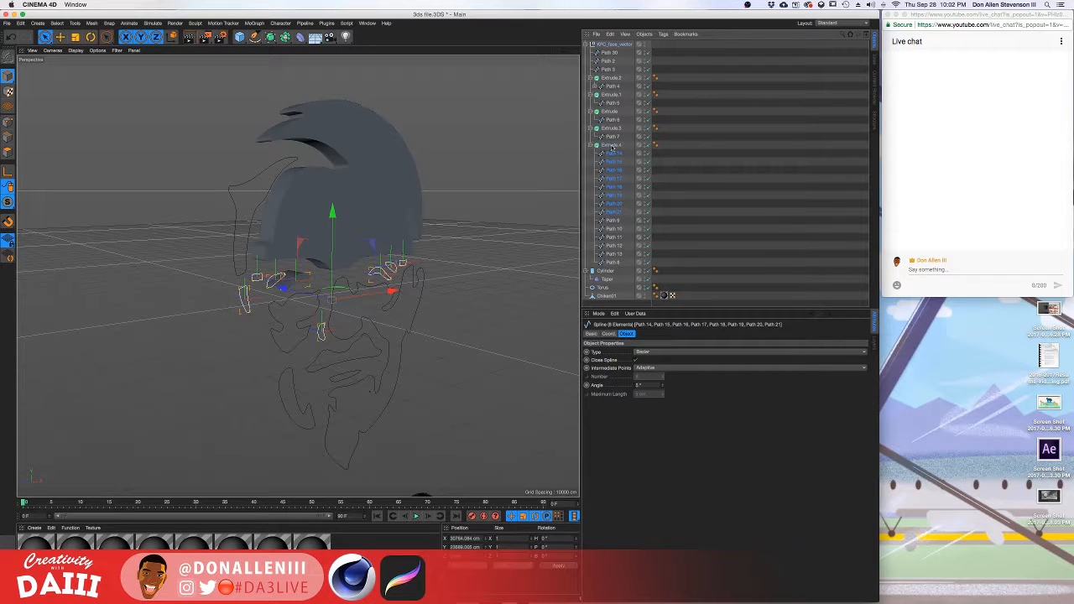
pyautogui.click(713, 179)
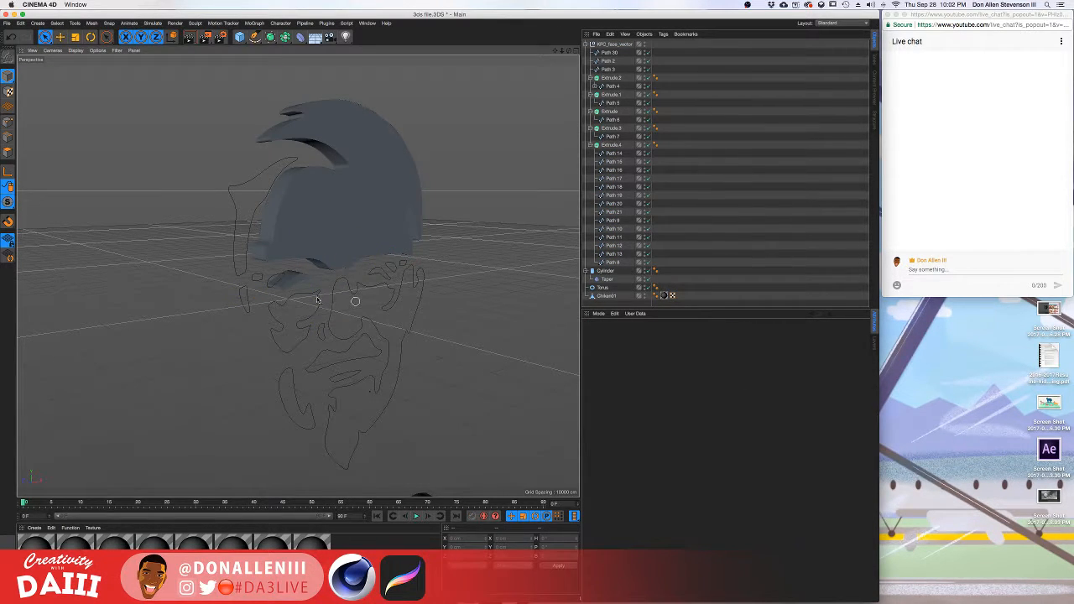
pyautogui.press('super+z')
pyautogui.press('super+z')
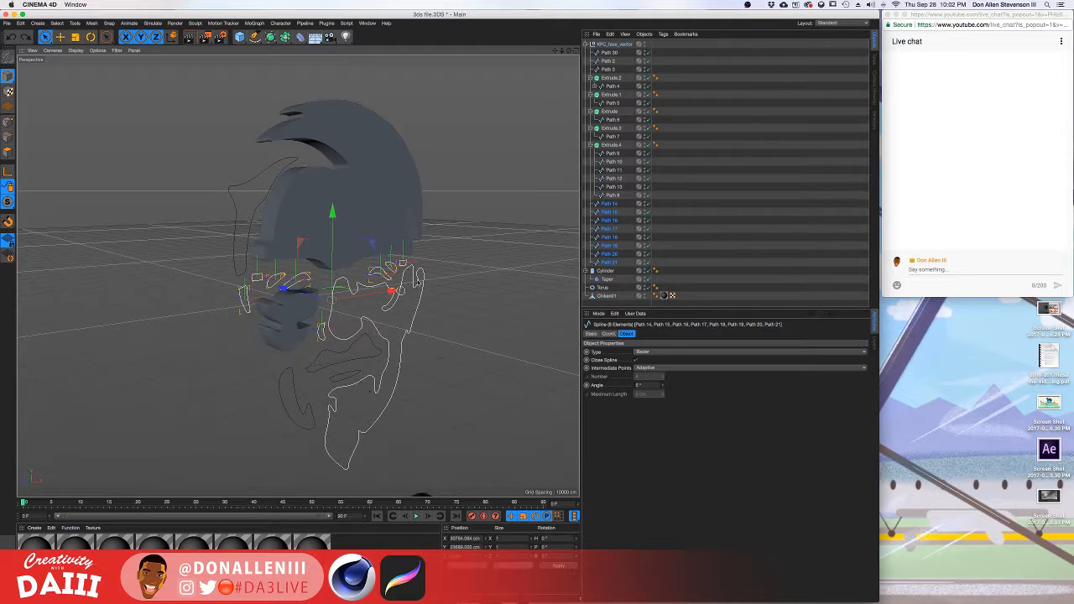
# Undo the move of Paths 9 to 13 directly under the face's Extrude generator.
pyautogui.keyDown('alt'); pyautogui.moveTo(515, 262); pyautogui.dragTo(405, 286); pyautogui.keyUp('alt')
pyautogui.click(406, 286)
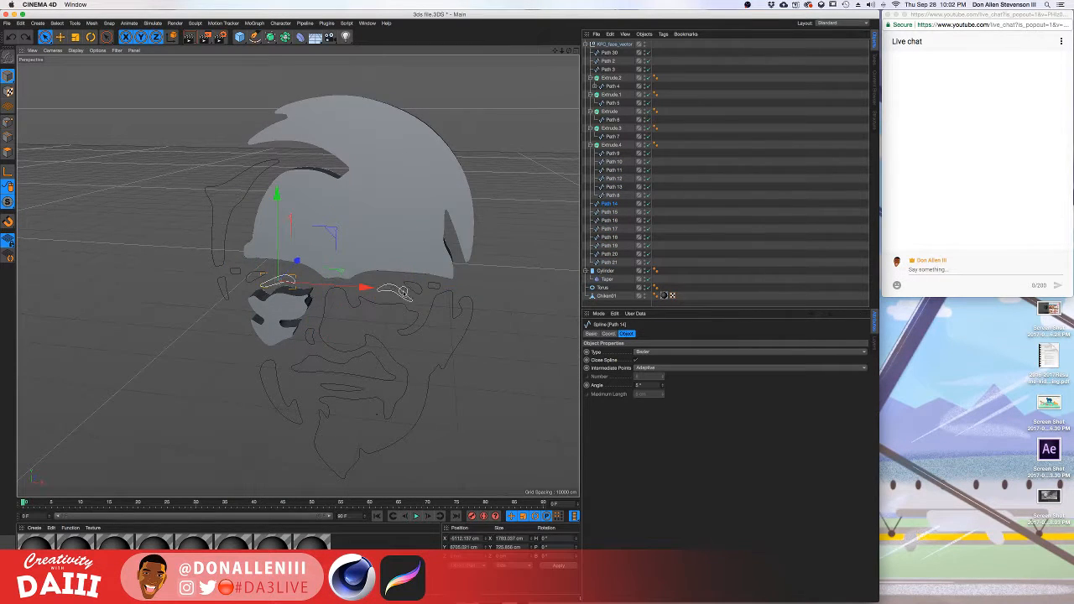
pyautogui.keyDown('alt'); pyautogui.moveTo(330, 316); pyautogui.dragTo(354, 268); pyautogui.keyUp('alt')
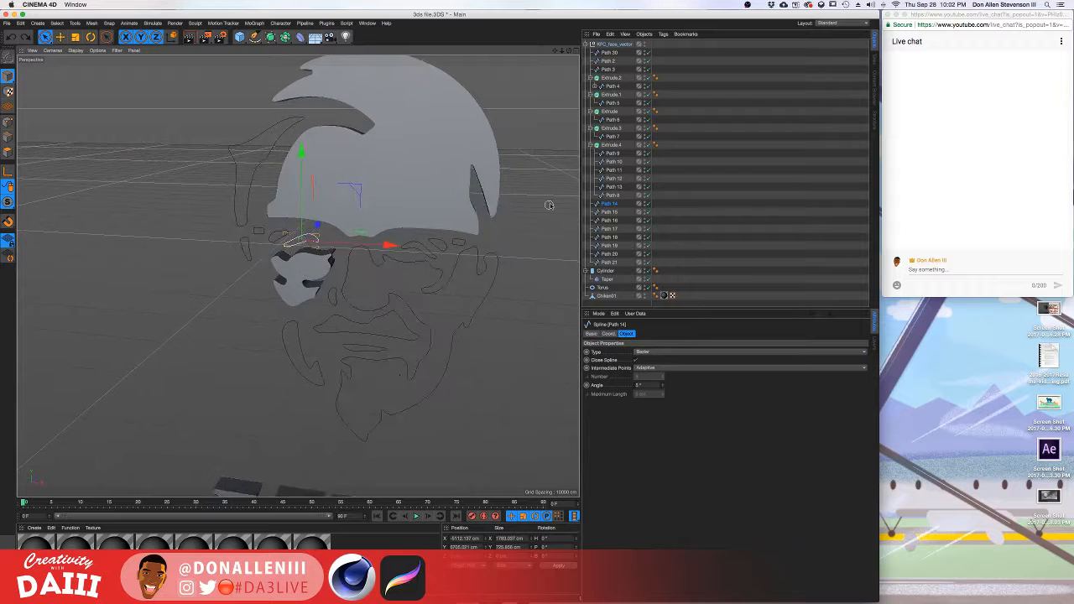
pyautogui.press('super+z')
pyautogui.press('super+z')
pyautogui.press('super+z')
pyautogui.press('super+z')
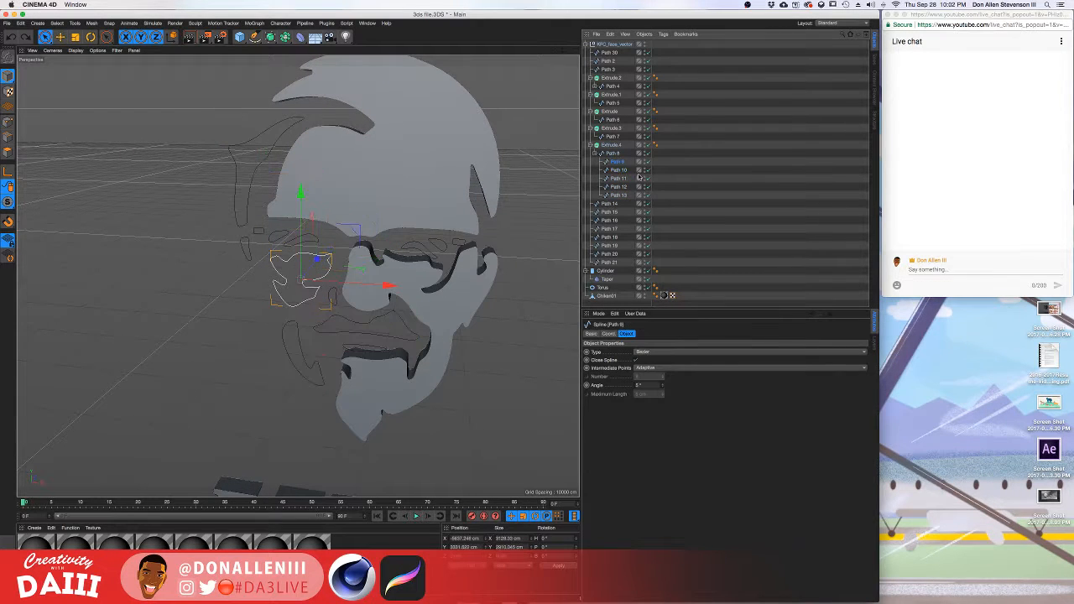
# Move Paths 9 to 13 out of the Extrude generator, back into the list above Path 14.
pyautogui.click(614, 162)
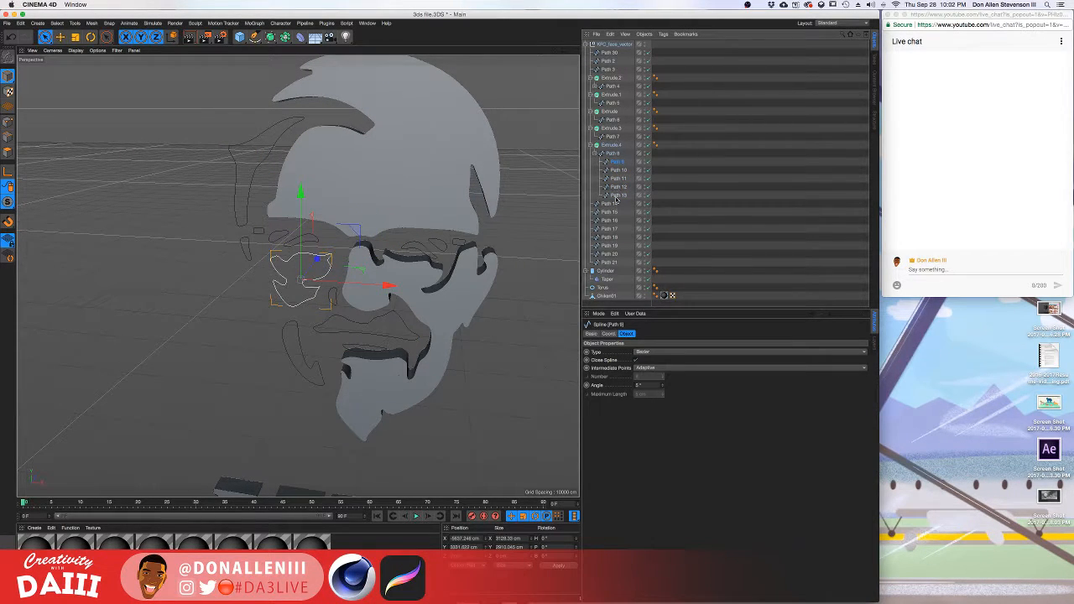
pyautogui.keyDown('shift'); pyautogui.click(616, 196); pyautogui.keyUp('shift')
pyautogui.moveTo(616, 178); pyautogui.dragTo(595, 202)
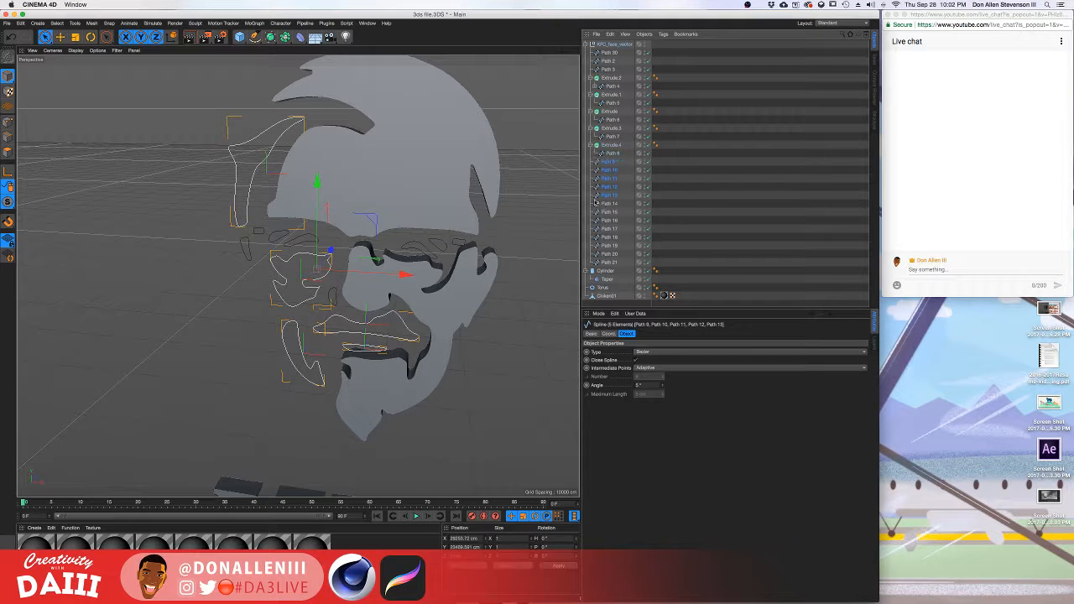
# Duplicate the face's Extrude generator, nest Path 9, the cheek outline, under the duplicate, and delete its copied Path 8.
pyautogui.click(602, 152)
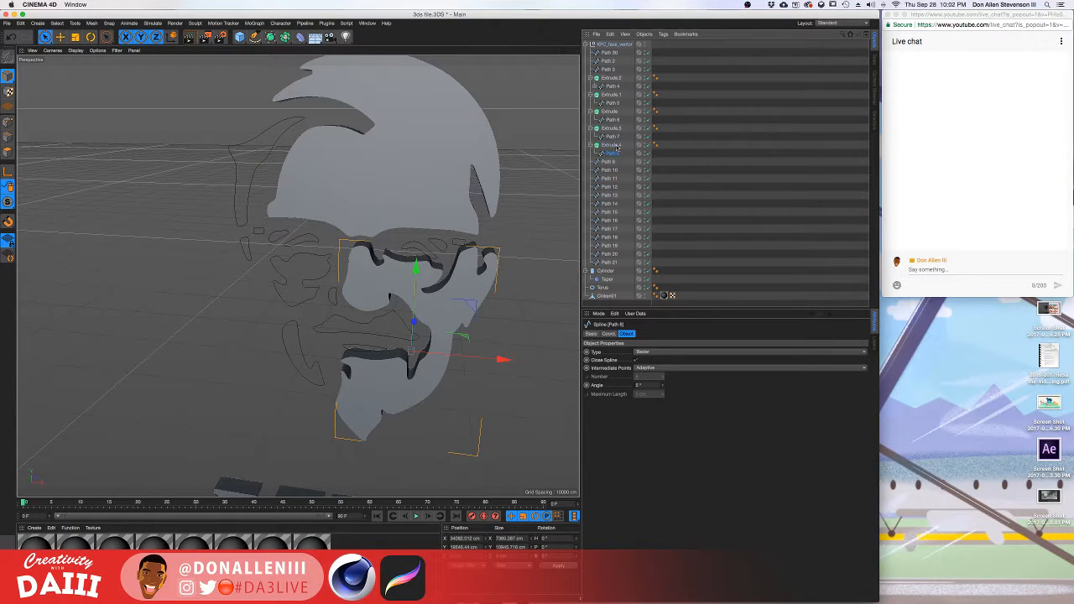
pyautogui.click(617, 147)
pyautogui.click(310, 271)
pyautogui.scroll(2, 309, 266)
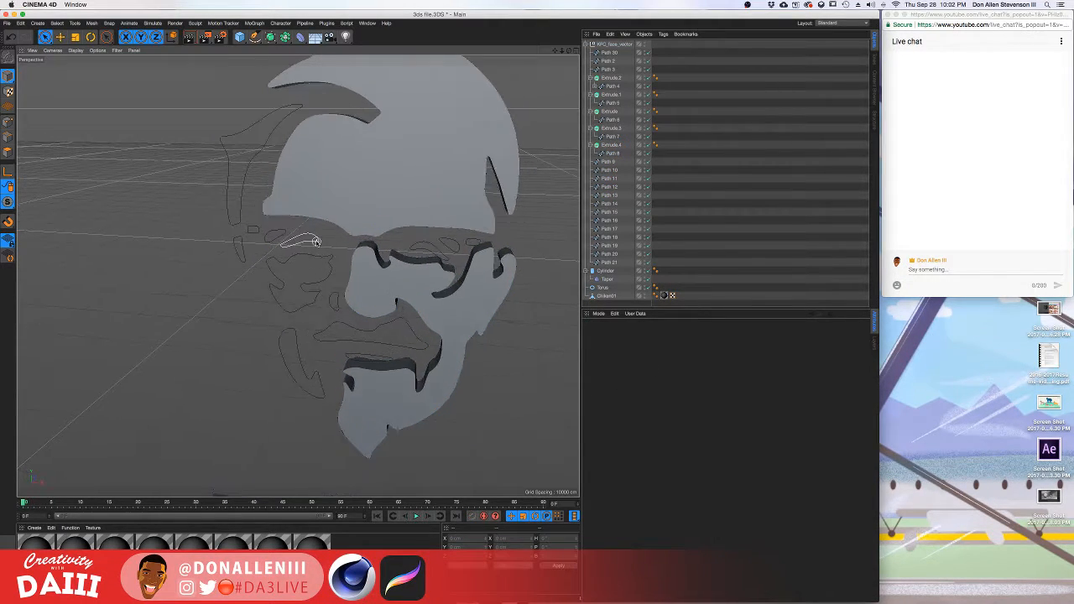
pyautogui.keyDown('alt'); pyautogui.moveTo(316, 243); pyautogui.dragTo(557, 158); pyautogui.keyUp('alt')
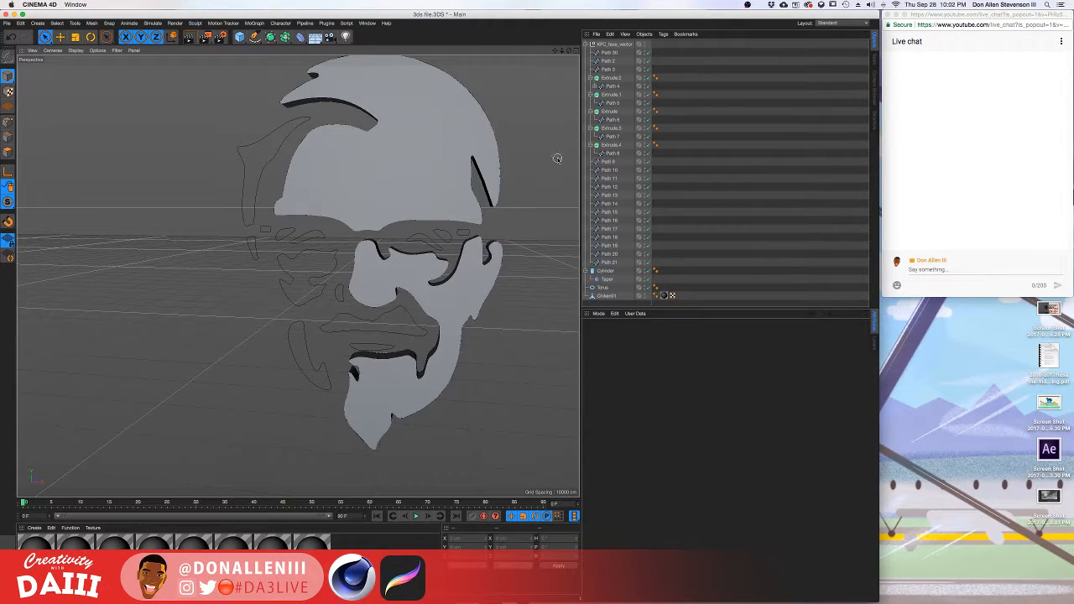
pyautogui.click(610, 162)
pyautogui.click(610, 146)
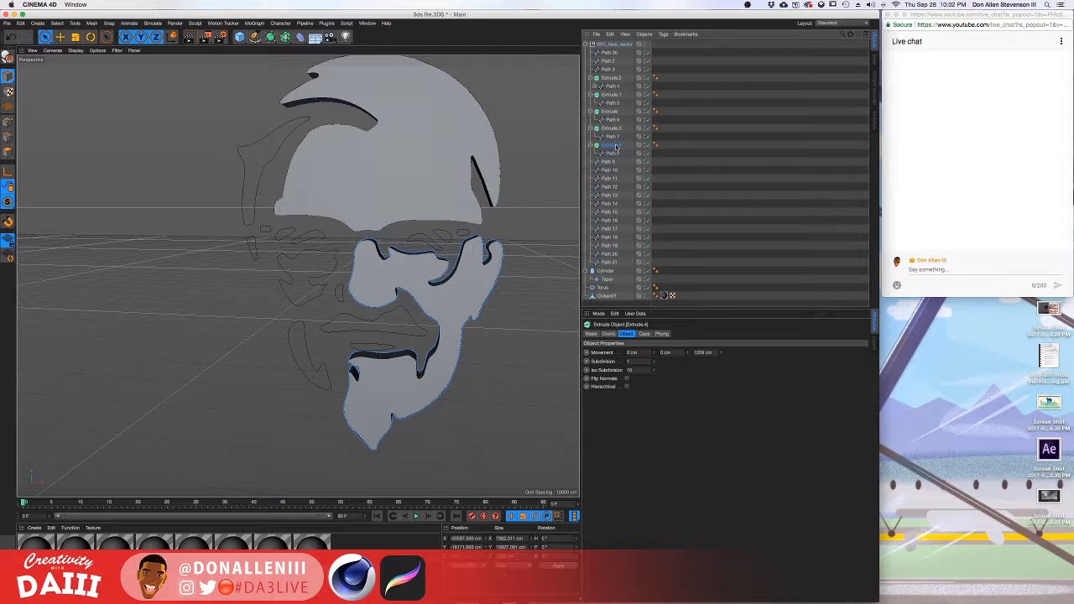
pyautogui.keyDown('ctrl'); pyautogui.moveTo(616, 147); pyautogui.dragTo(612, 164); pyautogui.keyUp('ctrl')
pyautogui.click(610, 173)
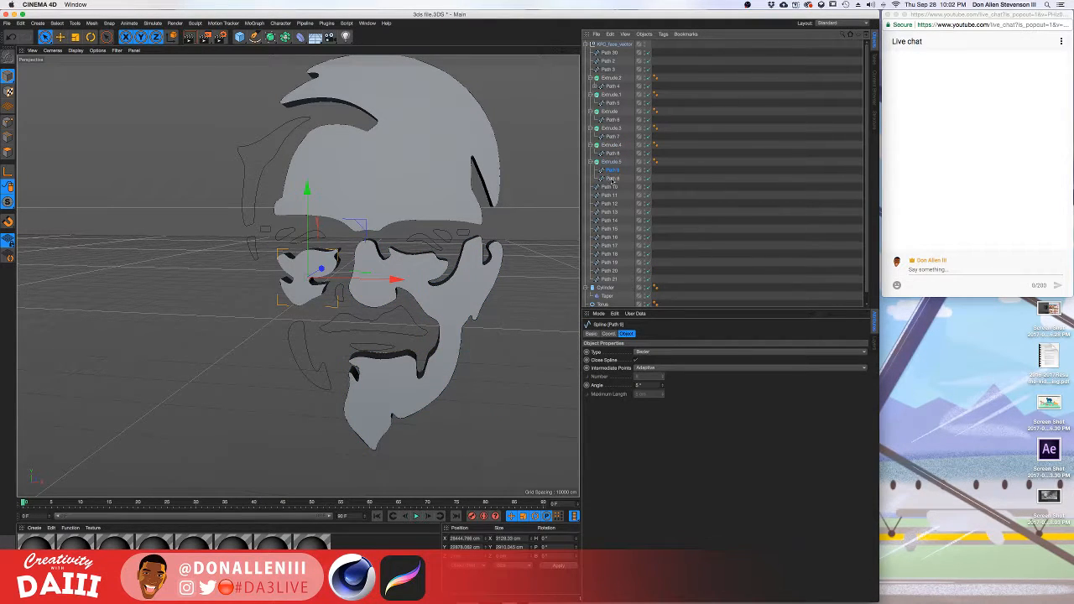
pyautogui.click(612, 179)
pyautogui.press('Delete')
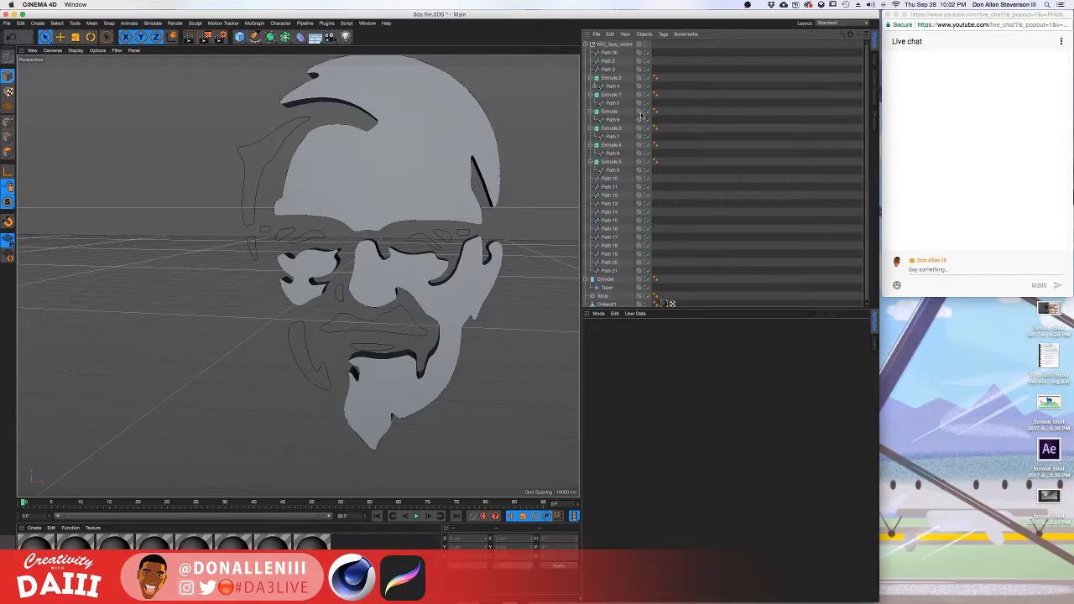
# Duplicate the Extrude generator for each of Paths 10, 11 and 12, nest each path in its copy, and delete the copied paths.
pyautogui.keyDown('ctrl'); pyautogui.moveTo(613, 161); pyautogui.dragTo(612, 219); pyautogui.keyUp('ctrl')
pyautogui.press('Delete')
pyautogui.click(612, 213)
pyautogui.press('Delete')
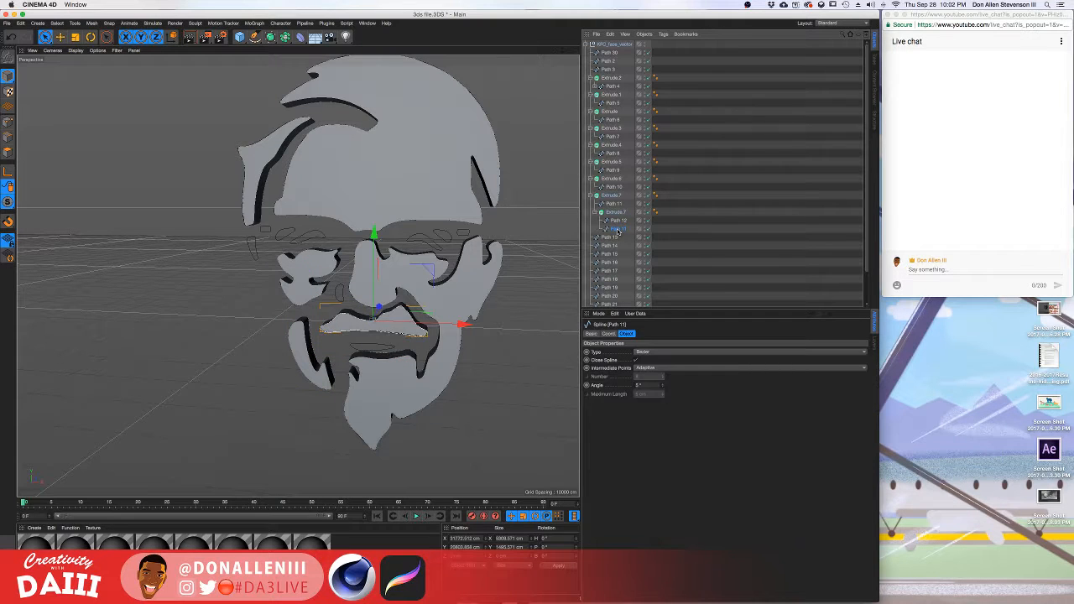
# Duplicate the Path 12 Extrude generator, nest Path 13, the mouth outline, under the duplicate, and delete its copied Path 12.
pyautogui.click(537, 251)
pyautogui.keyDown('alt'); pyautogui.moveTo(368, 287); pyautogui.dragTo(411, 220); pyautogui.keyUp('alt')
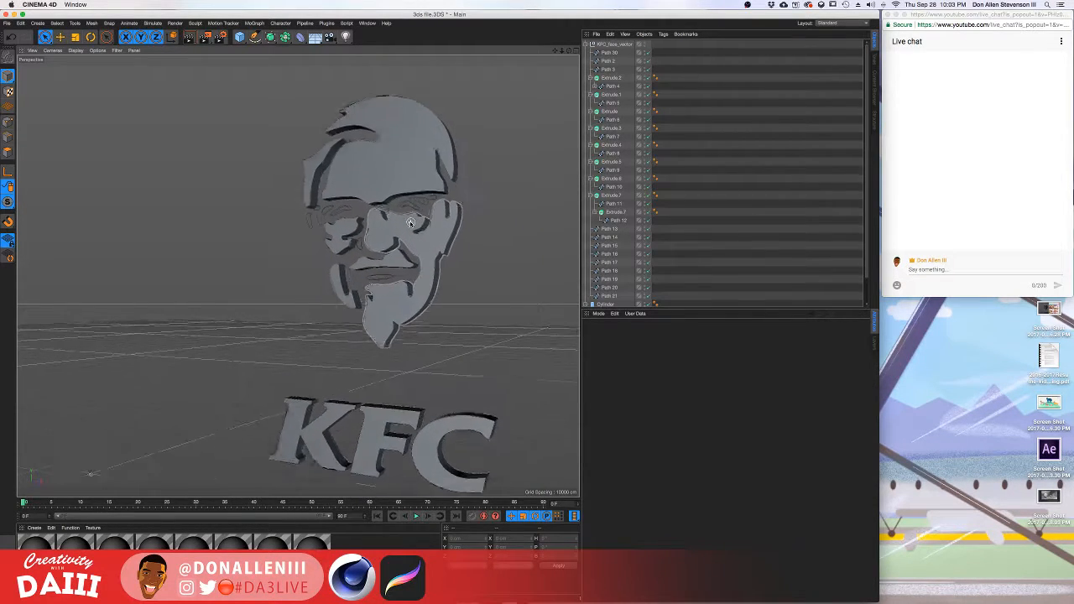
pyautogui.scroll(10, 404, 222)
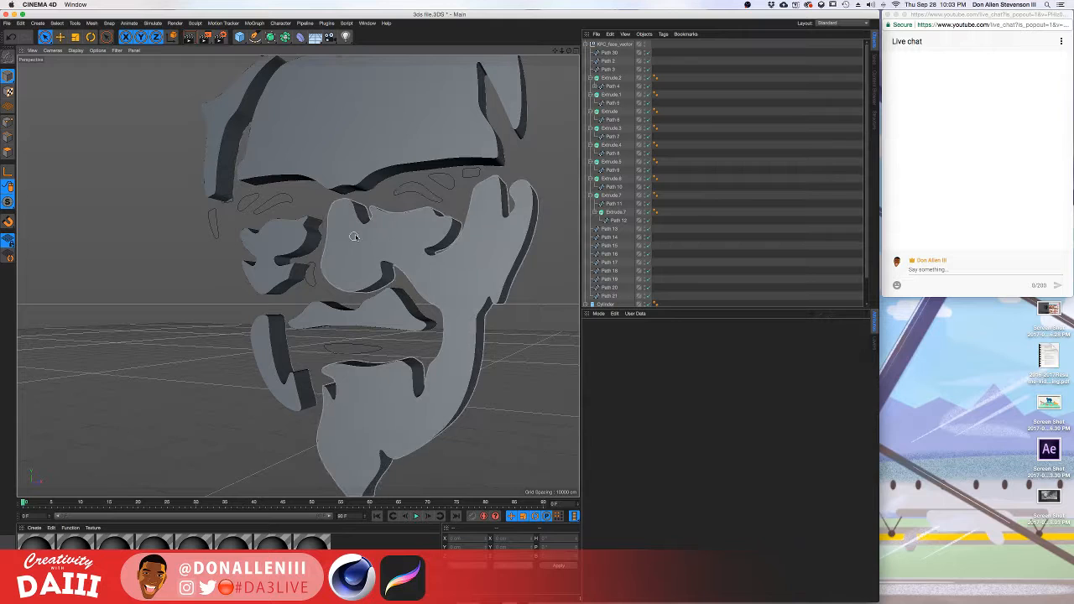
pyautogui.click(615, 213)
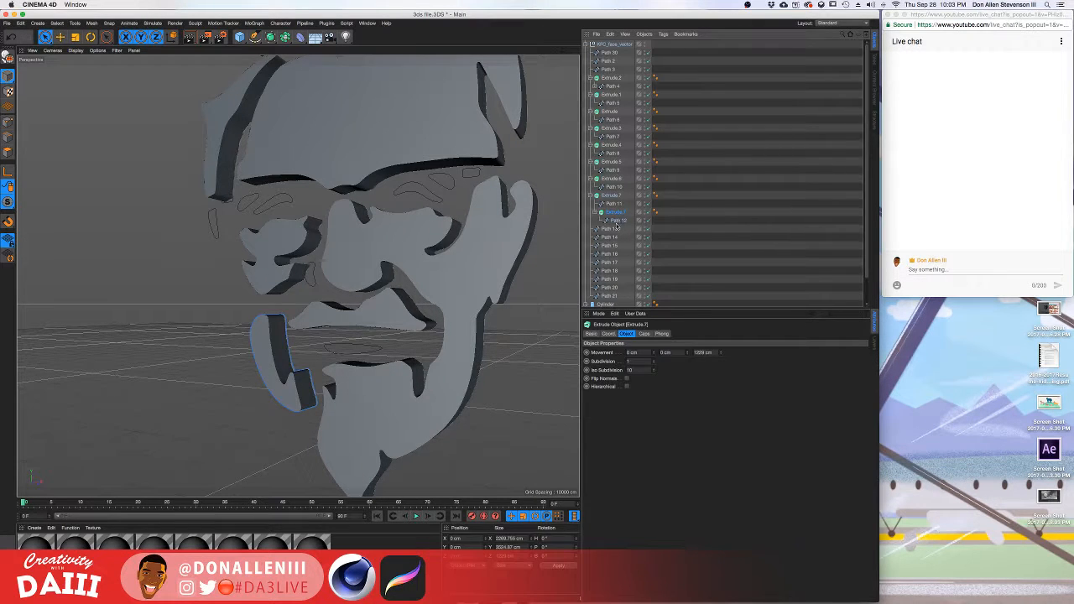
pyautogui.click(617, 228)
pyautogui.click(617, 213)
pyautogui.keyDown('ctrl'); pyautogui.moveTo(618, 213); pyautogui.dragTo(612, 238); pyautogui.keyUp('ctrl')
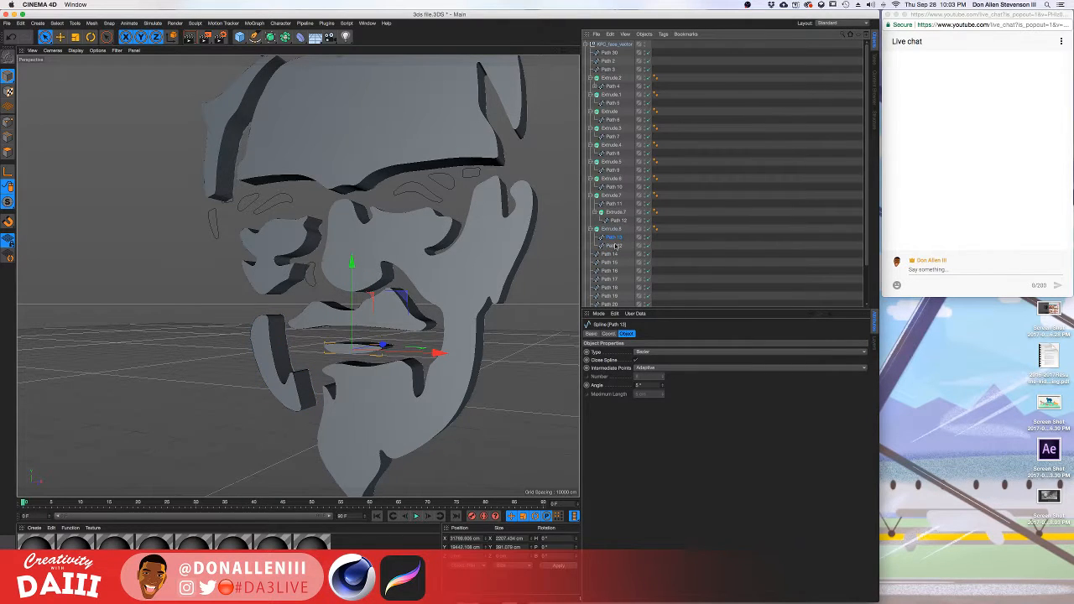
pyautogui.click(615, 246)
pyautogui.press('Delete')
# Duplicate the Extrude generator for Path 14, an eye outline, without the copied Path 13, and undo the accidental un-nesting of Path 13.
pyautogui.keyDown('ctrl'); pyautogui.moveTo(610, 235); pyautogui.dragTo(621, 265); pyautogui.keyUp('ctrl')
pyautogui.hotkey('ctrl', 'z')
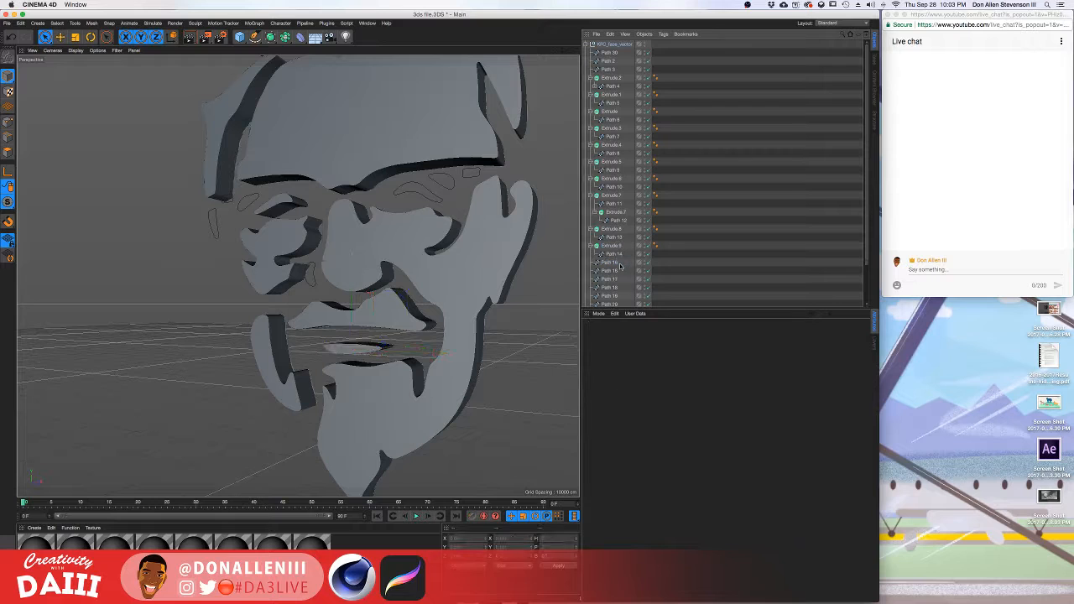
pyautogui.click(612, 253)
pyautogui.click(612, 247)
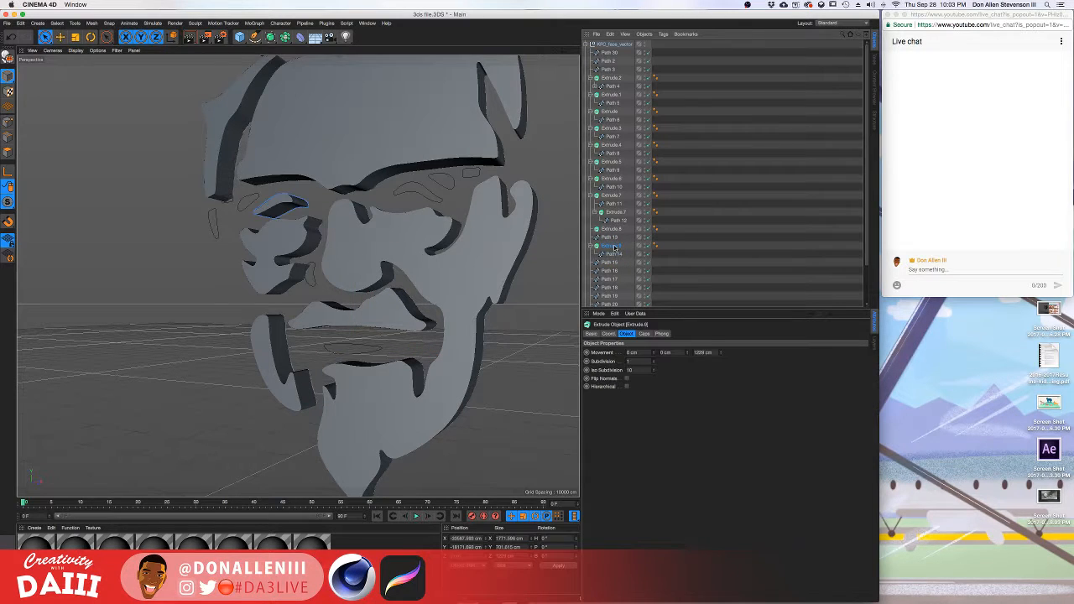
pyautogui.press('super+z')
pyautogui.press('super+z')
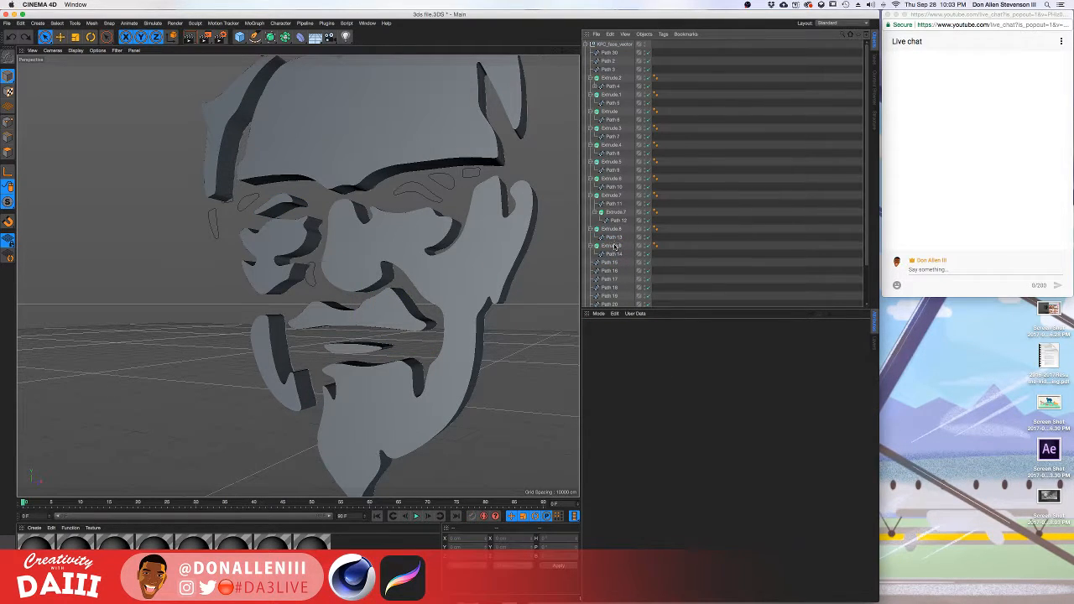
# Duplicate the Path 14 Extrude generator, nest Path 15, the other eye's outline, under the duplicate, and delete its copied Path 14.
pyautogui.click(614, 246)
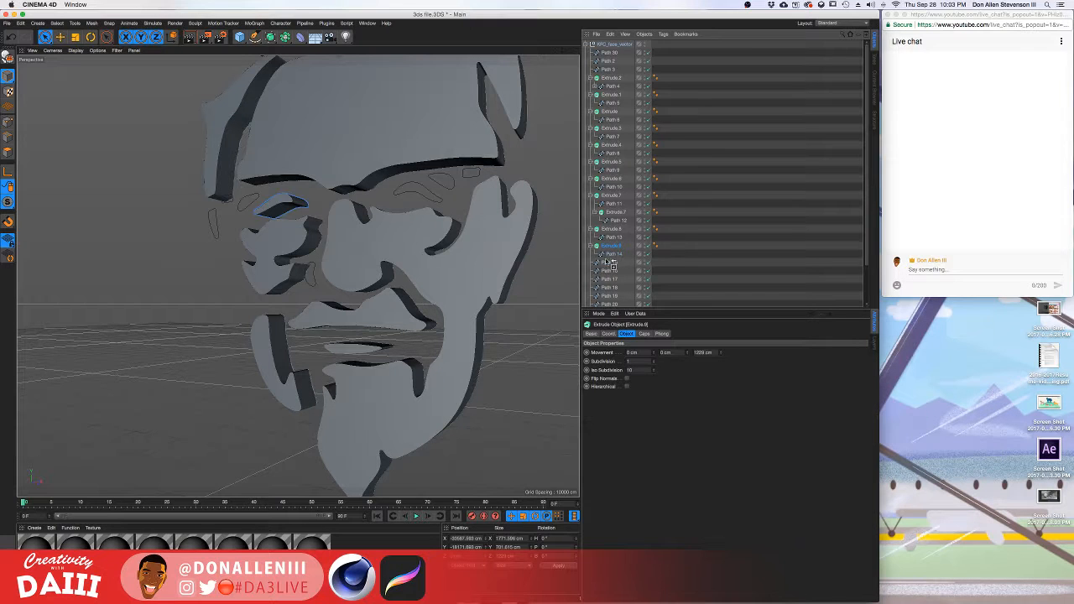
pyautogui.moveTo(606, 259)
pyautogui.keyDown('ctrl'); pyautogui.mouseDown()
pyautogui.moveTo(616, 277)
pyautogui.moveTo(615, 262)
pyautogui.mouseUp(); pyautogui.keyUp('ctrl')
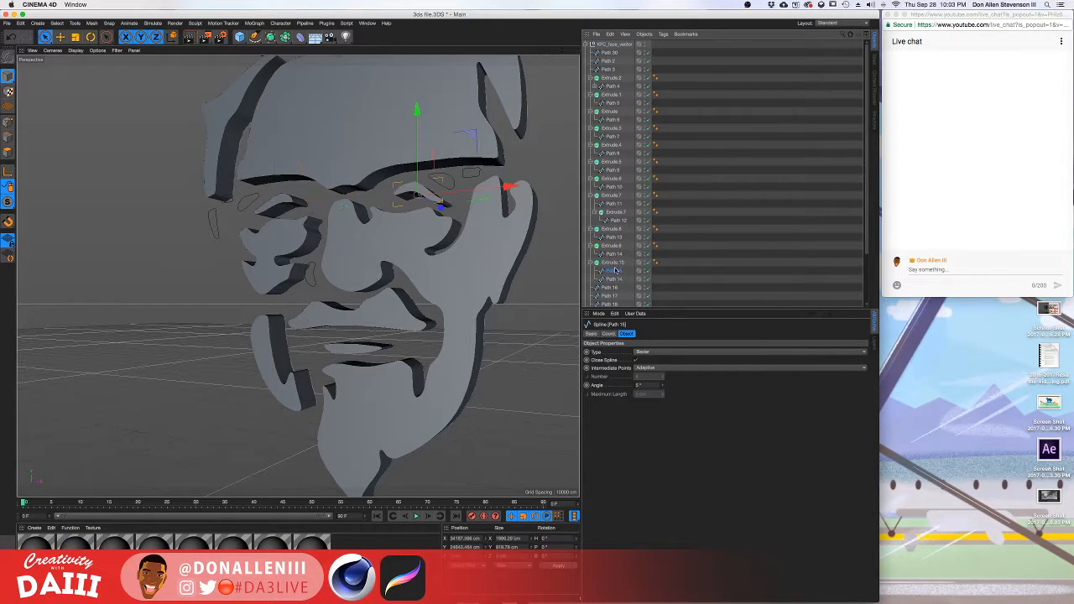
pyautogui.click(619, 279)
pyautogui.press('Delete')
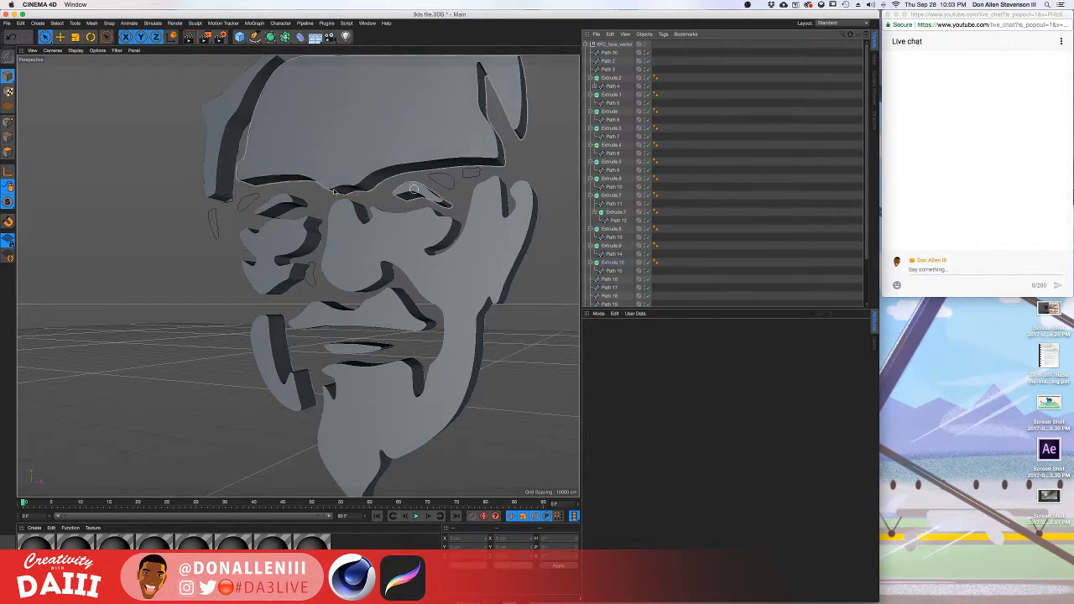
# Duplicate the Path 15 Extrude generator, nest Path 16, the small temple outline, under the duplicate, and delete its copied Path 15.
pyautogui.keyDown('alt'); pyautogui.moveTo(350, 204); pyautogui.dragTo(376, 222); pyautogui.keyUp('alt')
pyautogui.scroll(-2, 377, 221)
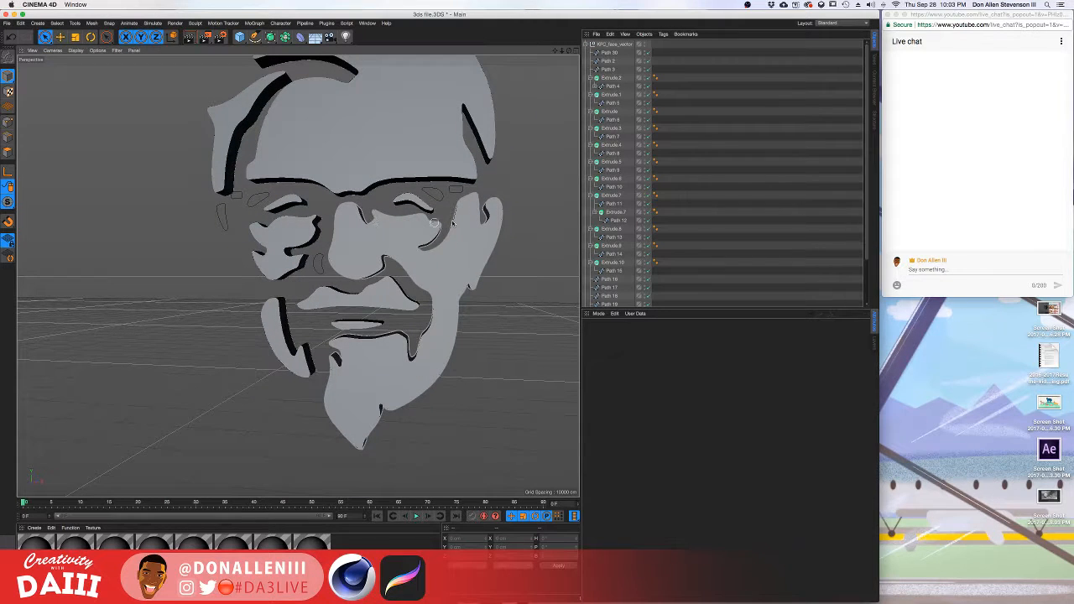
pyautogui.scroll(-3, 620, 269)
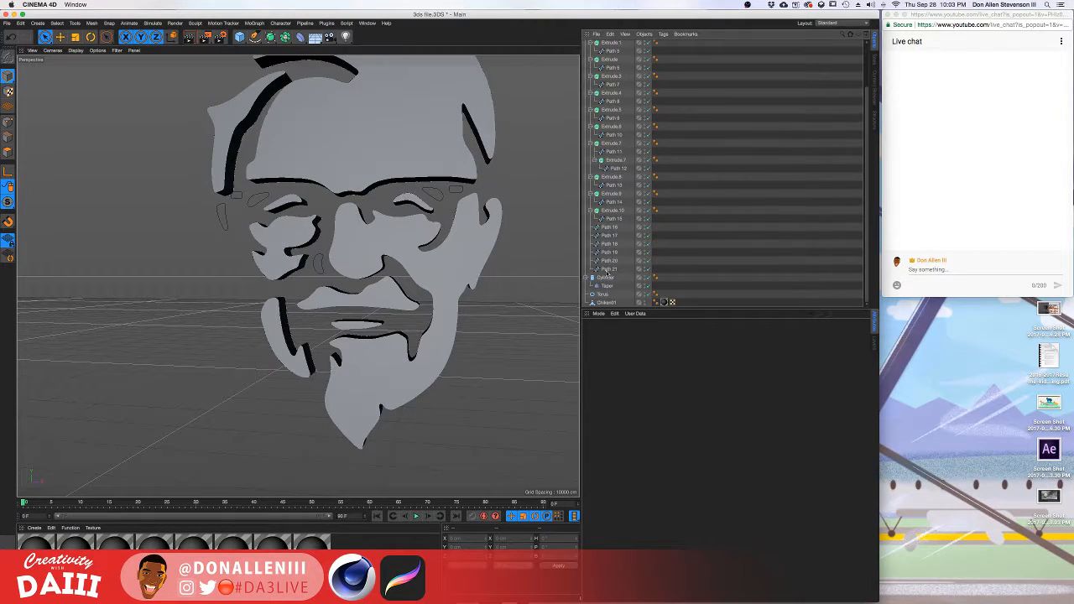
pyautogui.click(612, 210)
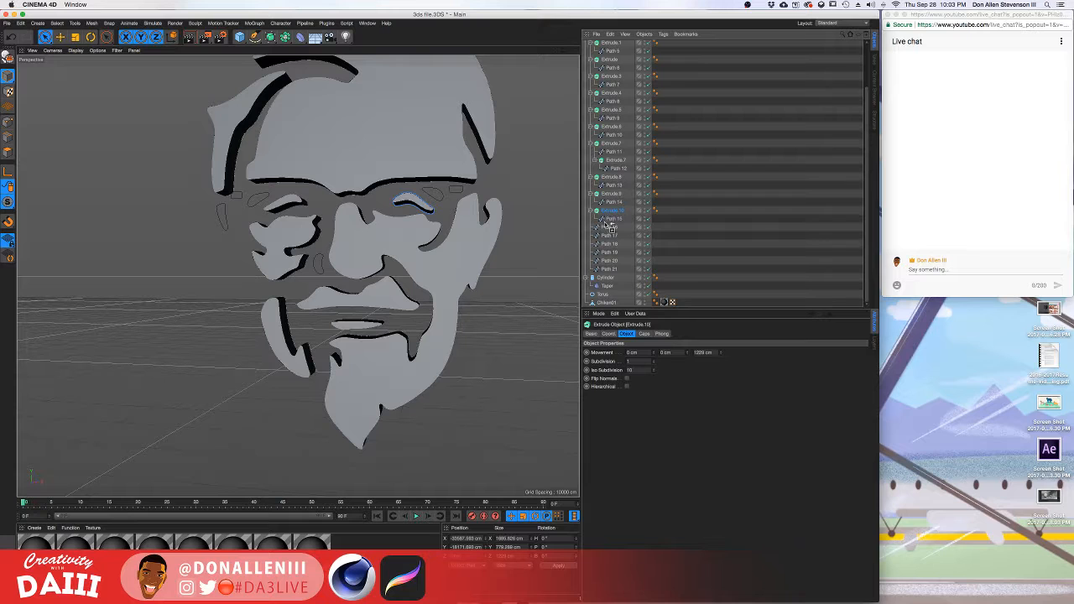
pyautogui.click(690, 217)
pyautogui.click(610, 210)
pyautogui.keyDown('ctrl'); pyautogui.moveTo(605, 225); pyautogui.dragTo(612, 228); pyautogui.keyUp('ctrl')
pyautogui.hotkey('ctrl', 'z')
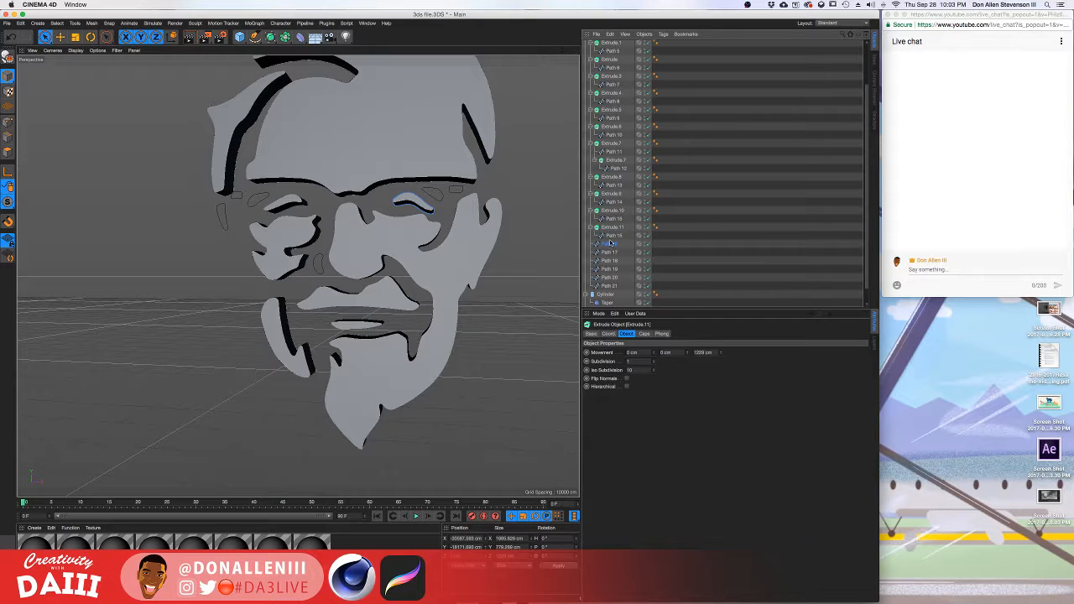
pyautogui.click(613, 244)
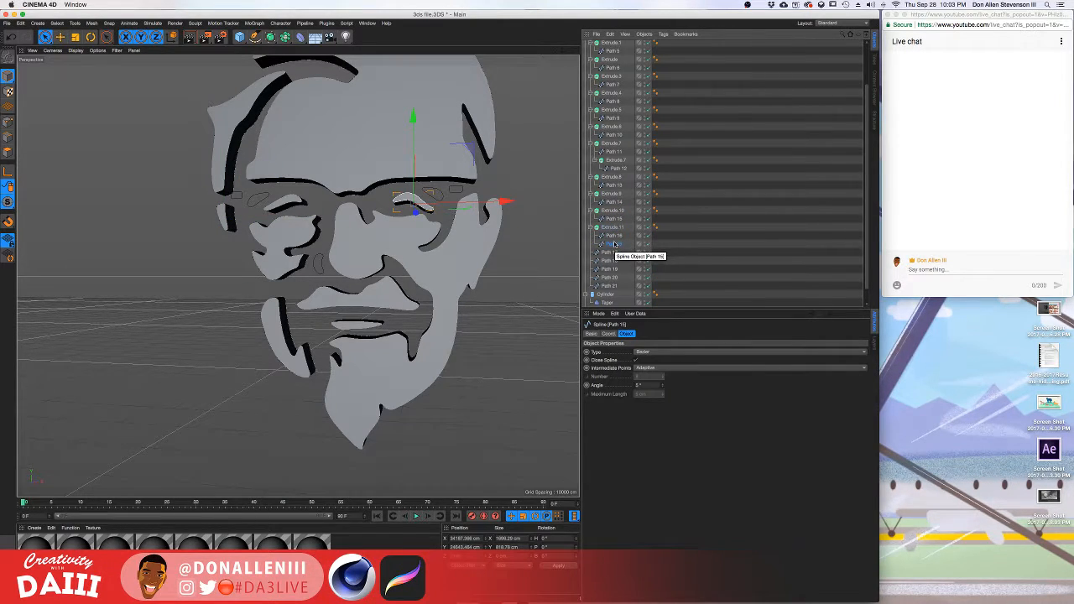
pyautogui.press('Delete')
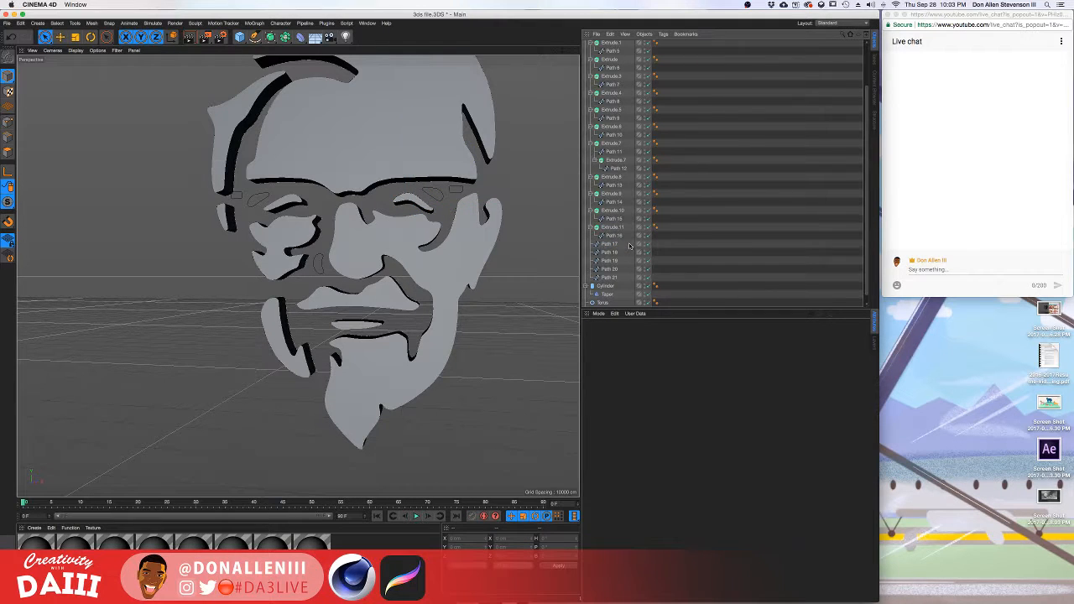
pyautogui.click(614, 229)
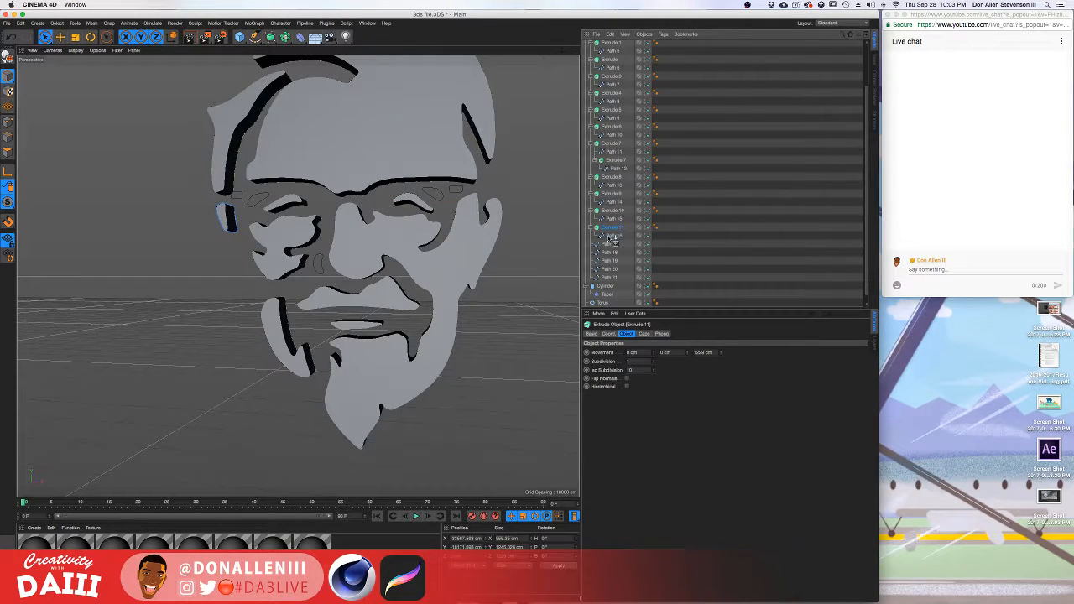
pyautogui.keyDown('ctrl'); pyautogui.moveTo(612, 239); pyautogui.dragTo(610, 244); pyautogui.keyUp('ctrl')
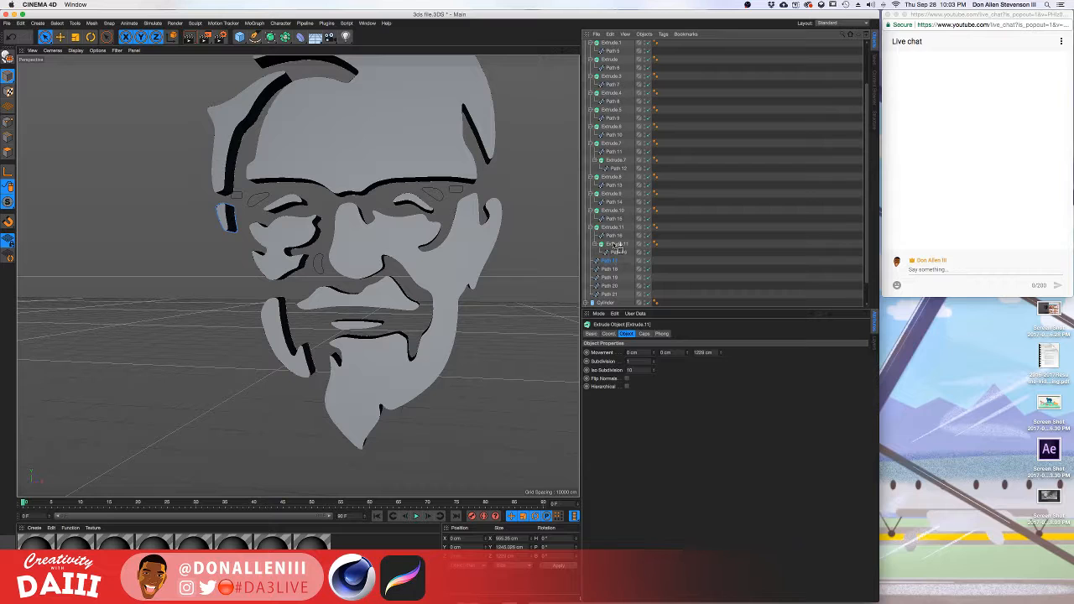
pyautogui.press('super+z')
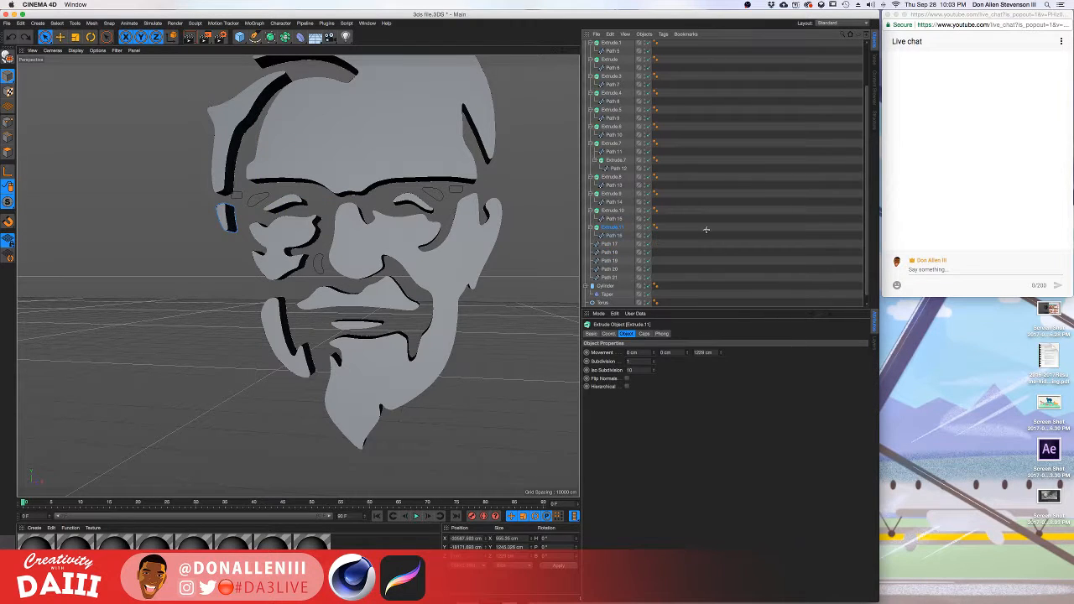
# Duplicate the Path 16 Extrude generator, nest Path 17, the eye wrinkle outline, under the duplicate, and delete its copied Path 16.
pyautogui.click(706, 230)
pyautogui.click(613, 230)
pyautogui.keyDown('ctrl'); pyautogui.moveTo(602, 243); pyautogui.dragTo(610, 253); pyautogui.keyUp('ctrl')
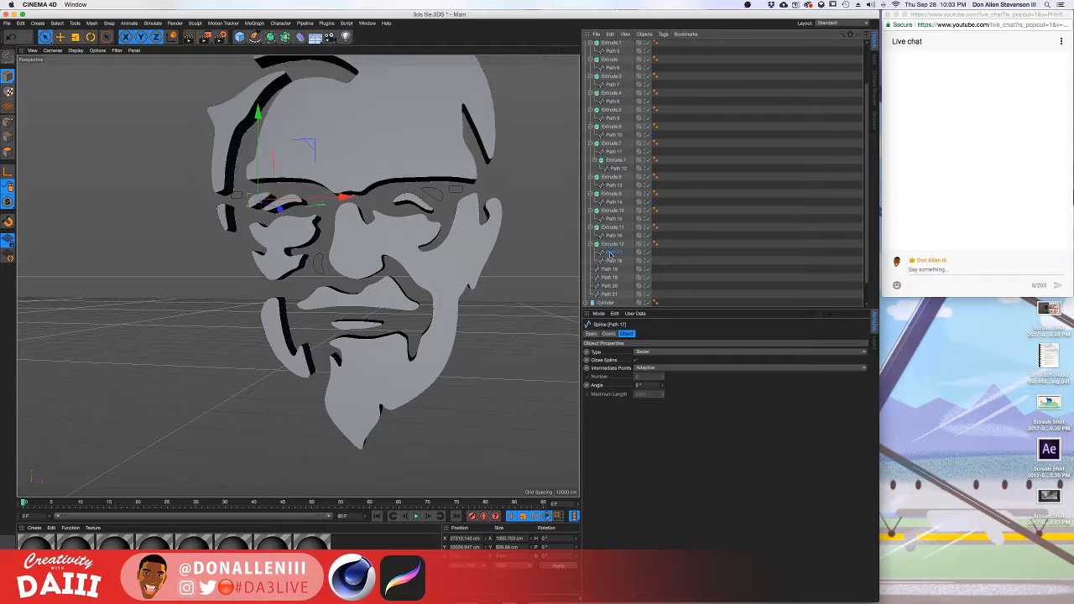
pyautogui.click(612, 260)
pyautogui.press('Delete')
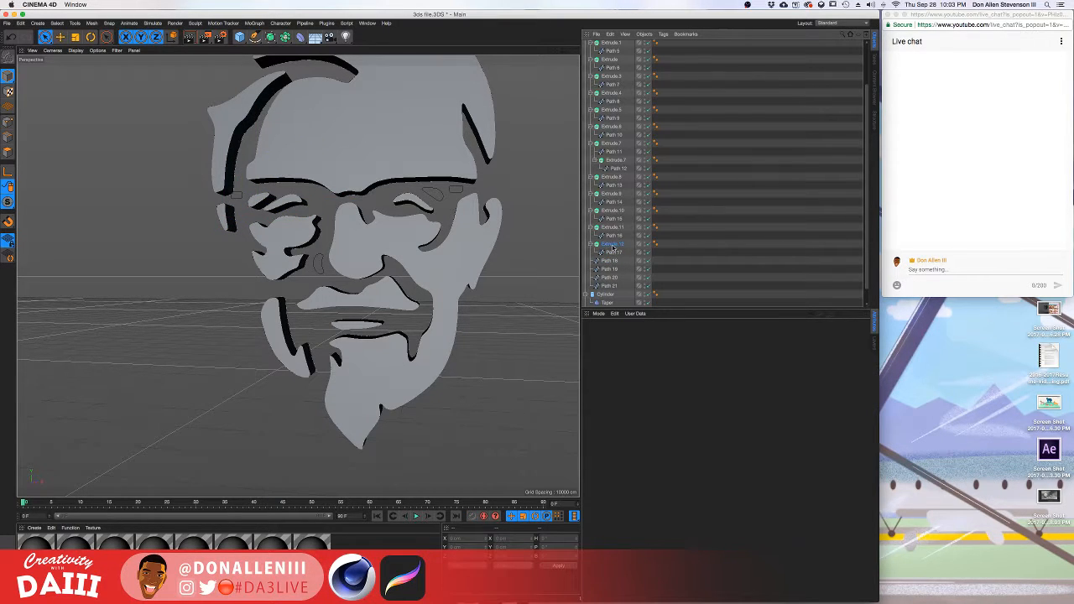
pyautogui.click(611, 245)
pyautogui.keyDown('ctrl'); pyautogui.moveTo(610, 262); pyautogui.dragTo(611, 275); pyautogui.keyUp('ctrl')
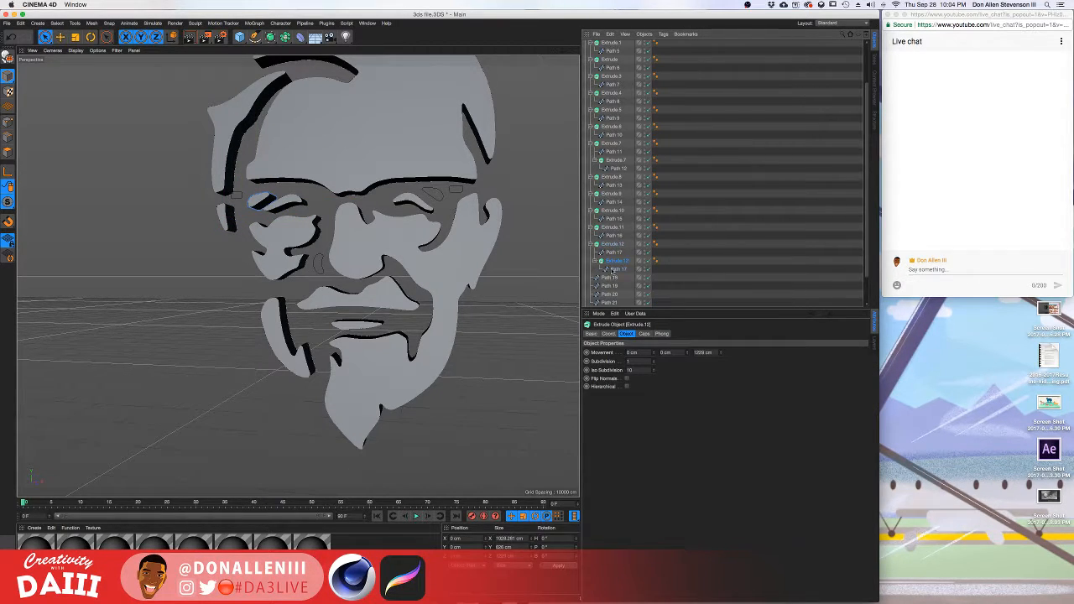
pyautogui.press('super+z')
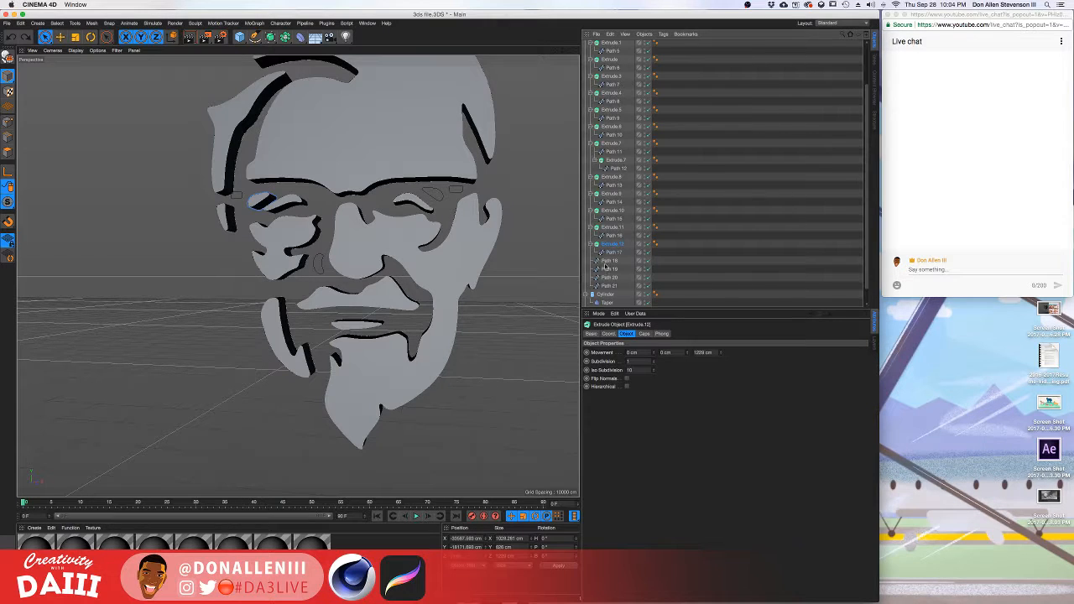
# Duplicate the Path 17 Extrude generator, nest Path 18, the small outline beside the nose, under the duplicate, and delete its copied Path 17.
pyautogui.moveTo(608, 258)
pyautogui.keyDown('ctrl'); pyautogui.mouseDown()
pyautogui.moveTo(597, 261)
pyautogui.moveTo(616, 262)
pyautogui.mouseUp(); pyautogui.keyUp('ctrl')
pyautogui.press('super+z')
pyautogui.click(706, 256)
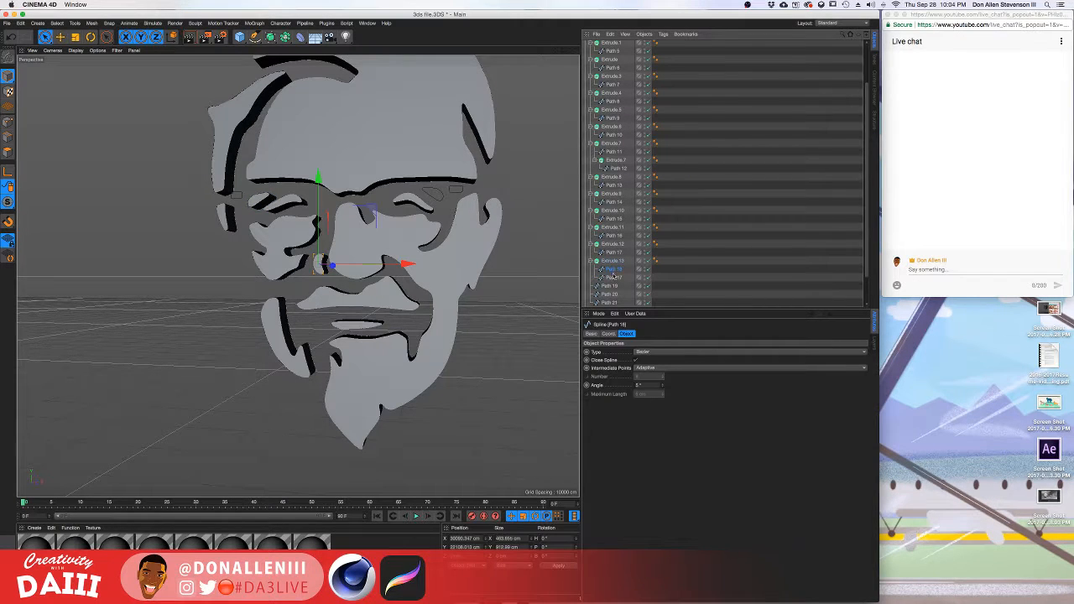
pyautogui.click(613, 276)
pyautogui.press('Delete')
pyautogui.scroll(-1, 608, 264)
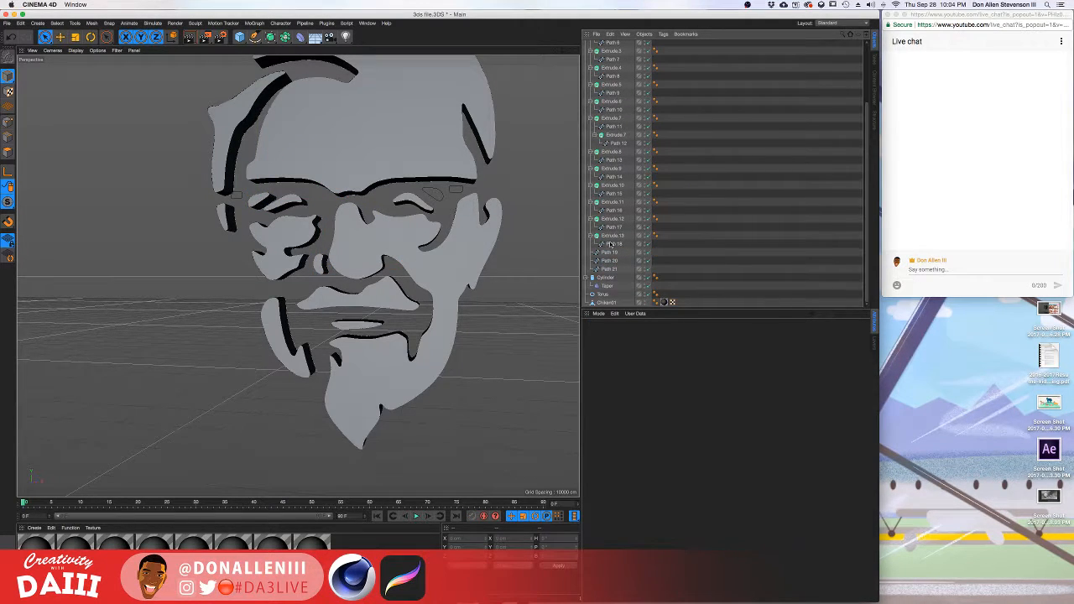
pyautogui.click(610, 251)
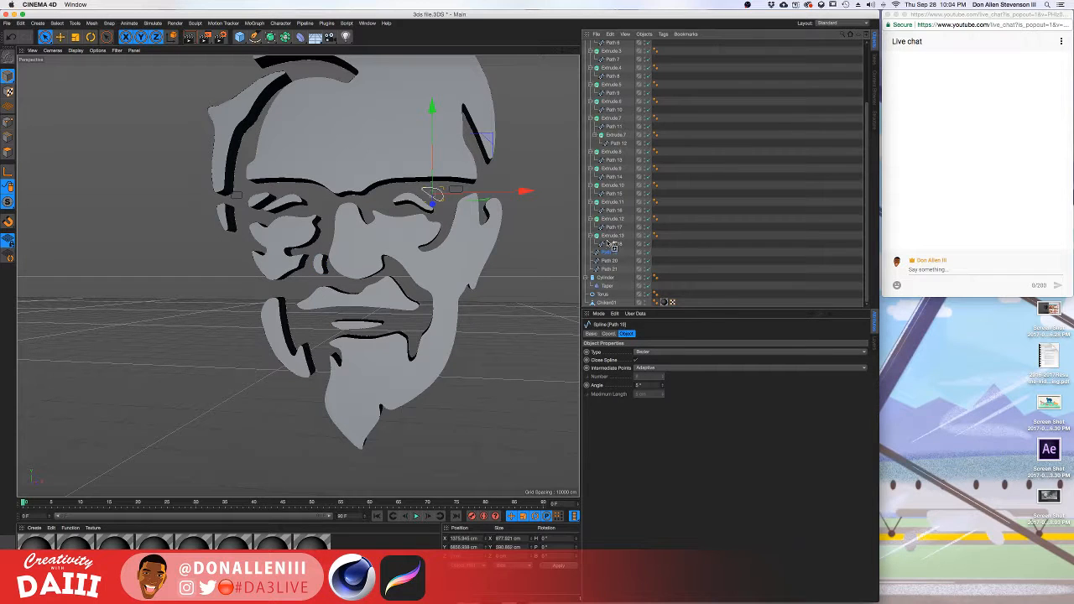
pyautogui.moveTo(611, 243); pyautogui.dragTo(613, 252)
pyautogui.click(615, 237)
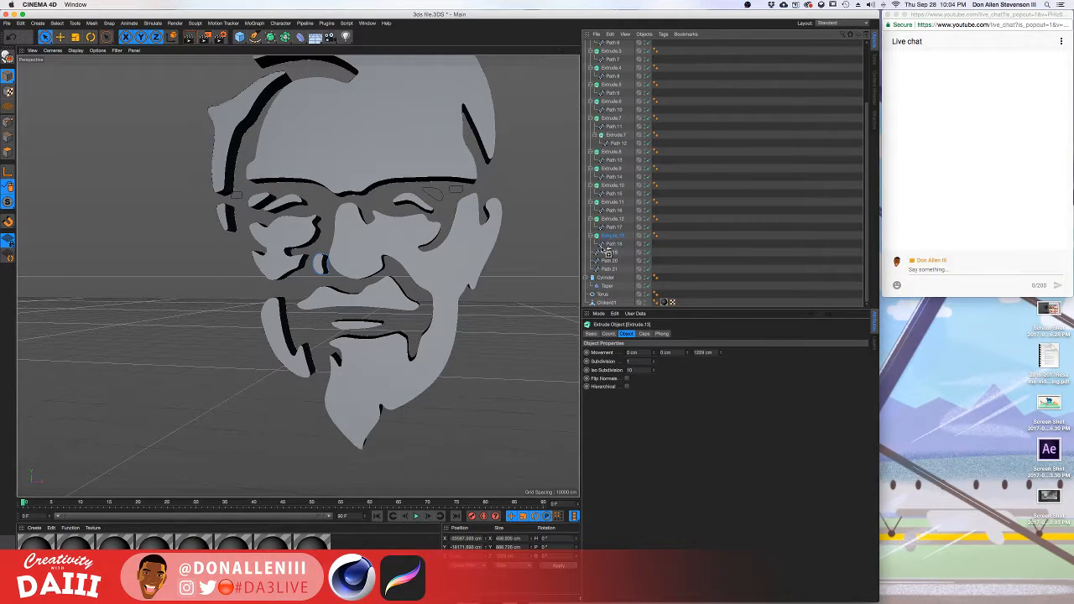
pyautogui.keyDown('ctrl'); pyautogui.moveTo(607, 250); pyautogui.dragTo(607, 252); pyautogui.keyUp('ctrl')
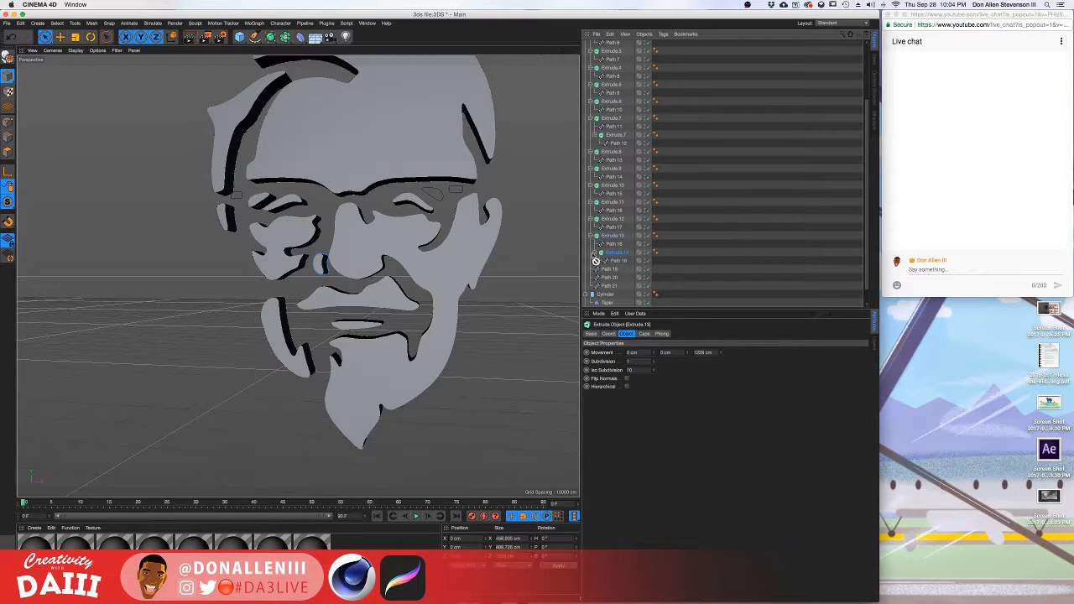
pyautogui.hotkey('ctrl', 'z')
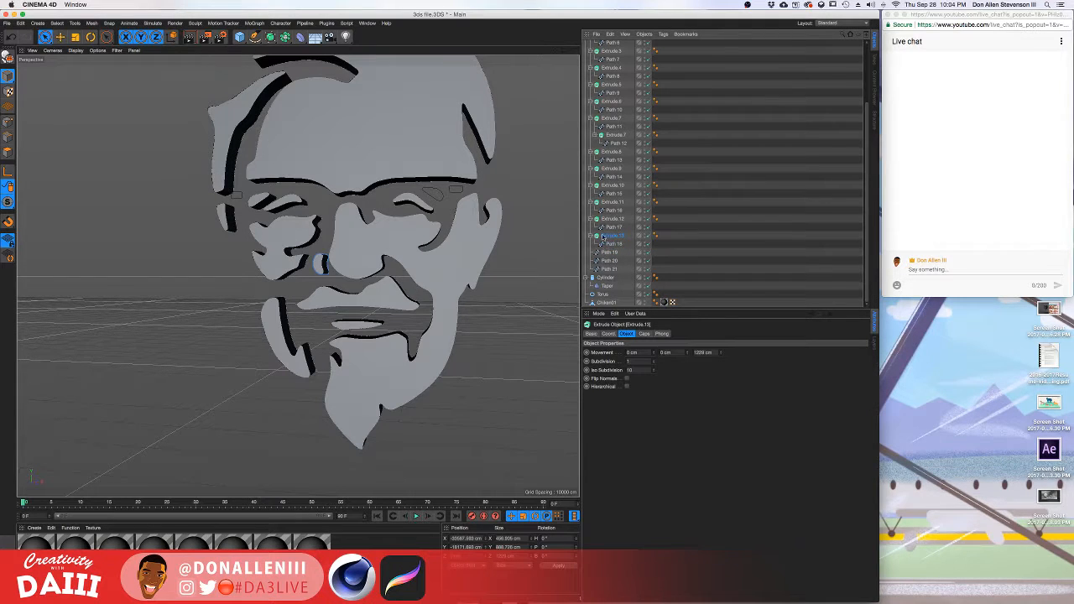
# Isolate the Path 18 Extrude generator's contents in the Object Manager and try to bring back the full hierarchy.
pyautogui.keyDown('ctrl'); pyautogui.doubleClick(603, 237); pyautogui.keyUp('ctrl')
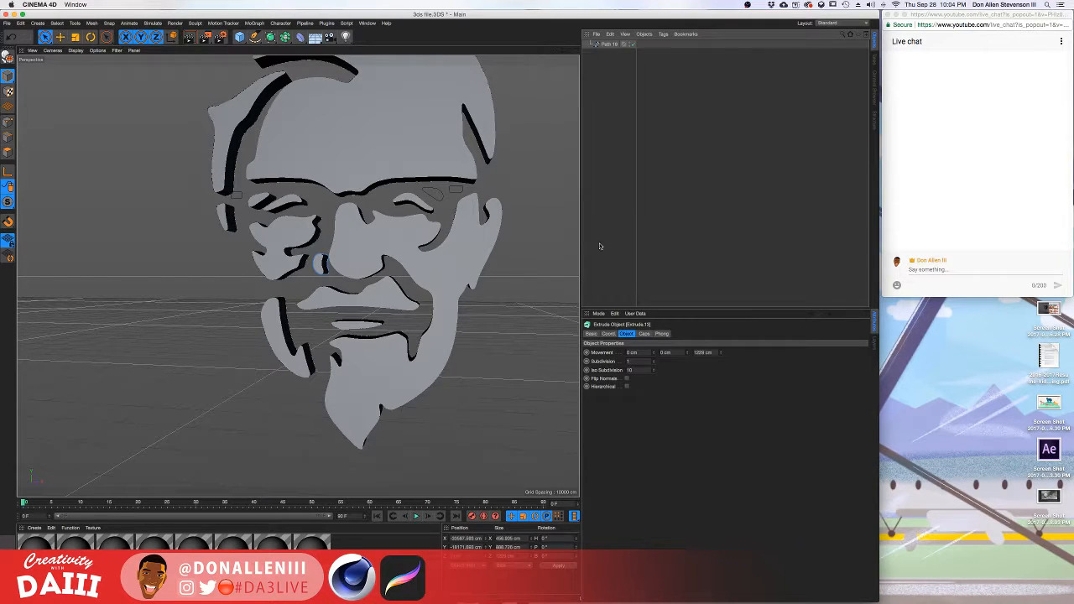
pyautogui.click(612, 45)
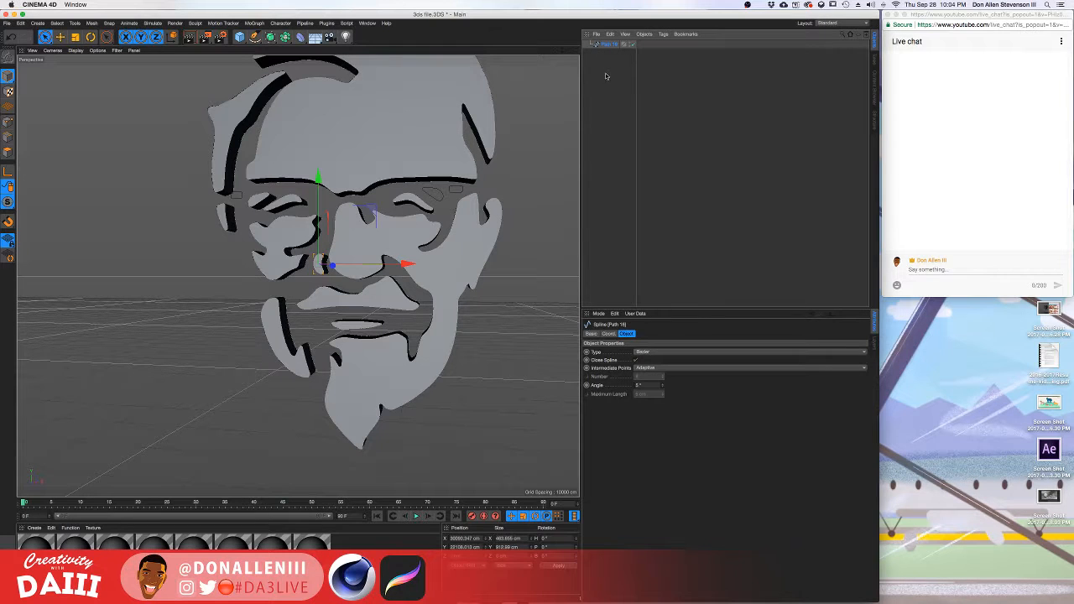
pyautogui.press('super+z')
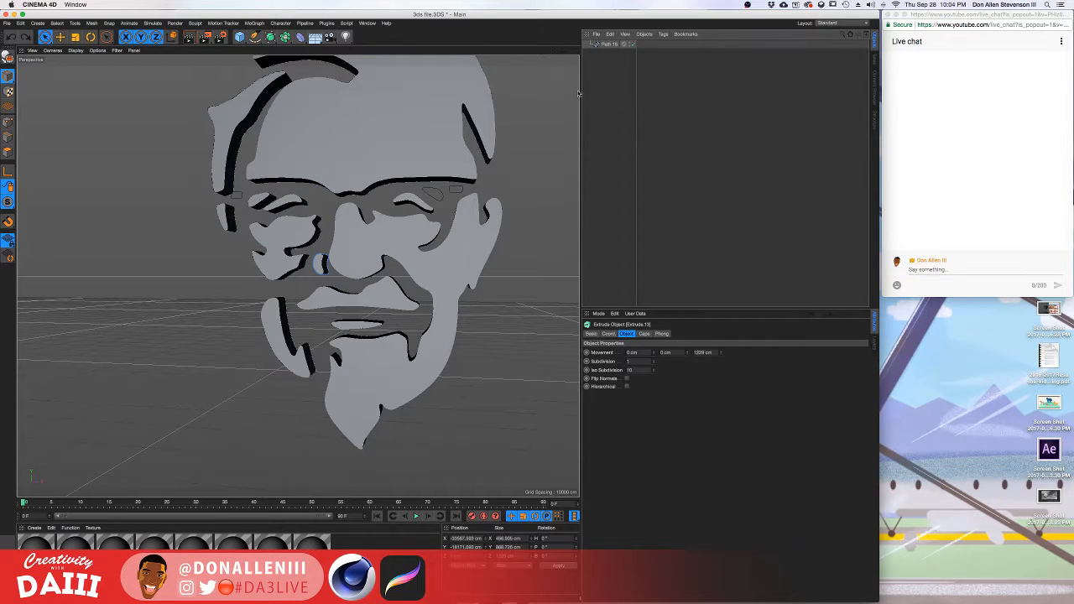
pyautogui.click(610, 45)
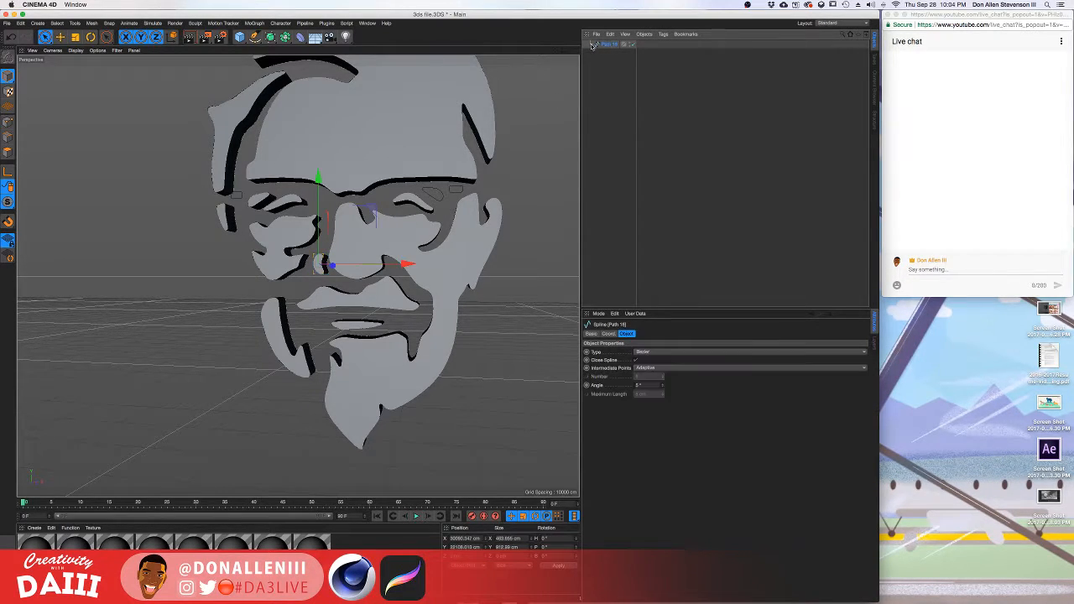
pyautogui.scroll(-1, 594, 47)
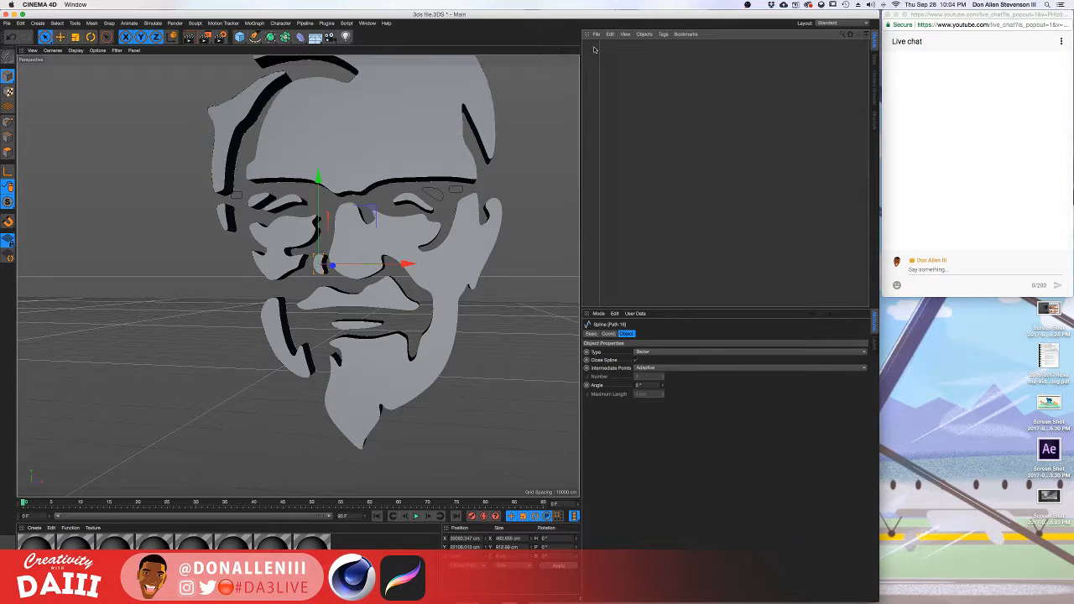
pyautogui.click(594, 49)
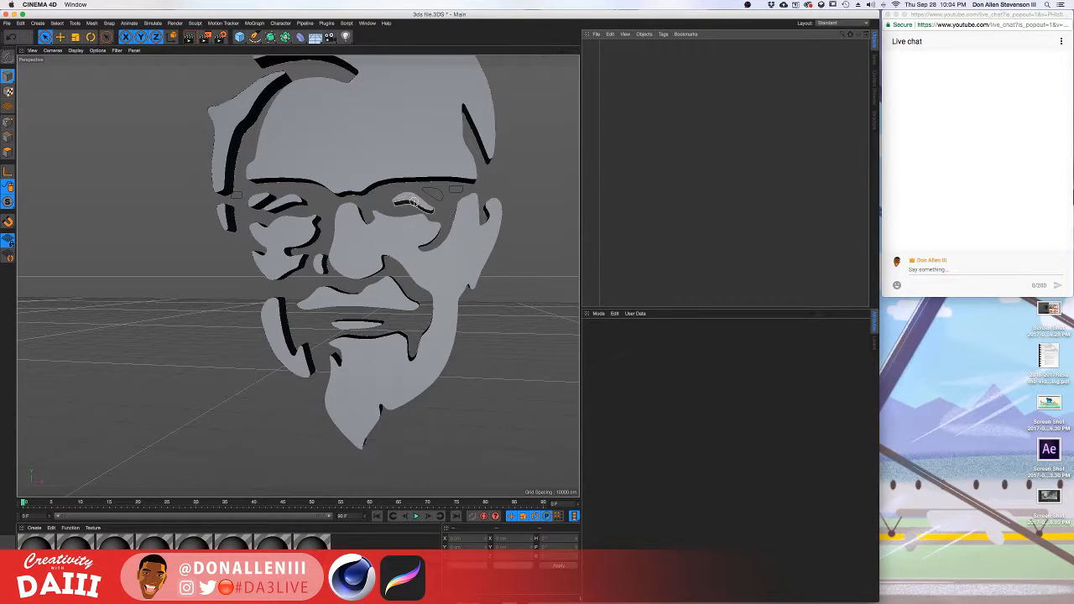
pyautogui.keyDown('alt'); pyautogui.moveTo(376, 168); pyautogui.dragTo(440, 76); pyautogui.keyUp('alt')
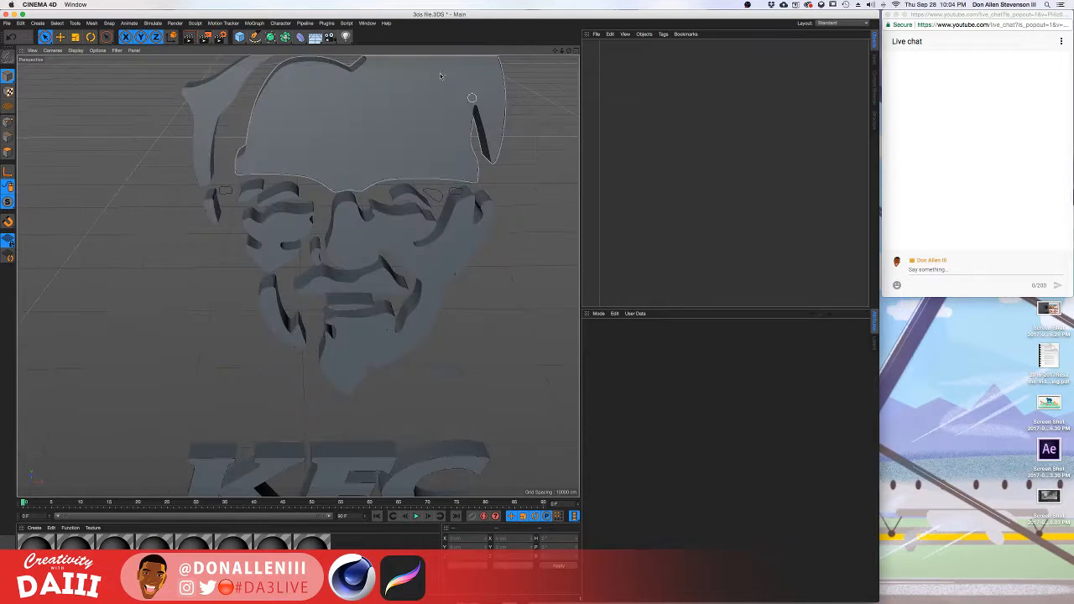
# Switch the interface layout to Sculpting and back to Standard.
pyautogui.click(833, 25)
pyautogui.click(843, 79)
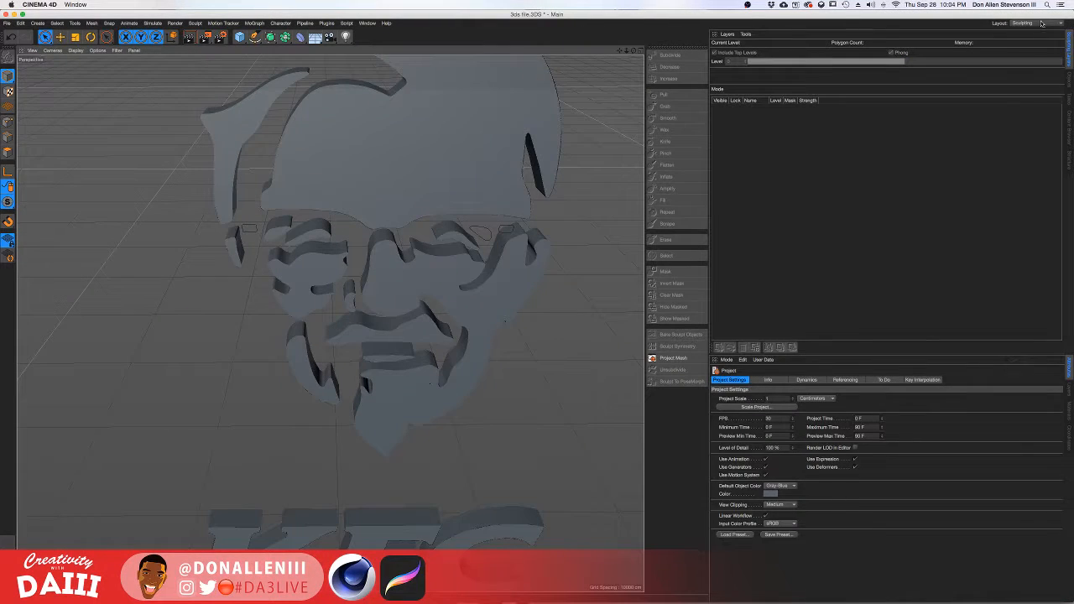
pyautogui.click(1041, 24)
pyautogui.click(1041, 82)
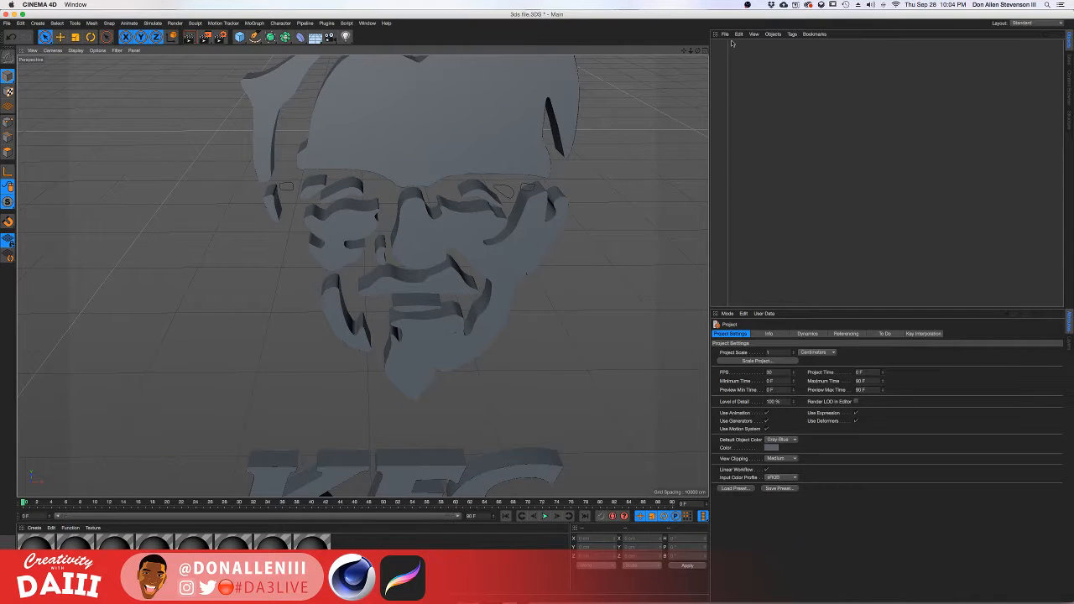
# Select the forehead extrusion in the viewport, open the Layer Manager and call up the Object Manager.
pyautogui.click(422, 130)
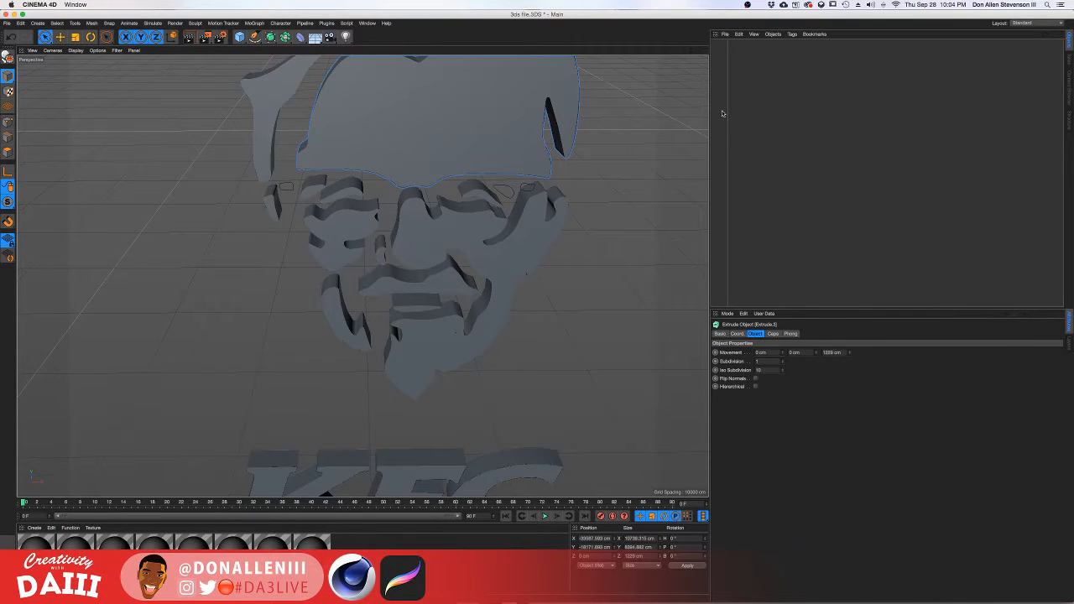
pyautogui.click(367, 23)
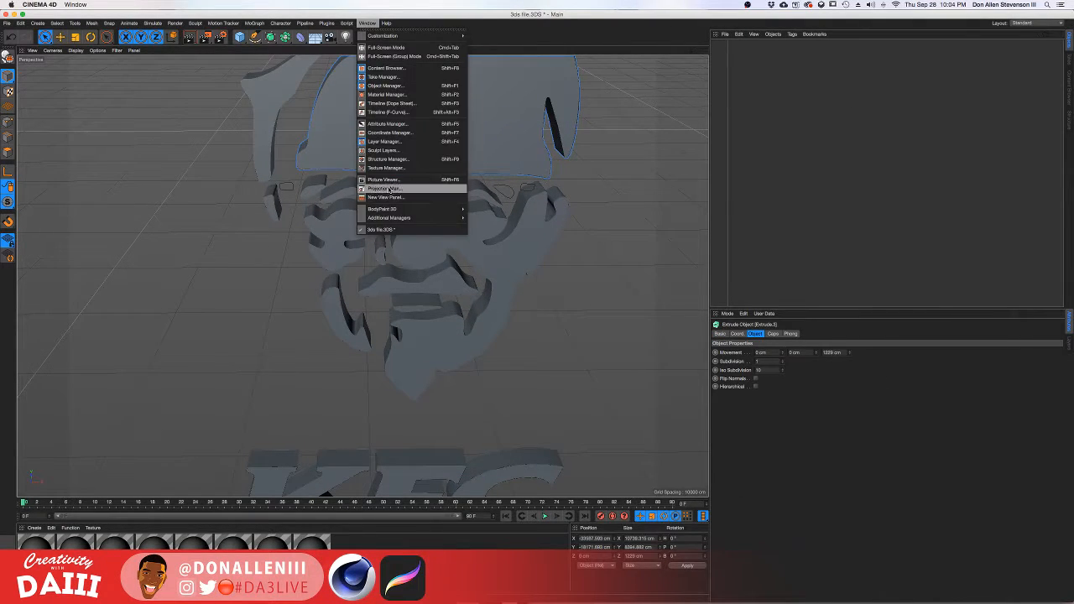
pyautogui.click(393, 142)
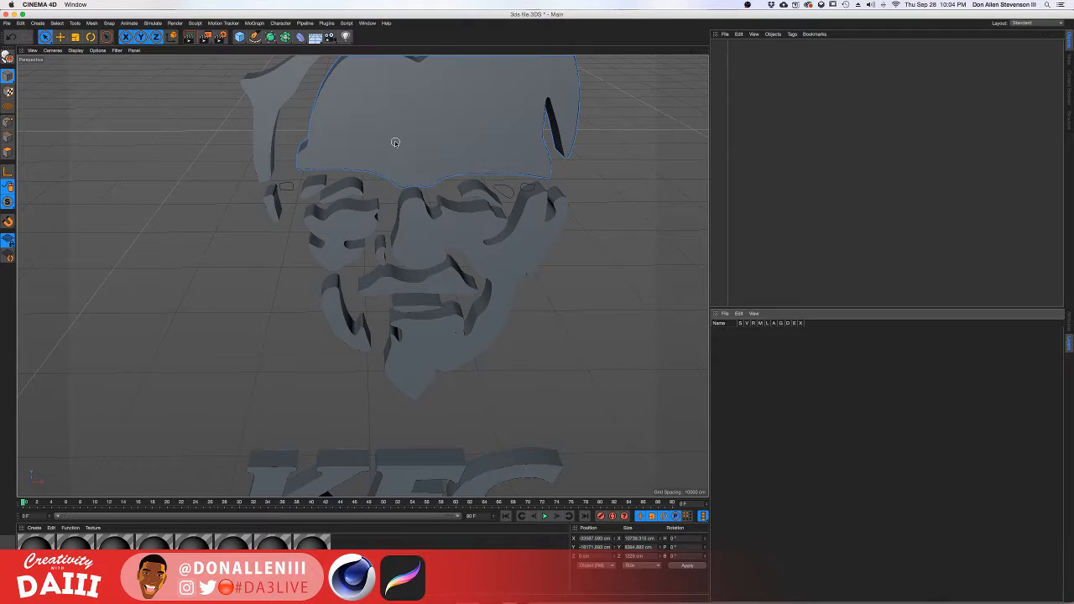
pyautogui.click(368, 23)
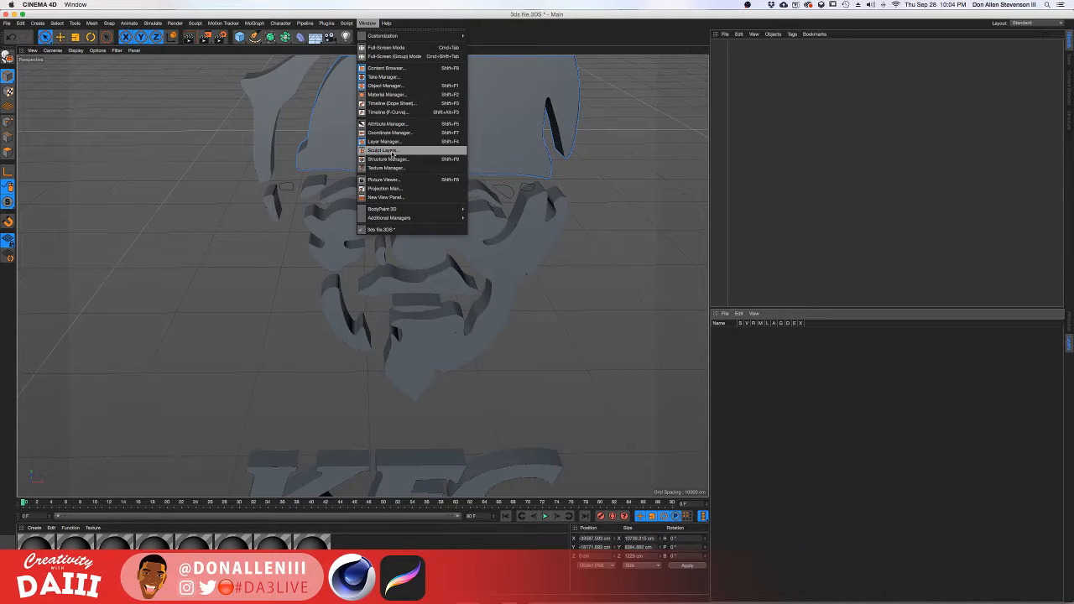
pyautogui.click(403, 86)
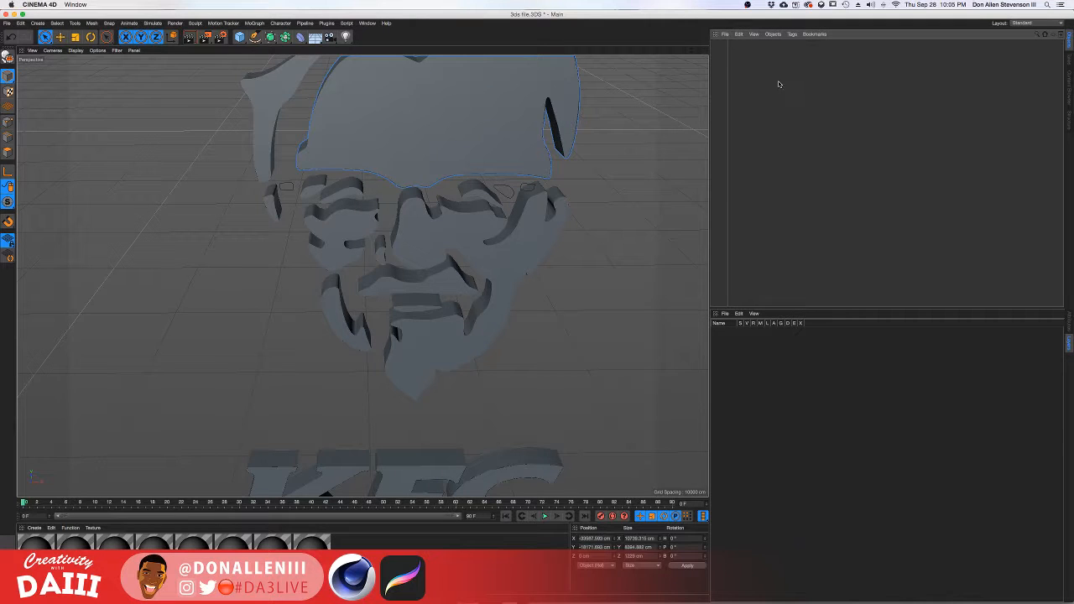
# Widen the object name column in the Object Manager and apply Show Objects to the selected forehead extrusion.
pyautogui.moveTo(727, 90); pyautogui.dragTo(790, 88)
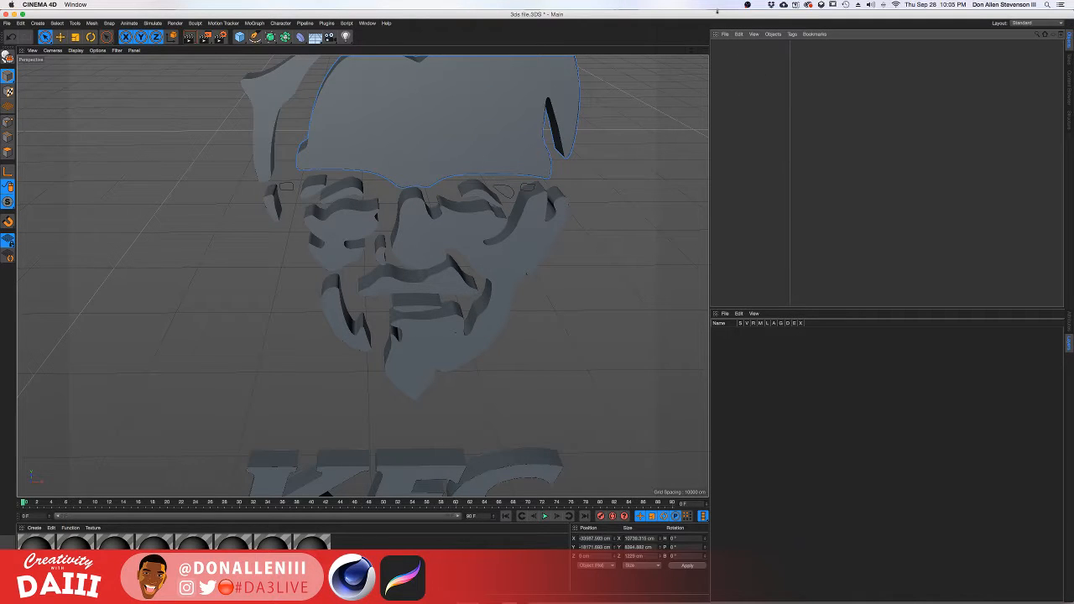
pyautogui.click(772, 34)
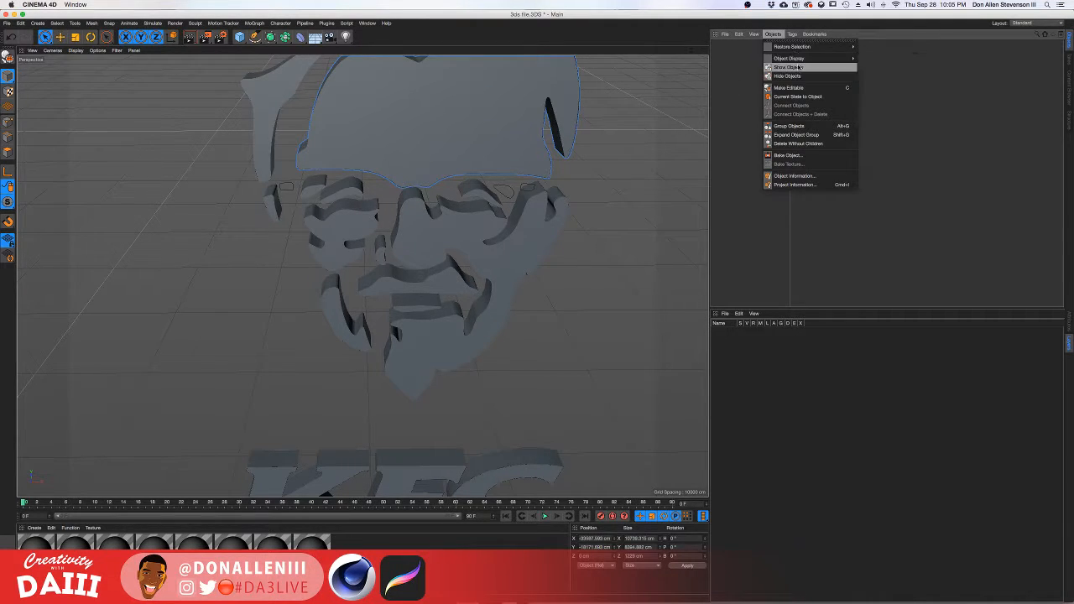
pyautogui.click(799, 68)
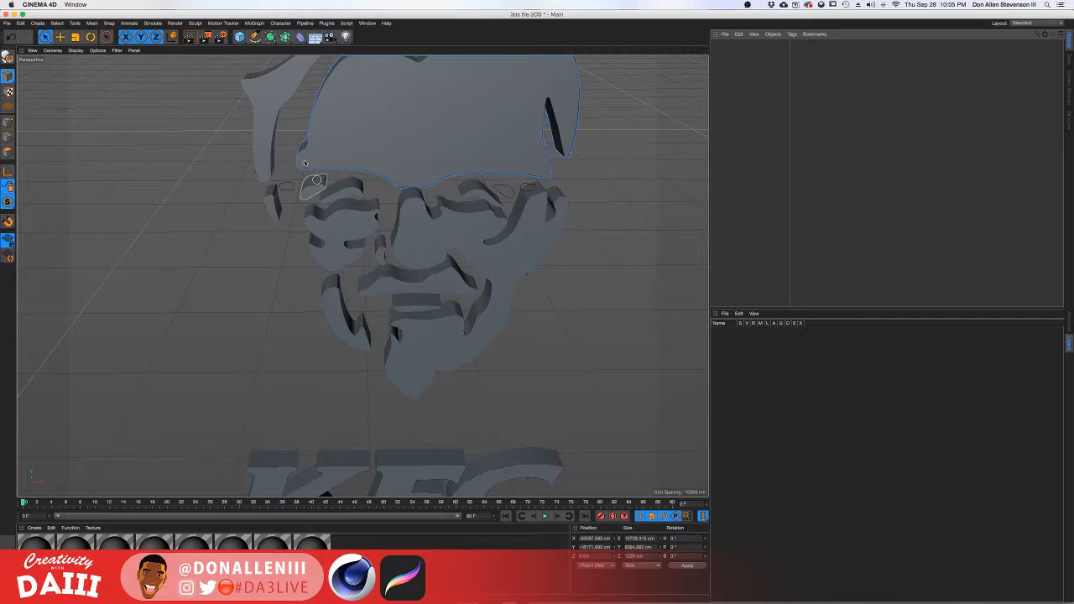
pyautogui.keyDown('alt'); pyautogui.moveTo(304, 162); pyautogui.dragTo(572, 227); pyautogui.keyUp('alt')
pyautogui.scroll(3, 502, 228)
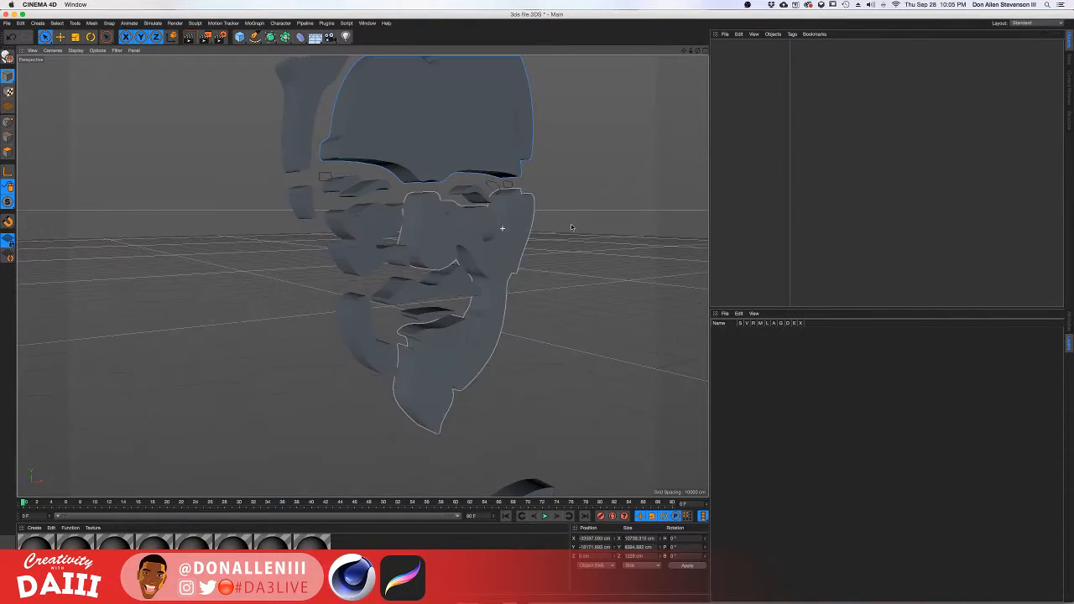
pyautogui.keyDown('alt'); pyautogui.moveTo(480, 209); pyautogui.dragTo(411, 198); pyautogui.keyUp('alt')
pyautogui.click(498, 190)
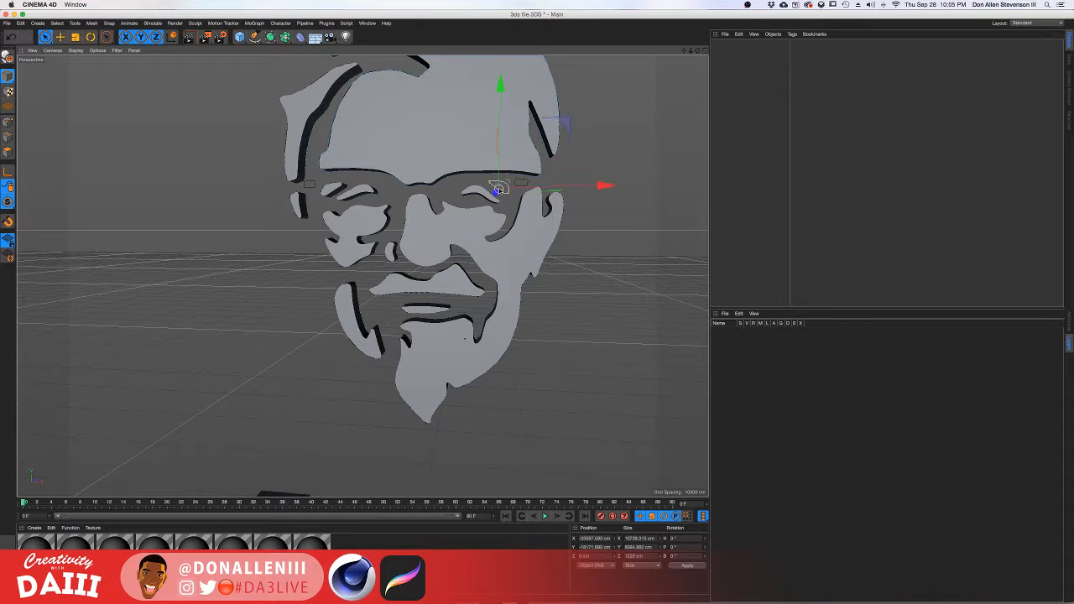
pyautogui.keyDown('shift'); pyautogui.click(522, 183); pyautogui.keyUp('shift')
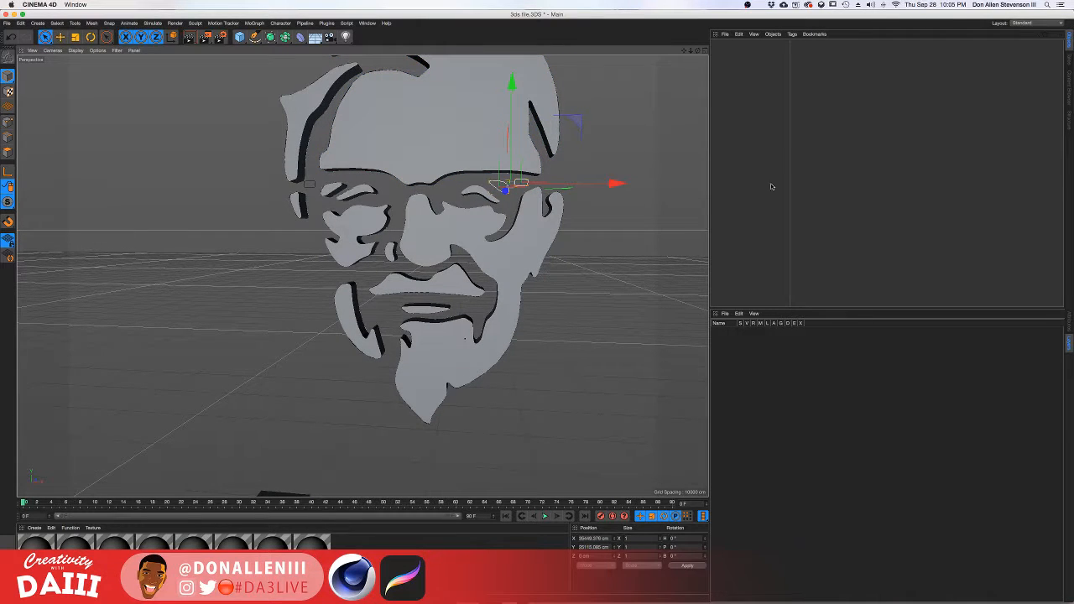
pyautogui.click(647, 179)
pyautogui.click(497, 188)
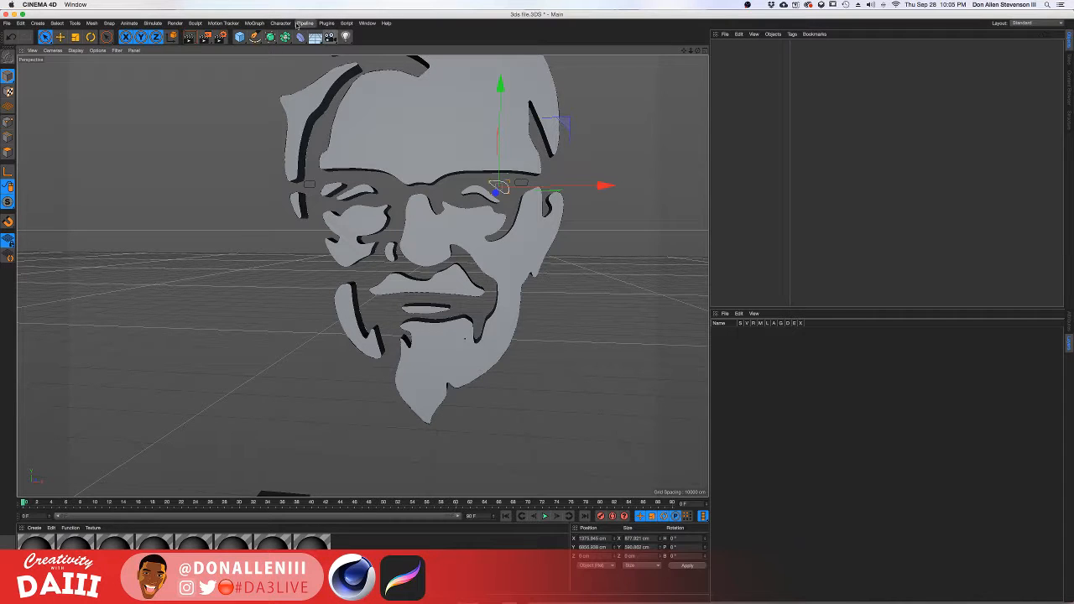
pyautogui.click(271, 38)
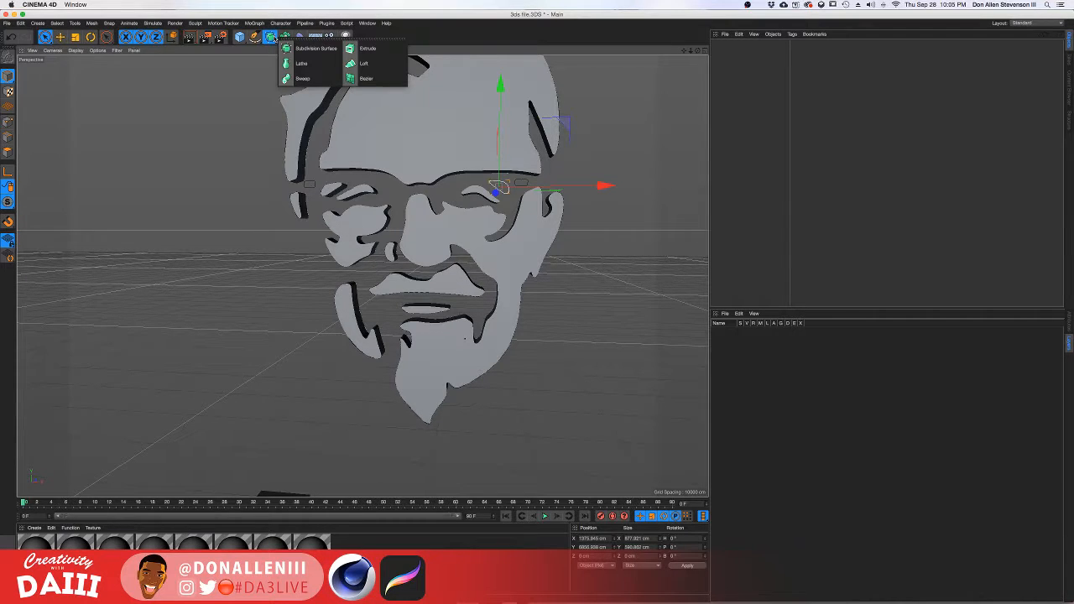
pyautogui.click(754, 88)
pyautogui.click(475, 235)
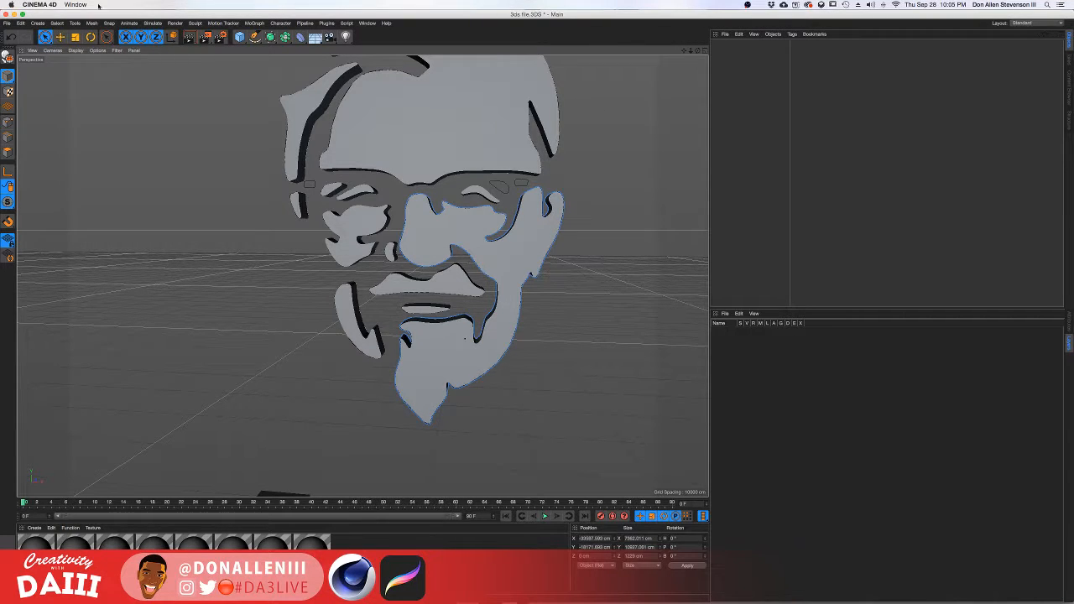
# Save the project as KFC.c4d in the Movies folder.
pyautogui.press('super+s')
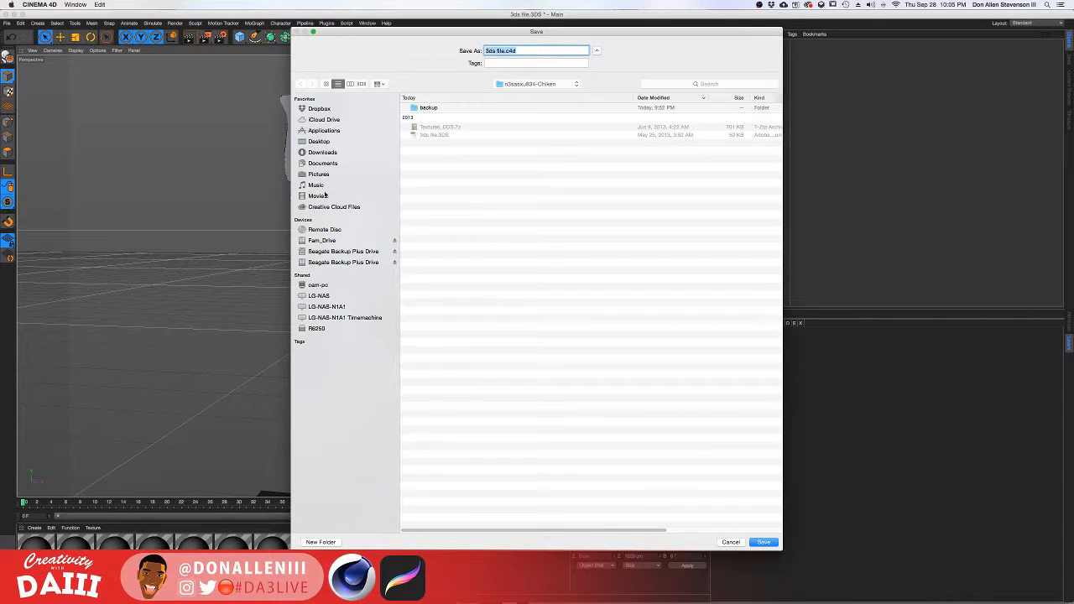
pyautogui.click(318, 195)
pyautogui.moveTo(507, 51); pyautogui.dragTo(400, 77)
pyautogui.click(507, 52)
pyautogui.press('BackSpace')
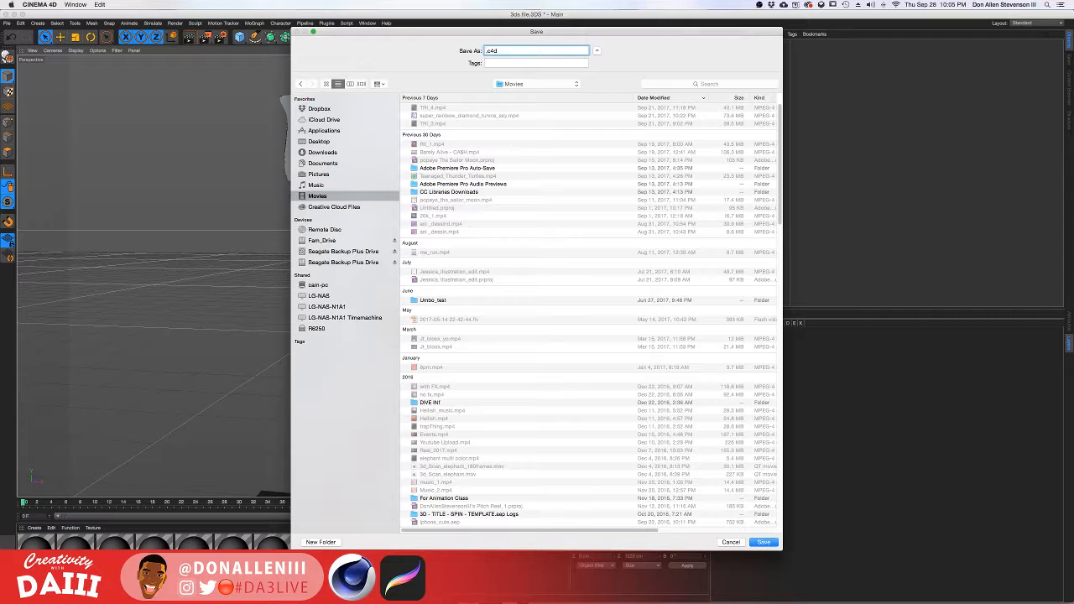
pyautogui.write('KFC')
pyautogui.click(764, 542)
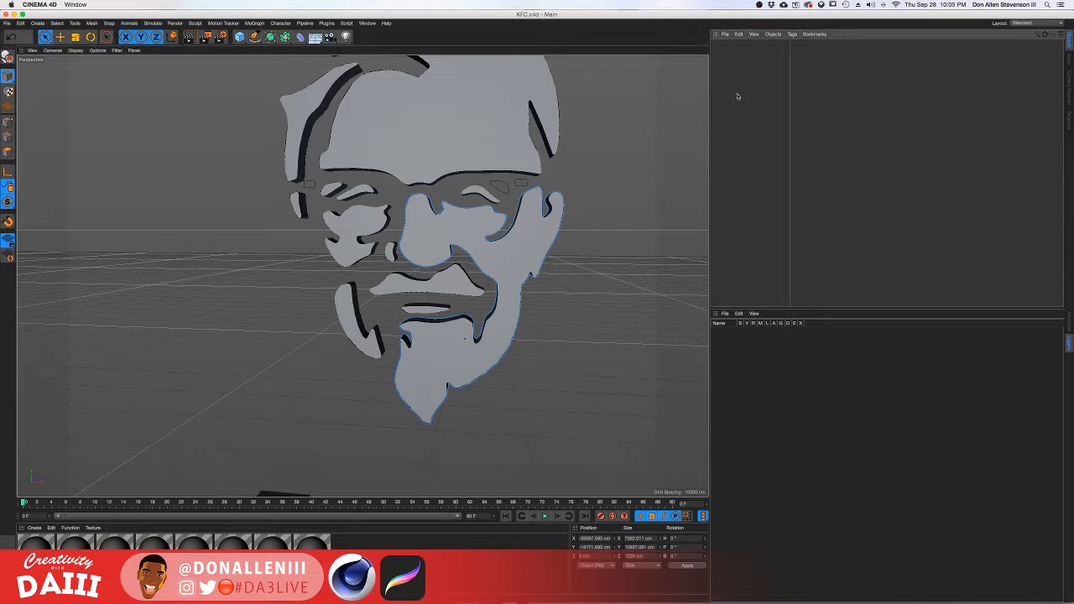
# Show the path bar in the Object Manager.
pyautogui.click(724, 35)
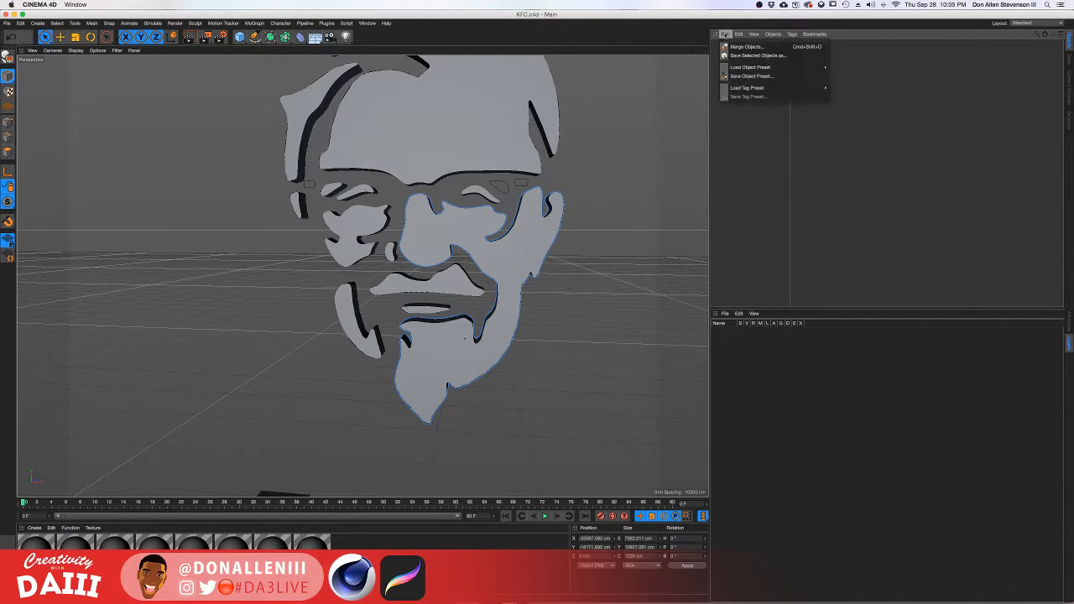
pyautogui.click(753, 34)
pyautogui.moveTo(769, 57)
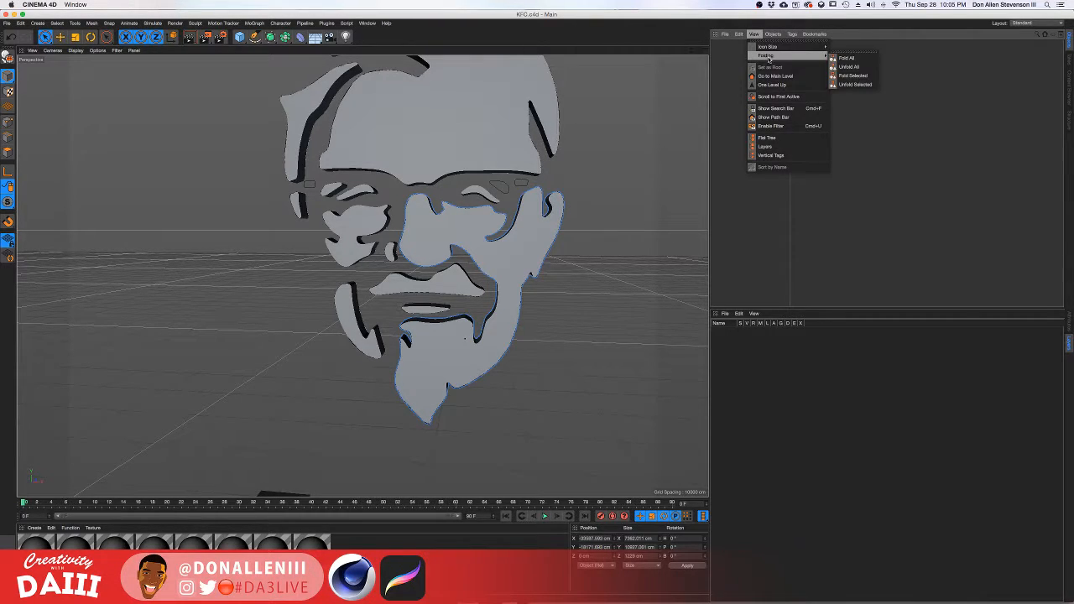
pyautogui.click(781, 117)
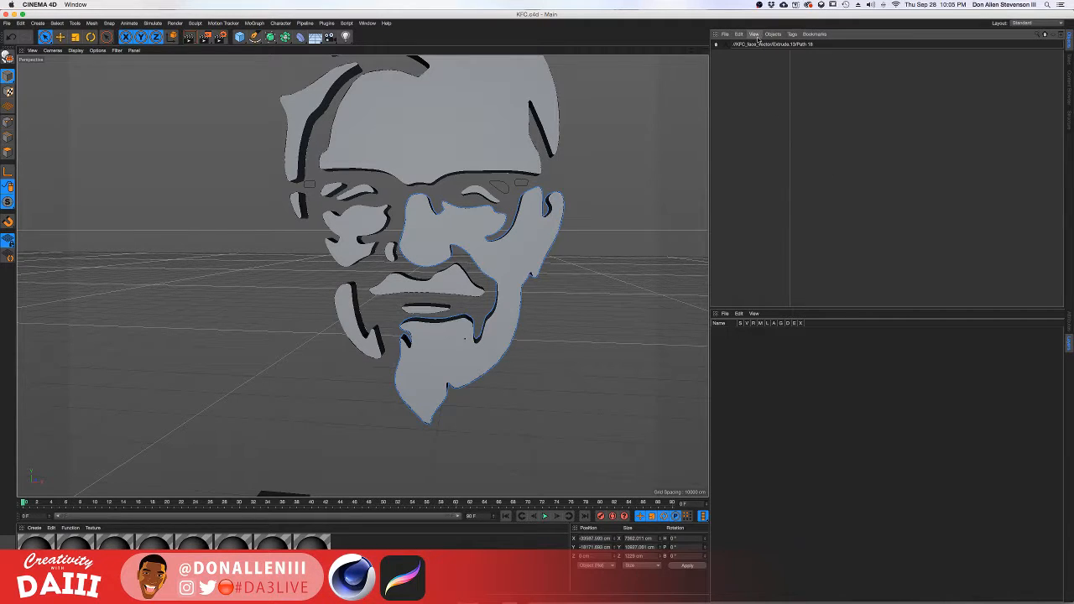
# Enable the Layers and Vertical Tags display options in the Object Manager.
pyautogui.click(754, 34)
pyautogui.click(770, 147)
pyautogui.click(754, 34)
pyautogui.click(766, 156)
pyautogui.click(752, 33)
pyautogui.click(770, 155)
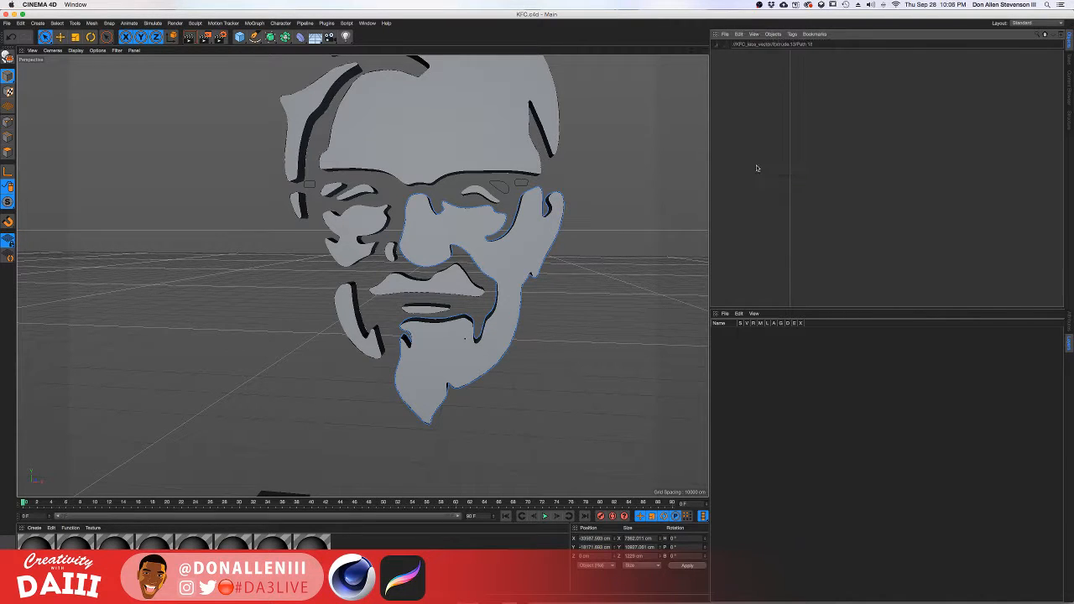
pyautogui.click(753, 34)
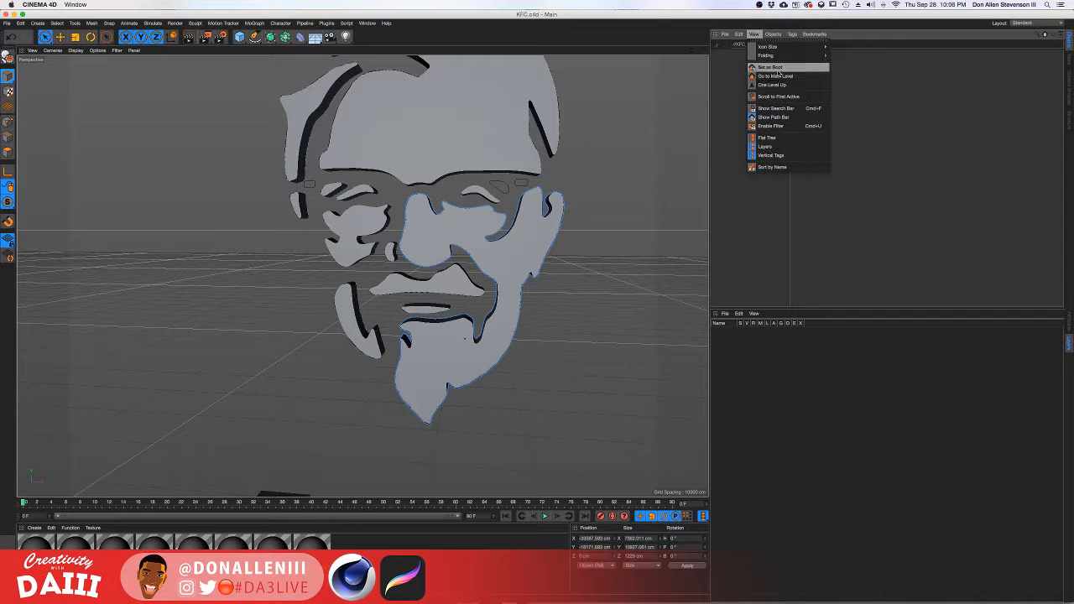
pyautogui.moveTo(766, 57)
pyautogui.moveTo(739, 37)
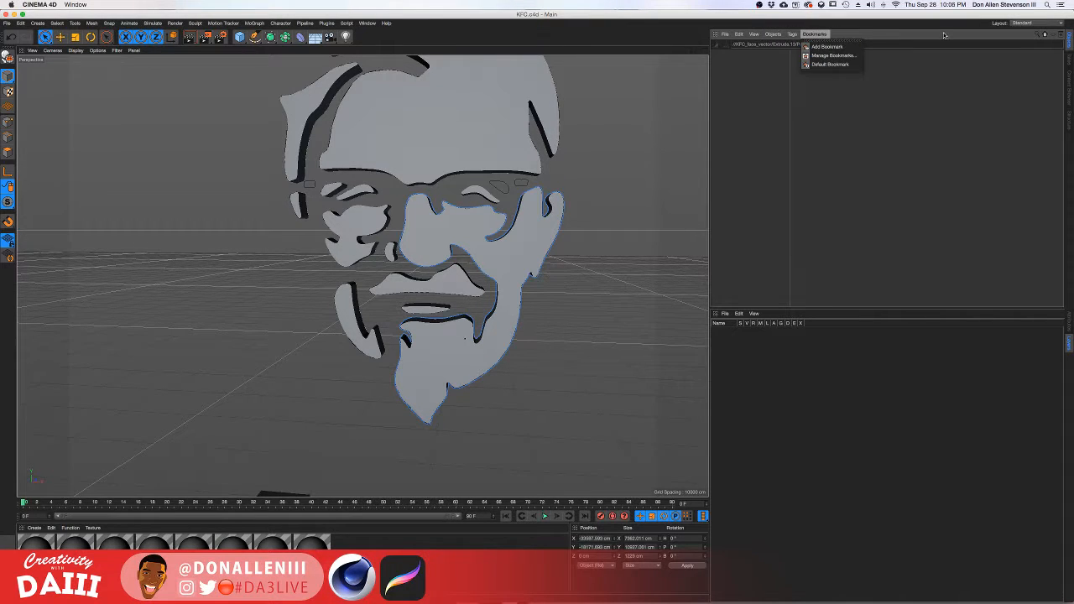
pyautogui.click(1069, 60)
pyautogui.click(1067, 88)
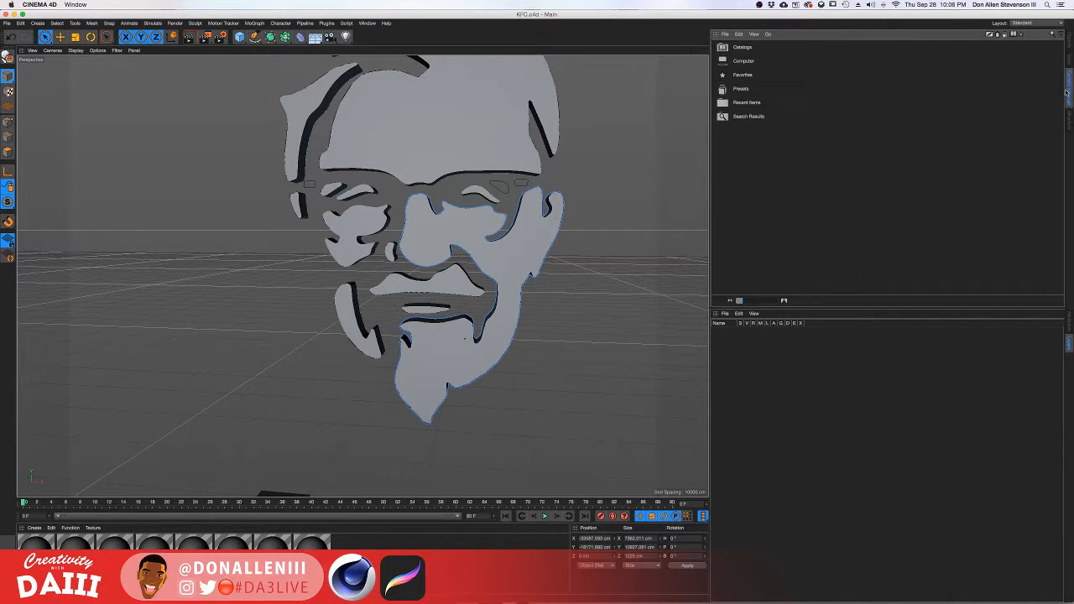
pyautogui.click(1069, 117)
pyautogui.click(1068, 39)
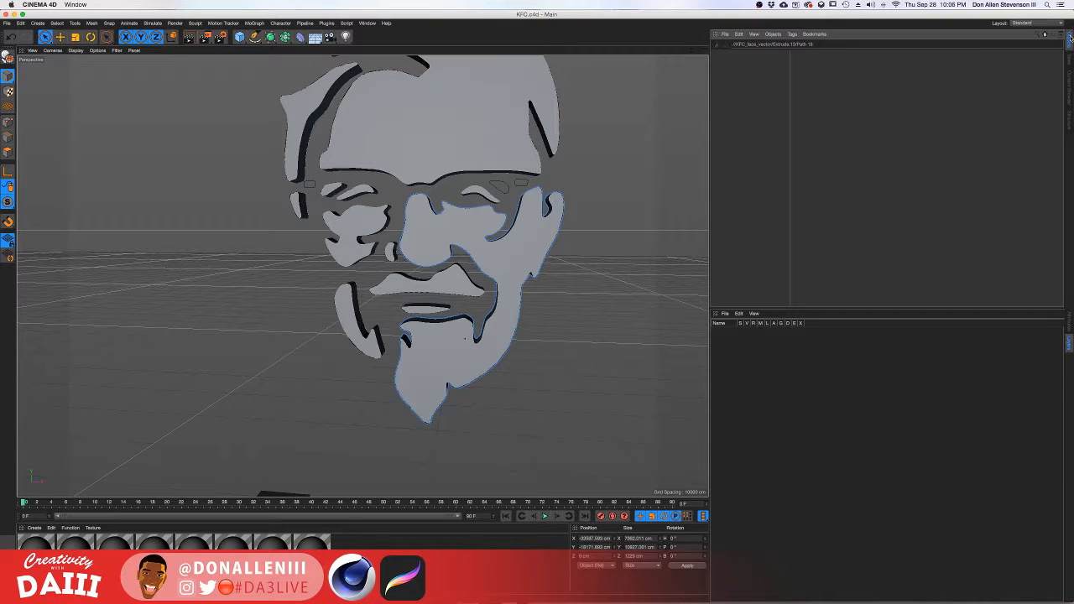
# Select the large face extrusion in the viewport to show its attributes.
pyautogui.click(500, 123)
pyautogui.click(428, 267)
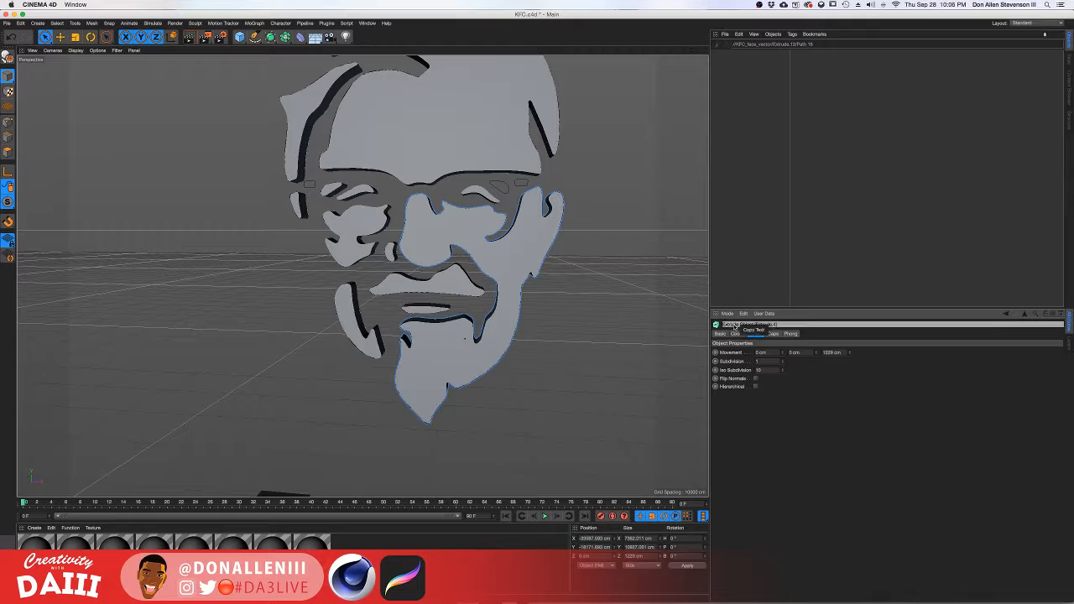
# Show the Object Manager's filter settings, enable the Objects category, and try a second Object Manager window before closing it.
pyautogui.click(742, 143)
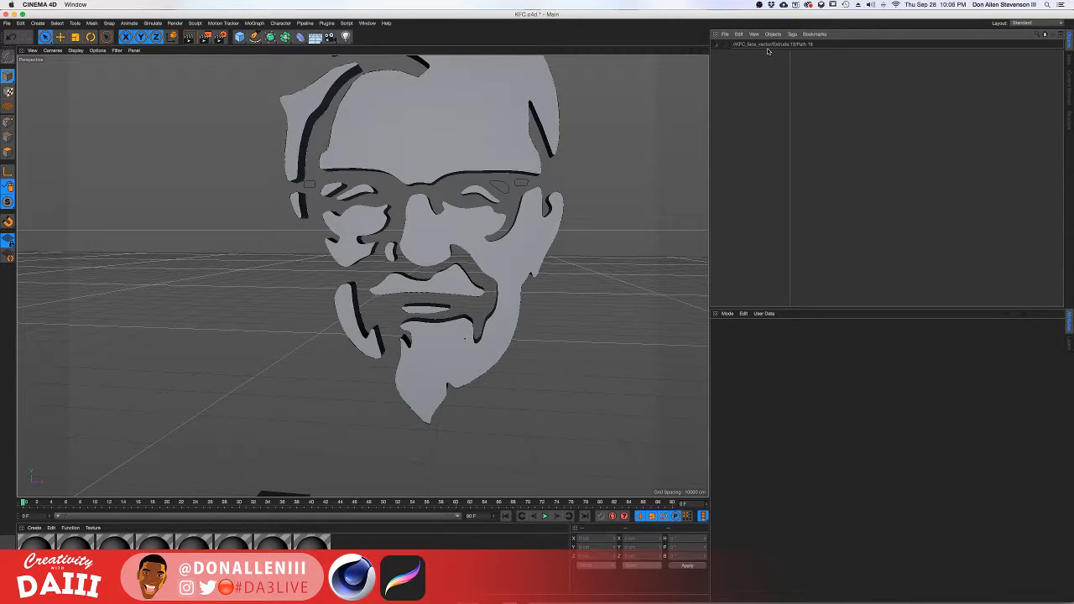
pyautogui.click(1053, 36)
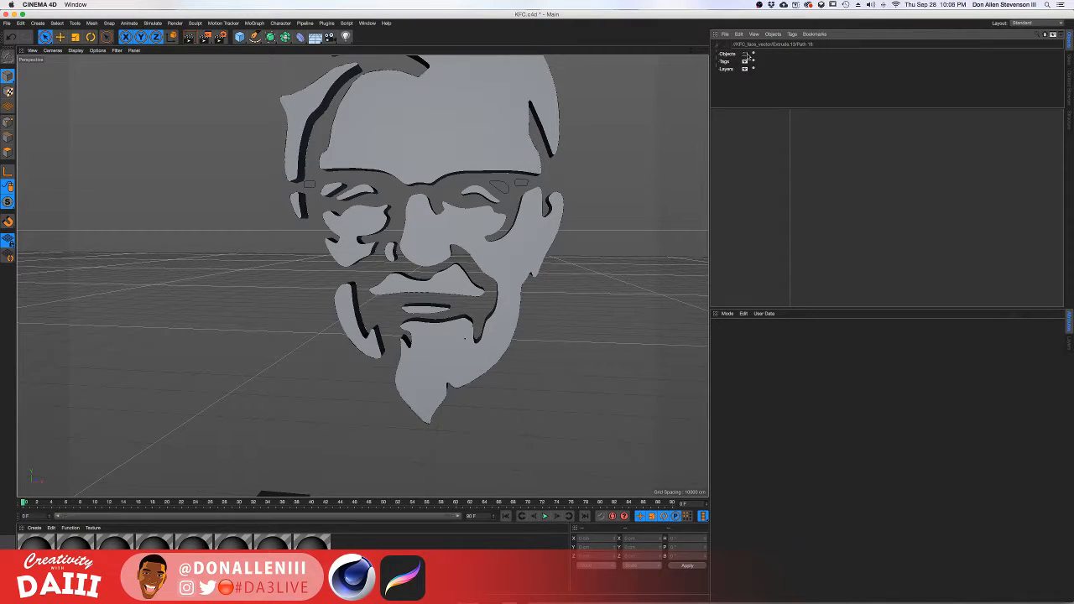
pyautogui.click(745, 55)
pyautogui.click(1058, 37)
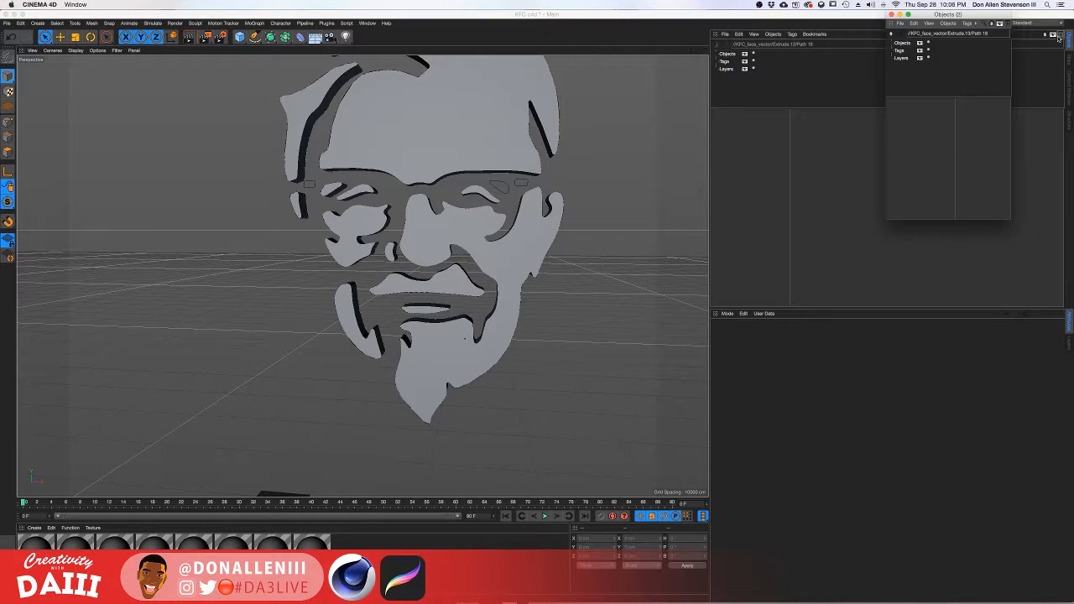
pyautogui.click(892, 15)
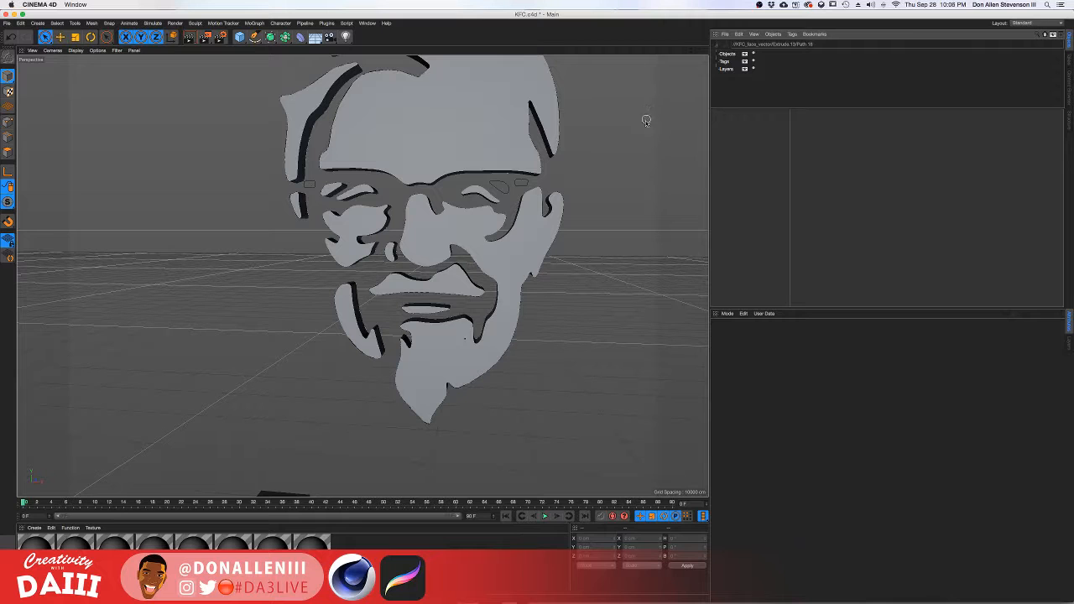
# Select all the KFC lettering below the face and raise it along the Y axis to about 6080 cm, closer to the chin.
pyautogui.scroll(2, 310, 226)
pyautogui.scroll(-10, 312, 226)
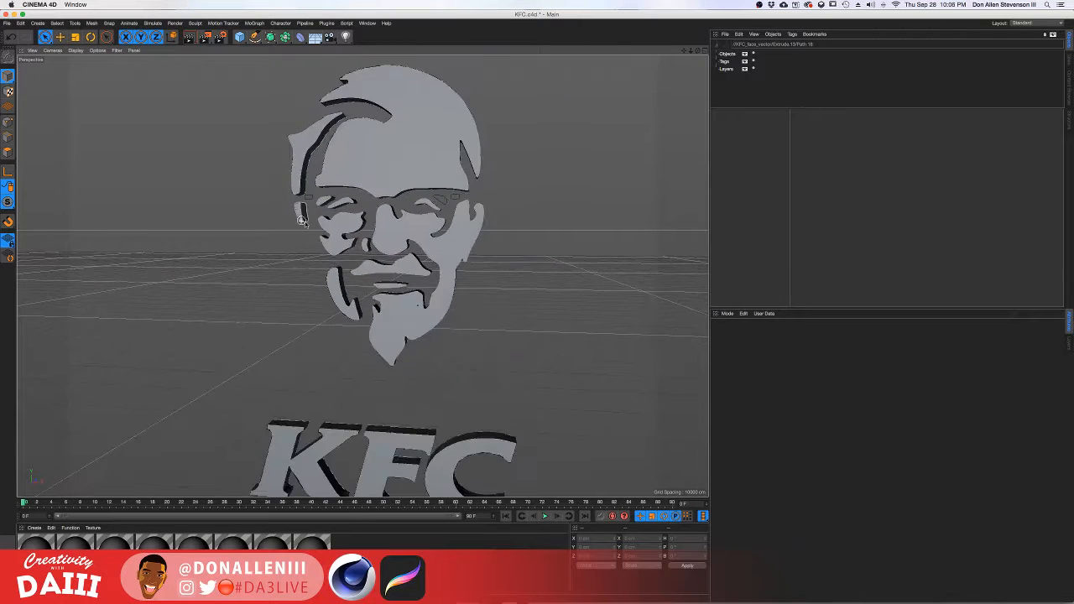
pyautogui.keyDown('alt'); pyautogui.moveTo(313, 226); pyautogui.dragTo(390, 236, button='middle'); pyautogui.keyUp('alt')
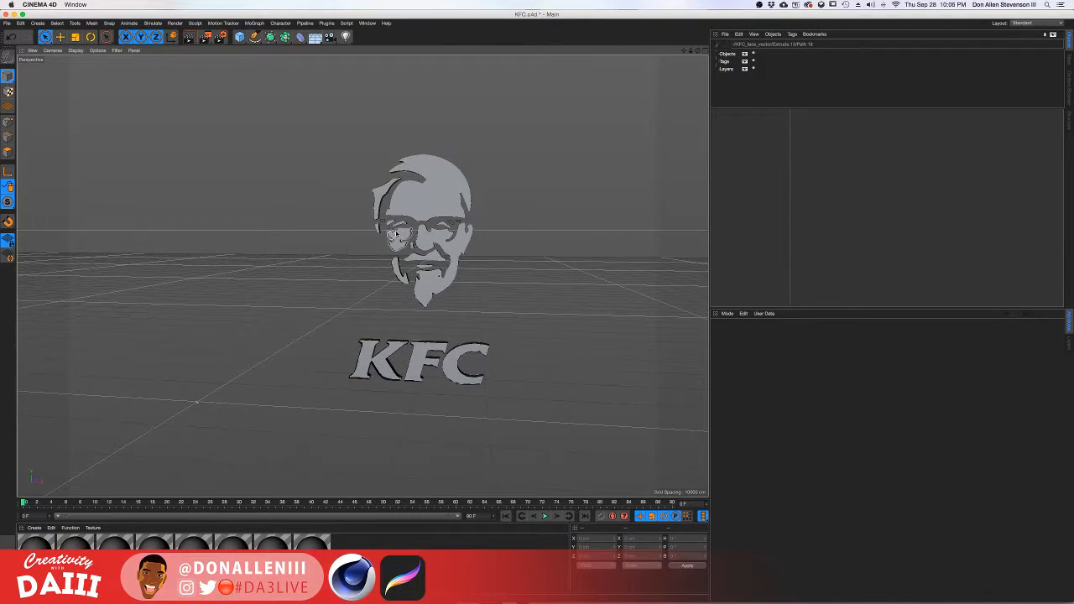
pyautogui.scroll(5, 426, 226)
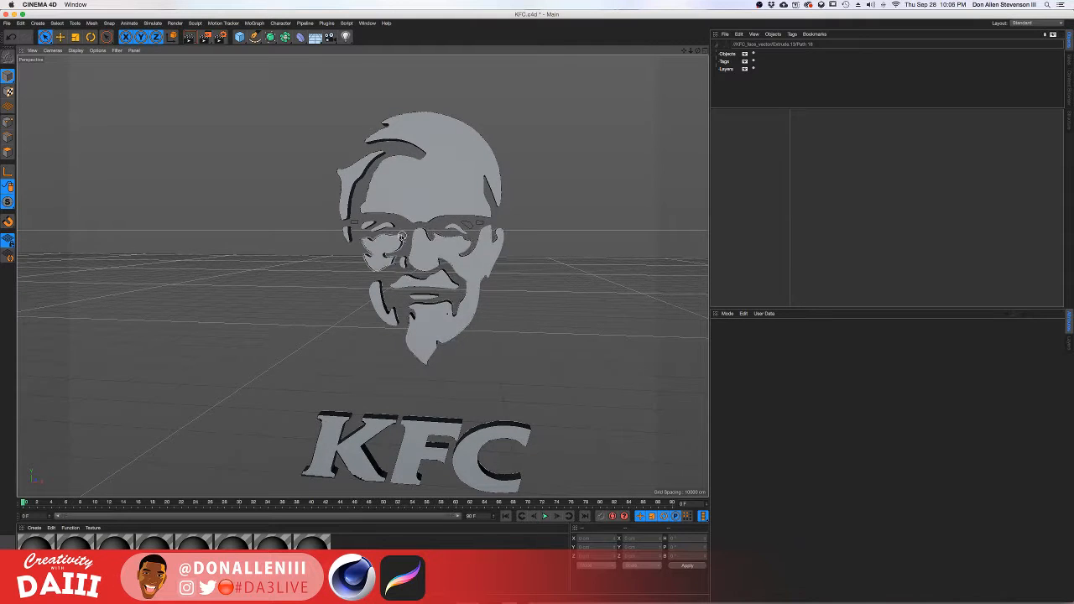
pyautogui.moveTo(425, 226)
pyautogui.keyDown('alt'); pyautogui.mouseDown()
pyautogui.moveTo(565, 229)
pyautogui.moveTo(434, 231)
pyautogui.mouseUp(); pyautogui.keyUp('alt')
pyautogui.moveTo(315, 322); pyautogui.dragTo(473, 382)
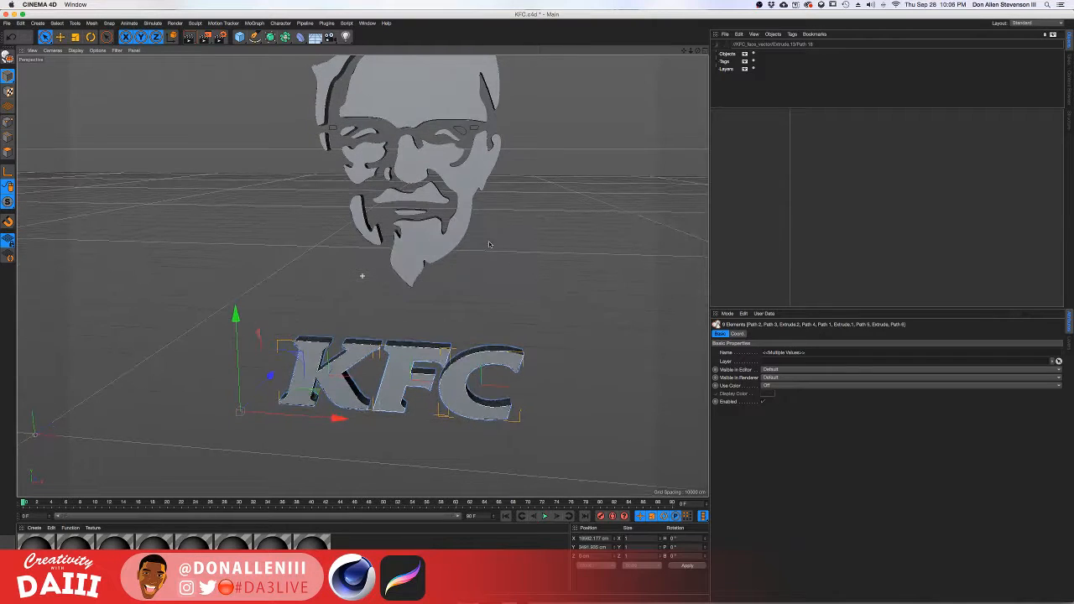
pyautogui.moveTo(239, 306); pyautogui.dragTo(239, 272)
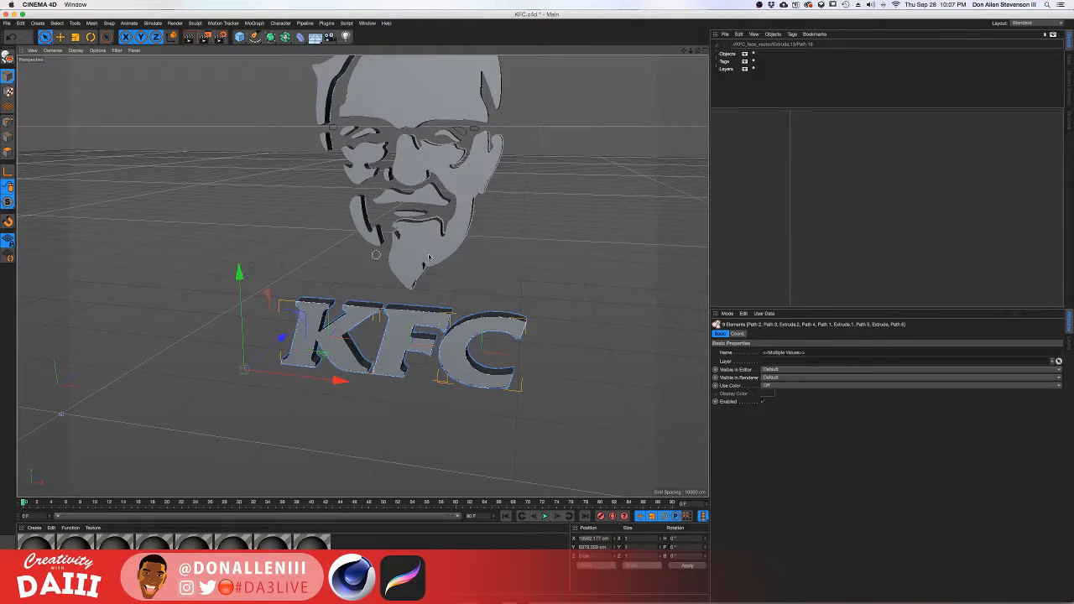
# Undo the last move of the KFC letters and leave no object selected.
pyautogui.hotkey('ctrl', 'z')
pyautogui.click(751, 126)
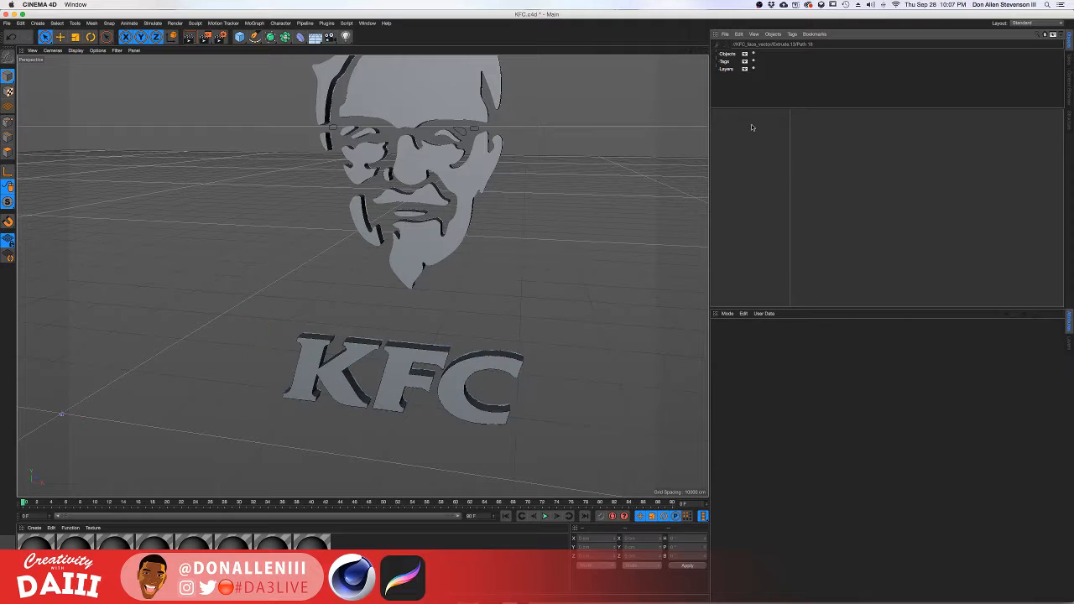
# Check the Object Manager's editing and file commands, and inspect the Structure Manager for the missing scene objects.
pyautogui.click(739, 33)
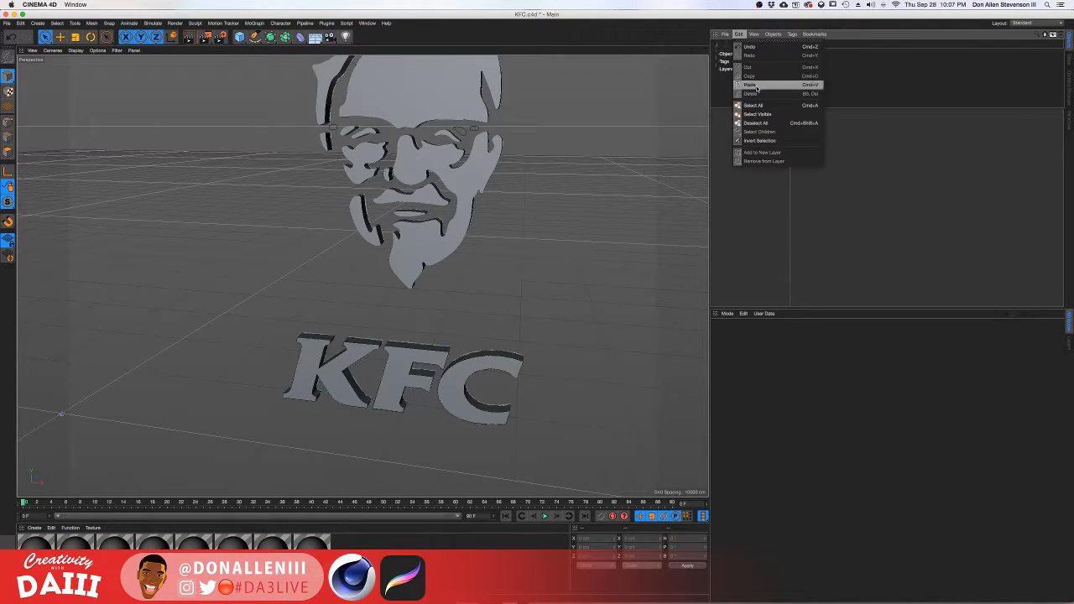
pyautogui.click(725, 34)
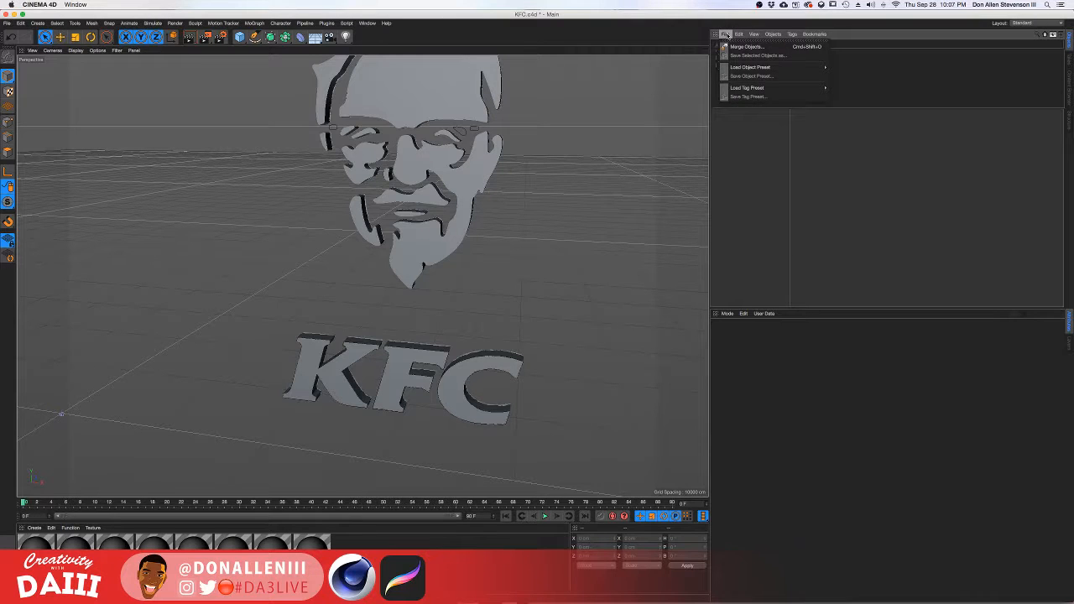
pyautogui.click(365, 23)
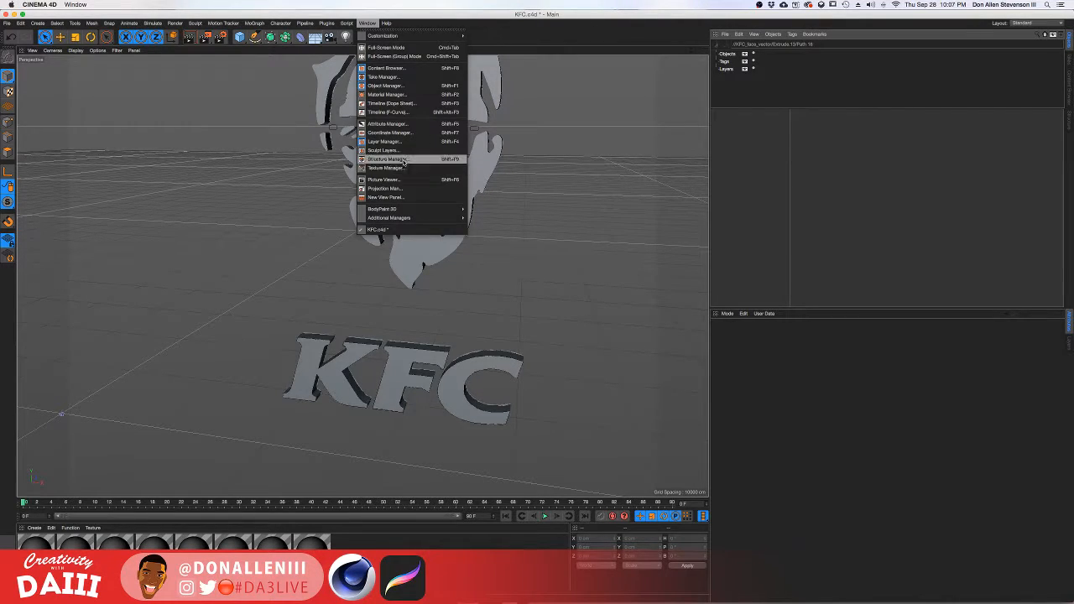
pyautogui.click(399, 159)
pyautogui.click(367, 23)
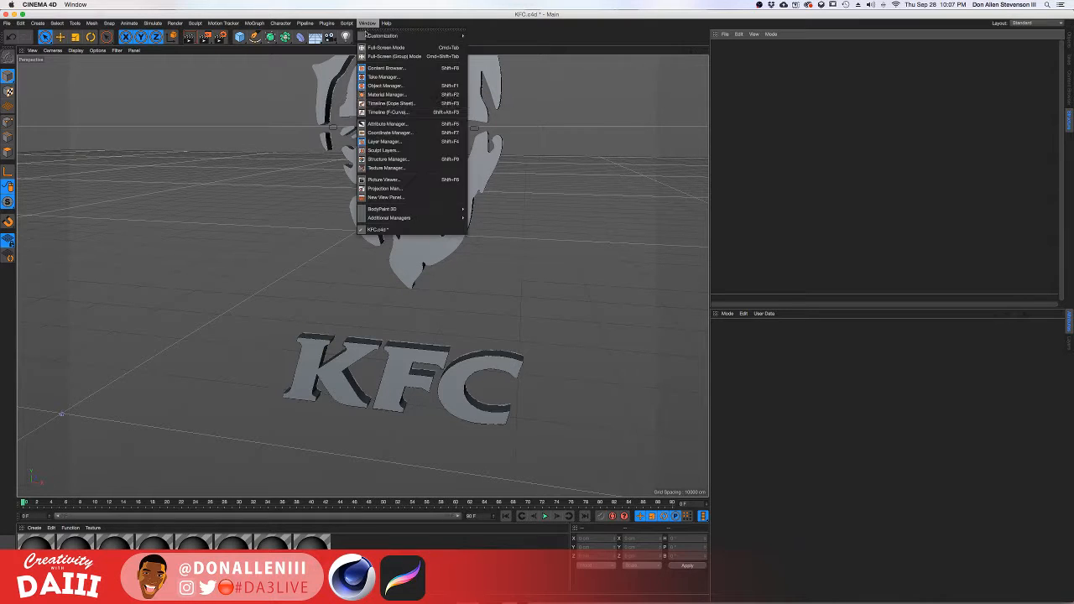
pyautogui.click(396, 160)
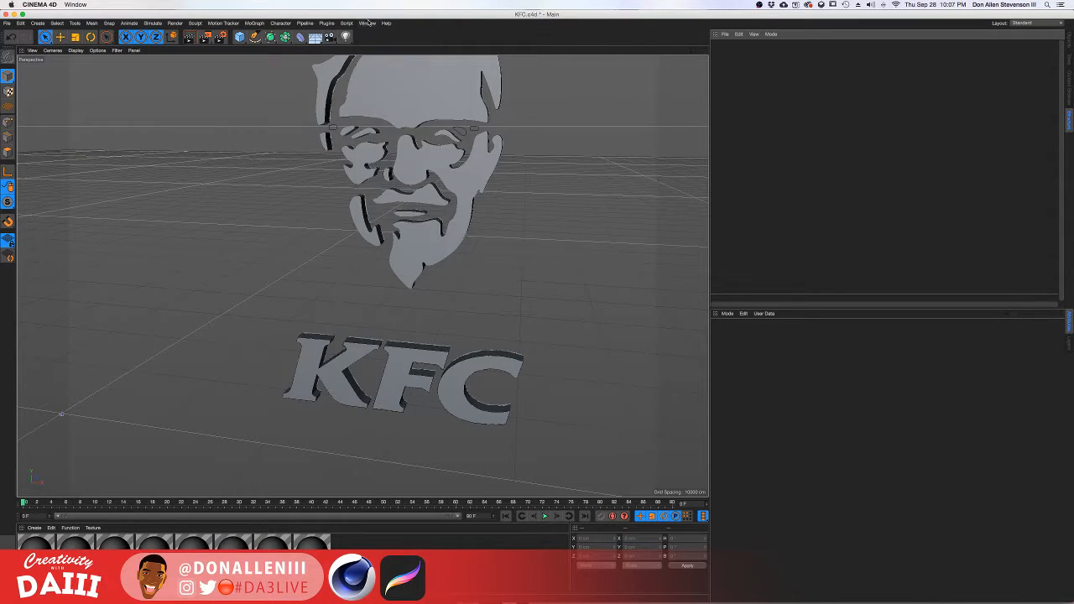
pyautogui.click(367, 22)
pyautogui.click(398, 155)
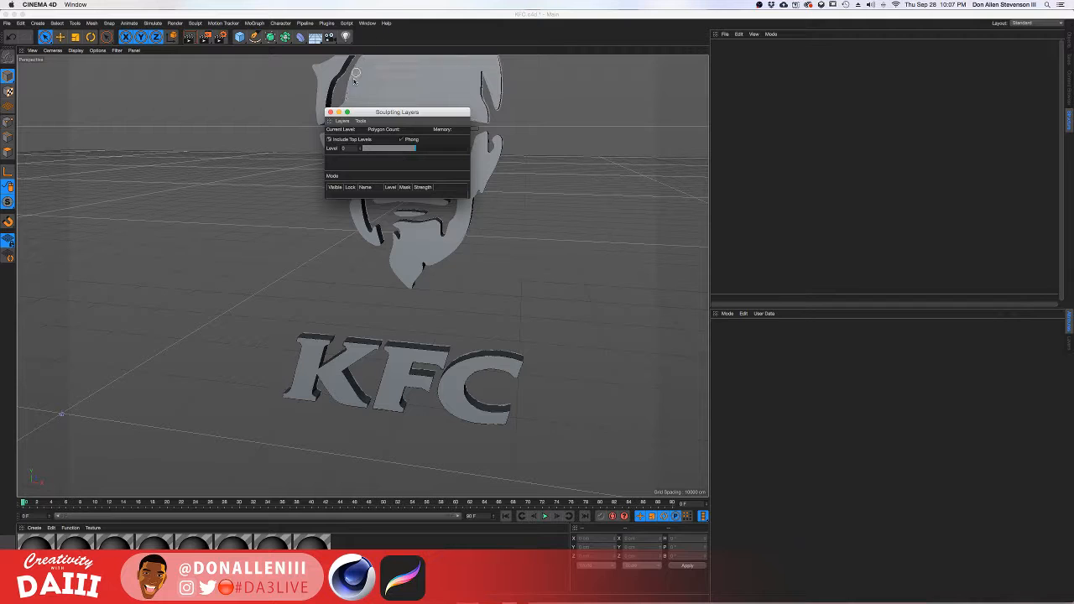
pyautogui.click(330, 113)
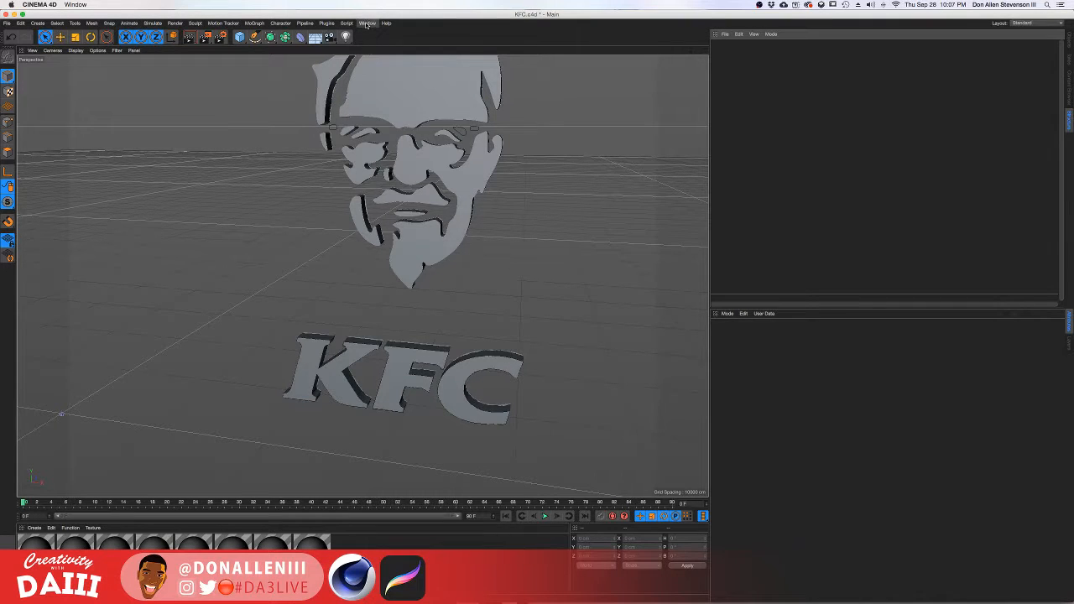
pyautogui.click(367, 22)
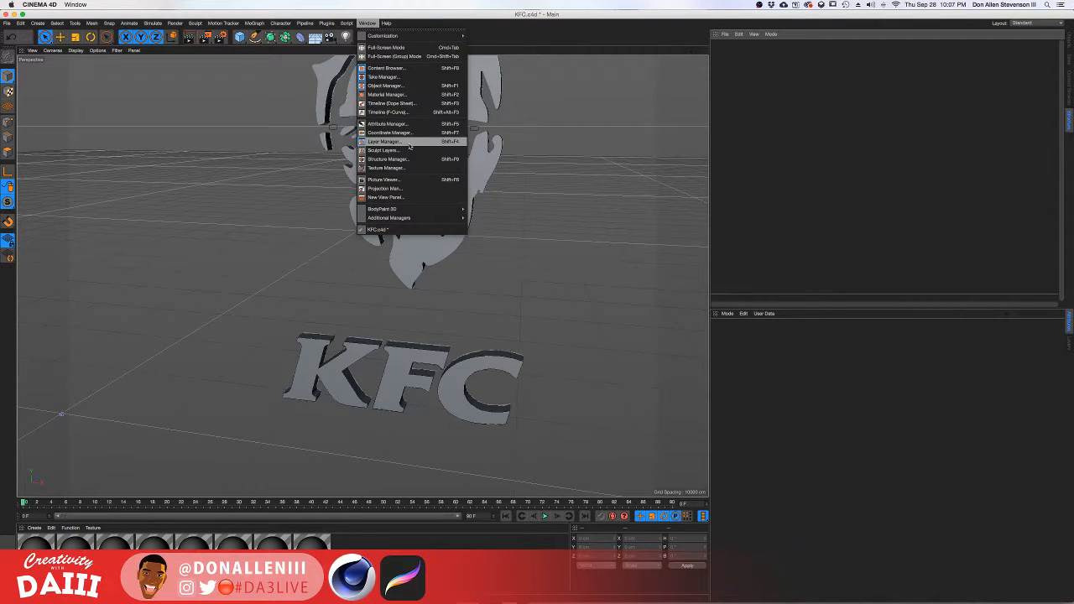
pyautogui.click(407, 126)
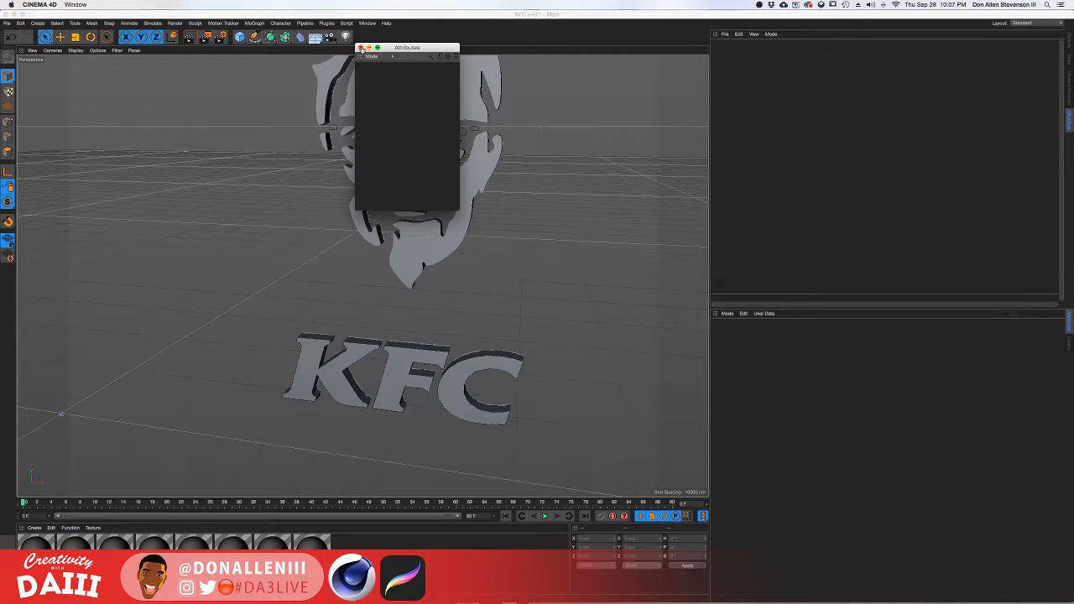
pyautogui.click(362, 48)
# Inspect the Object Manager and the Take Manager for the scene's object hierarchy.
pyautogui.click(367, 23)
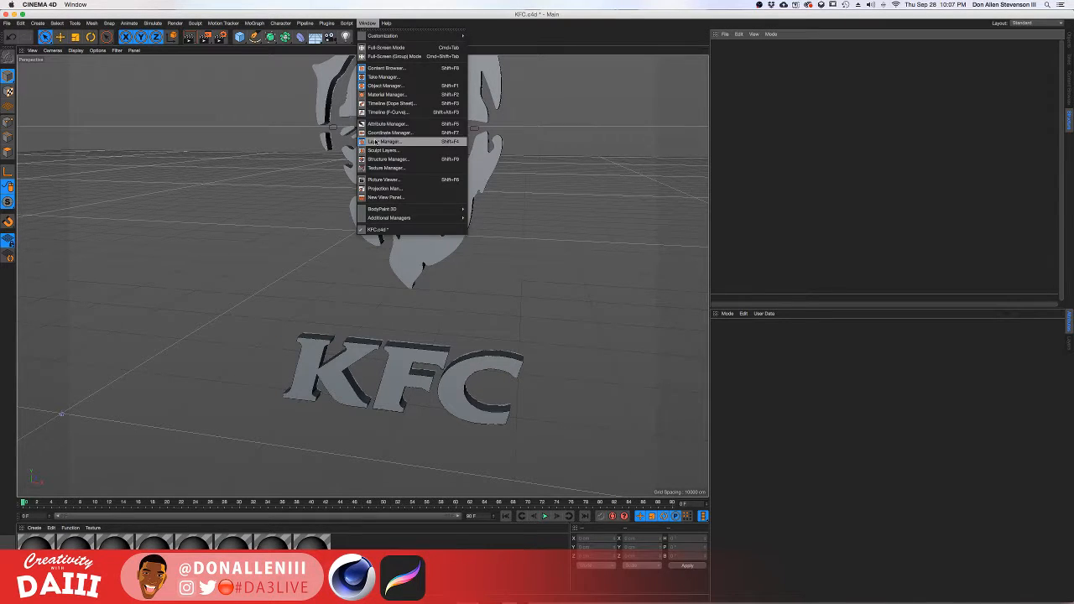
pyautogui.click(386, 86)
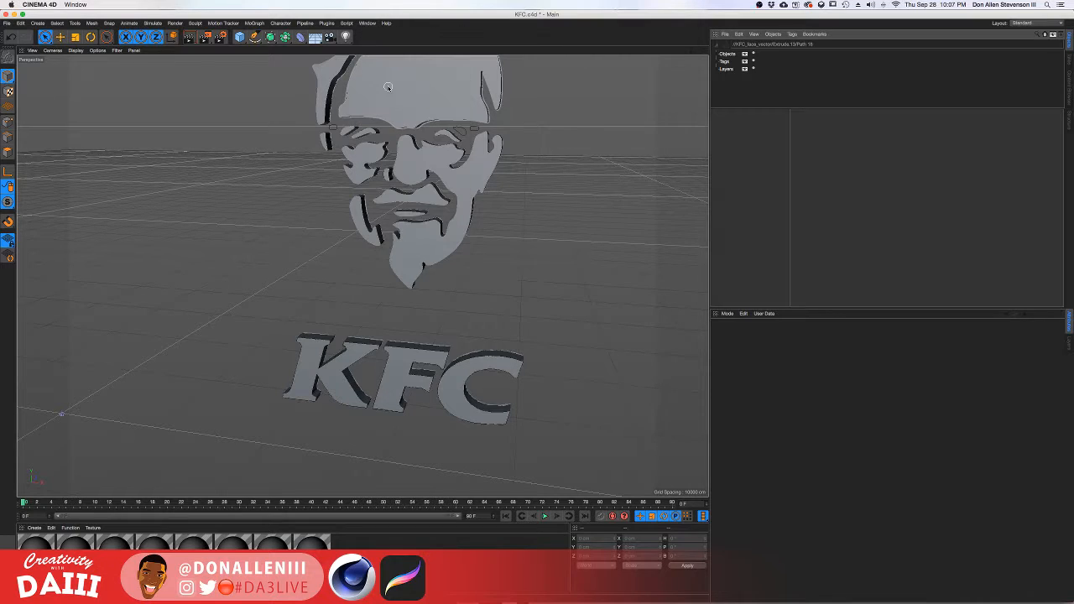
pyautogui.click(369, 23)
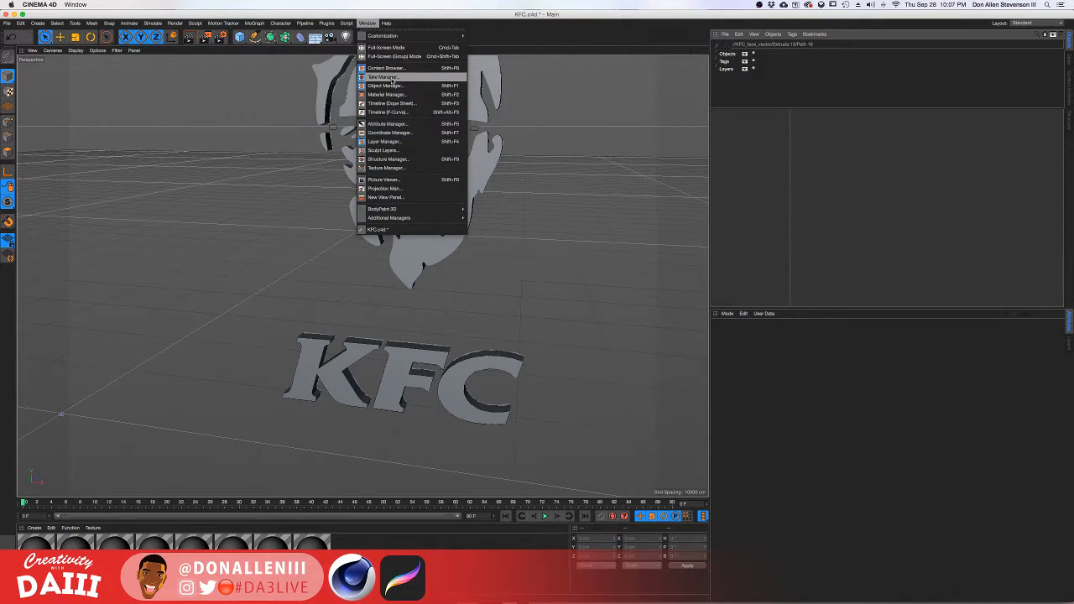
pyautogui.click(391, 78)
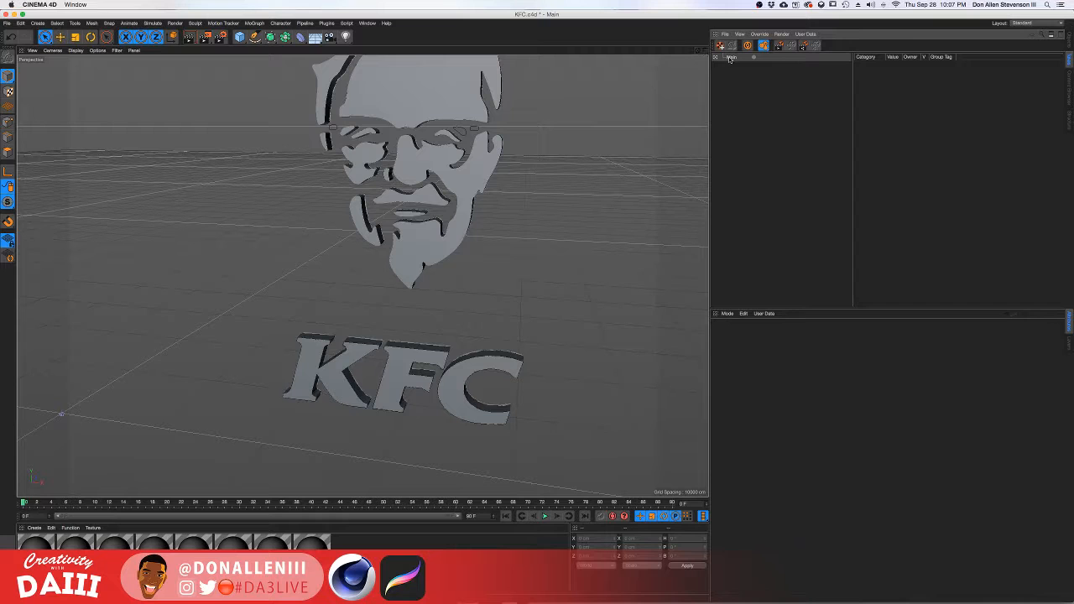
pyautogui.moveTo(714, 61); pyautogui.dragTo(719, 59)
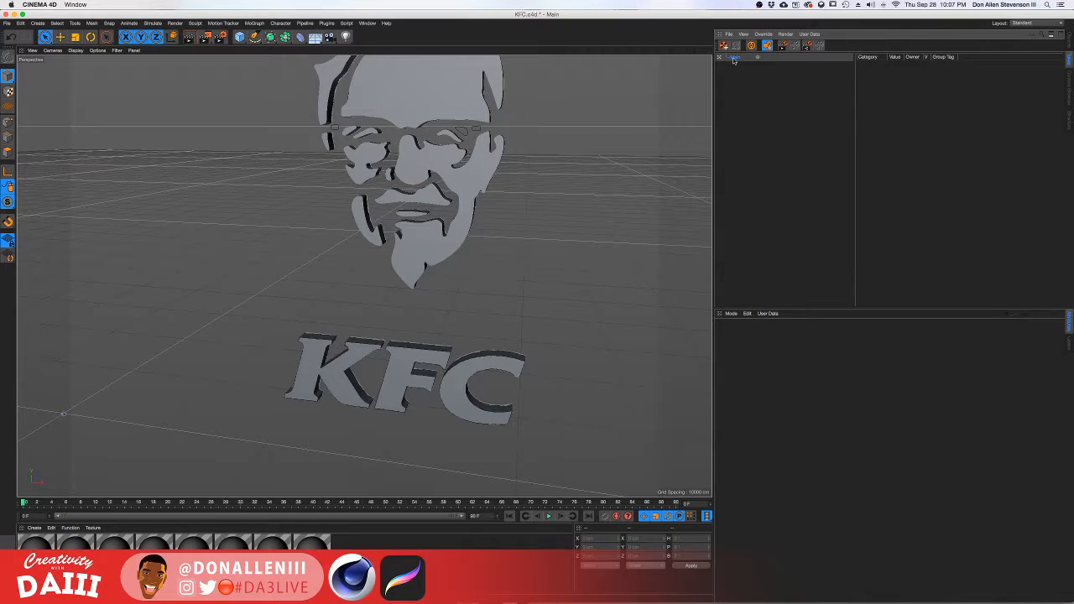
pyautogui.click(365, 24)
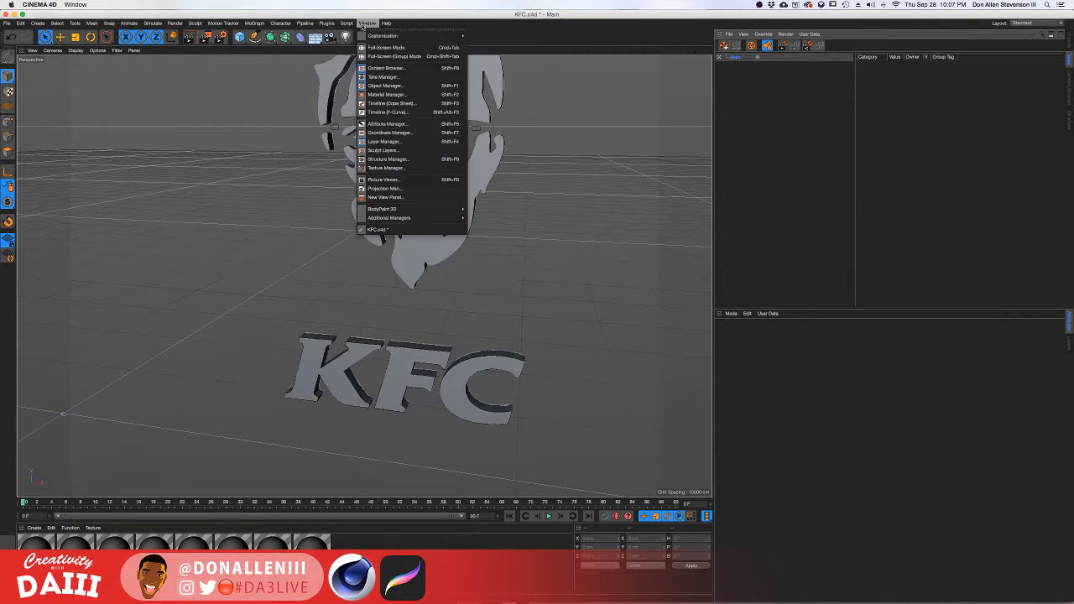
pyautogui.click(384, 68)
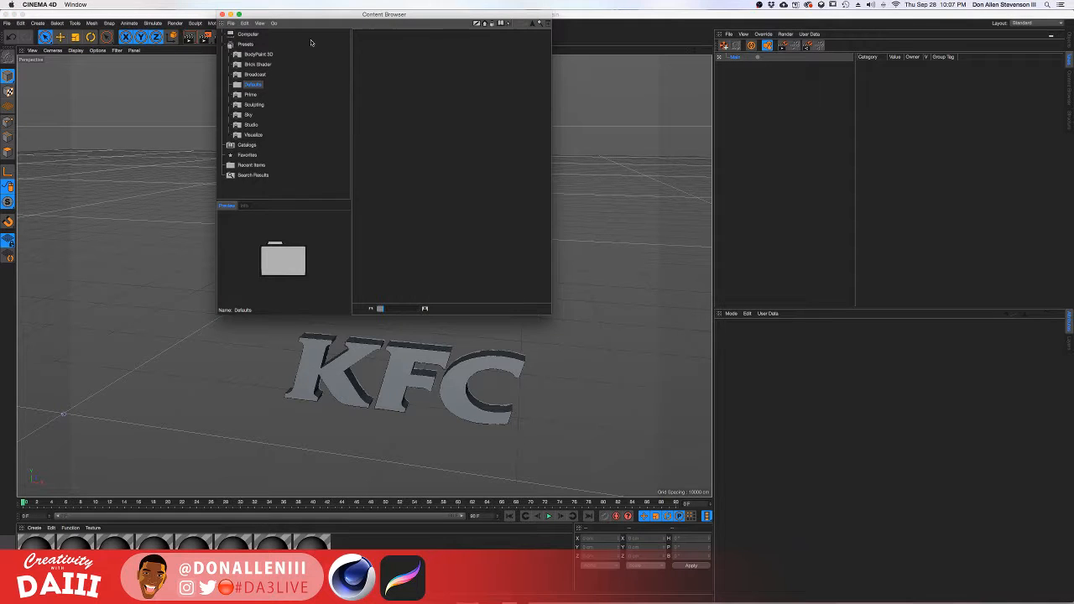
pyautogui.click(222, 14)
pyautogui.click(367, 22)
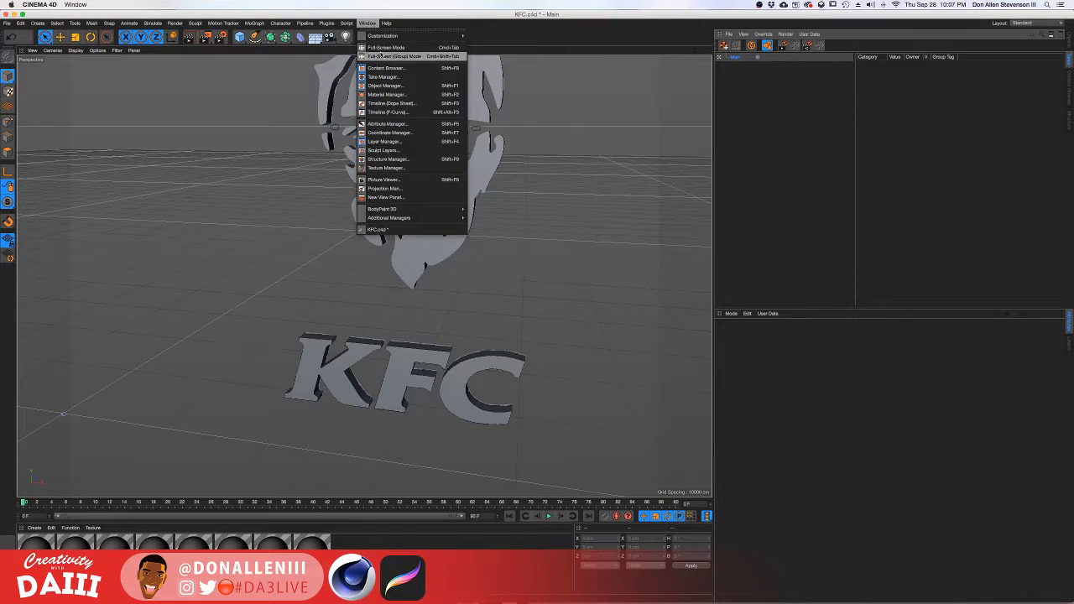
pyautogui.click(386, 56)
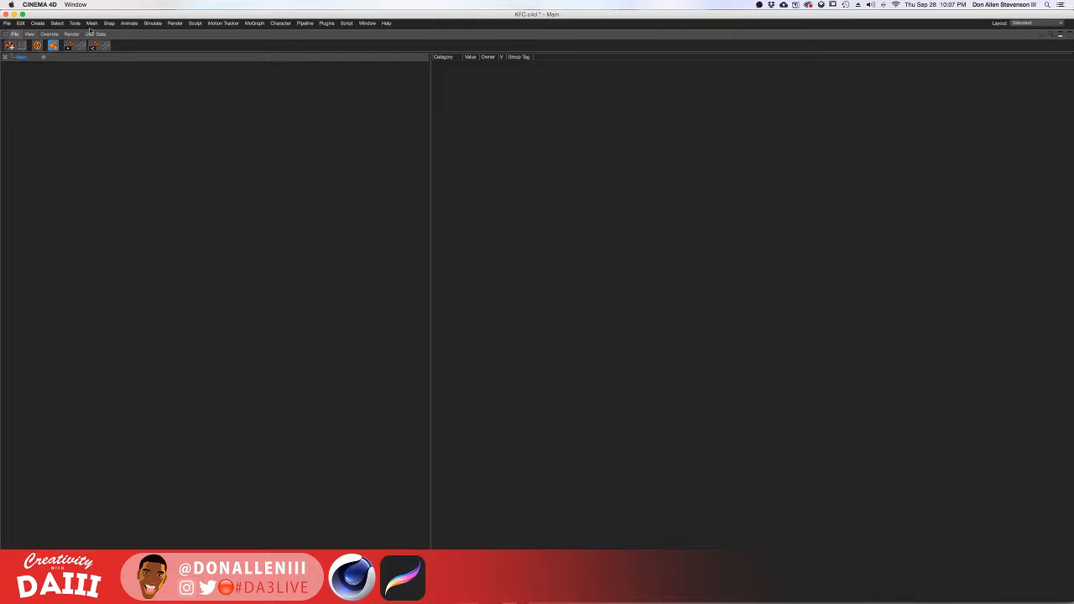
pyautogui.click(368, 23)
pyautogui.click(382, 57)
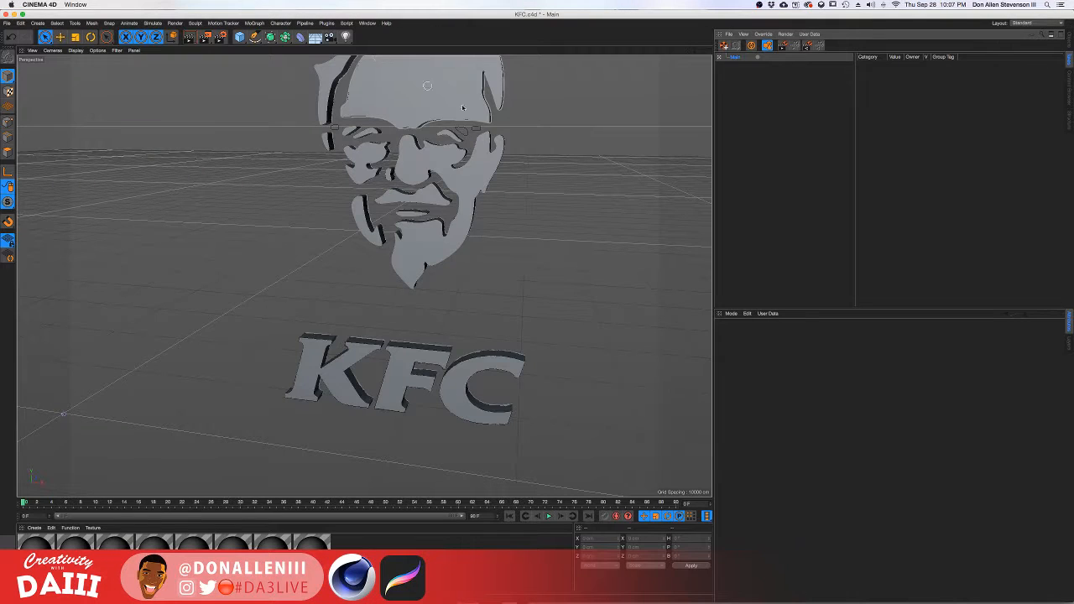
# Examine the Main take's options and the Take Manager's file and view commands for a way to list the scene objects.
pyautogui.click(798, 170)
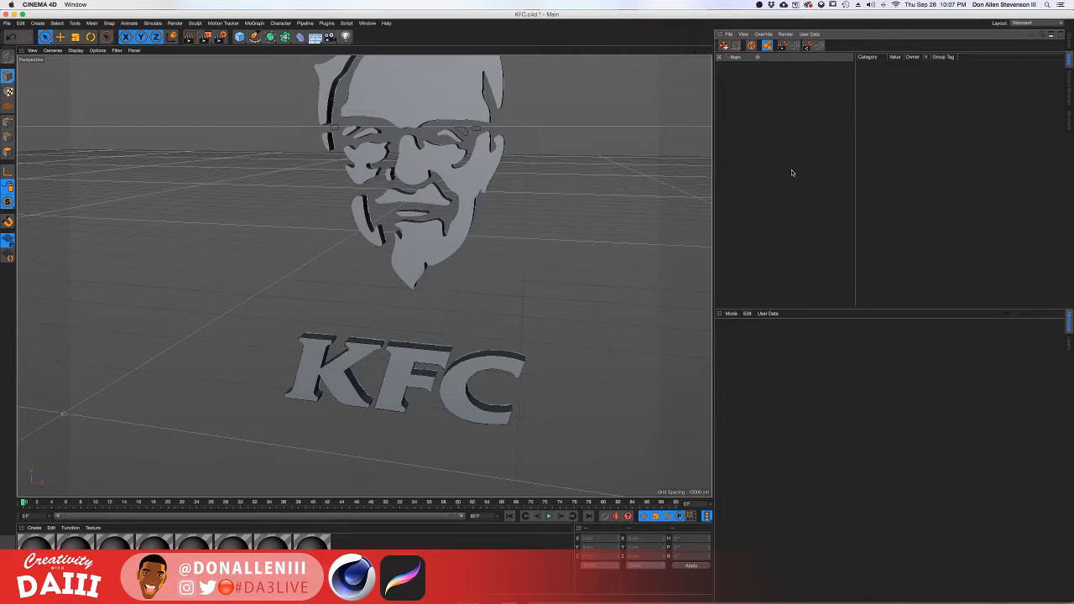
pyautogui.click(737, 58)
pyautogui.rightClick(738, 58)
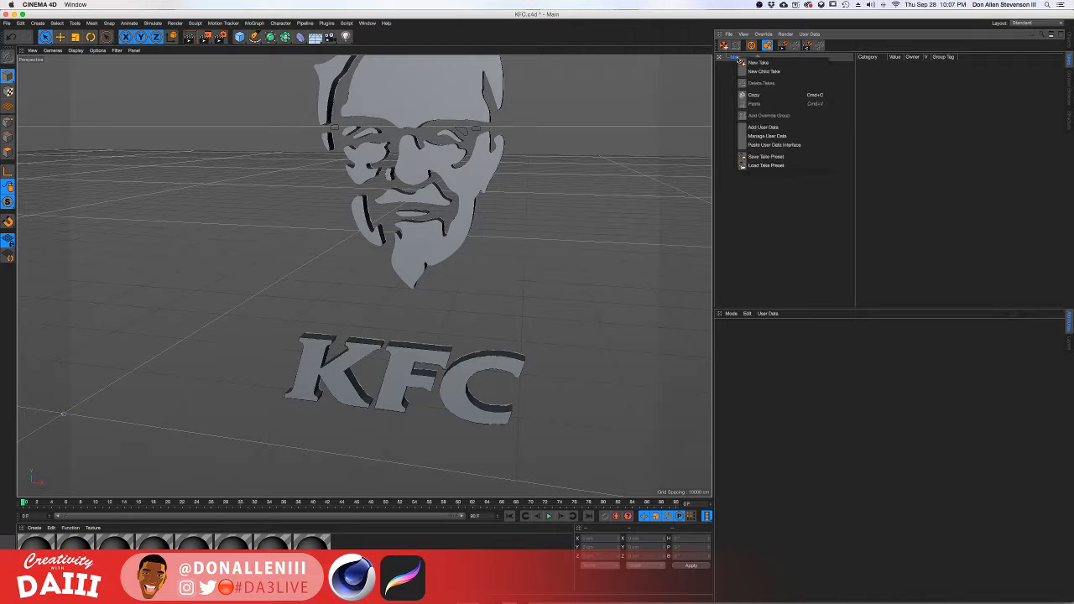
pyautogui.click(737, 58)
pyautogui.rightClick(738, 60)
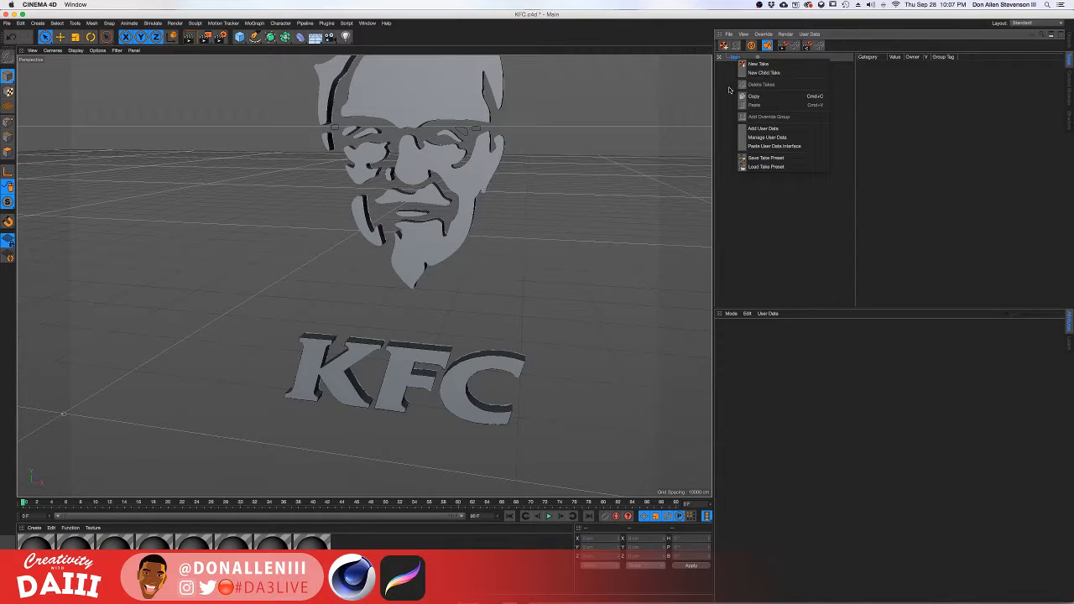
pyautogui.click(751, 73)
pyautogui.click(729, 35)
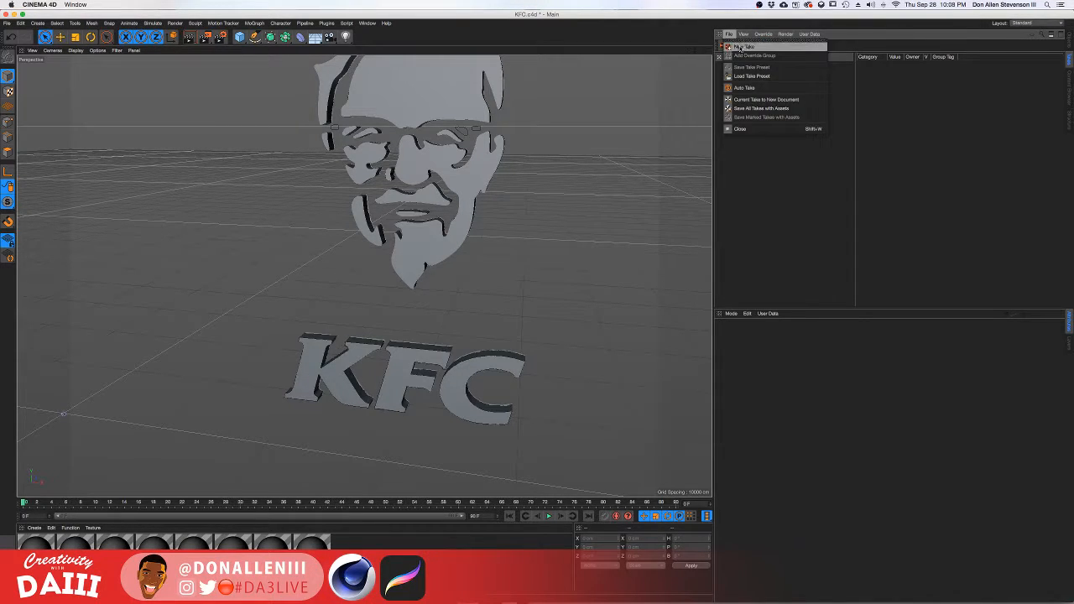
pyautogui.click(718, 85)
pyautogui.click(744, 34)
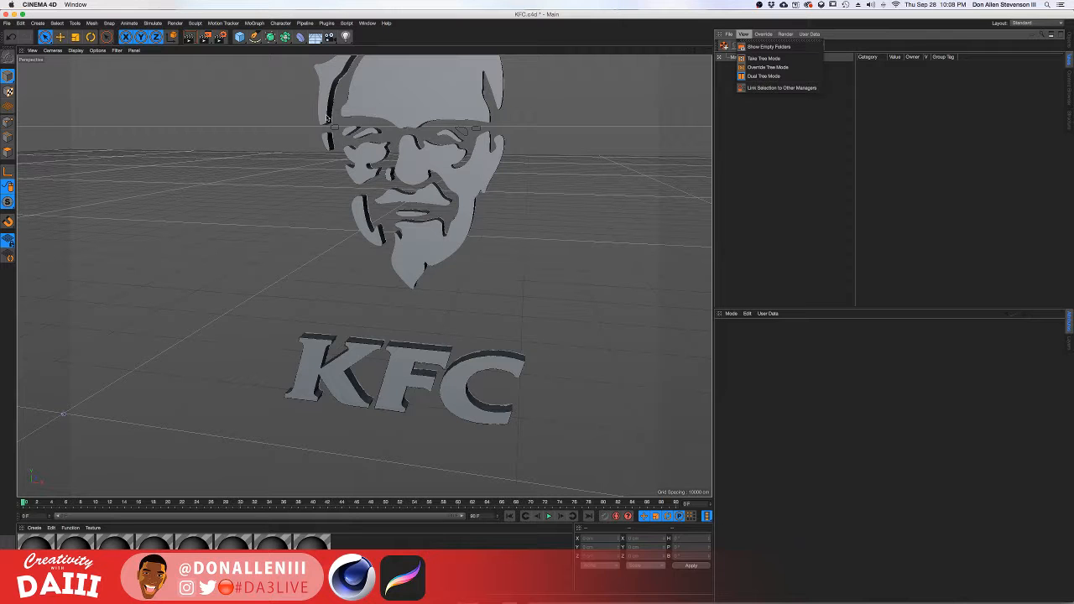
# Select the cheek-and-beard piece of the face in the viewport and bring the Object Manager back up.
pyautogui.click(426, 207)
pyautogui.scroll(-3, 427, 207)
pyautogui.keyDown('alt'); pyautogui.moveTo(465, 202); pyautogui.dragTo(534, 180); pyautogui.keyUp('alt')
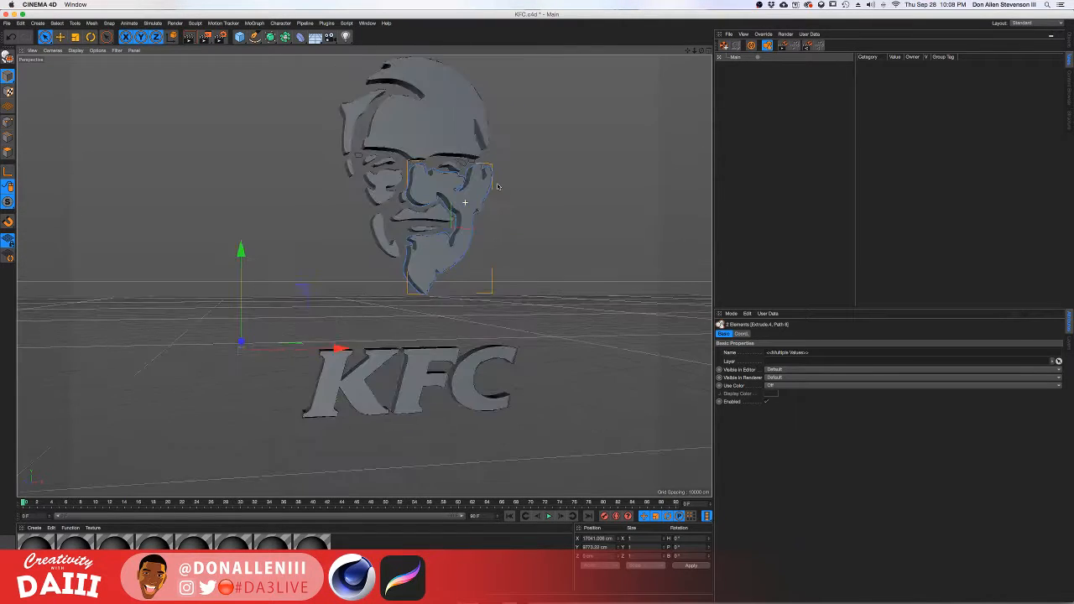
pyautogui.rightClick(734, 60)
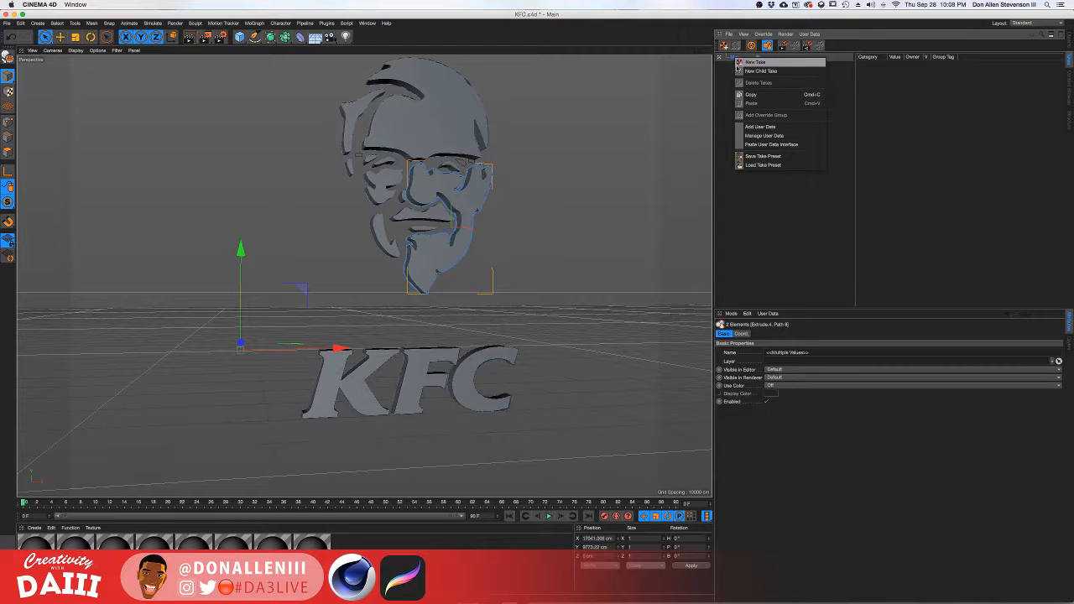
pyautogui.click(727, 71)
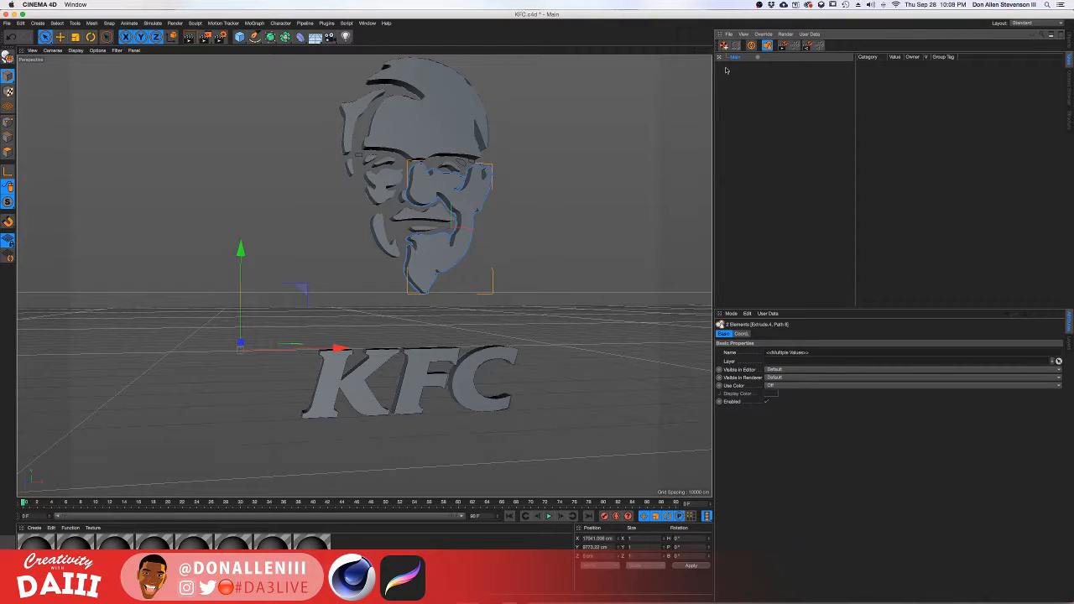
pyautogui.click(367, 23)
pyautogui.click(383, 86)
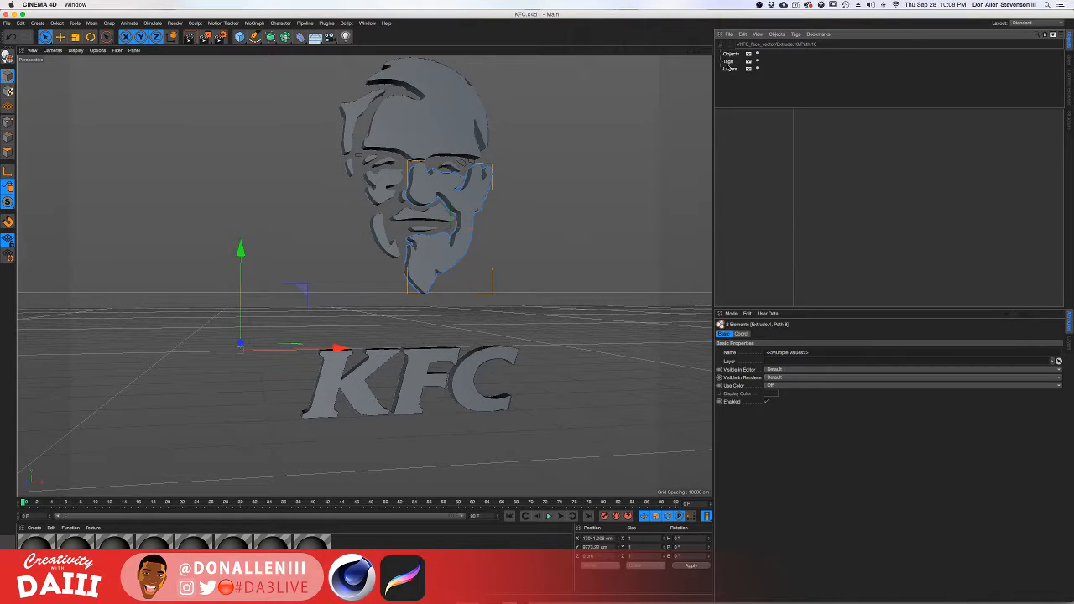
pyautogui.rightClick(729, 68)
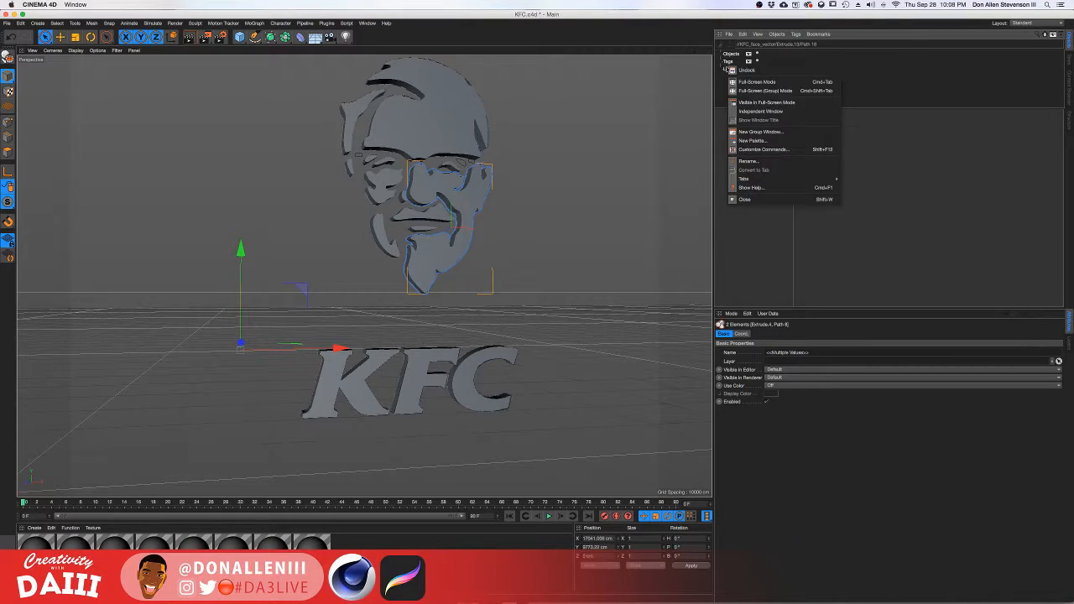
pyautogui.click(757, 133)
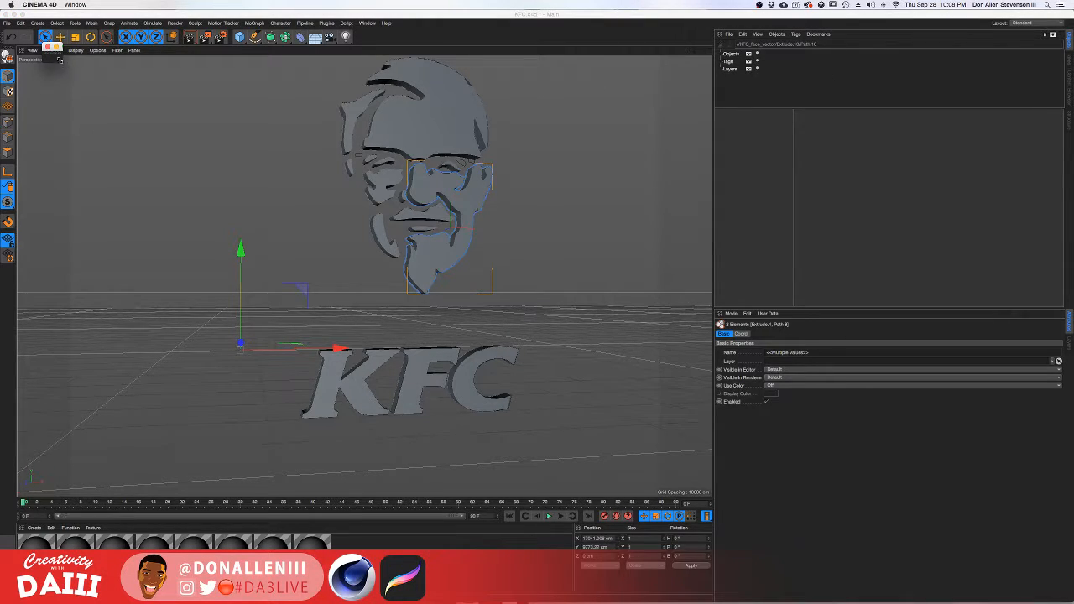
pyautogui.moveTo(59, 58); pyautogui.dragTo(87, 107)
pyautogui.click(47, 47)
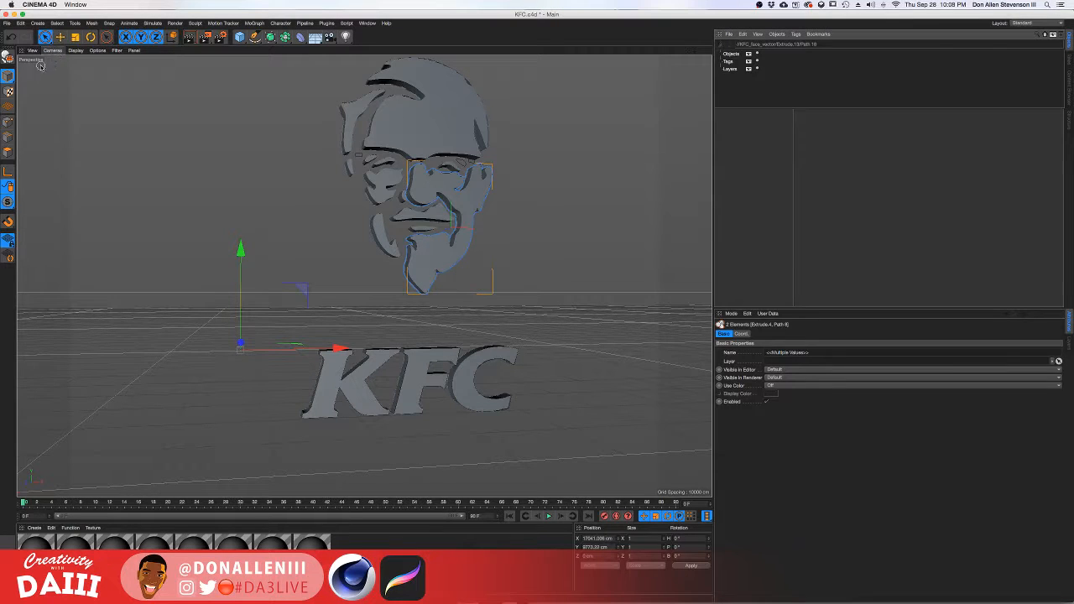
pyautogui.click(7, 154)
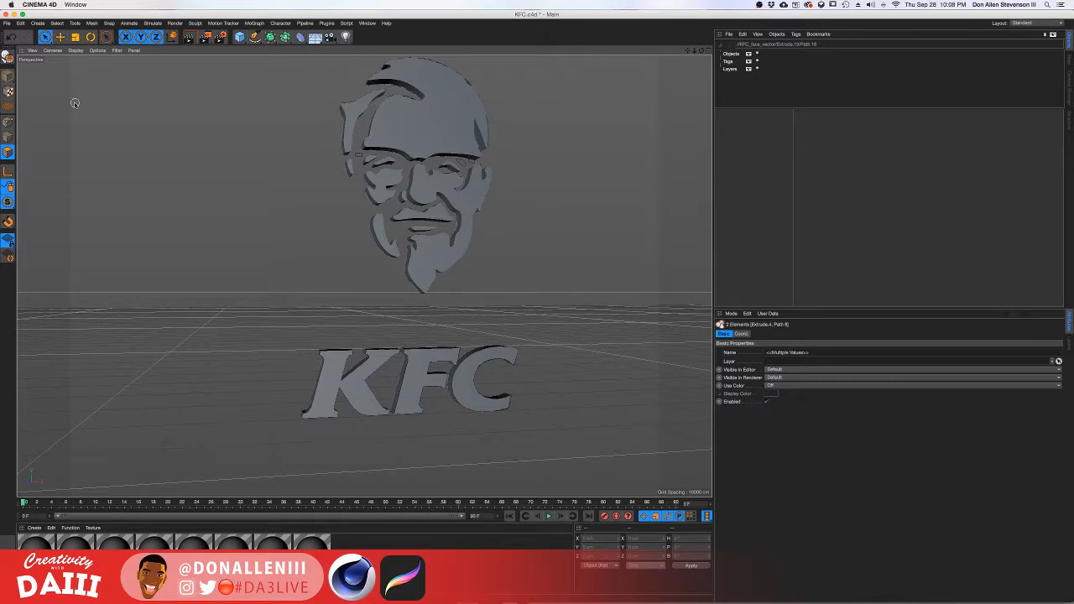
pyautogui.click(8, 75)
# Select the extruded forehead-and-hair piece of the face in the viewport.
pyautogui.moveTo(464, 163)
pyautogui.keyDown('alt'); pyautogui.mouseDown()
pyautogui.moveTo(457, 141)
pyautogui.moveTo(469, 171)
pyautogui.mouseUp(); pyautogui.keyUp('alt')
pyautogui.scroll(3, 473, 173)
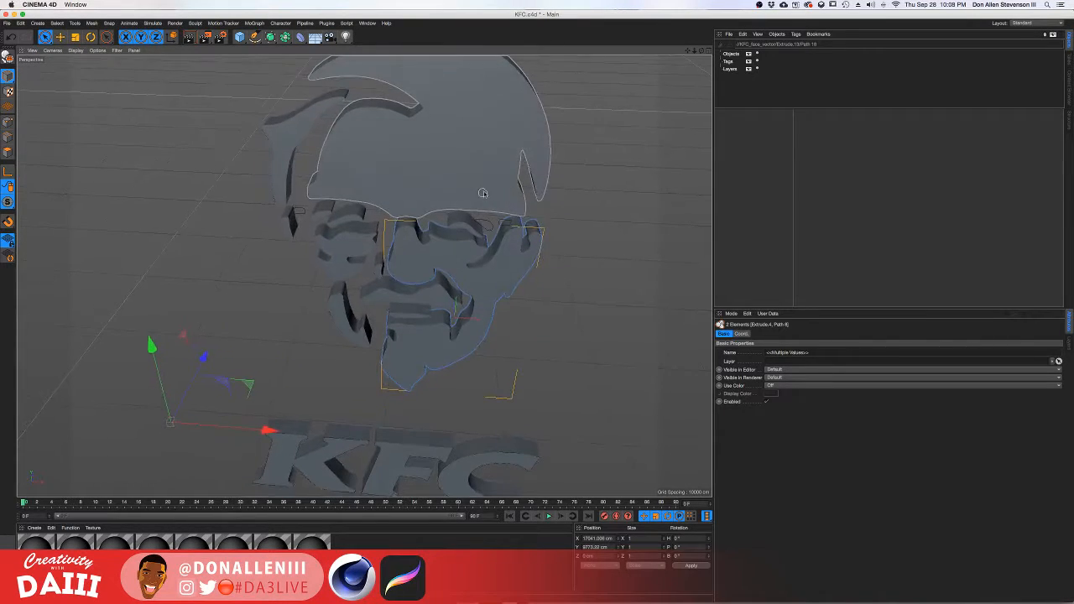
pyautogui.click(489, 165)
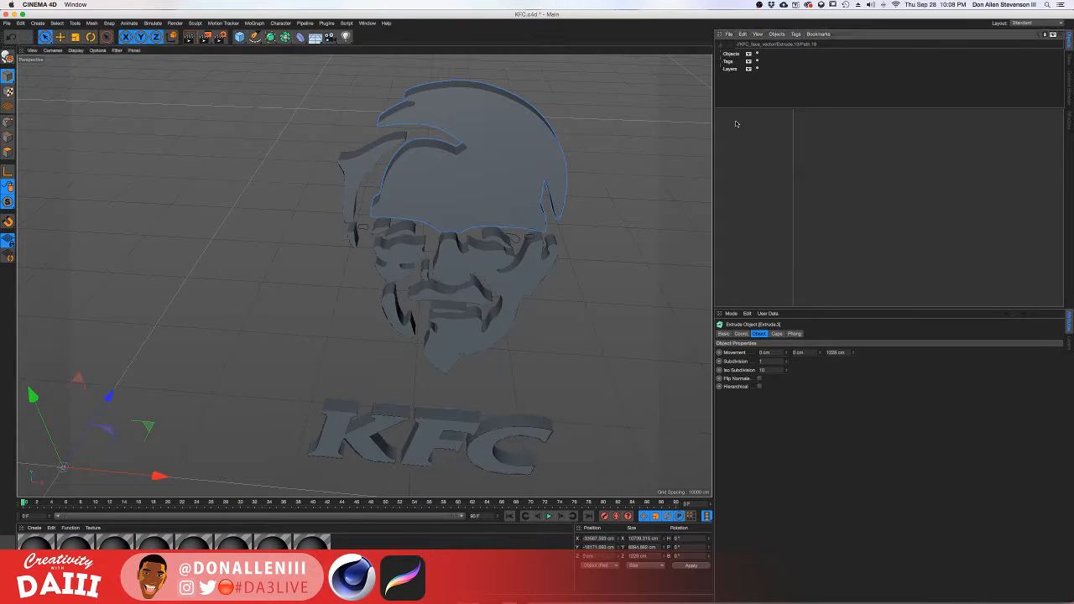
# Close the KFC.c4d project and quit Cinema 4D.
pyautogui.click(766, 173)
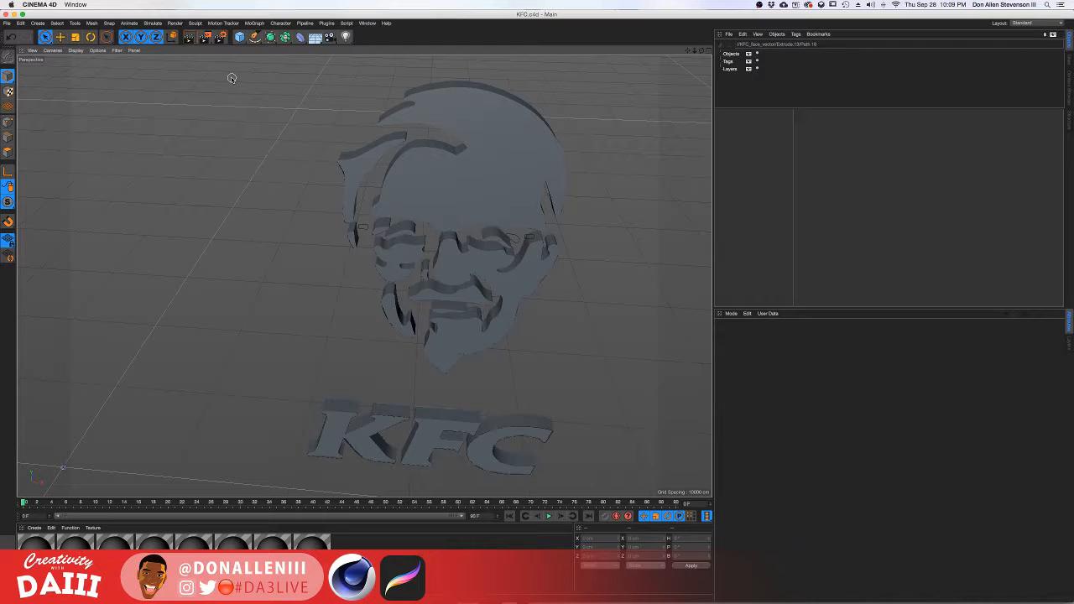
pyautogui.click(6, 15)
pyautogui.click(5, 15)
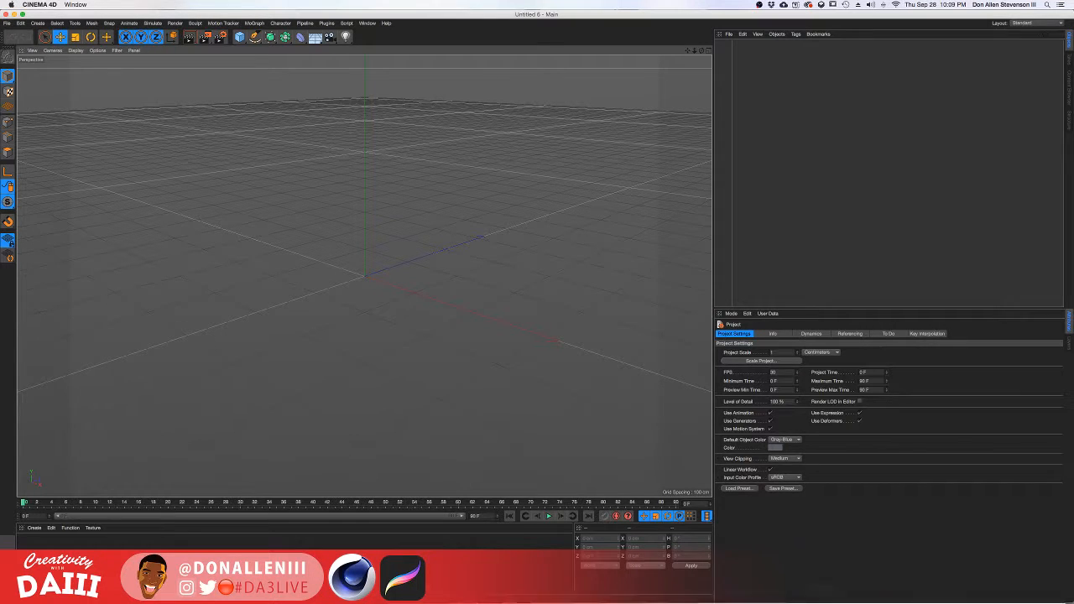
pyautogui.moveTo(479, 593)
pyautogui.rightClick(229, 549)
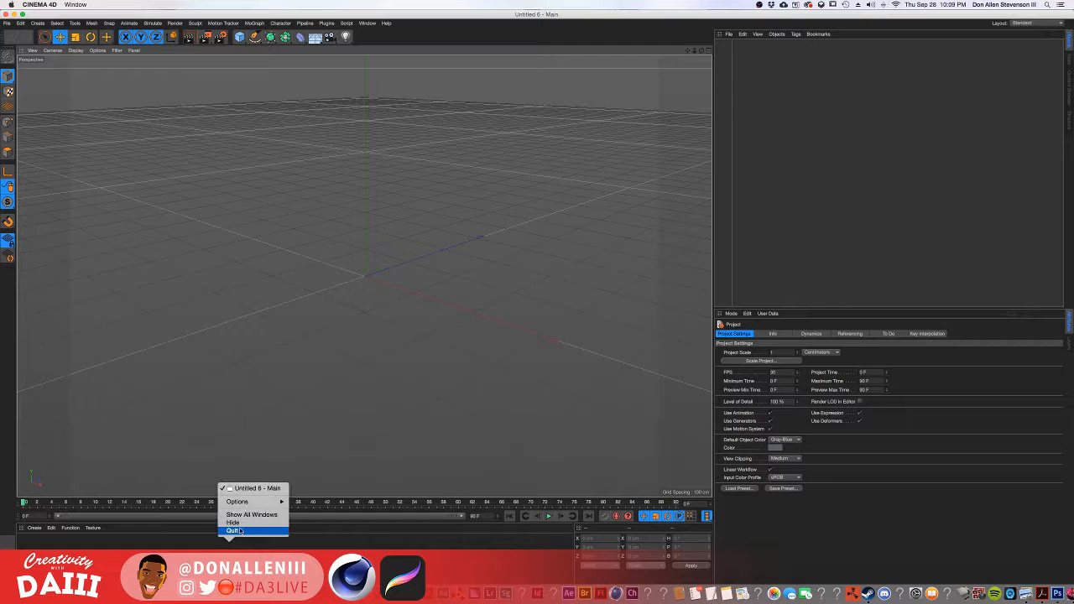
pyautogui.click(233, 531)
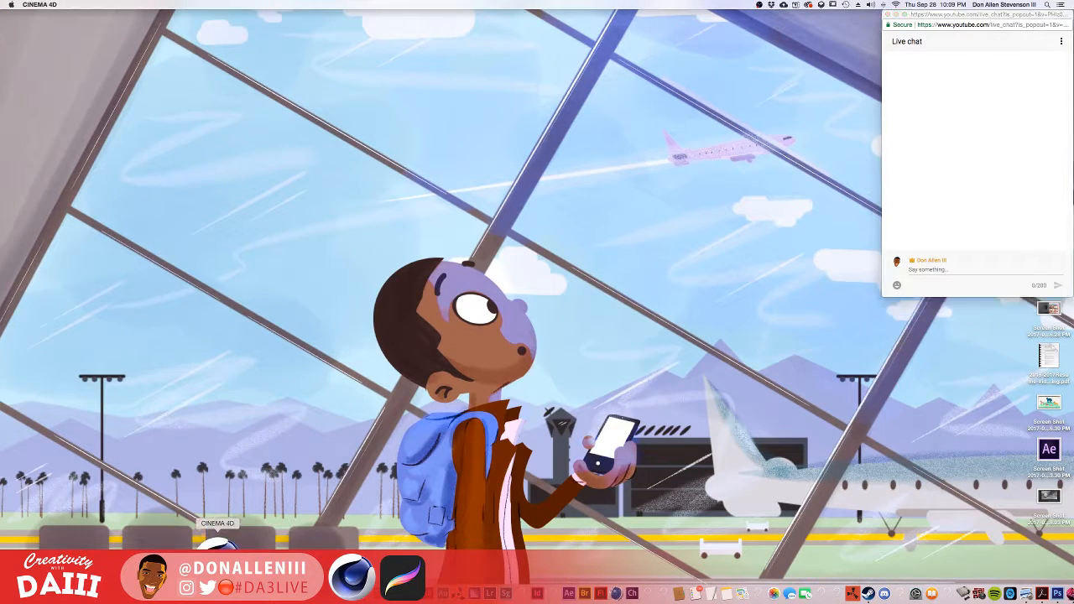
# Relaunch Cinema 4D, dismissing the User Participation Program notice, and switch the interface layout to Standard.
pyautogui.click(219, 562)
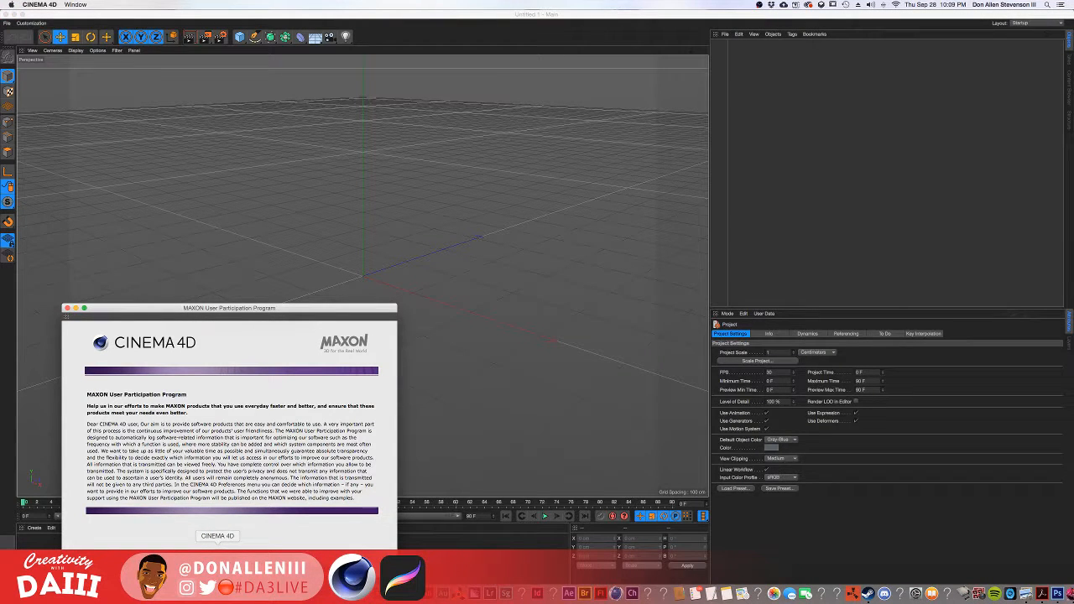
pyautogui.click(66, 308)
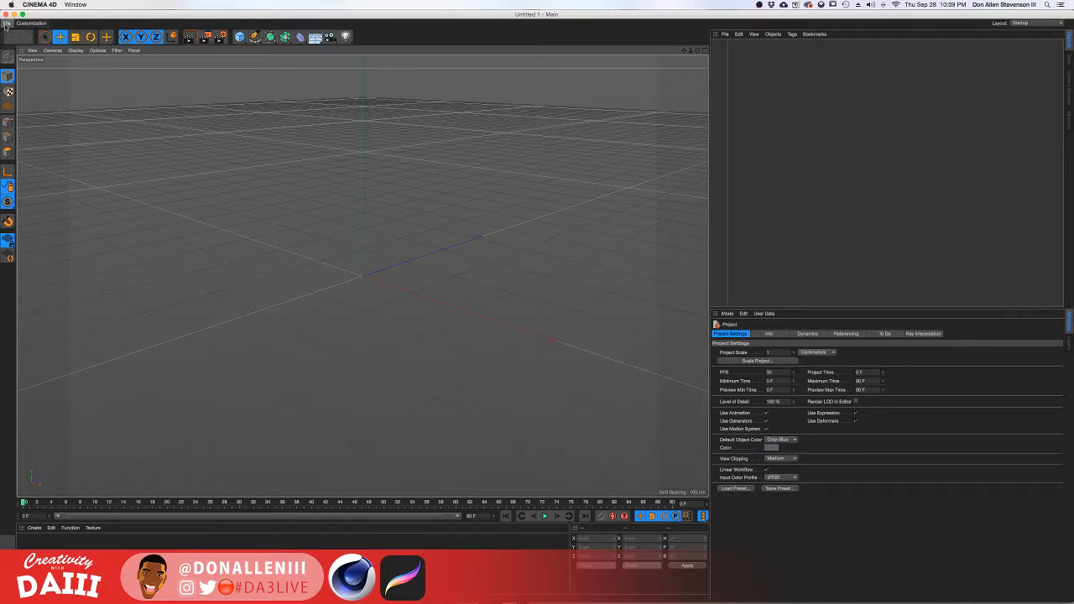
pyautogui.click(31, 23)
pyautogui.click(1034, 25)
pyautogui.click(1033, 25)
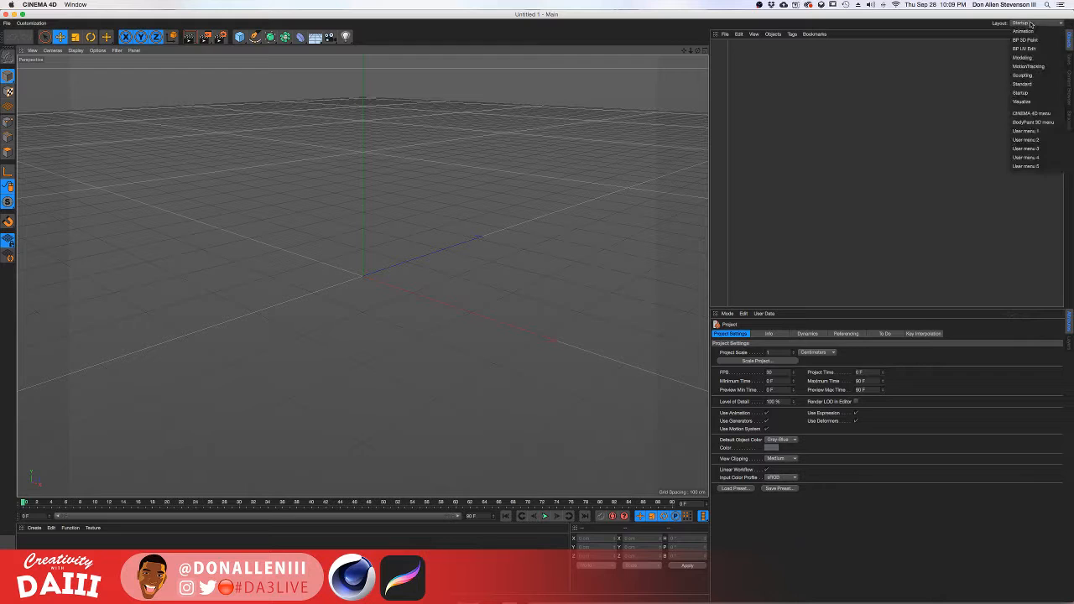
pyautogui.click(1031, 85)
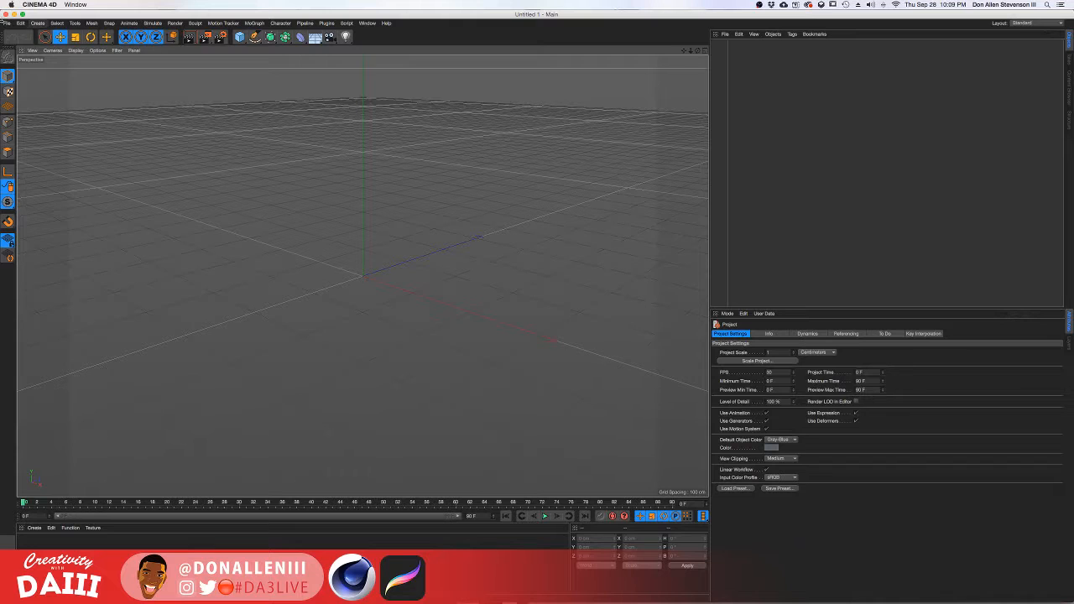
# Reopen the KFC.c4d project from the recent files.
pyautogui.click(7, 22)
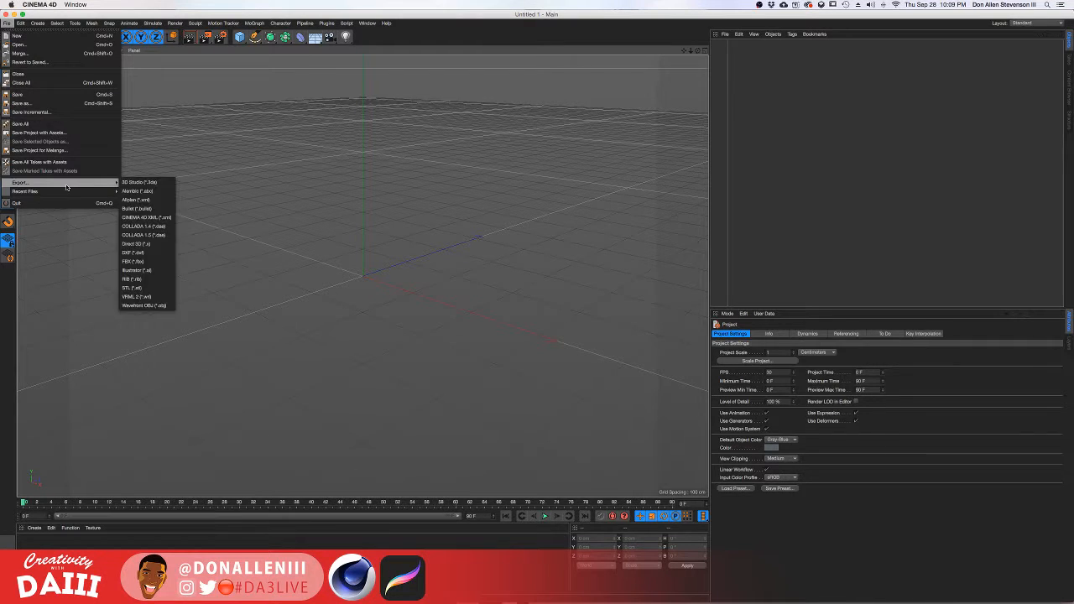
pyautogui.moveTo(75, 192)
pyautogui.click(233, 192)
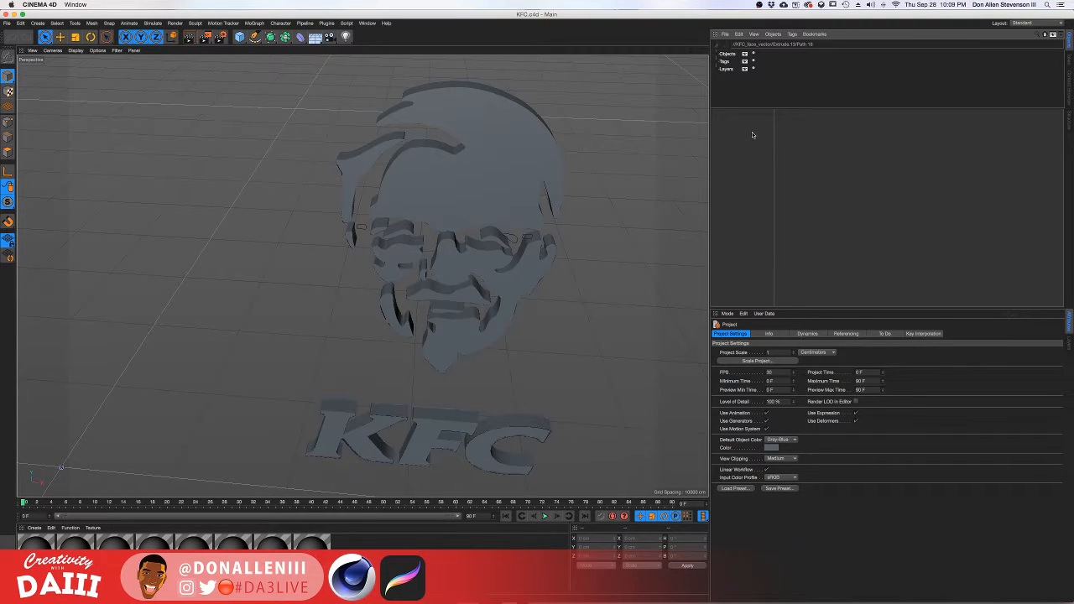
# Examine the extruded face and KFC lettering from several angles and distances.
pyautogui.keyDown('alt'); pyautogui.moveTo(629, 196); pyautogui.dragTo(586, 208); pyautogui.keyUp('alt')
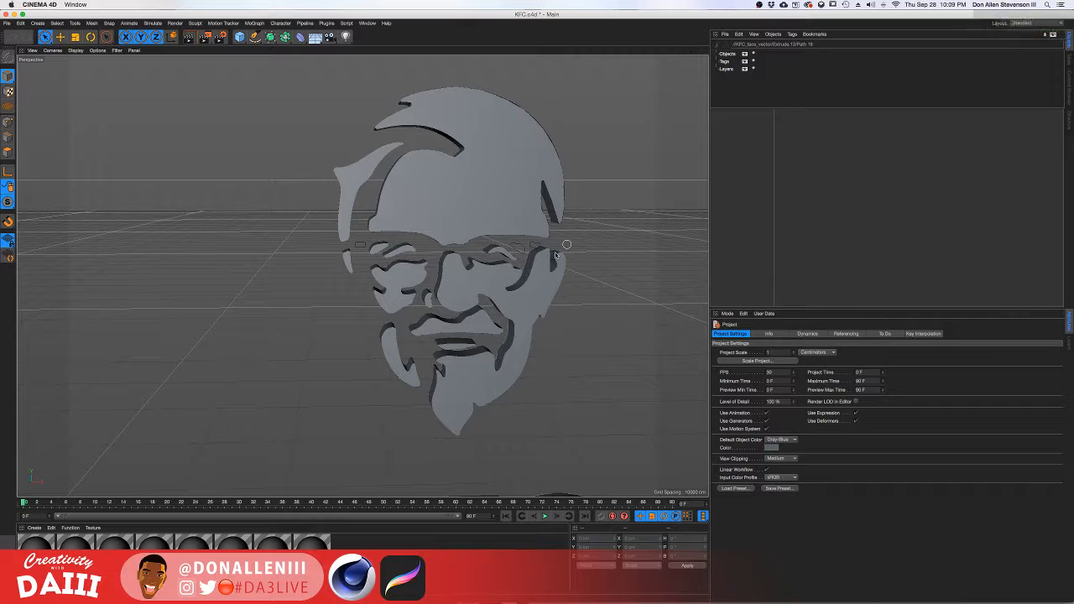
pyautogui.keyDown('alt'); pyautogui.moveTo(586, 207); pyautogui.dragTo(515, 261); pyautogui.keyUp('alt')
pyautogui.scroll(-4, 529, 278)
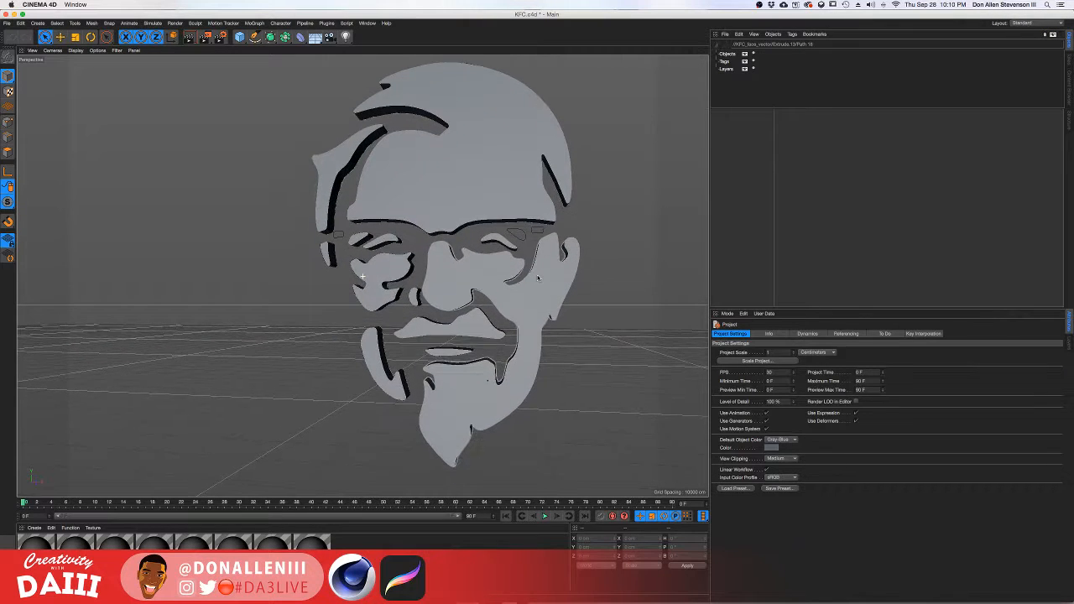
pyautogui.moveTo(464, 286)
pyautogui.keyDown('alt'); pyautogui.mouseDown()
pyautogui.moveTo(470, 260)
pyautogui.moveTo(471, 308)
pyautogui.moveTo(470, 285)
pyautogui.moveTo(473, 294)
pyautogui.mouseUp(); pyautogui.keyUp('alt')
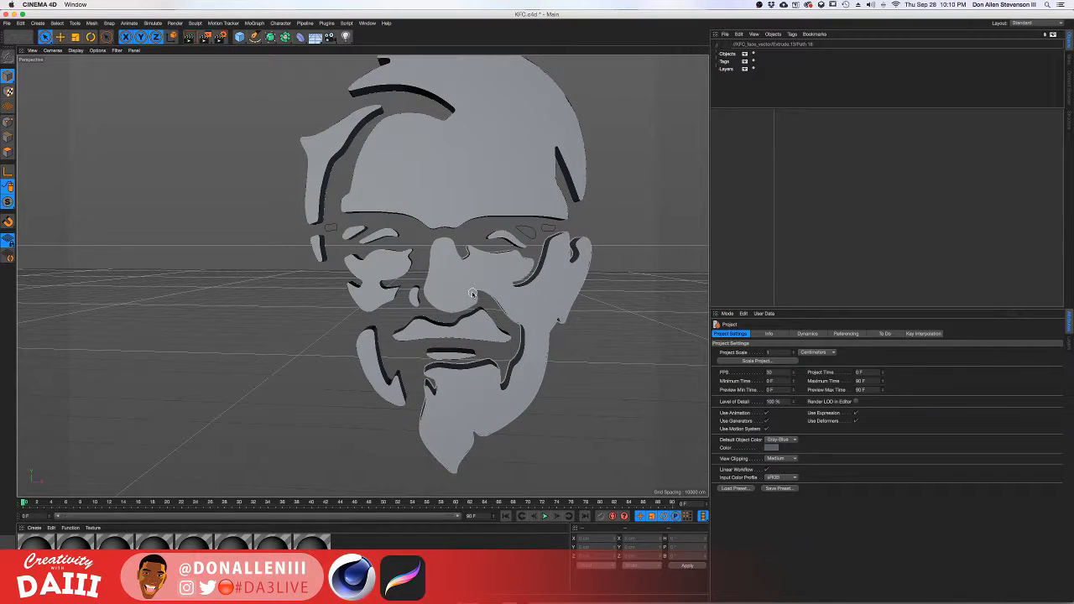
pyautogui.scroll(-5, 472, 294)
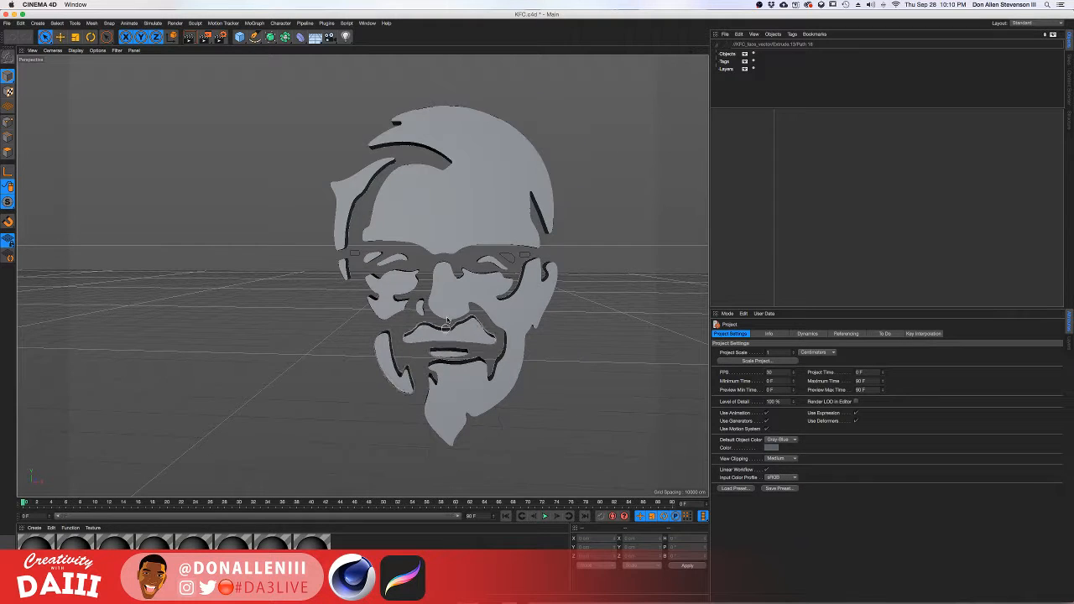
pyautogui.keyDown('alt'); pyautogui.moveTo(472, 293); pyautogui.dragTo(417, 298); pyautogui.keyUp('alt')
pyautogui.scroll(-5, 418, 298)
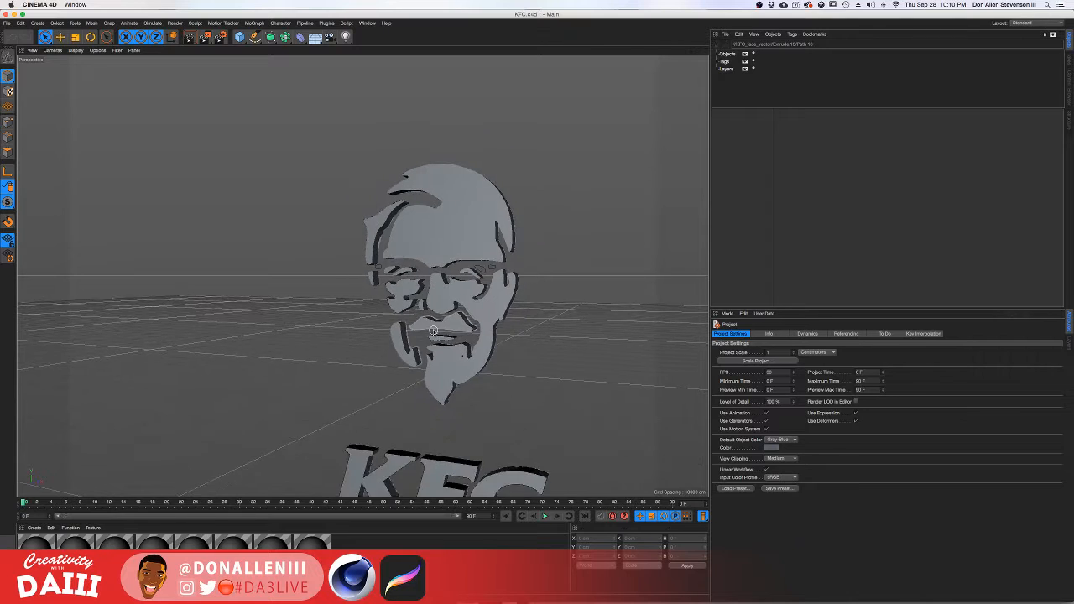
pyautogui.keyDown('alt'); pyautogui.moveTo(418, 298); pyautogui.dragTo(425, 258, button='middle'); pyautogui.keyUp('alt')
pyautogui.keyDown('alt'); pyautogui.moveTo(427, 259); pyautogui.dragTo(453, 261); pyautogui.keyUp('alt')
pyautogui.scroll(5, 452, 262)
pyautogui.scroll(2, 452, 262)
pyautogui.keyDown('alt'); pyautogui.moveTo(452, 262); pyautogui.dragTo(474, 304, button='middle'); pyautogui.keyUp('alt')
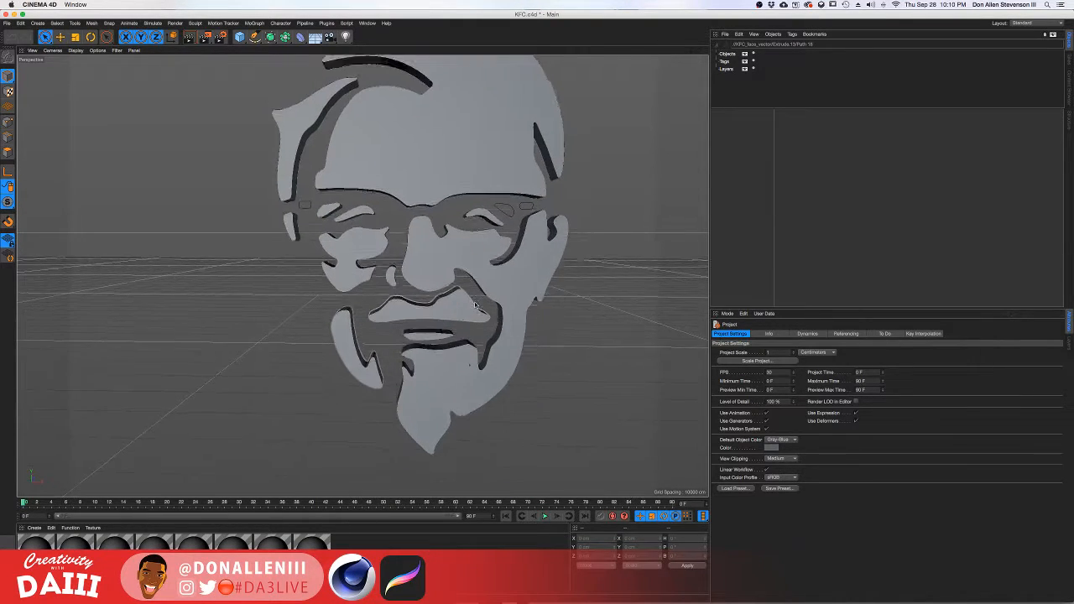
pyautogui.scroll(3, 475, 304)
pyautogui.scroll(-2, 474, 304)
pyautogui.scroll(-2, 475, 303)
pyautogui.moveTo(475, 303)
pyautogui.keyDown('alt'); pyautogui.mouseDown()
pyautogui.moveTo(431, 289)
pyautogui.moveTo(477, 307)
pyautogui.moveTo(467, 299)
pyautogui.mouseUp(); pyautogui.keyUp('alt')
pyautogui.scroll(-2, 467, 298)
pyautogui.scroll(-1, 467, 299)
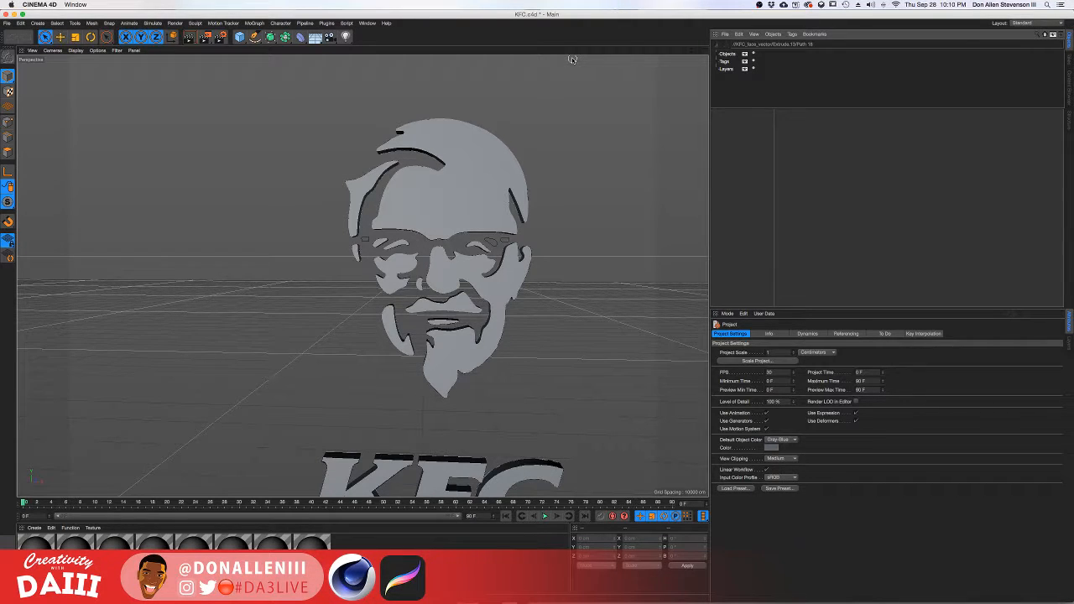
pyautogui.moveTo(454, 190)
pyautogui.keyDown('alt'); pyautogui.mouseDown()
pyautogui.moveTo(465, 164)
pyautogui.moveTo(465, 191)
pyautogui.mouseUp(); pyautogui.keyUp('alt')
pyautogui.scroll(5, 465, 191)
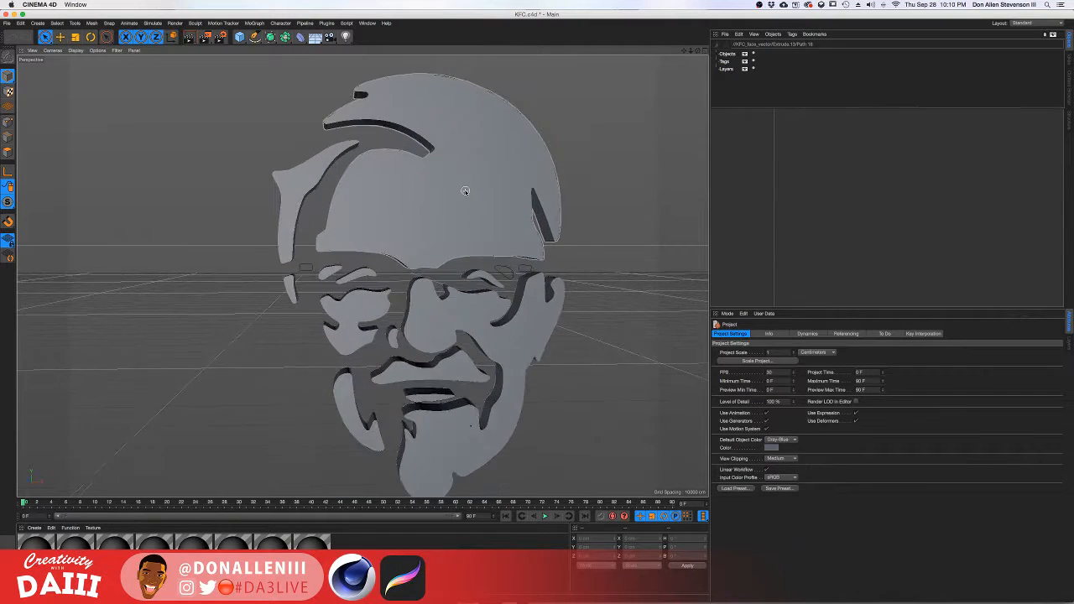
pyautogui.keyDown('alt'); pyautogui.moveTo(454, 263); pyautogui.dragTo(457, 244, button='middle'); pyautogui.keyUp('alt')
pyautogui.scroll(-2, 457, 244)
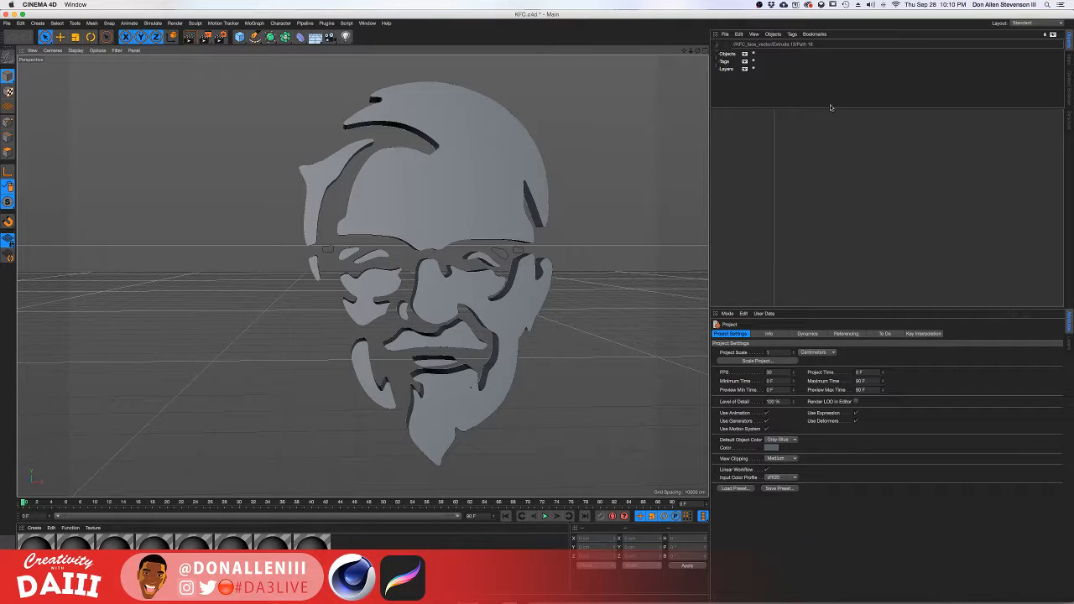
# Turn on the Independent Window option for the Object Manager.
pyautogui.rightClick(759, 77)
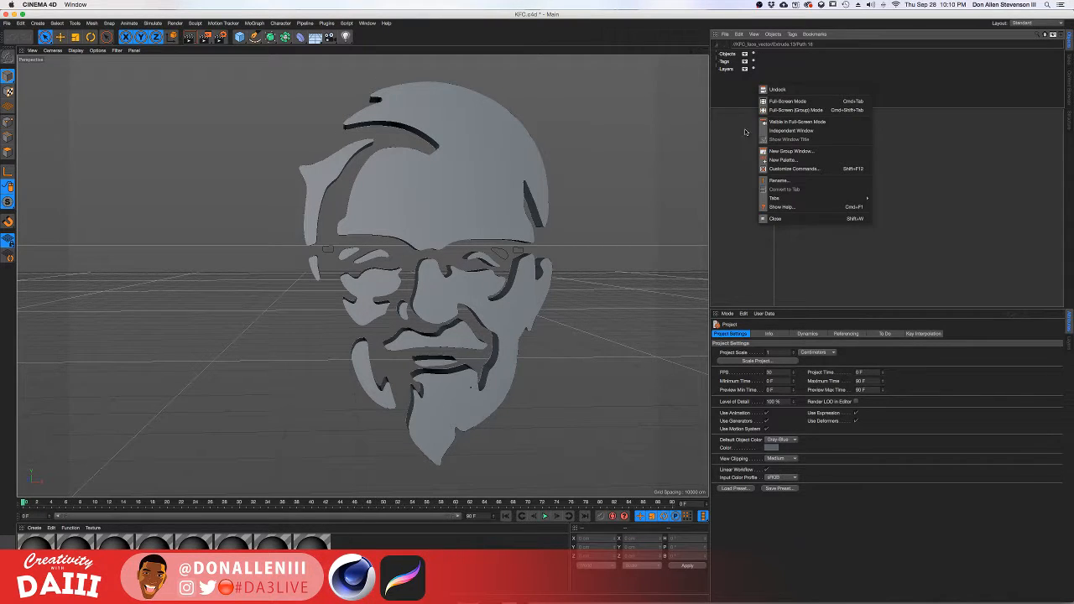
pyautogui.rightClick(736, 94)
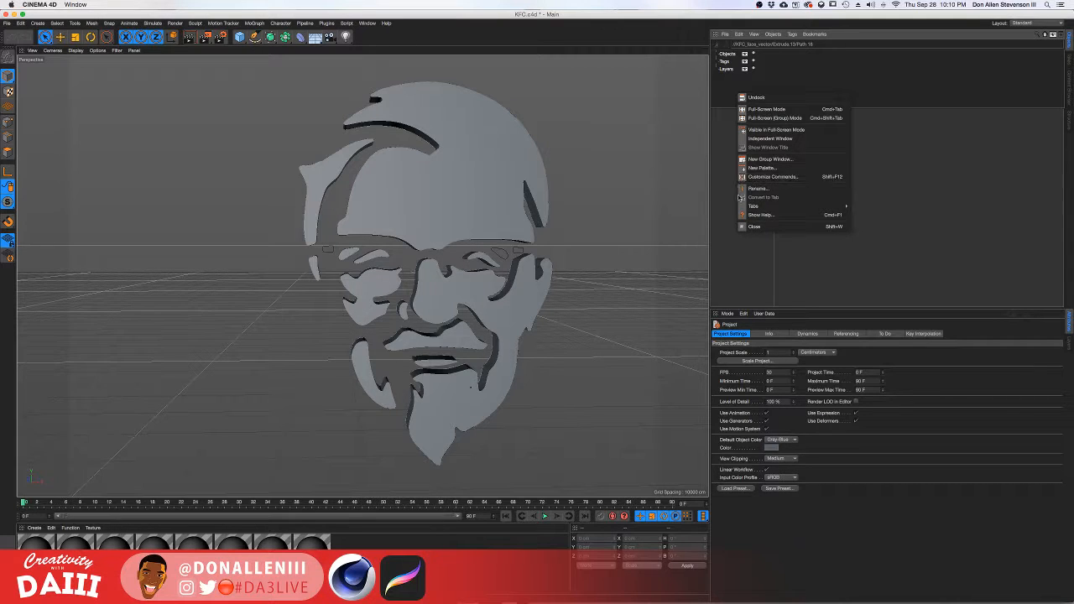
pyautogui.click(749, 138)
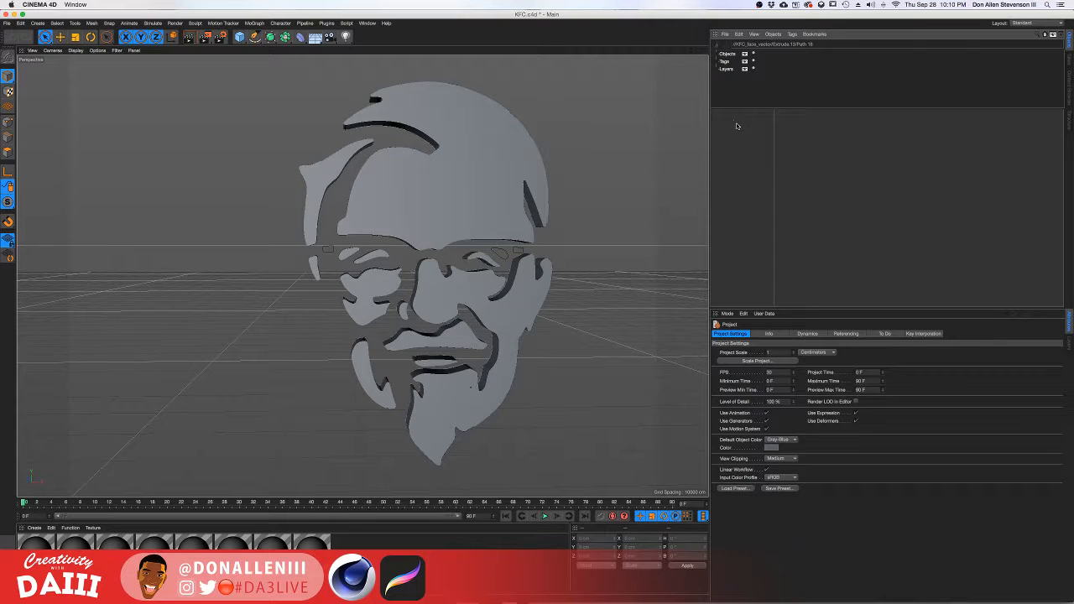
# Check the project's Info attributes and return to its Project Settings, keeping the face and KFC lettering in view.
pyautogui.scroll(-5, 467, 295)
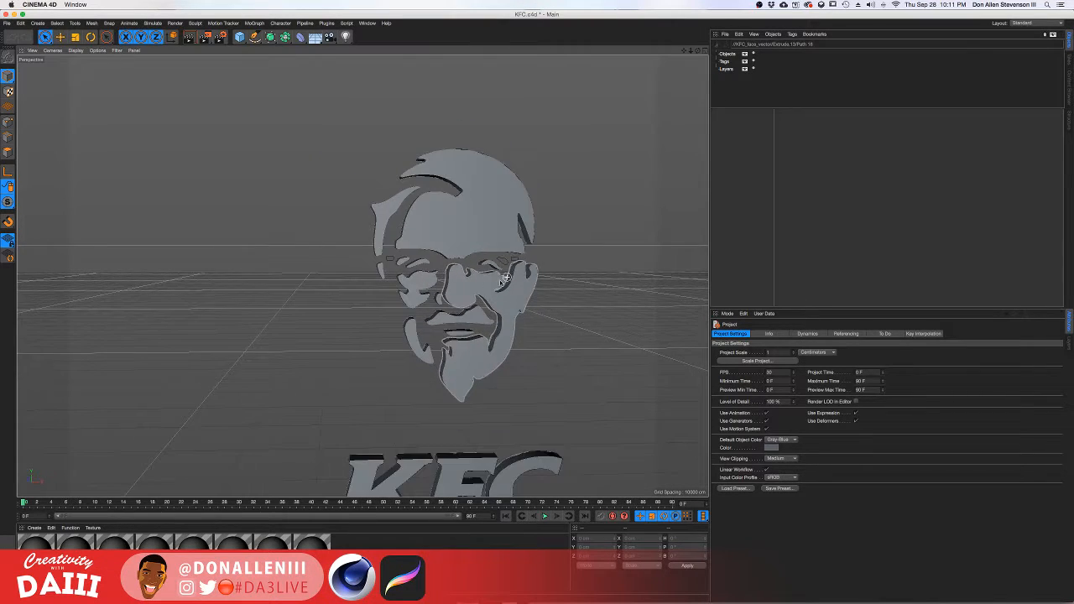
pyautogui.keyDown('alt'); pyautogui.moveTo(467, 295); pyautogui.dragTo(693, 322); pyautogui.keyUp('alt')
pyautogui.click(770, 334)
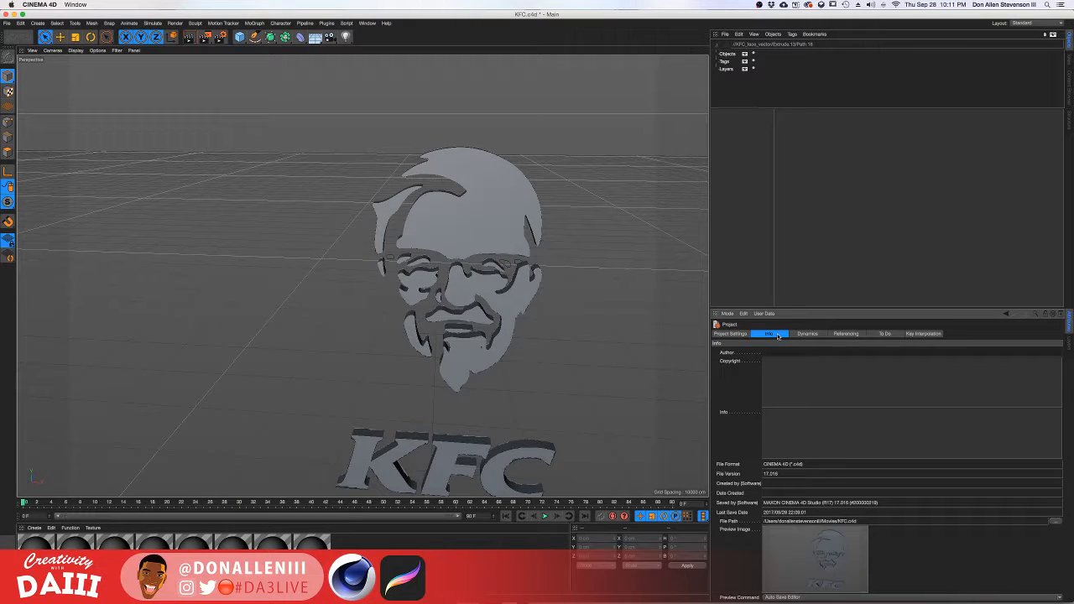
pyautogui.click(729, 334)
pyautogui.keyDown('alt'); pyautogui.moveTo(551, 323); pyautogui.dragTo(513, 257, button='middle'); pyautogui.keyUp('alt')
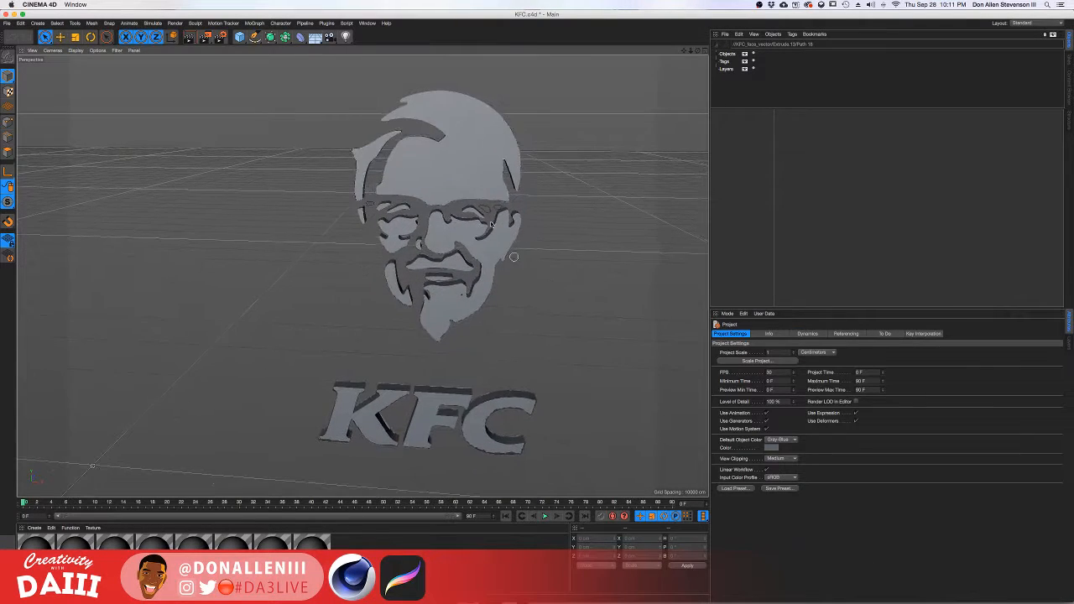
# Select the forehead-and-hair piece and examine the Attribute Manager's mode, editing and user data commands, clearing the selection.
pyautogui.click(453, 143)
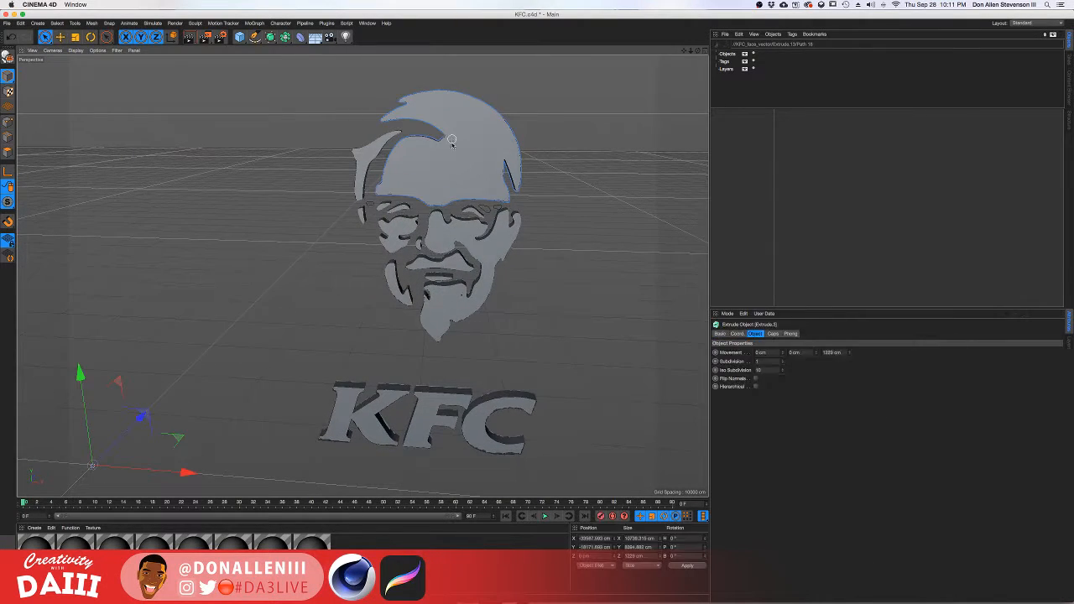
pyautogui.click(726, 313)
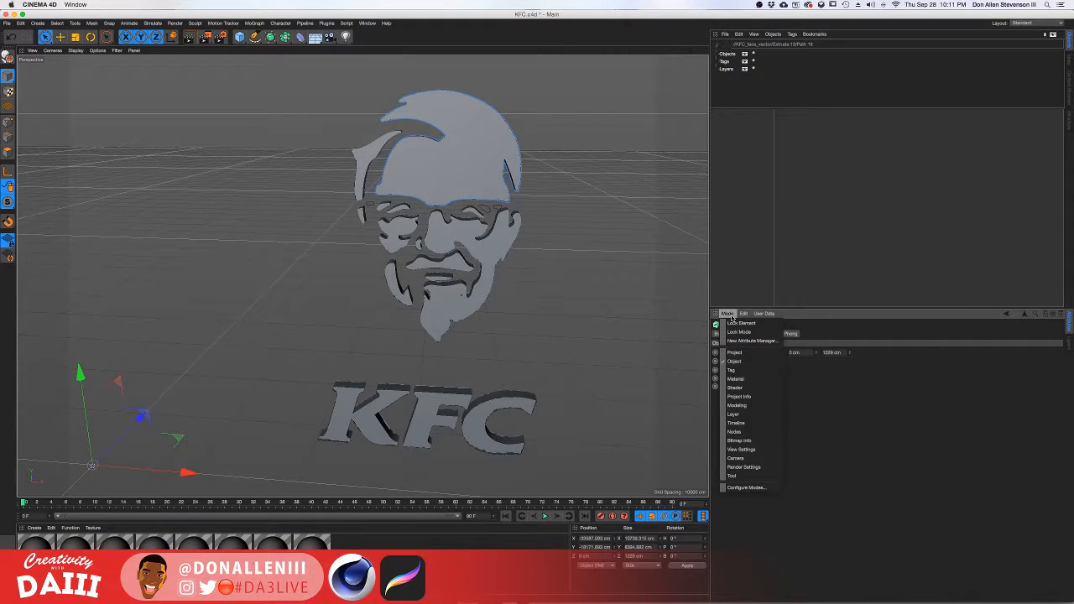
pyautogui.click(743, 313)
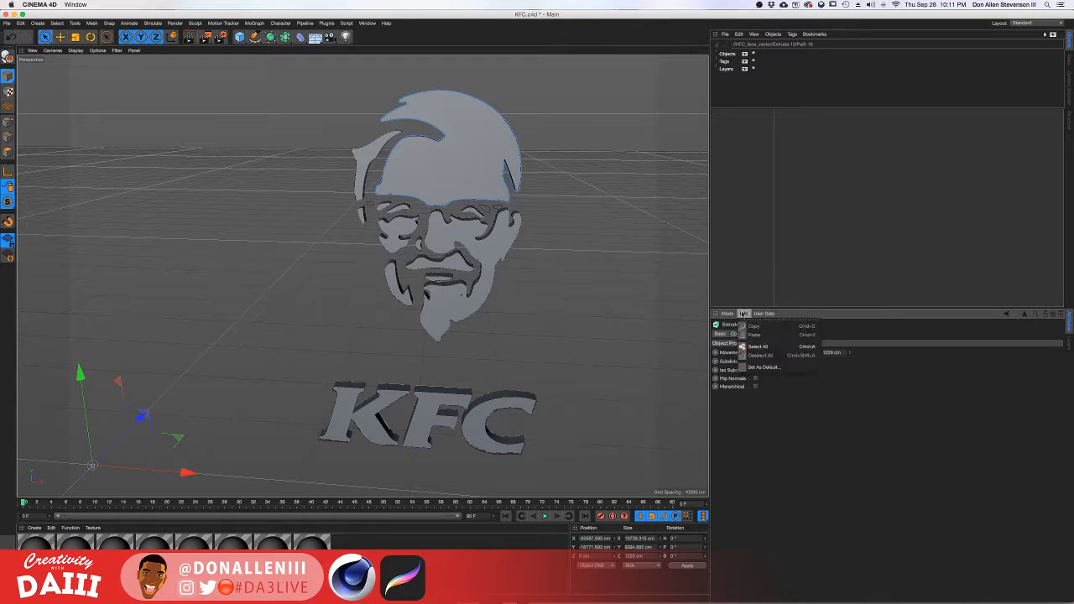
pyautogui.click(761, 354)
pyautogui.click(763, 314)
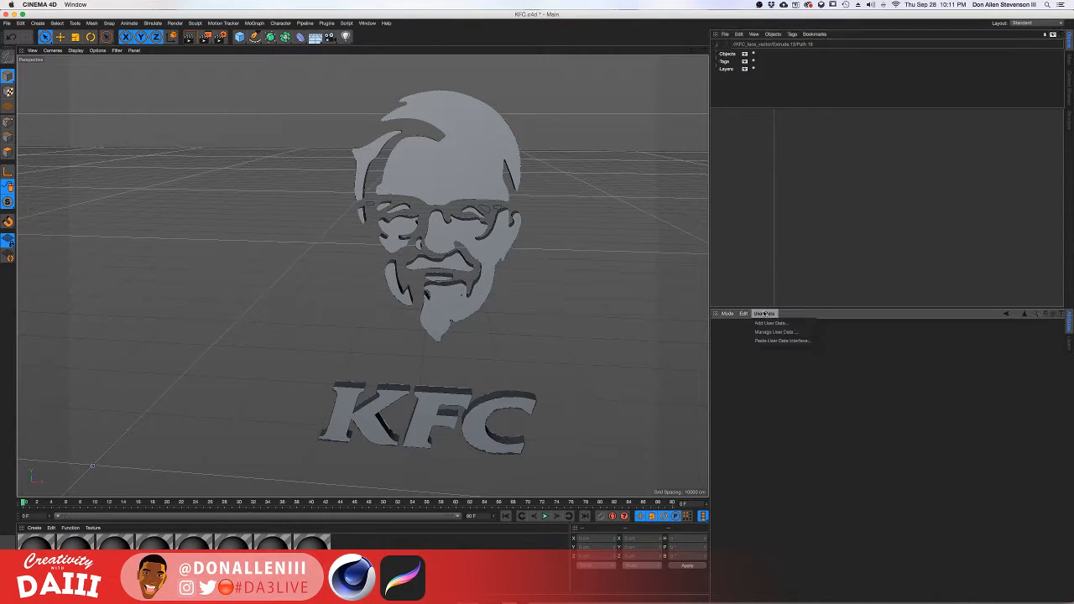
pyautogui.click(764, 313)
pyautogui.click(729, 314)
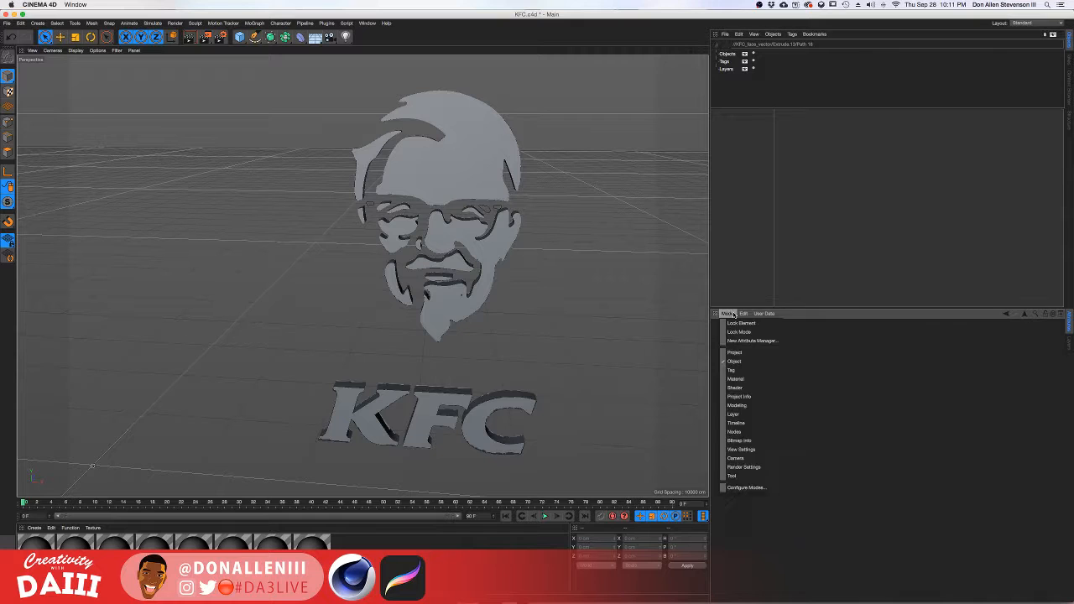
pyautogui.click(734, 287)
pyautogui.click(716, 314)
pyautogui.click(728, 284)
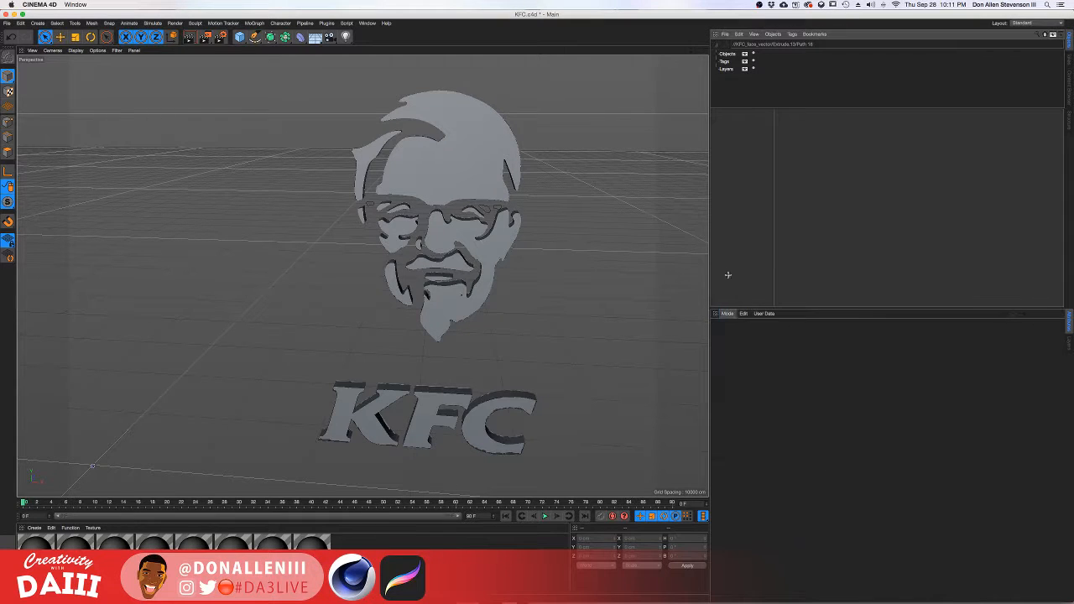
# Examine the Object Manager in full-screen mode and return to the Standard layout.
pyautogui.click(716, 34)
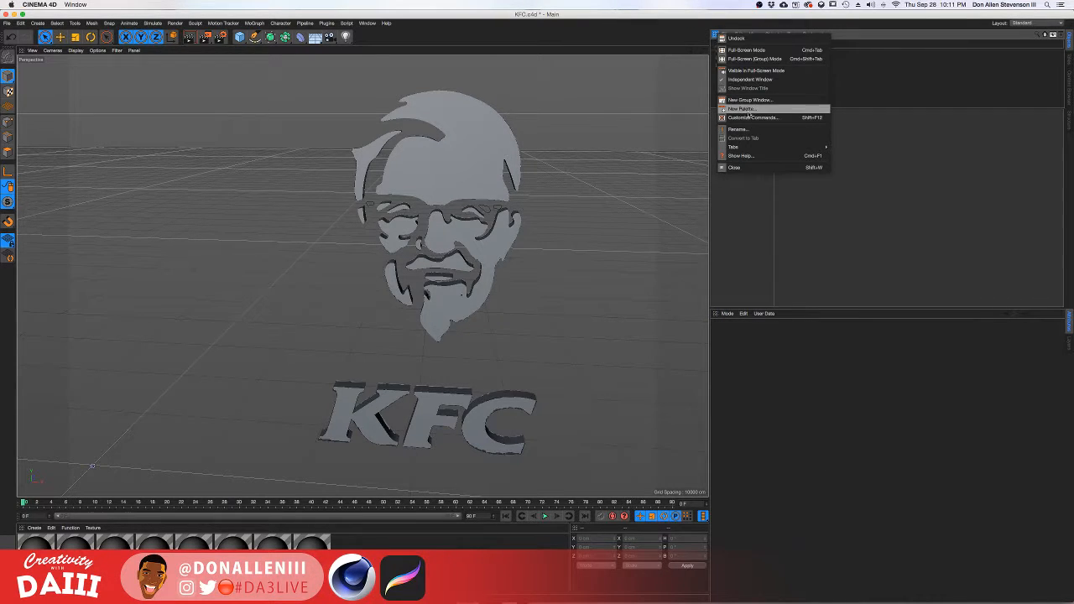
pyautogui.click(748, 51)
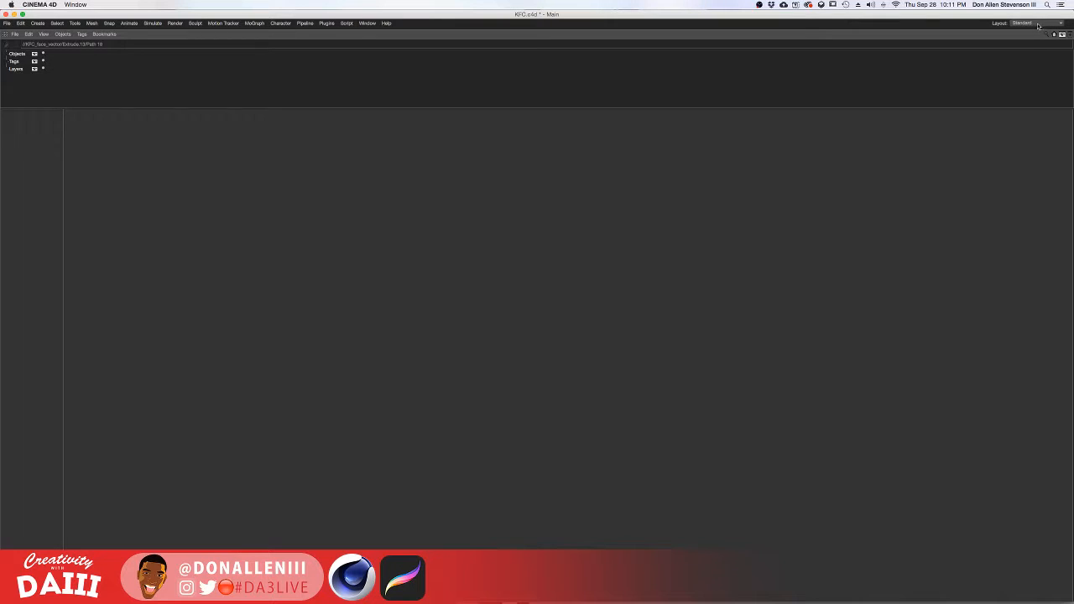
pyautogui.click(1038, 24)
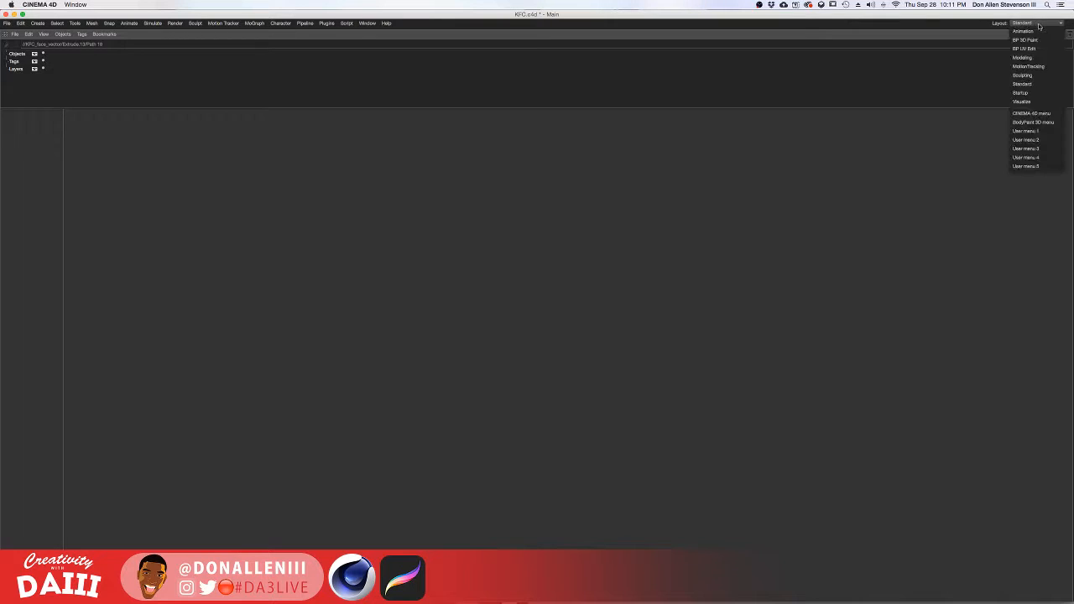
pyautogui.click(1036, 85)
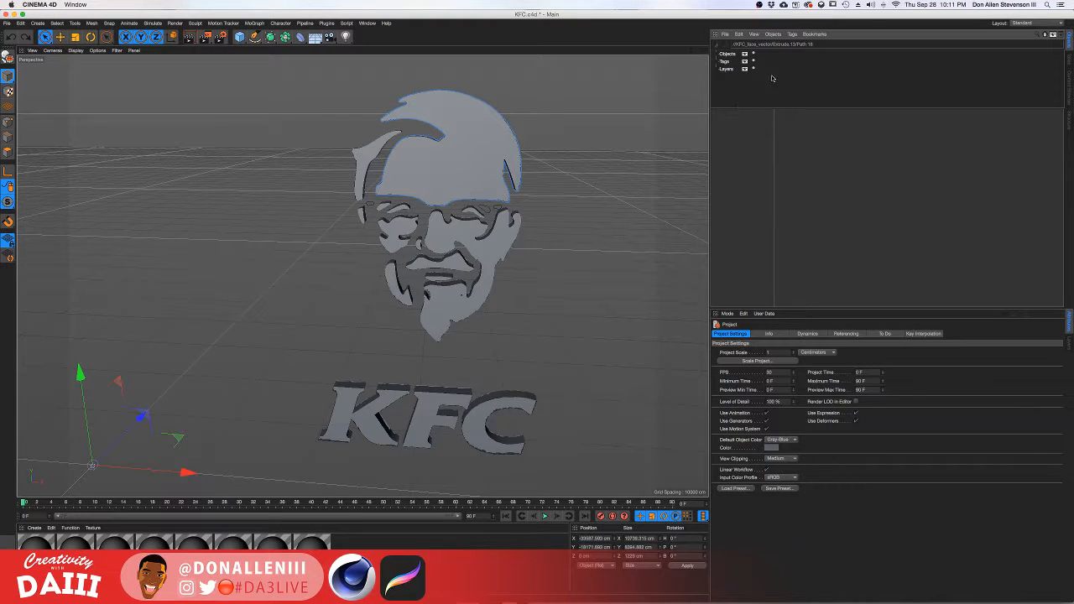
# Hide the Object Manager's filter list and path bar, leaving the Path 18 root for the scene's main level.
pyautogui.click(1053, 35)
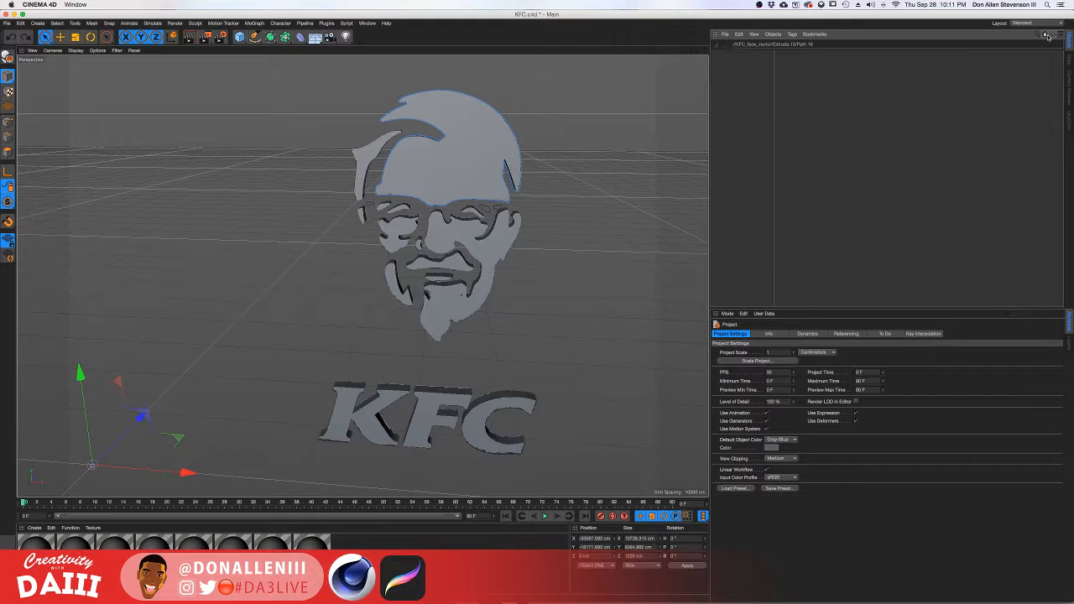
pyautogui.click(1046, 35)
pyautogui.click(1046, 36)
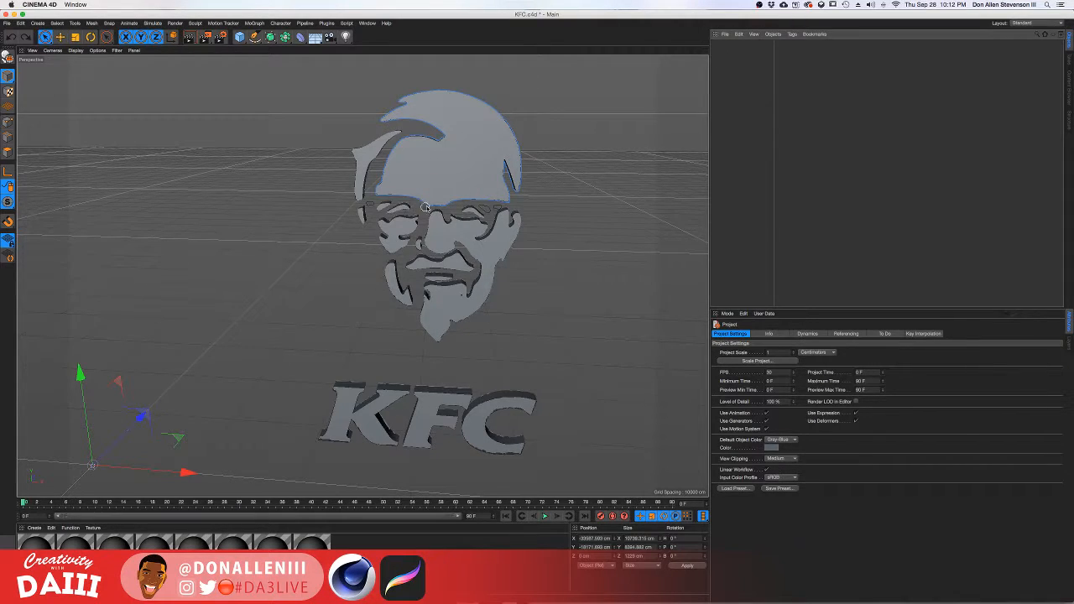
pyautogui.moveTo(435, 205)
pyautogui.keyDown('alt'); pyautogui.mouseDown()
pyautogui.moveTo(440, 193)
pyautogui.moveTo(428, 187)
pyautogui.moveTo(450, 203)
pyautogui.mouseUp(); pyautogui.keyUp('alt')
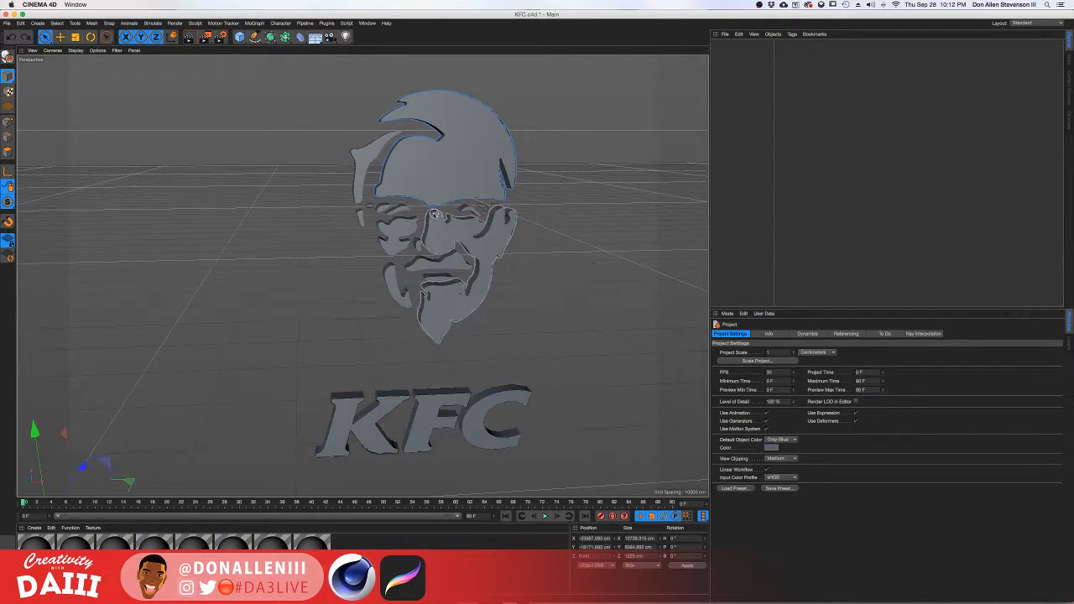
pyautogui.hotkey('ctrl', 'Up')
pyautogui.moveTo(539, 43)
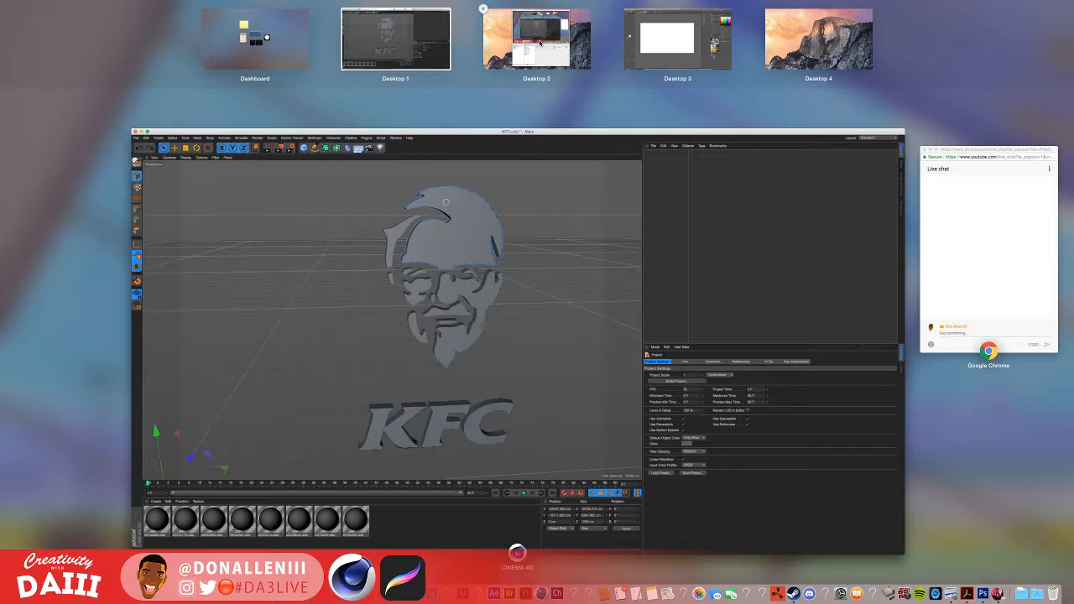
pyautogui.click(375, 44)
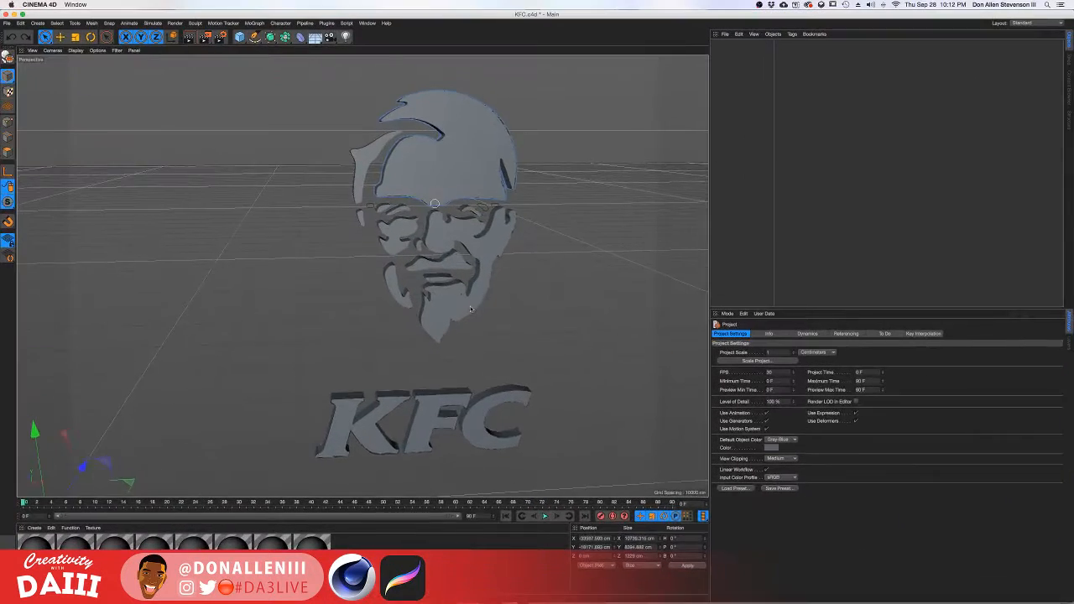
pyautogui.moveTo(403, 209)
pyautogui.keyDown('alt'); pyautogui.mouseDown()
pyautogui.moveTo(336, 206)
pyautogui.moveTo(394, 198)
pyautogui.moveTo(389, 209)
pyautogui.mouseUp(); pyautogui.keyUp('alt')
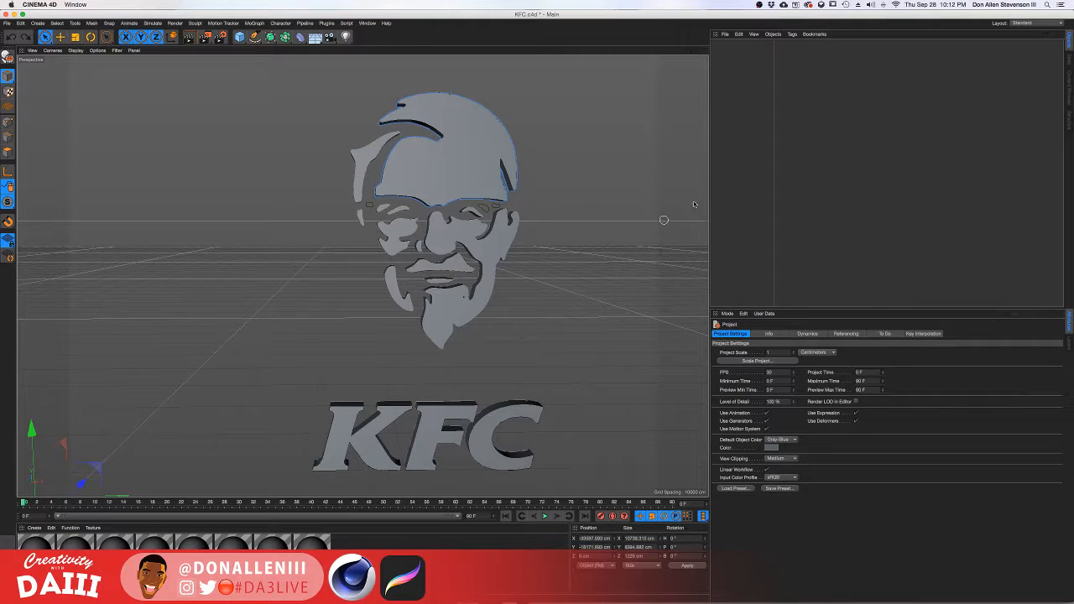
# Clear the forehead selection and add a default 200 cm cube at the origin, leaving it deselected.
pyautogui.click(753, 121)
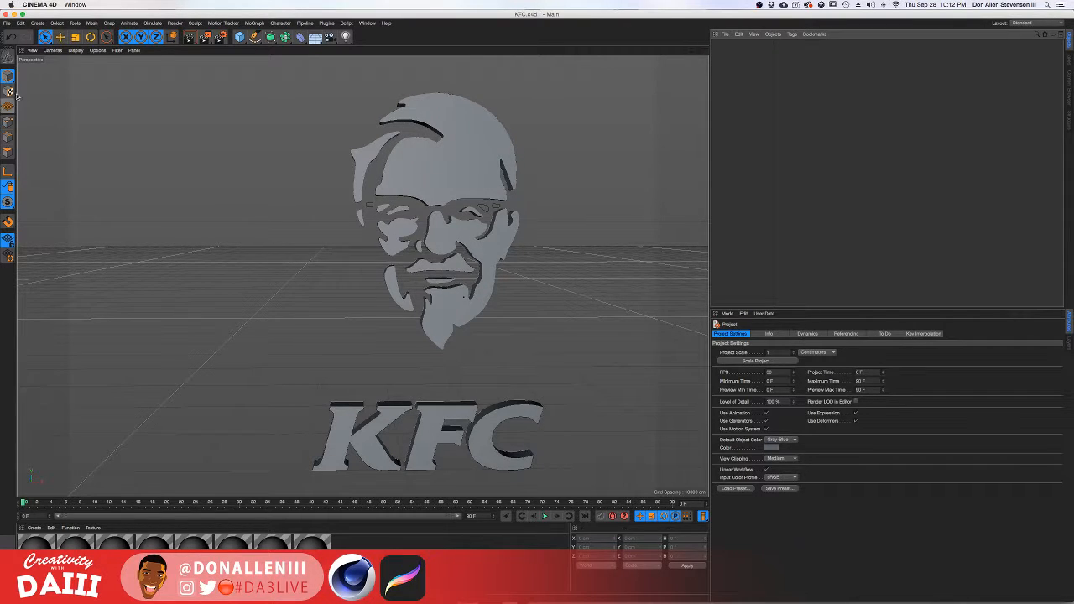
pyautogui.click(239, 37)
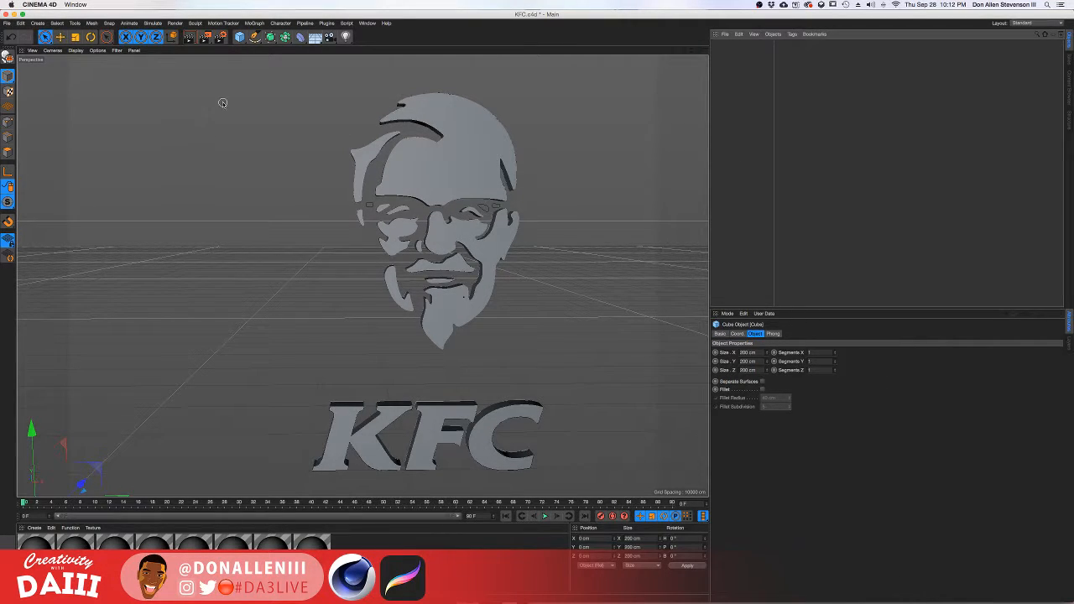
pyautogui.click(589, 279)
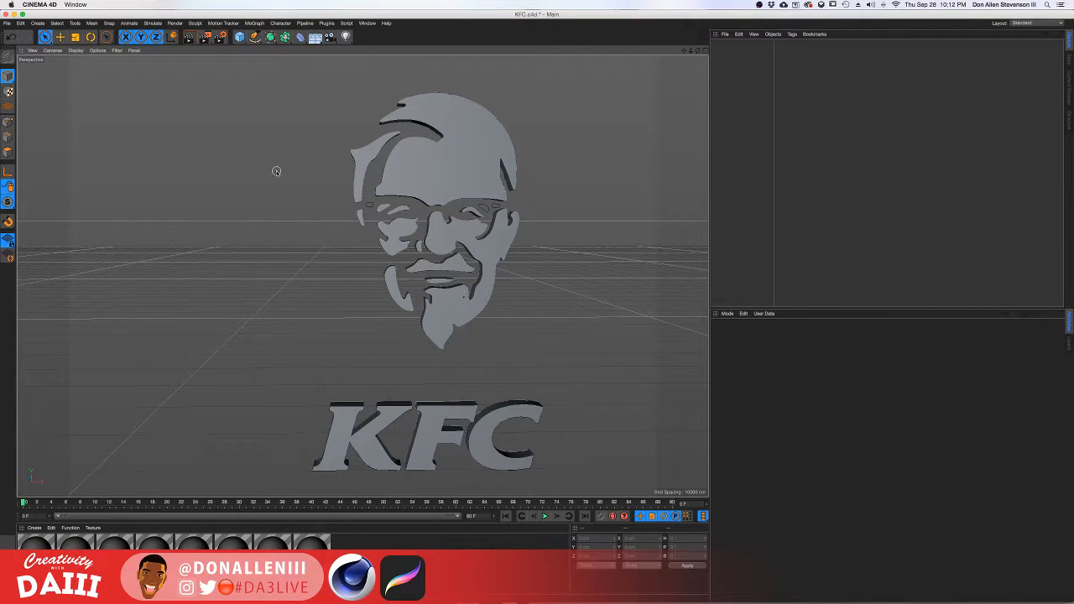
# Copy the face, the KFC lettering and the objects at the origin together into a new project.
pyautogui.scroll(-3, 259, 317)
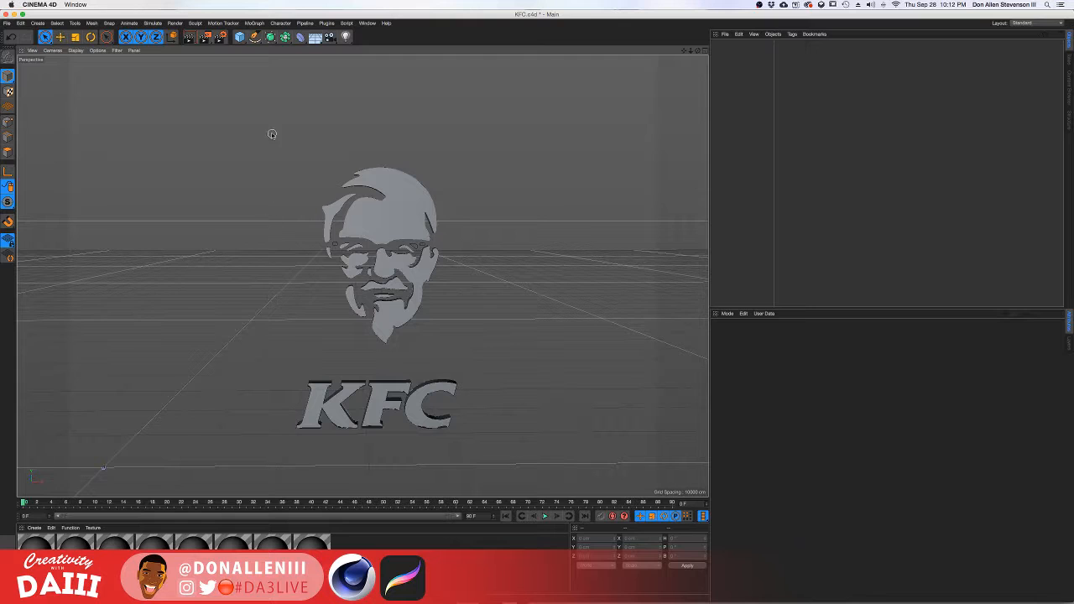
pyautogui.moveTo(271, 134)
pyautogui.mouseDown()
pyautogui.moveTo(415, 336)
pyautogui.moveTo(310, 407)
pyautogui.moveTo(287, 405)
pyautogui.mouseUp()
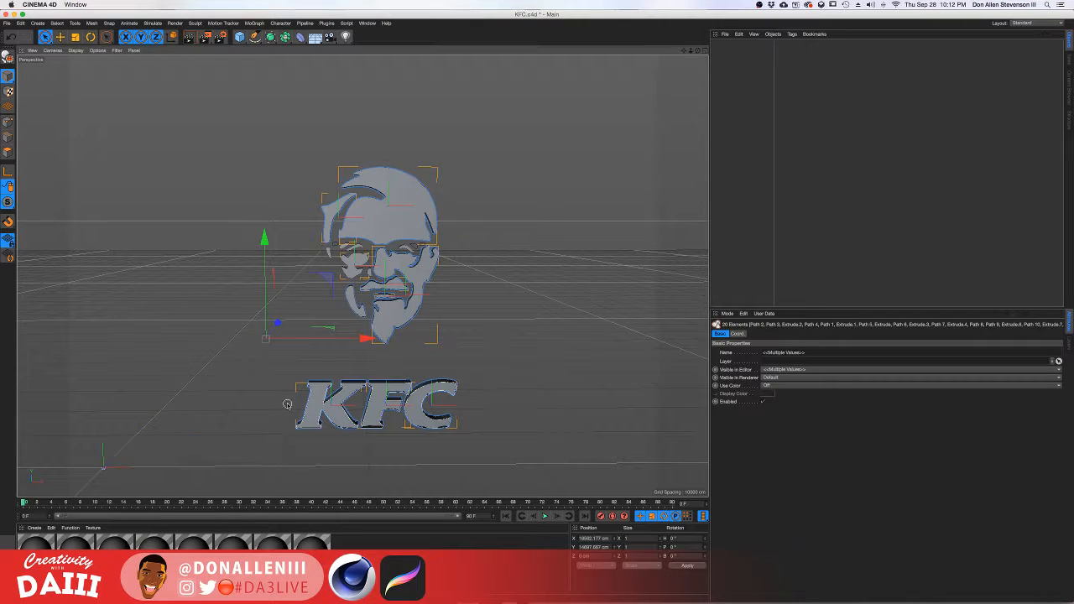
pyautogui.click(147, 348)
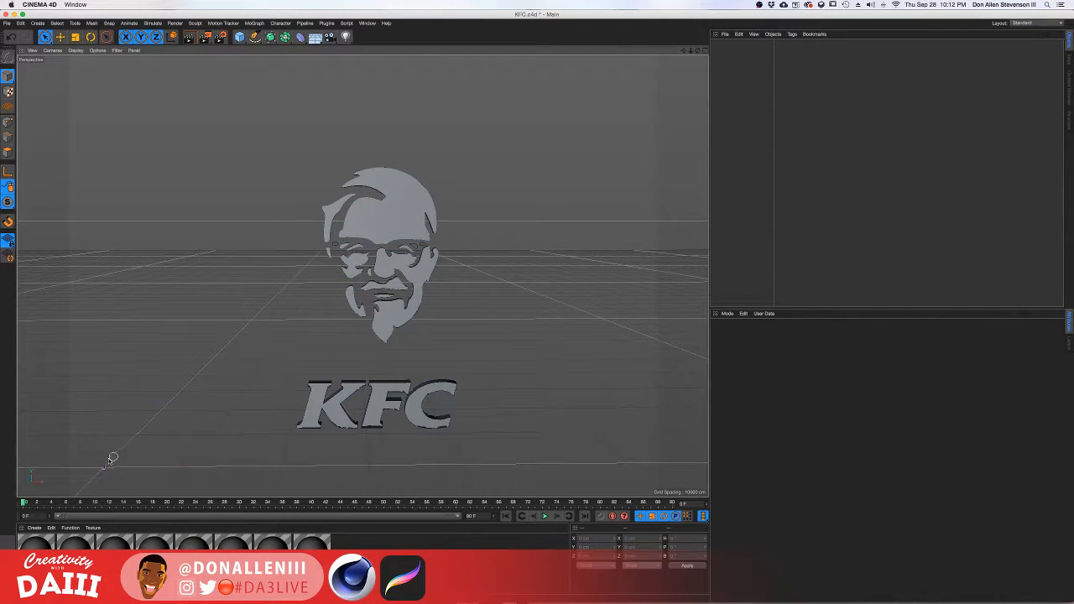
pyautogui.moveTo(113, 458)
pyautogui.mouseDown()
pyautogui.moveTo(104, 468)
pyautogui.moveTo(243, 462)
pyautogui.moveTo(456, 397)
pyautogui.moveTo(390, 263)
pyautogui.moveTo(346, 254)
pyautogui.moveTo(417, 273)
pyautogui.moveTo(332, 225)
pyautogui.moveTo(445, 234)
pyautogui.moveTo(357, 271)
pyautogui.moveTo(358, 309)
pyautogui.moveTo(420, 275)
pyautogui.mouseUp()
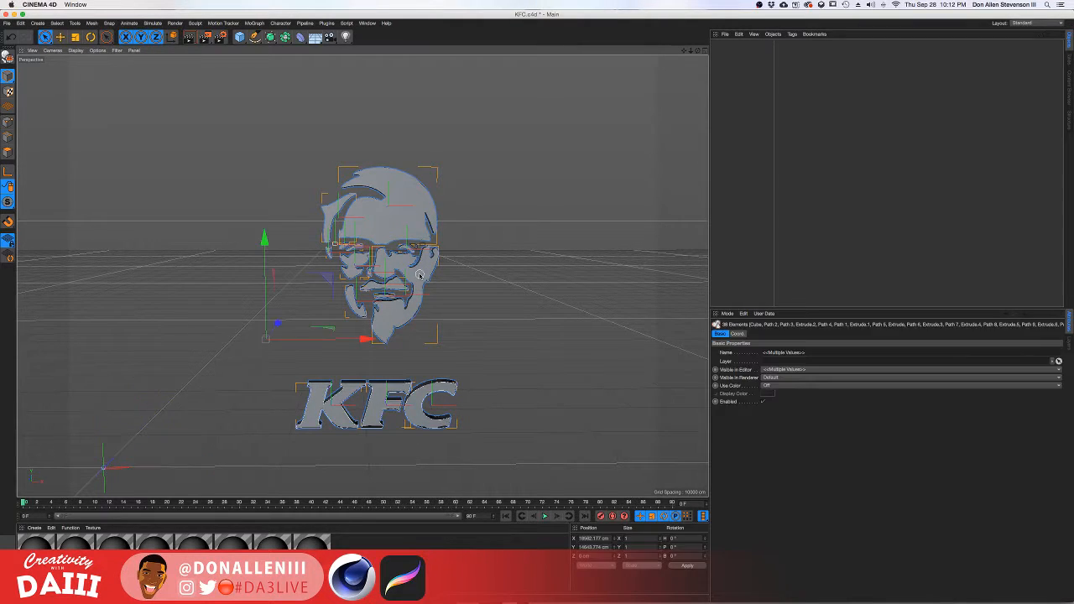
pyautogui.click(26, 24)
pyautogui.click(15, 36)
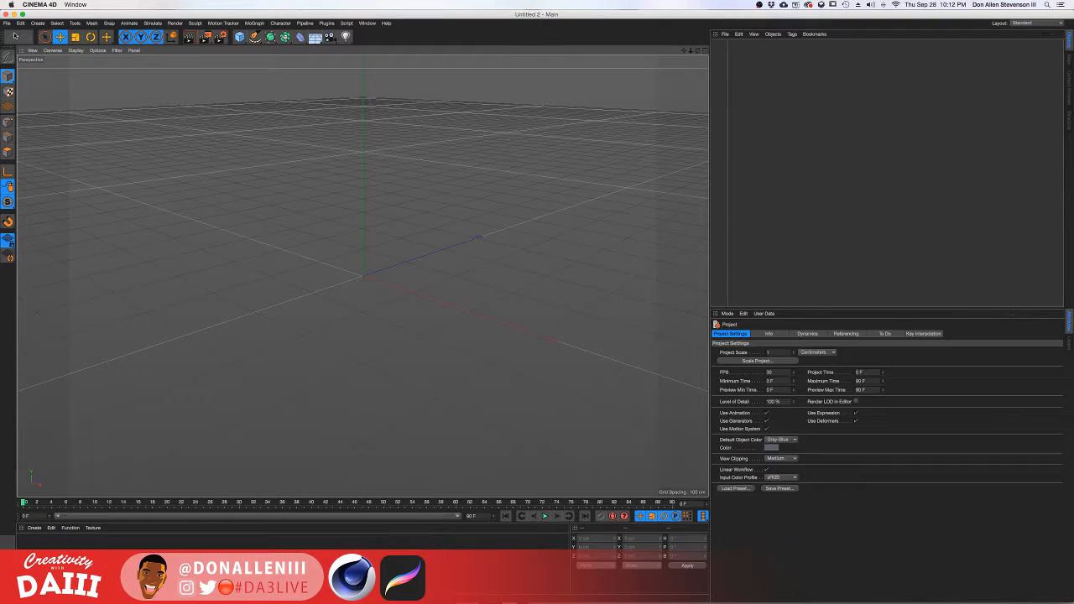
pyautogui.press('super+v')
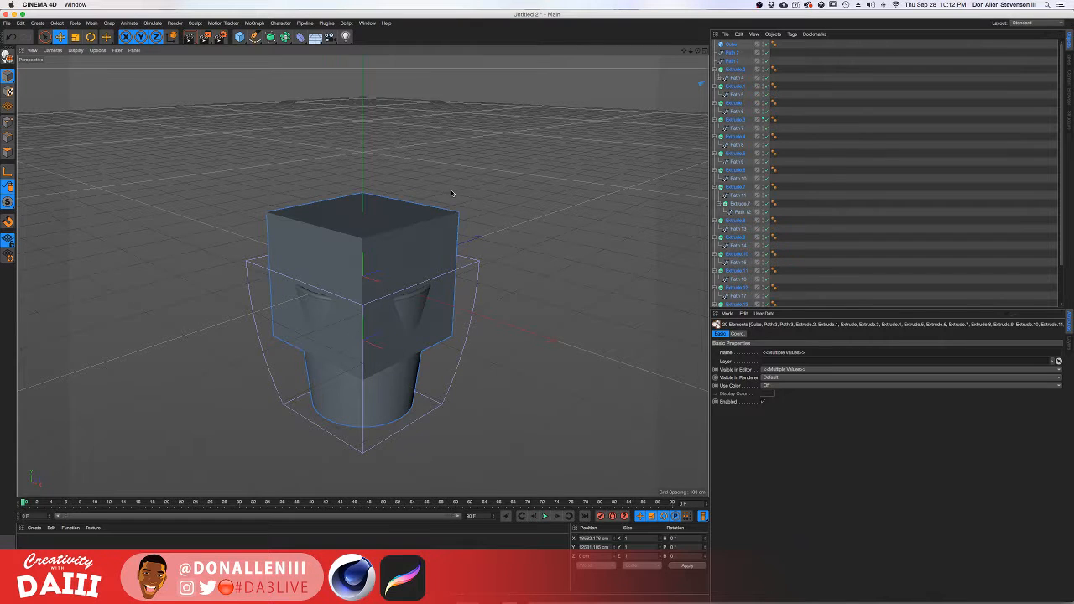
# Delete the pasted cube covering the bucket at the origin.
pyautogui.keyDown('alt'); pyautogui.moveTo(451, 193); pyautogui.dragTo(436, 319); pyautogui.keyUp('alt')
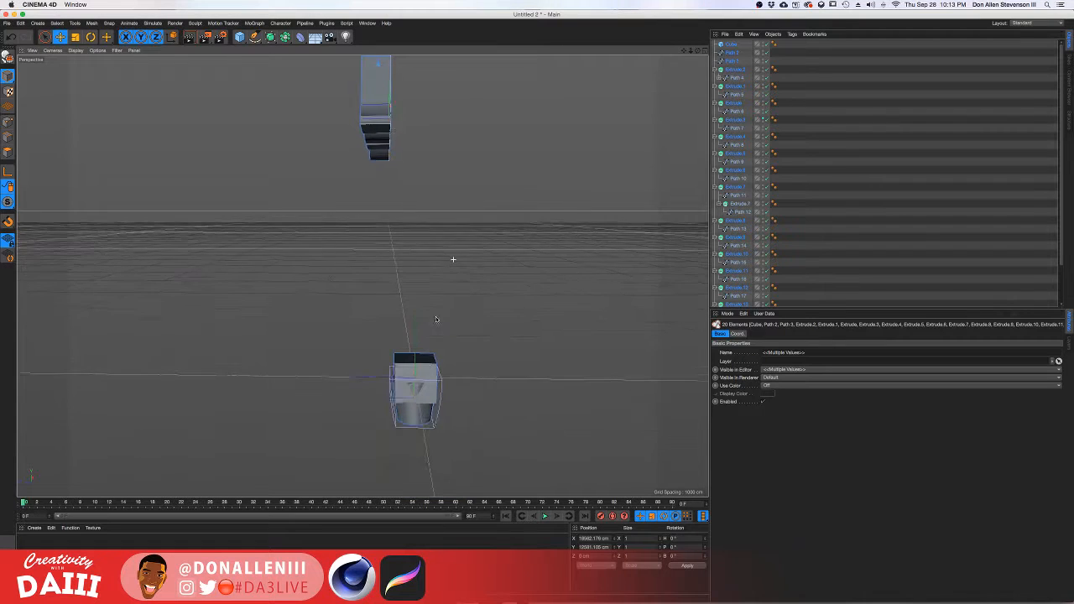
pyautogui.scroll(5, 414, 396)
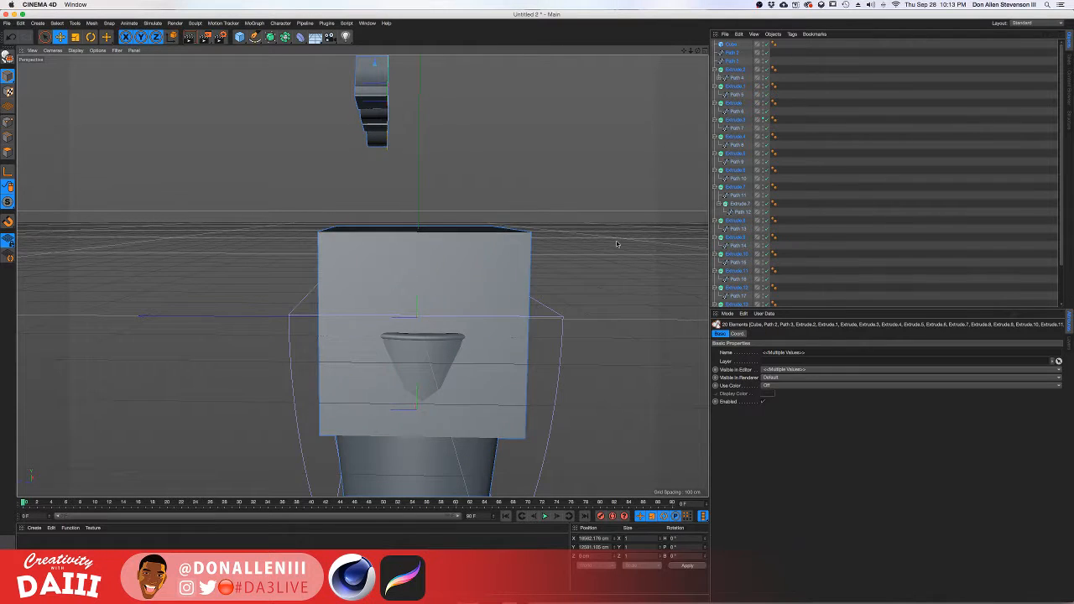
pyautogui.click(512, 252)
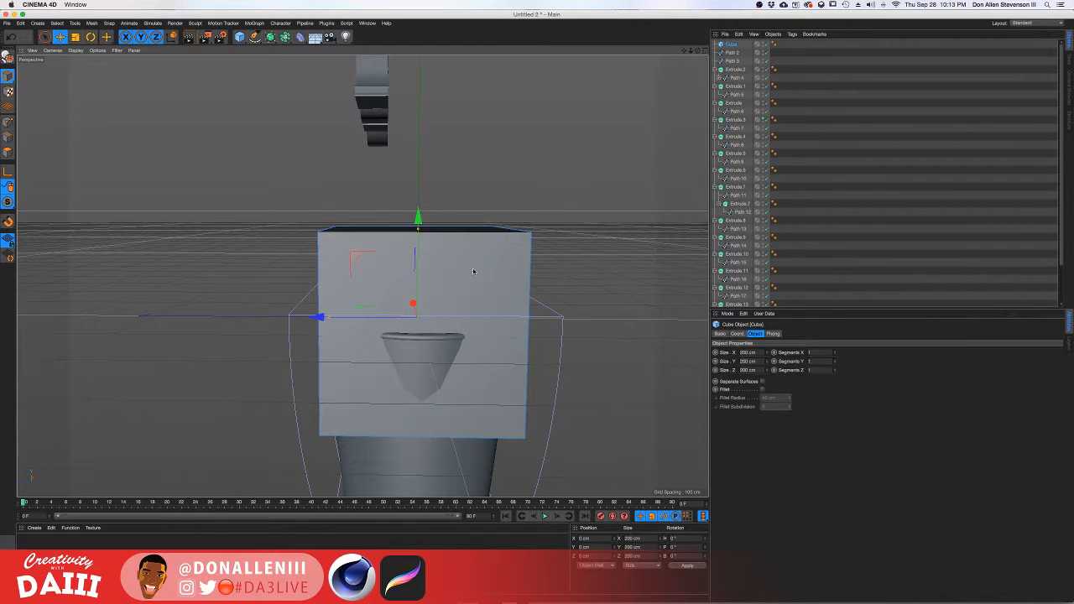
pyautogui.press('BackSpace')
pyautogui.keyDown('alt'); pyautogui.moveTo(530, 168); pyautogui.dragTo(504, 324, button='middle'); pyautogui.keyUp('alt')
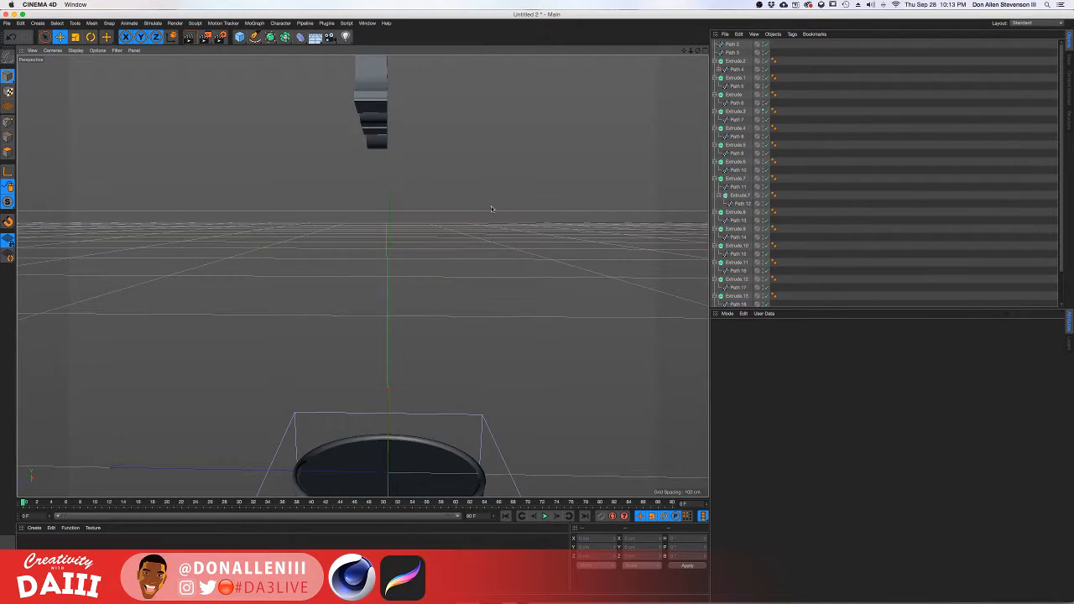
pyautogui.scroll(-3, 491, 209)
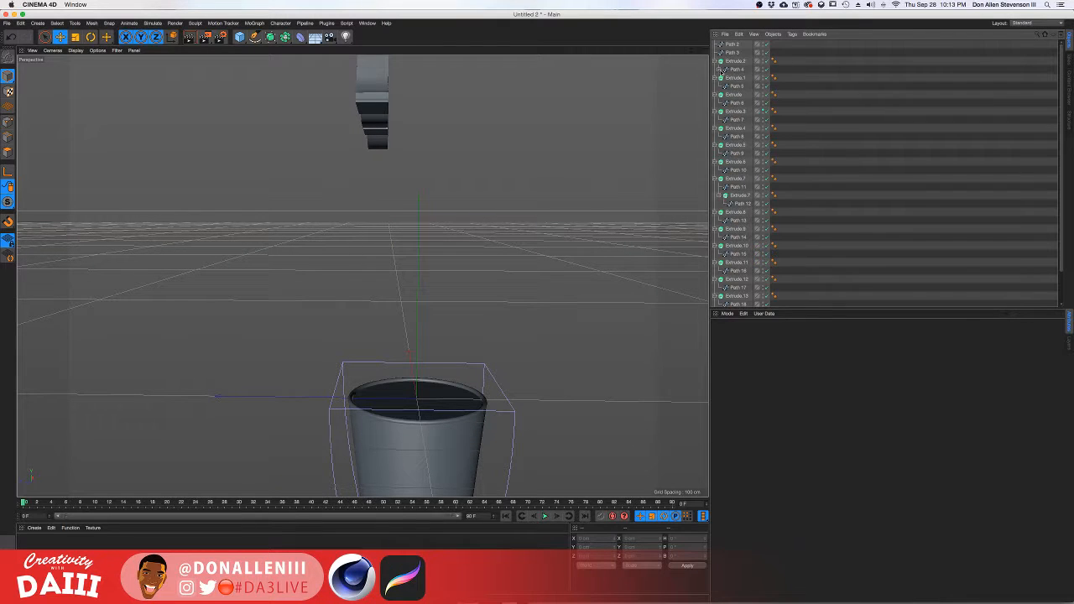
# Collapse Extrude.2 and Extrude.1 in the object hierarchy and select the Cylinder near its end.
pyautogui.click(714, 61)
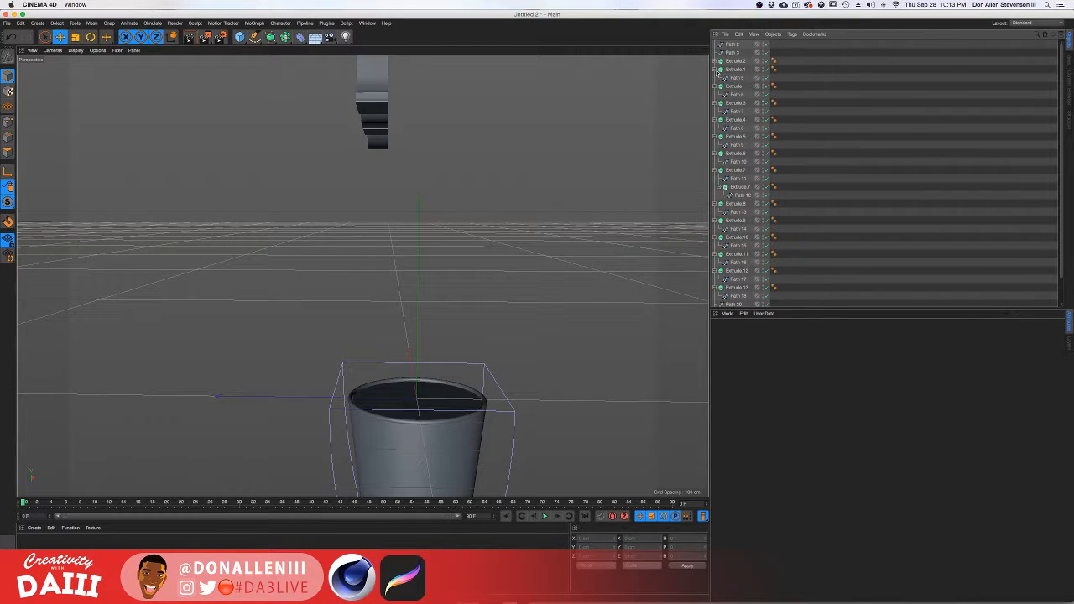
pyautogui.click(716, 70)
pyautogui.scroll(-1, 722, 84)
pyautogui.click(729, 286)
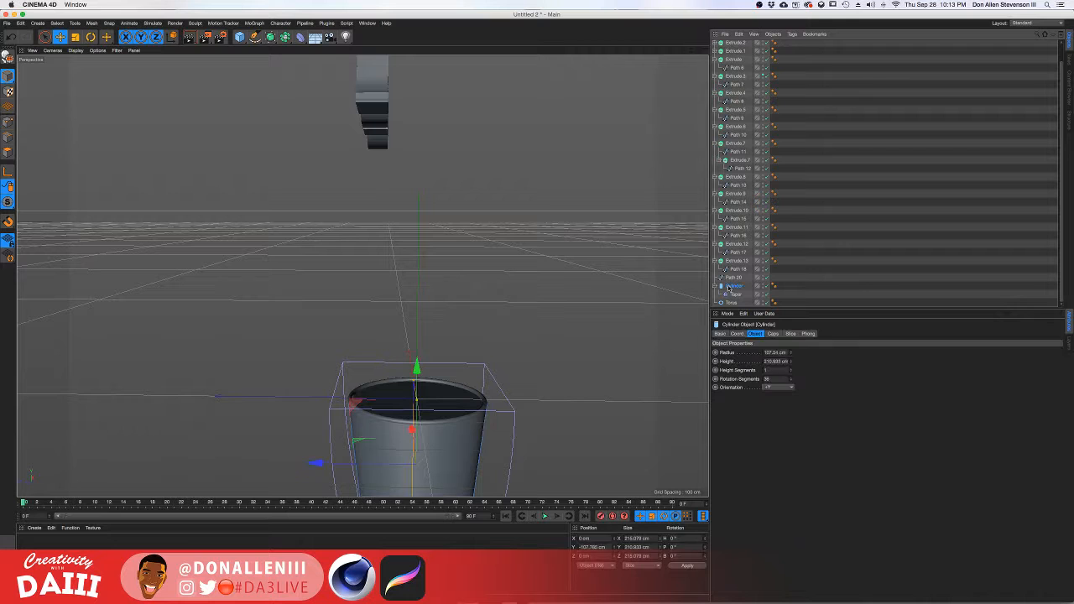
# Select the extruded letter K and bring the face and KFC lettering into a frontal view.
pyautogui.keyDown('alt'); pyautogui.moveTo(361, 252); pyautogui.dragTo(487, 148); pyautogui.keyUp('alt')
pyautogui.scroll(4, 479, 92)
pyautogui.click(464, 80)
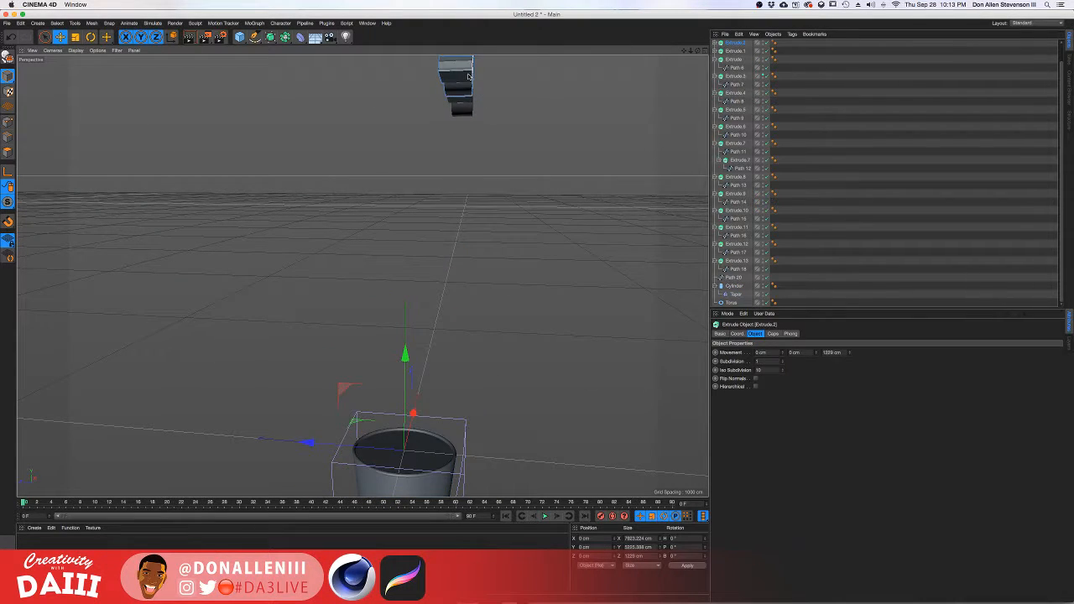
pyautogui.press('s')
pyautogui.keyDown('alt'); pyautogui.moveTo(441, 131); pyautogui.dragTo(335, 107); pyautogui.keyUp('alt')
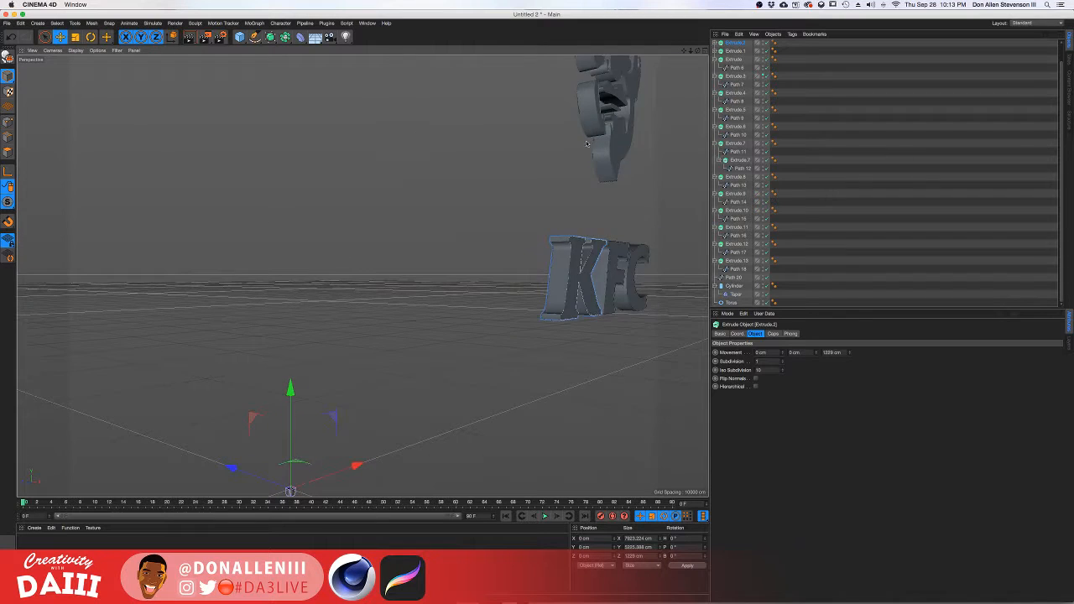
pyautogui.keyDown('alt'); pyautogui.moveTo(573, 113); pyautogui.dragTo(373, 259, button='middle'); pyautogui.keyUp('alt')
pyautogui.keyDown('alt'); pyautogui.moveTo(374, 260); pyautogui.dragTo(333, 199); pyautogui.keyUp('alt')
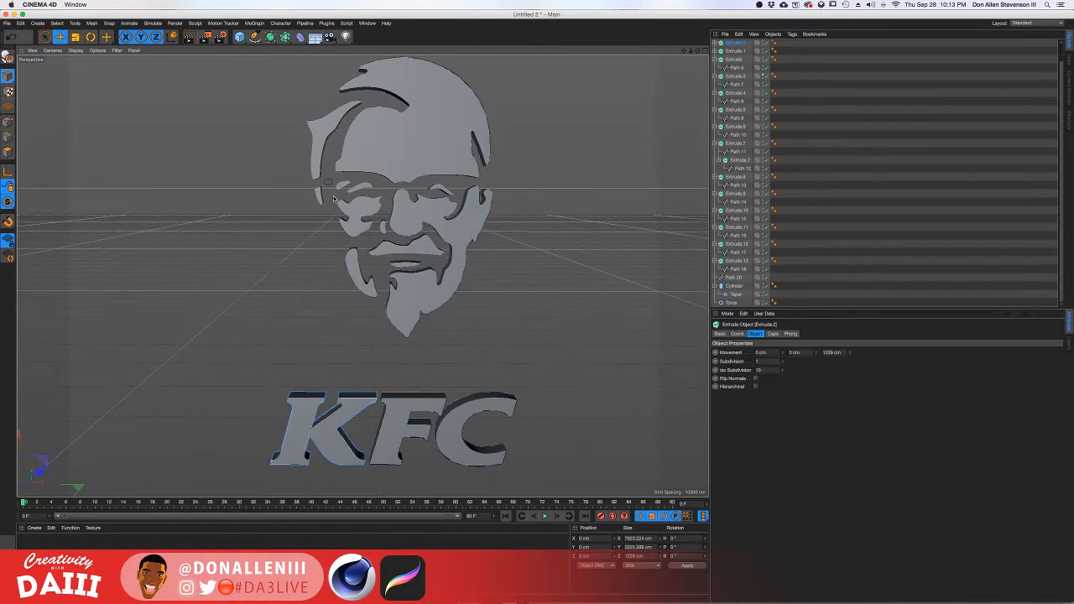
# Examine the small spline beside the glasses and the face from several views, selecting the forehead-and-hair piece.
pyautogui.click(333, 187)
pyautogui.scroll(5, 403, 184)
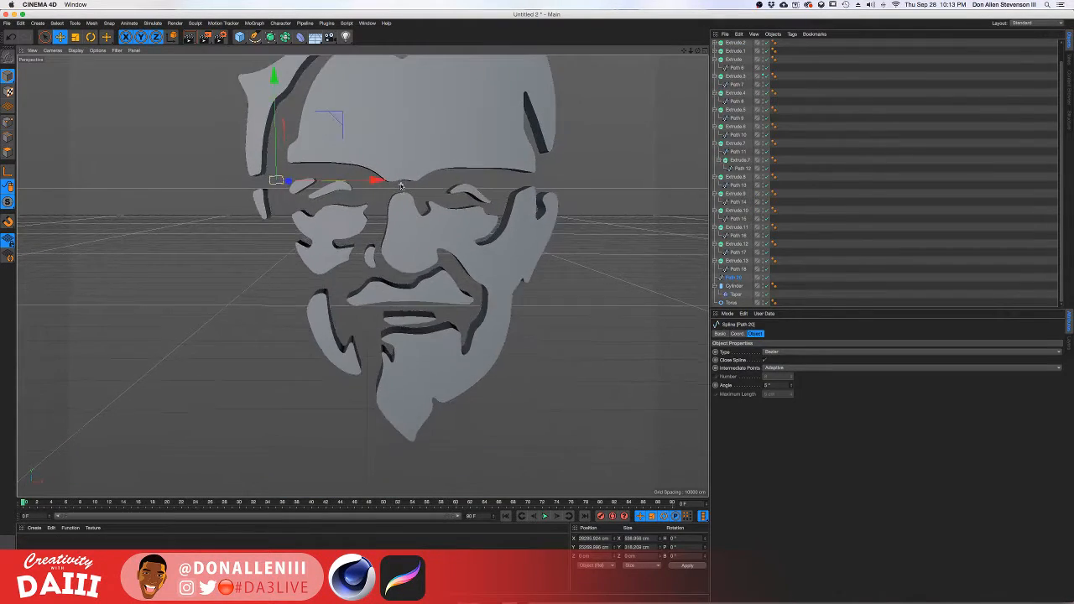
pyautogui.scroll(-3, 401, 185)
pyautogui.click(588, 201)
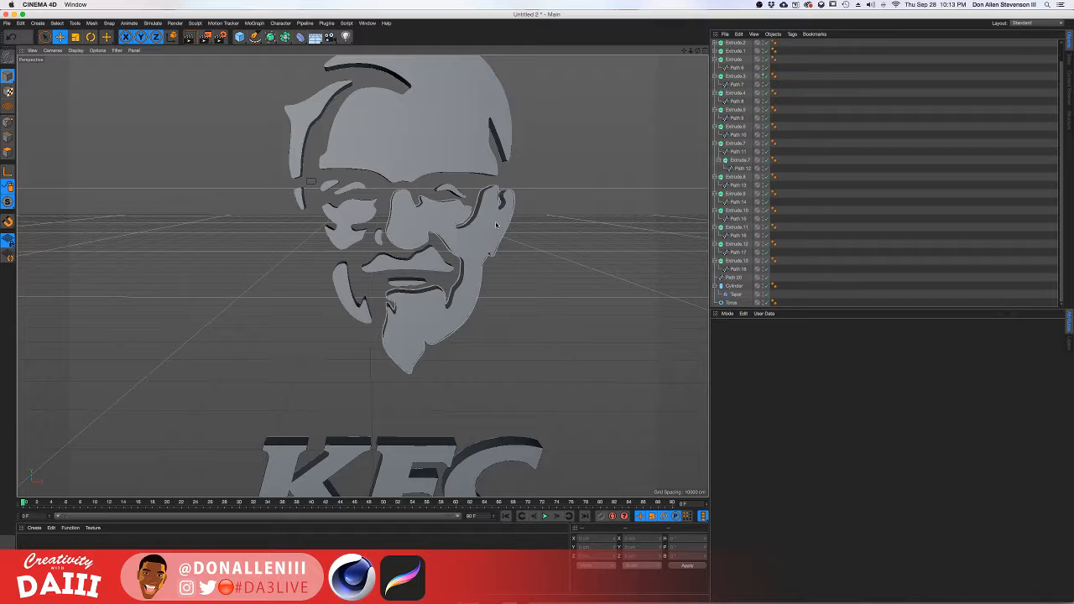
pyautogui.scroll(-5, 344, 297)
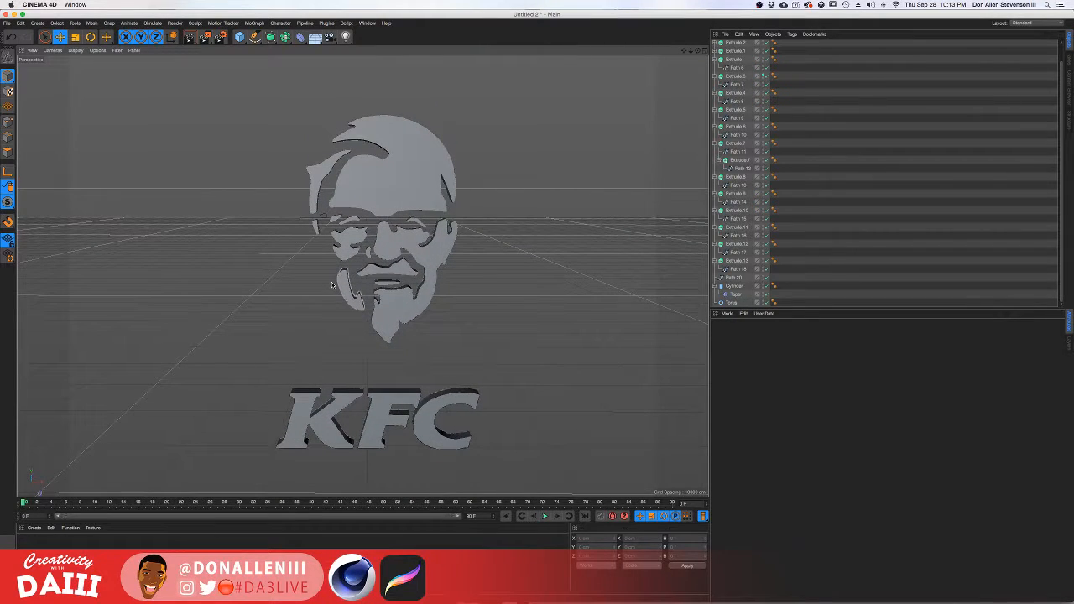
pyautogui.keyDown('alt'); pyautogui.moveTo(332, 285); pyautogui.dragTo(401, 417); pyautogui.keyUp('alt')
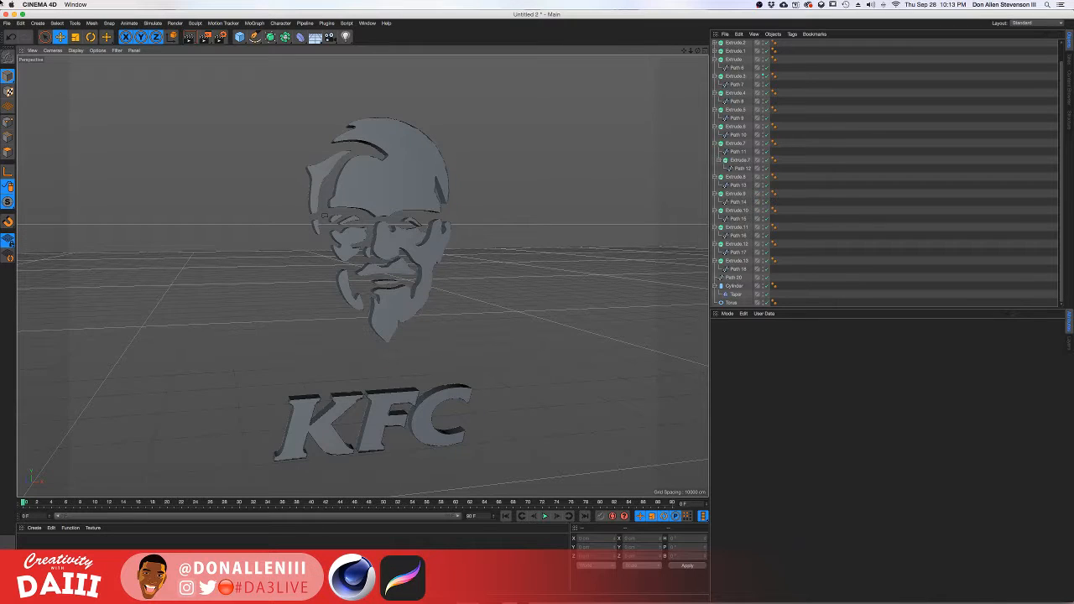
pyautogui.click(50, 50)
pyautogui.click(380, 183)
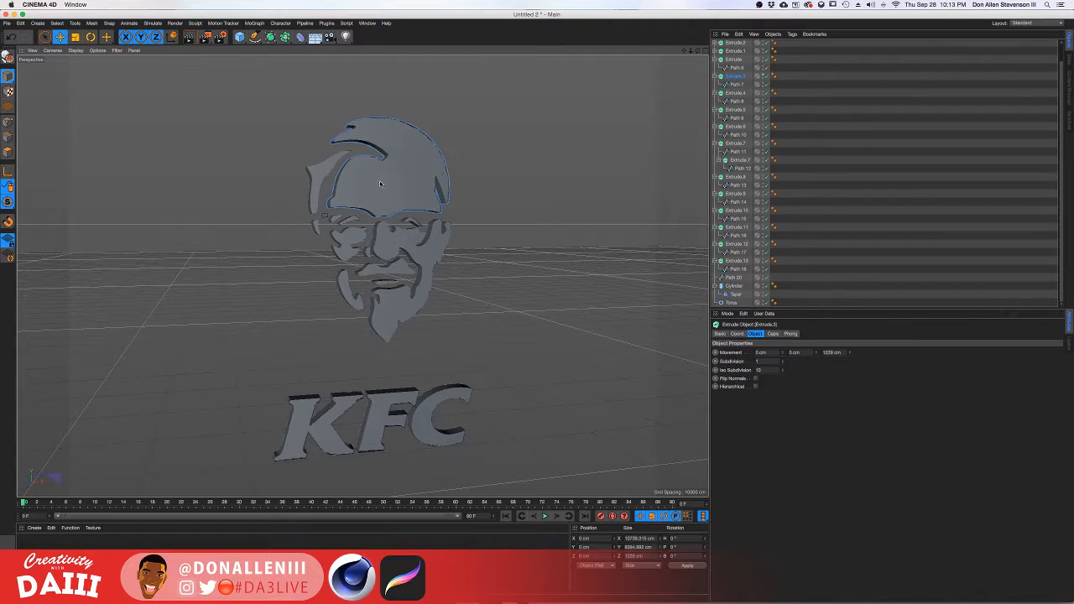
# Group the objects from Extrude.2 through Path 20, covering the face and KFC lettering, under one null.
pyautogui.click(743, 43)
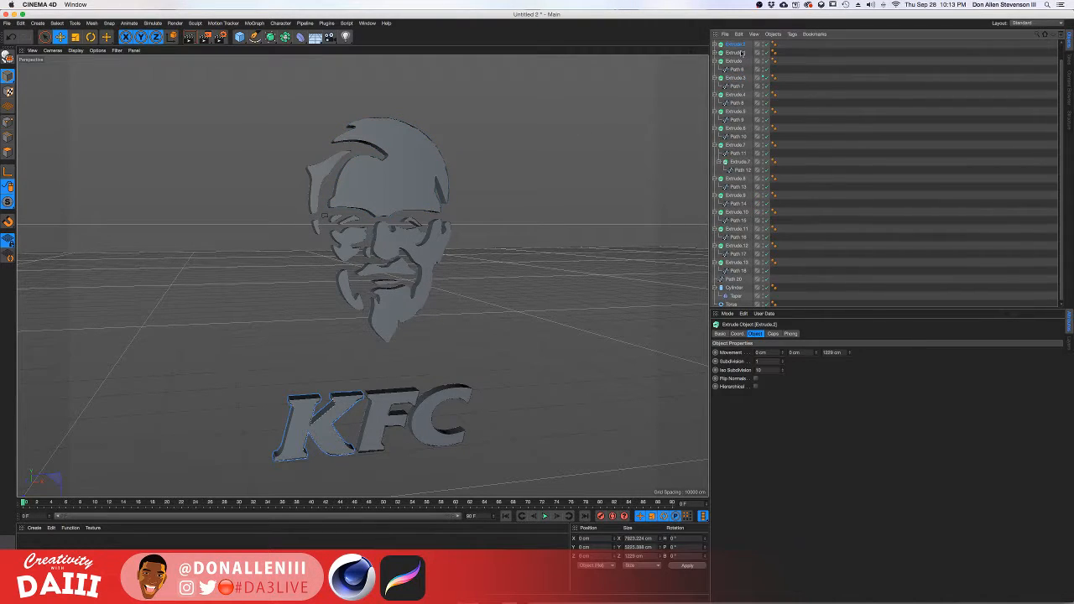
pyautogui.keyDown('shift'); pyautogui.click(735, 278); pyautogui.keyUp('shift')
pyautogui.keyDown('alt'); pyautogui.moveTo(310, 319); pyautogui.dragTo(374, 282); pyautogui.keyUp('alt')
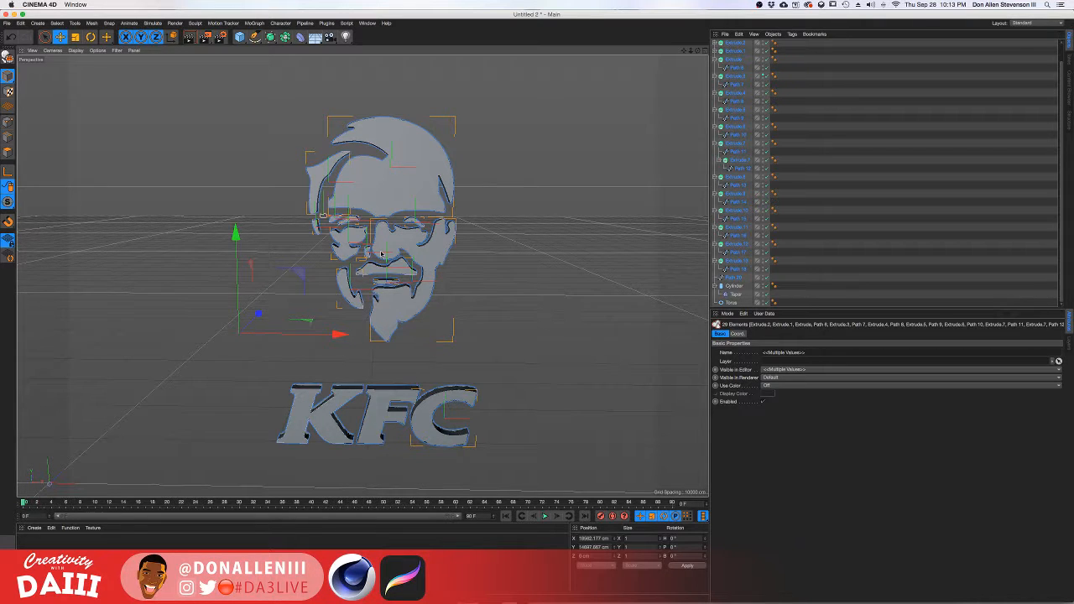
pyautogui.moveTo(252, 602)
pyautogui.rightClick(726, 53)
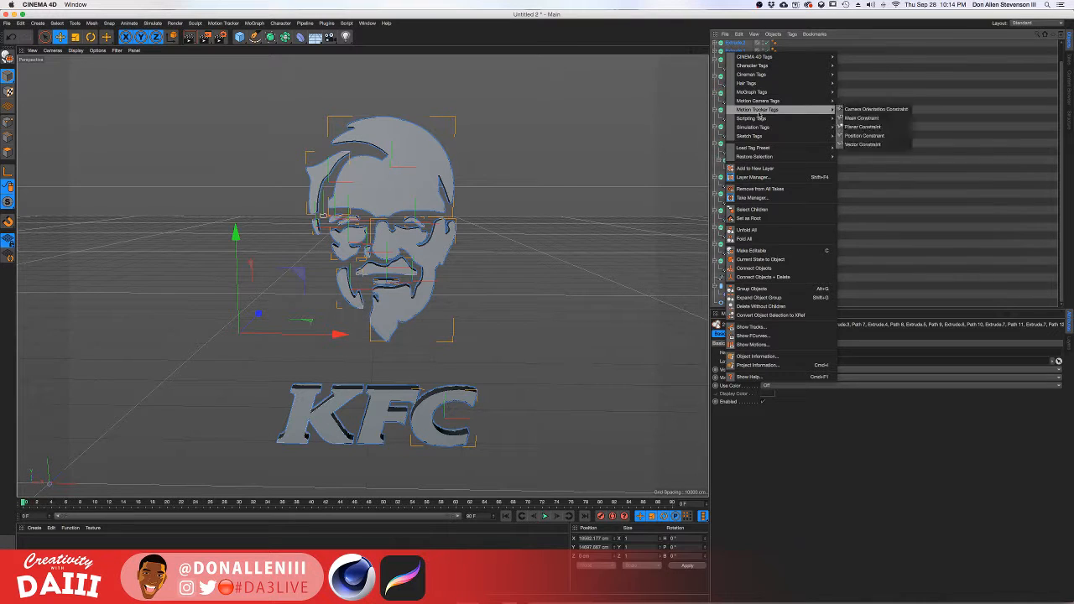
pyautogui.click(742, 289)
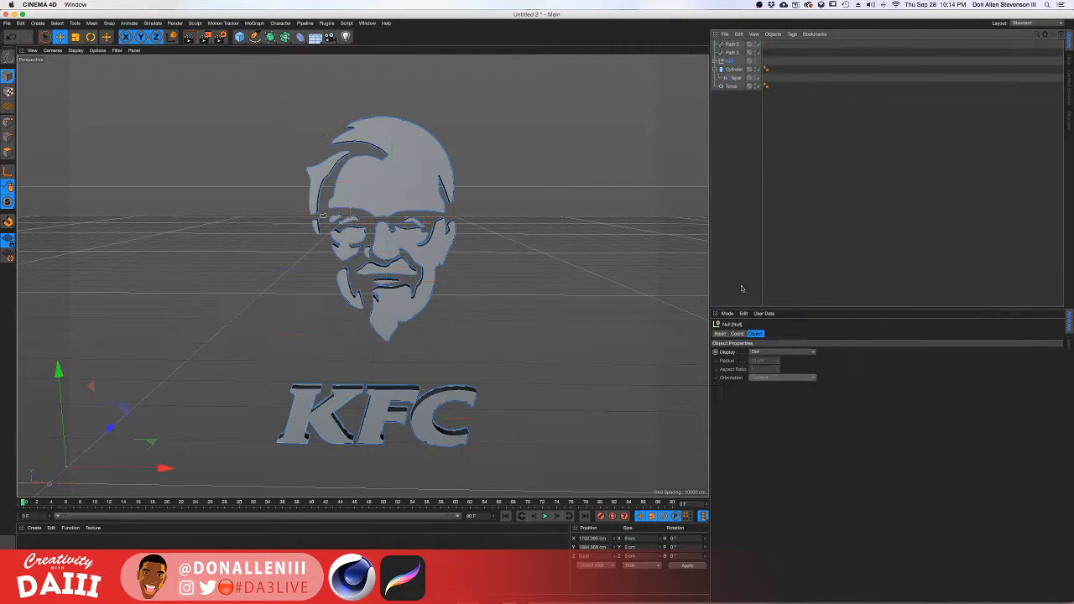
# Rename the new null KFC NULL and move only its axis to the centre of the face.
pyautogui.doubleClick(731, 61)
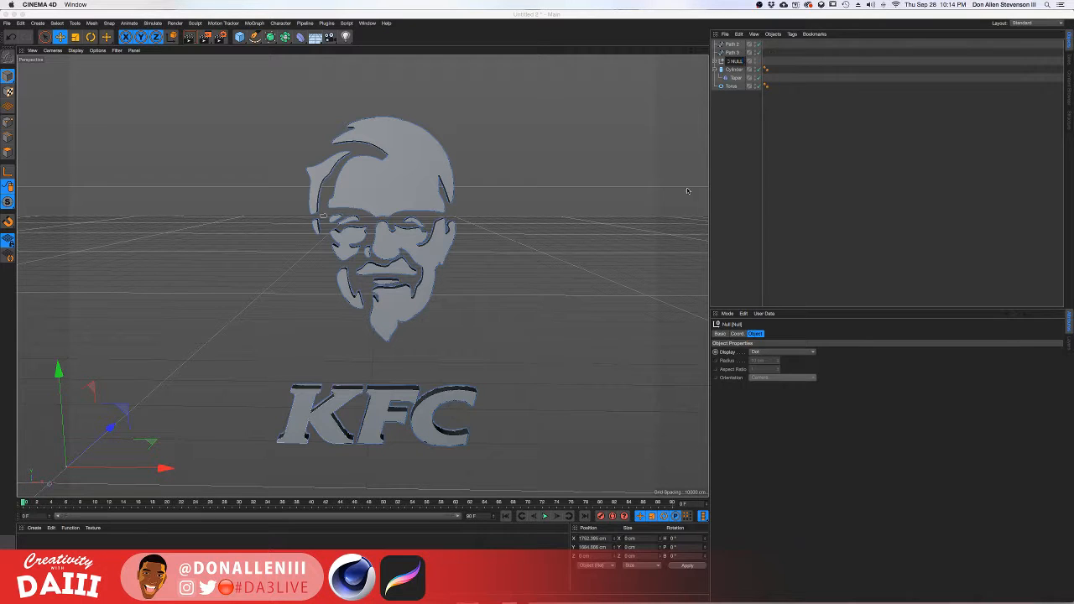
pyautogui.click(722, 102)
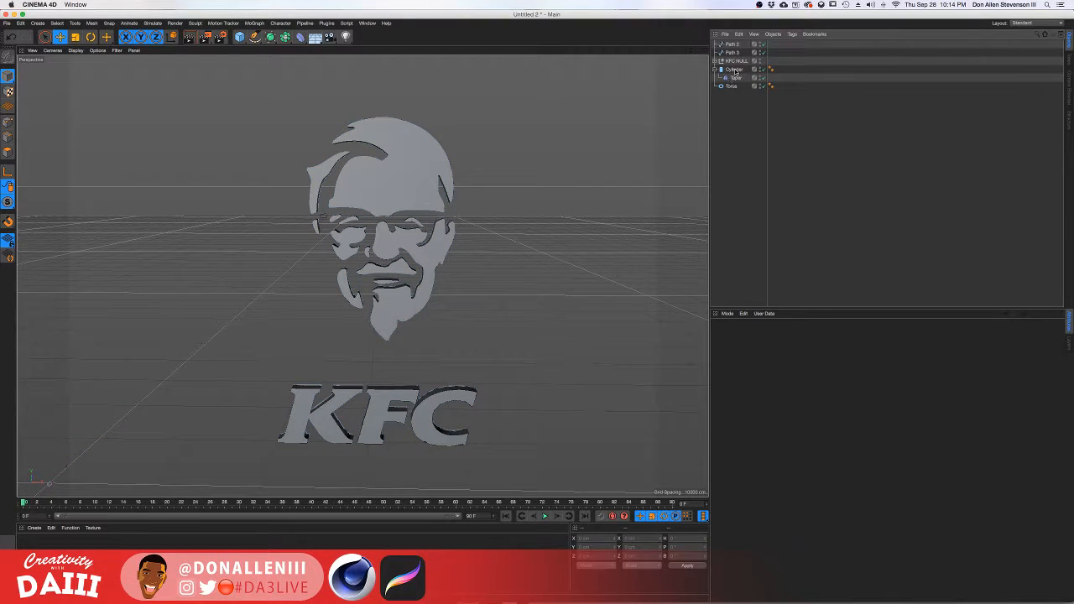
pyautogui.click(735, 62)
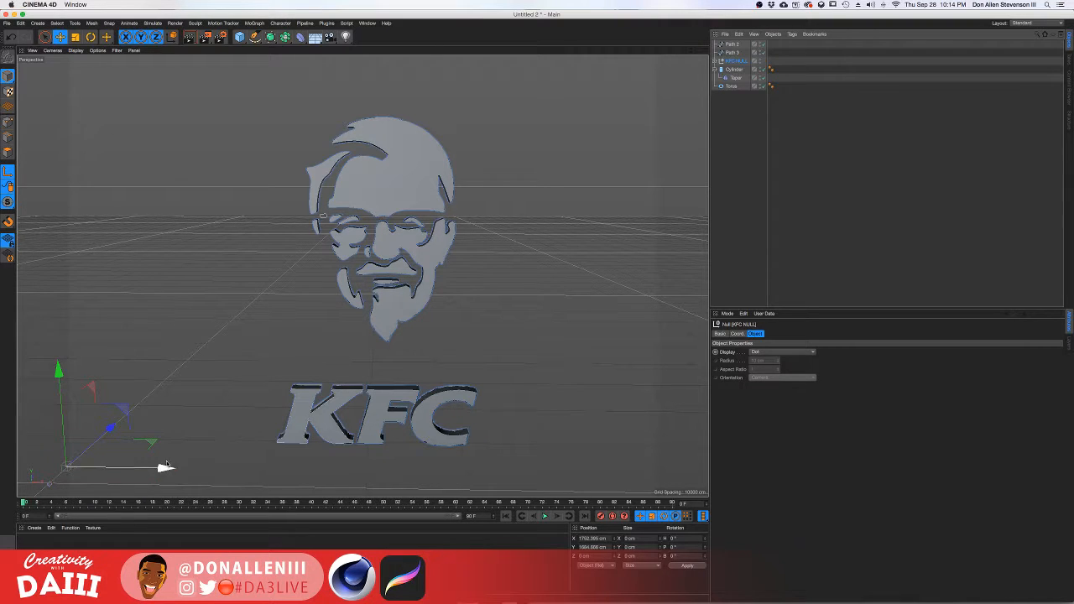
pyautogui.moveTo(165, 468); pyautogui.dragTo(481, 469)
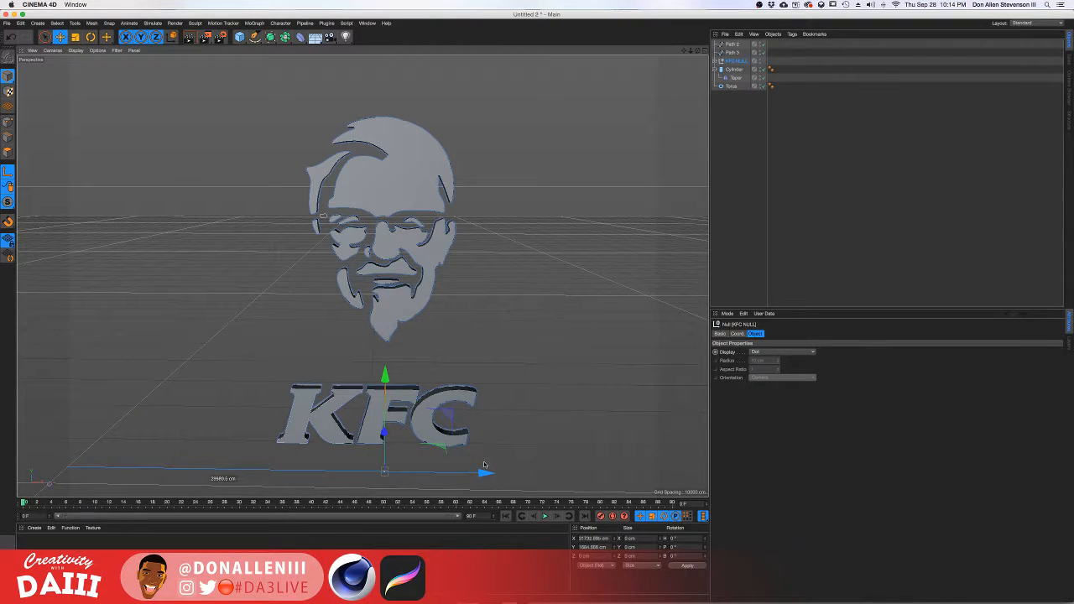
pyautogui.moveTo(391, 376); pyautogui.dragTo(391, 163)
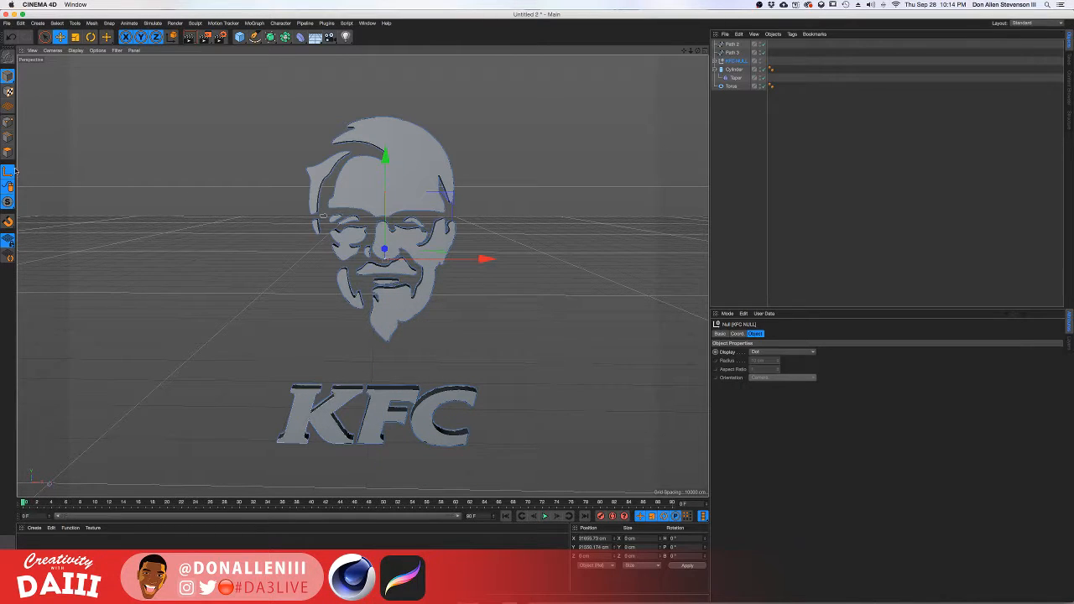
# Try rotating the KFC NULL group about its new axis and undo the rotation.
pyautogui.press('r')
pyautogui.moveTo(529, 151); pyautogui.dragTo(474, 287)
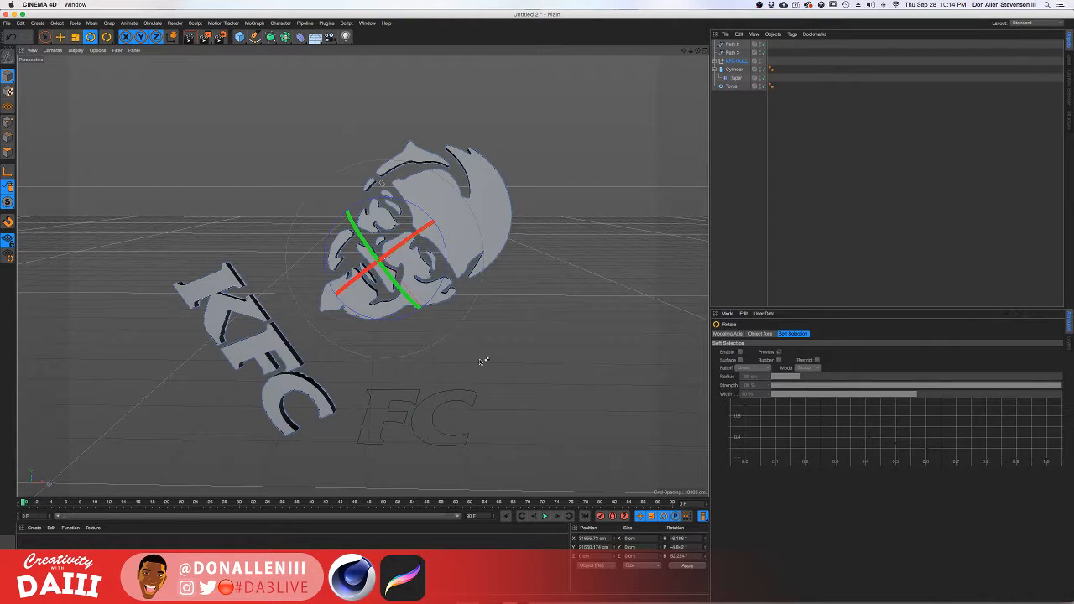
pyautogui.press('super+z')
# Scale the KFC NULL group down uniformly to roughly half its size.
pyautogui.scroll(4, 452, 346)
pyautogui.keyDown('alt'); pyautogui.moveTo(449, 227); pyautogui.dragTo(488, 428, button='middle'); pyautogui.keyUp('alt')
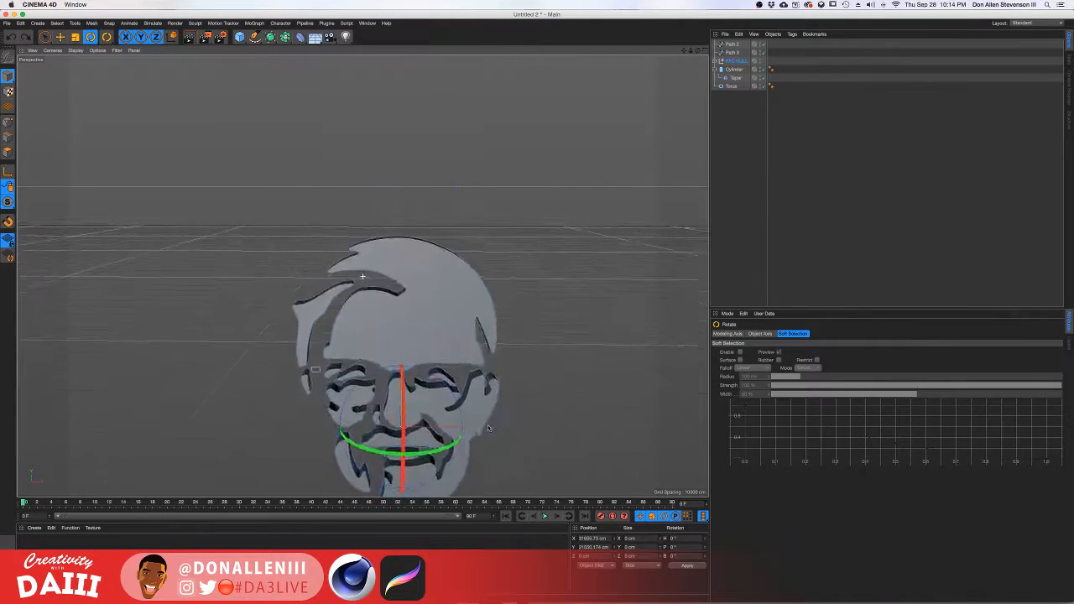
pyautogui.scroll(-5, 491, 403)
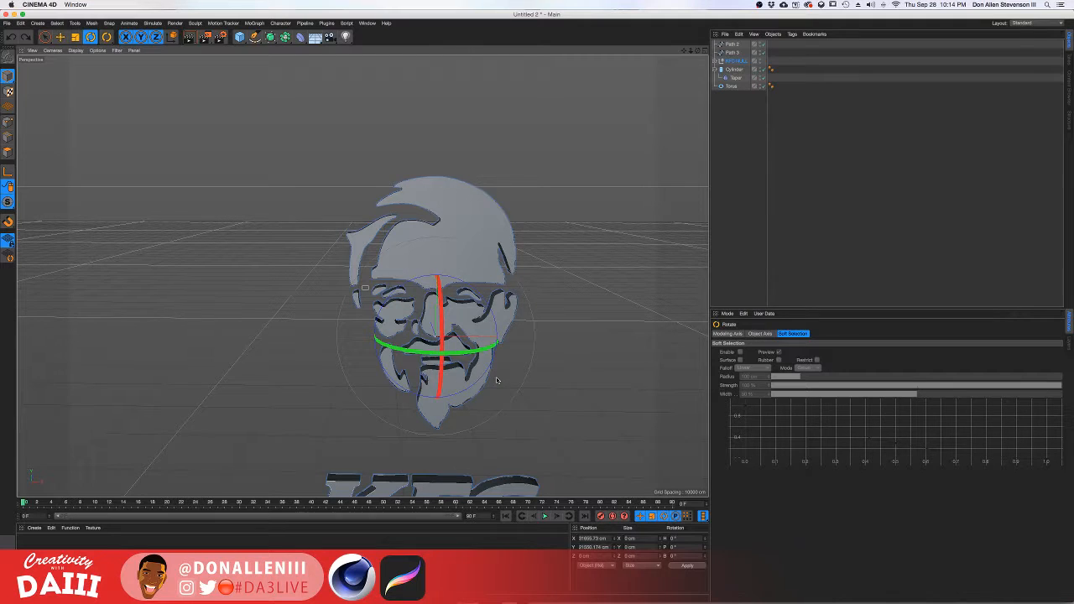
pyautogui.press('t')
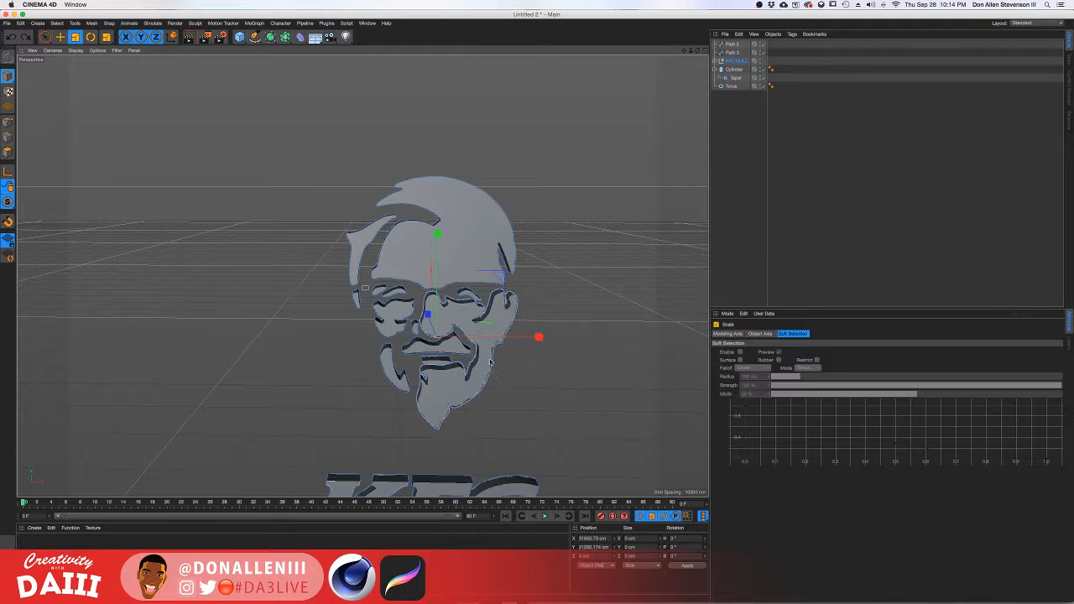
pyautogui.moveTo(525, 300); pyautogui.dragTo(383, 395)
pyautogui.scroll(3, 383, 395)
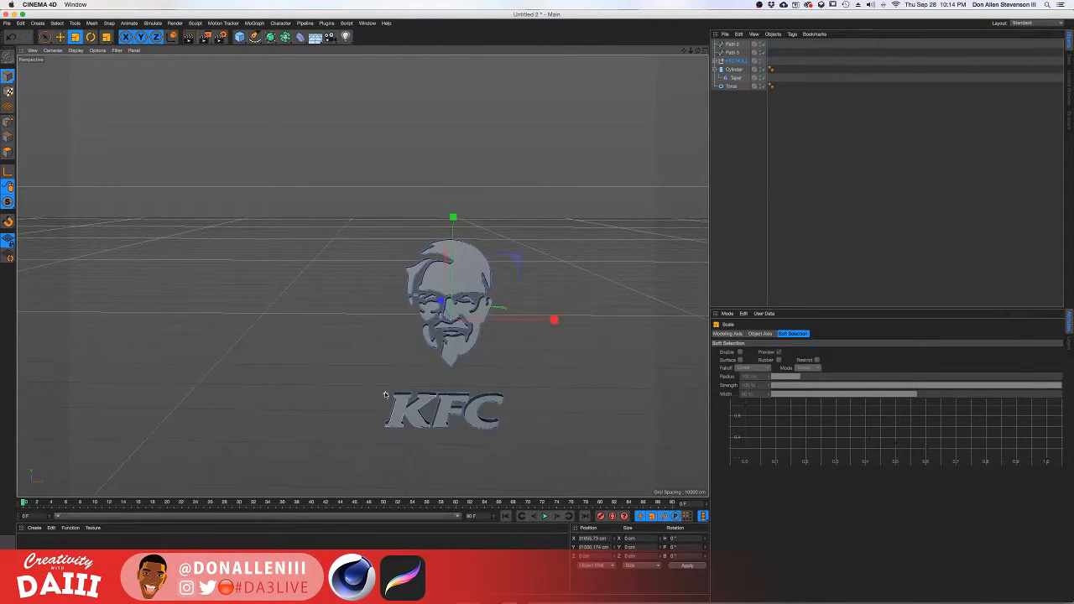
# Move the KFC NULL group sideways and downward in the XY plane toward the scene origin.
pyautogui.keyDown('alt'); pyautogui.moveTo(397, 406); pyautogui.dragTo(401, 330, button='middle'); pyautogui.keyUp('alt')
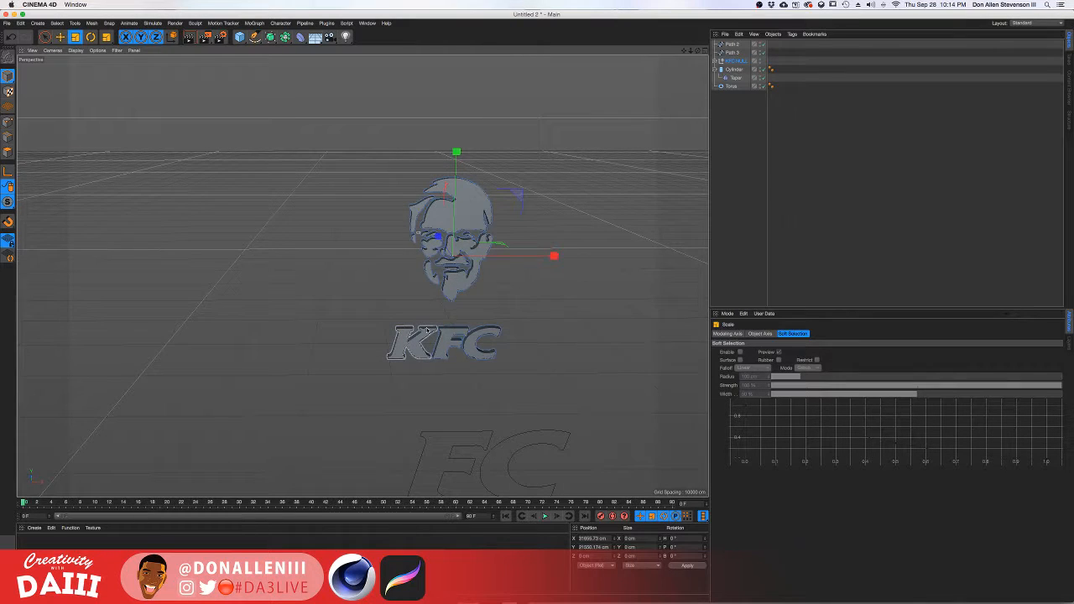
pyautogui.press('e')
pyautogui.moveTo(516, 198); pyautogui.dragTo(165, 338)
pyautogui.keyDown('alt'); pyautogui.moveTo(165, 337); pyautogui.dragTo(482, 135, button='middle'); pyautogui.keyUp('alt')
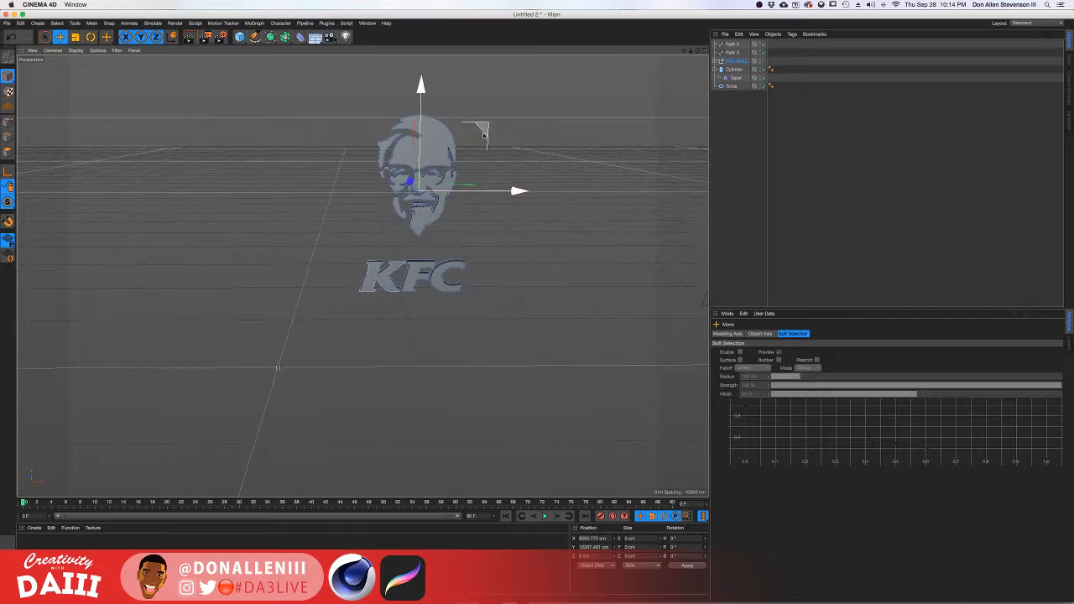
pyautogui.moveTo(483, 135); pyautogui.dragTo(382, 225)
# Compare the lettering with the tiny bucket and scale the KFC NULL group down much further.
pyautogui.scroll(15, 270, 380)
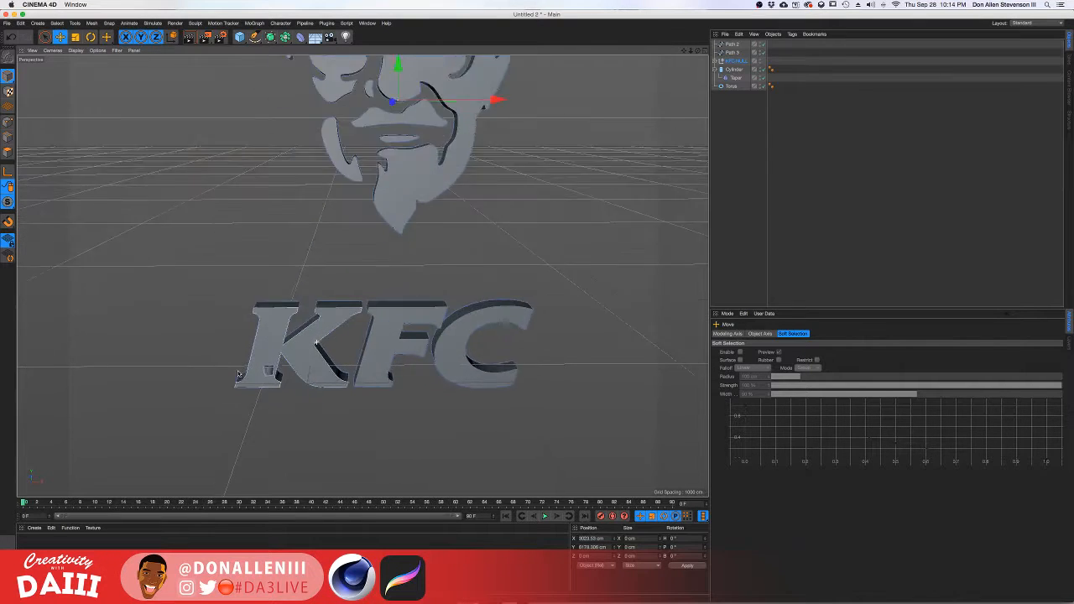
pyautogui.scroll(20, 270, 383)
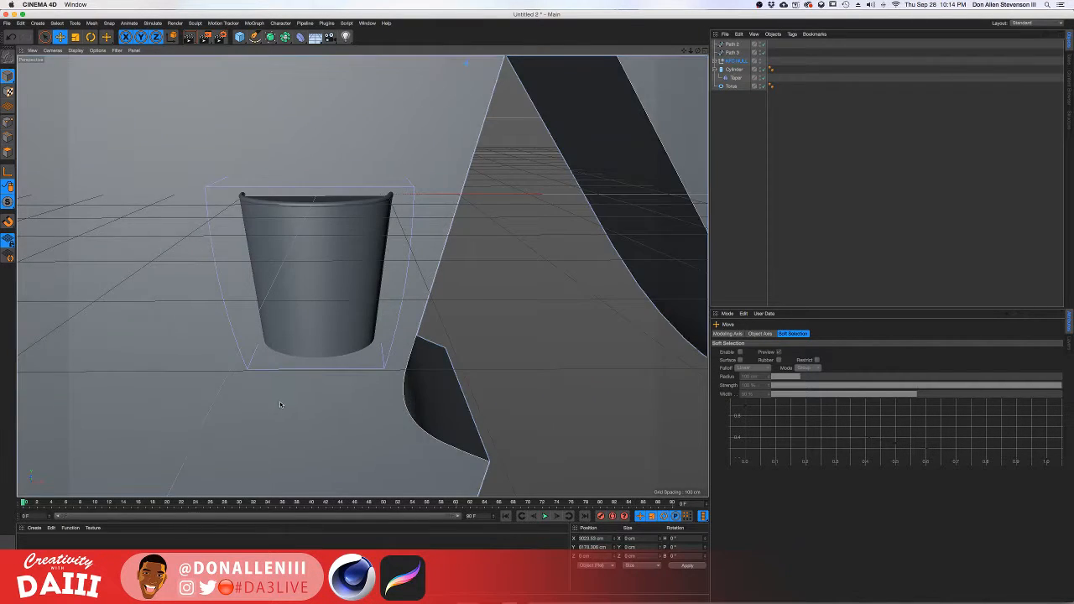
pyautogui.scroll(-20, 308, 397)
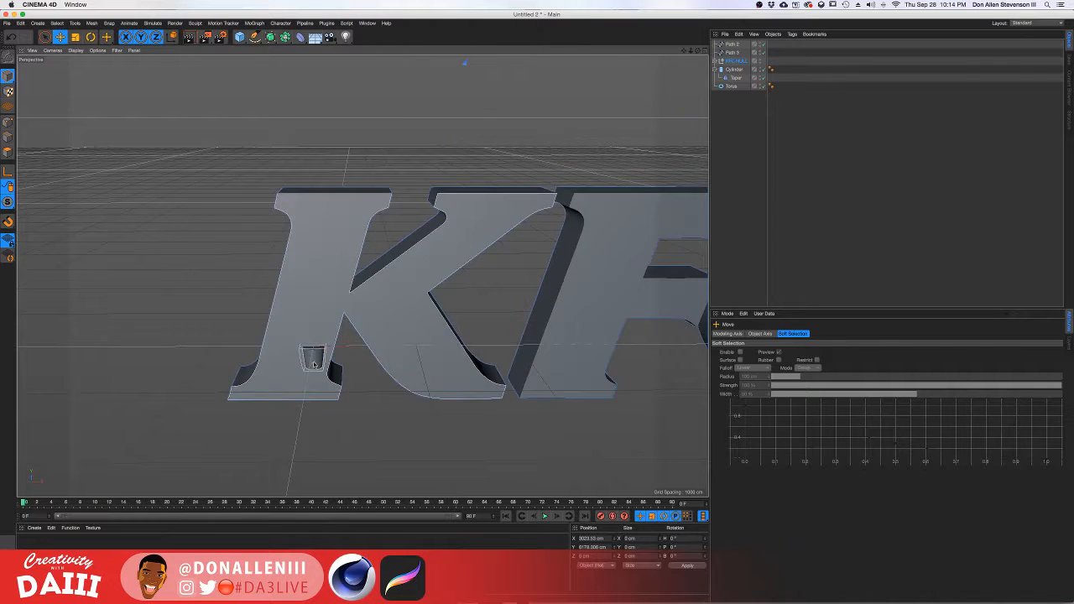
pyautogui.scroll(-5, 314, 361)
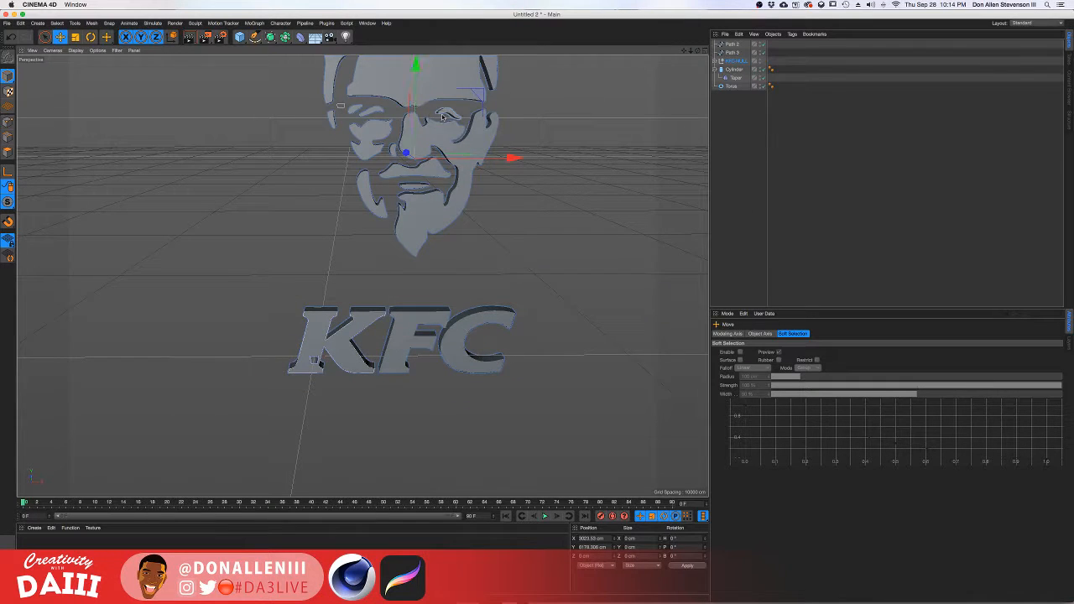
pyautogui.press('t')
pyautogui.moveTo(526, 93); pyautogui.dragTo(390, 160)
pyautogui.scroll(4, 390, 159)
# Shrink the KFC NULL group a little more and place it just above the bucket, at about X -218 cm.
pyautogui.press('r')
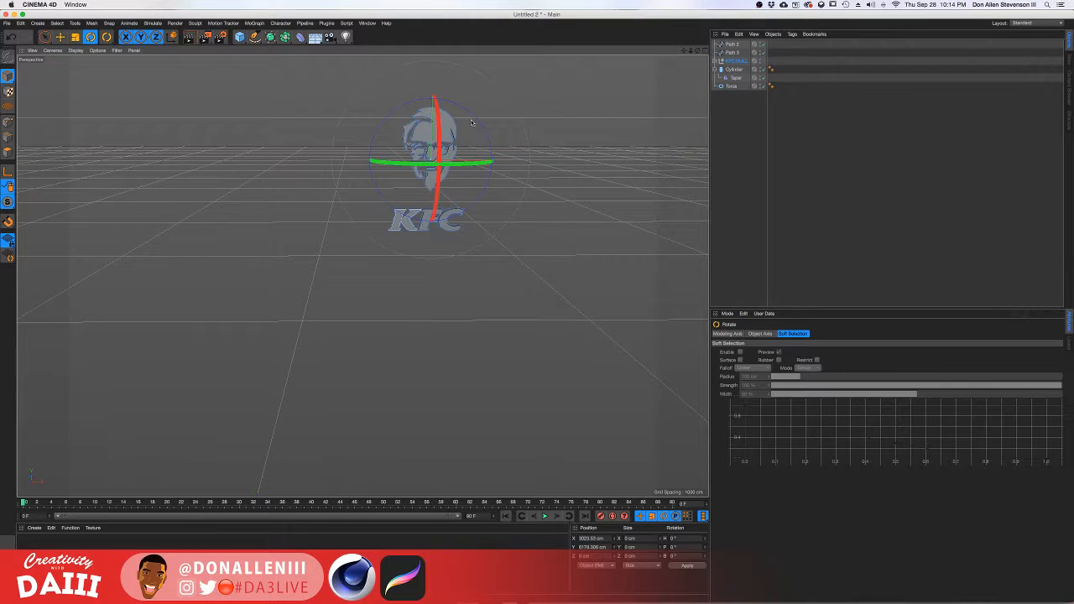
pyautogui.press('t')
pyautogui.moveTo(479, 114); pyautogui.dragTo(285, 411)
pyautogui.press('r')
pyautogui.press('e')
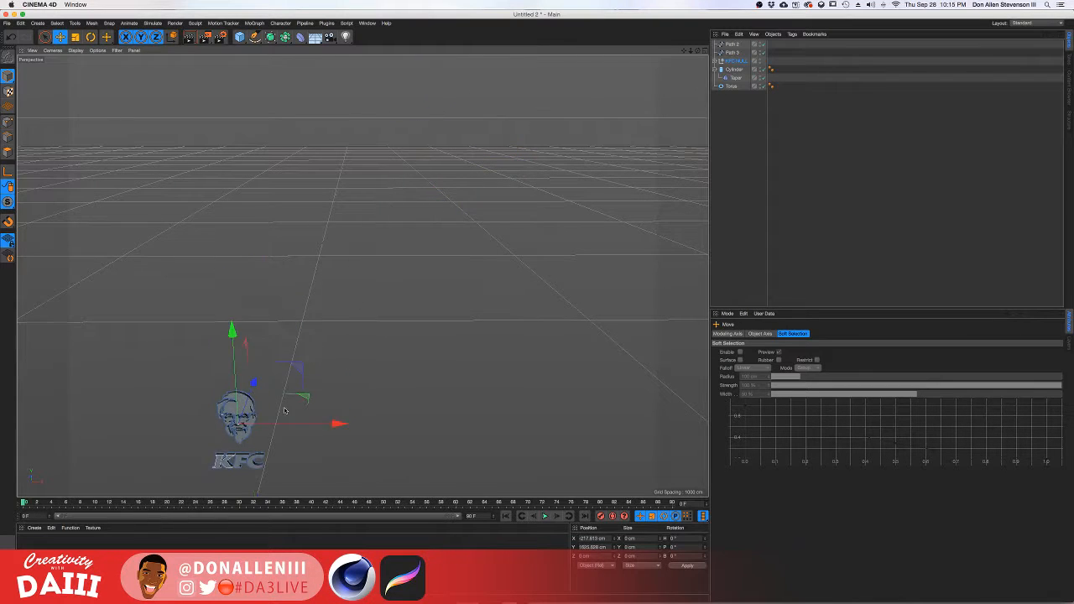
pyautogui.keyDown('alt'); pyautogui.moveTo(284, 410); pyautogui.dragTo(362, 276, button='middle'); pyautogui.keyUp('alt')
pyautogui.scroll(5, 286, 360)
pyautogui.keyDown('alt'); pyautogui.moveTo(277, 419); pyautogui.dragTo(591, 332, button='middle'); pyautogui.keyUp('alt')
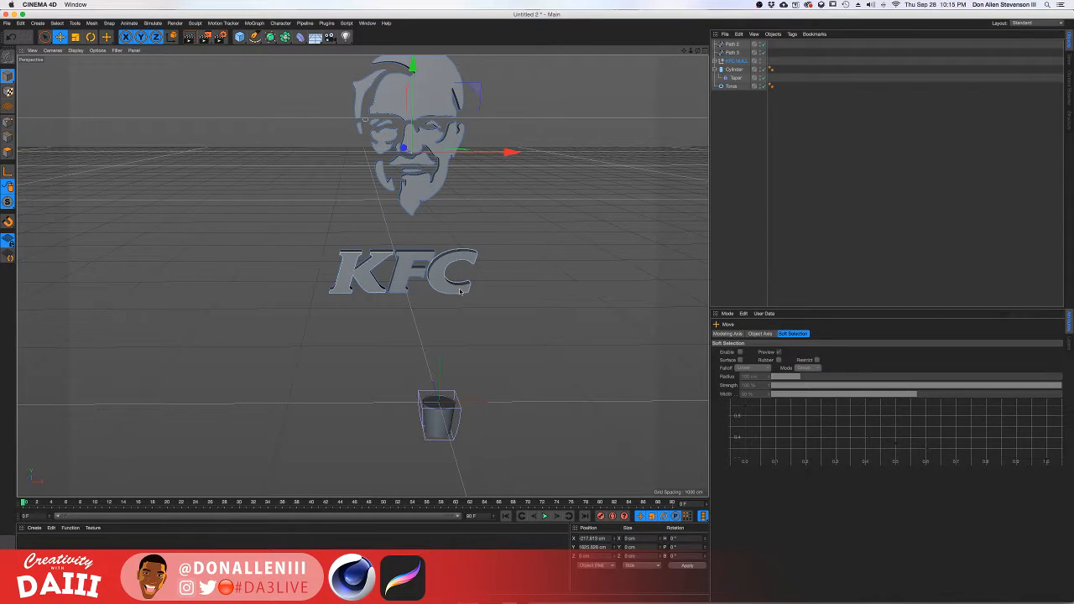
# Duplicate the bucket's Cylinder together with its Taper deformer.
pyautogui.scroll(8, 460, 415)
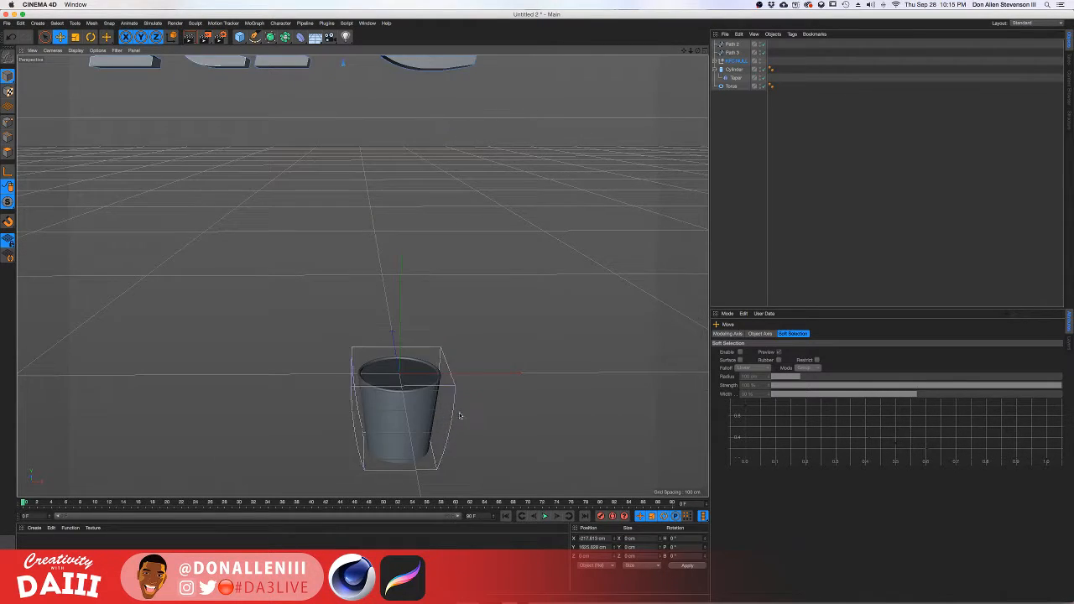
pyautogui.scroll(2, 461, 416)
pyautogui.click(734, 72)
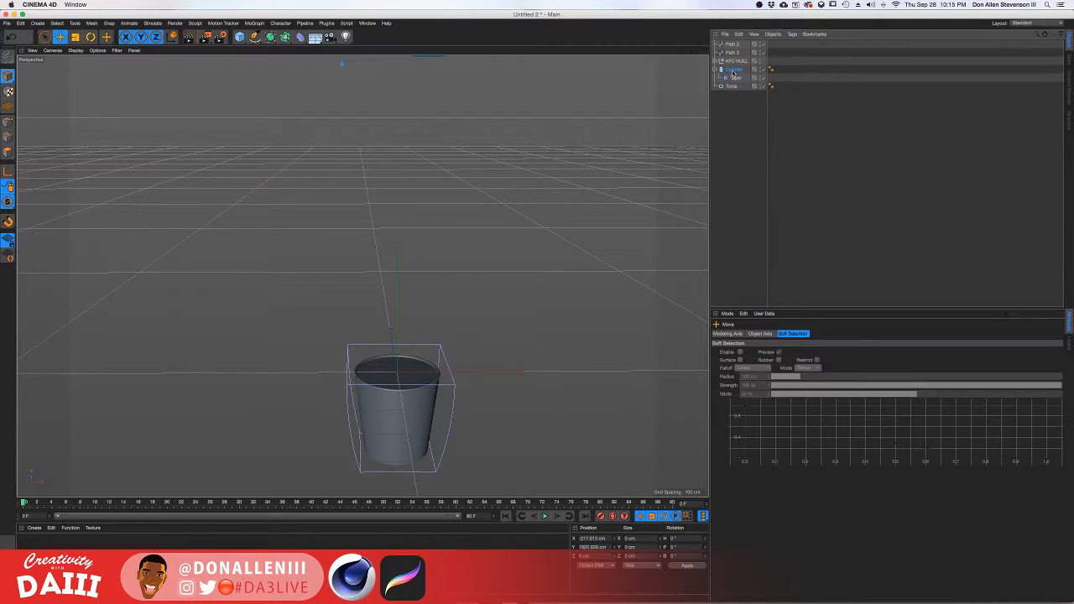
pyautogui.keyDown('ctrl'); pyautogui.moveTo(735, 72); pyautogui.dragTo(735, 67); pyautogui.keyUp('ctrl')
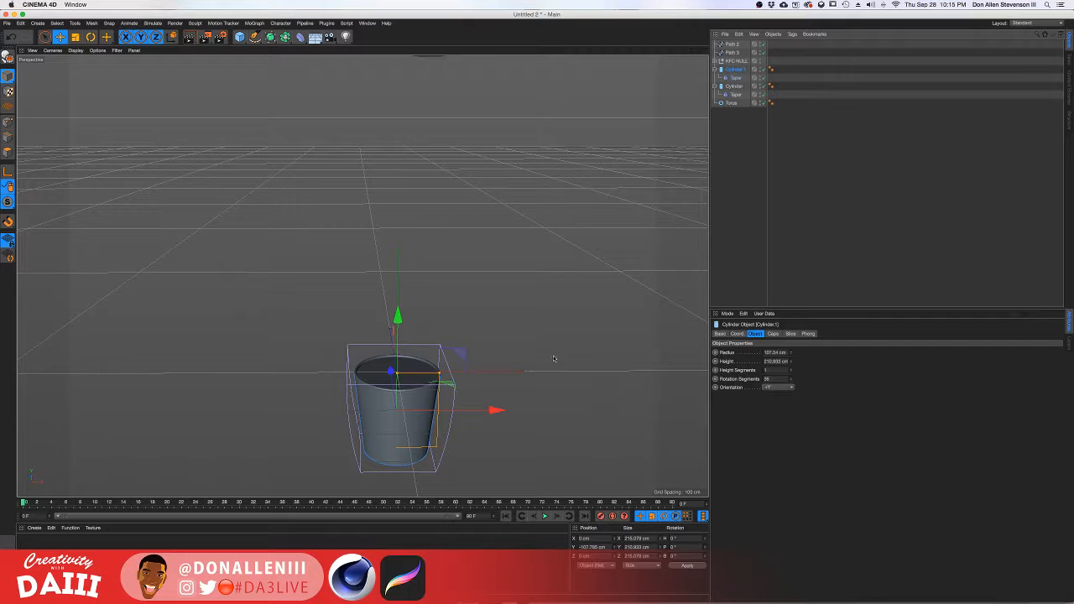
# Scale the duplicated cylinder to 90%, stretch its height to about 213.7 cm and lower it about 1 cm.
pyautogui.press('t')
pyautogui.moveTo(553, 356); pyautogui.dragTo(496, 367)
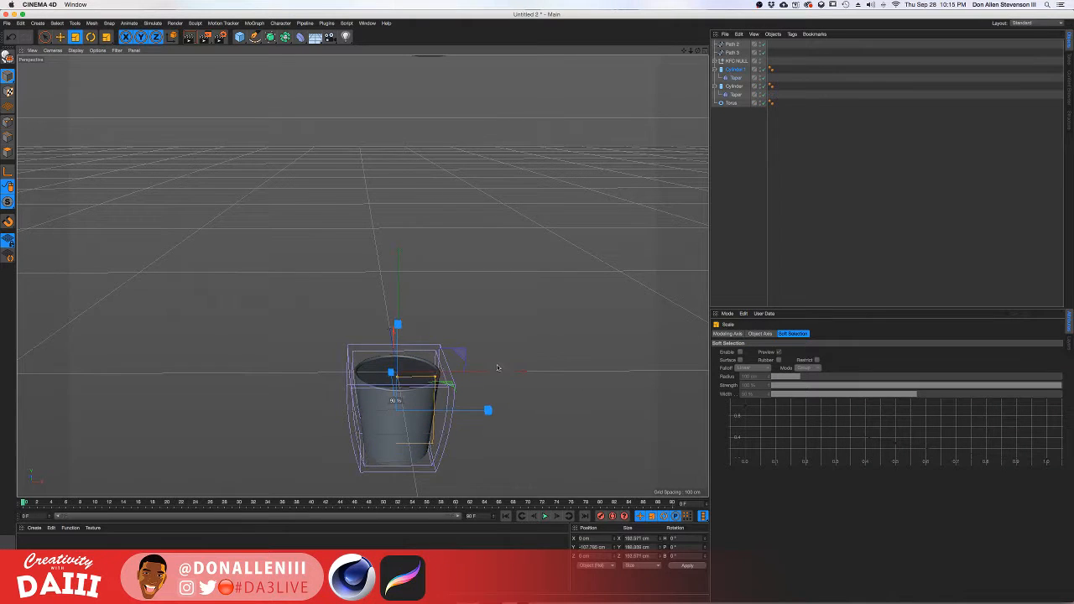
pyautogui.moveTo(398, 378); pyautogui.dragTo(400, 373)
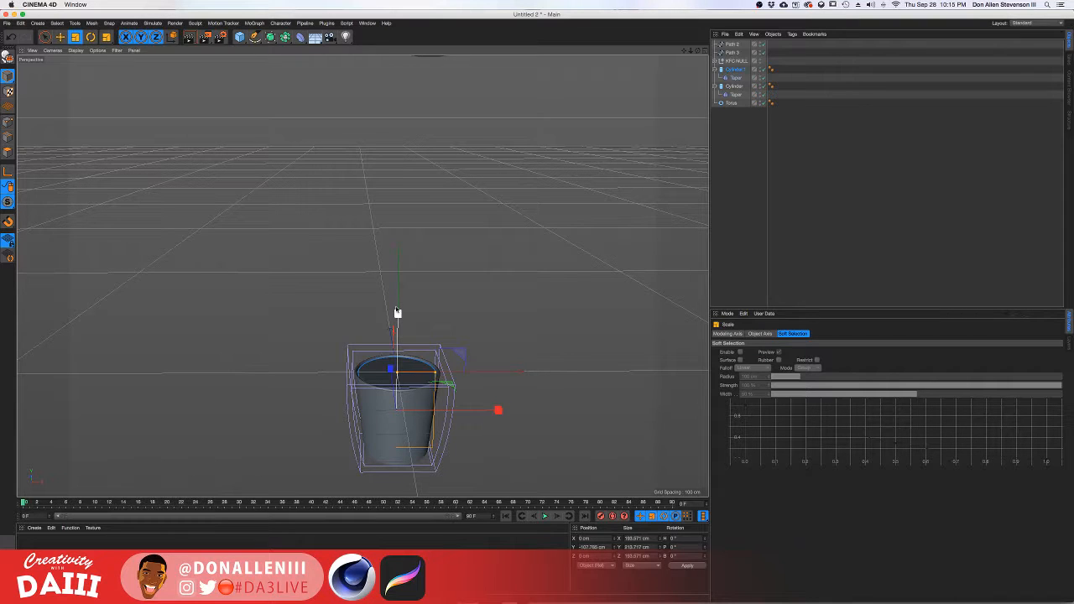
pyautogui.press('r')
pyautogui.press('e')
pyautogui.moveTo(397, 316); pyautogui.dragTo(401, 319)
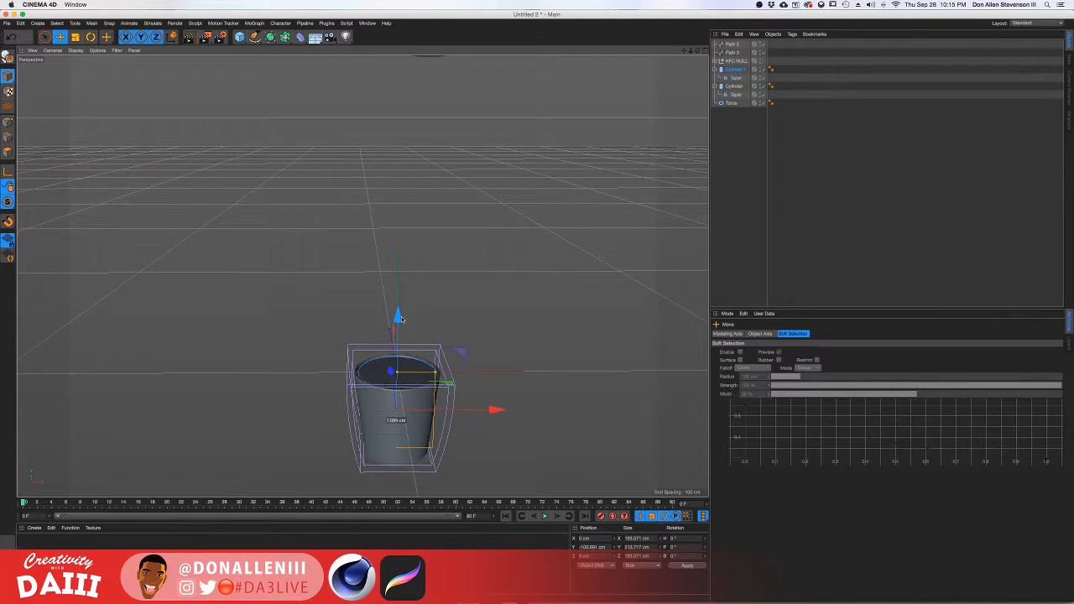
# Collapse both cylinders in the object hierarchy and add a Boole object to the scene.
pyautogui.click(718, 87)
pyautogui.click(715, 71)
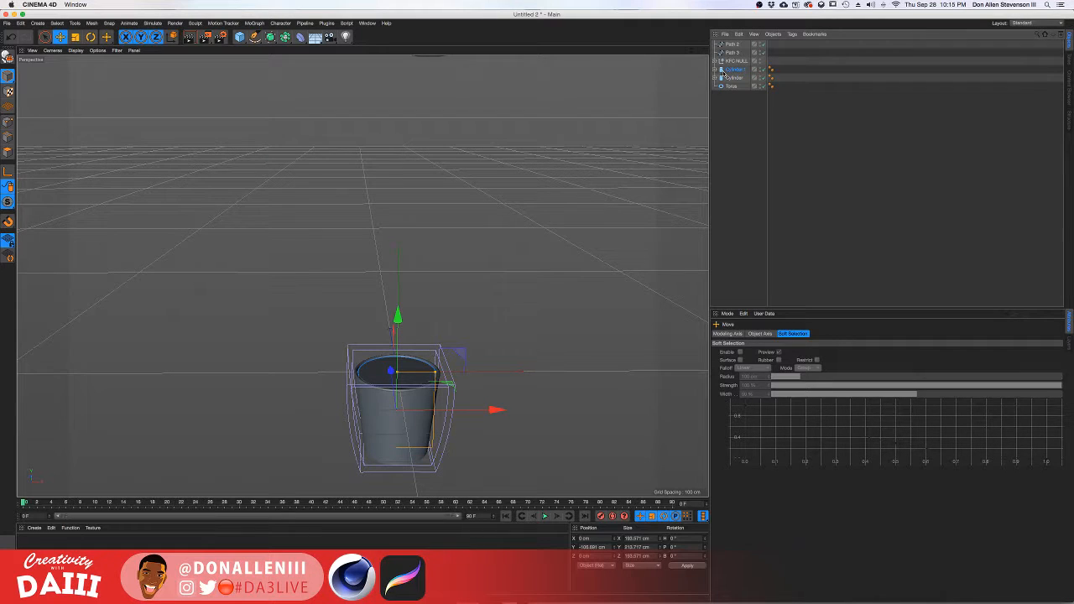
pyautogui.click(730, 73)
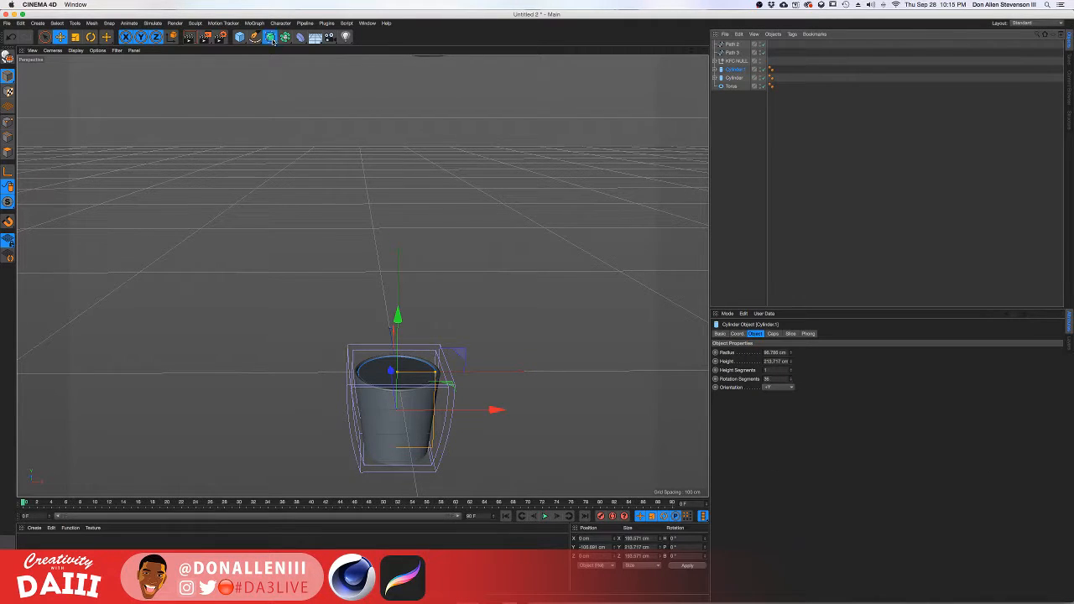
pyautogui.click(272, 41)
pyautogui.click(285, 37)
pyautogui.click(285, 37)
pyautogui.click(429, 48)
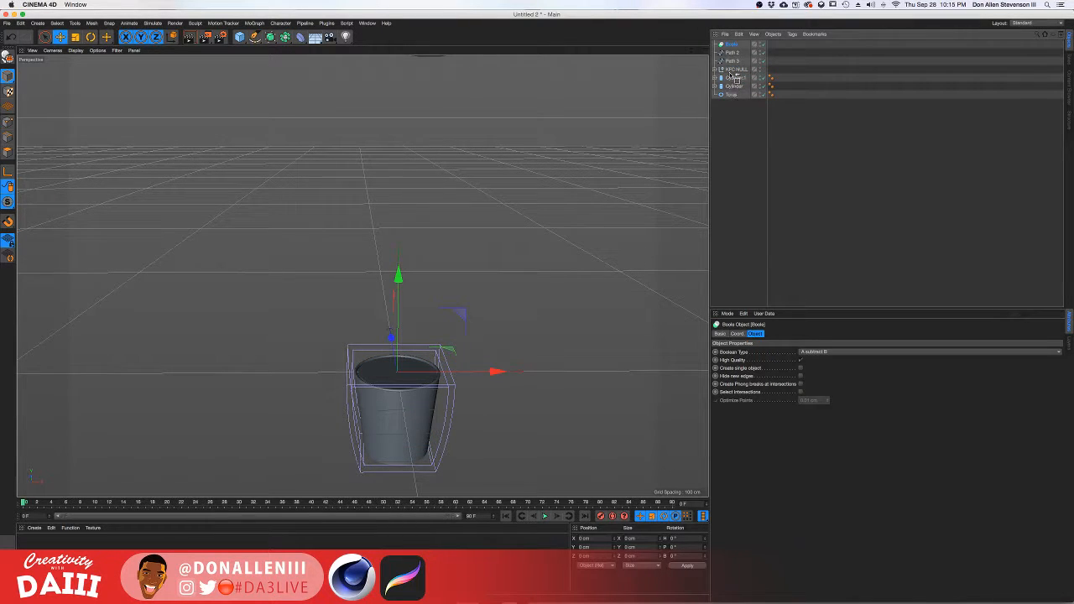
# Nest both cylinders in the Boole, with the original Cylinder above Cylinder.1, to hollow out the bucket.
pyautogui.moveTo(733, 72)
pyautogui.mouseDown()
pyautogui.moveTo(738, 93)
pyautogui.moveTo(739, 78)
pyautogui.mouseUp()
pyautogui.scroll(6, 602, 269)
pyautogui.keyDown('alt'); pyautogui.moveTo(503, 335); pyautogui.dragTo(417, 380); pyautogui.keyUp('alt')
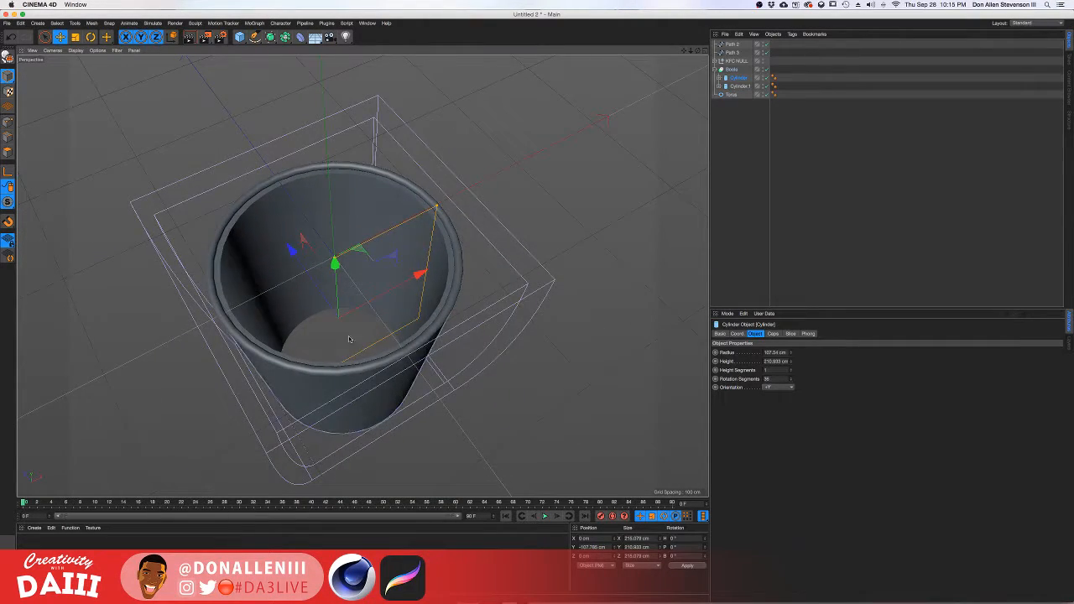
# Shorten and lower the outer Cylinder in the Boole so that the bucket has a solid floor.
pyautogui.keyDown('alt'); pyautogui.moveTo(350, 339); pyautogui.dragTo(510, 209); pyautogui.keyUp('alt')
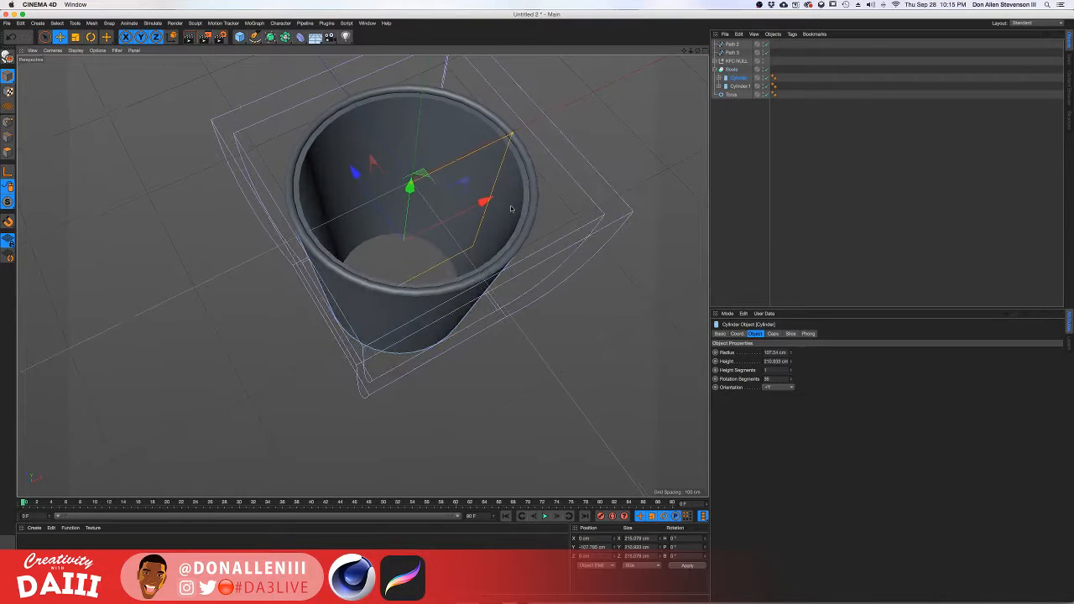
pyautogui.moveTo(409, 183)
pyautogui.mouseDown()
pyautogui.moveTo(409, 209)
pyautogui.moveTo(410, 193)
pyautogui.mouseUp()
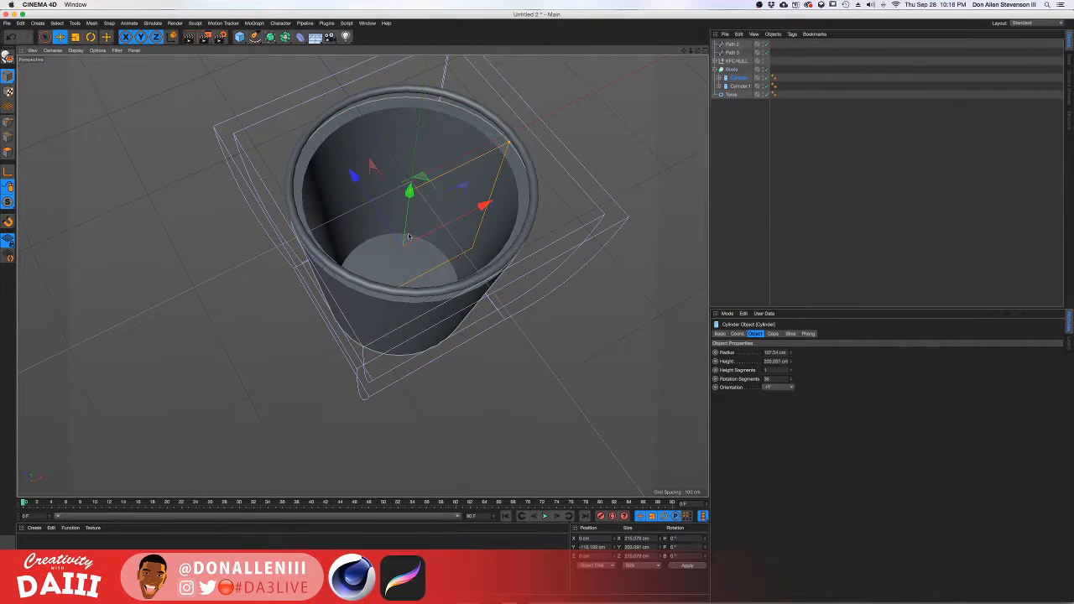
pyautogui.keyDown('alt'); pyautogui.moveTo(409, 238); pyautogui.dragTo(330, 232); pyautogui.keyUp('alt')
pyautogui.keyDown('alt'); pyautogui.moveTo(256, 112); pyautogui.dragTo(384, 140); pyautogui.keyUp('alt')
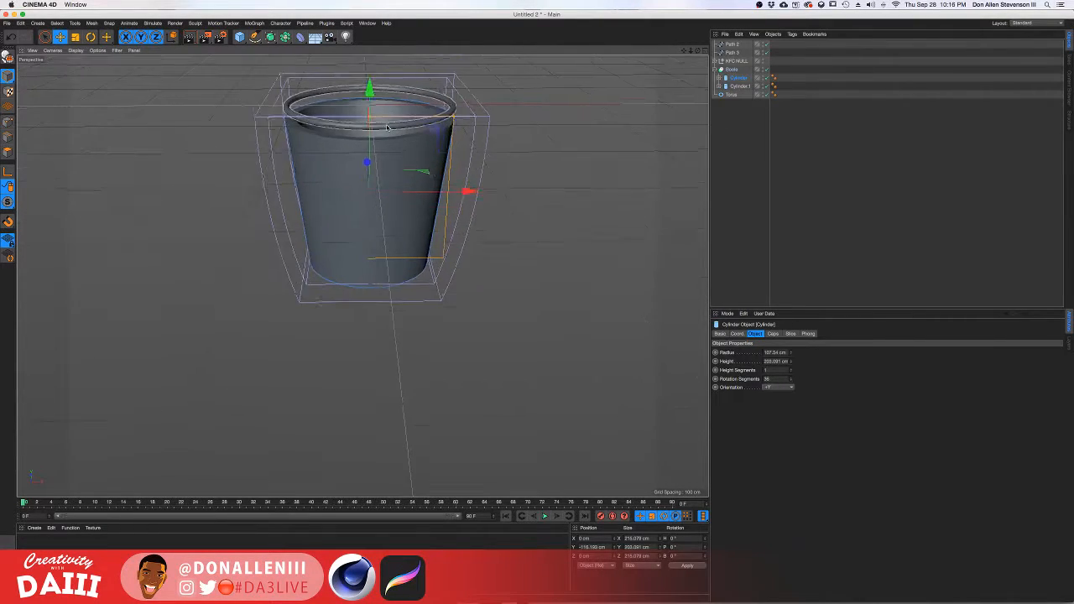
# Refit the Torus to the bucket's rim with ring radius 101.494 cm, pipe radius 6.116 cm and Y position about -11.2 cm.
pyautogui.scroll(5, 385, 126)
pyautogui.click(386, 112)
pyautogui.keyDown('alt'); pyautogui.moveTo(373, 148); pyautogui.dragTo(381, 126); pyautogui.keyUp('alt')
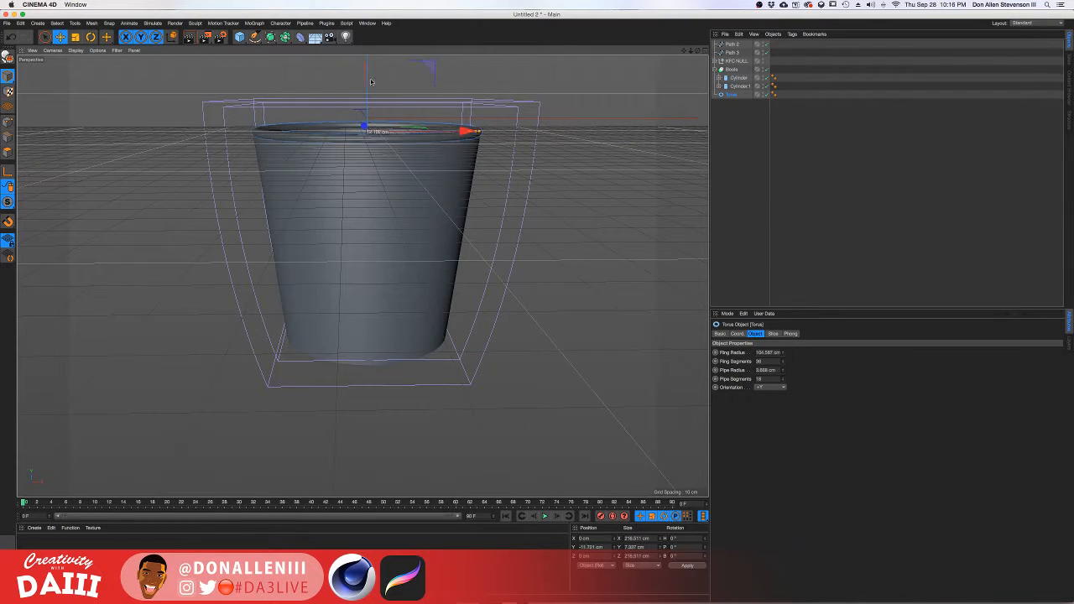
pyautogui.scroll(3, 374, 109)
pyautogui.keyDown('alt'); pyautogui.moveTo(420, 142); pyautogui.dragTo(474, 189); pyautogui.keyUp('alt')
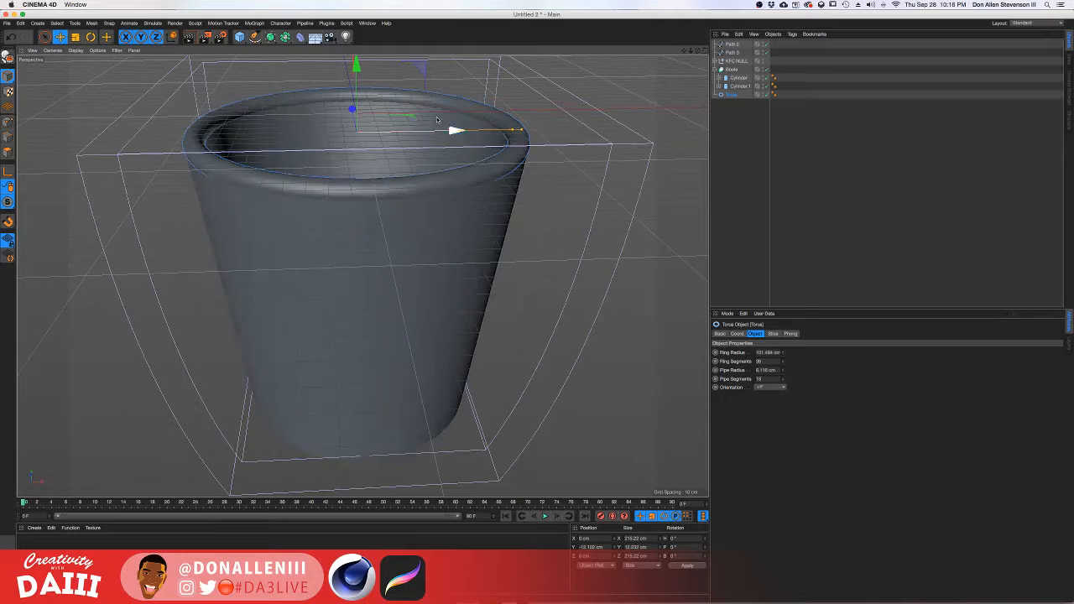
pyautogui.moveTo(361, 74); pyautogui.dragTo(361, 71)
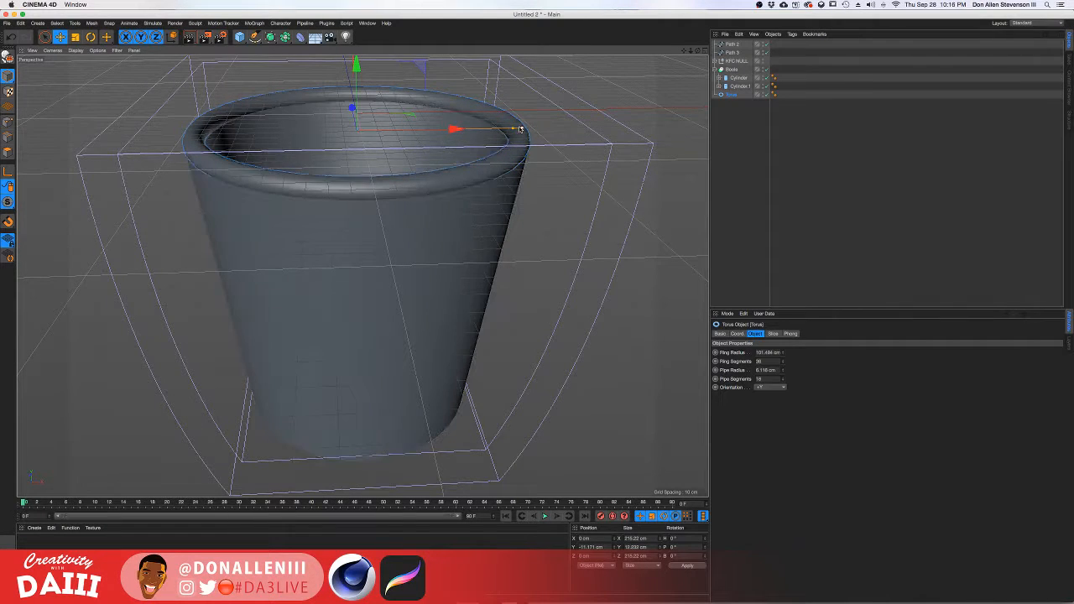
# Increase the Torus ring radius to about 104.4 cm so that the rim sits around the bucket's edge.
pyautogui.moveTo(515, 130); pyautogui.dragTo(539, 145)
pyautogui.scroll(-10, 540, 145)
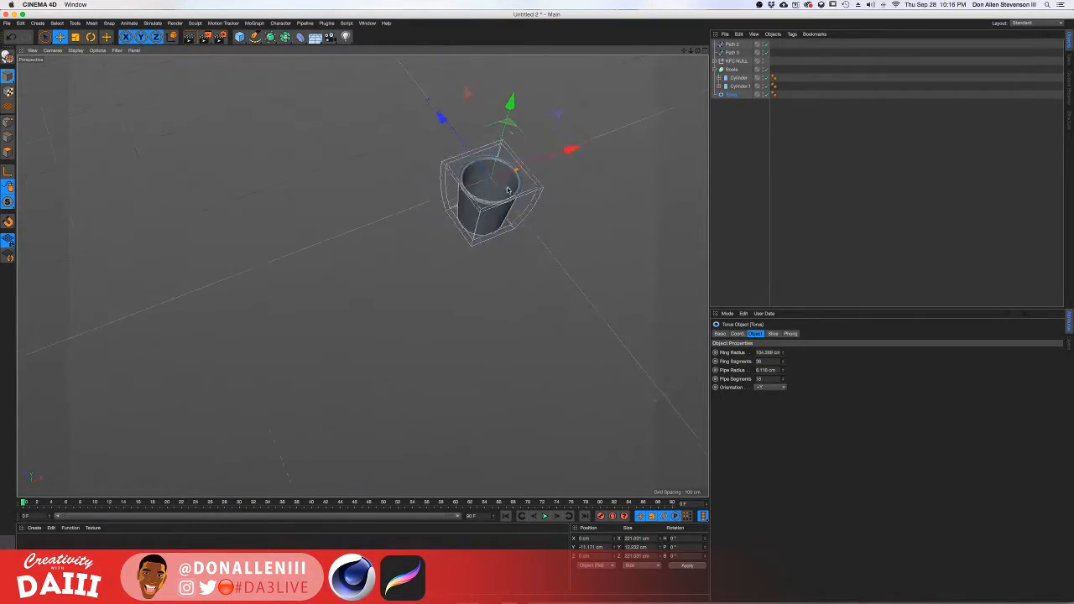
pyautogui.keyDown('alt'); pyautogui.moveTo(508, 191); pyautogui.dragTo(474, 333, button='middle'); pyautogui.keyUp('alt')
pyautogui.keyDown('alt'); pyautogui.moveTo(475, 323); pyautogui.dragTo(462, 286); pyautogui.keyUp('alt')
pyautogui.scroll(-5, 485, 353)
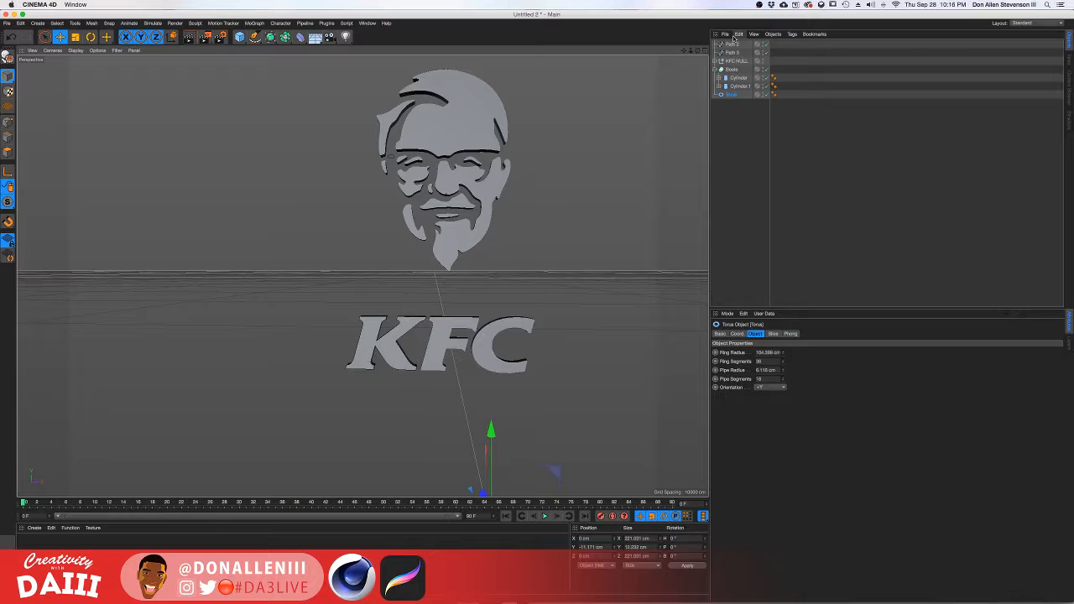
# Collapse the Boole in the object hierarchy and delete the unused Path 2 and Path 3 splines.
pyautogui.click(731, 61)
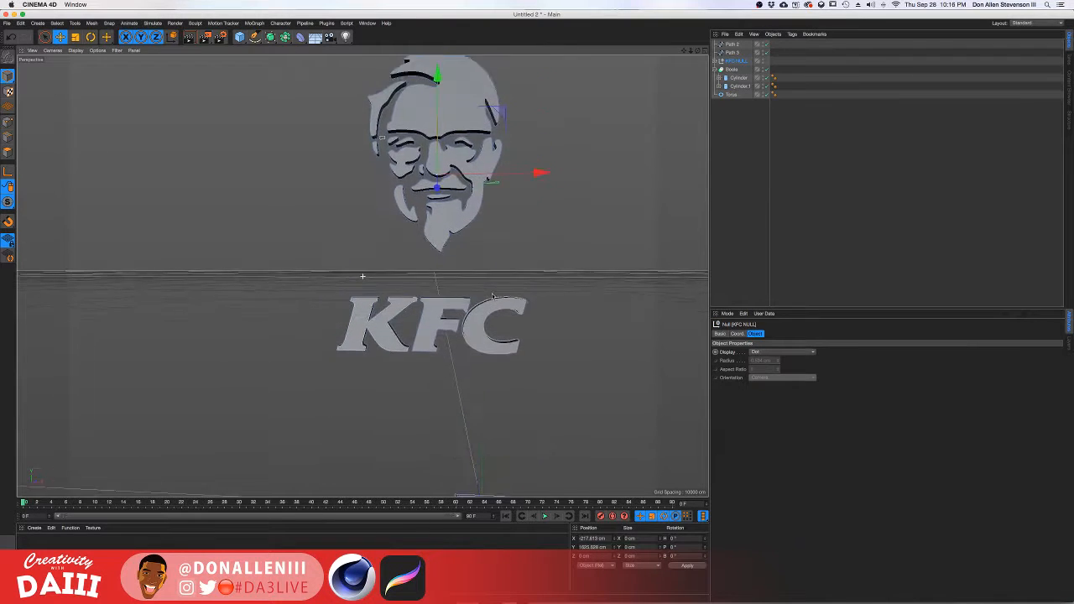
pyautogui.click(722, 70)
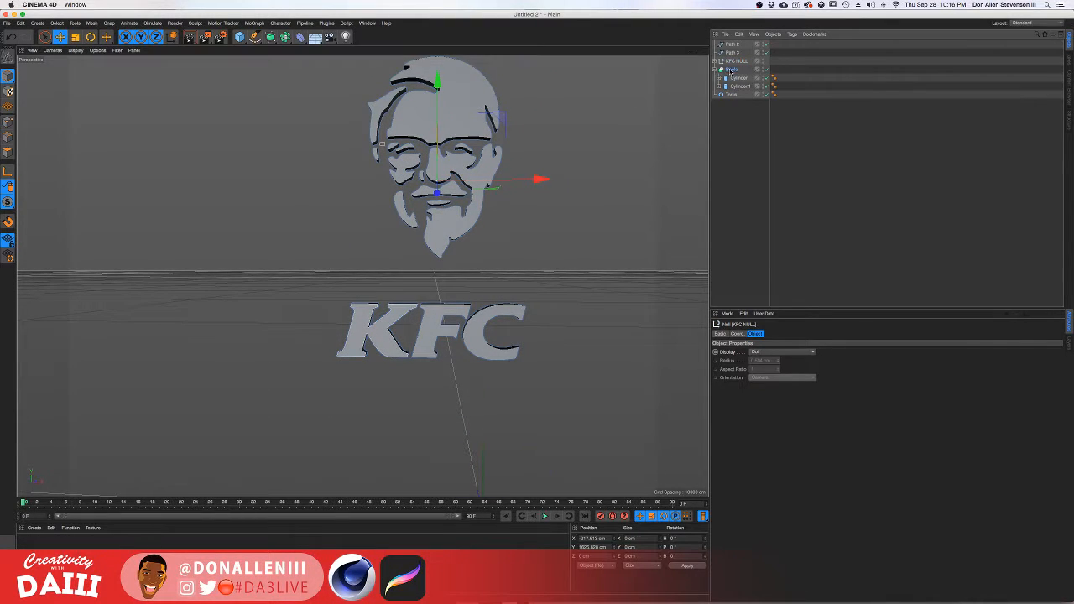
pyautogui.click(715, 70)
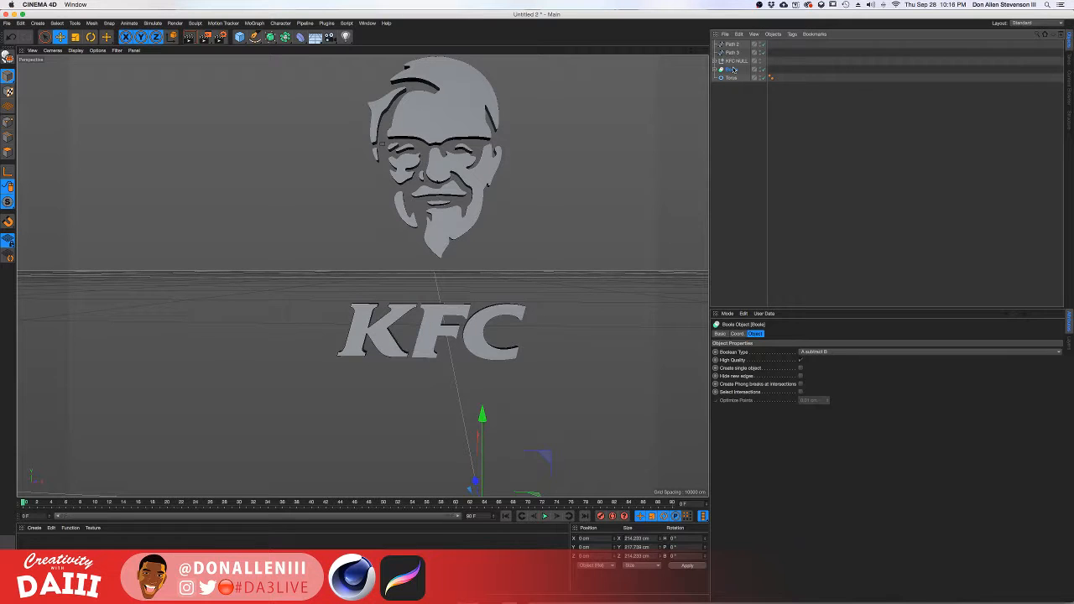
pyautogui.click(734, 51)
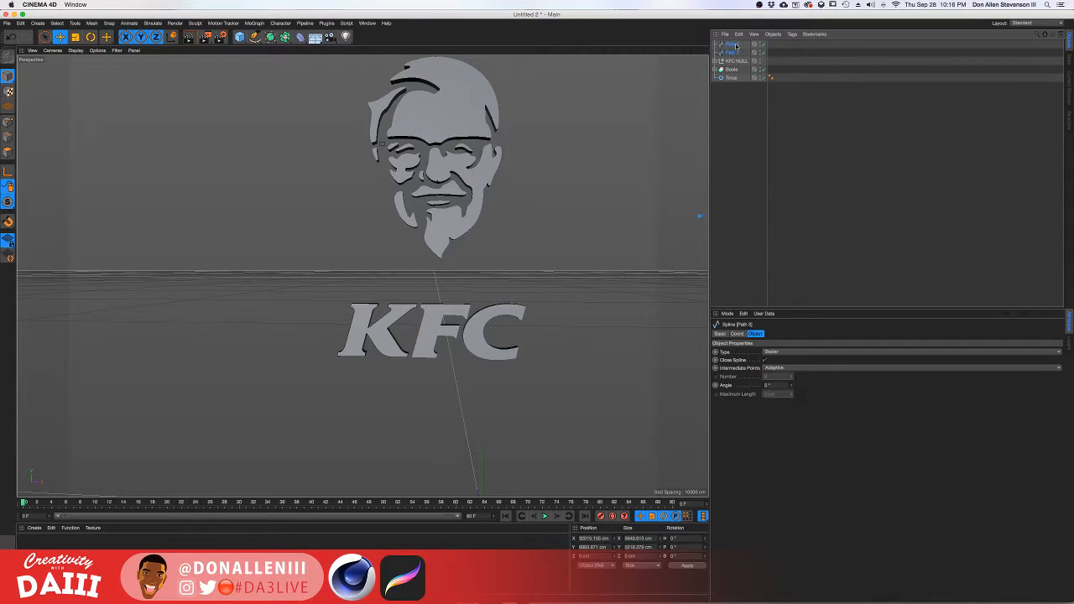
pyautogui.keyDown('shift'); pyautogui.click(733, 44); pyautogui.keyUp('shift')
pyautogui.press('Delete')
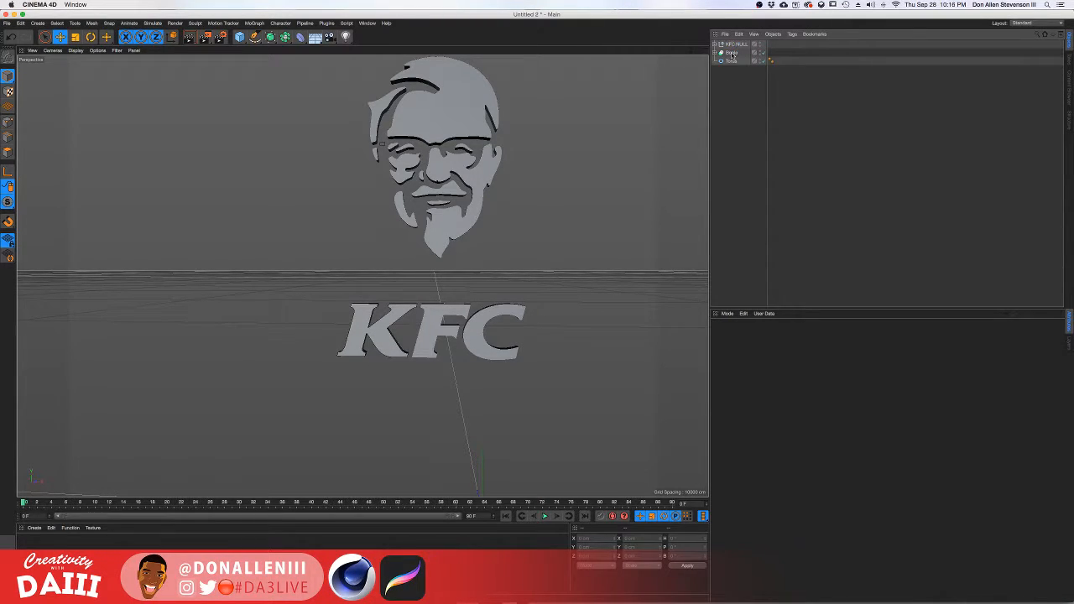
# Group the Boole object into a null and rename the null "bucket".
pyautogui.click(732, 53)
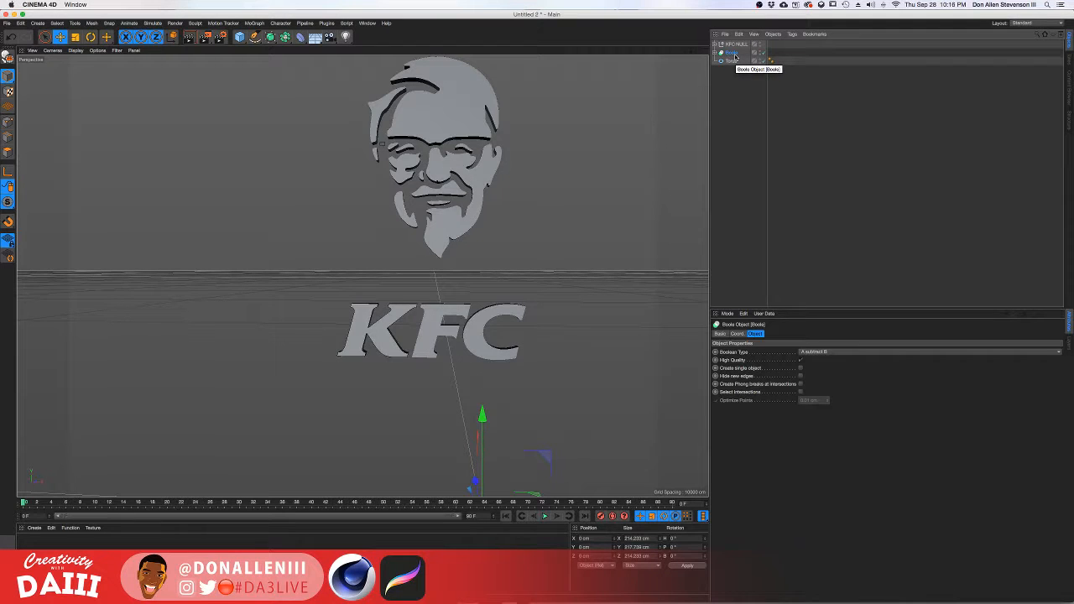
pyautogui.rightClick(732, 53)
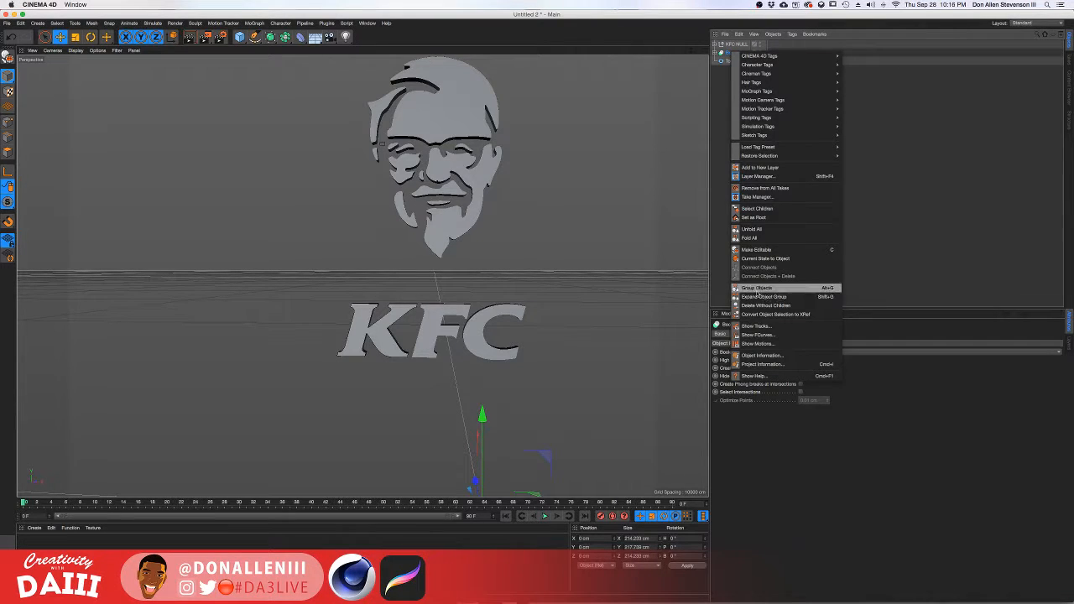
pyautogui.click(757, 289)
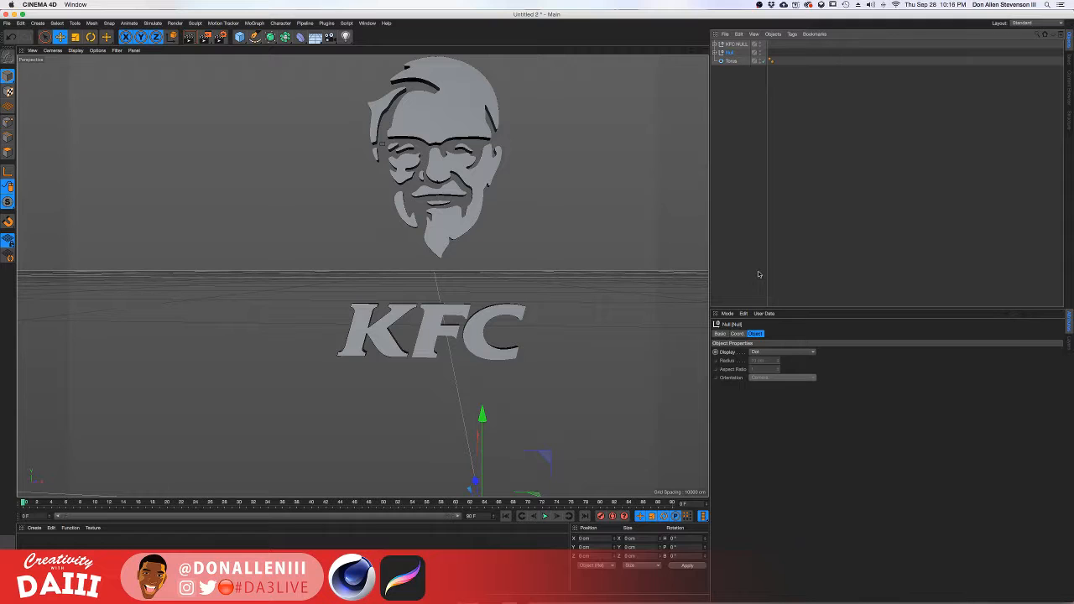
pyautogui.doubleClick(732, 53)
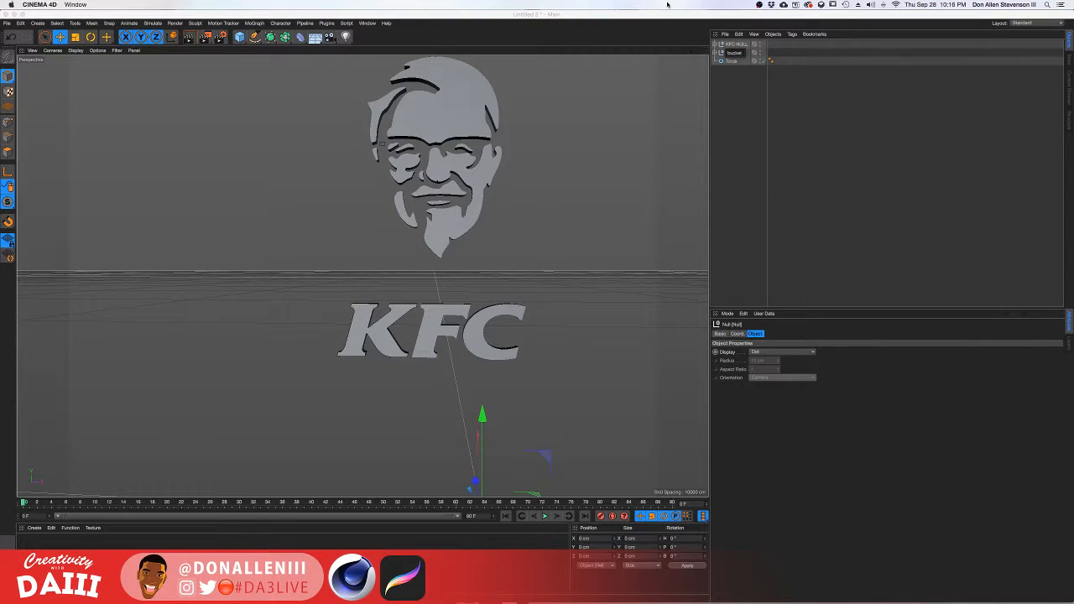
pyautogui.write('bucket')
pyautogui.press('Return')
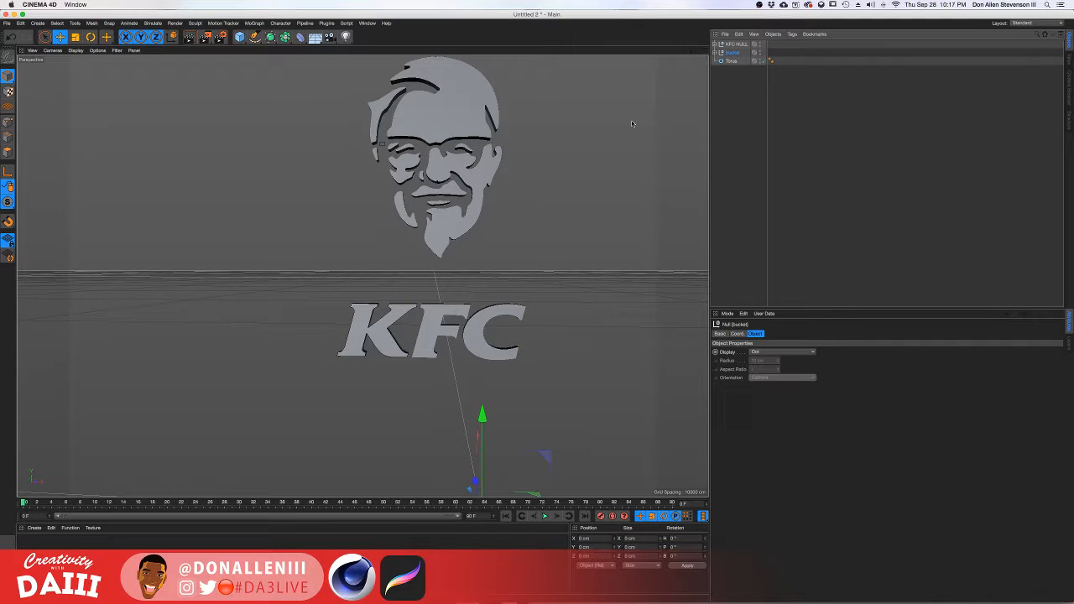
# Try to scale up the bucket null without the Torus to match the KFC logo's size.
pyautogui.press('t')
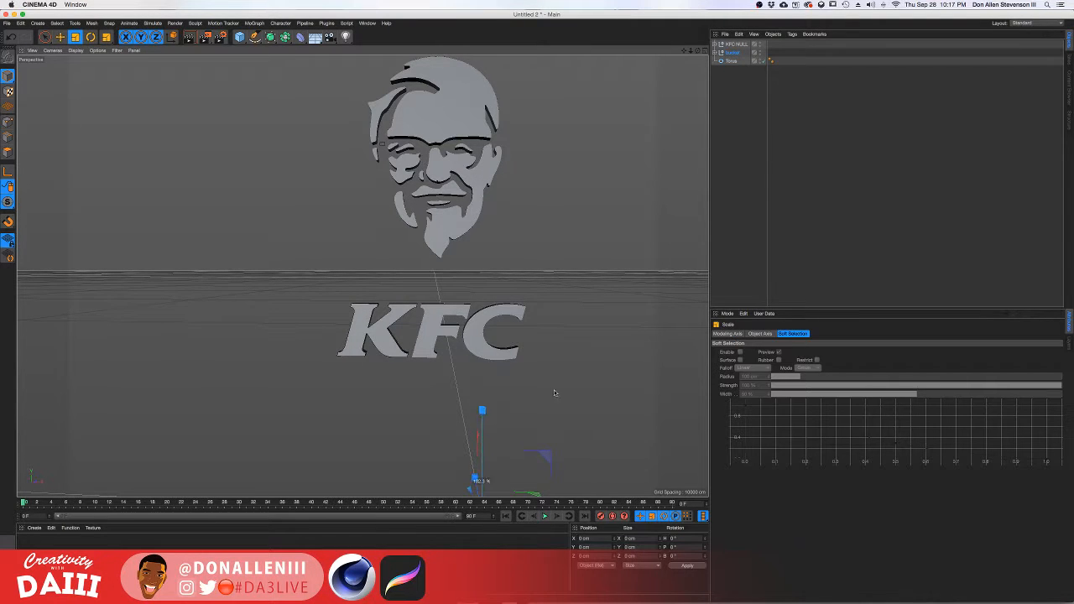
pyautogui.moveTo(554, 393); pyautogui.dragTo(630, 227)
pyautogui.scroll(-4, 536, 348)
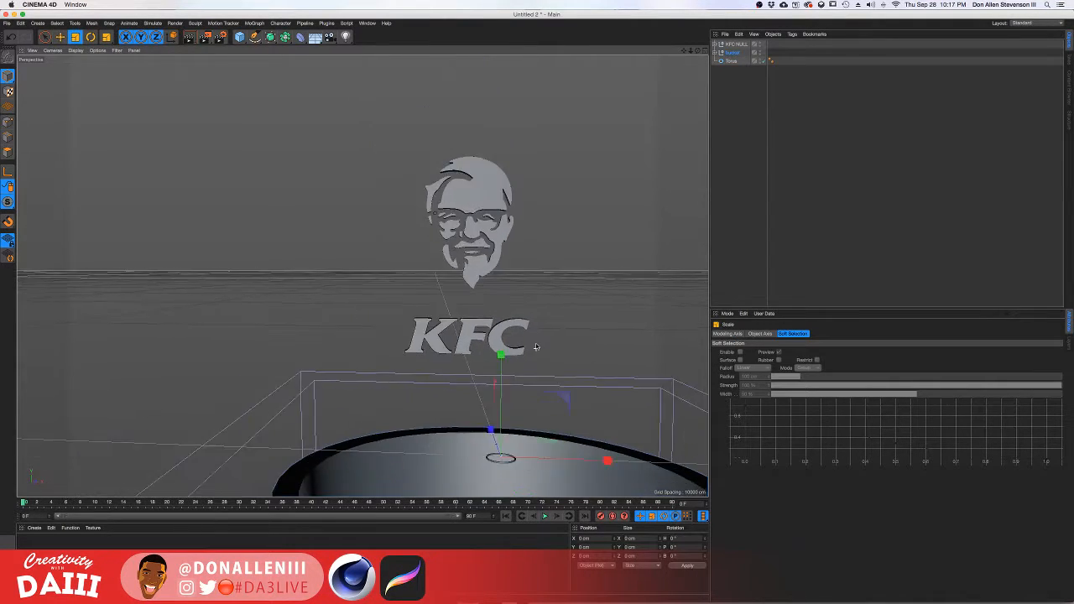
pyautogui.scroll(-6, 536, 347)
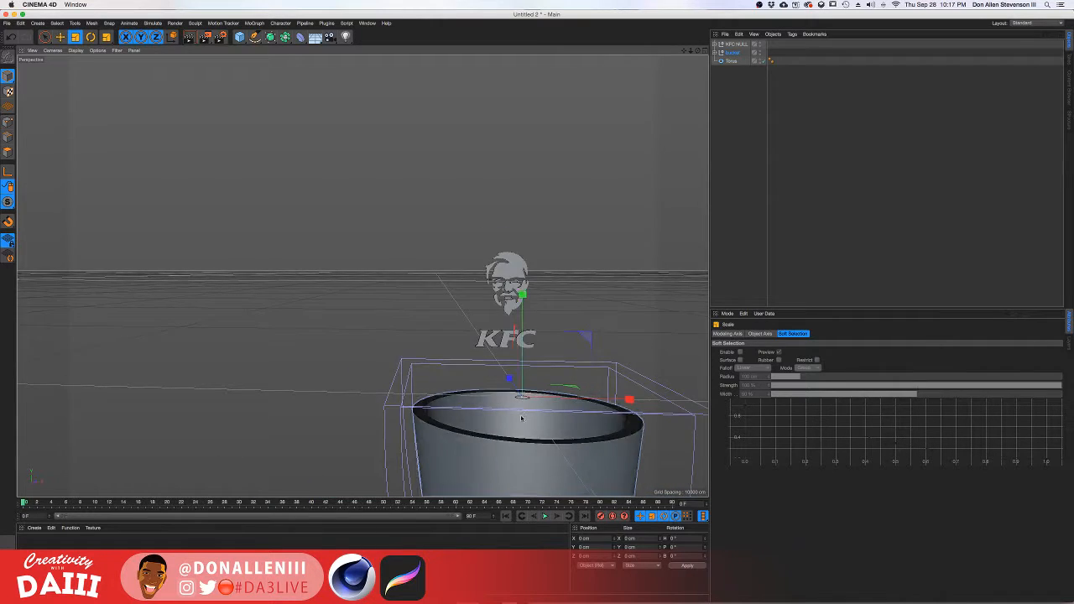
pyautogui.keyDown('alt'); pyautogui.moveTo(521, 418); pyautogui.dragTo(481, 428); pyautogui.keyUp('alt')
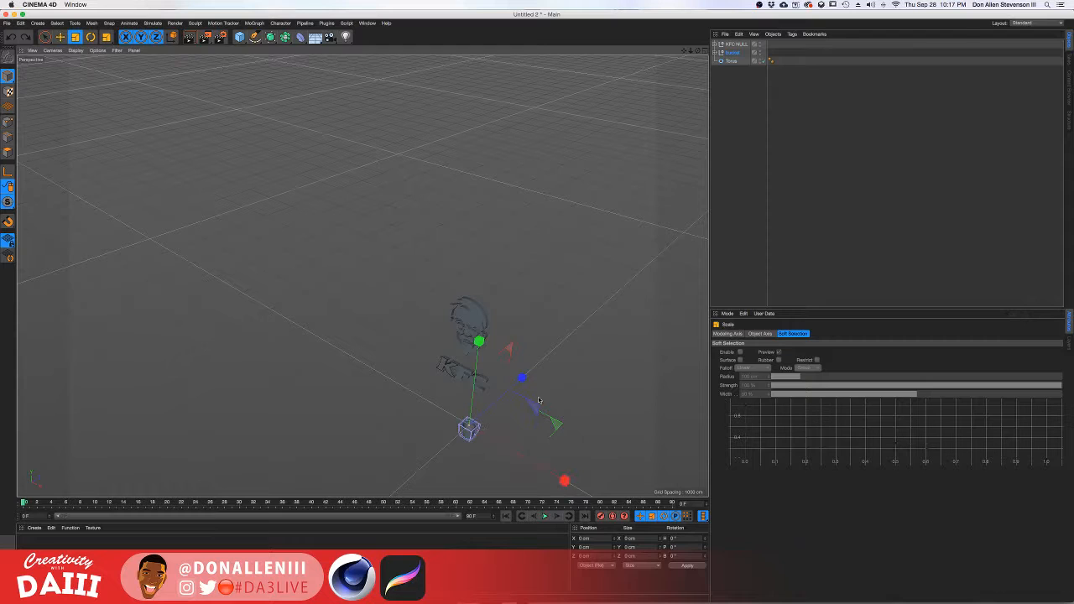
# Nest the Torus in the bucket null and scale the whole group up to suit the KFC logo's size.
pyautogui.scroll(5, 470, 442)
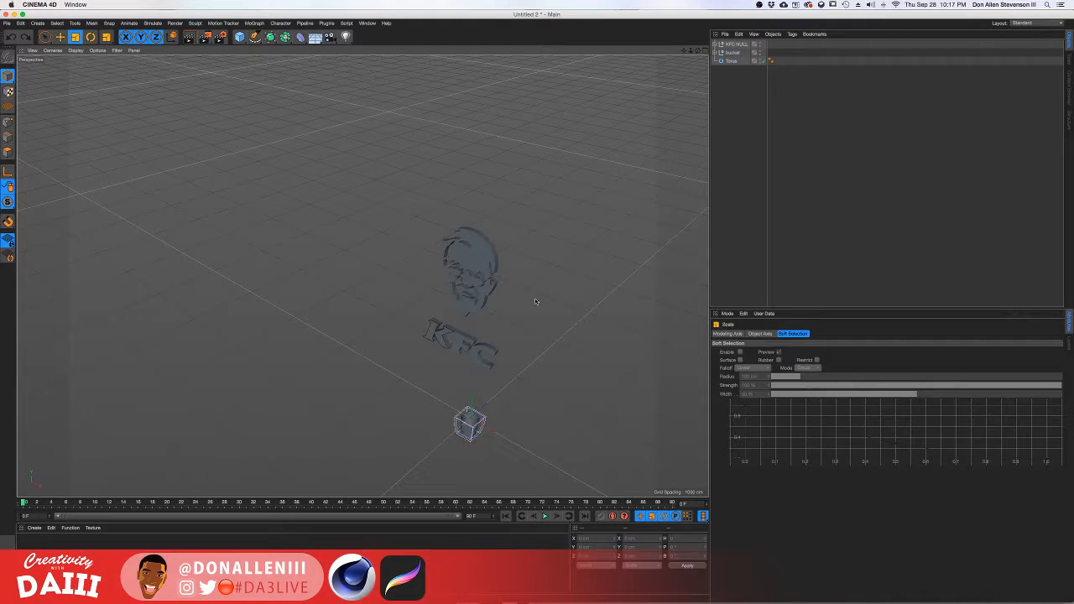
pyautogui.moveTo(731, 62); pyautogui.dragTo(732, 53)
pyautogui.scroll(3, 506, 418)
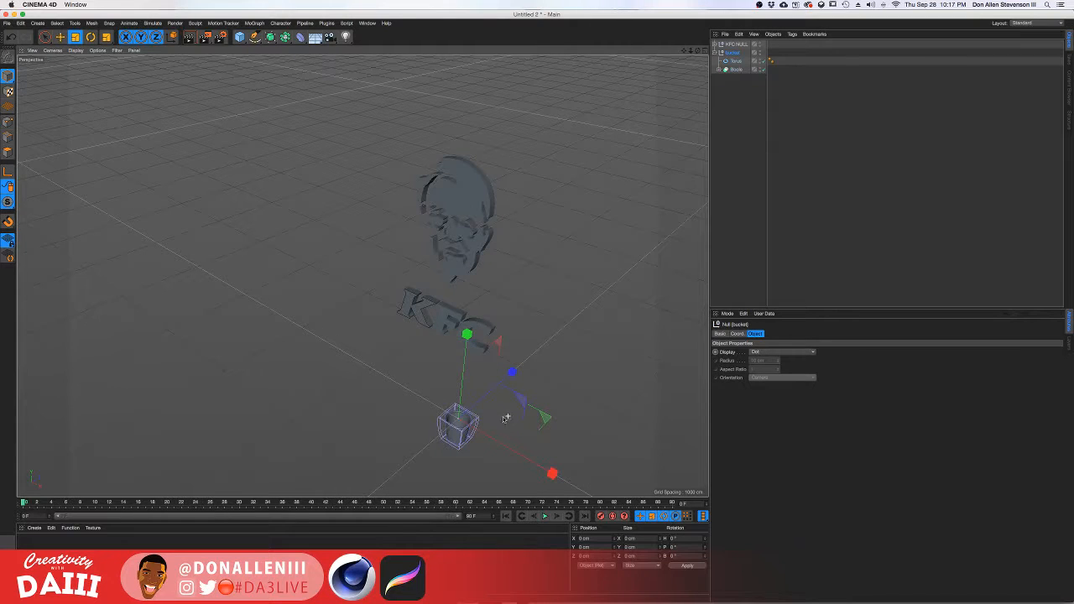
pyautogui.moveTo(472, 438); pyautogui.dragTo(638, 415)
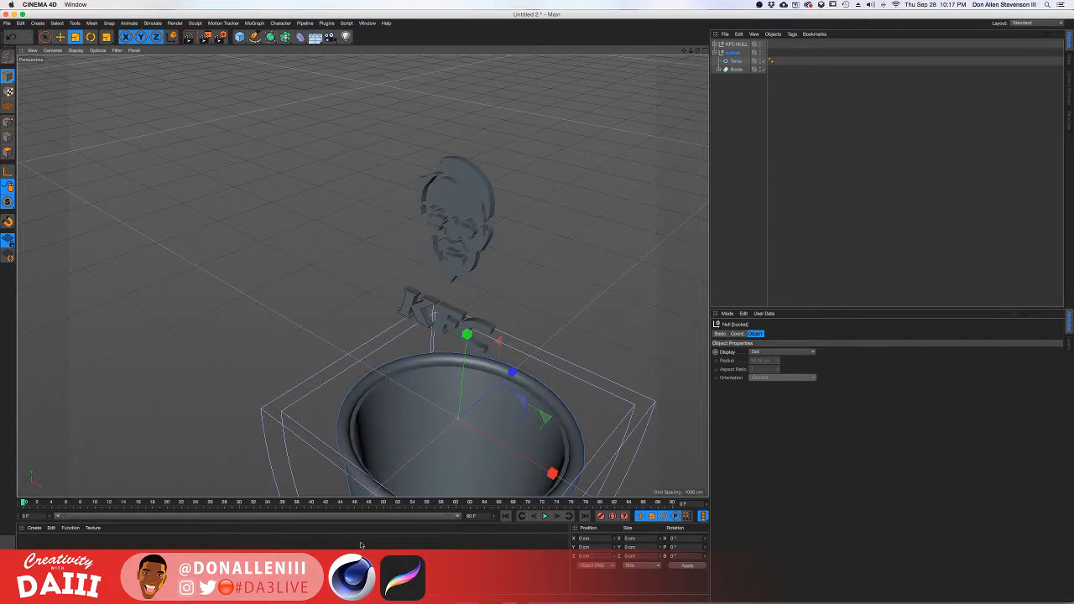
pyautogui.keyDown('alt'); pyautogui.moveTo(471, 438); pyautogui.dragTo(488, 287, button='middle'); pyautogui.keyUp('alt')
pyautogui.moveTo(537, 242); pyautogui.dragTo(569, 242)
# Move the bucket null along the Z axis to about 600 cm, relative to the KFC logo.
pyautogui.keyDown('alt'); pyautogui.moveTo(521, 285); pyautogui.dragTo(453, 250); pyautogui.keyUp('alt')
pyautogui.press('r')
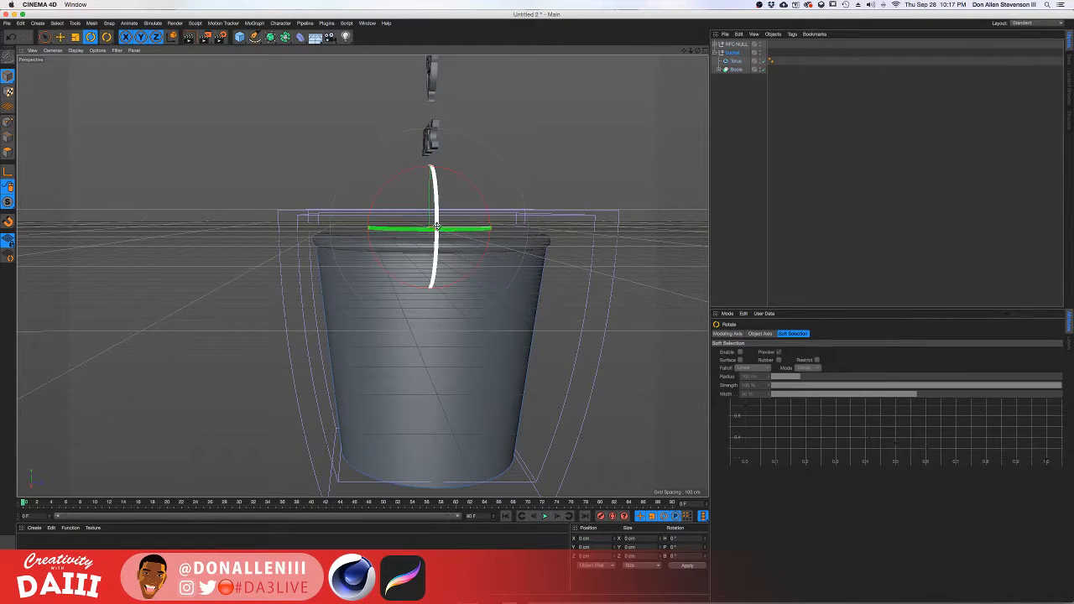
pyautogui.press('e')
pyautogui.moveTo(526, 229); pyautogui.dragTo(607, 235)
pyautogui.keyDown('alt'); pyautogui.moveTo(550, 254); pyautogui.dragTo(653, 258); pyautogui.keyUp('alt')
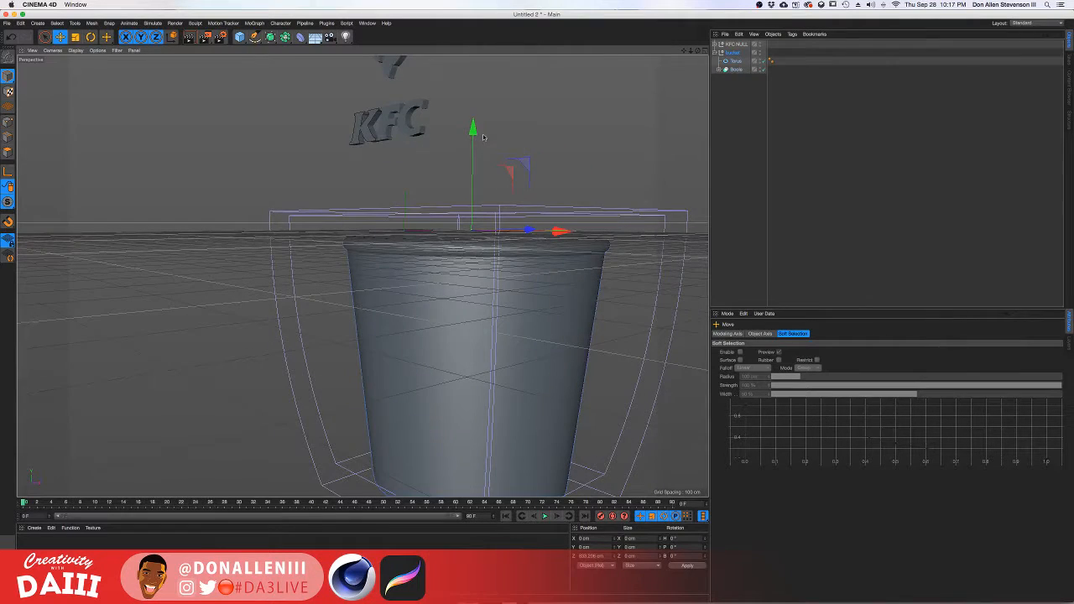
# Raise the bucket null and adjust its depth until the KFC logo meets the bucket's front wall.
pyautogui.moveTo(477, 138); pyautogui.dragTo(478, 23)
pyautogui.moveTo(478, 178); pyautogui.dragTo(477, 132)
pyautogui.keyDown('alt'); pyautogui.moveTo(360, 271); pyautogui.dragTo(442, 406, button='middle'); pyautogui.keyUp('alt')
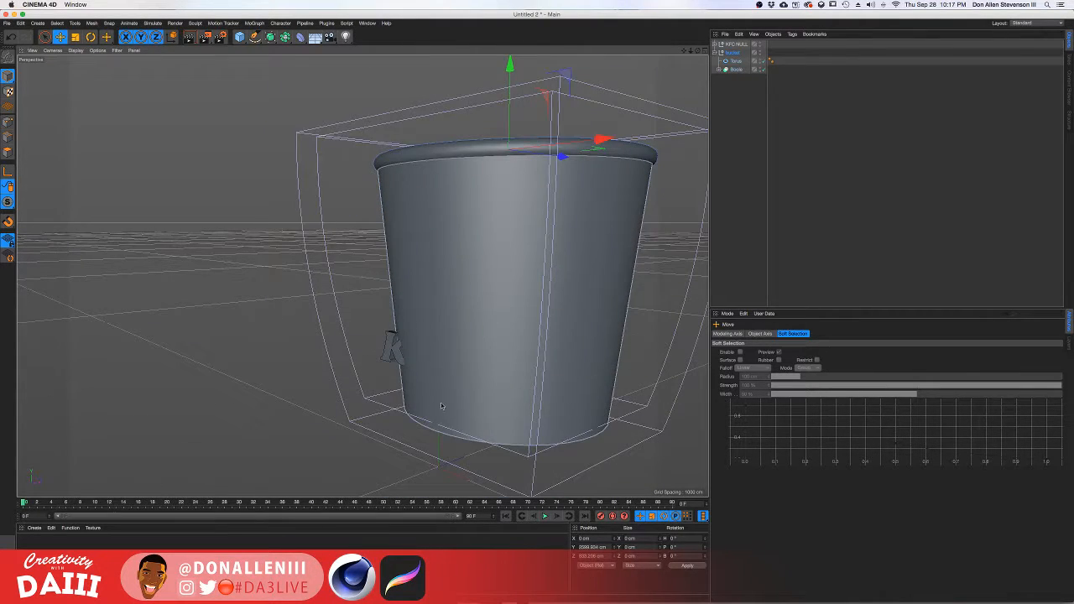
pyautogui.press('super+z')
pyautogui.moveTo(504, 351); pyautogui.dragTo(509, 64)
pyautogui.keyDown('alt'); pyautogui.moveTo(453, 393); pyautogui.dragTo(556, 385); pyautogui.keyUp('alt')
pyautogui.moveTo(301, 168); pyautogui.dragTo(286, 173)
pyautogui.keyDown('alt'); pyautogui.moveTo(386, 259); pyautogui.dragTo(293, 288); pyautogui.keyUp('alt')
pyautogui.moveTo(545, 147); pyautogui.dragTo(520, 135)
pyautogui.keyDown('alt'); pyautogui.moveTo(401, 329); pyautogui.dragTo(467, 319); pyautogui.keyUp('alt')
# Tilt the KFC NULL slightly so that the logo follows the slope of the bucket's wall.
pyautogui.click(737, 43)
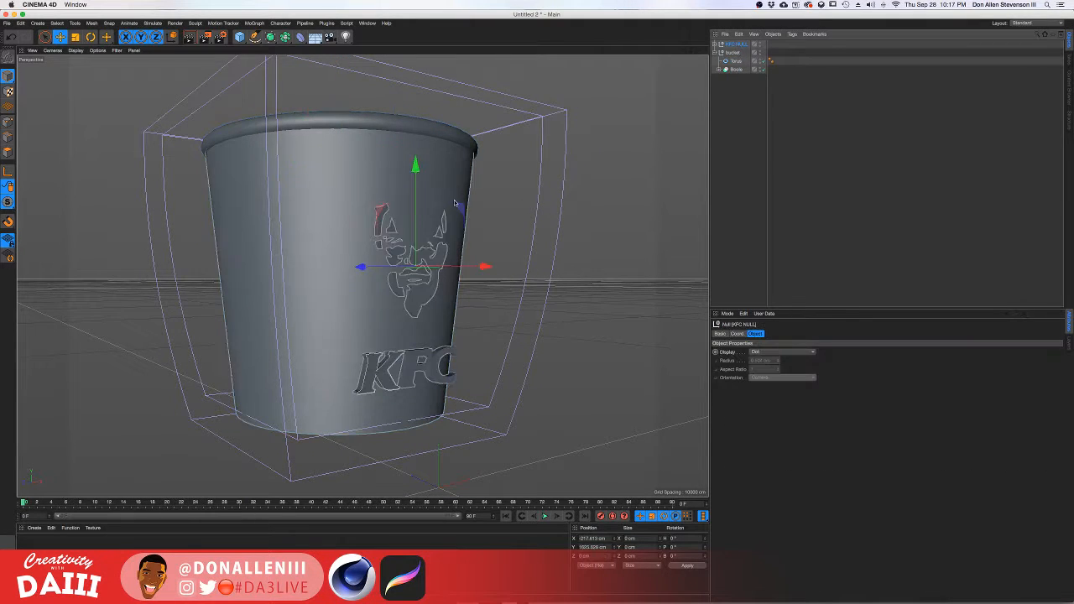
pyautogui.press('r')
pyautogui.moveTo(448, 217); pyautogui.dragTo(453, 232)
pyautogui.click(603, 241)
pyautogui.keyDown('alt'); pyautogui.moveTo(603, 242); pyautogui.dragTo(480, 242); pyautogui.keyUp('alt')
# Create a new material with the Luminance channel enabled and the Diffusion channel off.
pyautogui.doubleClick(178, 569)
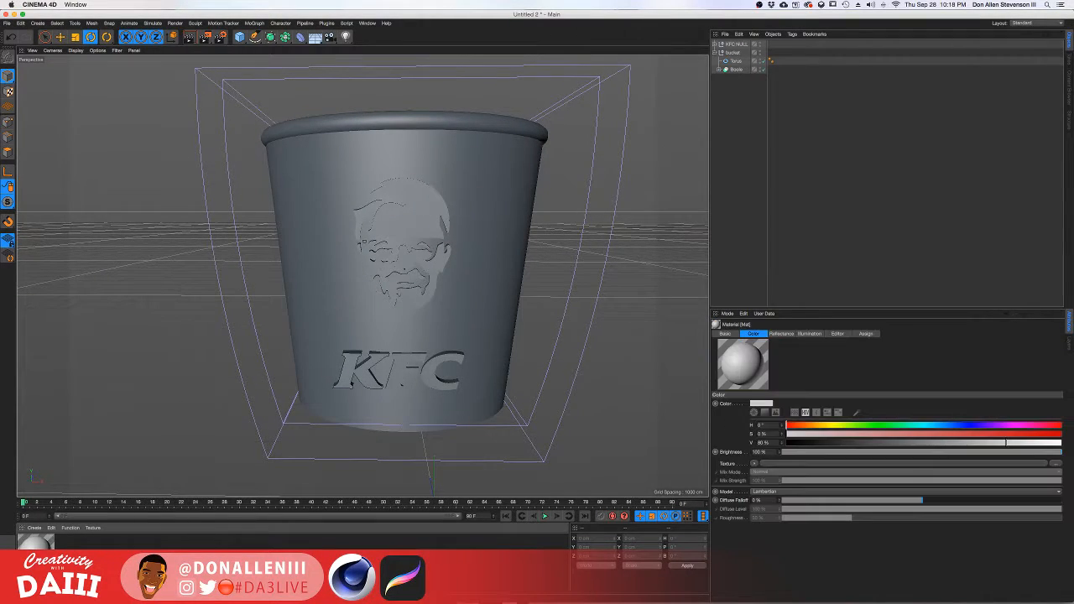
pyautogui.doubleClick(36, 554)
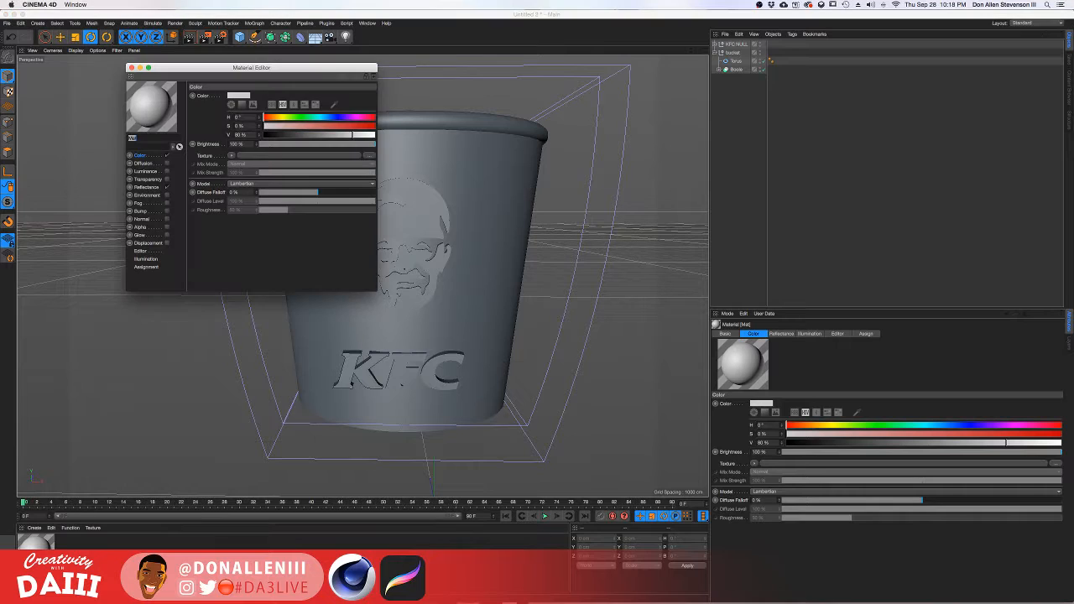
pyautogui.click(167, 172)
pyautogui.click(167, 163)
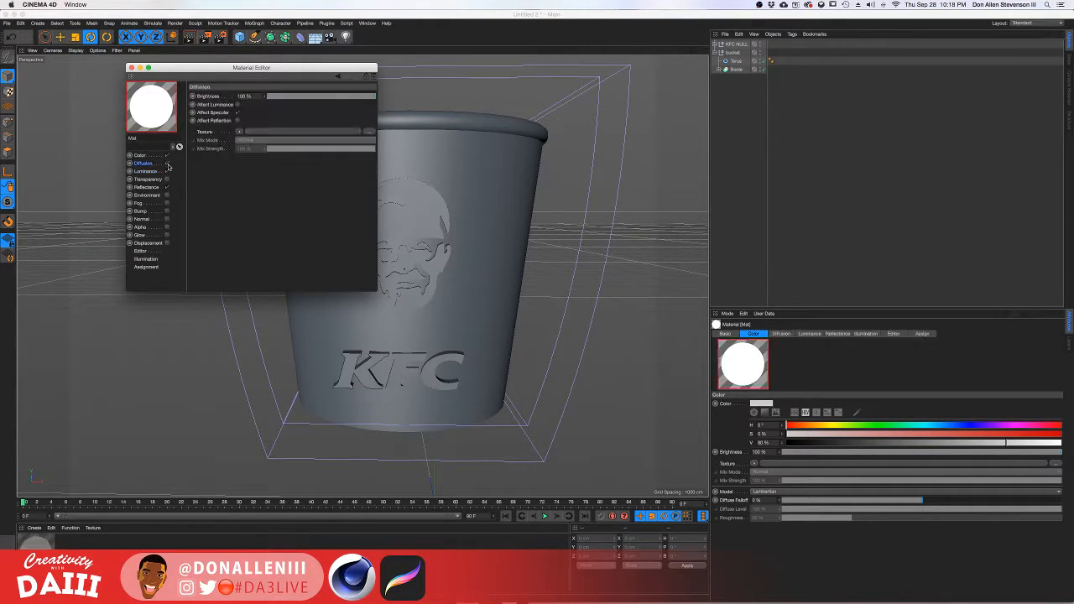
pyautogui.click(167, 171)
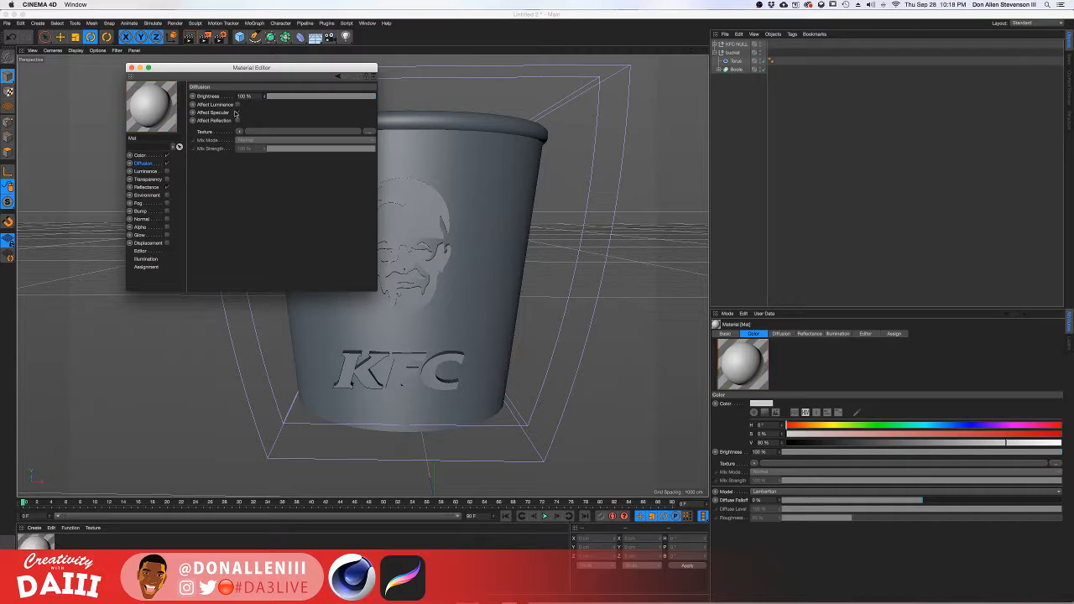
pyautogui.click(167, 155)
pyautogui.click(167, 155)
pyautogui.click(167, 171)
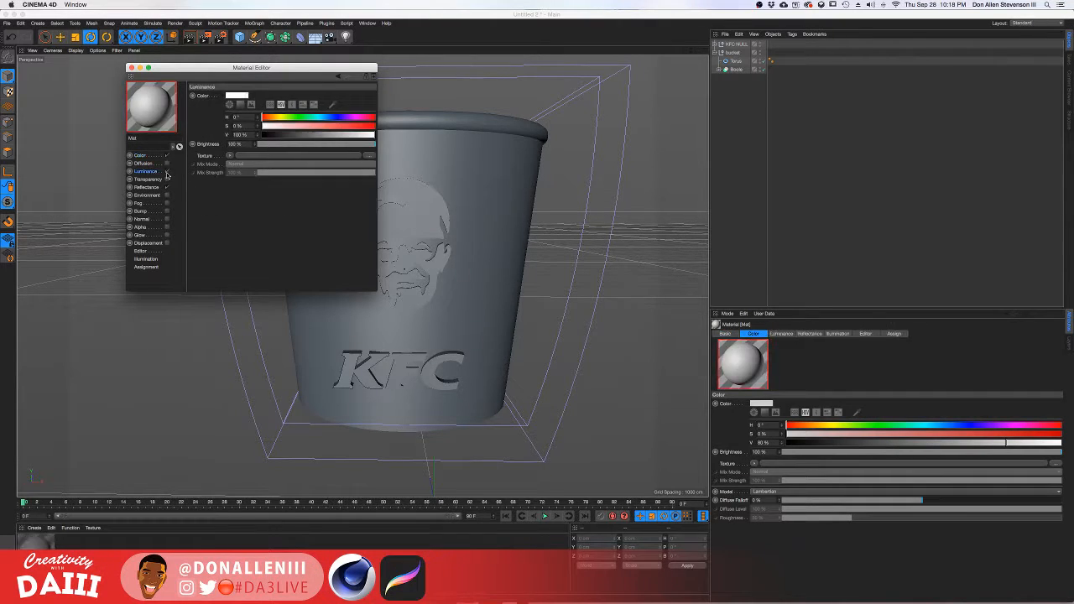
pyautogui.click(130, 68)
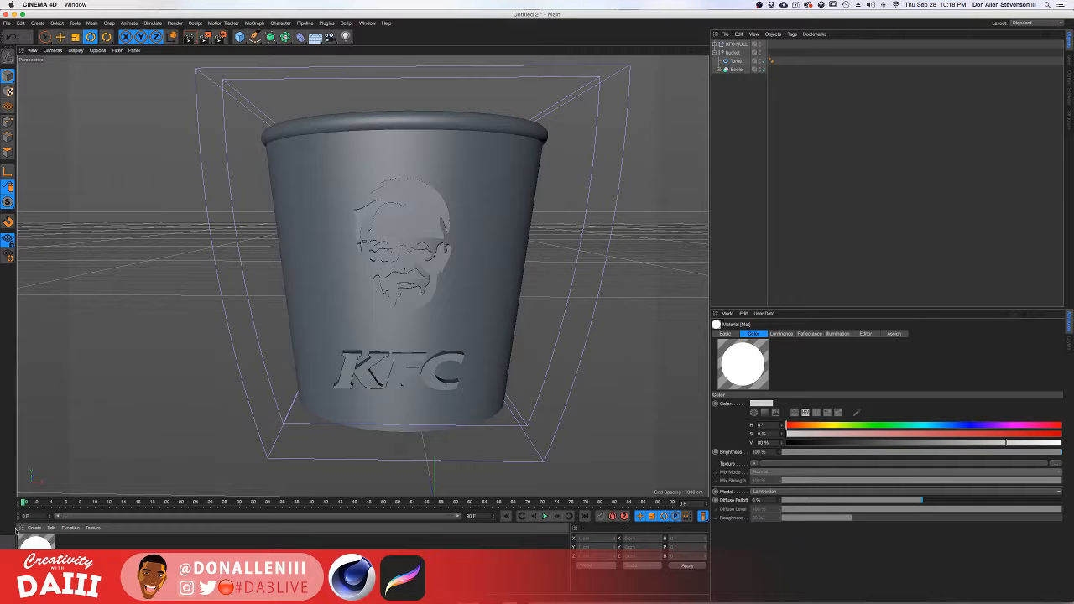
# Apply the white luminous material to the KFC NULL and render the view of the bucket's front.
pyautogui.moveTo(735, 46); pyautogui.dragTo(735, 44)
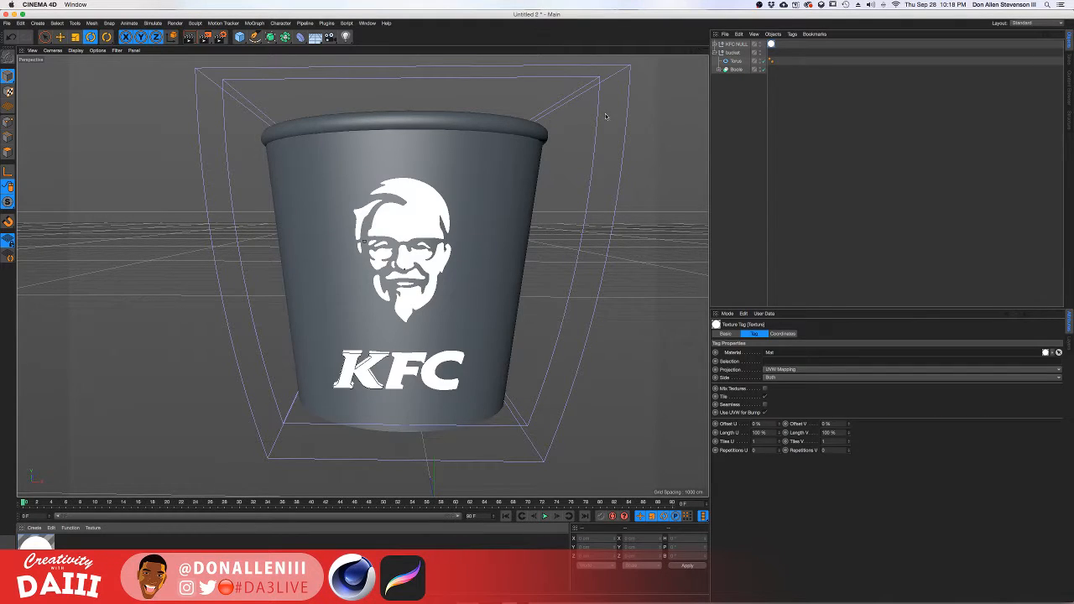
pyautogui.moveTo(377, 266)
pyautogui.keyDown('alt'); pyautogui.mouseDown()
pyautogui.moveTo(499, 262)
pyautogui.moveTo(303, 277)
pyautogui.moveTo(378, 288)
pyautogui.mouseUp(); pyautogui.keyUp('alt')
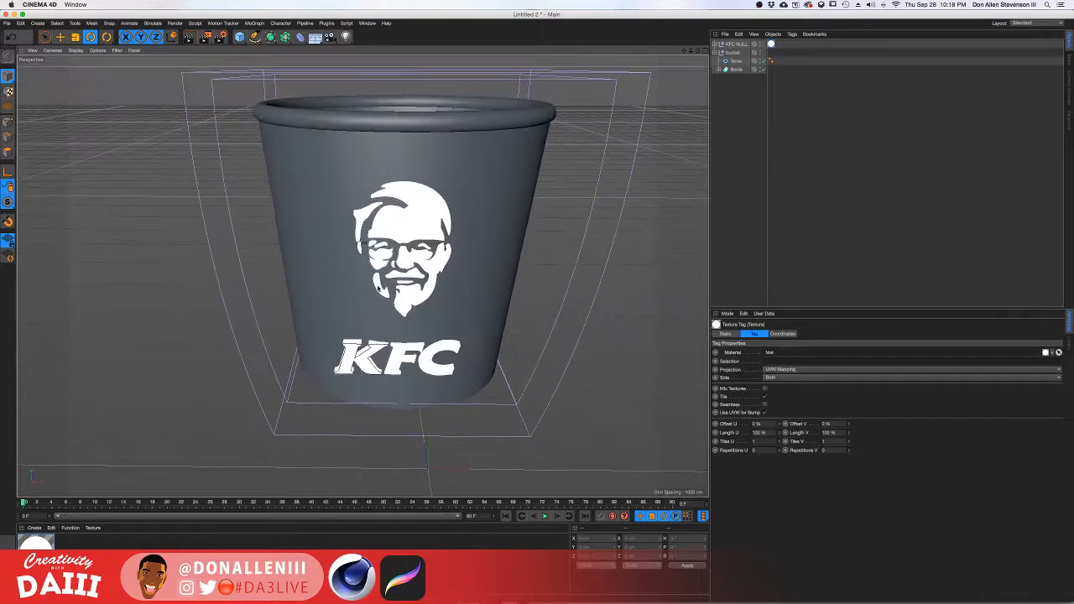
pyautogui.press('super+r')
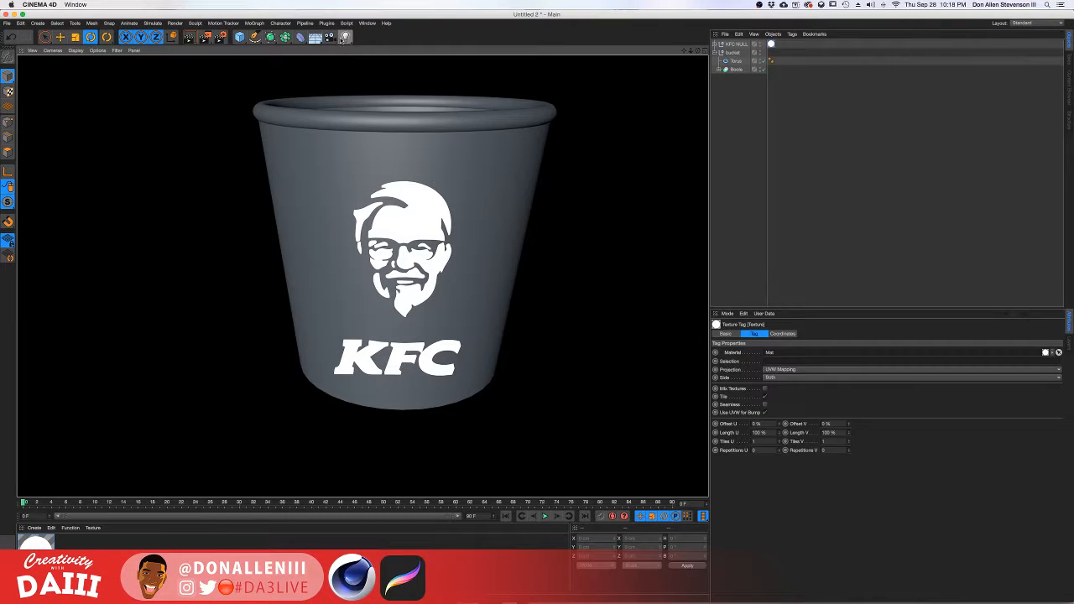
# Add the Global Illumination effect to the render settings.
pyautogui.click(223, 38)
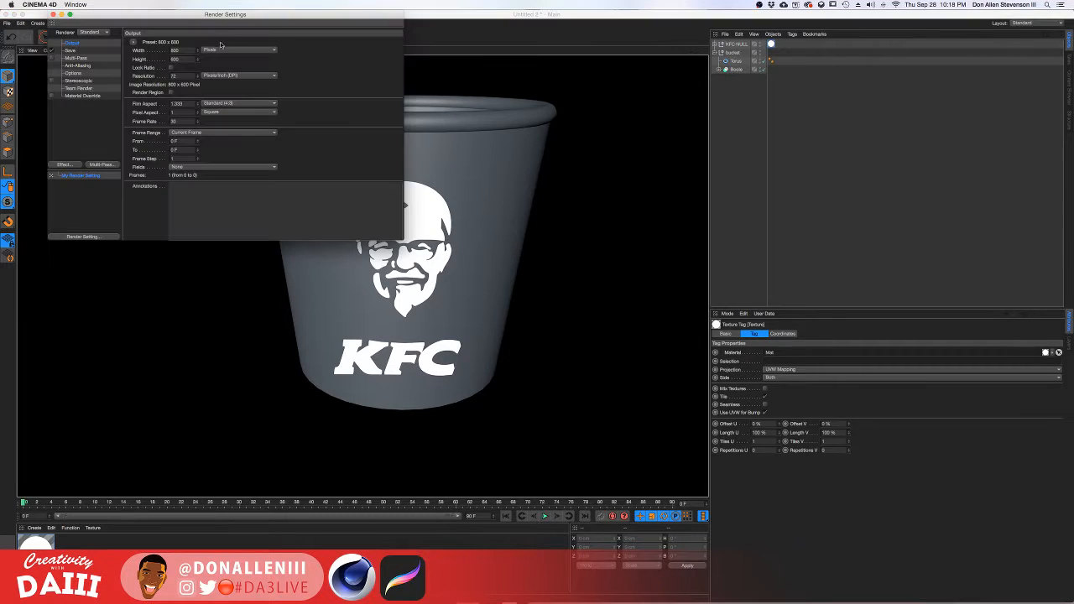
pyautogui.click(61, 166)
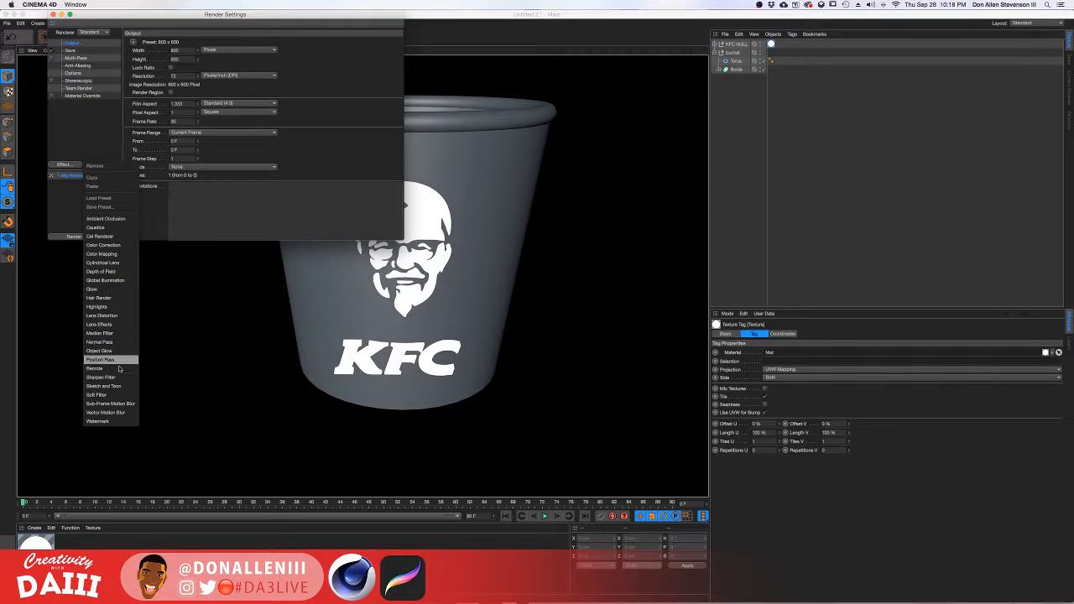
pyautogui.click(104, 280)
pyautogui.click(197, 340)
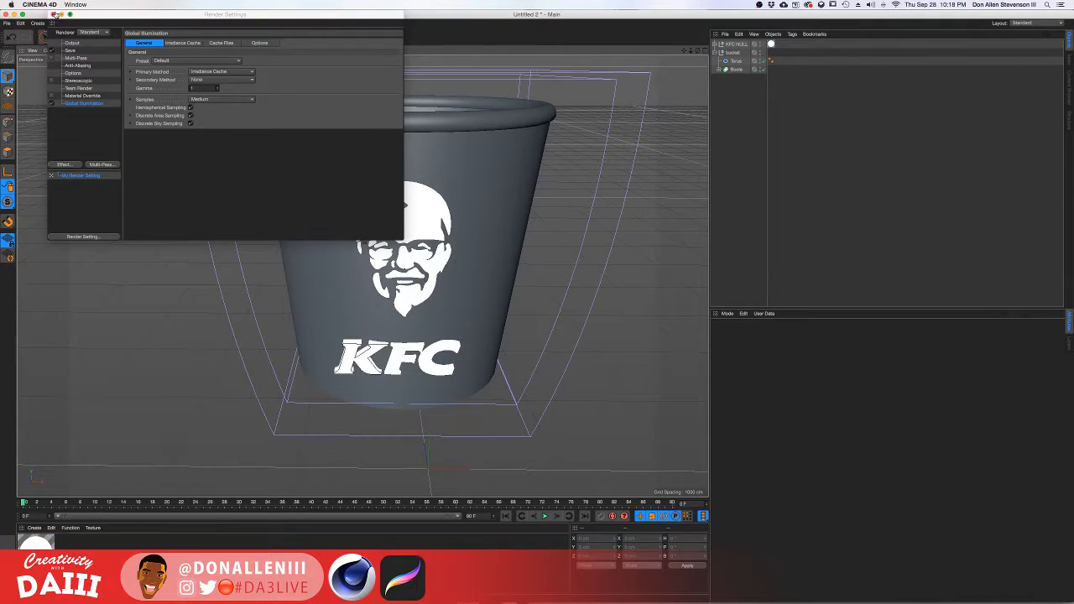
# Render the view of the bucket from an oblique angle with Global Illumination to check the logo's glow.
pyautogui.click(52, 14)
pyautogui.keyDown('alt'); pyautogui.moveTo(254, 238); pyautogui.dragTo(349, 272); pyautogui.keyUp('alt')
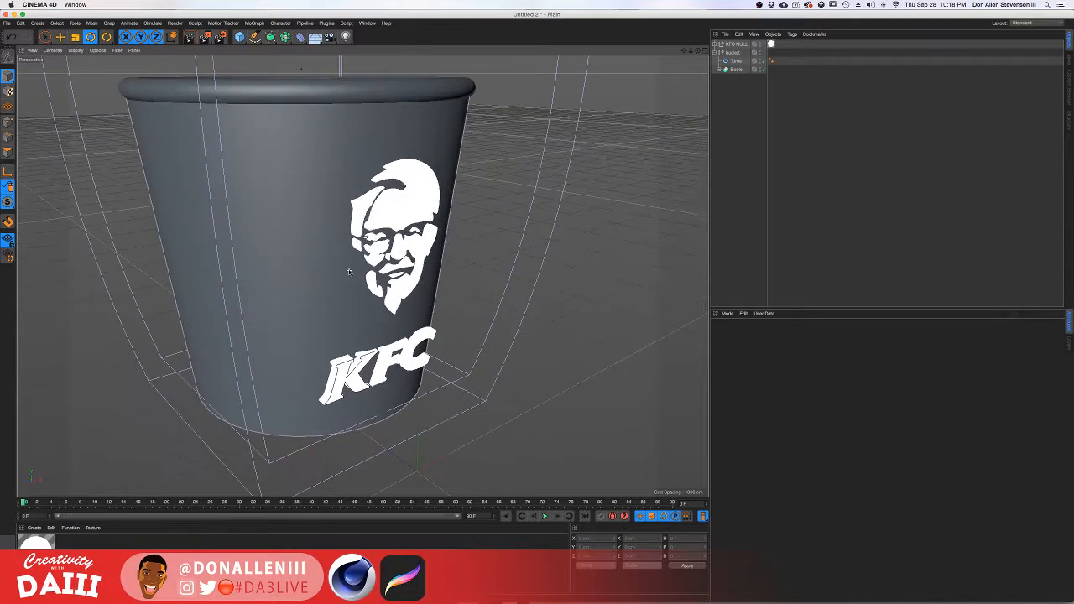
pyautogui.press('super+r')
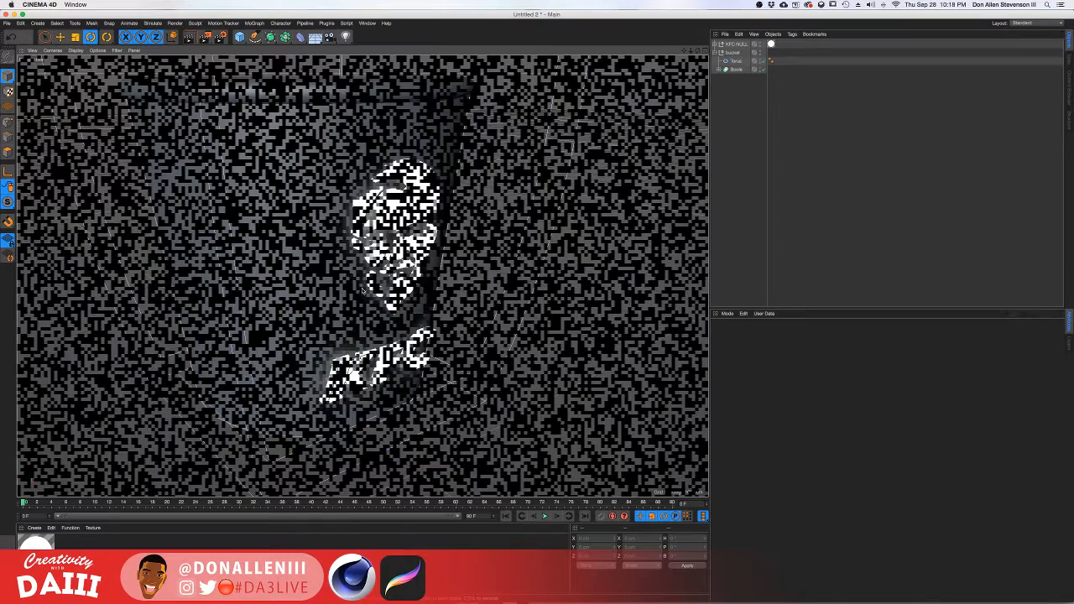
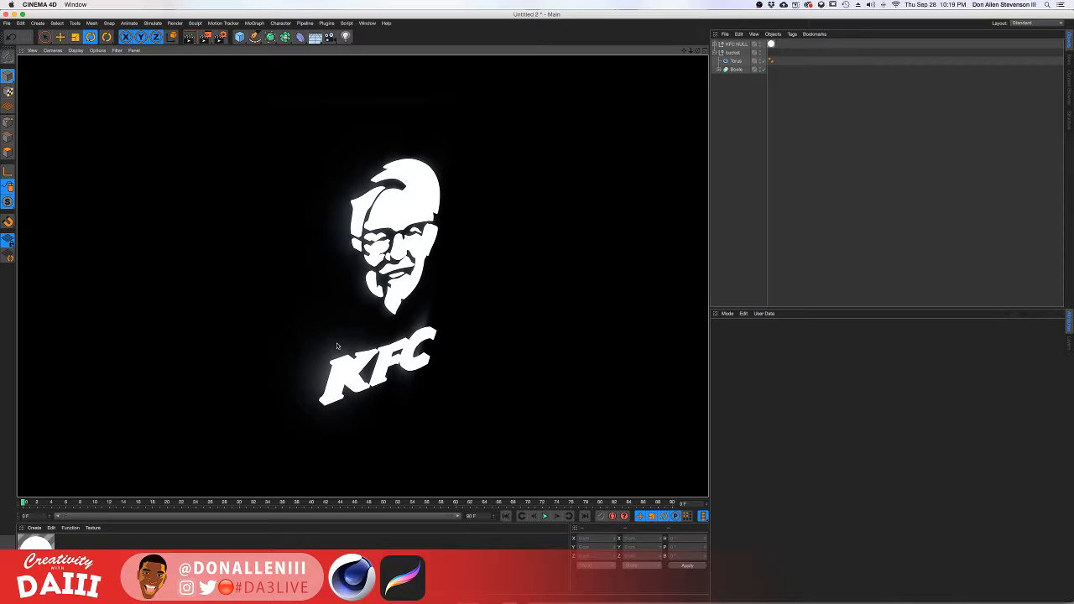
# Add a second white luminous material and review its Luminance settings in the Material Editor.
pyautogui.moveTo(472, 302)
pyautogui.keyDown('alt'); pyautogui.mouseDown()
pyautogui.moveTo(374, 222)
pyautogui.moveTo(360, 226)
pyautogui.moveTo(411, 242)
pyautogui.moveTo(386, 222)
pyautogui.moveTo(391, 198)
pyautogui.mouseUp(); pyautogui.keyUp('alt')
pyautogui.scroll(-8, 396, 240)
pyautogui.click(731, 53)
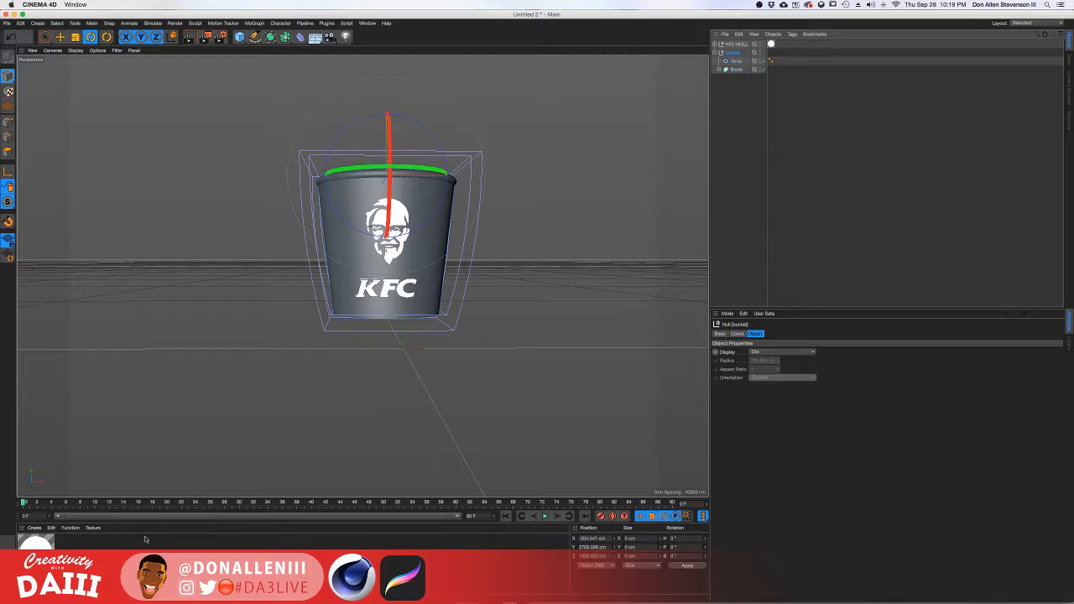
pyautogui.press('super+n')
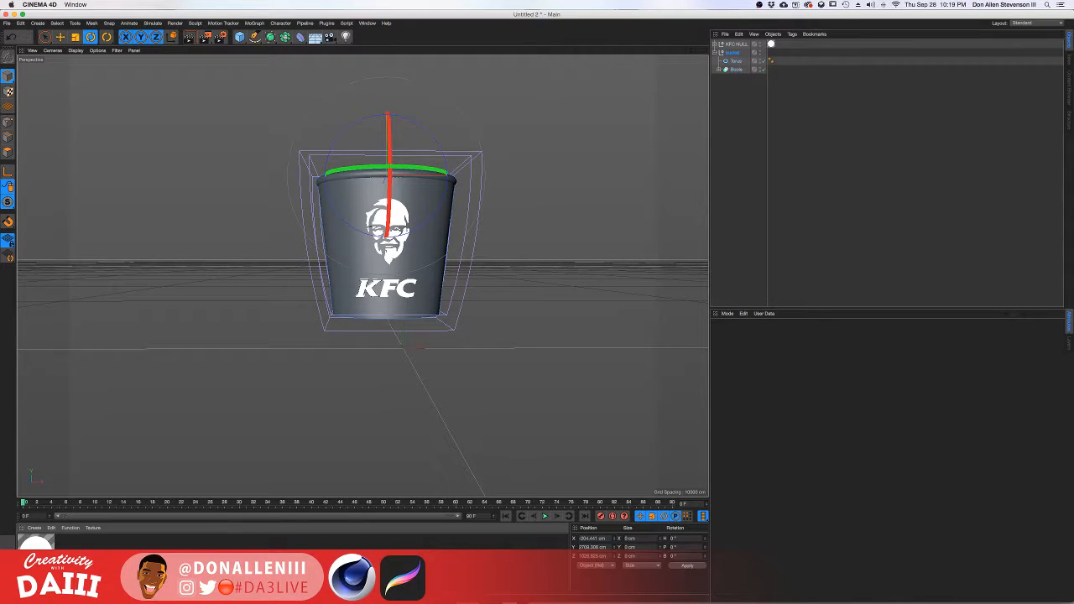
pyautogui.doubleClick(35, 543)
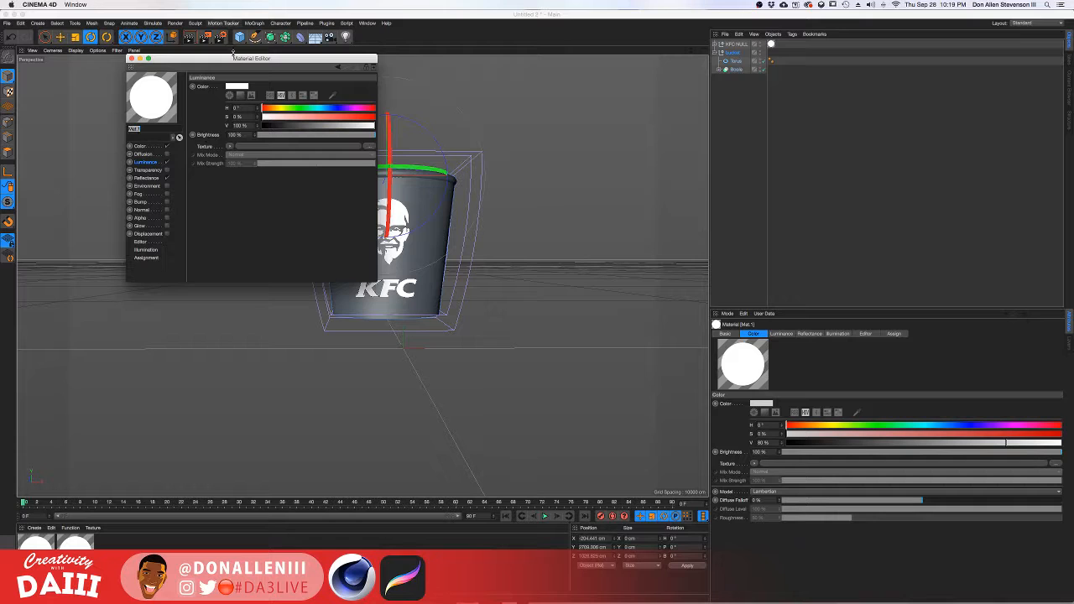
pyautogui.moveTo(251, 55); pyautogui.dragTo(620, 143)
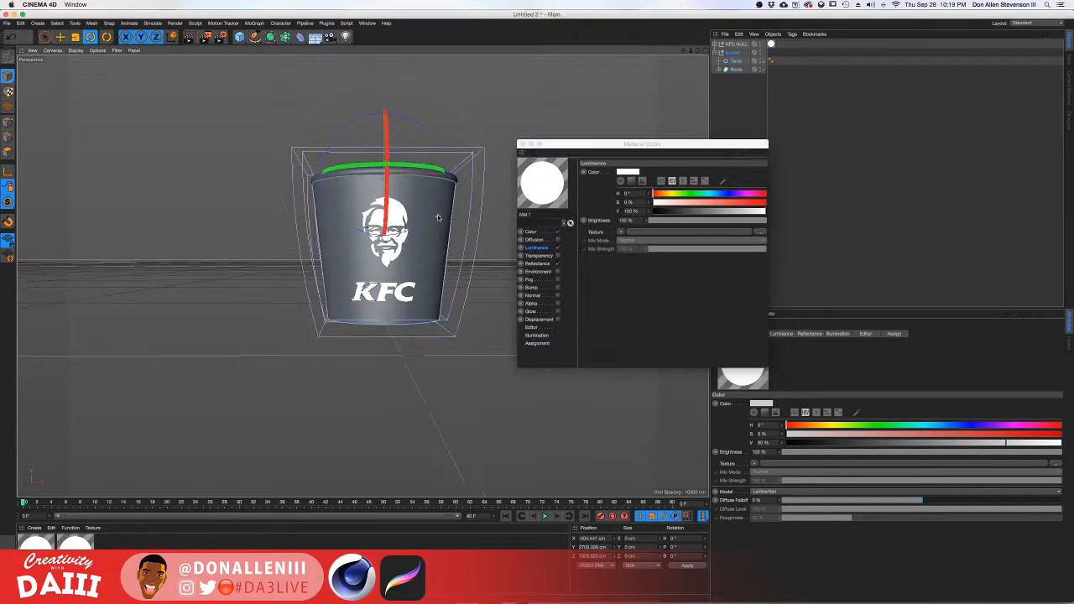
pyautogui.scroll(5, 419, 228)
pyautogui.keyDown('alt'); pyautogui.moveTo(419, 228); pyautogui.dragTo(521, 150); pyautogui.keyUp('alt')
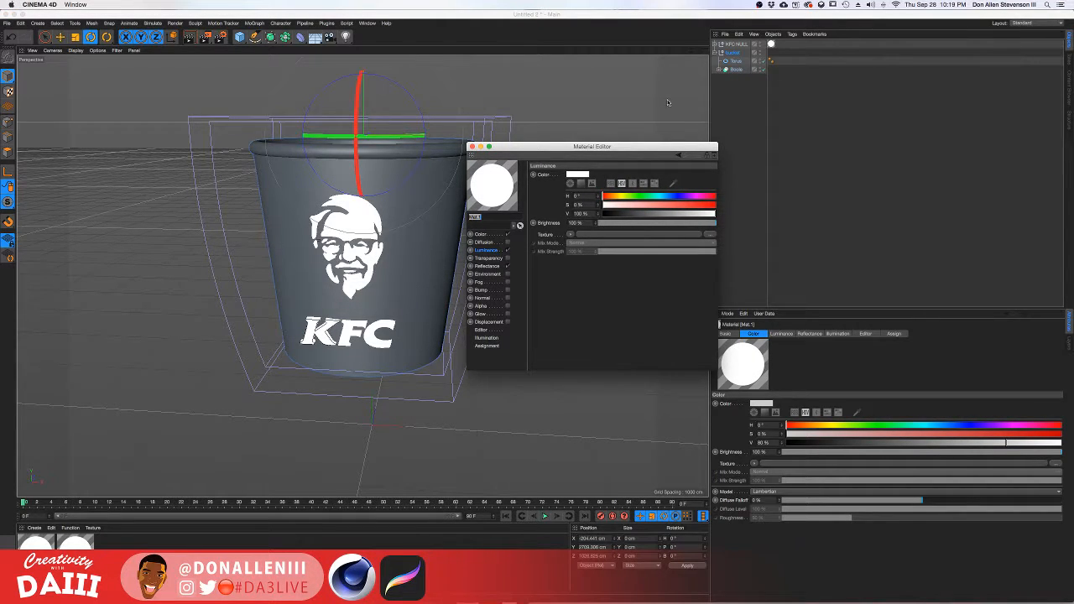
pyautogui.click(732, 90)
pyautogui.click(736, 44)
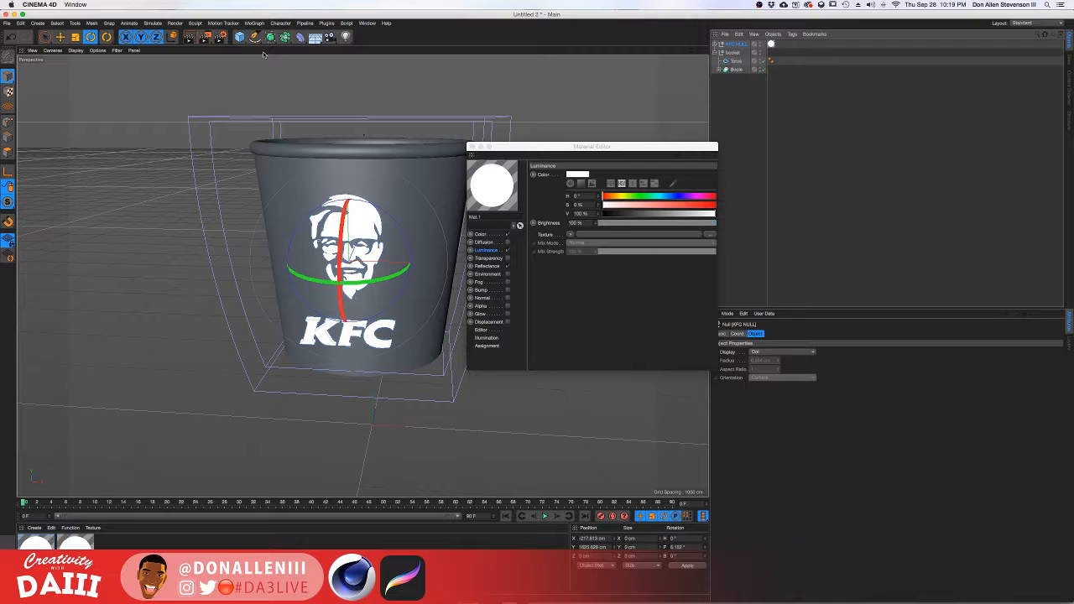
pyautogui.click(369, 100)
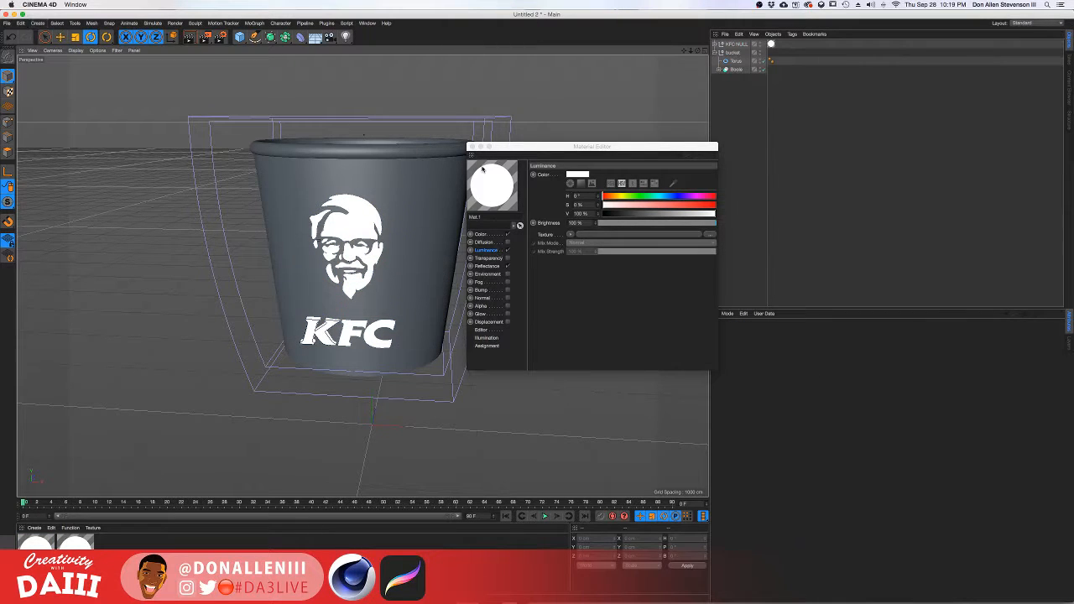
pyautogui.click(472, 147)
# Start merging a file into the scene and check the rooster folder for a model.
pyautogui.click(6, 23)
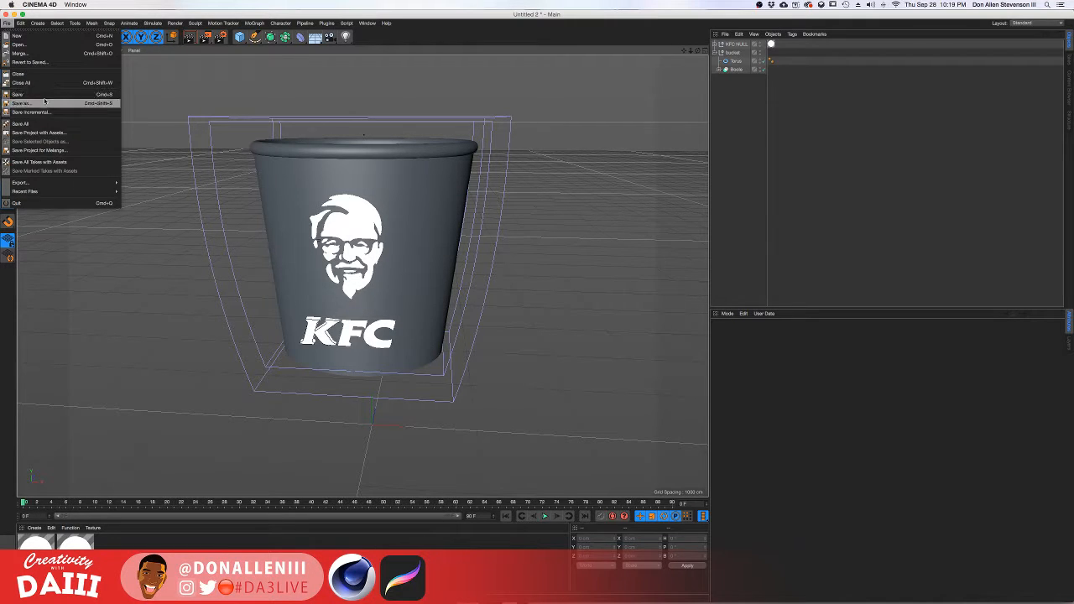
pyautogui.click(44, 57)
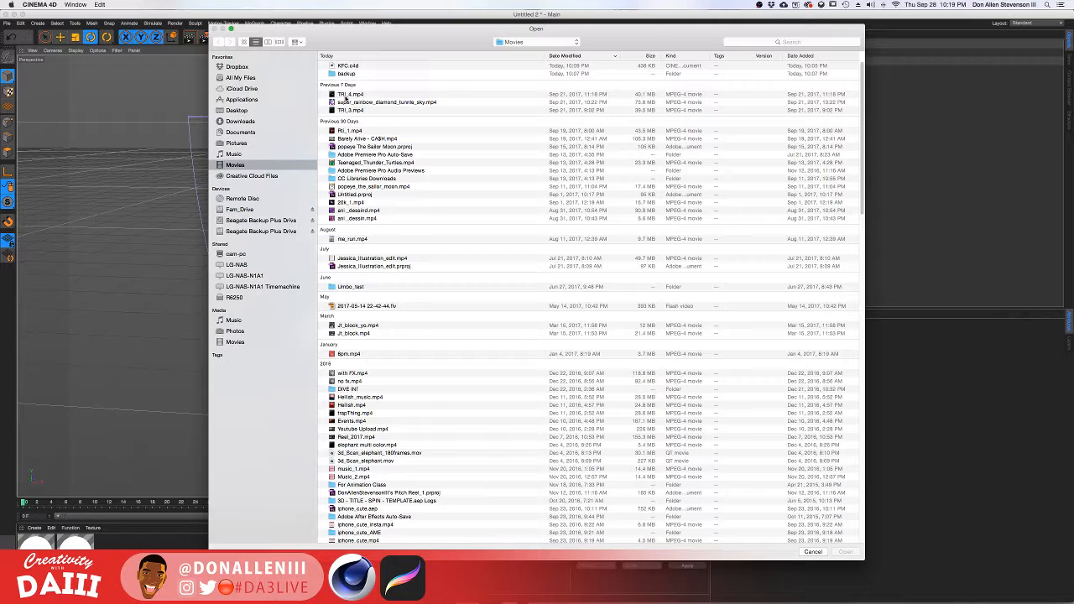
pyautogui.click(533, 42)
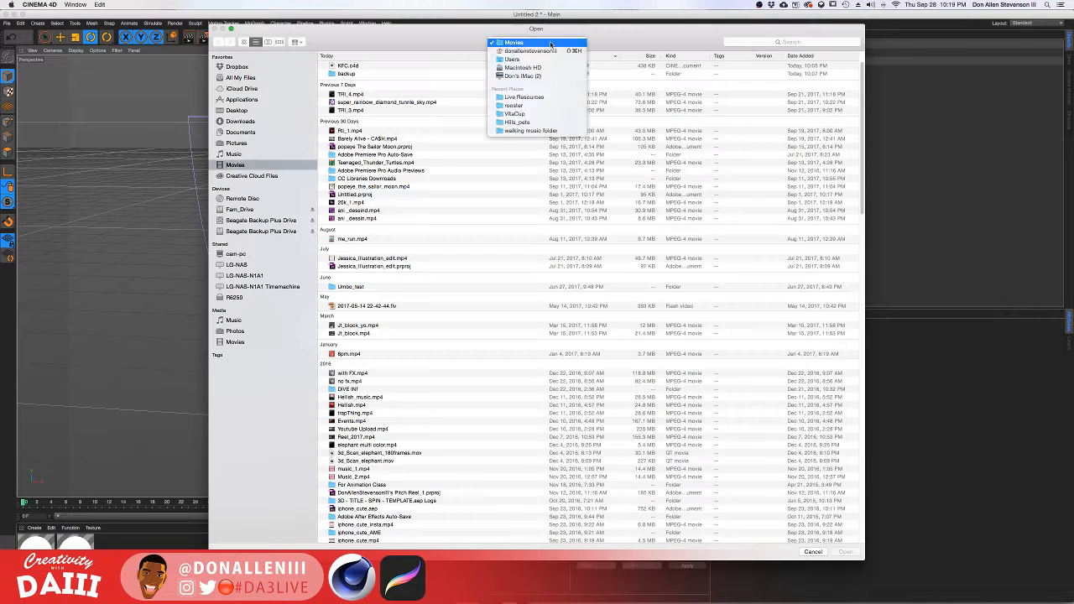
pyautogui.click(525, 106)
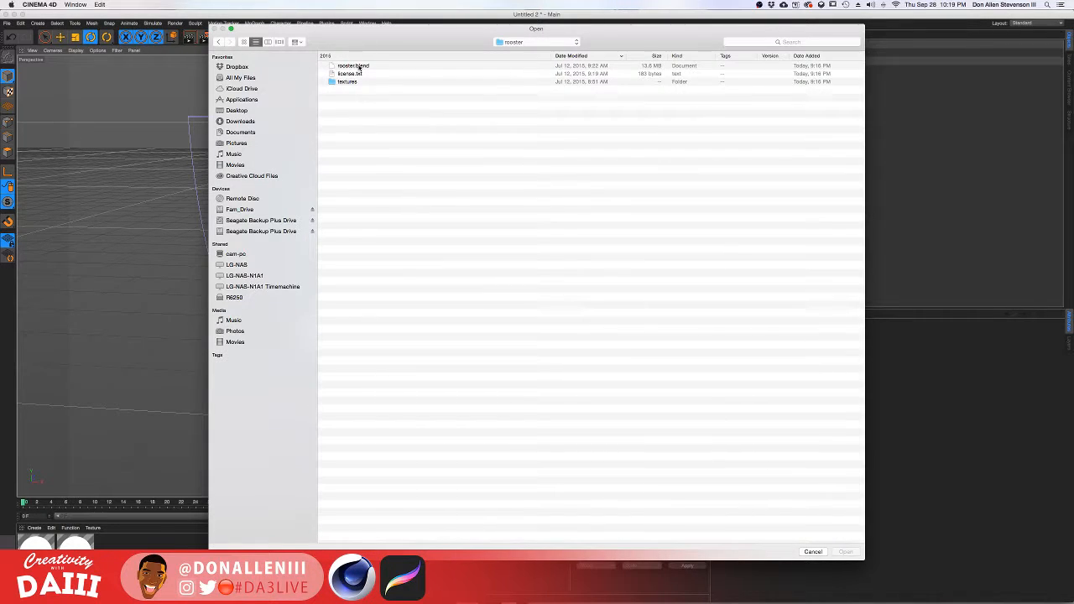
pyautogui.click(359, 66)
pyautogui.click(499, 43)
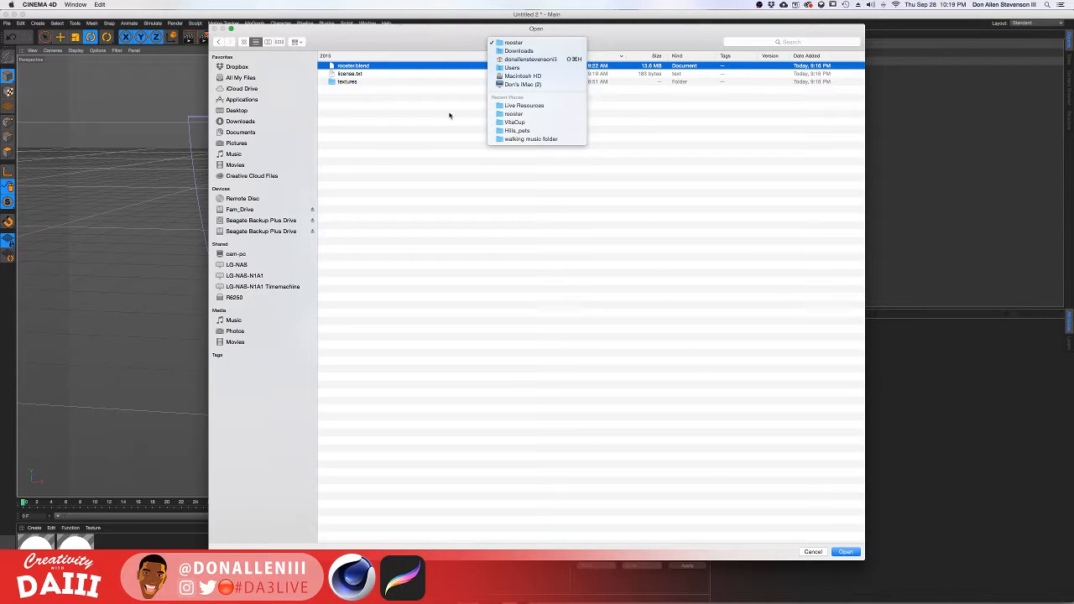
pyautogui.click(421, 117)
# Merge 3ds file.3DS from the Chiken folder in Downloads into the scene with the import scale in centimeters.
pyautogui.click(237, 111)
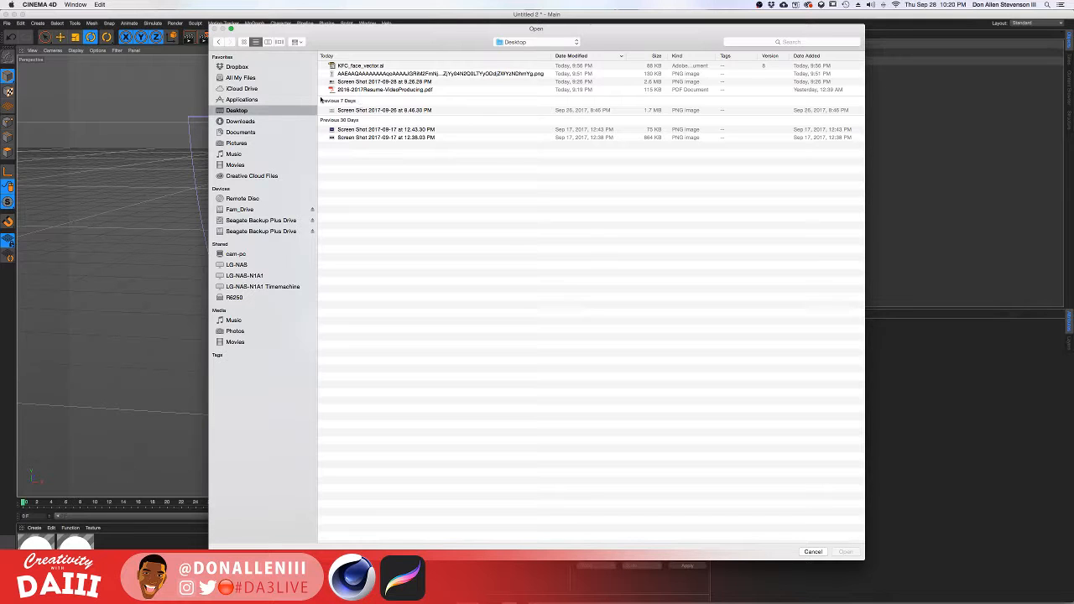
pyautogui.click(243, 121)
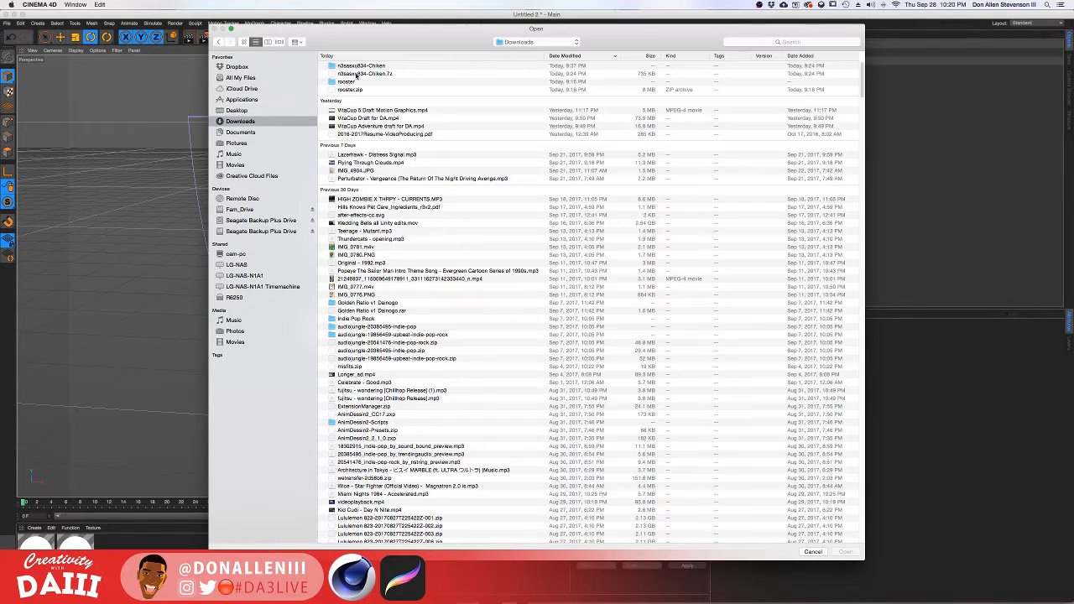
pyautogui.click(374, 67)
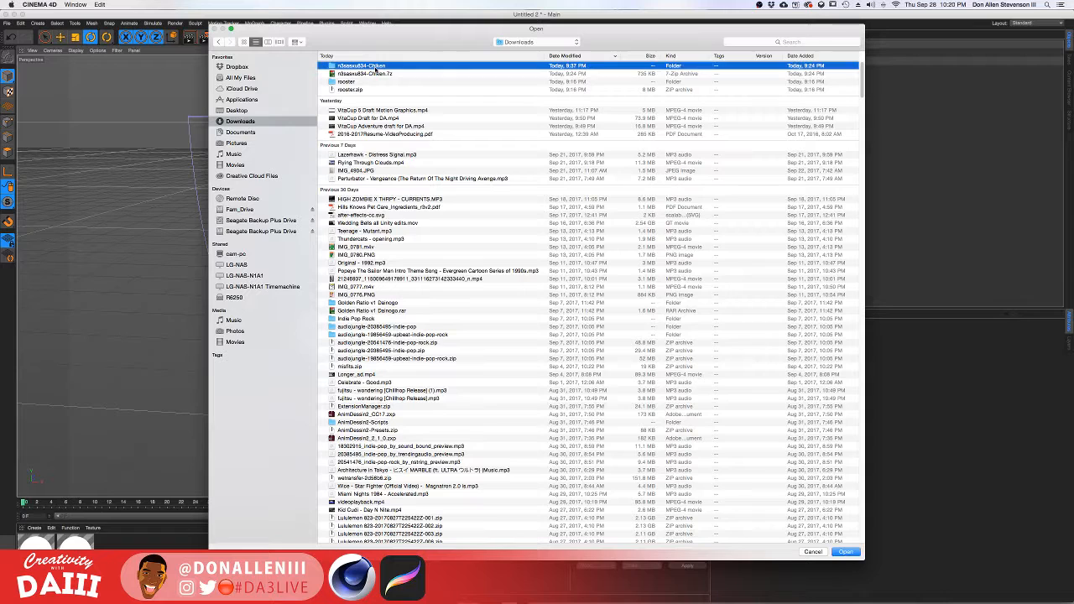
pyautogui.doubleClick(354, 69)
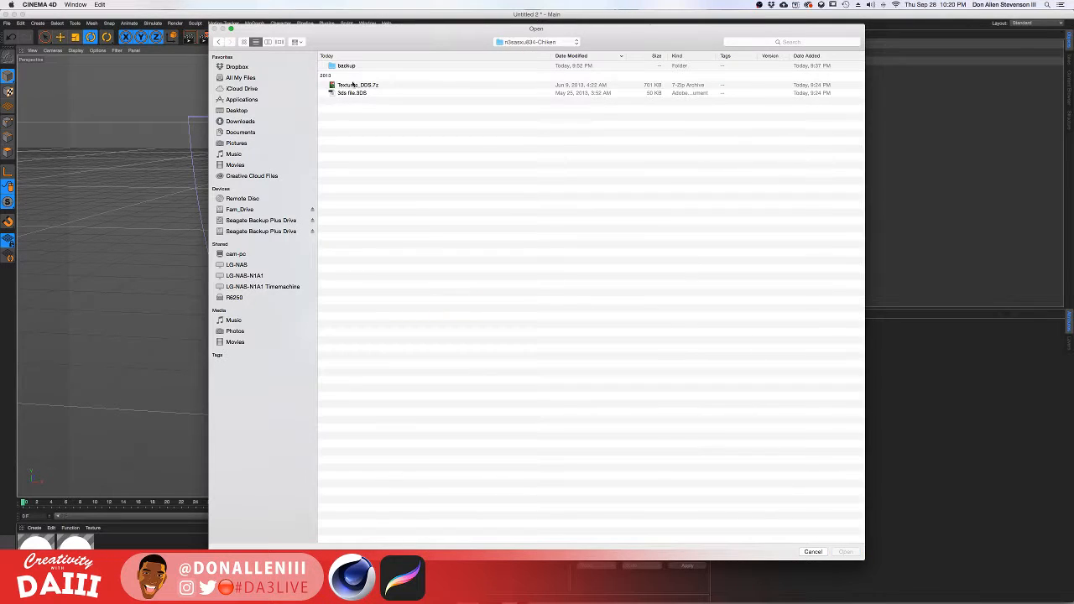
pyautogui.click(352, 93)
pyautogui.click(844, 551)
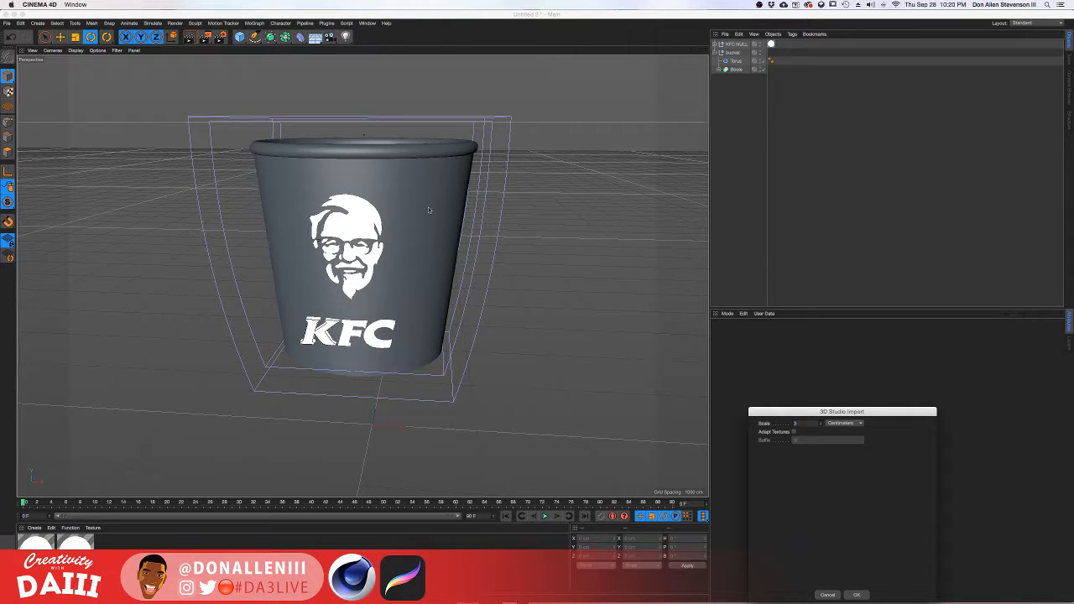
pyautogui.moveTo(864, 412); pyautogui.dragTo(535, 203)
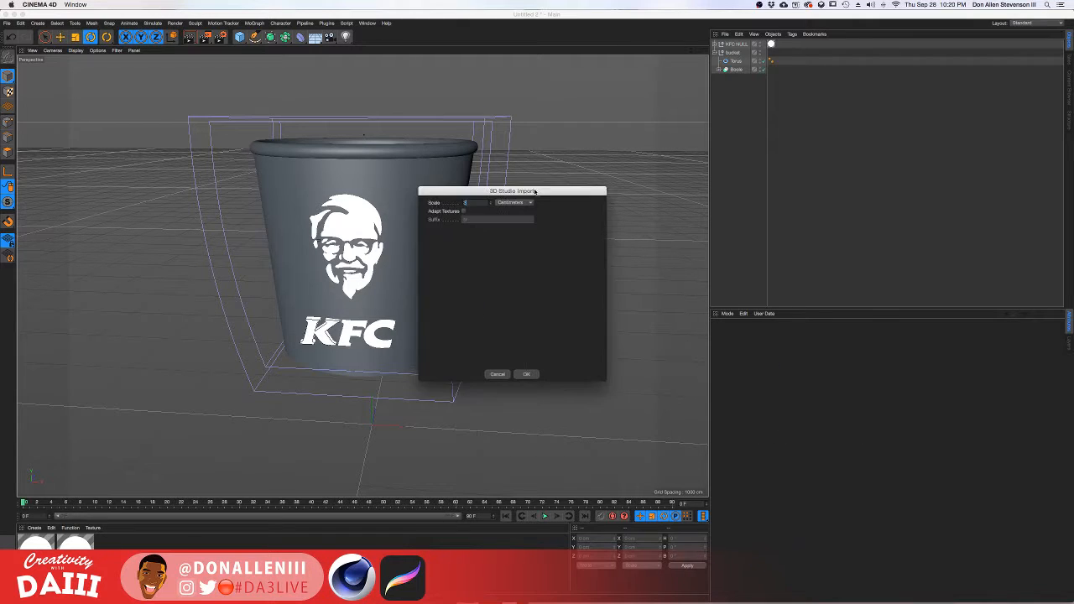
pyautogui.click(527, 387)
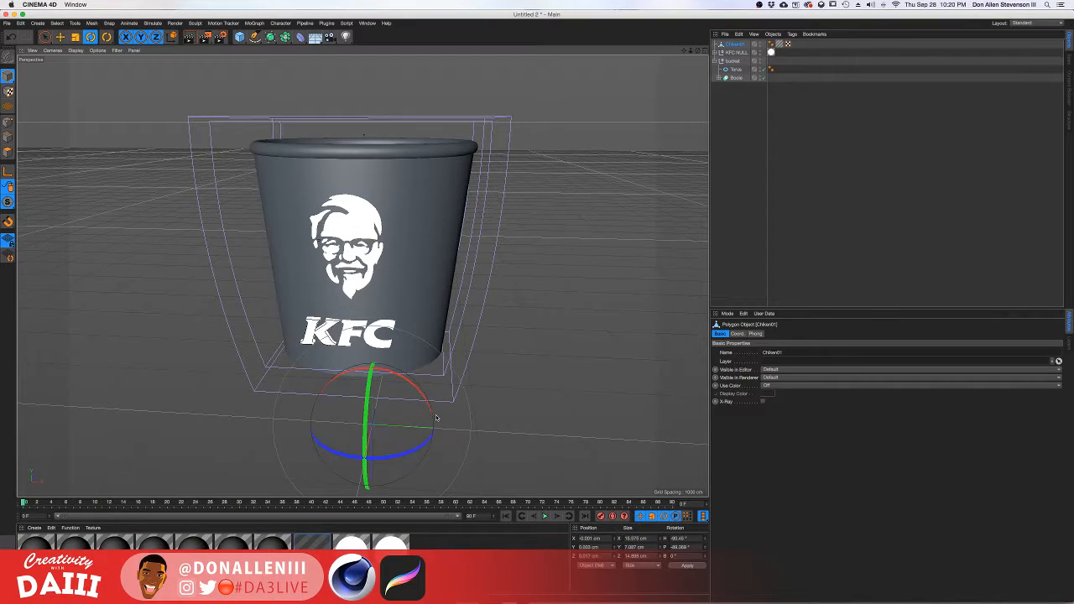
# Scale the imported chicken up uniformly to about 1911 cm in Y so that it stands taller than the bucket.
pyautogui.press('t')
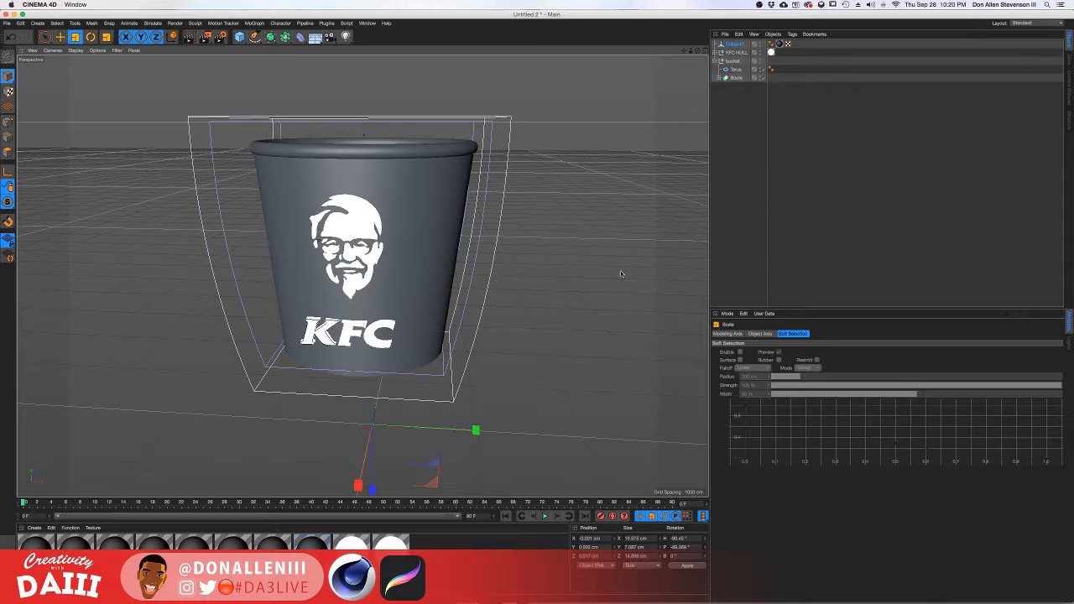
pyautogui.moveTo(590, 271); pyautogui.dragTo(551, 340)
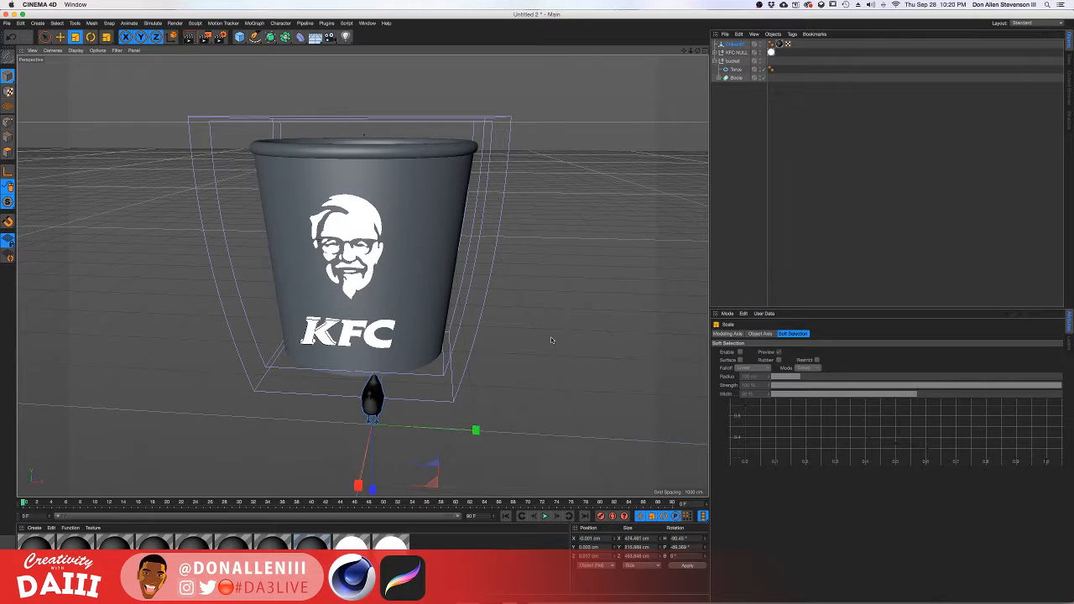
pyautogui.moveTo(527, 380); pyautogui.dragTo(694, 443)
pyautogui.keyDown('alt'); pyautogui.moveTo(495, 208); pyautogui.dragTo(412, 209); pyautogui.keyUp('alt')
pyautogui.scroll(-5, 411, 208)
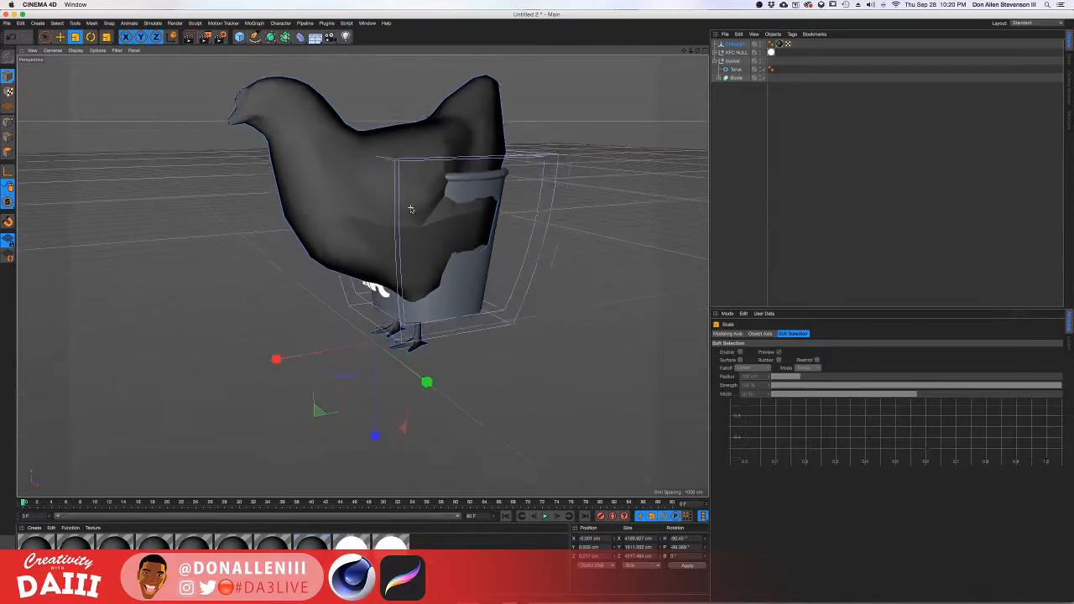
# Move the chicken back along the scene's depth so that it stands behind the bucket.
pyautogui.press('e')
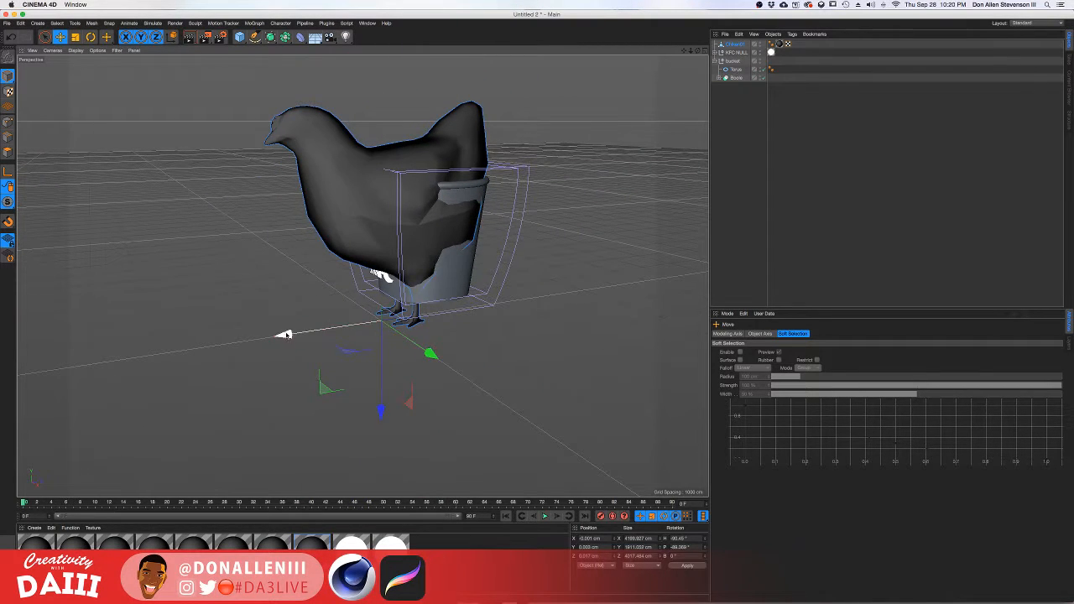
pyautogui.moveTo(283, 332); pyautogui.dragTo(367, 328)
pyautogui.keyDown('alt'); pyautogui.moveTo(396, 231); pyautogui.dragTo(474, 213); pyautogui.keyUp('alt')
pyautogui.scroll(3, 413, 247)
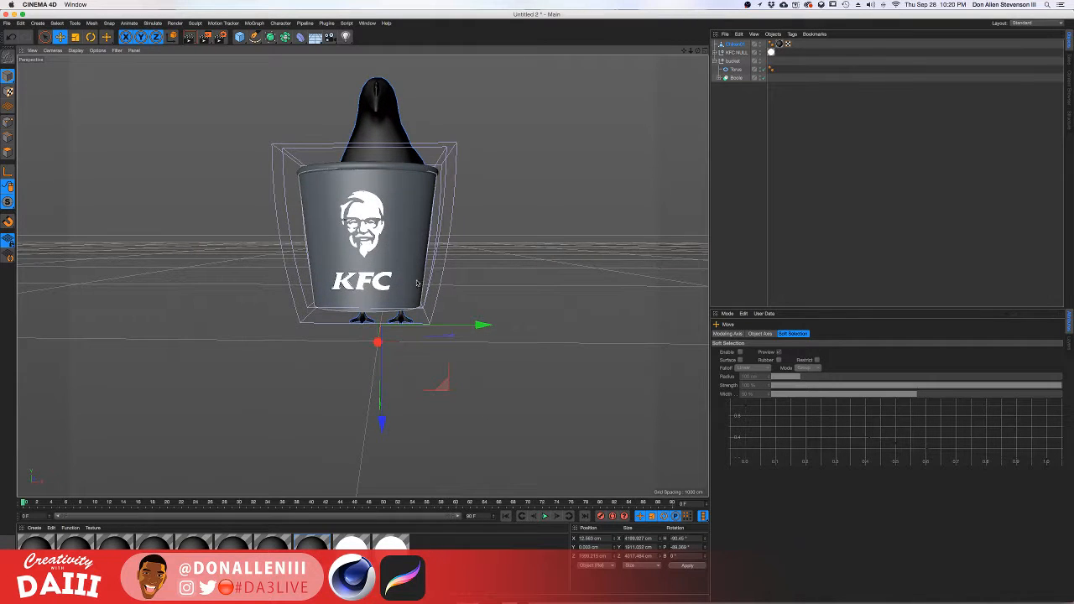
pyautogui.keyDown('alt'); pyautogui.moveTo(426, 240); pyautogui.dragTo(352, 243); pyautogui.keyUp('alt')
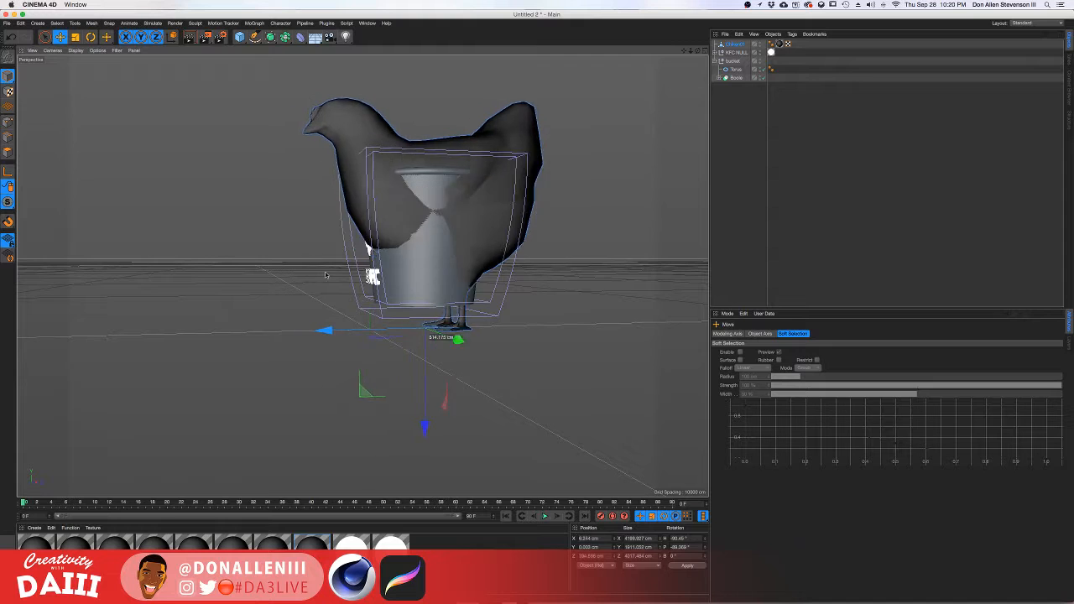
pyautogui.moveTo(331, 333); pyautogui.dragTo(466, 286)
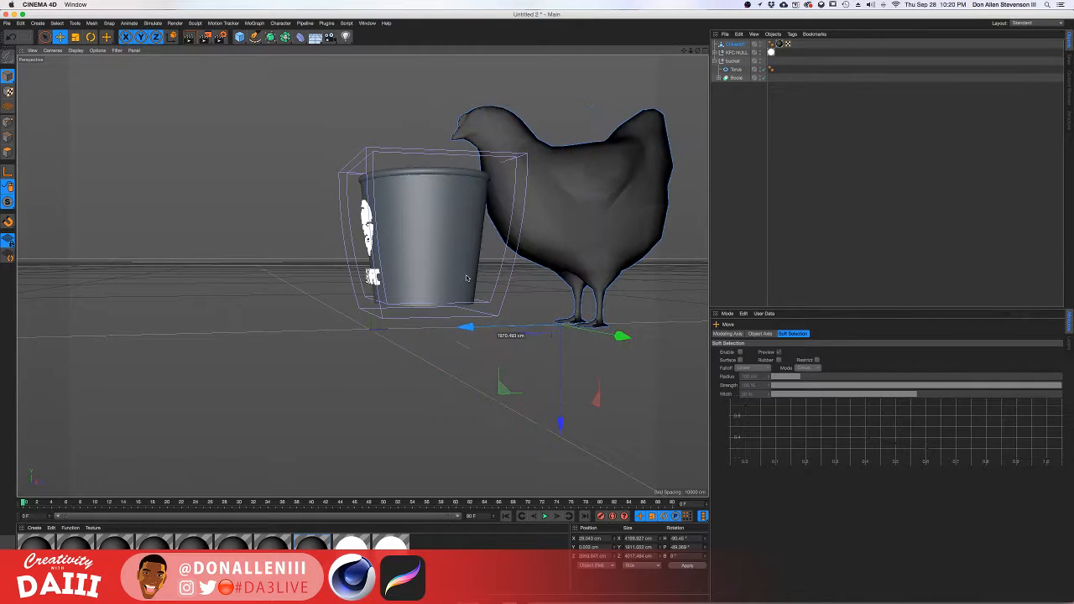
# Rotate the chicken about 41° around its vertical axis so that it stands at an angle behind the bucket.
pyautogui.keyDown('alt'); pyautogui.moveTo(477, 186); pyautogui.dragTo(554, 189); pyautogui.keyUp('alt')
pyautogui.press('r')
pyautogui.moveTo(489, 277); pyautogui.dragTo(508, 260)
pyautogui.press('super+z')
pyautogui.moveTo(489, 321); pyautogui.dragTo(445, 323)
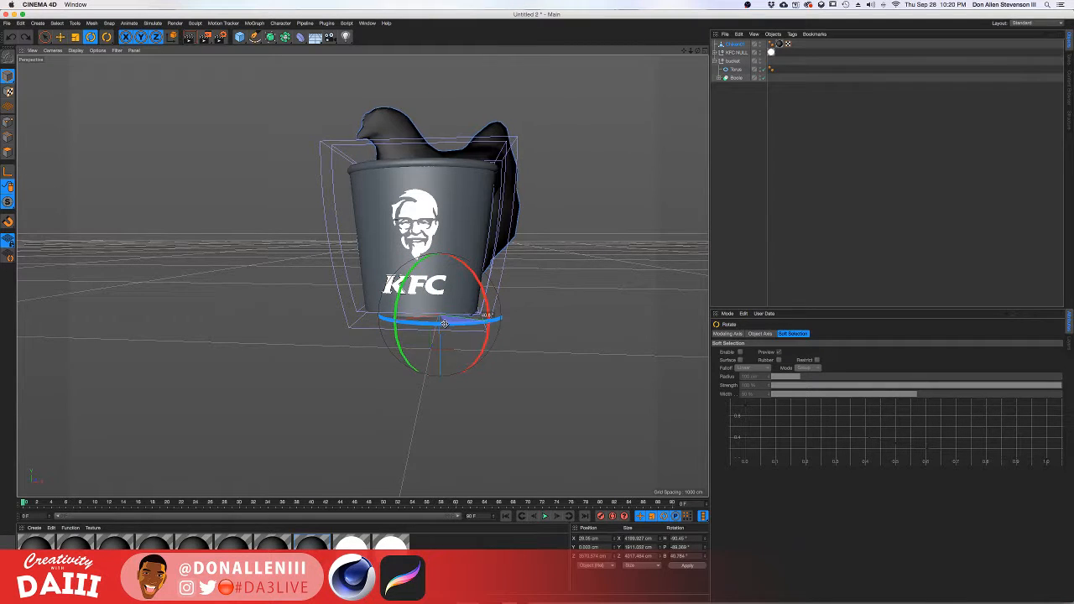
pyautogui.keyDown('alt'); pyautogui.moveTo(438, 199); pyautogui.dragTo(438, 201); pyautogui.keyUp('alt')
pyautogui.scroll(3, 438, 201)
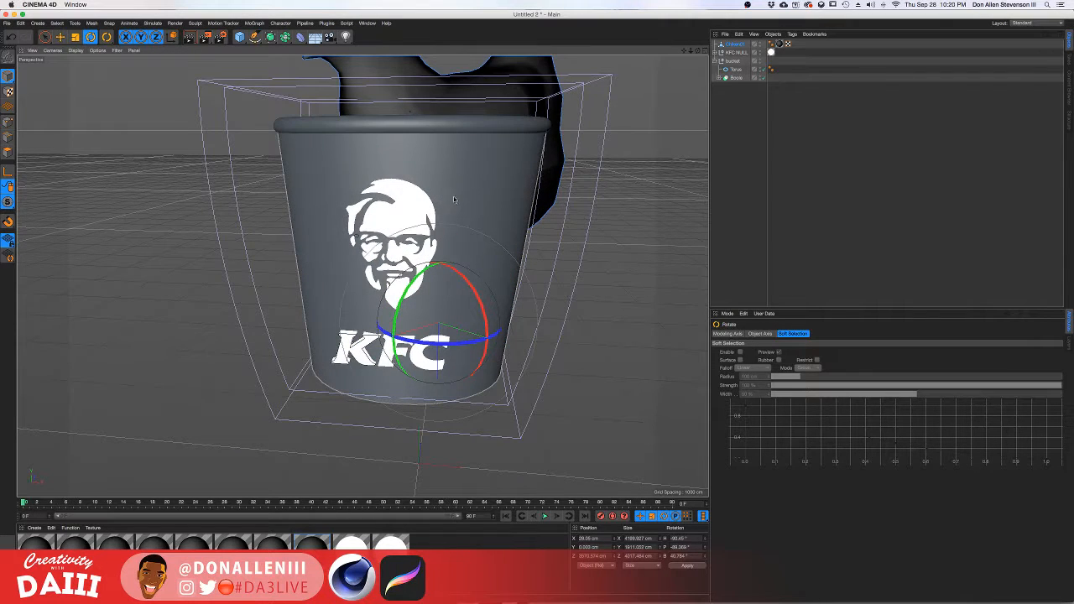
# Delete the imported chicken from the scene, keeping the bucket and its logo.
pyautogui.press('Delete')
pyautogui.press('super+z')
pyautogui.scroll(-5, 442, 302)
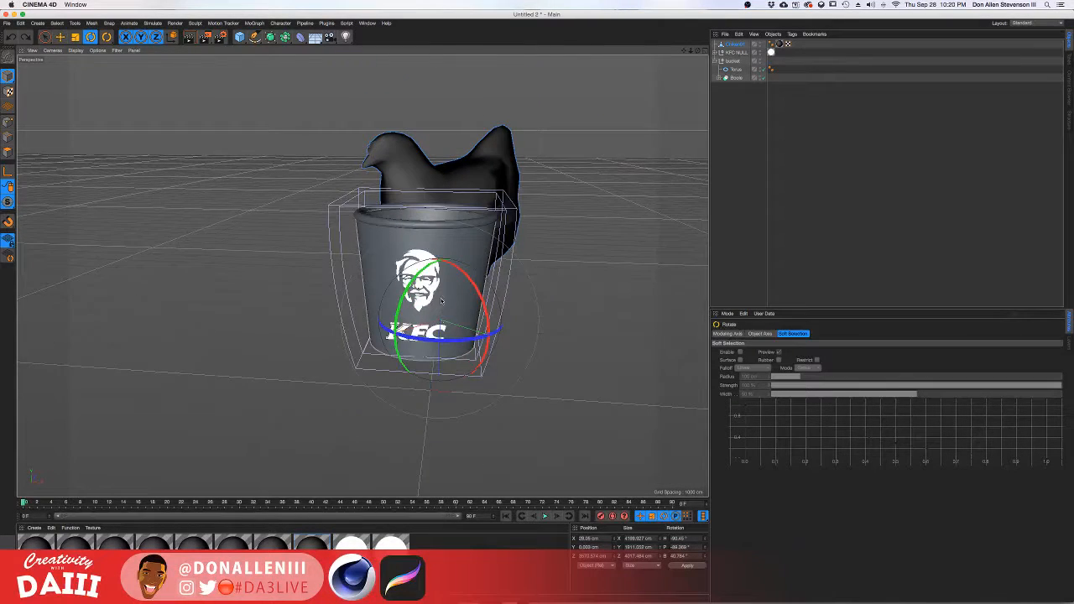
pyautogui.scroll(4, 442, 301)
pyautogui.press('t')
pyautogui.press('r')
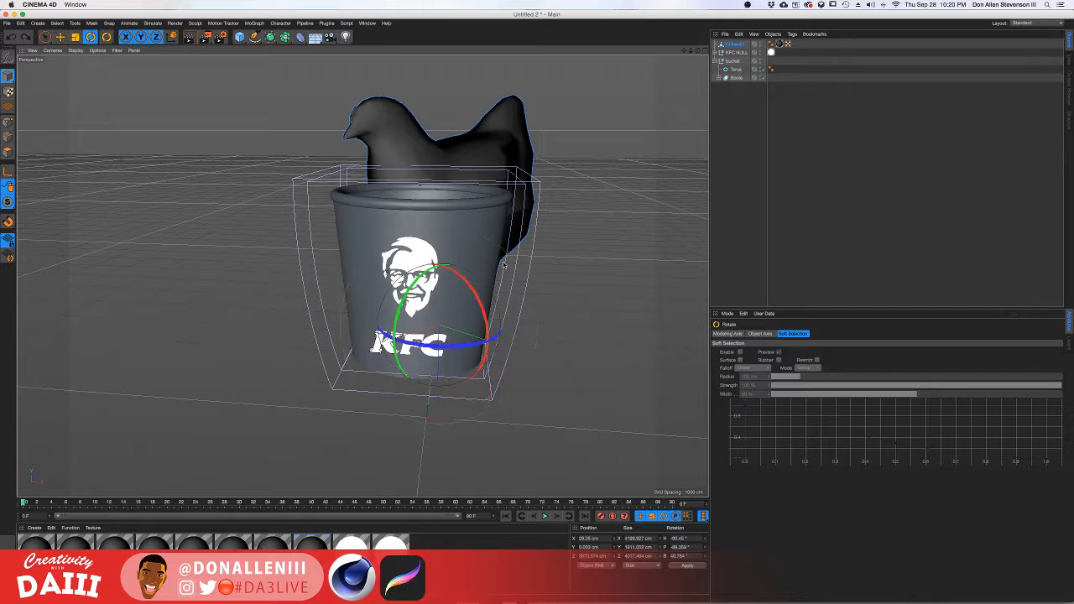
pyautogui.press('t')
pyautogui.press('Delete')
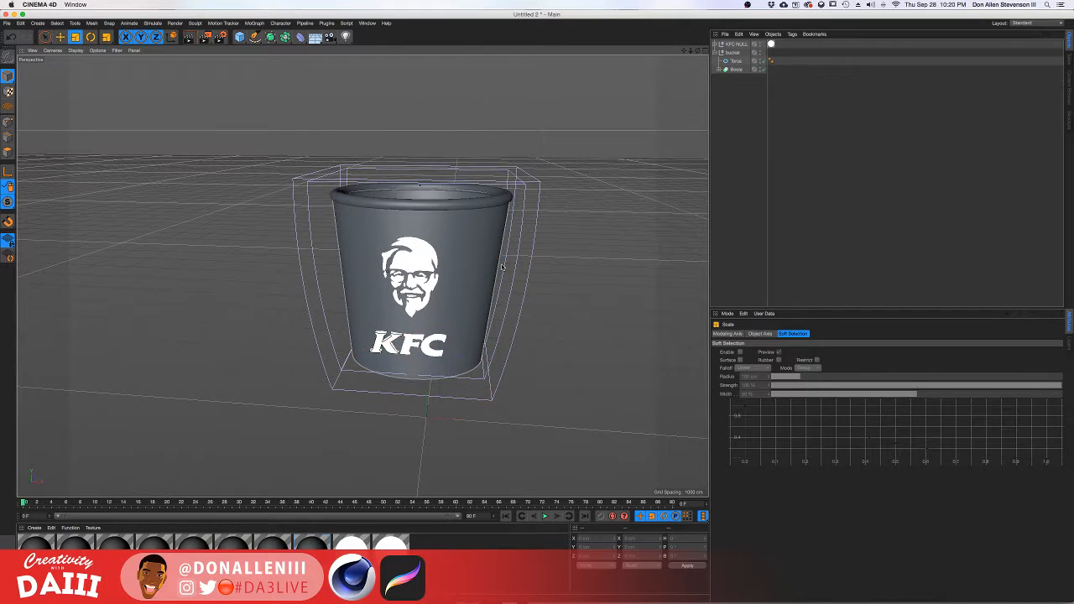
pyautogui.scroll(-3, 451, 383)
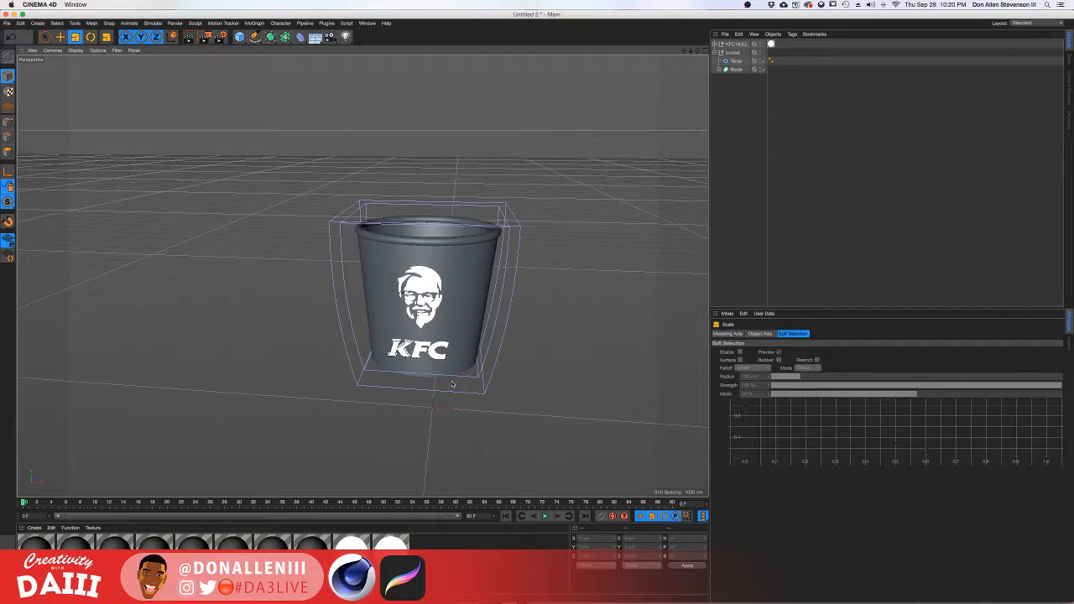
pyautogui.moveTo(455, 389); pyautogui.dragTo(546, 389)
pyautogui.press('super+z')
pyautogui.press('super+z')
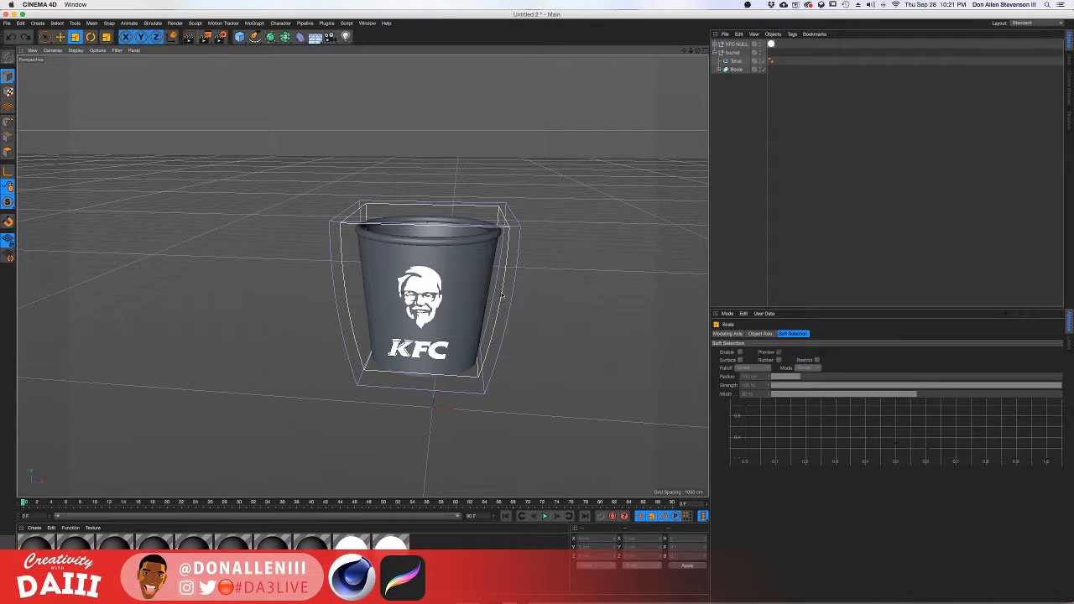
pyautogui.click(501, 295)
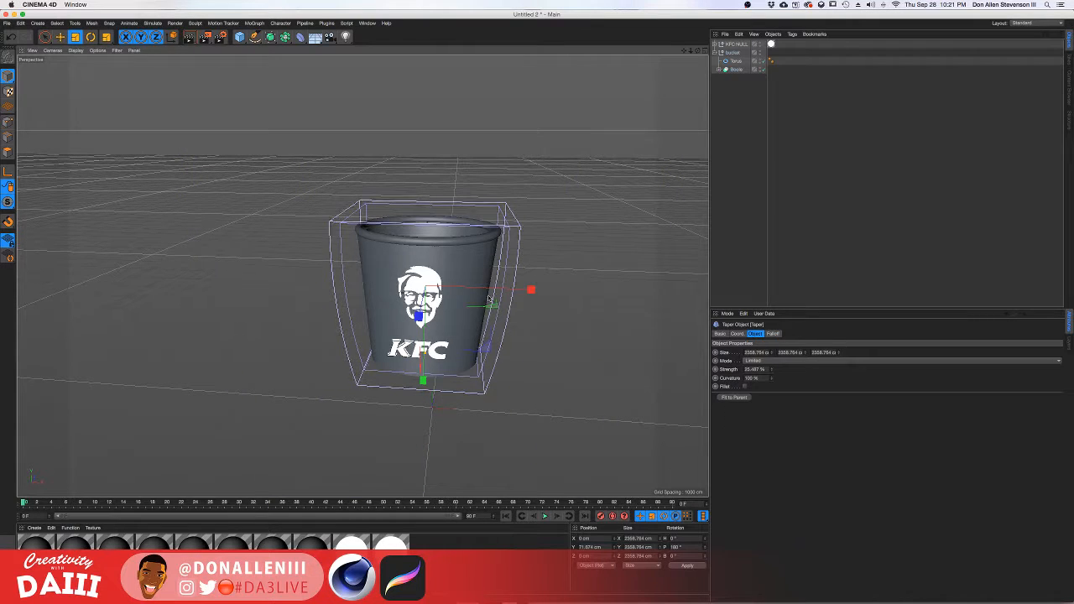
# Merge the chicken model "3ds file.3DS" into the scene, accepting the 3D Studio import settings.
pyautogui.click(7, 23)
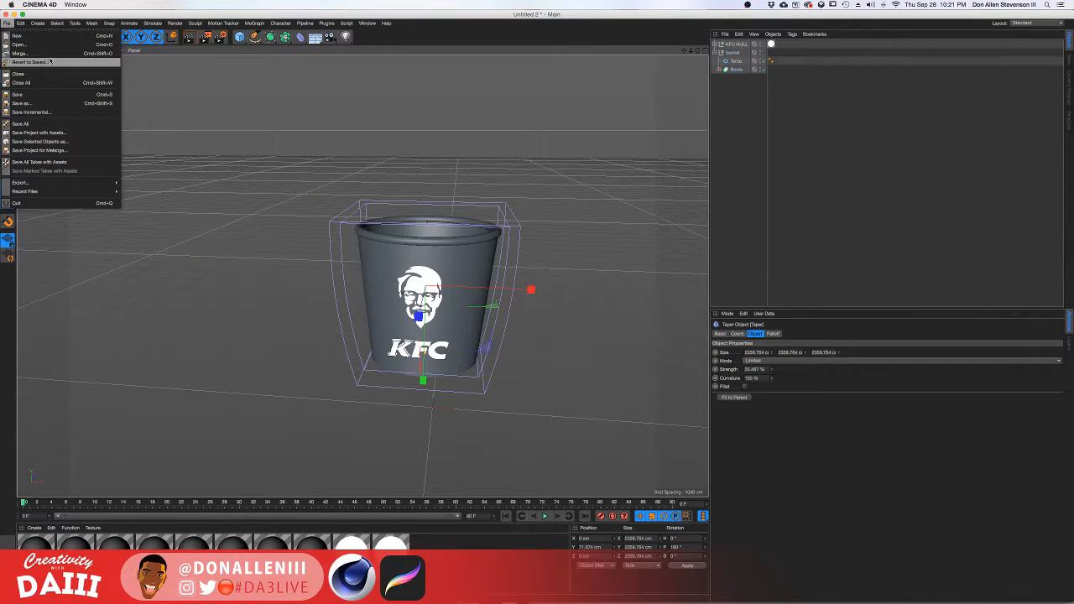
pyautogui.click(42, 52)
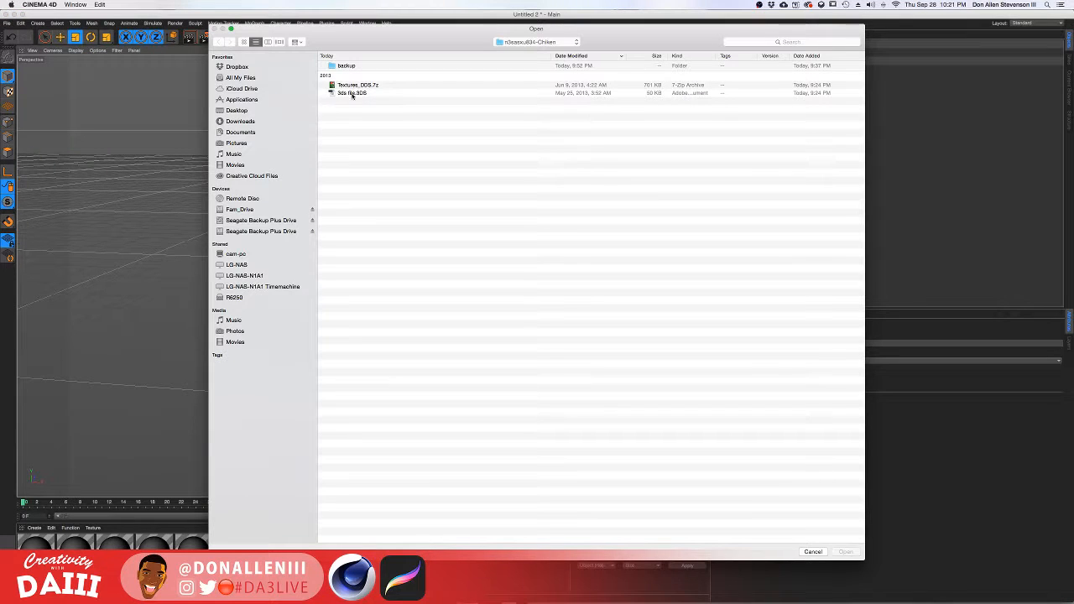
pyautogui.click(353, 93)
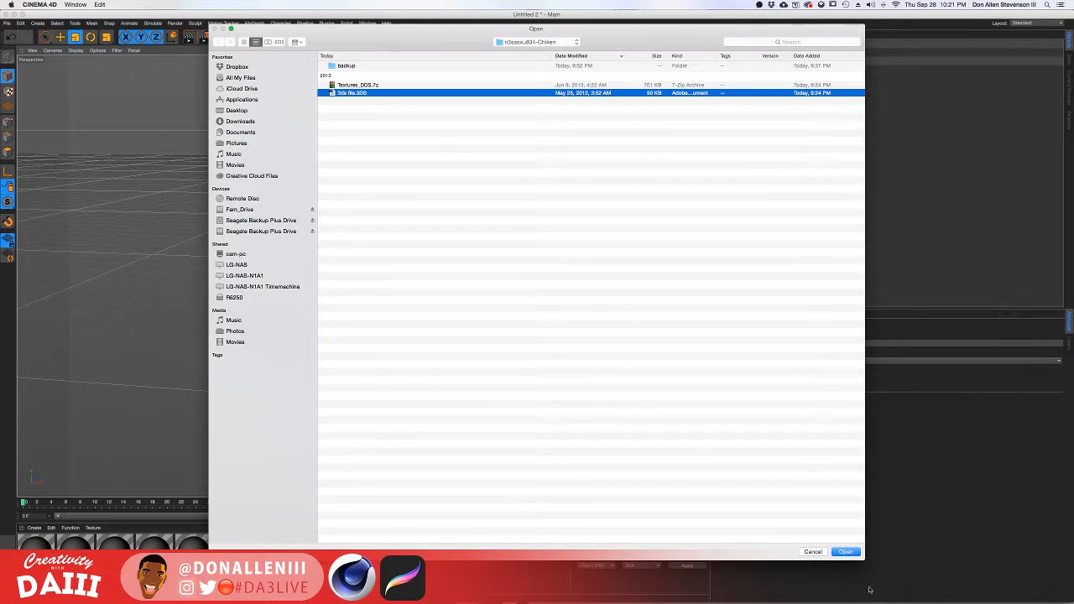
pyautogui.click(843, 551)
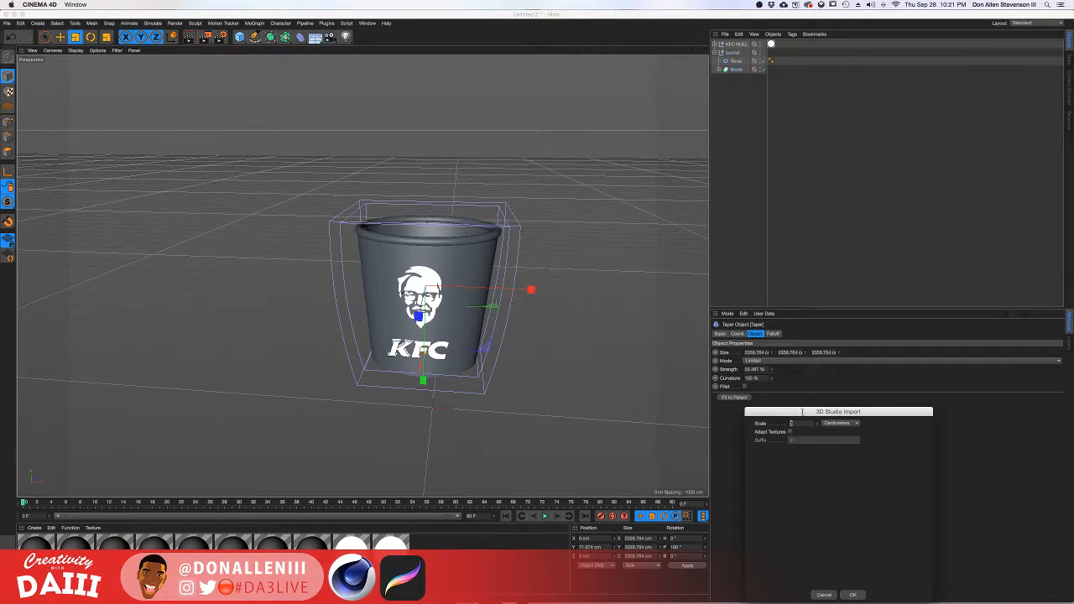
pyautogui.moveTo(802, 412); pyautogui.dragTo(581, 188)
pyautogui.click(629, 371)
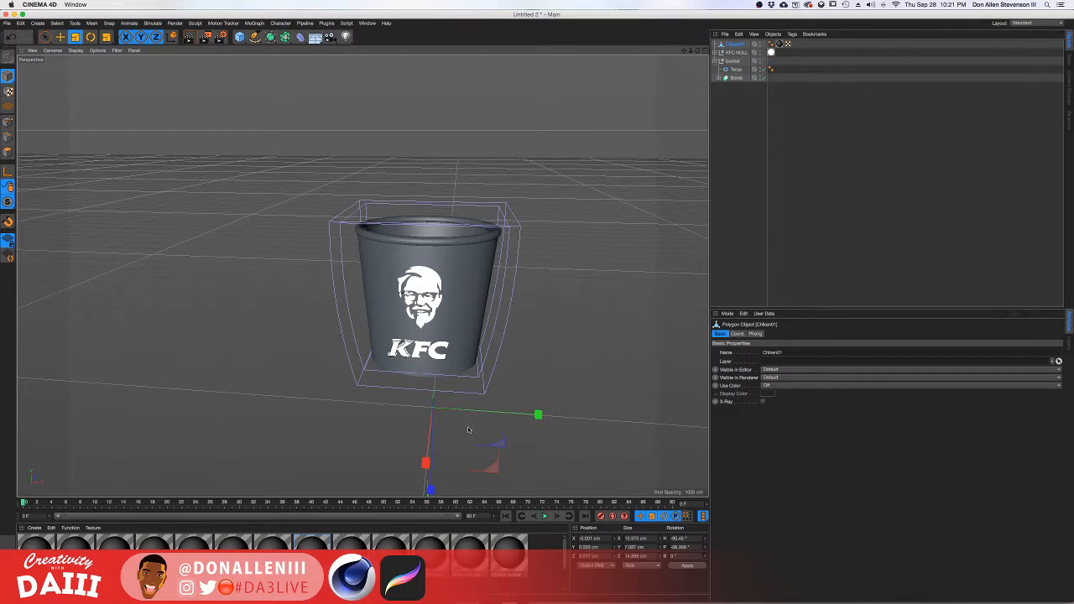
pyautogui.keyDown('alt'); pyautogui.moveTo(362, 276); pyautogui.dragTo(405, 282); pyautogui.keyUp('alt')
pyautogui.moveTo(524, 376); pyautogui.dragTo(678, 361)
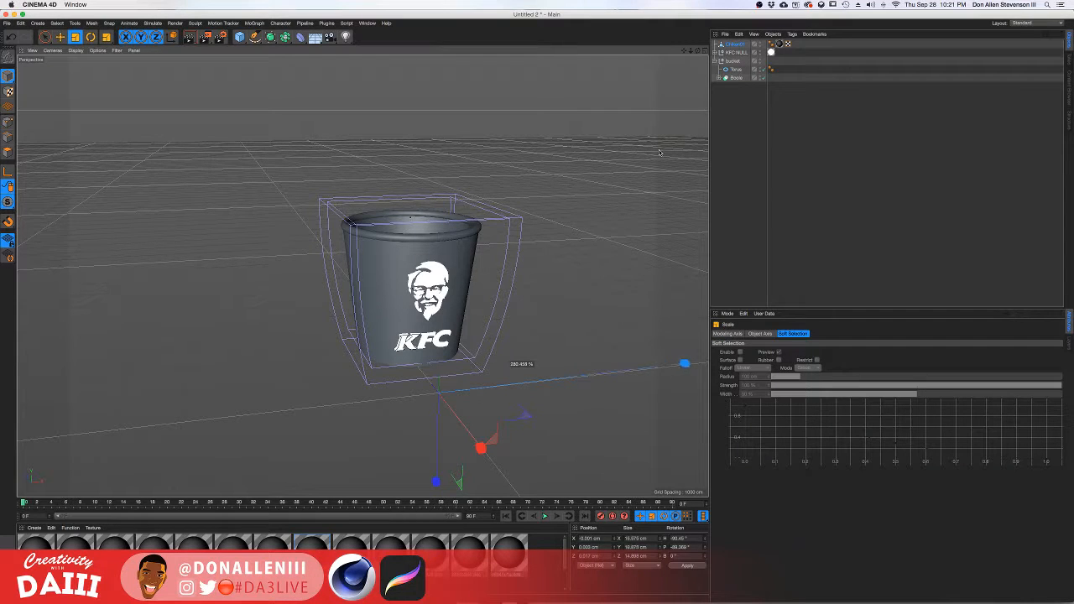
pyautogui.press('super+z')
# Scale the imported chicken up uniformly to about 1622 cm in X and 738 cm in Y.
pyautogui.click(734, 45)
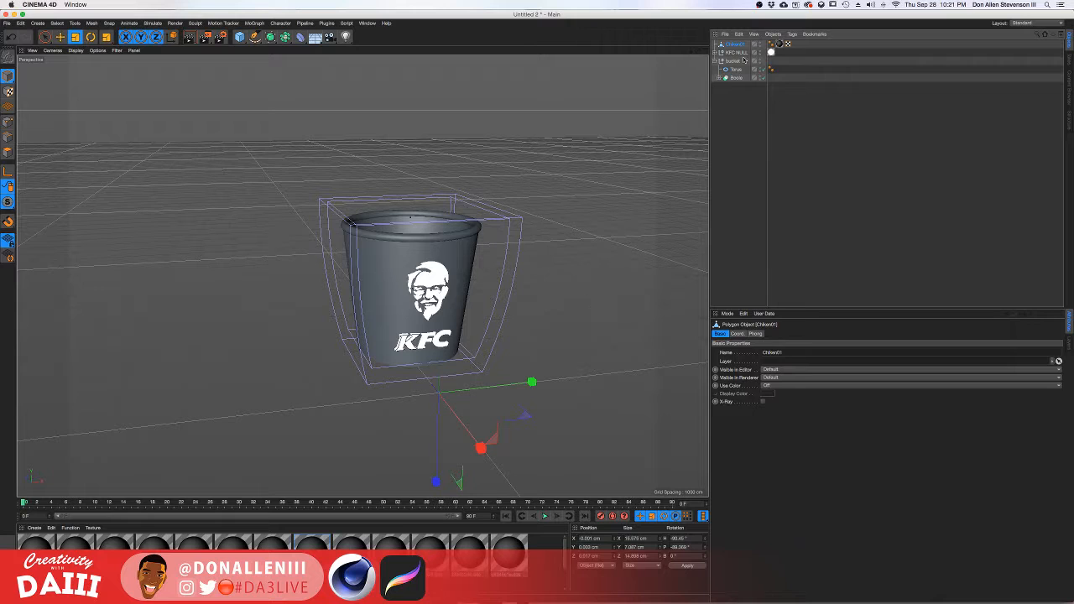
pyautogui.moveTo(539, 379); pyautogui.dragTo(621, 371)
pyautogui.moveTo(557, 352); pyautogui.dragTo(730, 350)
pyautogui.moveTo(438, 383); pyautogui.dragTo(451, 384)
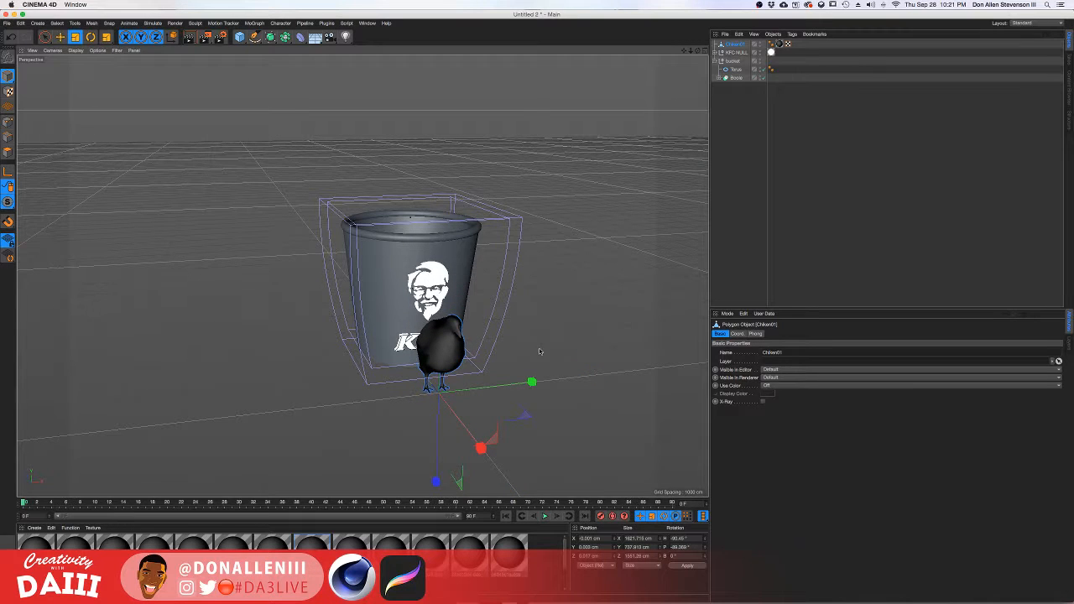
# Raise the chicken to about 2130 cm in Y and shift it back so that it sits in the bucket's opening.
pyautogui.press('e')
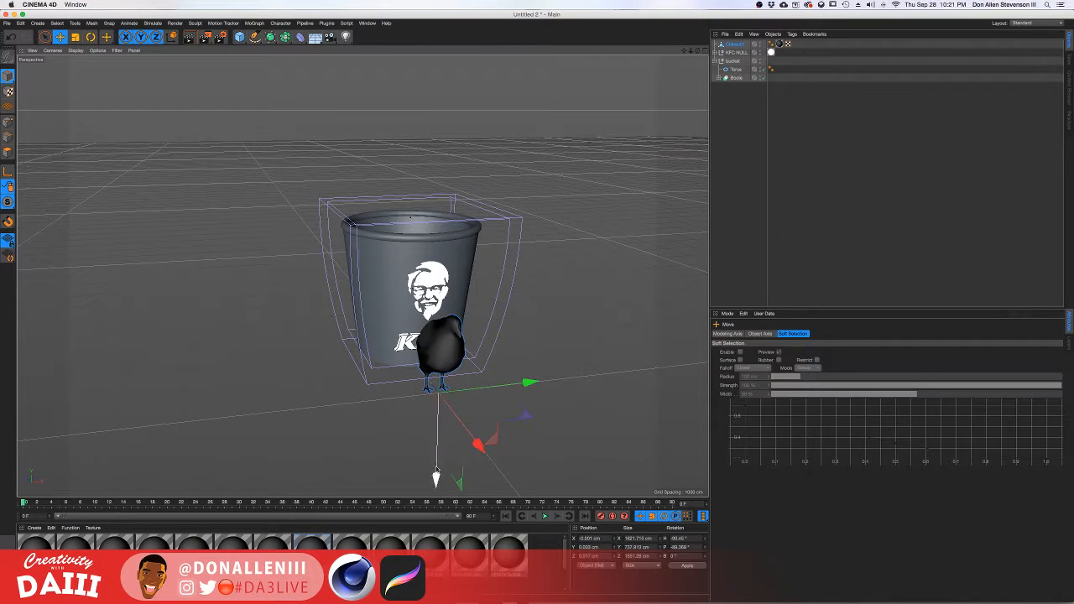
pyautogui.moveTo(436, 479); pyautogui.dragTo(439, 359)
pyautogui.moveTo(480, 299); pyautogui.dragTo(468, 289)
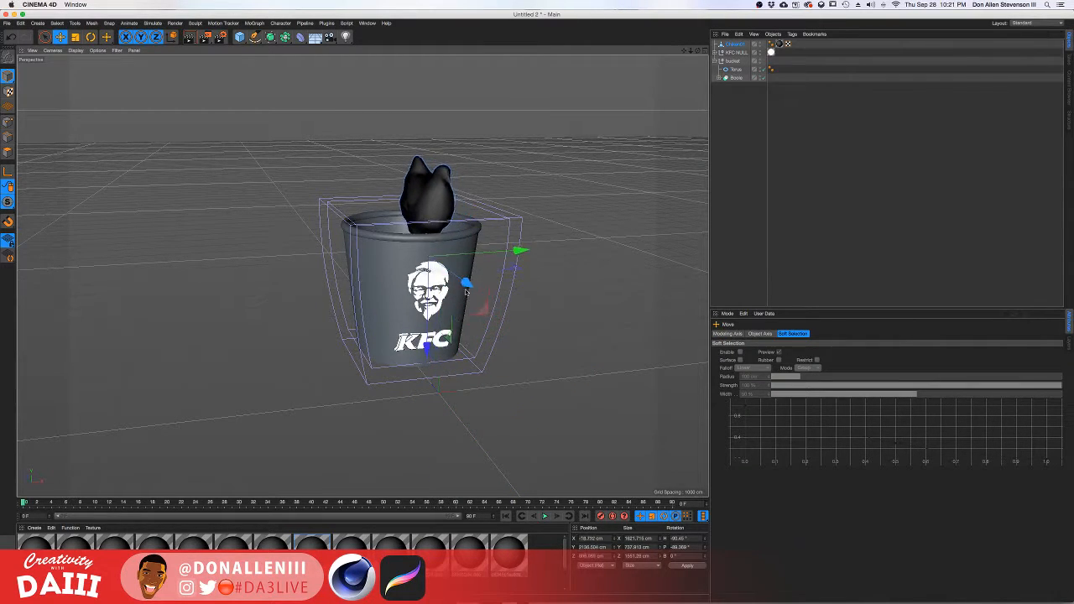
# Rotate the chicken about 39° around its vertical axis so that it stands sideways above the bucket's rim.
pyautogui.keyDown('alt'); pyautogui.moveTo(465, 236); pyautogui.dragTo(527, 244); pyautogui.keyUp('alt')
pyautogui.scroll(5, 400, 206)
pyautogui.press('r')
pyautogui.moveTo(456, 242); pyautogui.dragTo(413, 242)
pyautogui.keyDown('alt'); pyautogui.moveTo(360, 293); pyautogui.dragTo(362, 276, button='middle'); pyautogui.keyUp('alt')
pyautogui.moveTo(448, 199)
pyautogui.keyDown('alt'); pyautogui.mouseDown()
pyautogui.moveTo(449, 187)
pyautogui.moveTo(442, 225)
pyautogui.moveTo(447, 198)
pyautogui.mouseUp(); pyautogui.keyUp('alt')
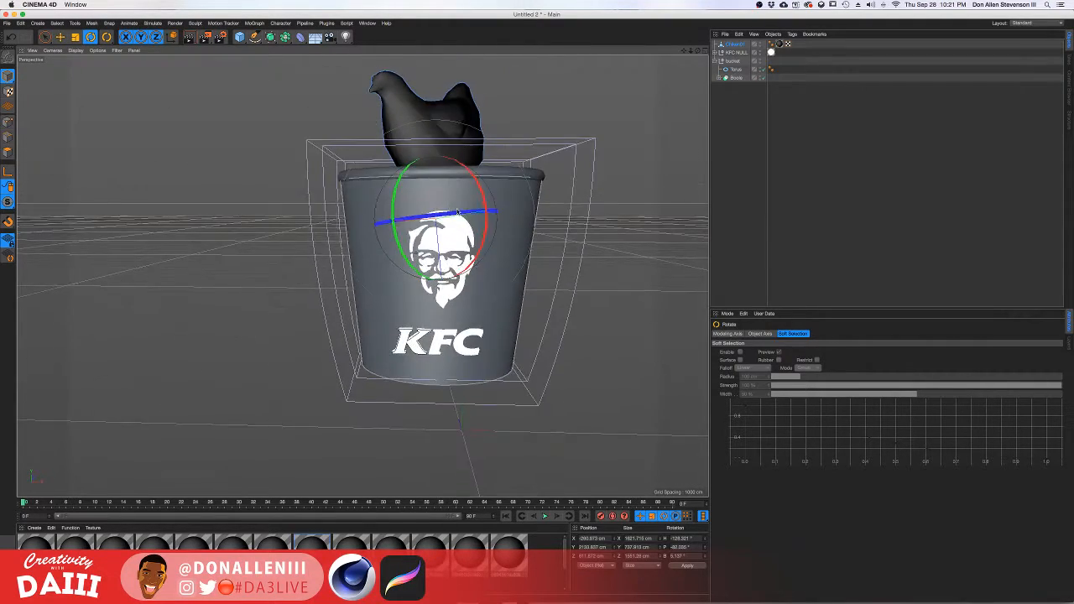
# Collapse the bucket group in the object hierarchy and duplicate it below the original.
pyautogui.scroll(-2, 447, 209)
pyautogui.scroll(4, 511, 211)
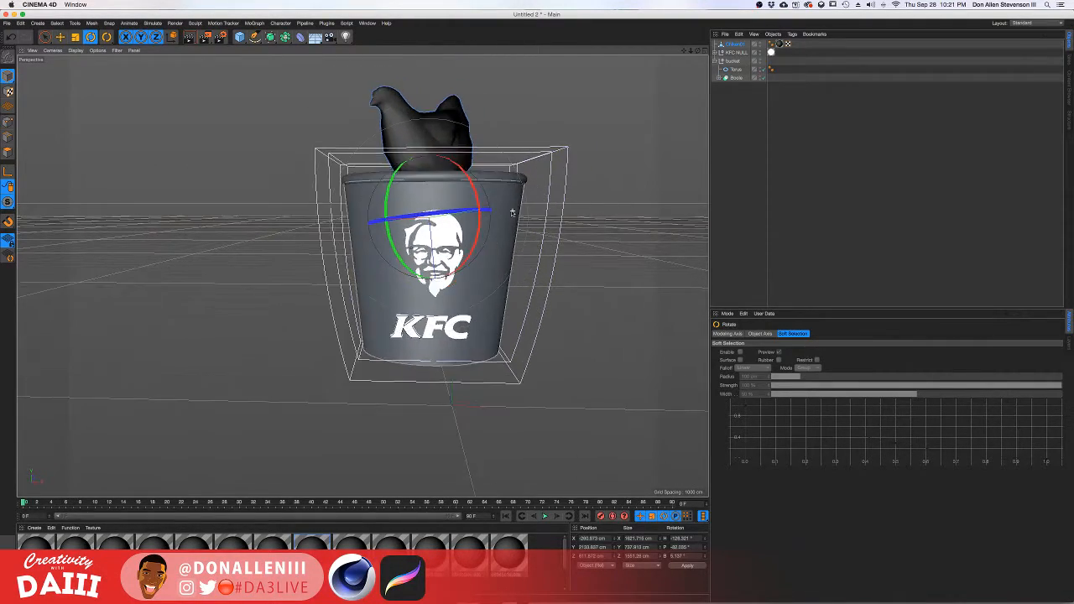
pyautogui.keyDown('alt'); pyautogui.moveTo(479, 271); pyautogui.dragTo(490, 302, button='middle'); pyautogui.keyUp('alt')
pyautogui.scroll(-2, 490, 302)
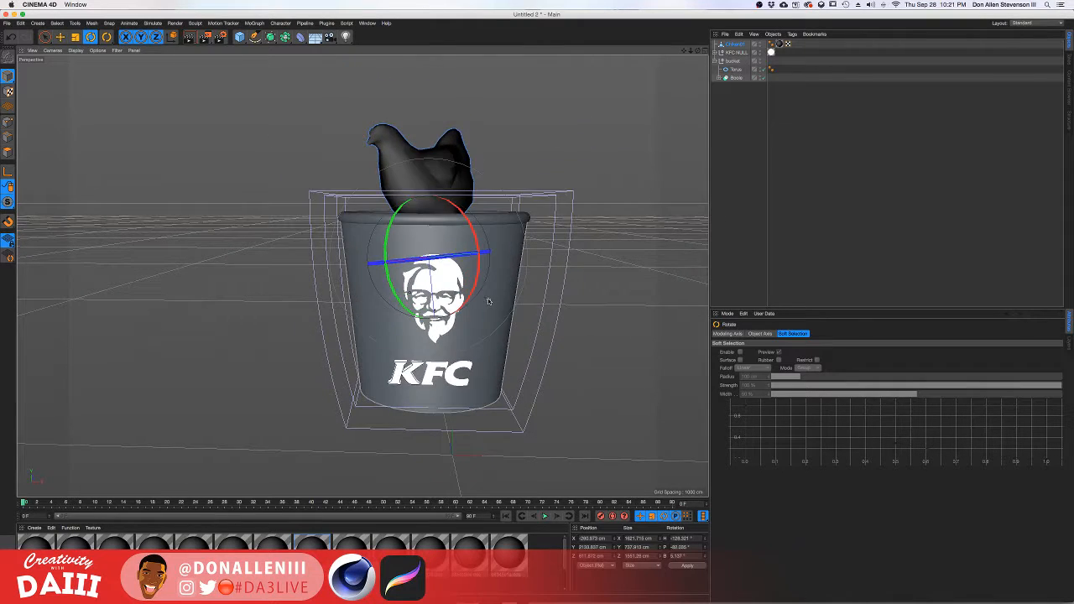
pyautogui.moveTo(489, 302)
pyautogui.keyDown('alt'); pyautogui.mouseDown()
pyautogui.moveTo(496, 275)
pyautogui.moveTo(492, 292)
pyautogui.mouseUp(); pyautogui.keyUp('alt')
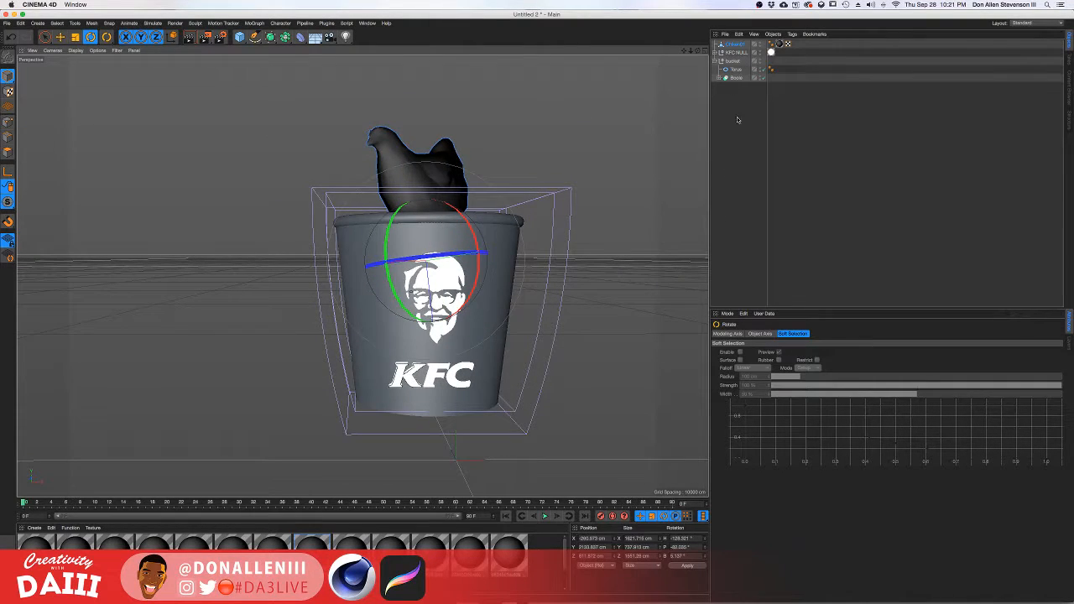
pyautogui.click(715, 61)
pyautogui.click(732, 62)
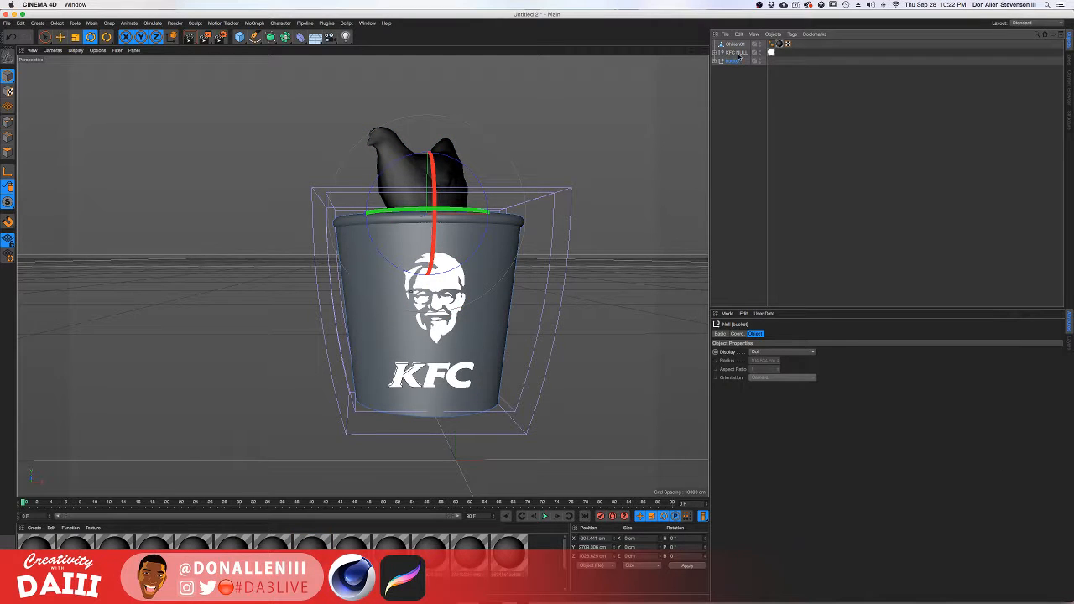
pyautogui.click(736, 52)
pyautogui.click(733, 62)
pyautogui.keyDown('ctrl'); pyautogui.moveTo(738, 65); pyautogui.dragTo(726, 76); pyautogui.keyUp('ctrl')
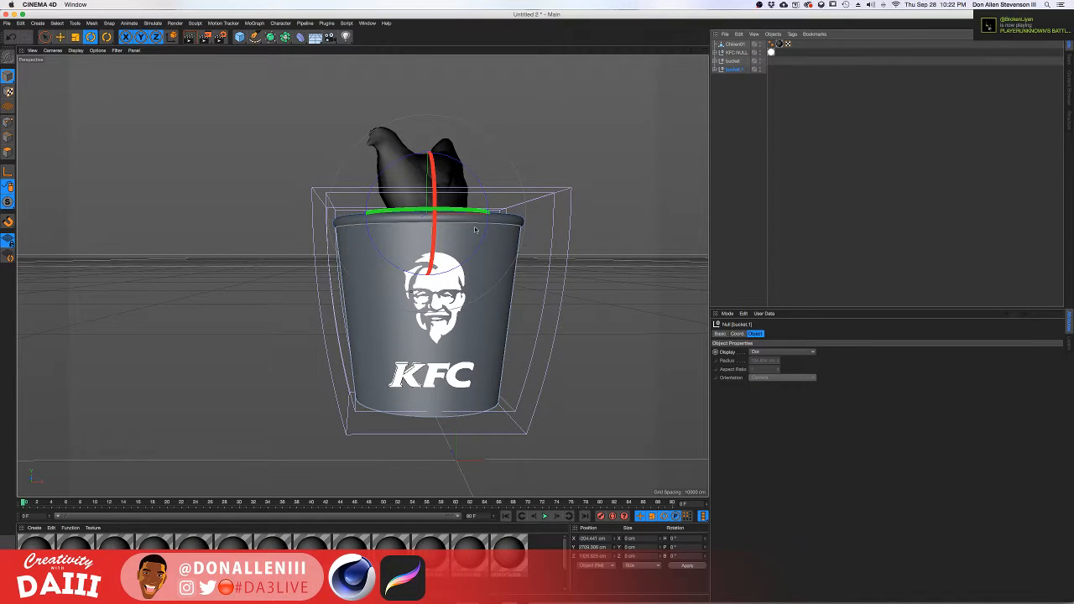
# Scale the bucket copy down and lower it to about 1874 cm in Y so that its base emerges beneath the original.
pyautogui.press('t')
pyautogui.moveTo(475, 224); pyautogui.dragTo(475, 224)
pyautogui.press('e')
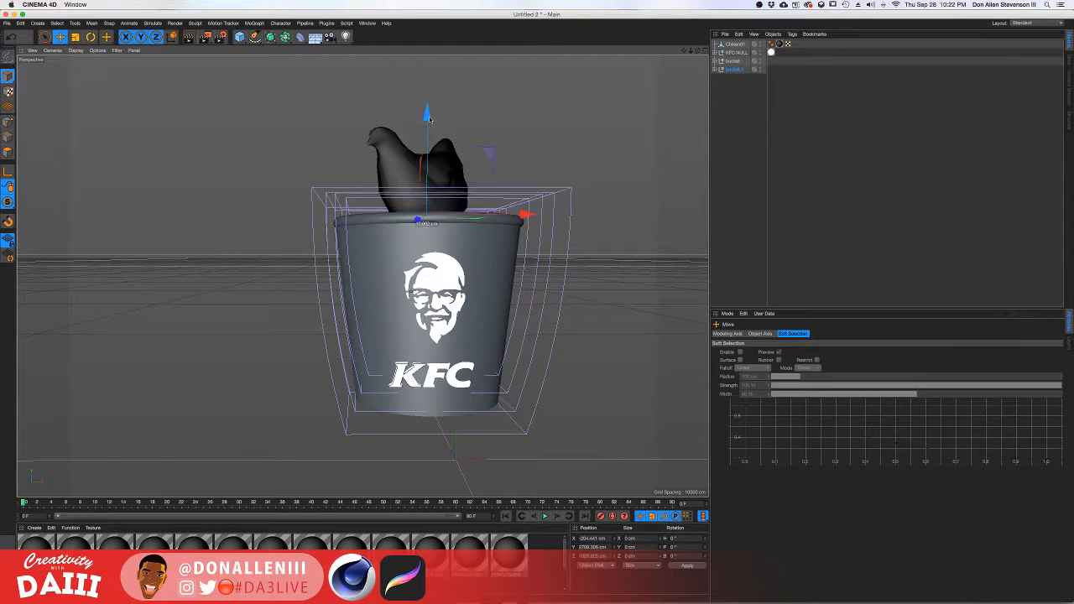
pyautogui.moveTo(425, 109); pyautogui.dragTo(423, 201)
pyautogui.press('t')
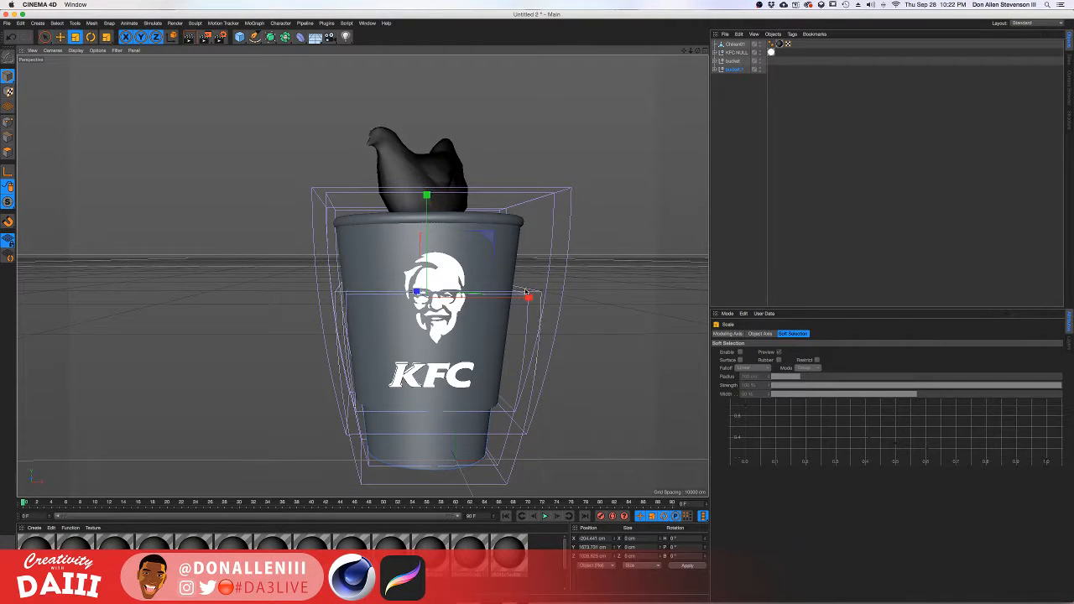
pyautogui.moveTo(503, 344); pyautogui.dragTo(475, 333)
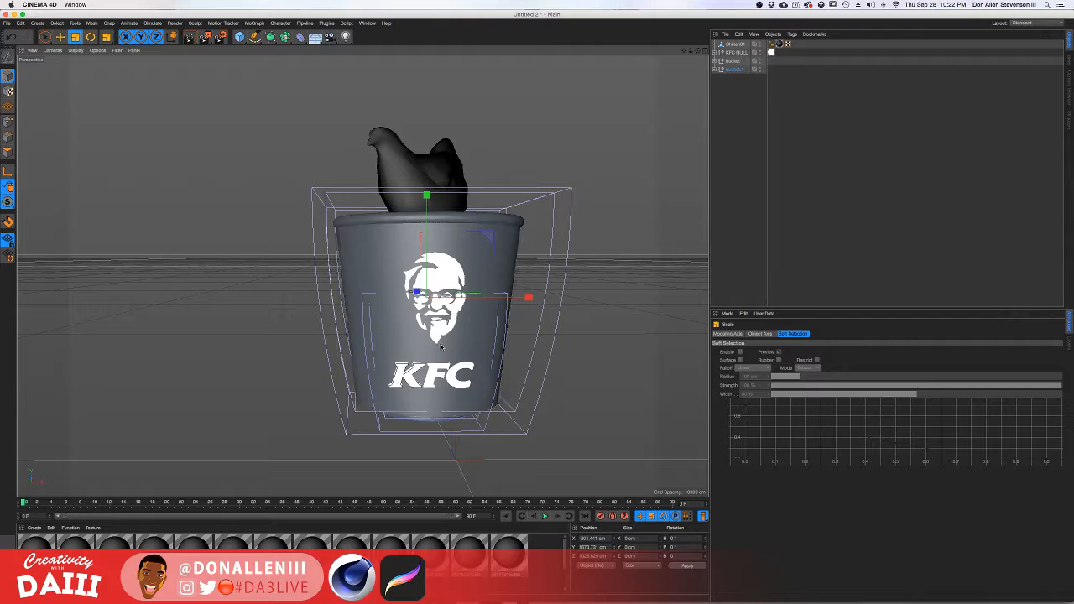
# Lower the smaller bucket copy further to about 1170 cm in Y so that it forms a base beneath the main bucket.
pyautogui.keyDown('alt'); pyautogui.moveTo(431, 402); pyautogui.dragTo(433, 232, button='middle'); pyautogui.keyUp('alt')
pyautogui.scroll(3, 429, 324)
pyautogui.scroll(2, 433, 233)
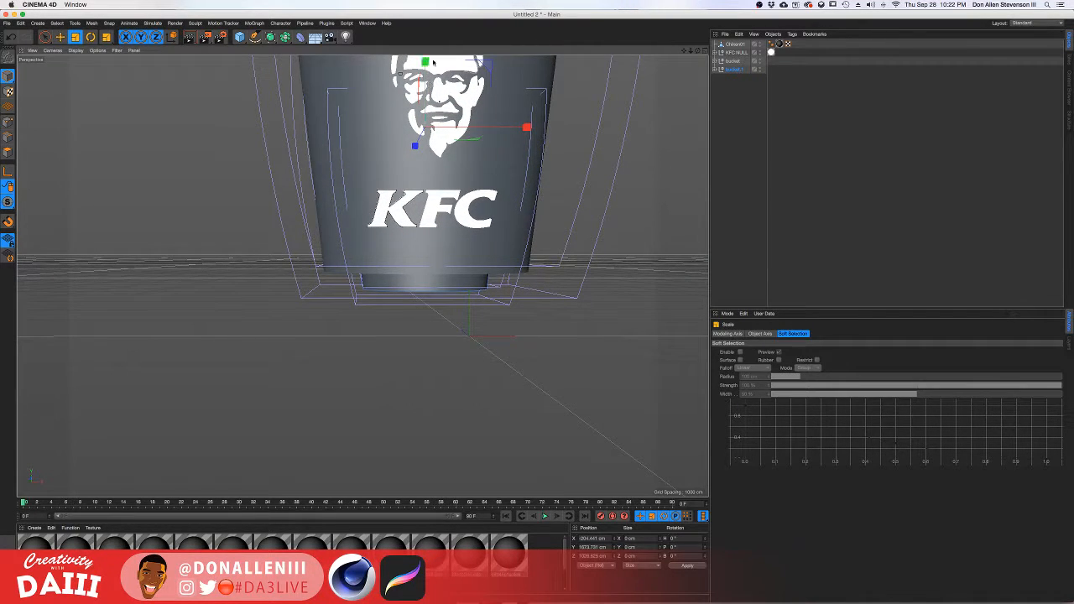
pyautogui.press('r')
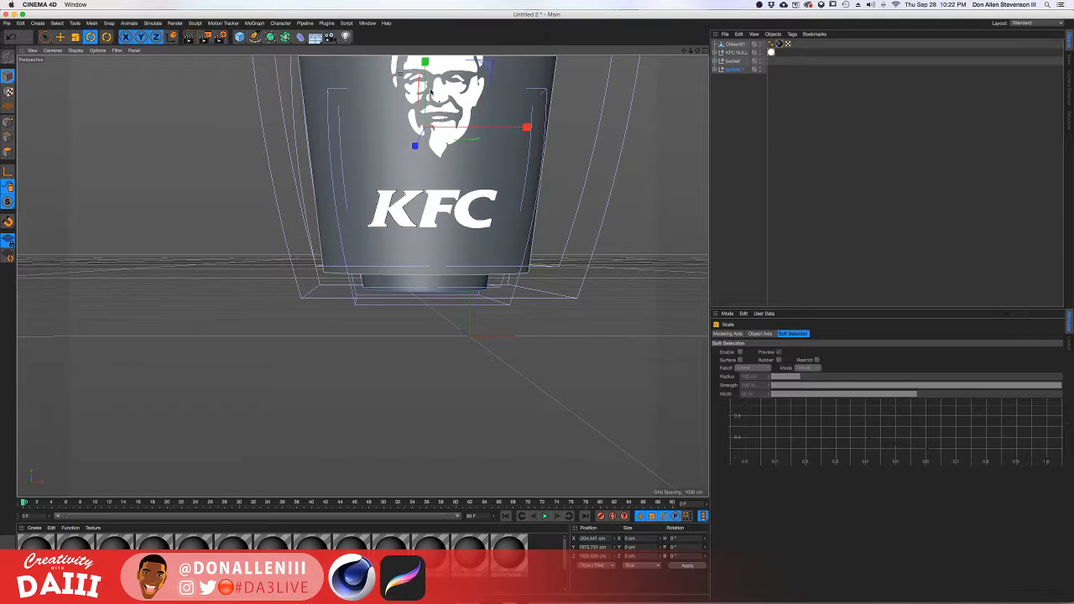
pyautogui.press('e')
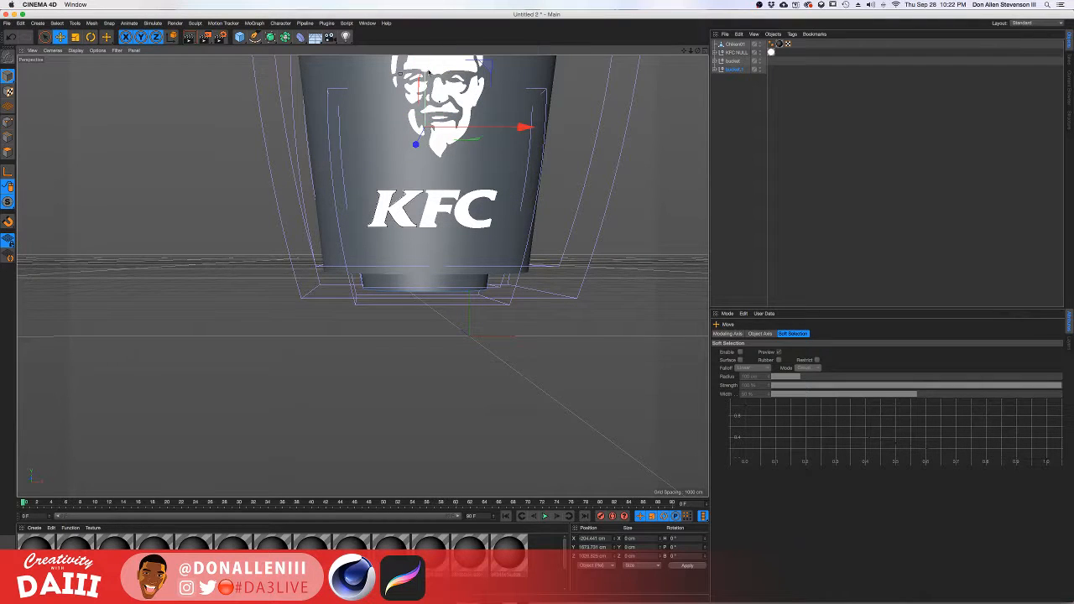
pyautogui.keyDown('alt'); pyautogui.moveTo(427, 73); pyautogui.dragTo(488, 249); pyautogui.keyUp('alt')
pyautogui.scroll(2, 463, 241)
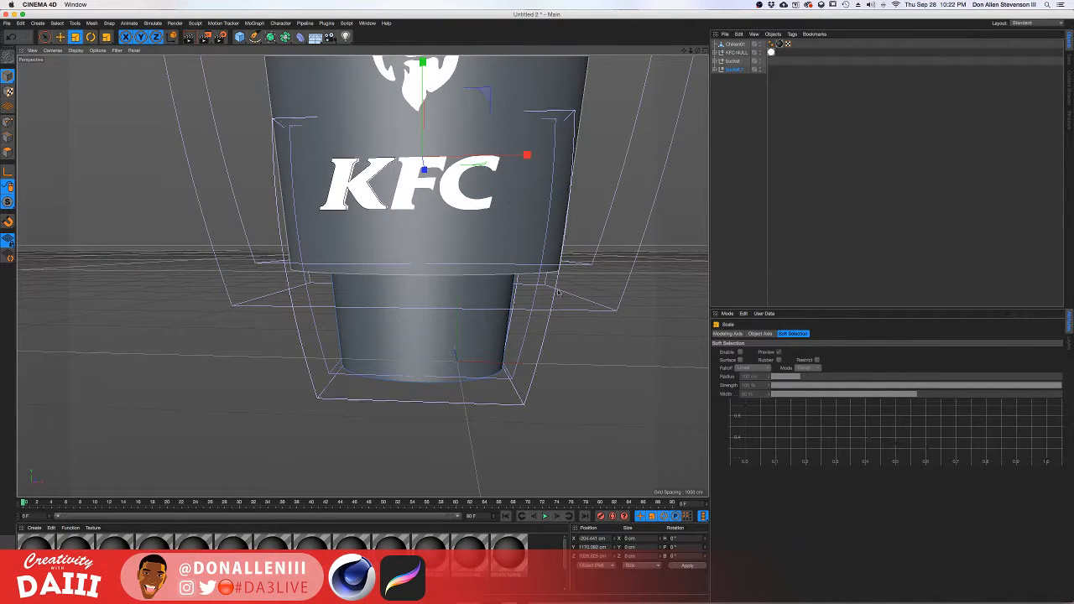
# Switch to Google Chrome and bring up the Google Images results for the KFC logo.
pyautogui.hotkey('ctrl', 'Up')
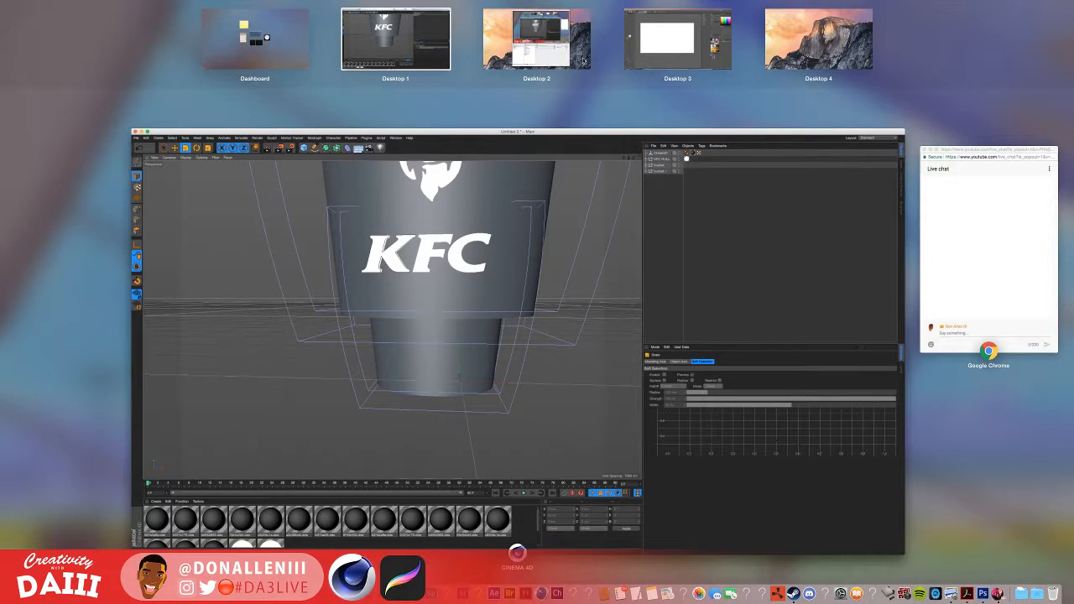
pyautogui.click(475, 477)
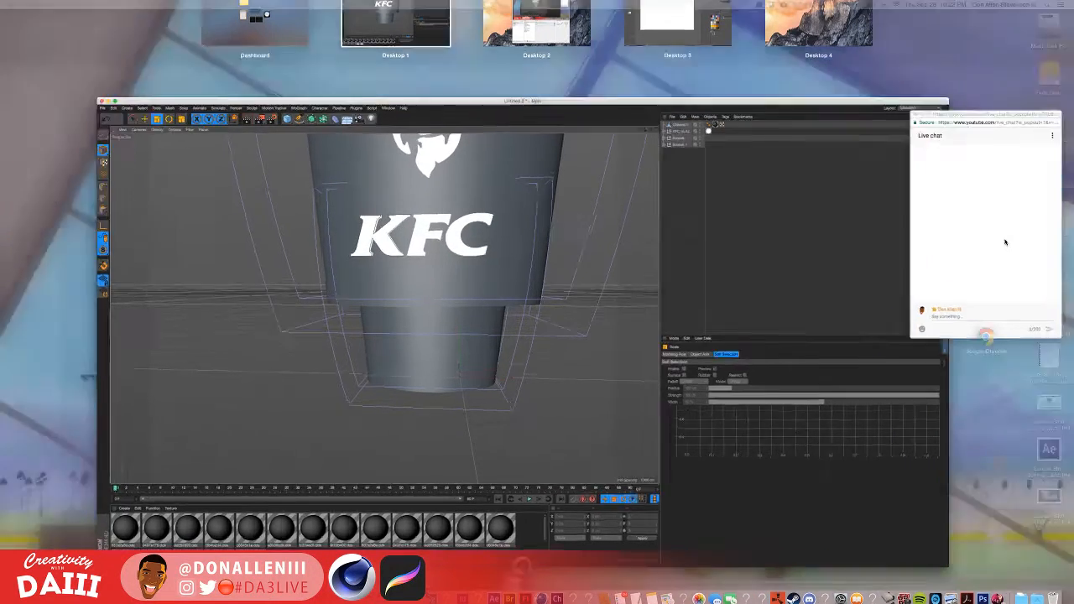
pyautogui.hotkey('ctrl', 'Up')
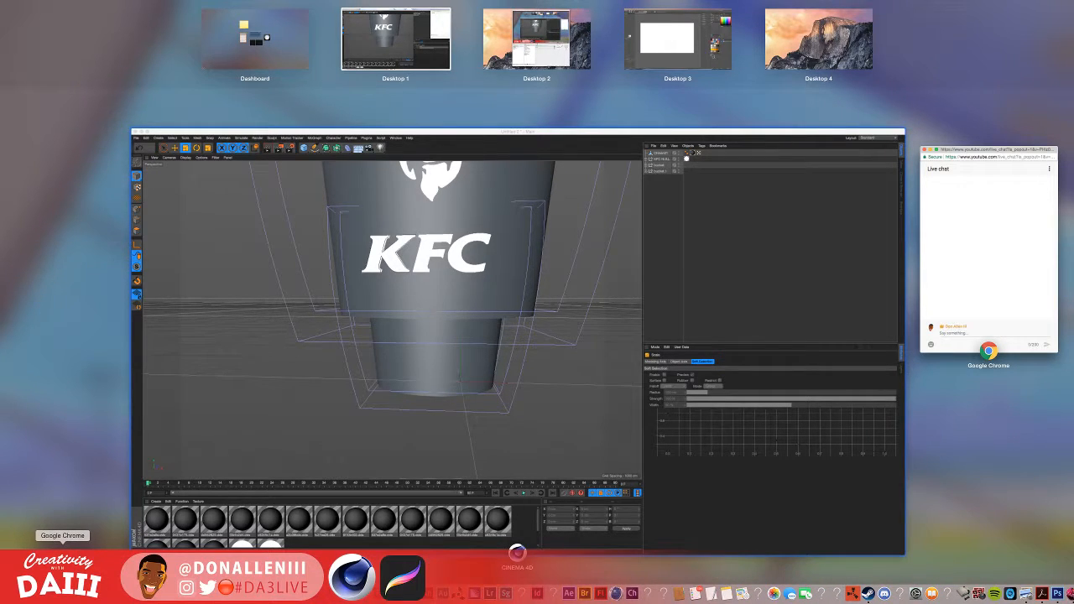
pyautogui.click(517, 552)
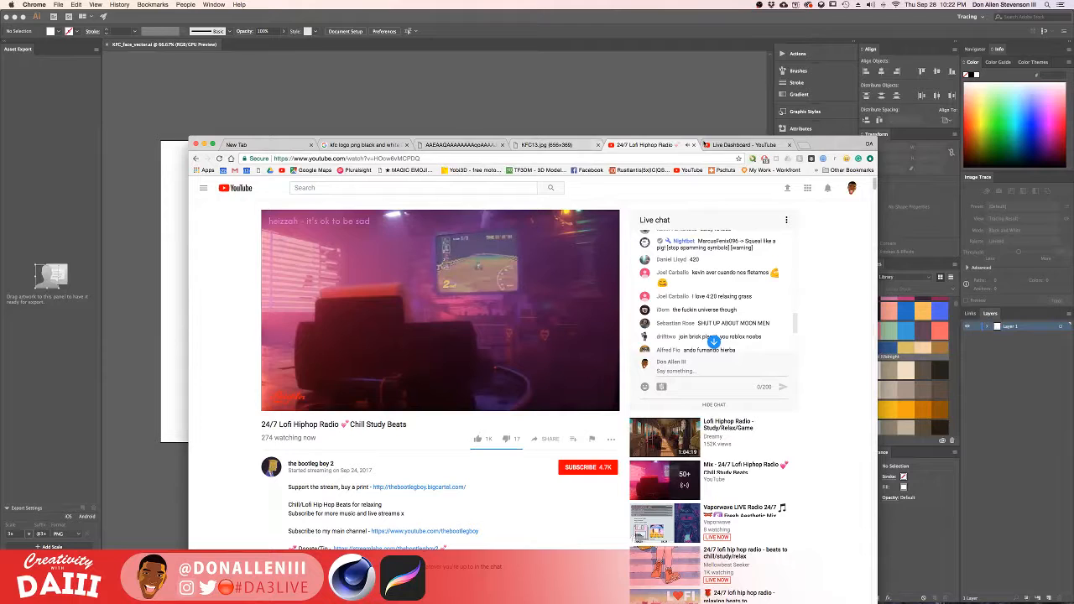
pyautogui.click(474, 146)
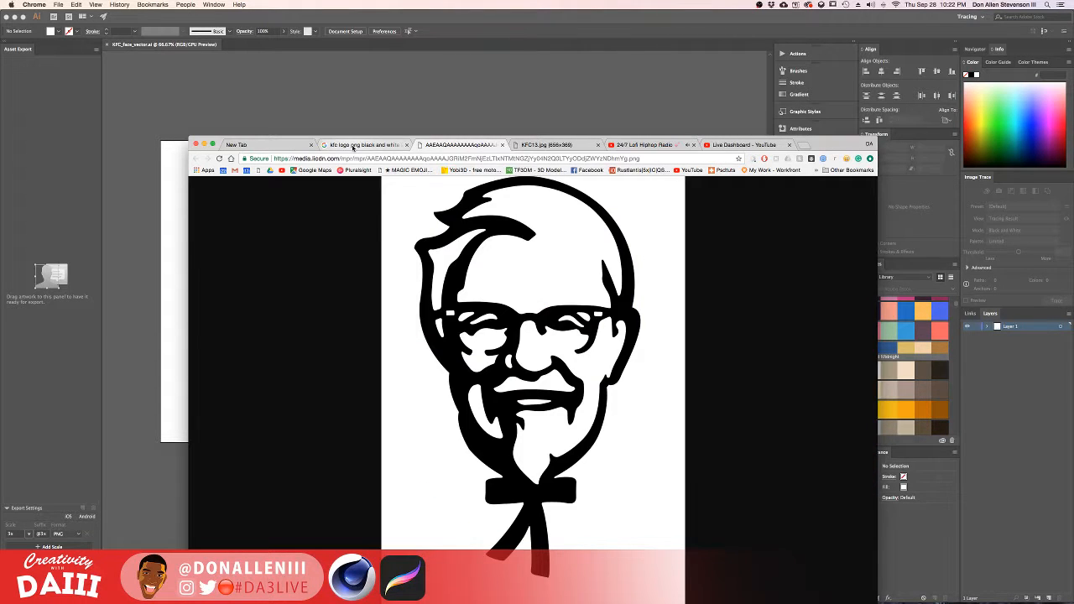
pyautogui.click(354, 146)
# Search Google Images for "atm machine".
pyautogui.moveTo(326, 193); pyautogui.dragTo(287, 217)
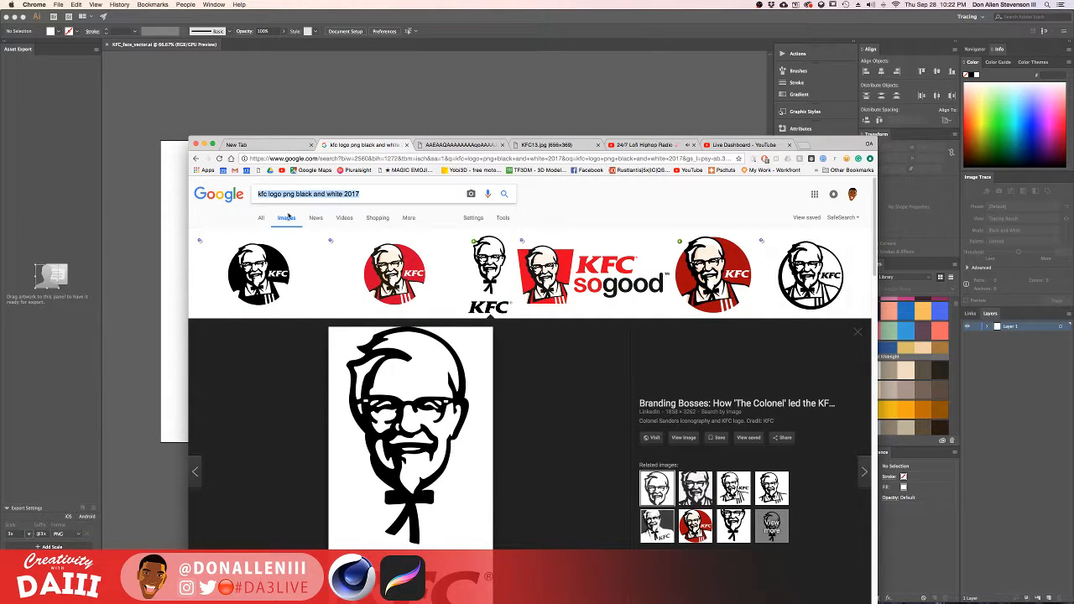
pyautogui.write('atm m')
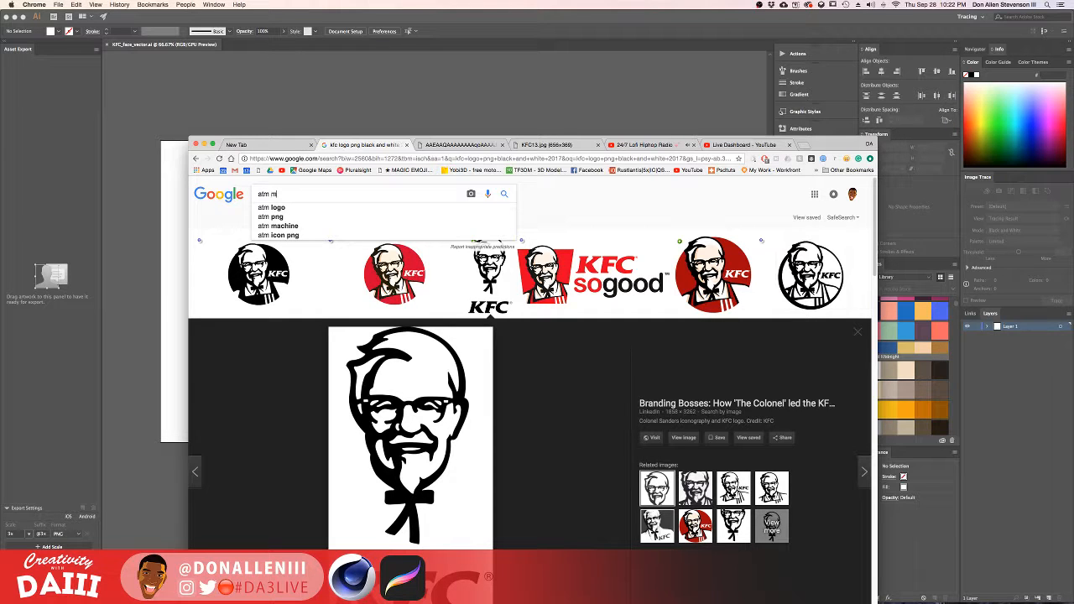
pyautogui.write('achine')
pyautogui.press('Return')
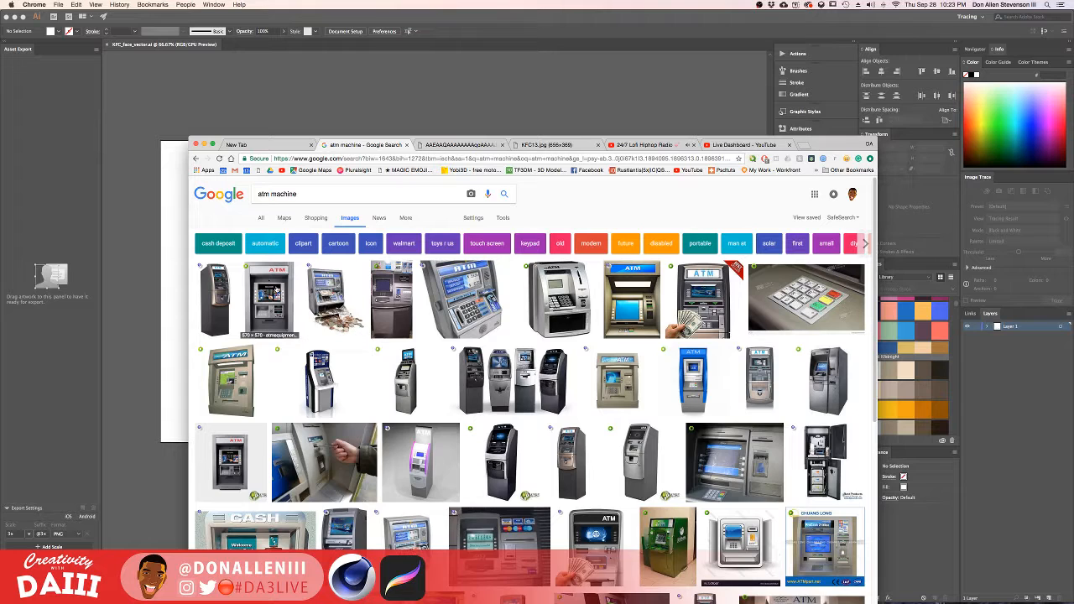
# Open the full-size picture of the front-facing grey Genmega ATM with the red ATM lettering.
pyautogui.click(277, 294)
pyautogui.scroll(-2, 612, 283)
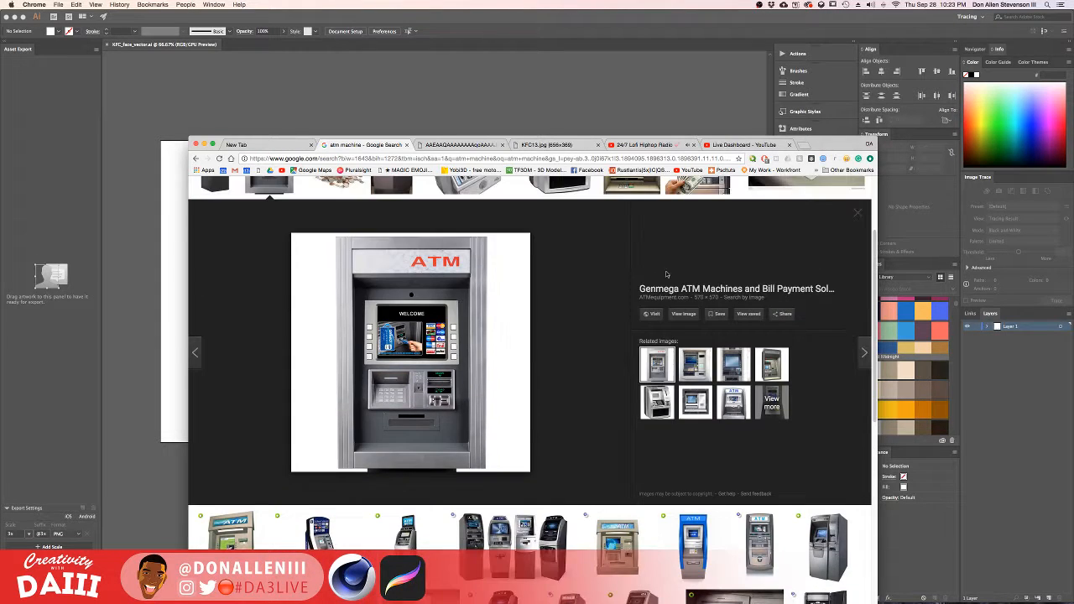
pyautogui.click(682, 313)
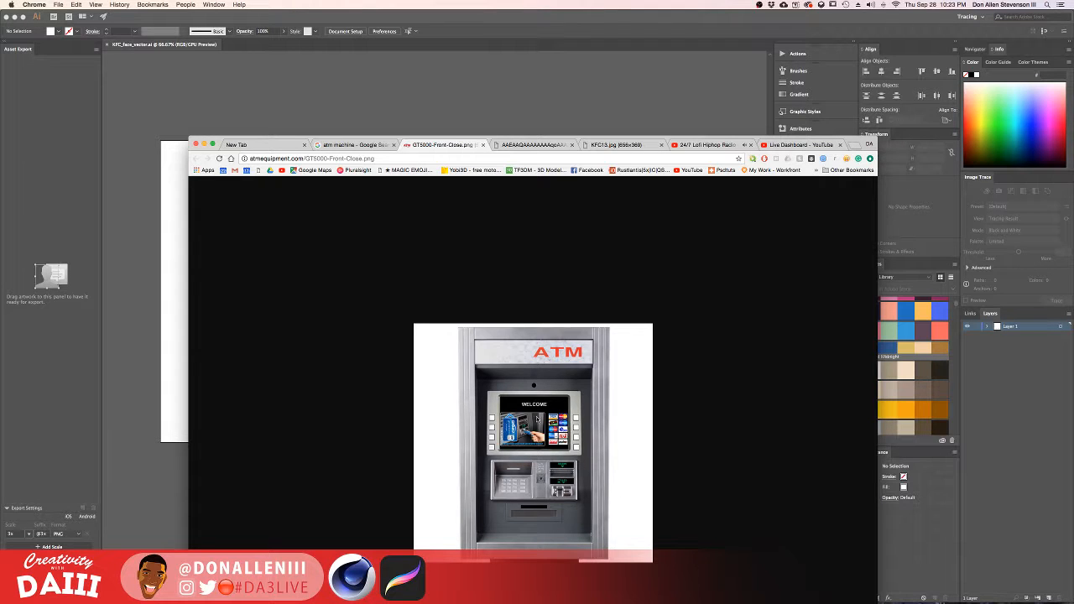
# Move the browser window up so the whole ATM picture shows, and switch back to Cinema 4D.
pyautogui.moveTo(668, 140); pyautogui.dragTo(671, 42)
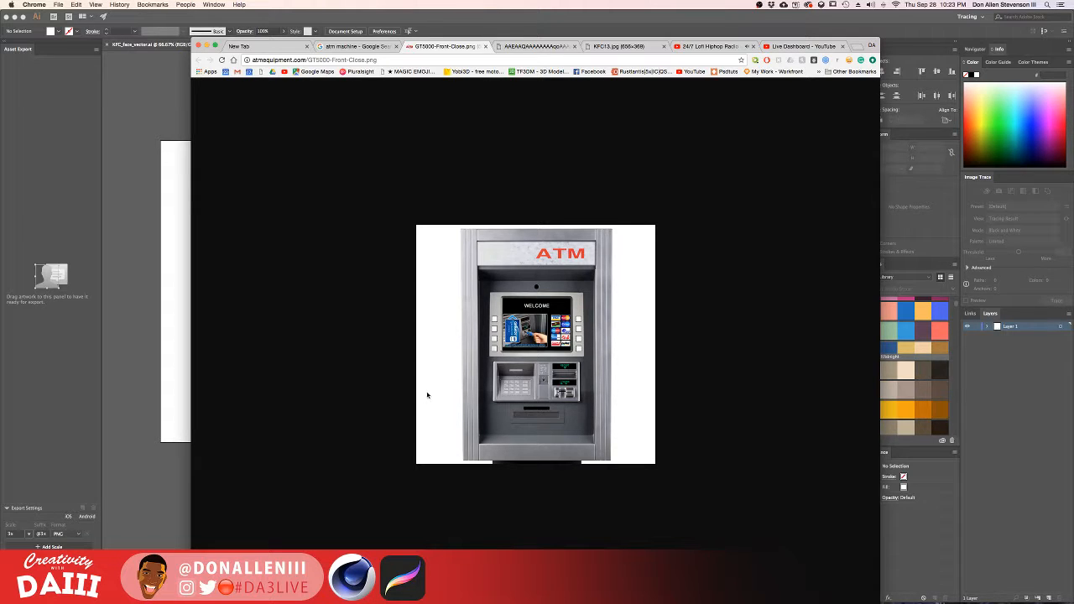
pyautogui.hotkey('ctrl', 'Up')
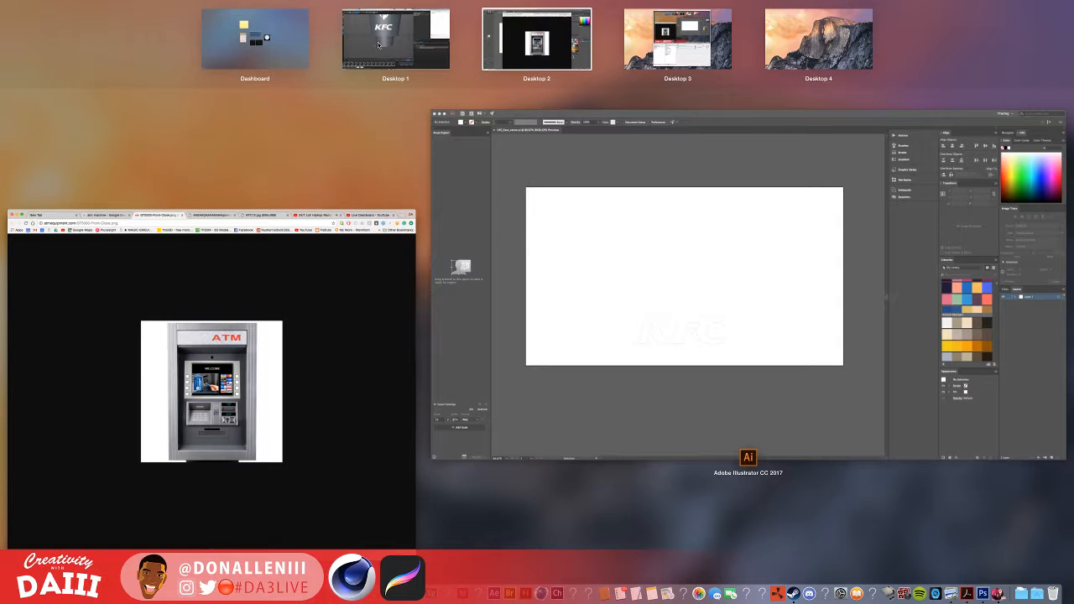
pyautogui.click(414, 54)
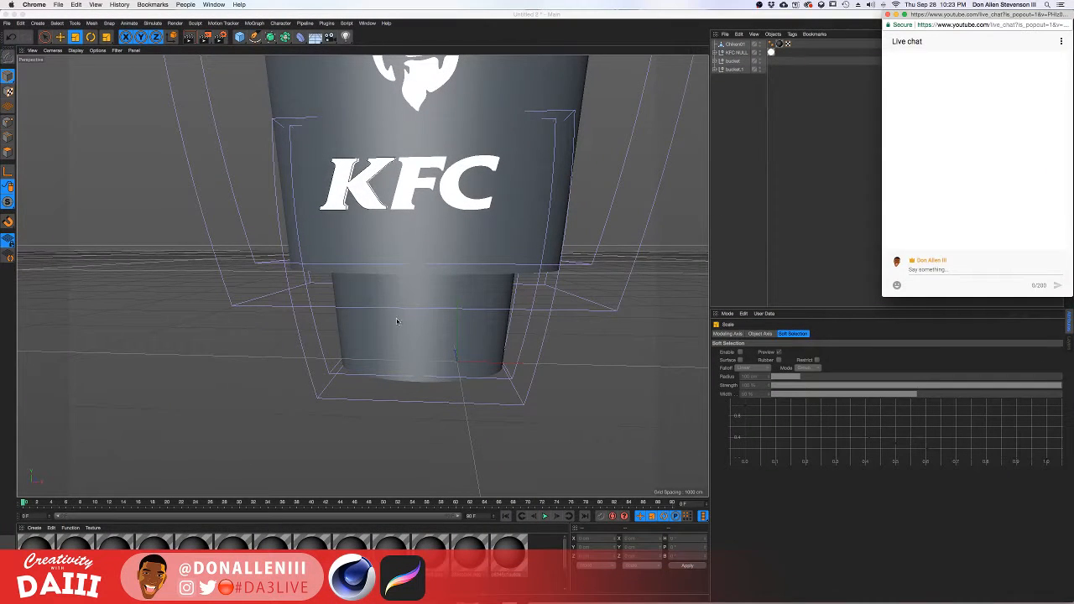
# Add a cube primitive to the scene for the ATM housing at the base bucket.
pyautogui.keyDown('alt'); pyautogui.moveTo(404, 352); pyautogui.dragTo(415, 328); pyautogui.keyUp('alt')
pyautogui.scroll(-3, 416, 326)
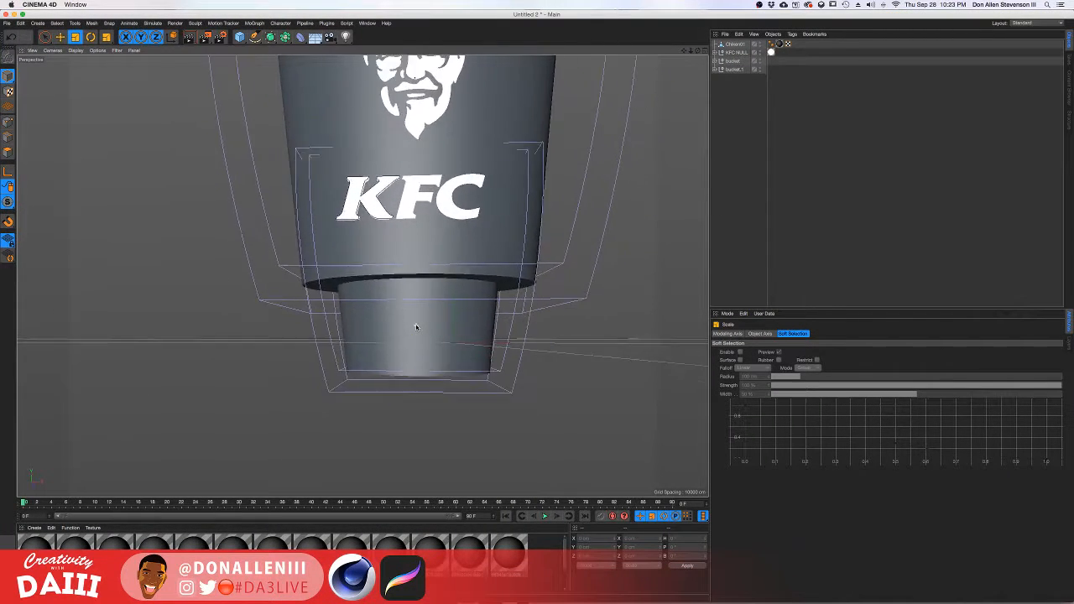
pyautogui.scroll(3, 417, 325)
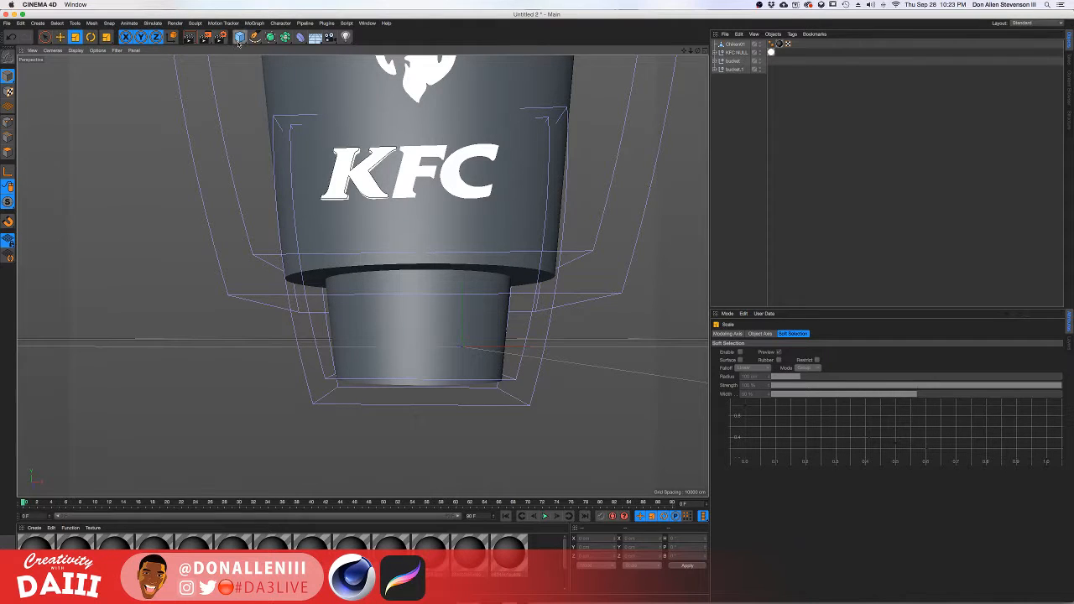
pyautogui.moveTo(239, 37); pyautogui.dragTo(312, 46)
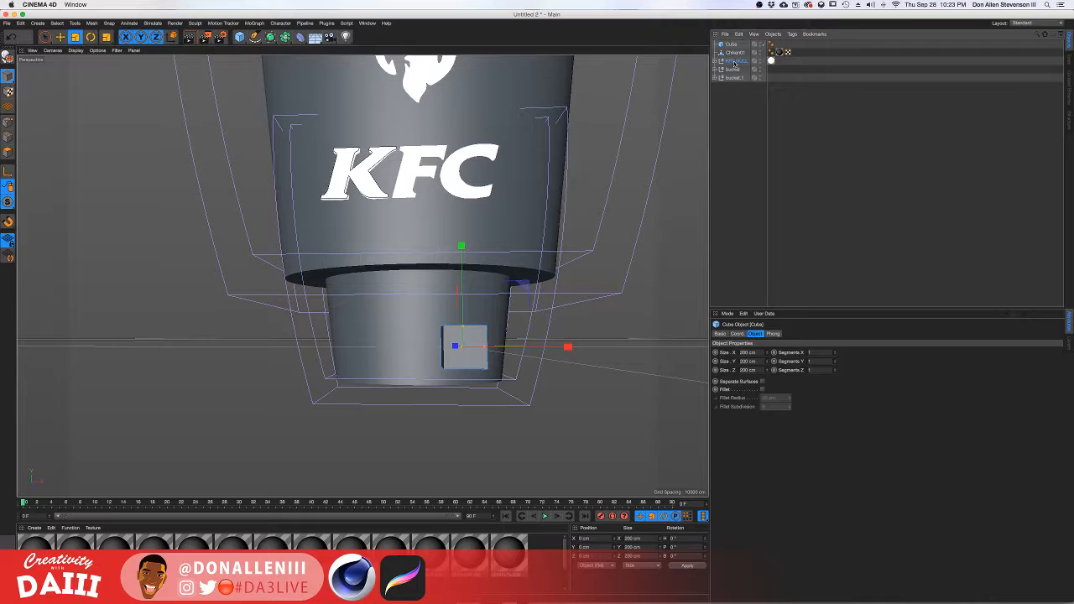
# Shift the chicken, the KFC null and both buckets together along X to about 1.4 cm.
pyautogui.click(734, 52)
pyautogui.keyDown('shift'); pyautogui.click(733, 77); pyautogui.keyUp('shift')
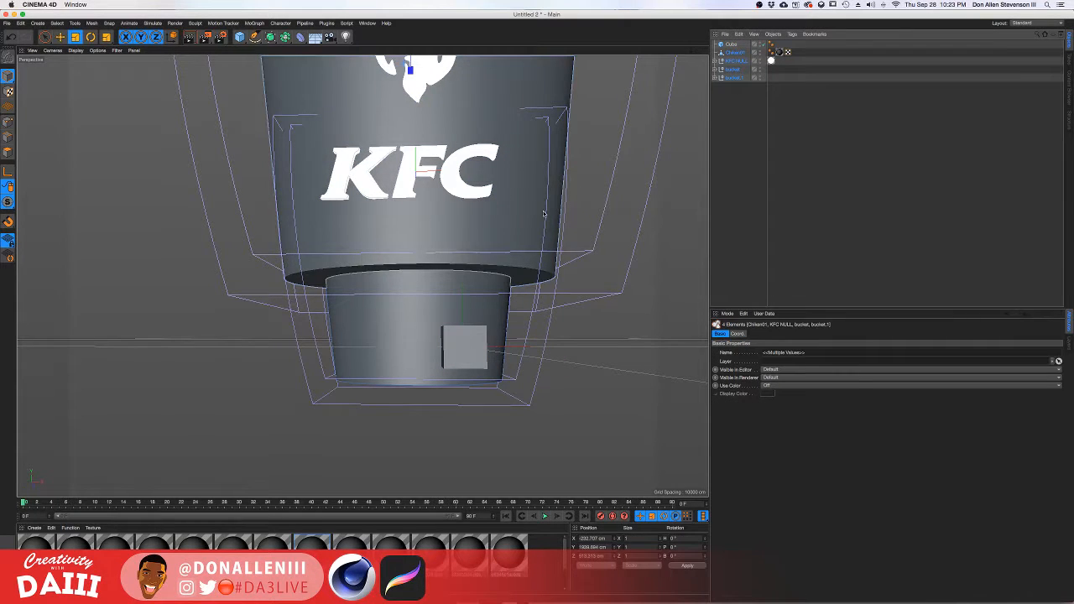
pyautogui.press('e')
pyautogui.press('r')
pyautogui.press('t')
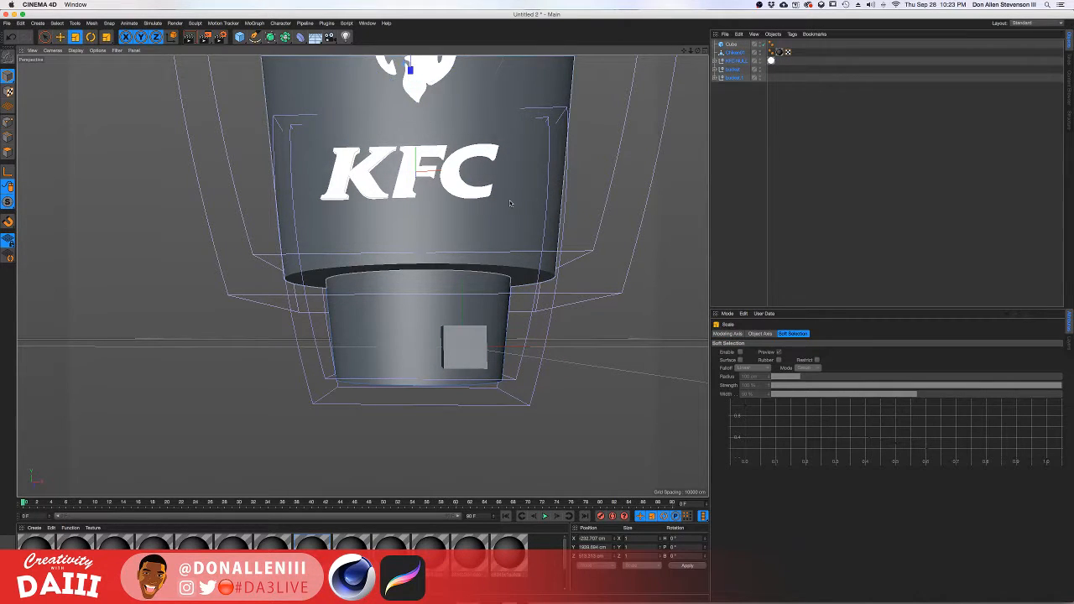
pyautogui.scroll(-3, 522, 234)
pyautogui.keyDown('alt'); pyautogui.moveTo(514, 217); pyautogui.dragTo(475, 282); pyautogui.keyUp('alt')
pyautogui.press('r')
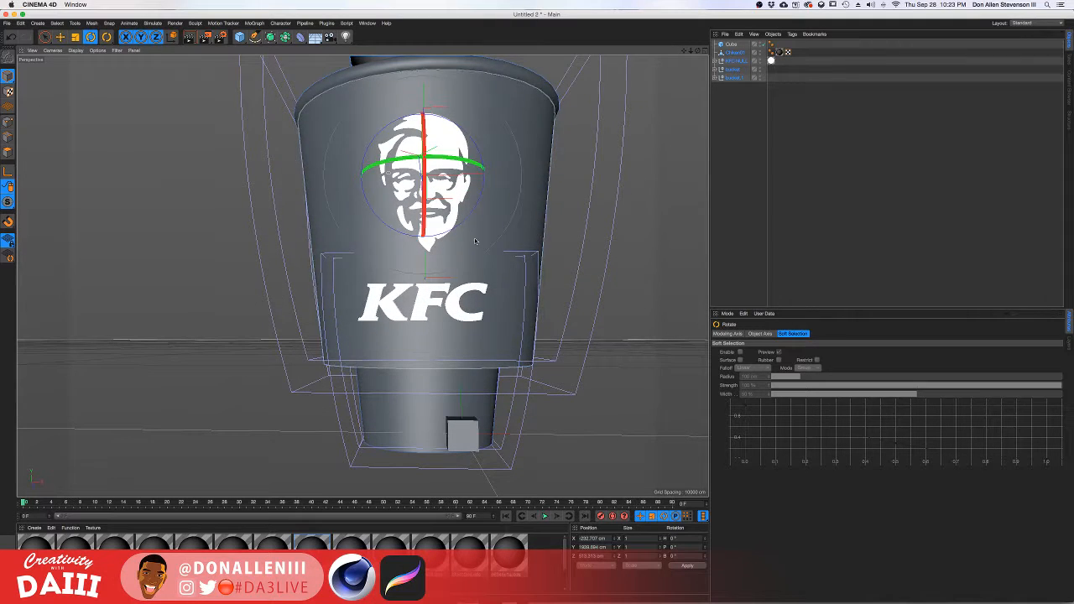
pyautogui.press('e')
pyautogui.moveTo(519, 175); pyautogui.dragTo(552, 175)
pyautogui.keyDown('alt'); pyautogui.moveTo(461, 343); pyautogui.dragTo(485, 374); pyautogui.keyUp('alt')
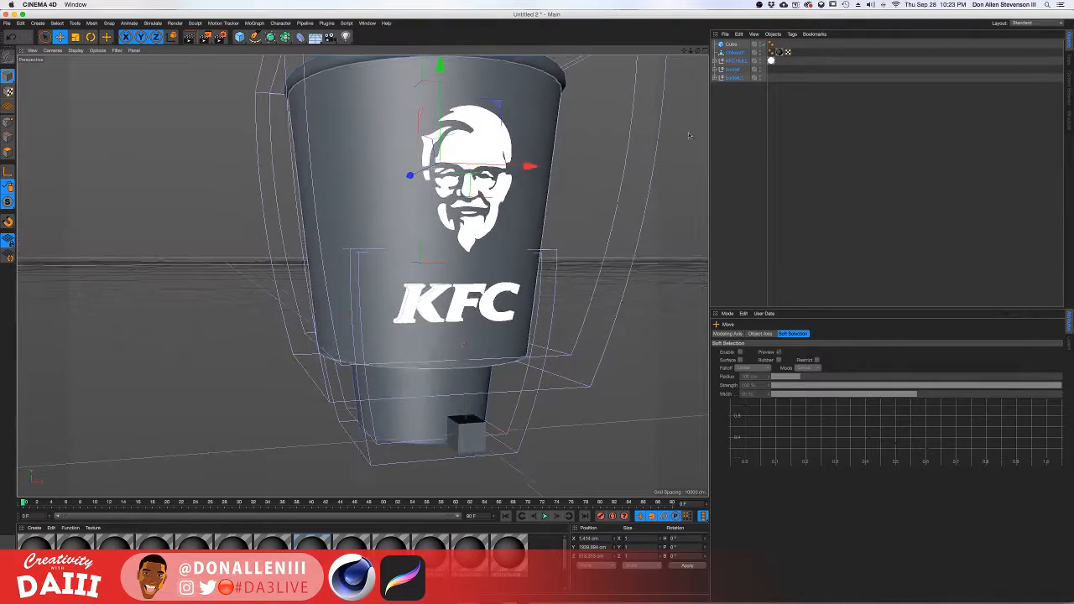
# Resize the cube to about 371 cm high and 101 cm deep, and move it along Z to the front of the base.
pyautogui.click(734, 44)
pyautogui.keyDown('alt'); pyautogui.moveTo(443, 424); pyautogui.dragTo(485, 413); pyautogui.keyUp('alt')
pyautogui.scroll(4, 495, 409)
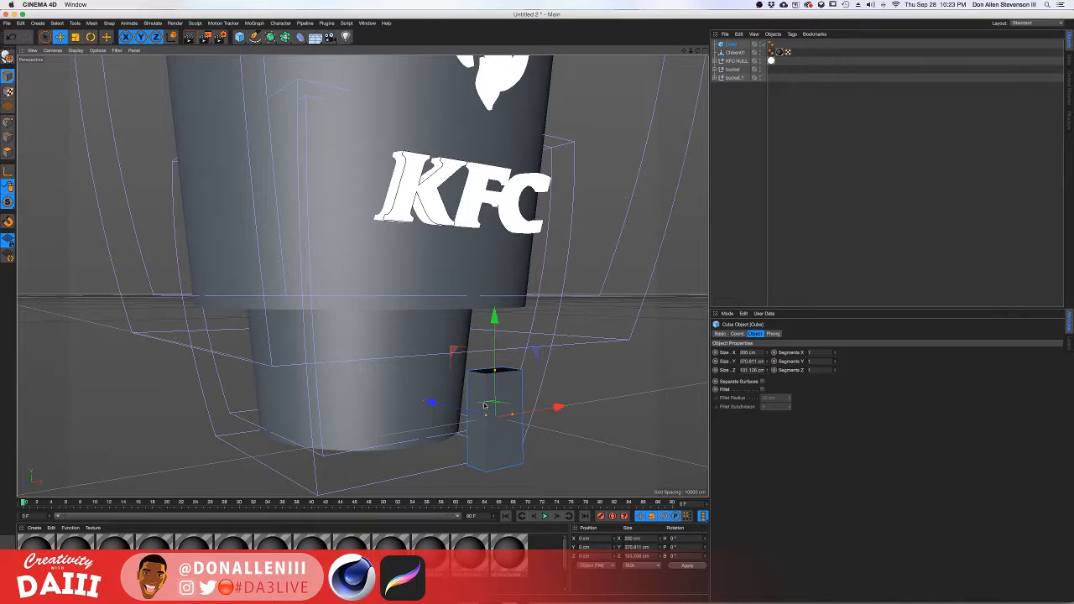
pyautogui.moveTo(418, 398); pyautogui.dragTo(372, 386)
pyautogui.scroll(3, 371, 386)
pyautogui.scroll(2, 468, 382)
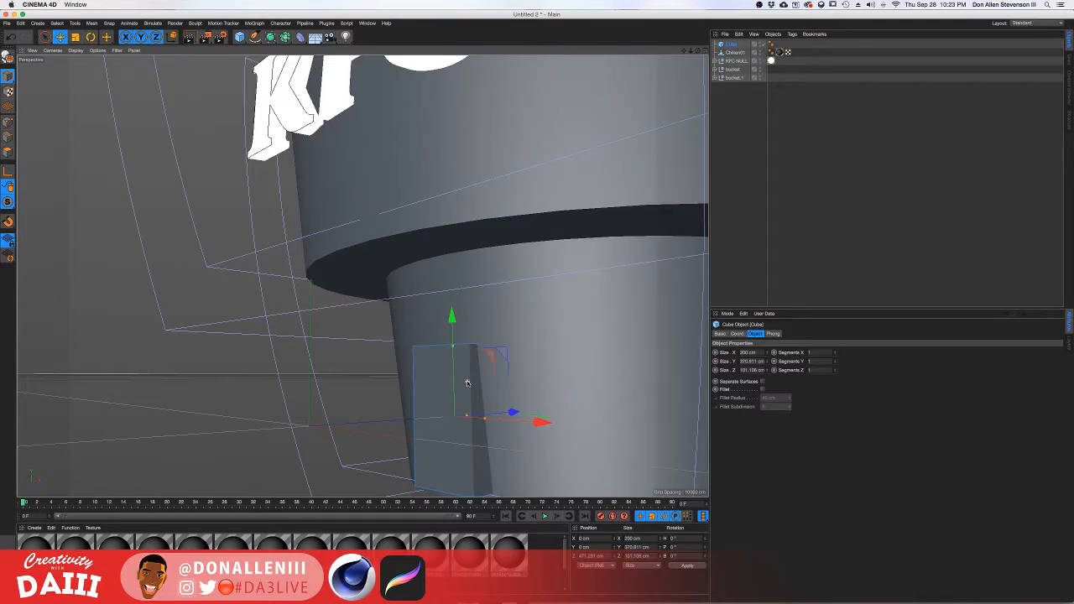
# Resize the cube to about 322 cm wide, 312 cm high and 167 cm deep, and move it to about 20.6 cm in Y.
pyautogui.moveTo(490, 422); pyautogui.dragTo(556, 426)
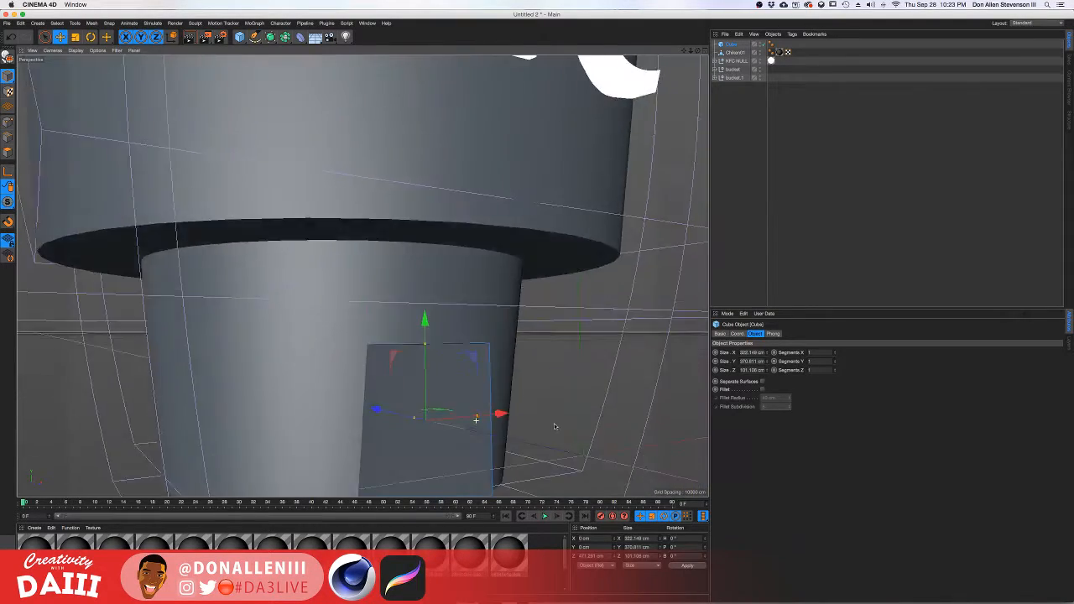
pyautogui.keyDown('alt'); pyautogui.moveTo(556, 427); pyautogui.dragTo(513, 335, button='middle'); pyautogui.keyUp('alt')
pyautogui.keyDown('alt'); pyautogui.moveTo(513, 335); pyautogui.dragTo(460, 340); pyautogui.keyUp('alt')
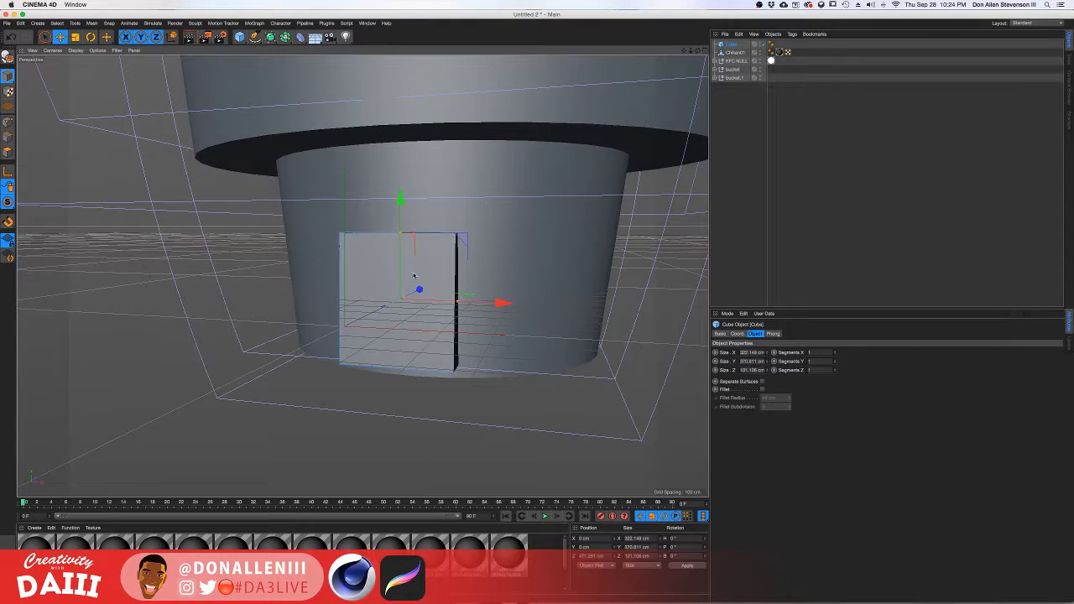
pyautogui.moveTo(403, 262); pyautogui.dragTo(400, 237)
pyautogui.keyDown('alt'); pyautogui.moveTo(393, 275); pyautogui.dragTo(453, 277); pyautogui.keyUp('alt')
pyautogui.keyDown('alt'); pyautogui.moveTo(333, 297); pyautogui.dragTo(470, 288, button='right'); pyautogui.keyUp('alt')
pyautogui.keyDown('alt'); pyautogui.moveTo(473, 289); pyautogui.dragTo(473, 317, button='middle'); pyautogui.keyUp('alt')
pyautogui.keyDown('alt'); pyautogui.moveTo(484, 280); pyautogui.dragTo(387, 315); pyautogui.keyUp('alt')
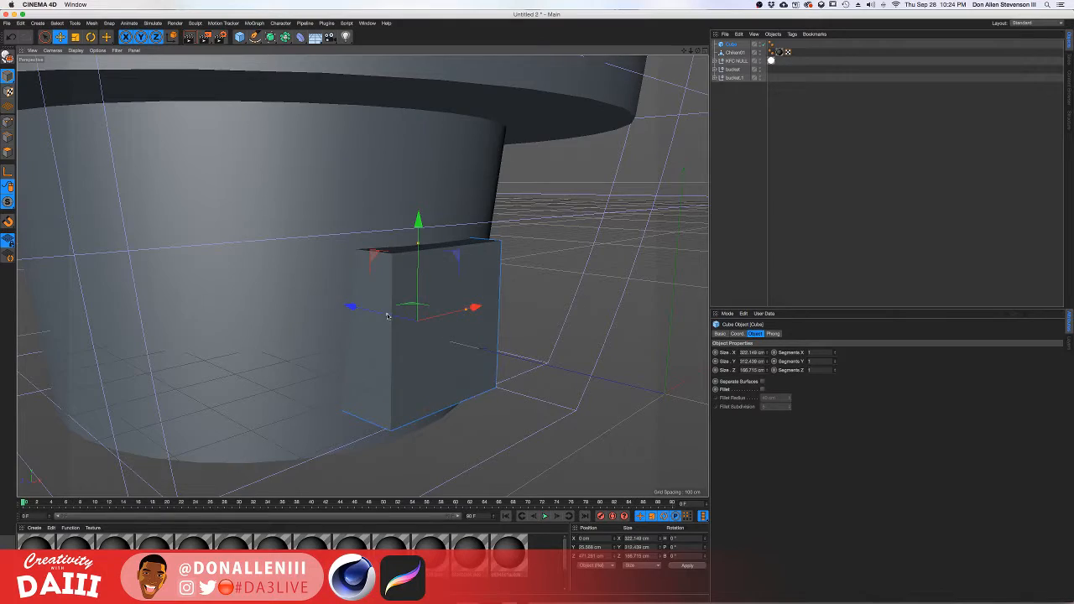
pyautogui.keyDown('alt'); pyautogui.moveTo(465, 310); pyautogui.dragTo(468, 344); pyautogui.keyUp('alt')
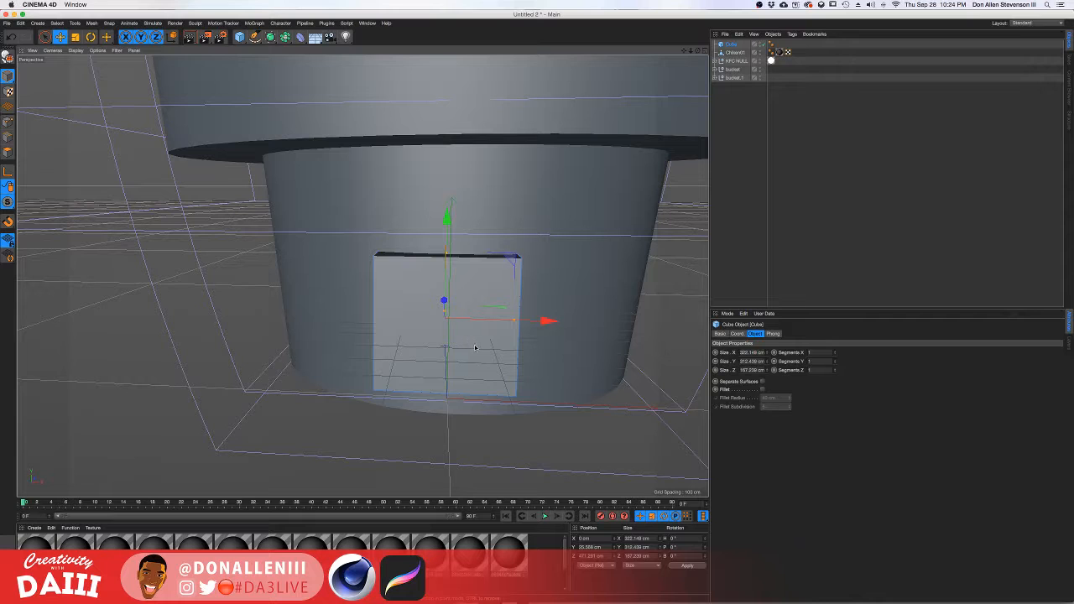
pyautogui.keyDown('alt'); pyautogui.moveTo(445, 357); pyautogui.dragTo(398, 361); pyautogui.keyUp('alt')
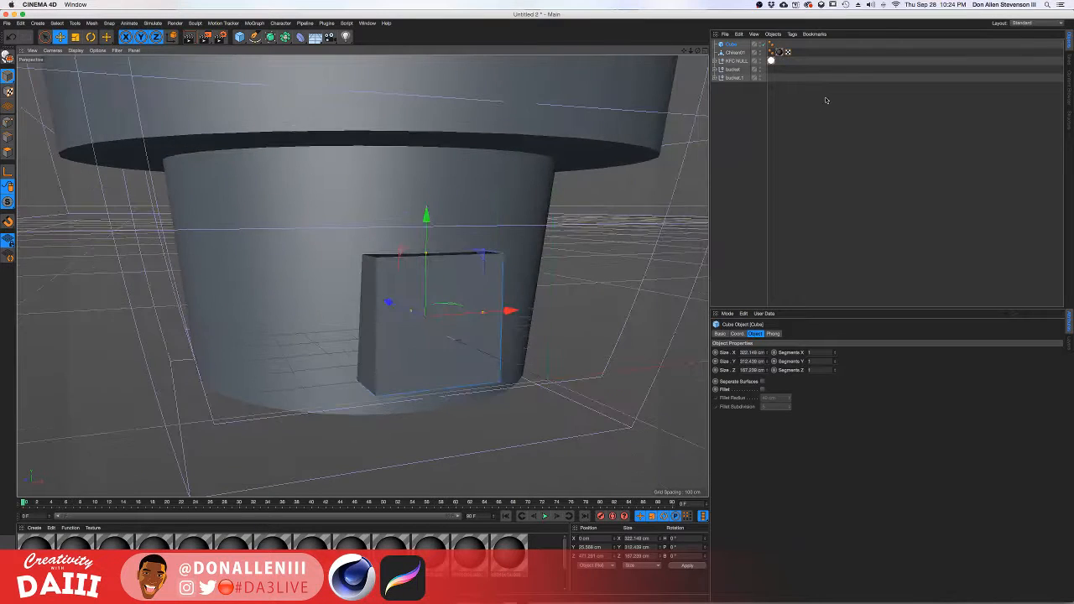
# Duplicate the cube, shrink the copy to about 216 cm wide and 166 cm high, and move it forward along Z.
pyautogui.click(734, 46)
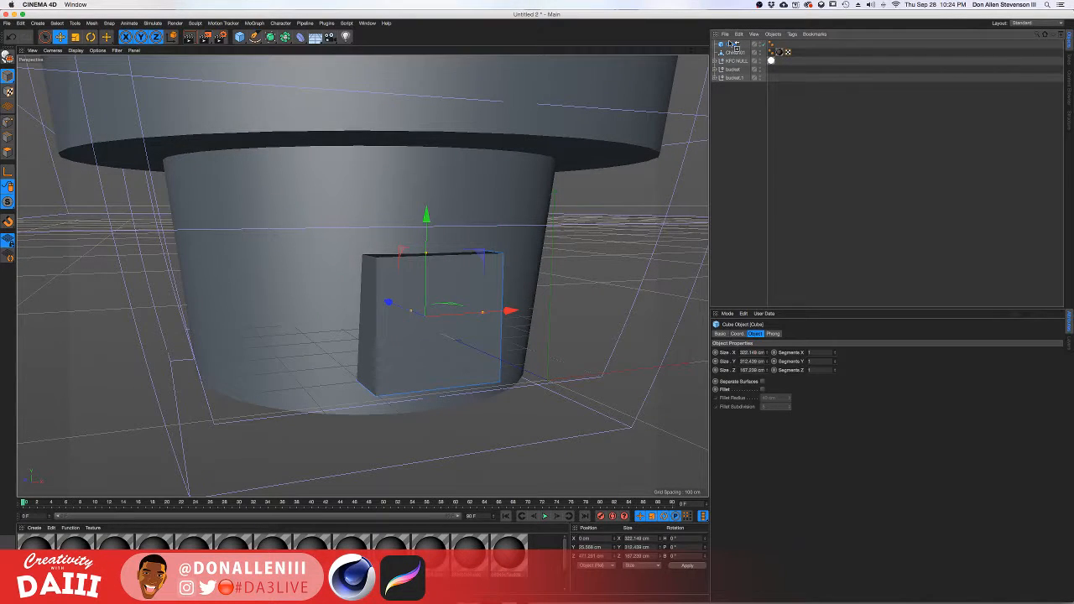
pyautogui.press('super+c')
pyautogui.press('super+v')
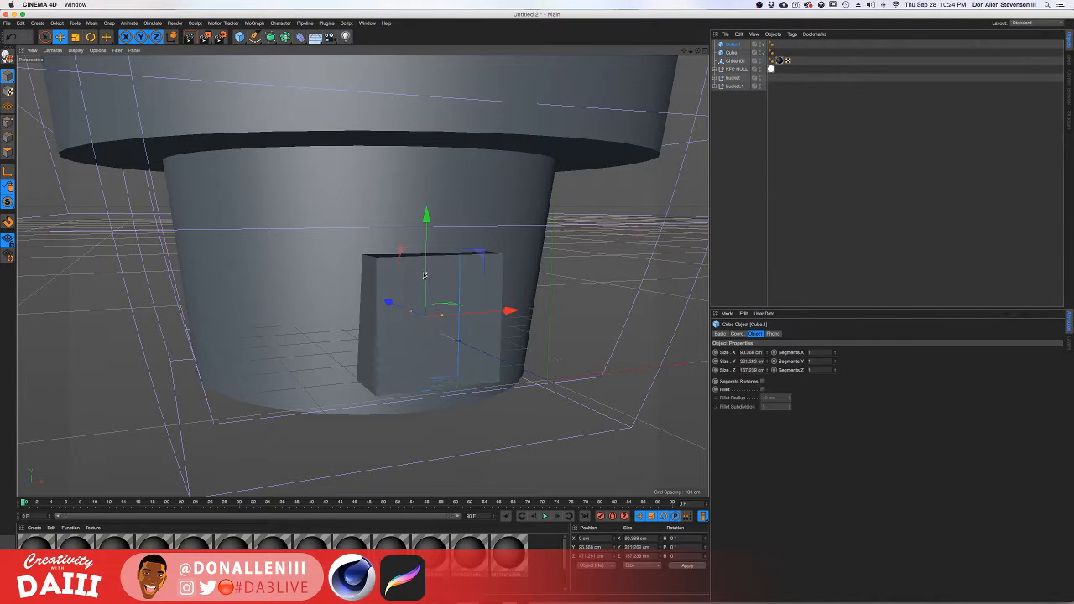
pyautogui.moveTo(412, 312); pyautogui.dragTo(538, 339)
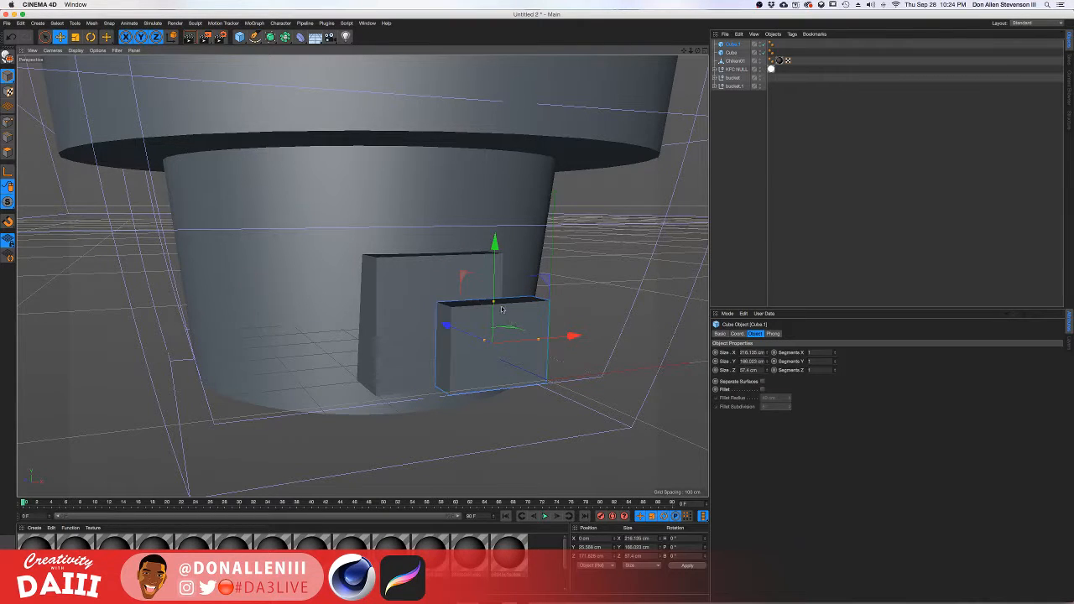
# Enlarge the copied cube to about 277 cm wide and 238 cm high and sink it partly into the larger cube's front face.
pyautogui.moveTo(494, 301); pyautogui.dragTo(495, 296)
pyautogui.moveTo(447, 326); pyautogui.dragTo(421, 295)
pyautogui.scroll(5, 404, 310)
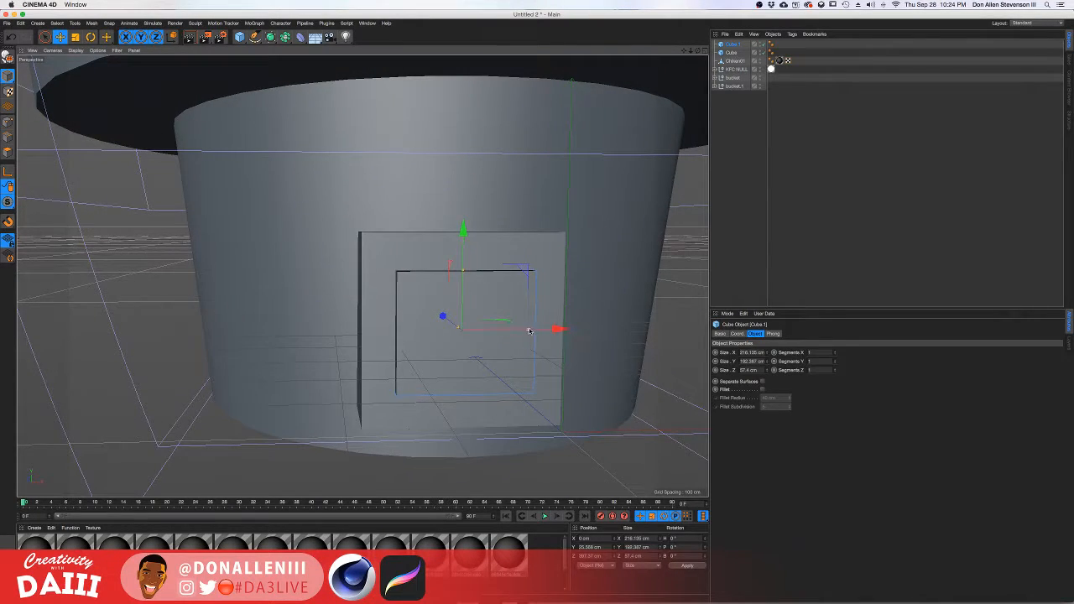
pyautogui.moveTo(529, 331); pyautogui.dragTo(547, 331)
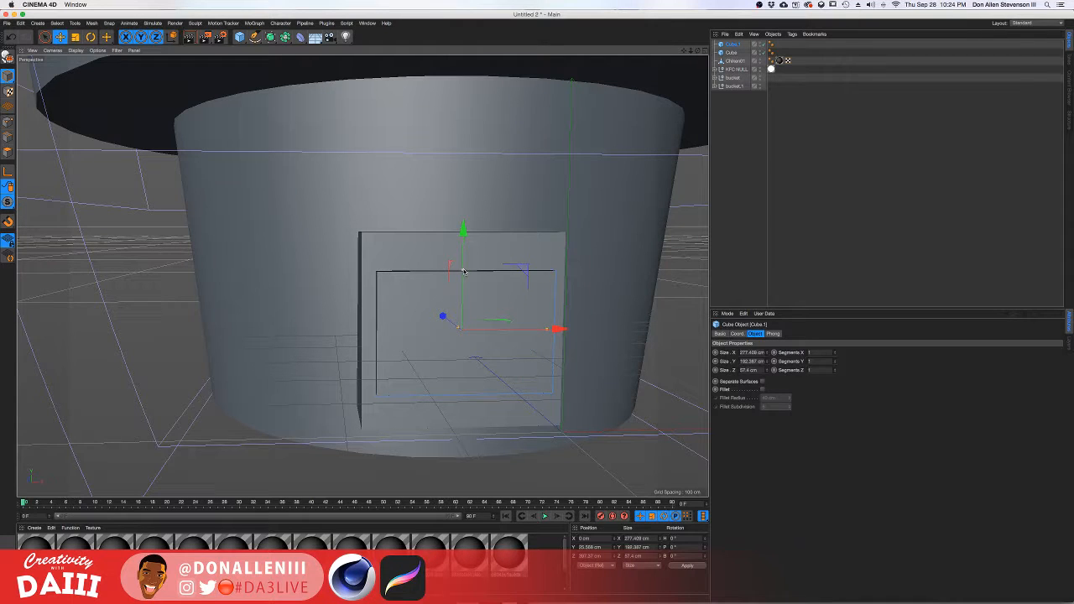
pyautogui.moveTo(464, 271); pyautogui.dragTo(388, 310)
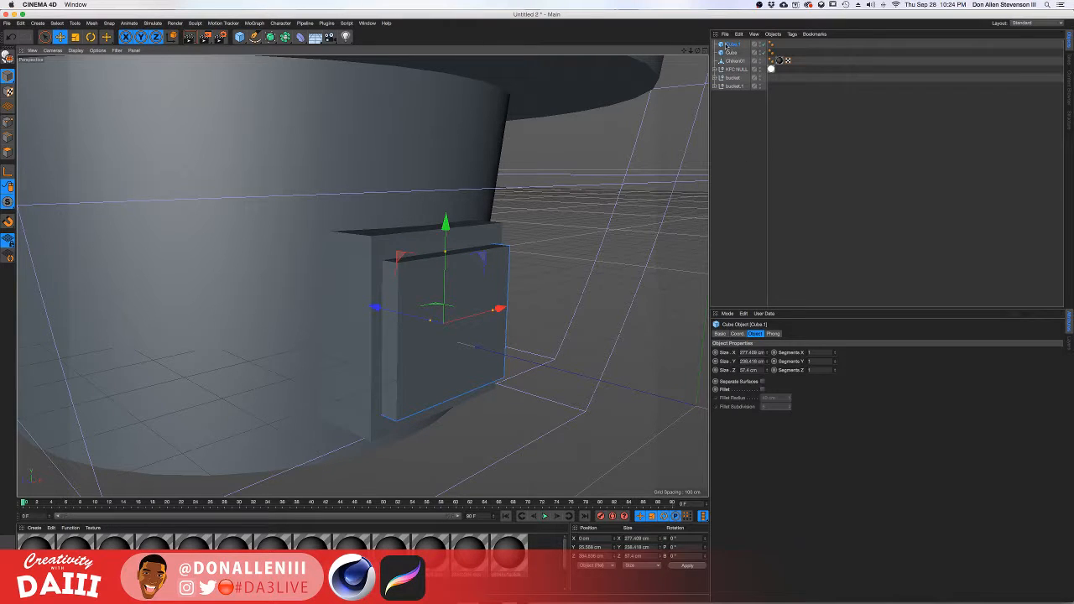
# Cut a recess into the larger cube by nesting Cube and Cube.1, in that order, under a new Boole object.
pyautogui.moveTo(729, 52); pyautogui.dragTo(730, 43)
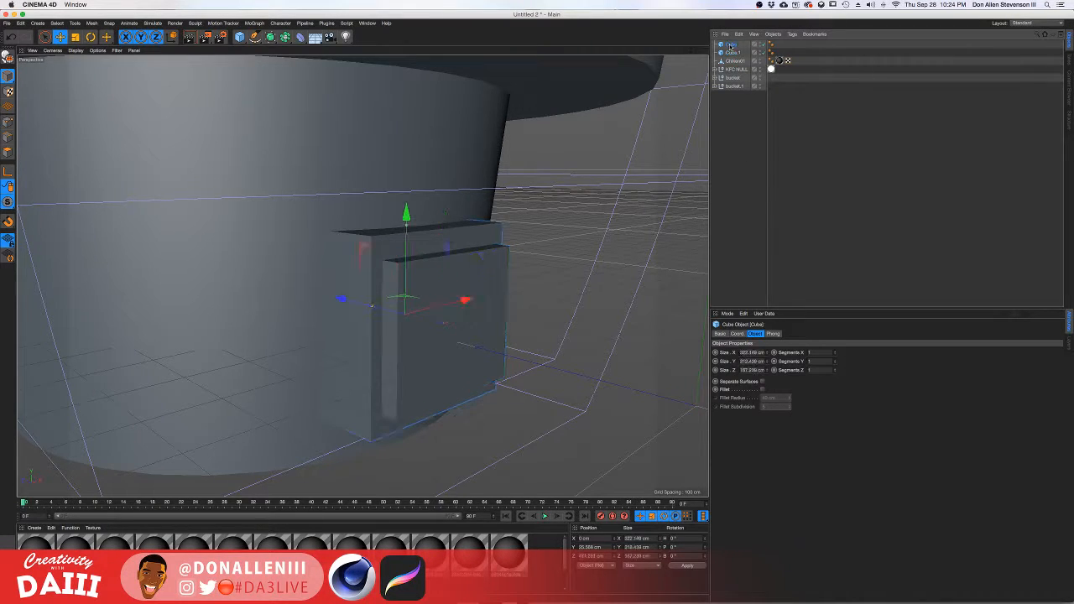
pyautogui.keyDown('shift'); pyautogui.click(733, 53); pyautogui.keyUp('shift')
pyautogui.scroll(3, 454, 285)
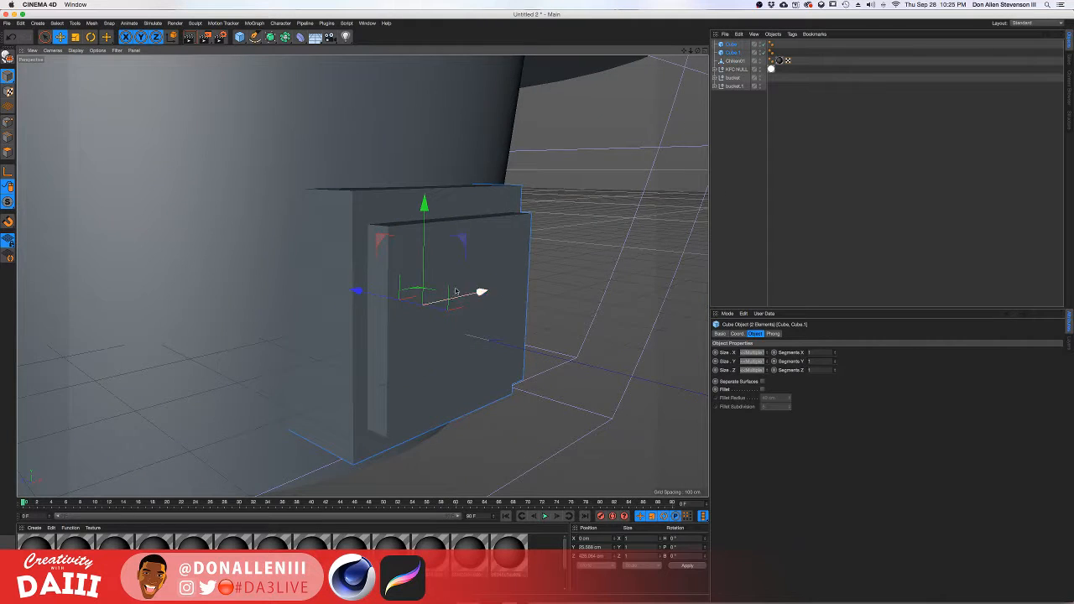
pyautogui.keyDown('alt'); pyautogui.moveTo(454, 285); pyautogui.dragTo(431, 280); pyautogui.keyUp('alt')
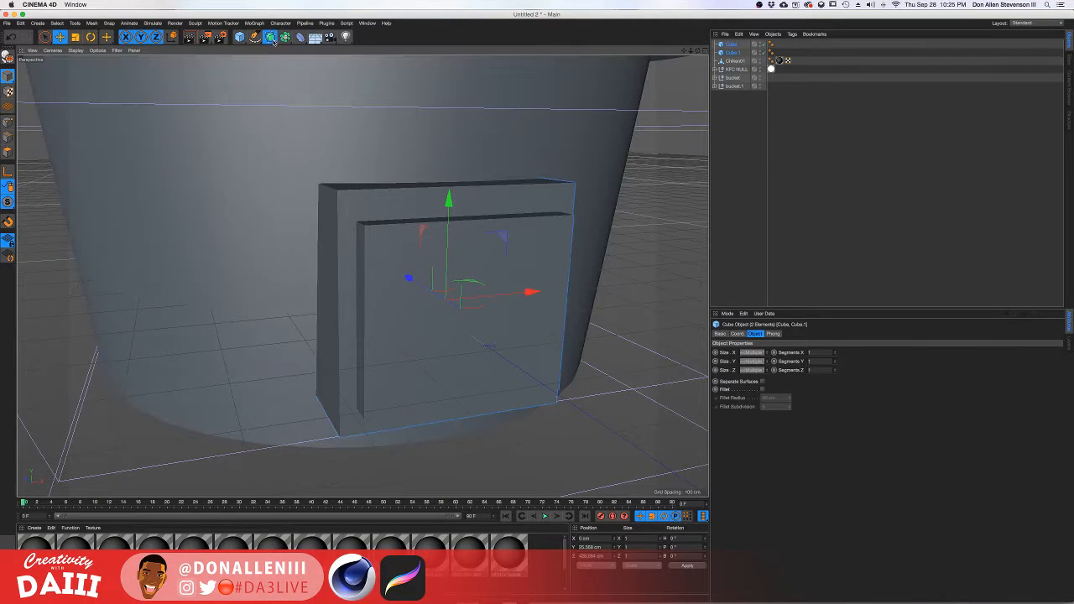
pyautogui.moveTo(271, 37); pyautogui.dragTo(336, 47)
pyautogui.click(286, 37)
pyautogui.click(435, 47)
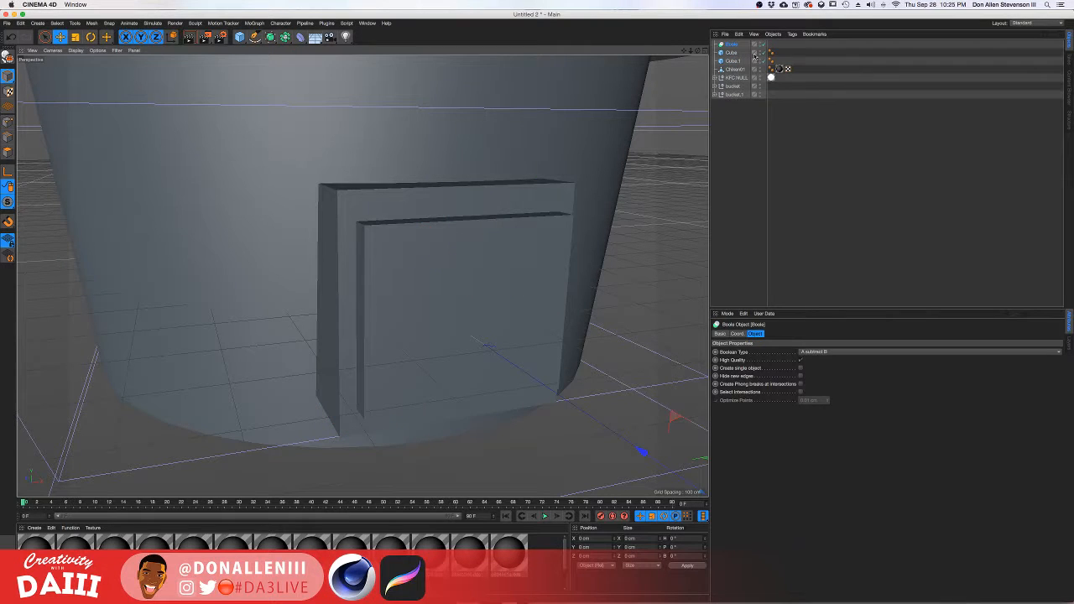
pyautogui.moveTo(730, 53); pyautogui.dragTo(734, 46)
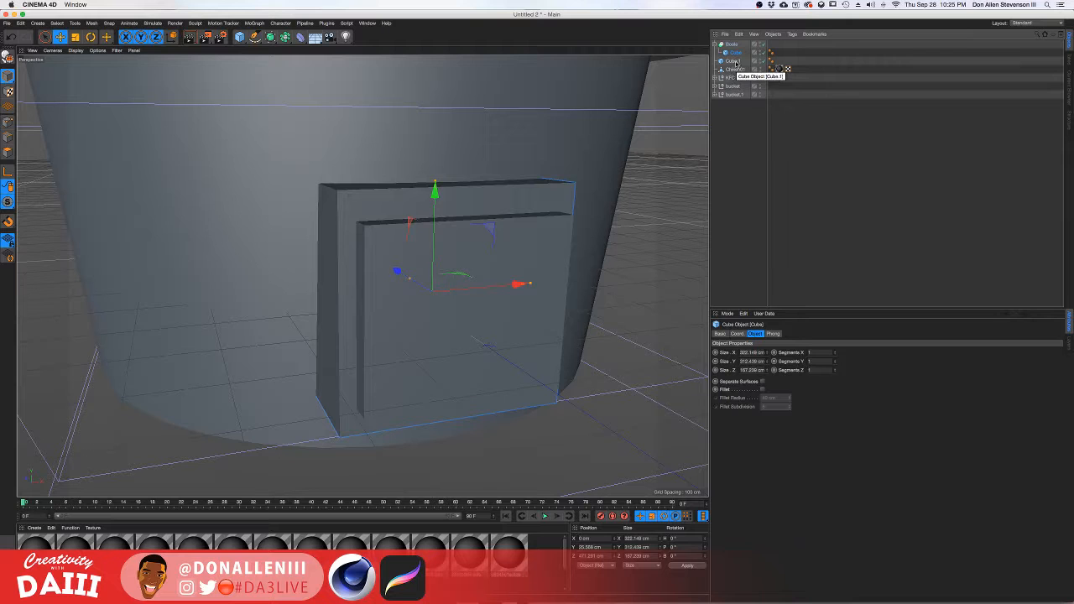
pyautogui.moveTo(732, 62); pyautogui.dragTo(733, 57)
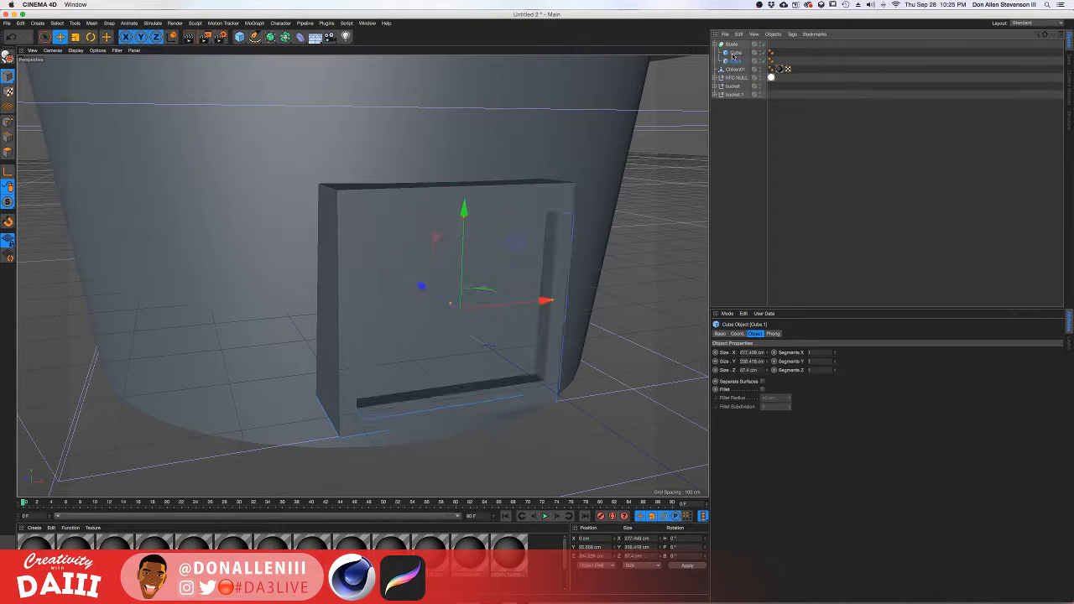
pyautogui.keyDown('alt'); pyautogui.moveTo(484, 292); pyautogui.dragTo(455, 298); pyautogui.keyUp('alt')
# Check the proportions of the ATM reference picture in Google Chrome and return to Cinema 4D.
pyautogui.hotkey('ctrl', 'Up')
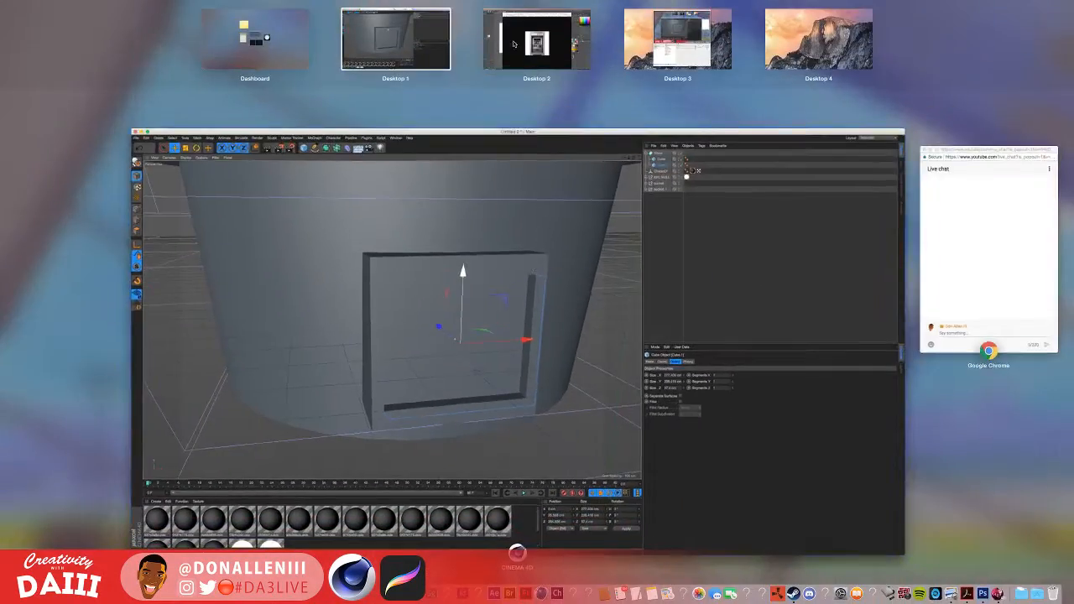
pyautogui.click(524, 42)
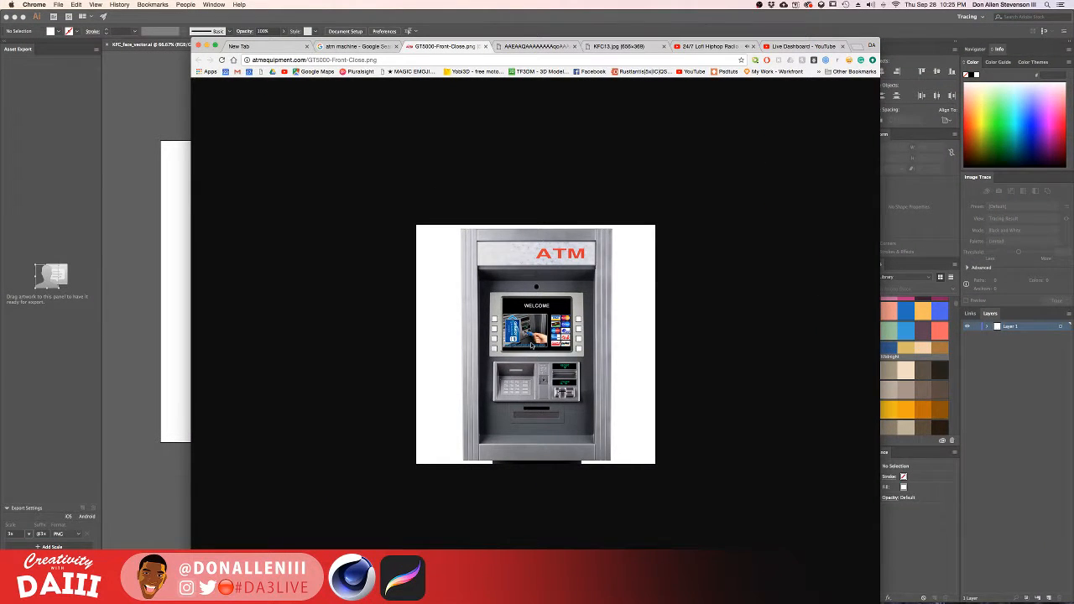
pyautogui.hotkey('ctrl', 'Up')
pyautogui.click(408, 37)
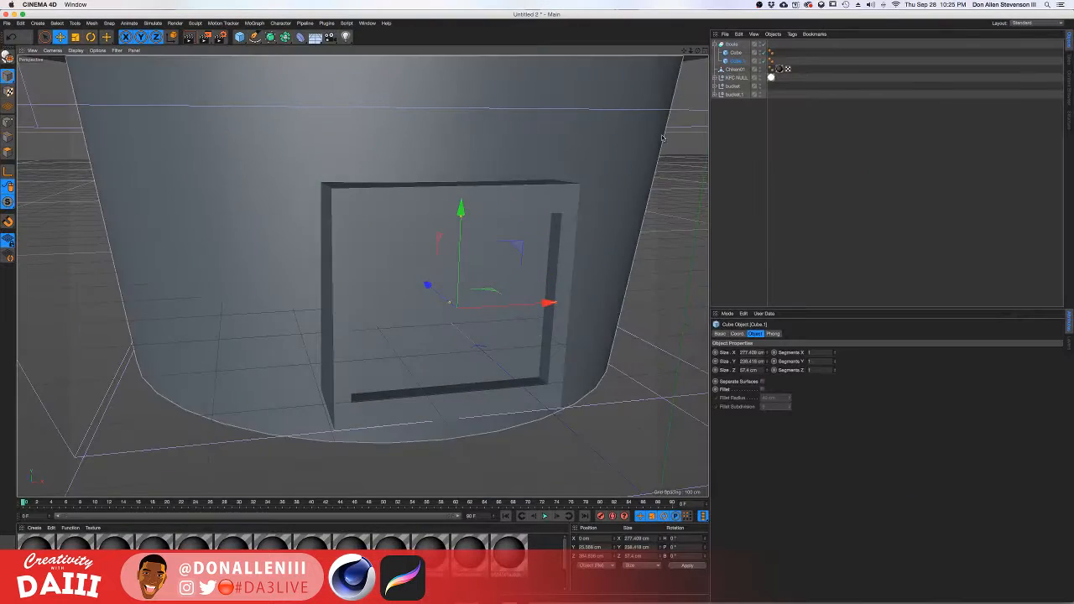
# Narrow the ATM's outer cube to about 158 cm wide and its recess cube, Cube.1, to about 148 cm wide.
pyautogui.click(734, 53)
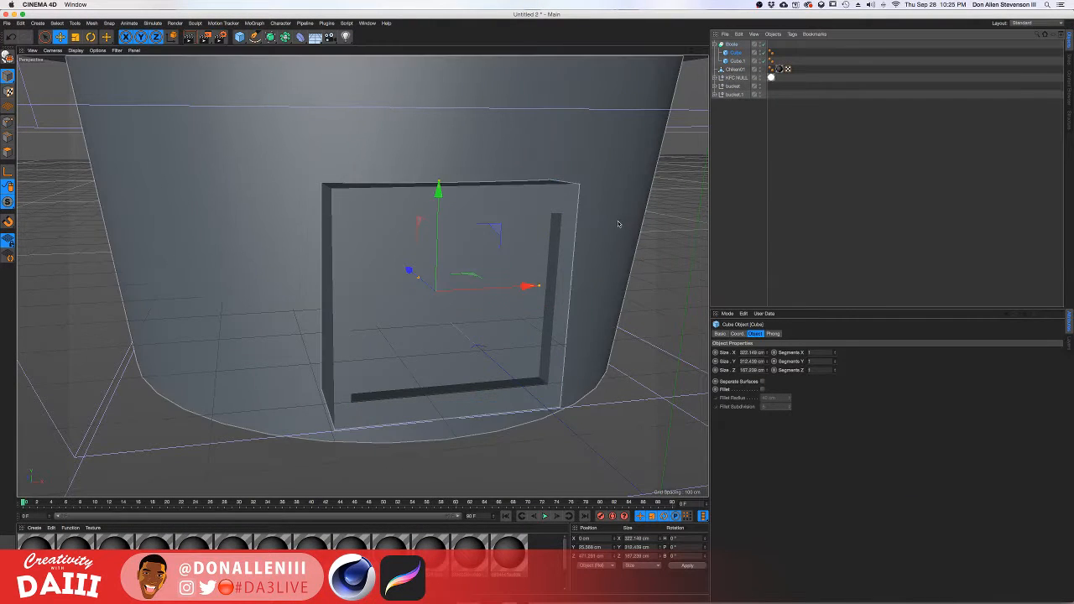
pyautogui.moveTo(494, 293)
pyautogui.mouseDown()
pyautogui.moveTo(480, 293)
pyautogui.moveTo(488, 295)
pyautogui.mouseUp()
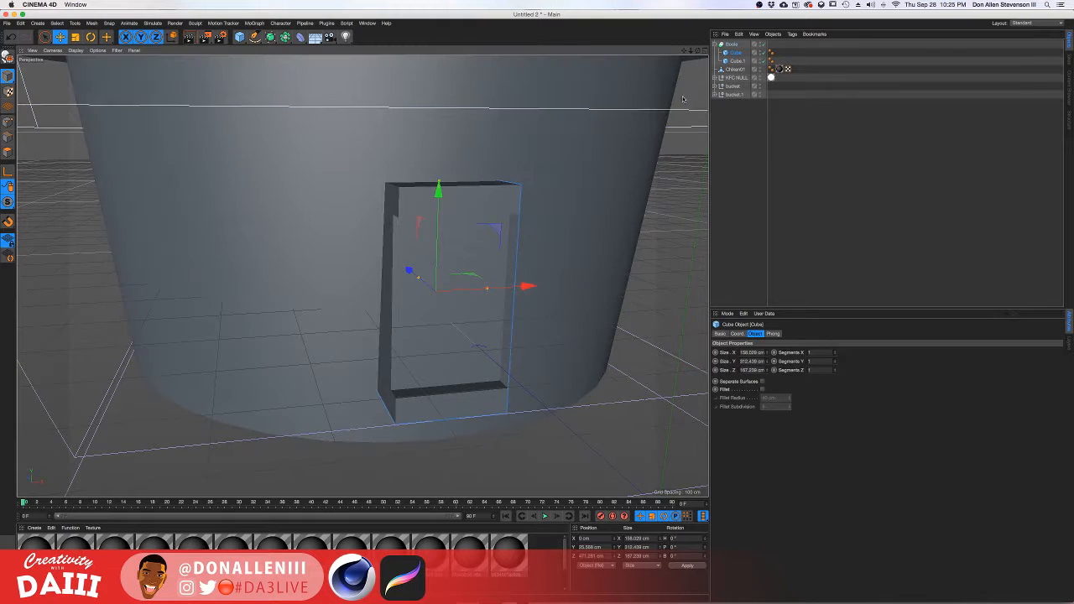
pyautogui.click(735, 61)
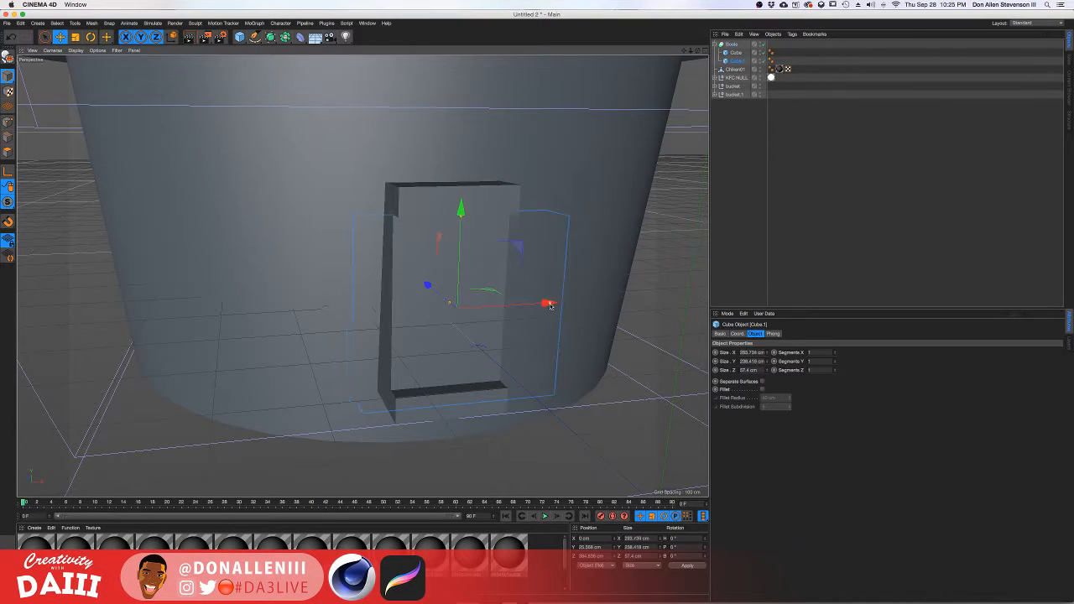
pyautogui.moveTo(495, 315); pyautogui.dragTo(512, 312)
pyautogui.keyDown('alt'); pyautogui.moveTo(512, 312); pyautogui.dragTo(360, 276); pyautogui.keyUp('alt')
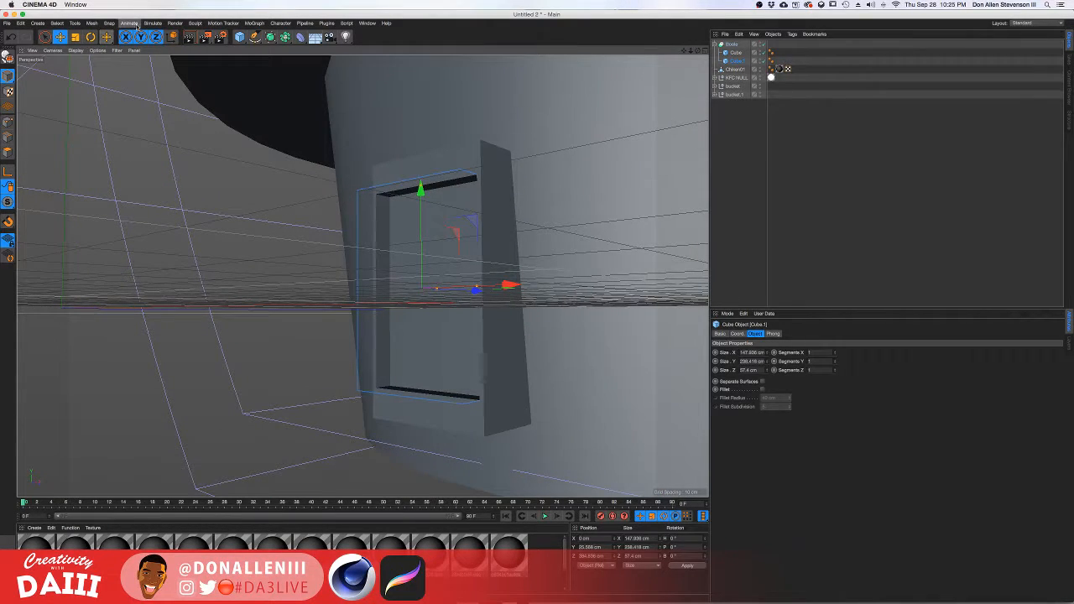
# Add a Light to the scene and set the viewport display to Gouraud Shading (Lines).
pyautogui.click(74, 51)
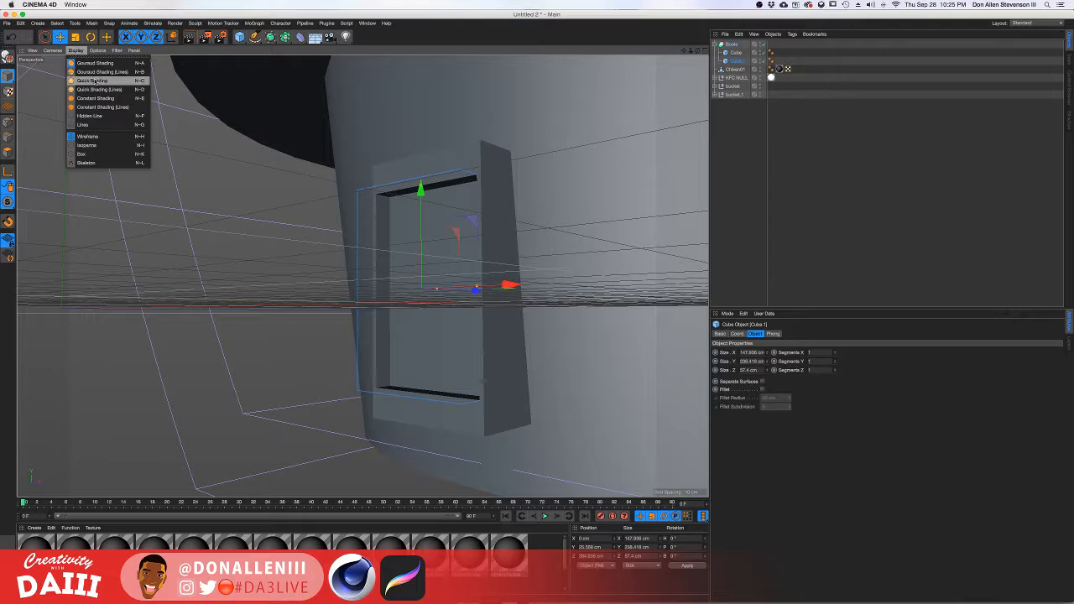
pyautogui.click(95, 80)
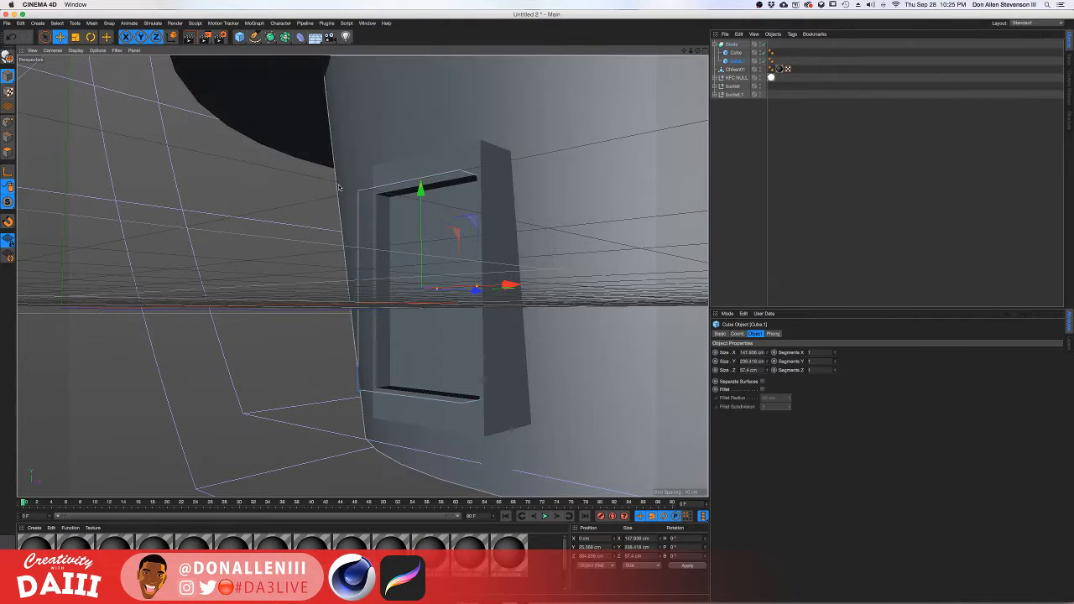
pyautogui.keyDown('alt'); pyautogui.moveTo(302, 109); pyautogui.dragTo(387, 309); pyautogui.keyUp('alt')
pyautogui.moveTo(344, 36); pyautogui.dragTo(369, 41)
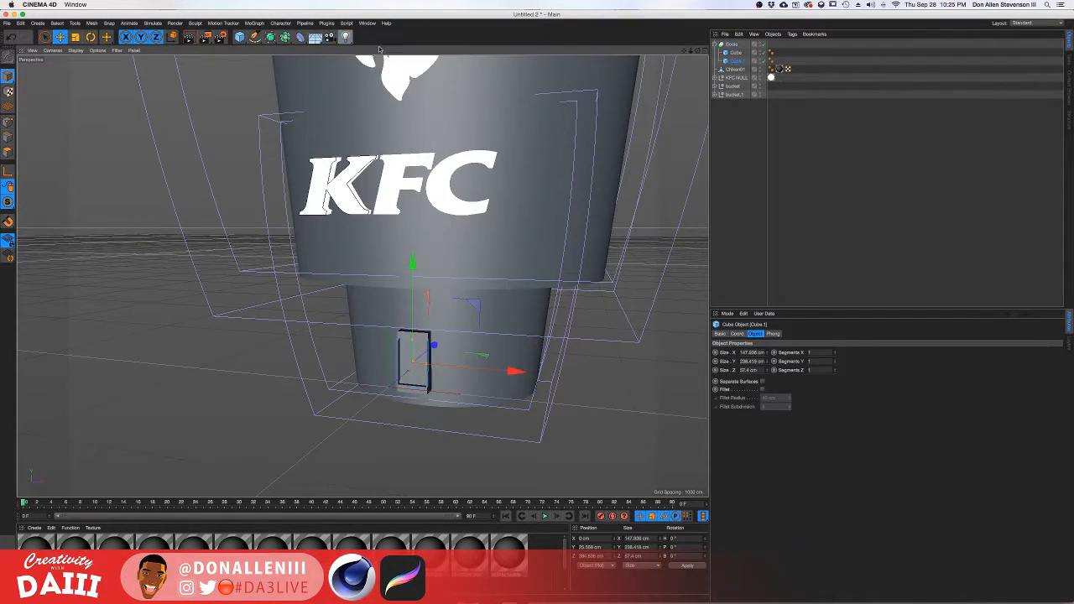
pyautogui.click(75, 50)
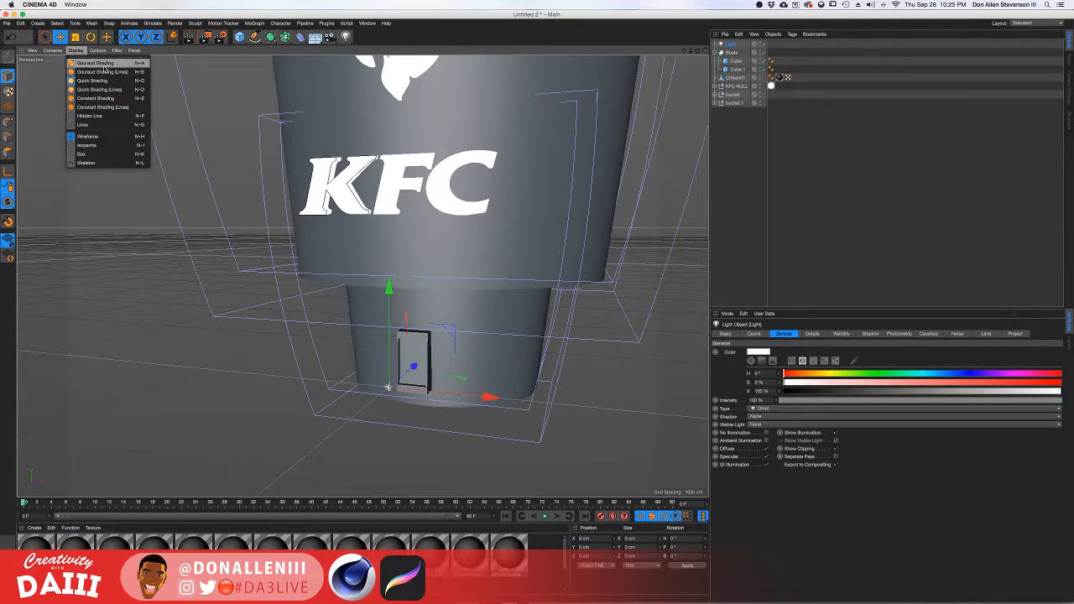
pyautogui.click(102, 72)
pyautogui.scroll(10, 411, 361)
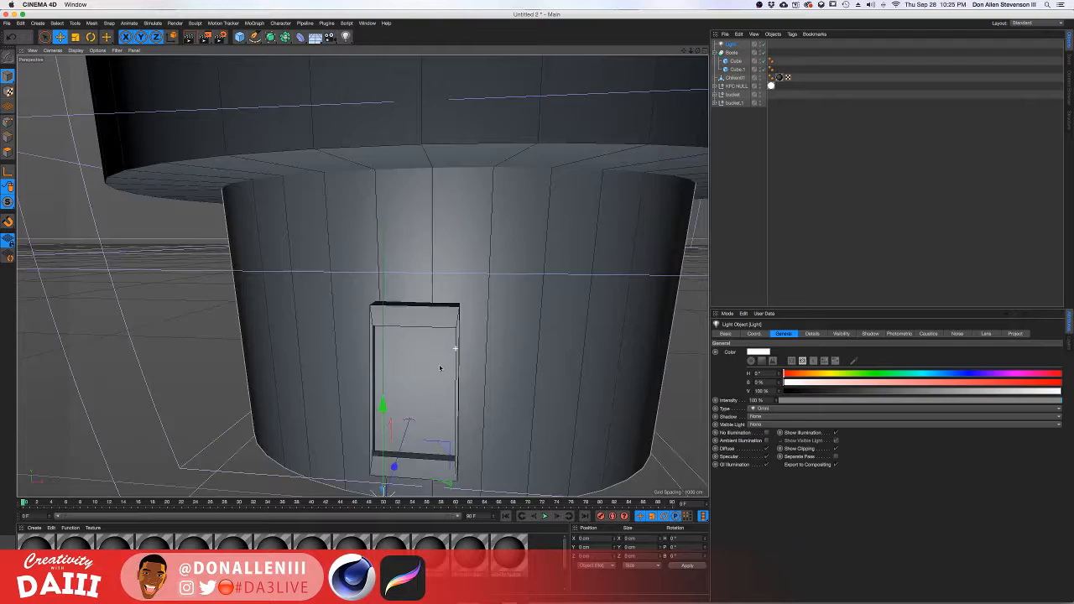
pyautogui.scroll(-10, 439, 368)
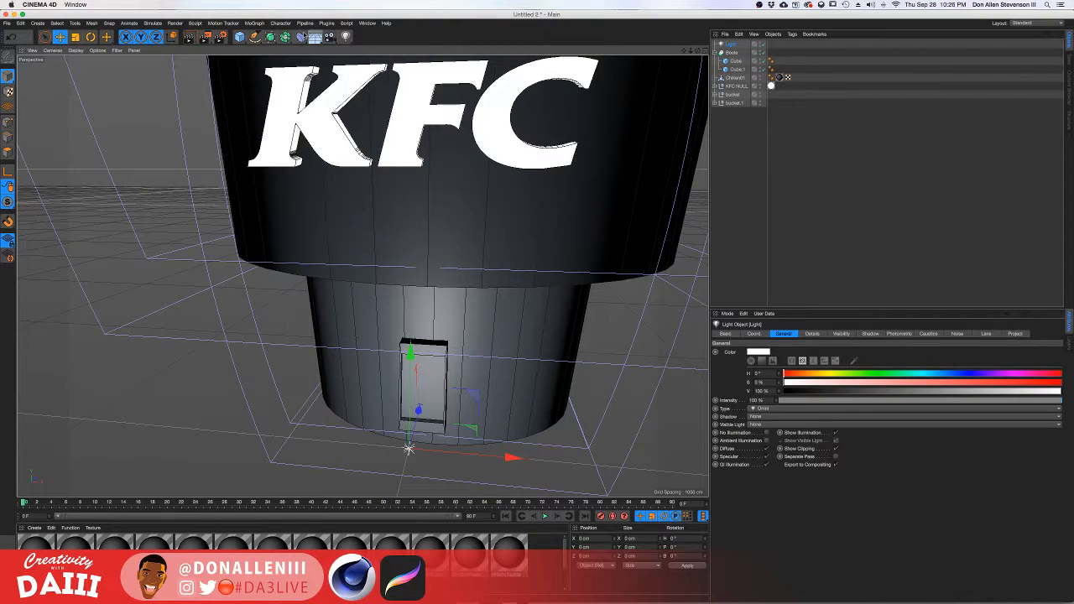
# Add an Array object, nest the Light under it, and set it to 9 copies with a 174 cm radius.
pyautogui.click(286, 36)
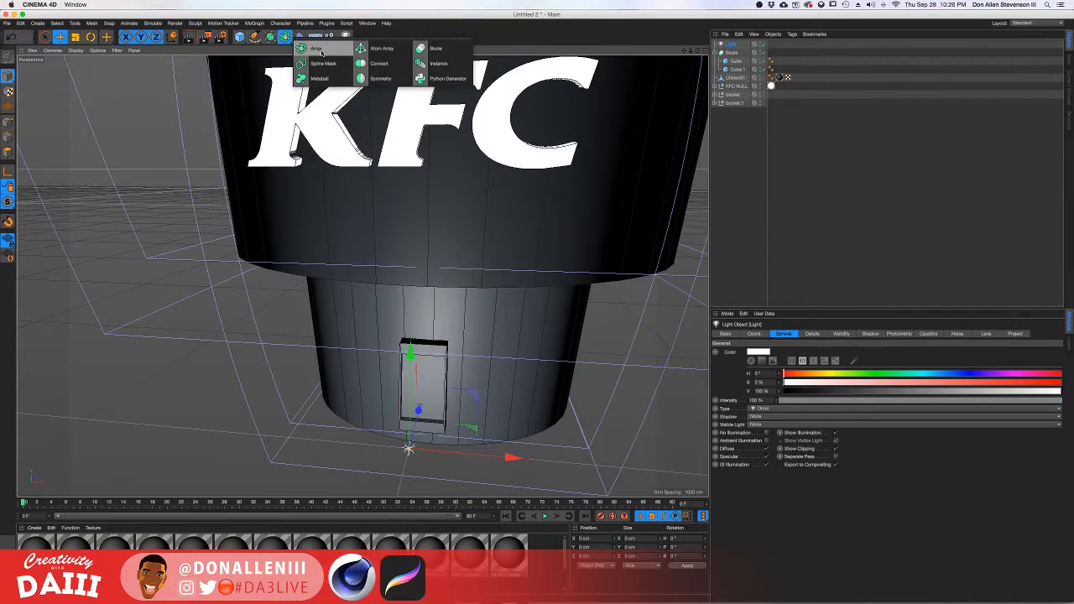
pyautogui.click(318, 49)
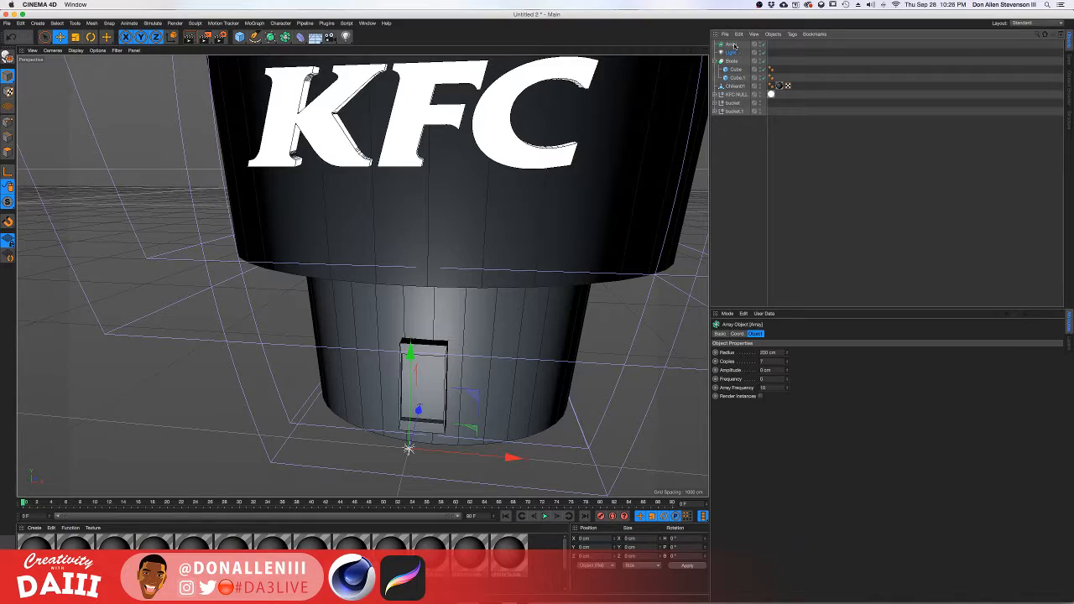
pyautogui.moveTo(731, 52); pyautogui.dragTo(730, 44)
pyautogui.keyDown('alt'); pyautogui.moveTo(436, 353); pyautogui.dragTo(574, 353); pyautogui.keyUp('alt')
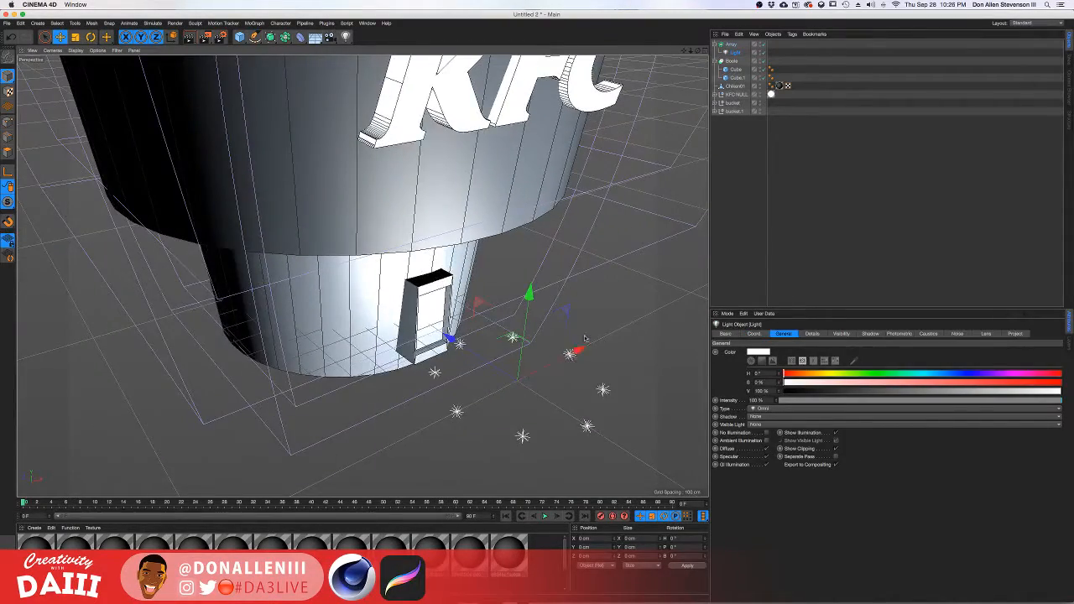
pyautogui.click(727, 45)
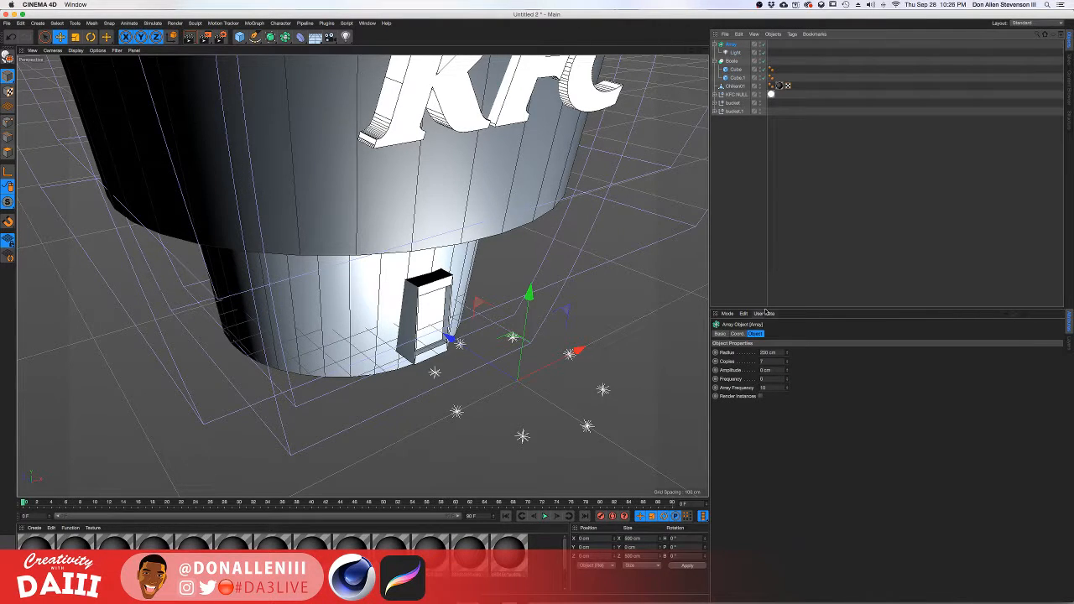
pyautogui.moveTo(789, 354)
pyautogui.mouseDown()
pyautogui.moveTo(880, 354)
pyautogui.moveTo(788, 353)
pyautogui.moveTo(831, 362)
pyautogui.moveTo(792, 362)
pyautogui.mouseUp()
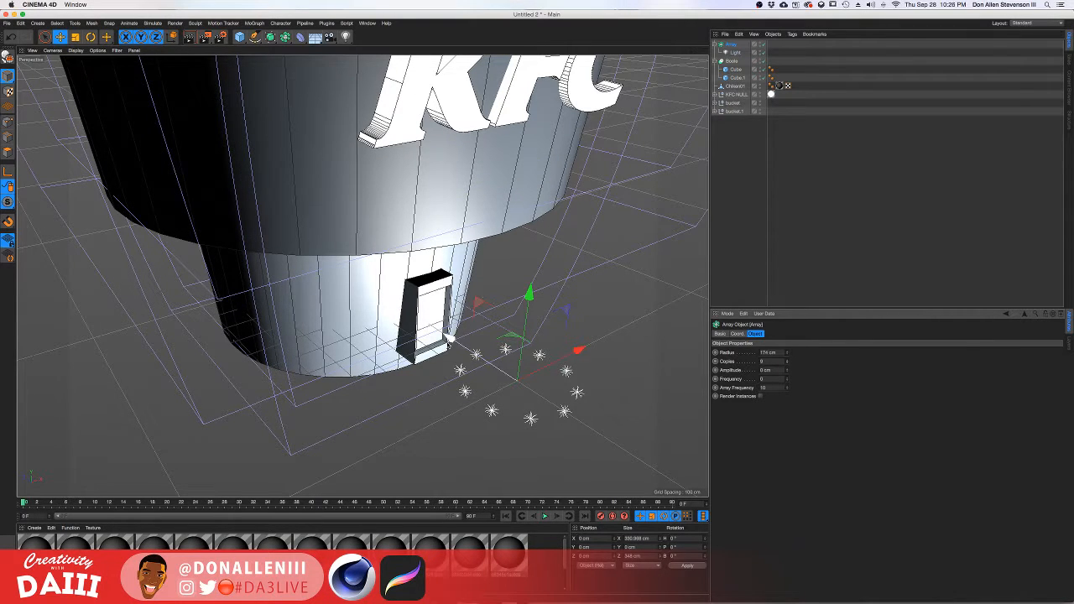
# Move the light array back along Z to the centre of the buckets, aligning it in the top view.
pyautogui.moveTo(454, 342); pyautogui.dragTo(354, 277)
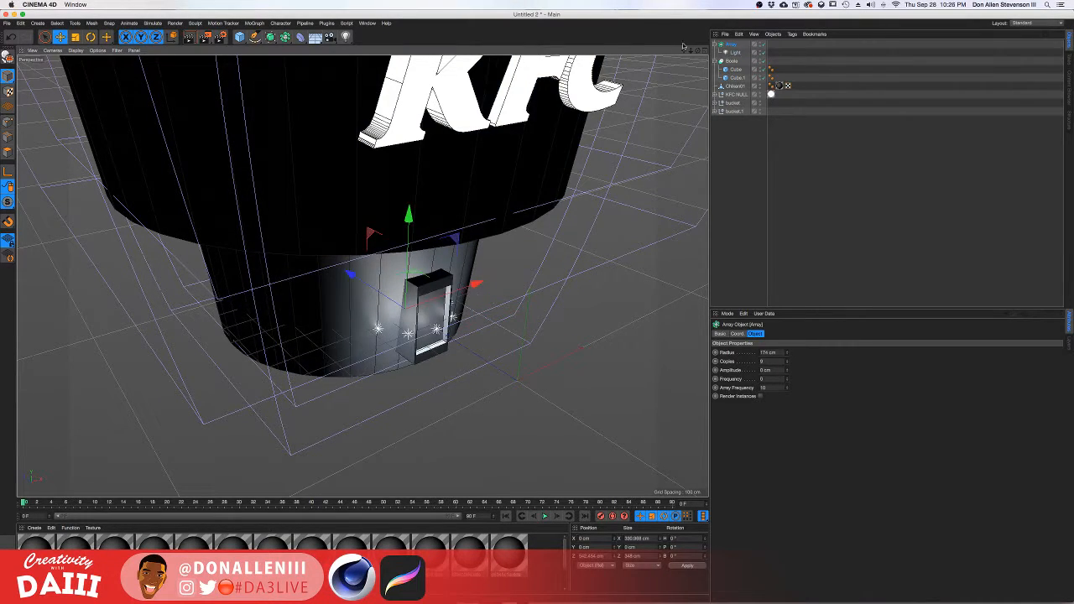
pyautogui.click(705, 52)
pyautogui.scroll(-10, 490, 188)
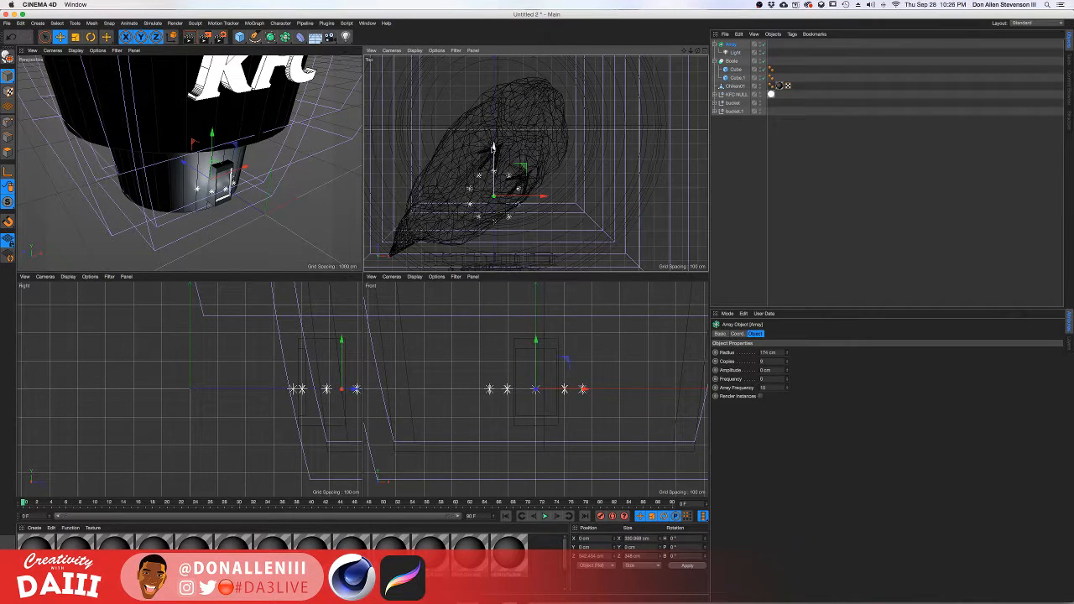
pyautogui.moveTo(494, 148); pyautogui.dragTo(495, 97)
pyautogui.scroll(8, 498, 85)
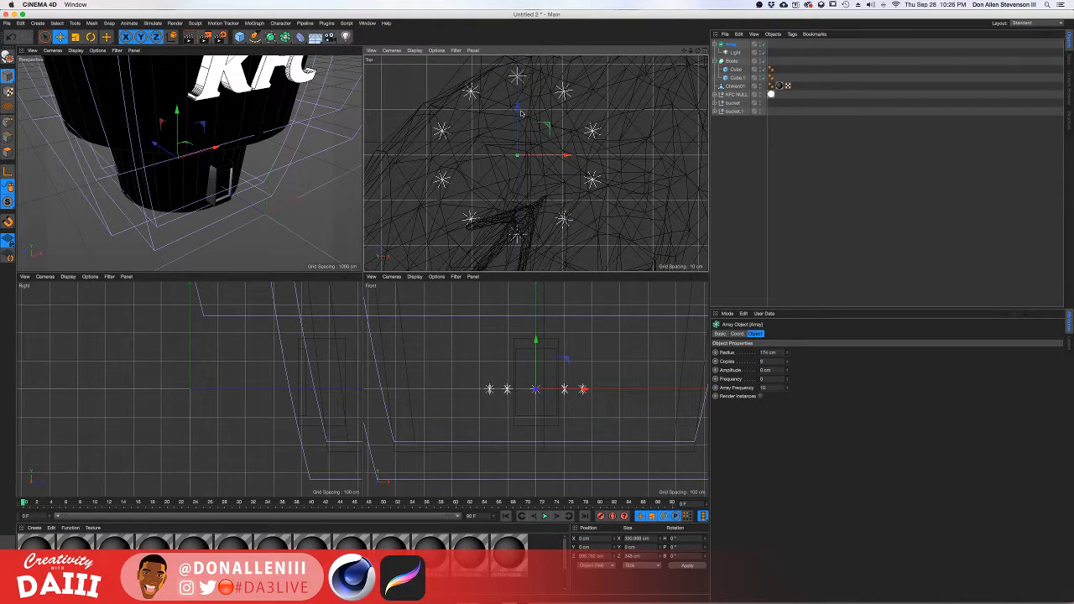
pyautogui.scroll(-8, 522, 113)
pyautogui.scroll(3, 537, 120)
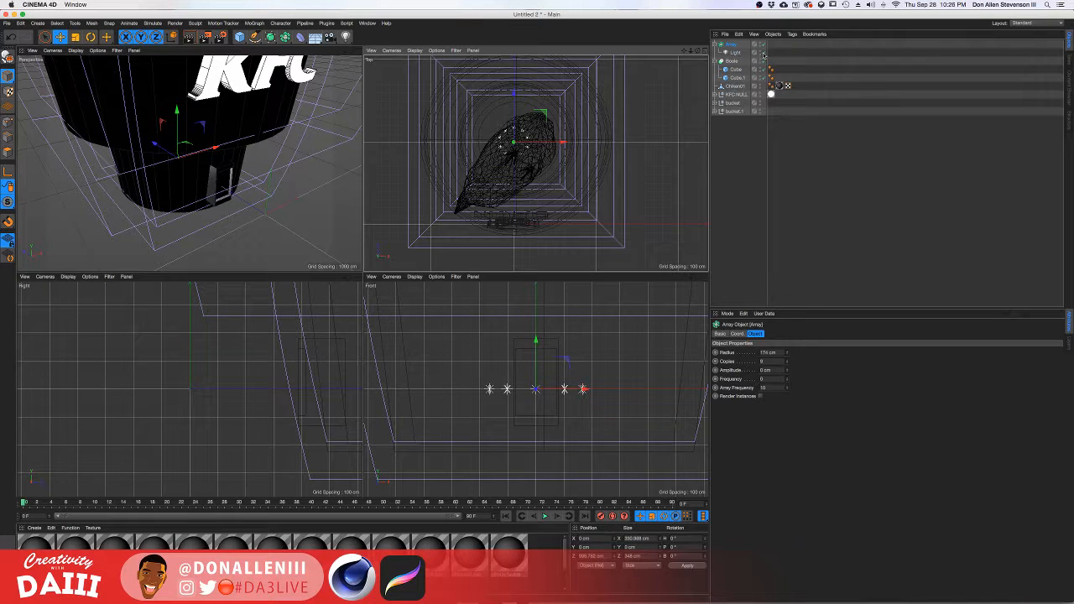
# Enlarge the light array's radius to 729 cm and raise it along Y to just below the large bucket's underside.
pyautogui.moveTo(788, 354); pyautogui.dragTo(787, 337)
pyautogui.keyDown('alt'); pyautogui.moveTo(224, 161); pyautogui.dragTo(348, 91); pyautogui.keyUp('alt')
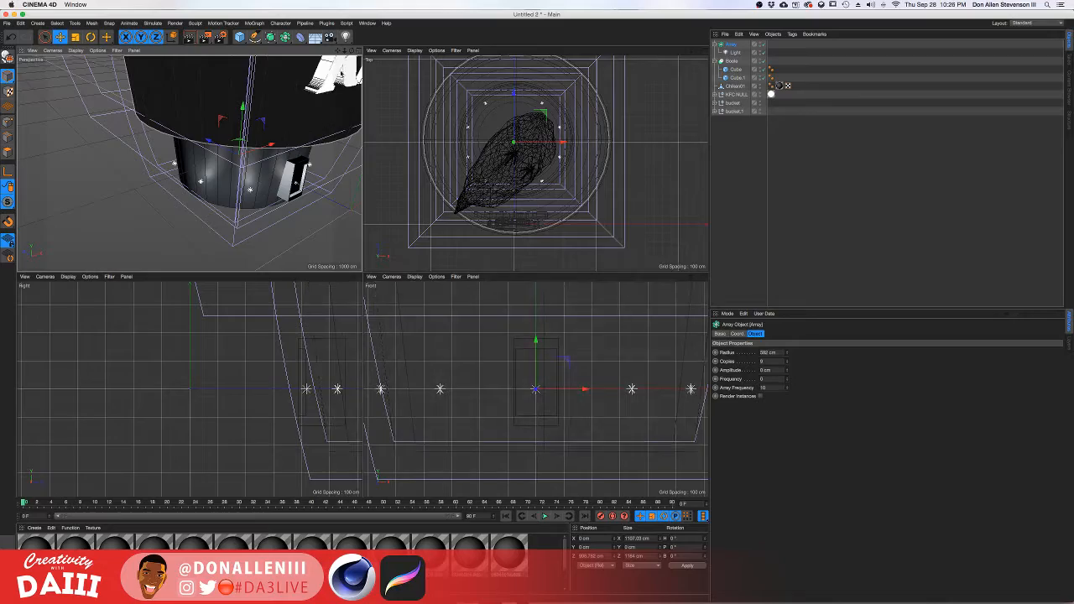
pyautogui.click(358, 50)
pyautogui.keyDown('alt'); pyautogui.moveTo(578, 146); pyautogui.dragTo(457, 365, button='middle'); pyautogui.keyUp('alt')
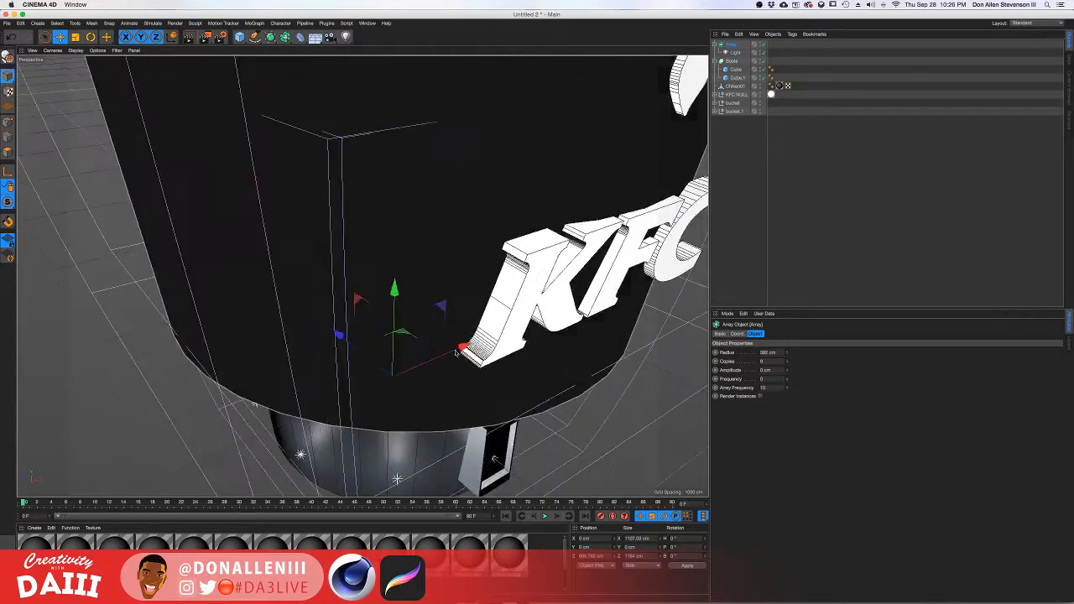
pyautogui.scroll(-7, 464, 354)
pyautogui.moveTo(508, 279)
pyautogui.keyDown('alt'); pyautogui.mouseDown()
pyautogui.moveTo(498, 244)
pyautogui.moveTo(522, 295)
pyautogui.moveTo(504, 294)
pyautogui.mouseUp(); pyautogui.keyUp('alt')
pyautogui.scroll(5, 398, 412)
pyautogui.scroll(5, 398, 413)
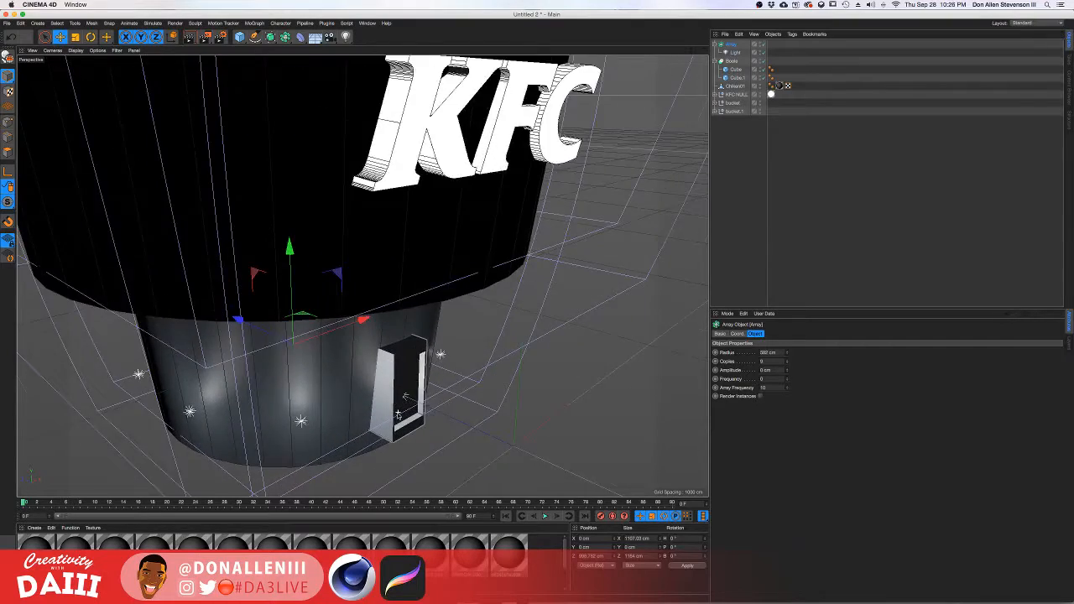
pyautogui.keyDown('alt'); pyautogui.moveTo(401, 411); pyautogui.dragTo(343, 353); pyautogui.keyUp('alt')
pyautogui.moveTo(325, 293); pyautogui.dragTo(326, 192)
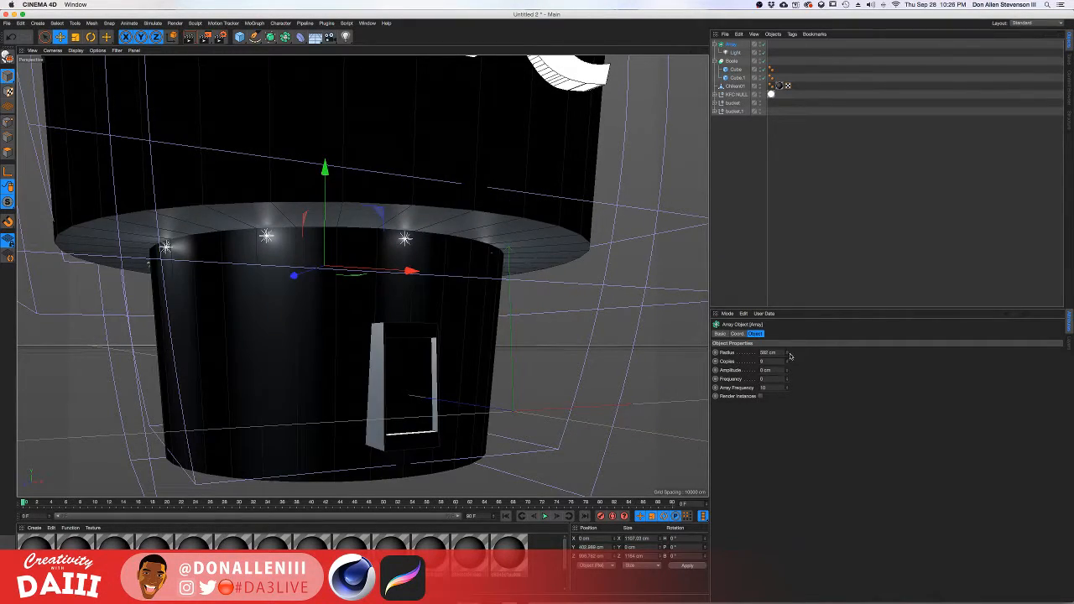
pyautogui.moveTo(790, 356)
pyautogui.mouseDown()
pyautogui.moveTo(843, 356)
pyautogui.moveTo(790, 352)
pyautogui.mouseUp()
pyautogui.keyDown('alt'); pyautogui.moveTo(457, 188); pyautogui.dragTo(417, 336); pyautogui.keyUp('alt')
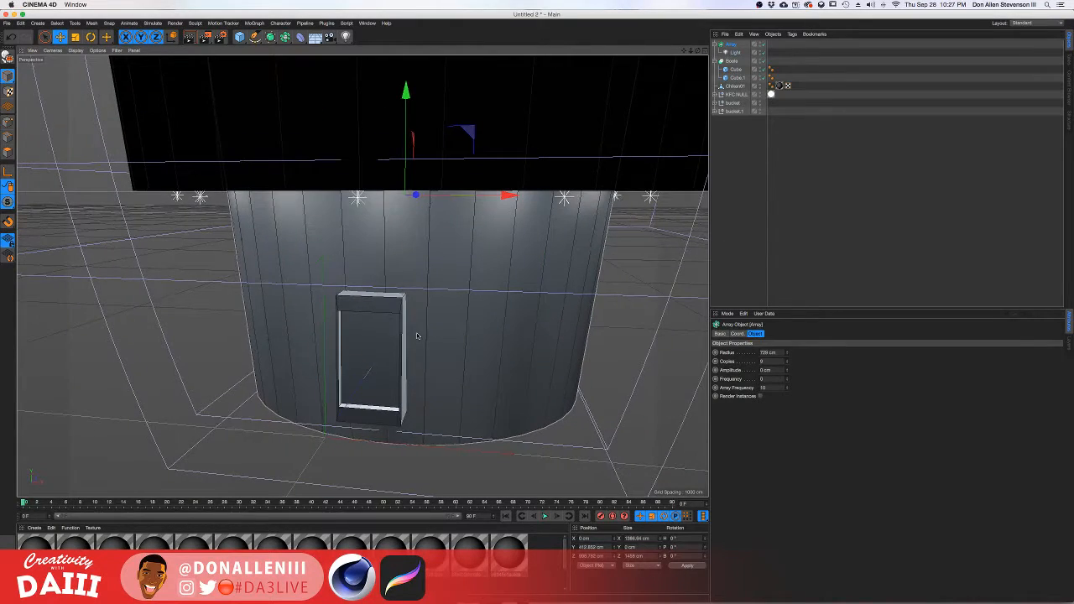
# Render a viewport preview of the lit base bucket and ATM, continuing past the missing chicken texture.
pyautogui.press('super+r')
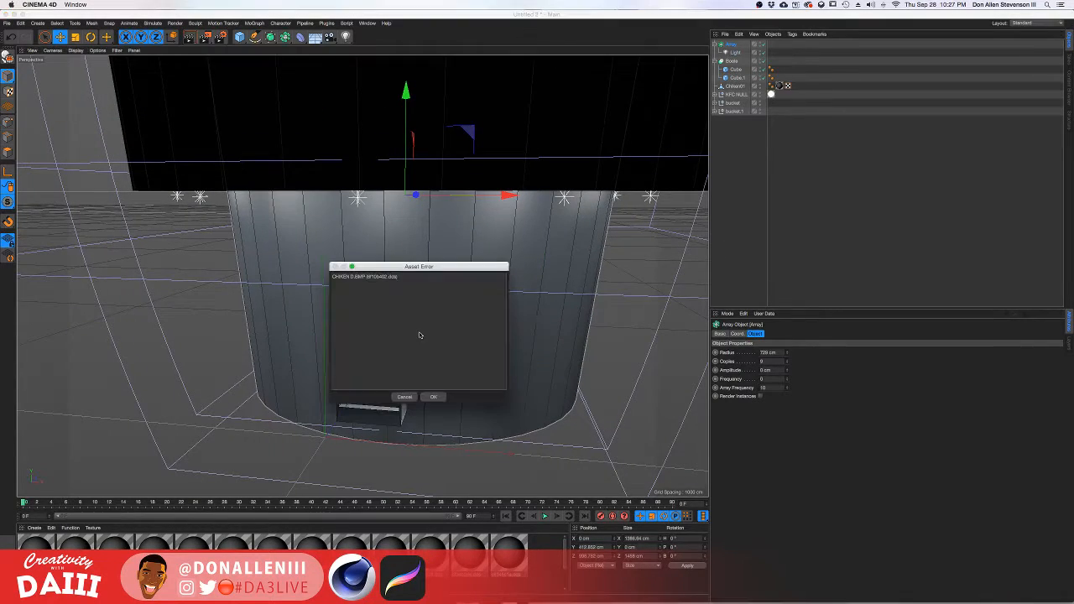
pyautogui.click(408, 398)
pyautogui.click(397, 463)
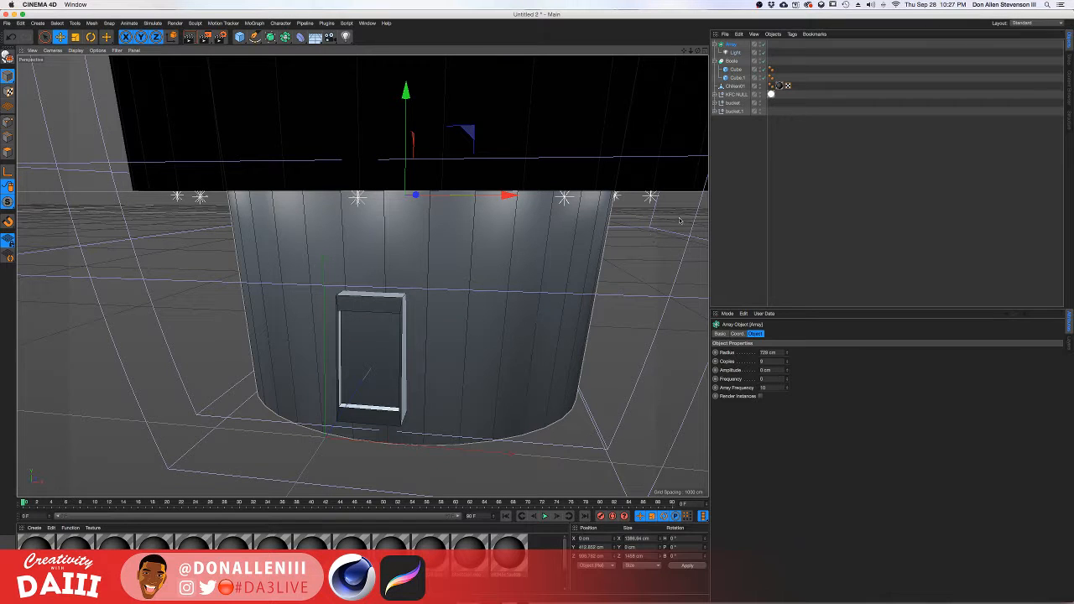
pyautogui.click(733, 197)
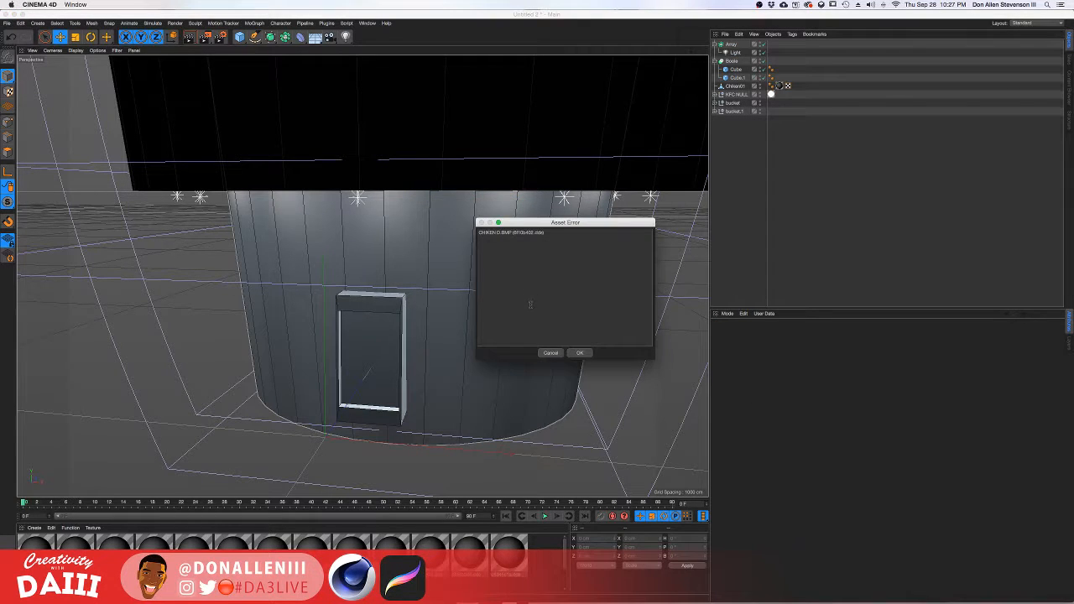
pyautogui.click(581, 353)
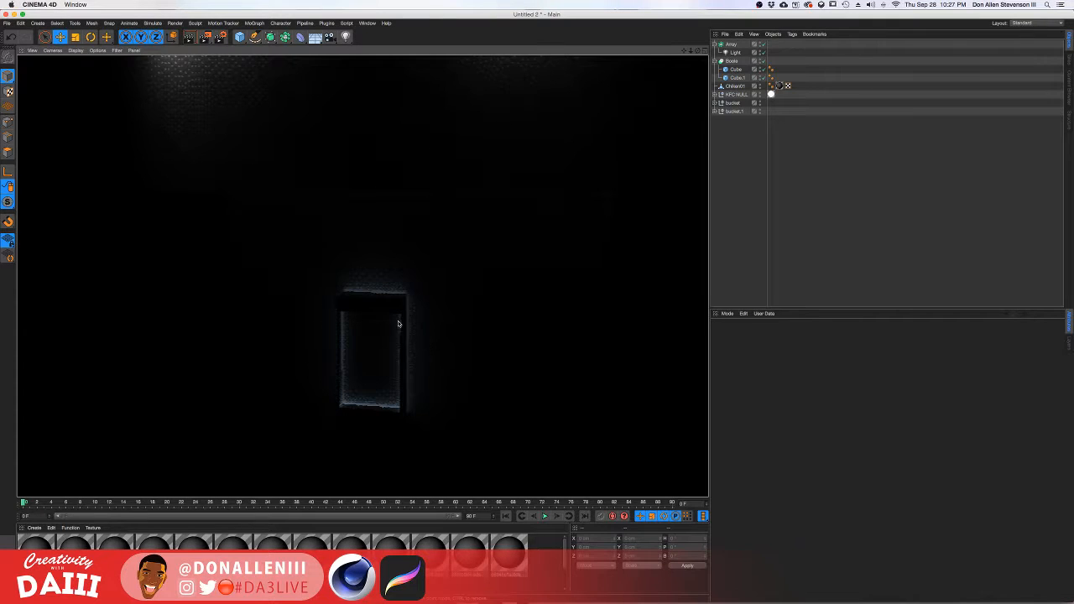
# Disable Global Illumination in the render settings.
pyautogui.press('super+b')
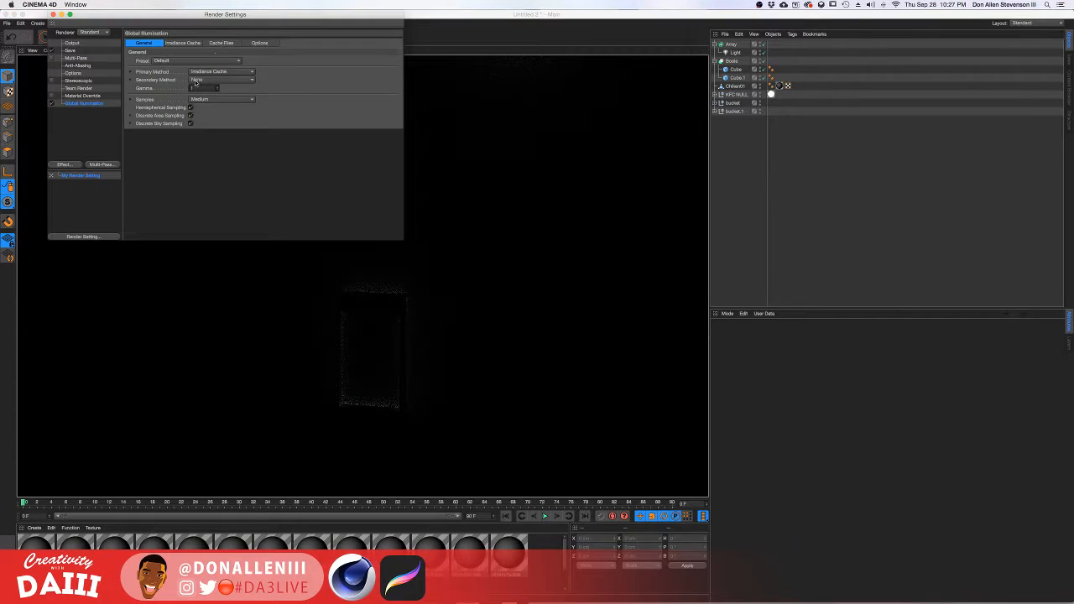
pyautogui.click(52, 103)
pyautogui.click(53, 15)
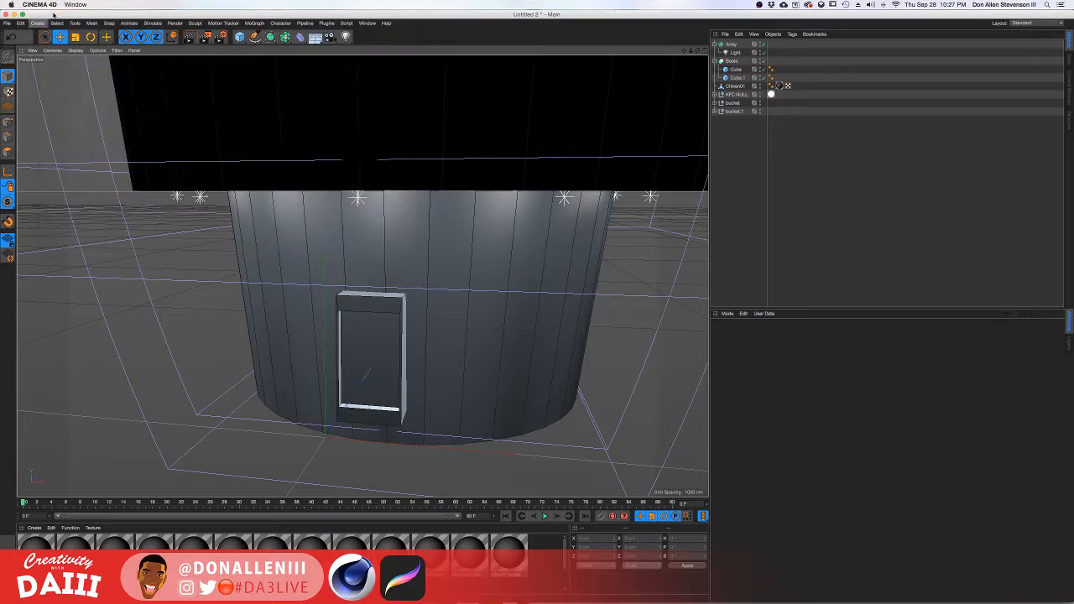
# Render the view again without Global Illumination and examine how the light array illuminates the base bucket and ATM.
pyautogui.press('super+r')
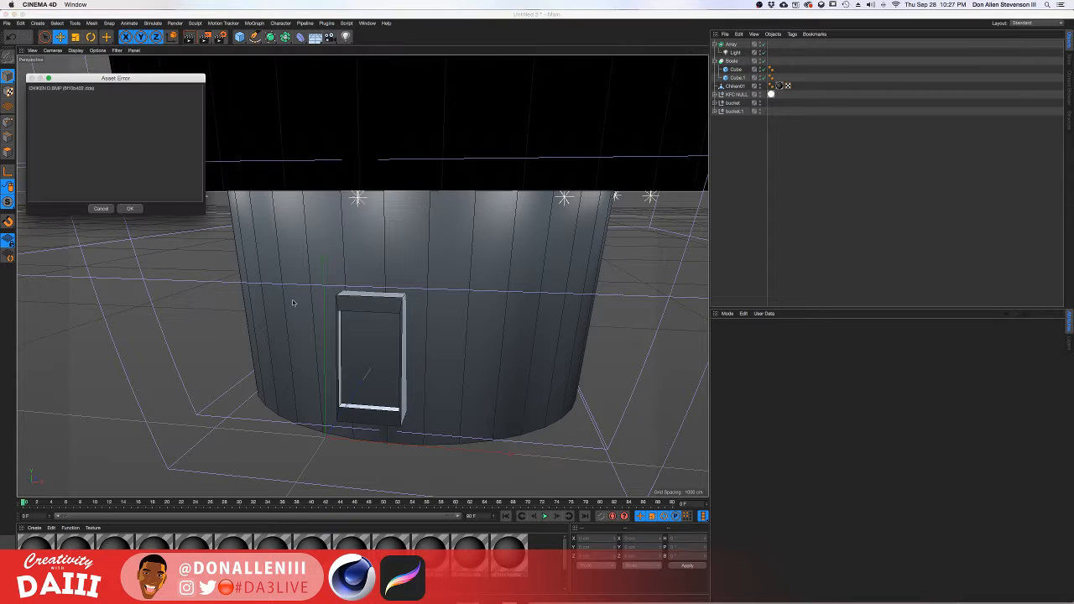
pyautogui.click(127, 208)
pyautogui.press('super+r')
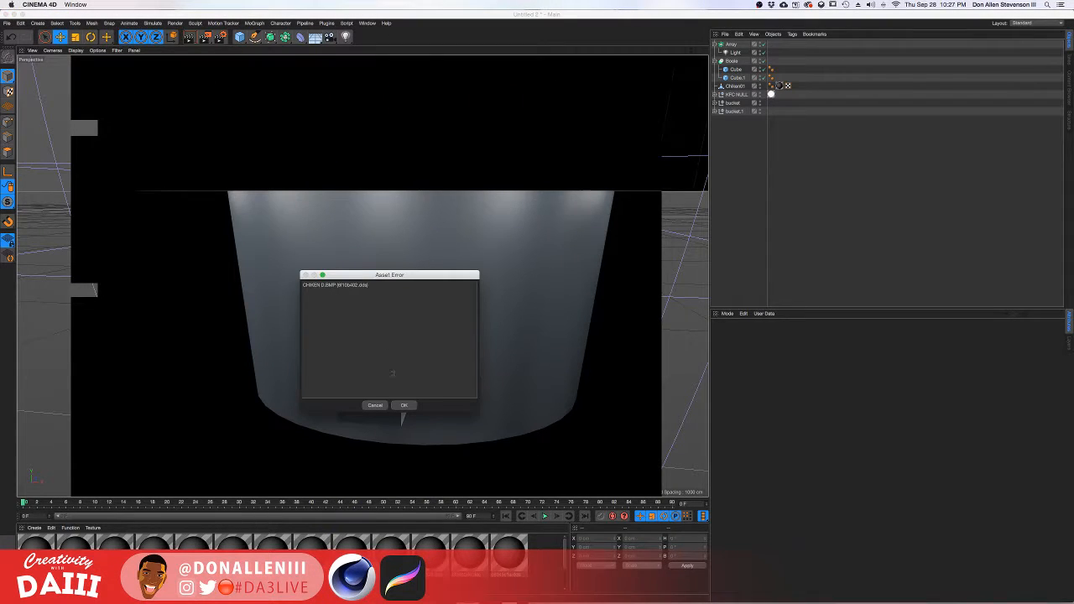
pyautogui.click(402, 406)
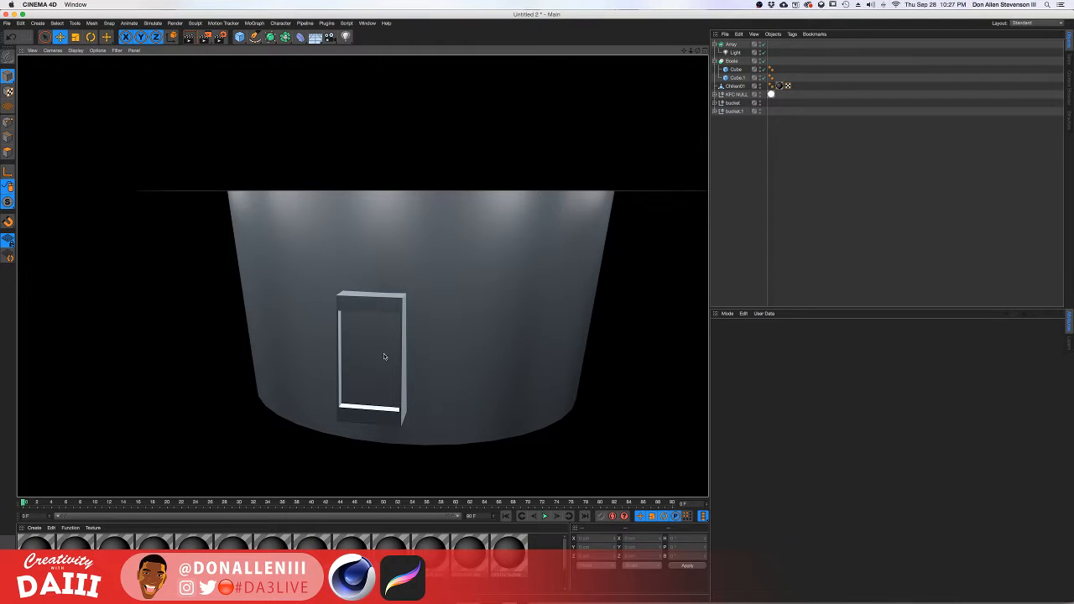
pyautogui.keyDown('alt'); pyautogui.moveTo(380, 356); pyautogui.dragTo(445, 362); pyautogui.keyUp('alt')
pyautogui.scroll(3, 366, 382)
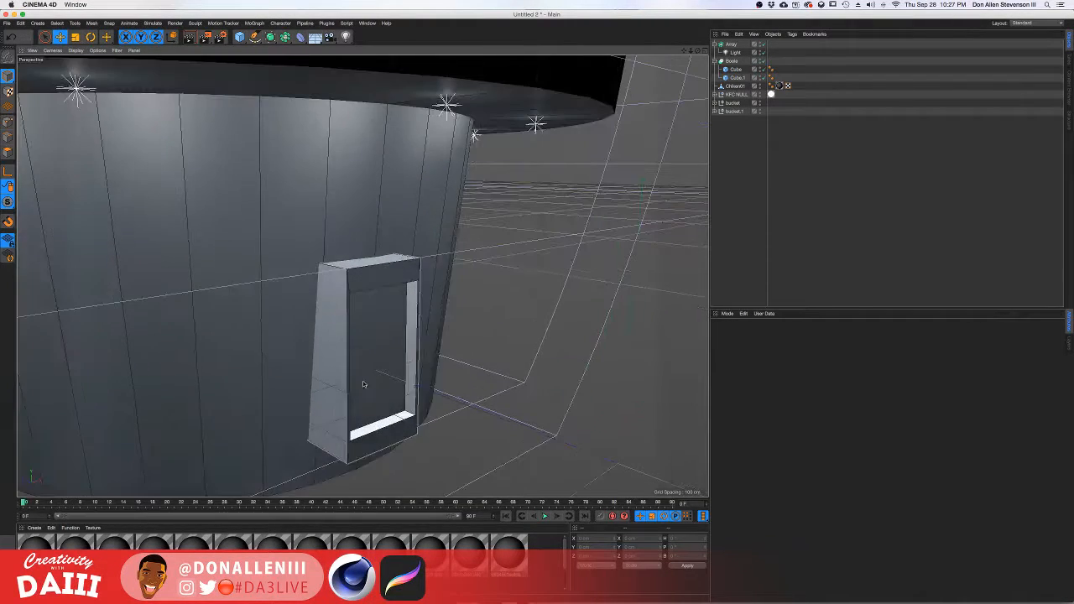
pyautogui.scroll(-10, 363, 385)
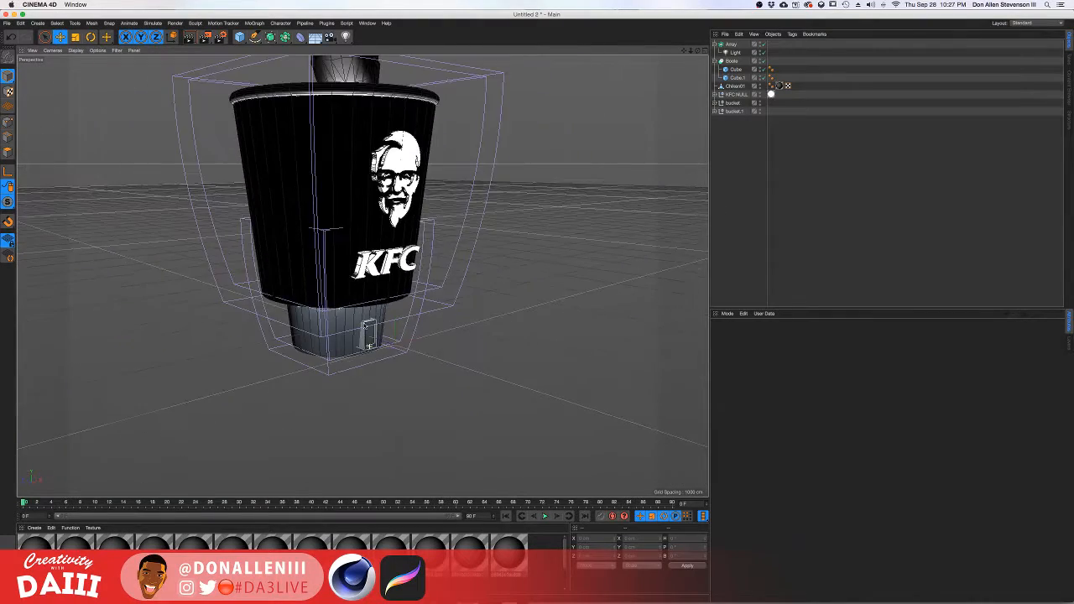
# Examine the recessed ATM frame on the base bucket up close and compare it with the ATM reference photo in Chrome.
pyautogui.scroll(-5, 365, 325)
pyautogui.keyDown('alt'); pyautogui.moveTo(388, 189); pyautogui.dragTo(327, 159); pyautogui.keyUp('alt')
pyautogui.scroll(9, 405, 350)
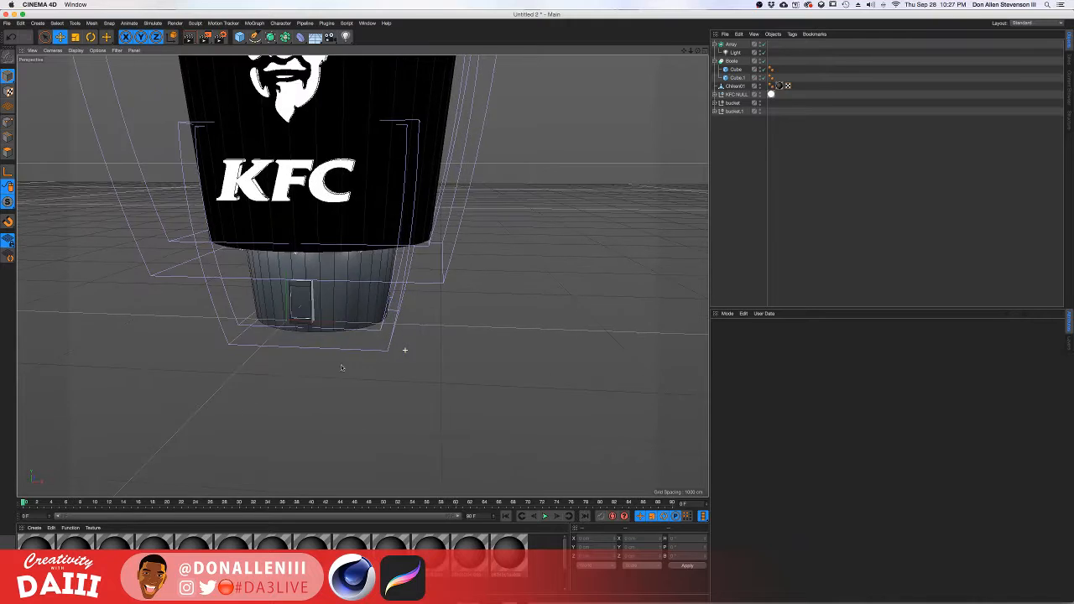
pyautogui.scroll(10, 341, 367)
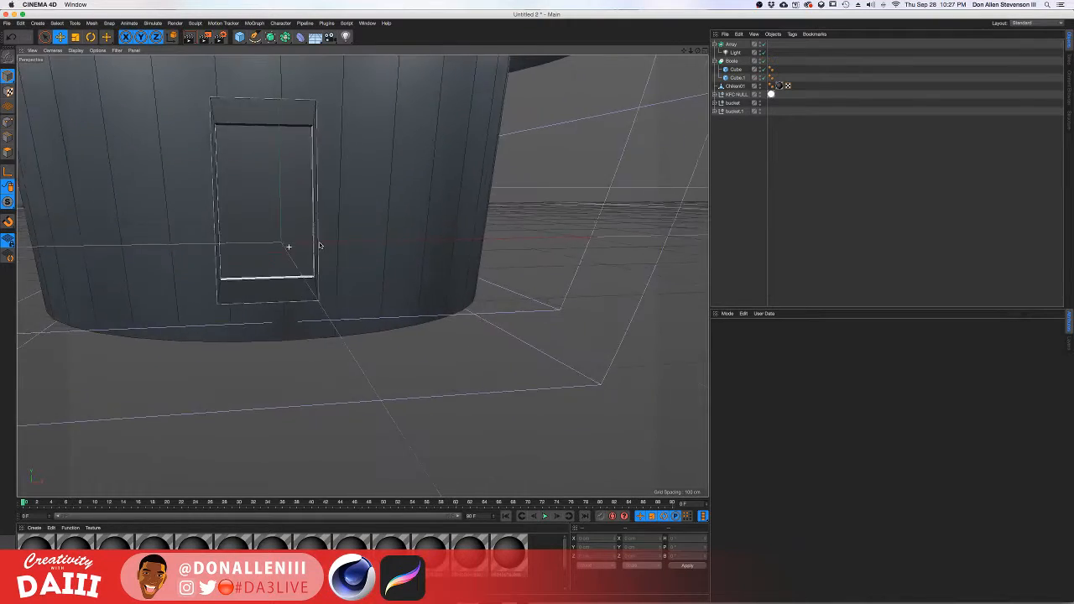
pyautogui.keyDown('alt'); pyautogui.moveTo(319, 246); pyautogui.dragTo(289, 297); pyautogui.keyUp('alt')
pyautogui.keyDown('alt'); pyautogui.moveTo(281, 240); pyautogui.dragTo(358, 245); pyautogui.keyUp('alt')
pyautogui.click(716, 62)
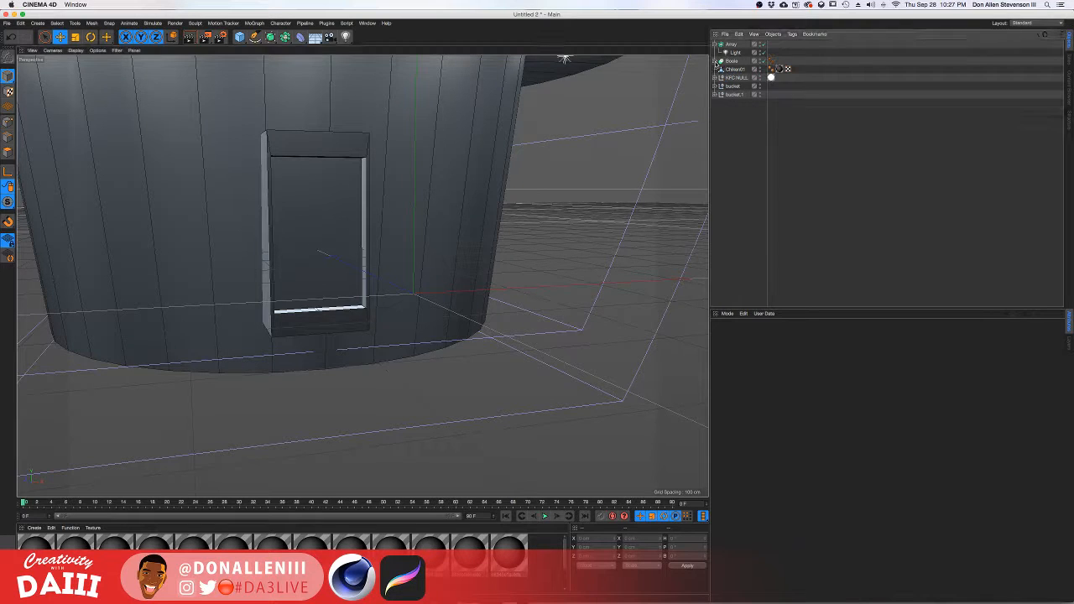
pyautogui.hotkey('ctrl', 'Up')
pyautogui.click(578, 31)
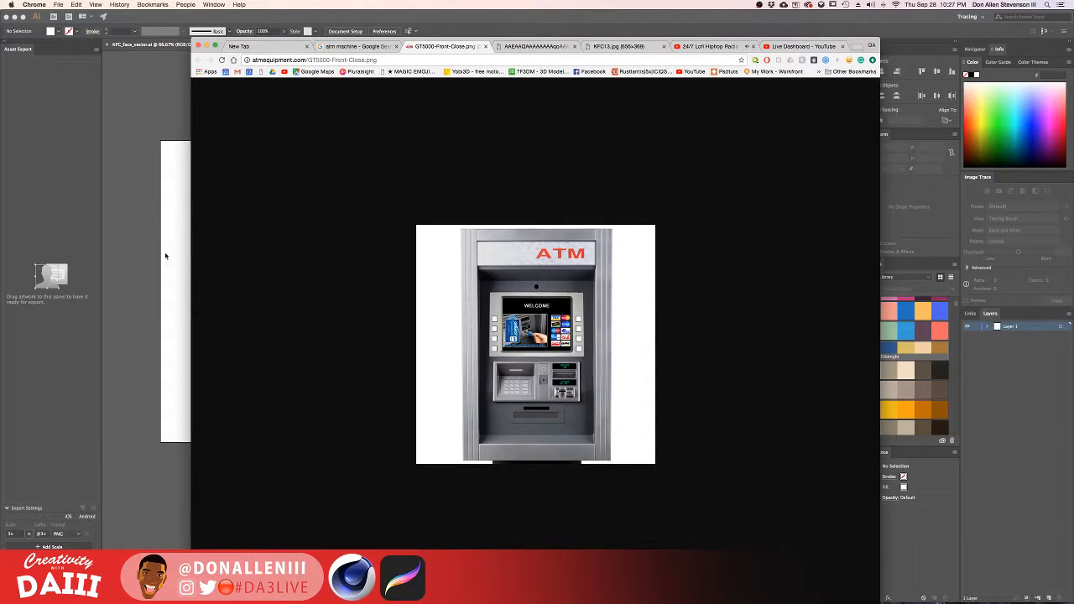
pyautogui.click(165, 256)
pyautogui.hotkey('ctrl', 'Up')
pyautogui.click(231, 254)
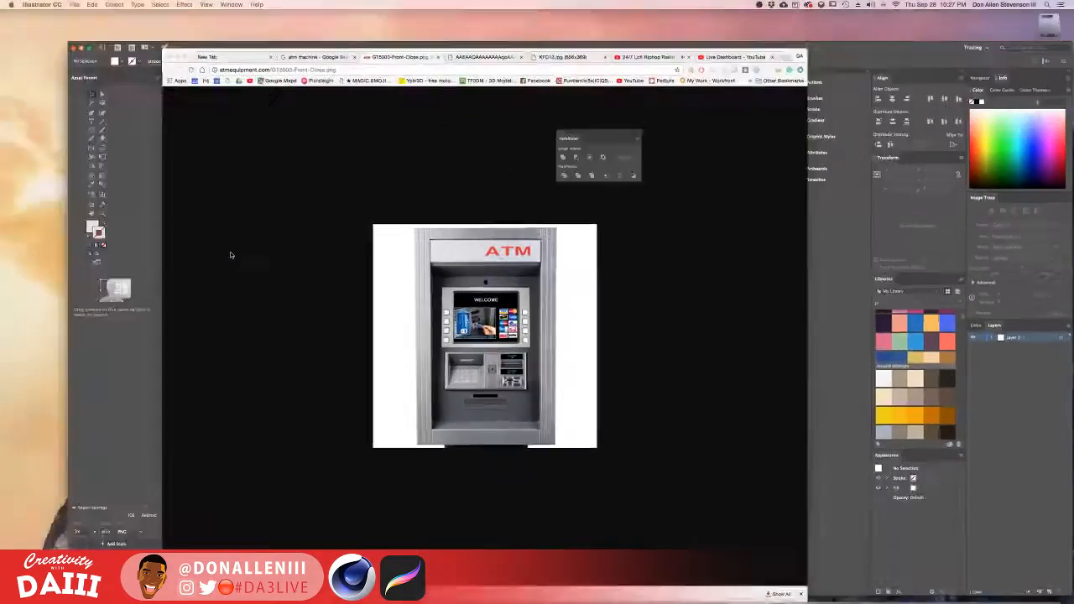
pyautogui.hotkey('ctrl', 'Up')
pyautogui.click(365, 43)
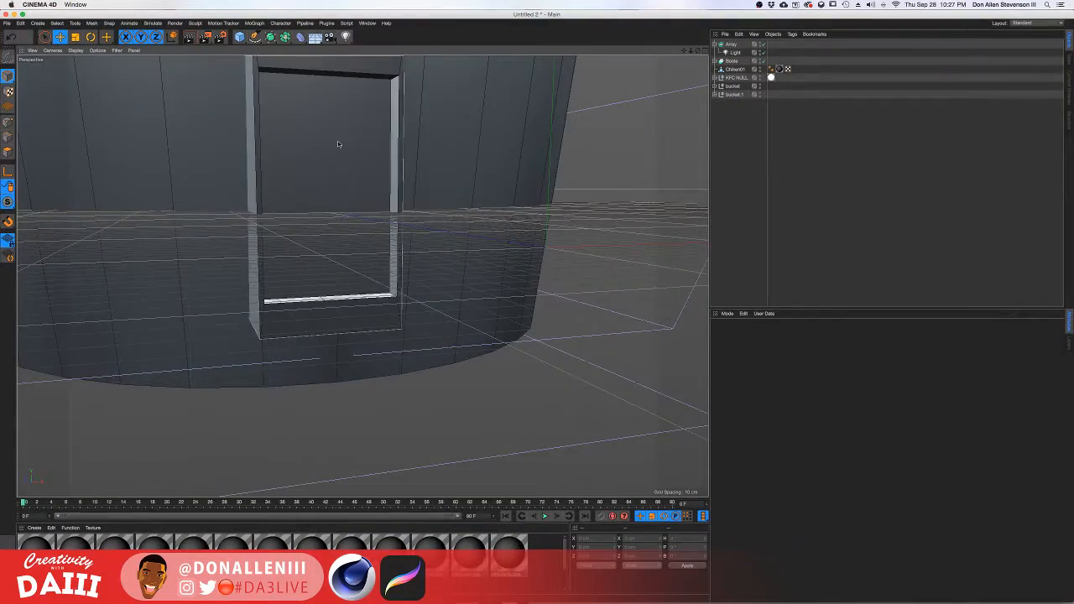
# Duplicate the inner cube that cuts the ATM recess and place the copy outside the Boole in the object hierarchy.
pyautogui.click(734, 93)
pyautogui.click(736, 78)
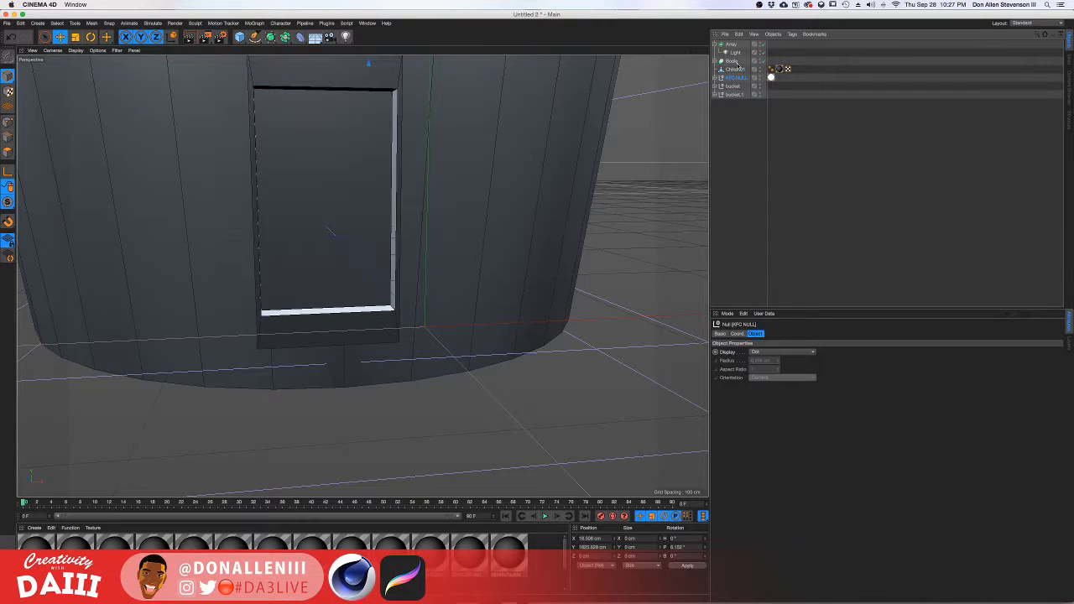
pyautogui.click(715, 61)
pyautogui.click(735, 69)
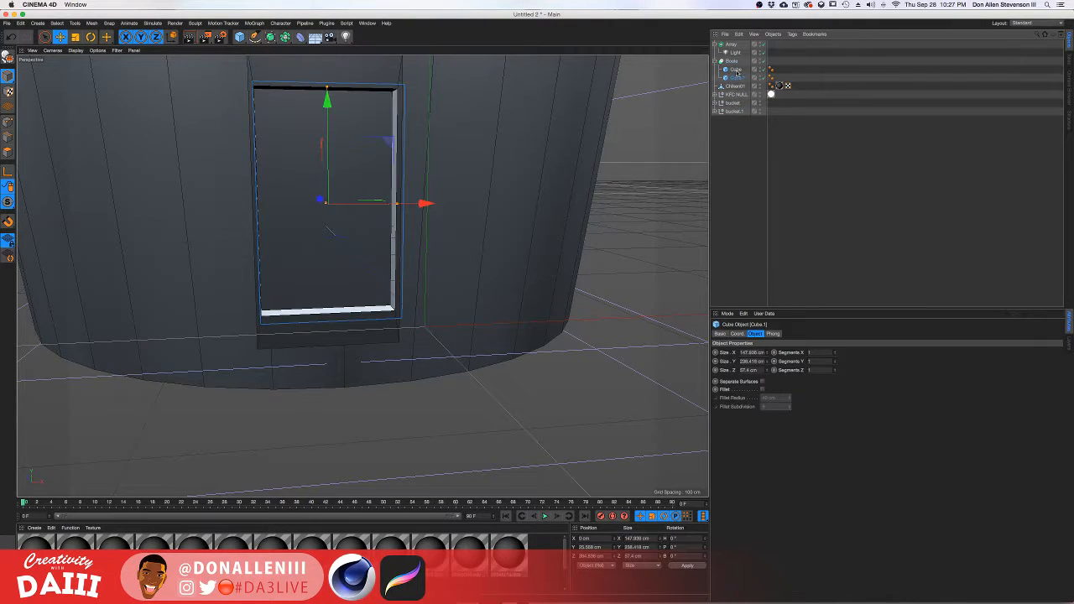
pyautogui.moveTo(387, 200); pyautogui.dragTo(369, 251)
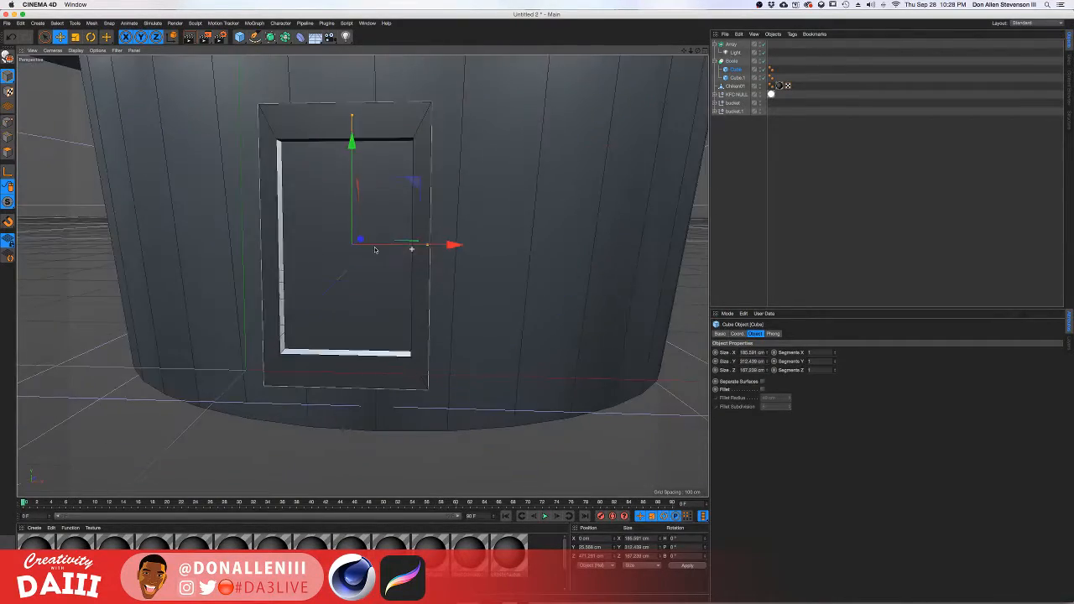
pyautogui.click(736, 77)
pyautogui.keyDown('ctrl'); pyautogui.moveTo(740, 63); pyautogui.dragTo(738, 61); pyautogui.keyUp('ctrl')
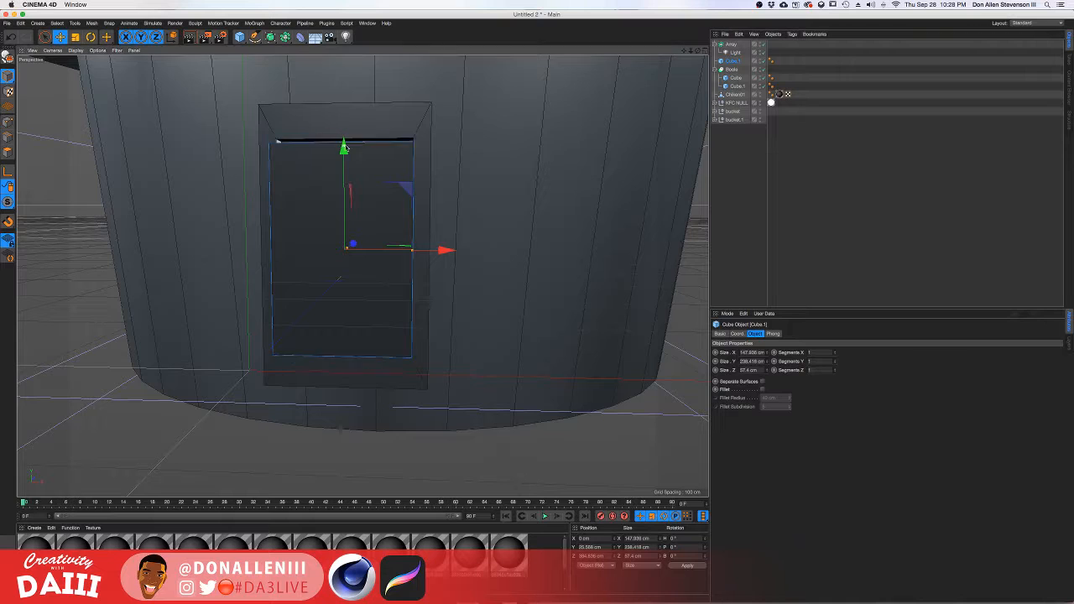
# Resize the copied cube to about 121 × 76 × 22 cm and fit it as a screen panel in the recess's upper part.
pyautogui.moveTo(350, 140); pyautogui.dragTo(344, 194)
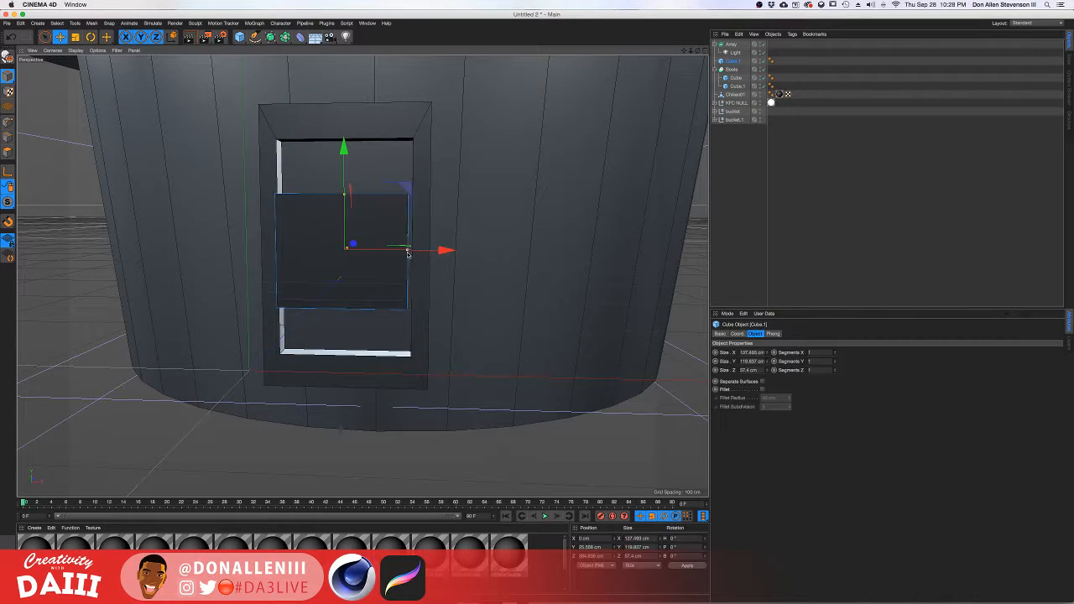
pyautogui.moveTo(407, 253); pyautogui.dragTo(373, 259)
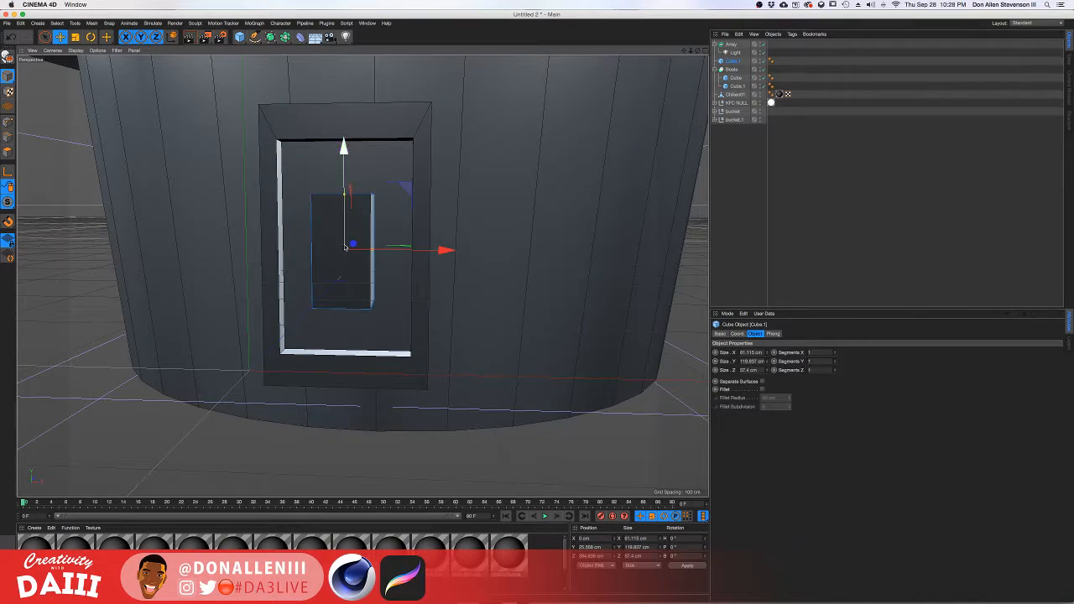
pyautogui.moveTo(344, 198); pyautogui.dragTo(353, 247)
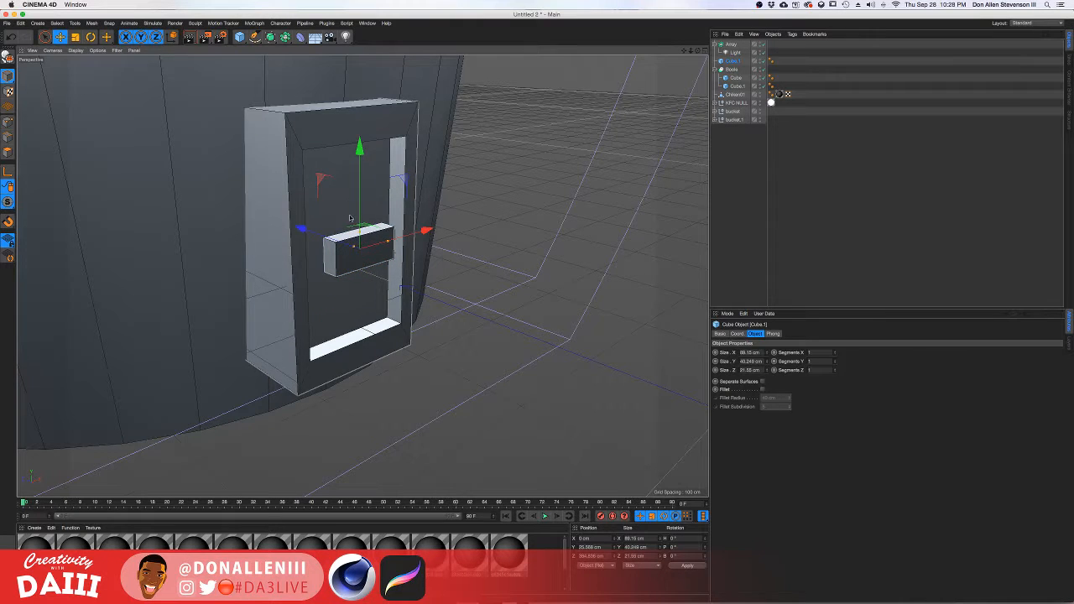
pyautogui.moveTo(360, 233); pyautogui.dragTo(398, 242)
pyautogui.moveTo(359, 147); pyautogui.dragTo(359, 129)
pyautogui.moveTo(304, 183); pyautogui.dragTo(287, 184)
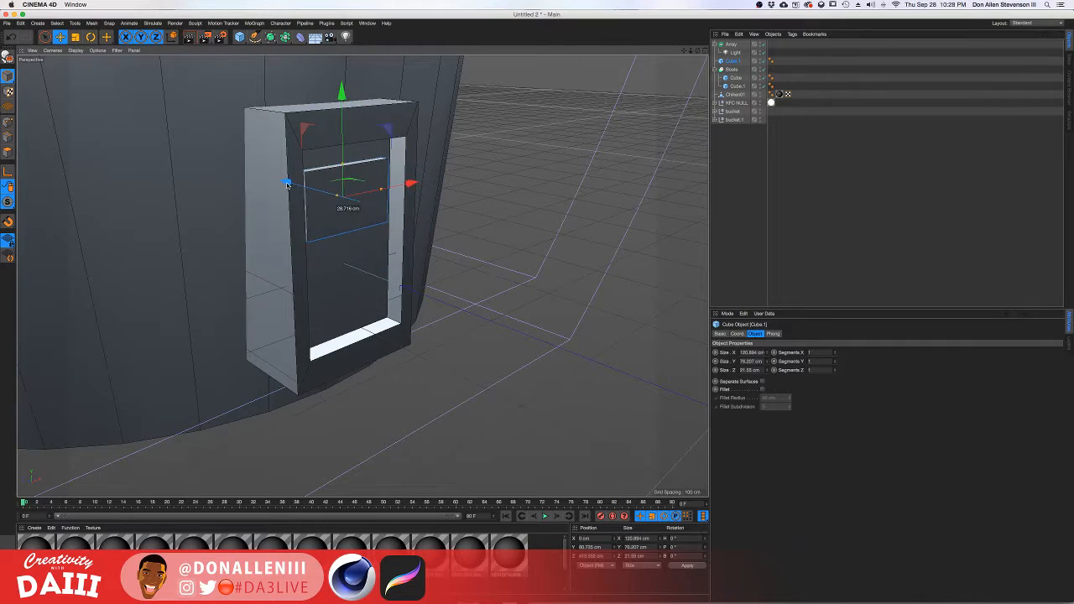
pyautogui.keyDown('alt'); pyautogui.moveTo(377, 189); pyautogui.dragTo(637, 146); pyautogui.keyUp('alt')
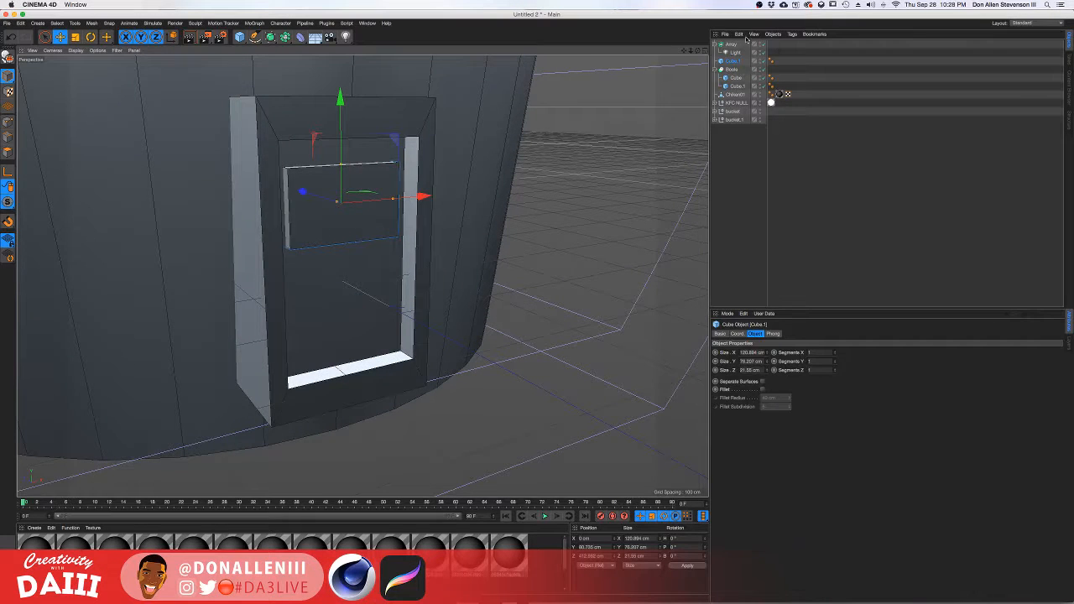
# Duplicate the screen panel, lower the copy to about Y -21 cm and tilt it to a pitch of about -42°.
pyautogui.click(733, 63)
pyautogui.press('super+c')
pyautogui.press('super+v')
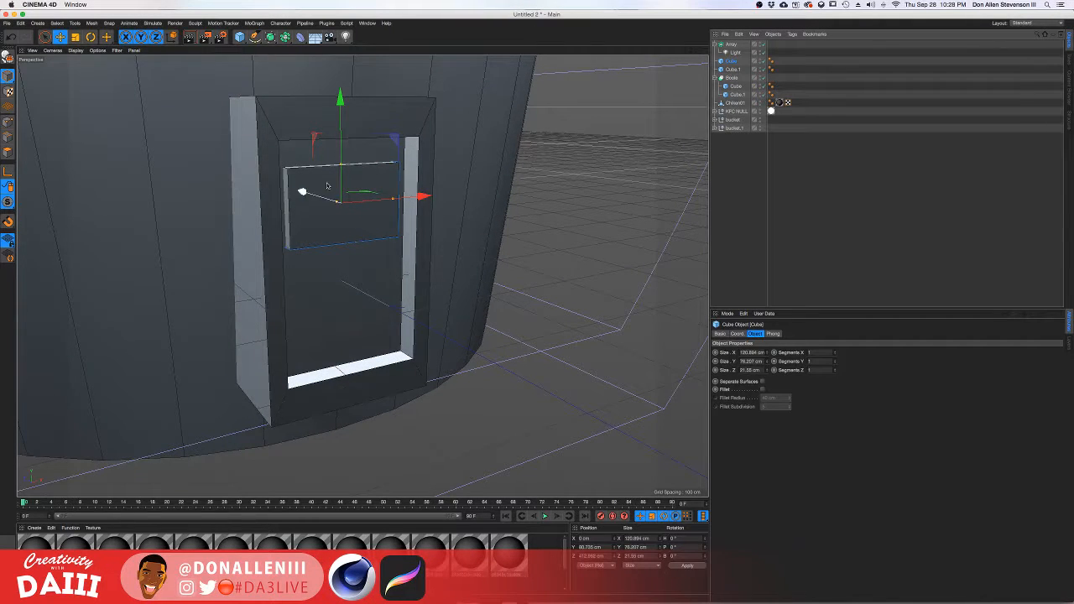
pyautogui.moveTo(342, 106); pyautogui.dragTo(342, 199)
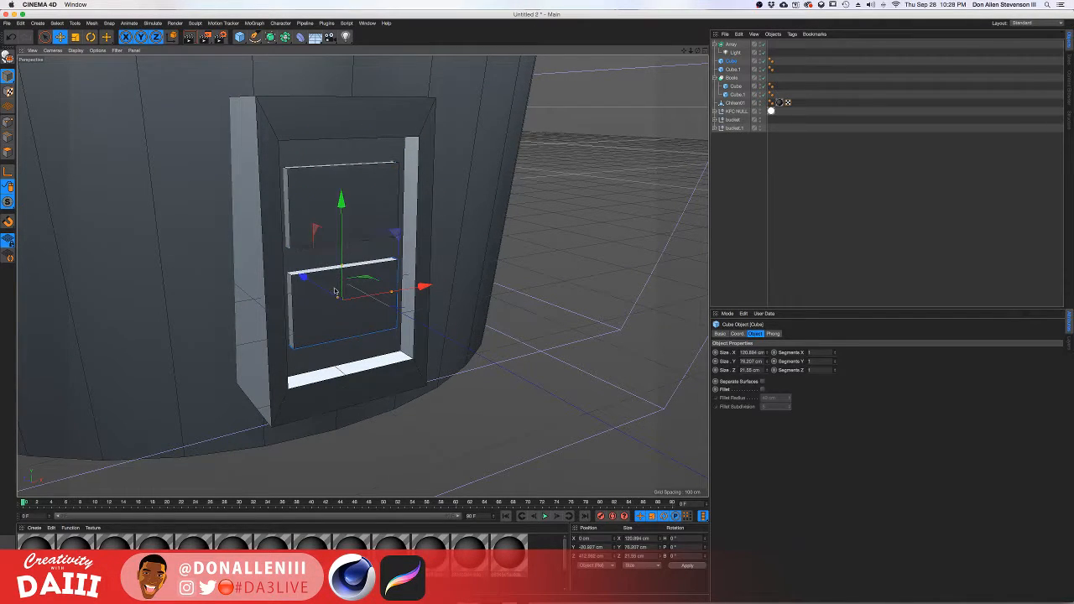
pyautogui.press('r')
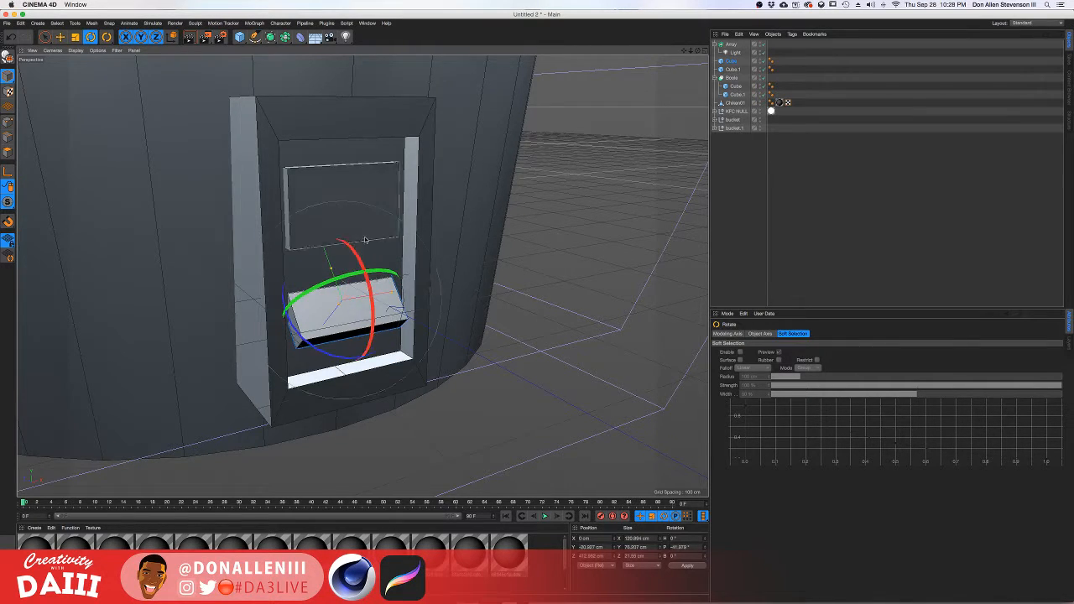
pyautogui.keyDown('alt'); pyautogui.moveTo(378, 268); pyautogui.dragTo(314, 305); pyautogui.keyUp('alt')
pyautogui.keyDown('alt'); pyautogui.moveTo(370, 302); pyautogui.dragTo(343, 298); pyautogui.keyUp('alt')
# Check the layout of the screen and keypad in the ATM reference photo in Chrome and return to Cinema 4D.
pyautogui.hotkey('ctrl', 'Up')
pyautogui.click(551, 50)
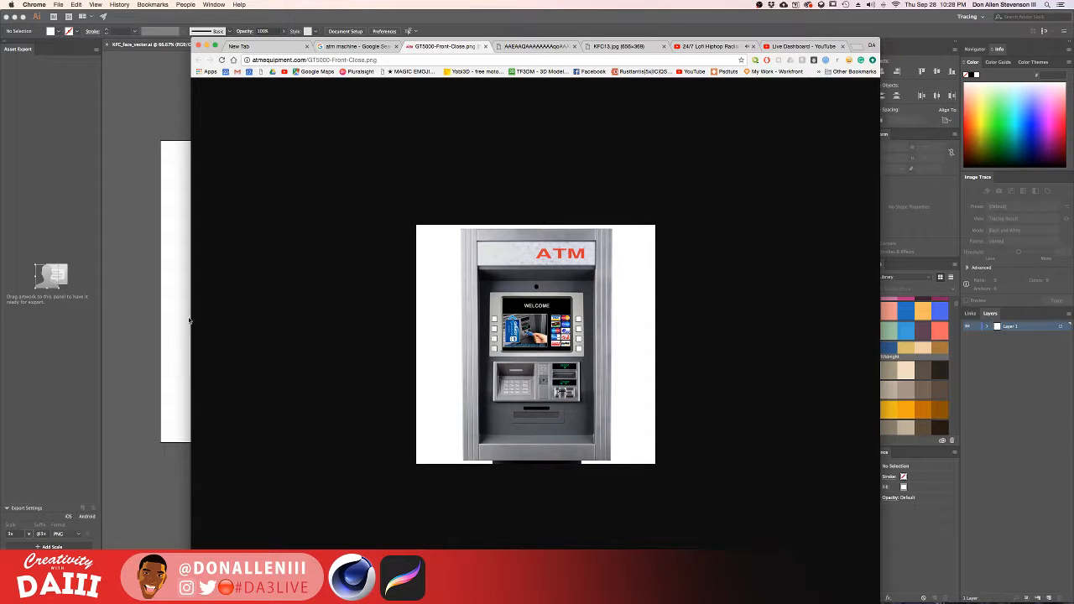
pyautogui.click(179, 300)
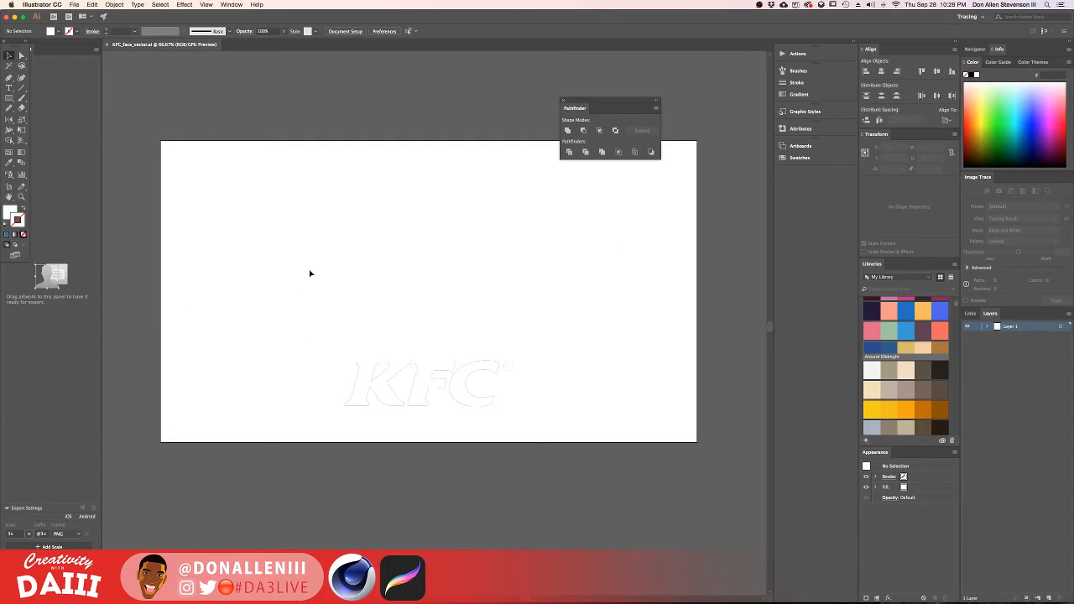
pyautogui.hotkey('ctrl', 'Up')
pyautogui.click(228, 283)
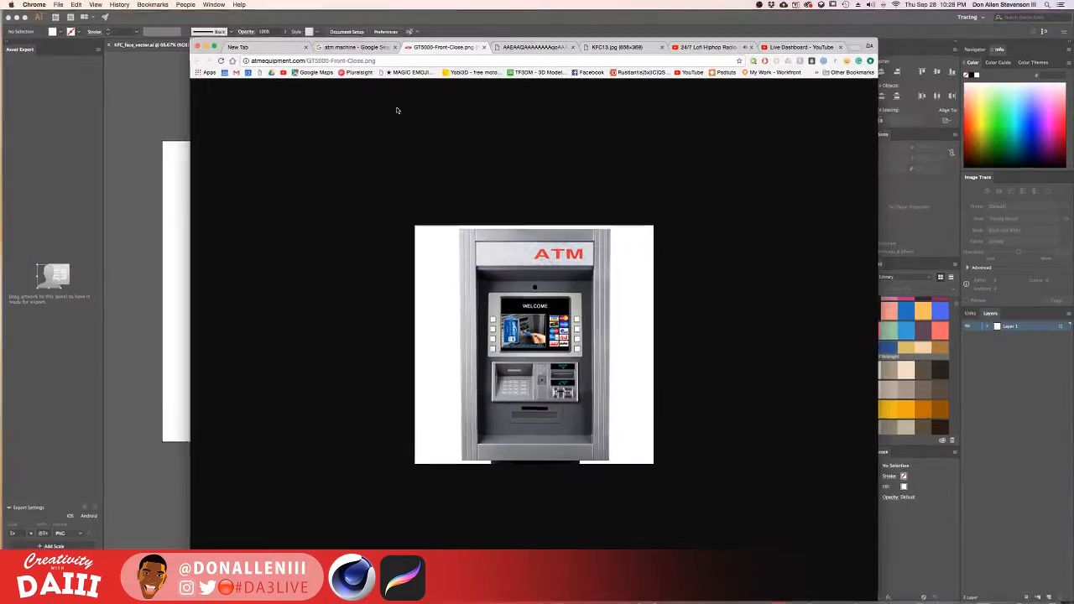
pyautogui.hotkey('ctrl', 'Up')
pyautogui.click(413, 26)
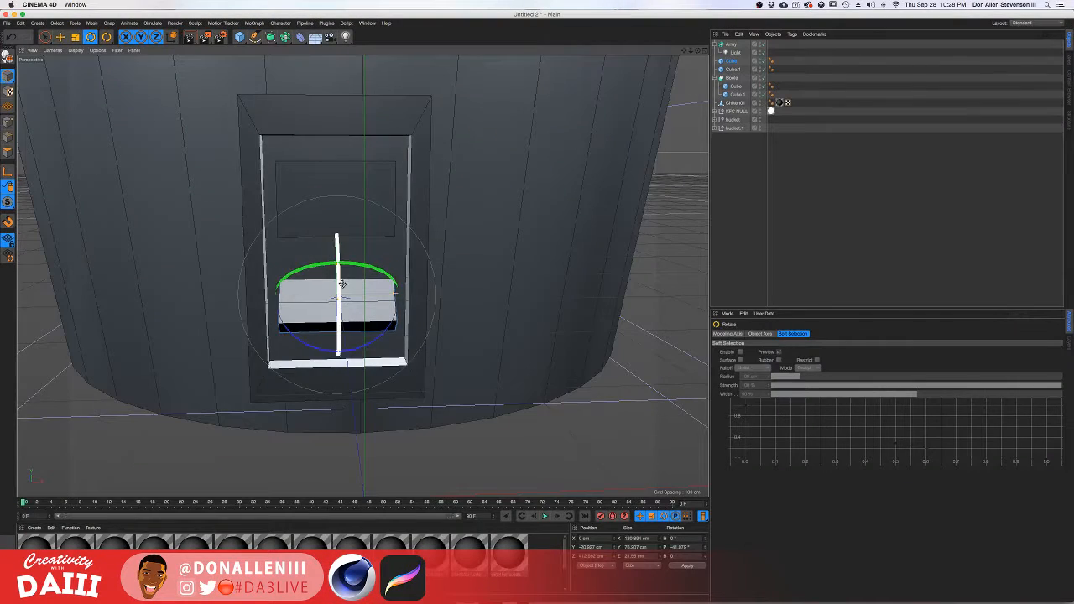
# Raise the tilted panel to about Y 13 cm, directly beneath the screen panel, and adjust its depth within the recess.
pyautogui.press('e')
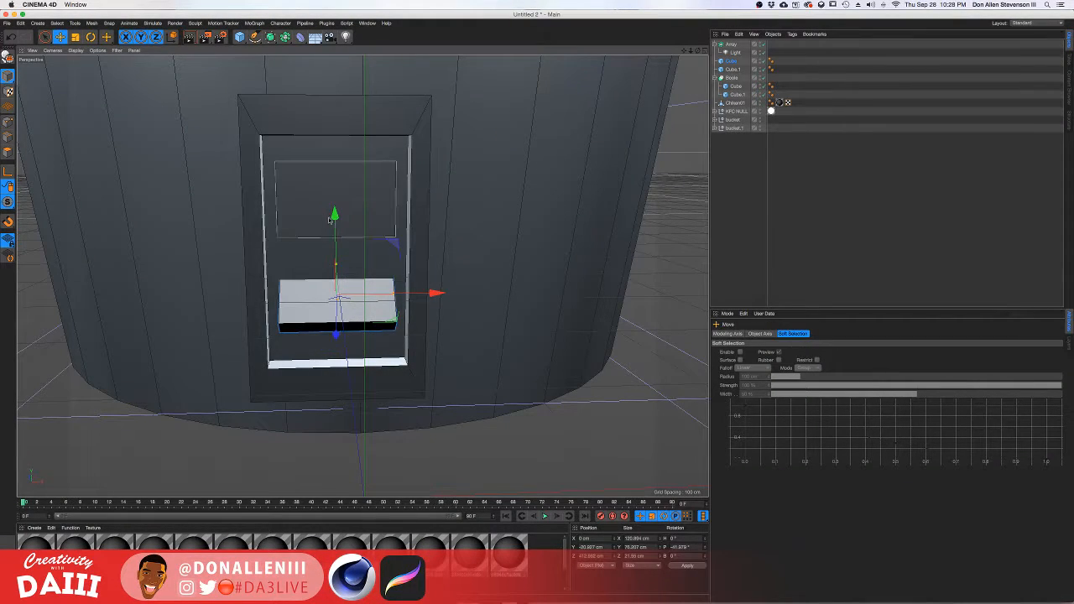
pyautogui.moveTo(335, 220); pyautogui.dragTo(366, 234)
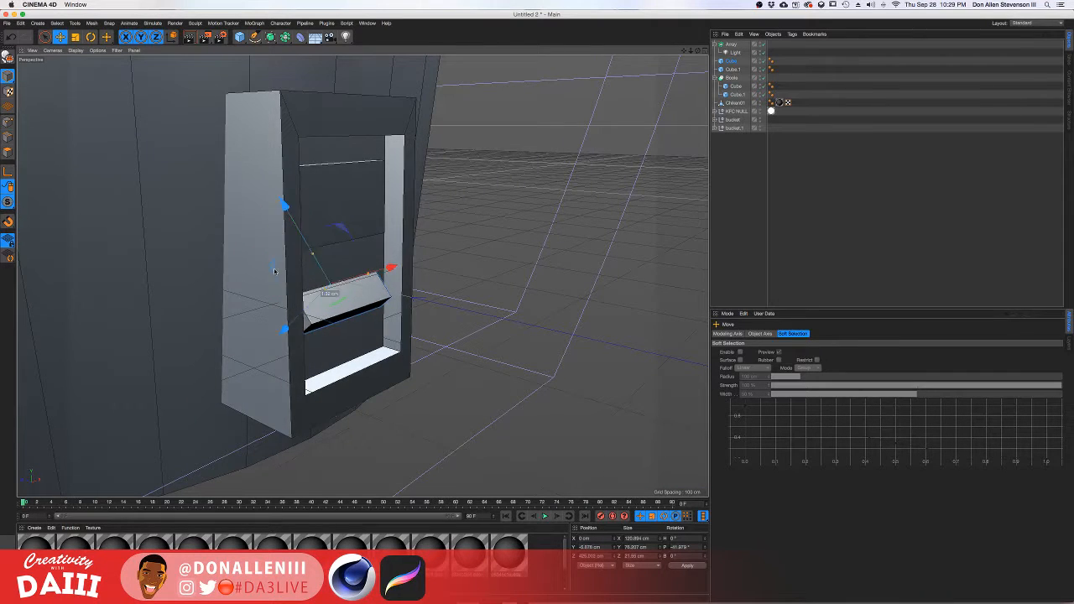
pyautogui.moveTo(317, 265); pyautogui.dragTo(368, 334)
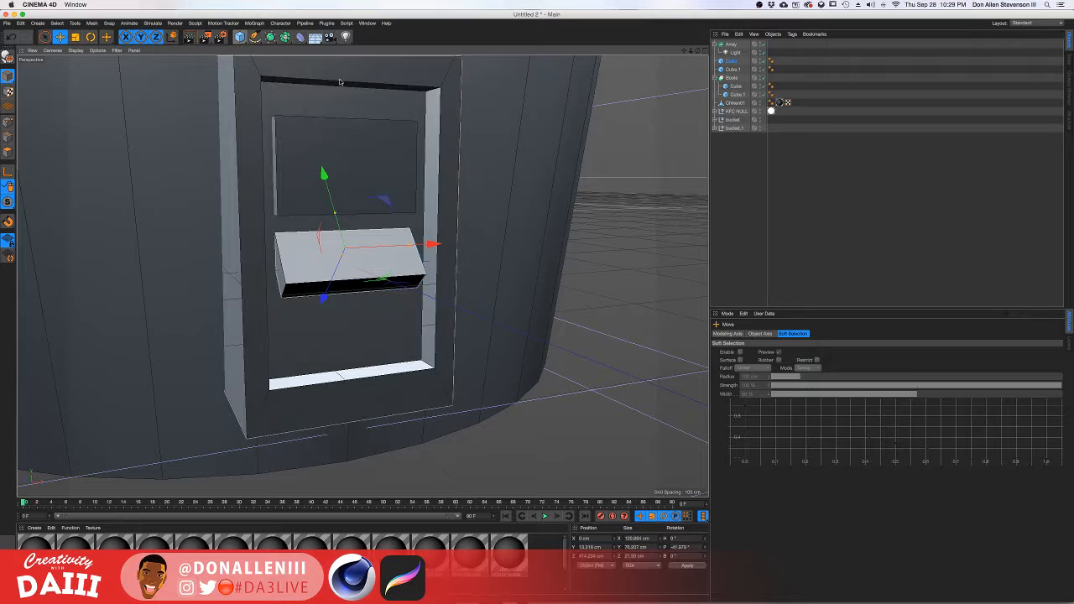
# Duplicate the upper screen panel as a child of the tilted panel and lower the copy into the bottom of the recess.
pyautogui.click(736, 70)
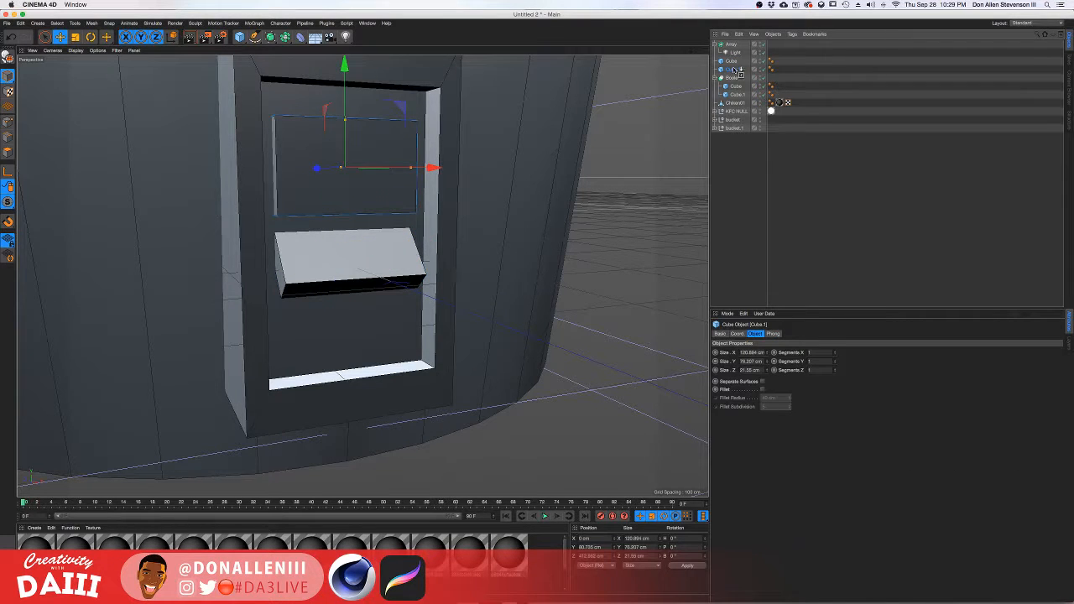
pyautogui.keyDown('ctrl'); pyautogui.moveTo(732, 64); pyautogui.dragTo(731, 61); pyautogui.keyUp('ctrl')
pyautogui.moveTo(346, 71); pyautogui.dragTo(345, 238)
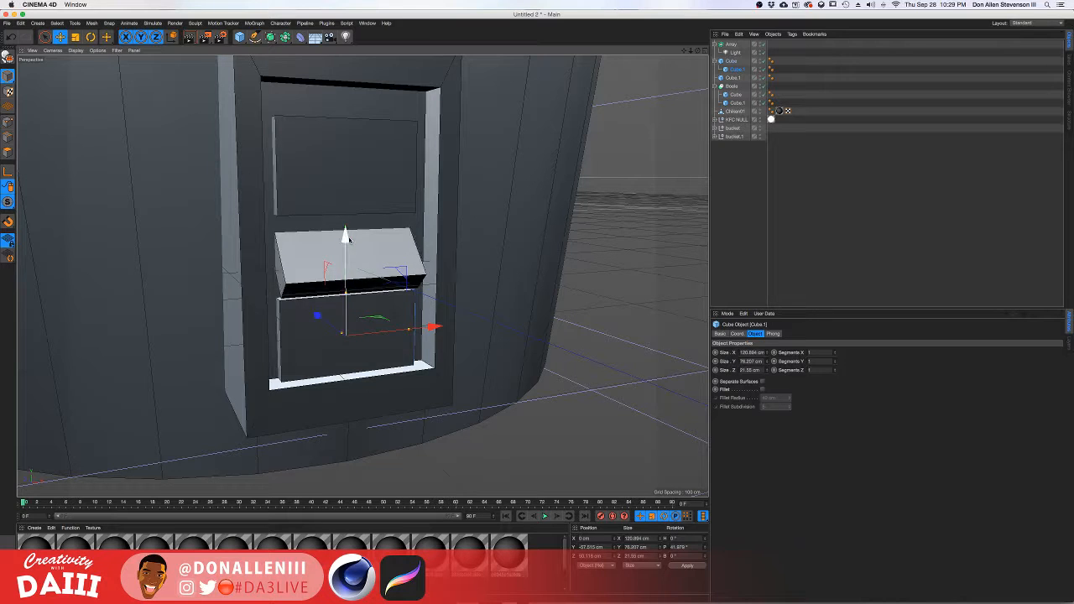
# Shorten the lower panel cube to about 43.6 cm in height and nest it inside the existing Boole below the other cubes.
pyautogui.moveTo(346, 296); pyautogui.dragTo(307, 297)
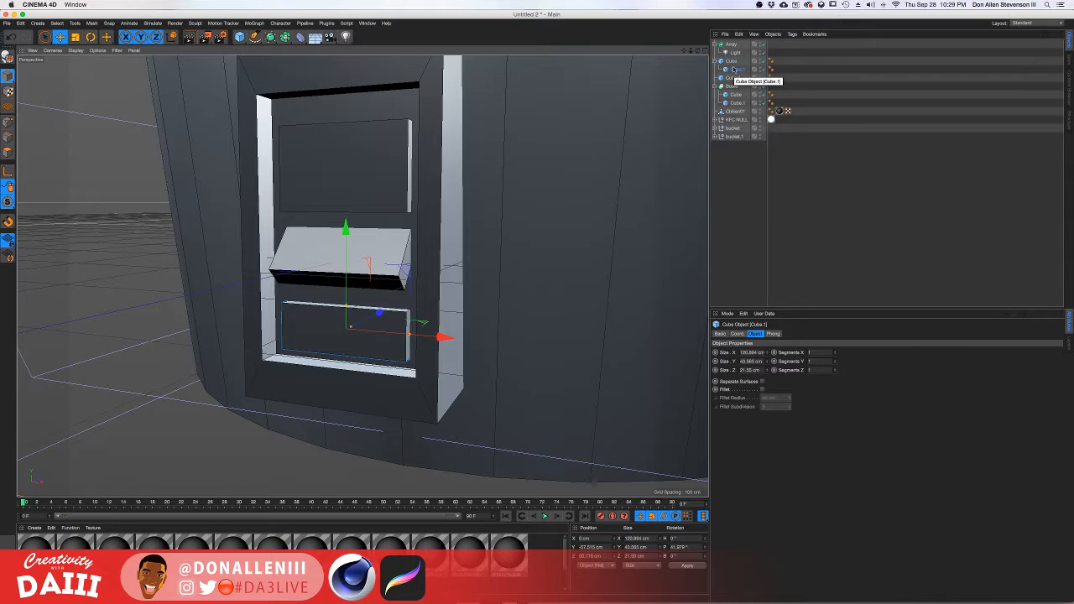
pyautogui.moveTo(734, 73); pyautogui.dragTo(732, 107)
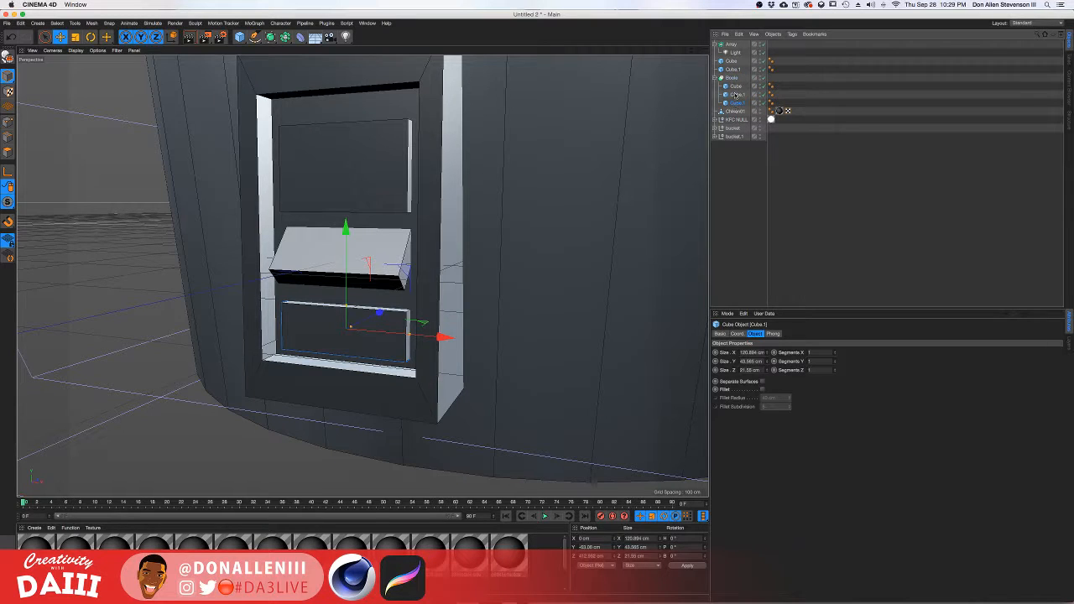
pyautogui.click(735, 94)
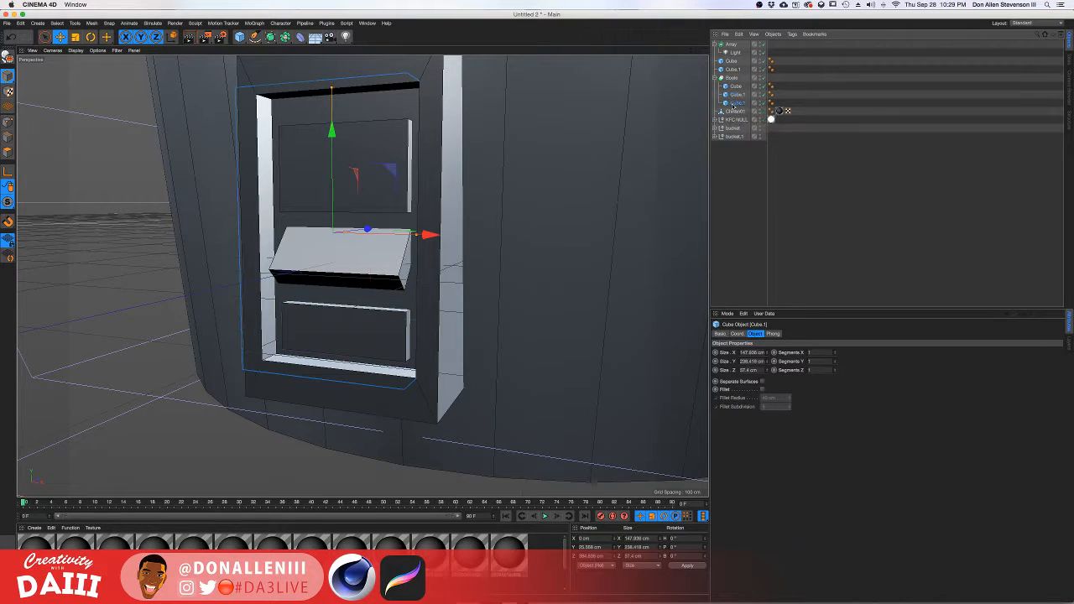
pyautogui.click(735, 102)
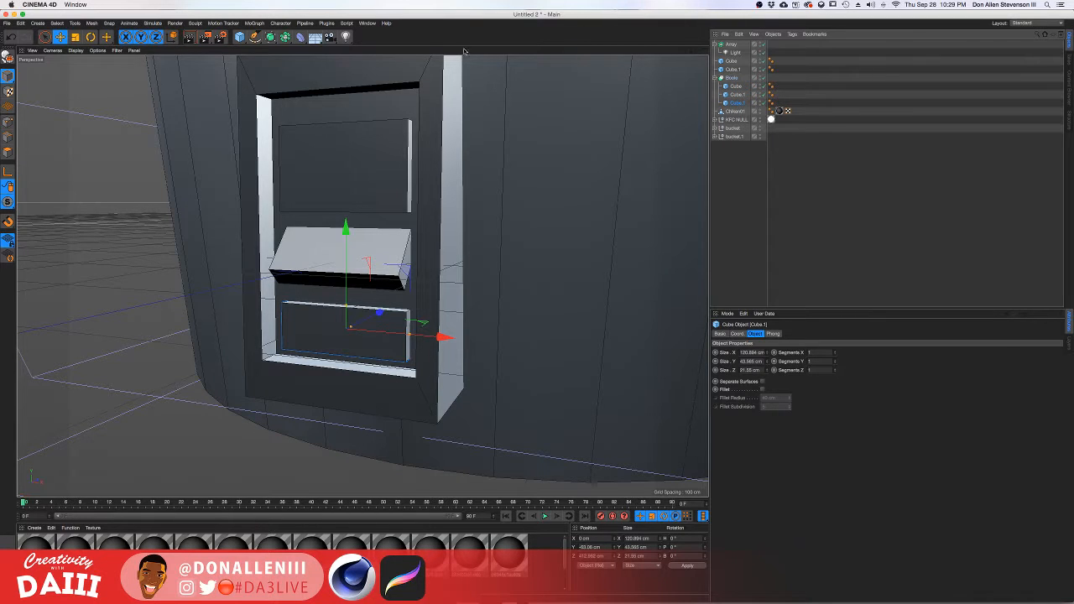
# Add a second Boole object and nest it inside the existing Boole, directly above the lower panel cube.
pyautogui.click(285, 37)
pyautogui.click(432, 48)
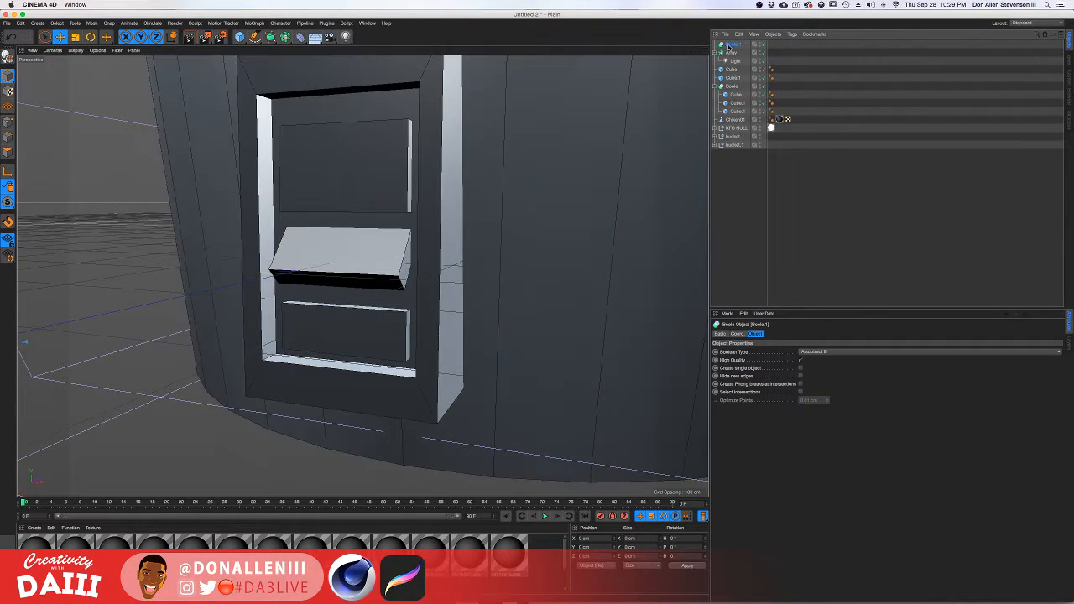
pyautogui.moveTo(734, 98); pyautogui.dragTo(735, 115)
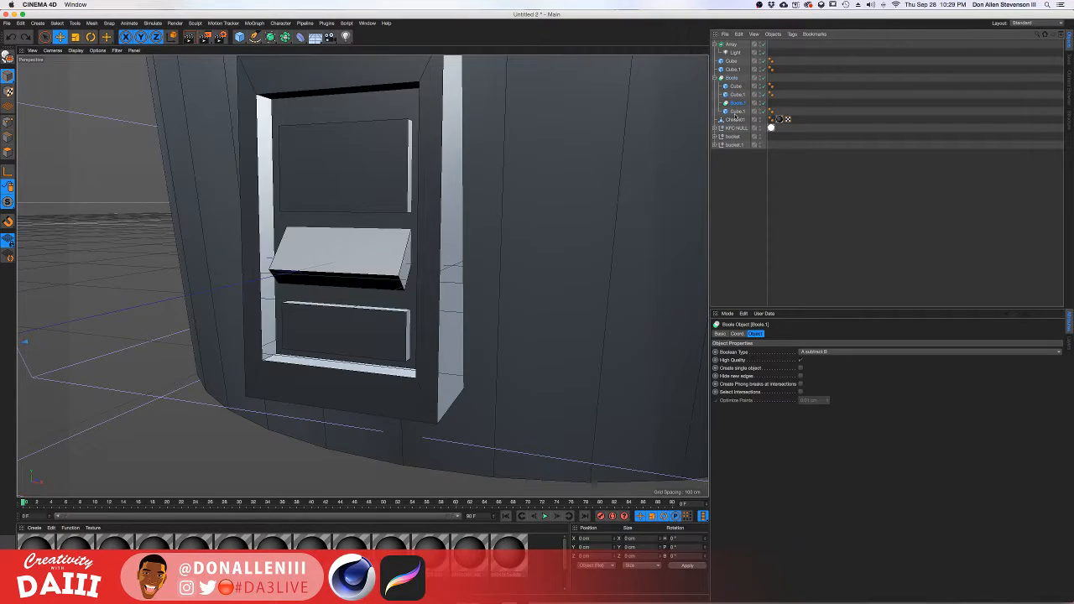
# Deepen the lower panel cube inside the Boole to about 48 cm along Z so it protrudes further.
pyautogui.click(388, 328)
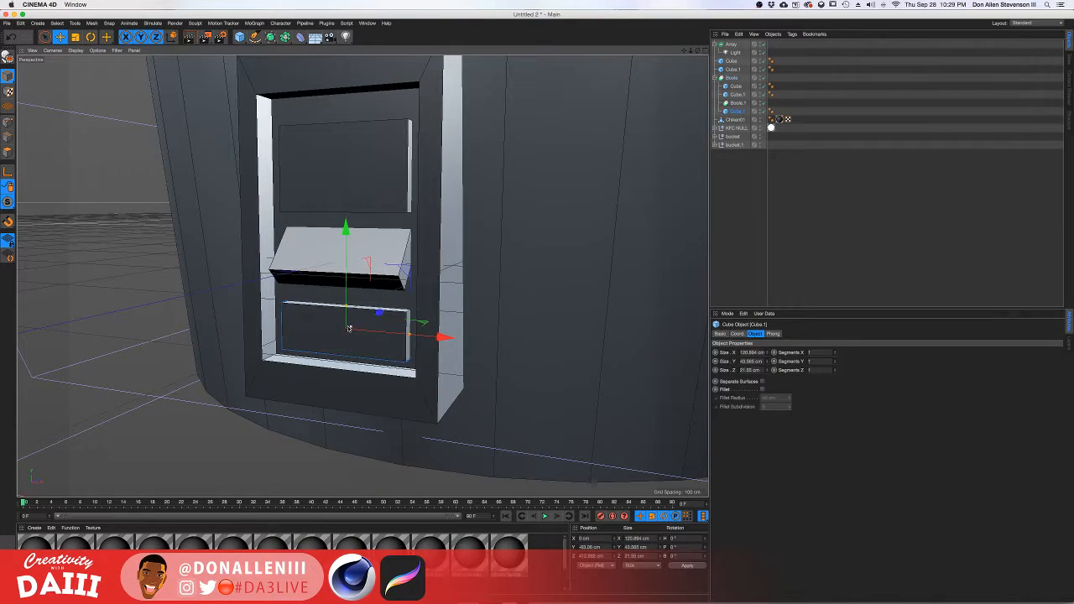
pyautogui.keyDown('alt'); pyautogui.moveTo(350, 310); pyautogui.dragTo(417, 341); pyautogui.keyUp('alt')
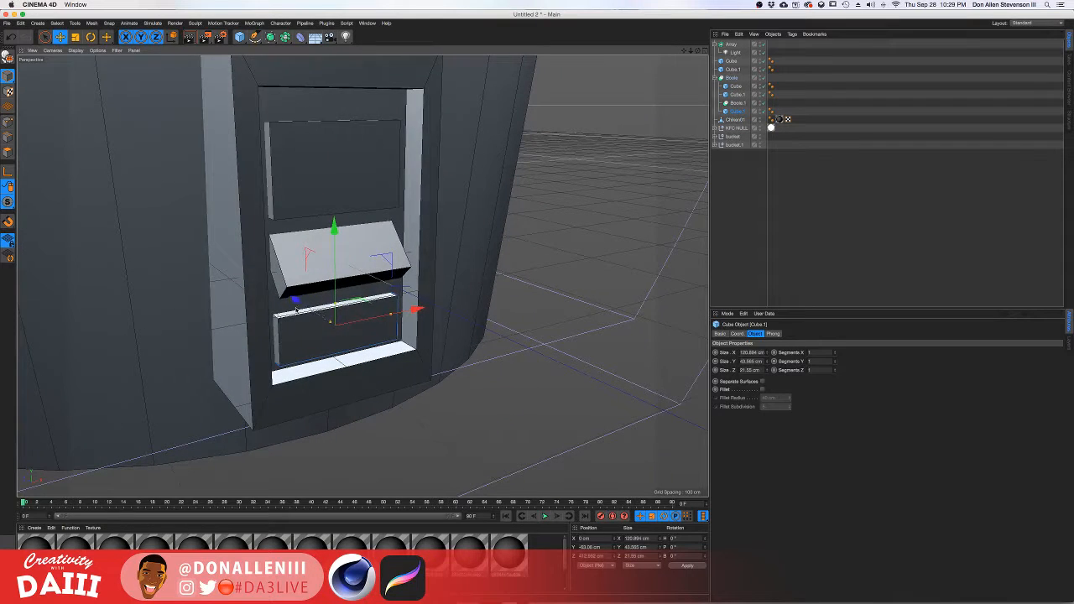
pyautogui.moveTo(297, 304); pyautogui.dragTo(324, 319)
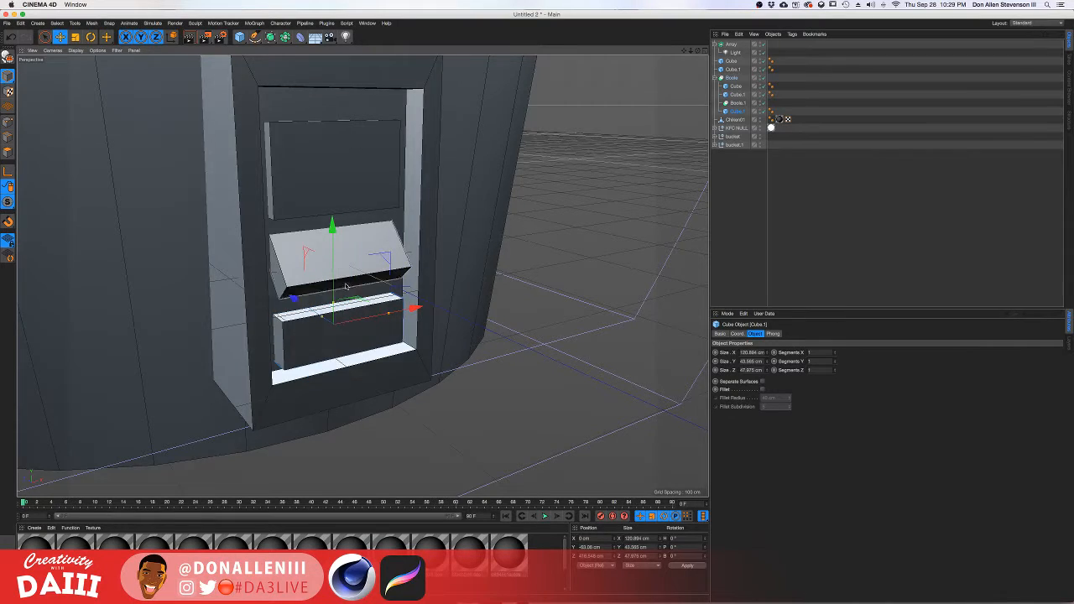
# Examine the recessed panel at the front of the lower bucket from a distance and close up.
pyautogui.keyDown('alt'); pyautogui.moveTo(345, 287); pyautogui.dragTo(437, 255); pyautogui.keyUp('alt')
pyautogui.scroll(-4, 372, 245)
pyautogui.scroll(5, 449, 264)
pyautogui.scroll(-5, 415, 261)
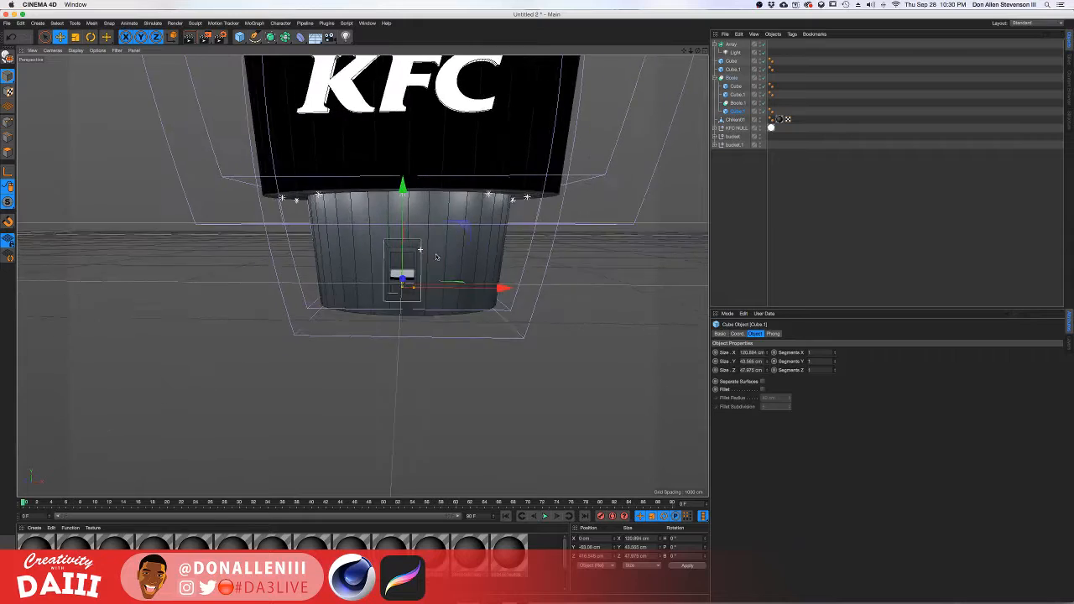
pyautogui.scroll(-2, 437, 254)
pyautogui.scroll(5, 436, 256)
pyautogui.scroll(5, 416, 312)
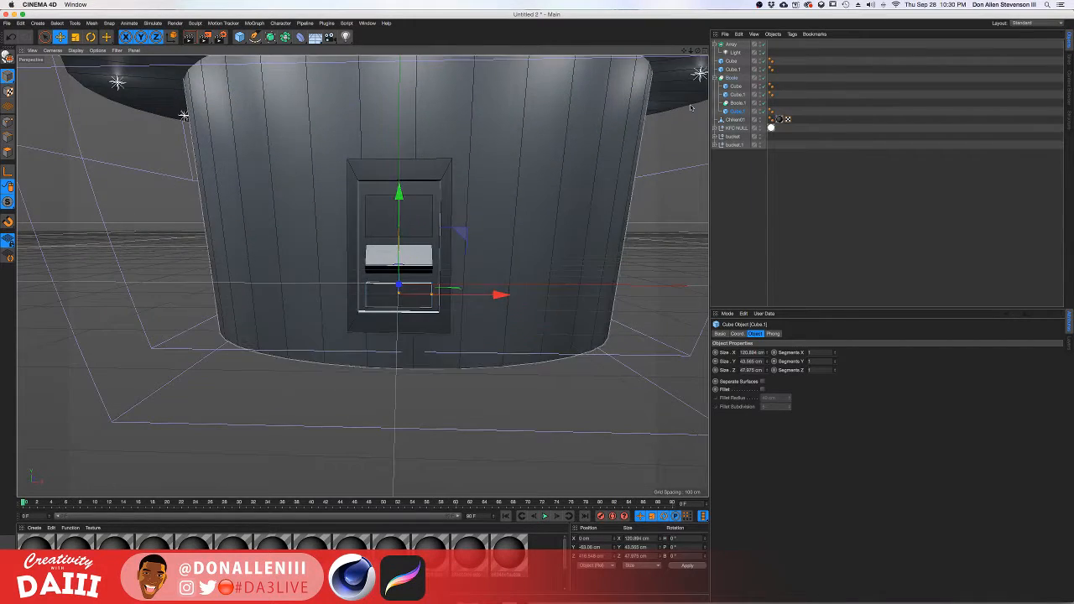
pyautogui.keyDown('alt'); pyautogui.moveTo(428, 277); pyautogui.dragTo(419, 221); pyautogui.keyUp('alt')
pyautogui.scroll(8, 417, 221)
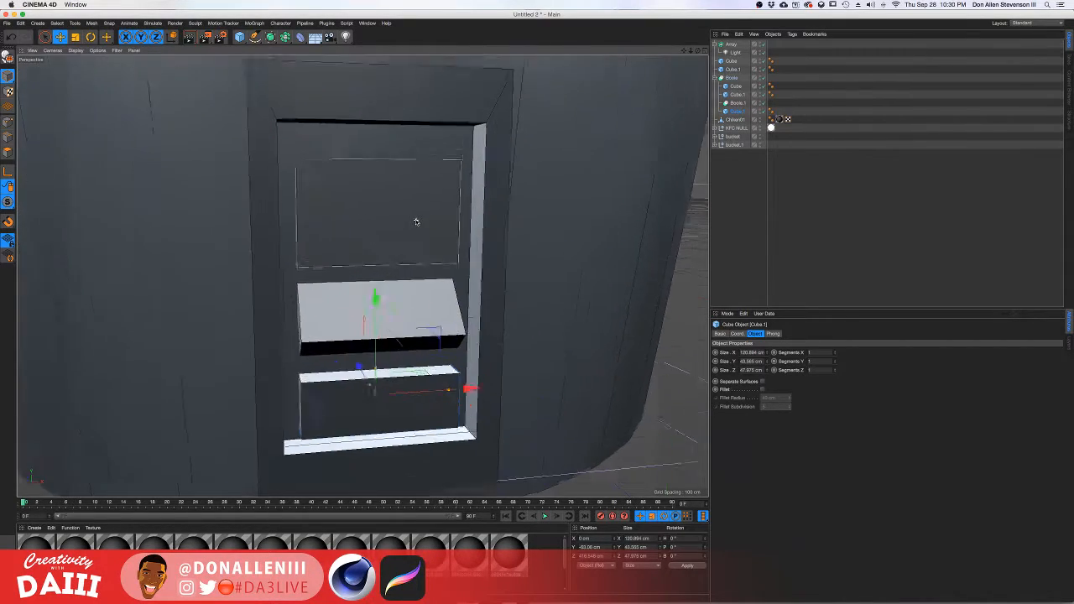
# Duplicate the upper panel cube and resize the copy to about 68 × 57 × 28 cm as a smaller protruding screen.
pyautogui.click(732, 60)
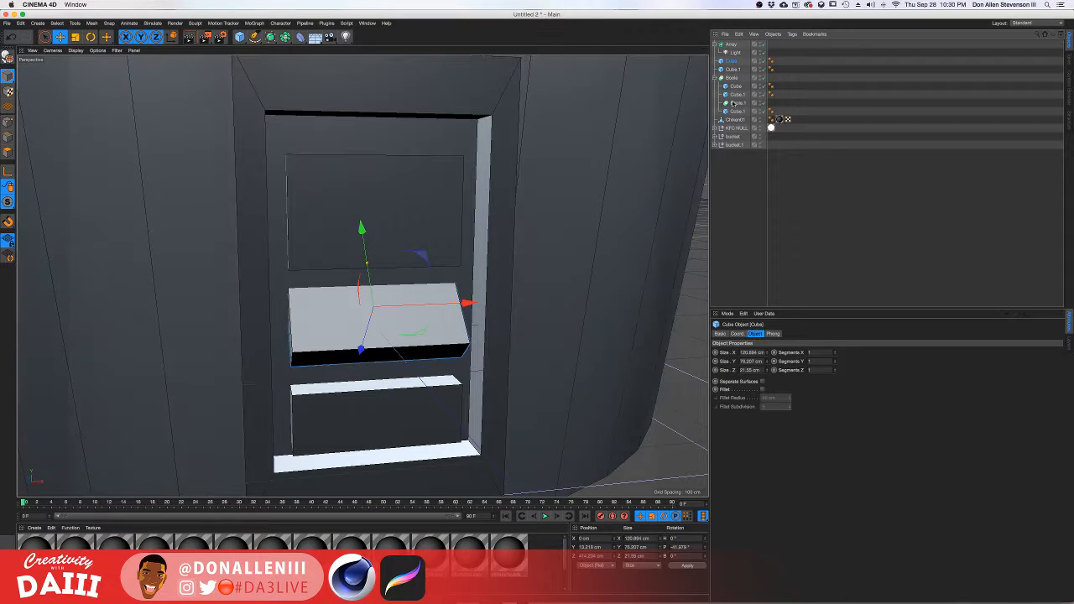
pyautogui.click(733, 70)
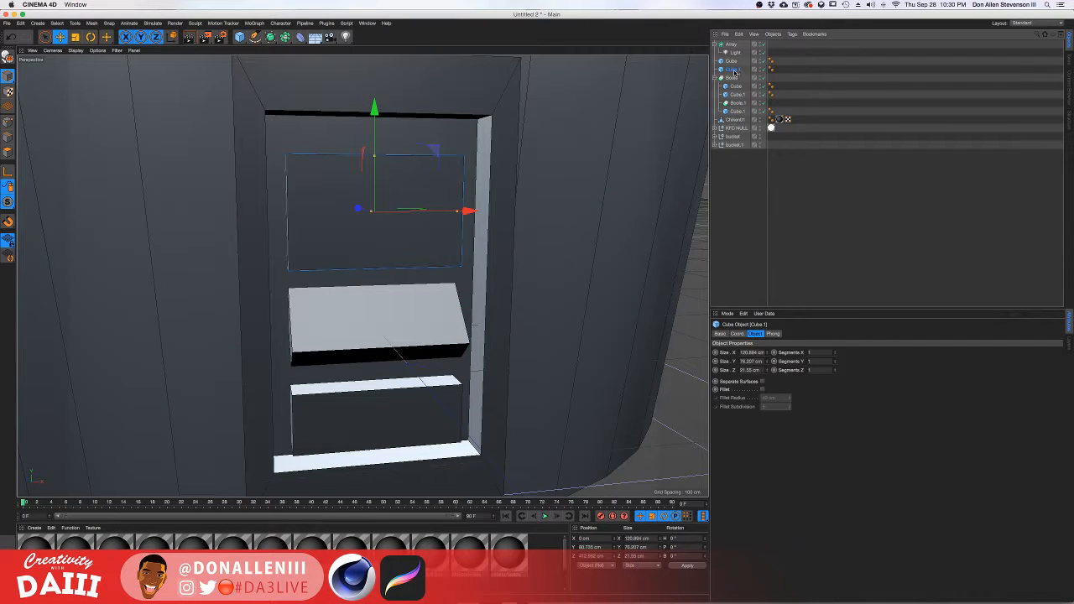
pyautogui.hotkey('ctrl', 'c')
pyautogui.hotkey('ctrl', 'v')
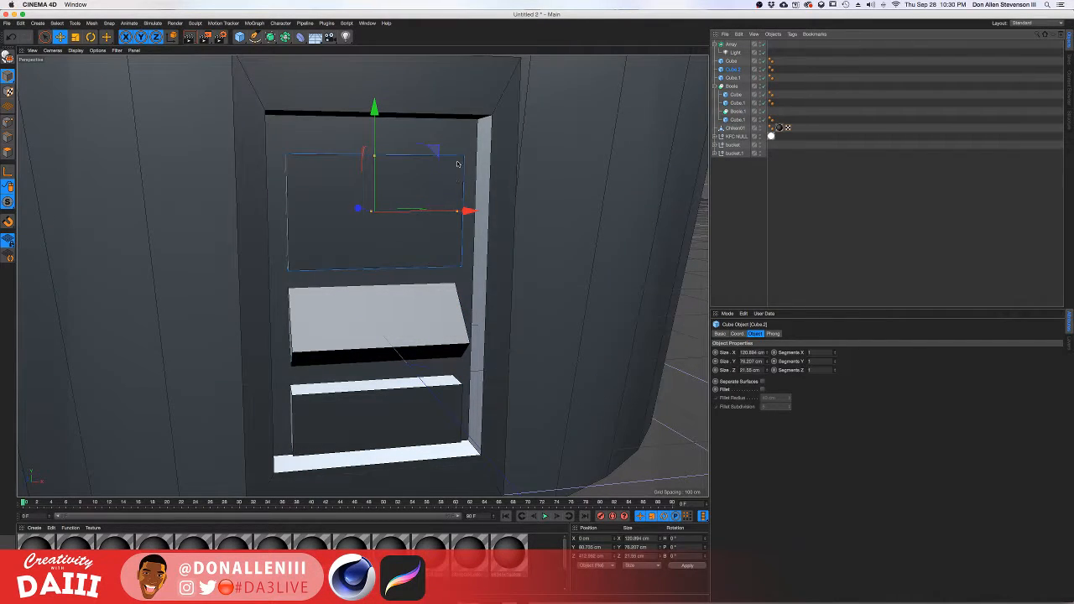
pyautogui.moveTo(374, 156); pyautogui.dragTo(374, 167)
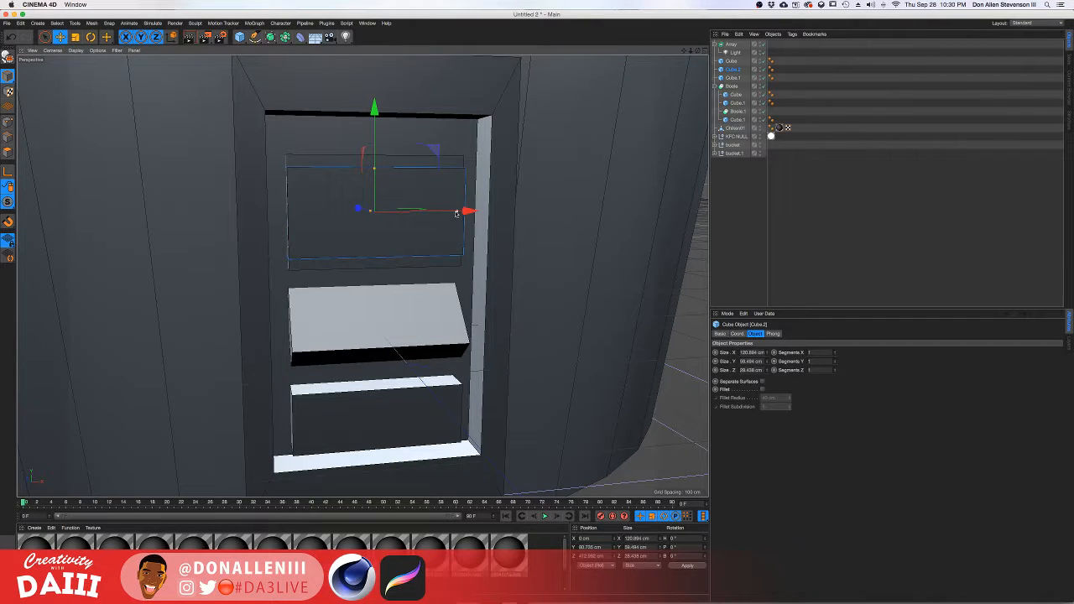
pyautogui.moveTo(458, 210); pyautogui.dragTo(421, 214)
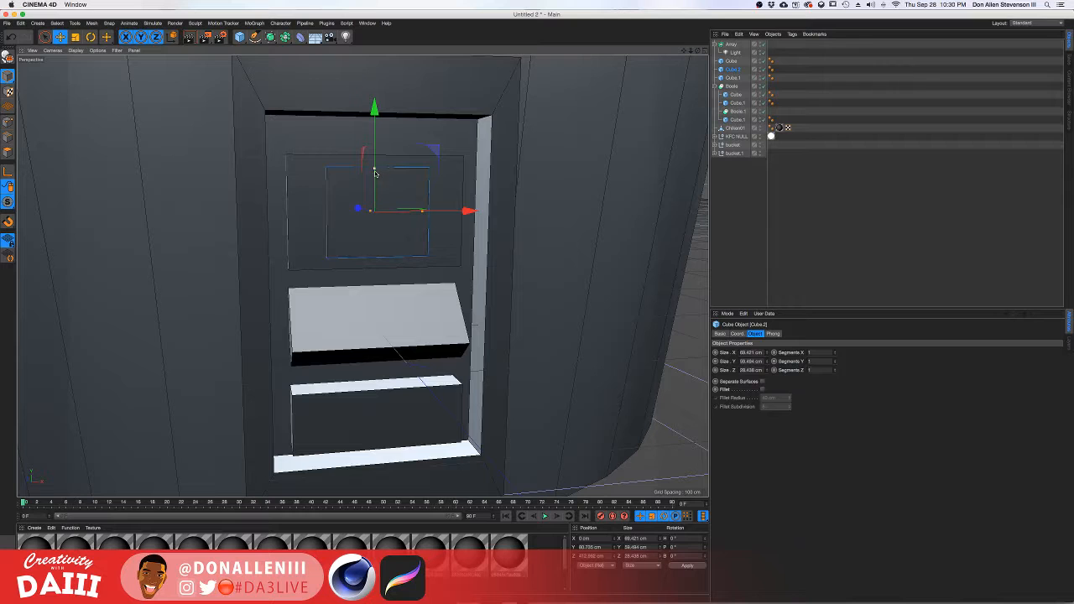
pyautogui.moveTo(375, 173); pyautogui.dragTo(295, 373)
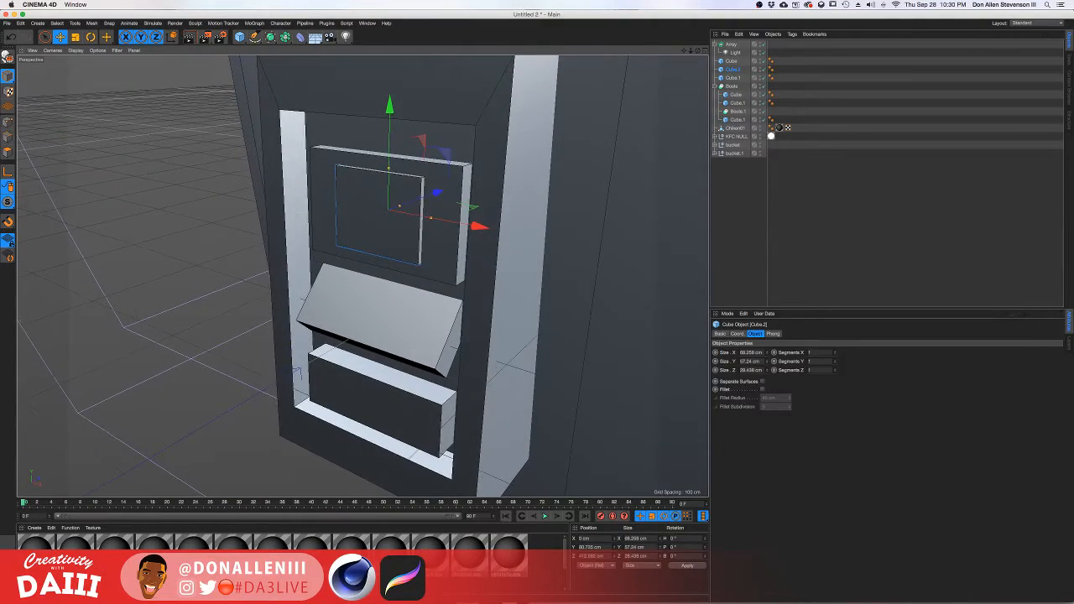
# Create a new material and set its color to a near-black grey.
pyautogui.moveTo(232, 522); pyautogui.dragTo(241, 405)
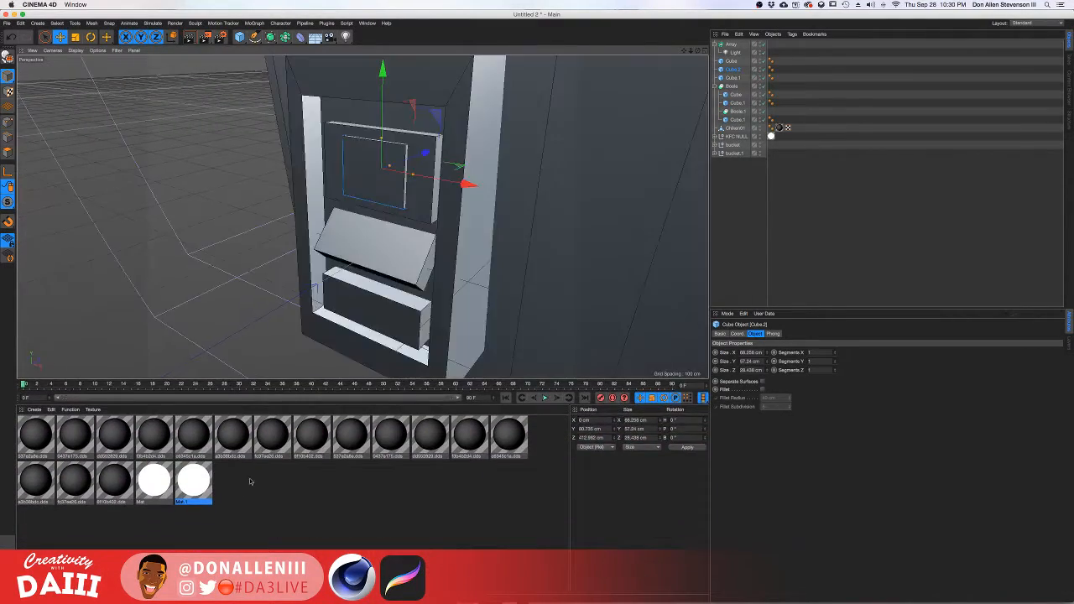
pyautogui.click(236, 487)
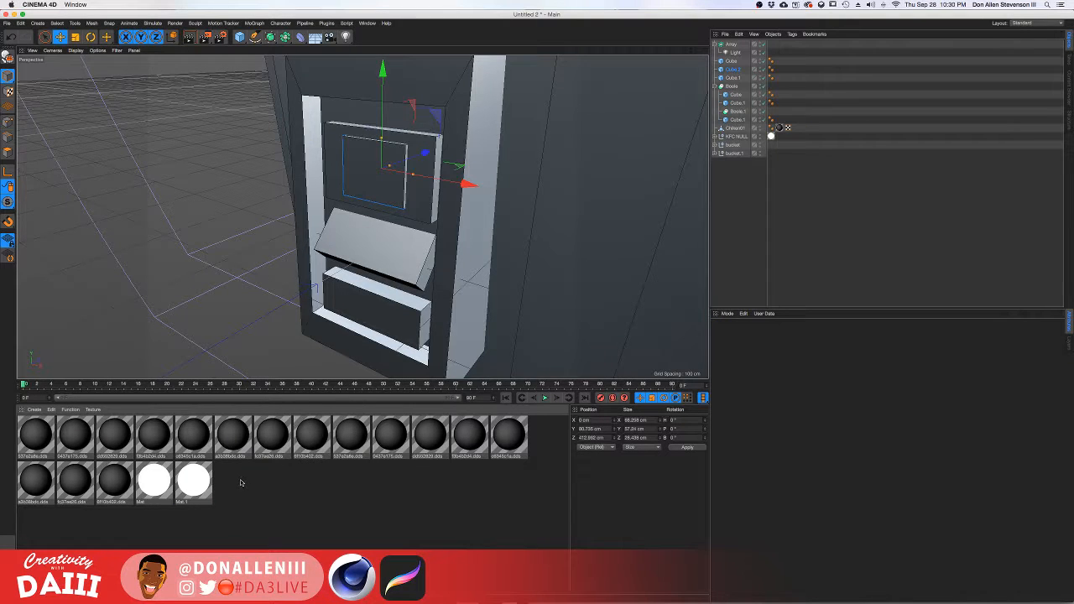
pyautogui.doubleClick(237, 479)
pyautogui.doubleClick(37, 437)
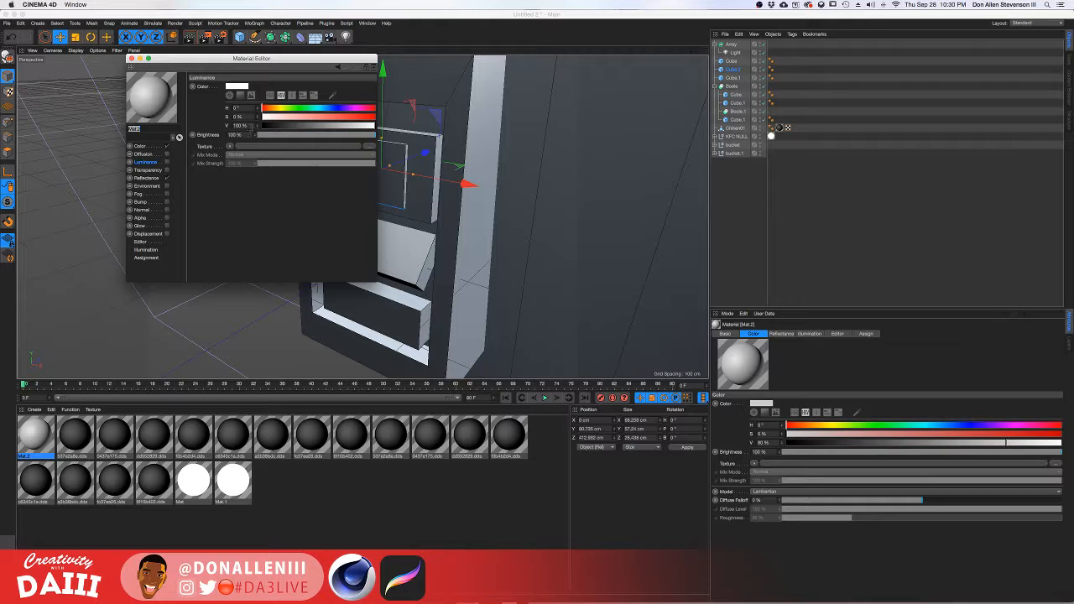
pyautogui.moveTo(276, 126); pyautogui.dragTo(270, 126)
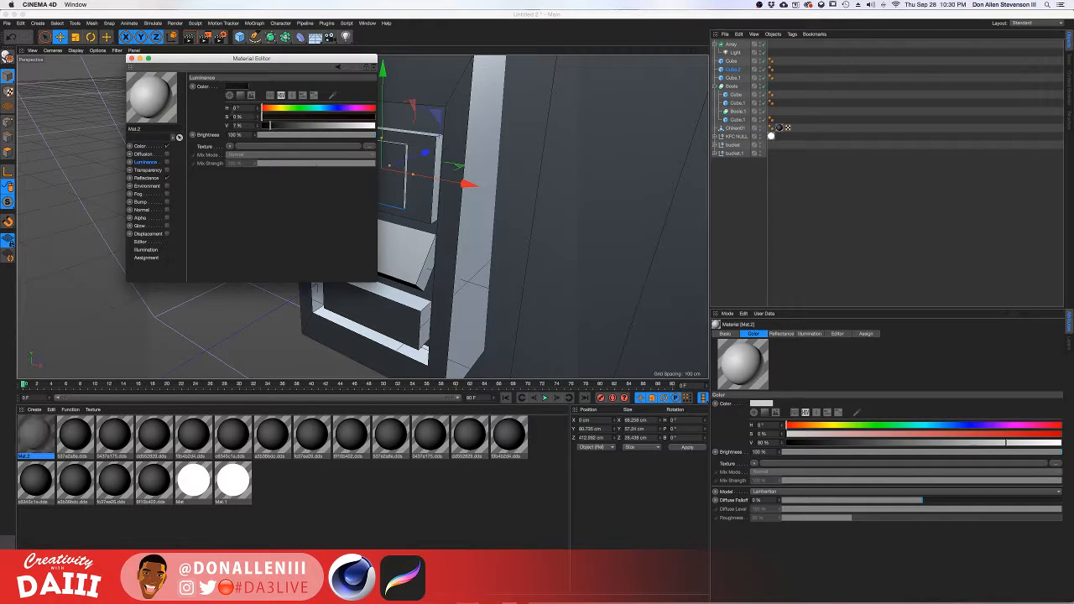
pyautogui.click(326, 117)
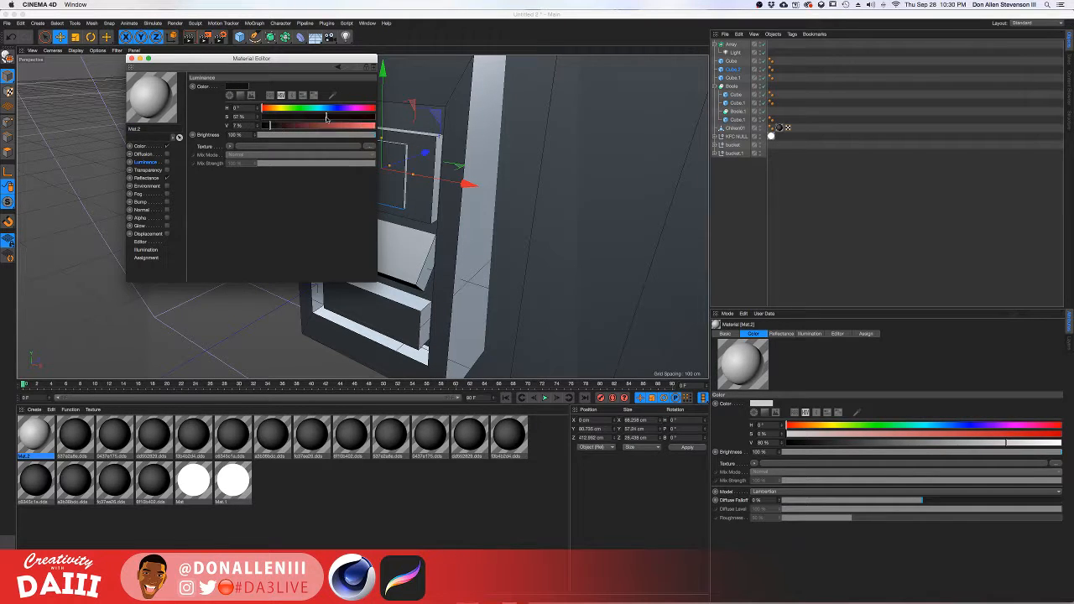
pyautogui.click(144, 146)
pyautogui.click(269, 126)
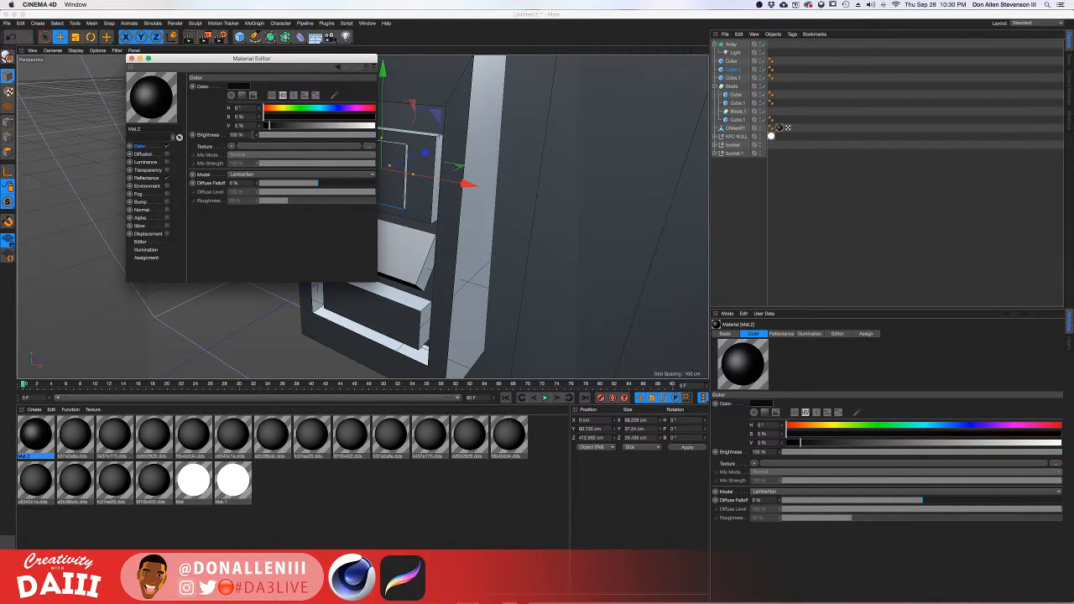
# Add a Beckmann reflection layer to the black material and reduce the layer's opacity to roughly 20%.
pyautogui.click(146, 177)
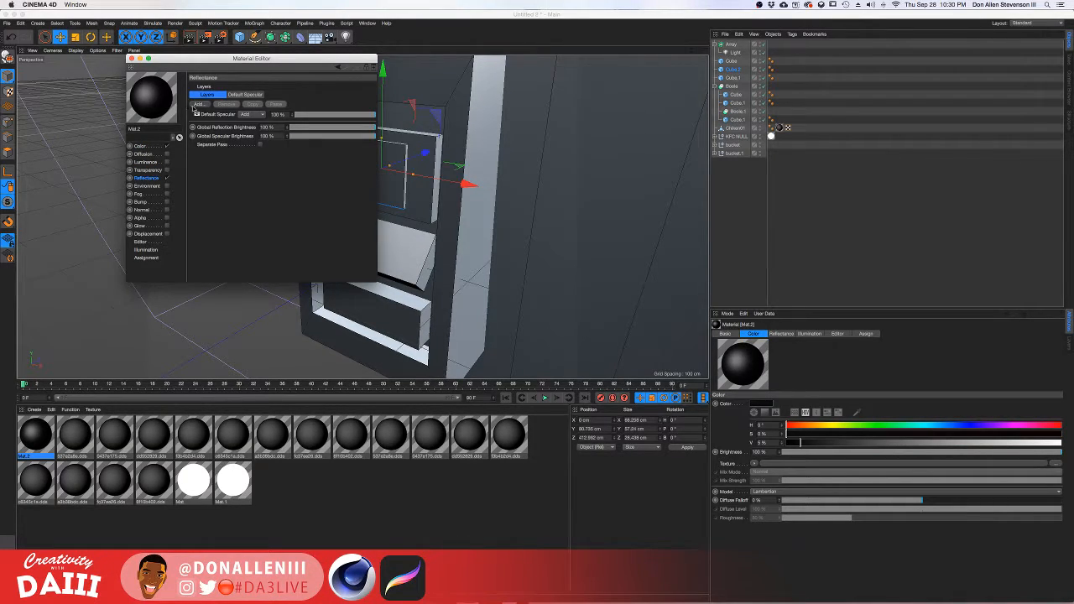
pyautogui.click(198, 104)
pyautogui.click(223, 114)
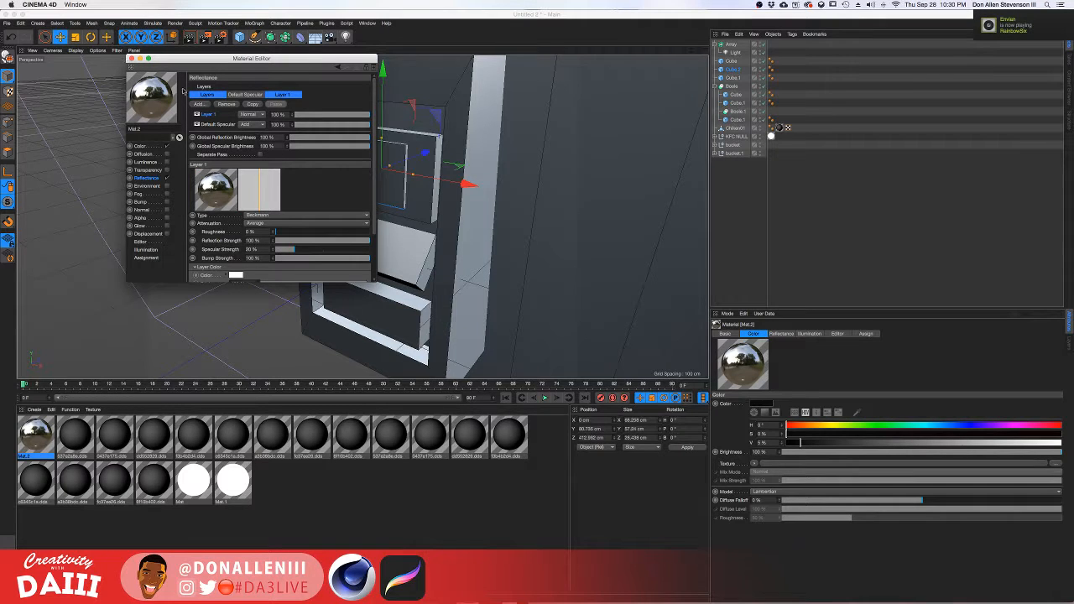
pyautogui.click(311, 113)
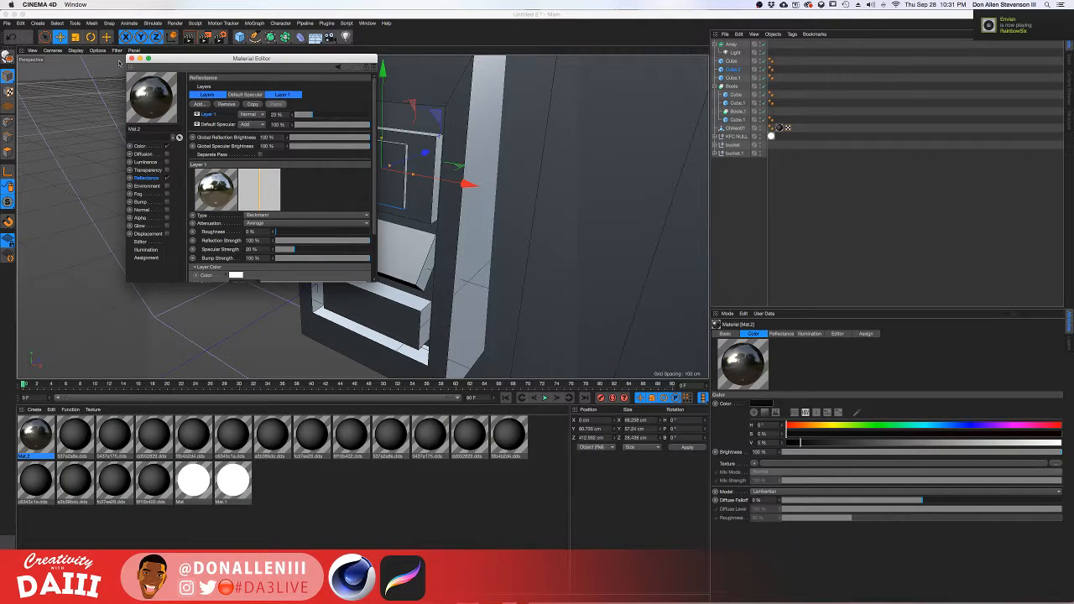
pyautogui.click(131, 59)
# Apply the glossy black material to the small screen cube and widen the cube to about 97.5 cm.
pyautogui.moveTo(60, 413); pyautogui.dragTo(411, 147)
pyautogui.scroll(5, 411, 147)
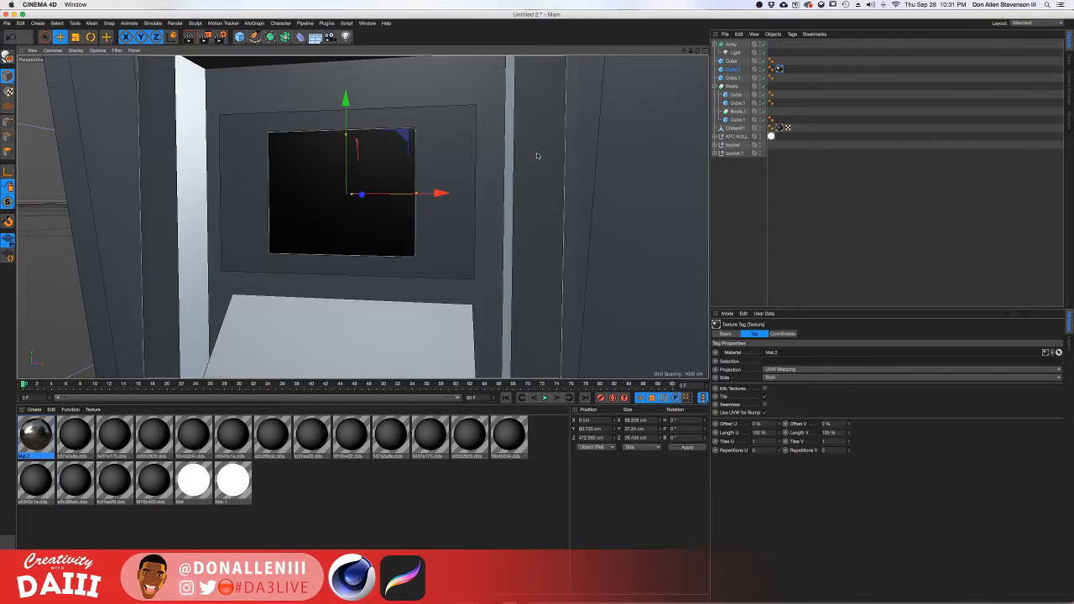
pyautogui.keyDown('alt'); pyautogui.moveTo(522, 168); pyautogui.dragTo(343, 229); pyautogui.keyUp('alt')
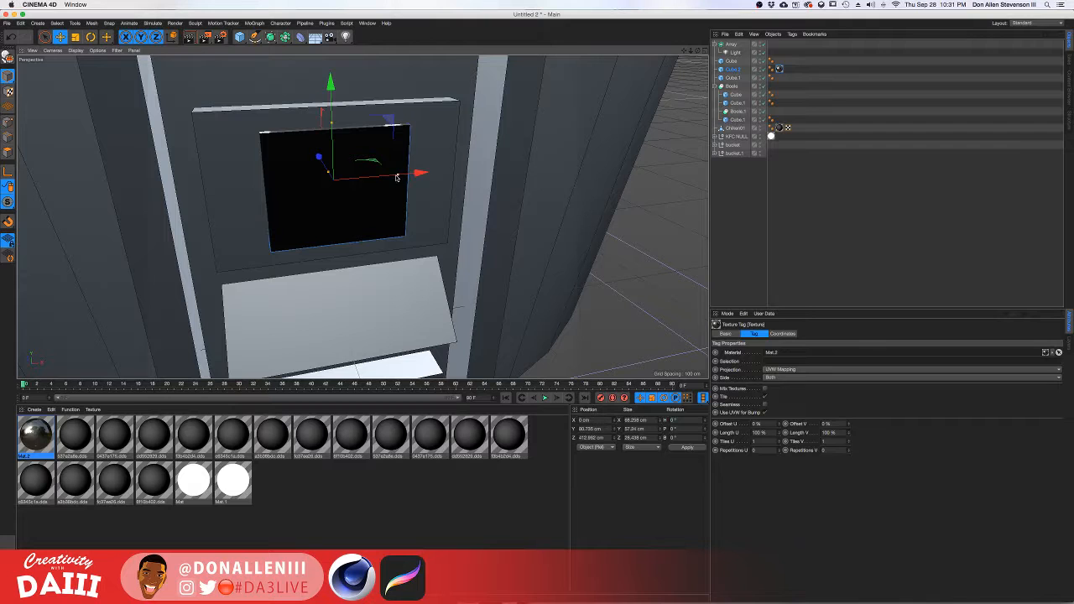
pyautogui.keyDown('alt'); pyautogui.moveTo(397, 177); pyautogui.dragTo(610, 75); pyautogui.keyUp('alt')
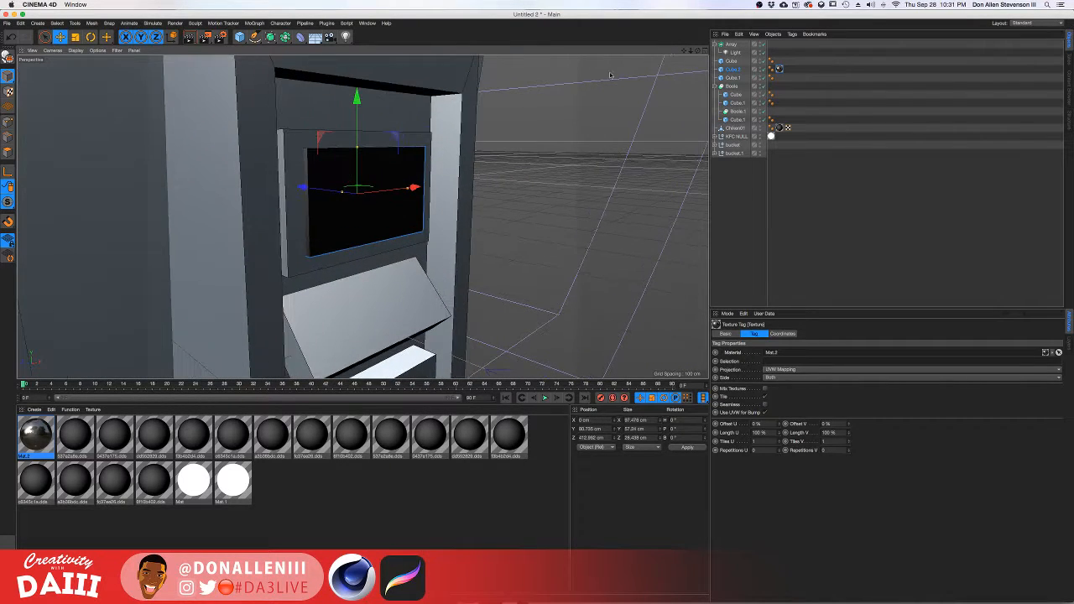
# Add a Subdivision Surface and nest the black screen cube inside it.
pyautogui.moveTo(271, 37); pyautogui.dragTo(290, 48)
pyautogui.moveTo(742, 48); pyautogui.dragTo(733, 72)
pyautogui.click(735, 76)
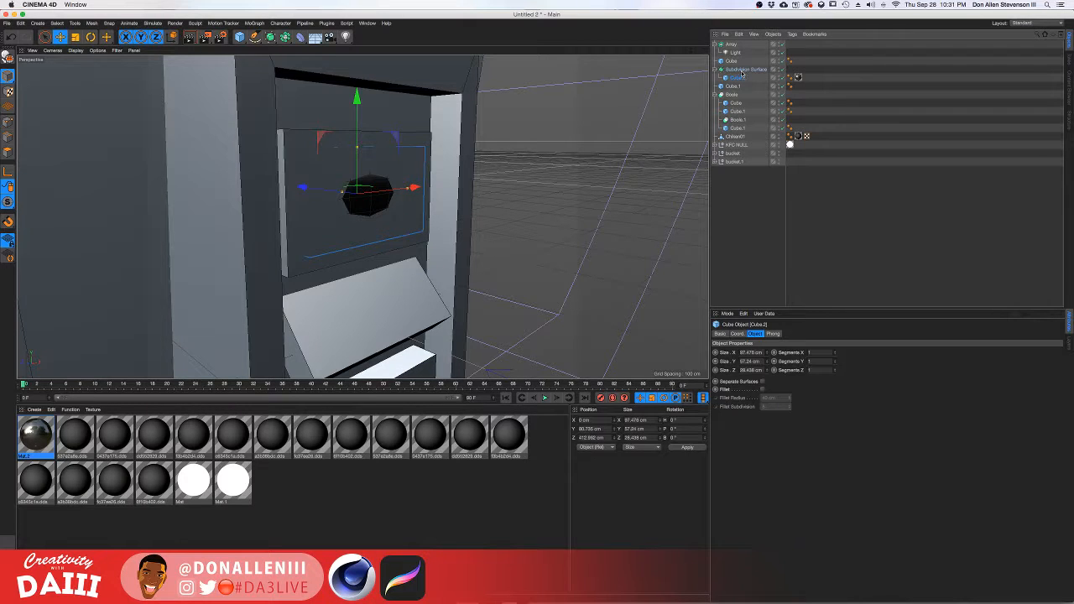
# Try a Subdivision Editor level of 5 on the screen's Subdivision Surface, and undo the change.
pyautogui.click(743, 70)
pyautogui.doubleClick(795, 360)
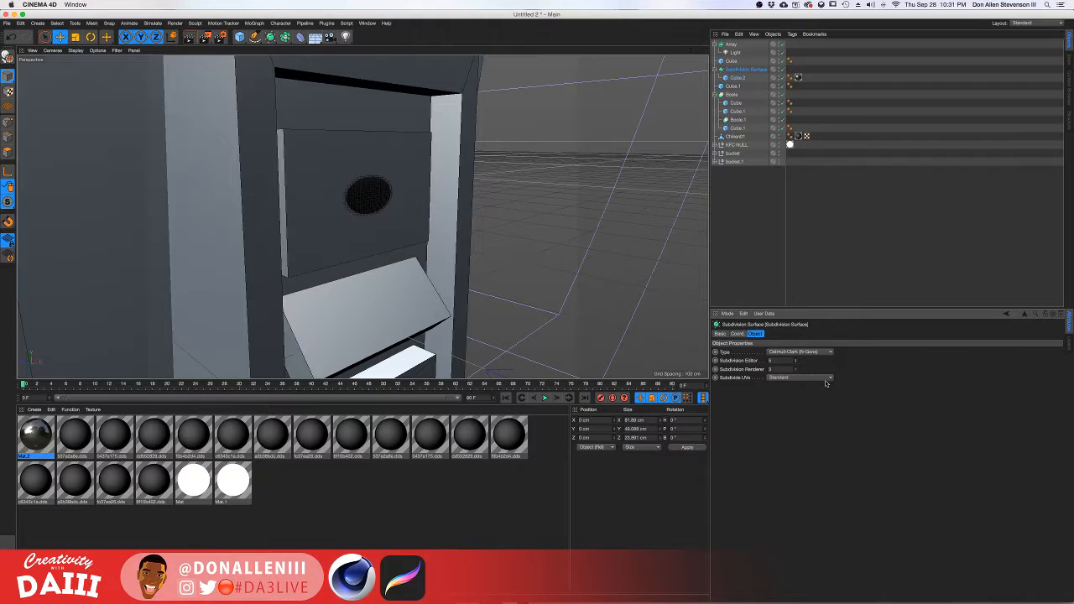
pyautogui.press('super+z')
# Move the black screen cube outward along Z so its rounded form protrudes from the upper panel.
pyautogui.click(742, 78)
pyautogui.click(742, 70)
pyautogui.click(737, 78)
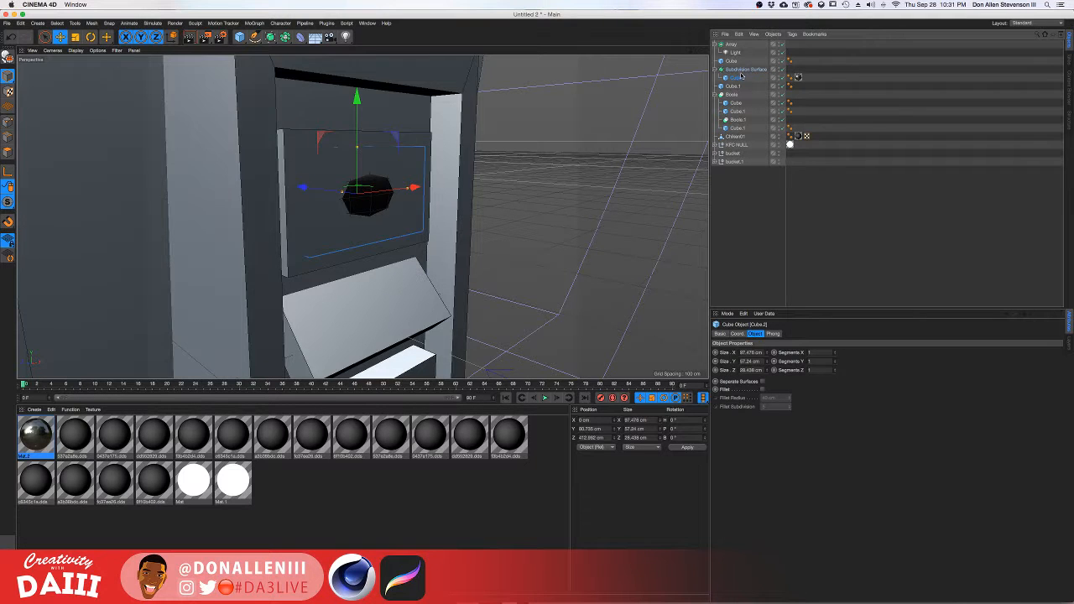
pyautogui.moveTo(318, 192)
pyautogui.mouseDown()
pyautogui.moveTo(386, 172)
pyautogui.moveTo(305, 177)
pyautogui.mouseUp()
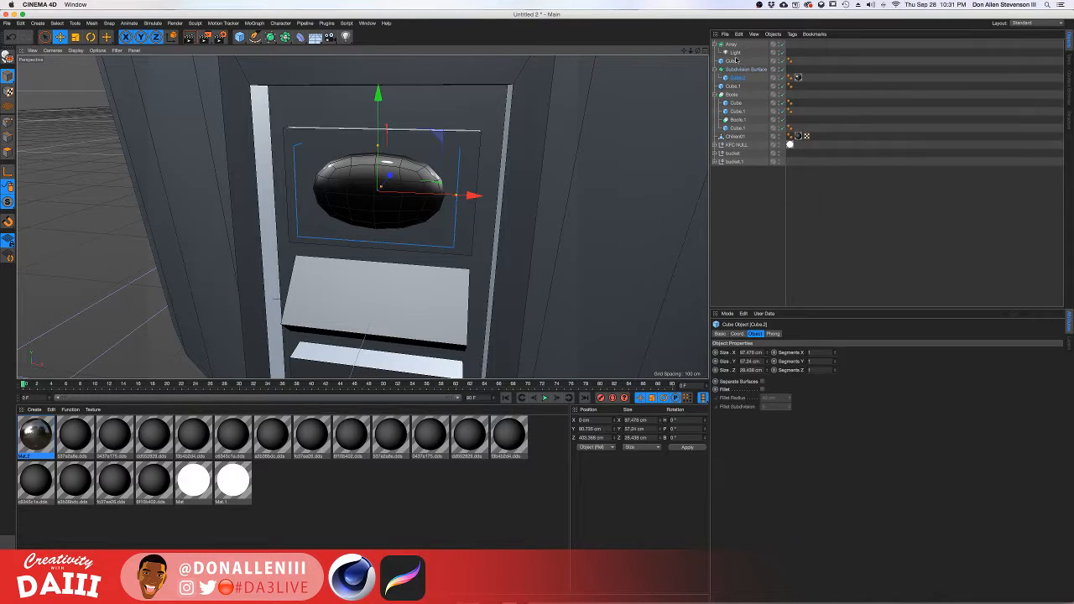
# Set the Subdivision Editor level of the screen's Subdivision Surface to 4.
pyautogui.click(739, 69)
pyautogui.click(796, 360)
pyautogui.click(796, 360)
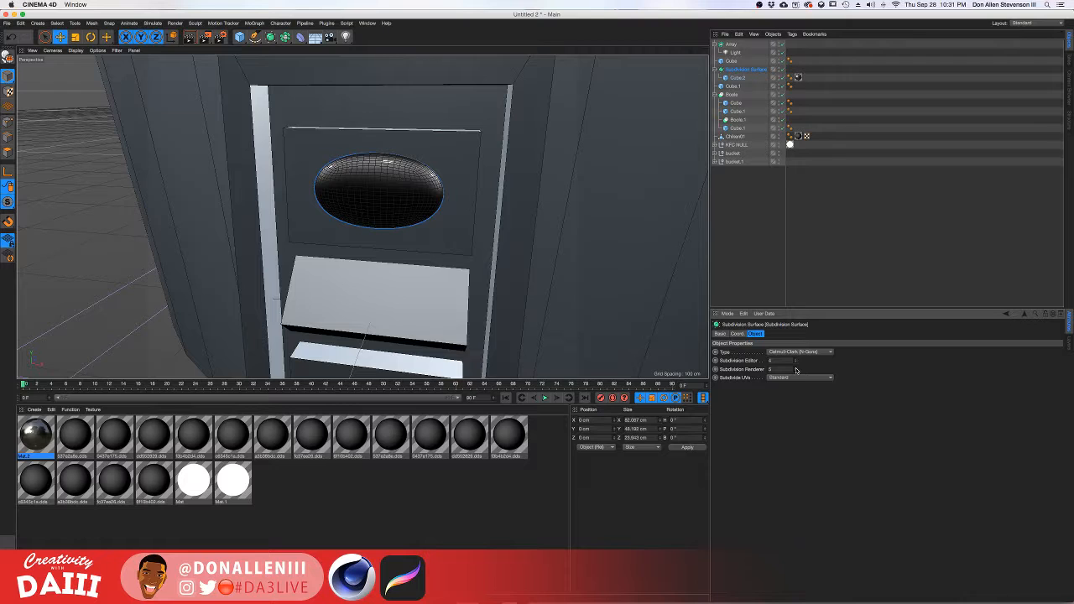
# Undo the Subdivision Editor increases on the black screen's Subdivision Surface, and set the screen cube to 4 segments in X and 4 in Y.
pyautogui.press('super+z')
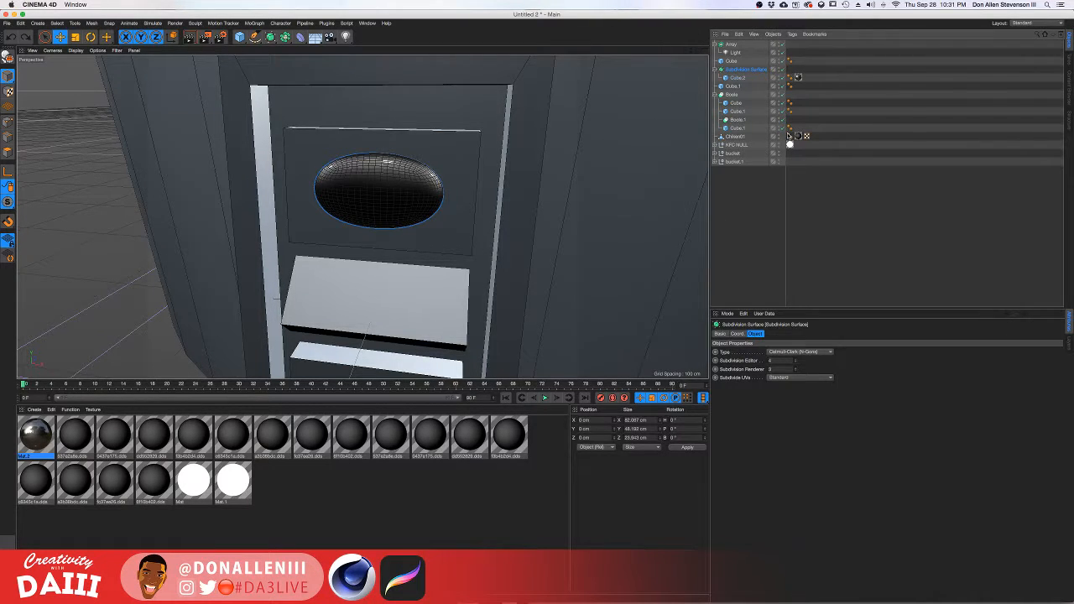
pyautogui.press('super+z')
pyautogui.click(738, 78)
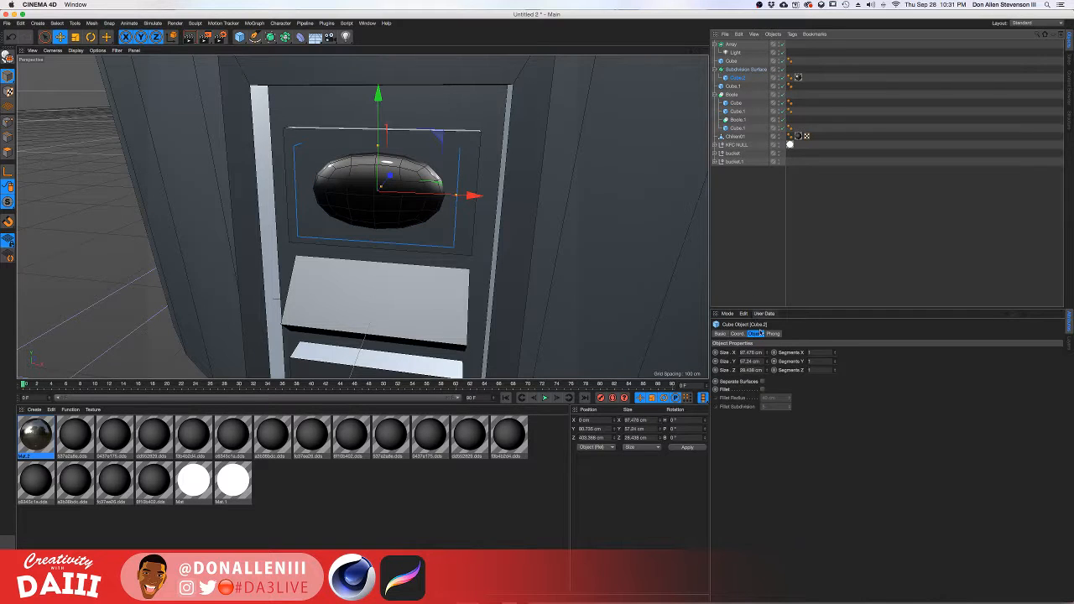
pyautogui.click(835, 351)
pyautogui.click(835, 351)
pyautogui.click(835, 351)
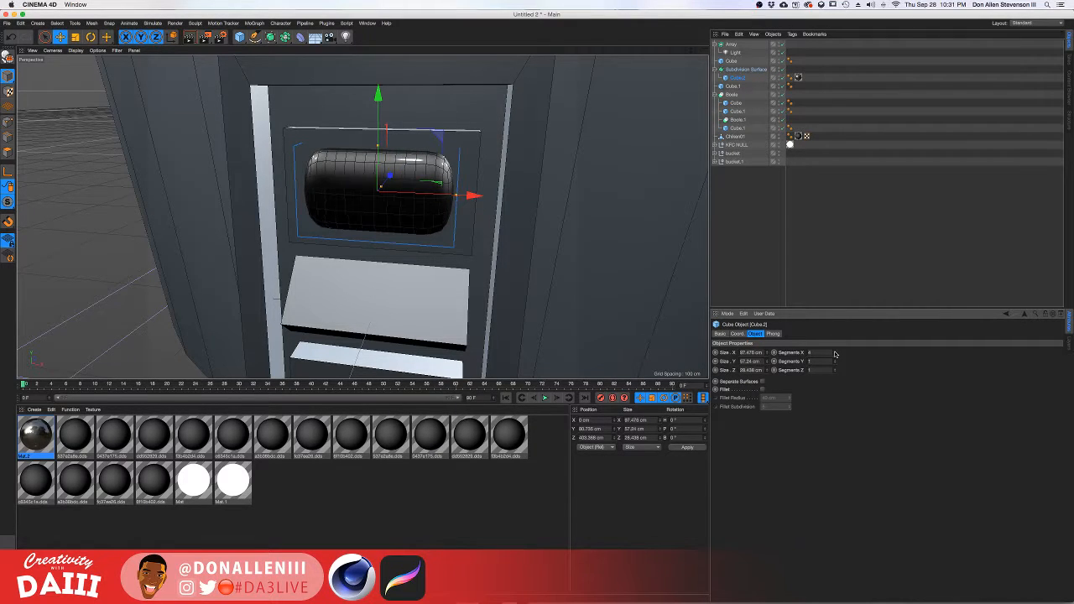
pyautogui.click(835, 362)
pyautogui.click(835, 362)
pyautogui.click(835, 362)
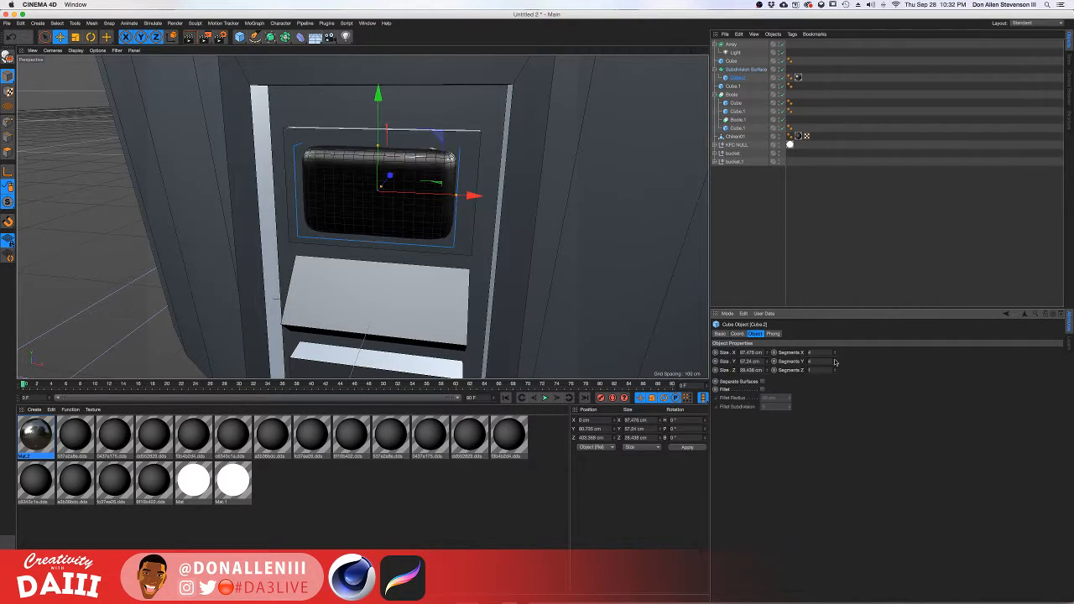
# Examine the rounded black screen and the recessed panel on the bucket from several angles and distances.
pyautogui.keyDown('alt'); pyautogui.moveTo(470, 205); pyautogui.dragTo(297, 184); pyautogui.keyUp('alt')
pyautogui.keyDown('alt'); pyautogui.moveTo(280, 185); pyautogui.dragTo(322, 177); pyautogui.keyUp('alt')
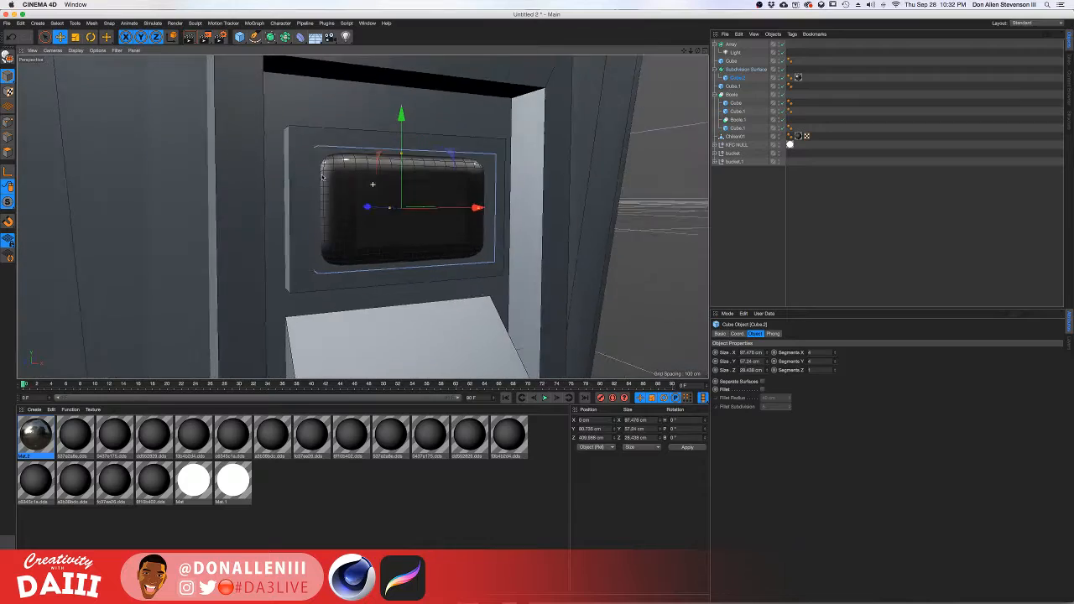
pyautogui.scroll(-5, 384, 185)
pyautogui.keyDown('alt'); pyautogui.moveTo(463, 194); pyautogui.dragTo(337, 221); pyautogui.keyUp('alt')
pyautogui.scroll(-2, 421, 228)
pyautogui.hotkey('ctrl', 'Up')
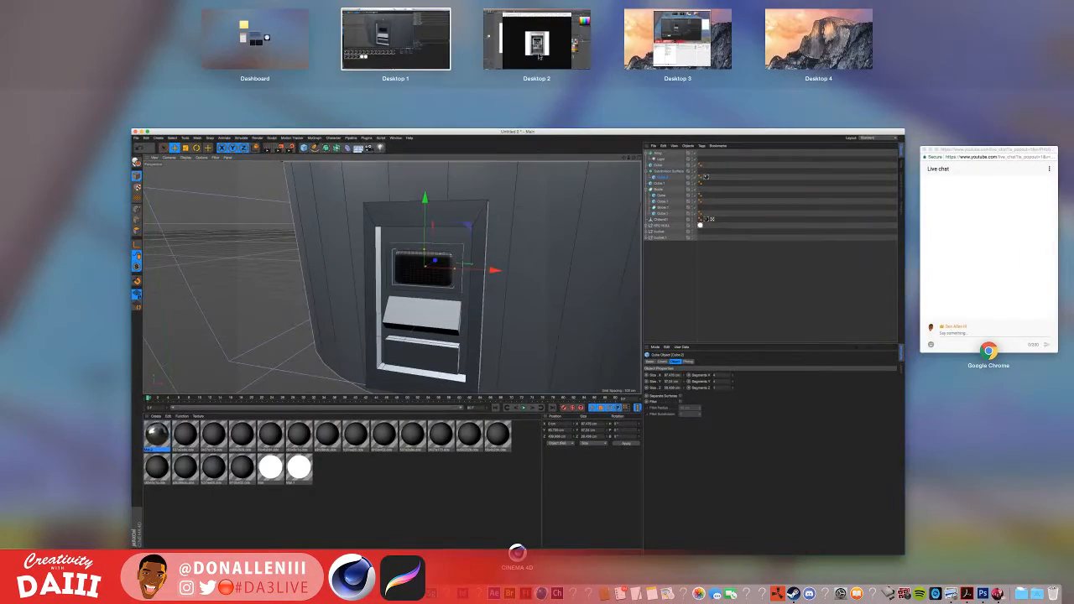
pyautogui.click(461, 337)
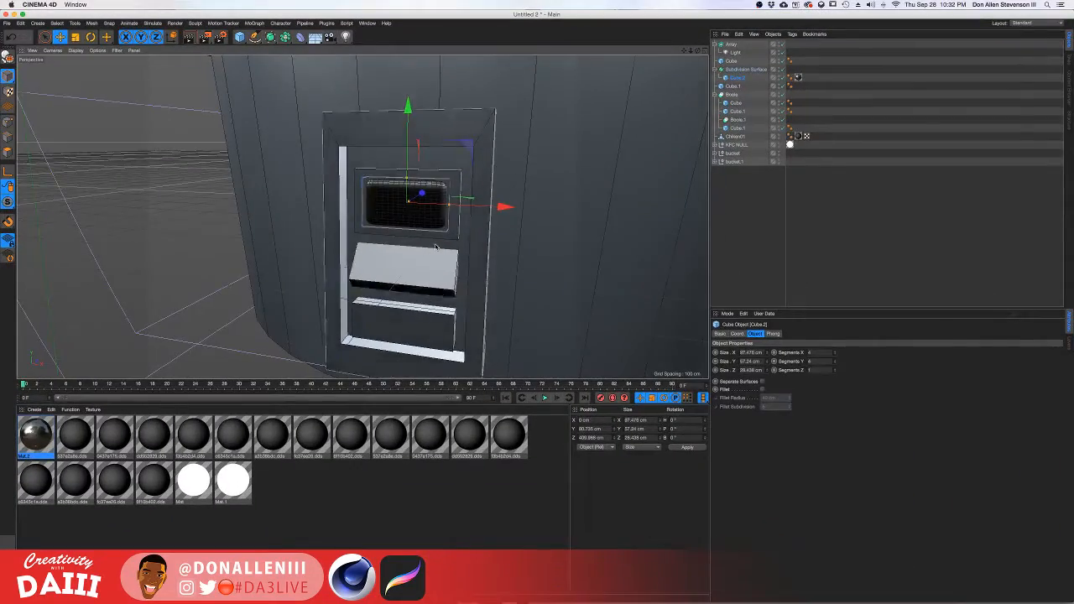
pyautogui.scroll(-3, 436, 246)
pyautogui.keyDown('alt'); pyautogui.moveTo(435, 246); pyautogui.dragTo(364, 214); pyautogui.keyUp('alt')
pyautogui.scroll(4, 363, 217)
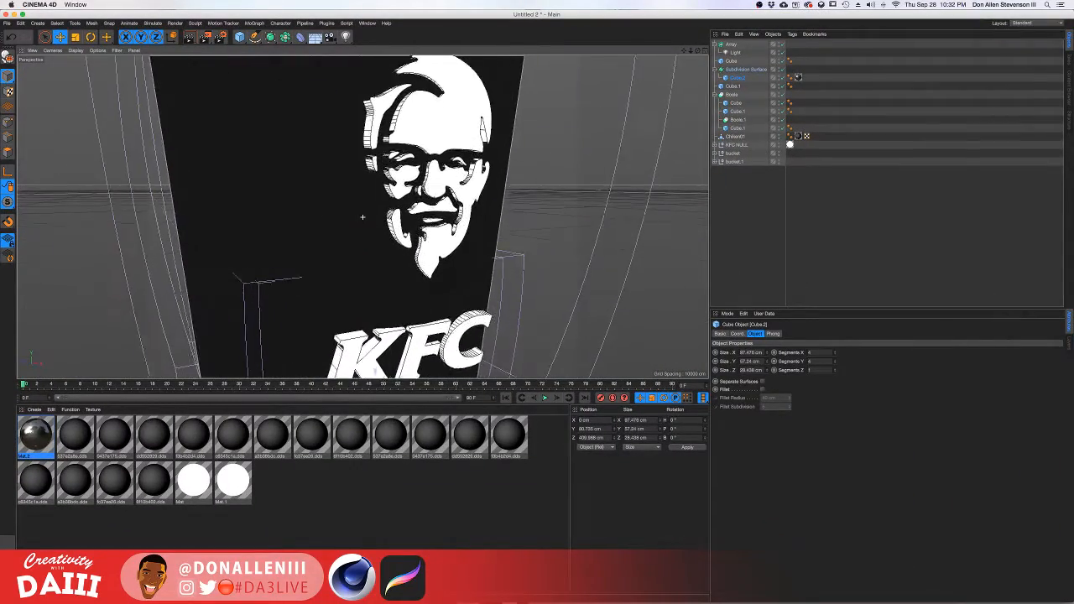
pyautogui.scroll(-1, 362, 218)
pyautogui.keyDown('alt'); pyautogui.moveTo(362, 218); pyautogui.dragTo(375, 63, button='middle'); pyautogui.keyUp('alt')
pyautogui.keyDown('alt'); pyautogui.moveTo(404, 322); pyautogui.dragTo(409, 257, button='middle'); pyautogui.keyUp('alt')
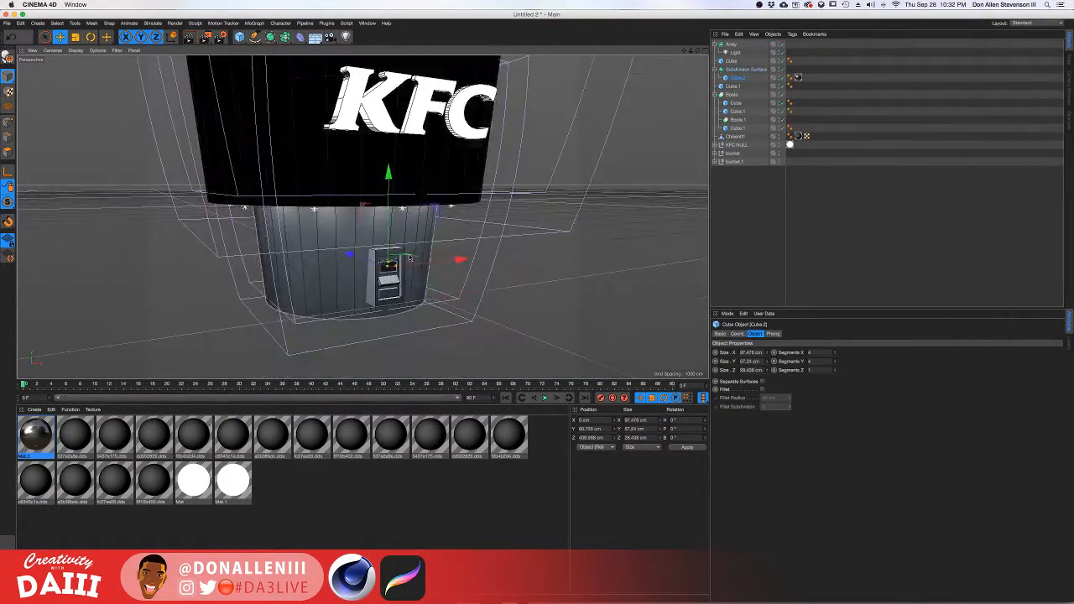
pyautogui.scroll(2, 407, 268)
pyautogui.scroll(6, 400, 277)
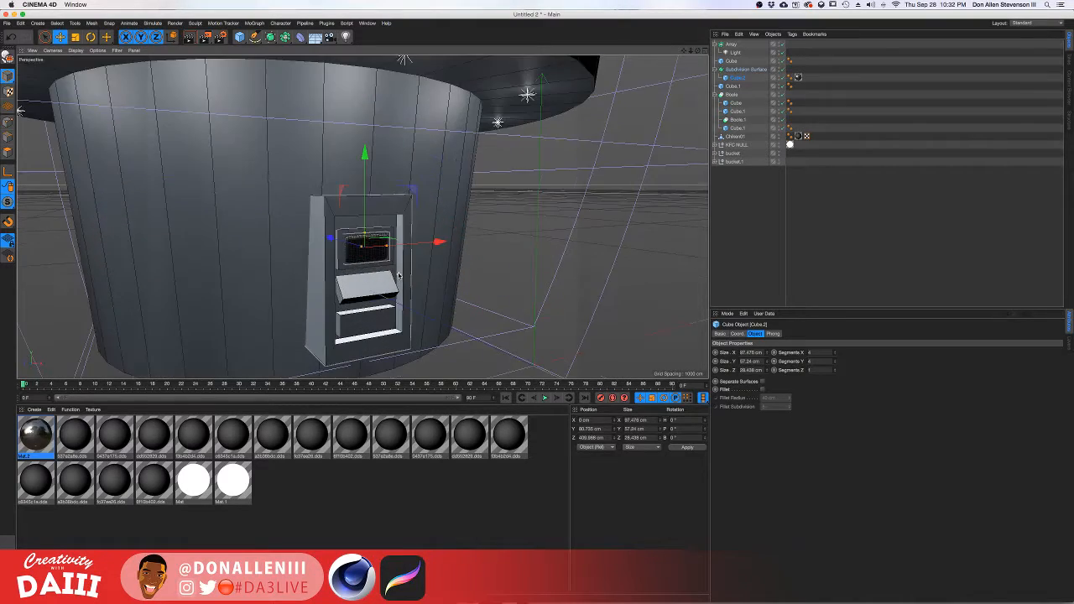
pyautogui.keyDown('alt'); pyautogui.moveTo(401, 288); pyautogui.dragTo(386, 211); pyautogui.keyUp('alt')
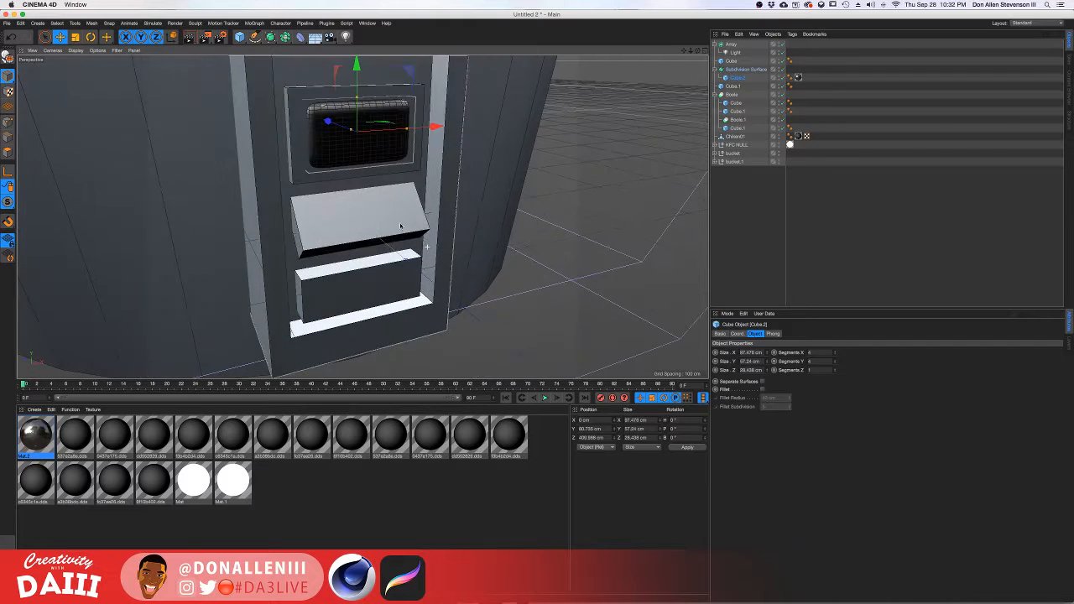
# Add a Subdivision Surface and nest the slanted middle cube of the panel inside it.
pyautogui.click(735, 70)
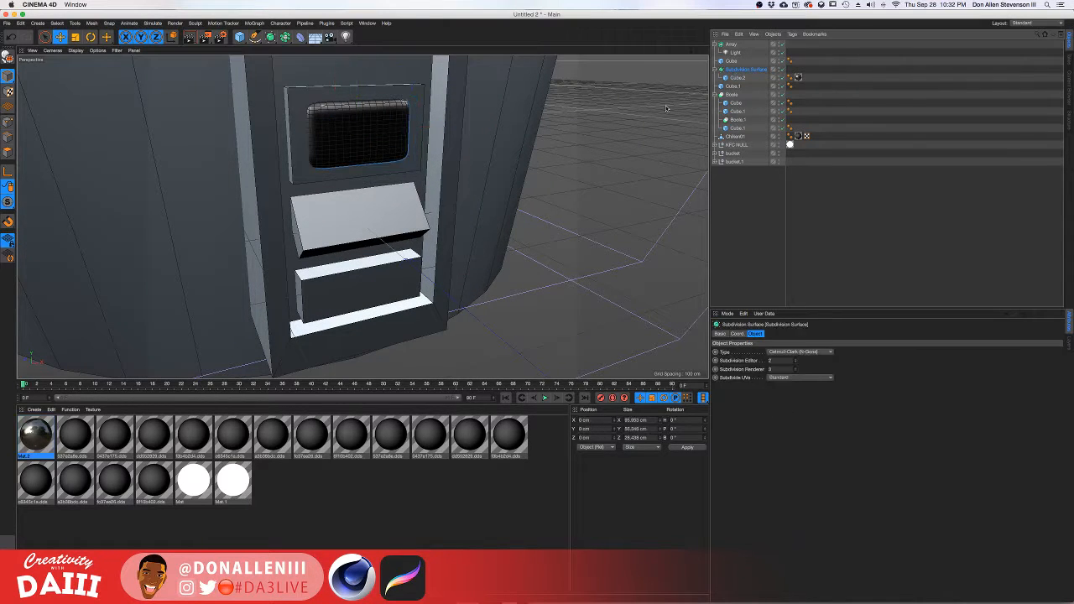
pyautogui.click(360, 218)
pyautogui.moveTo(271, 37); pyautogui.dragTo(290, 43)
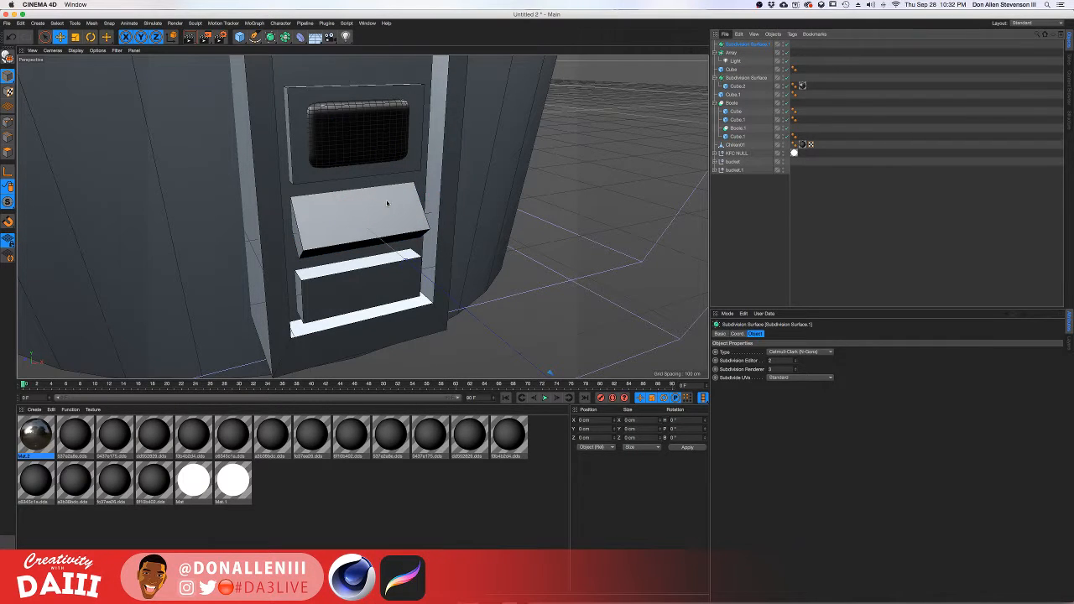
pyautogui.click(737, 95)
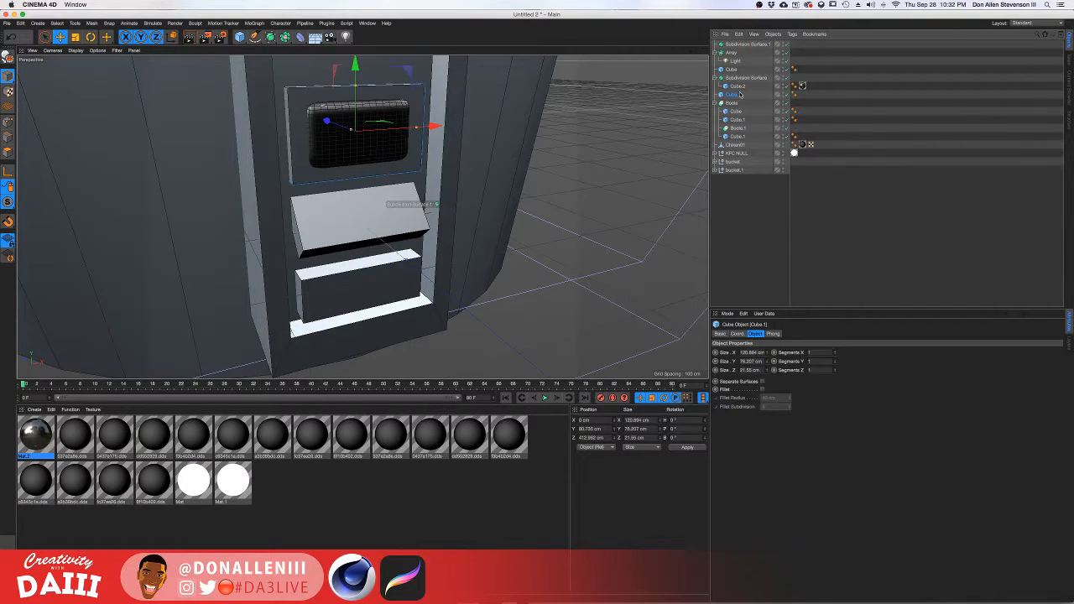
pyautogui.click(734, 70)
pyautogui.moveTo(731, 49); pyautogui.dragTo(735, 68)
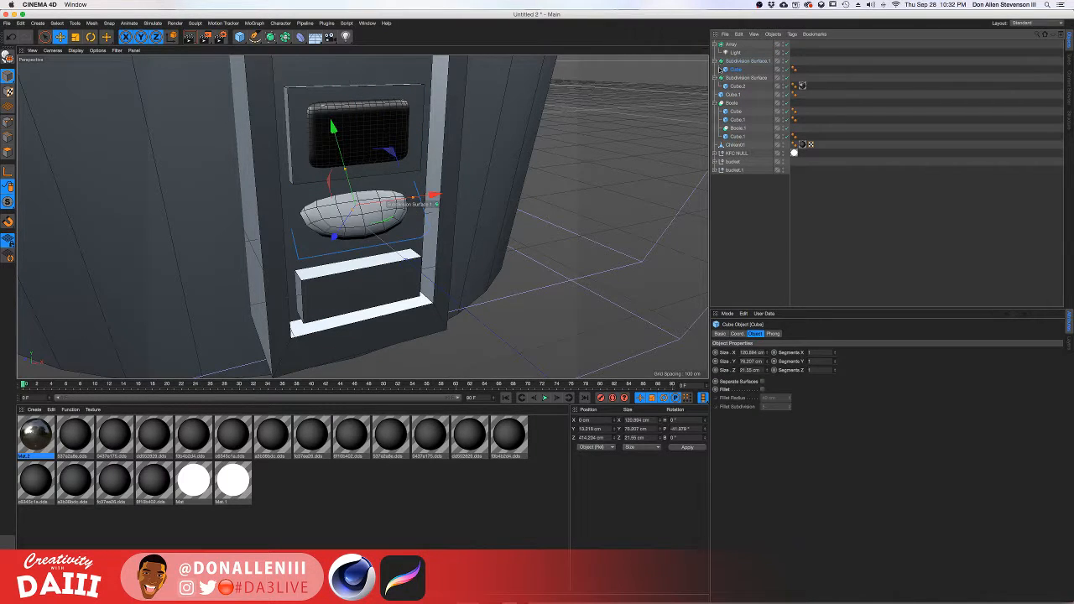
# Increase the slanted middle cube's Segments X and set its Segments Z to 4.
pyautogui.keyDown('alt'); pyautogui.moveTo(367, 214); pyautogui.dragTo(347, 207); pyautogui.keyUp('alt')
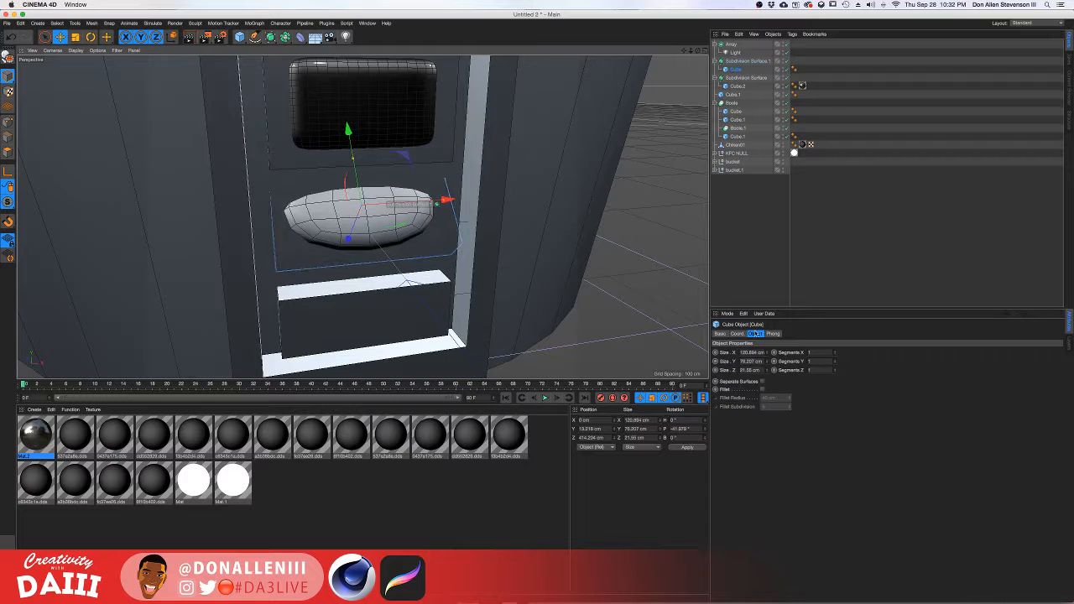
pyautogui.moveTo(835, 354); pyautogui.dragTo(835, 353)
pyautogui.keyDown('alt'); pyautogui.moveTo(403, 210); pyautogui.dragTo(432, 204); pyautogui.keyUp('alt')
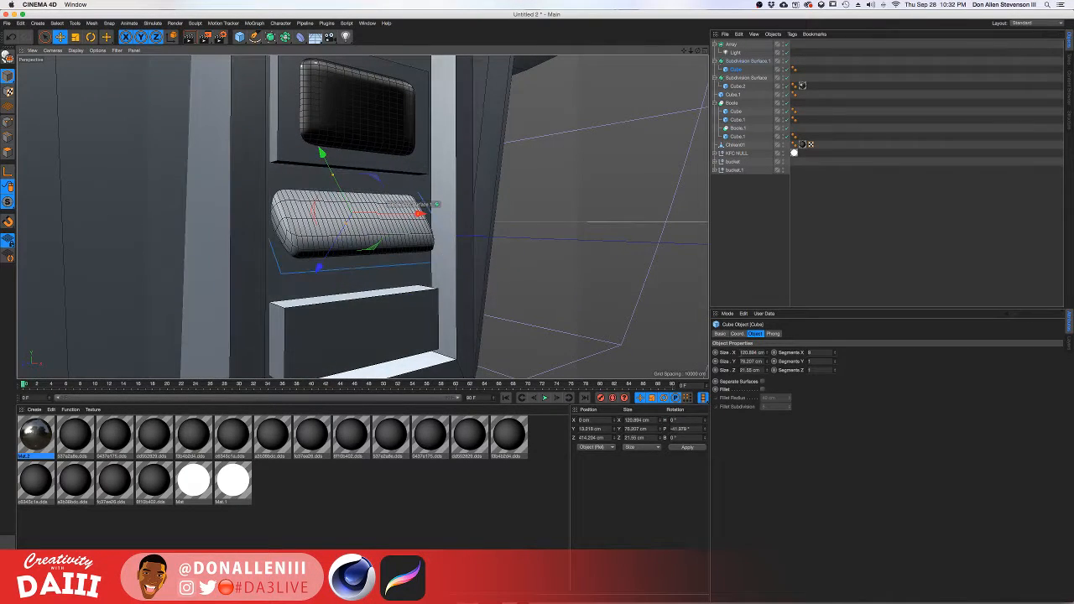
pyautogui.moveTo(836, 362); pyautogui.dragTo(836, 371)
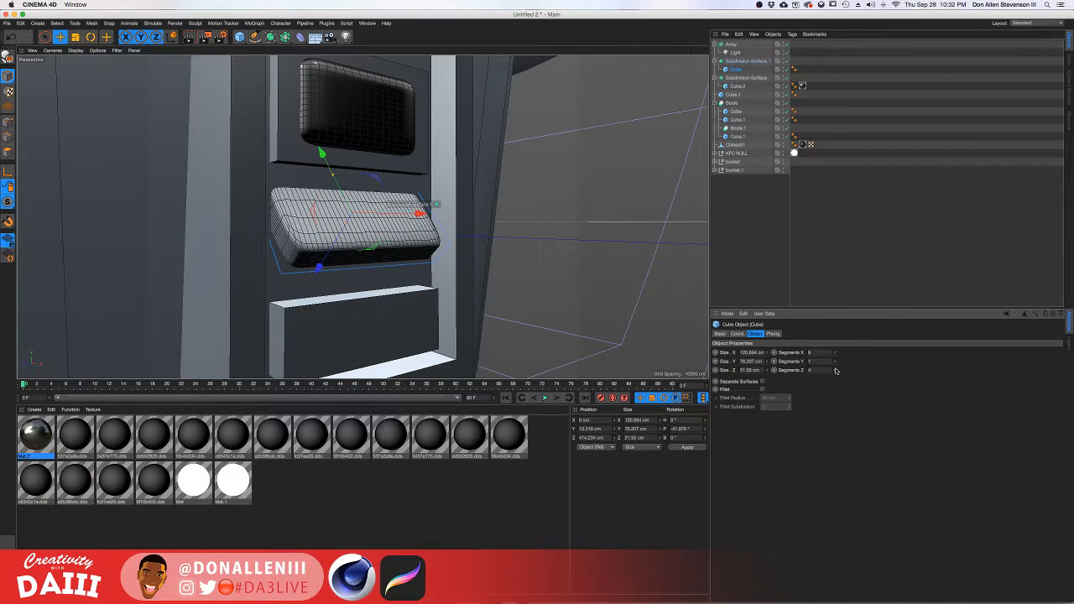
# Add another Subdivision Surface and nest the Boole of the panel's outer frame inside it.
pyautogui.keyDown('alt'); pyautogui.moveTo(409, 187); pyautogui.dragTo(310, 244); pyautogui.keyUp('alt')
pyautogui.scroll(-5, 335, 277)
pyautogui.keyDown('alt'); pyautogui.moveTo(336, 277); pyautogui.dragTo(666, 189); pyautogui.keyUp('alt')
pyautogui.click(345, 296)
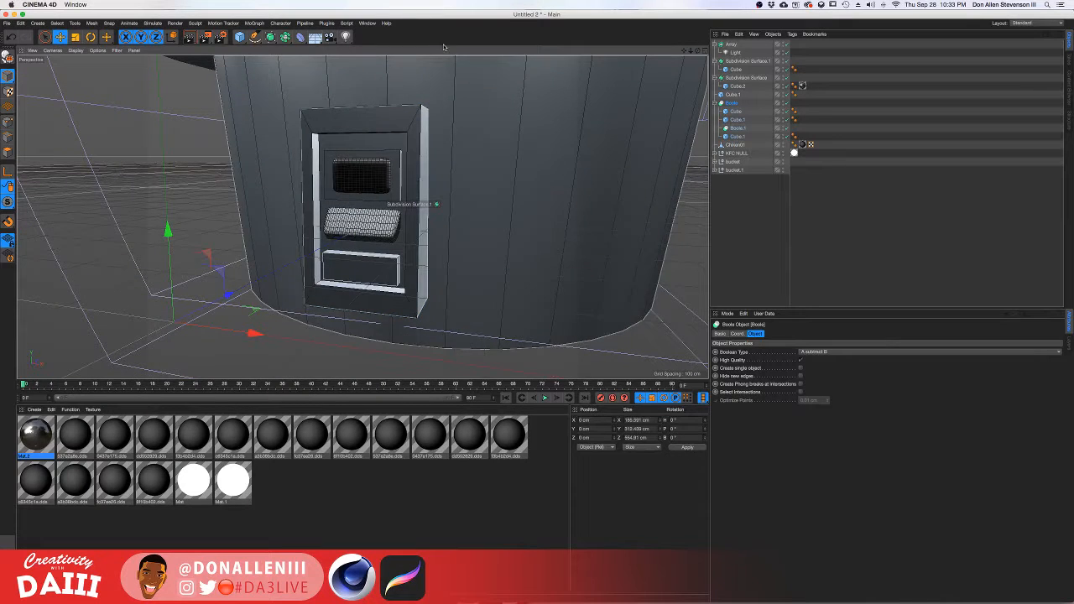
pyautogui.click(270, 37)
pyautogui.click(287, 47)
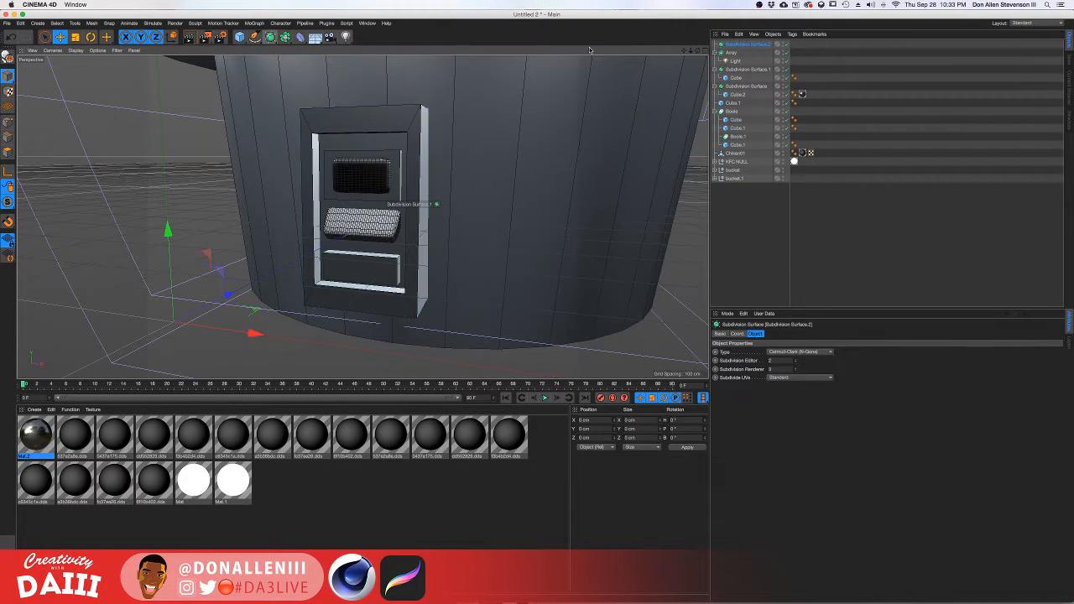
pyautogui.moveTo(736, 49); pyautogui.dragTo(741, 110)
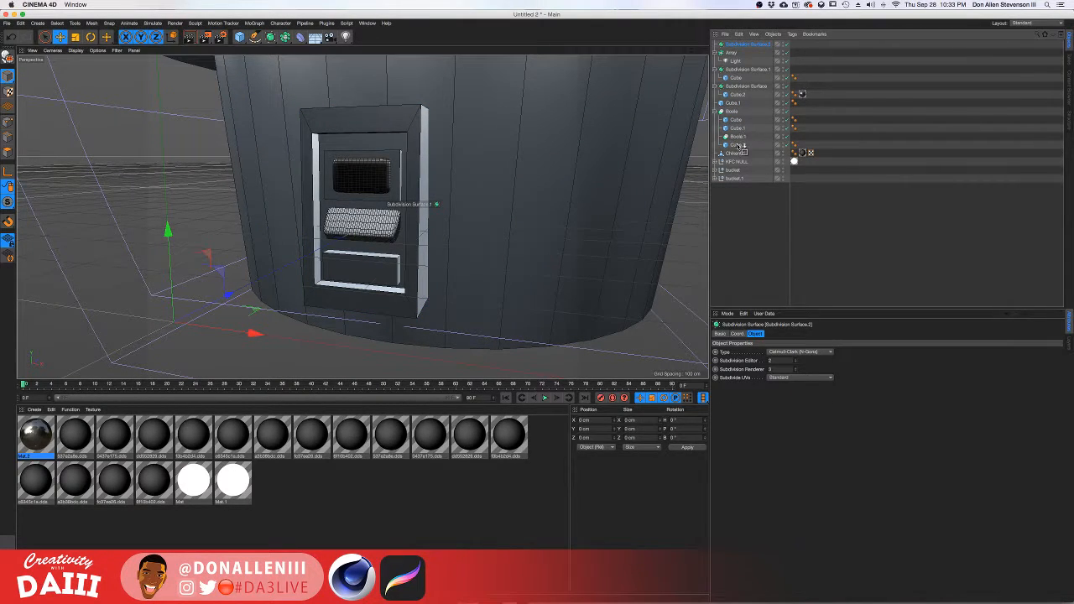
pyautogui.moveTo(738, 152); pyautogui.dragTo(739, 153)
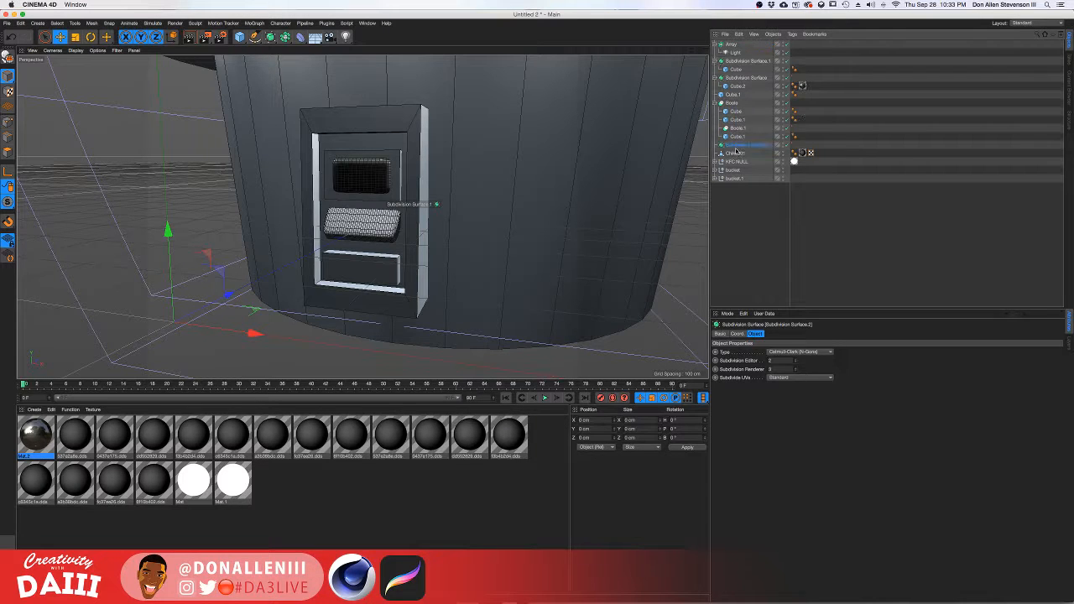
pyautogui.click(406, 305)
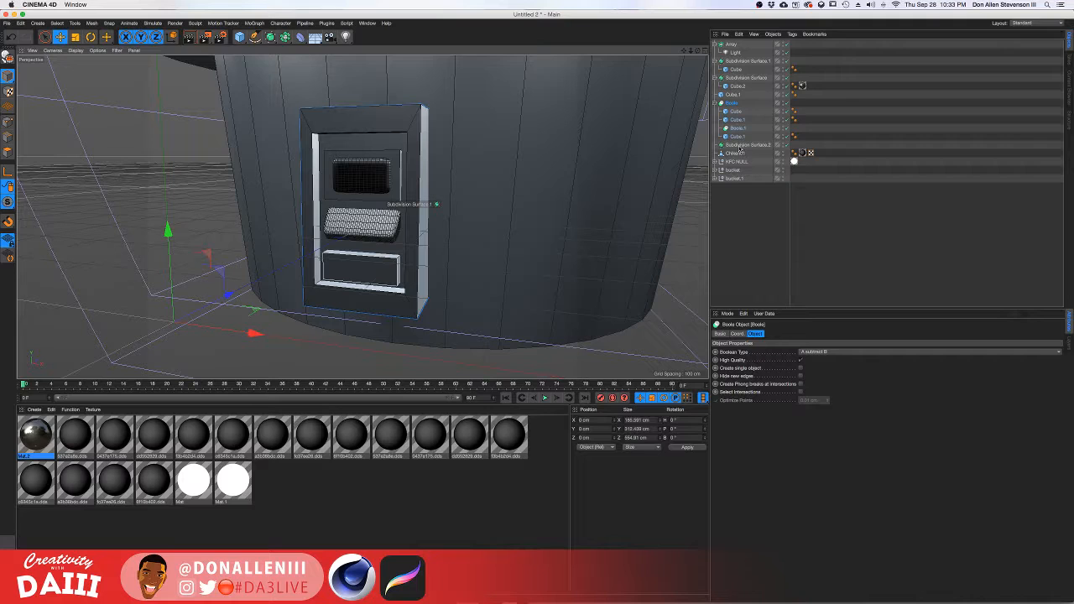
pyautogui.moveTo(739, 149); pyautogui.dragTo(736, 104)
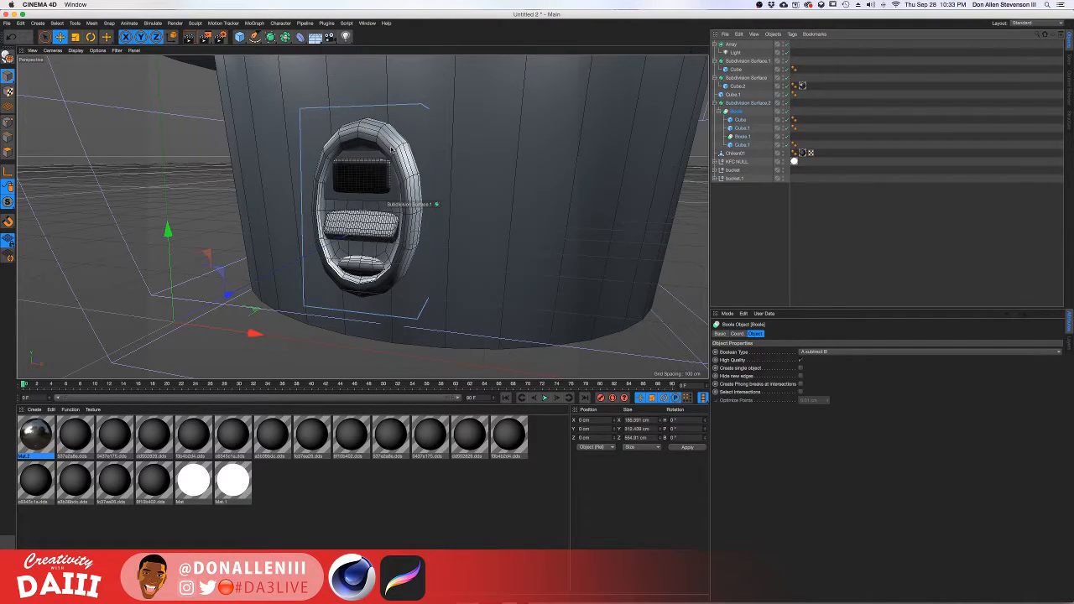
# Set Segments X of the outer frame cube inside the Boole to 7.
pyautogui.click(739, 120)
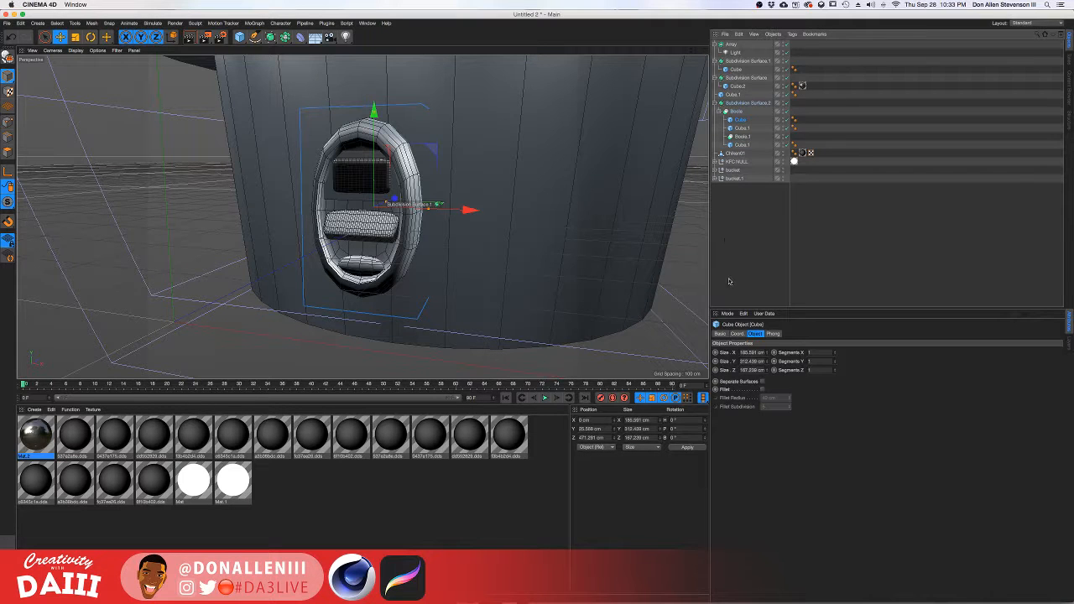
pyautogui.click(835, 350)
pyautogui.click(835, 350)
pyautogui.click(836, 350)
pyautogui.click(836, 350)
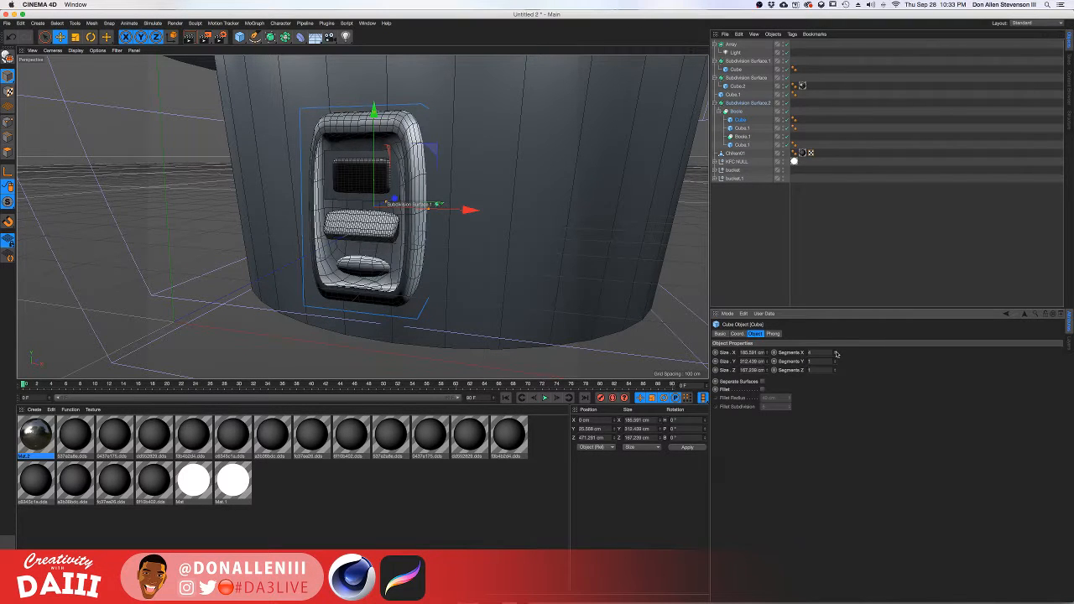
pyautogui.click(836, 350)
pyautogui.click(836, 350)
# Try a Subdivision Editor level of 4 on the slanted middle cube's Subdivision Surface, and undo the change.
pyautogui.keyDown('alt'); pyautogui.moveTo(369, 210); pyautogui.dragTo(403, 180); pyautogui.keyUp('alt')
pyautogui.scroll(3, 361, 192)
pyautogui.click(347, 177)
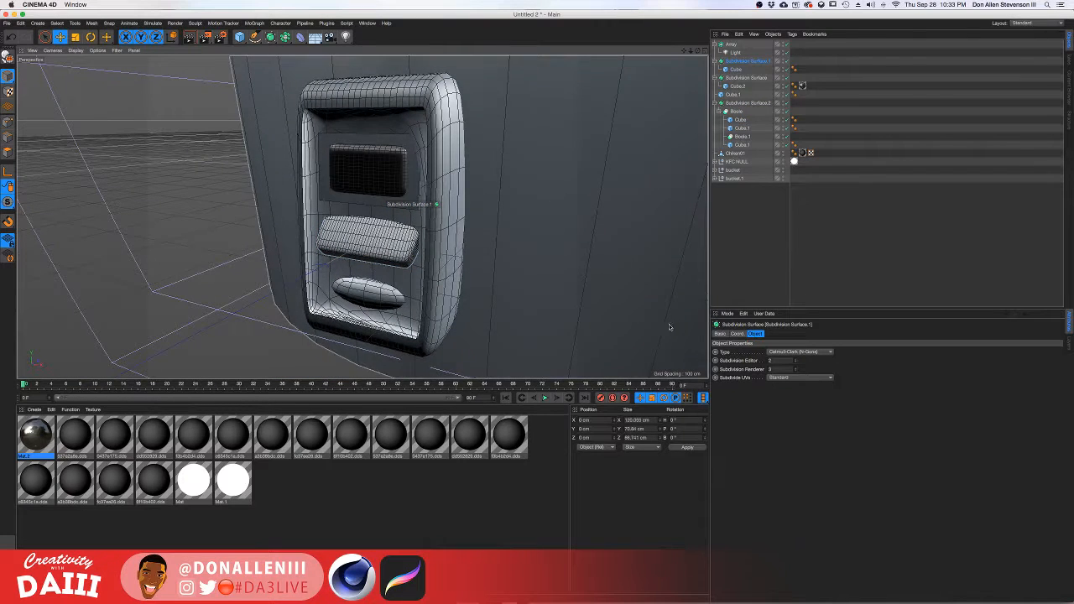
pyautogui.click(796, 361)
pyautogui.click(796, 361)
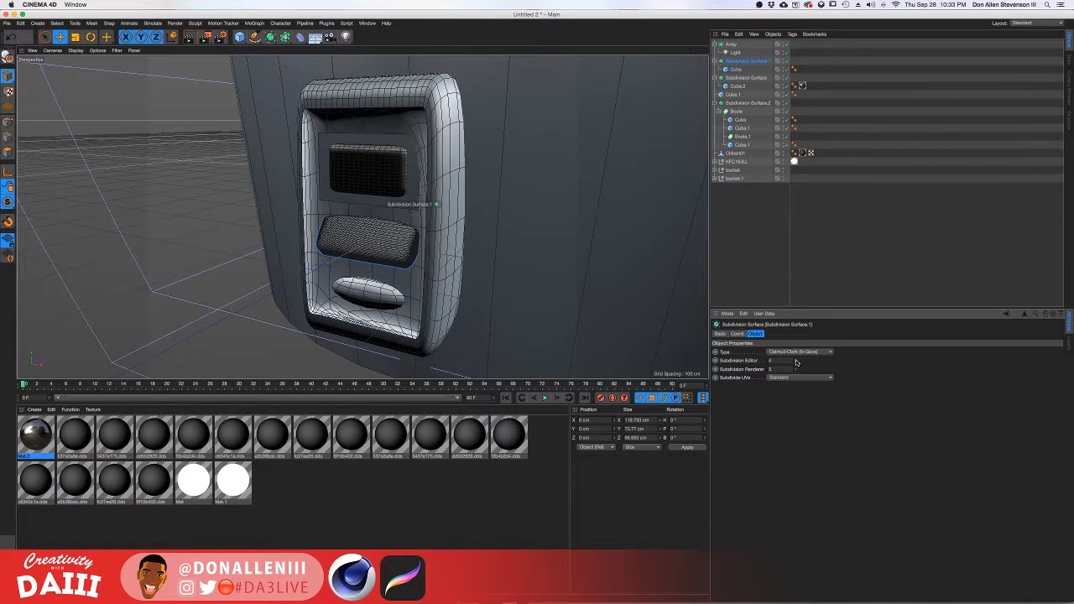
pyautogui.press('super+z')
pyautogui.press('super+z')
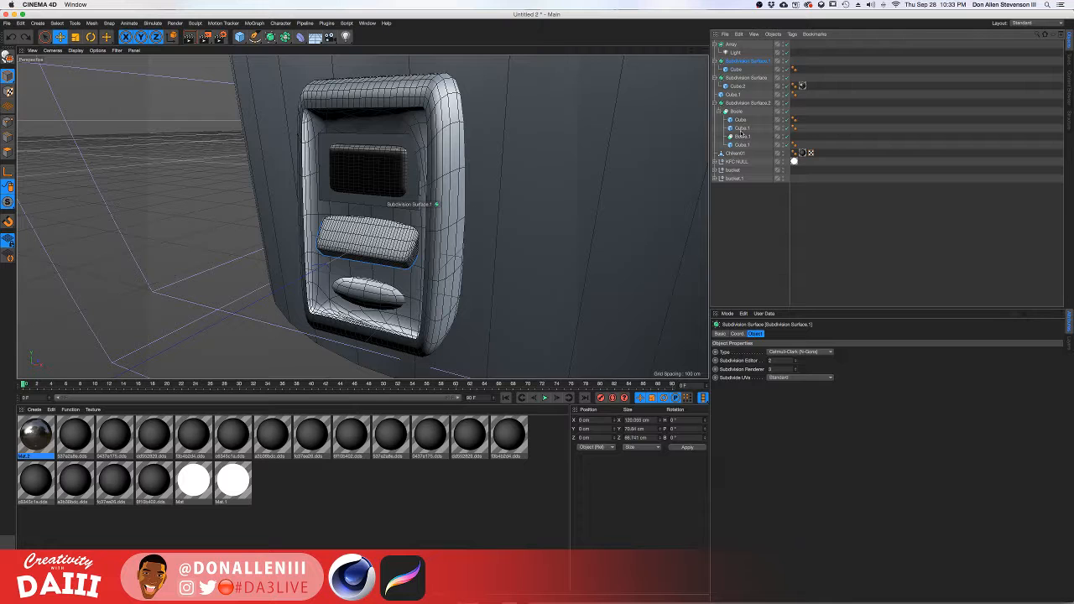
# Set the lowest cube of the panel to 5 segments in X and 2 in Y.
pyautogui.click(740, 145)
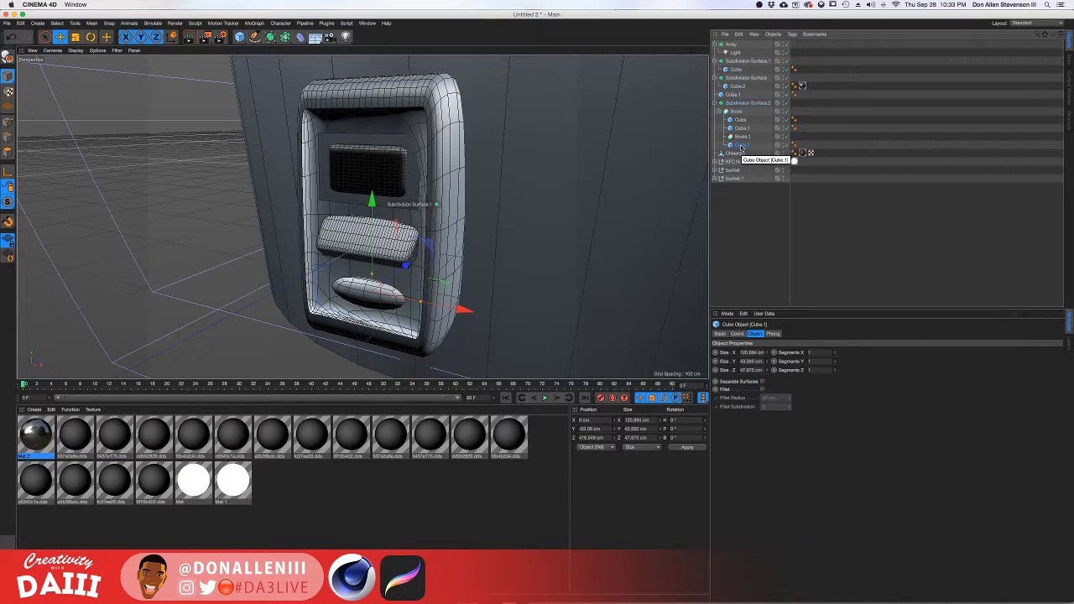
pyautogui.click(835, 352)
pyautogui.click(835, 353)
pyautogui.click(835, 353)
pyautogui.click(835, 352)
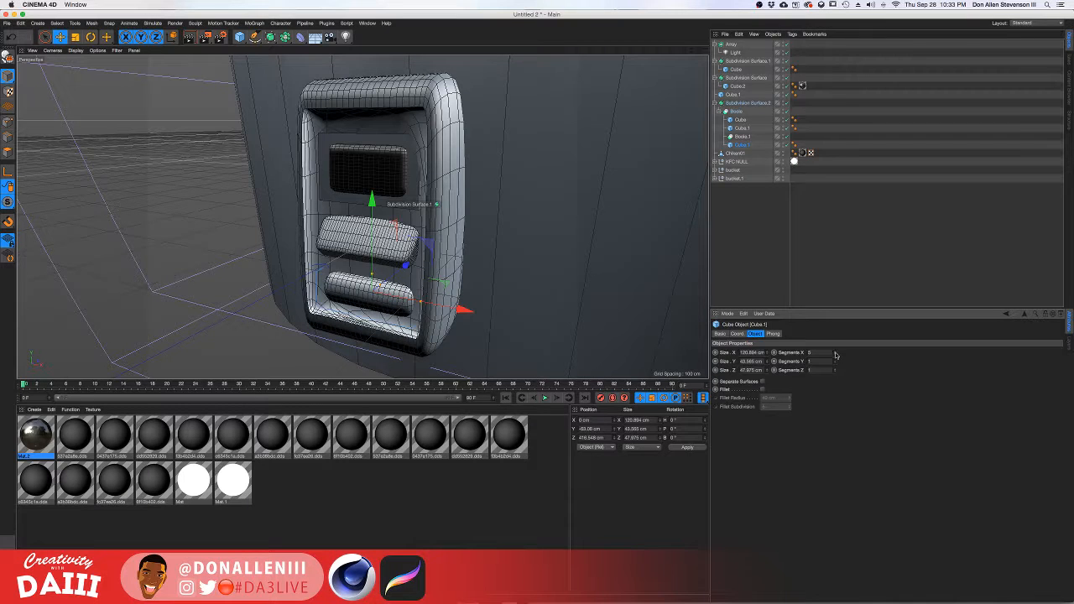
pyautogui.click(835, 360)
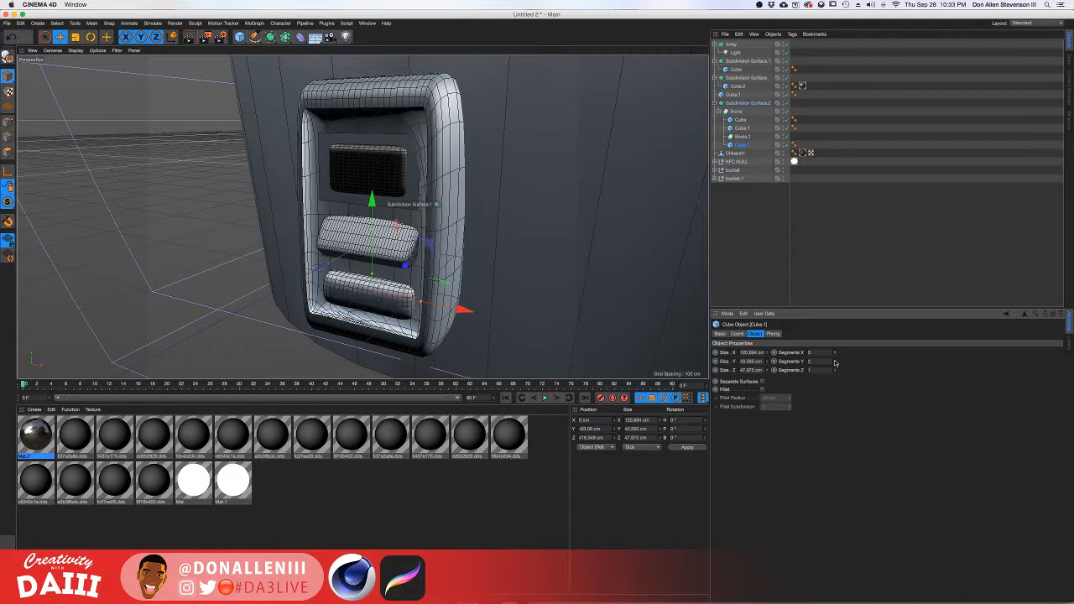
# Set Segments Y of the outer frame cube inside the Boole to 6.
pyautogui.click(424, 101)
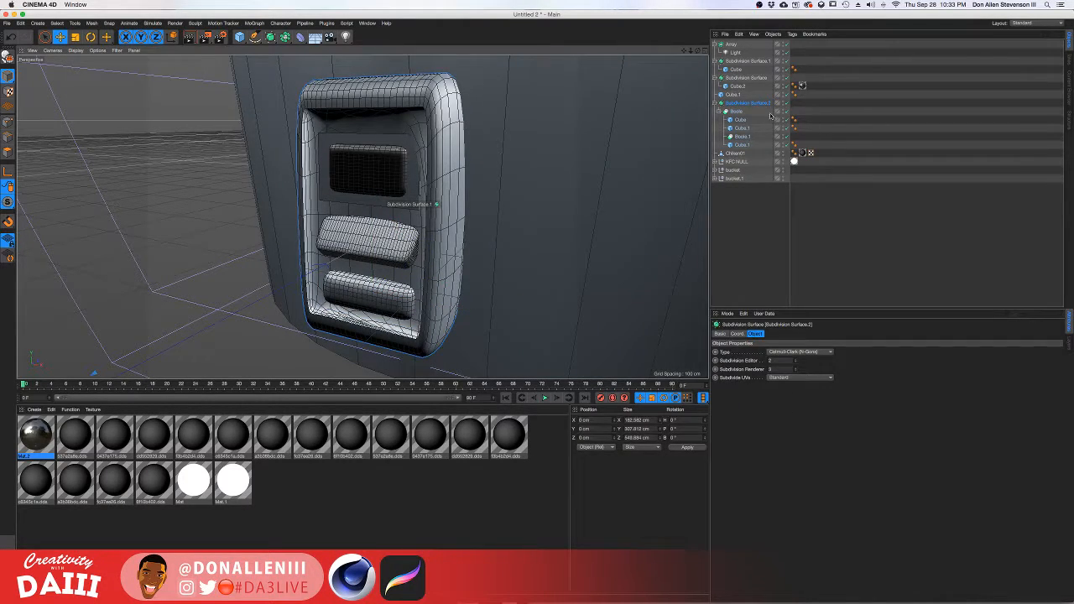
pyautogui.click(736, 119)
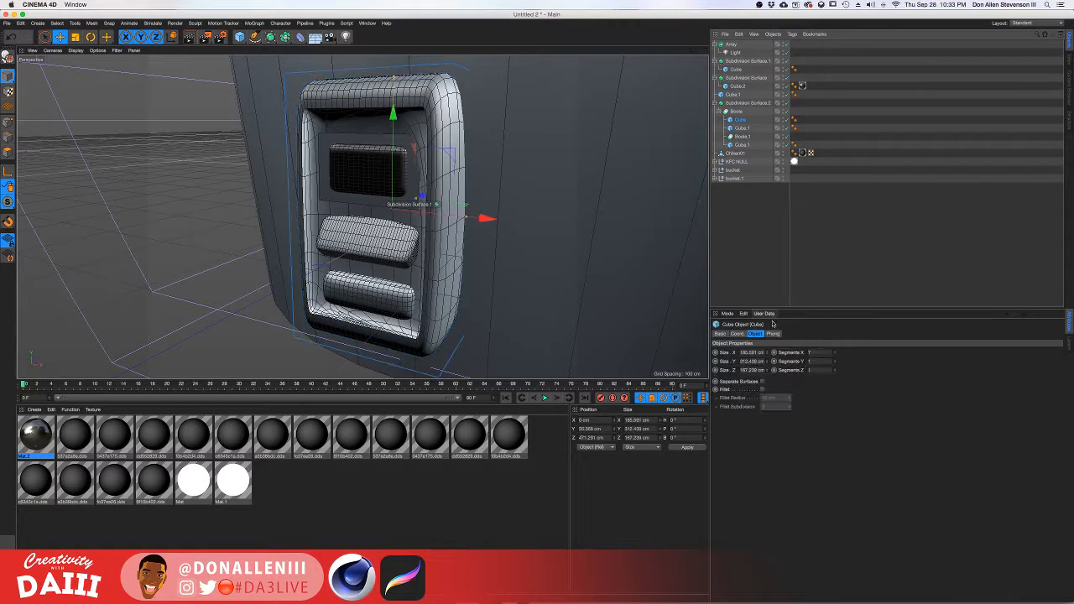
pyautogui.click(836, 361)
pyautogui.click(836, 361)
pyautogui.click(836, 361)
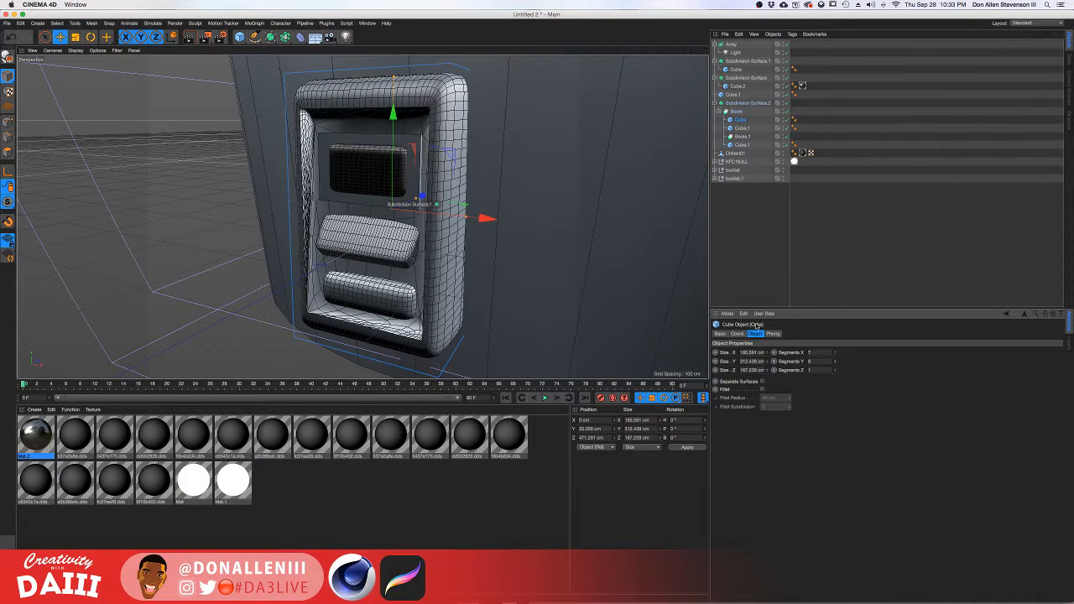
# Add a Subdivision Surface, nest the cube behind the black screen in it, and place it inside the screen's Subdivision Surface.
pyautogui.keyDown('alt'); pyautogui.moveTo(420, 185); pyautogui.dragTo(445, 166); pyautogui.keyUp('alt')
pyautogui.scroll(-3, 417, 192)
pyautogui.scroll(5, 370, 178)
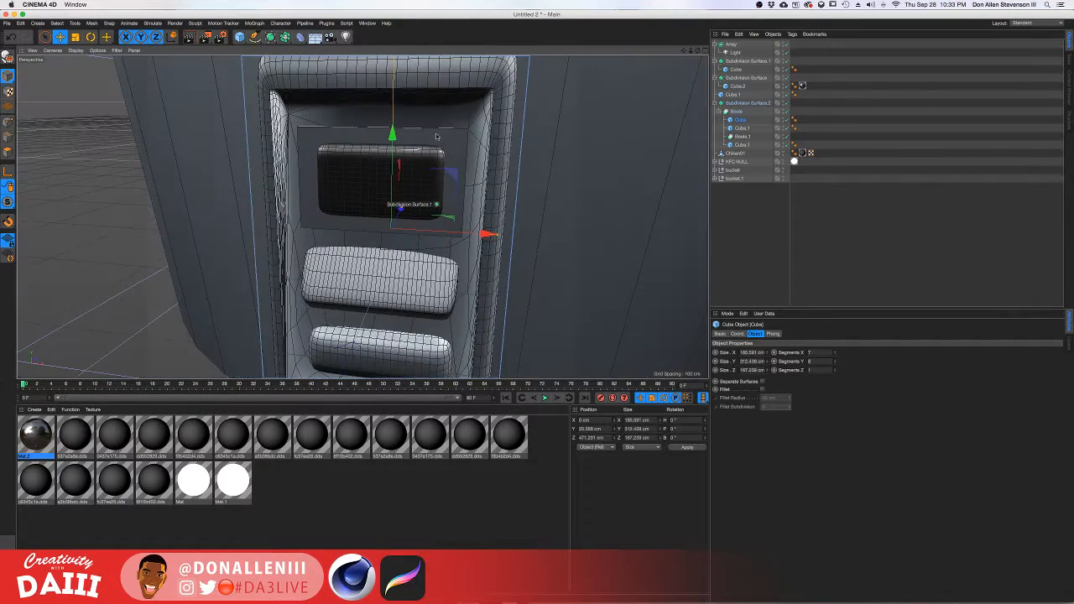
pyautogui.click(453, 139)
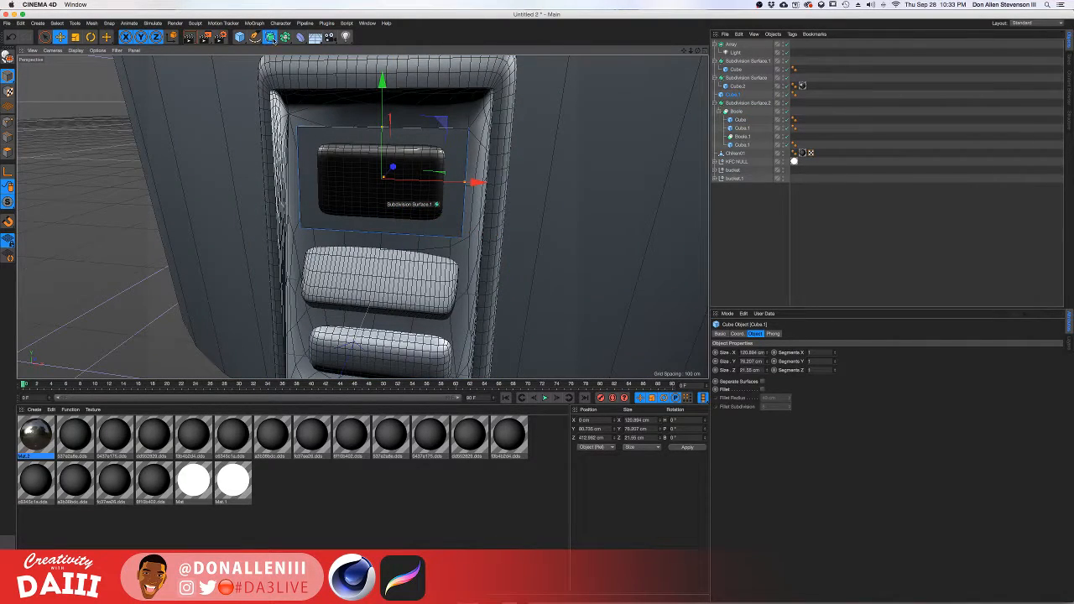
pyautogui.moveTo(270, 37); pyautogui.dragTo(289, 49)
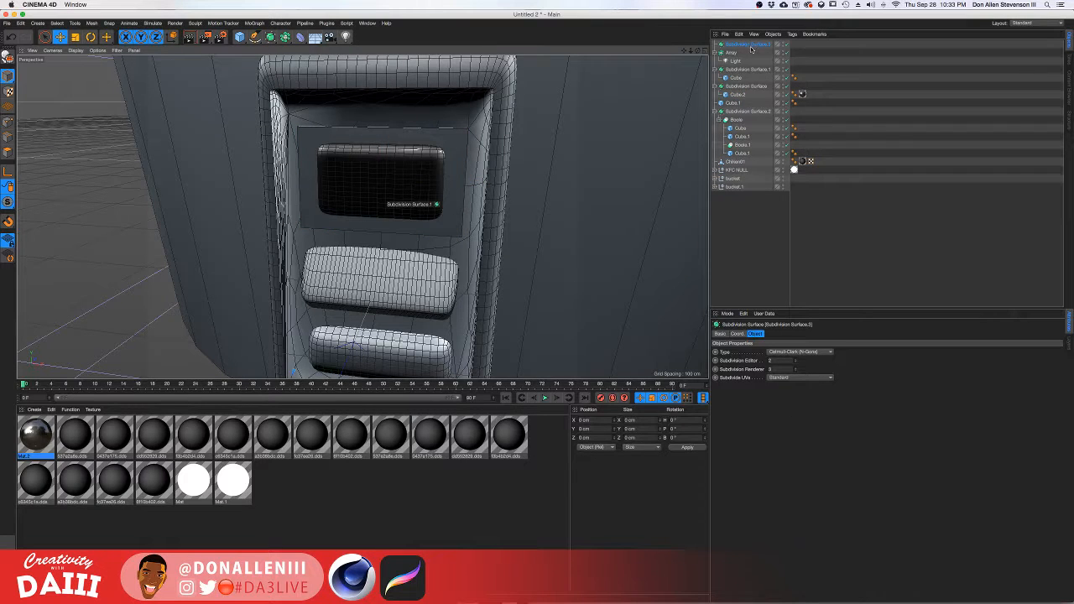
pyautogui.click(740, 137)
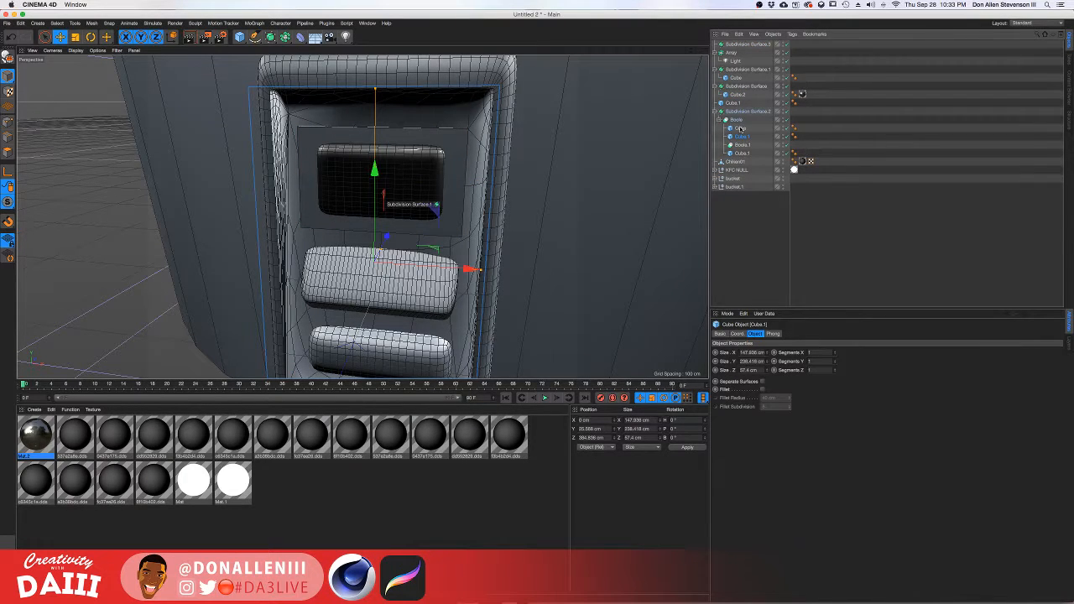
pyautogui.click(455, 145)
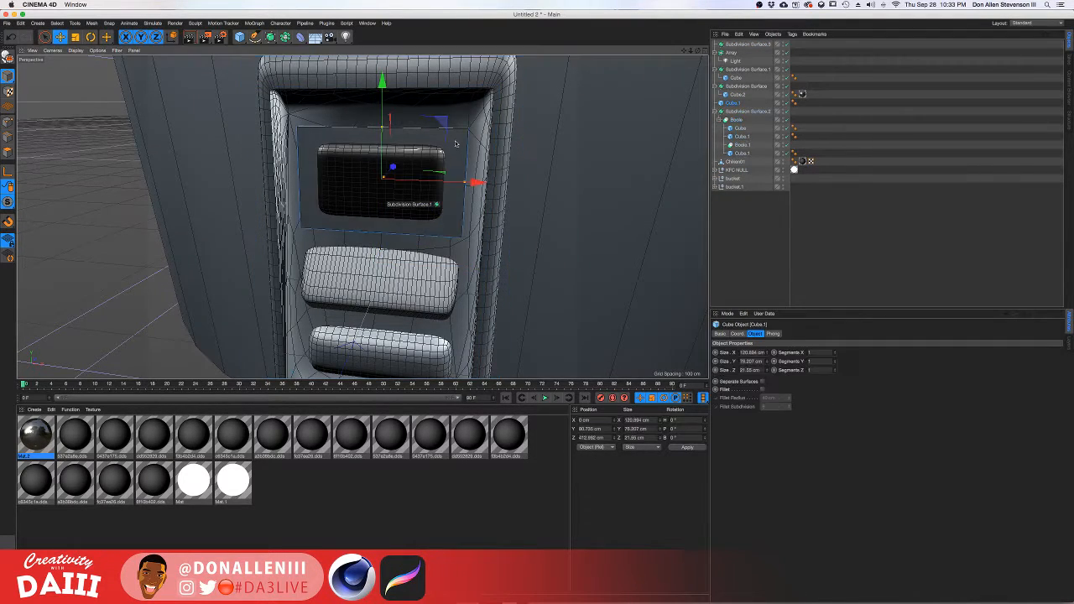
pyautogui.moveTo(734, 46)
pyautogui.mouseDown()
pyautogui.moveTo(727, 116)
pyautogui.moveTo(731, 89)
pyautogui.moveTo(737, 97)
pyautogui.mouseUp()
pyautogui.click(743, 95)
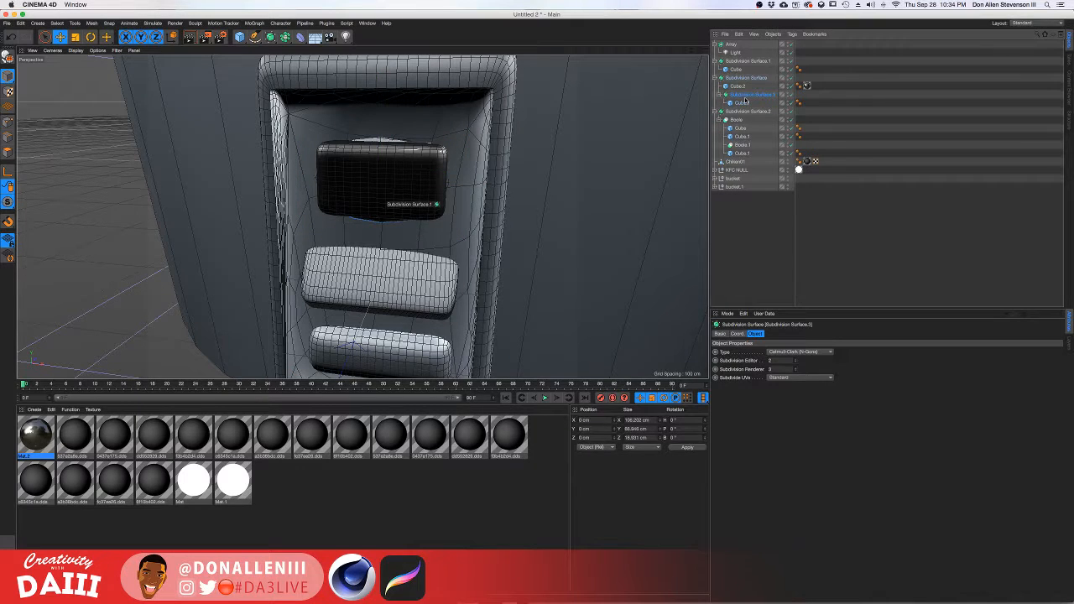
# Set the cube behind the black screen to 7 segments in X and 6 in Y.
pyautogui.click(744, 104)
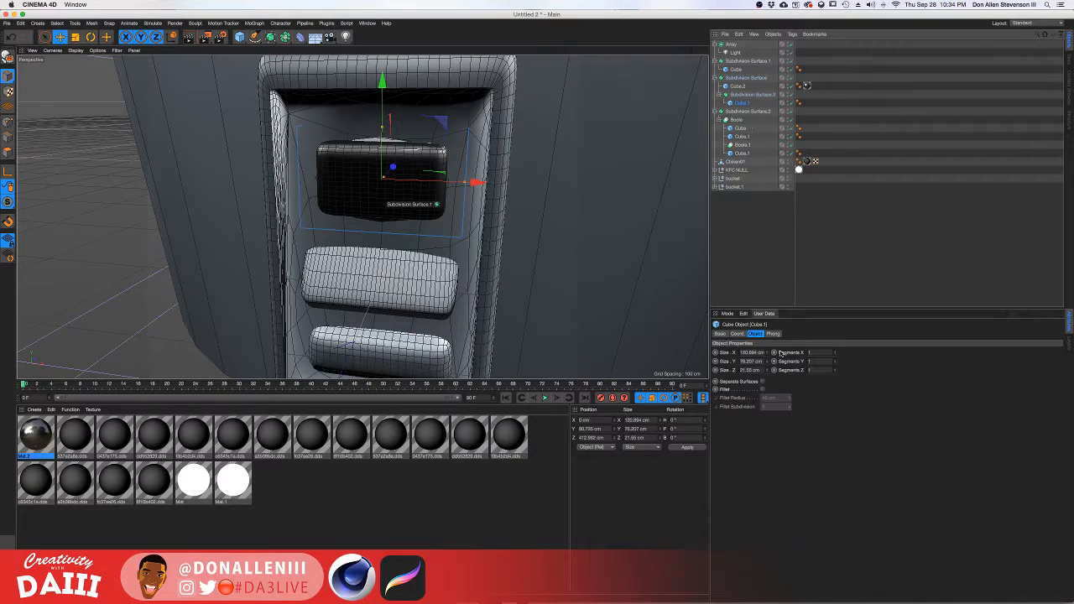
pyautogui.moveTo(834, 356); pyautogui.dragTo(835, 362)
pyautogui.click(834, 360)
pyautogui.click(834, 360)
pyautogui.click(834, 361)
pyautogui.click(835, 361)
pyautogui.click(835, 361)
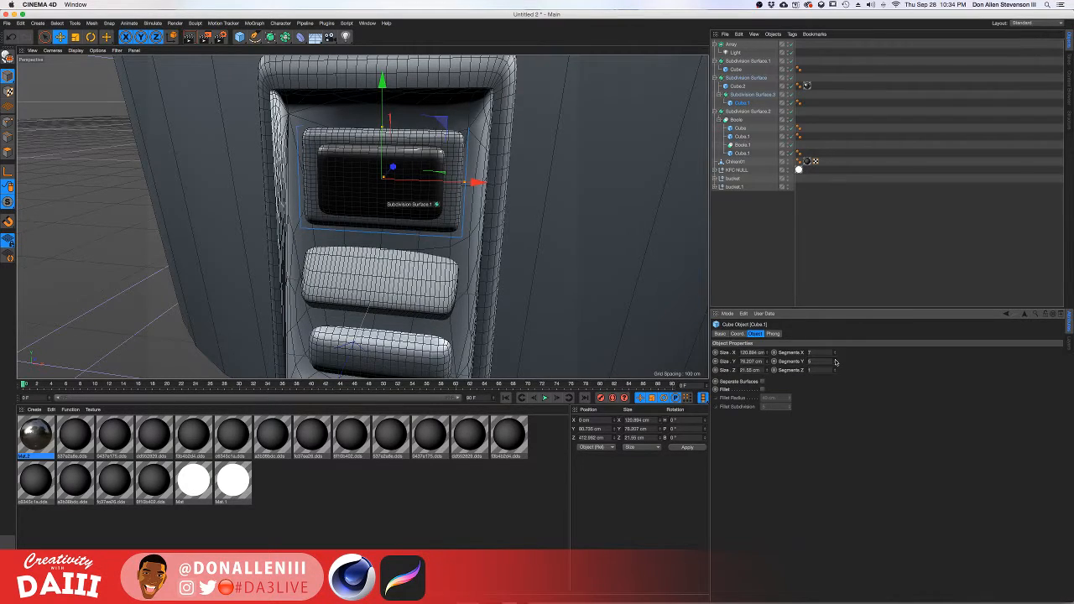
# Look at the ATM reference photo in Chrome, and return to the panel model in Cinema 4D.
pyautogui.keyDown('alt'); pyautogui.moveTo(362, 171); pyautogui.dragTo(407, 220); pyautogui.keyUp('alt')
pyautogui.hotkey('ctrl', 'Up')
pyautogui.click(514, 37)
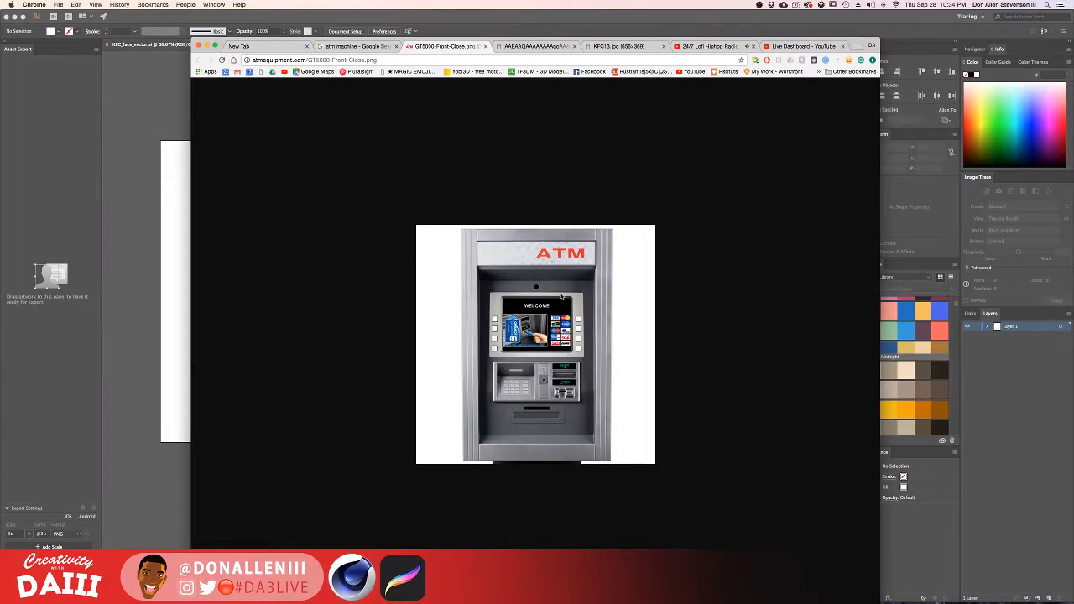
pyautogui.click(177, 204)
pyautogui.hotkey('ctrl', 'Up')
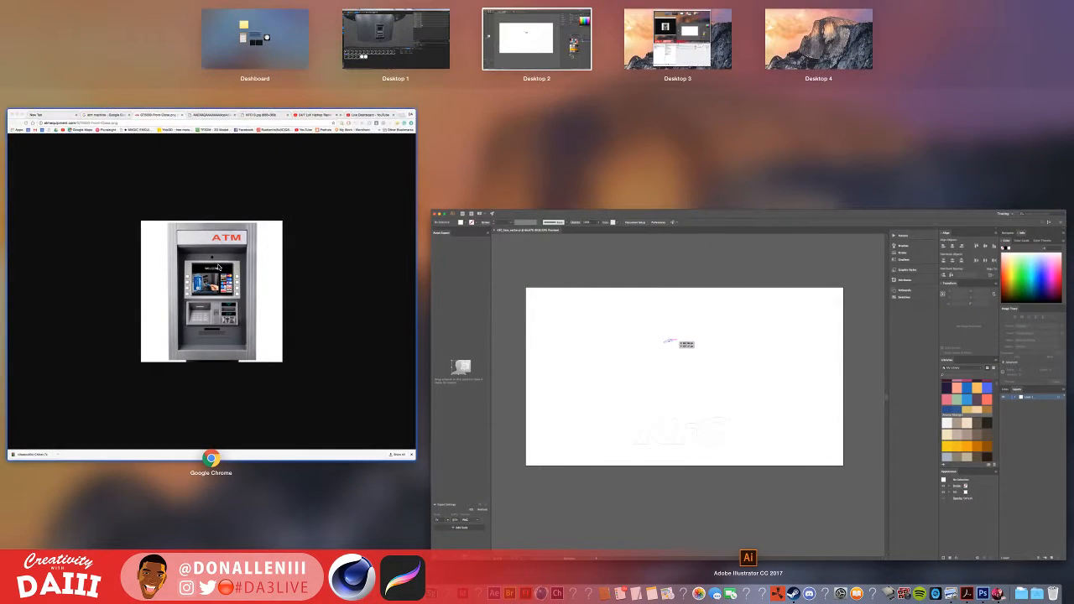
pyautogui.click(387, 51)
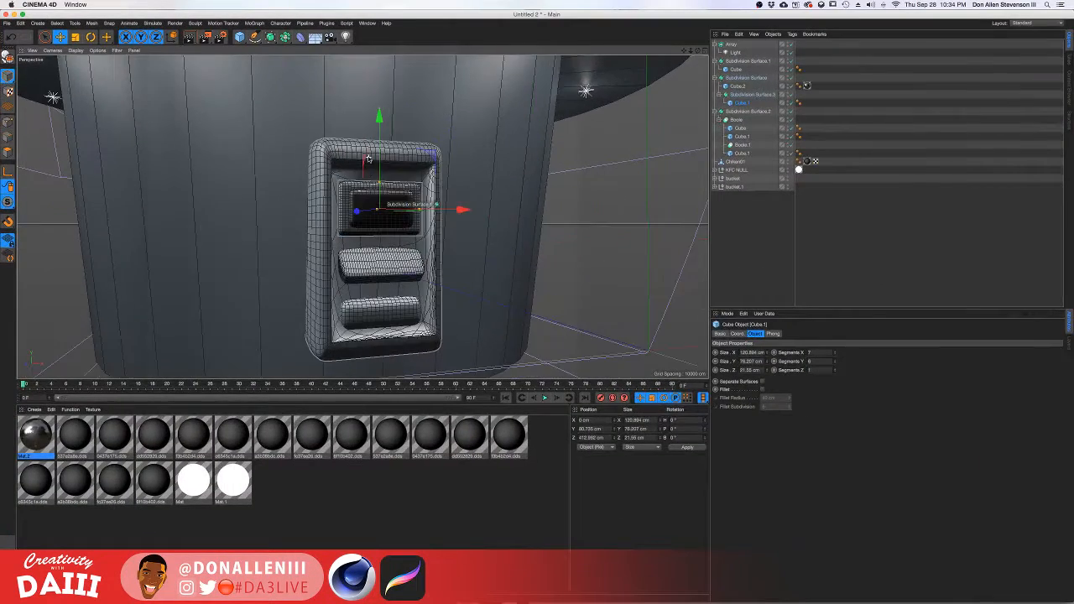
# Duplicate the panel's lowest cube and raise the copy above the frame, to about 178.5 cm in Y.
pyautogui.scroll(5, 369, 159)
pyautogui.keyDown('alt'); pyautogui.moveTo(480, 153); pyautogui.dragTo(434, 222); pyautogui.keyUp('alt')
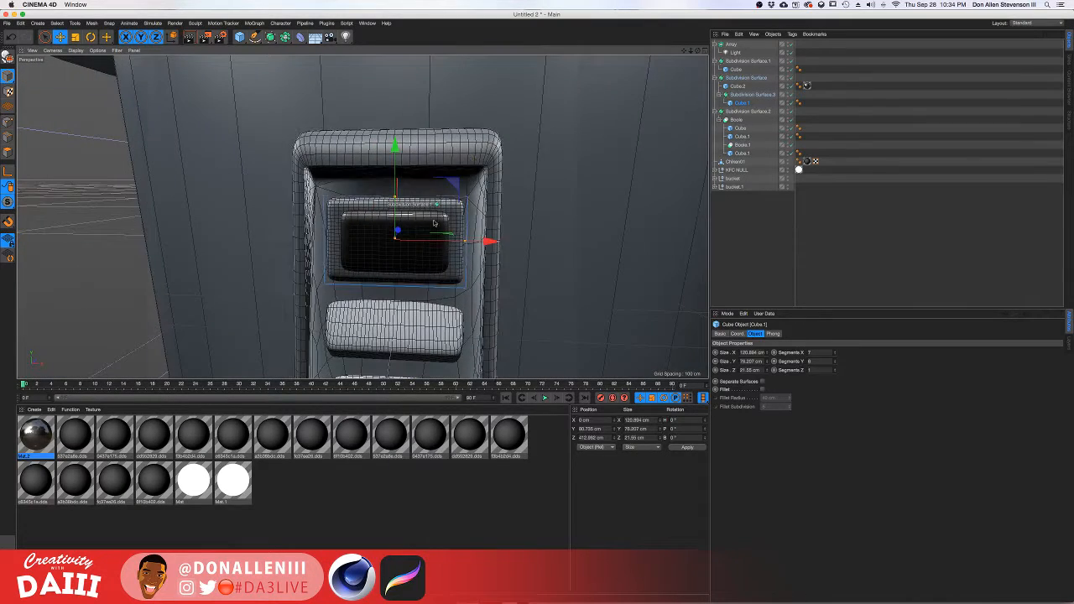
pyautogui.scroll(-5, 433, 222)
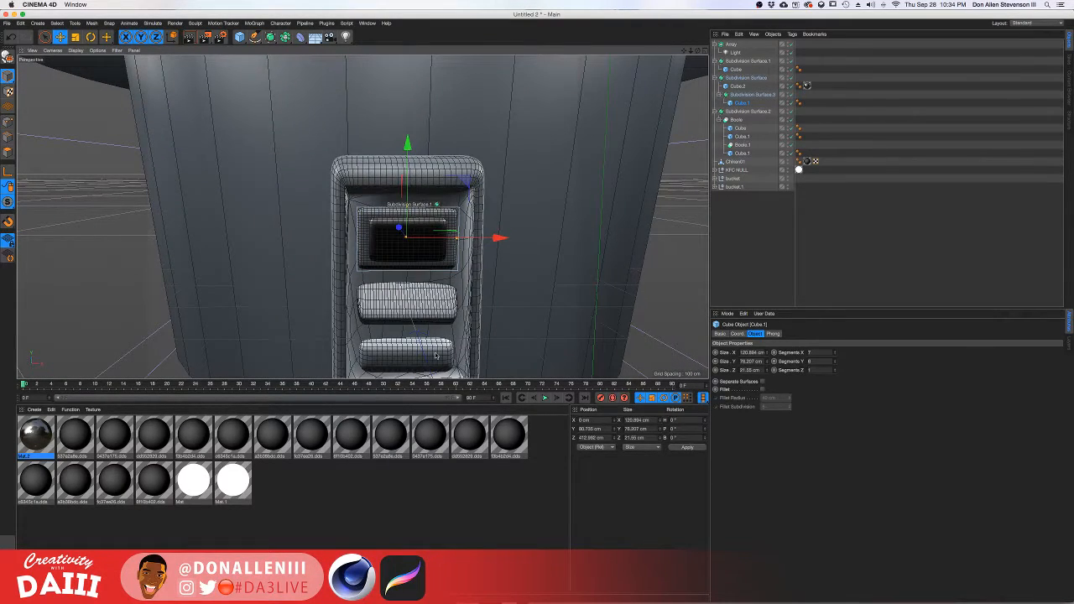
pyautogui.click(435, 356)
pyautogui.keyDown('alt'); pyautogui.moveTo(461, 247); pyautogui.dragTo(465, 208, button='middle'); pyautogui.keyUp('alt')
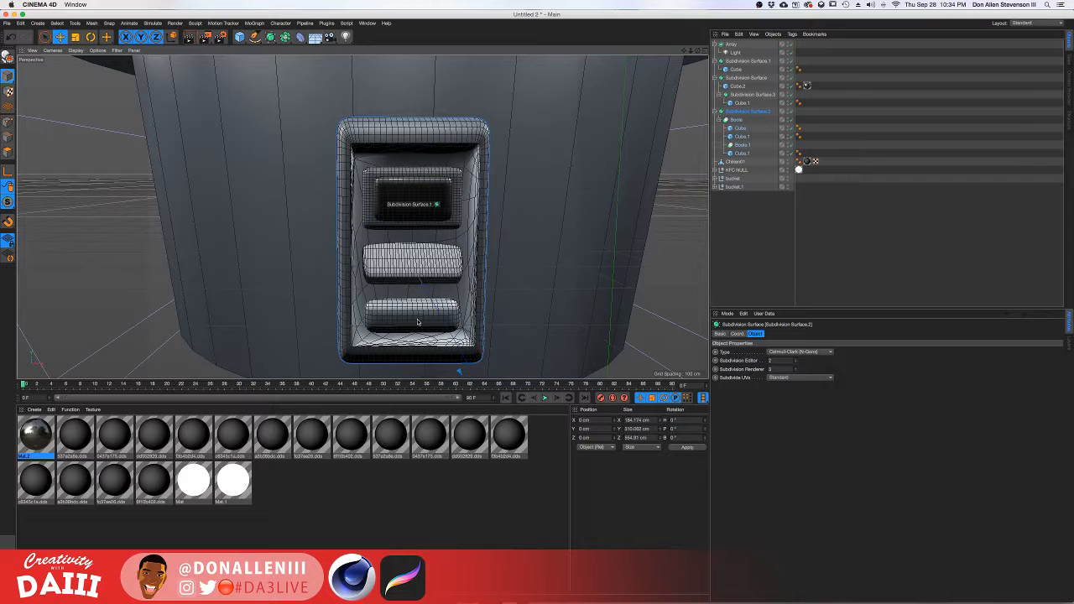
pyautogui.click(742, 153)
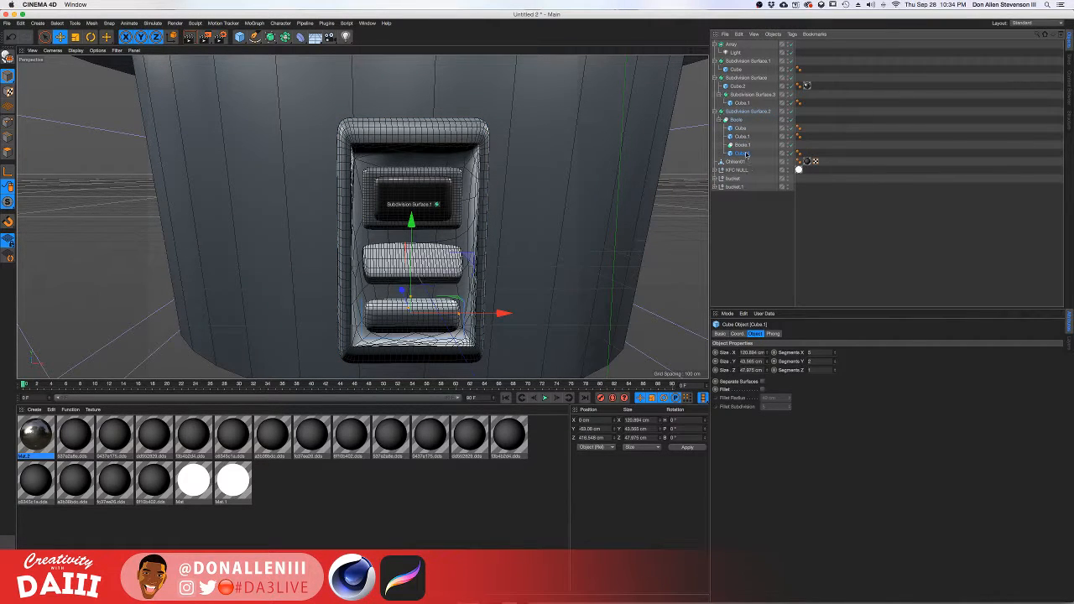
pyautogui.keyDown('ctrl'); pyautogui.moveTo(743, 151); pyautogui.dragTo(743, 149); pyautogui.keyUp('ctrl')
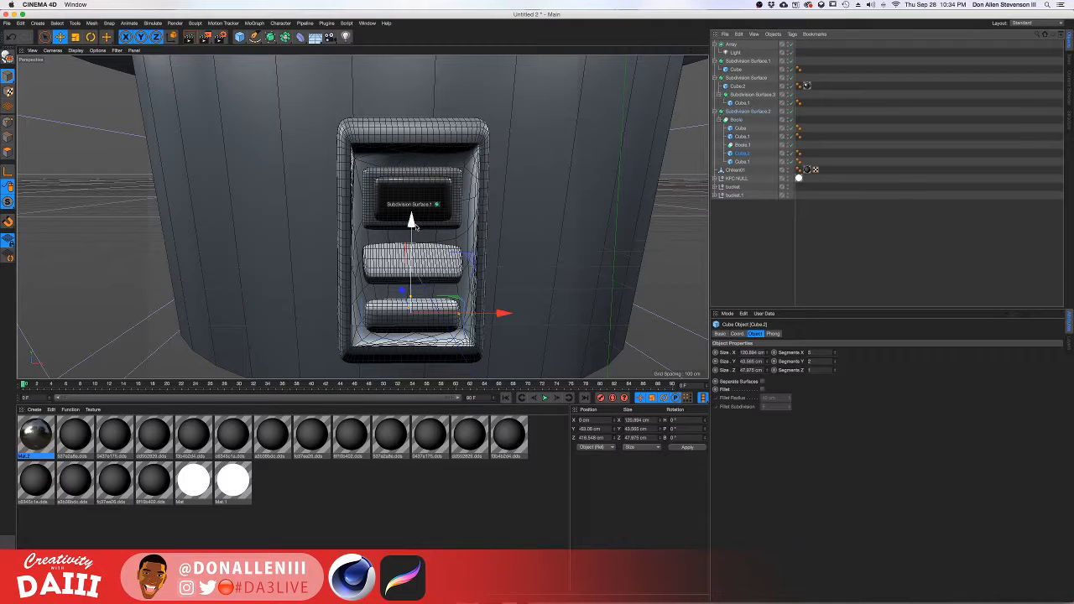
pyautogui.moveTo(411, 220); pyautogui.dragTo(412, 51)
# Set the duplicated top cube to 7 segments in X and 6 in Y.
pyautogui.keyDown('alt'); pyautogui.moveTo(393, 127); pyautogui.dragTo(415, 98); pyautogui.keyUp('alt')
pyautogui.click(835, 354)
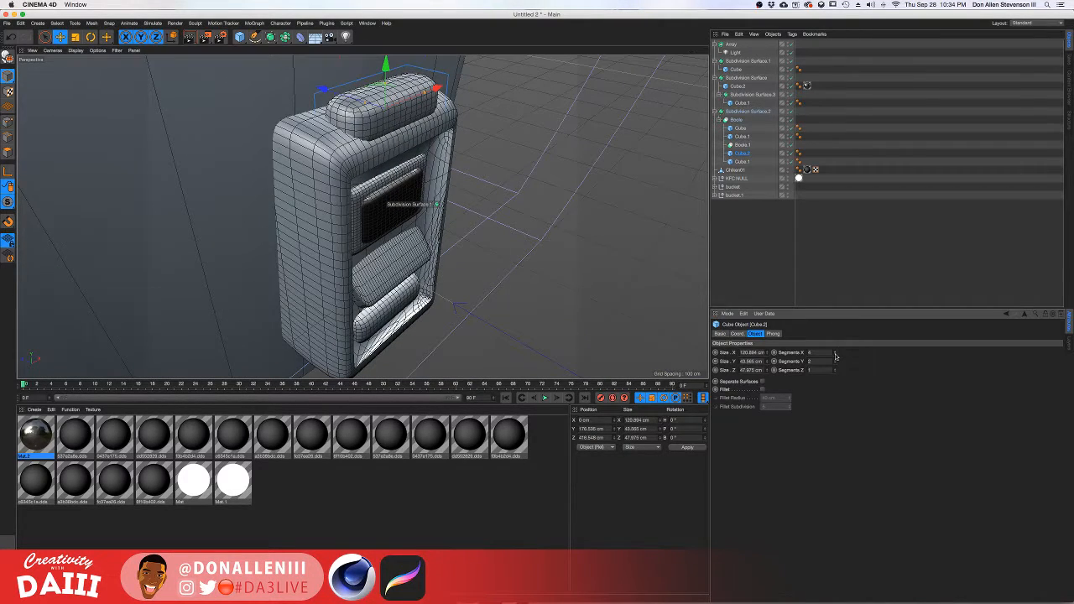
pyautogui.click(834, 354)
pyautogui.click(836, 353)
pyautogui.click(836, 353)
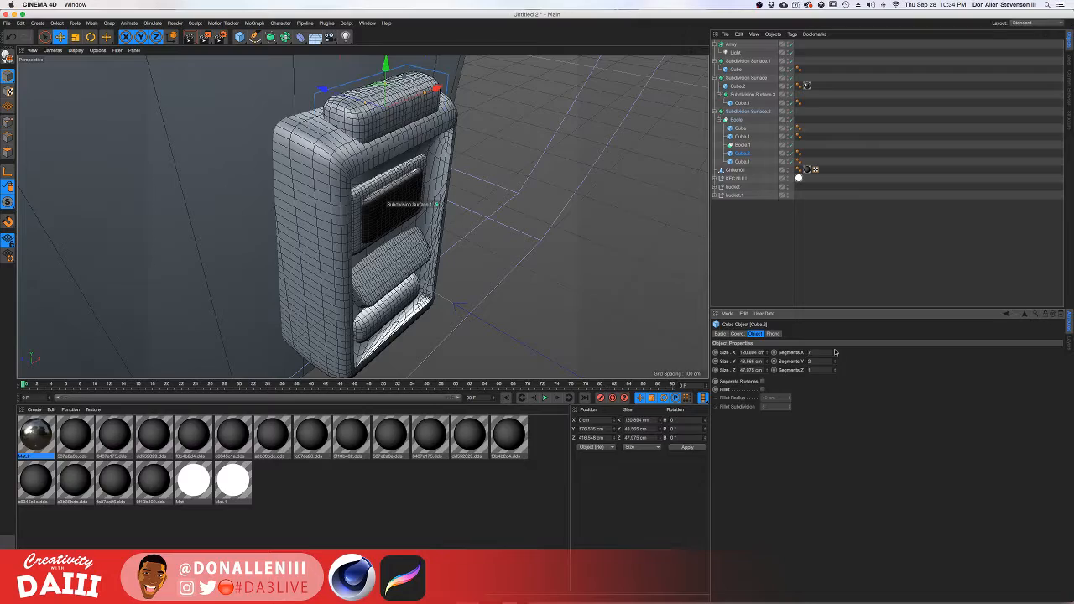
pyautogui.click(836, 361)
pyautogui.click(836, 361)
pyautogui.click(836, 361)
pyautogui.click(836, 361)
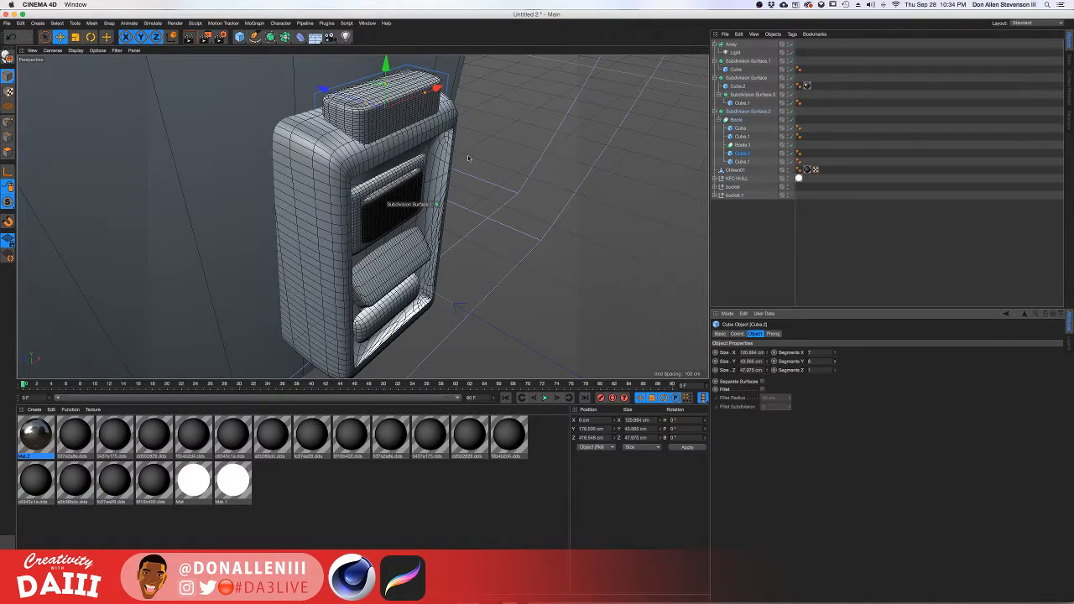
# Try to apply the white Mat material to the top block, and undo the assignment.
pyautogui.keyDown('alt'); pyautogui.moveTo(420, 134); pyautogui.dragTo(420, 99); pyautogui.keyUp('alt')
pyautogui.press('super+z')
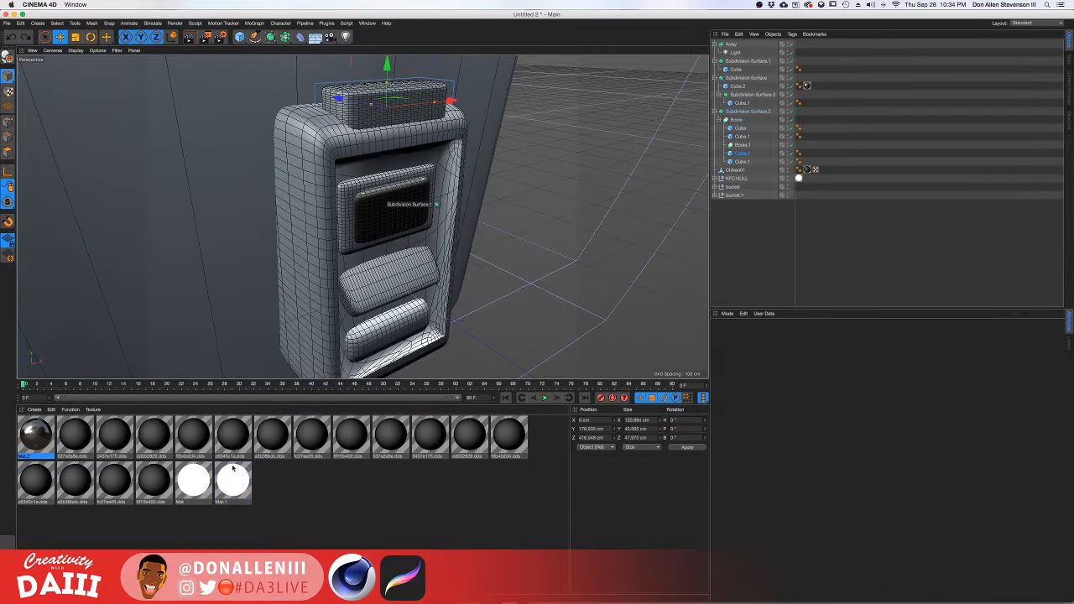
pyautogui.moveTo(197, 478); pyautogui.dragTo(356, 114)
pyautogui.press('super+z')
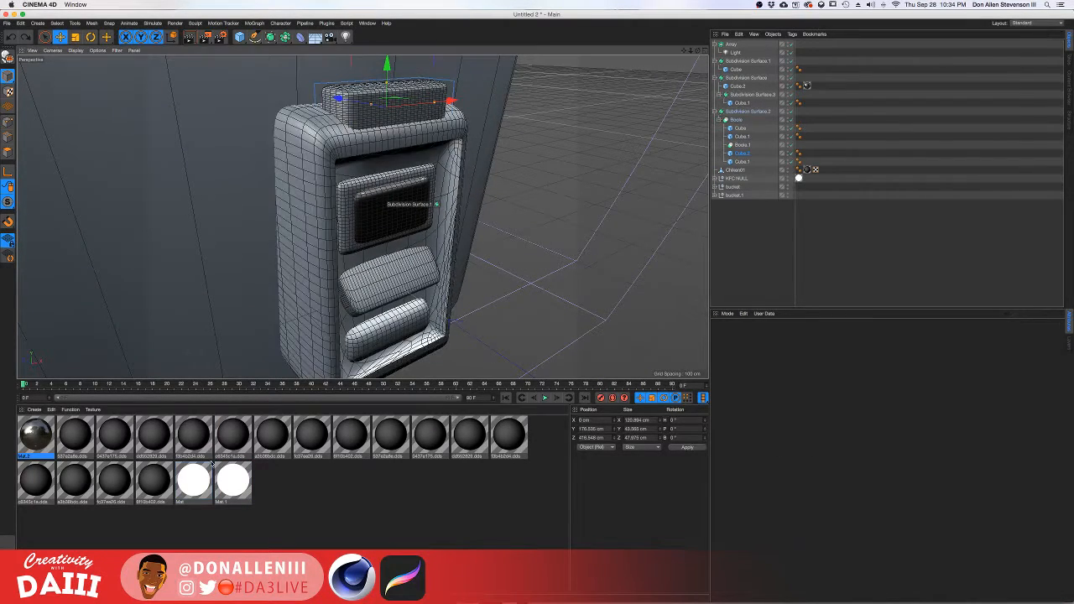
pyautogui.moveTo(207, 471); pyautogui.dragTo(375, 94)
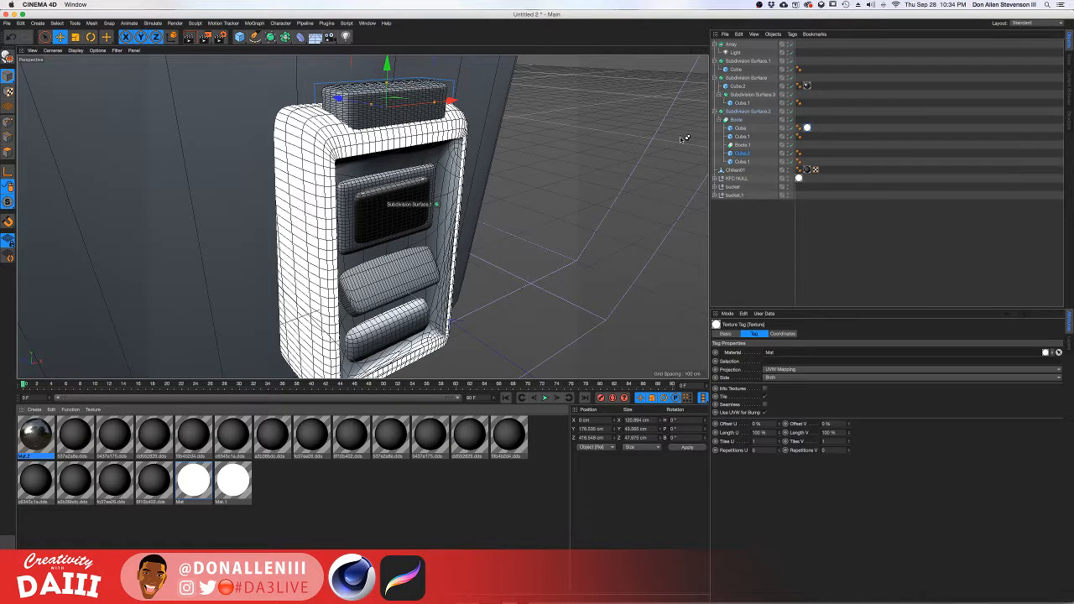
pyautogui.press('super+z')
# Take the top cube out of the frame's Boole and Subdivision Surface and place it at the top level of the hierarchy.
pyautogui.click(370, 100)
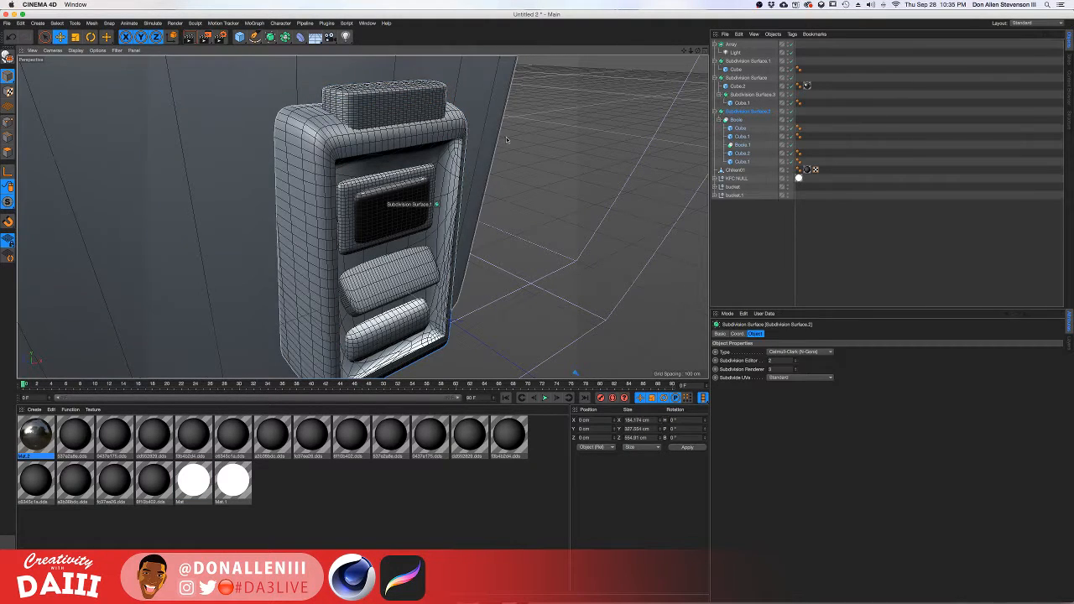
pyautogui.click(743, 154)
pyautogui.moveTo(740, 156); pyautogui.dragTo(732, 109)
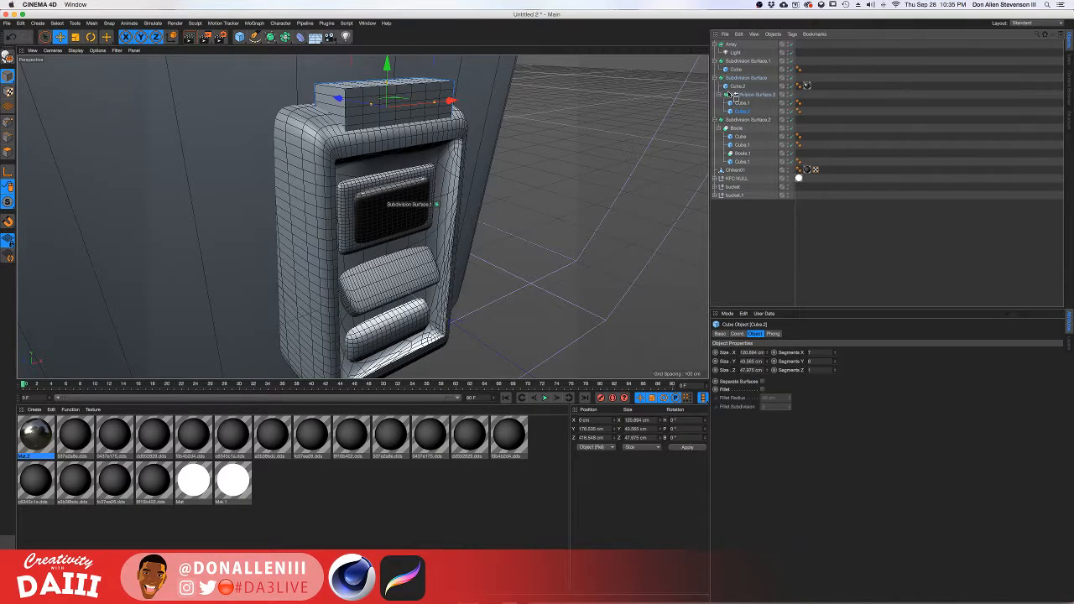
pyautogui.moveTo(732, 95); pyautogui.dragTo(729, 94)
pyautogui.click(735, 103)
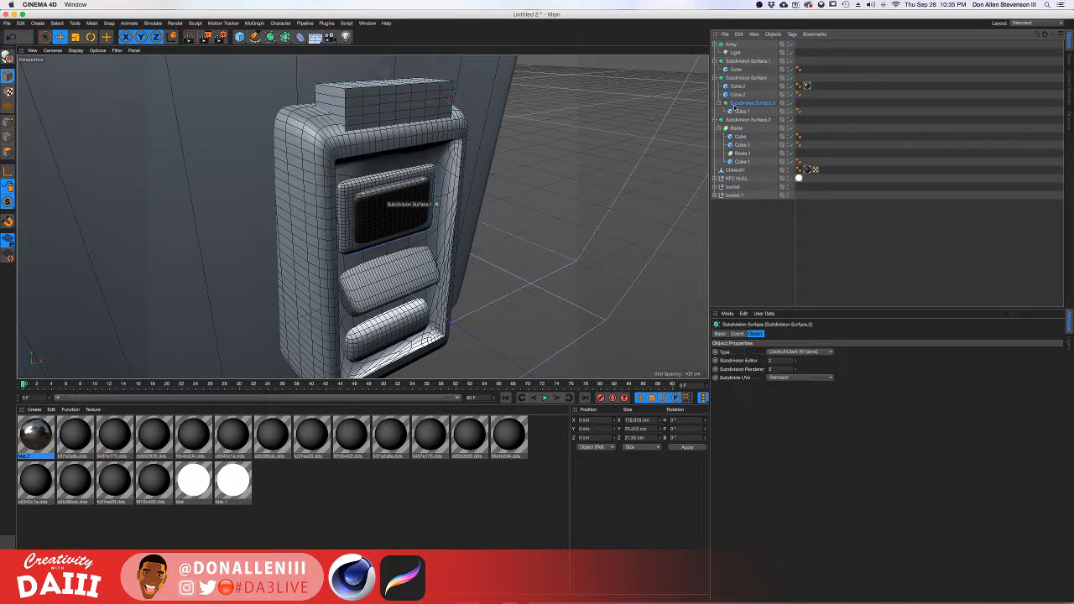
pyautogui.moveTo(733, 94); pyautogui.dragTo(733, 95)
pyautogui.moveTo(731, 95); pyautogui.dragTo(720, 59)
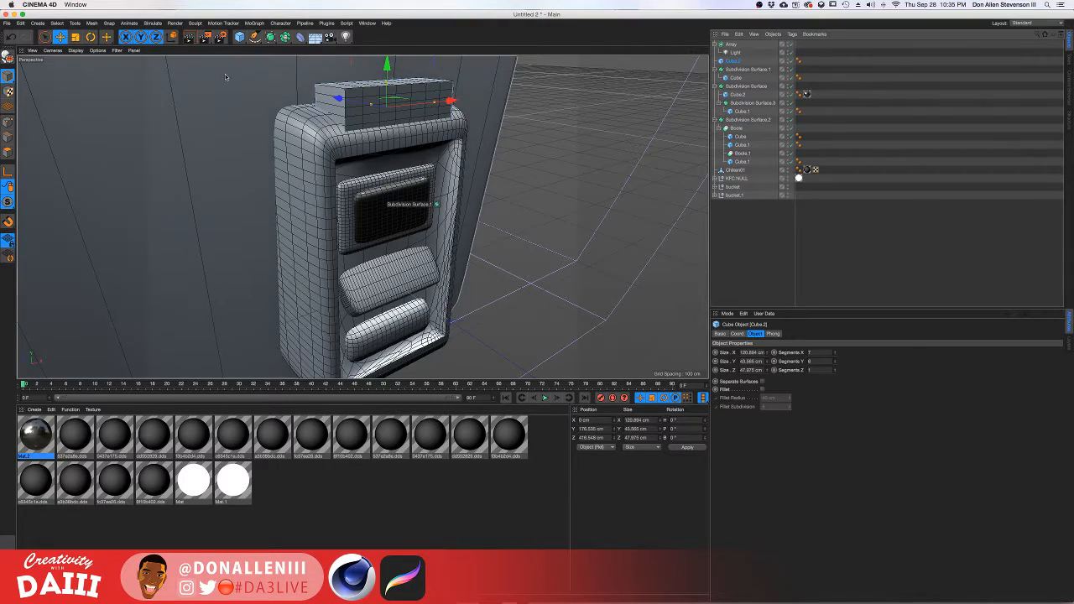
# Add a new Subdivision Surface and nest the top cube inside it.
pyautogui.scroll(5, 445, 94)
pyautogui.keyDown('alt'); pyautogui.moveTo(394, 84); pyautogui.dragTo(433, 86); pyautogui.keyUp('alt')
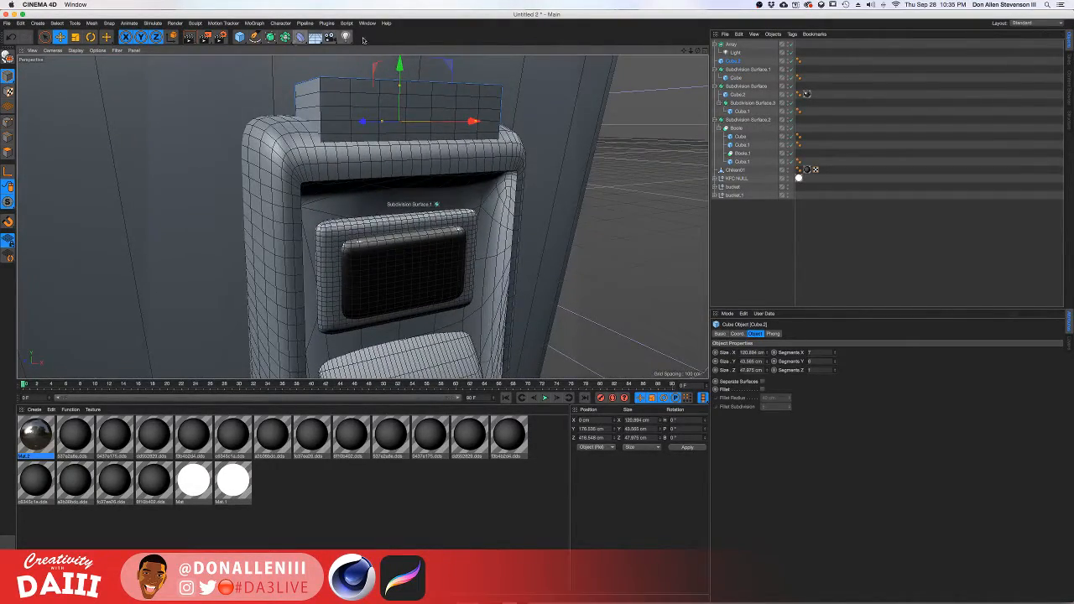
pyautogui.click(271, 37)
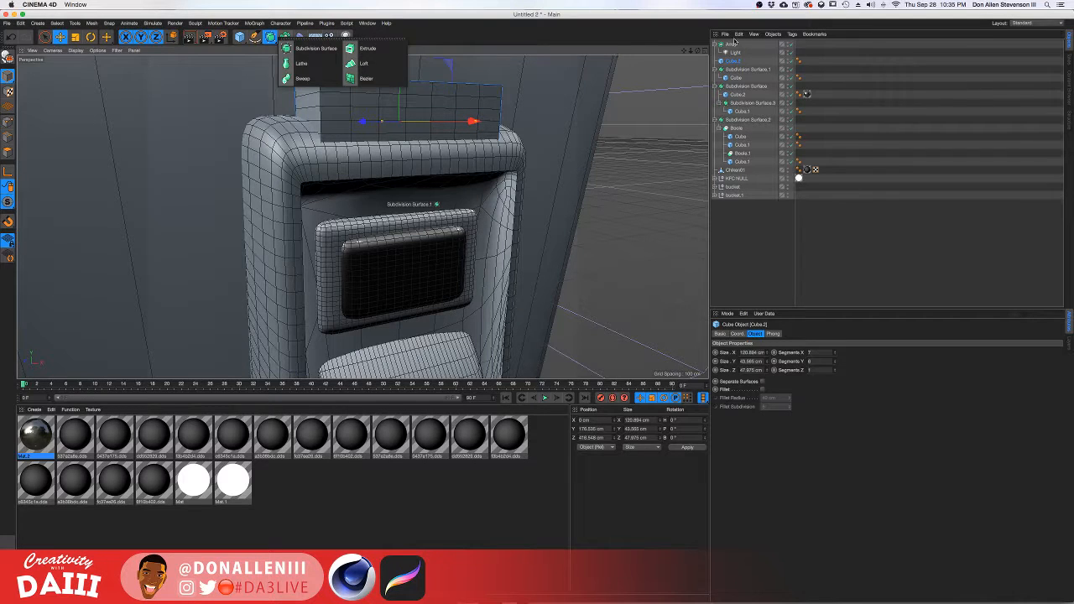
pyautogui.click(310, 48)
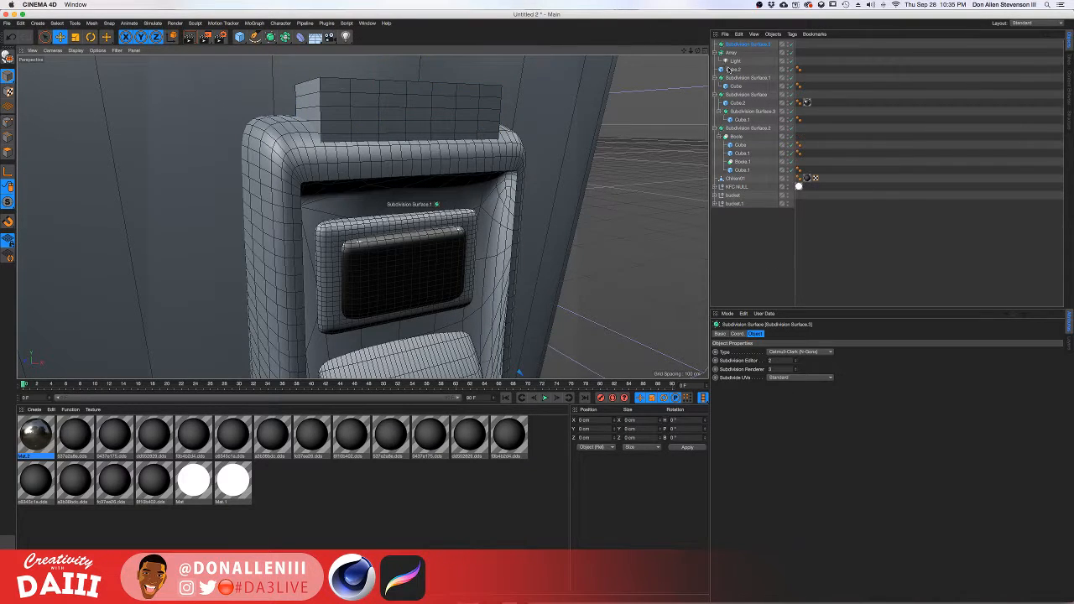
pyautogui.moveTo(736, 57); pyautogui.dragTo(738, 47)
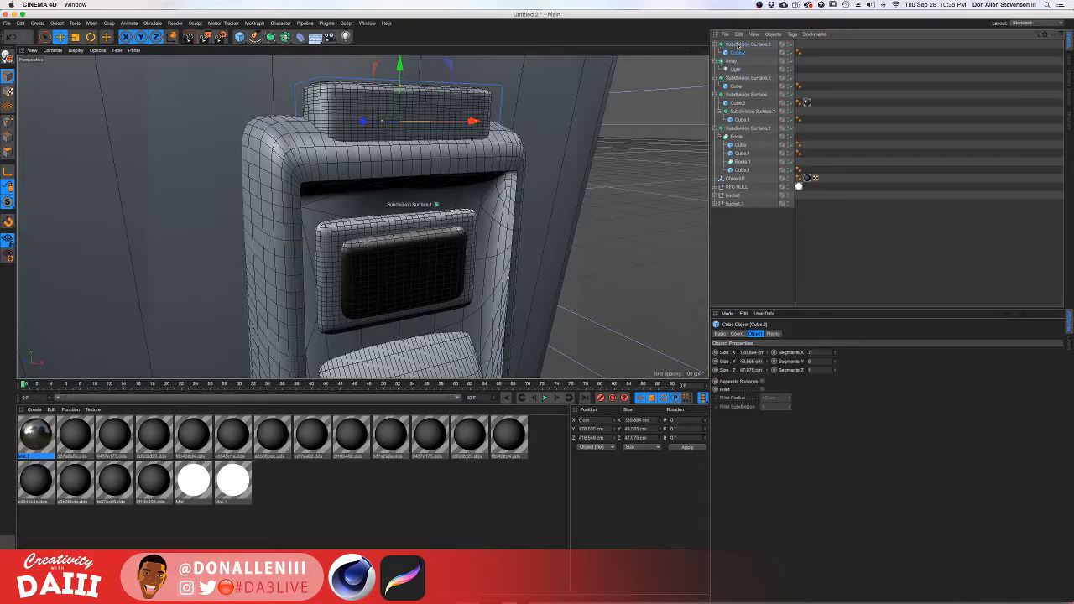
# Increase the top block's height to about 61.5 cm and shift it to about 405.4 cm in Z.
pyautogui.scroll(-3, 303, 117)
pyautogui.keyDown('alt'); pyautogui.moveTo(304, 118); pyautogui.dragTo(372, 110); pyautogui.keyUp('alt')
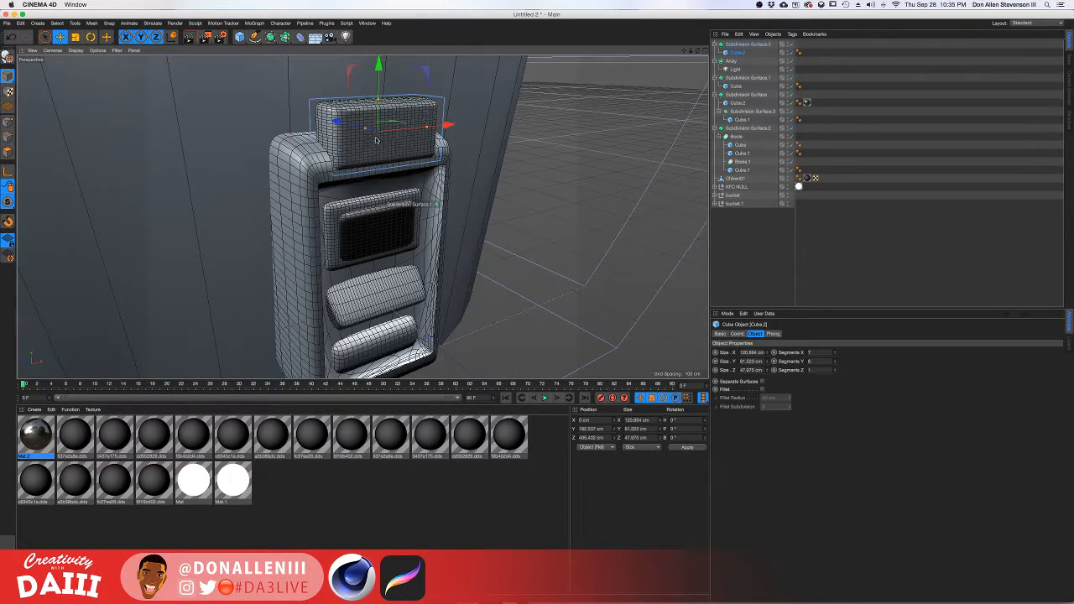
pyautogui.keyDown('alt'); pyautogui.moveTo(376, 140); pyautogui.dragTo(374, 138); pyautogui.keyUp('alt')
# Shift the top block's cube along the Z axis to about 426.6 cm.
pyautogui.scroll(-5, 415, 201)
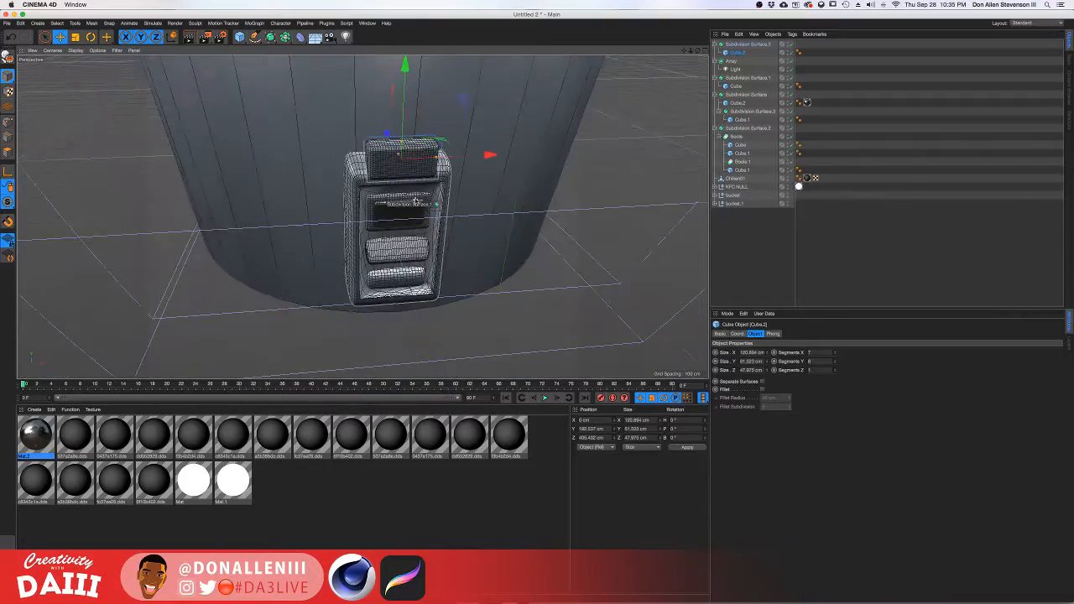
pyautogui.scroll(3, 415, 200)
pyautogui.click(415, 195)
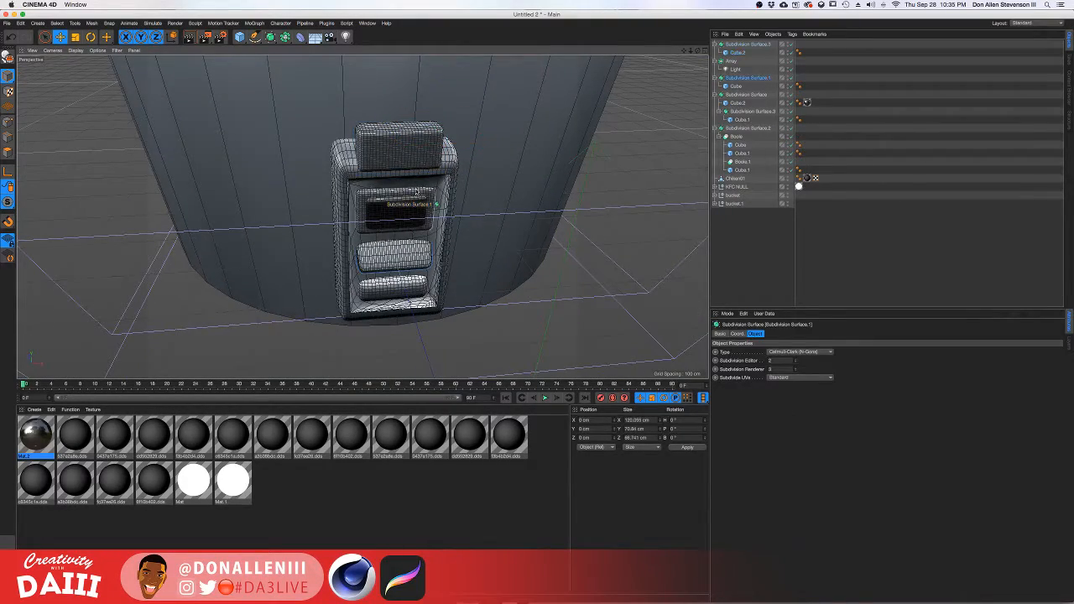
pyautogui.keyDown('alt'); pyautogui.moveTo(417, 193); pyautogui.dragTo(415, 161); pyautogui.keyUp('alt')
pyautogui.scroll(-4, 445, 186)
pyautogui.scroll(5, 434, 180)
pyautogui.scroll(3, 421, 149)
pyautogui.click(417, 151)
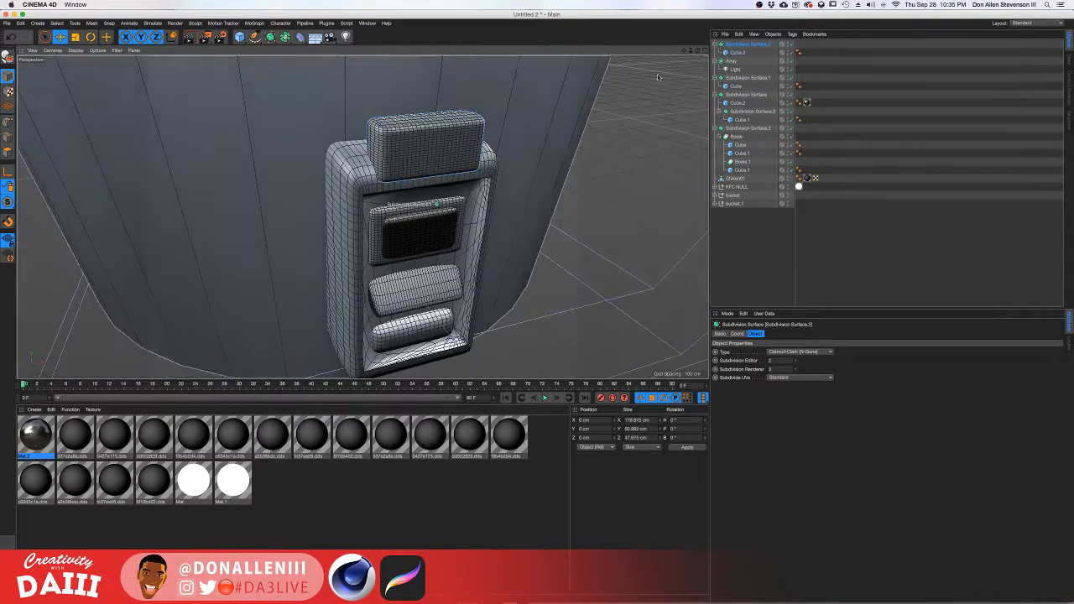
pyautogui.click(747, 58)
pyautogui.click(741, 53)
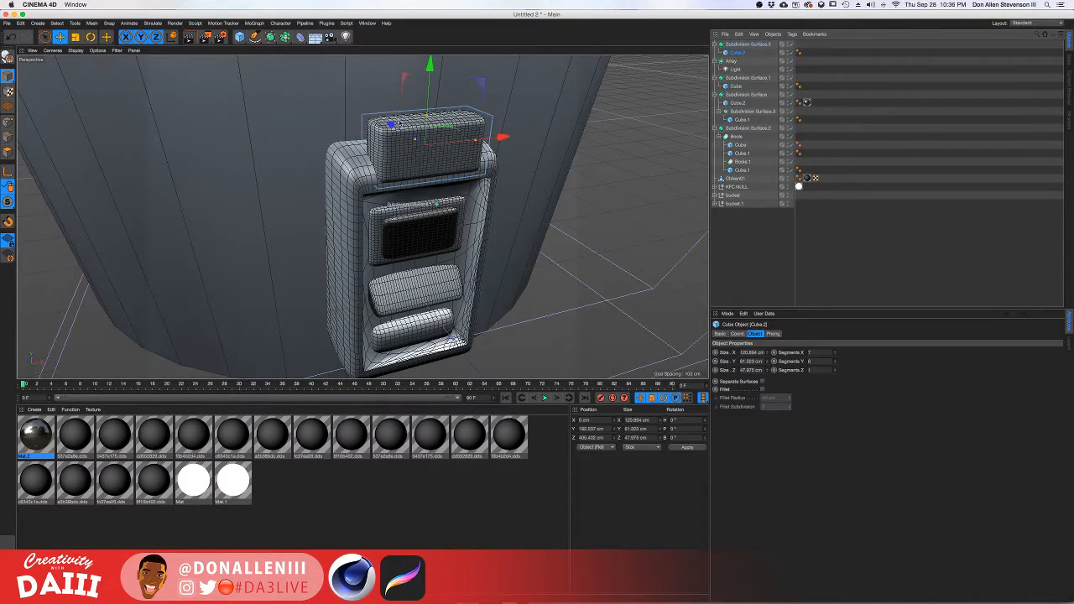
pyautogui.moveTo(388, 123); pyautogui.dragTo(435, 132)
# Render the viewport with the whole ATM panel on the bucket in view, continuing past the missing-texture error.
pyautogui.scroll(-5, 428, 144)
pyautogui.scroll(3, 429, 144)
pyautogui.keyDown('alt'); pyautogui.moveTo(435, 131); pyautogui.dragTo(423, 155, button='middle'); pyautogui.keyUp('alt')
pyautogui.keyDown('alt'); pyautogui.moveTo(423, 155); pyautogui.dragTo(412, 159); pyautogui.keyUp('alt')
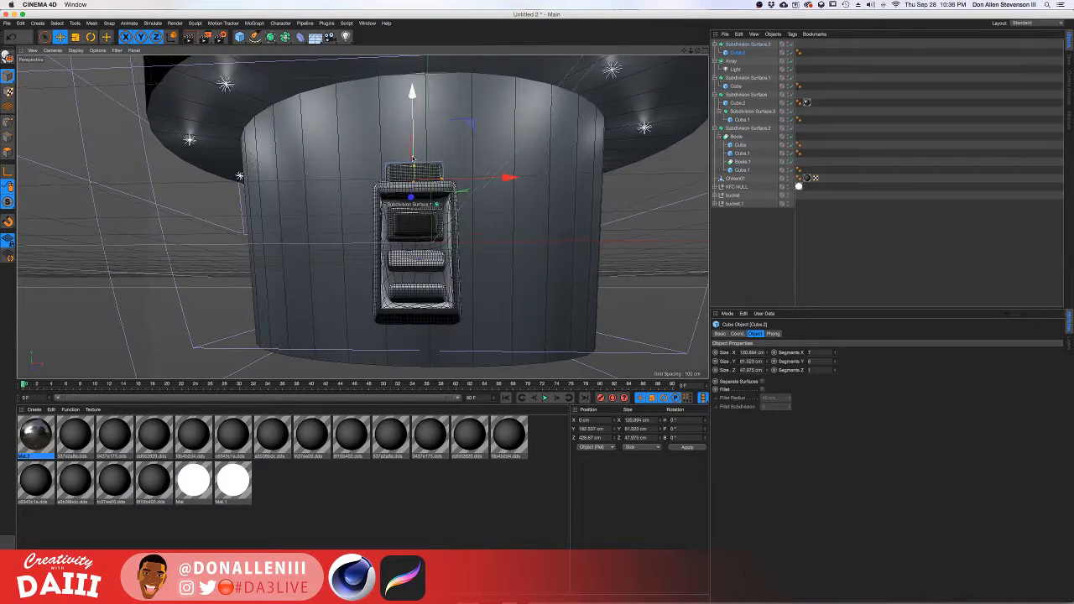
pyautogui.press('super+r')
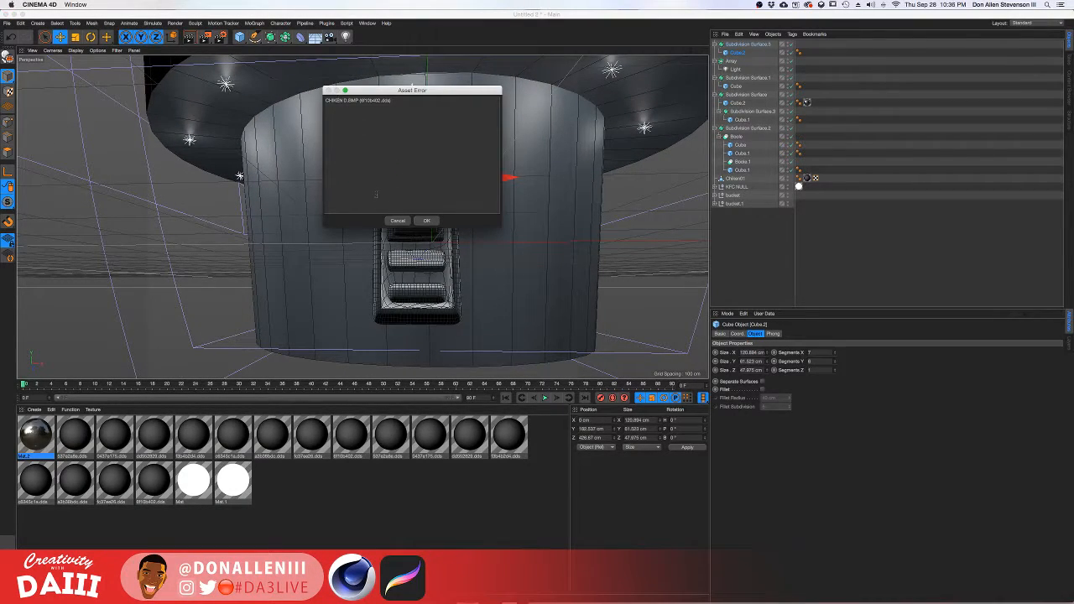
pyautogui.click(426, 221)
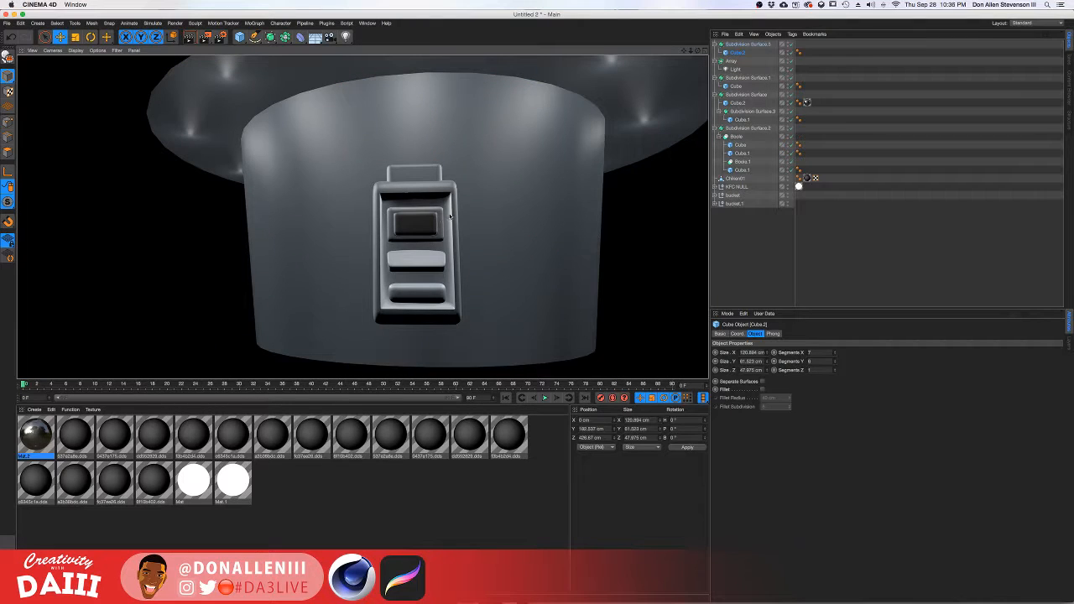
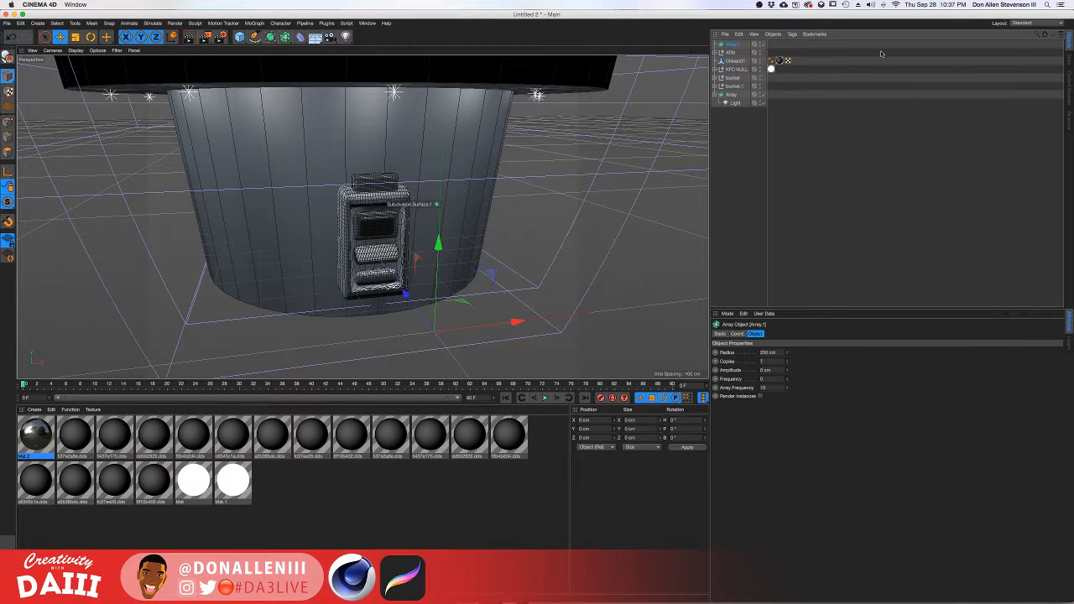
# Nest the ATM group inside the new Array object and examine the copies around the bucket.
pyautogui.moveTo(727, 52); pyautogui.dragTo(729, 44)
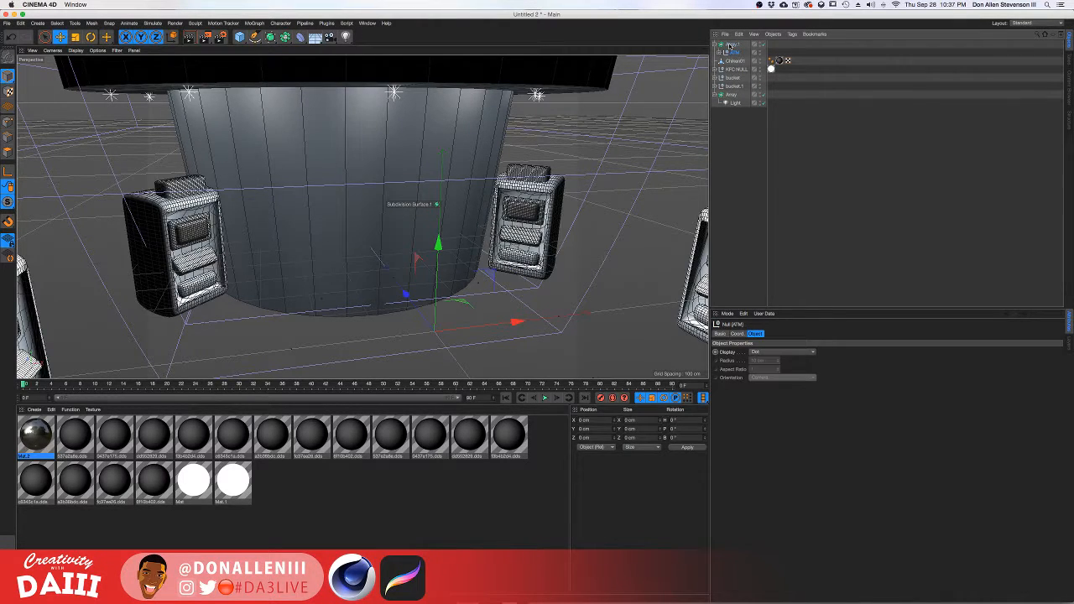
pyautogui.scroll(-5, 392, 253)
pyautogui.scroll(4, 408, 333)
pyautogui.scroll(-4, 418, 275)
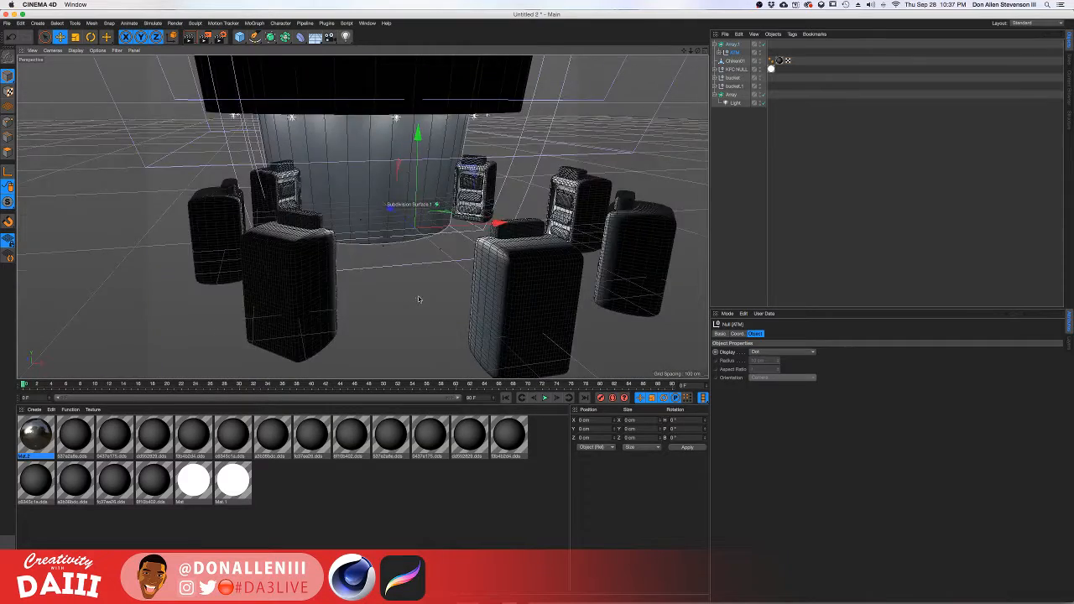
pyautogui.keyDown('alt'); pyautogui.moveTo(418, 275); pyautogui.dragTo(438, 284); pyautogui.keyUp('alt')
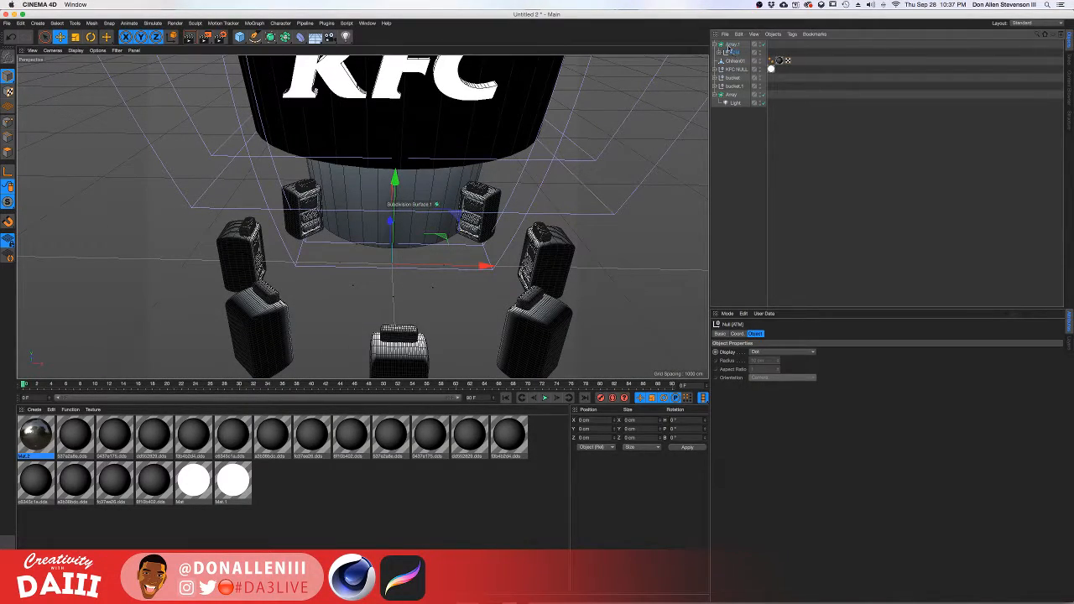
# Try to reorient the array of ATMs by changing its pitch rotation to 32°, and revert the rotation.
pyautogui.click(729, 45)
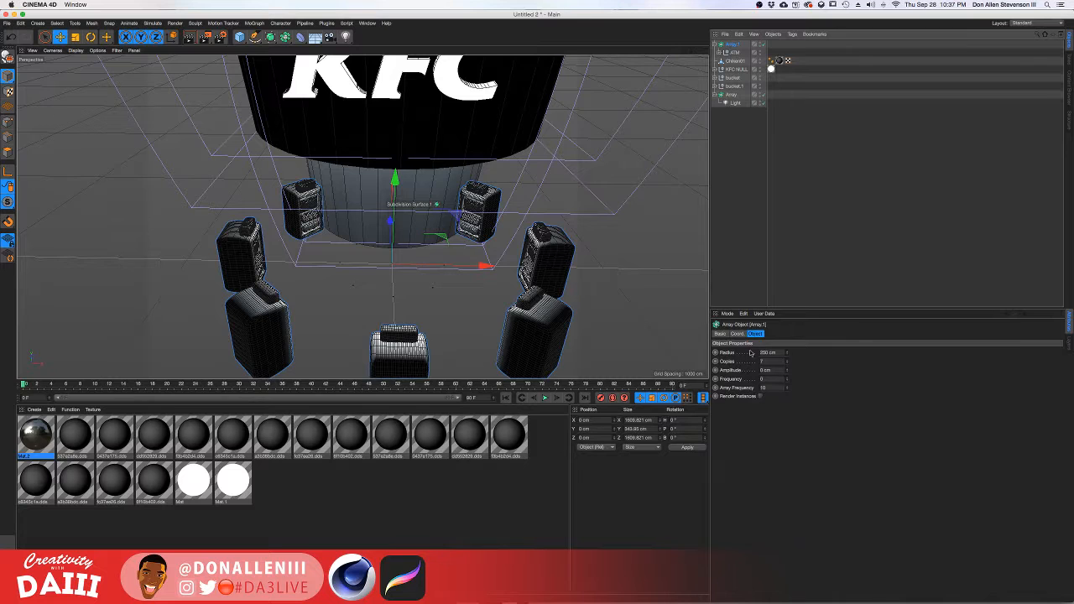
pyautogui.click(737, 334)
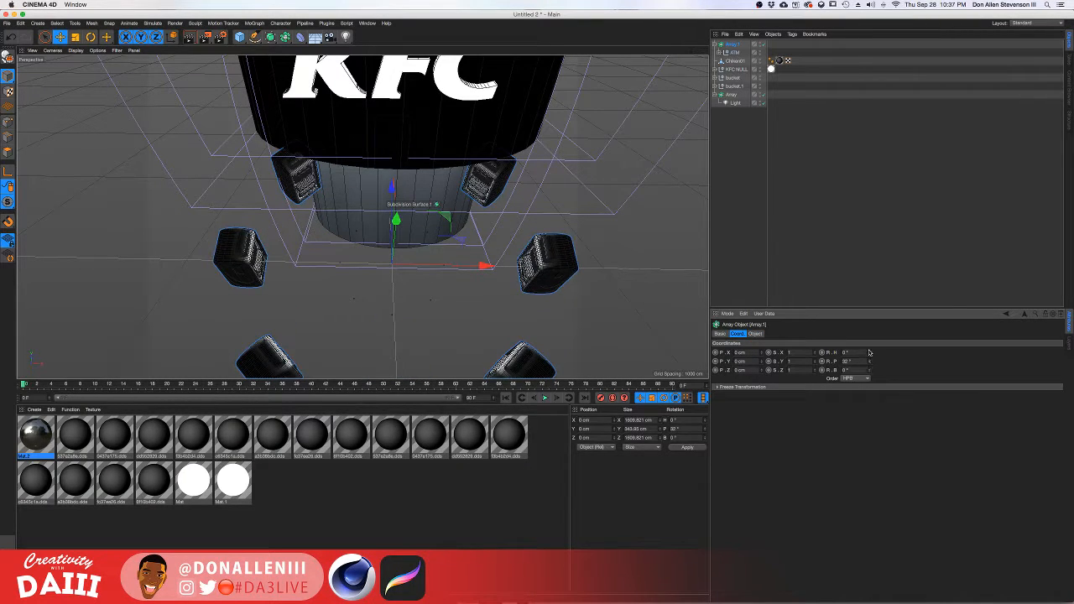
pyautogui.moveTo(869, 353)
pyautogui.mouseDown()
pyautogui.moveTo(869, 335)
pyautogui.moveTo(870, 353)
pyautogui.mouseUp()
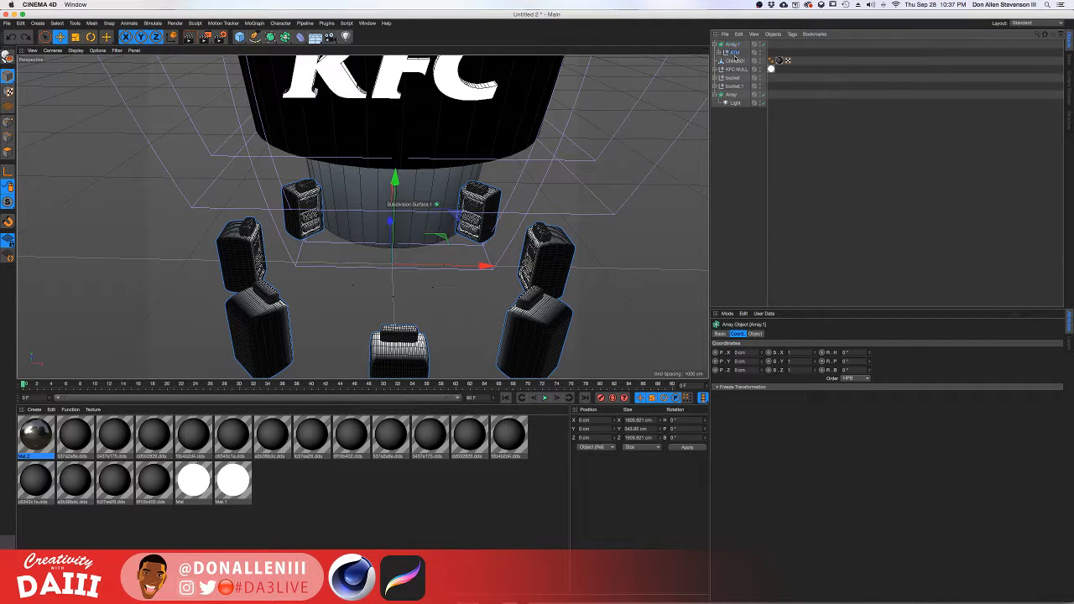
# Take the ATM group out of the Array and delete the empty Array object.
pyautogui.moveTo(735, 55); pyautogui.dragTo(735, 42)
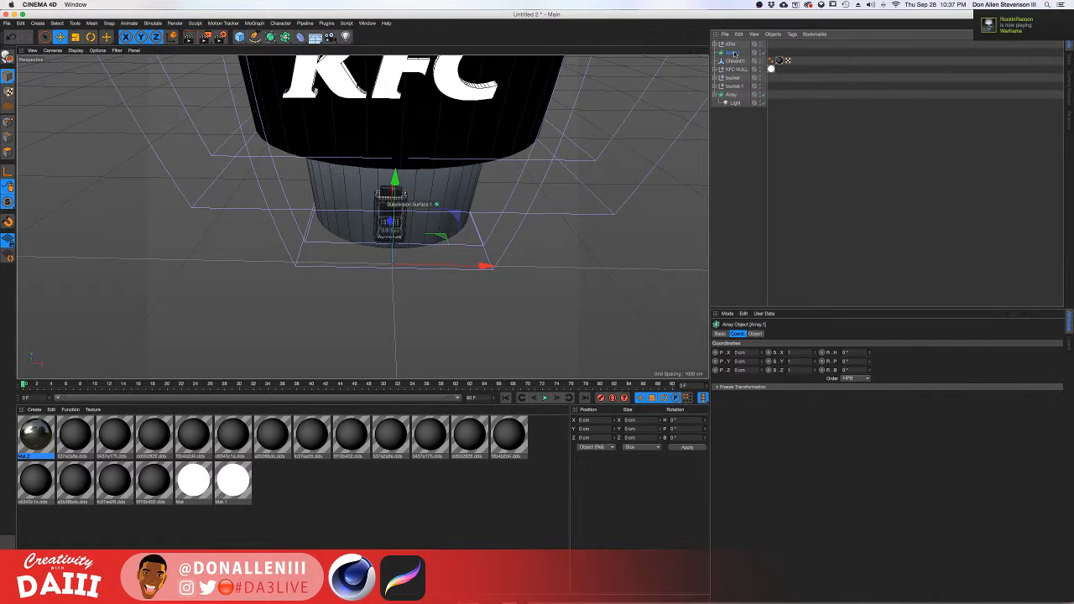
pyautogui.press('Delete')
# Add a MoGraph Cloner and nest the ATM group inside it.
pyautogui.click(732, 46)
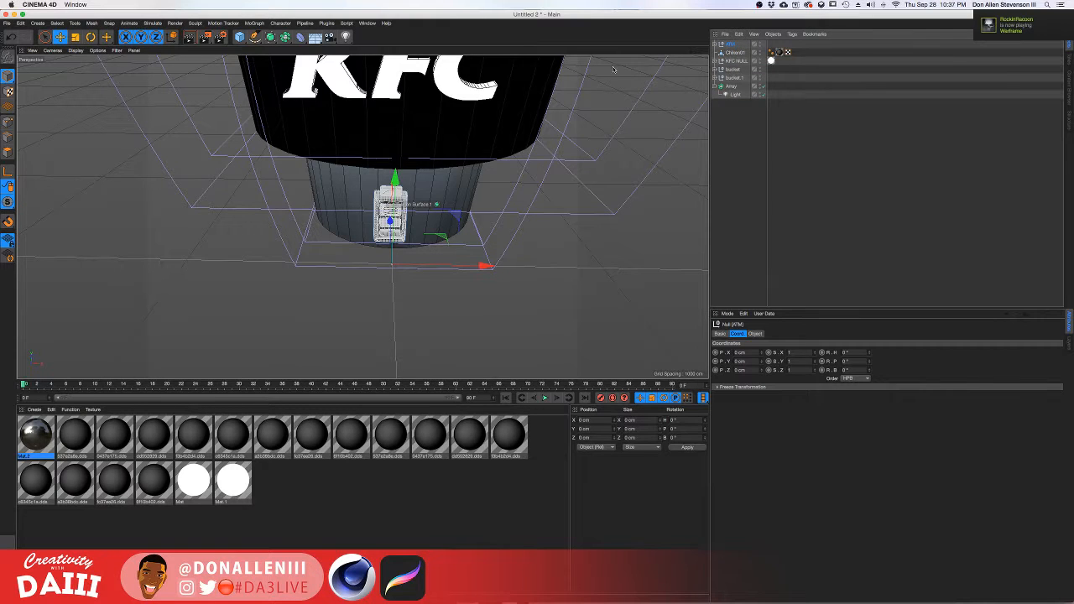
pyautogui.moveTo(254, 37); pyautogui.dragTo(266, 92)
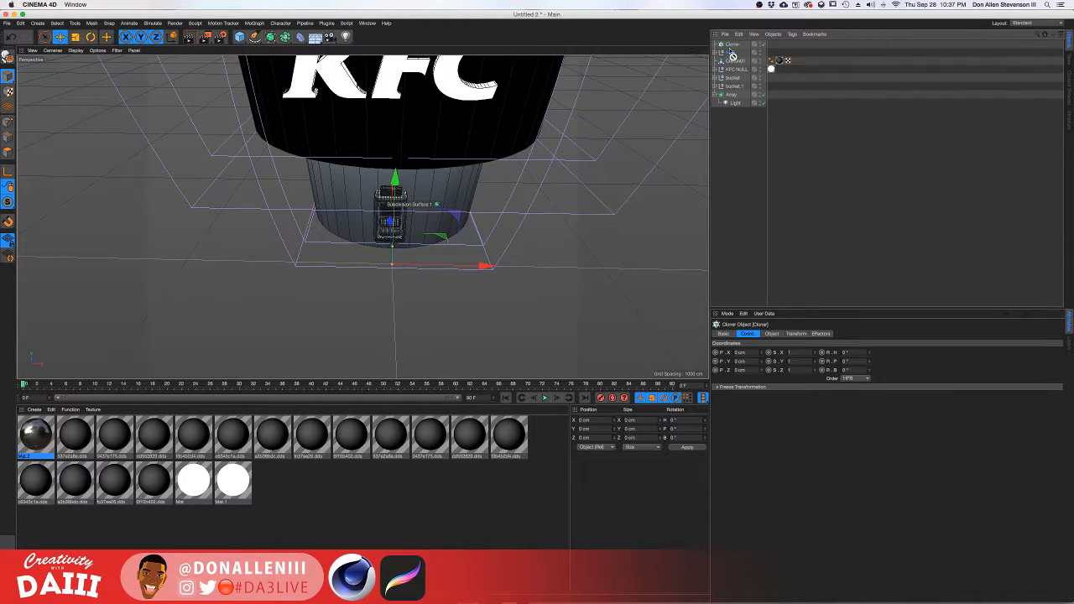
pyautogui.click(734, 52)
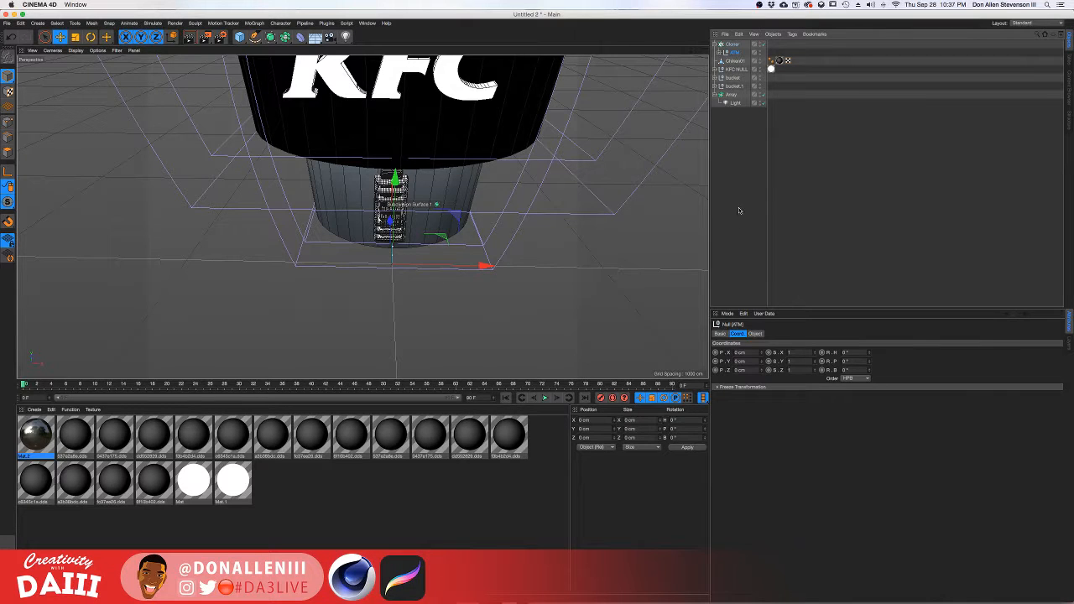
# Set the Cloner to Radial mode with a radius of 367 cm.
pyautogui.click(732, 46)
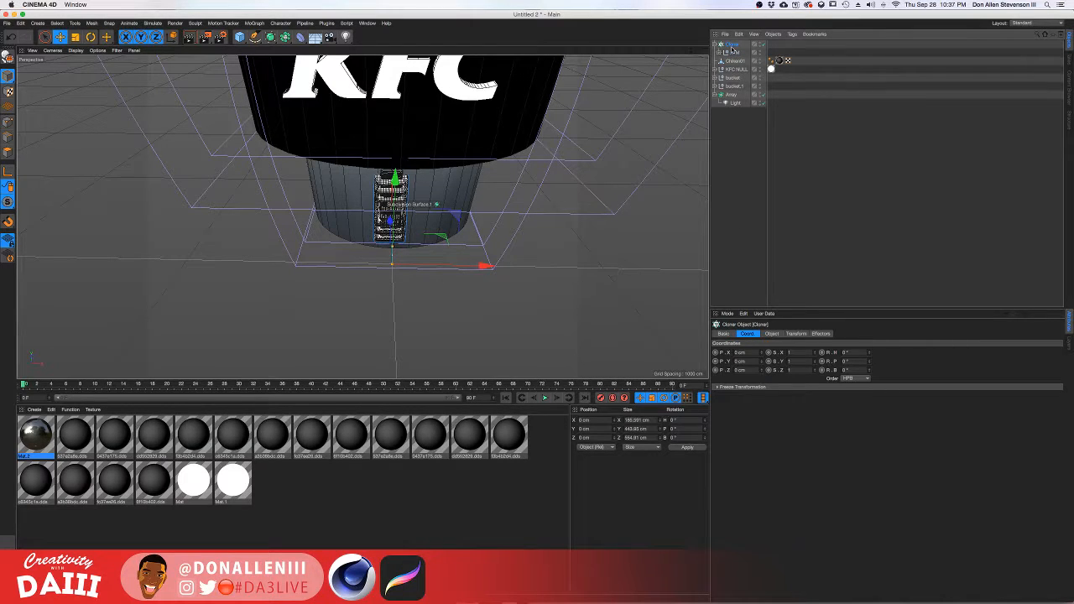
pyautogui.click(771, 334)
pyautogui.click(769, 352)
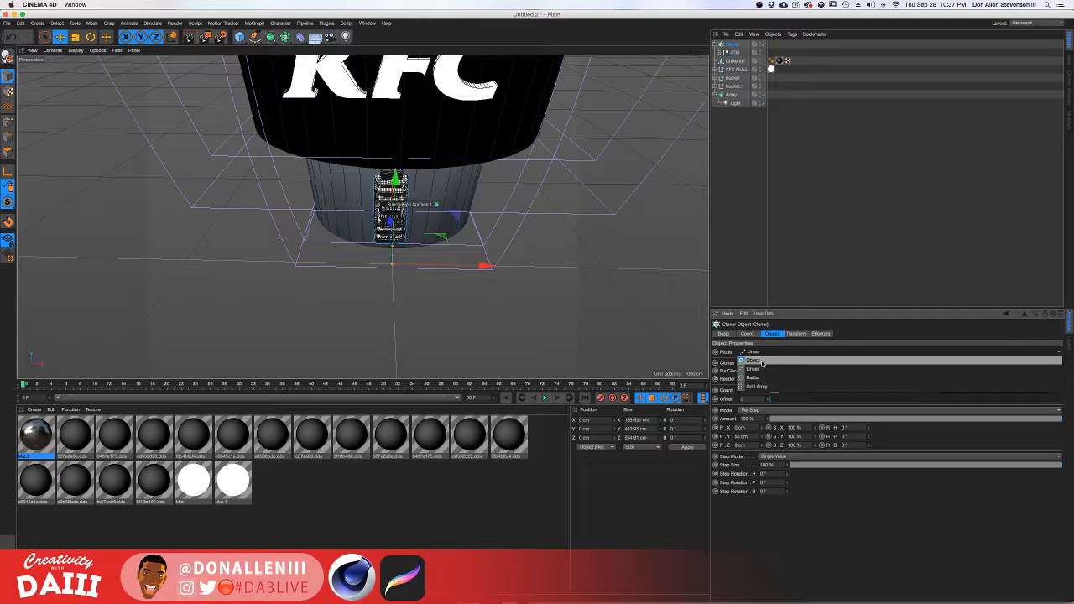
pyautogui.click(761, 379)
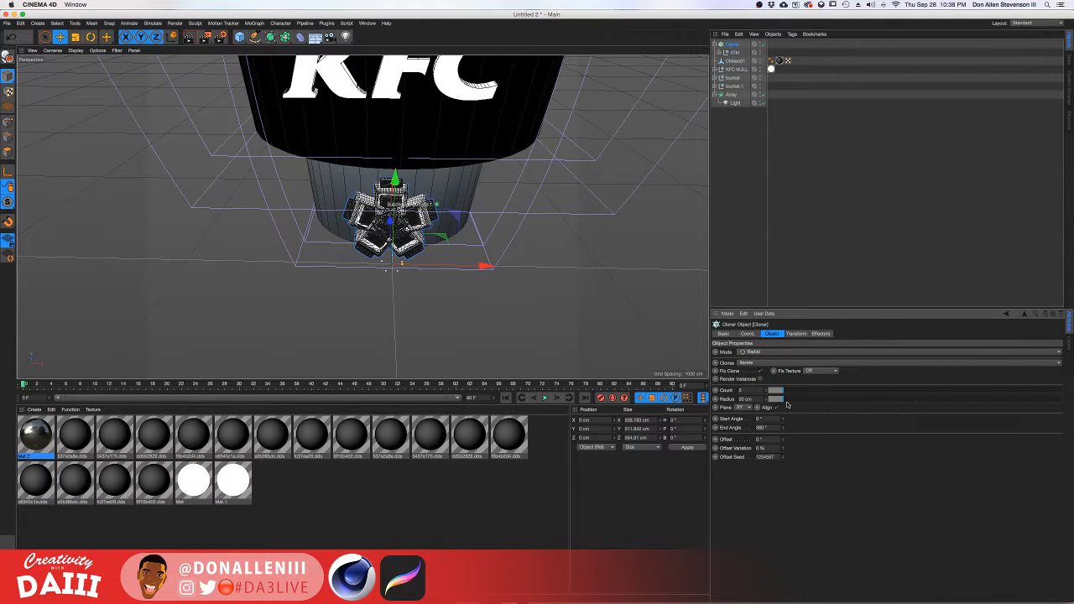
pyautogui.moveTo(787, 401); pyautogui.dragTo(876, 392)
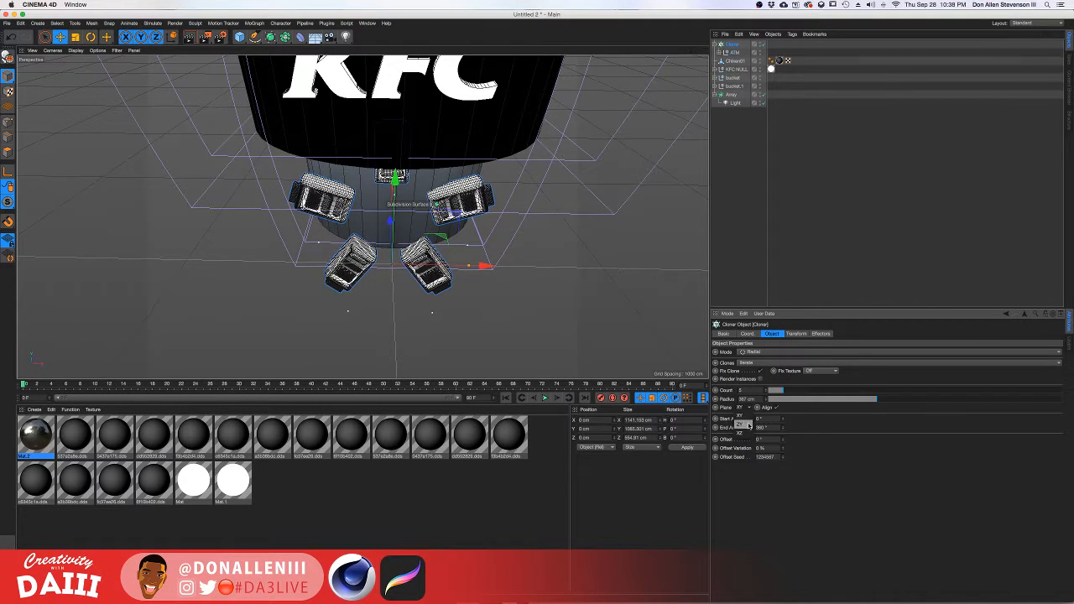
# Try the ZY plane for the radial clones, and set the plane to XZ.
pyautogui.click(748, 426)
pyautogui.click(748, 409)
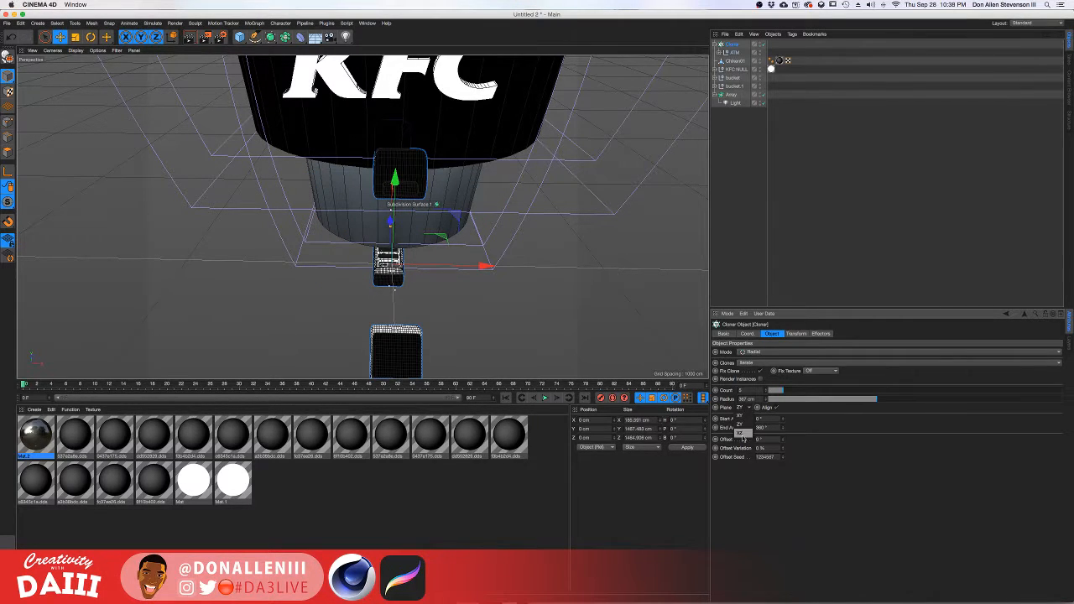
pyautogui.click(743, 429)
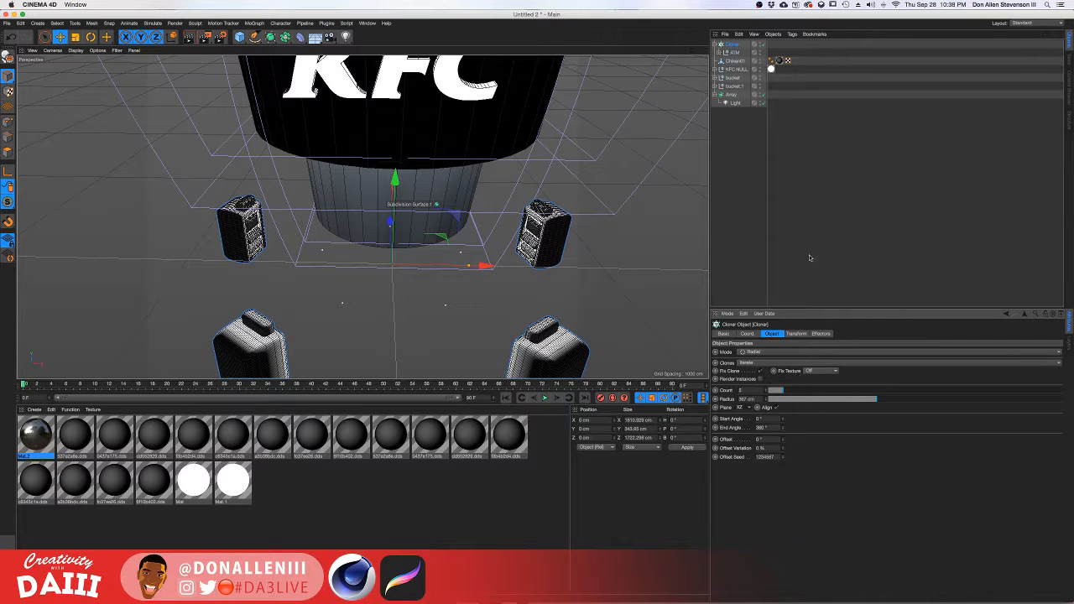
# Try to rotate the individual clones' heading through the Cloner's transform values, and undo it.
pyautogui.click(796, 334)
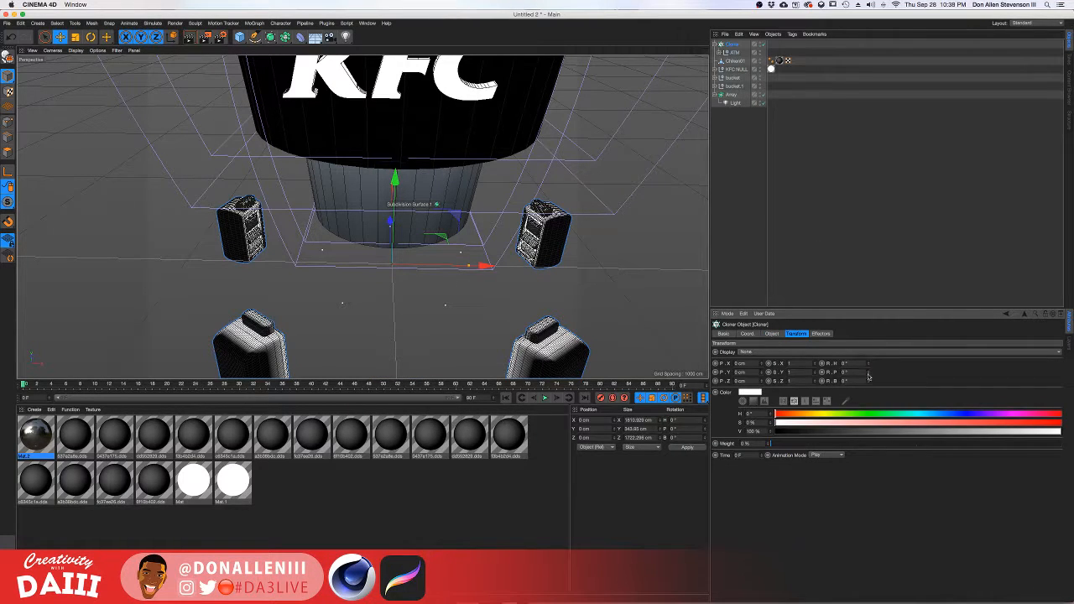
pyautogui.moveTo(868, 364)
pyautogui.mouseDown()
pyautogui.moveTo(931, 363)
pyautogui.moveTo(869, 364)
pyautogui.mouseUp()
pyautogui.press('super+z')
pyautogui.click(772, 334)
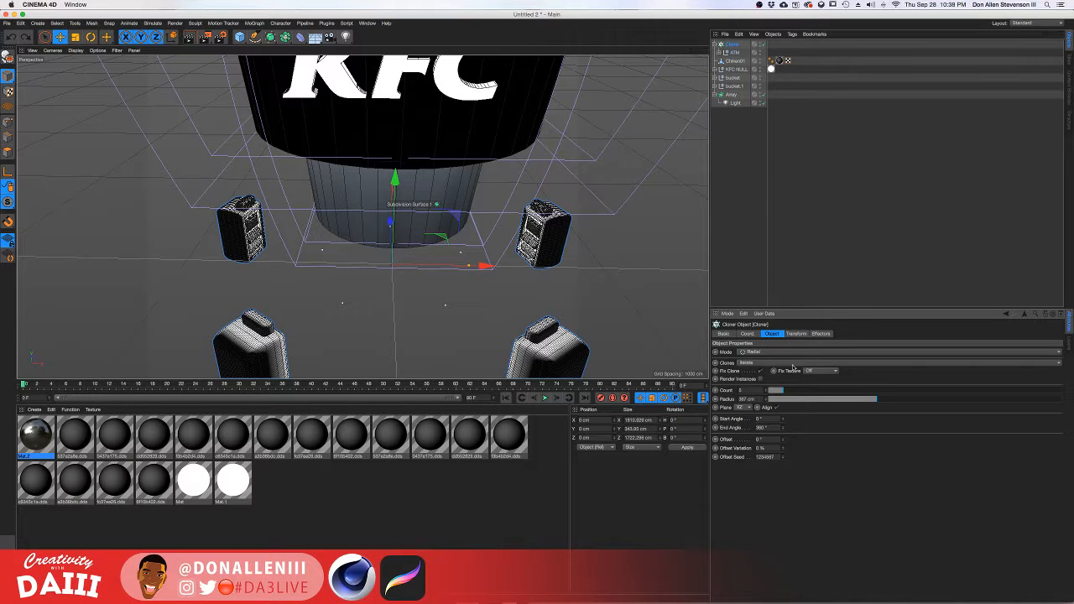
# Try to change the Cloner object's own rotation through its coordinates, and undo the changes.
pyautogui.click(746, 334)
pyautogui.moveTo(869, 360)
pyautogui.mouseDown()
pyautogui.moveTo(869, 351)
pyautogui.moveTo(868, 366)
pyautogui.mouseUp()
pyautogui.press('super+z')
pyautogui.press('super+z')
pyautogui.click(796, 334)
pyautogui.press('super+z')
pyautogui.press('super+z')
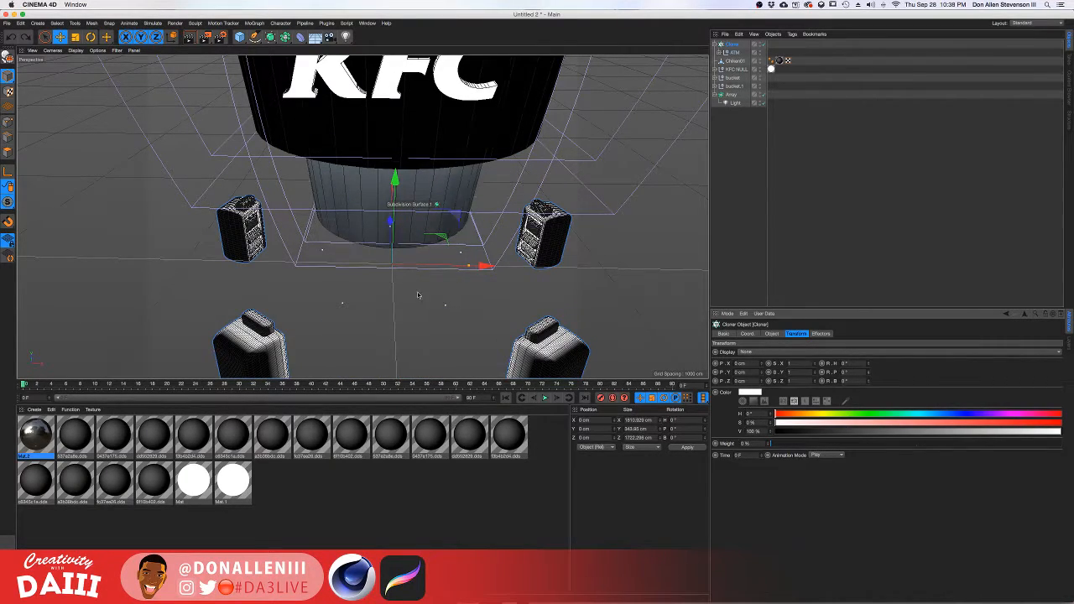
# Rotate the ATM group inside the Cloner to a heading of about -26° and deselect it.
pyautogui.scroll(-3, 419, 295)
pyautogui.keyDown('alt'); pyautogui.moveTo(420, 295); pyautogui.dragTo(354, 256); pyautogui.keyUp('alt')
pyautogui.keyDown('alt'); pyautogui.moveTo(361, 216); pyautogui.dragTo(373, 220); pyautogui.keyUp('alt')
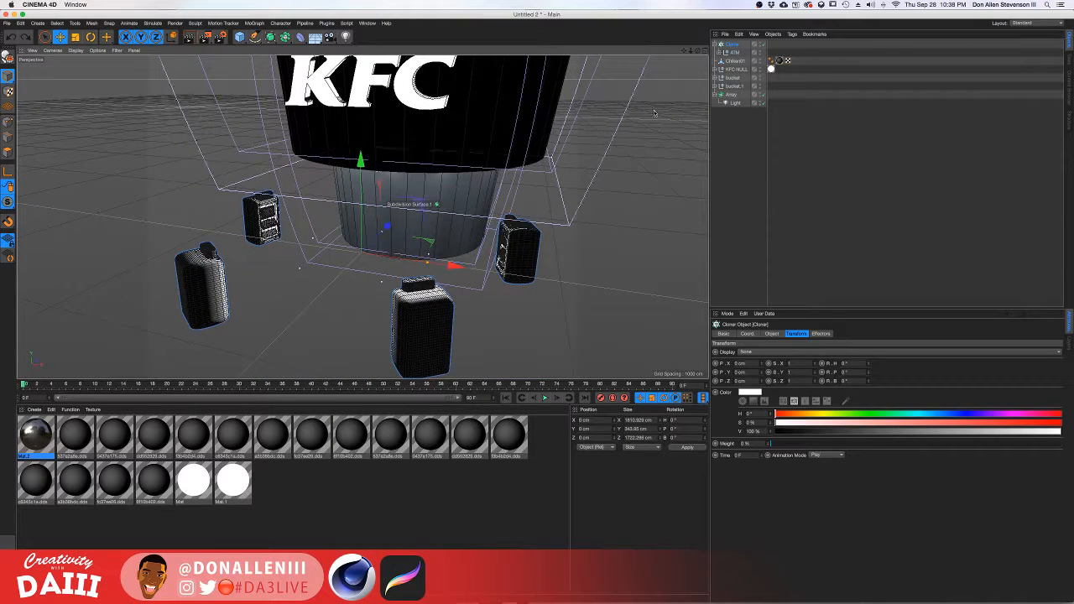
pyautogui.click(734, 52)
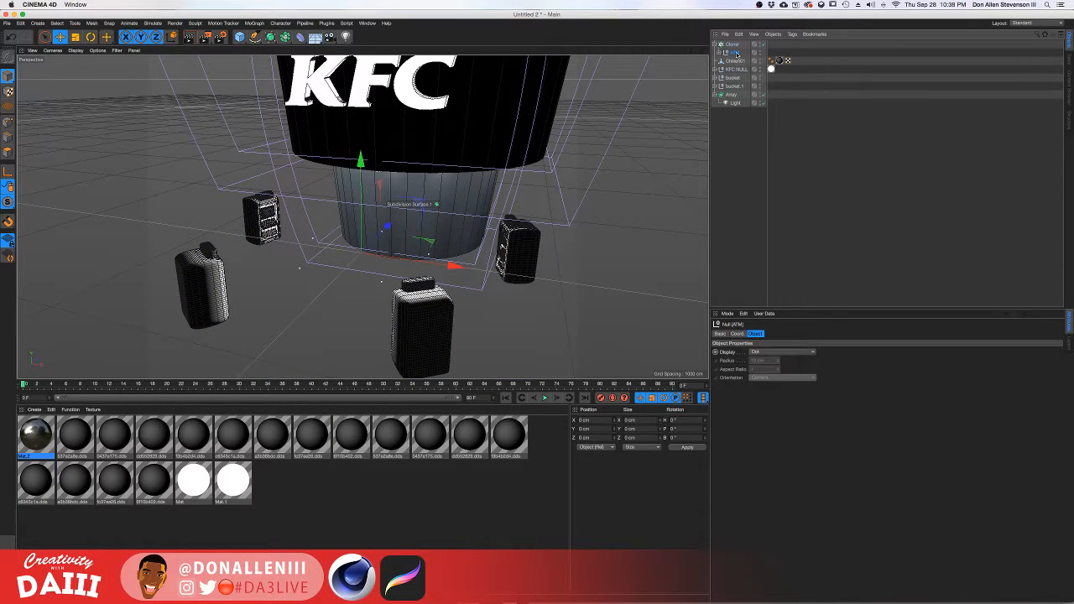
pyautogui.press('r')
pyautogui.moveTo(410, 267); pyautogui.dragTo(392, 276)
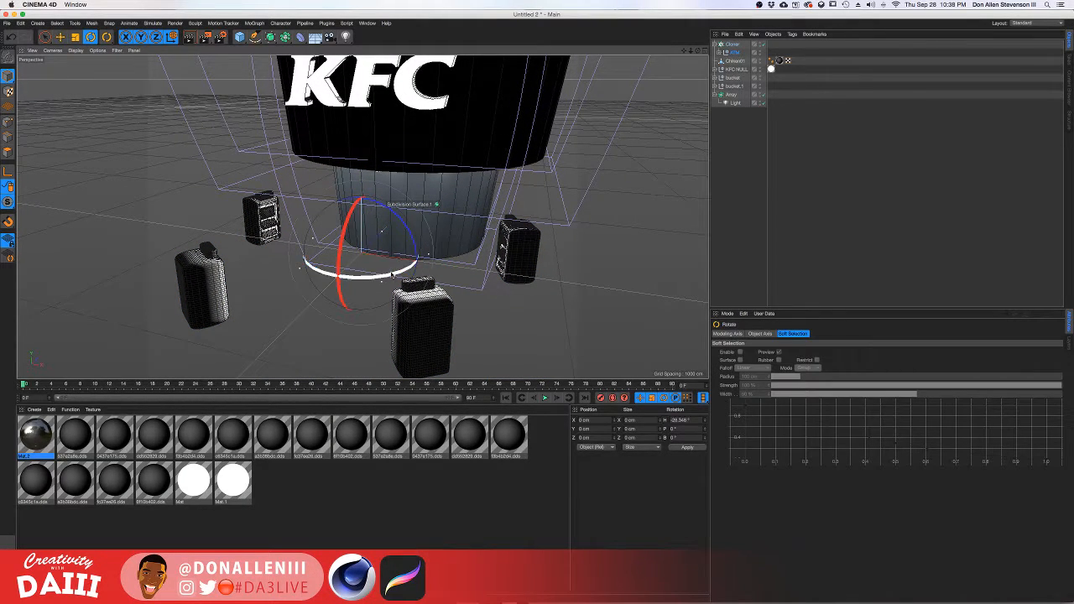
pyautogui.click(828, 72)
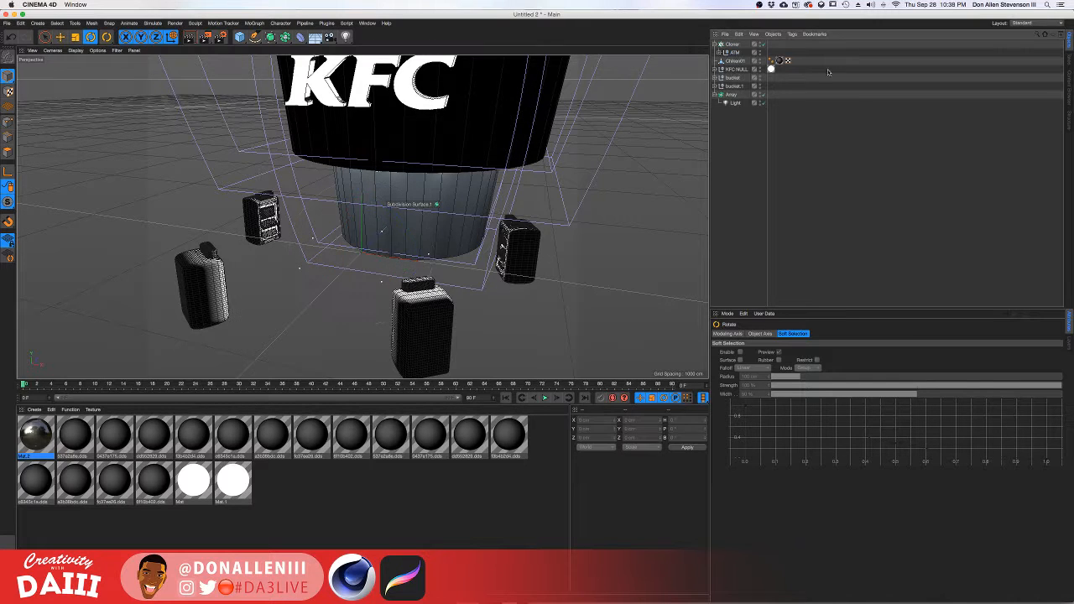
# Try a clone transform pitch of 90° on the Cloner, and undo it.
pyautogui.click(733, 43)
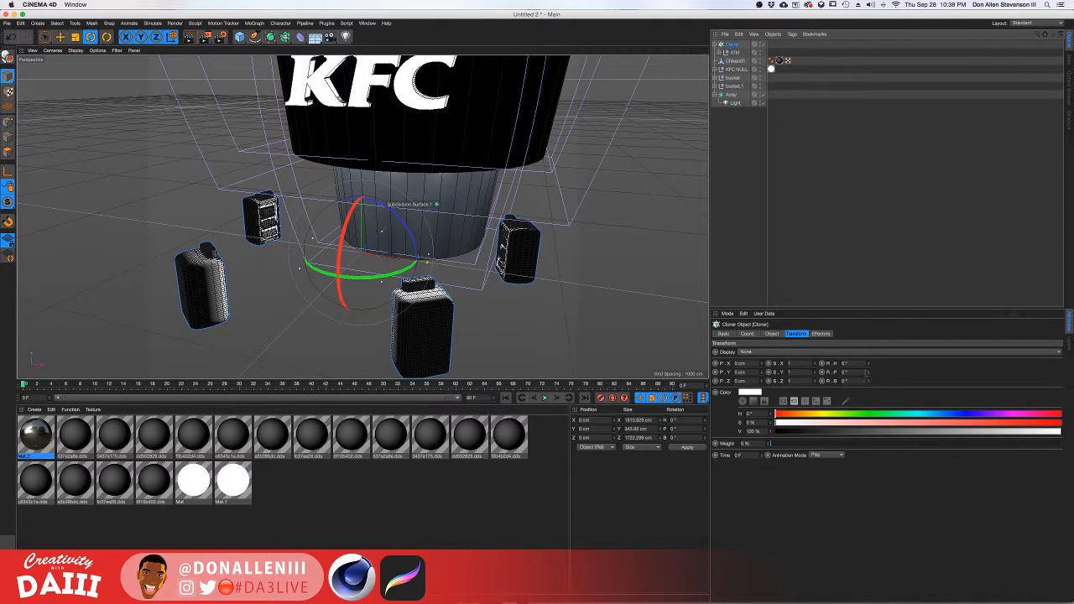
pyautogui.click(844, 372)
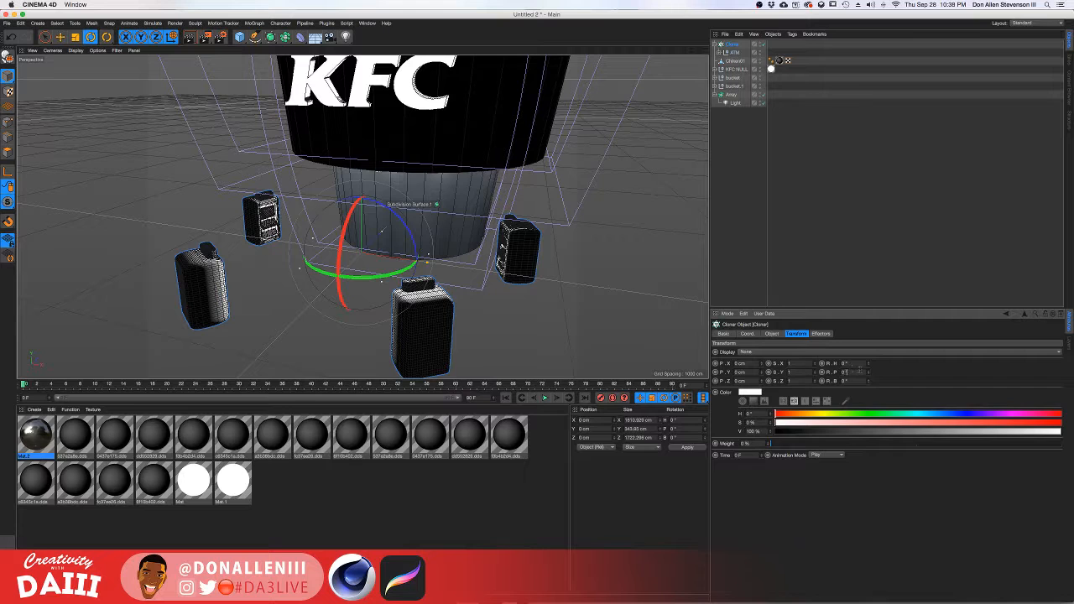
pyautogui.write('90')
pyautogui.press('Return')
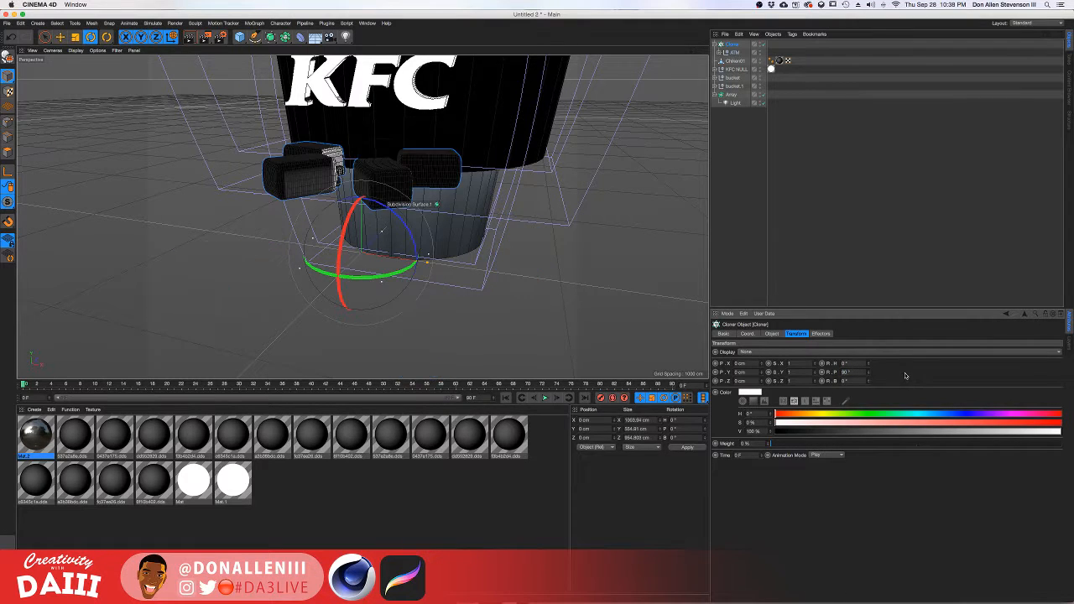
pyautogui.press('super+z')
# Set the Cloner's transform heading for the clones to about -173°.
pyautogui.moveTo(869, 364); pyautogui.dragTo(869, 503)
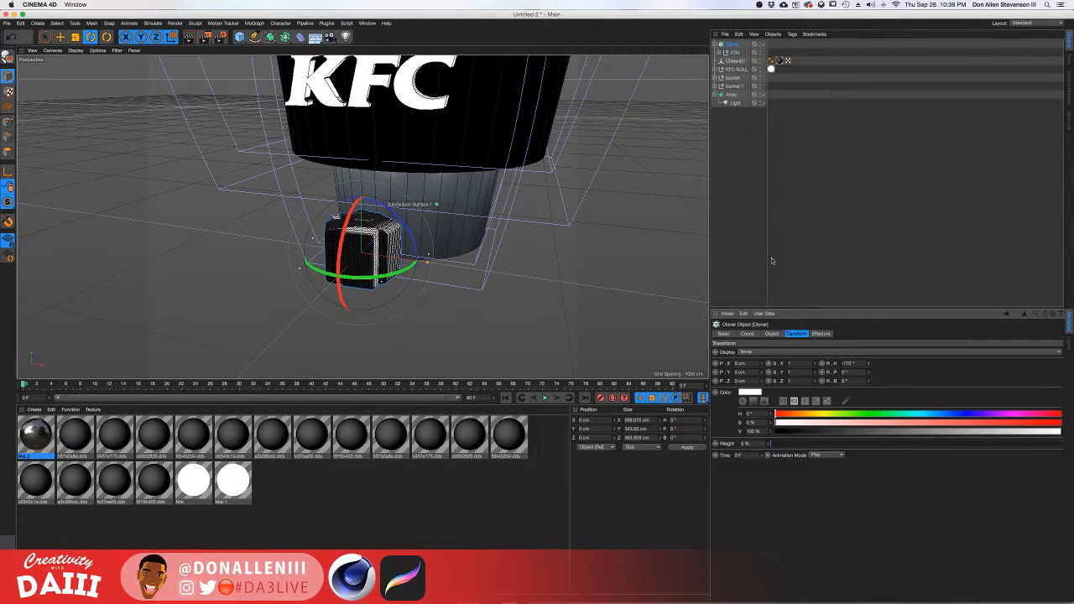
# Set the Cloner's transform heading for the clones to -180°.
pyautogui.click(855, 362)
pyautogui.press('BackSpace')
pyautogui.write('-180')
pyautogui.press('Return')
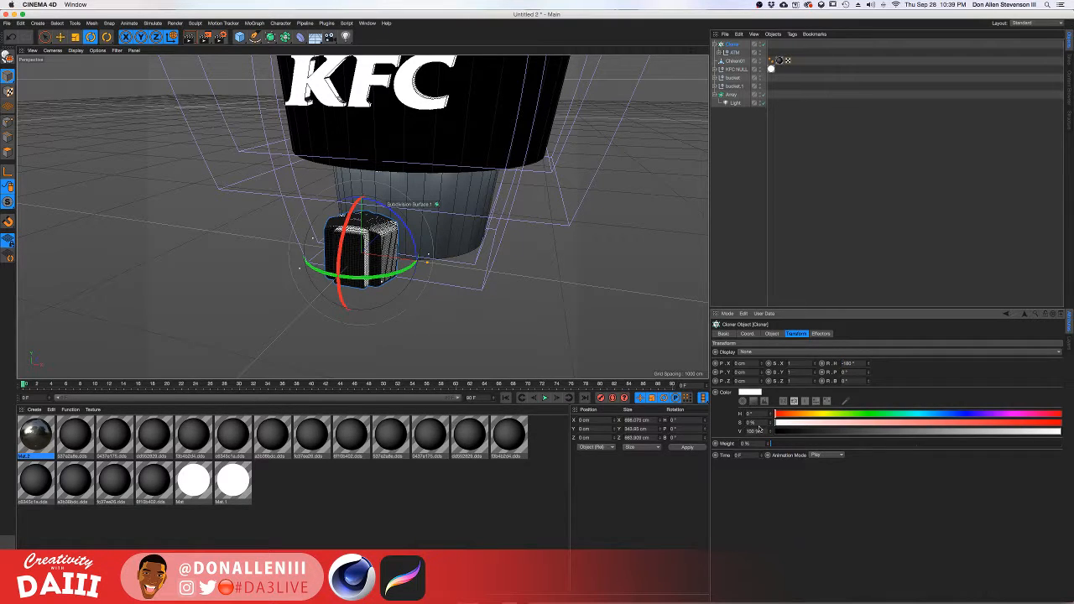
# Increase the radius of the radial Cloner to about 1071 cm.
pyautogui.click(747, 334)
pyautogui.click(771, 334)
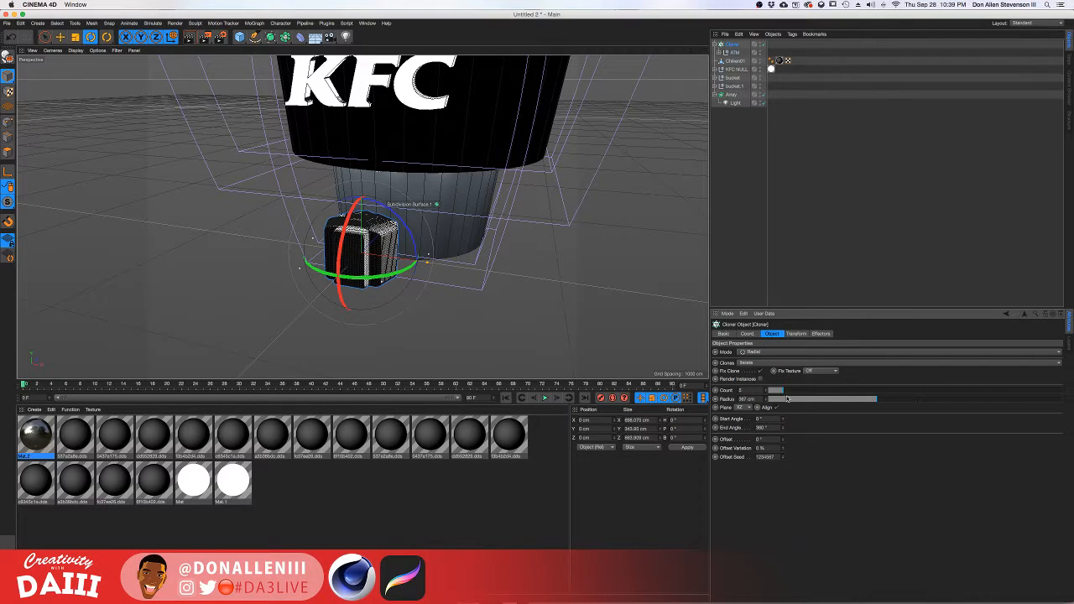
pyautogui.moveTo(787, 399); pyautogui.dragTo(1072, 369)
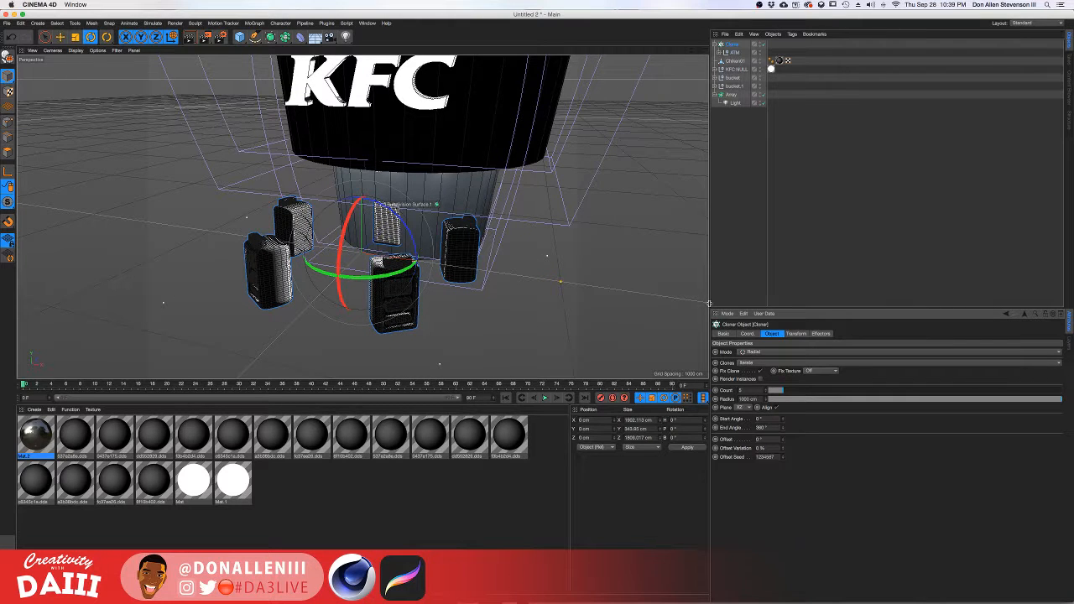
pyautogui.moveTo(767, 403); pyautogui.dragTo(767, 389)
# Move the Cloner along the Z axis to about 993 cm so the ATM ring is centred around the bucket's base.
pyautogui.press('e')
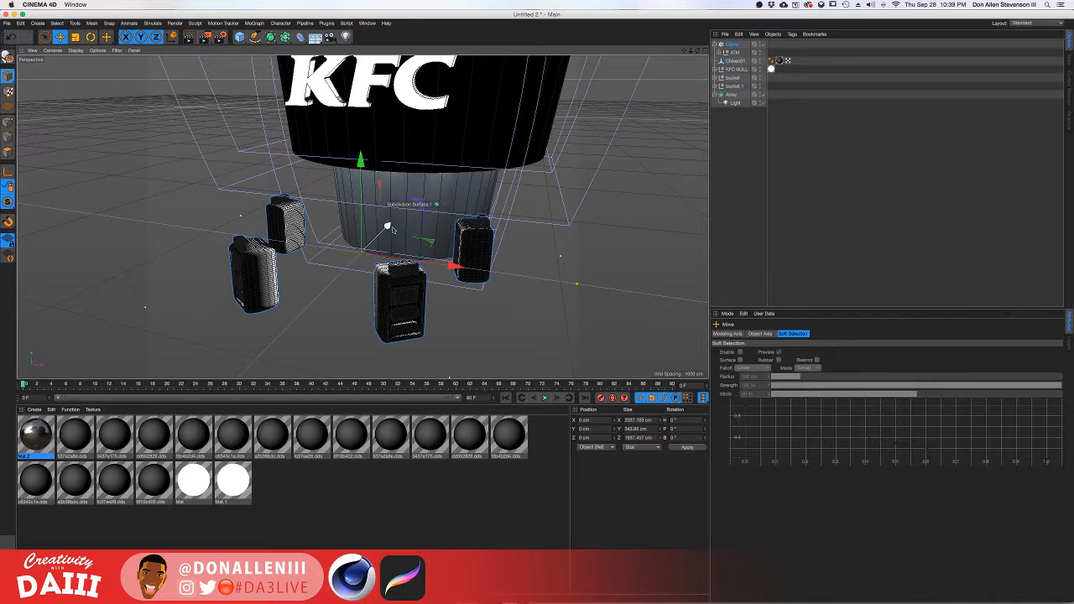
pyautogui.moveTo(395, 231); pyautogui.dragTo(430, 180)
pyautogui.click(700, 50)
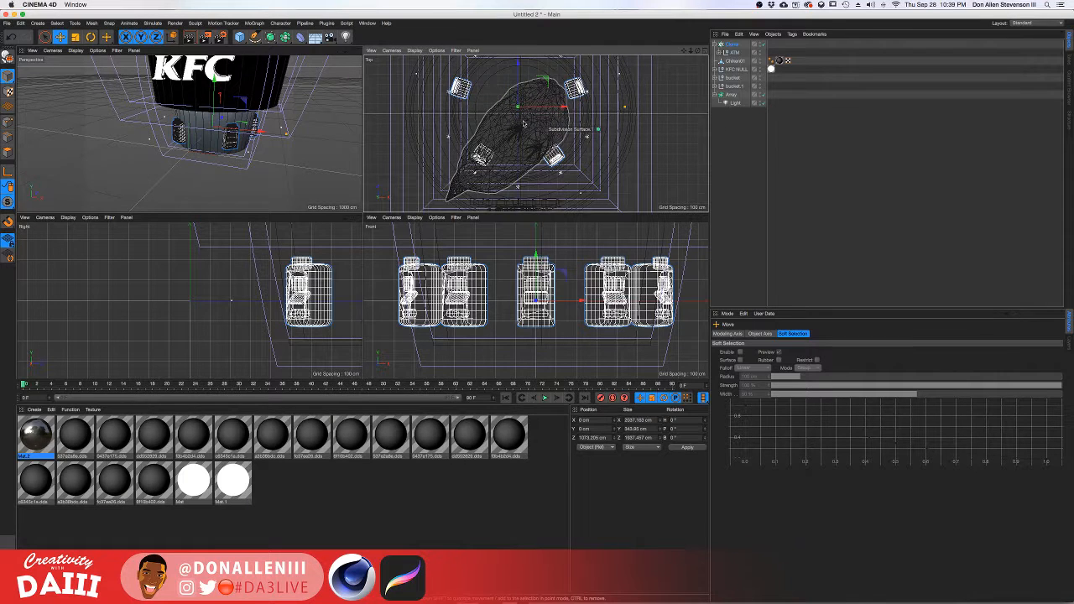
pyautogui.keyDown('alt'); pyautogui.moveTo(524, 123); pyautogui.dragTo(521, 143, button='middle'); pyautogui.keyUp('alt')
pyautogui.moveTo(518, 83); pyautogui.dragTo(519, 91)
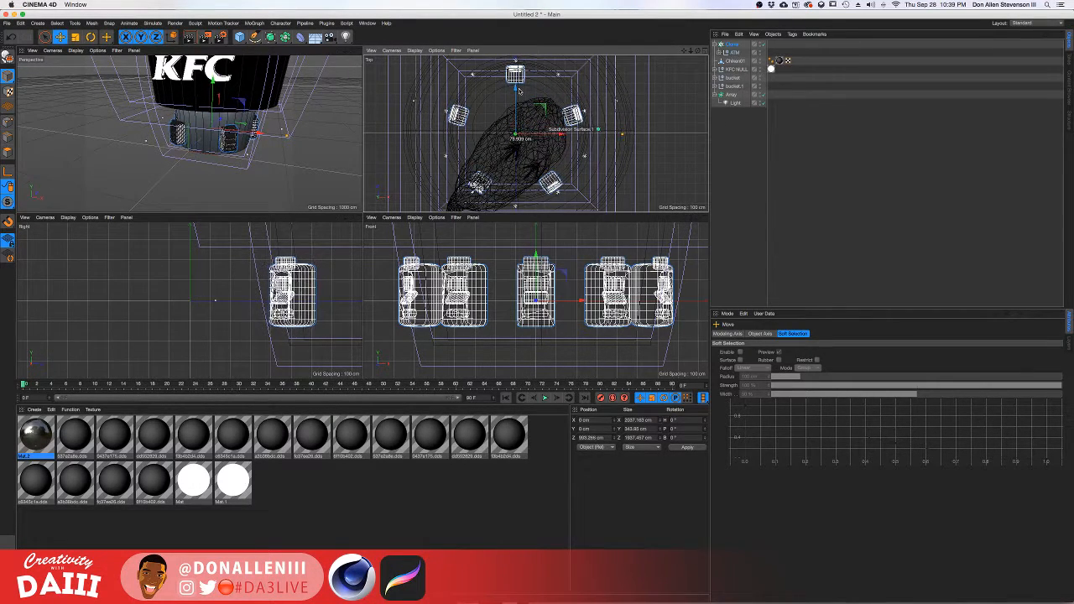
# Examine the ATM clones from several sides, checking their facing and their spacing around the bucket's base.
pyautogui.scroll(5, 183, 114)
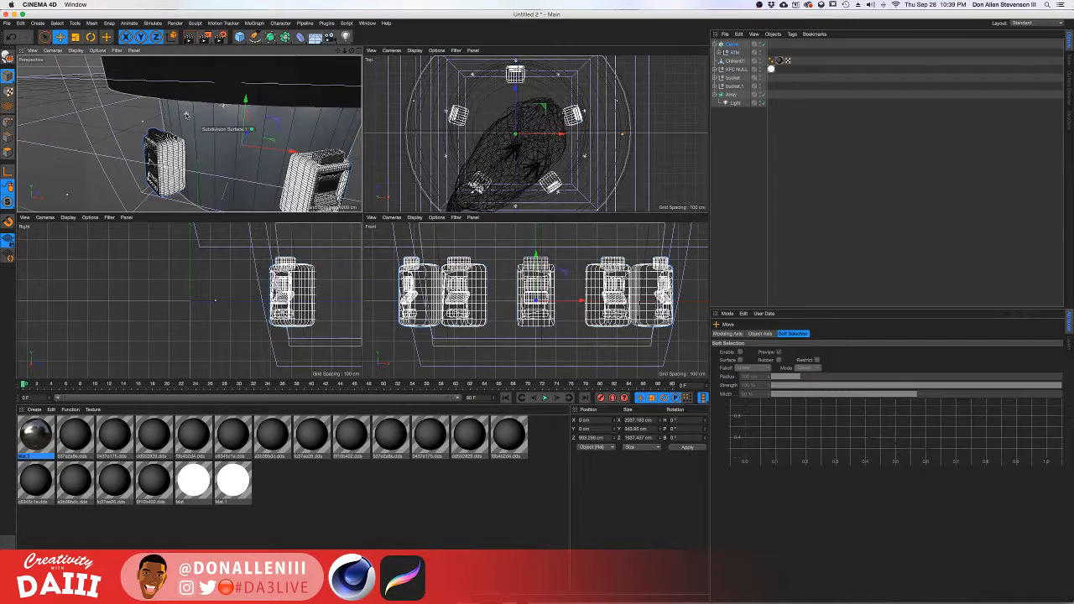
pyautogui.scroll(-5, 213, 144)
pyautogui.keyDown('alt'); pyautogui.moveTo(213, 144); pyautogui.dragTo(232, 122); pyautogui.keyUp('alt')
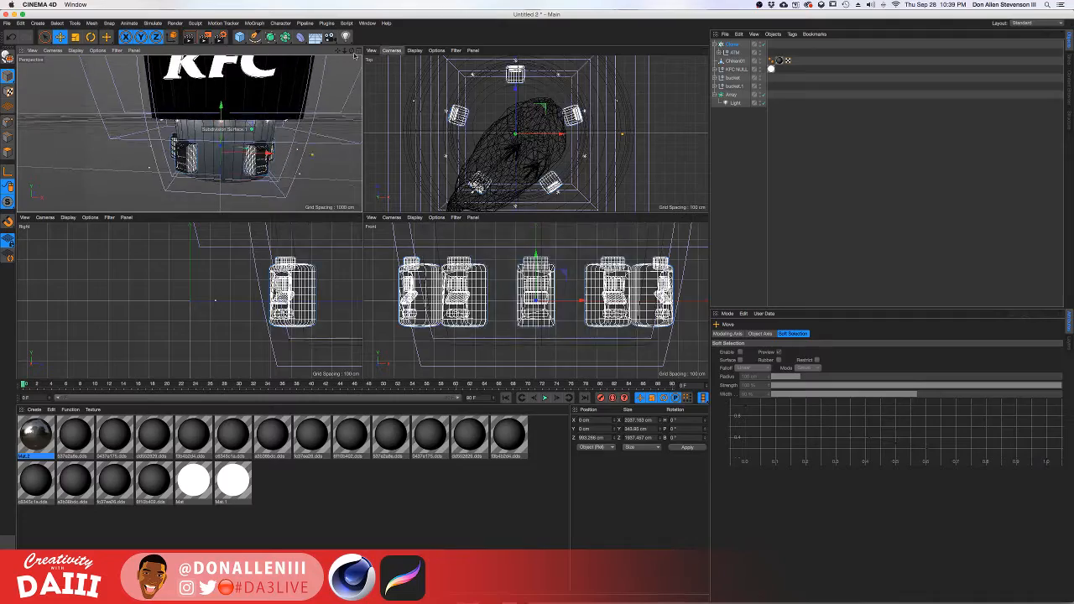
pyautogui.click(359, 52)
pyautogui.scroll(-5, 369, 134)
pyautogui.keyDown('alt'); pyautogui.moveTo(377, 136); pyautogui.dragTo(372, 267, button='middle'); pyautogui.keyUp('alt')
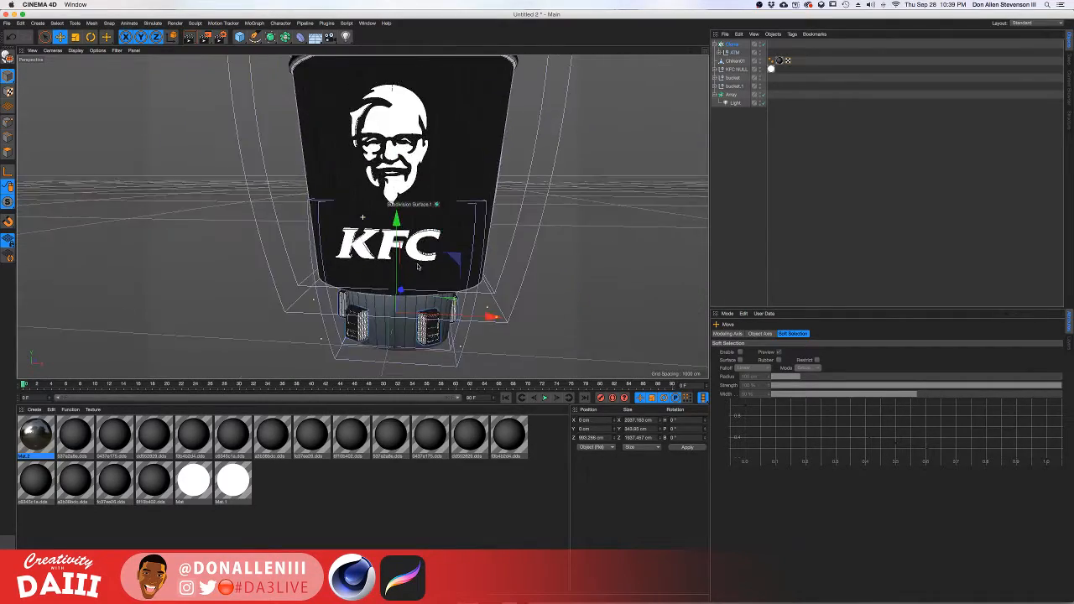
pyautogui.keyDown('alt'); pyautogui.moveTo(372, 266); pyautogui.dragTo(490, 202); pyautogui.keyUp('alt')
pyautogui.scroll(4, 389, 265)
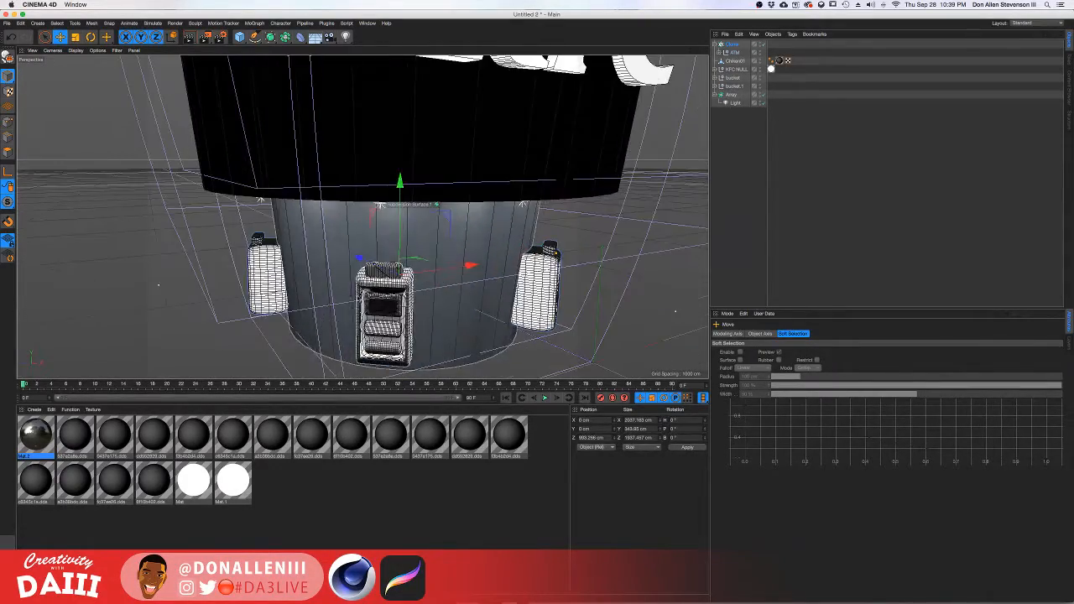
pyautogui.scroll(3, 445, 281)
pyautogui.keyDown('alt'); pyautogui.moveTo(446, 282); pyautogui.dragTo(537, 225); pyautogui.keyUp('alt')
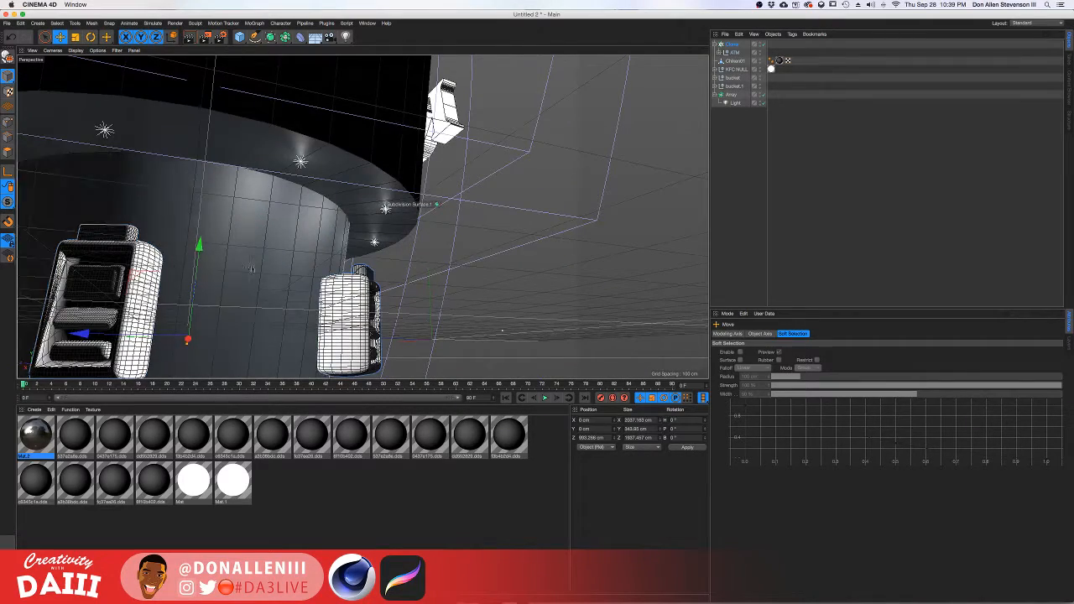
pyautogui.keyDown('alt'); pyautogui.moveTo(448, 180); pyautogui.dragTo(560, 208); pyautogui.keyUp('alt')
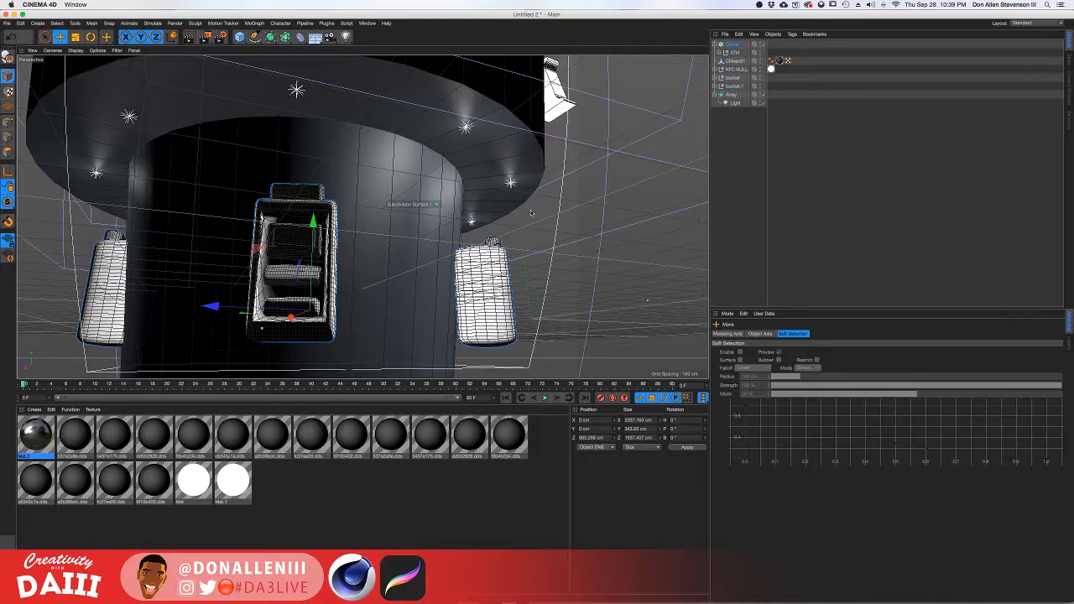
pyautogui.scroll(-5, 530, 212)
pyautogui.keyDown('alt'); pyautogui.moveTo(457, 187); pyautogui.dragTo(528, 202); pyautogui.keyUp('alt')
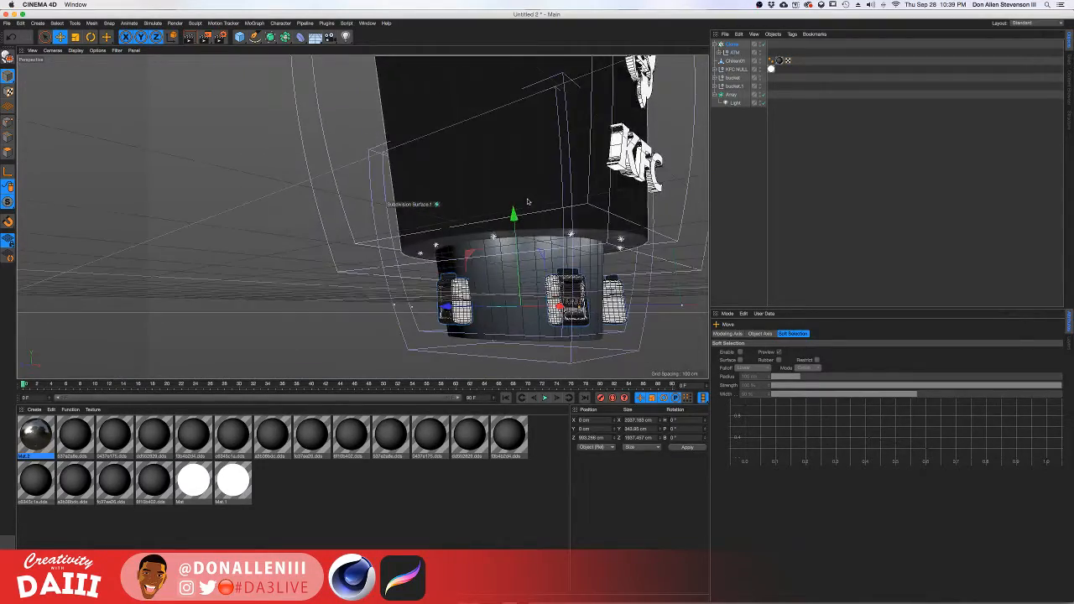
pyautogui.keyDown('alt'); pyautogui.moveTo(395, 228); pyautogui.dragTo(485, 205); pyautogui.keyUp('alt')
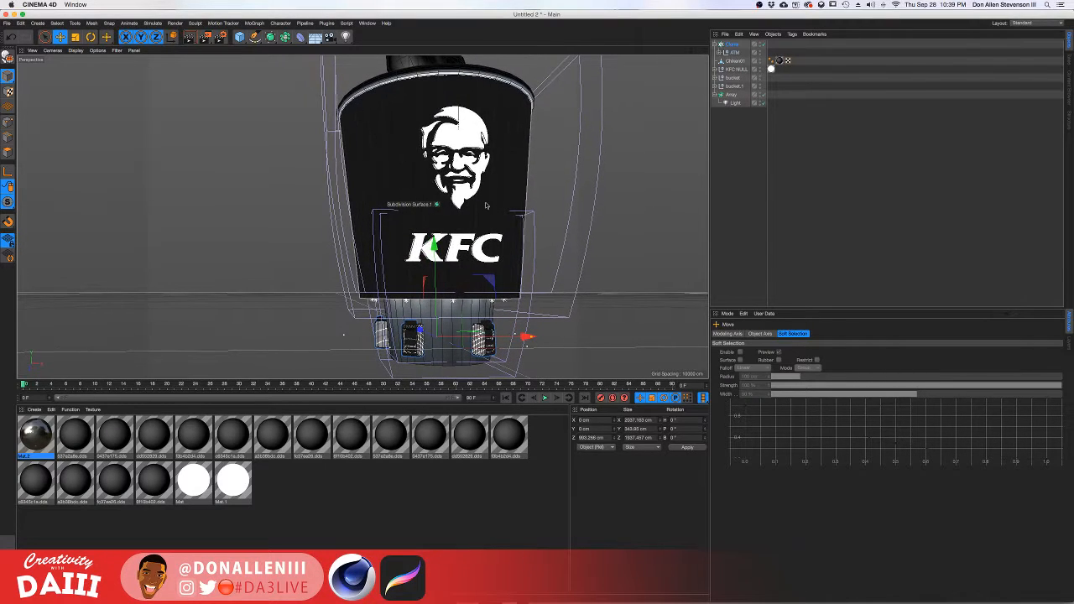
# Render a preview of the perspective view to check the ATM clones against the lit base and the KFC logo.
pyautogui.click(475, 268)
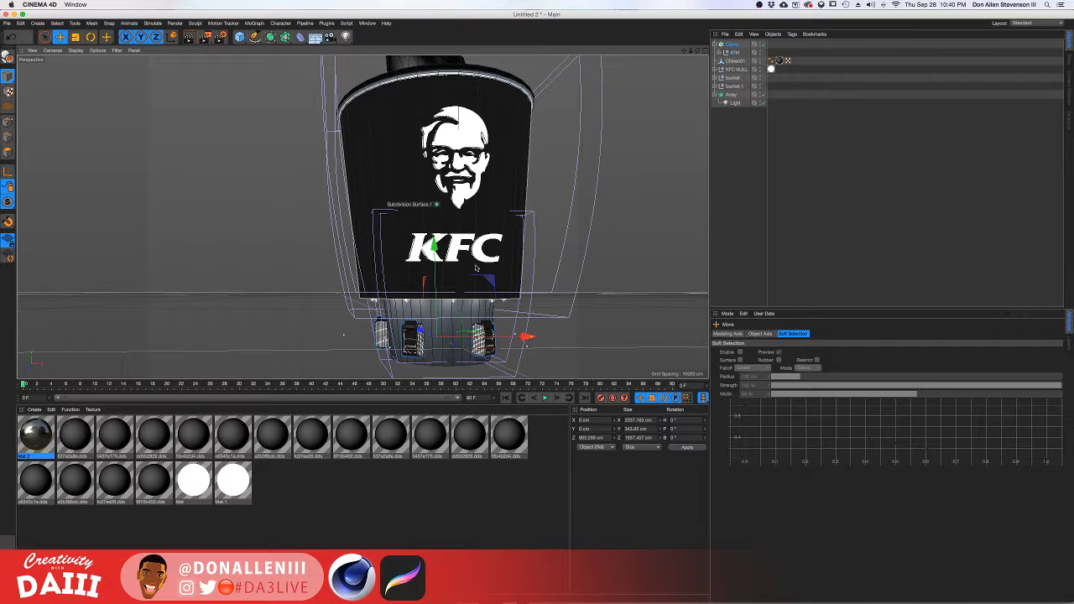
pyautogui.click(492, 328)
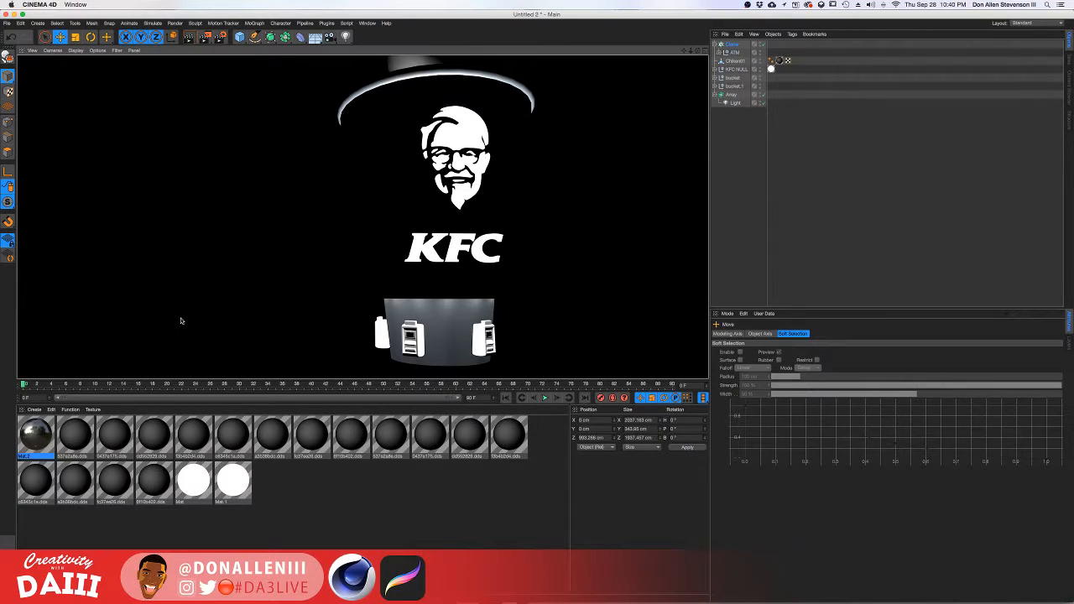
pyautogui.click(446, 338)
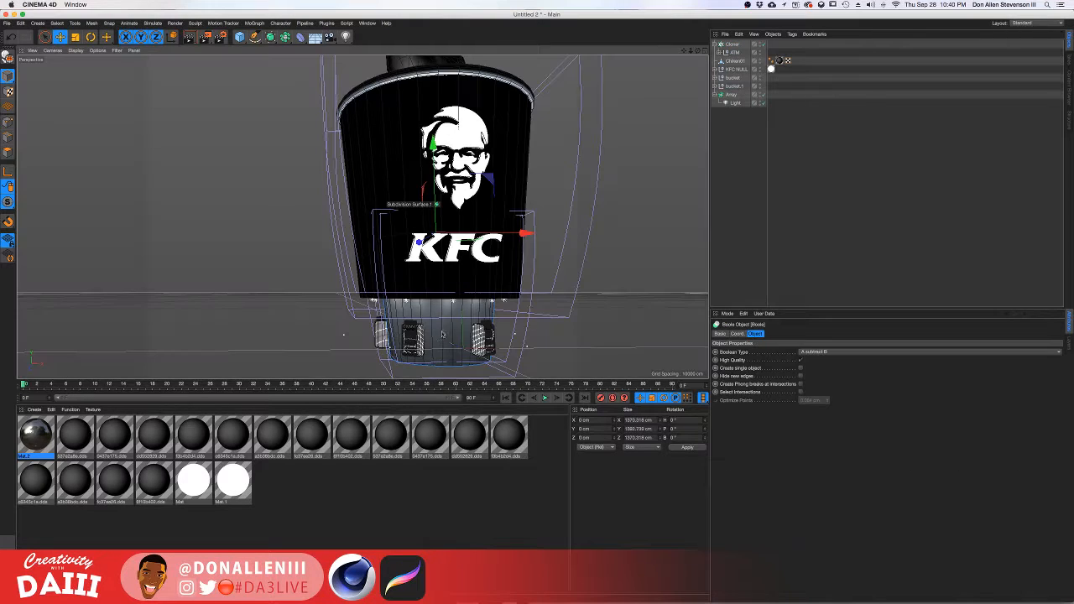
# Set the Cloner's count to 7 and reduce its radius to about 1028 cm so the ATMs sit closer to the base.
pyautogui.keyDown('alt'); pyautogui.moveTo(439, 337); pyautogui.dragTo(435, 312); pyautogui.keyUp('alt')
pyautogui.scroll(6, 435, 299)
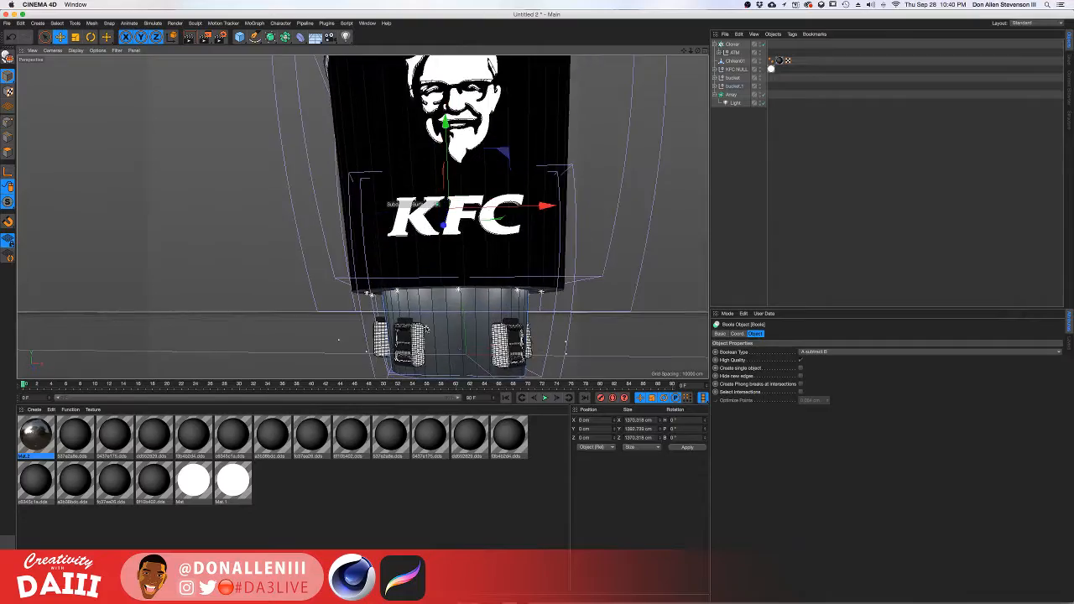
pyautogui.keyDown('alt'); pyautogui.moveTo(363, 217); pyautogui.dragTo(430, 295, button='middle'); pyautogui.keyUp('alt')
pyautogui.keyDown('alt'); pyautogui.moveTo(431, 295); pyautogui.dragTo(487, 303); pyautogui.keyUp('alt')
pyautogui.click(732, 45)
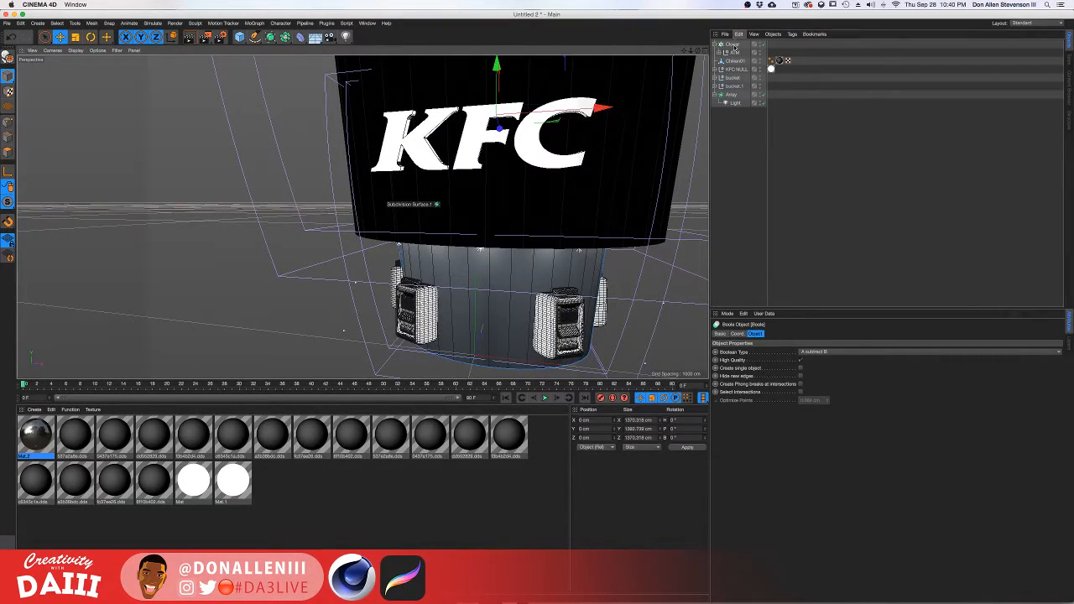
pyautogui.moveTo(792, 391); pyautogui.dragTo(796, 391)
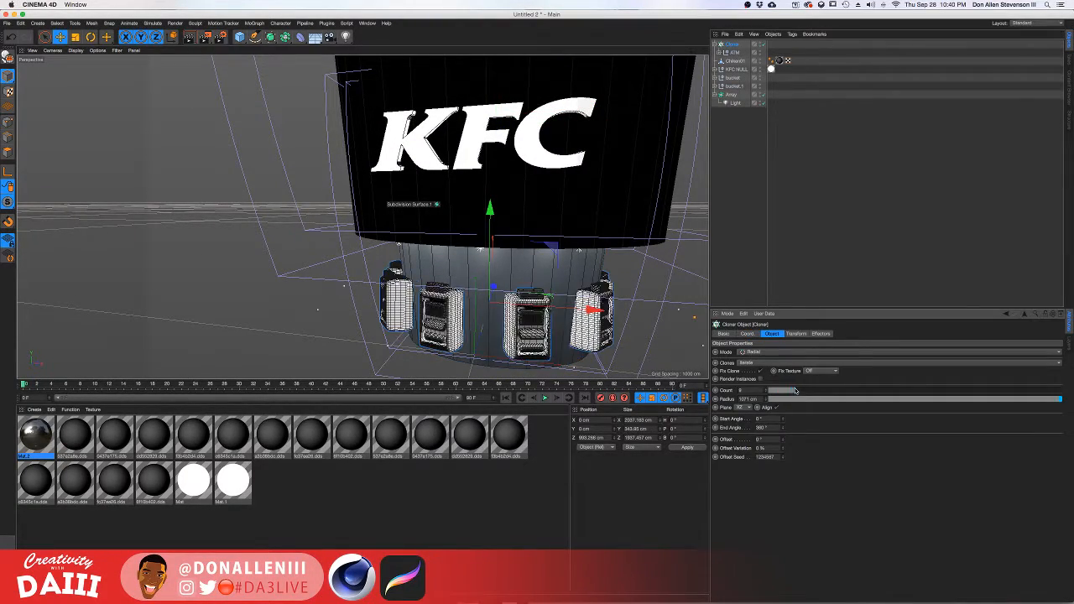
pyautogui.press('o')
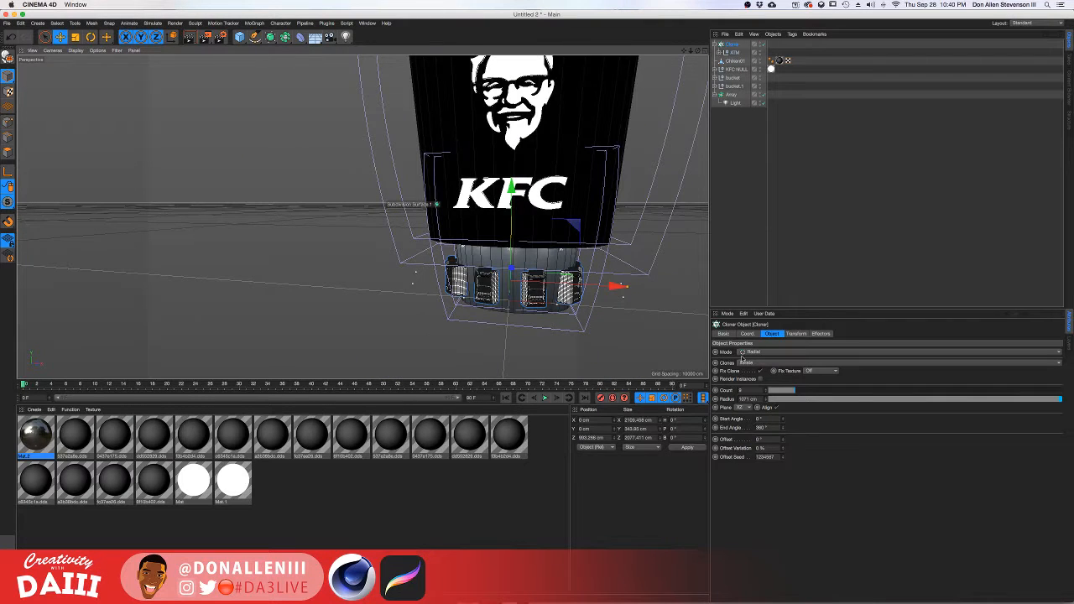
pyautogui.moveTo(796, 391); pyautogui.dragTo(787, 391)
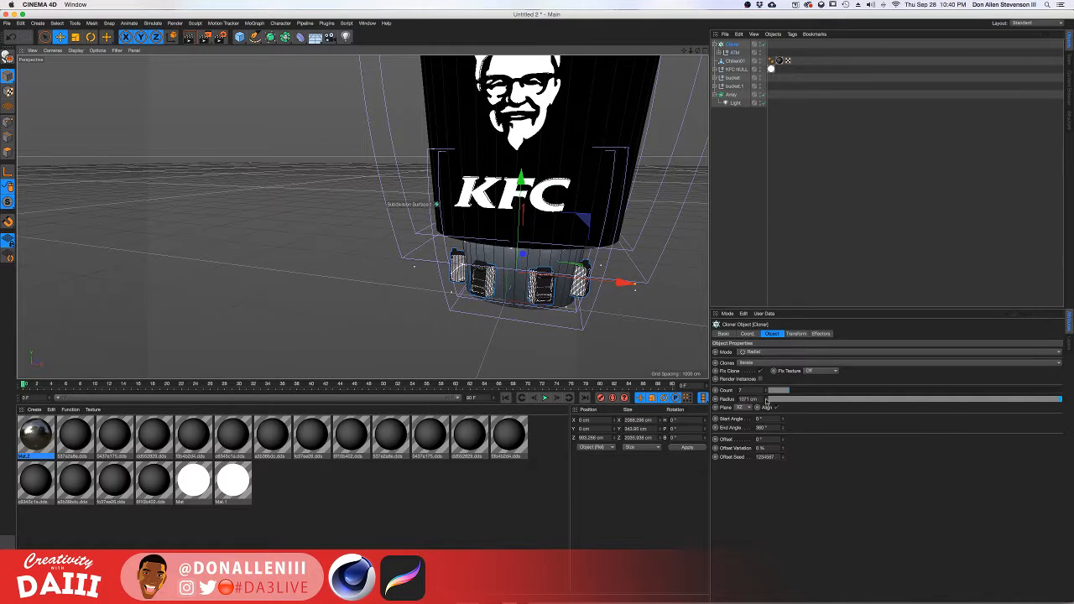
pyautogui.moveTo(766, 401); pyautogui.dragTo(763, 401)
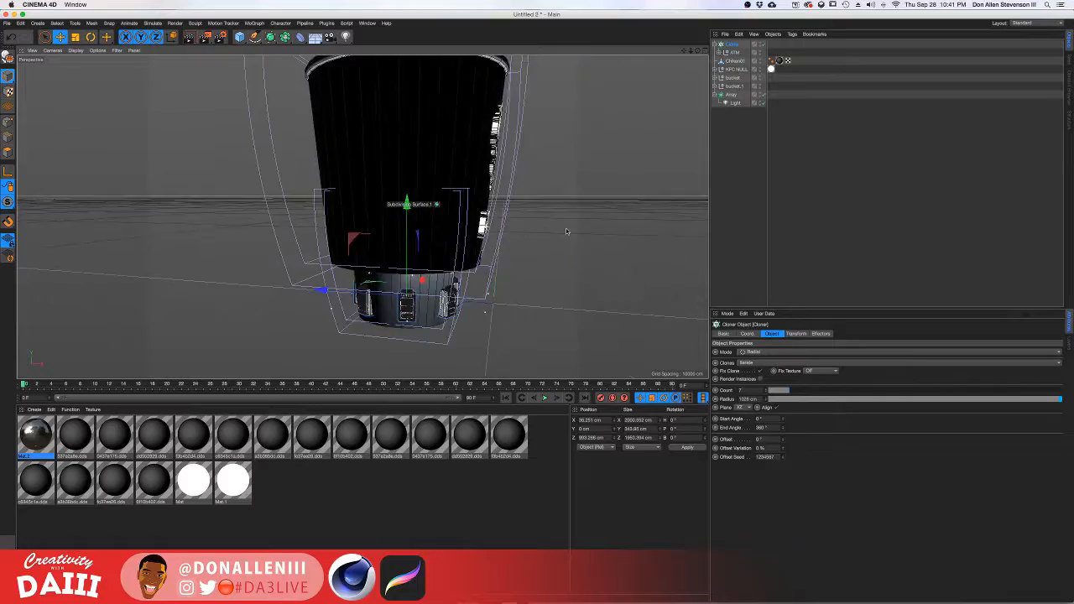
pyautogui.keyDown('alt'); pyautogui.moveTo(315, 226); pyautogui.dragTo(432, 280); pyautogui.keyUp('alt')
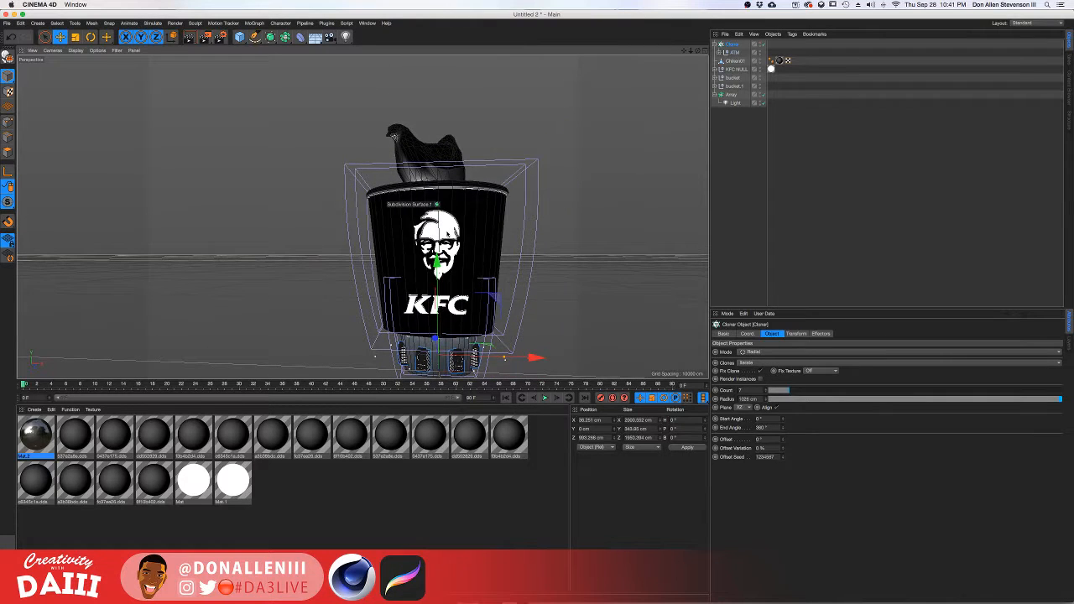
# Duplicate the light array and raise the copy to the bucket's rim, at a Y position of about 2469 cm.
pyautogui.click(464, 186)
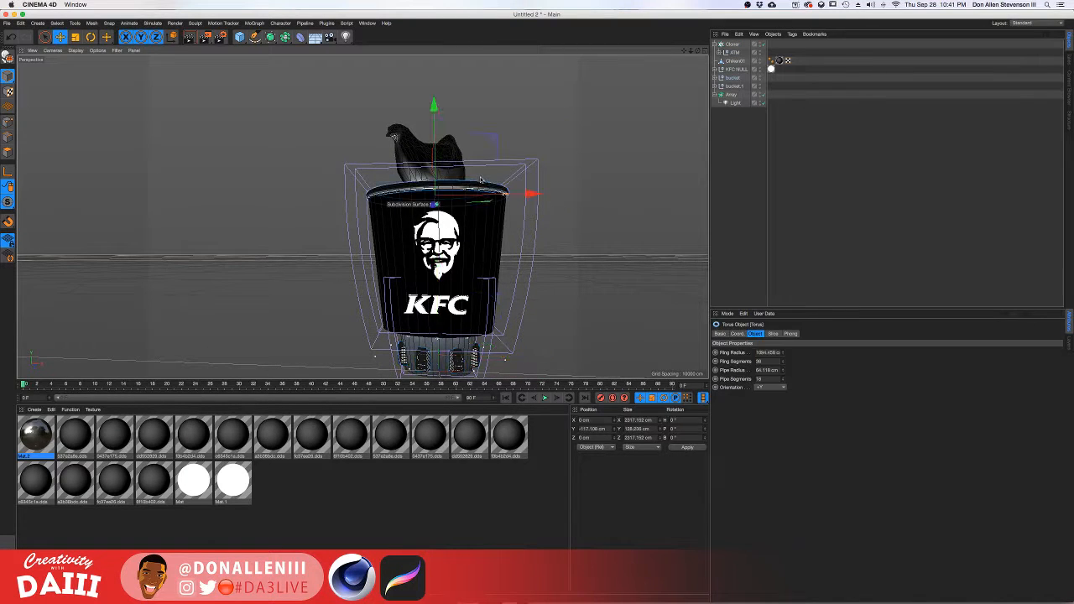
pyautogui.click(731, 95)
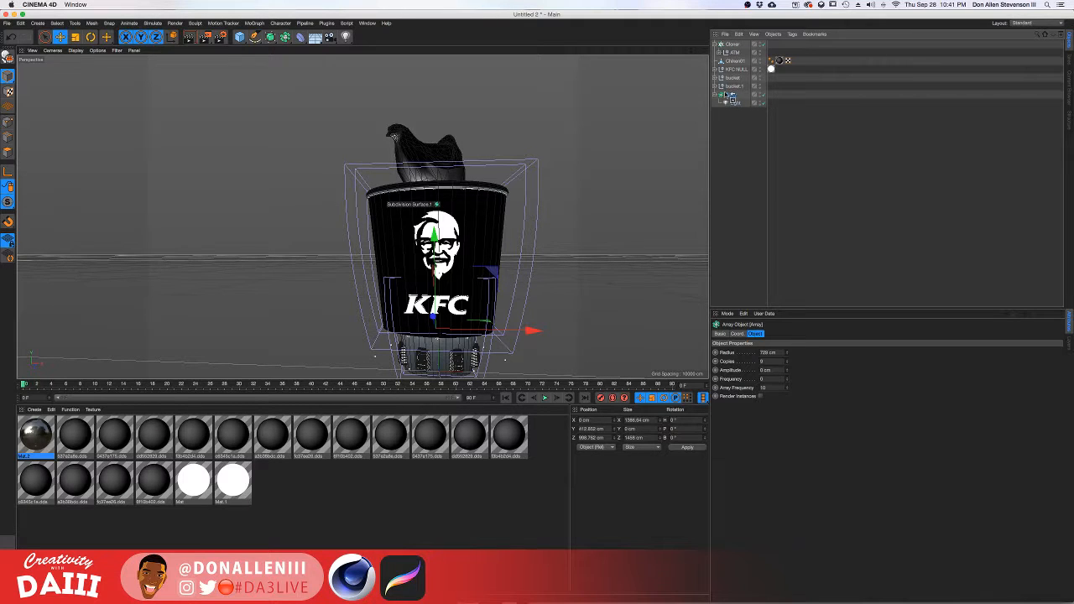
pyautogui.keyDown('ctrl'); pyautogui.moveTo(729, 97); pyautogui.dragTo(730, 94); pyautogui.keyUp('ctrl')
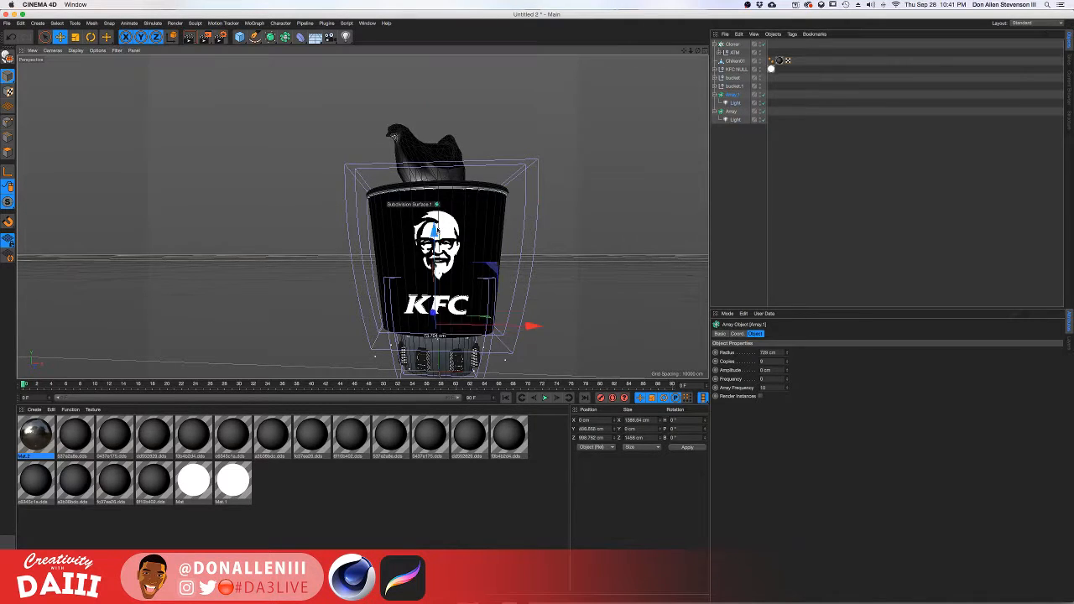
pyautogui.moveTo(440, 245); pyautogui.dragTo(431, 143)
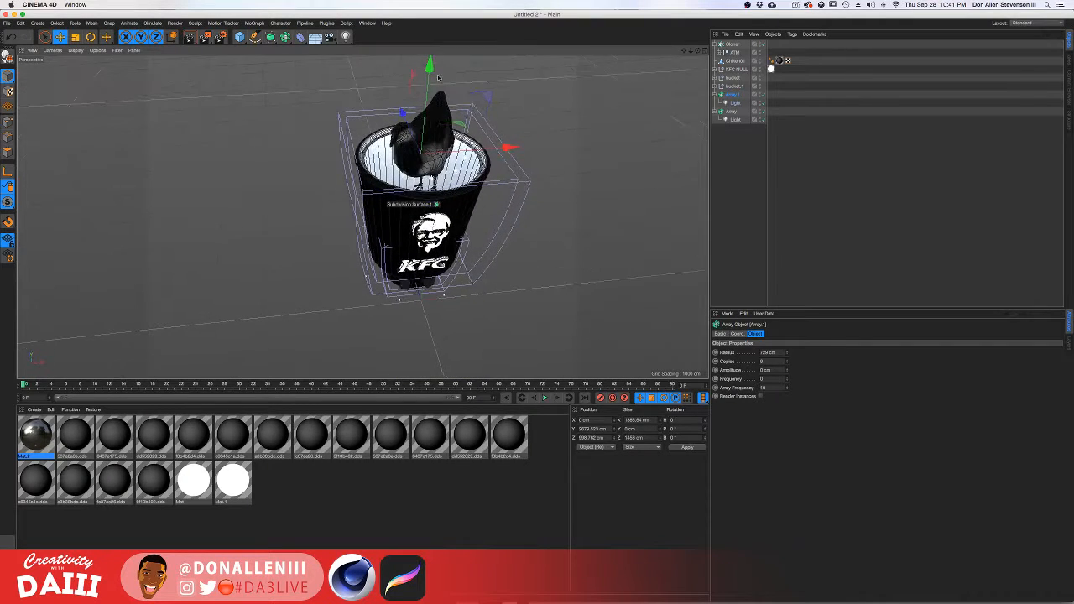
pyautogui.moveTo(430, 69)
pyautogui.mouseDown()
pyautogui.moveTo(430, 94)
pyautogui.moveTo(430, 82)
pyautogui.mouseUp()
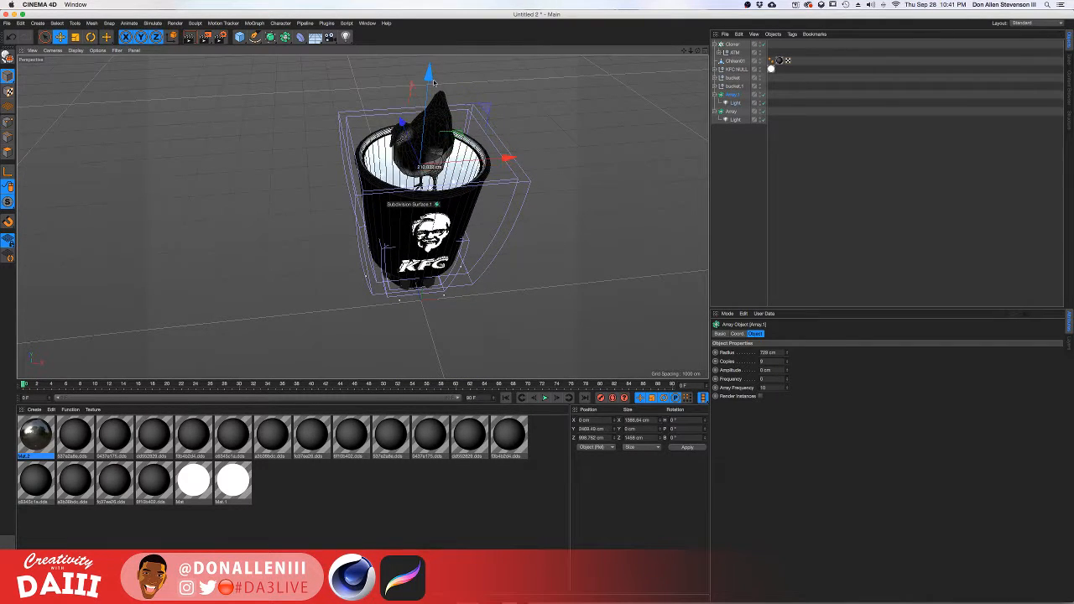
pyautogui.moveTo(428, 146)
pyautogui.keyDown('alt'); pyautogui.mouseDown()
pyautogui.moveTo(419, 104)
pyautogui.moveTo(414, 153)
pyautogui.mouseUp(); pyautogui.keyUp('alt')
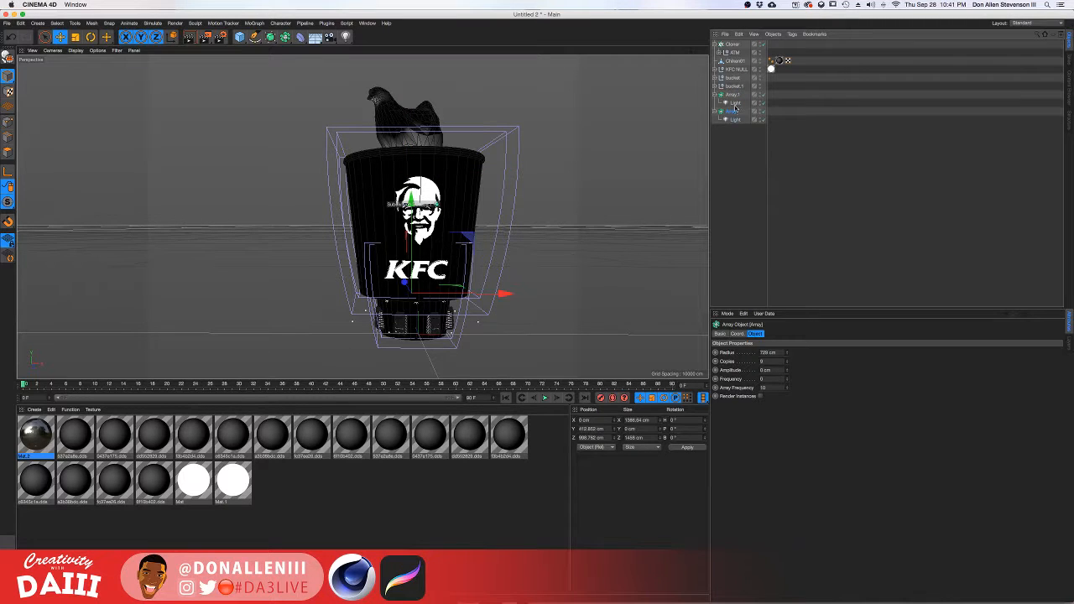
# Set the shadow type of the light inside the duplicated array to Shadow Maps (Soft).
pyautogui.click(734, 104)
pyautogui.click(769, 417)
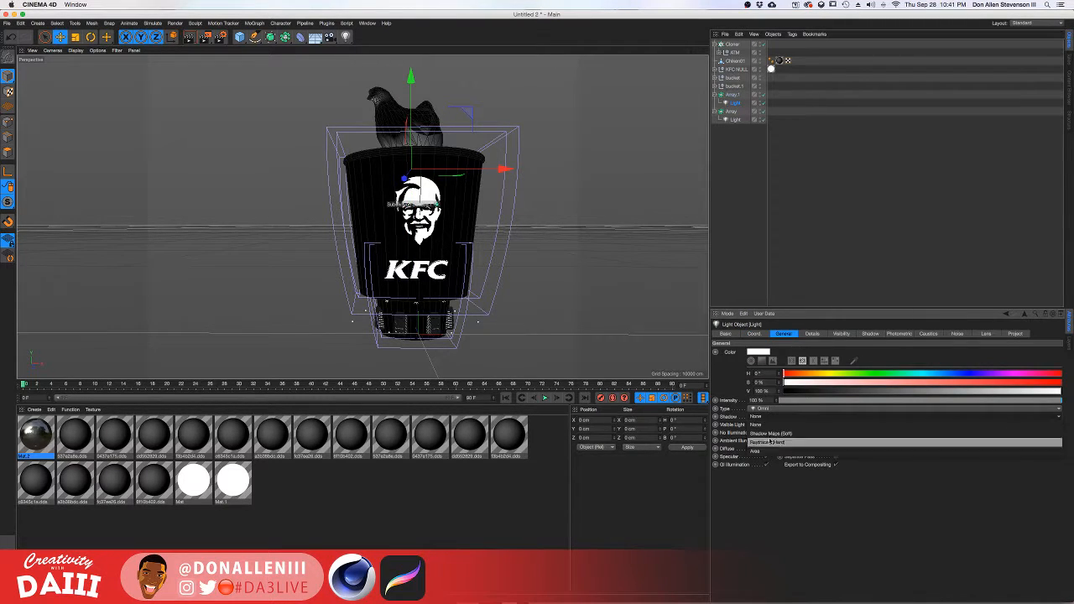
pyautogui.click(773, 423)
pyautogui.click(773, 423)
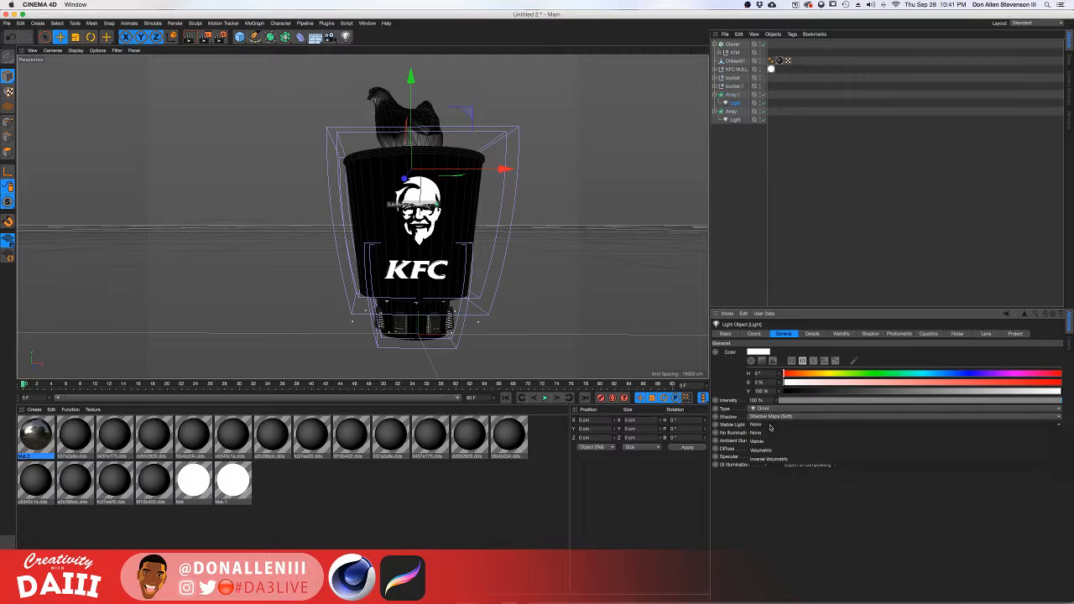
pyautogui.click(741, 400)
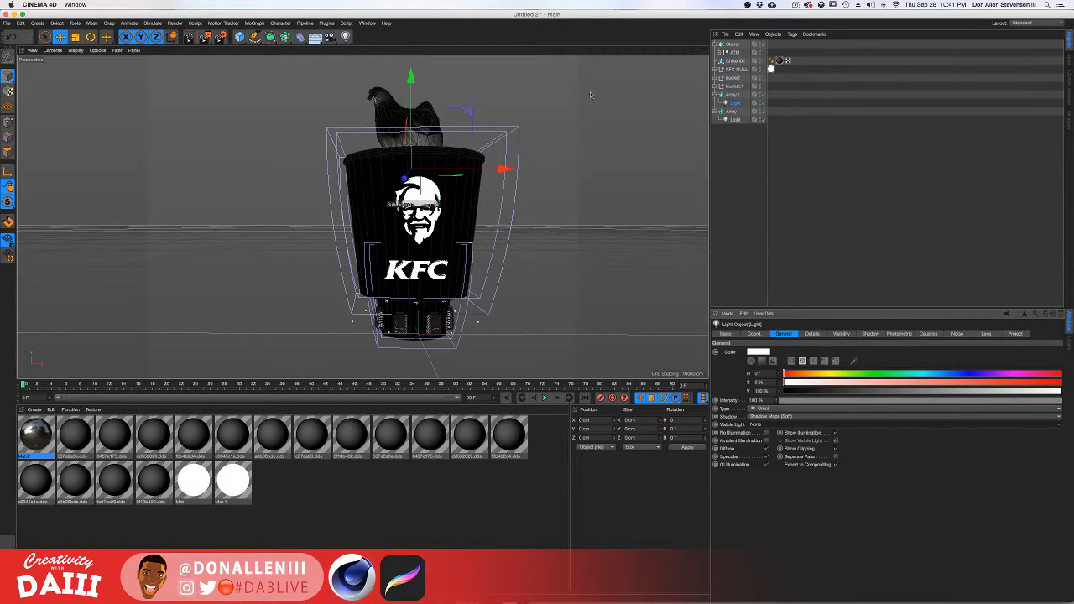
# Set the shadow type of the light inside the original base array to Shadow Maps (Soft).
pyautogui.click(734, 120)
pyautogui.click(760, 416)
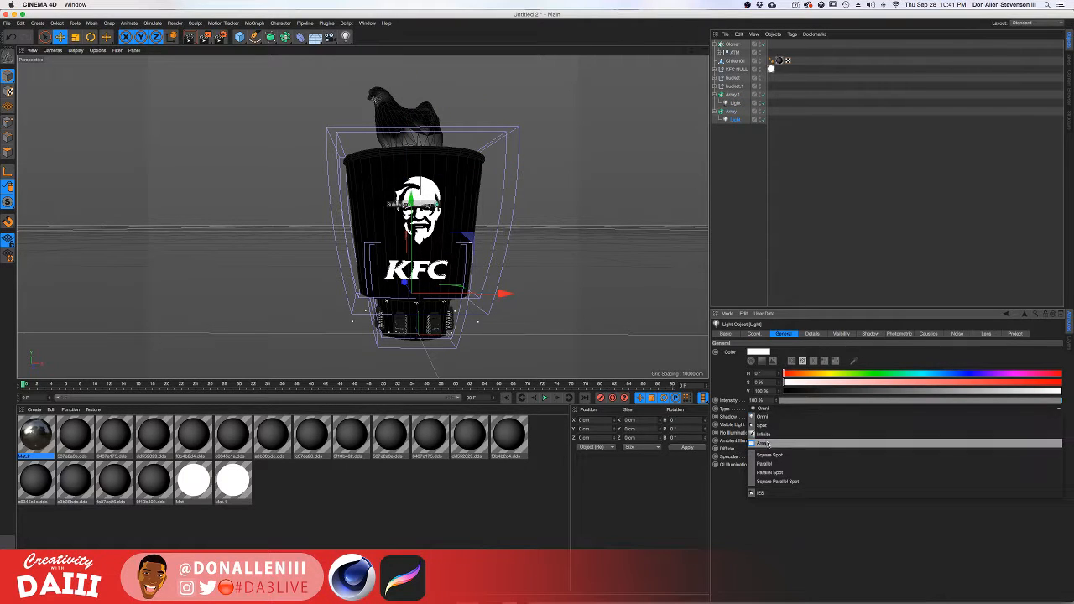
pyautogui.click(730, 388)
pyautogui.click(767, 417)
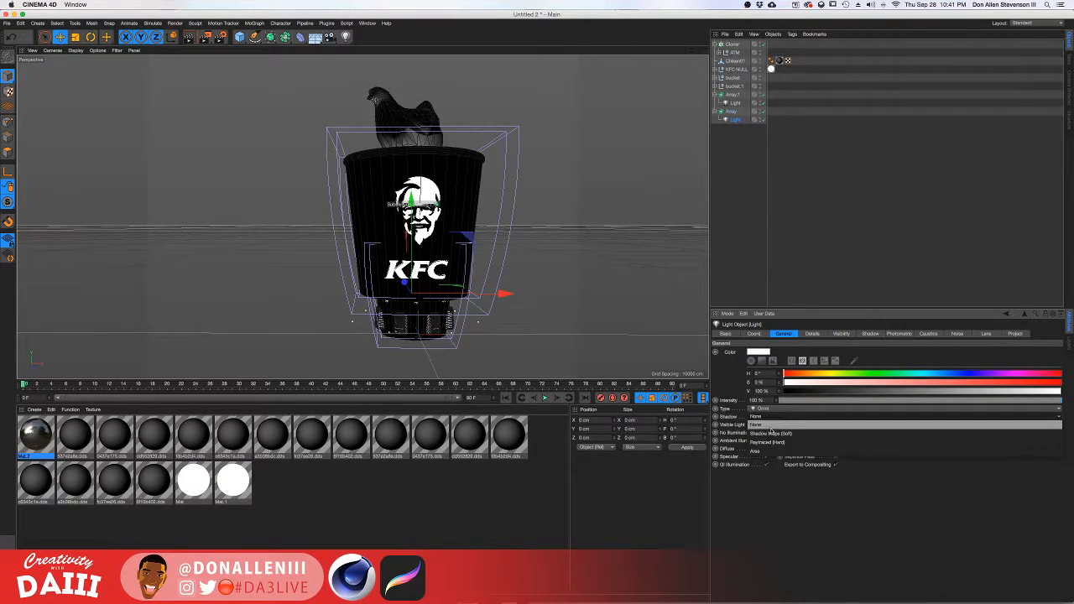
pyautogui.click(769, 426)
pyautogui.click(520, 258)
# Render a preview of the perspective view to check the shadows on the bucket, chicken and ATM clones.
pyautogui.scroll(2, 470, 244)
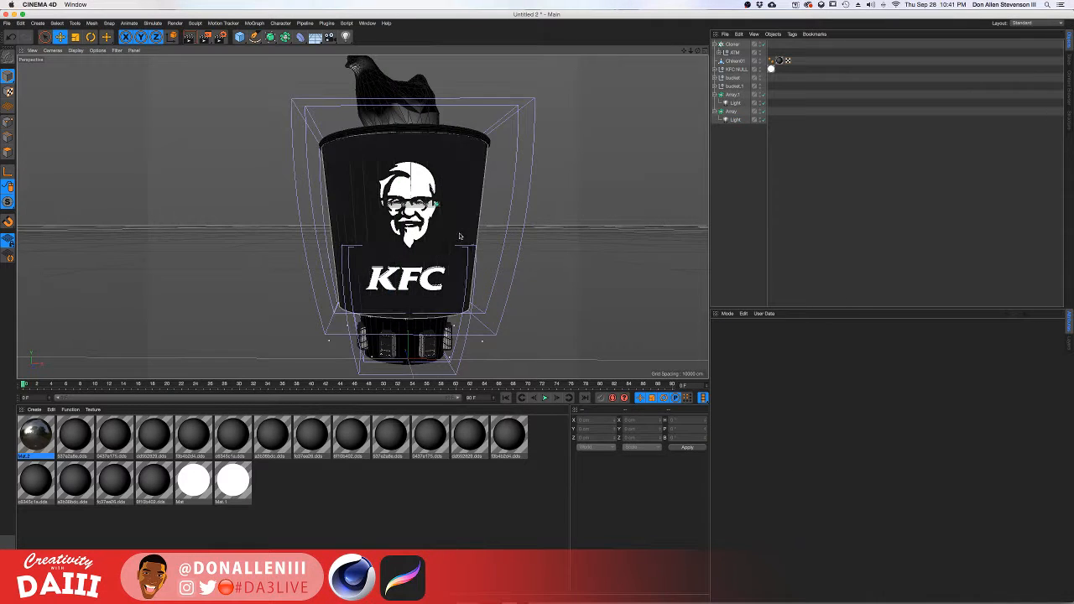
pyautogui.scroll(-1, 456, 248)
pyautogui.keyDown('alt'); pyautogui.moveTo(455, 247); pyautogui.dragTo(447, 240); pyautogui.keyUp('alt')
pyautogui.press('super+r')
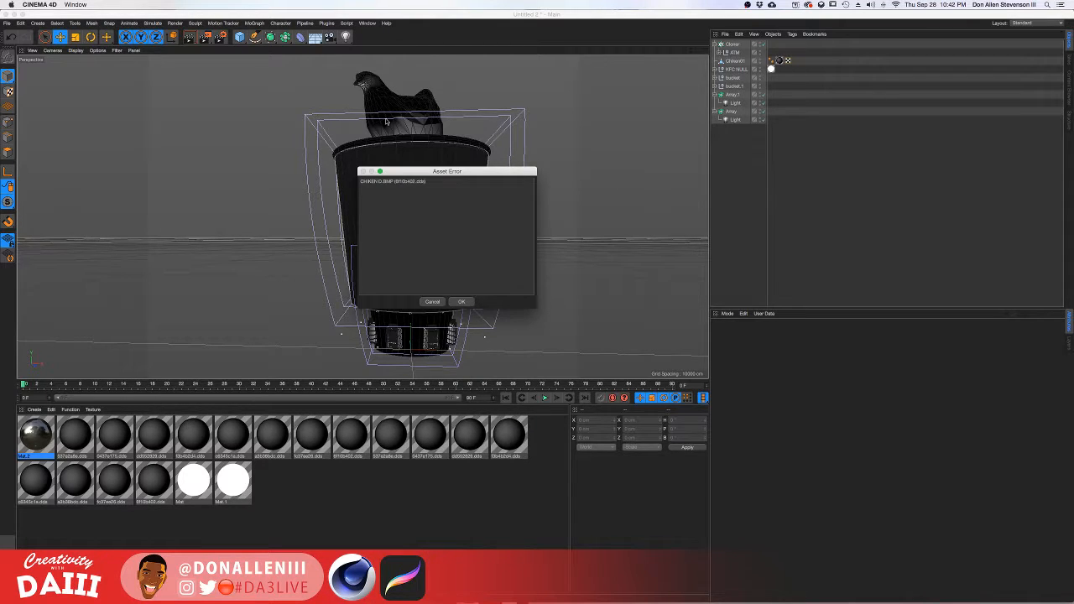
pyautogui.click(461, 302)
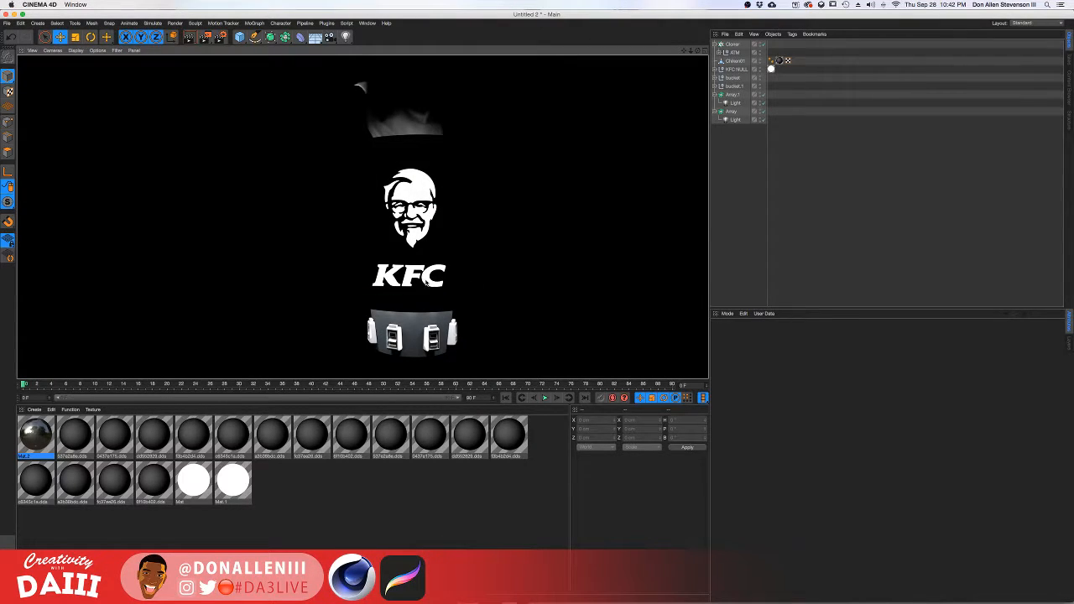
pyautogui.click(415, 291)
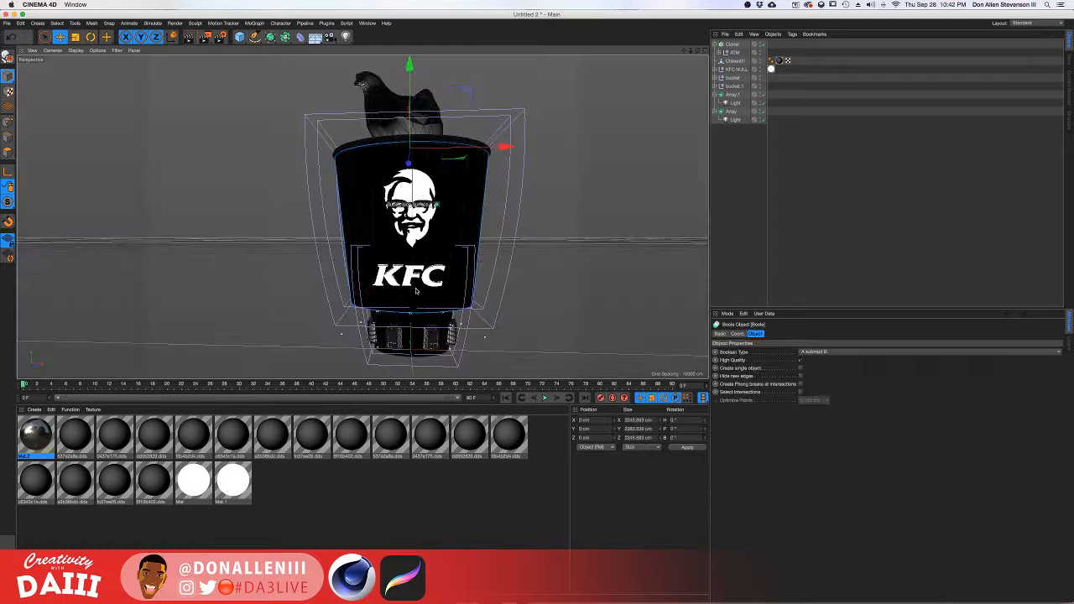
# Duplicate the light array at the bucket's rim and widen the copy to a radius of about 3905 cm.
pyautogui.click(734, 103)
pyautogui.click(733, 95)
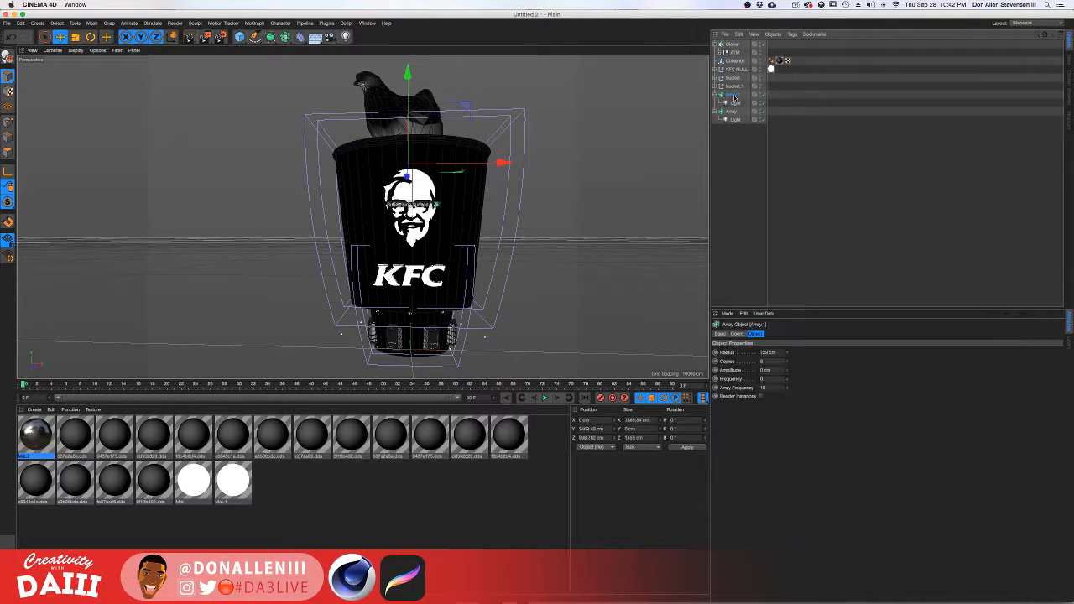
pyautogui.keyDown('ctrl'); pyautogui.moveTo(732, 96); pyautogui.dragTo(734, 91); pyautogui.keyUp('ctrl')
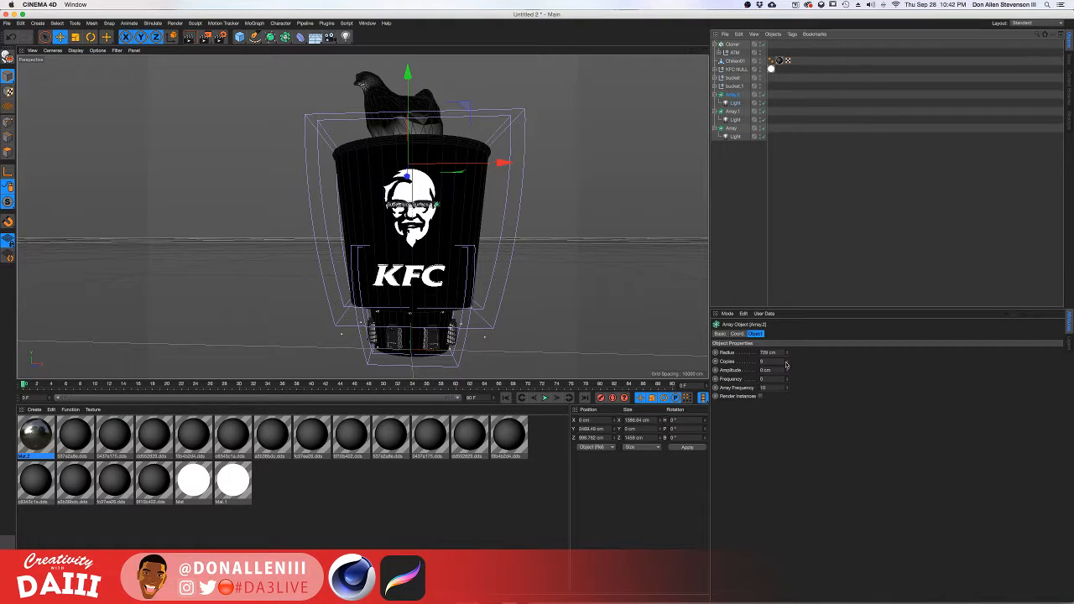
pyautogui.moveTo(787, 353)
pyautogui.mouseDown()
pyautogui.moveTo(813, 346)
pyautogui.moveTo(788, 351)
pyautogui.mouseUp()
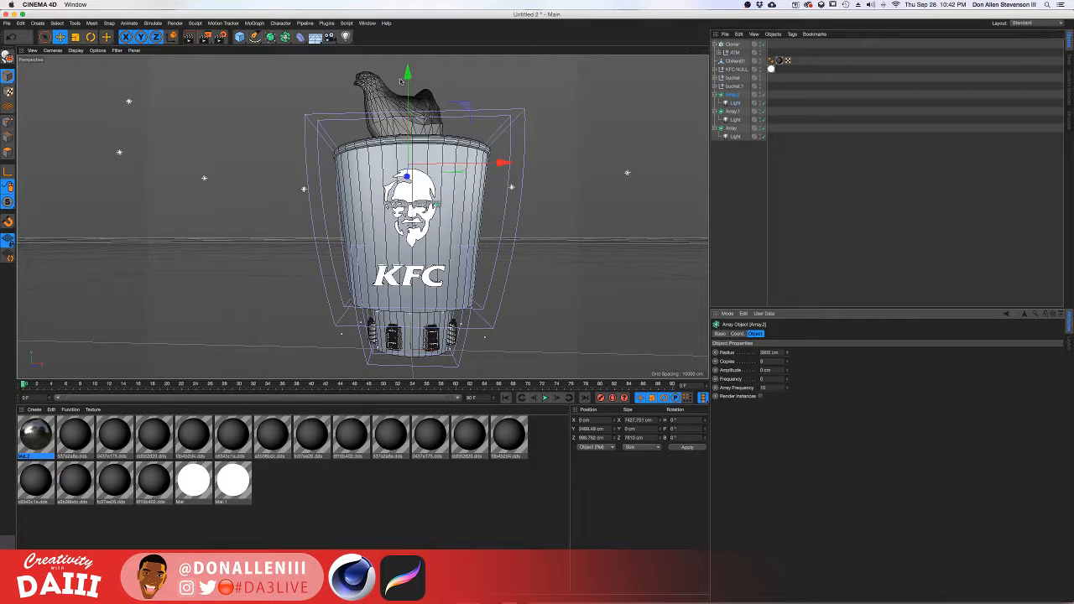
# Raise the wide light array above the chicken to a Y position of about 4878 cm and render a preview.
pyautogui.moveTo(406, 79); pyautogui.dragTo(406, 1)
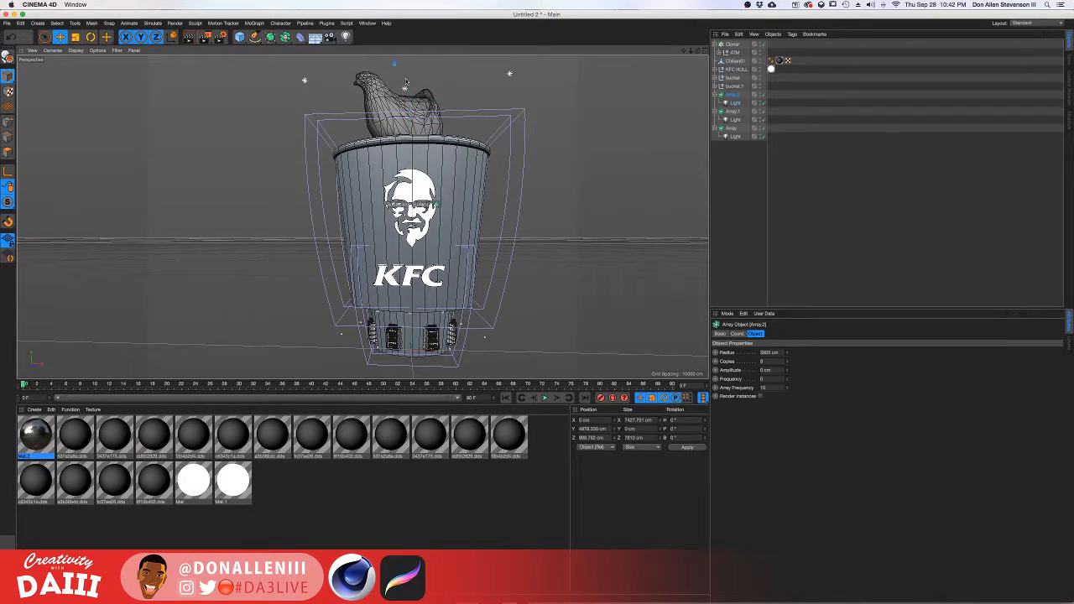
pyautogui.click(406, 245)
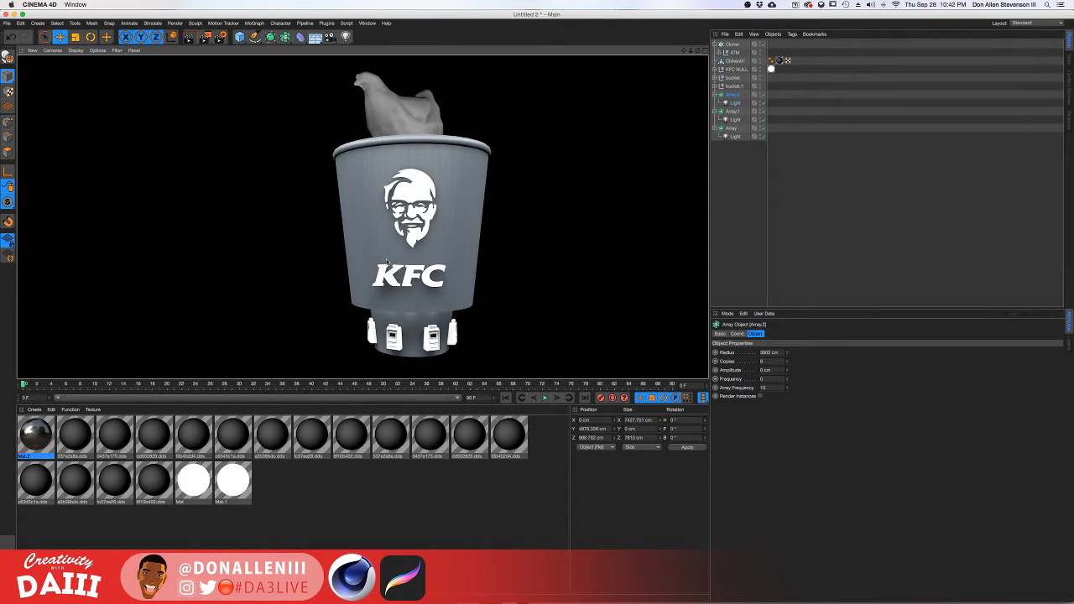
pyautogui.keyDown('alt'); pyautogui.moveTo(387, 263); pyautogui.dragTo(415, 249); pyautogui.keyUp('alt')
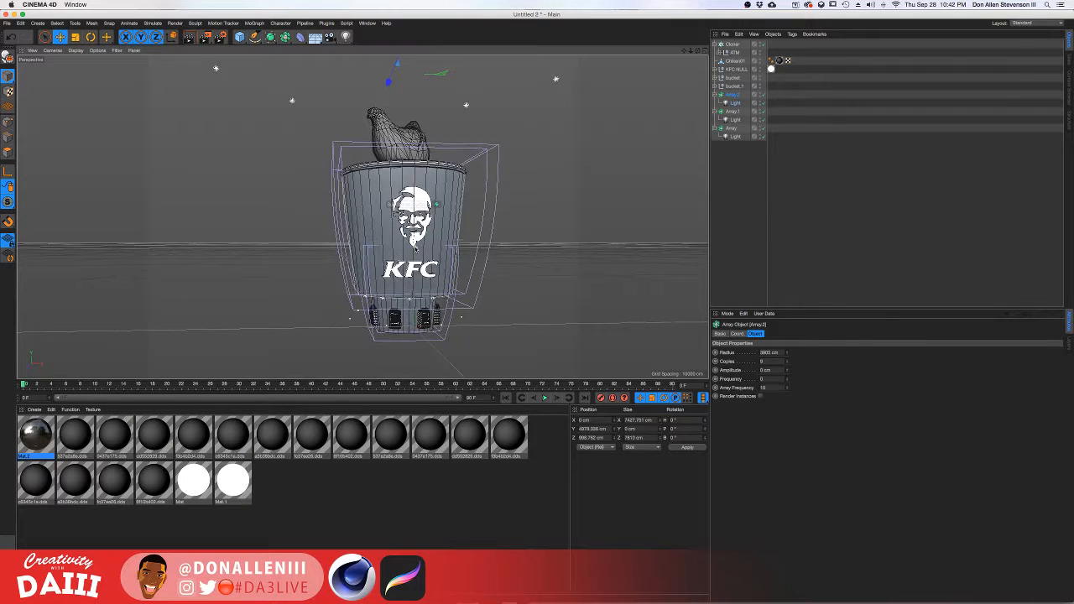
# Add a disc as the ground beneath the bucket and enlarge its outer radius to about 4023 cm.
pyautogui.click(239, 37)
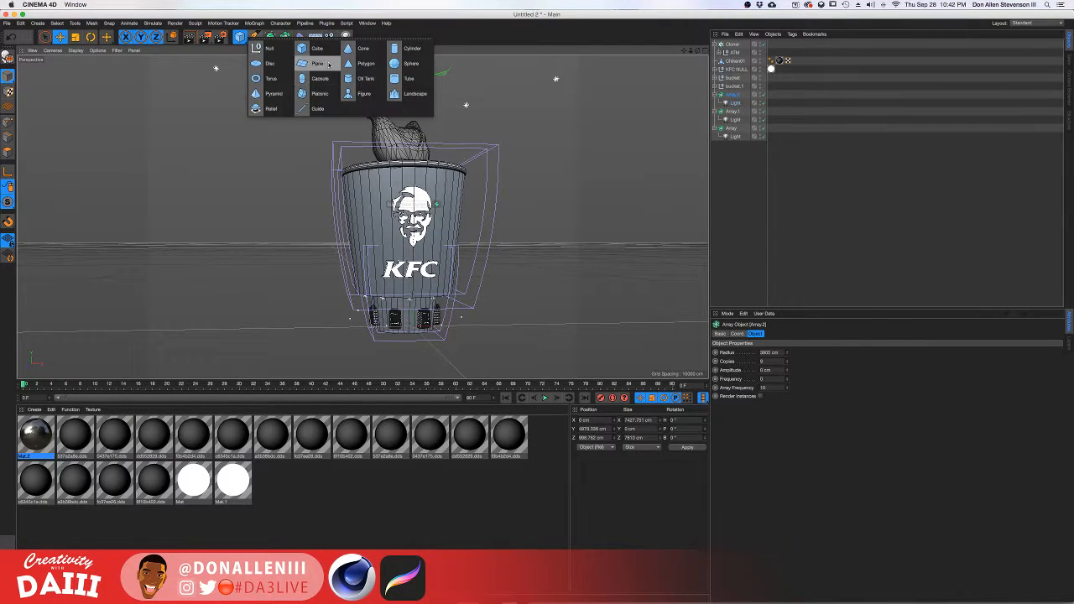
pyautogui.click(285, 63)
pyautogui.moveTo(417, 325); pyautogui.dragTo(652, 232)
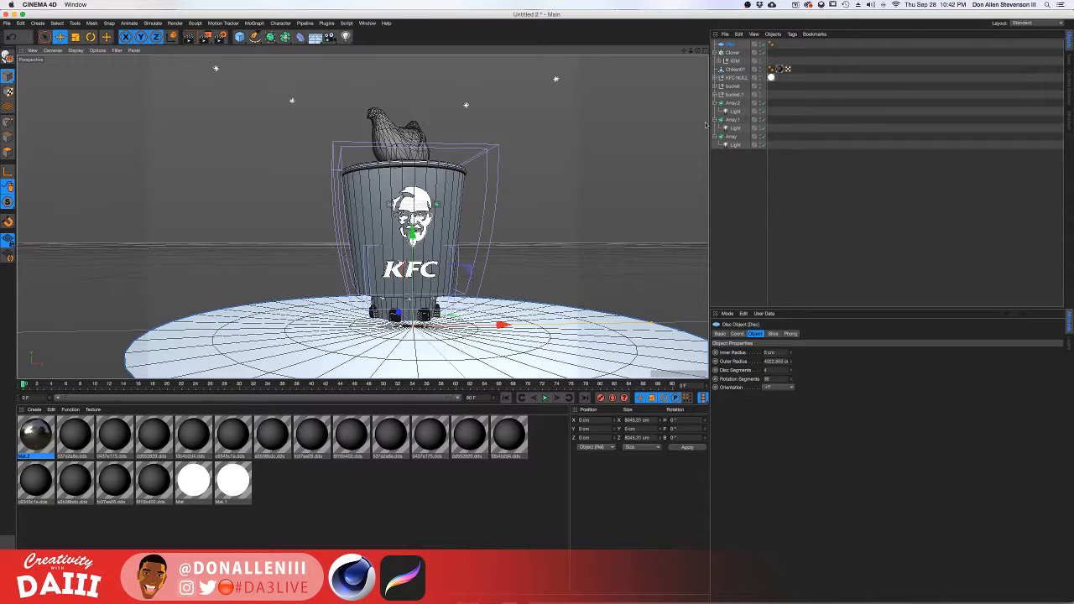
# Select all objects except the disc and move them along Z to about -457 cm to centre the building on it.
pyautogui.click(732, 53)
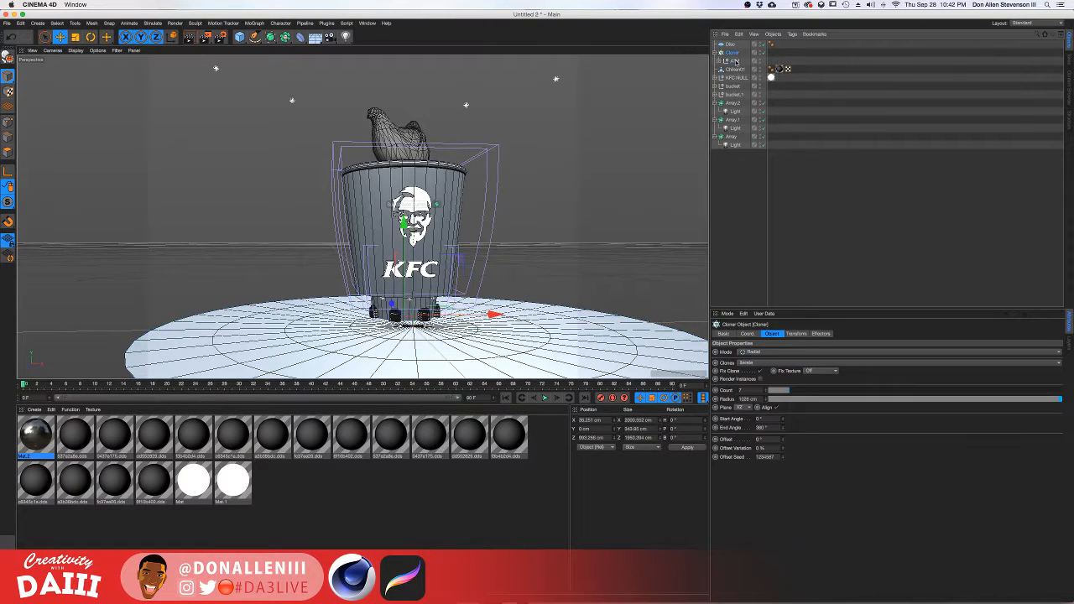
pyautogui.keyDown('shift'); pyautogui.click(731, 138); pyautogui.keyUp('shift')
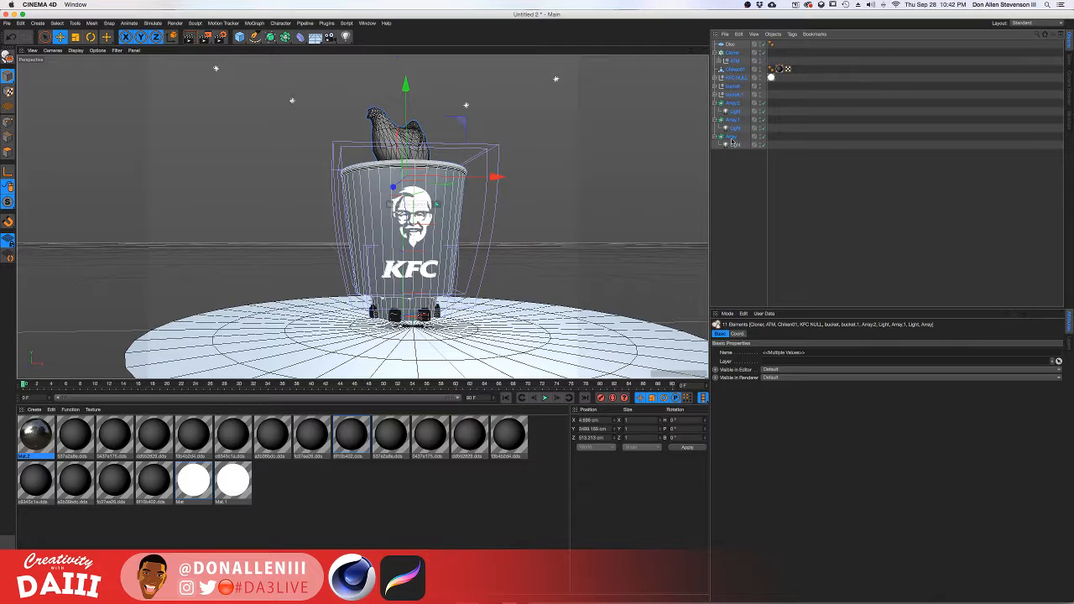
pyautogui.click(703, 51)
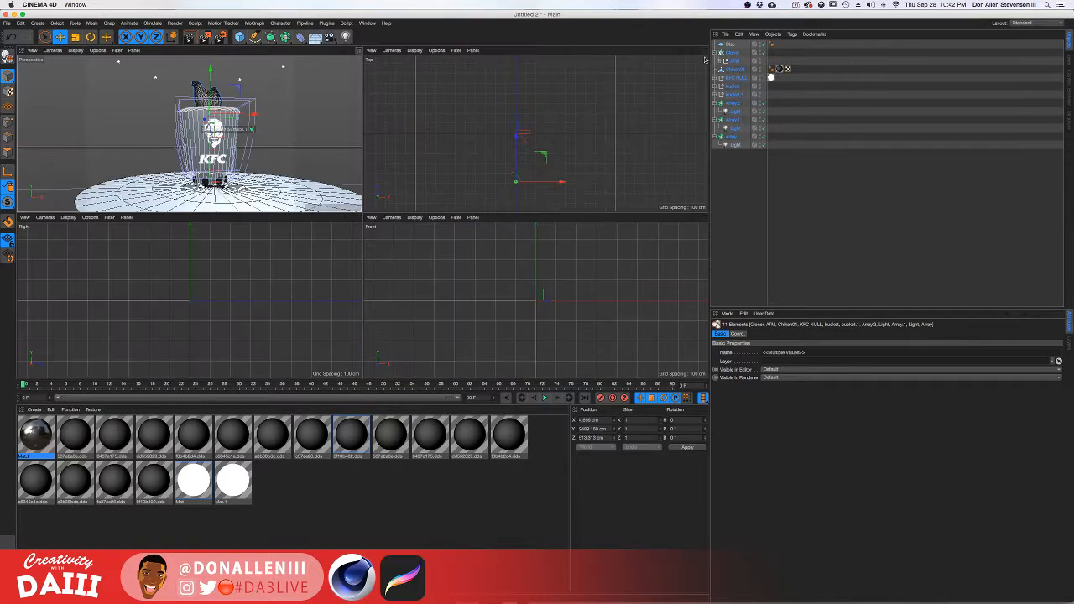
pyautogui.scroll(-5, 519, 147)
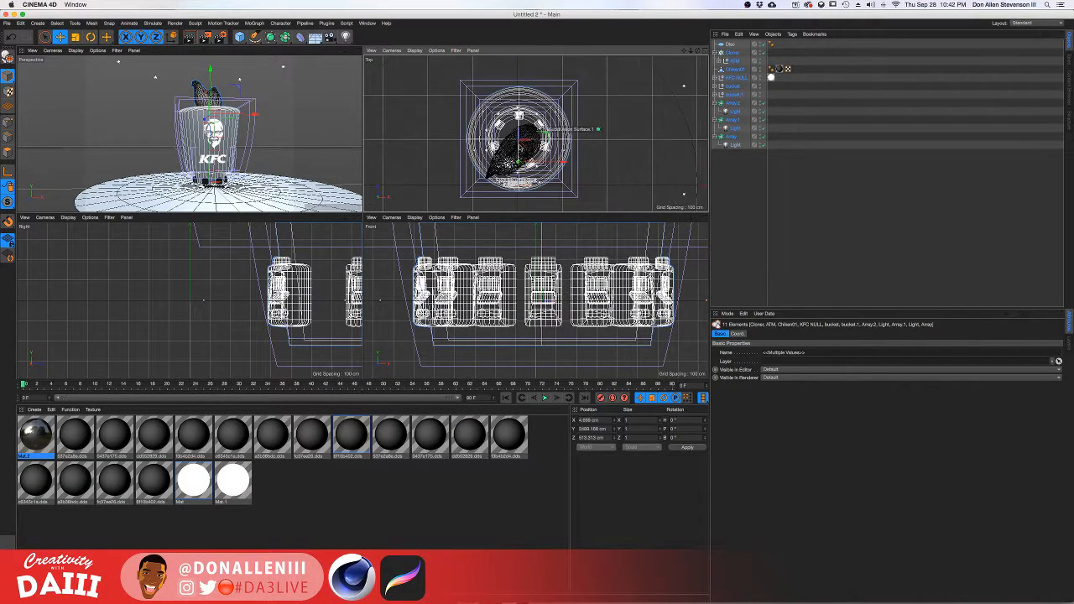
pyautogui.moveTo(519, 108); pyautogui.dragTo(520, 127)
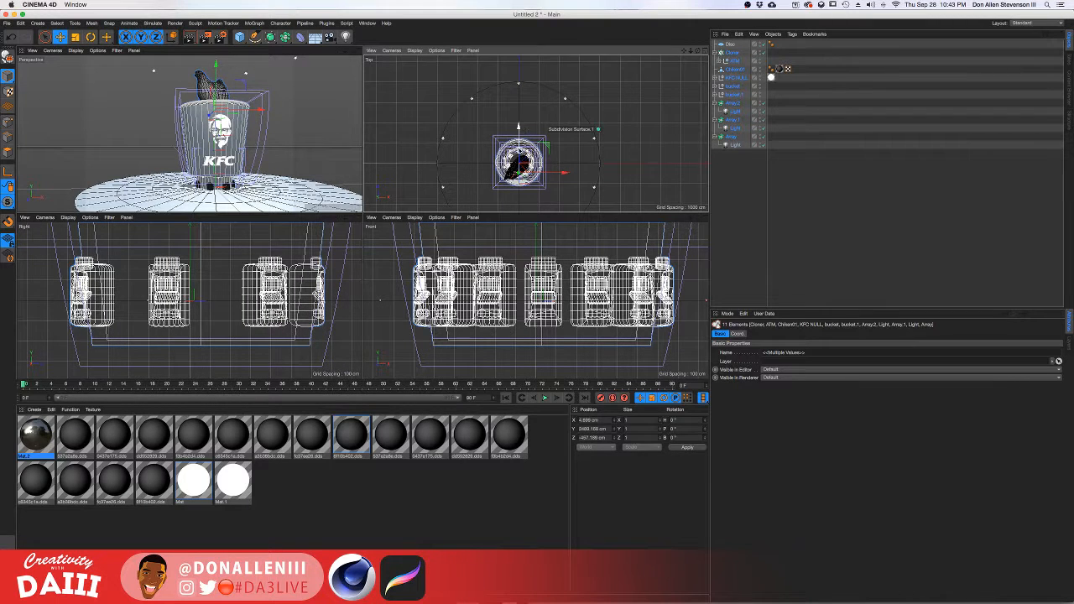
pyautogui.scroll(6, 520, 128)
pyautogui.scroll(-6, 526, 152)
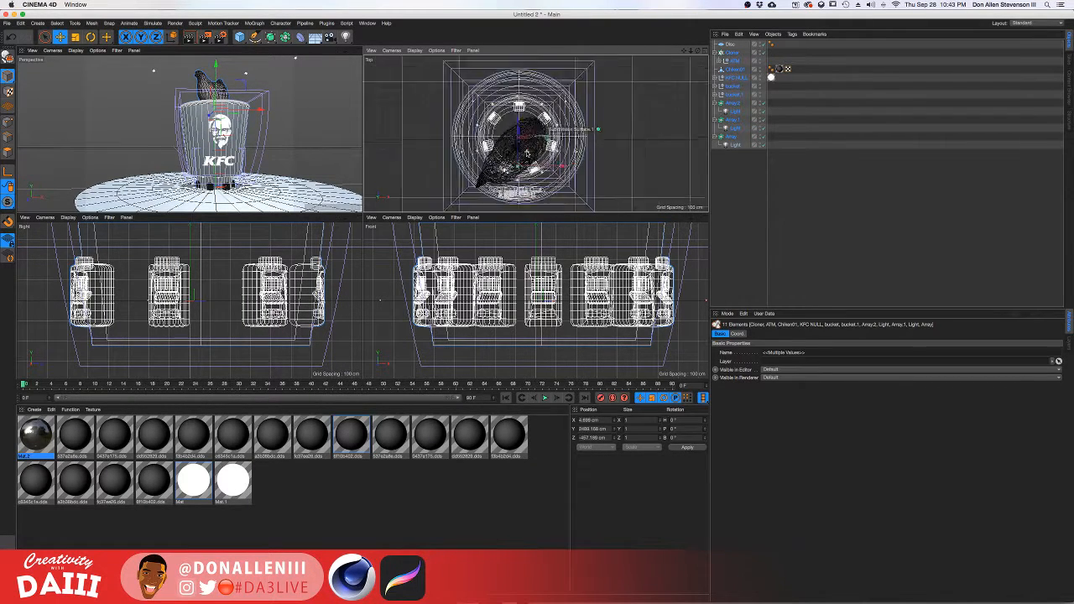
pyautogui.scroll(3, 526, 151)
pyautogui.scroll(4, 526, 151)
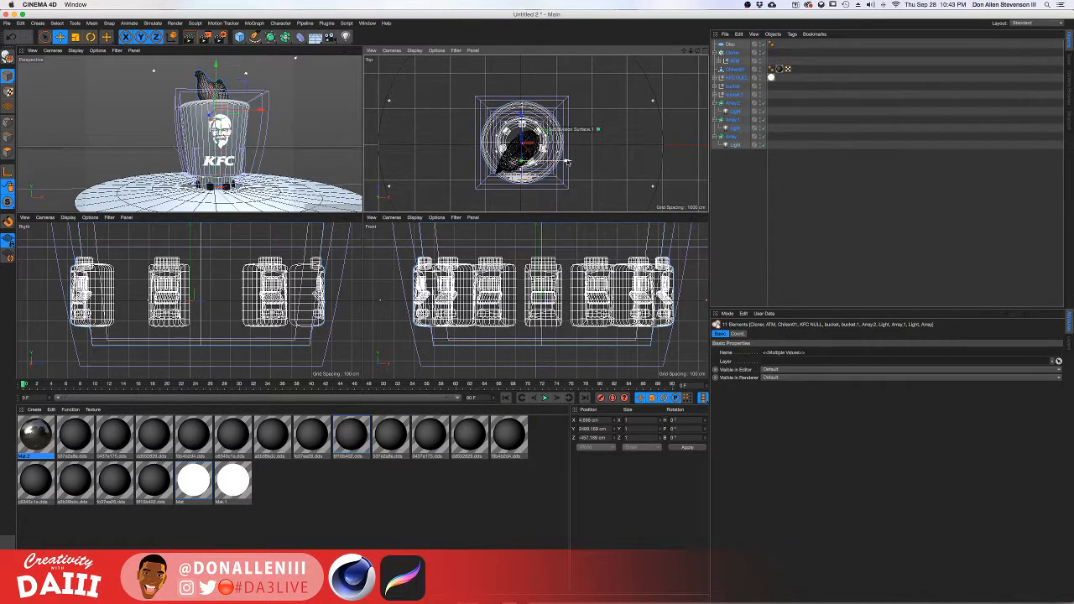
pyautogui.moveTo(568, 163); pyautogui.dragTo(568, 164)
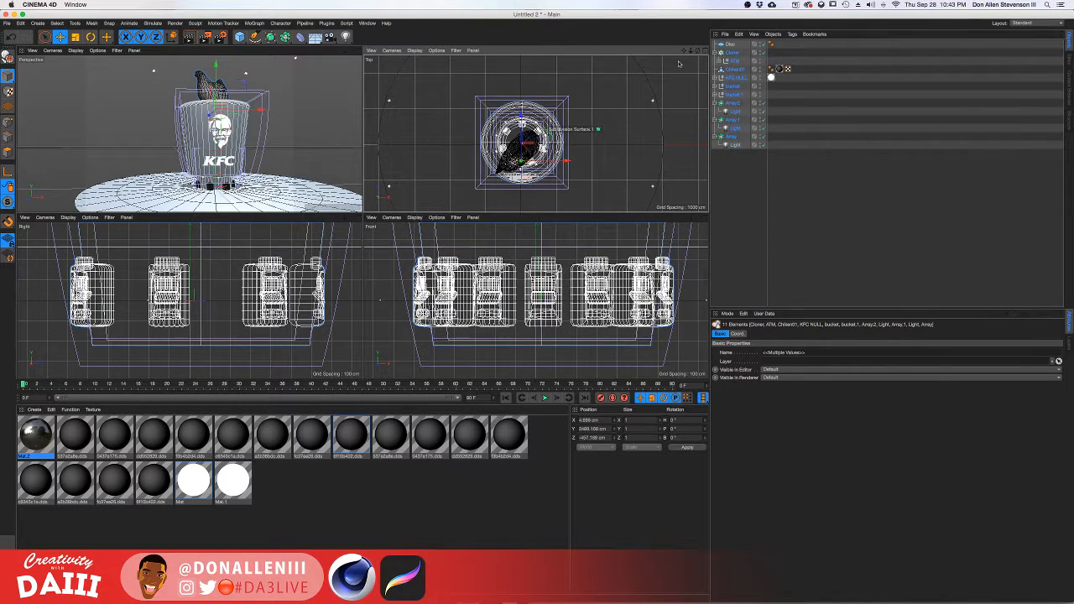
pyautogui.click(359, 51)
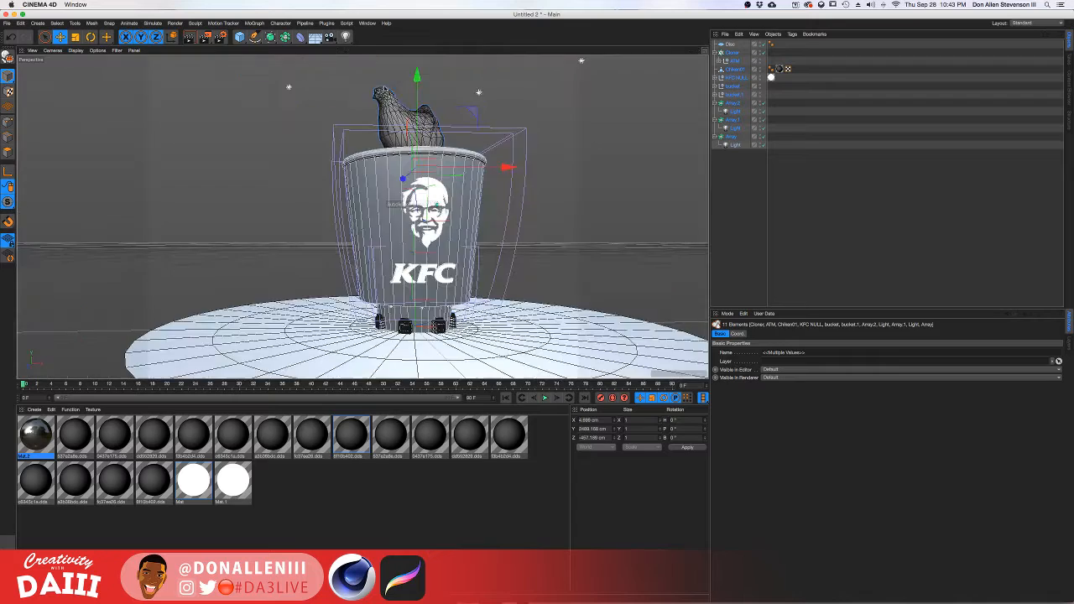
# Raise the selected building and light arrays to a Y position of about 2768 cm so the base sits on the disc.
pyautogui.scroll(-5, 404, 274)
pyautogui.moveTo(411, 335)
pyautogui.keyDown('alt'); pyautogui.mouseDown()
pyautogui.moveTo(412, 305)
pyautogui.moveTo(415, 325)
pyautogui.mouseUp(); pyautogui.keyUp('alt')
pyautogui.moveTo(418, 108); pyautogui.dragTo(424, 95)
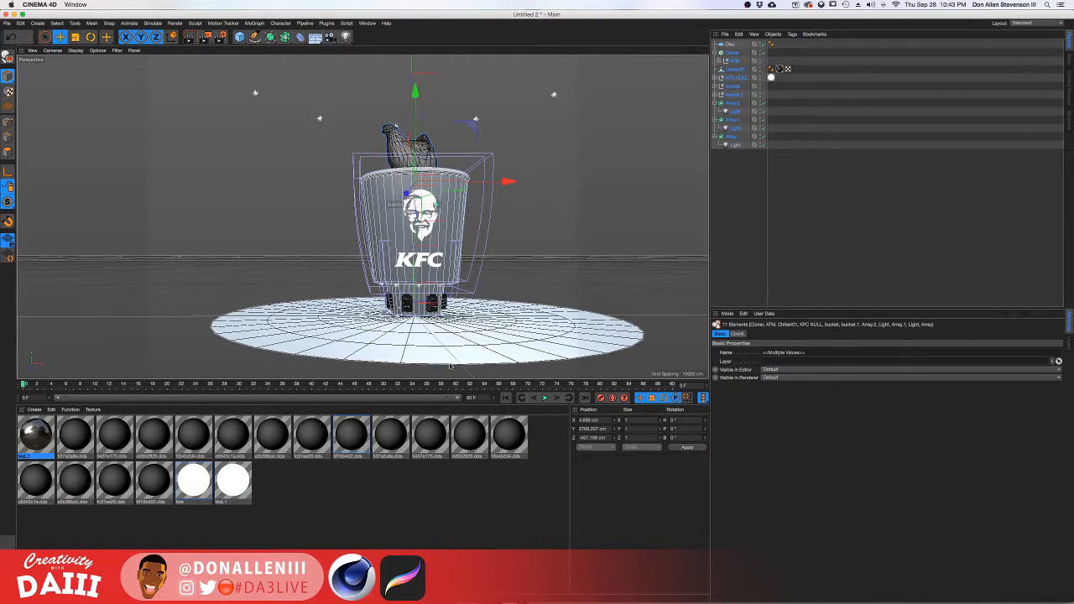
pyautogui.scroll(10, 425, 314)
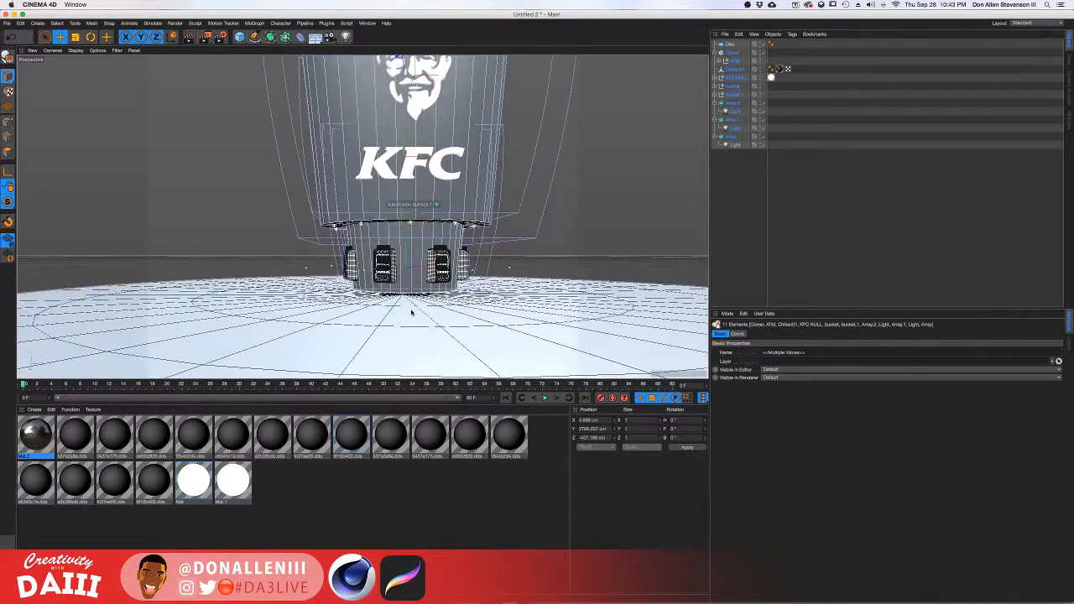
pyautogui.scroll(-10, 411, 312)
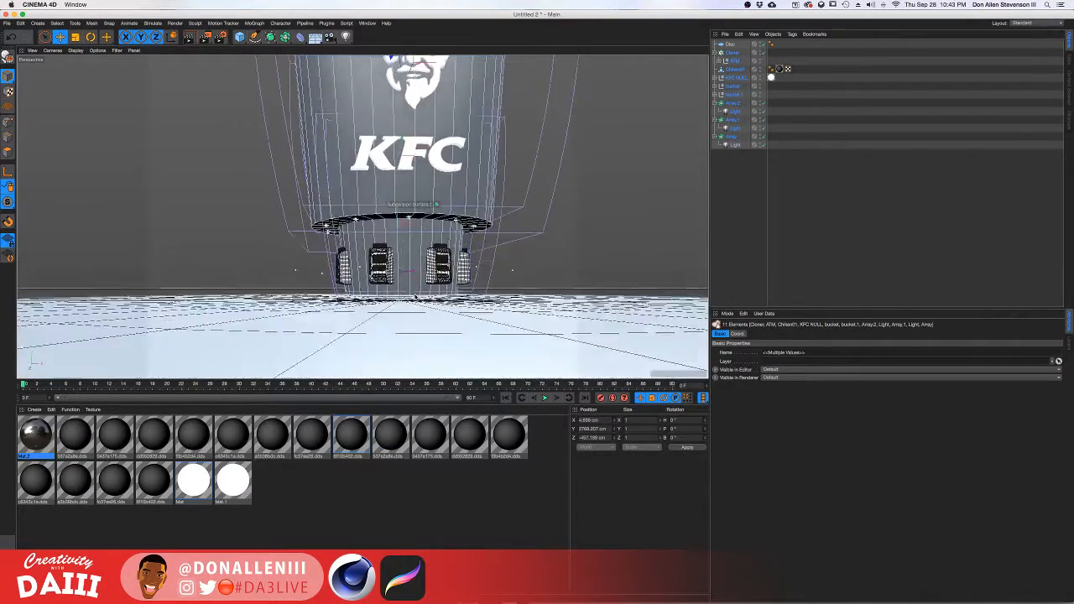
pyautogui.scroll(-10, 410, 309)
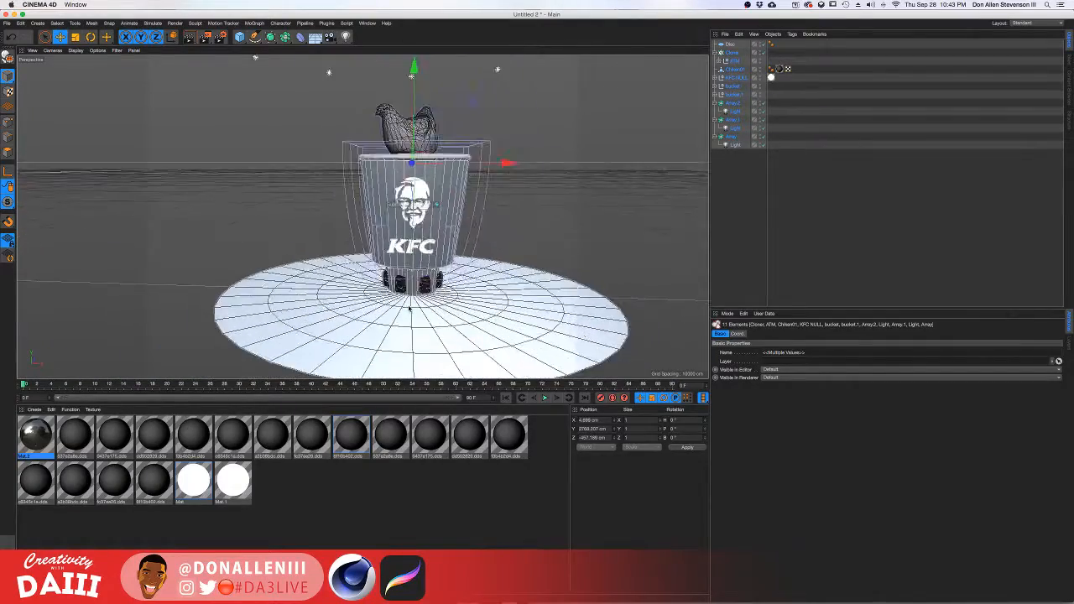
# Enlarge the ground disc to an outer radius of about 17,700 cm so it extends far beyond the building.
pyautogui.click(503, 328)
pyautogui.scroll(3, 445, 266)
pyautogui.scroll(5, 406, 310)
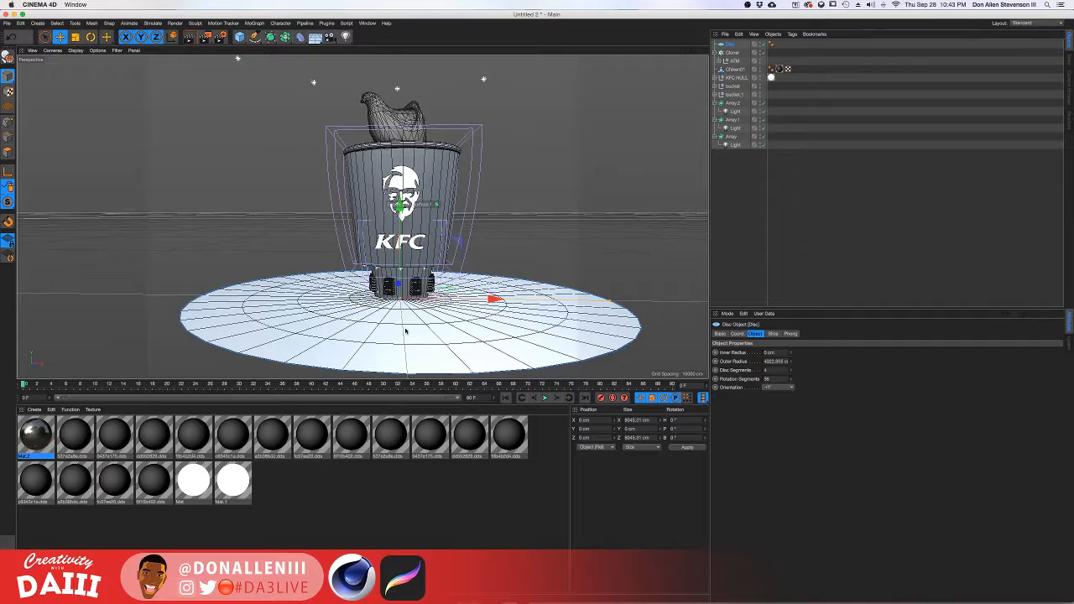
pyautogui.moveTo(608, 302); pyautogui.dragTo(1066, 309)
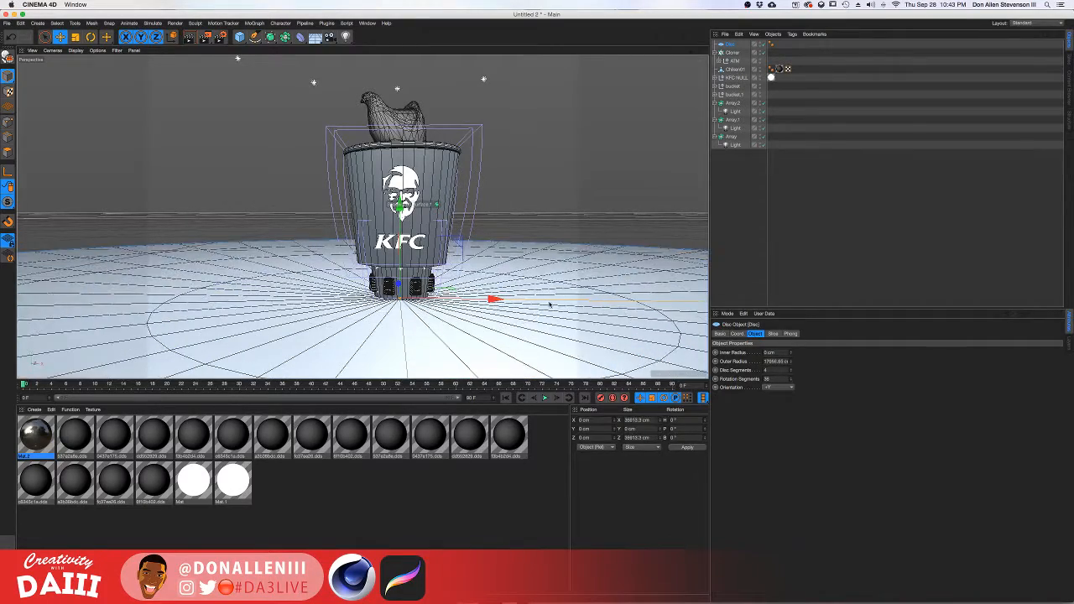
# Render a preview from a low view to check the bucket building and its ATMs on the ground disc.
pyautogui.keyDown('alt'); pyautogui.moveTo(549, 304); pyautogui.dragTo(549, 273); pyautogui.keyUp('alt')
pyautogui.scroll(5, 403, 270)
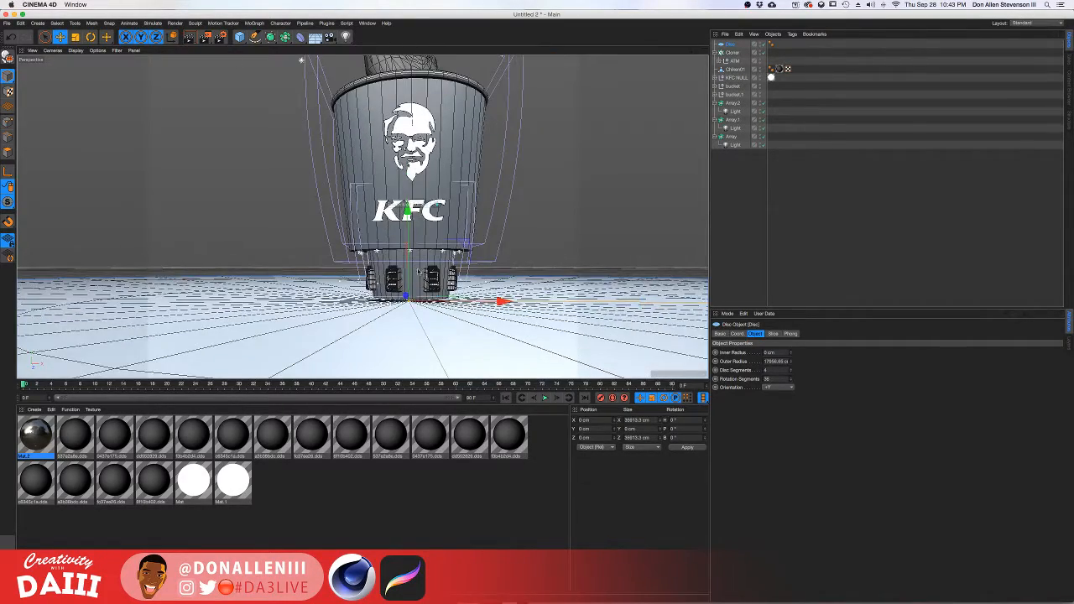
pyautogui.keyDown('alt'); pyautogui.moveTo(403, 270); pyautogui.dragTo(397, 285); pyautogui.keyUp('alt')
pyautogui.keyDown('alt'); pyautogui.moveTo(397, 284); pyautogui.dragTo(402, 280, button='middle'); pyautogui.keyUp('alt')
pyautogui.press('super+r')
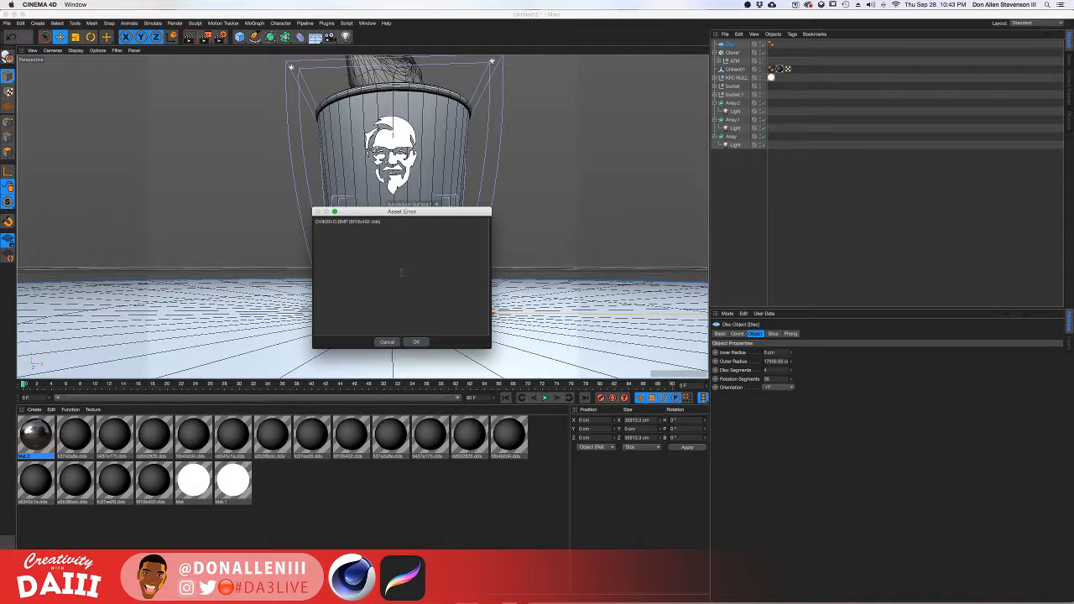
pyautogui.click(416, 342)
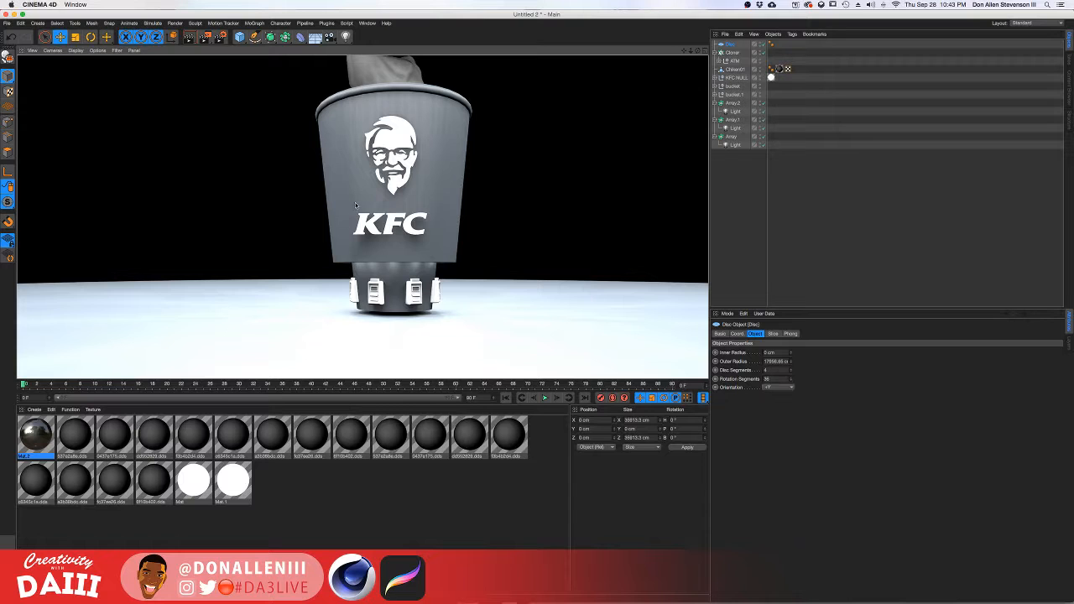
pyautogui.click(418, 186)
pyautogui.hotkey('ctrl', 'Up')
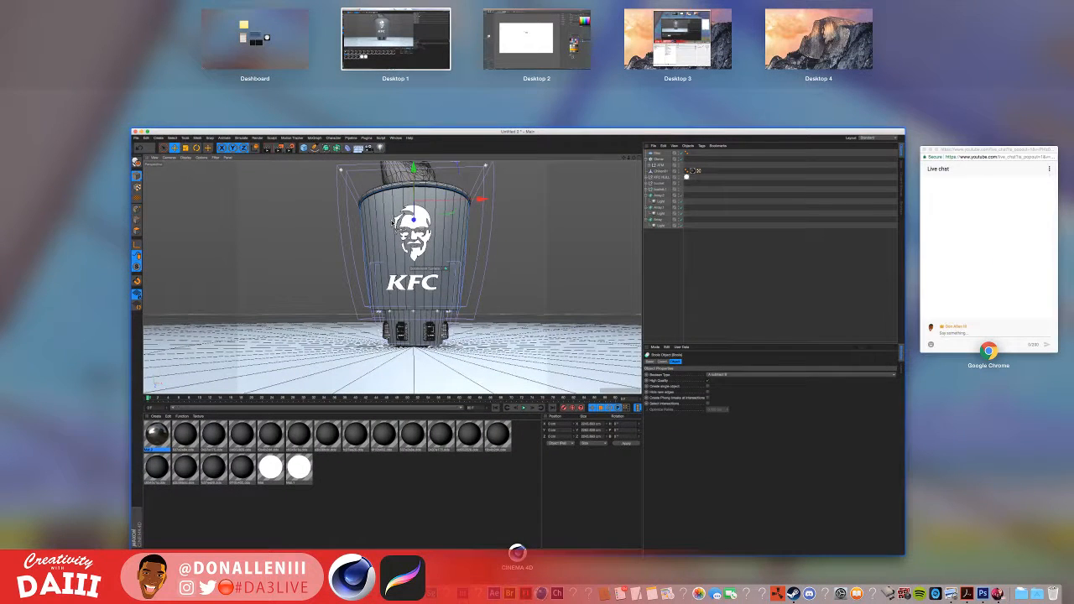
pyautogui.click(410, 286)
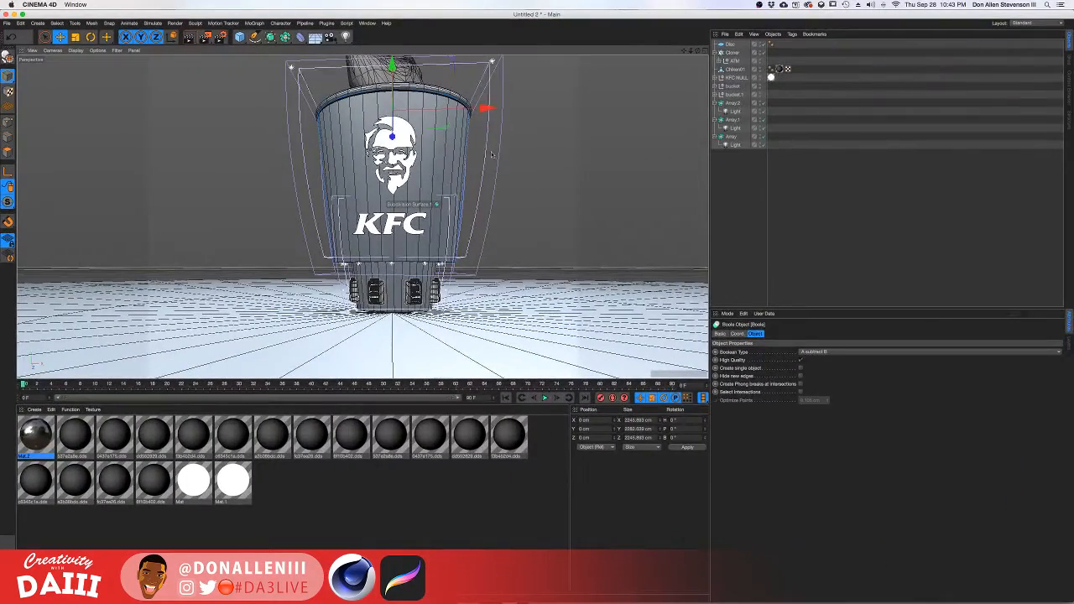
pyautogui.hotkey('ctrl', 'Up')
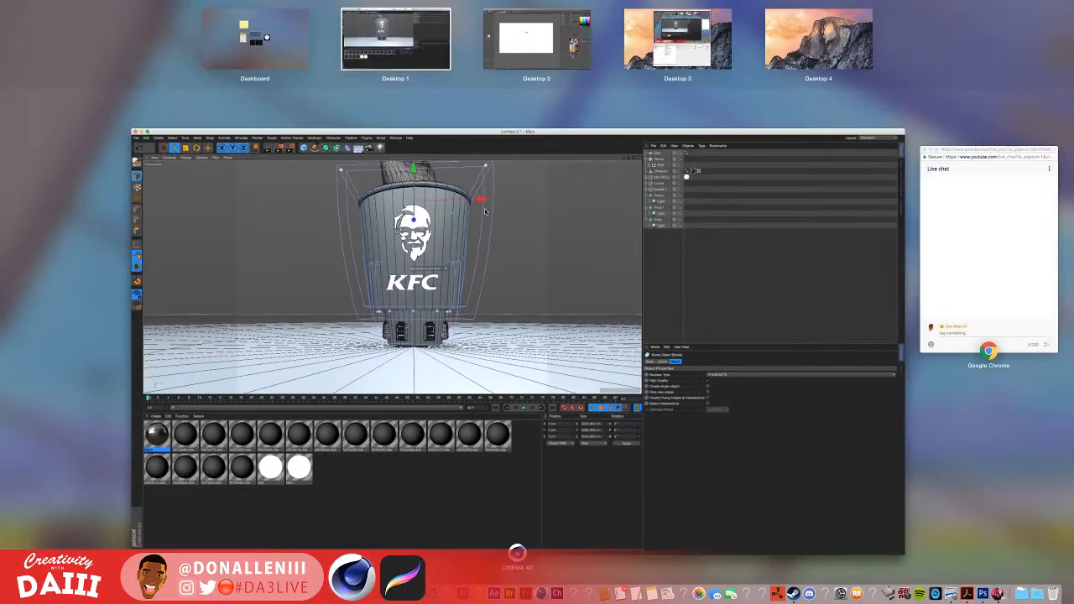
# Deselect everything and save the scene as KFCUntitled 2.c4d.
pyautogui.click(468, 307)
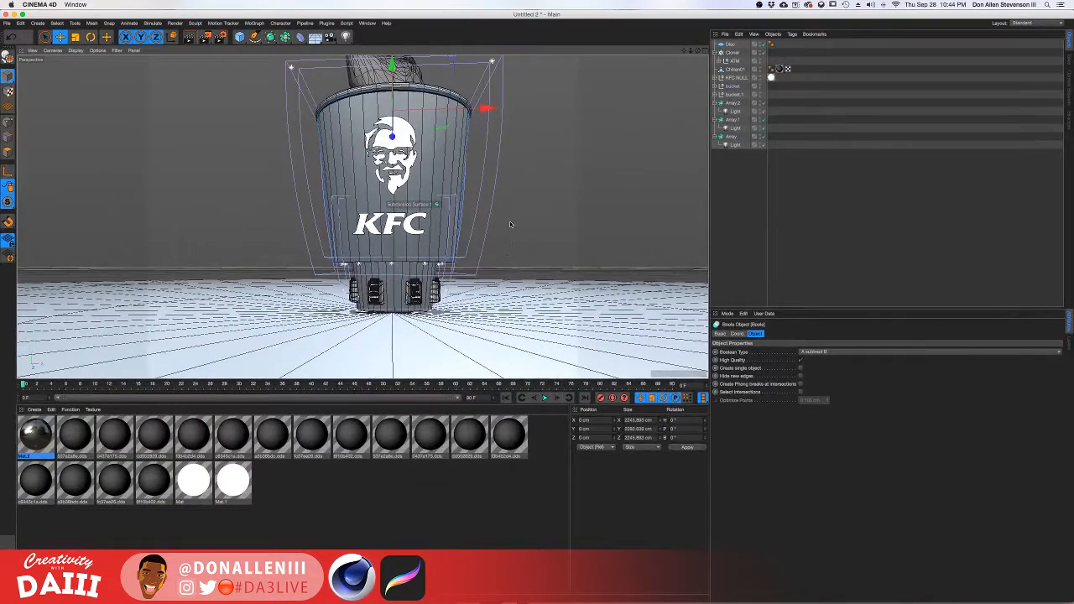
pyautogui.keyDown('alt'); pyautogui.moveTo(510, 224); pyautogui.dragTo(510, 256, button='middle'); pyautogui.keyUp('alt')
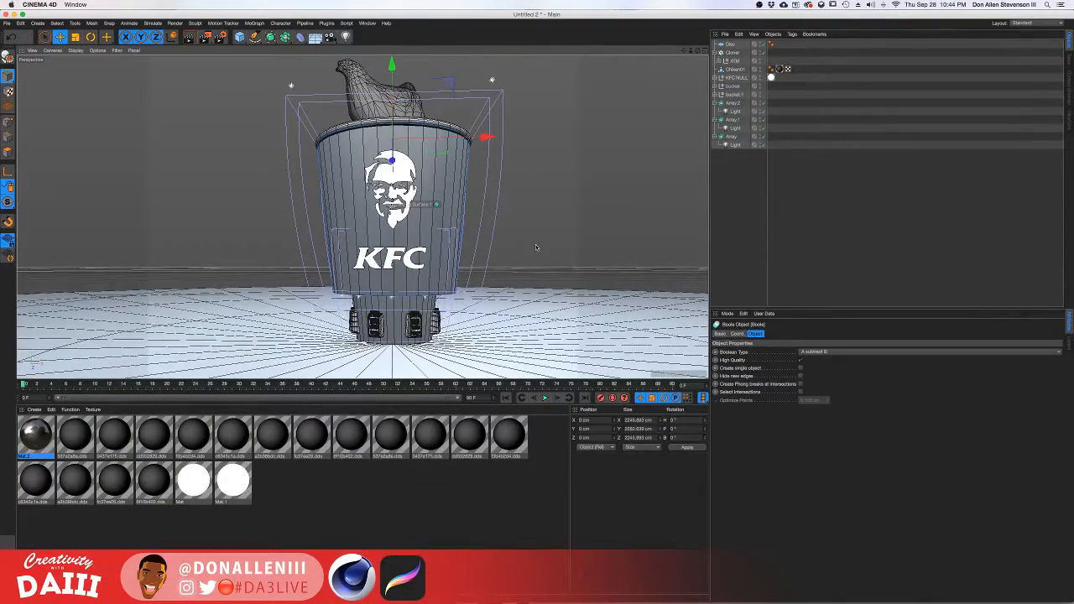
pyautogui.click(535, 247)
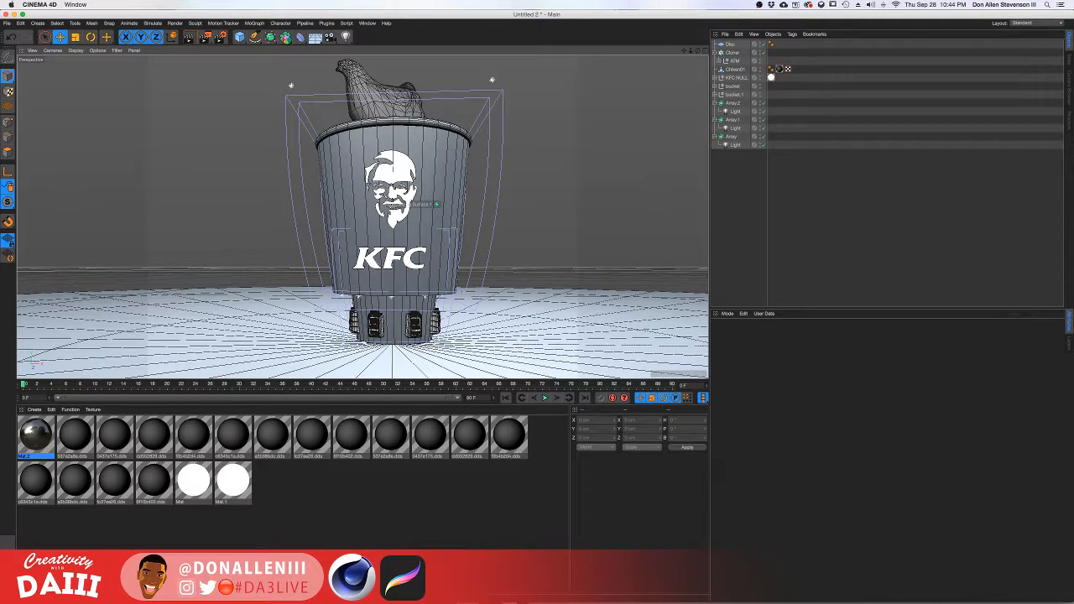
pyautogui.press('super+s')
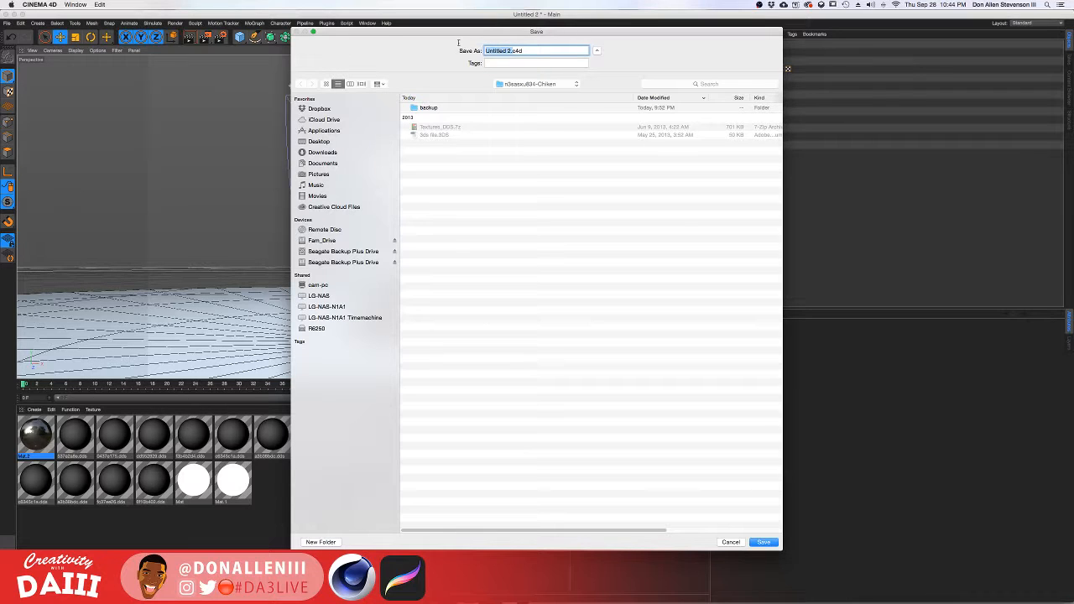
pyautogui.press('Left')
pyautogui.write('KFC')
pyautogui.click(758, 542)
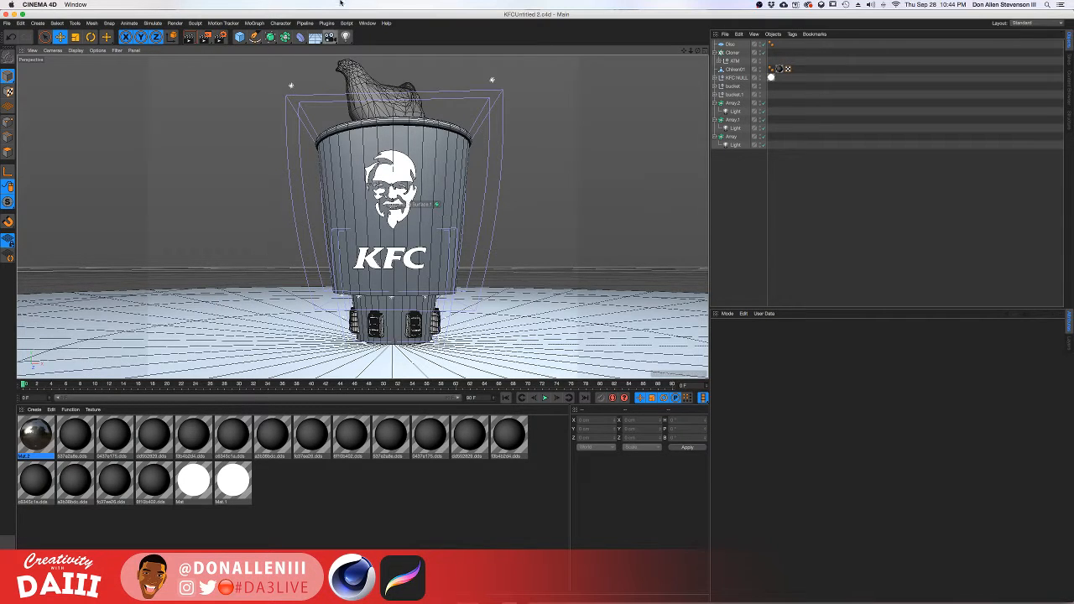
# Render a preview of the whole bucket building on the disc, continuing past the missing texture.
pyautogui.scroll(3, 263, 248)
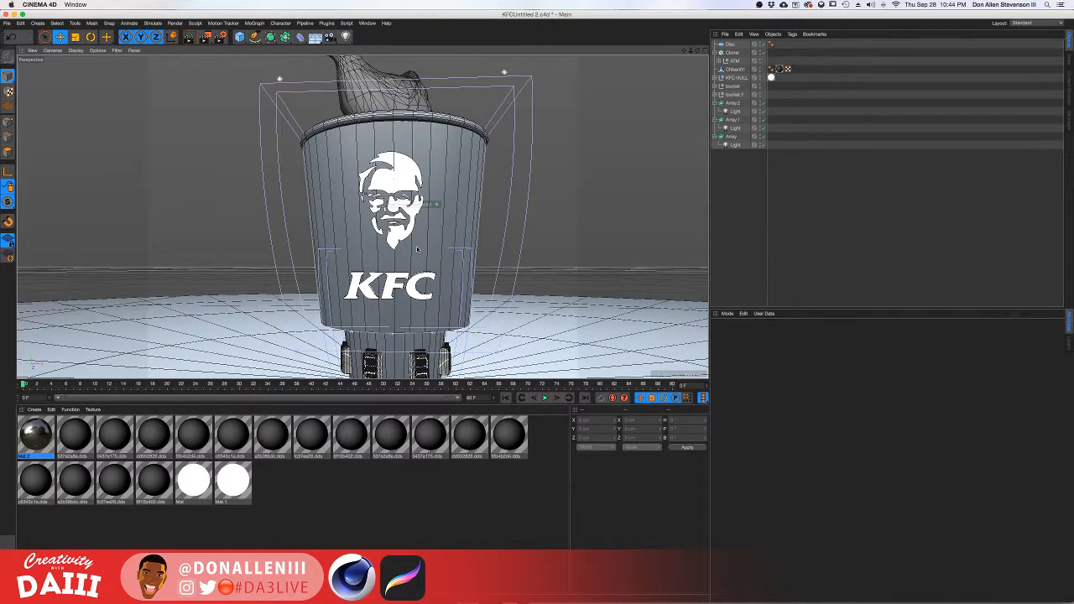
pyautogui.keyDown('alt'); pyautogui.moveTo(431, 208); pyautogui.dragTo(397, 252); pyautogui.keyUp('alt')
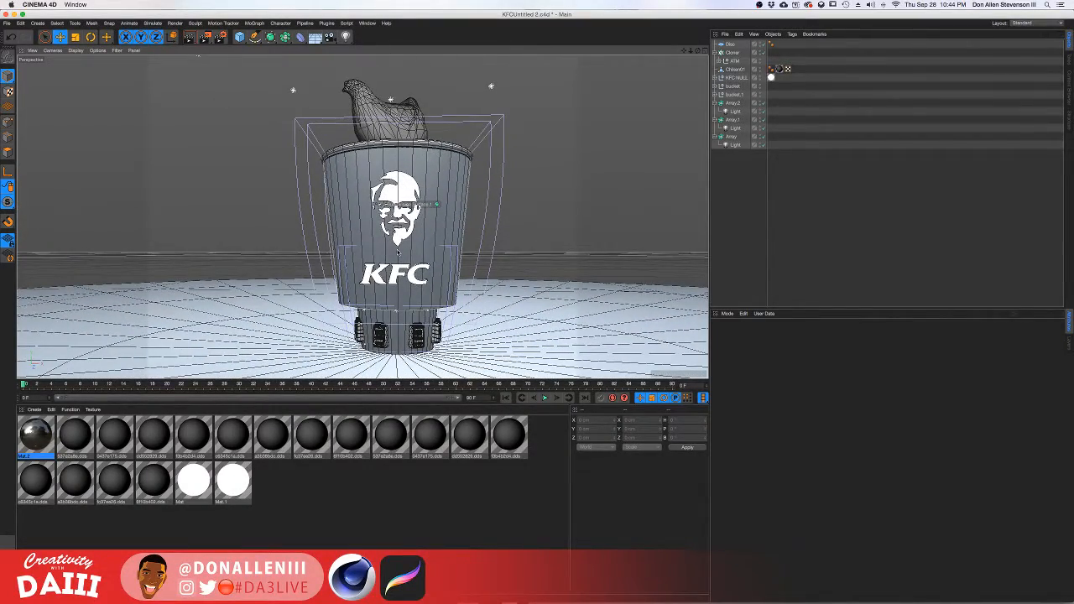
pyautogui.press('super+r')
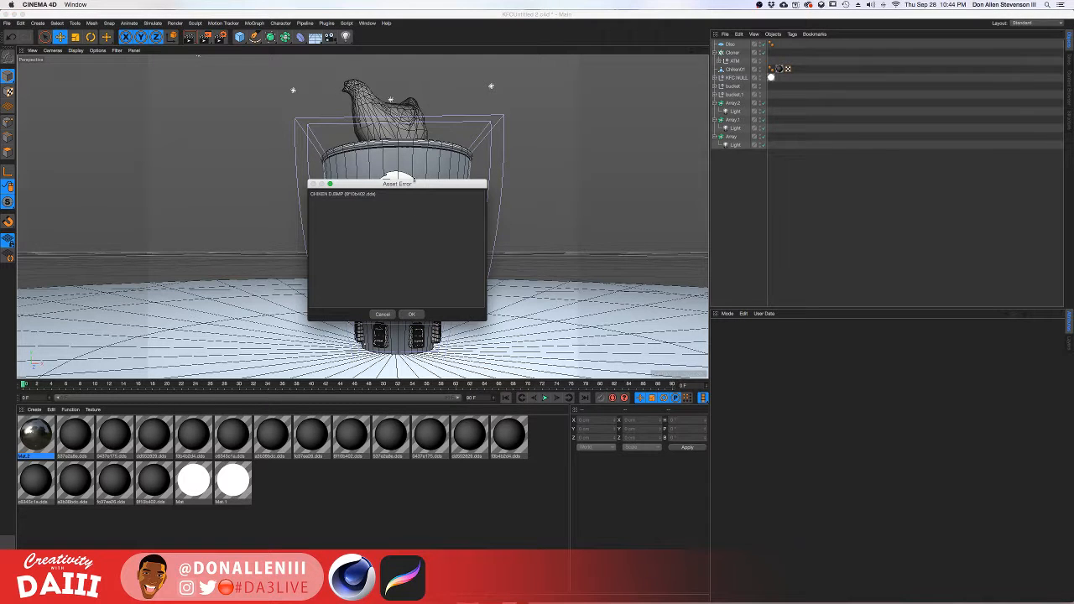
pyautogui.moveTo(412, 179); pyautogui.dragTo(777, 374)
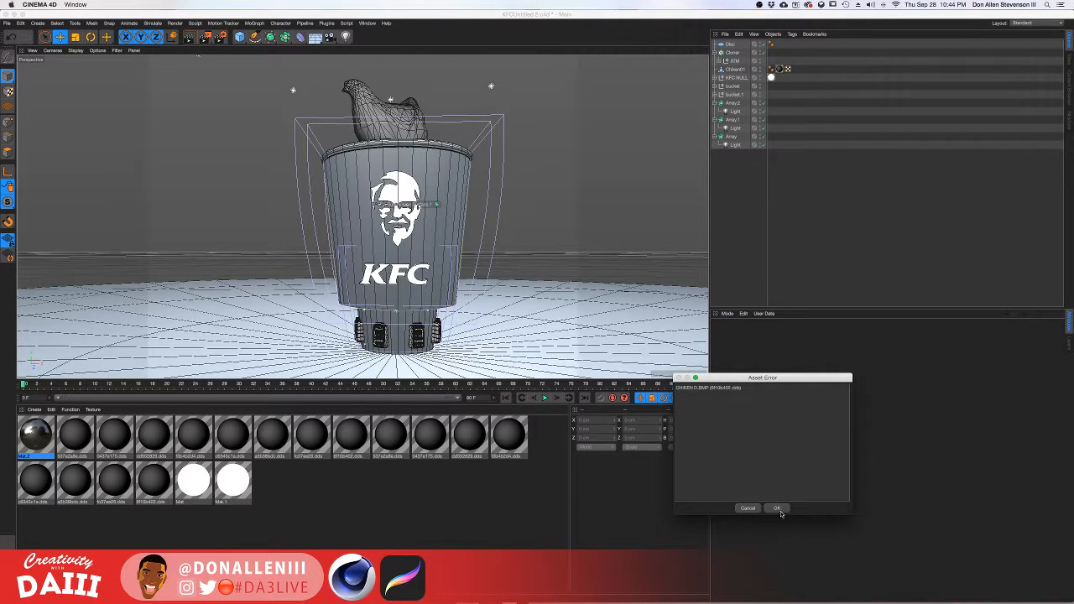
pyautogui.click(778, 509)
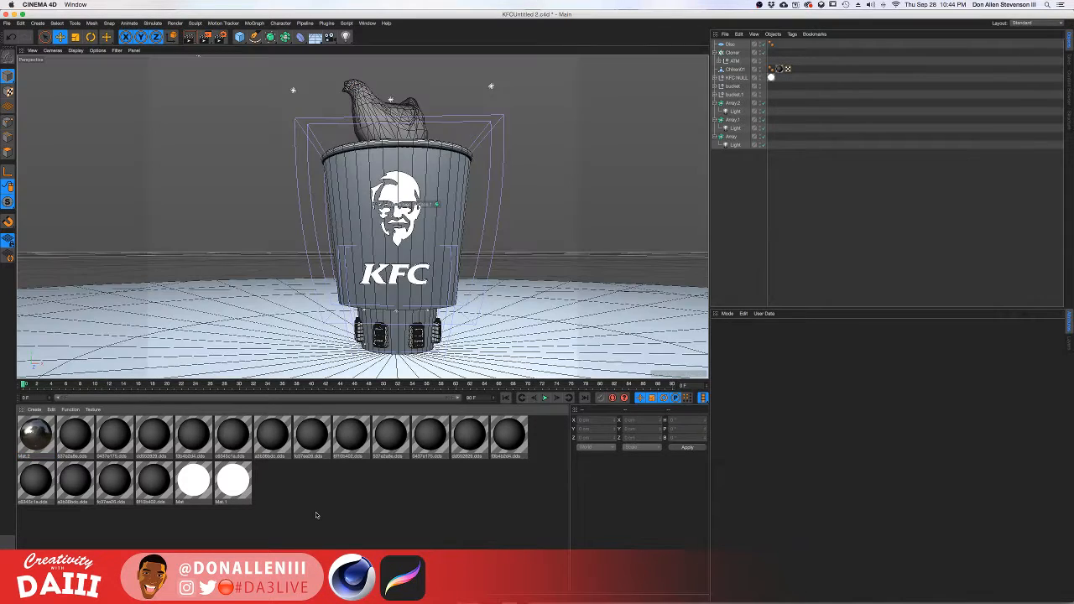
# Create a new material and load the Tiles surface shader as its color texture.
pyautogui.doubleClick(316, 512)
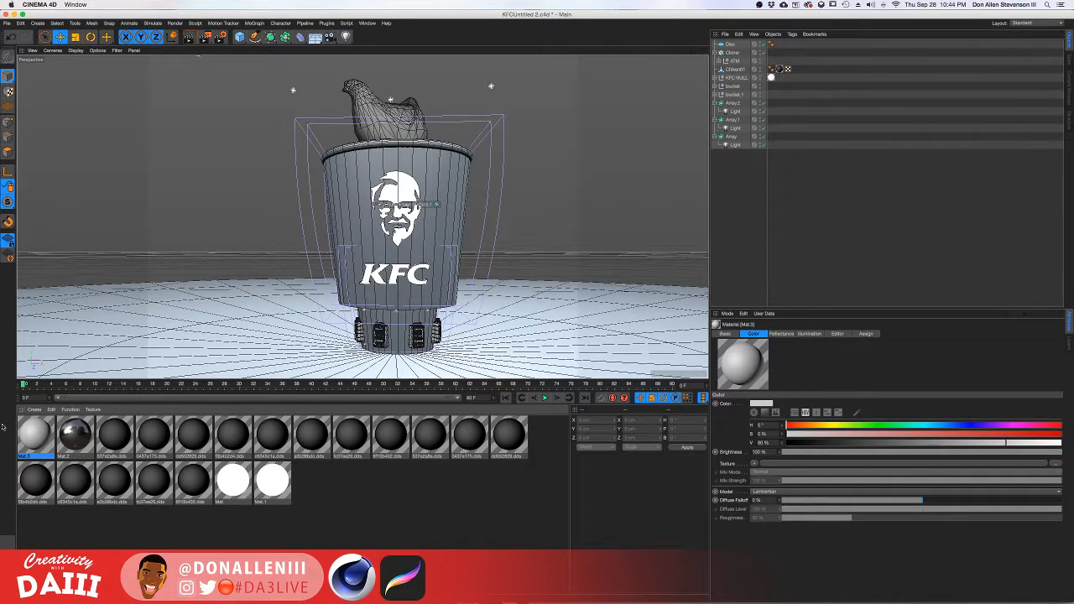
pyautogui.doubleClick(46, 440)
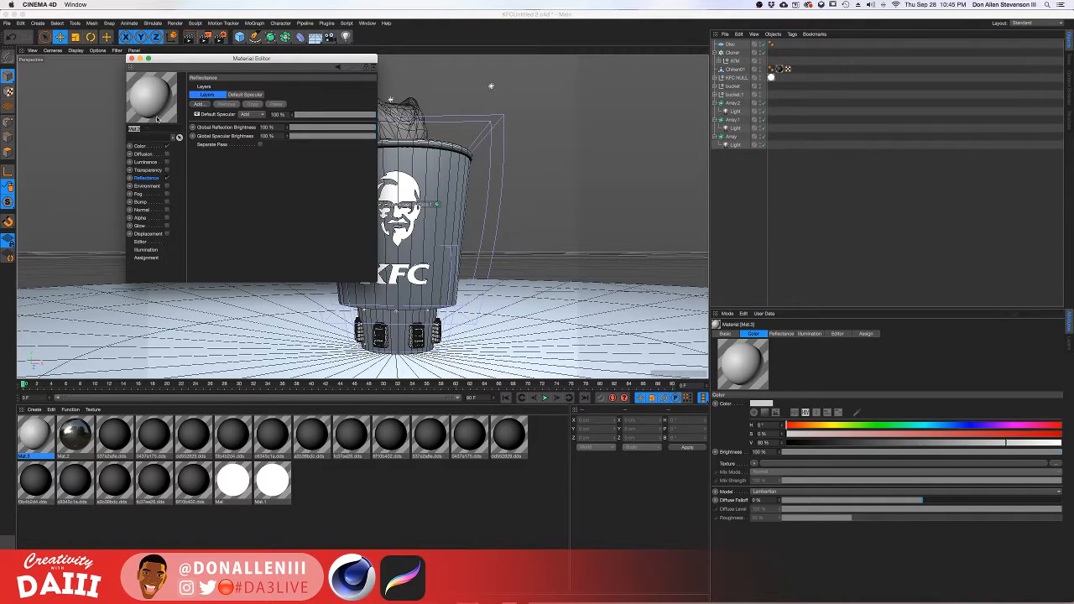
pyautogui.moveTo(206, 65); pyautogui.dragTo(621, 123)
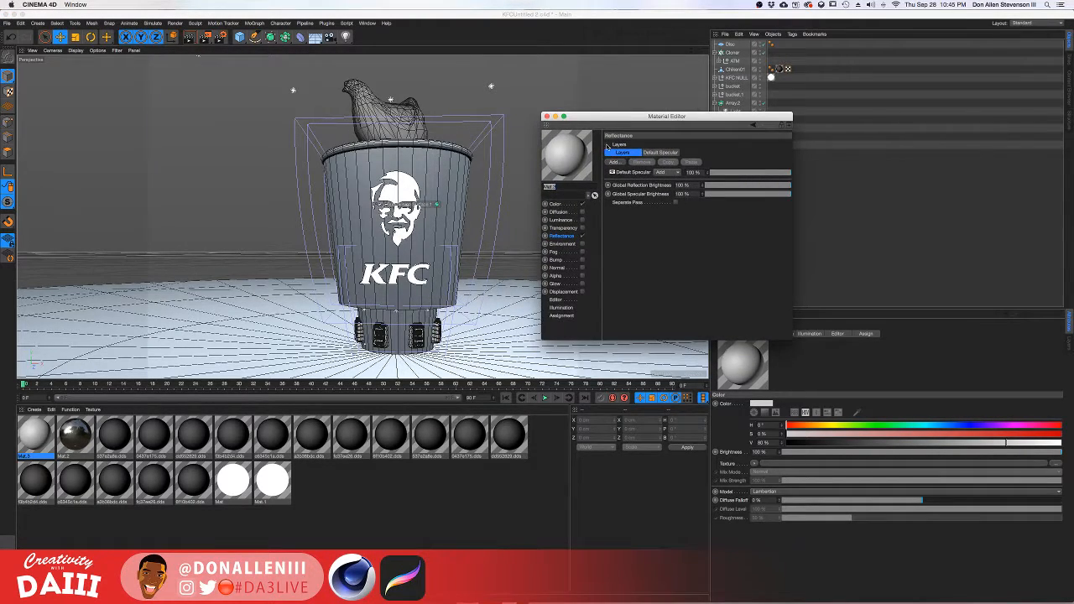
pyautogui.click(555, 204)
pyautogui.click(646, 205)
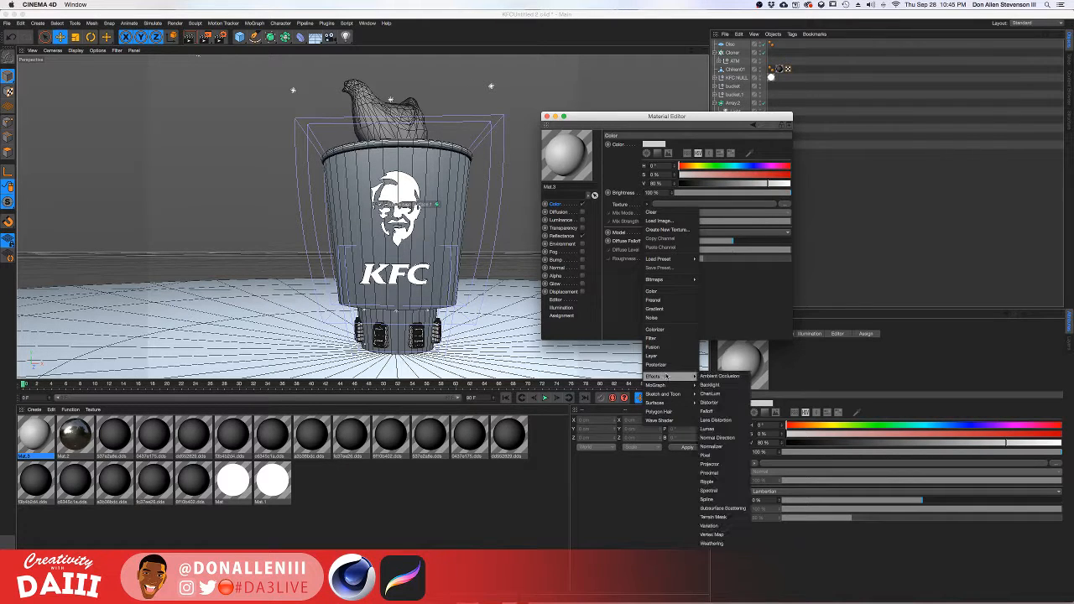
pyautogui.moveTo(695, 384)
pyautogui.moveTo(673, 402)
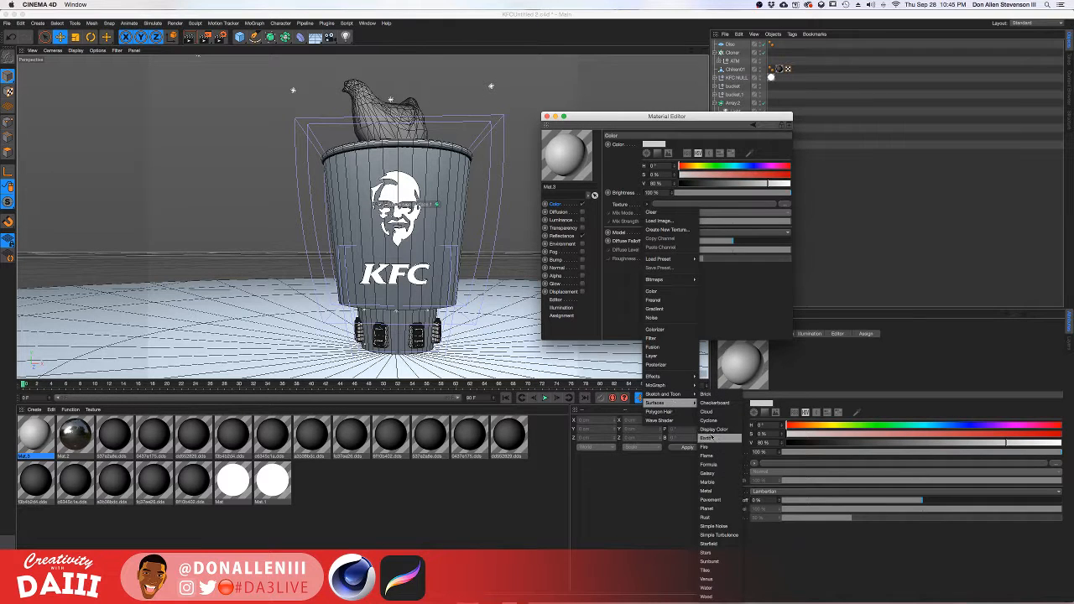
pyautogui.click(718, 578)
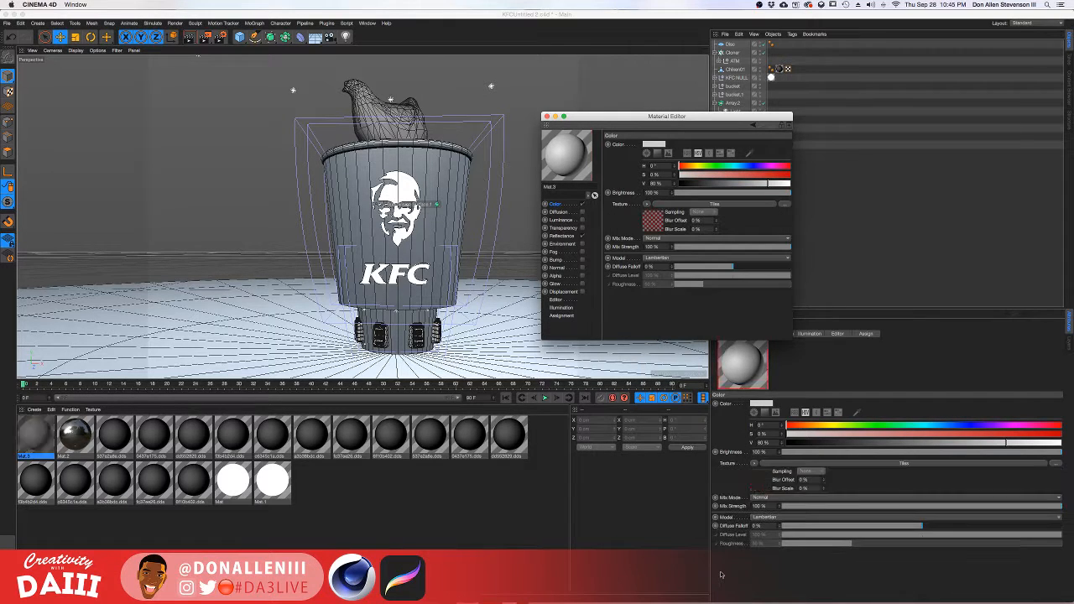
# Set the Tiles shader to the Lines 1 pattern with V orientation, and reduce both grout width and bevel width to 0%.
pyautogui.click(652, 218)
pyautogui.click(662, 239)
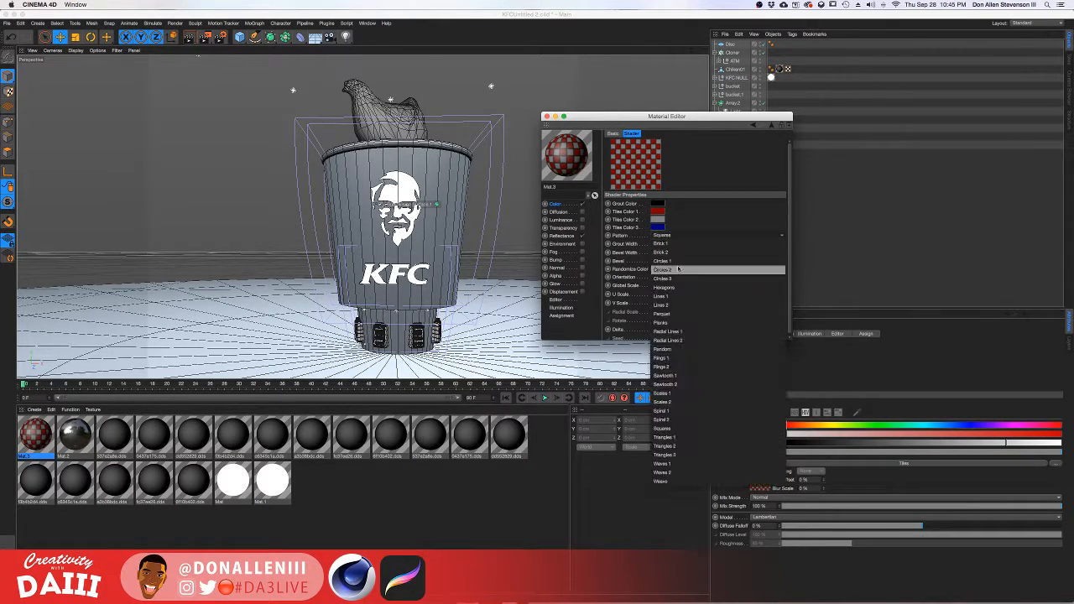
pyautogui.click(696, 296)
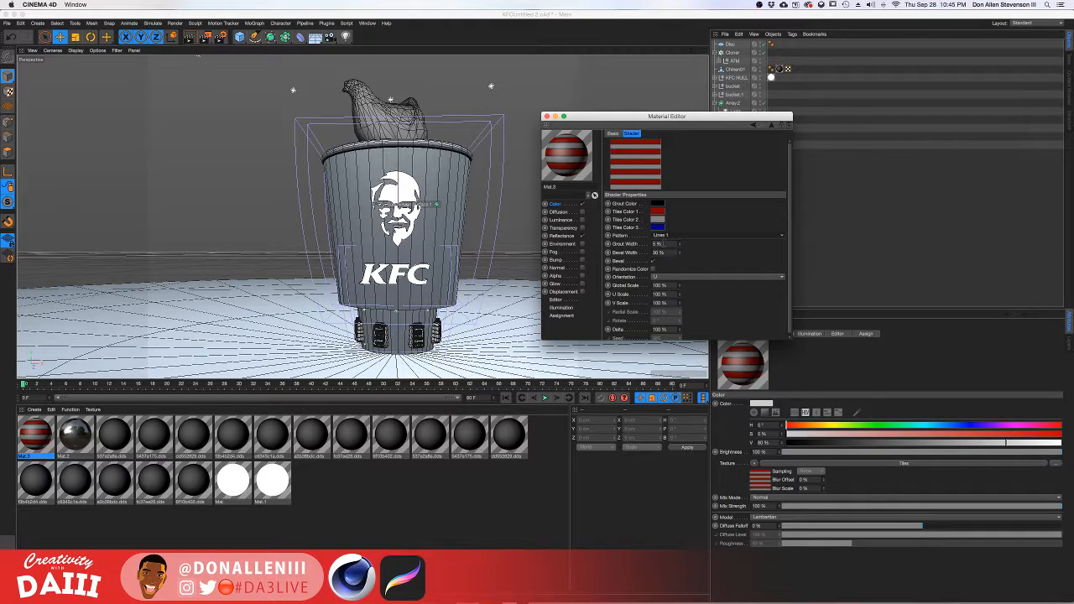
pyautogui.click(674, 277)
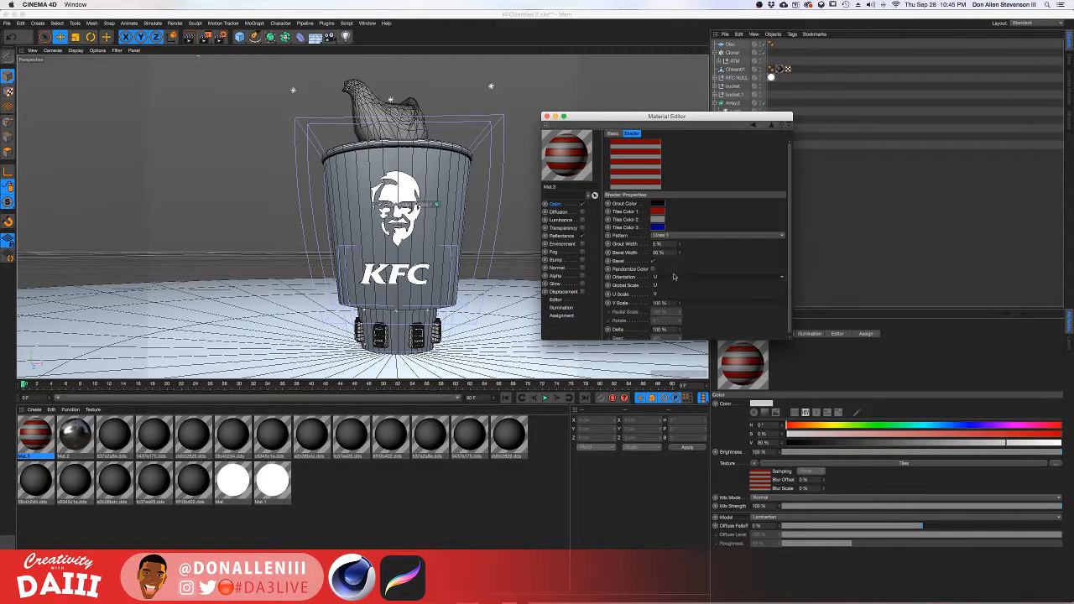
pyautogui.click(665, 285)
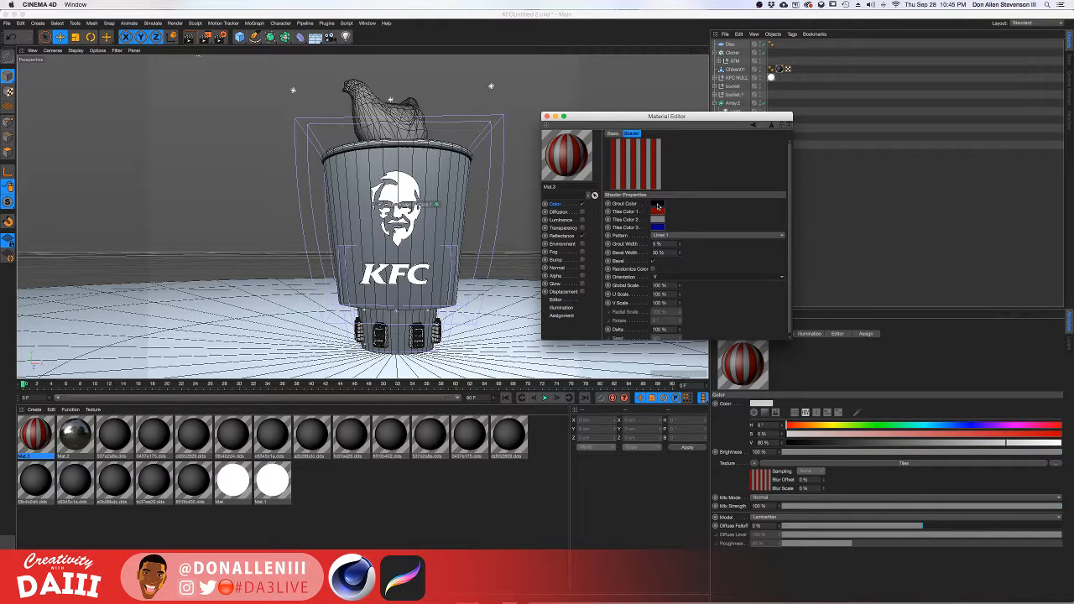
pyautogui.moveTo(658, 207)
pyautogui.moveTo(680, 247); pyautogui.dragTo(679, 257)
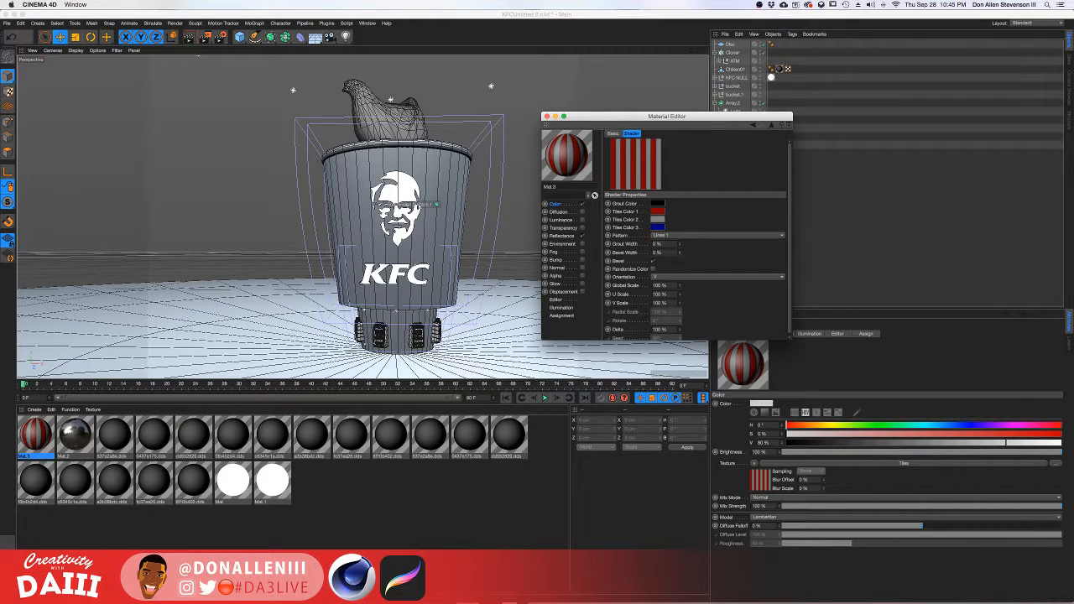
# Change the stripe shader's Tiles Color 2 to white and brighten Tiles Color 1 to a vivid red.
pyautogui.click(659, 219)
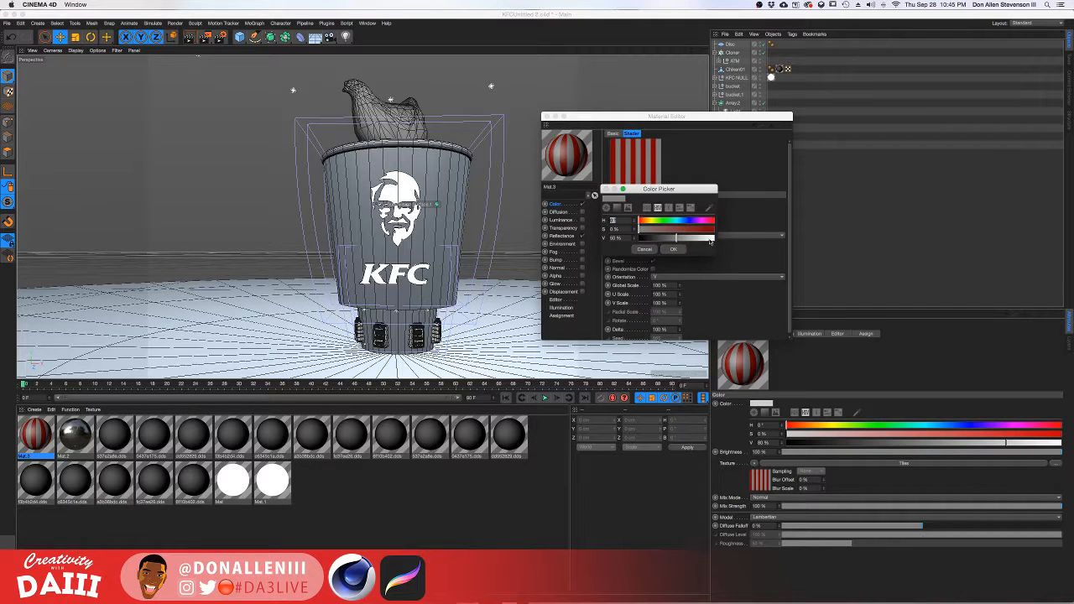
pyautogui.moveTo(710, 241); pyautogui.dragTo(706, 235)
pyautogui.click(673, 249)
pyautogui.click(658, 213)
pyautogui.click(683, 241)
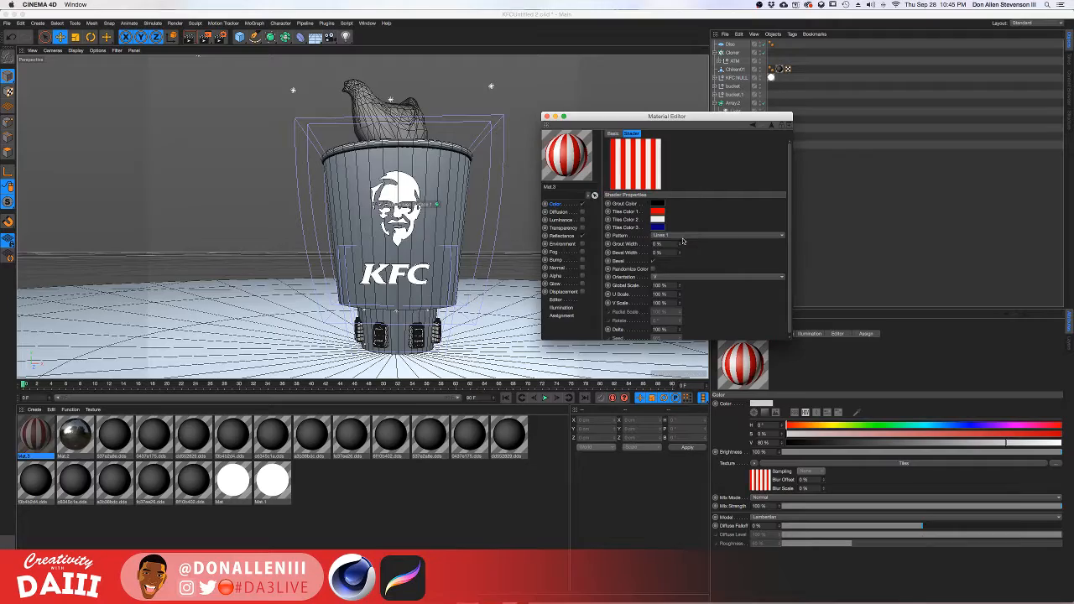
# Inspect the red Tiles Color 1 as RGB values and accept the colour.
pyautogui.hotkey('ctrl', 'Up')
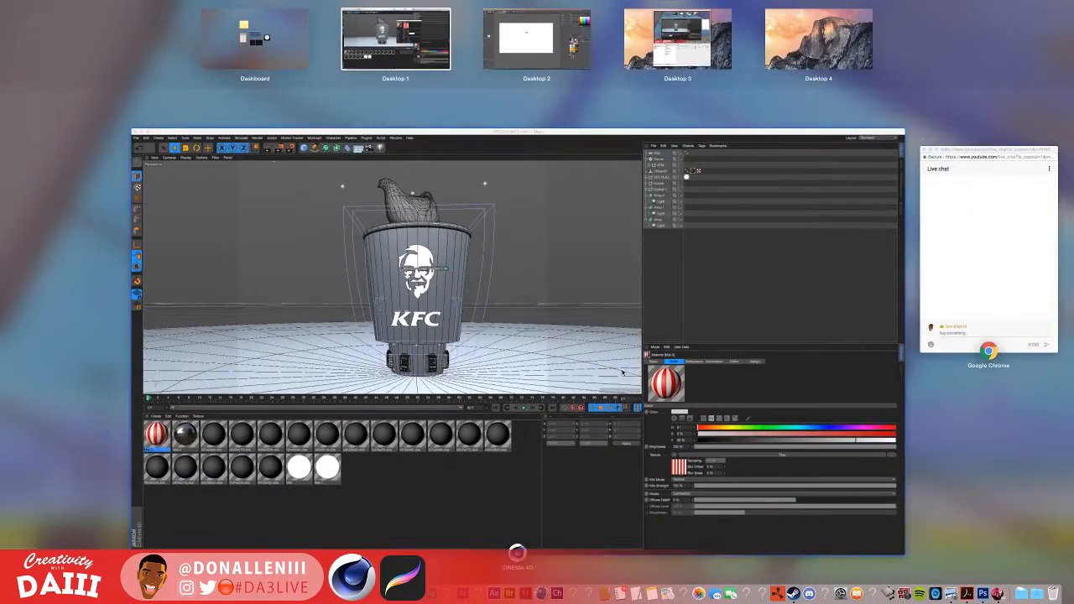
pyautogui.hotkey('ctrl', 'Up')
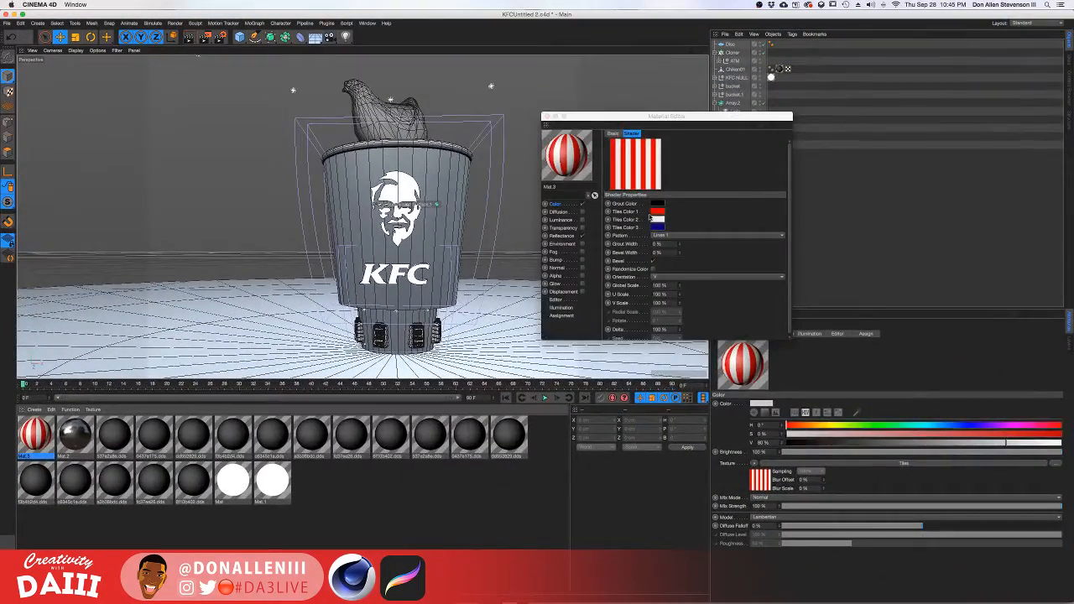
pyautogui.click(657, 212)
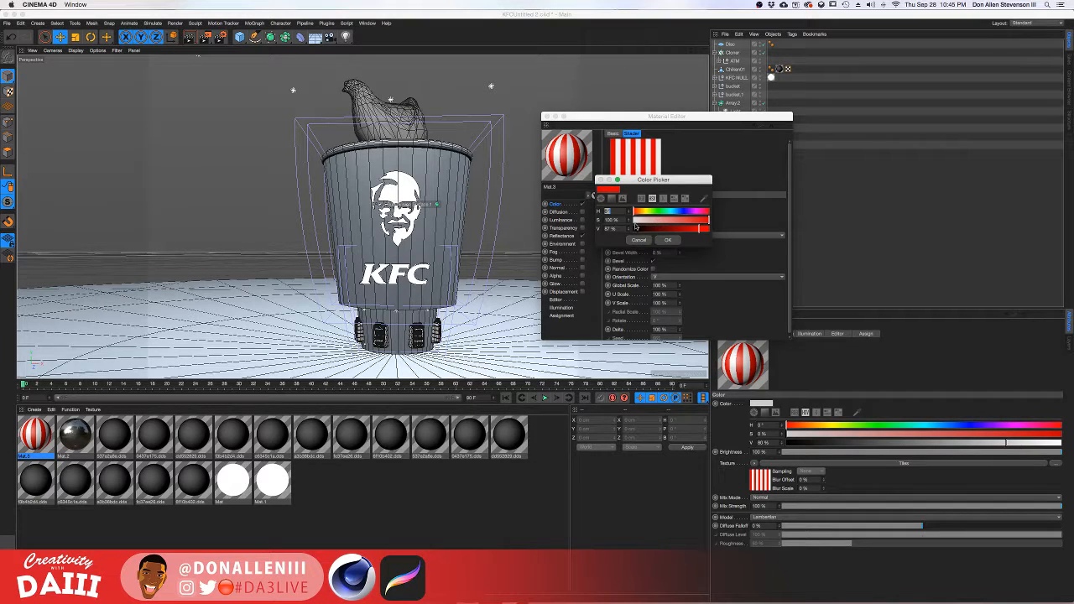
pyautogui.click(641, 199)
pyautogui.hotkey('ctrl', 'Up')
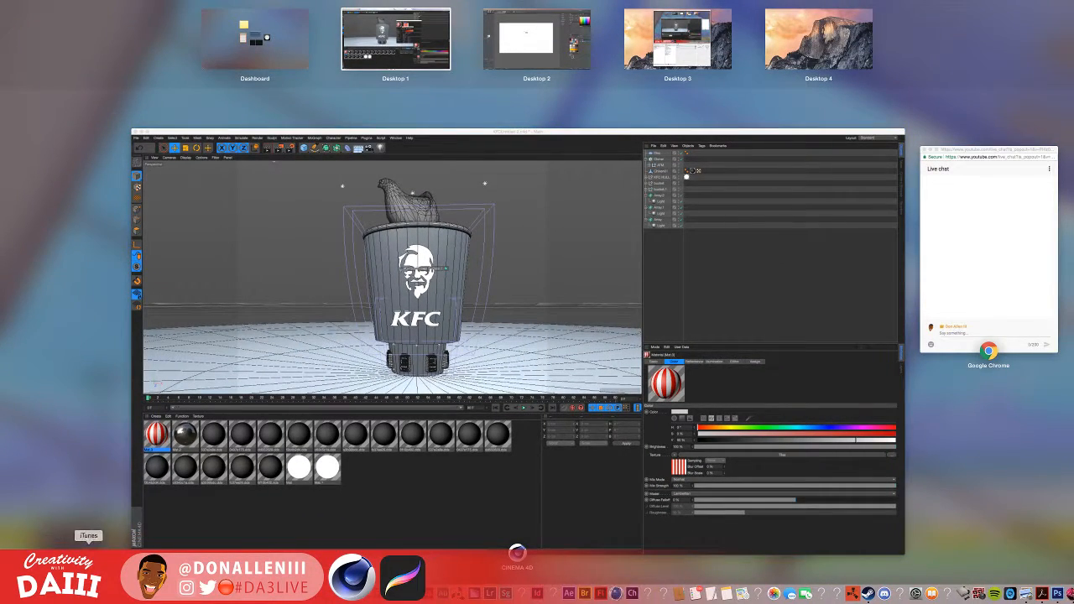
pyautogui.click(63, 590)
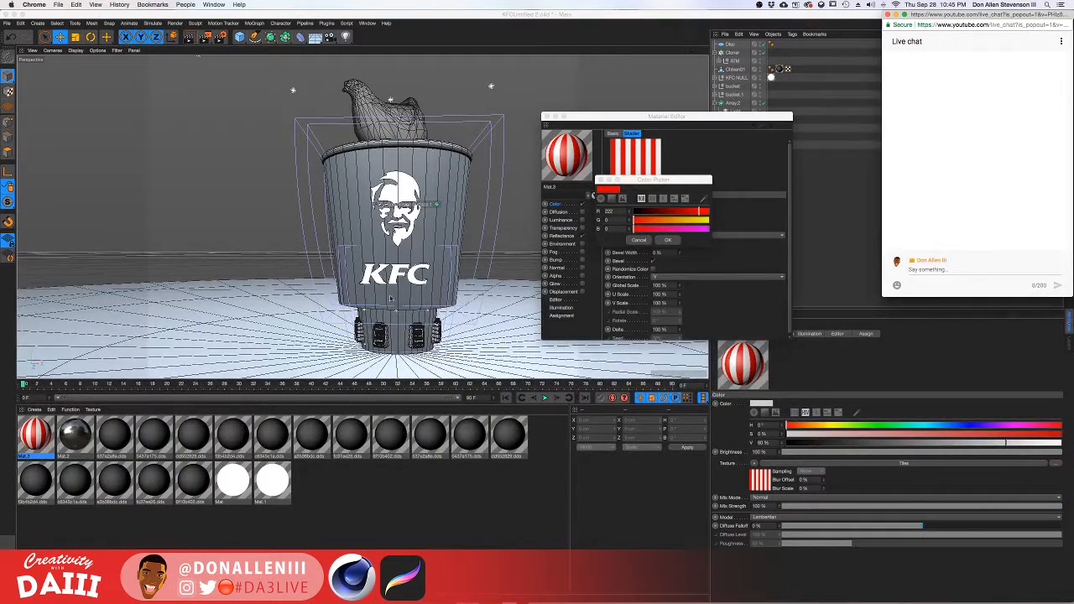
pyautogui.click(665, 241)
# Apply the striped material to the bucket and narrow its stripes with a global scale of about 43%.
pyautogui.click(361, 186)
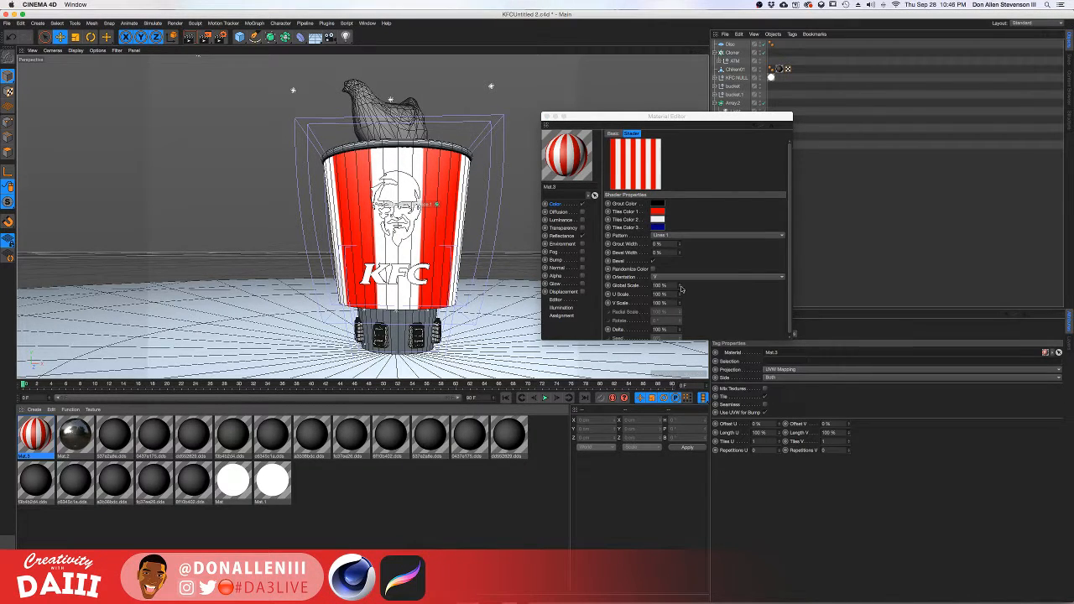
pyautogui.moveTo(680, 289); pyautogui.dragTo(680, 289)
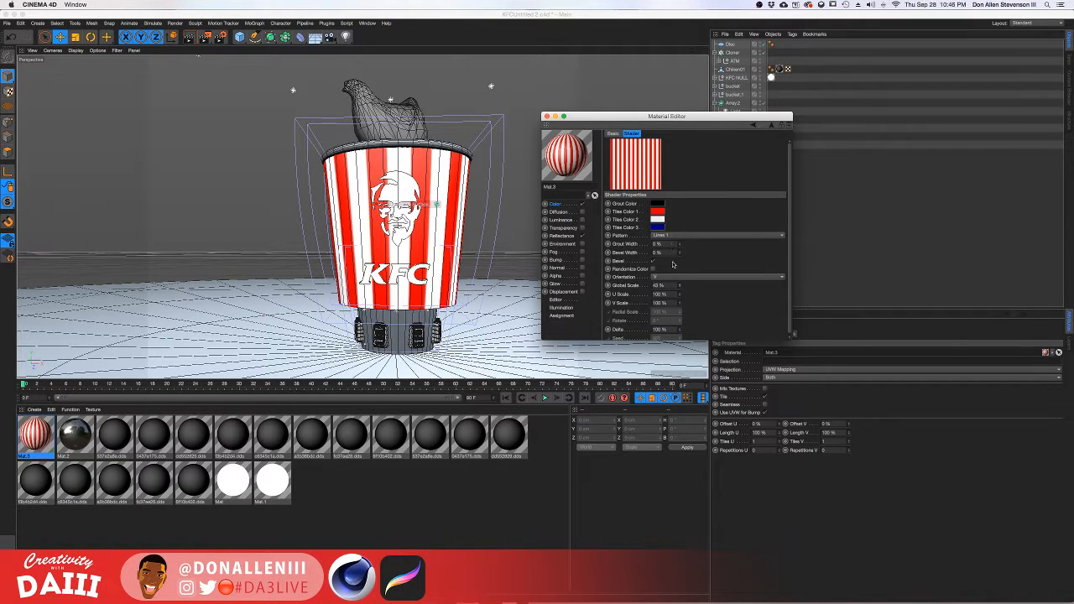
pyautogui.click(681, 304)
# Render a preview of the striped bucket from a slightly higher angle, continuing past the missing texture.
pyautogui.keyDown('alt'); pyautogui.moveTo(398, 184); pyautogui.dragTo(377, 195); pyautogui.keyUp('alt')
pyautogui.press('super+r')
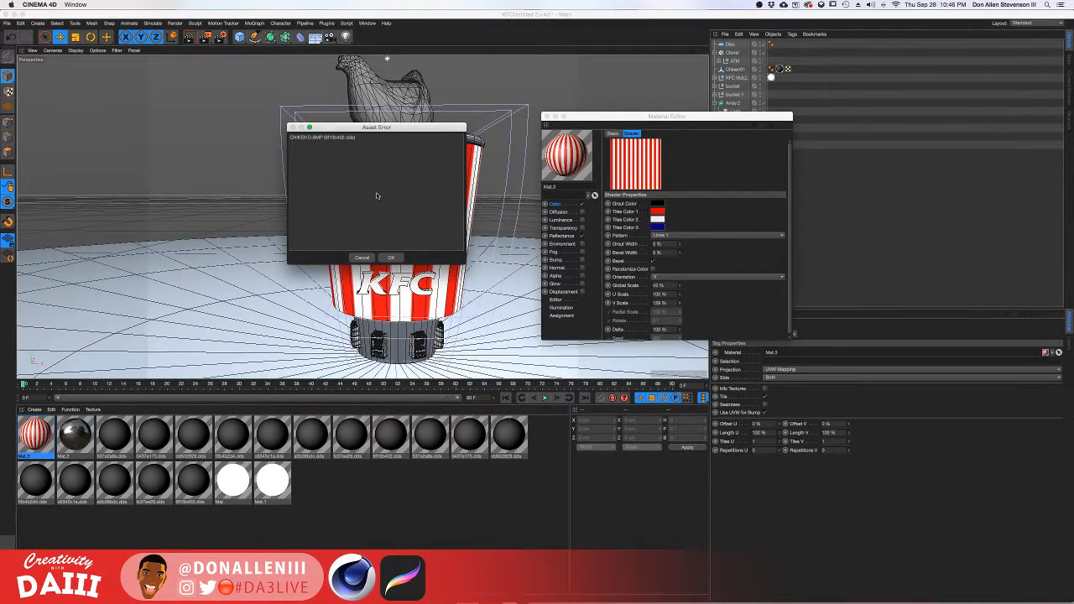
pyautogui.click(391, 258)
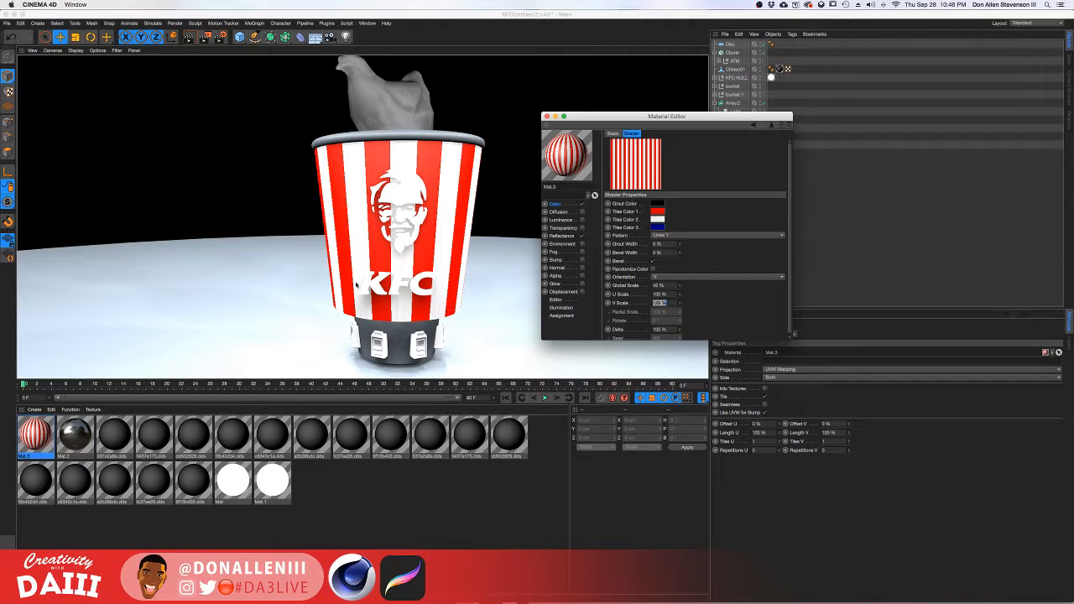
# Lower the luminance brightness of the white Mat.1 material to about 60% and render a preview, continuing past the missing texture.
pyautogui.moveTo(274, 481)
pyautogui.mouseDown()
pyautogui.moveTo(405, 136)
pyautogui.moveTo(273, 493)
pyautogui.moveTo(303, 486)
pyautogui.moveTo(285, 485)
pyautogui.mouseUp()
pyautogui.press('super+z')
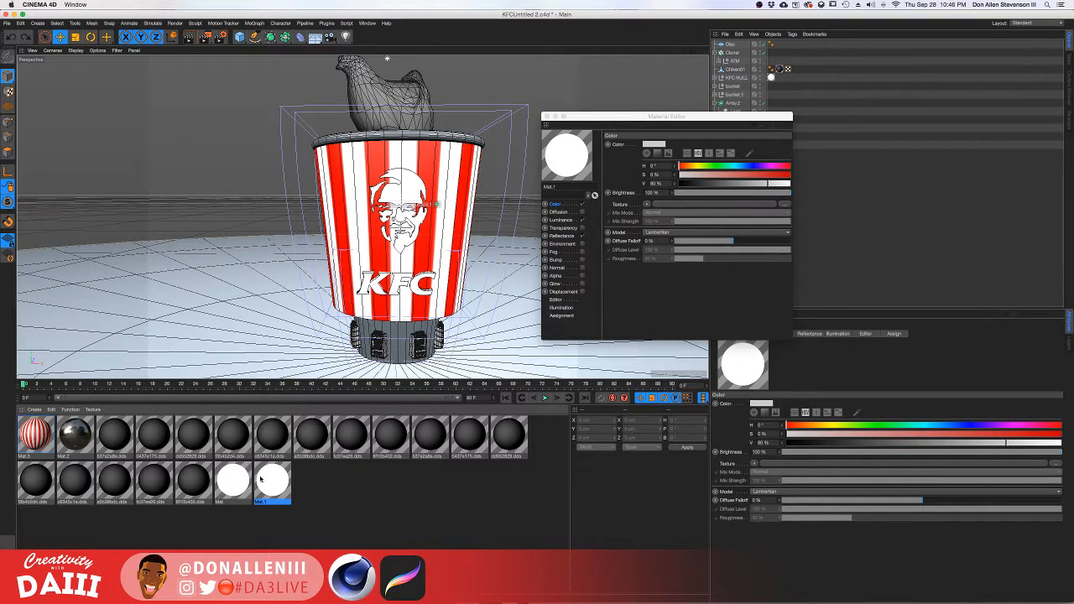
pyautogui.doubleClick(260, 479)
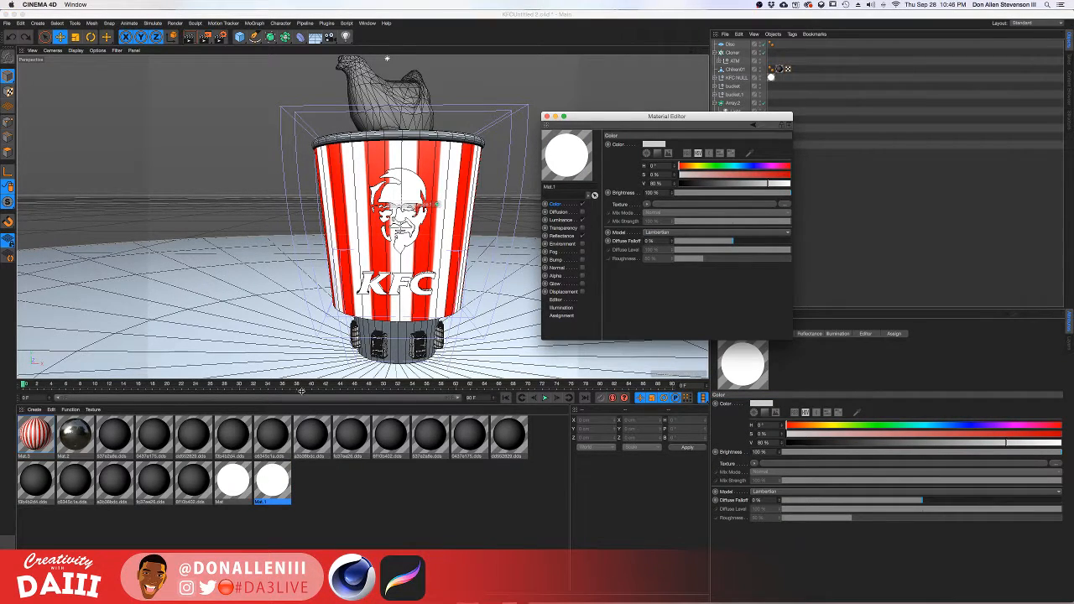
pyautogui.click(582, 213)
pyautogui.click(582, 213)
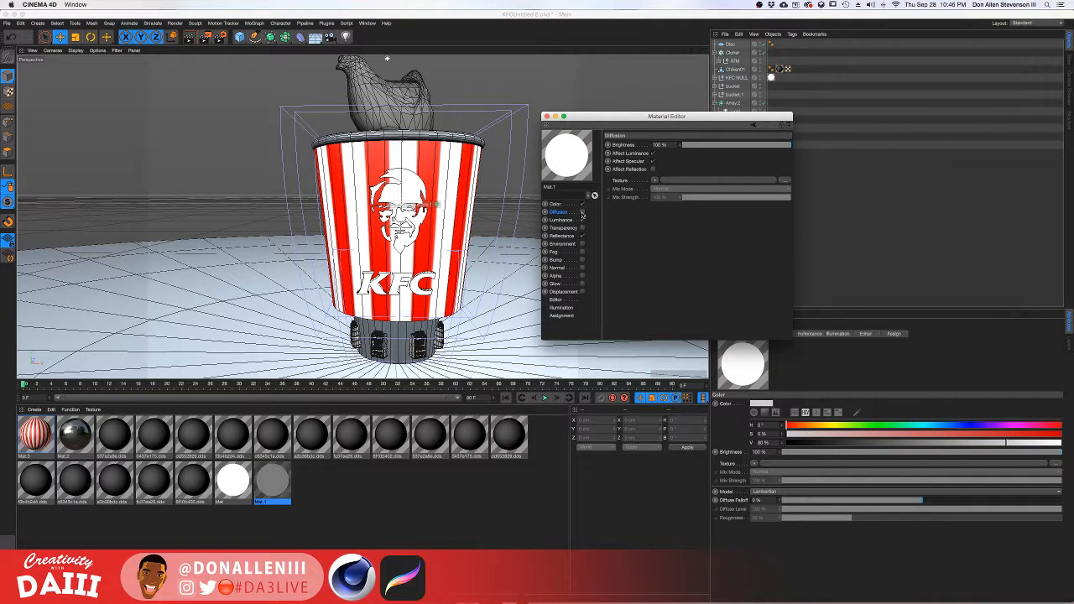
pyautogui.click(555, 206)
pyautogui.click(562, 220)
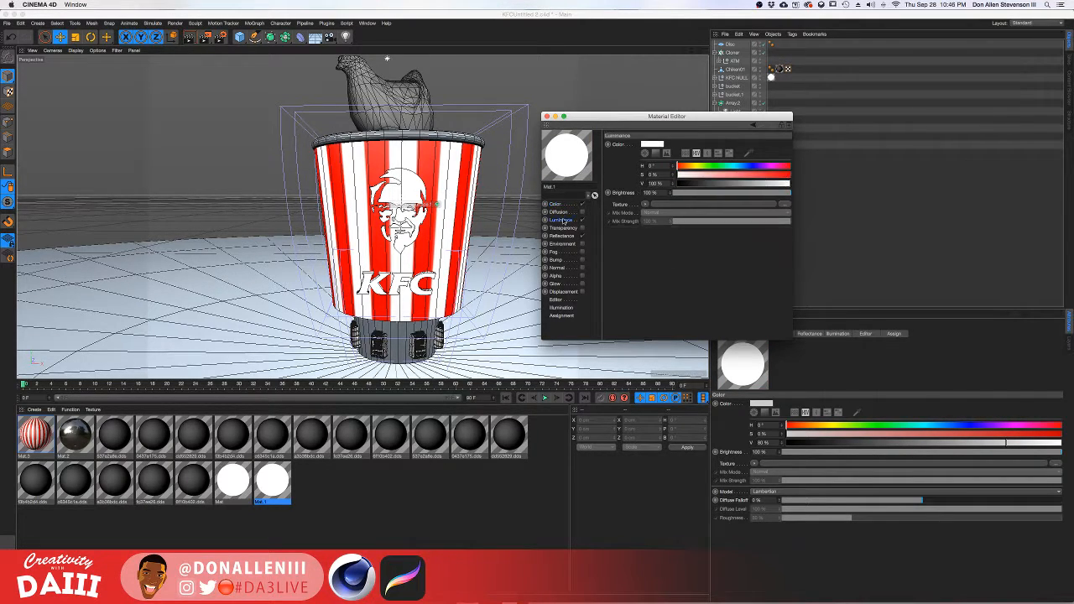
pyautogui.moveTo(788, 193); pyautogui.dragTo(743, 194)
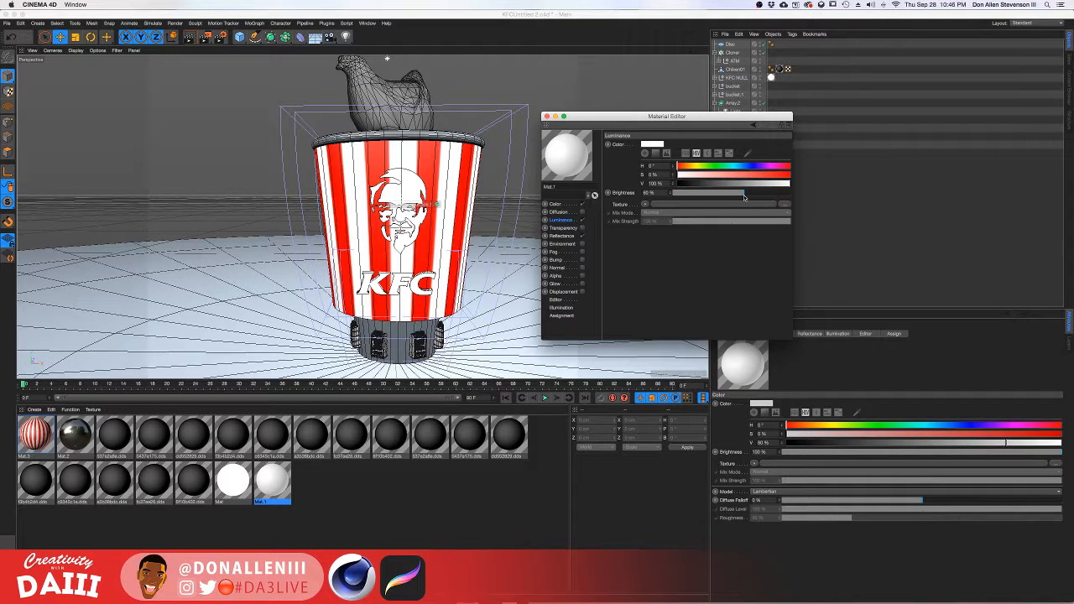
pyautogui.click(547, 117)
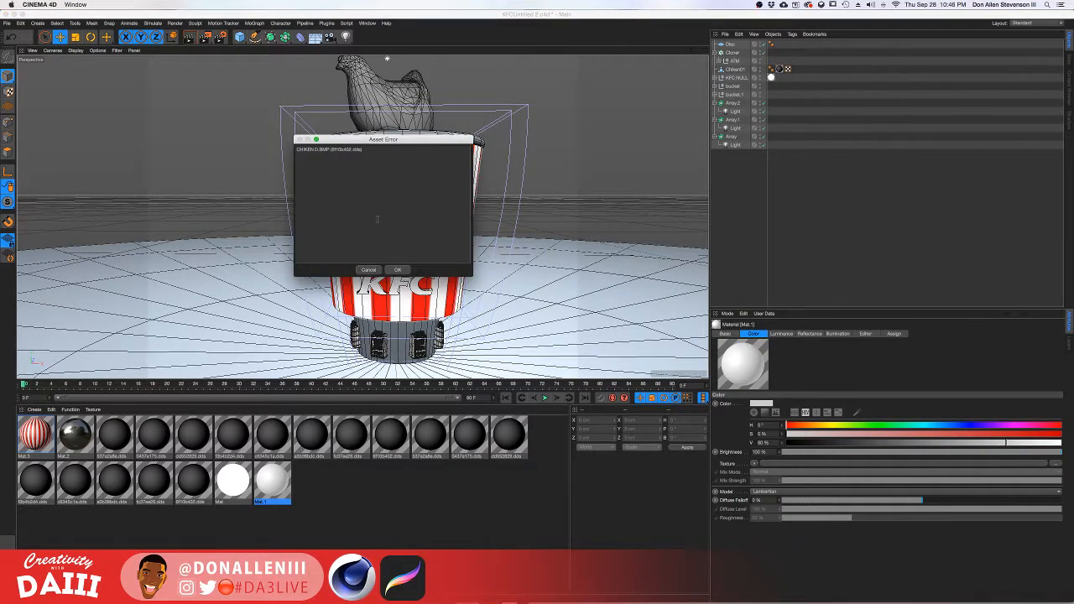
pyautogui.click(397, 269)
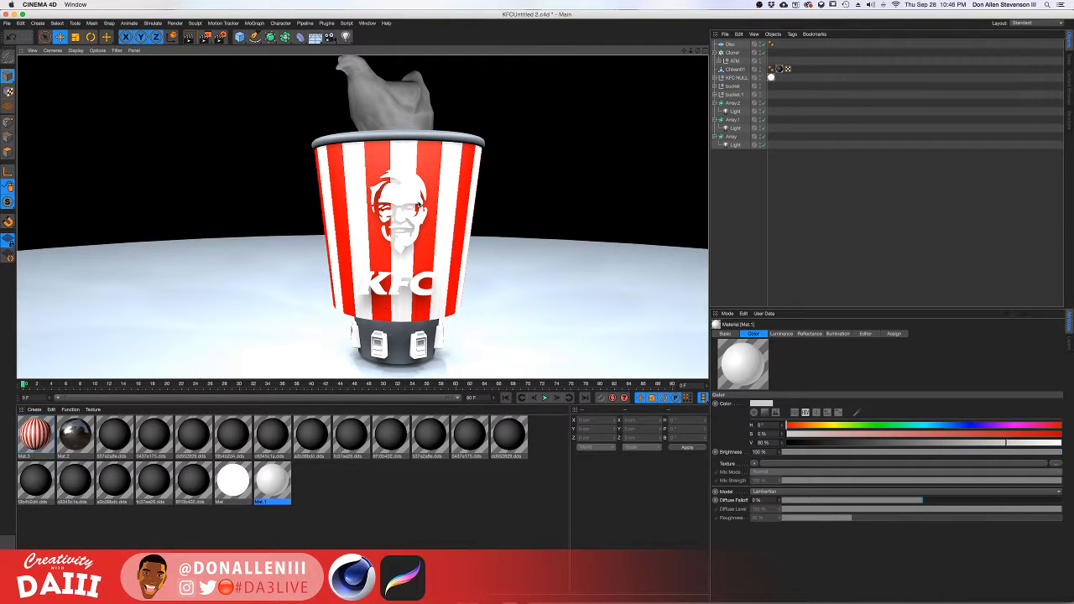
# Duplicate the bucket.1 null, which holds the grey base beneath the striped bucket.
pyautogui.scroll(4, 411, 227)
pyautogui.scroll(6, 437, 204)
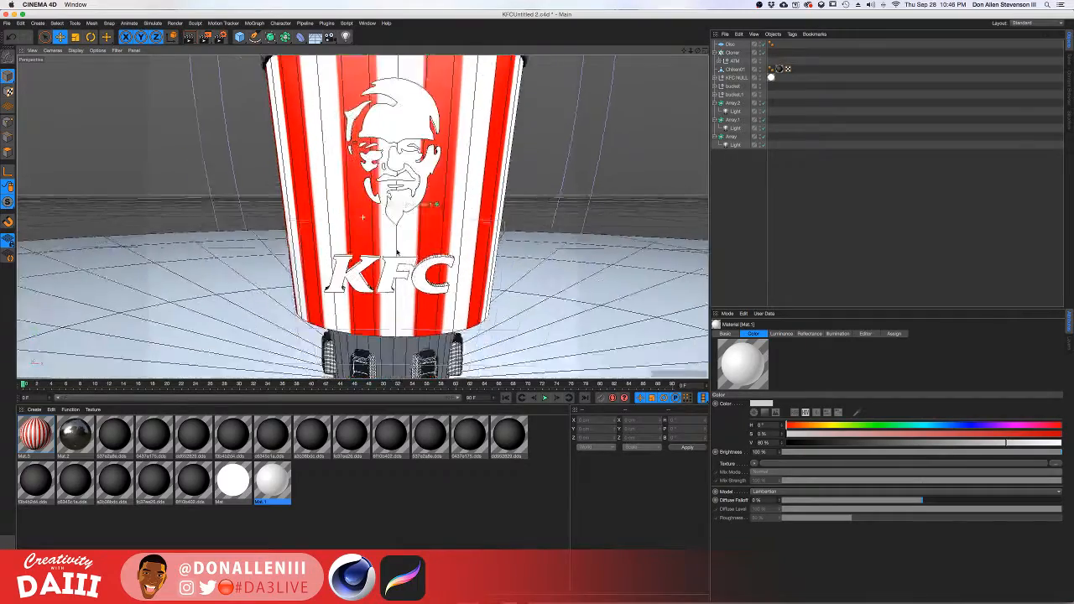
pyautogui.moveTo(433, 206)
pyautogui.keyDown('alt'); pyautogui.mouseDown()
pyautogui.moveTo(426, 182)
pyautogui.moveTo(437, 204)
pyautogui.mouseUp(); pyautogui.keyUp('alt')
pyautogui.scroll(-2, 438, 204)
pyautogui.scroll(6, 381, 313)
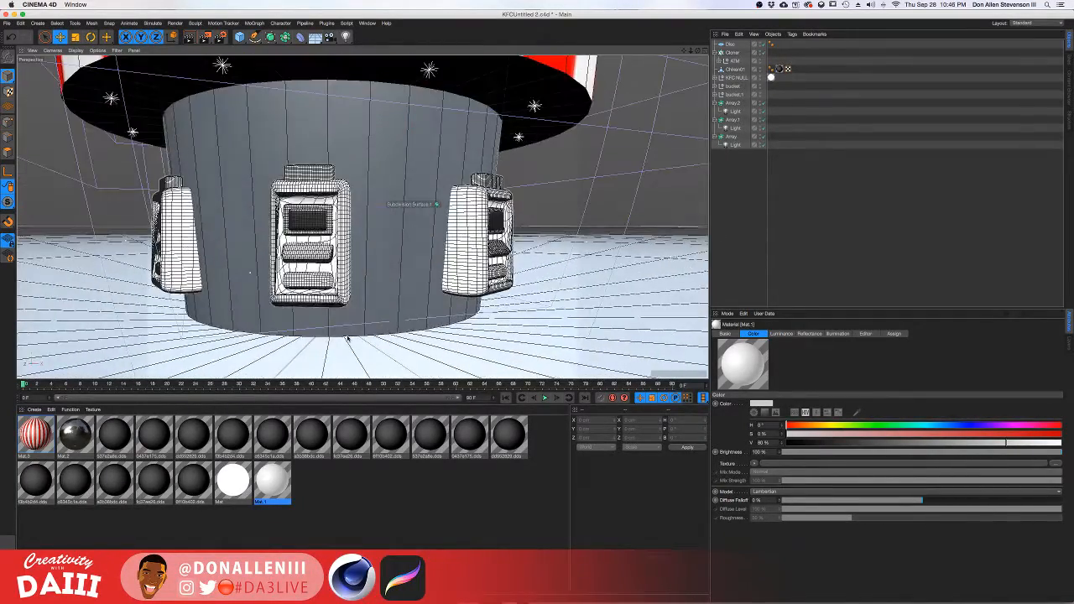
pyautogui.keyDown('alt'); pyautogui.moveTo(349, 333); pyautogui.dragTo(354, 319); pyautogui.keyUp('alt')
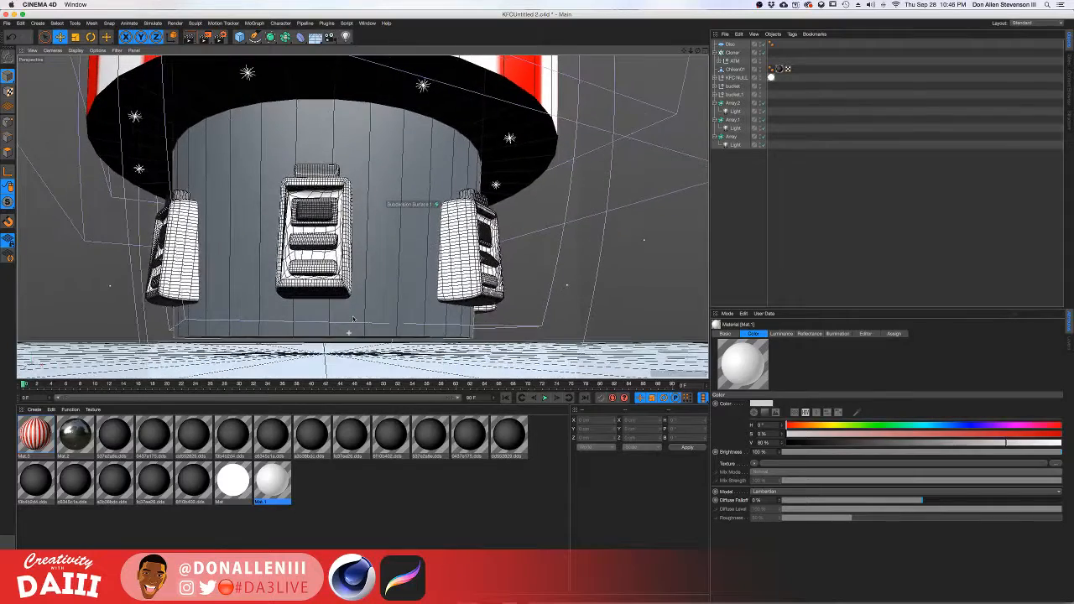
pyautogui.click(734, 45)
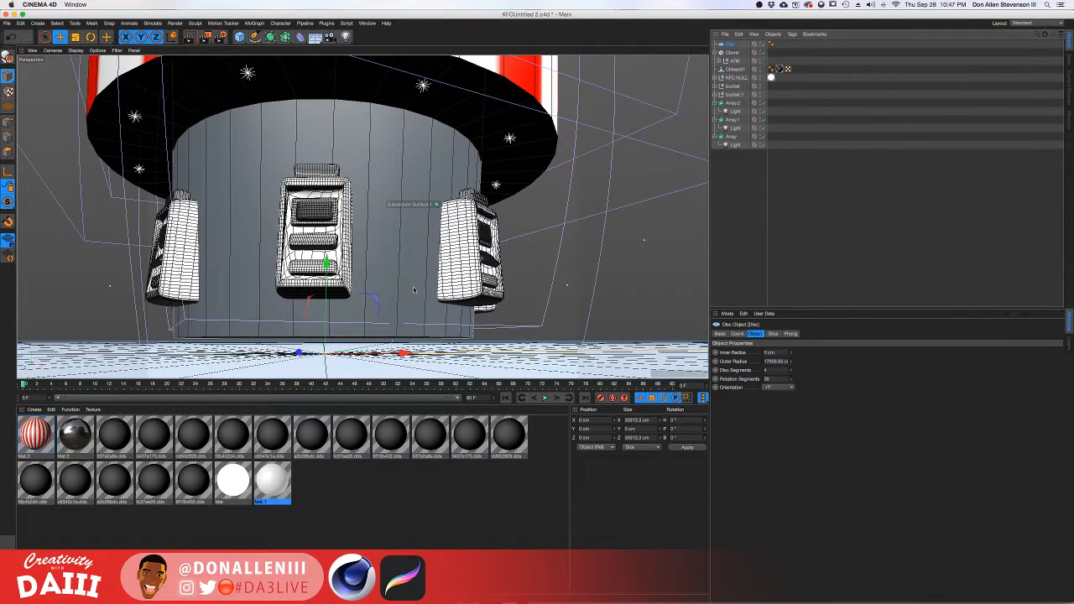
pyautogui.click(506, 147)
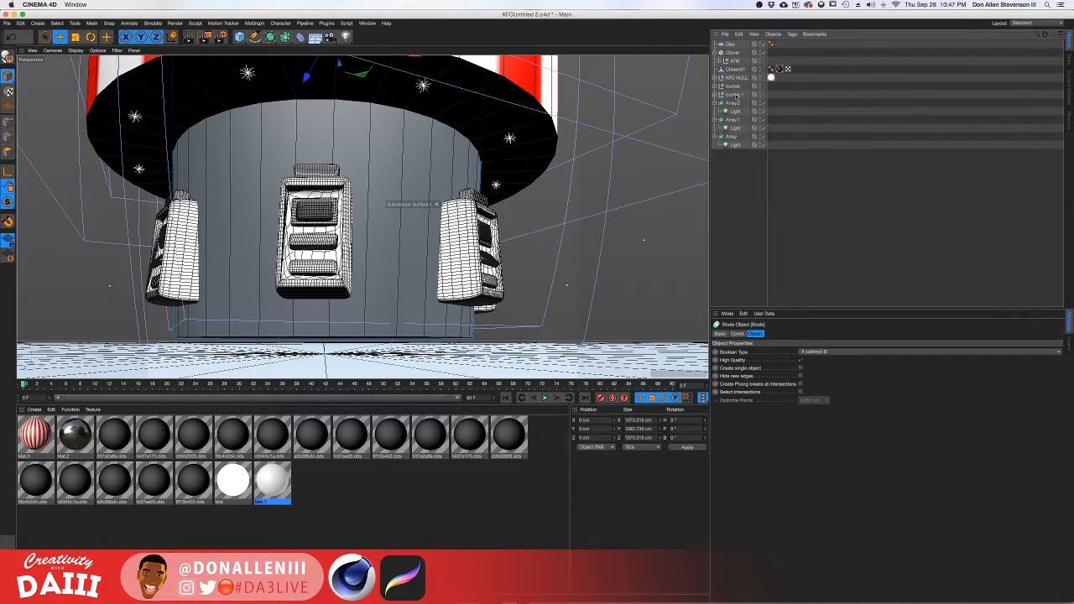
pyautogui.click(733, 95)
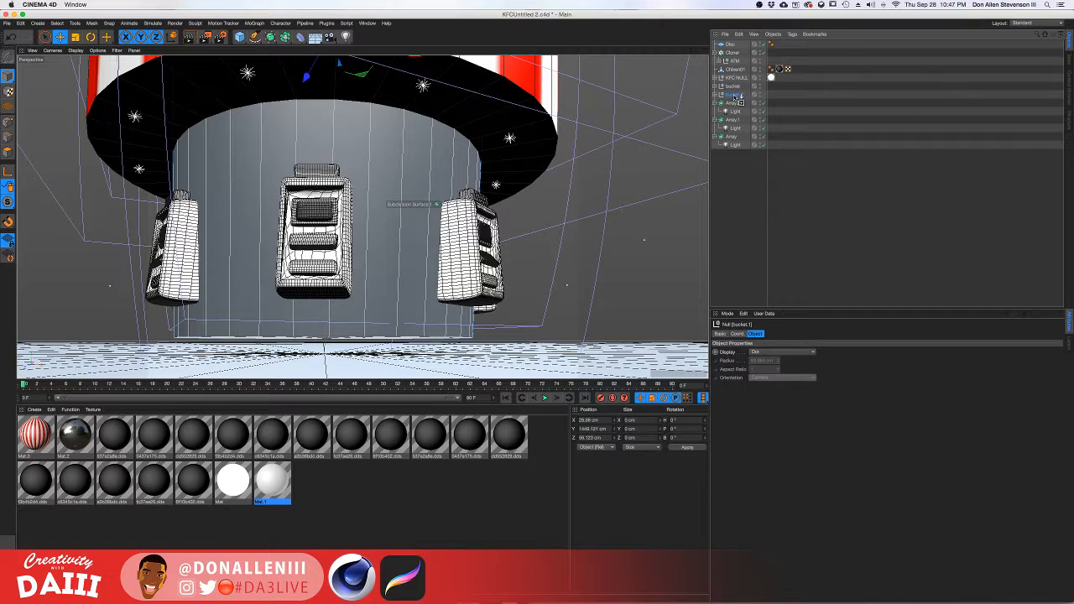
pyautogui.keyDown('ctrl'); pyautogui.moveTo(736, 95); pyautogui.dragTo(734, 98); pyautogui.keyUp('ctrl')
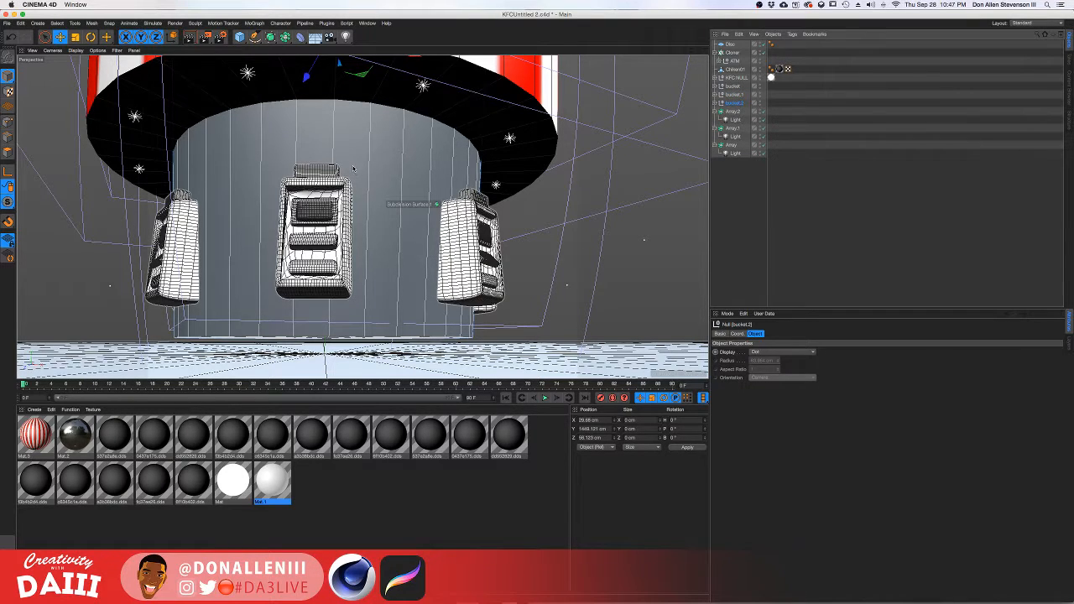
# Lower the duplicated base along Y to about 979 cm and scale it down slightly.
pyautogui.press('t')
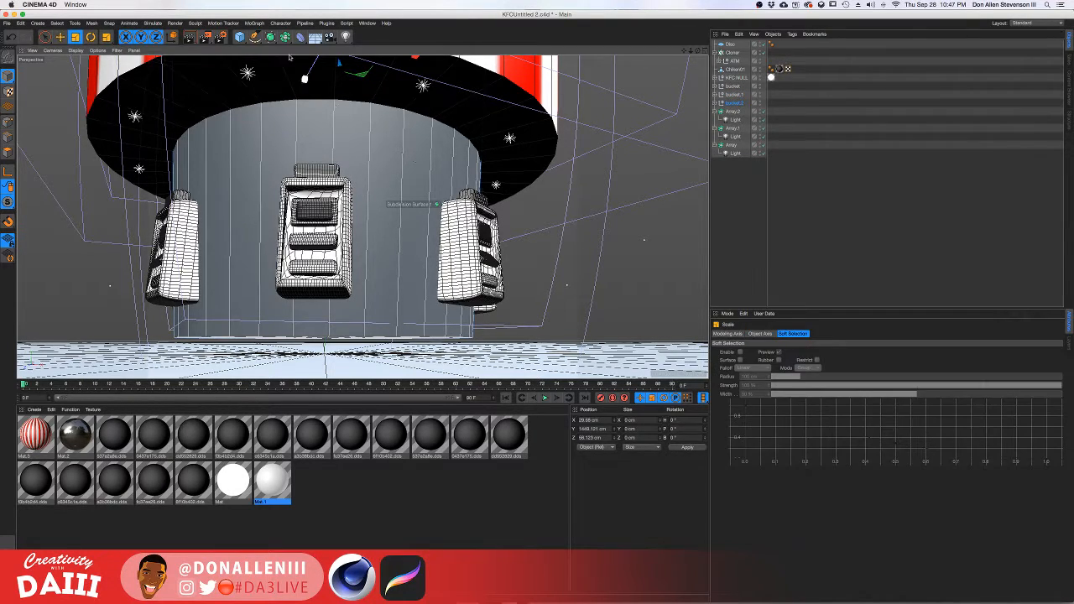
pyautogui.press('r')
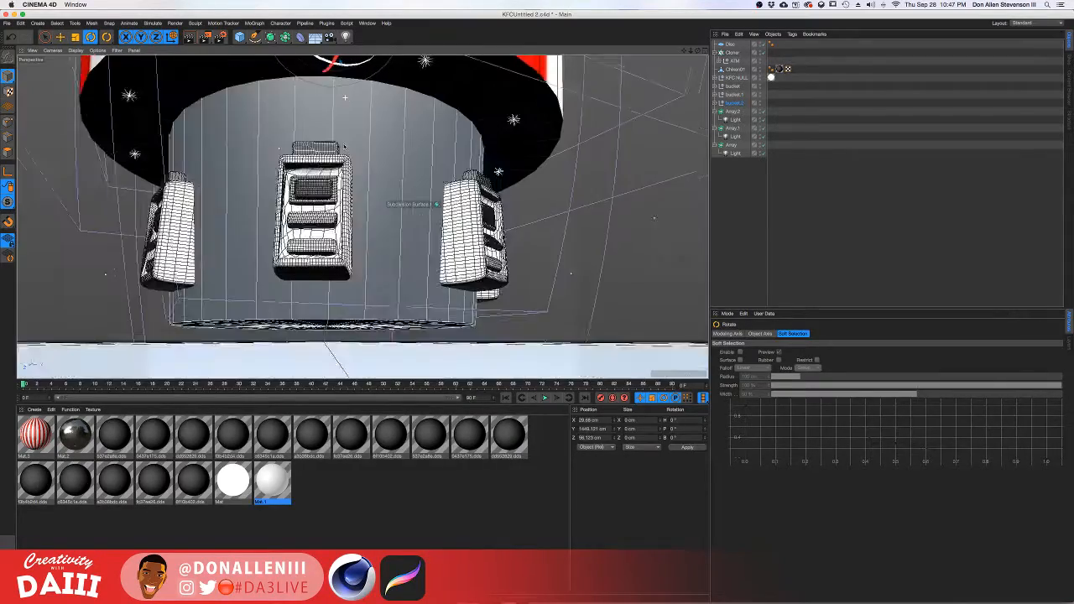
pyautogui.keyDown('alt'); pyautogui.moveTo(344, 146); pyautogui.dragTo(377, 130); pyautogui.keyUp('alt')
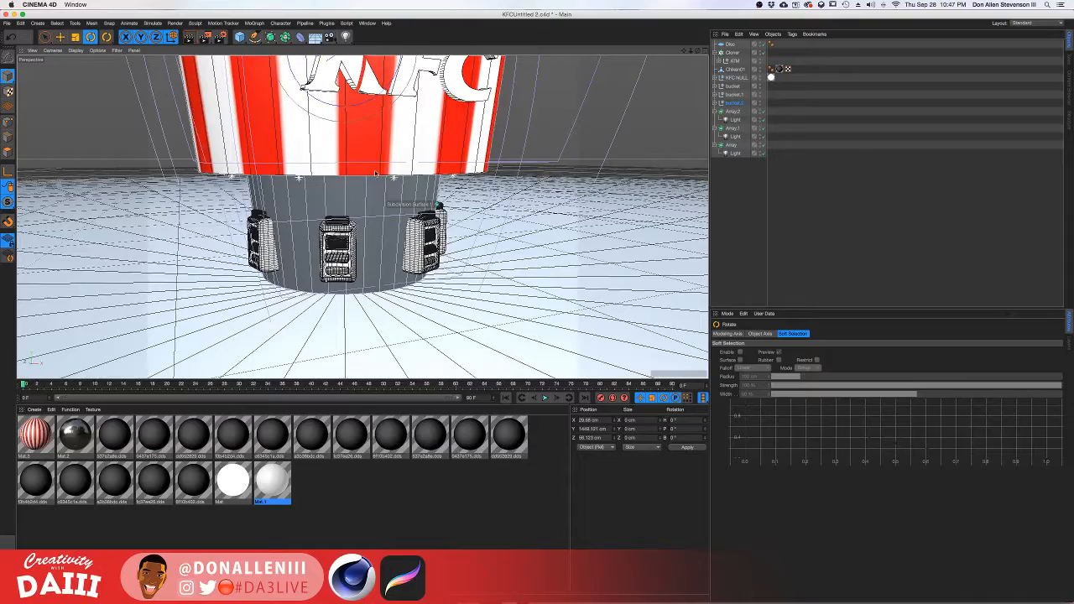
pyautogui.press('e')
pyautogui.scroll(-3, 376, 130)
pyautogui.keyDown('alt'); pyautogui.moveTo(380, 130); pyautogui.dragTo(379, 155, button='middle'); pyautogui.keyUp('alt')
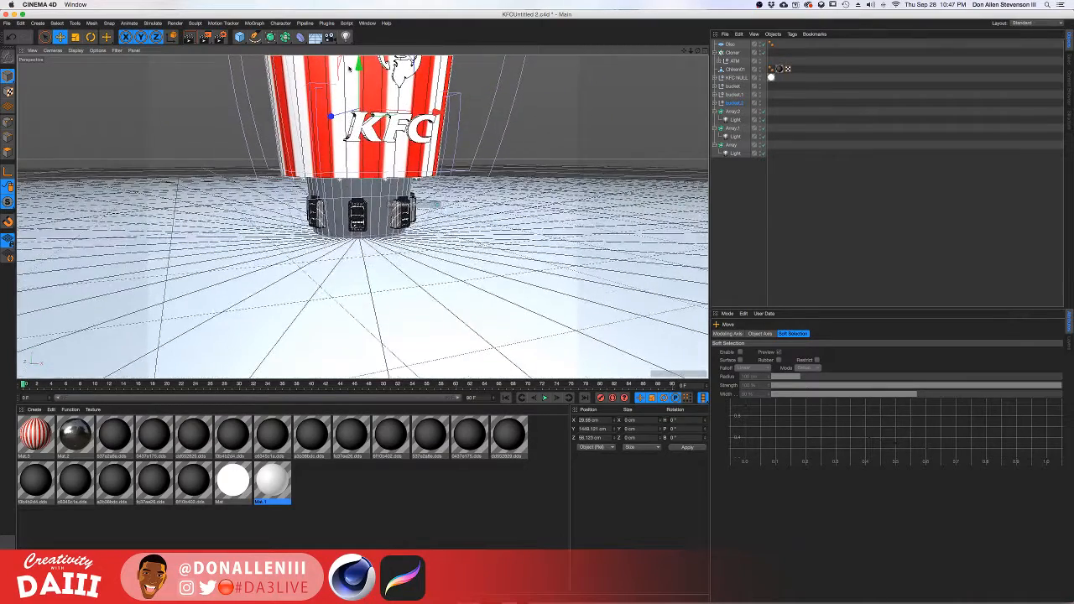
pyautogui.moveTo(349, 69); pyautogui.dragTo(359, 112)
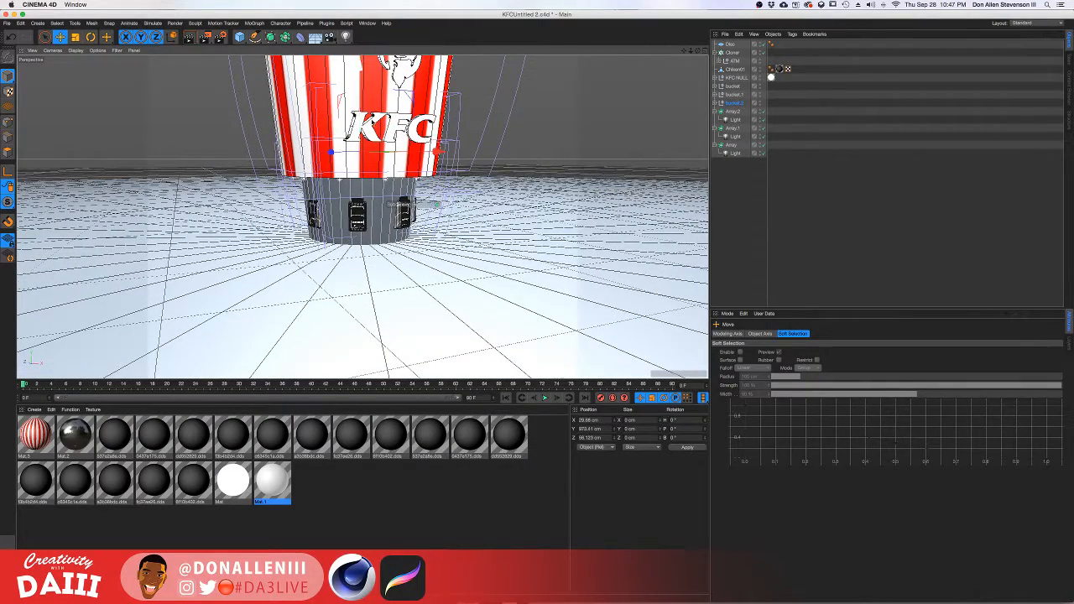
pyautogui.press('t')
pyautogui.moveTo(388, 204); pyautogui.dragTo(377, 203)
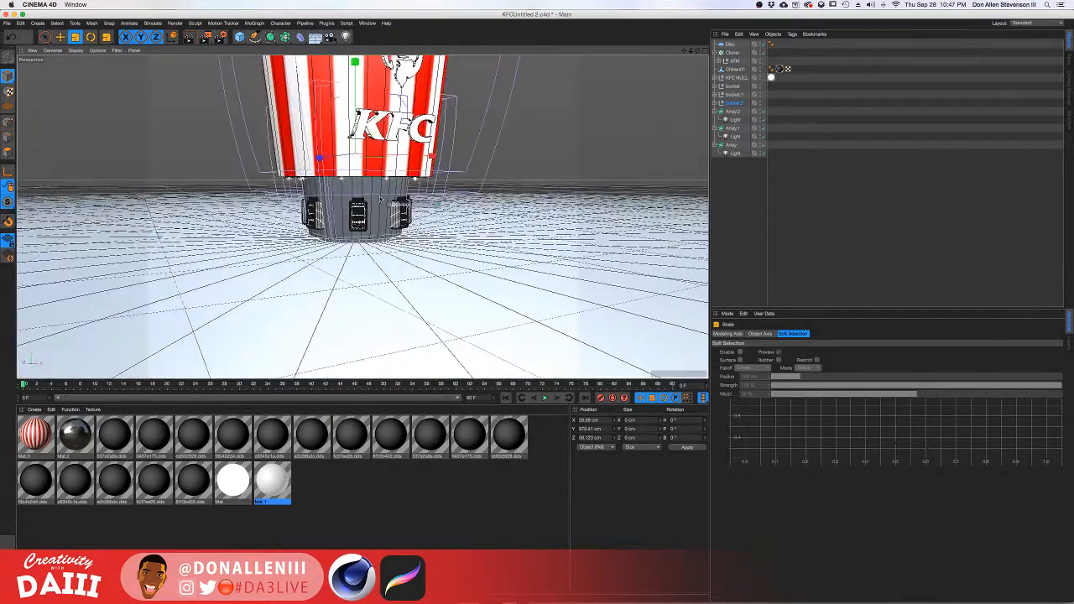
# Apply the glossy black Mat.2 material to the base behind the ATMs.
pyautogui.keyDown('alt'); pyautogui.moveTo(373, 199); pyautogui.dragTo(260, 538); pyautogui.keyUp('alt')
pyautogui.click(327, 497)
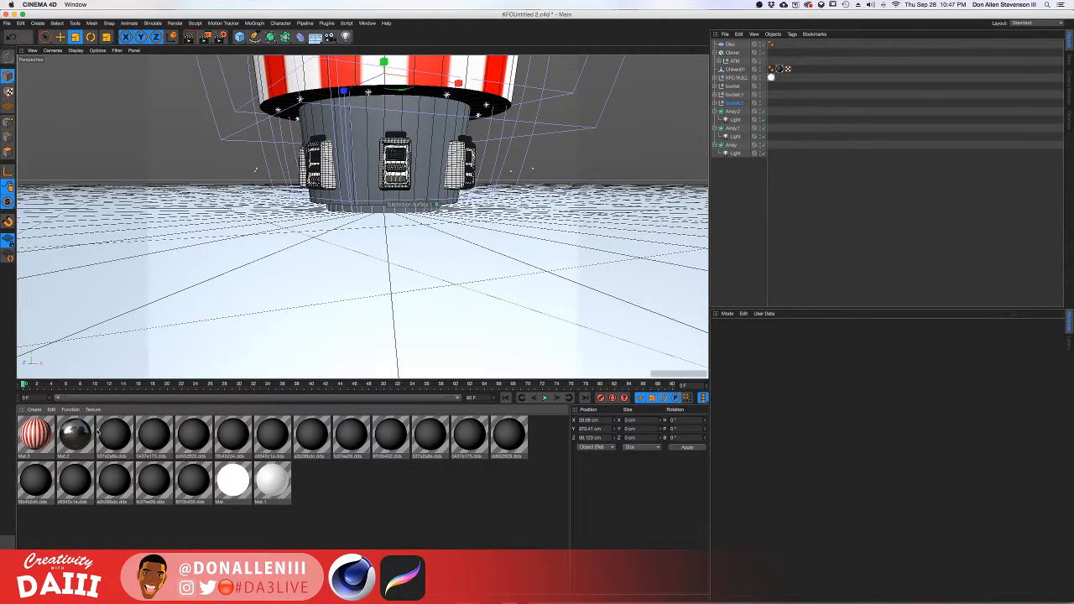
pyautogui.moveTo(92, 436); pyautogui.dragTo(425, 148)
pyautogui.scroll(3, 425, 148)
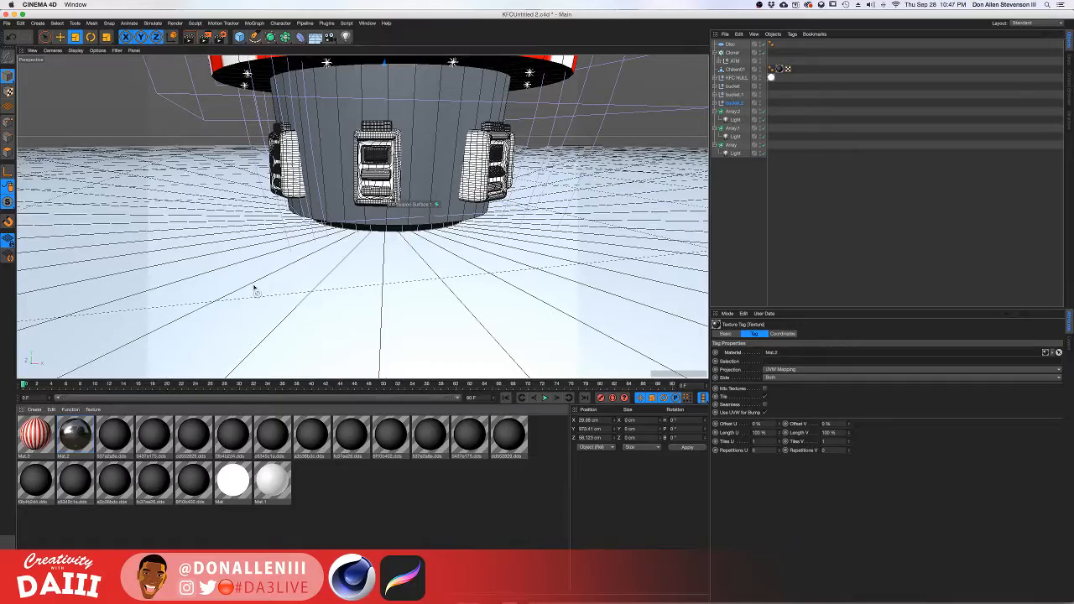
pyautogui.scroll(-5, 417, 137)
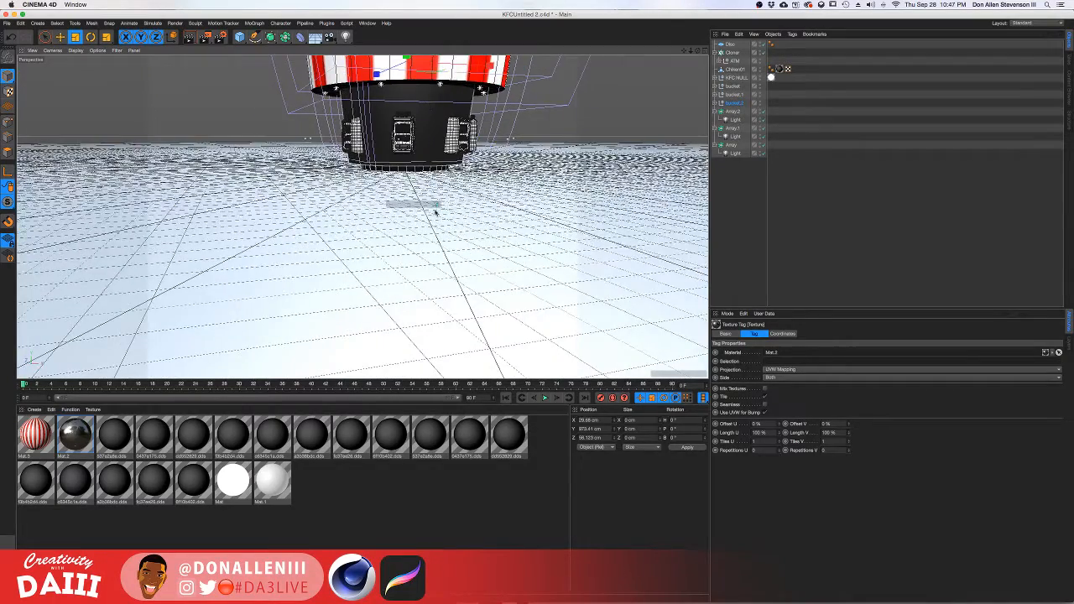
pyautogui.keyDown('alt'); pyautogui.moveTo(438, 216); pyautogui.dragTo(500, 205); pyautogui.keyUp('alt')
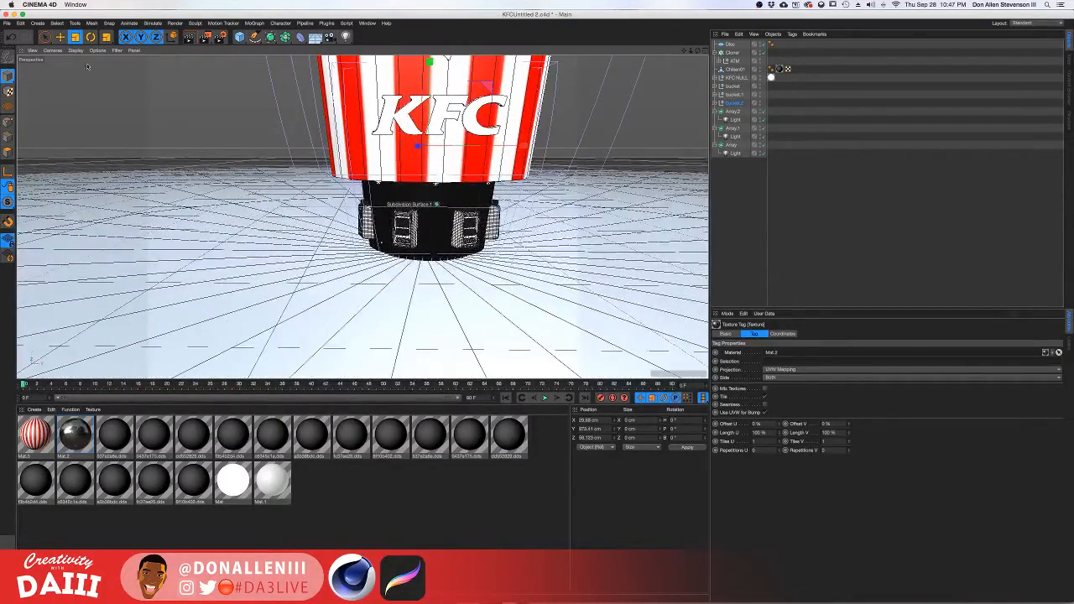
# Set the viewport display to Quick Shading and render a preview of the base, continuing past the missing texture.
pyautogui.click(75, 50)
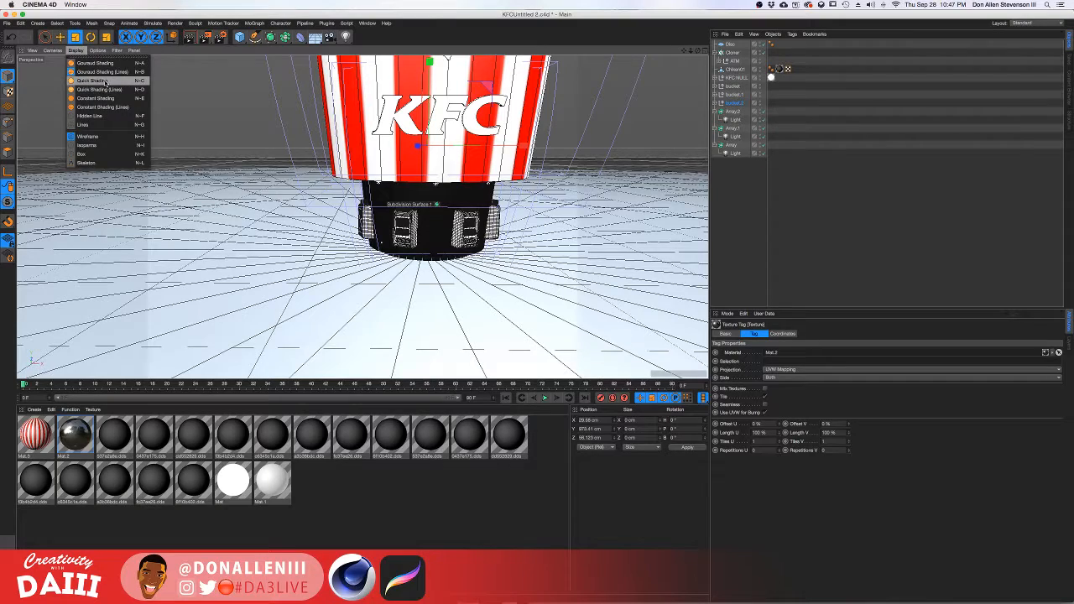
pyautogui.click(104, 82)
pyautogui.moveTo(369, 227)
pyautogui.keyDown('alt'); pyautogui.mouseDown()
pyautogui.moveTo(394, 239)
pyautogui.moveTo(377, 231)
pyautogui.moveTo(412, 184)
pyautogui.mouseUp(); pyautogui.keyUp('alt')
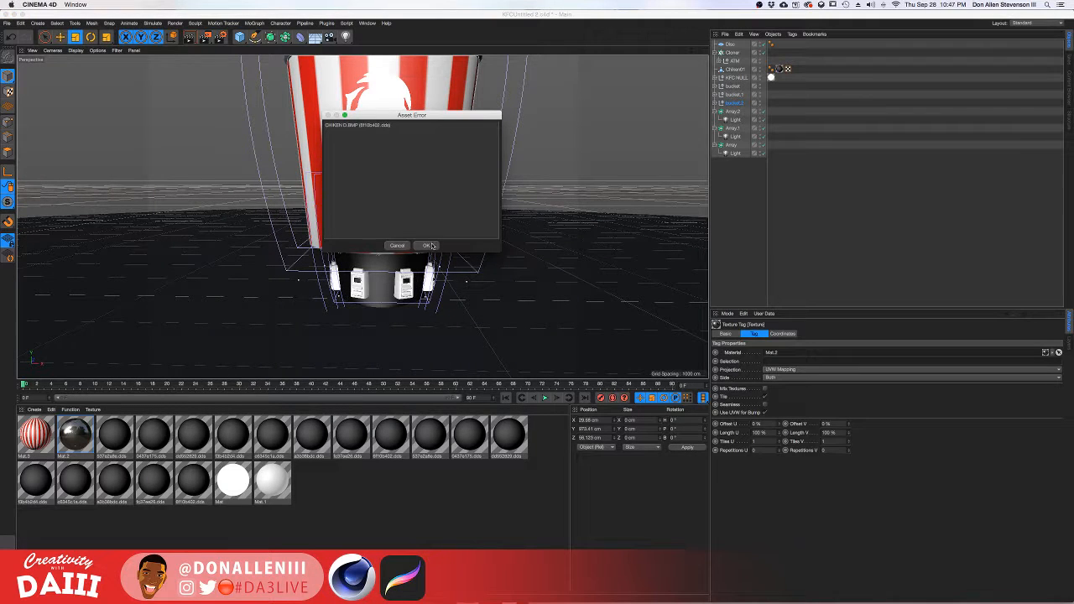
pyautogui.click(428, 245)
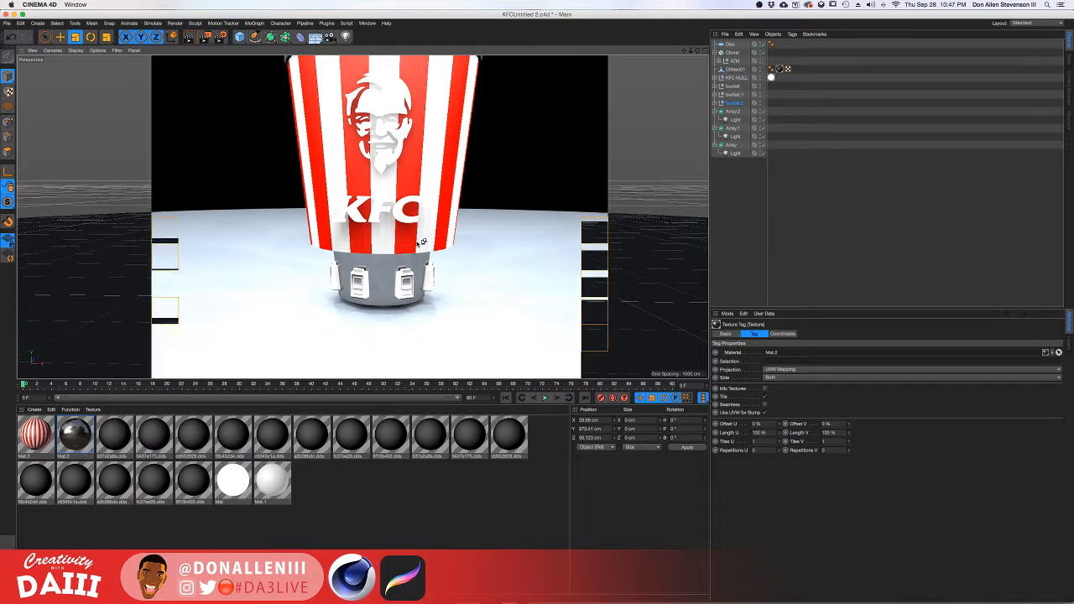
# Frame the ATM null inside the Cloner and disable the Cloner to isolate the original ATM.
pyautogui.click(370, 291)
pyautogui.press('s')
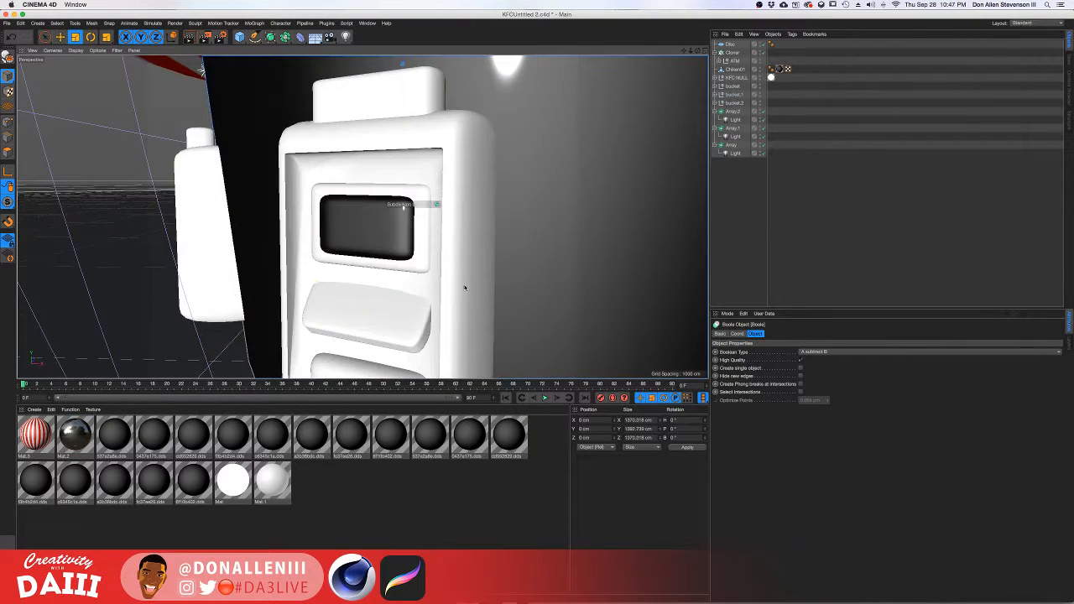
pyautogui.click(734, 60)
pyautogui.press('s')
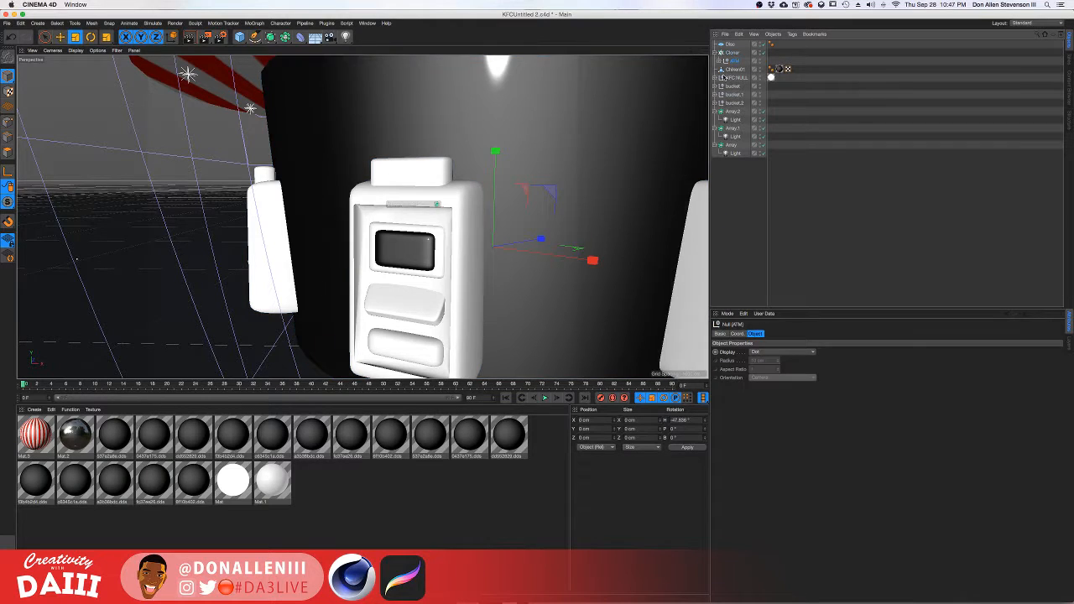
pyautogui.click(763, 53)
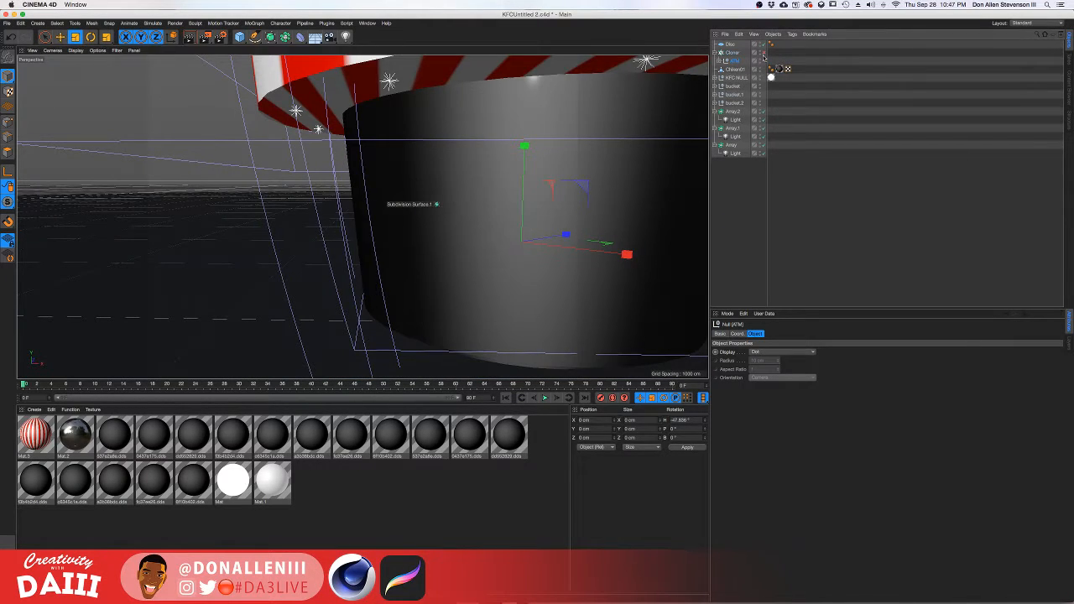
# Locate the original ATM inside the bucket's base and examine its front up close.
pyautogui.scroll(-5, 612, 169)
pyautogui.scroll(10, 640, 175)
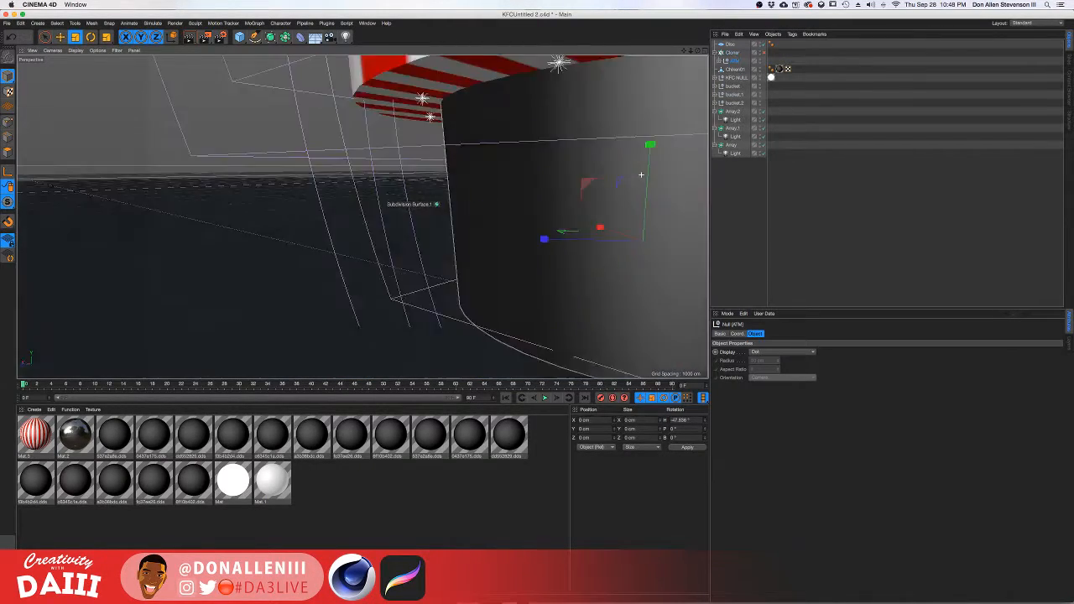
pyautogui.scroll(-8, 641, 174)
pyautogui.scroll(-8, 641, 174)
pyautogui.scroll(8, 641, 172)
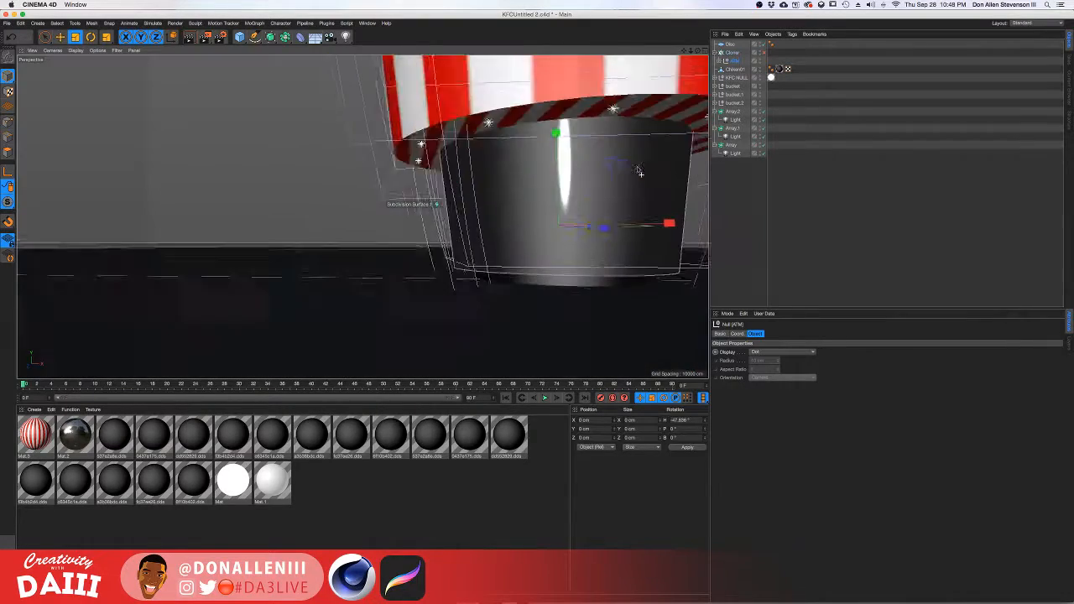
pyautogui.scroll(-2, 643, 168)
pyautogui.scroll(4, 587, 185)
pyautogui.scroll(6, 562, 197)
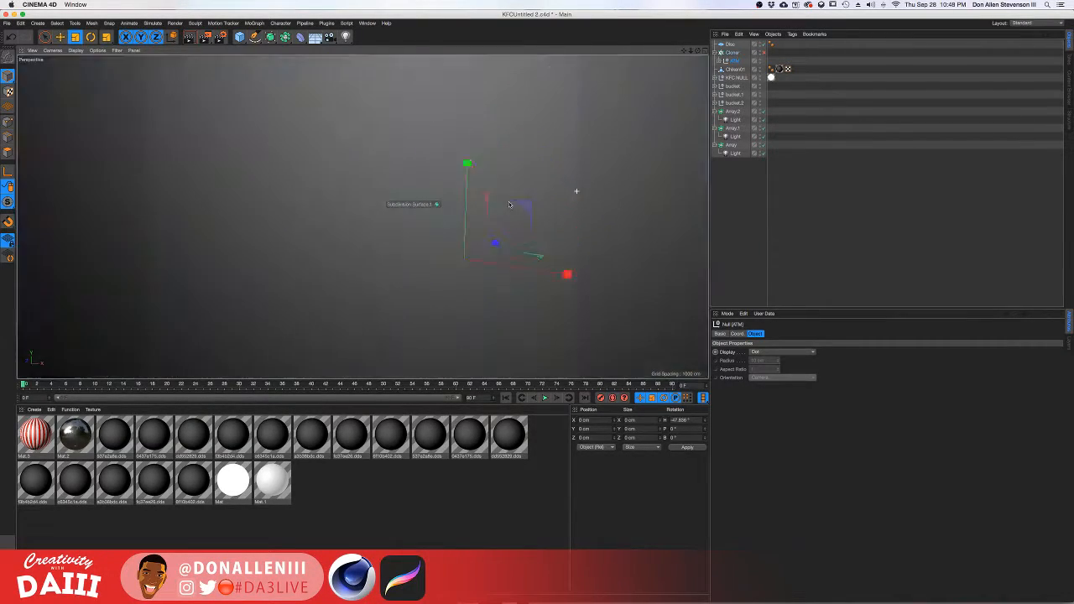
pyautogui.scroll(8, 575, 208)
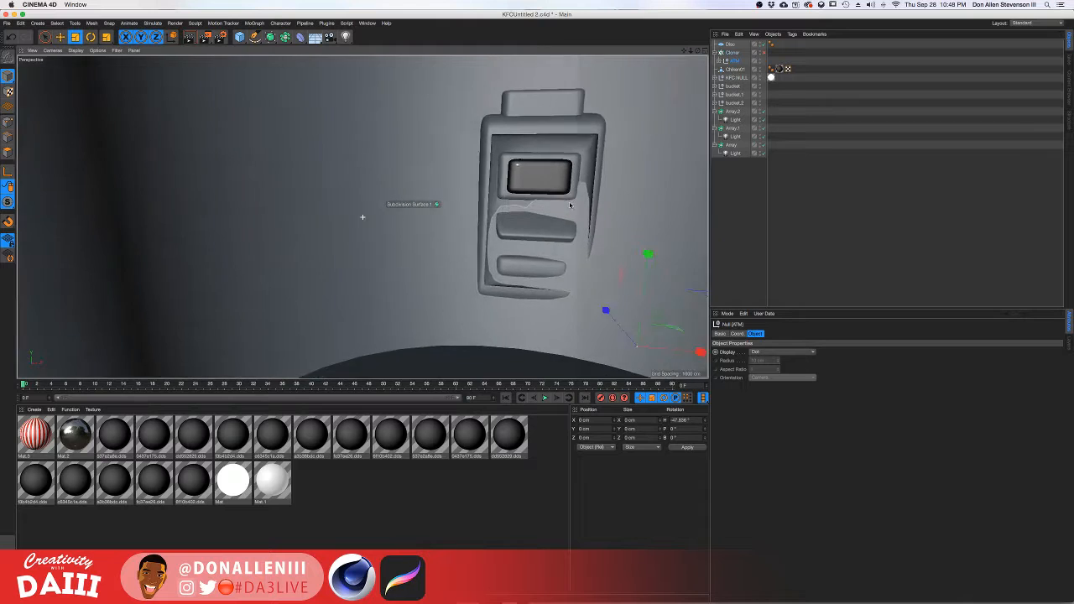
pyautogui.keyDown('alt'); pyautogui.moveTo(558, 185); pyautogui.dragTo(491, 187, button='middle'); pyautogui.keyUp('alt')
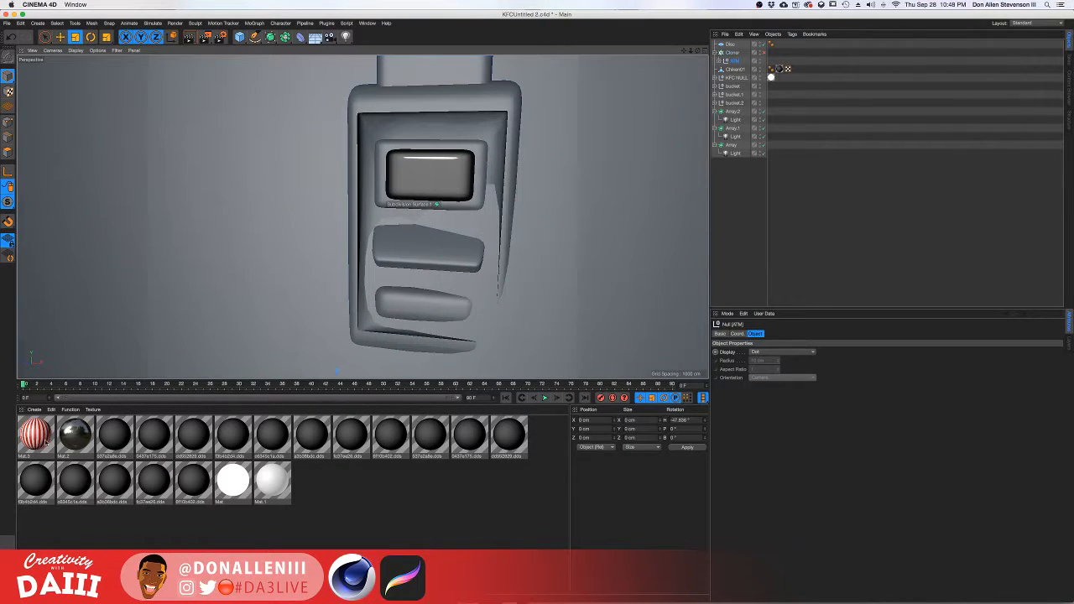
# Apply the striped Mat.3 material to the ATM's outer frame and the white Mat.1 material to the block above it.
pyautogui.moveTo(35, 434); pyautogui.dragTo(426, 307)
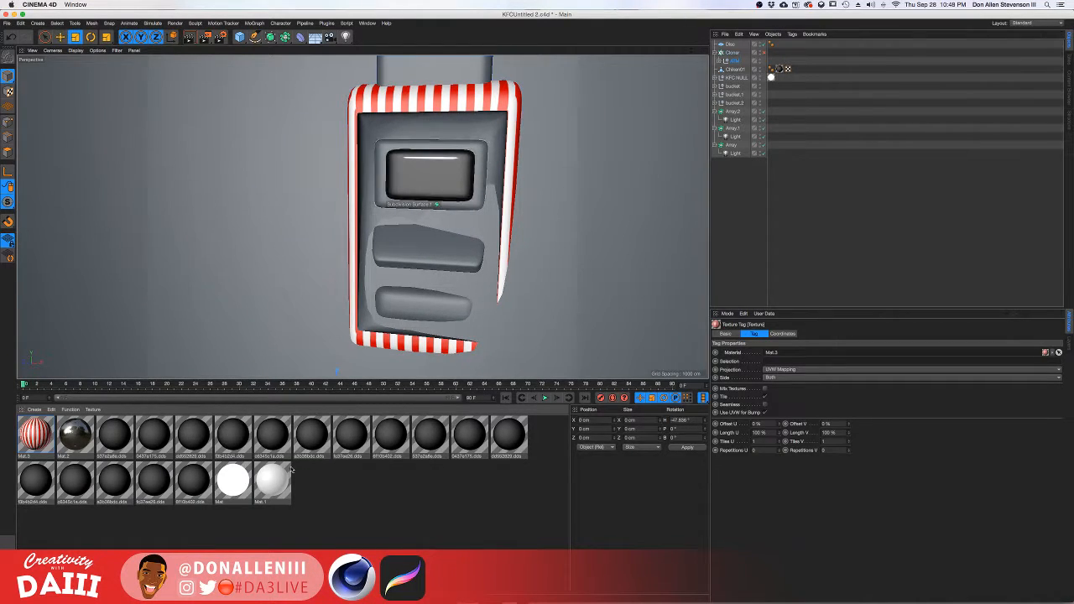
pyautogui.moveTo(274, 472); pyautogui.dragTo(439, 72)
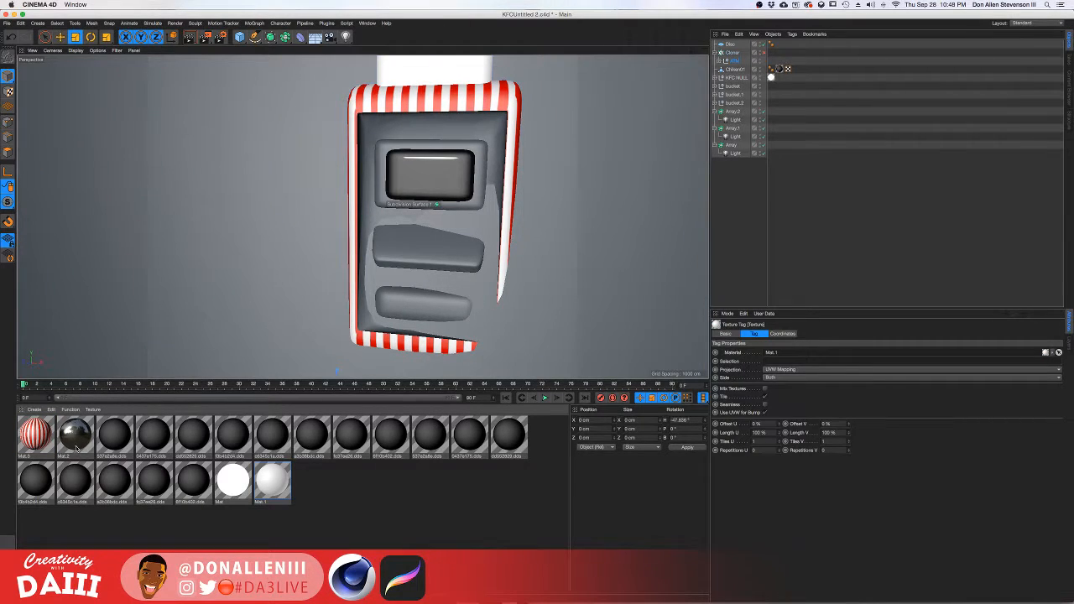
pyautogui.moveTo(77, 449); pyautogui.dragTo(402, 313)
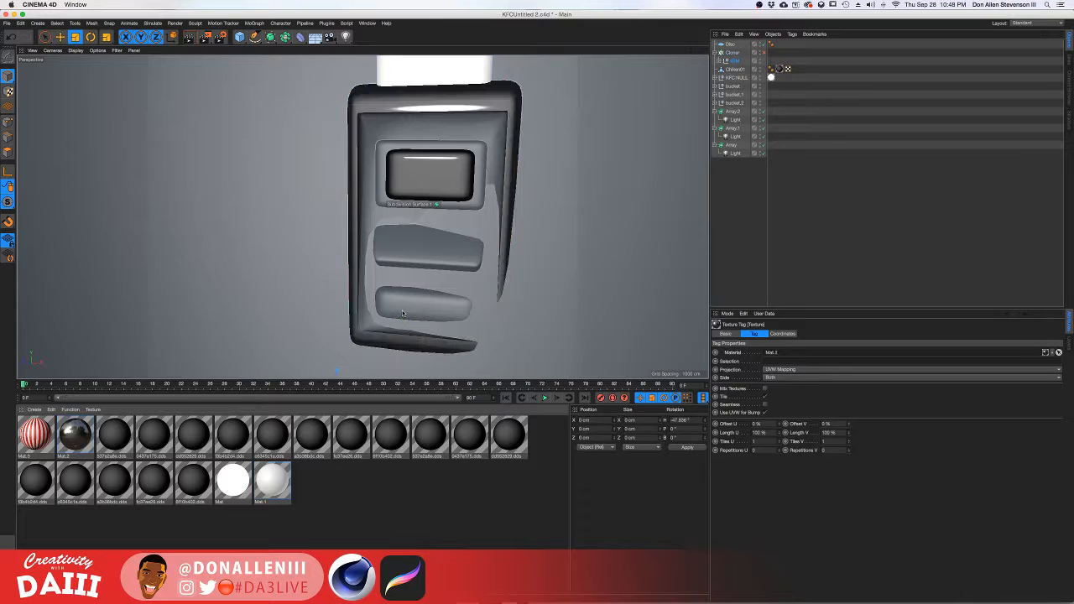
pyautogui.press('super+z')
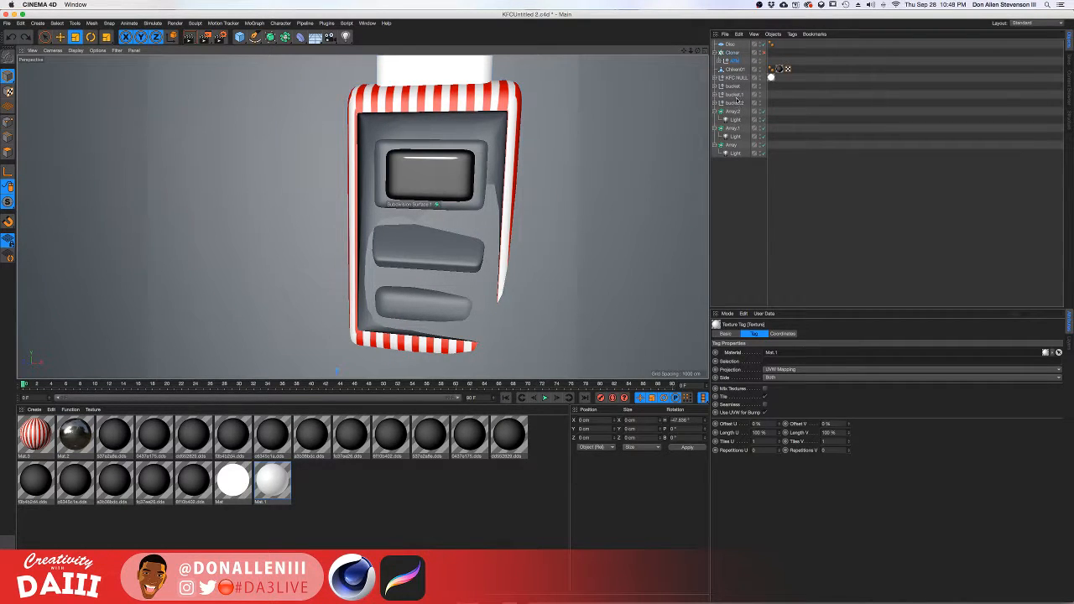
# Expand the ATM hierarchy and apply the striped Mat.3 material to the Subdivision Surface that forms the screen surround.
pyautogui.click(718, 60)
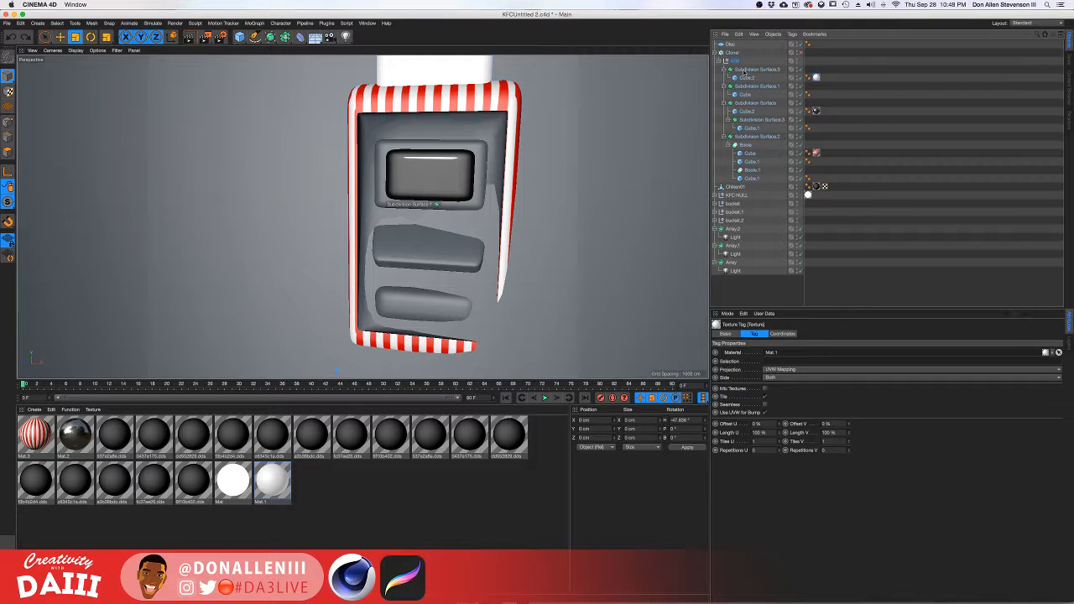
pyautogui.click(746, 77)
pyautogui.keyDown('alt'); pyautogui.moveTo(412, 165); pyautogui.dragTo(382, 181); pyautogui.keyUp('alt')
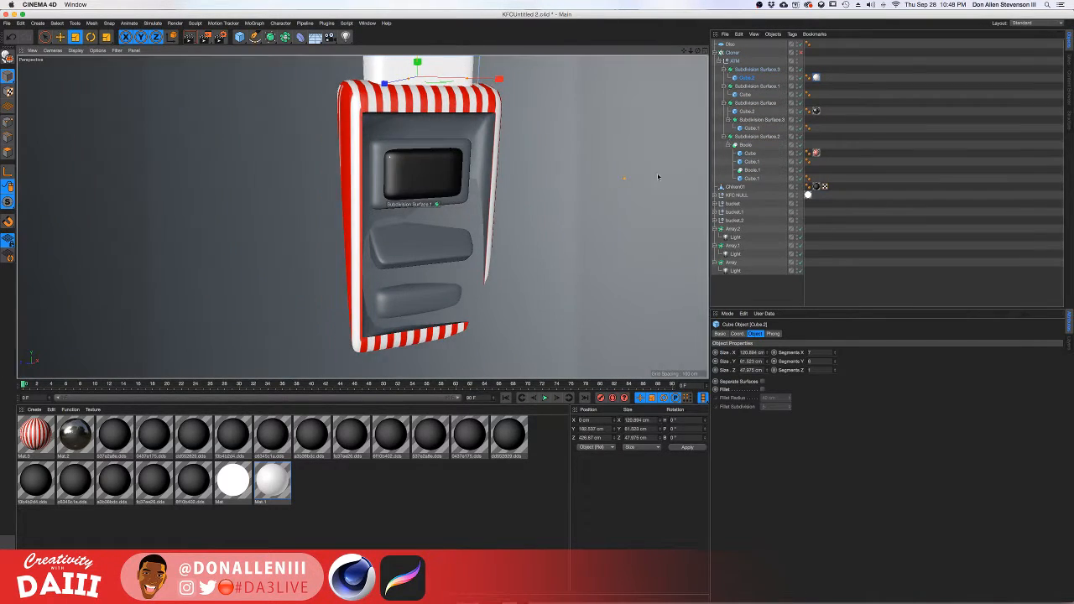
pyautogui.click(746, 94)
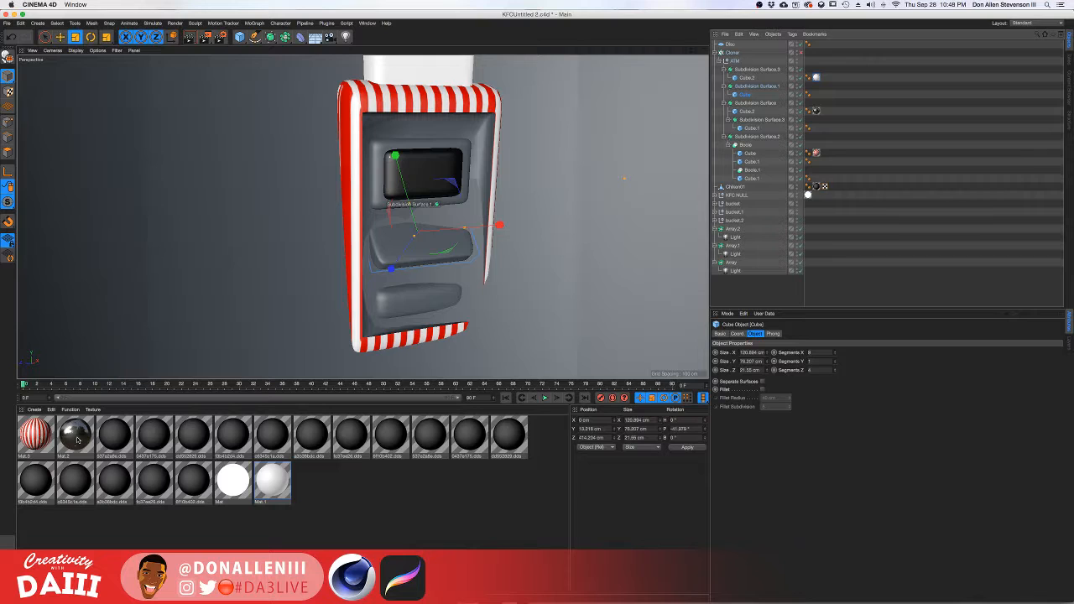
pyautogui.moveTo(78, 439); pyautogui.dragTo(745, 103)
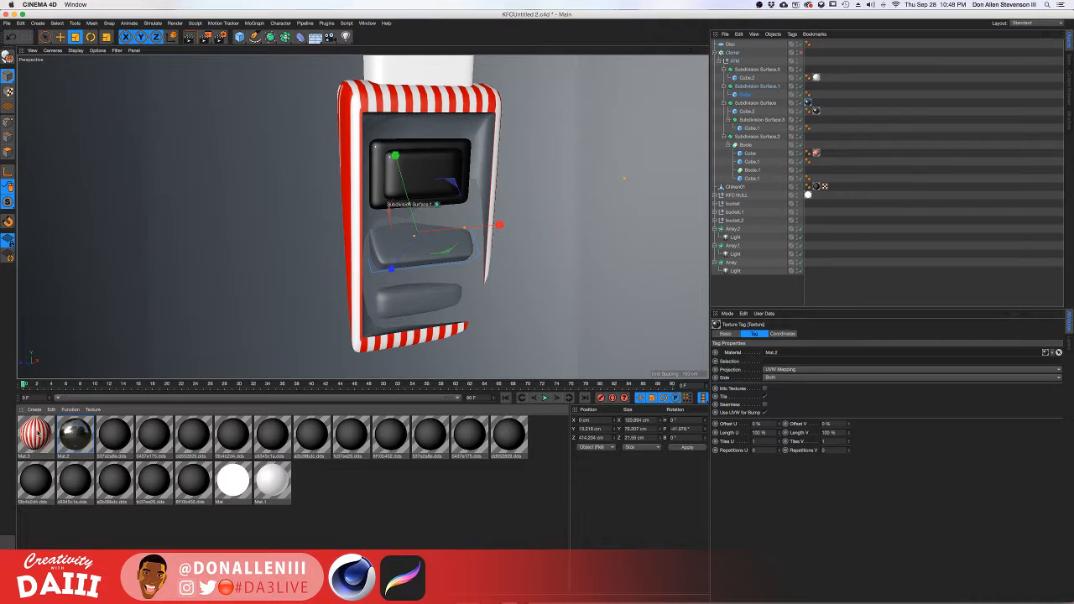
pyautogui.moveTo(36, 433); pyautogui.dragTo(807, 102)
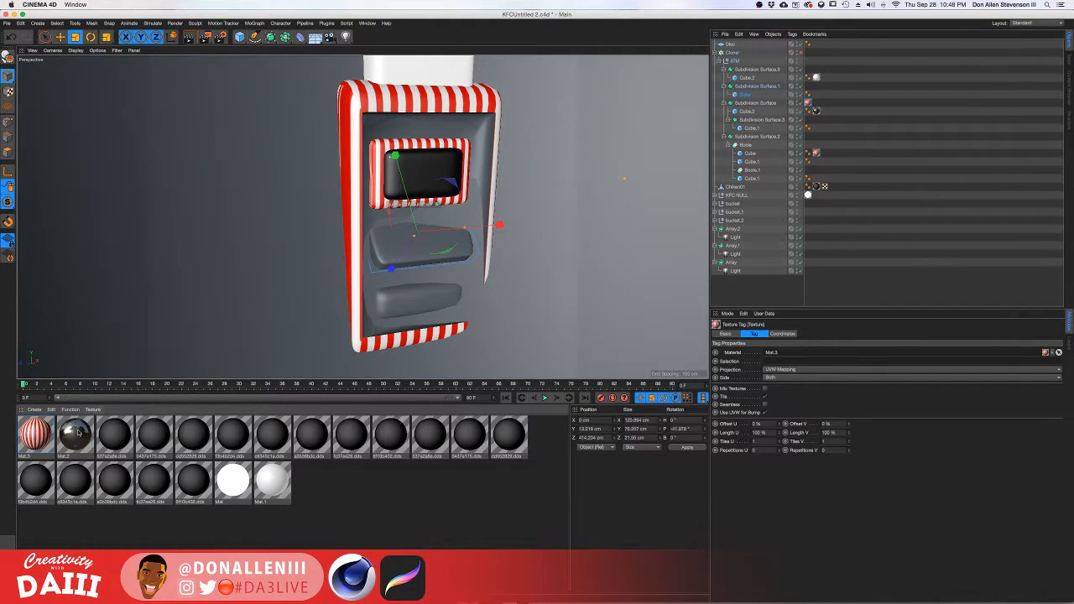
# Apply black Mat.2 to Subdivision Surface.1 below the screen and white Mat.1 to Subdivision Surface.3 at the ATM's top.
pyautogui.moveTo(304, 354); pyautogui.dragTo(744, 88)
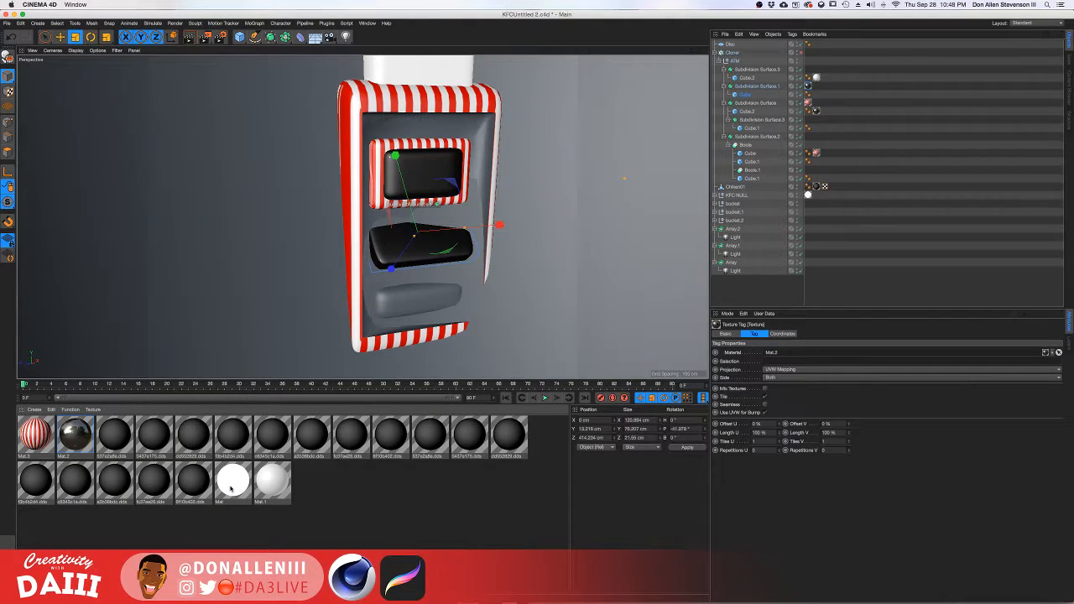
pyautogui.moveTo(291, 474); pyautogui.dragTo(755, 73)
# Apply the glossy black Mat.2 material to the Boole that forms the ATM's recessed interior and lower panel.
pyautogui.click(383, 306)
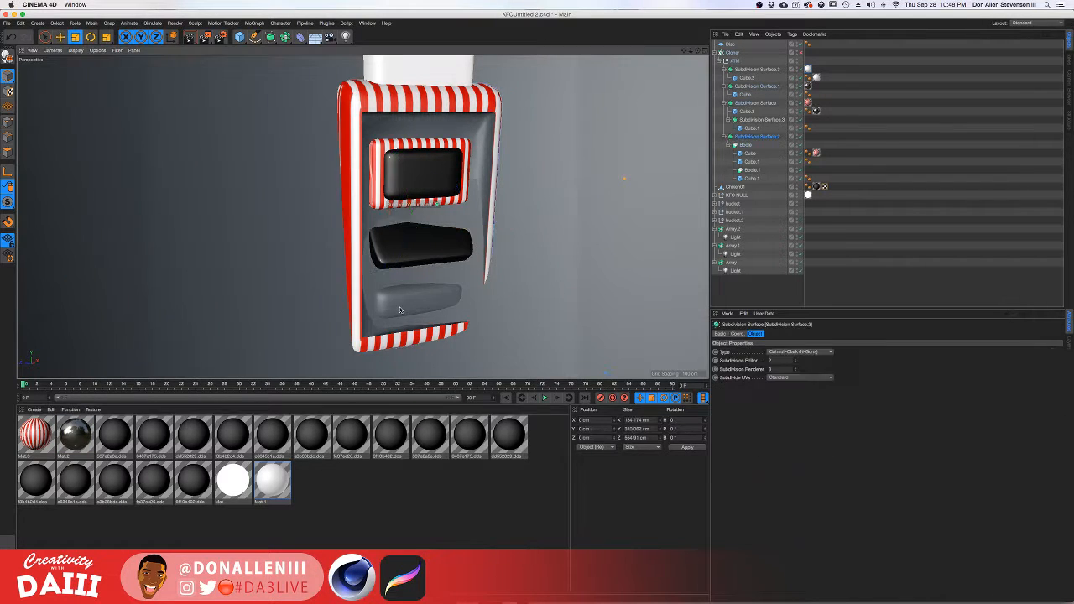
pyautogui.click(750, 178)
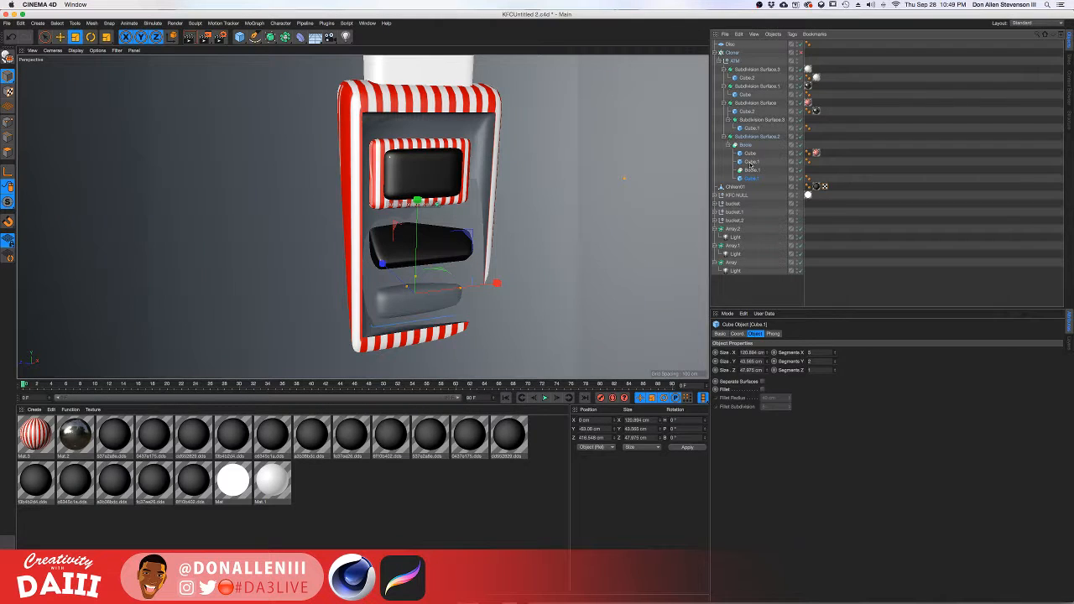
pyautogui.click(751, 145)
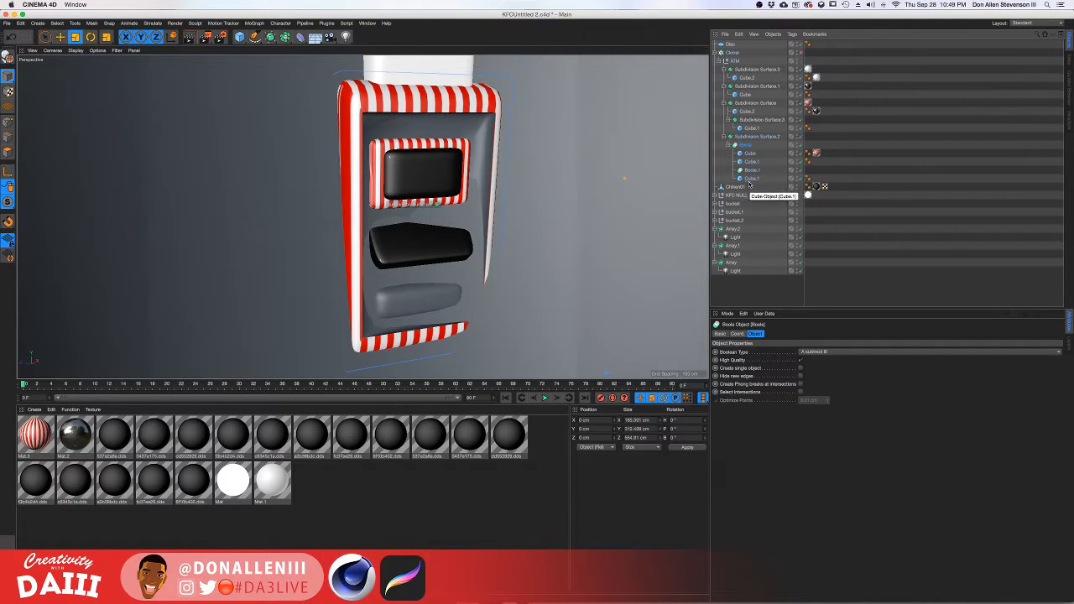
pyautogui.click(751, 179)
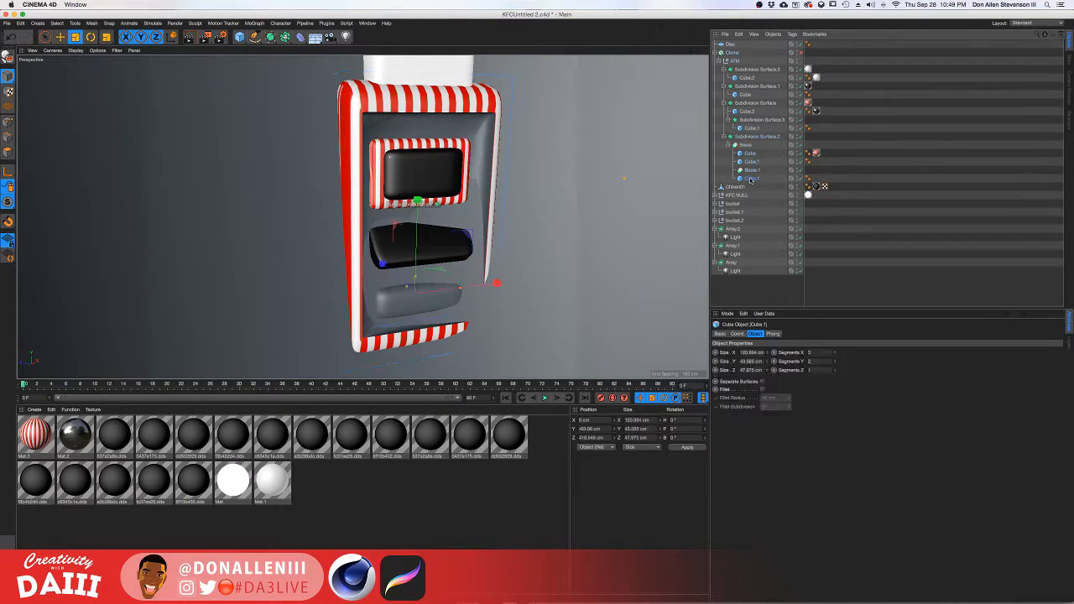
pyautogui.moveTo(237, 481); pyautogui.dragTo(747, 146)
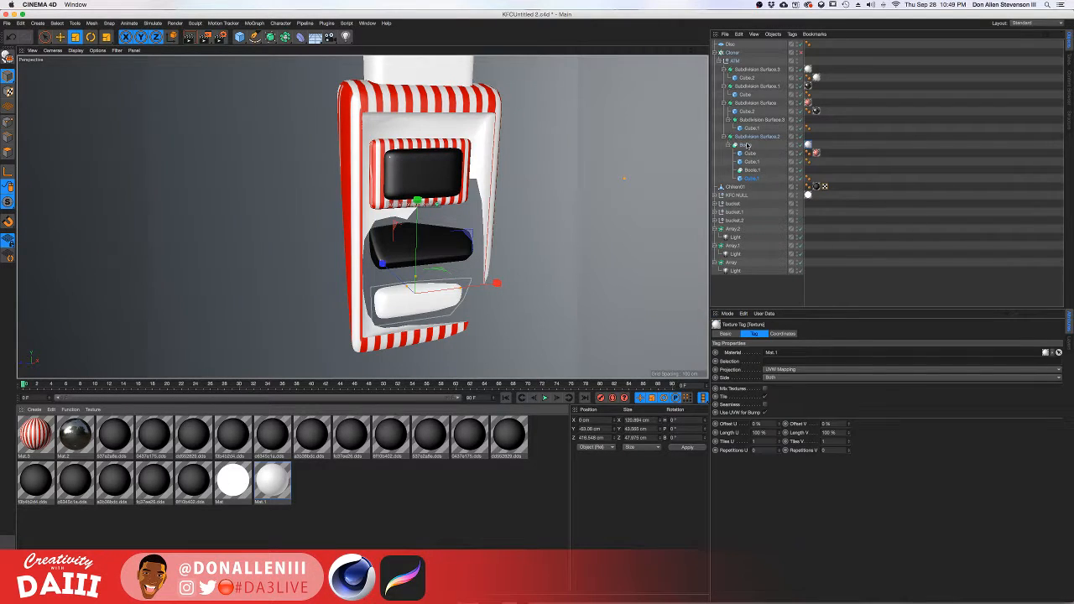
pyautogui.press('super+z')
pyautogui.moveTo(75, 435); pyautogui.dragTo(747, 147)
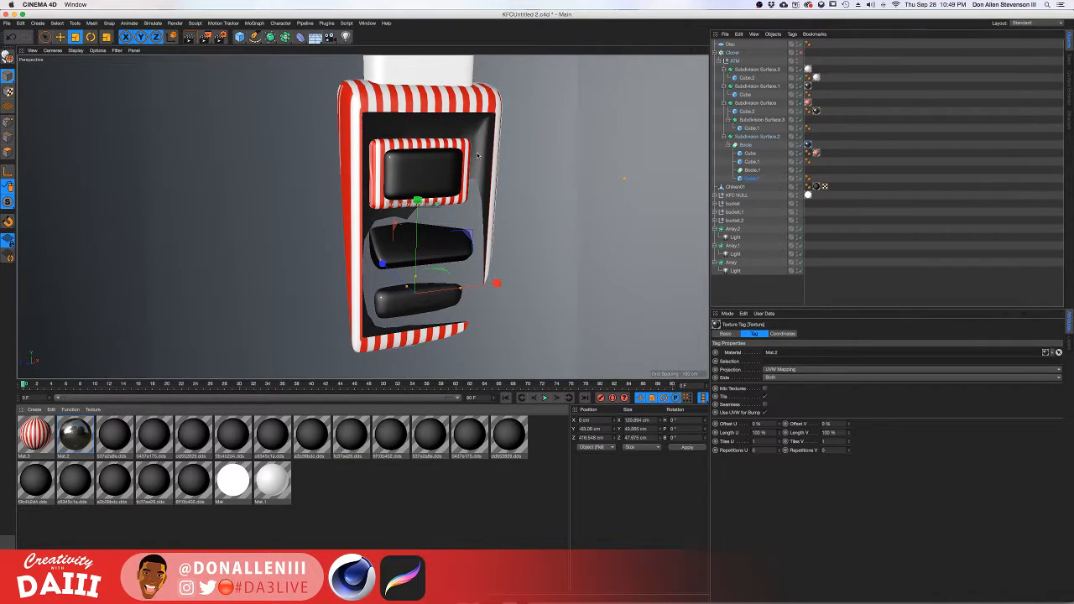
# Enable the Cloner again and render a preview of the bucket's base with the ATMs, continuing past the missing texture.
pyautogui.click(802, 55)
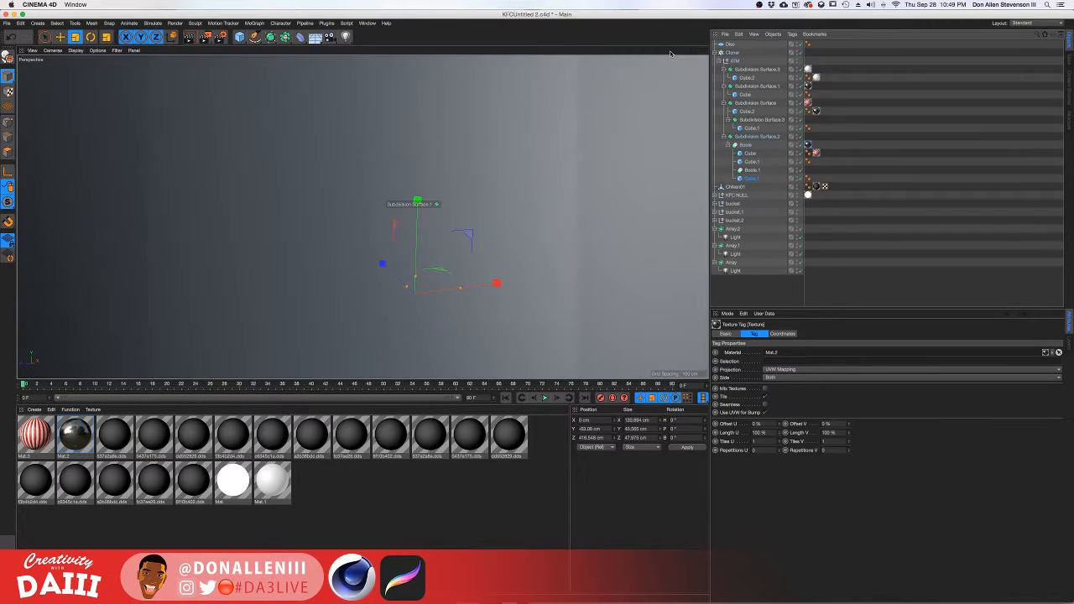
pyautogui.scroll(-12, 232, 211)
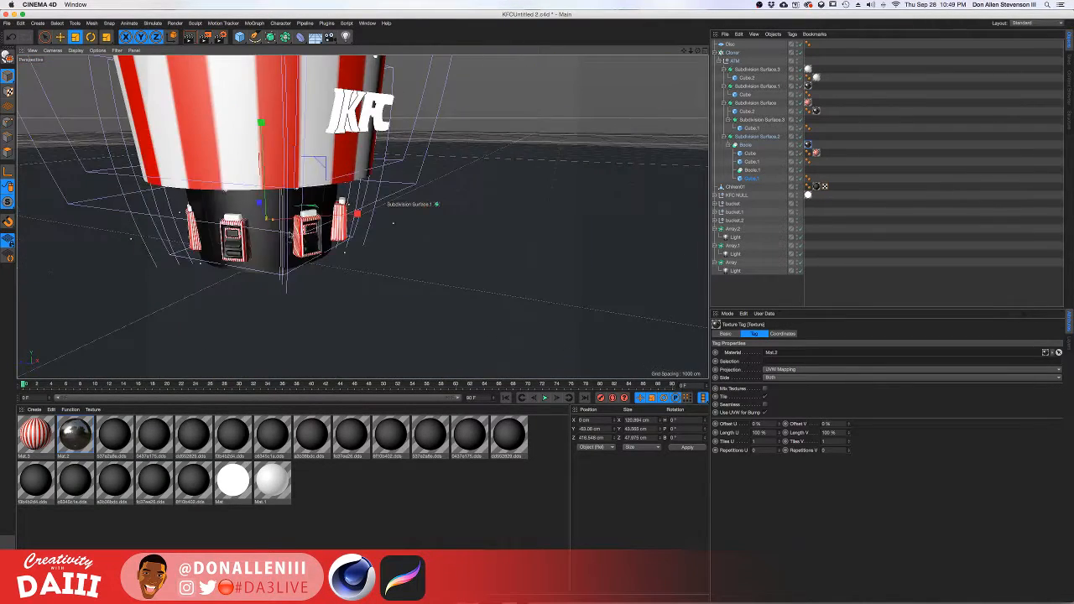
pyautogui.moveTo(356, 164)
pyautogui.keyDown('alt'); pyautogui.mouseDown()
pyautogui.moveTo(271, 150)
pyautogui.moveTo(362, 170)
pyautogui.moveTo(314, 198)
pyautogui.mouseUp(); pyautogui.keyUp('alt')
pyautogui.scroll(5, 338, 197)
pyautogui.press('super+r')
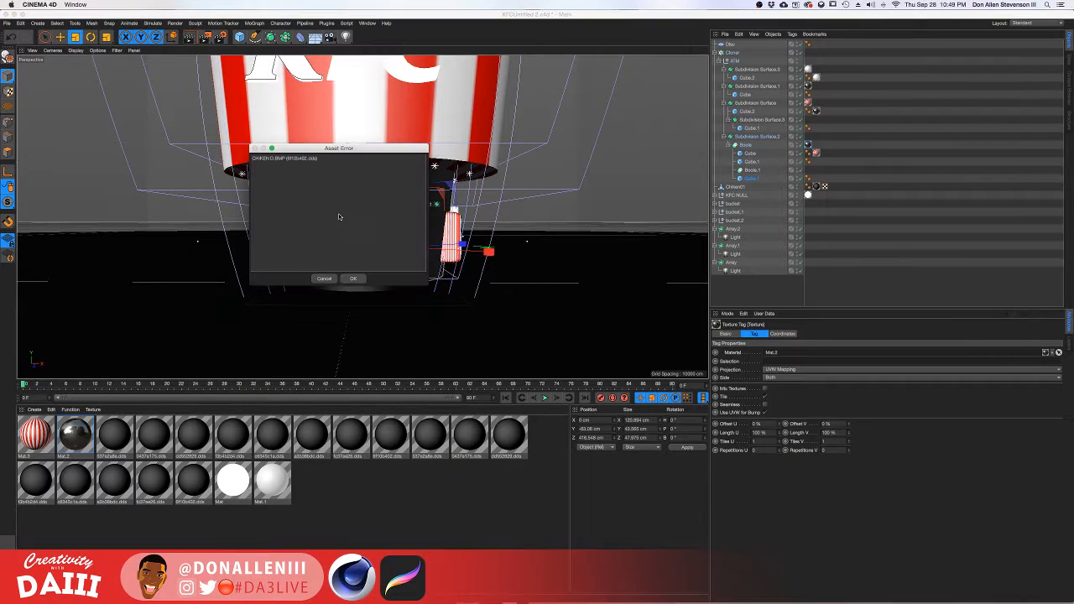
pyautogui.click(352, 279)
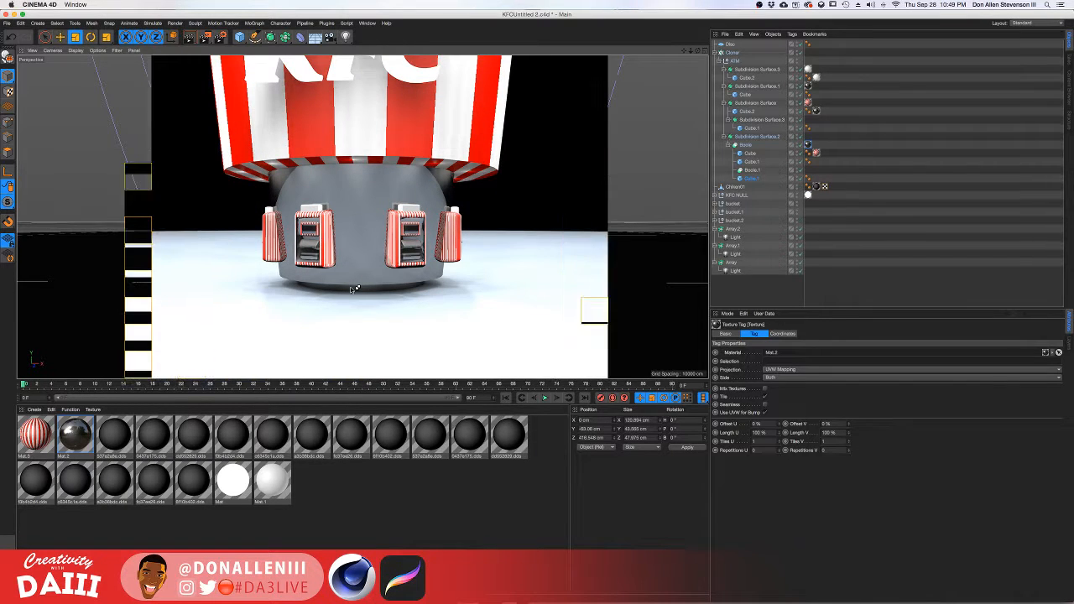
# Undo the stray selection, turn the Cloner back on and frame the whole bucket building from the front.
pyautogui.scroll(-6, 403, 210)
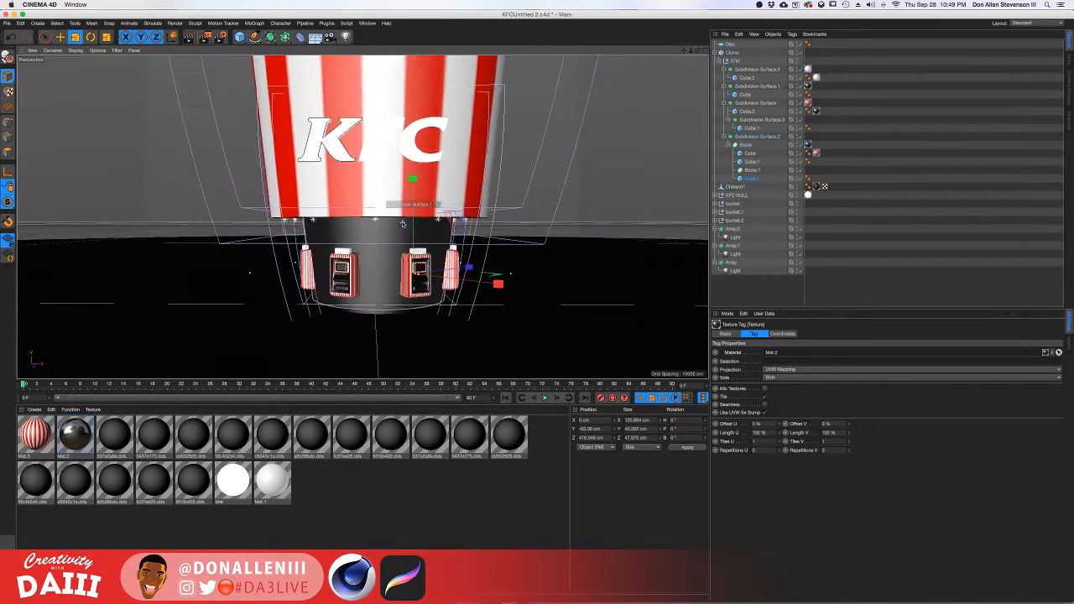
pyautogui.keyDown('alt'); pyautogui.moveTo(404, 208); pyautogui.dragTo(442, 322); pyautogui.keyUp('alt')
pyautogui.click(455, 164)
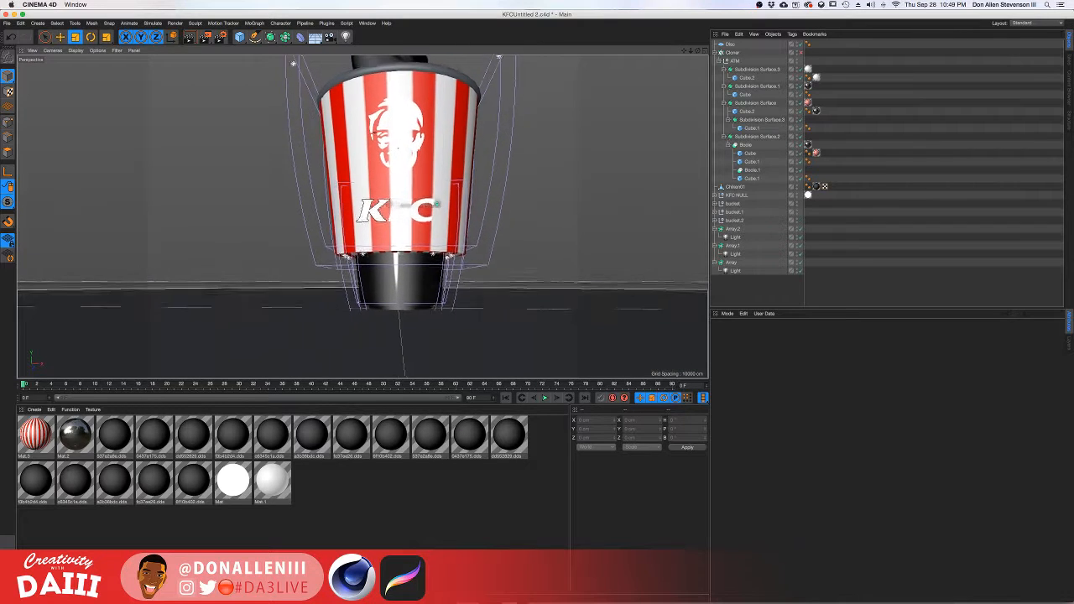
pyautogui.press('super+z')
pyautogui.press('super+z')
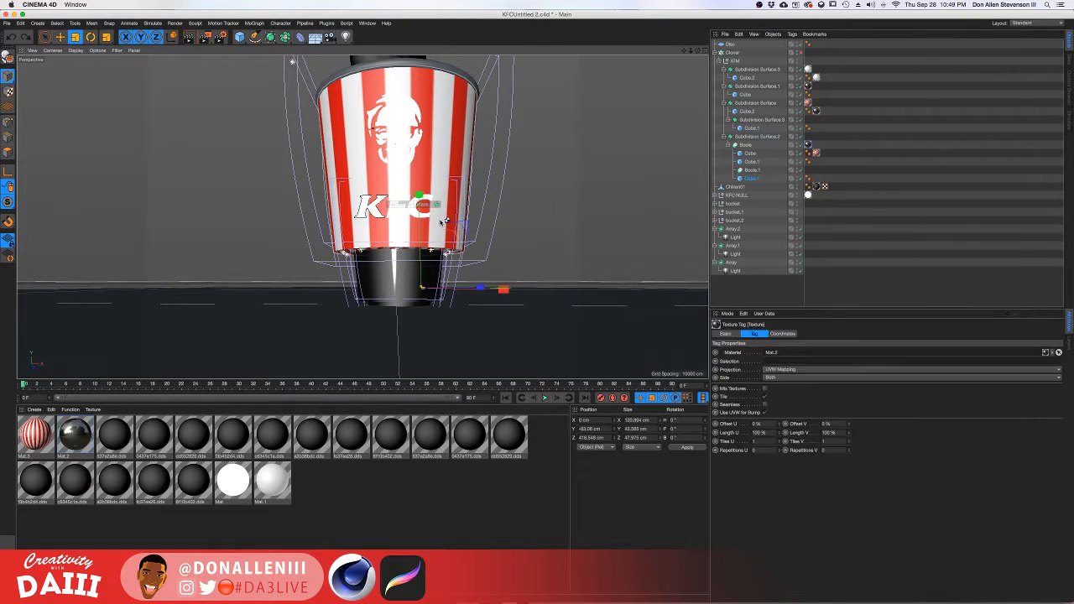
pyautogui.click(801, 54)
pyautogui.keyDown('alt'); pyautogui.moveTo(398, 333); pyautogui.dragTo(398, 232, button='right'); pyautogui.keyUp('alt')
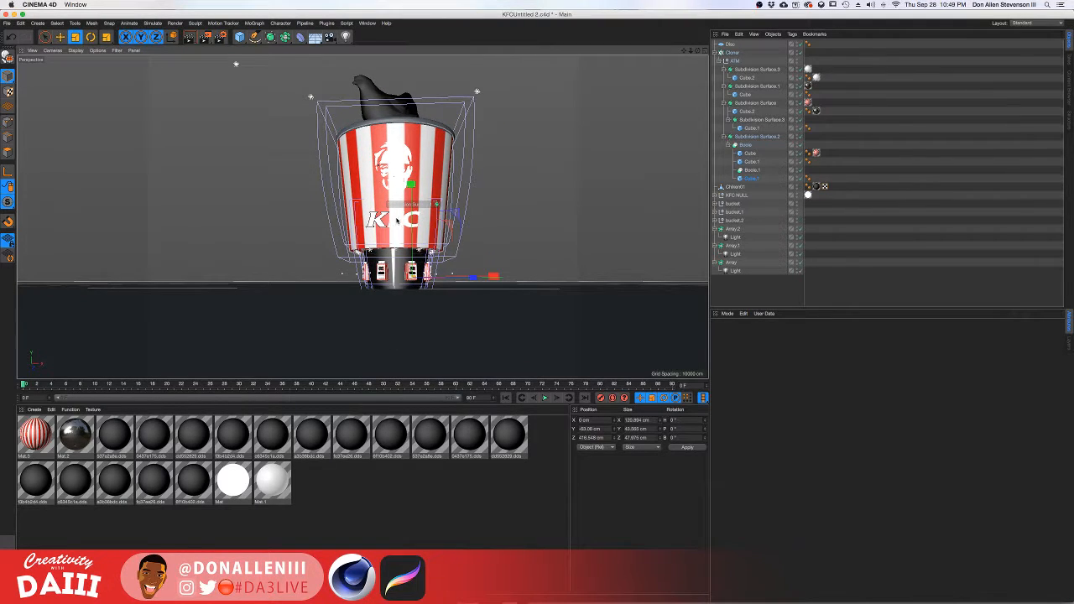
pyautogui.keyDown('alt'); pyautogui.moveTo(396, 220); pyautogui.dragTo(397, 197); pyautogui.keyUp('alt')
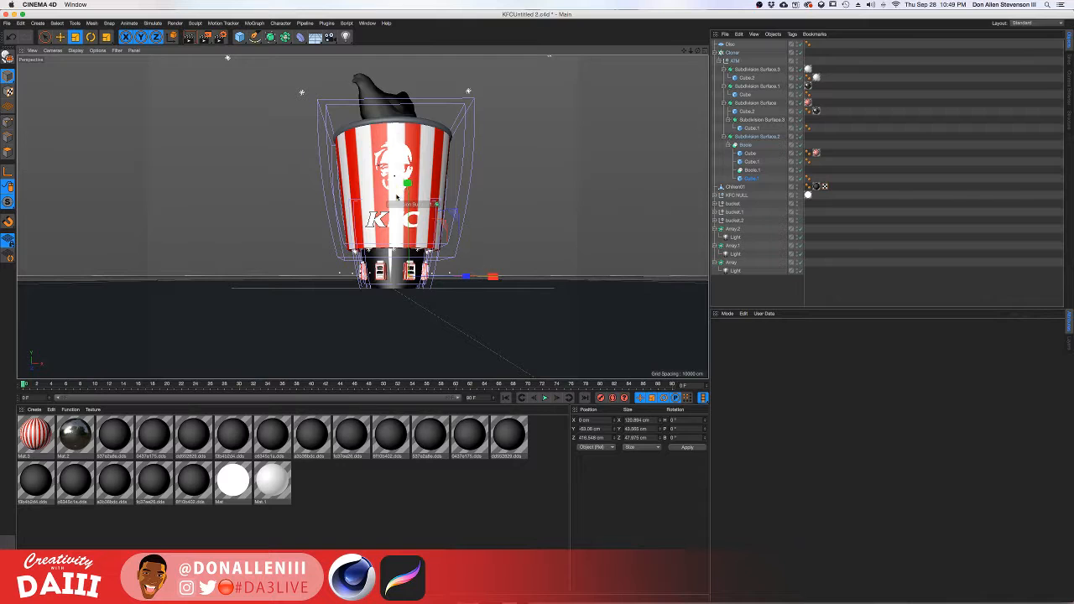
pyautogui.keyDown('alt'); pyautogui.moveTo(391, 191); pyautogui.dragTo(367, 209, button='middle'); pyautogui.keyUp('alt')
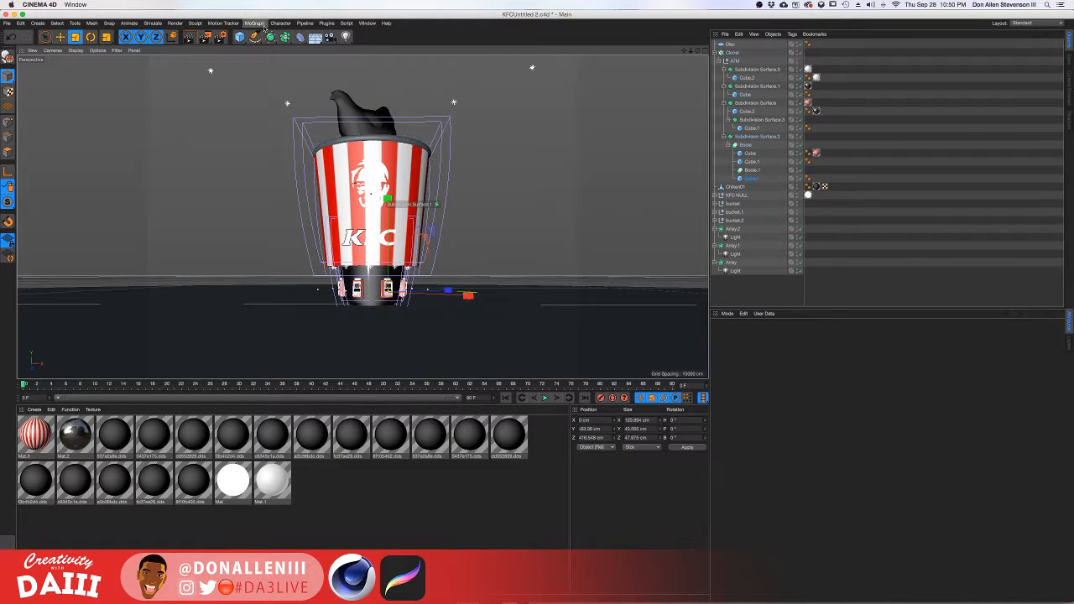
# Set the render output size to 1080 pixels wide by 1350 pixels high in the render settings.
pyautogui.click(222, 37)
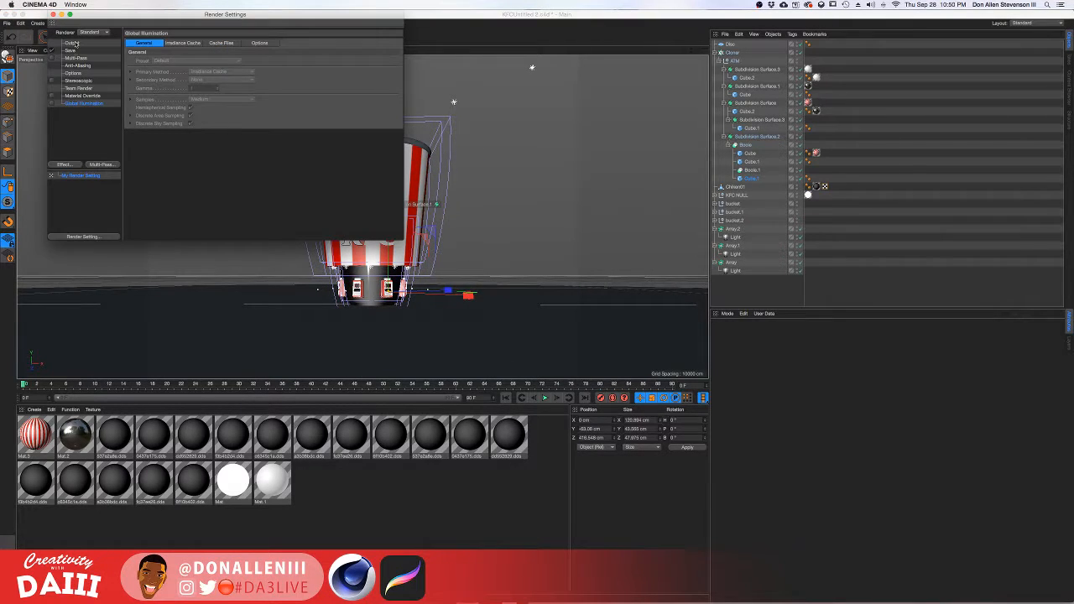
pyautogui.click(73, 43)
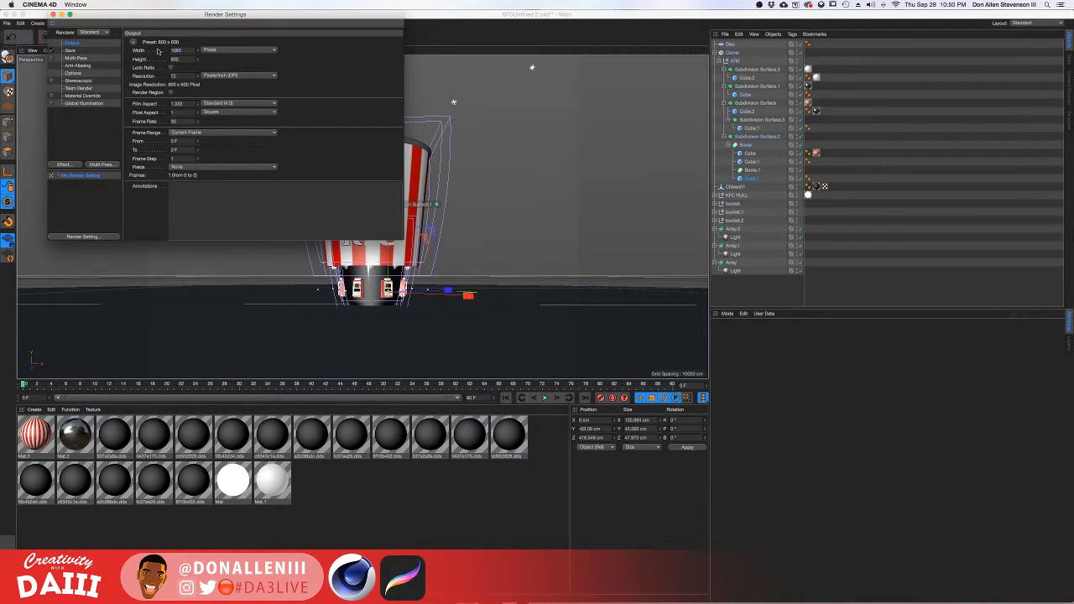
pyautogui.press('Return')
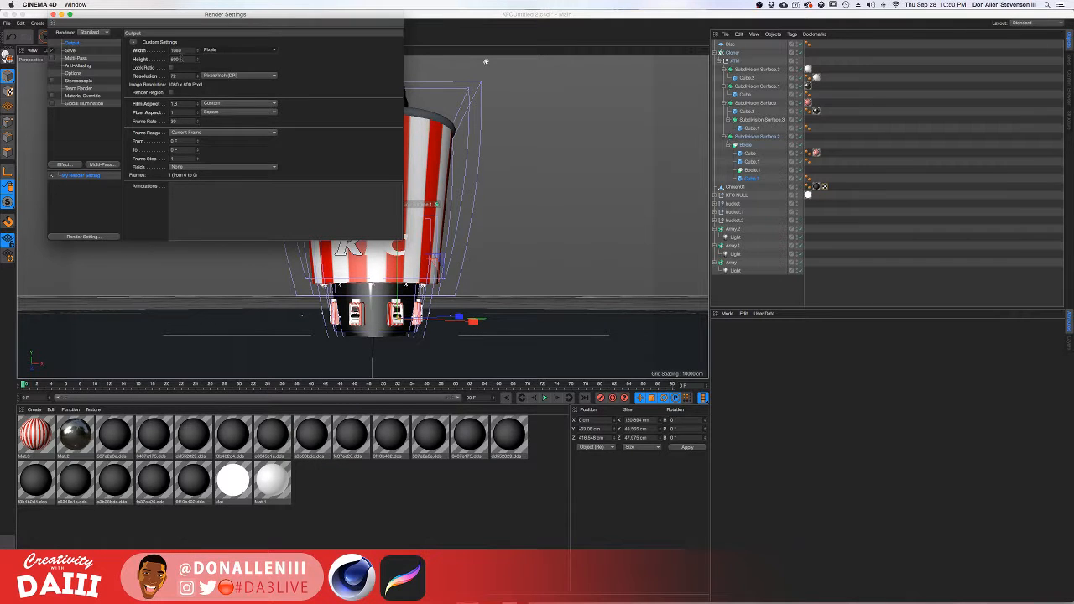
pyautogui.moveTo(181, 59); pyautogui.dragTo(163, 57)
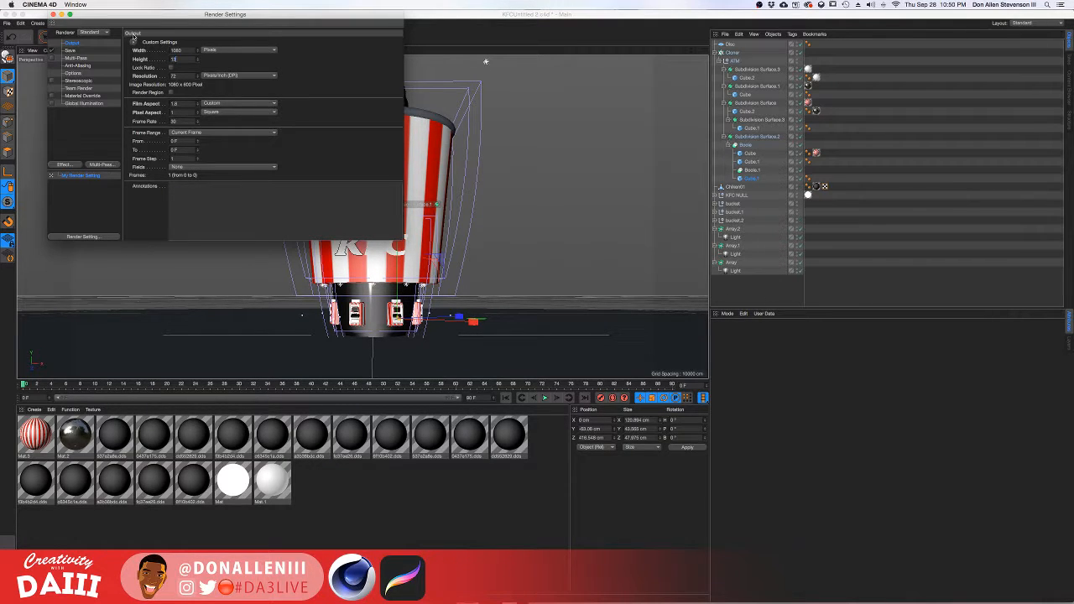
pyautogui.write('1350')
pyautogui.press('Return')
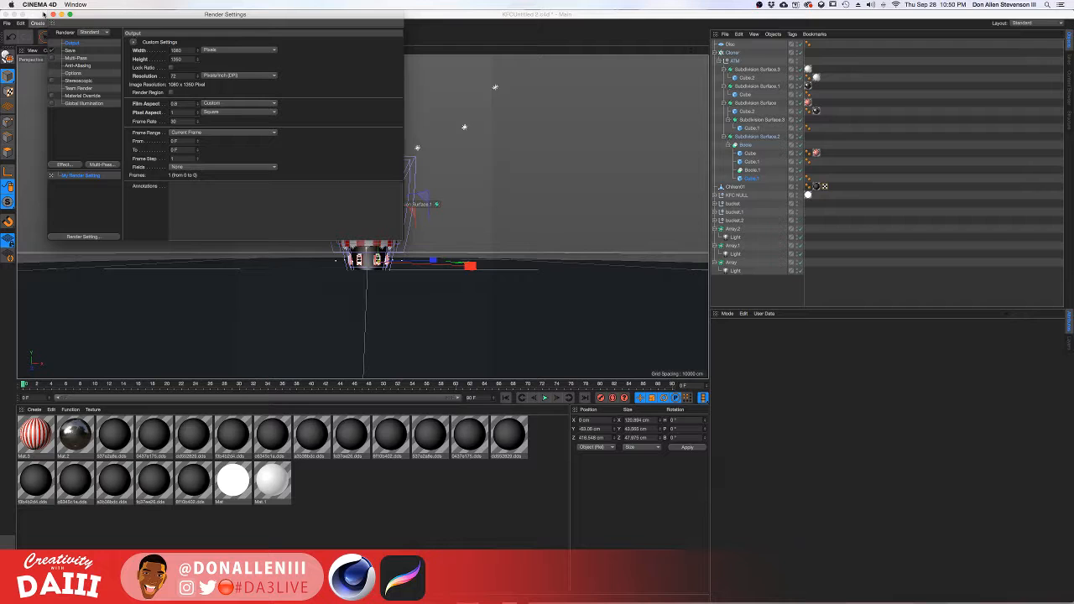
pyautogui.click(52, 15)
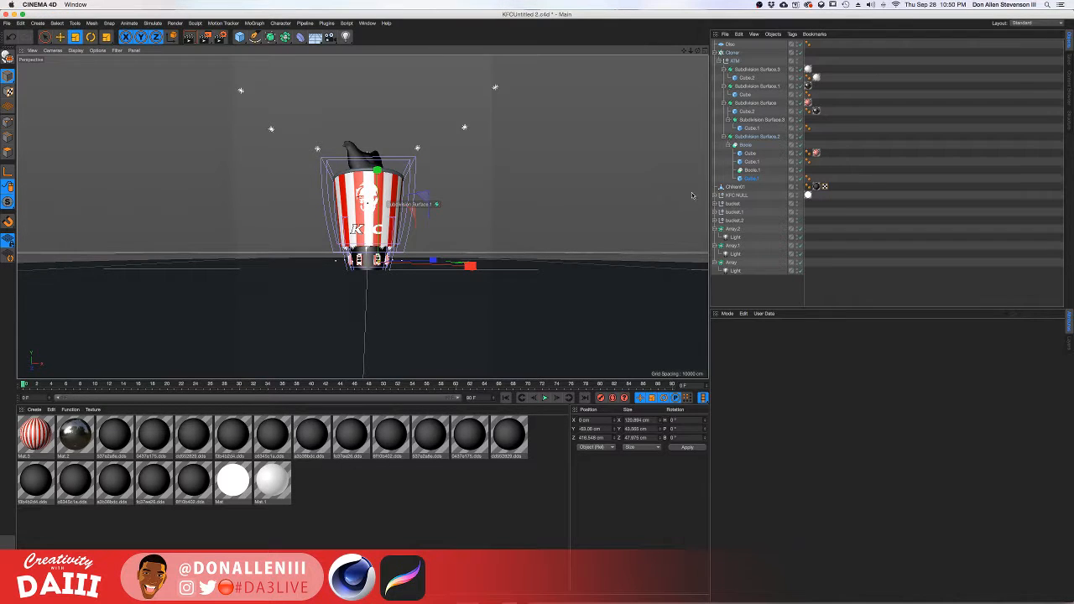
# Narrow the viewport to a portrait shape and frame the full bucket building from a low front angle.
pyautogui.moveTo(709, 181); pyautogui.dragTo(278, 182)
pyautogui.scroll(6, 167, 217)
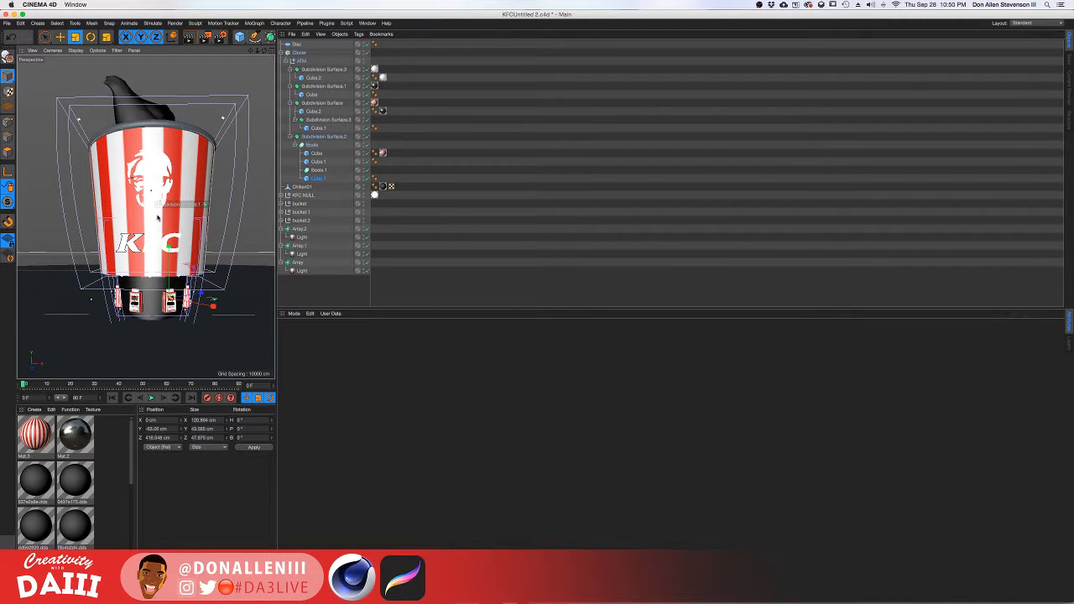
pyautogui.click(157, 210)
pyautogui.keyDown('alt'); pyautogui.moveTo(147, 194); pyautogui.dragTo(152, 163); pyautogui.keyUp('alt')
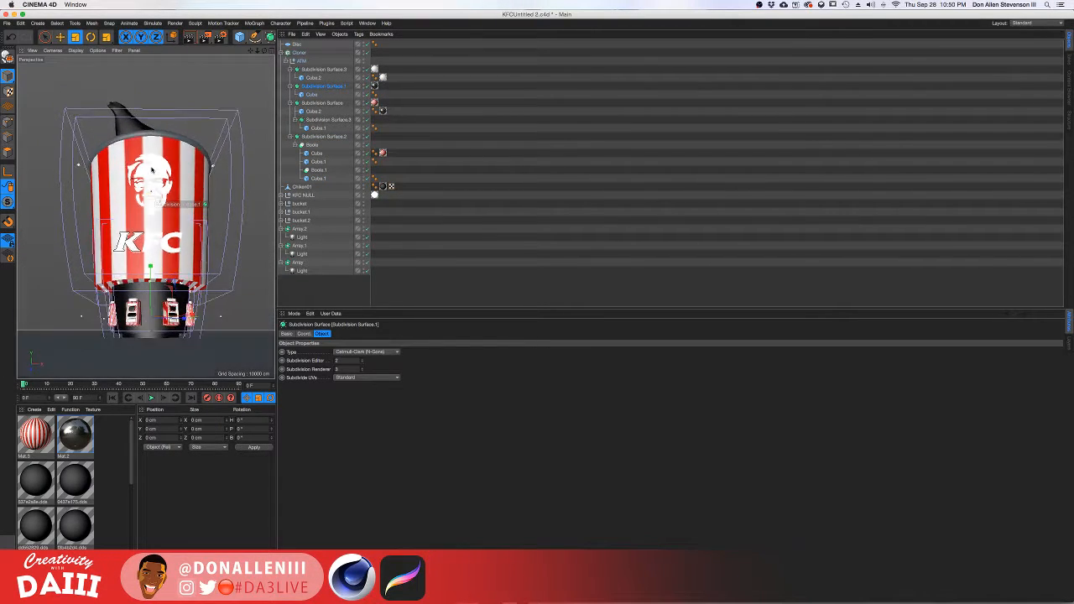
pyautogui.press('s')
pyautogui.press('h')
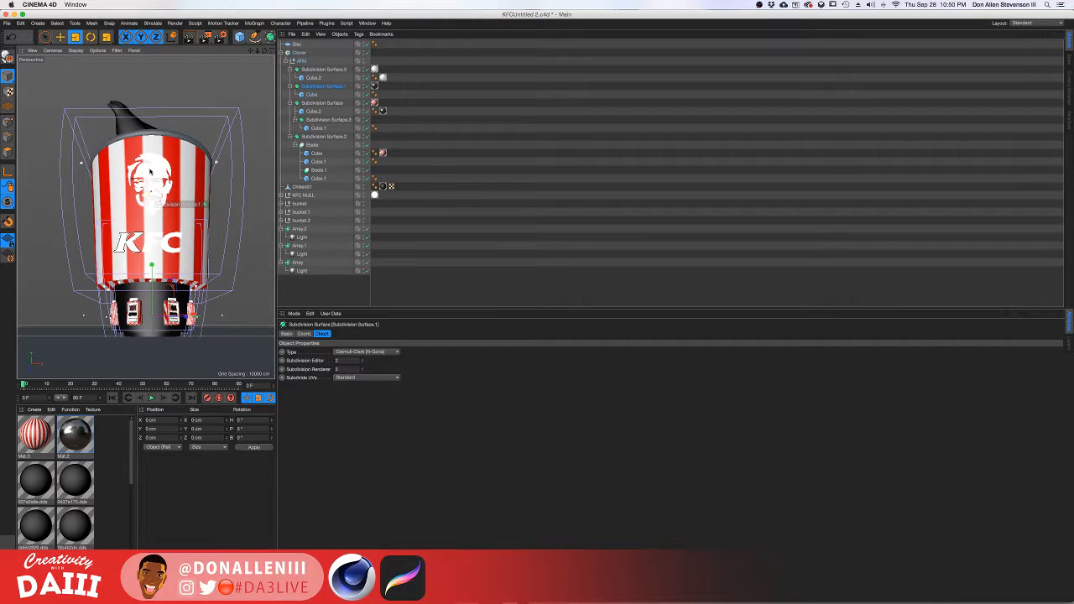
# Reframe the bucket building from the front and render a viewport preview, continuing past the missing texture.
pyautogui.keyDown('alt'); pyautogui.moveTo(150, 171); pyautogui.dragTo(140, 239); pyautogui.keyUp('alt')
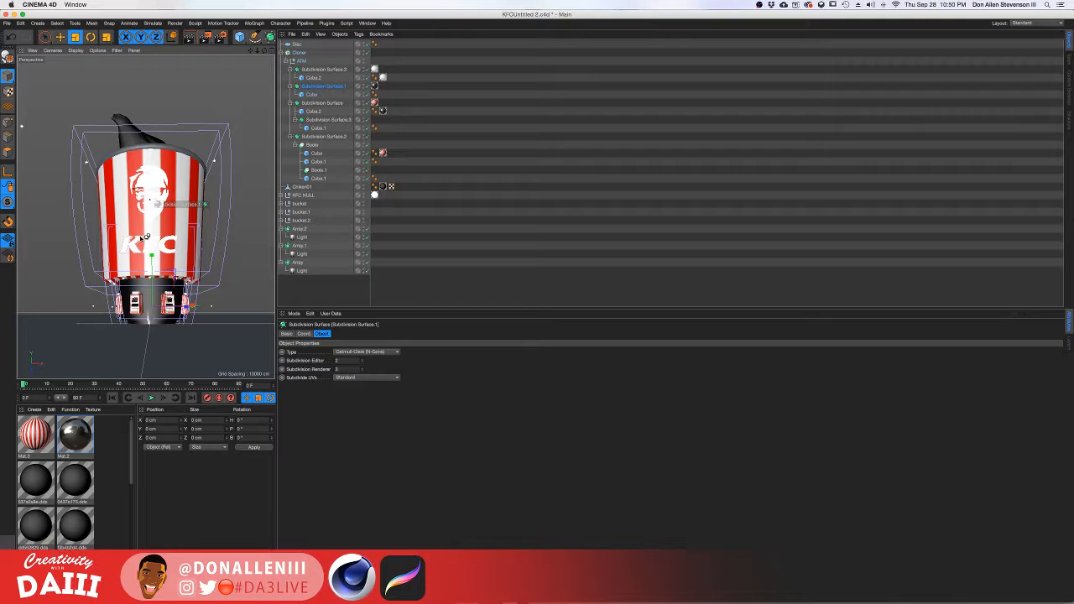
pyautogui.press('super+r')
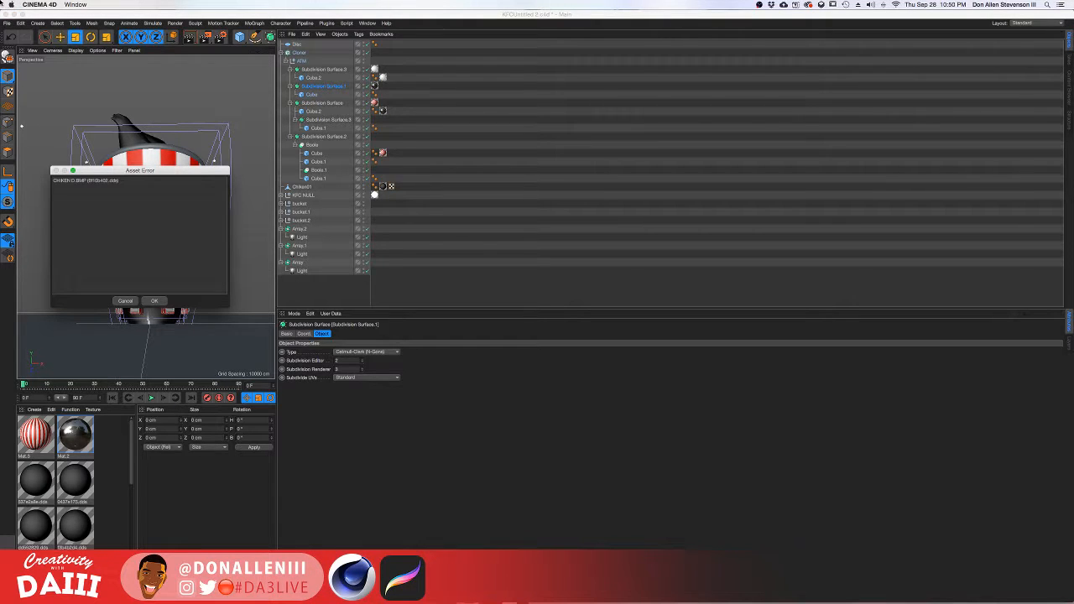
pyautogui.click(154, 300)
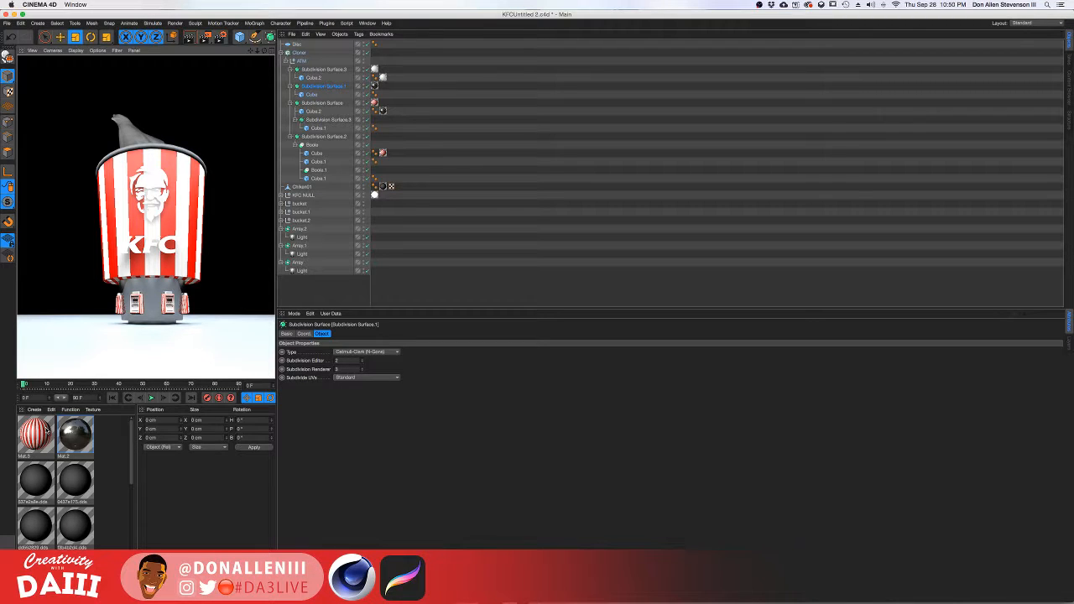
# Try the striped Mat.3 material on the bucket's base, preview it in a render, and undo the material change.
pyautogui.click(147, 317)
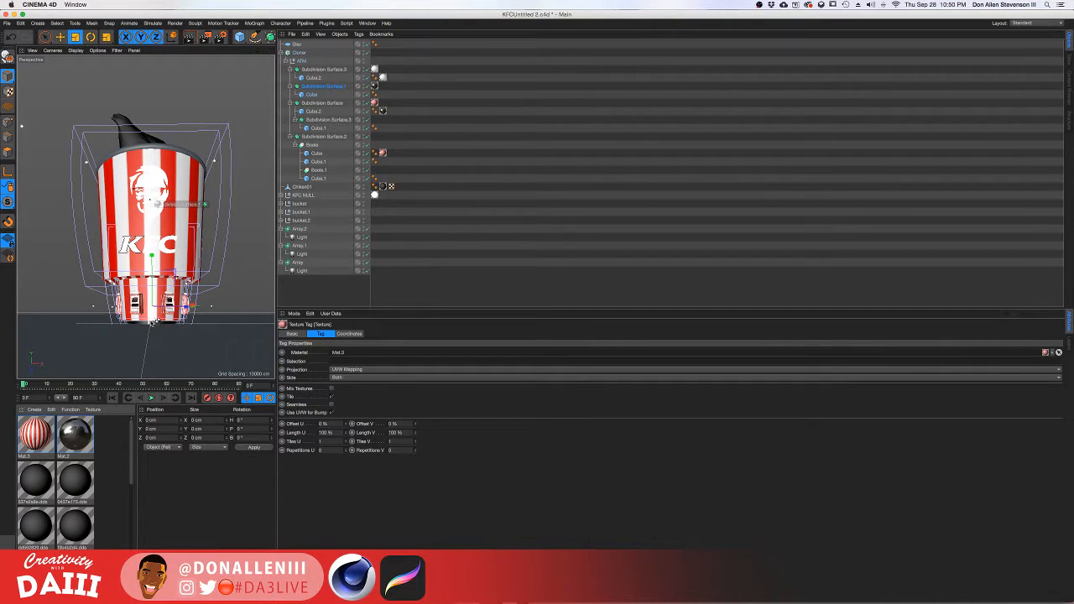
pyautogui.press('super+r')
pyautogui.click(162, 383)
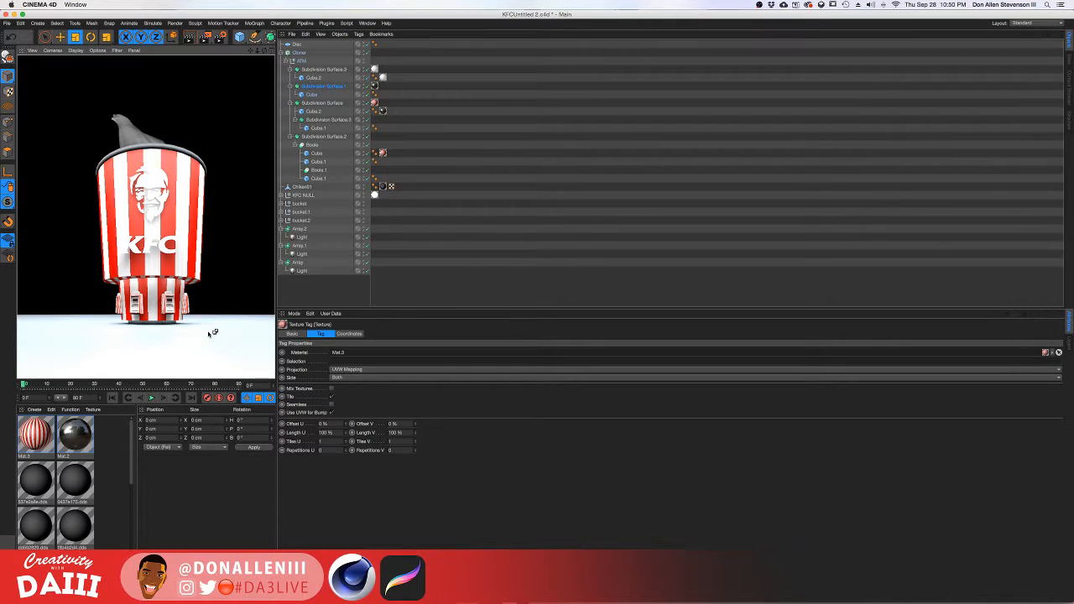
pyautogui.press('super+z')
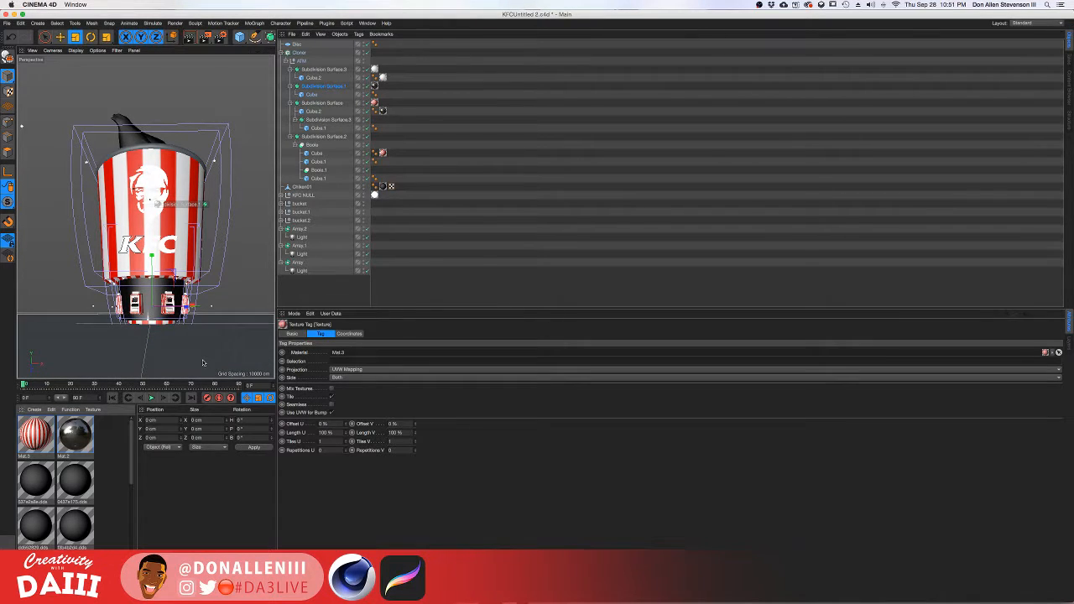
# Render a viewport preview of the bucket building again with its plain base restored.
pyautogui.press('super+r')
pyautogui.click(216, 424)
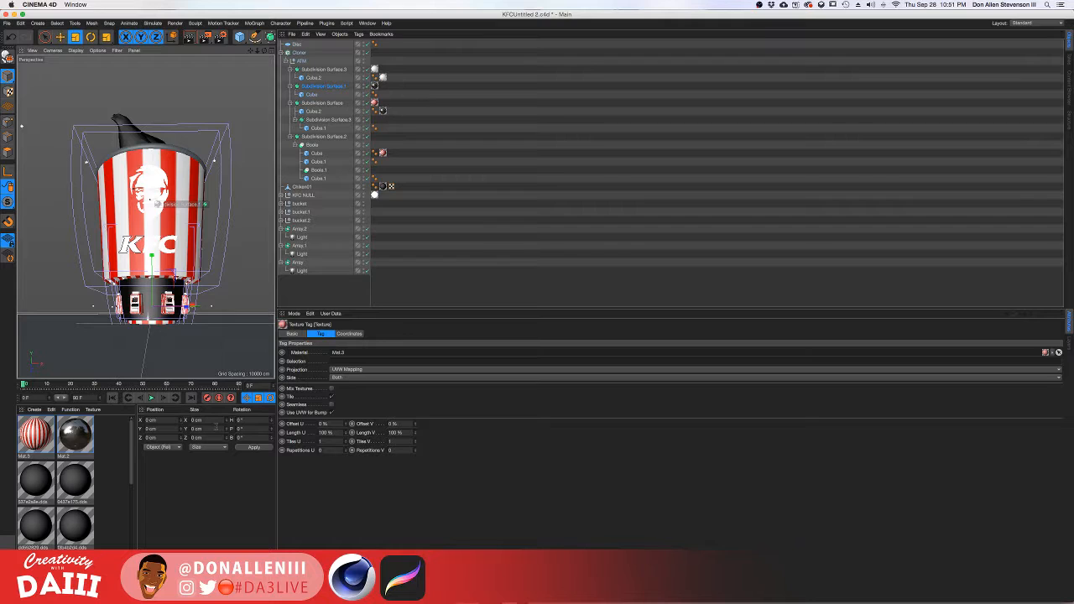
pyautogui.press('super+r')
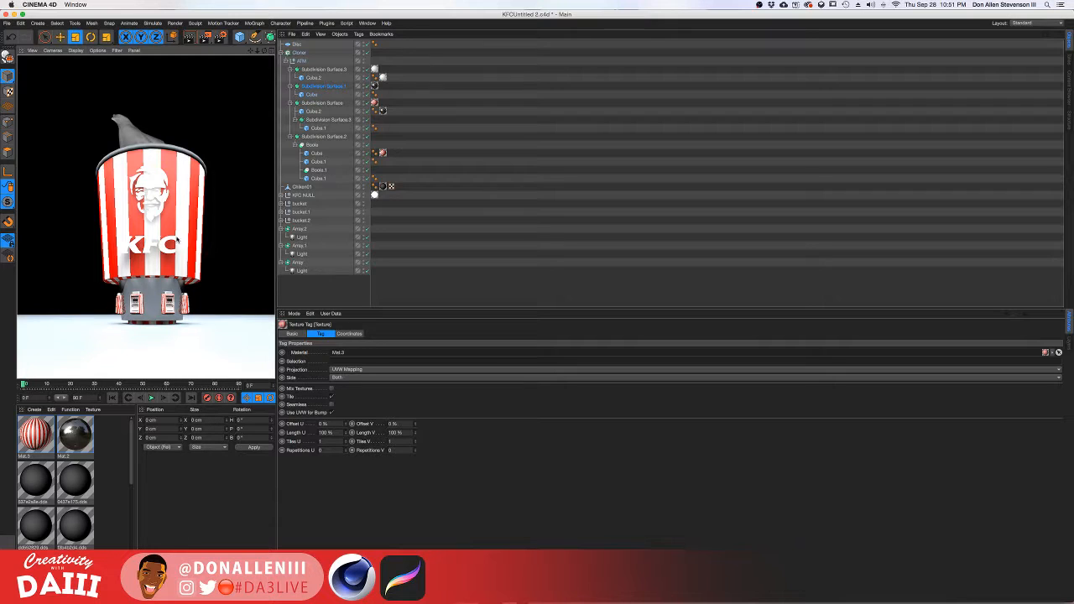
# Switch to Chrome and look through the open ATM, Colonel logo and KFC bucket reference images.
pyautogui.hotkey('ctrl', 'Up')
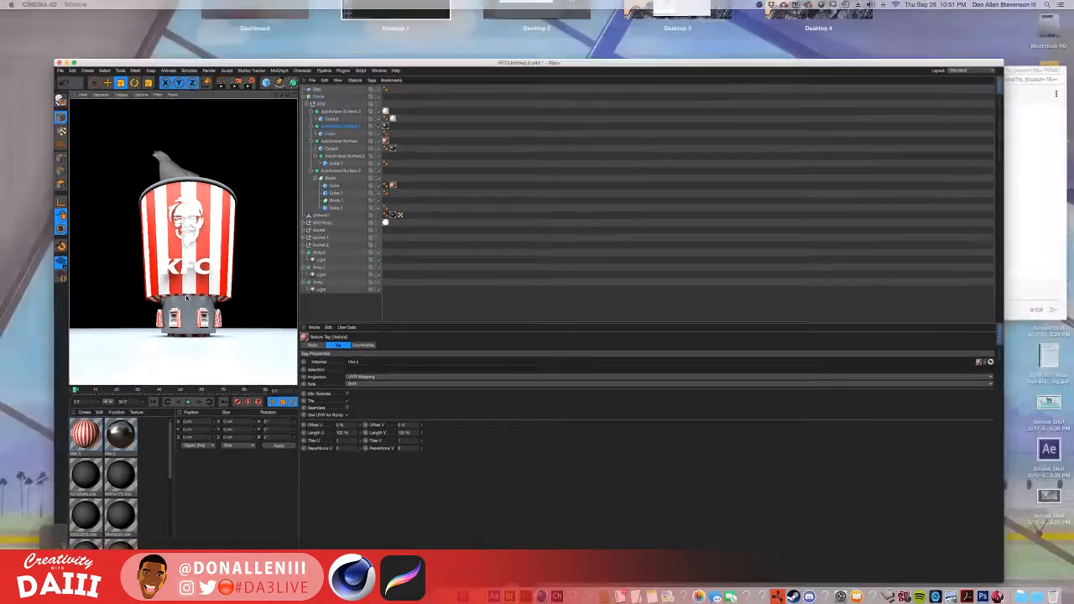
pyautogui.click(374, 55)
pyautogui.hotkey('ctrl', 'Up')
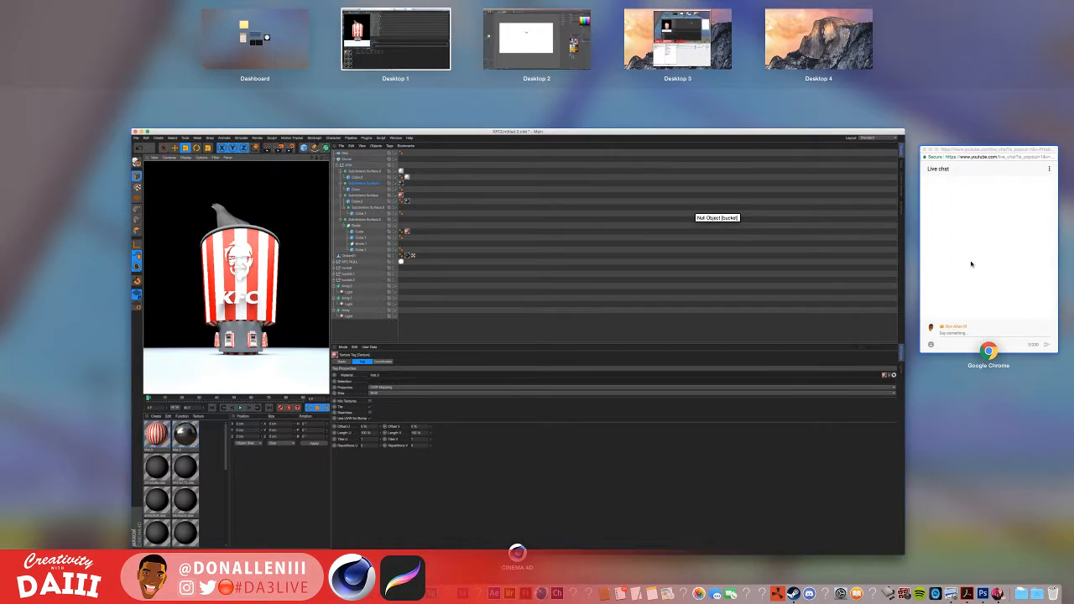
pyautogui.click(503, 52)
pyautogui.hotkey('ctrl', 'Up')
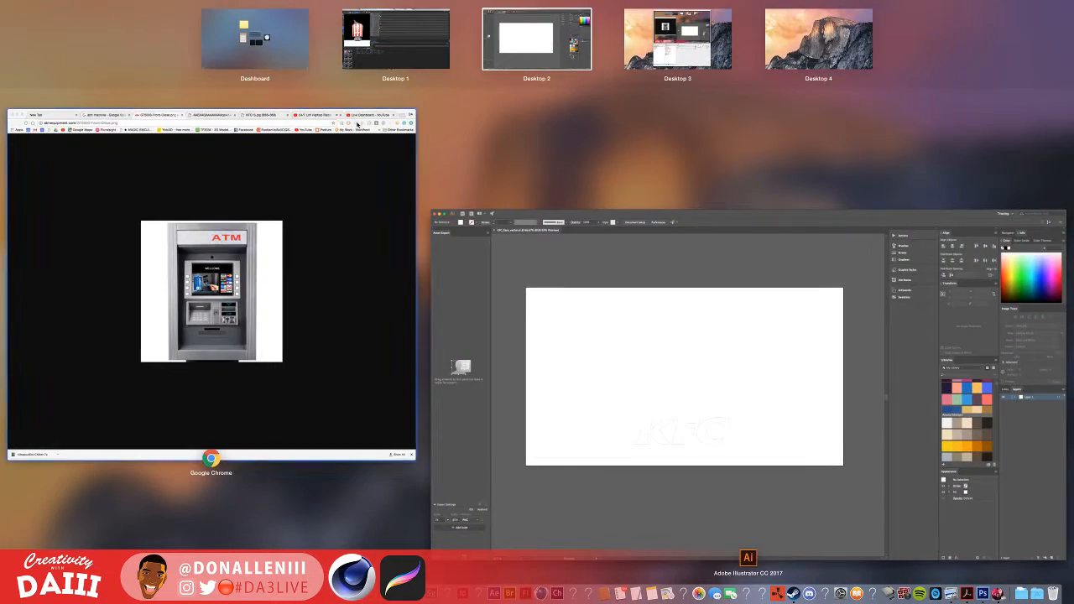
pyautogui.click(250, 197)
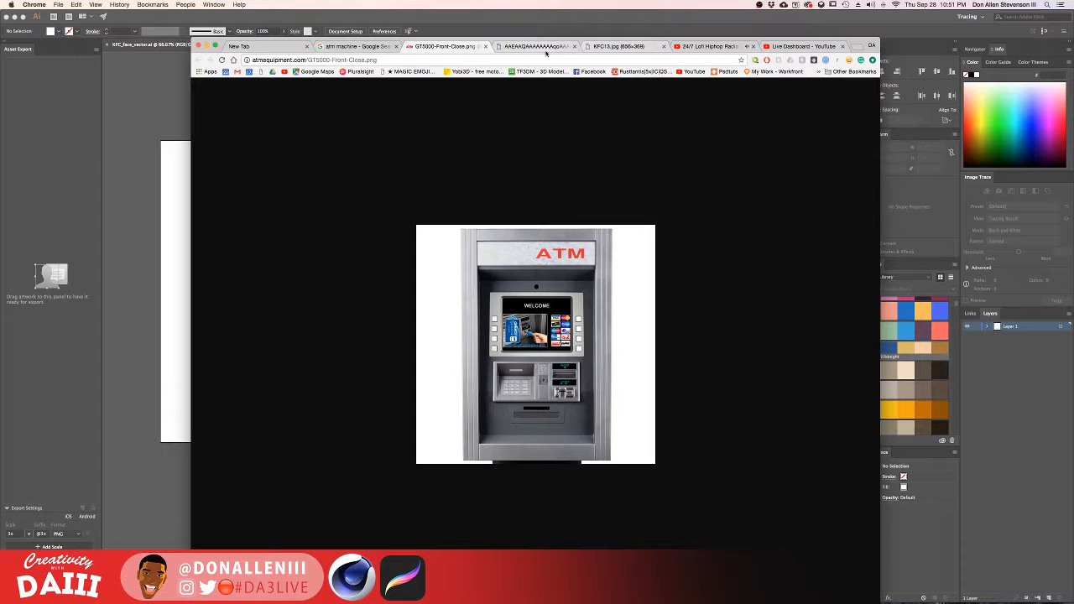
pyautogui.click(537, 47)
pyautogui.click(618, 46)
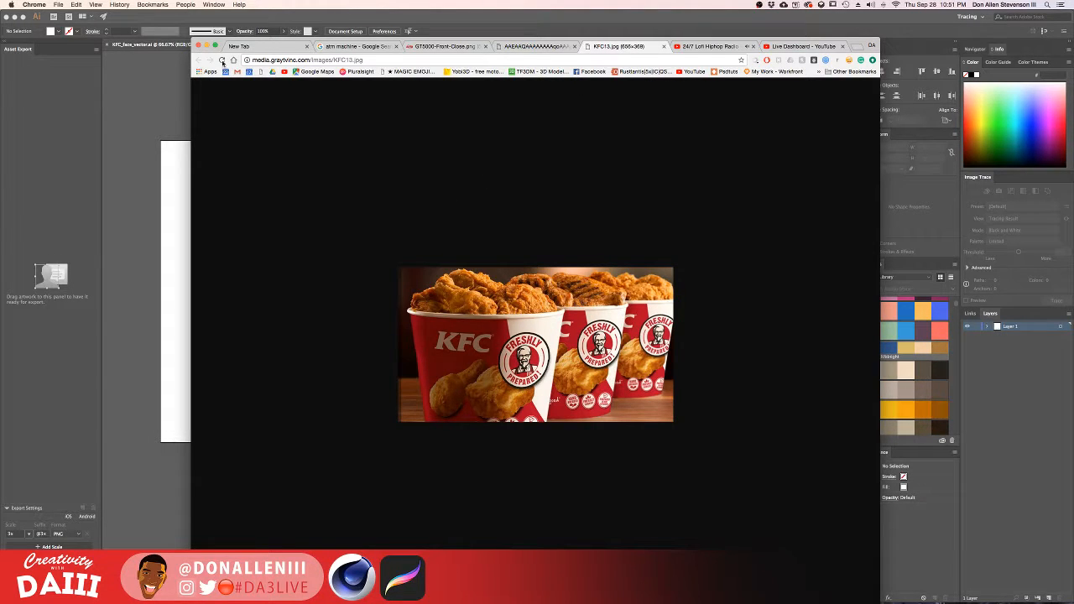
pyautogui.click(538, 48)
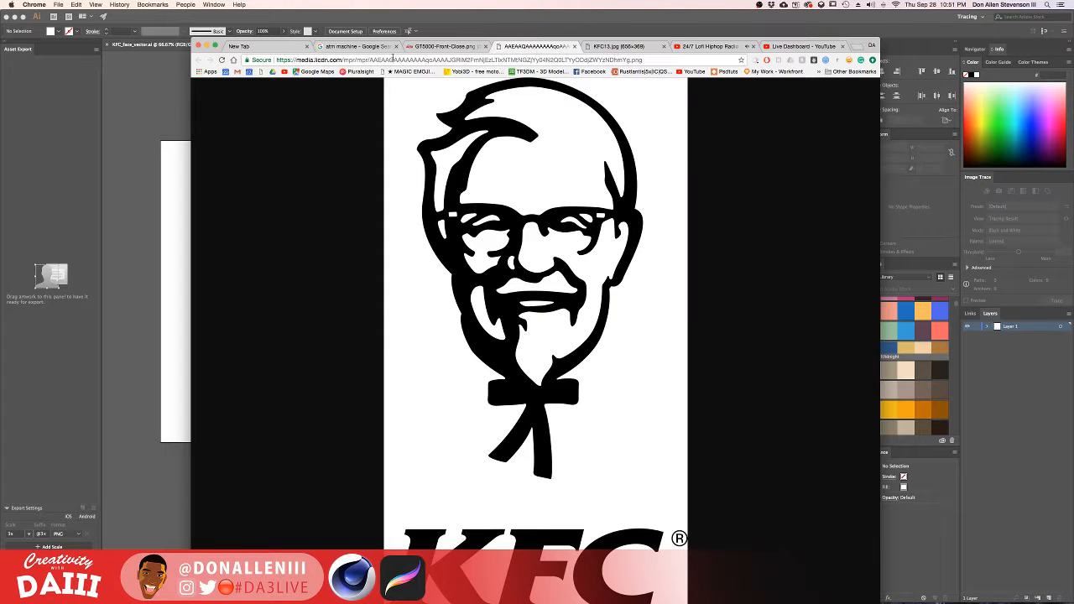
pyautogui.click(625, 46)
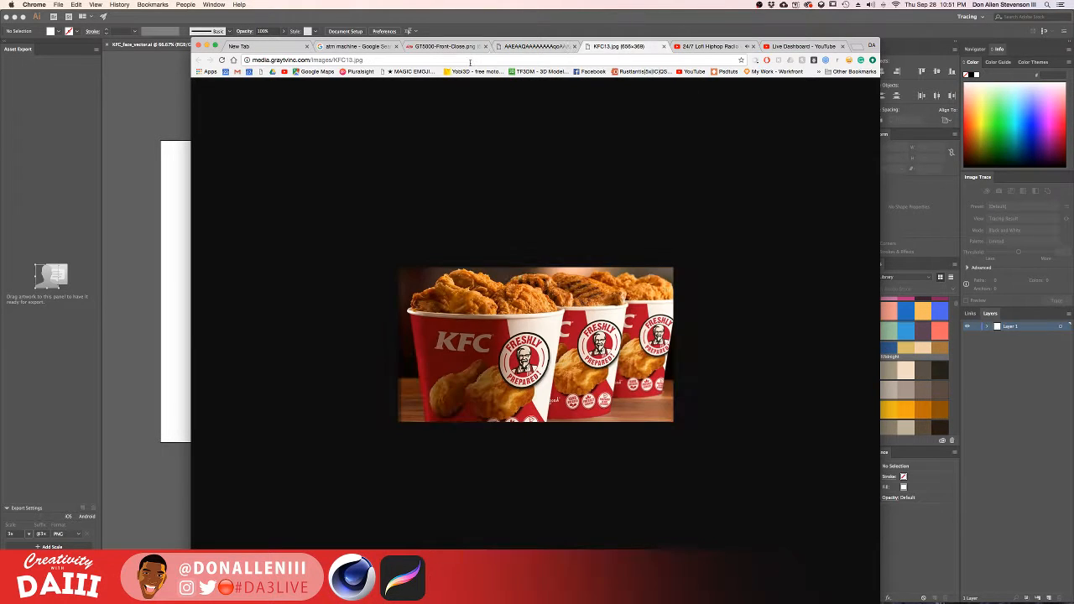
# Search Google Images for "kfc" and open the photo of the white bucket with red stripes.
pyautogui.click(454, 60)
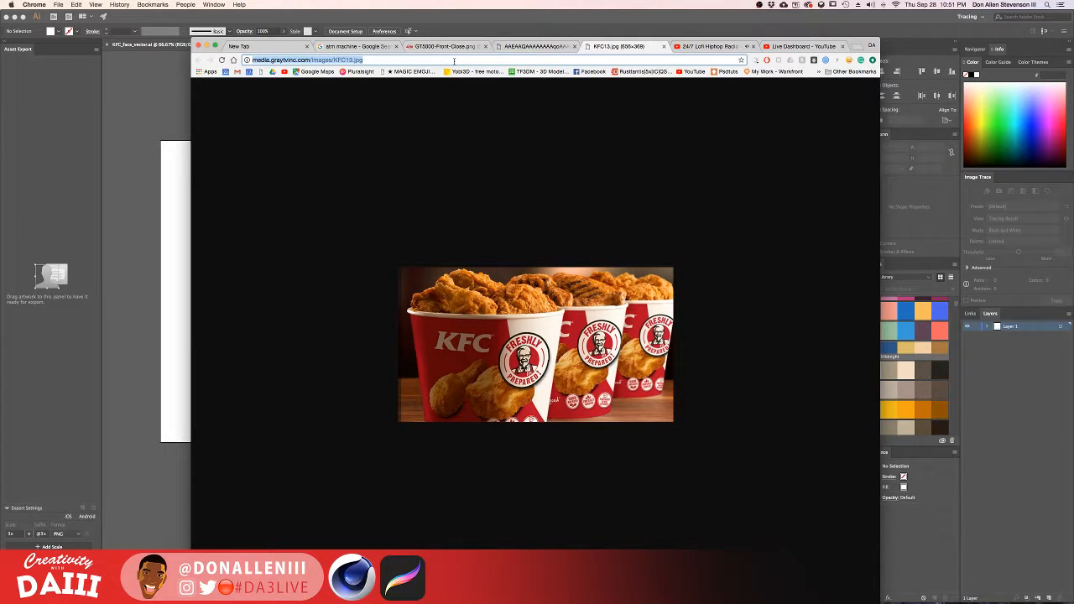
pyautogui.write('kfc')
pyautogui.press('Return')
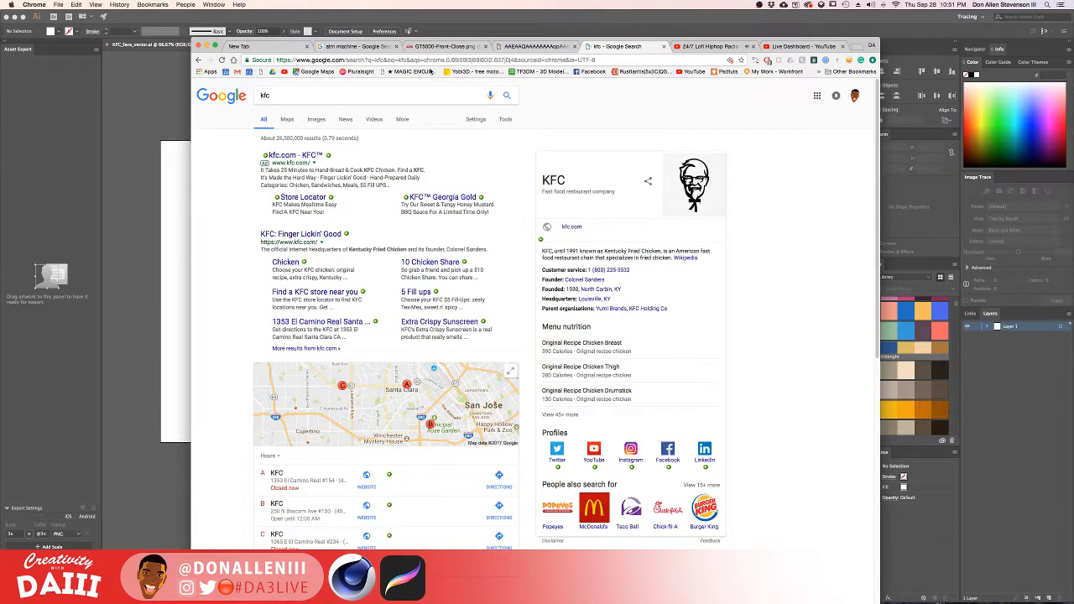
pyautogui.click(314, 119)
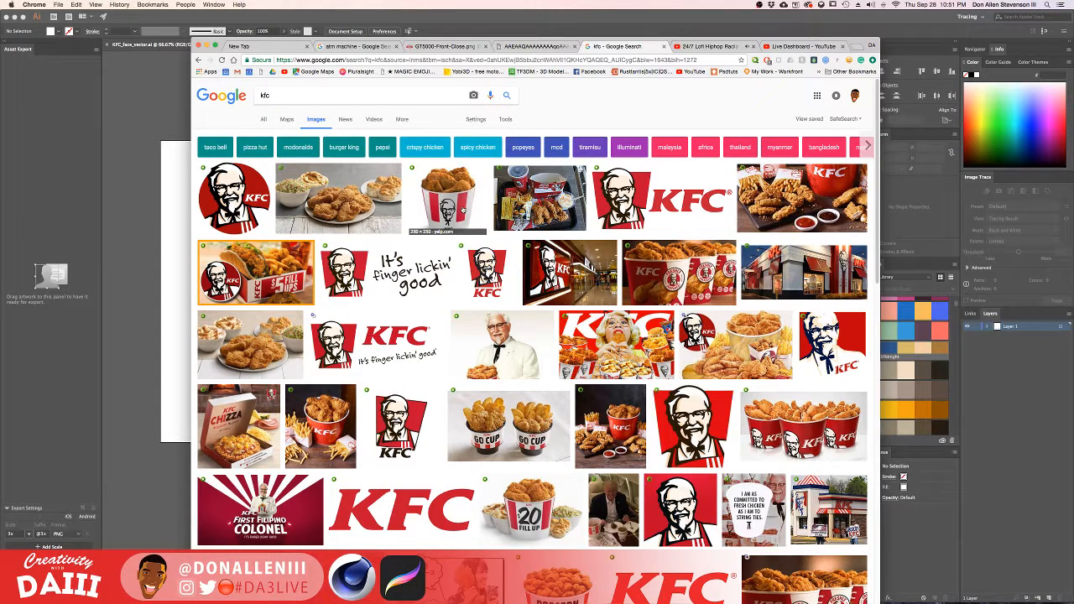
pyautogui.click(462, 210)
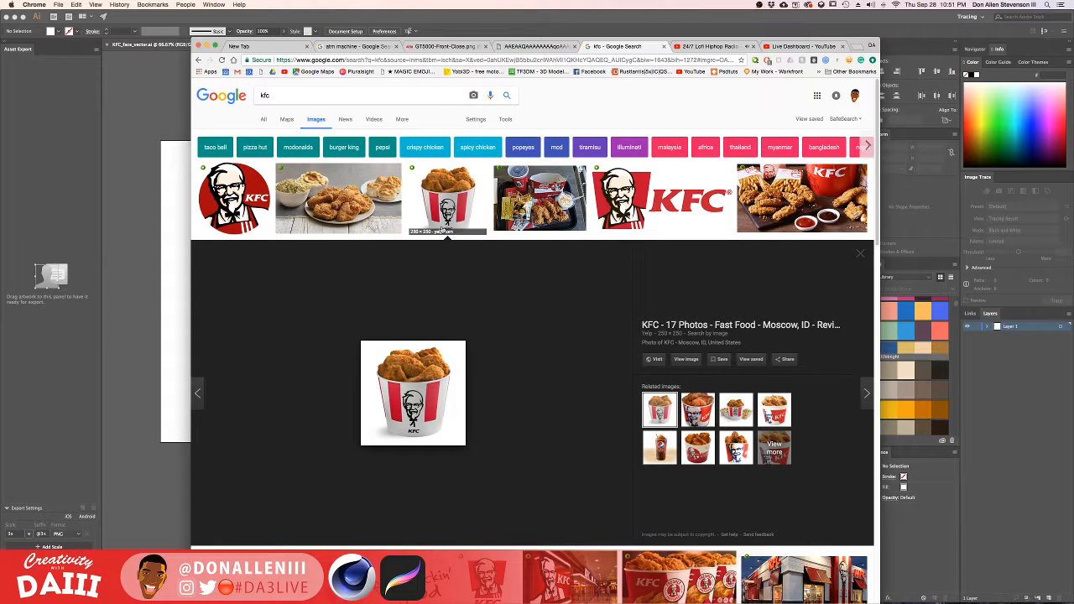
# Switch back to Cinema 4D and widen the stripes of Mat.3 by raising its Tiles shader's global scale to about 90 %.
pyautogui.click(174, 212)
pyautogui.hotkey('ctrl', 'Up')
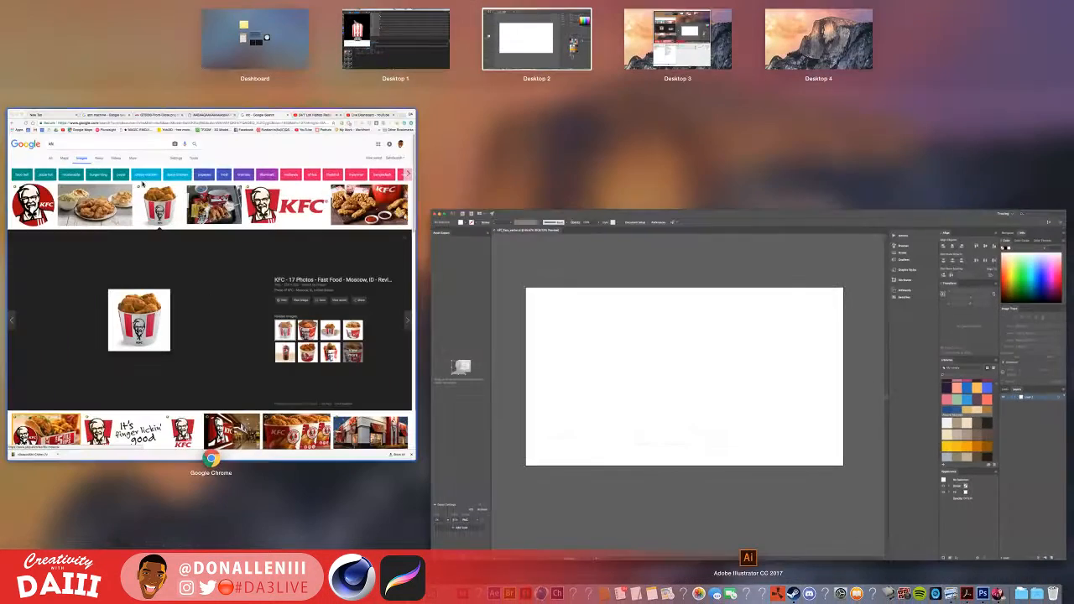
pyautogui.click(395, 40)
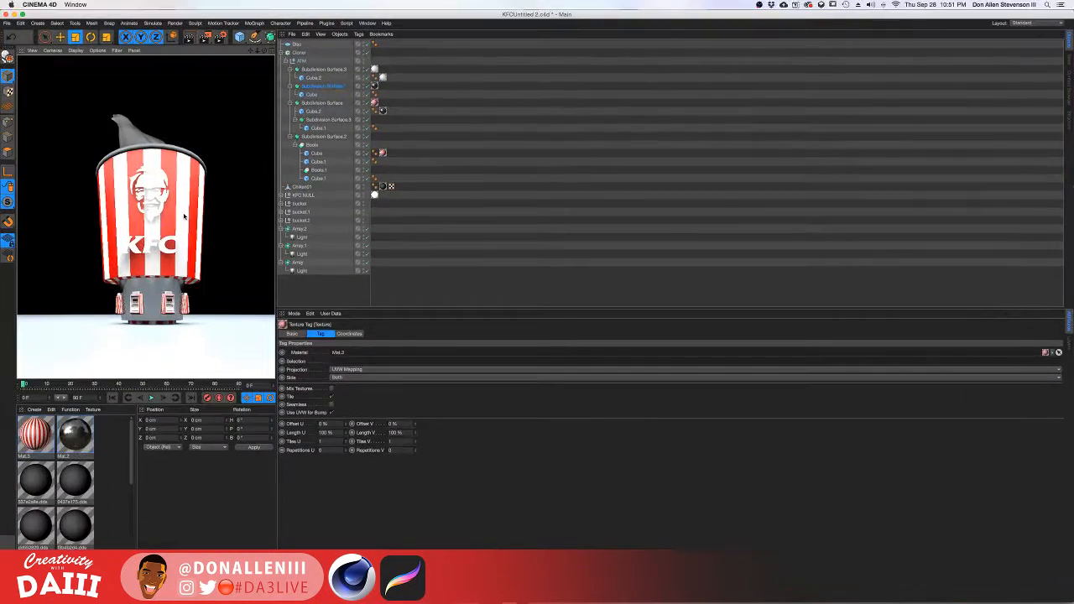
pyautogui.doubleClick(34, 433)
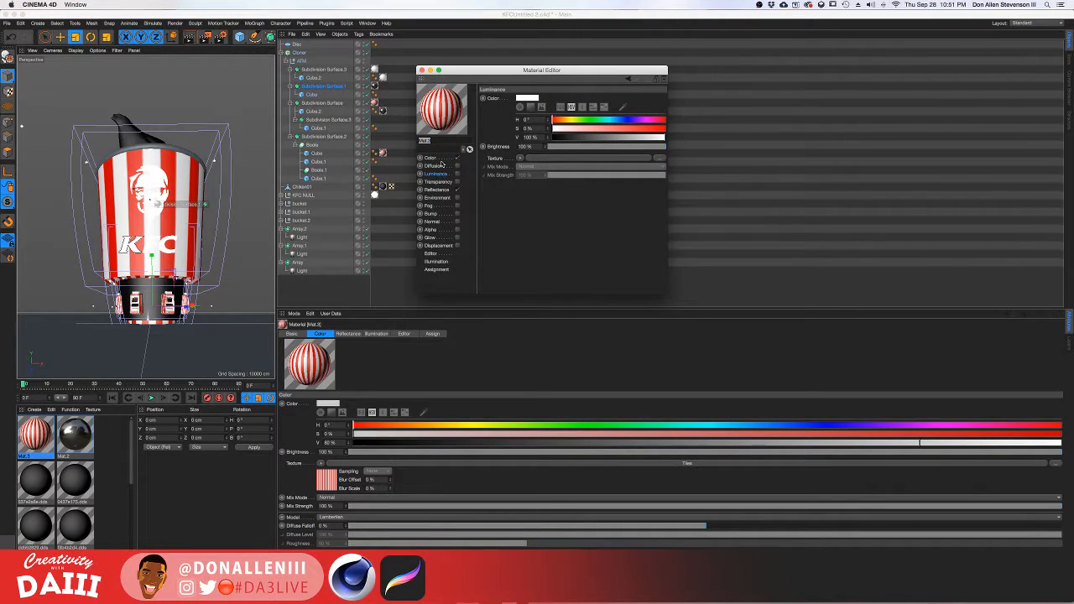
pyautogui.click(442, 158)
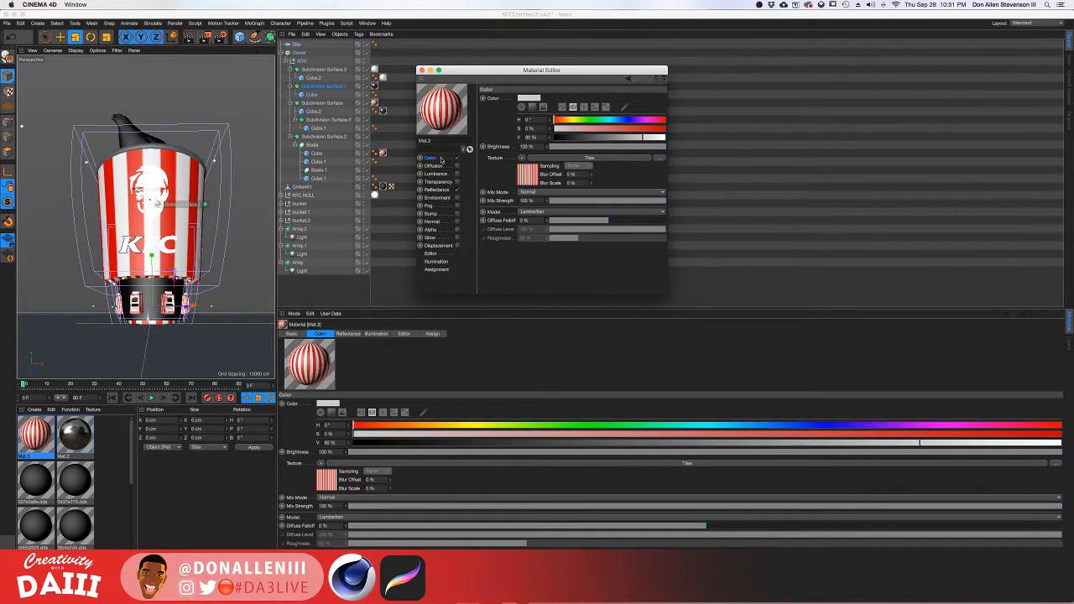
pyautogui.click(528, 178)
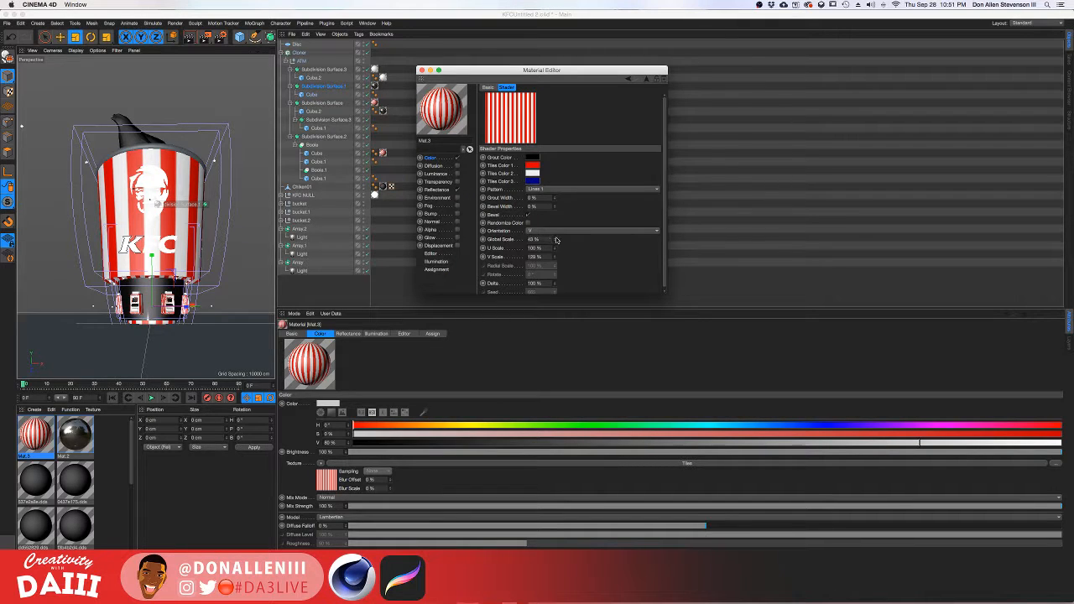
pyautogui.moveTo(554, 239); pyautogui.dragTo(555, 241)
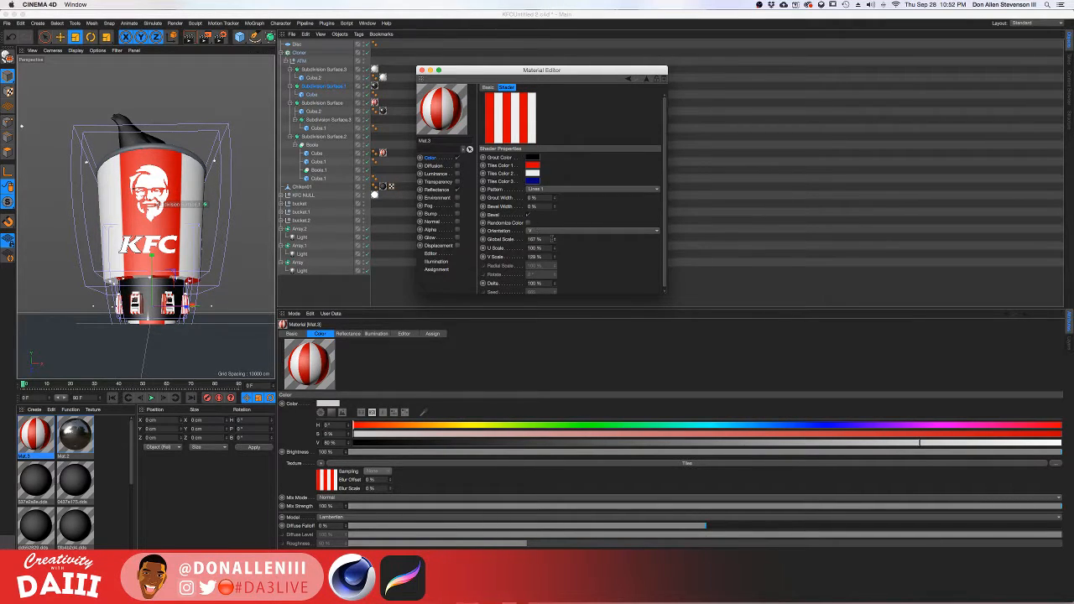
pyautogui.click(554, 242)
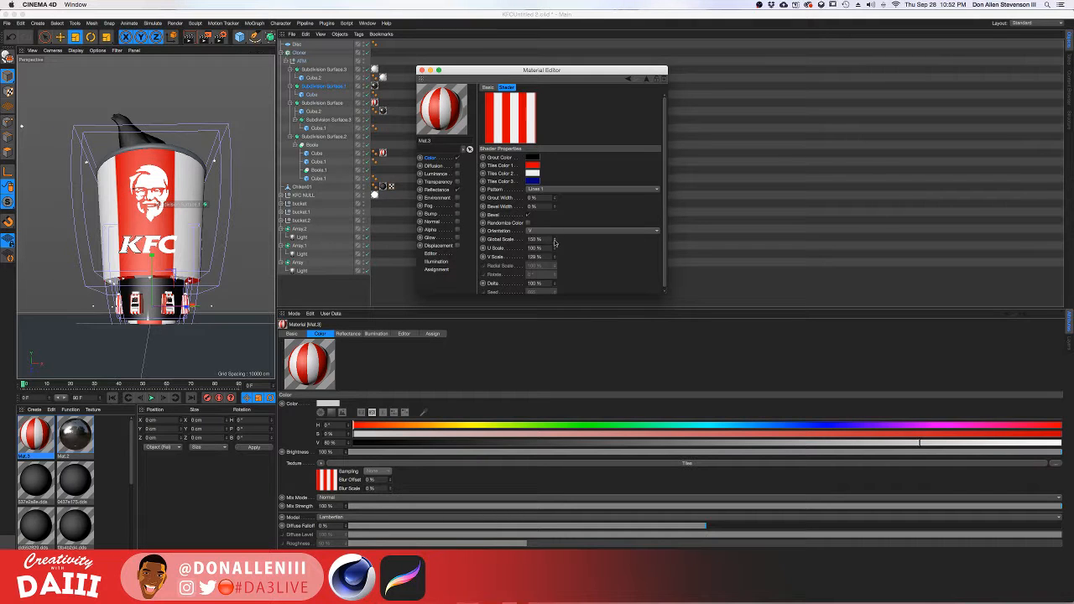
pyautogui.moveTo(554, 242); pyautogui.dragTo(554, 243)
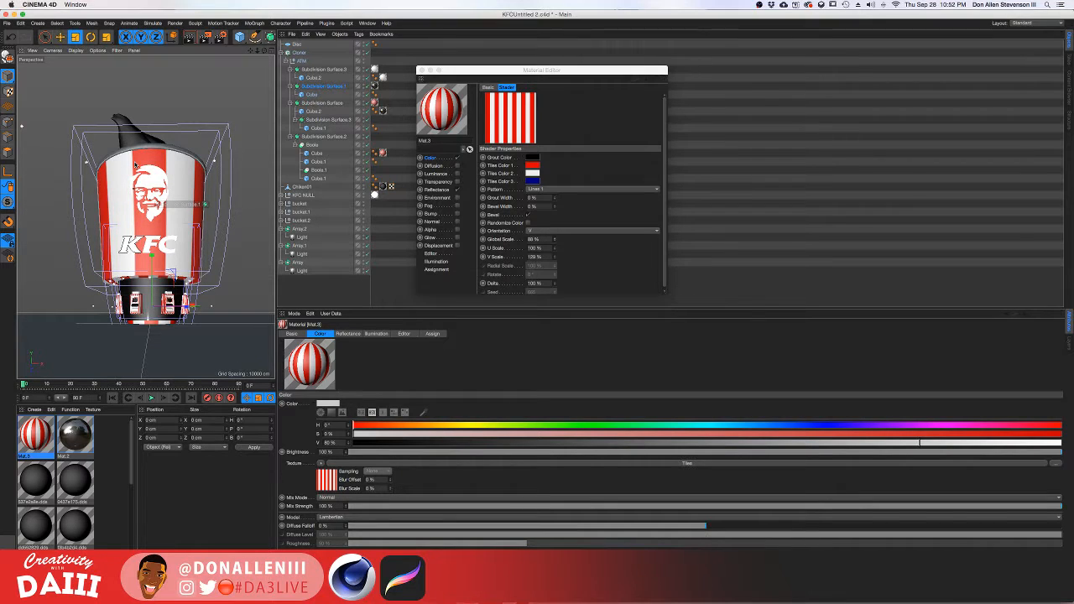
# Select the bucket's Boole, render a preview with the wider stripes, and close the material editor.
pyautogui.click(134, 166)
pyautogui.click(150, 232)
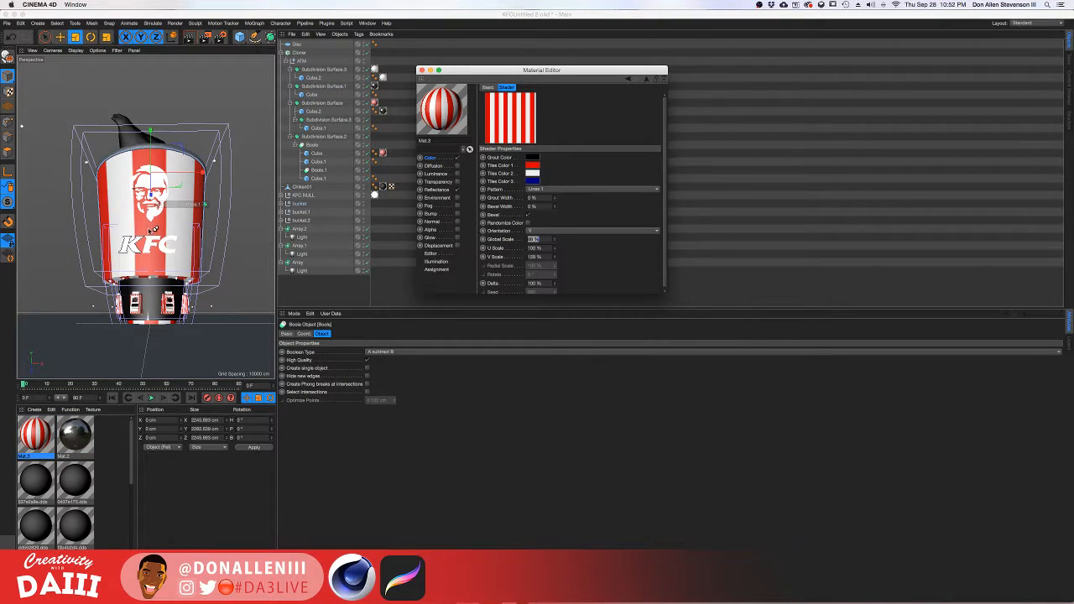
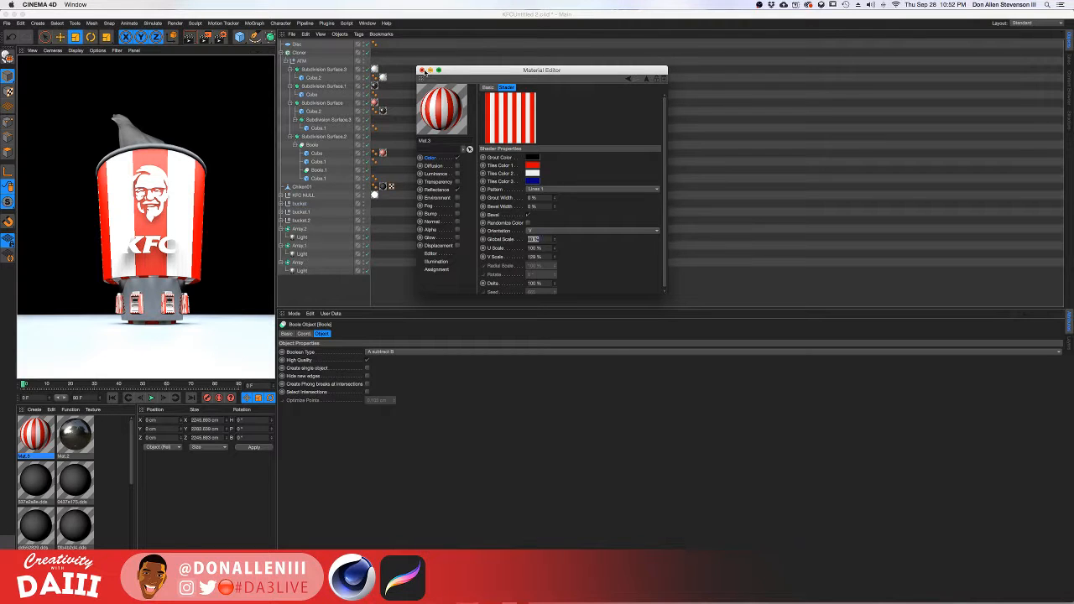
pyautogui.click(422, 71)
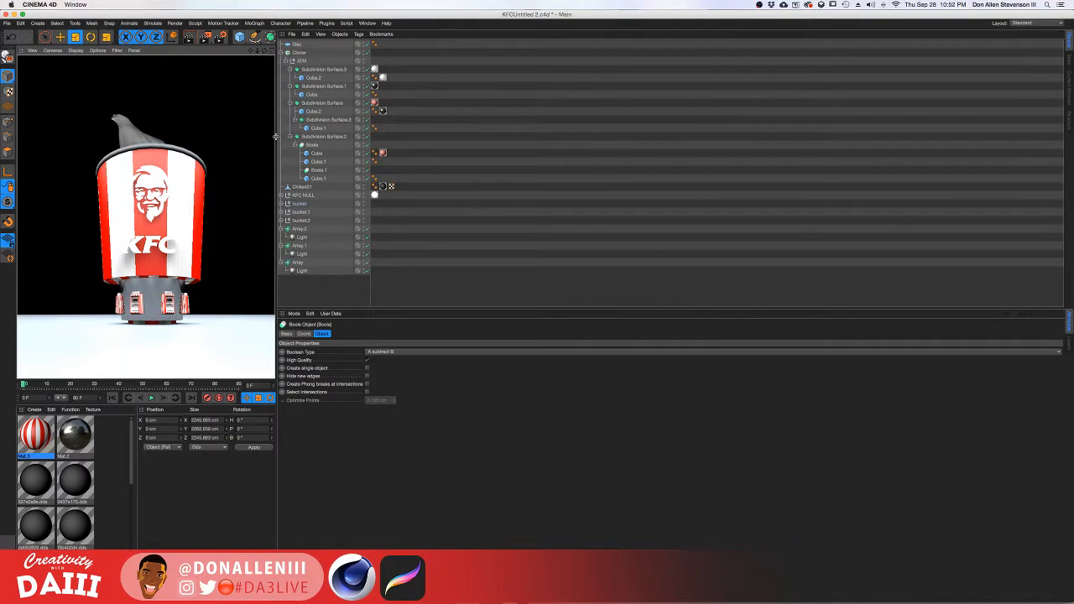
# Widen the viewport and add a Physical Sky to the scene.
pyautogui.moveTo(277, 141); pyautogui.dragTo(384, 58)
pyautogui.click(317, 38)
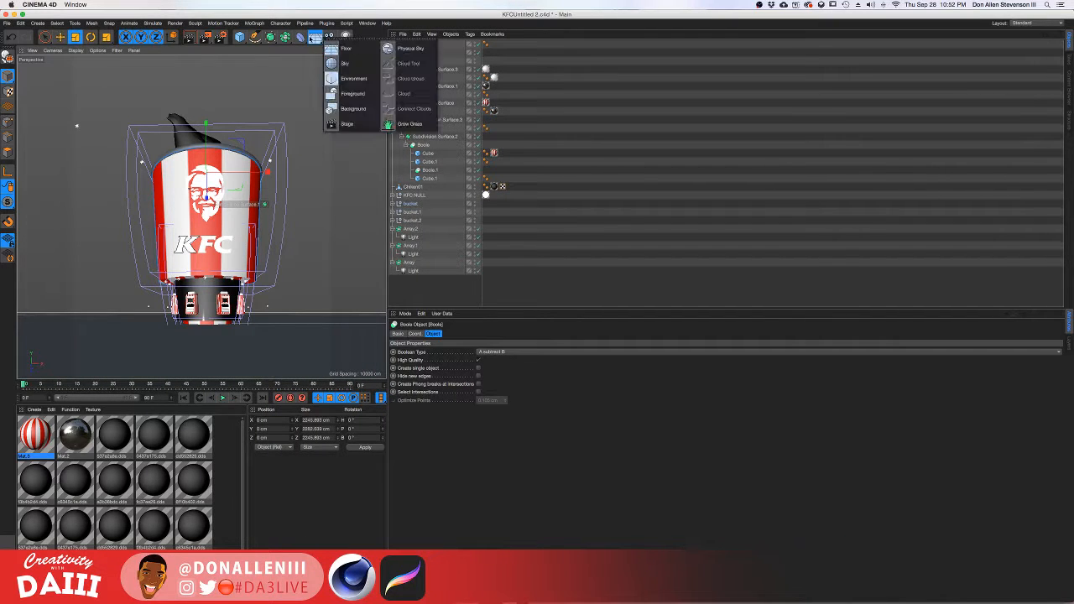
pyautogui.click(412, 49)
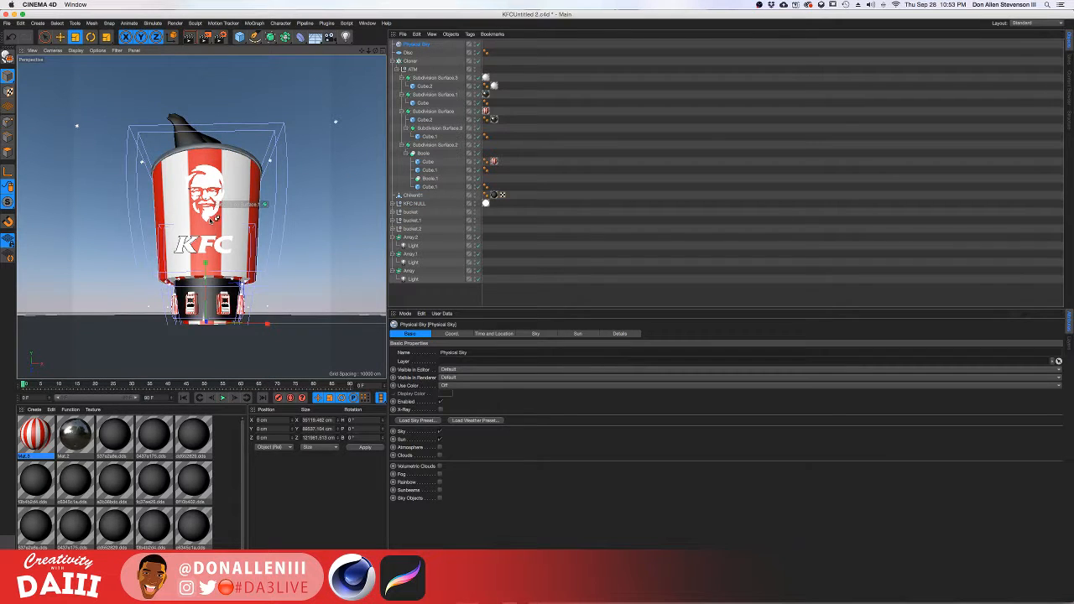
# Apply the white Mat.1 material to the Torus that forms the rim of the top bucket.
pyautogui.click(224, 283)
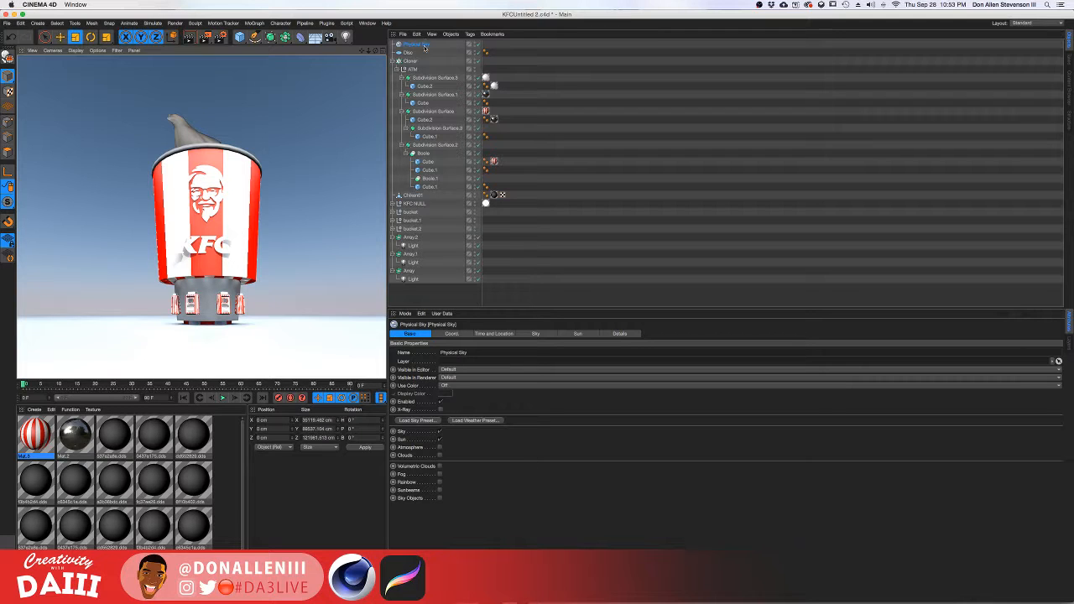
pyautogui.click(411, 229)
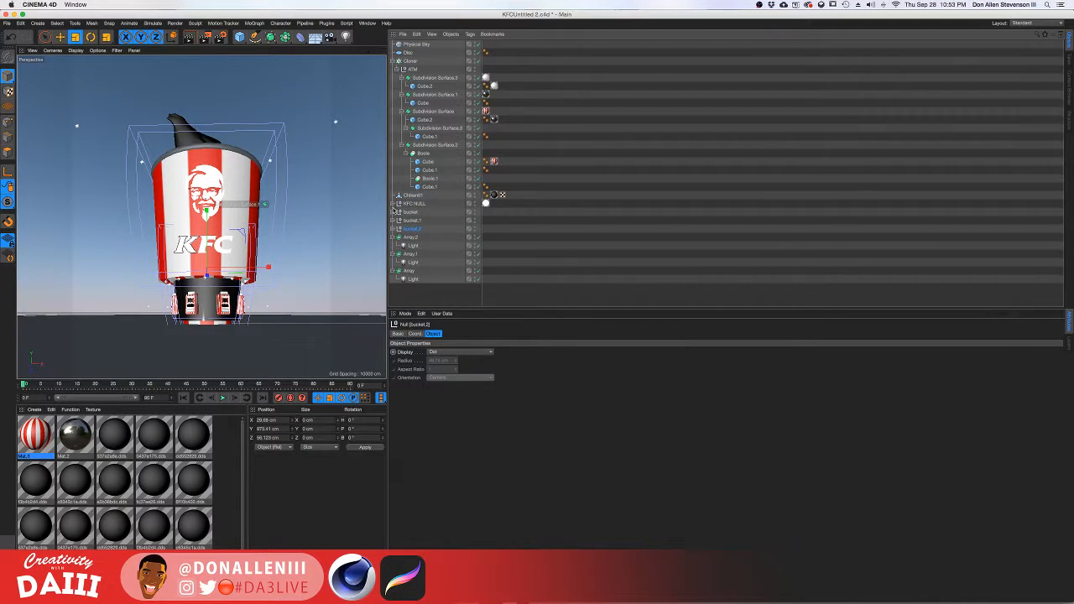
pyautogui.click(414, 213)
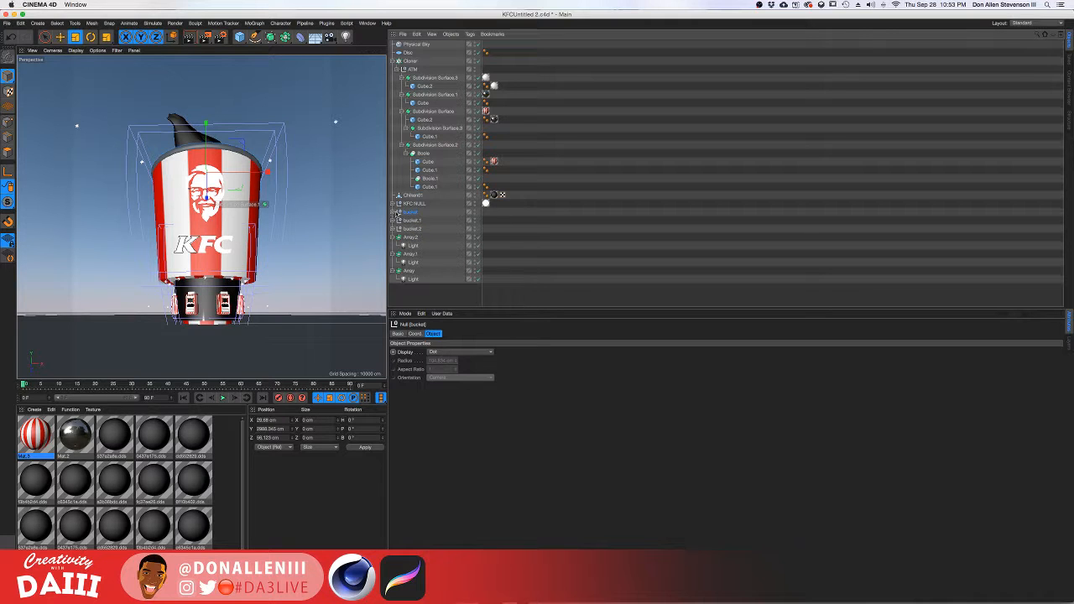
pyautogui.click(392, 213)
pyautogui.click(417, 222)
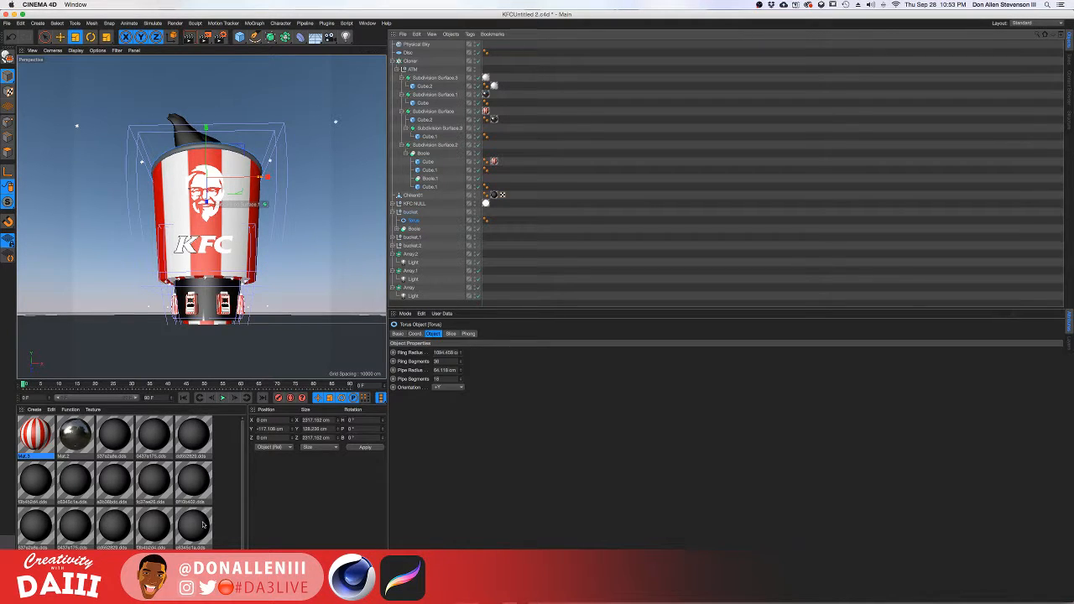
pyautogui.moveTo(35, 434); pyautogui.dragTo(417, 224)
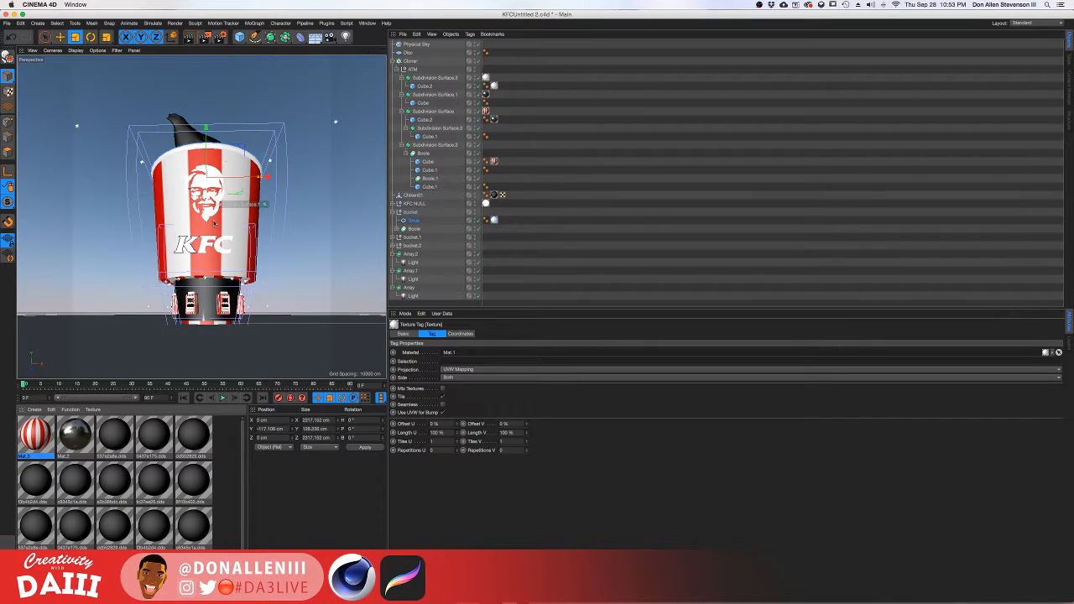
pyautogui.click(198, 176)
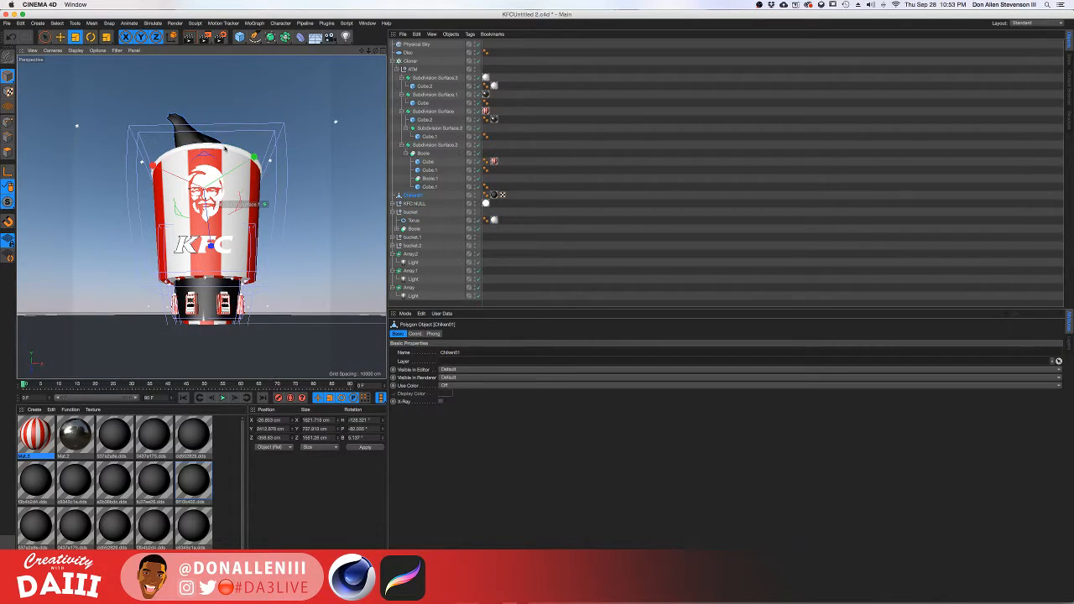
pyautogui.press('e')
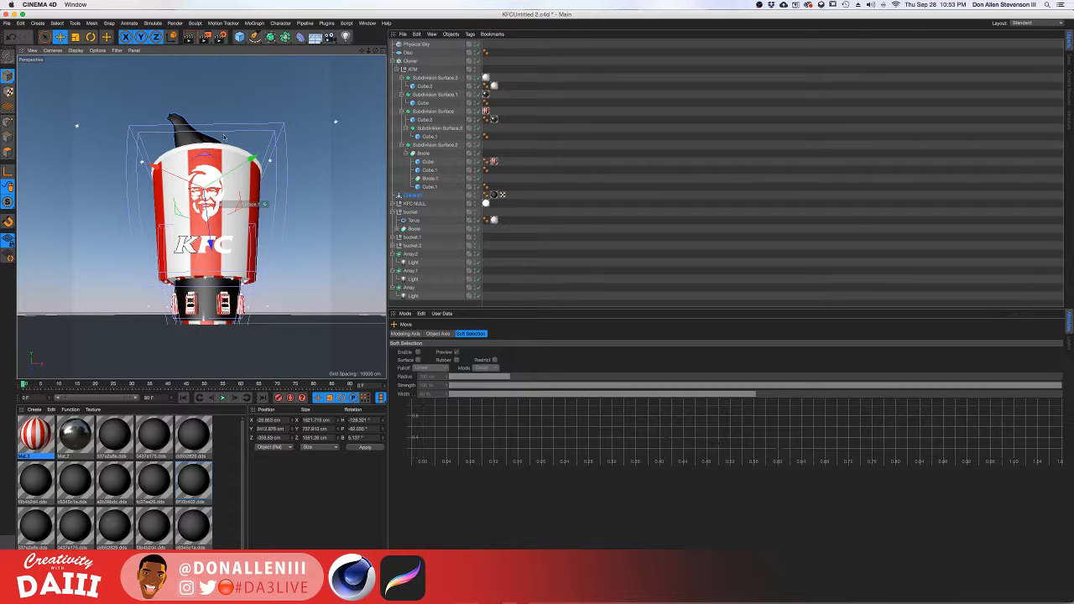
pyautogui.moveTo(231, 102); pyautogui.dragTo(337, 229)
pyautogui.press('super+z')
# Rotate the chicken on top of the bucket into a side profile, about -19° heading, -70° pitch and 118° bank.
pyautogui.scroll(4, 202, 279)
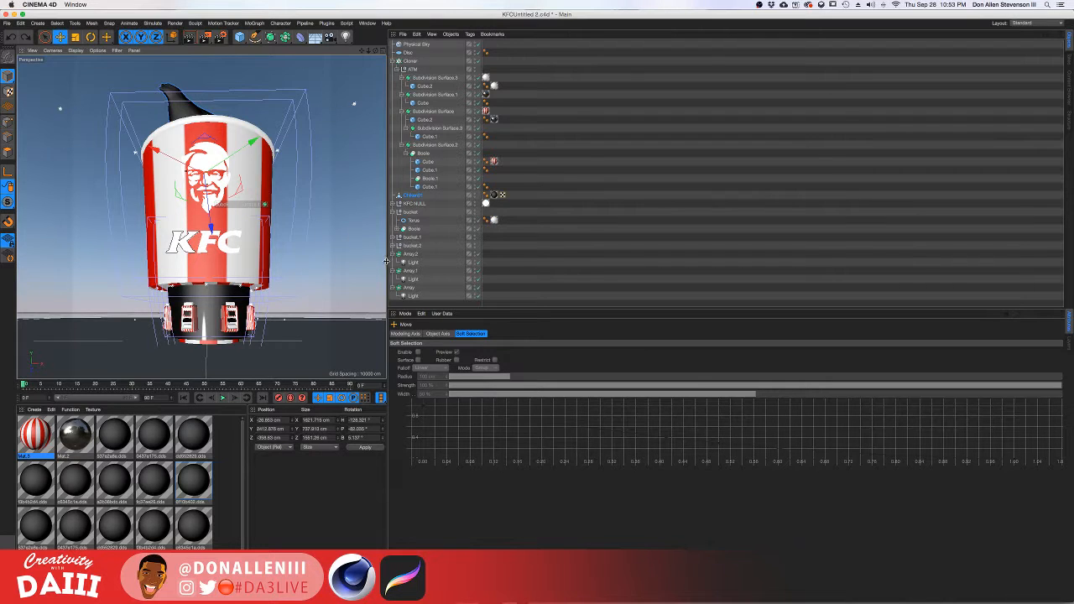
pyautogui.moveTo(387, 261); pyautogui.dragTo(281, 262)
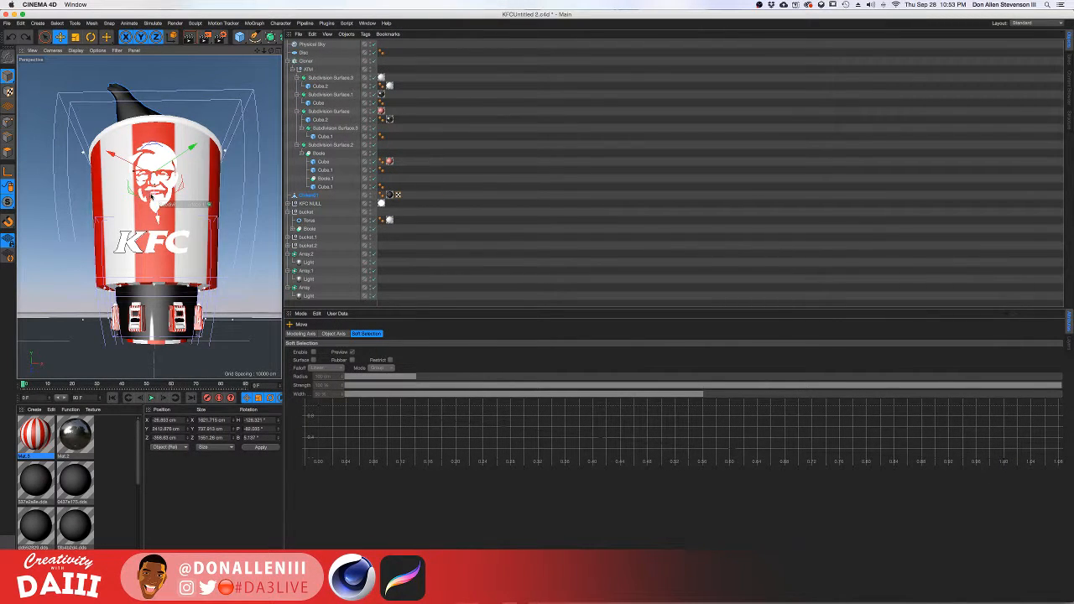
pyautogui.click(139, 104)
pyautogui.press('r')
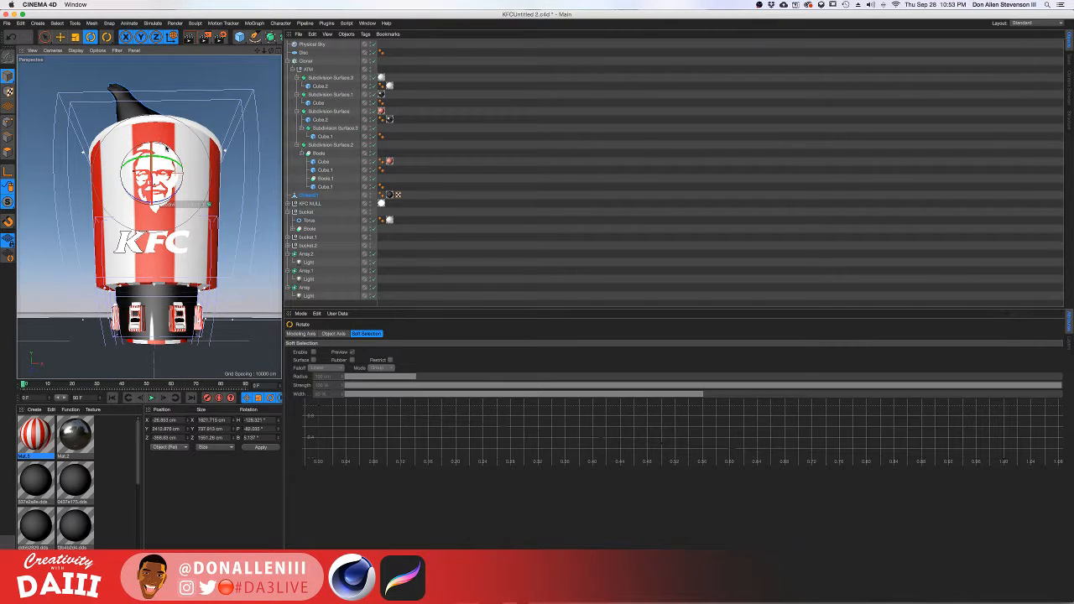
pyautogui.moveTo(149, 148); pyautogui.dragTo(171, 172)
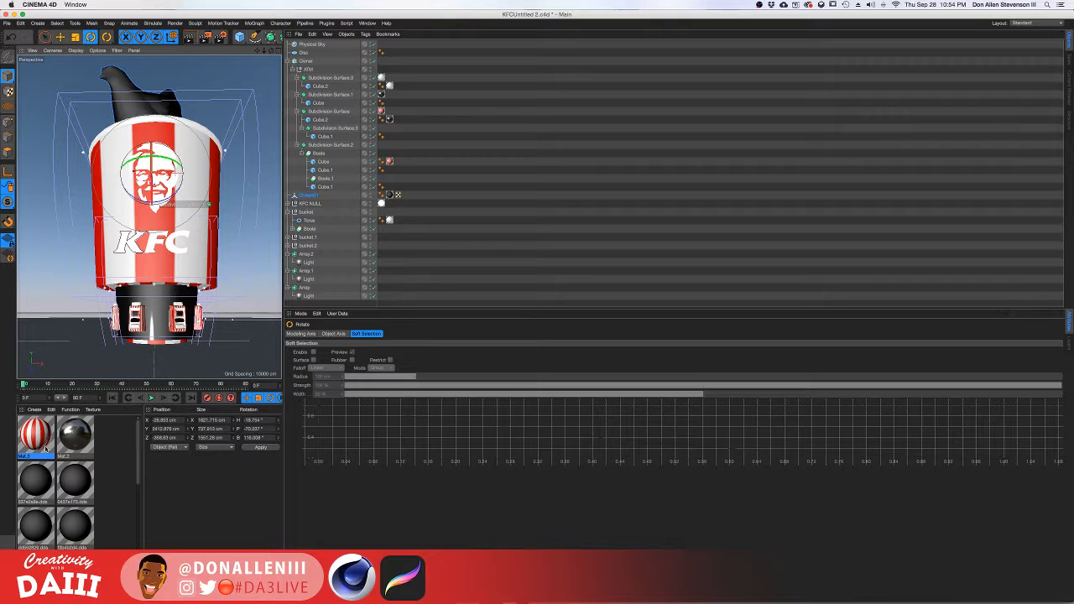
# Apply the glossy black Mat.2 material to the chicken and render a preview of the view.
pyautogui.moveTo(74, 434); pyautogui.dragTo(125, 172)
pyautogui.moveTo(136, 95); pyautogui.dragTo(136, 96)
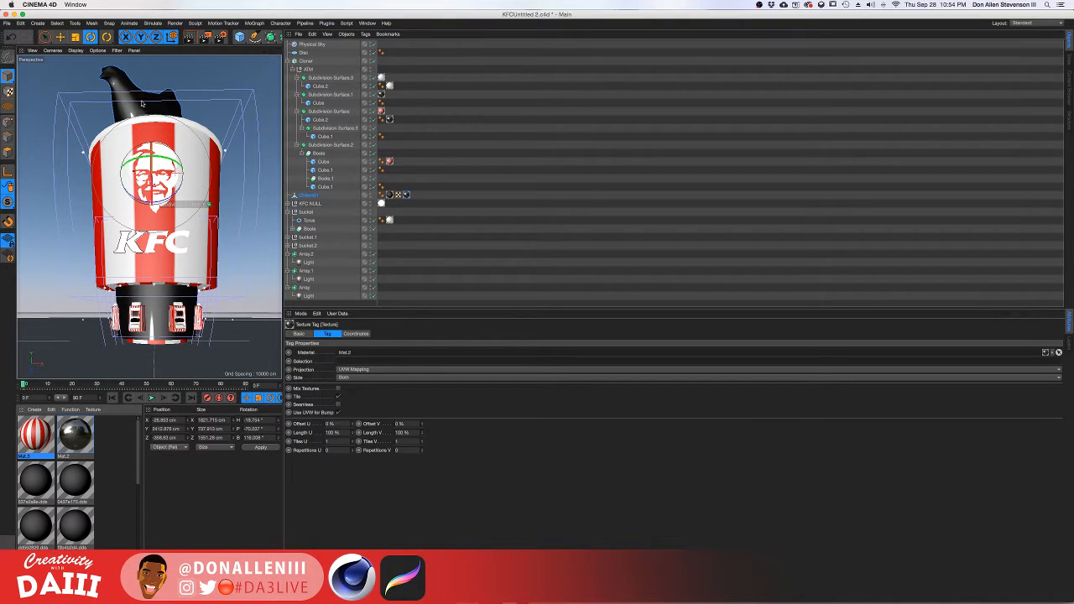
pyautogui.click(186, 256)
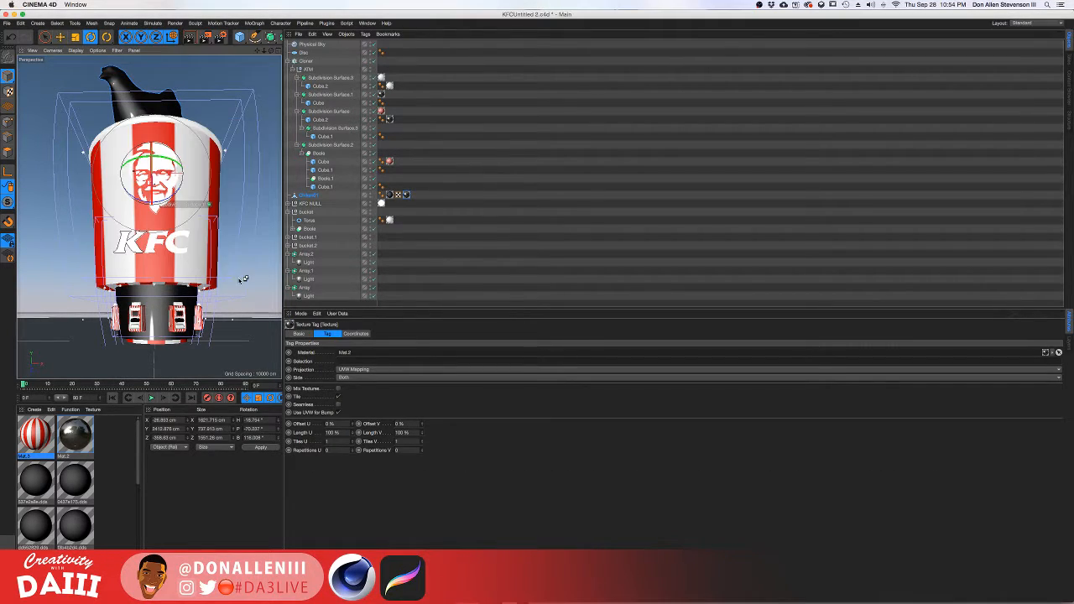
pyautogui.press('super+r')
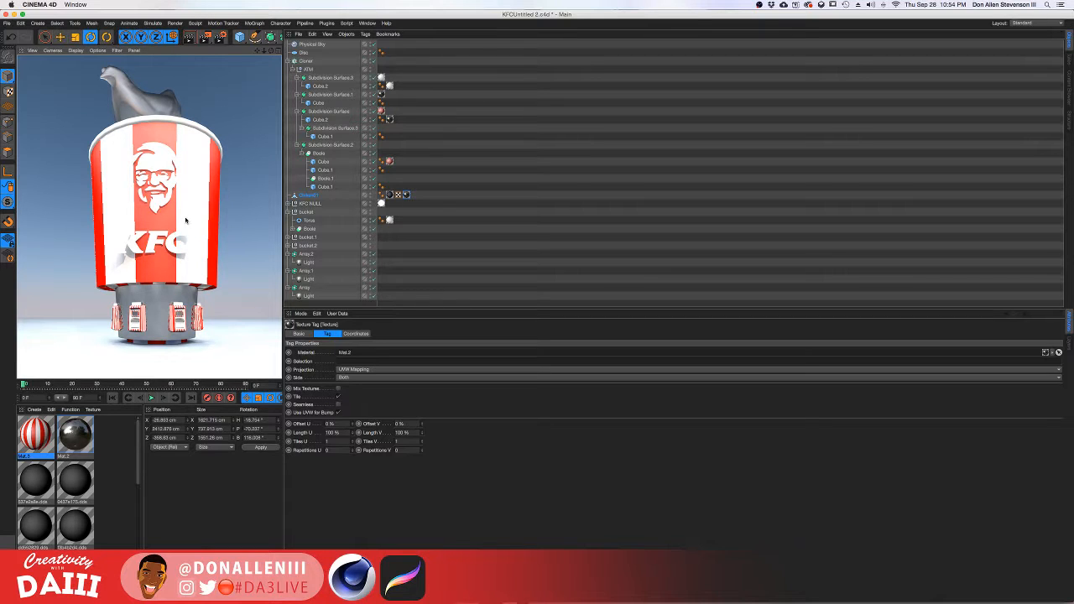
pyautogui.click(151, 100)
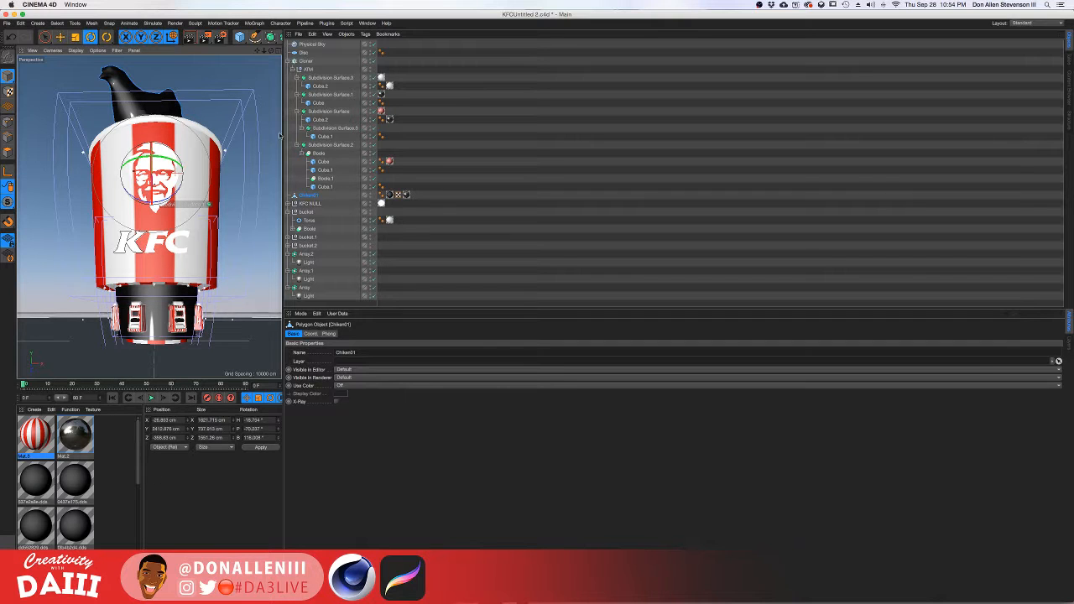
# Set the Physical Sky's time of day to 07:45.
pyautogui.click(318, 44)
pyautogui.doubleClick(317, 45)
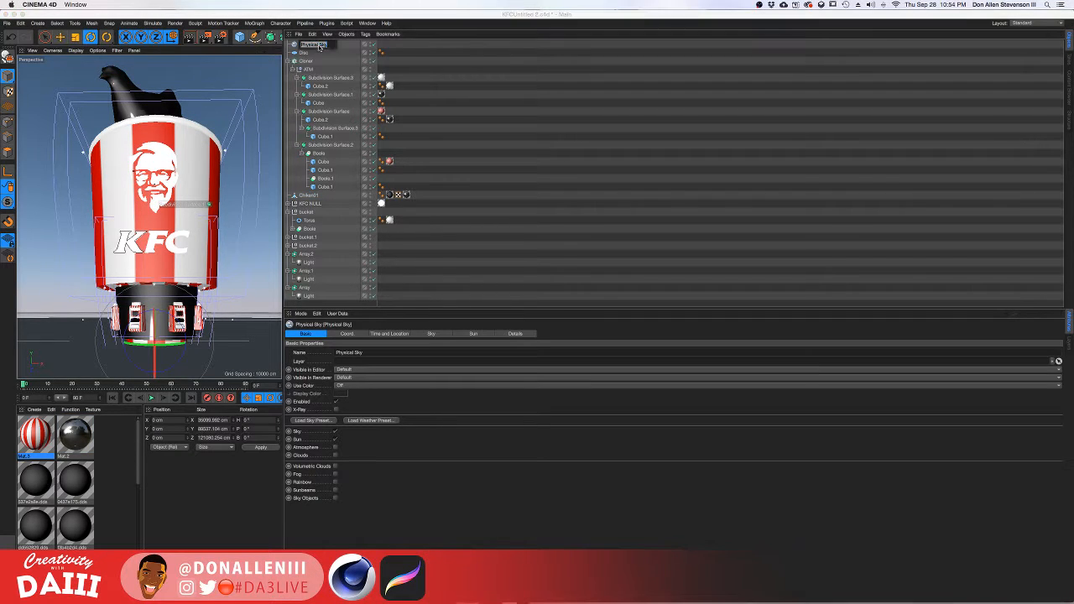
pyautogui.click(348, 333)
pyautogui.click(384, 334)
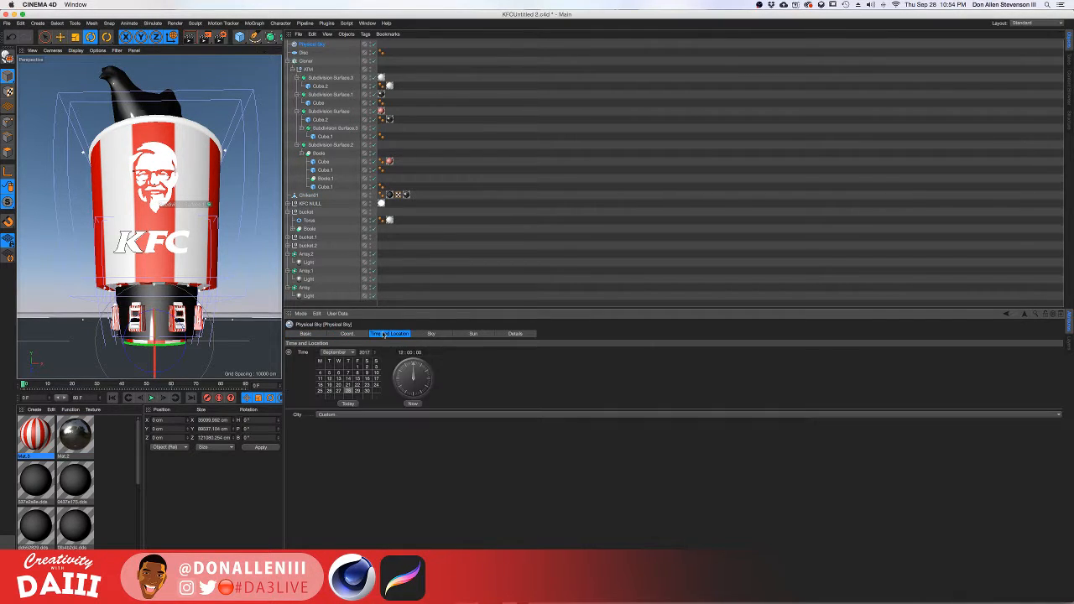
pyautogui.click(442, 333)
pyautogui.click(390, 334)
pyautogui.moveTo(387, 356)
pyautogui.mouseDown()
pyautogui.moveTo(525, 356)
pyautogui.moveTo(397, 372)
pyautogui.moveTo(407, 389)
pyautogui.moveTo(389, 350)
pyautogui.mouseUp()
# Render the bucket scene under the morning sky, continuing despite the missing chicken texture.
pyautogui.hotkey('shift', 'r')
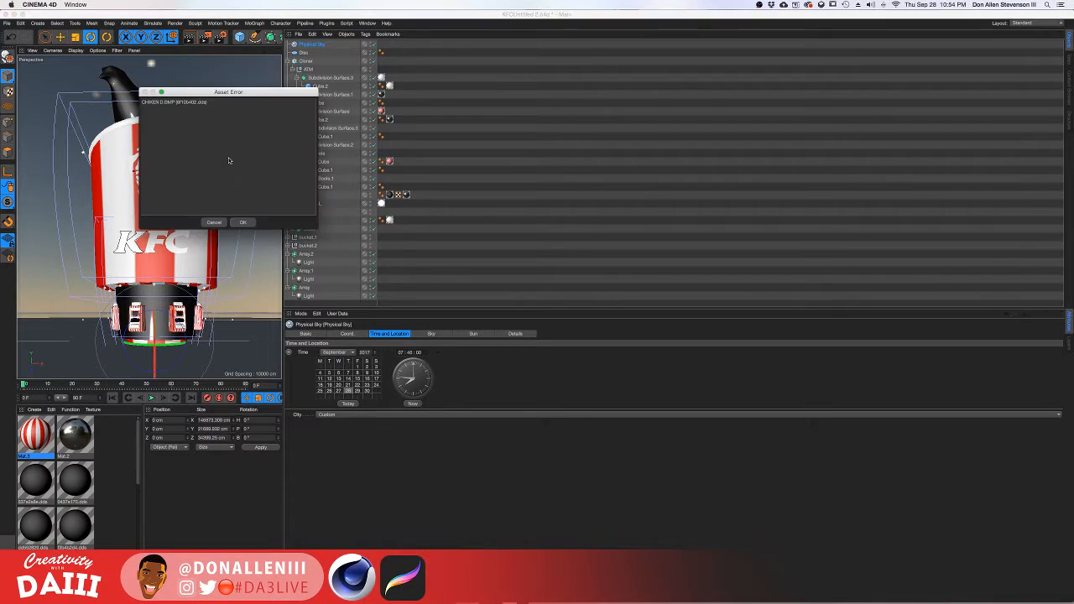
pyautogui.click(243, 222)
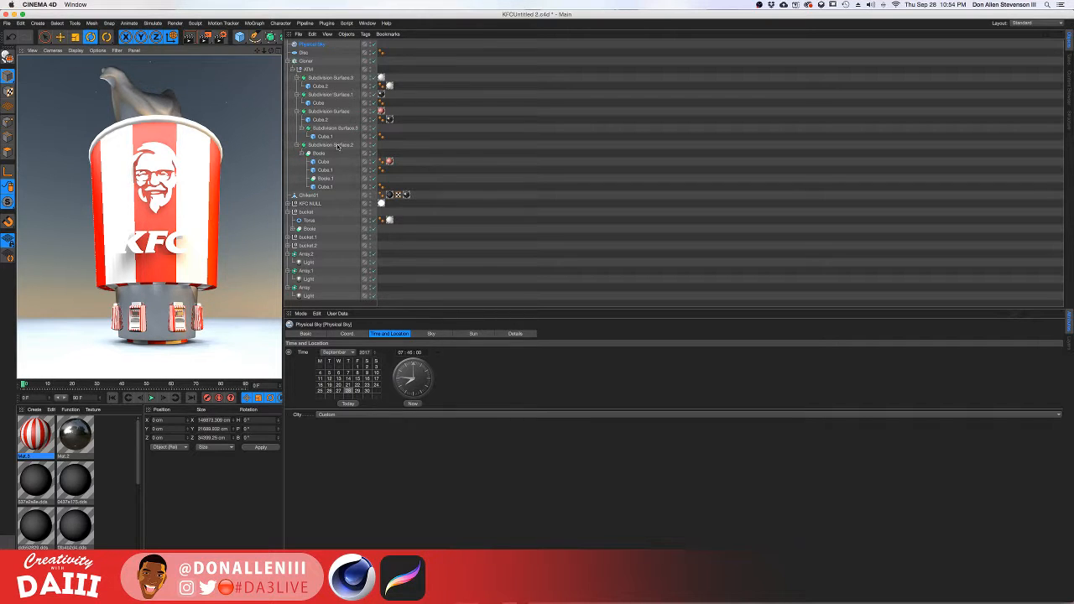
pyautogui.click(141, 107)
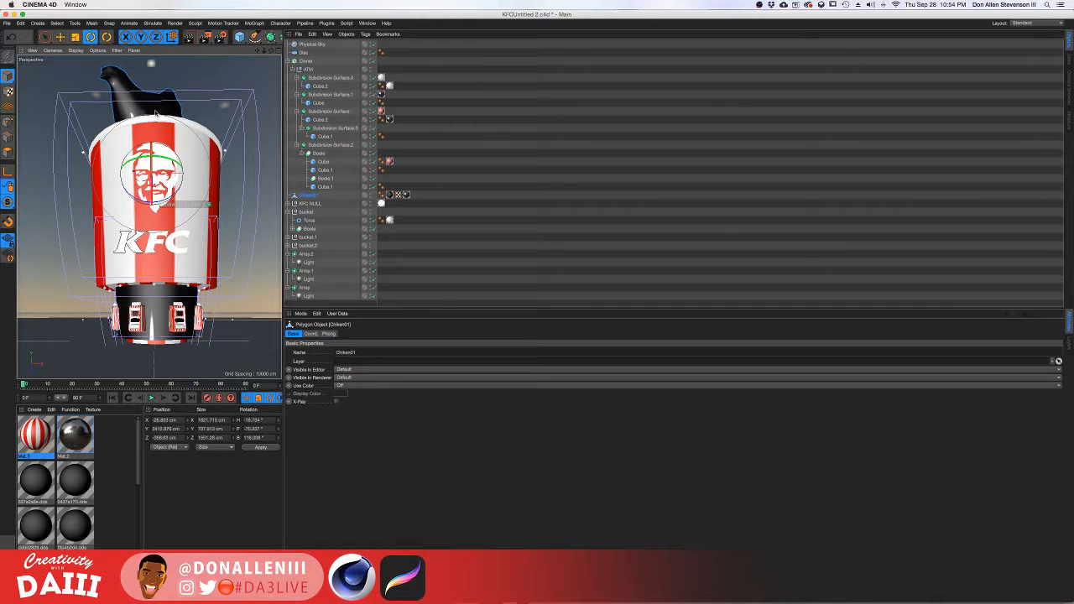
# Enlarge the viewport and uniformly scale down the KFC NULL logo on the bucket's front.
pyautogui.keyDown('alt'); pyautogui.moveTo(216, 114); pyautogui.dragTo(455, 120); pyautogui.keyUp('alt')
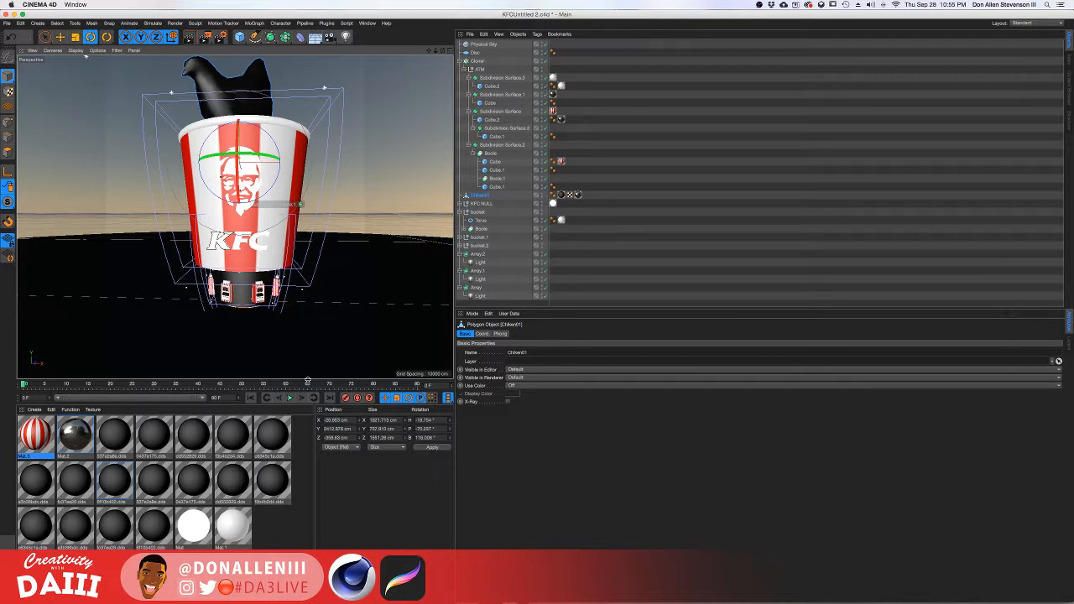
pyautogui.moveTo(307, 380); pyautogui.dragTo(307, 514)
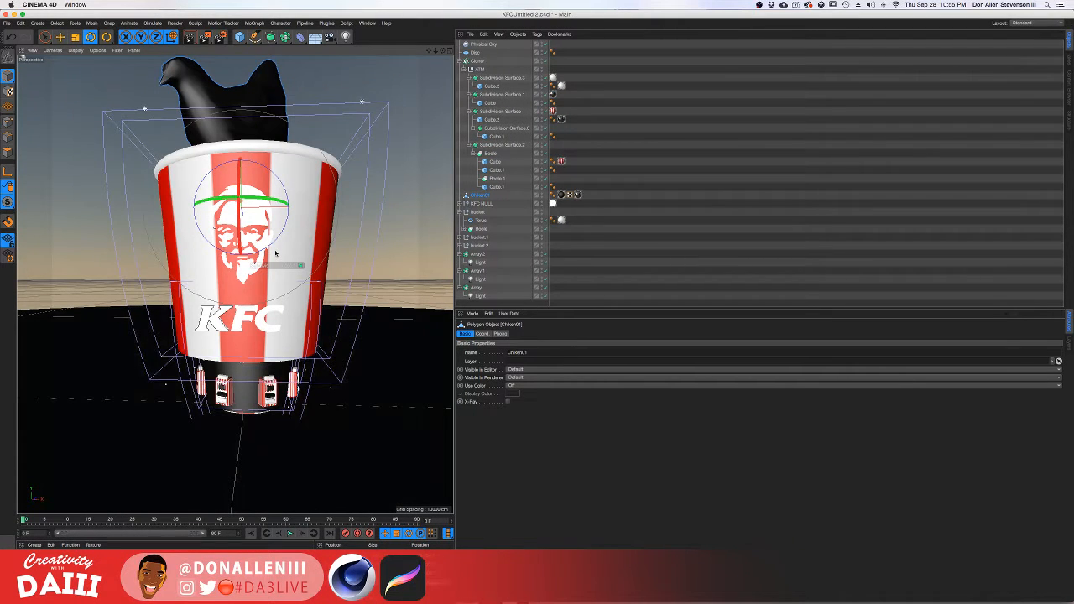
pyautogui.keyDown('alt'); pyautogui.moveTo(297, 242); pyautogui.dragTo(317, 250); pyautogui.keyUp('alt')
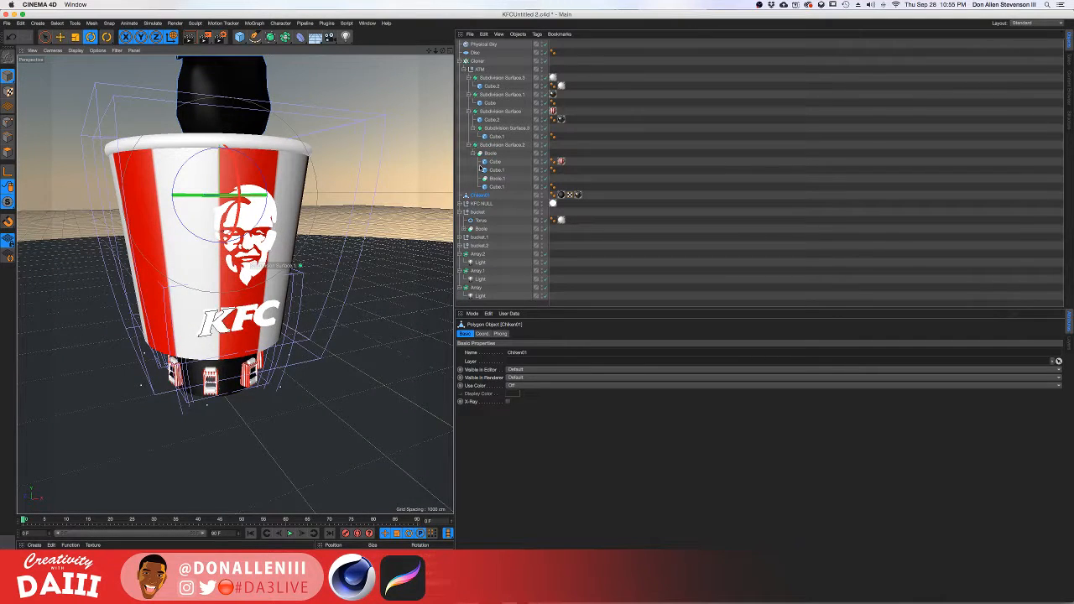
pyautogui.click(483, 203)
pyautogui.press('t')
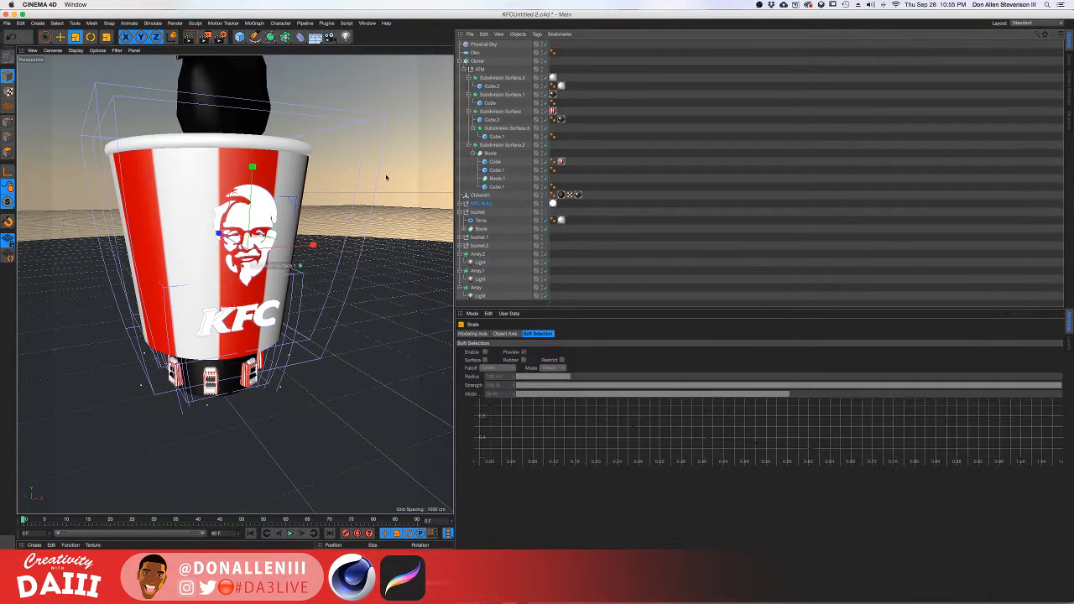
pyautogui.moveTo(387, 178); pyautogui.dragTo(275, 255)
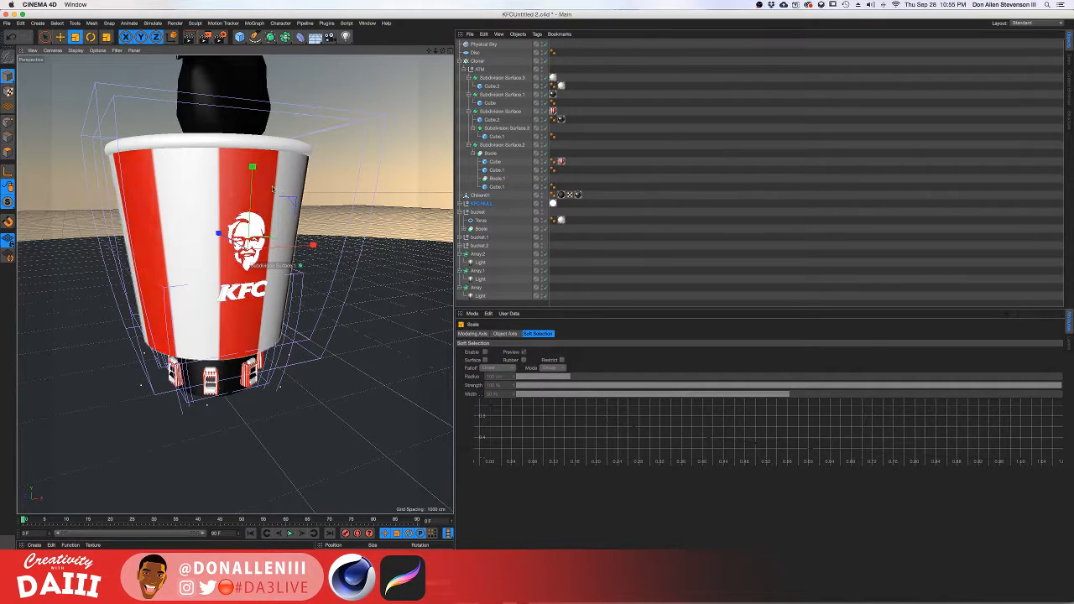
# Render a close-up preview of the face and KFC lettering on the bucket's front.
pyautogui.scroll(10, 257, 176)
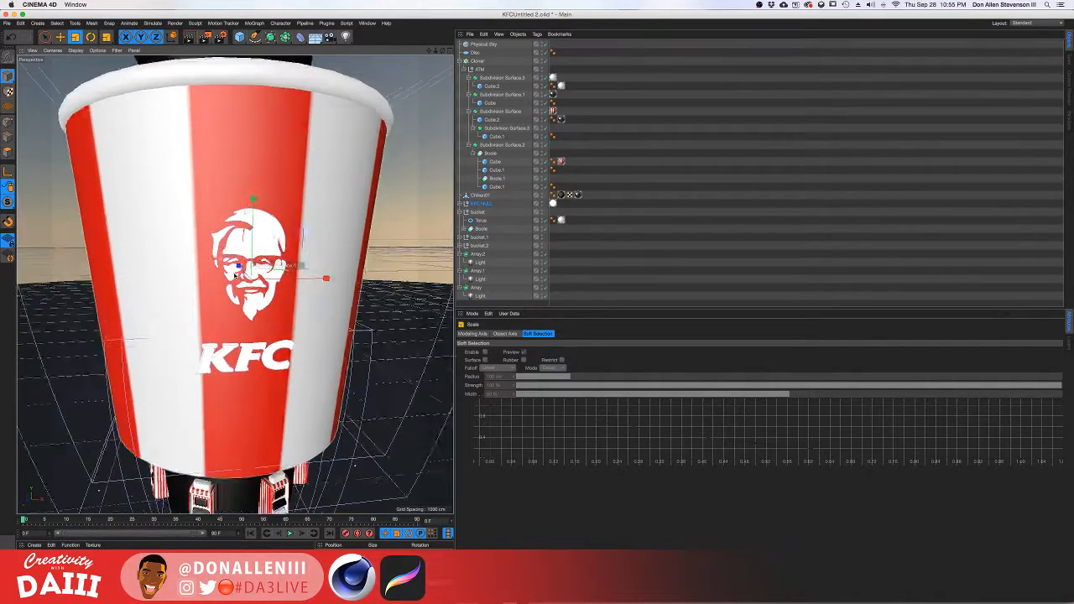
pyautogui.keyDown('alt'); pyautogui.moveTo(259, 271); pyautogui.dragTo(229, 269); pyautogui.keyUp('alt')
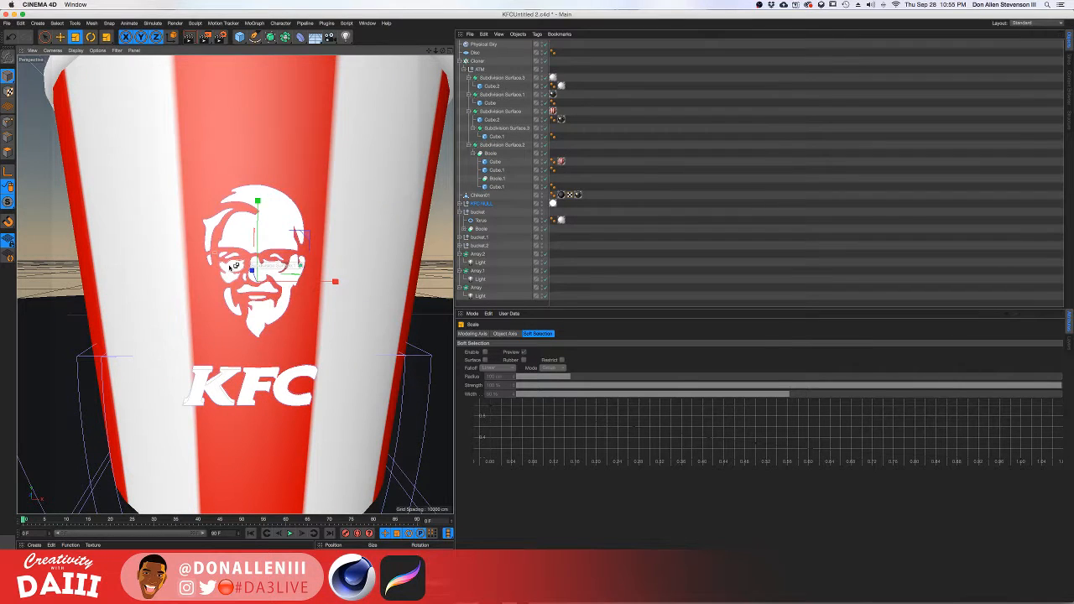
pyautogui.press('super+r')
pyautogui.click(246, 329)
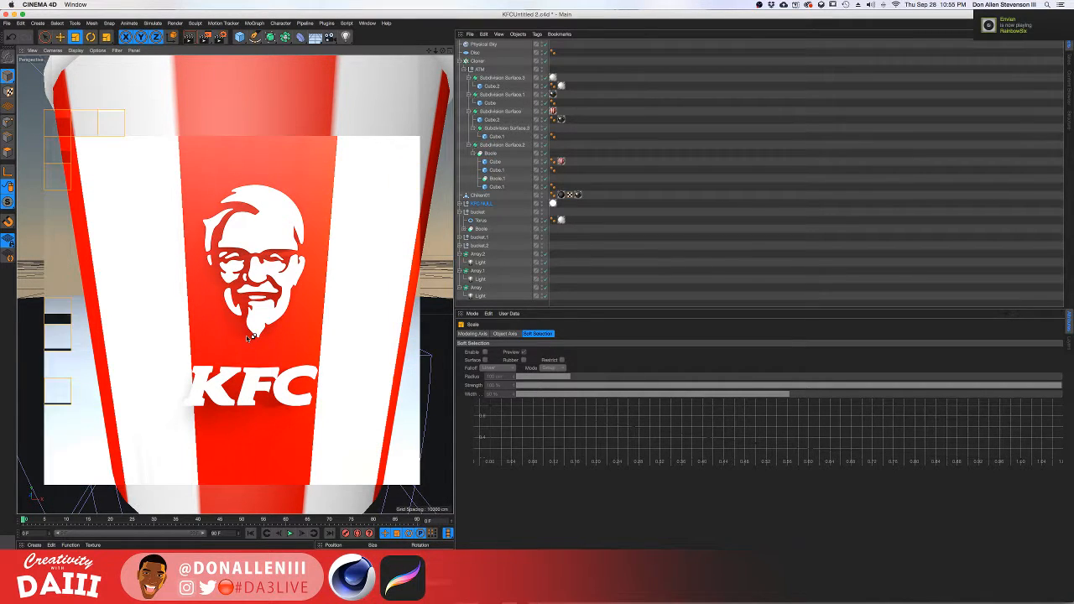
# Examine the bucket, the machines around its base and the chicken from several heights and distances.
pyautogui.scroll(-3, 285, 275)
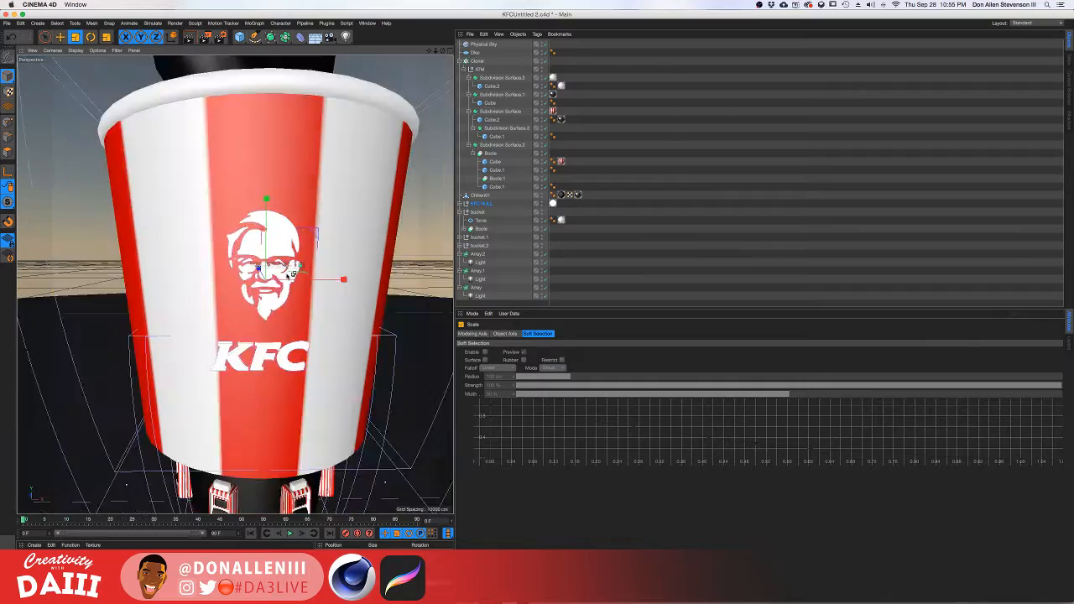
pyautogui.scroll(-5, 289, 275)
pyautogui.moveTo(290, 276)
pyautogui.keyDown('alt'); pyautogui.mouseDown()
pyautogui.moveTo(277, 272)
pyautogui.moveTo(336, 262)
pyautogui.moveTo(266, 266)
pyautogui.moveTo(311, 267)
pyautogui.moveTo(273, 273)
pyautogui.moveTo(278, 285)
pyautogui.moveTo(295, 271)
pyautogui.moveTo(290, 291)
pyautogui.mouseUp(); pyautogui.keyUp('alt')
pyautogui.scroll(10, 255, 397)
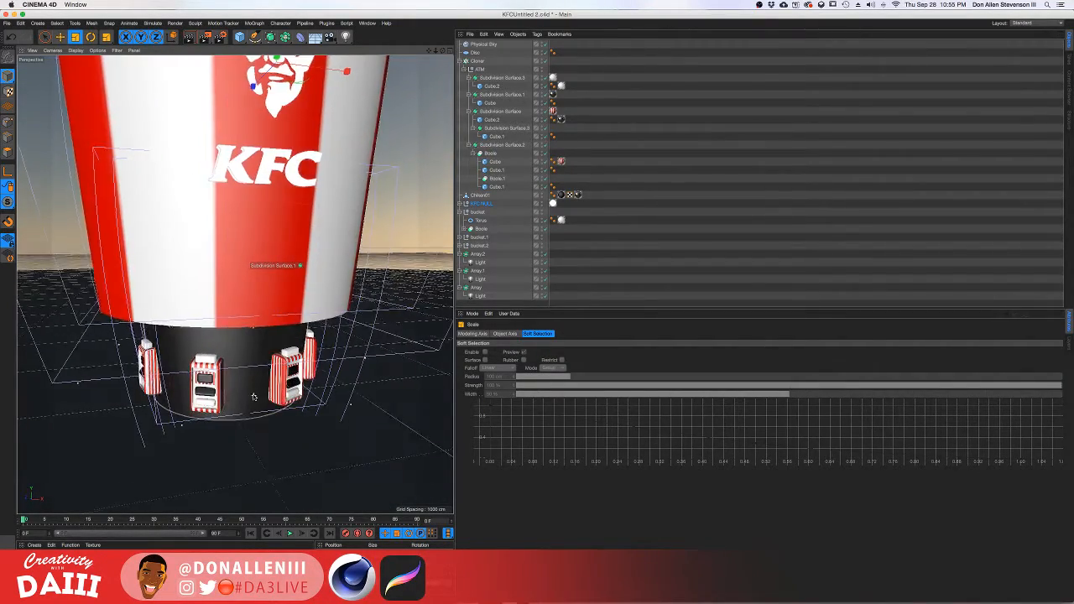
pyautogui.keyDown('alt'); pyautogui.moveTo(254, 397); pyautogui.dragTo(234, 374); pyautogui.keyUp('alt')
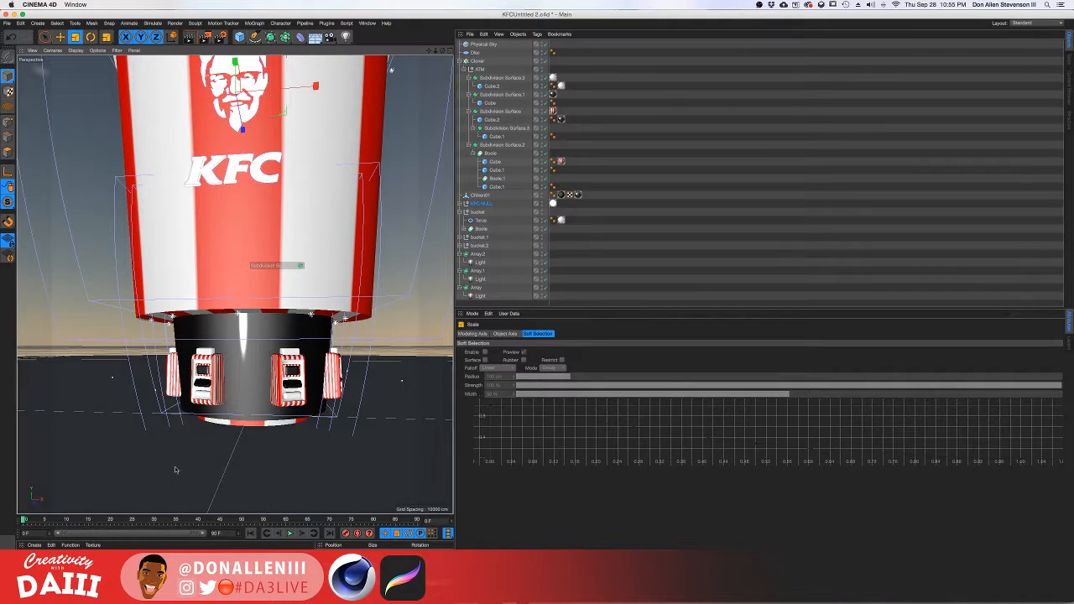
pyautogui.scroll(-5, 176, 470)
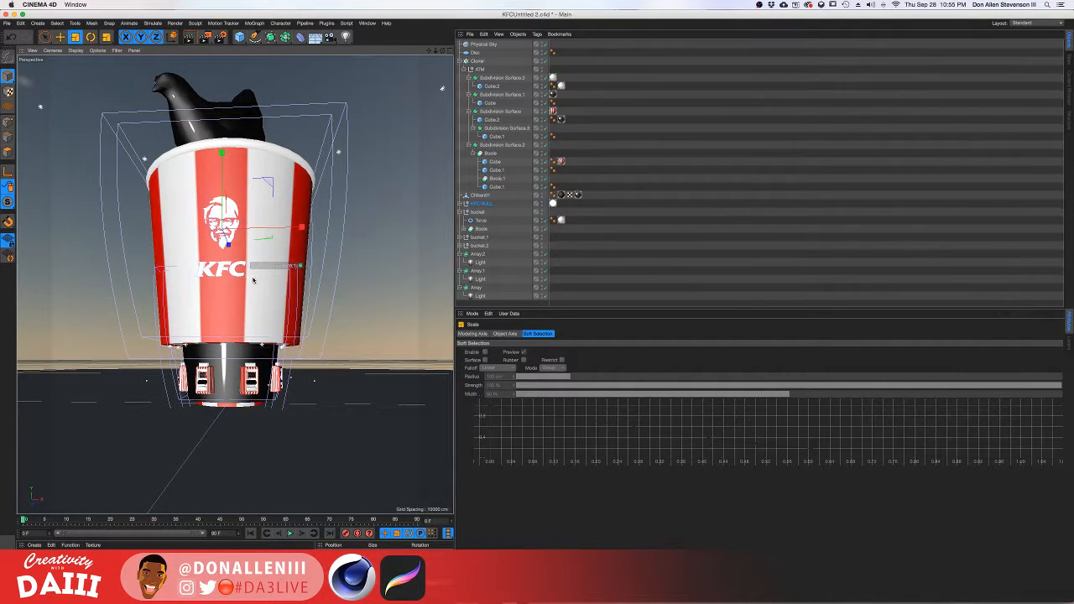
pyautogui.keyDown('alt'); pyautogui.moveTo(253, 280); pyautogui.dragTo(263, 327); pyautogui.keyUp('alt')
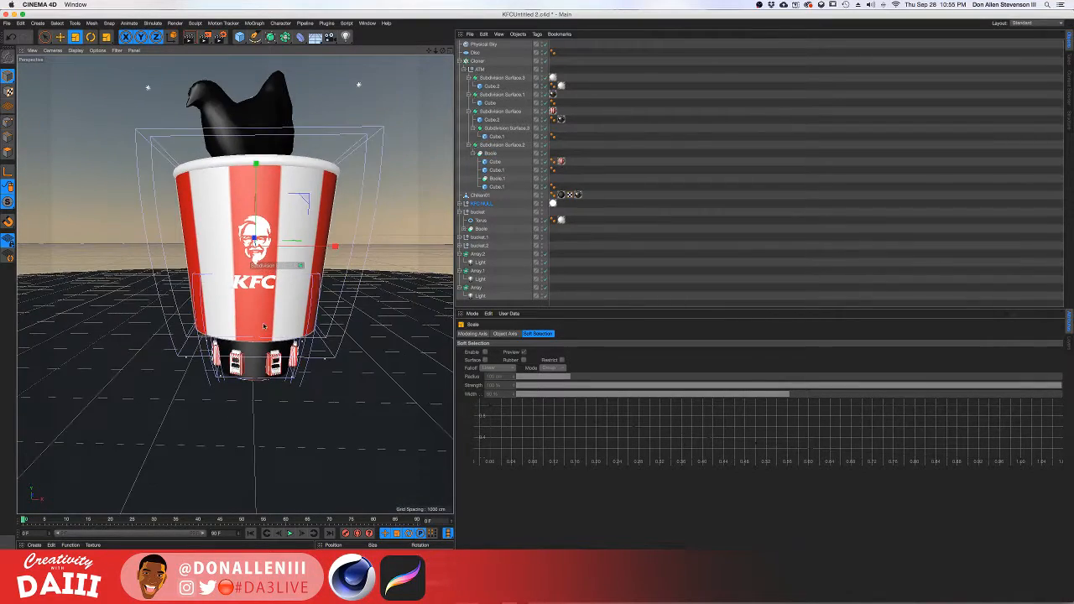
pyautogui.scroll(-8, 264, 326)
pyautogui.scroll(9, 268, 333)
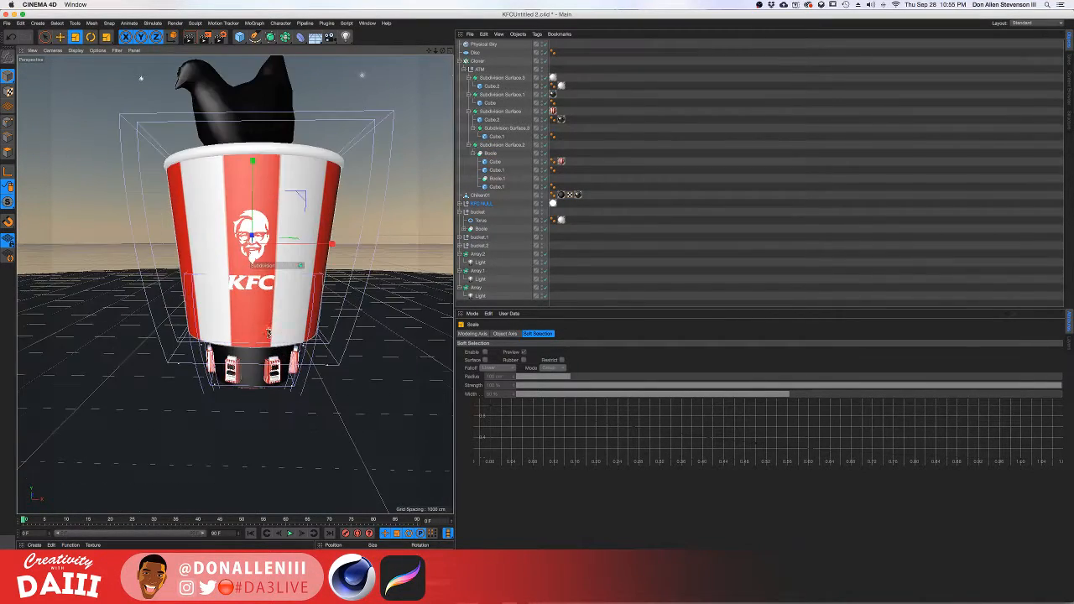
pyautogui.keyDown('alt'); pyautogui.moveTo(269, 333); pyautogui.dragTo(267, 308); pyautogui.keyUp('alt')
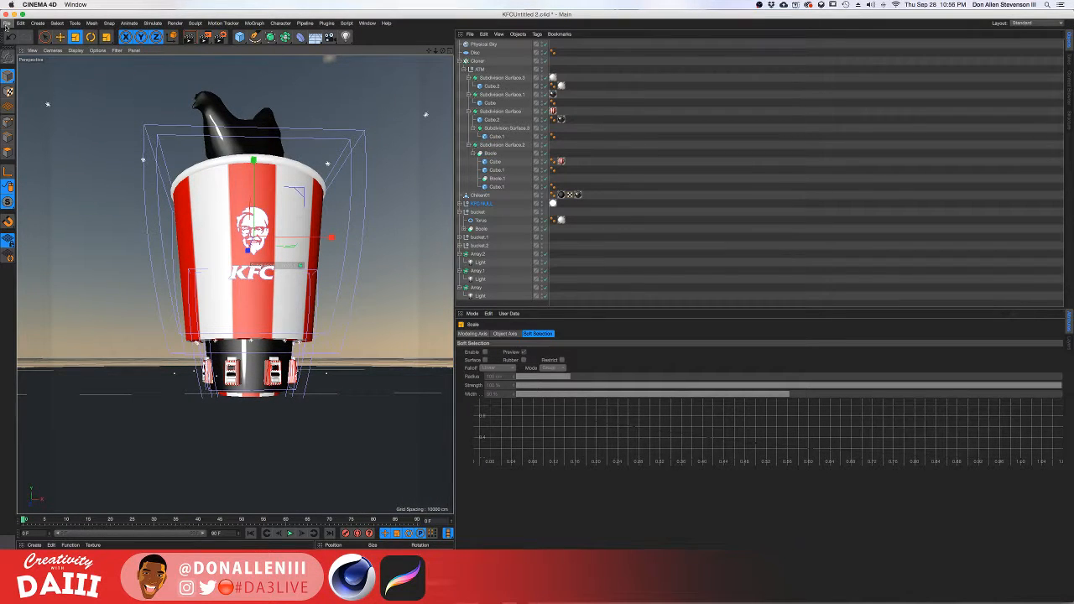
# Search the computer for model files matching "fat" and "large", and leave the file browser without opening anything.
pyautogui.click(7, 23)
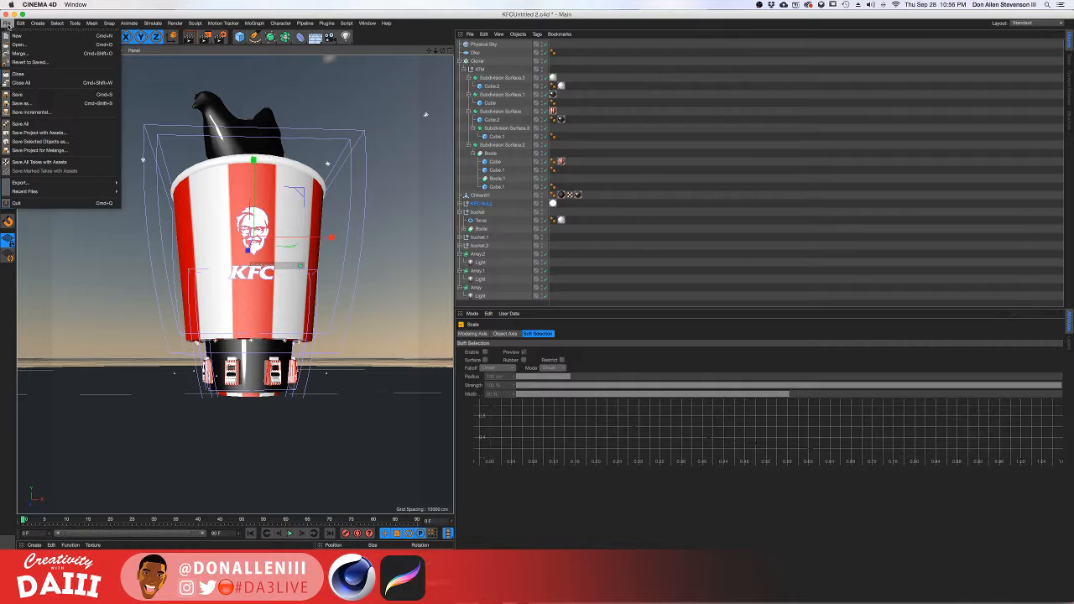
pyautogui.click(30, 60)
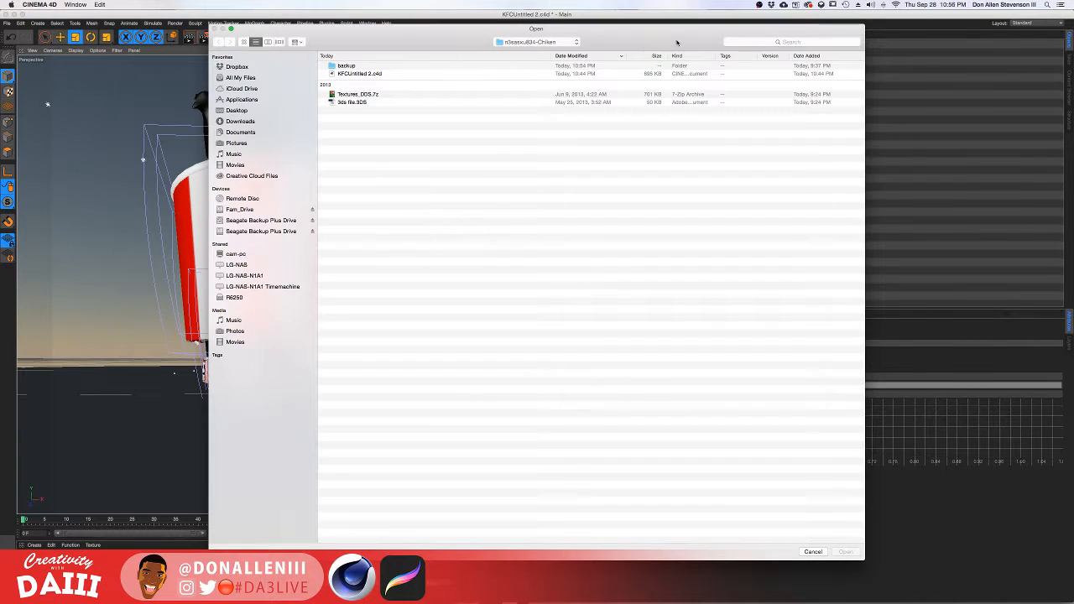
pyautogui.moveTo(687, 26); pyautogui.dragTo(555, 46)
pyautogui.click(640, 62)
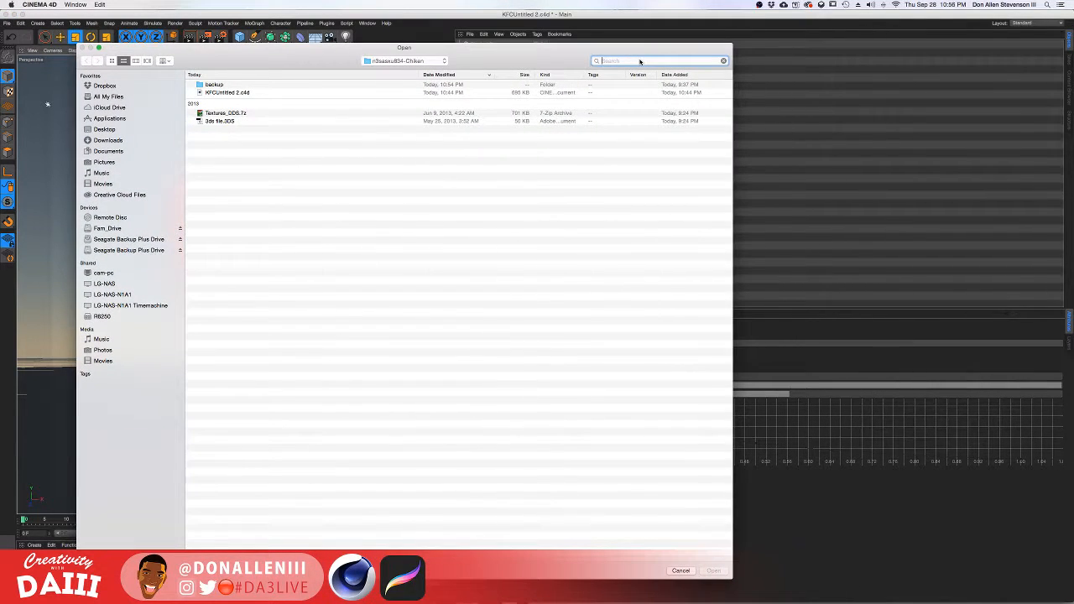
pyautogui.write('fat')
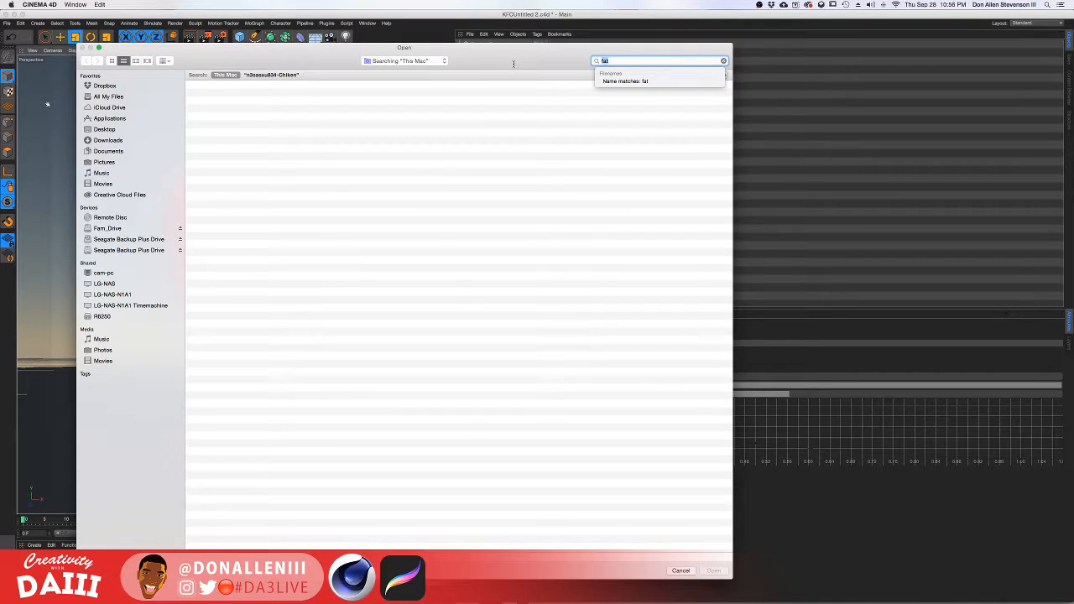
pyautogui.write('large')
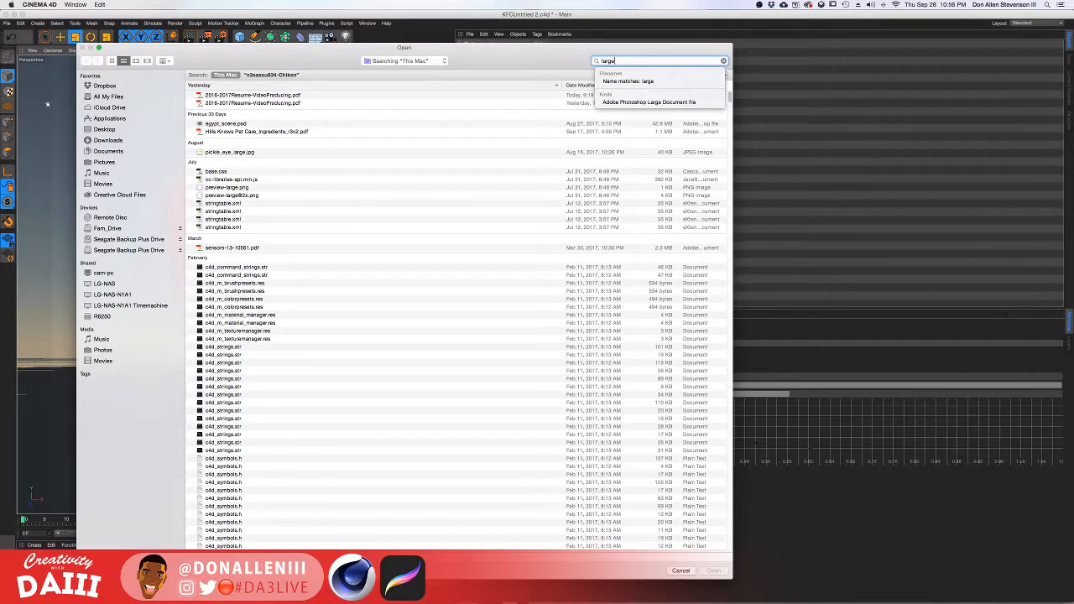
pyautogui.press('BackSpace')
pyautogui.press('BackSpace')
pyautogui.press('BackSpace')
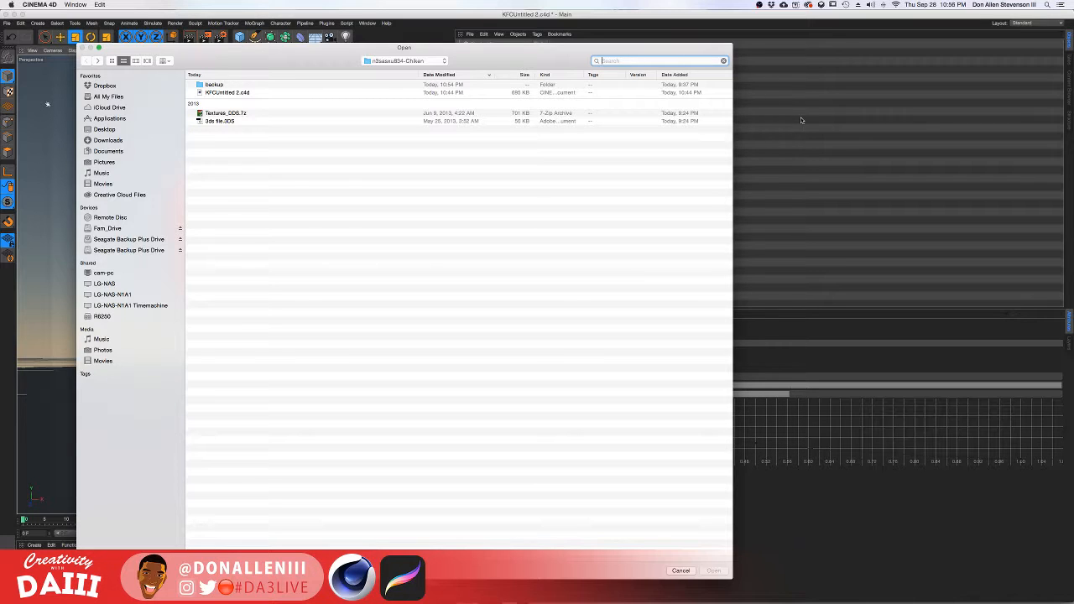
pyautogui.click(680, 571)
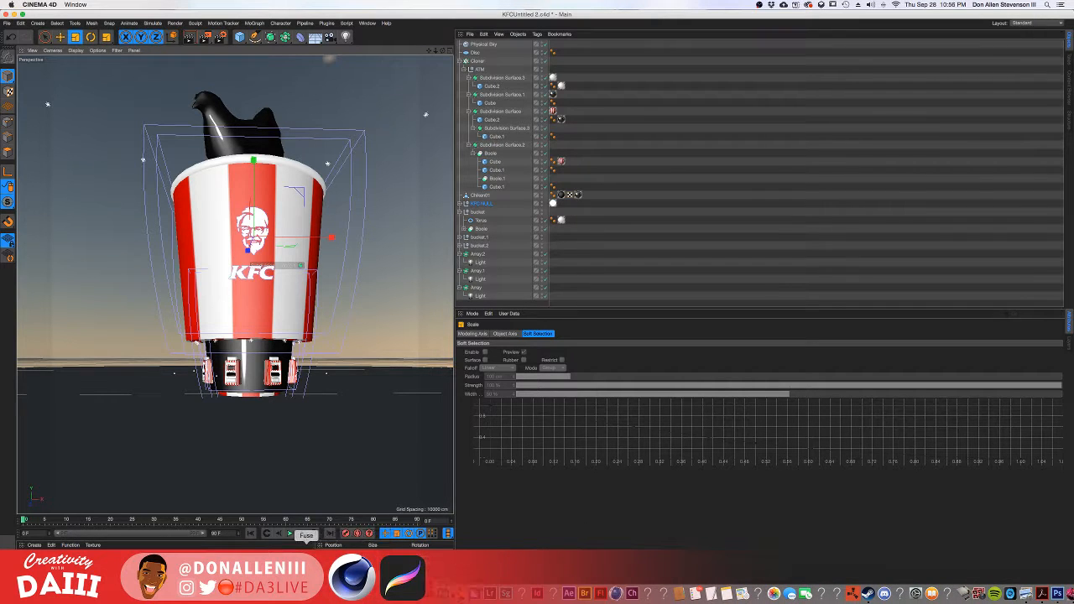
# Switch to Adobe Fuse, dismiss its welcome window and add the Male Scan 3 torso to the male character.
pyautogui.click(308, 588)
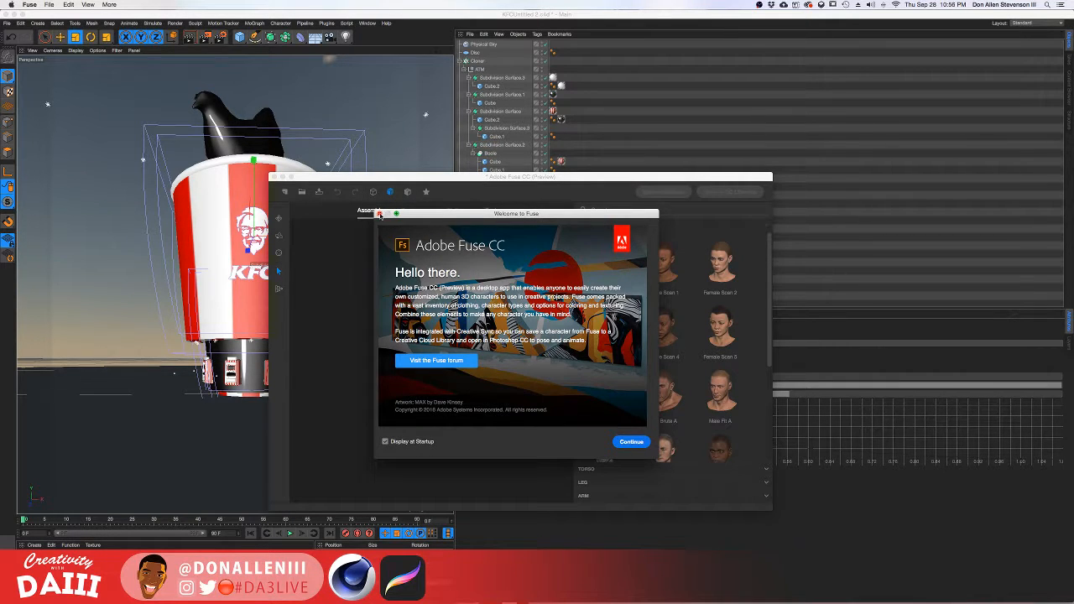
pyautogui.click(380, 214)
pyautogui.moveTo(467, 182); pyautogui.dragTo(388, 118)
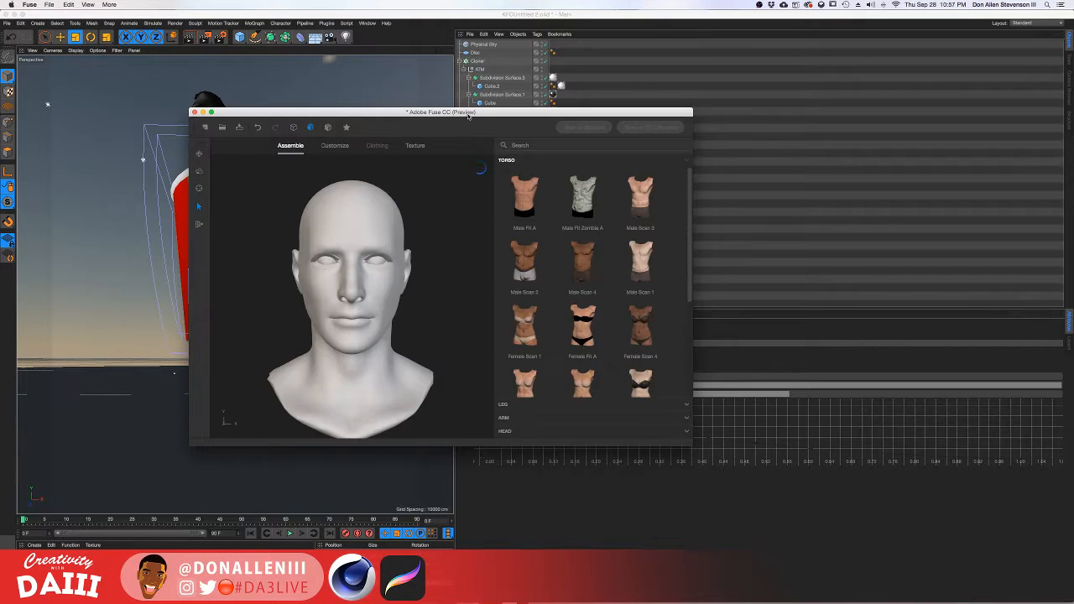
pyautogui.moveTo(467, 113); pyautogui.dragTo(505, 110)
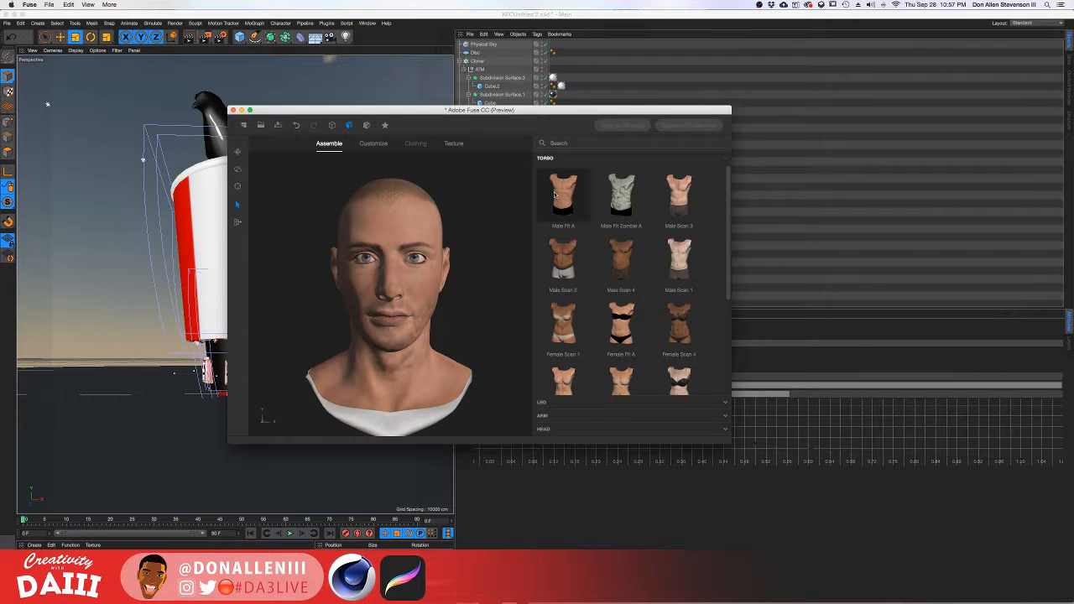
pyautogui.click(679, 206)
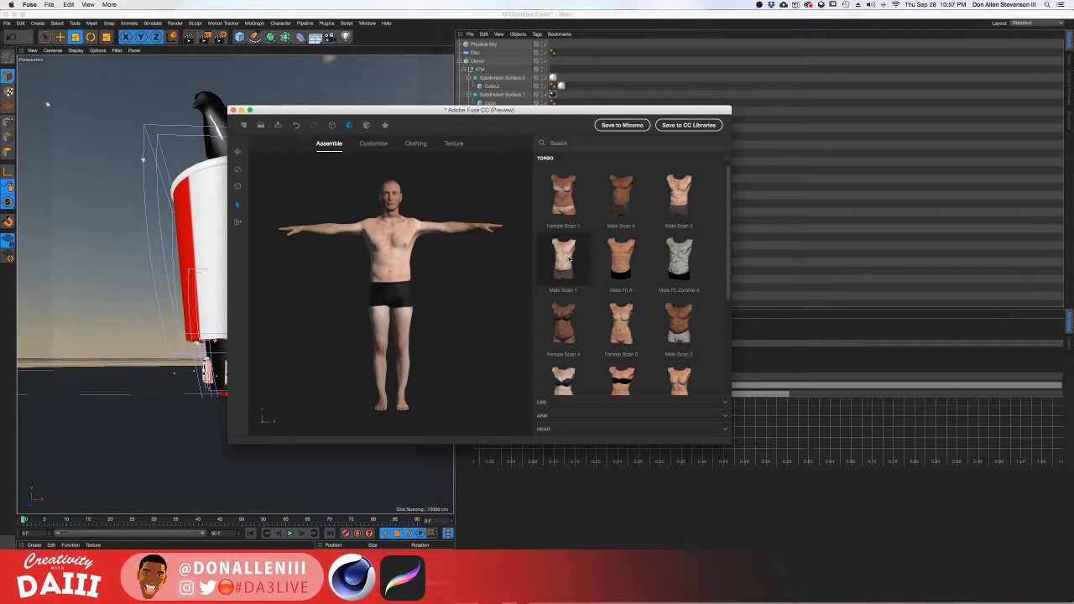
# Widen the character's mid torso and waist to give the body a heavier build.
pyautogui.moveTo(375, 195); pyautogui.dragTo(398, 191)
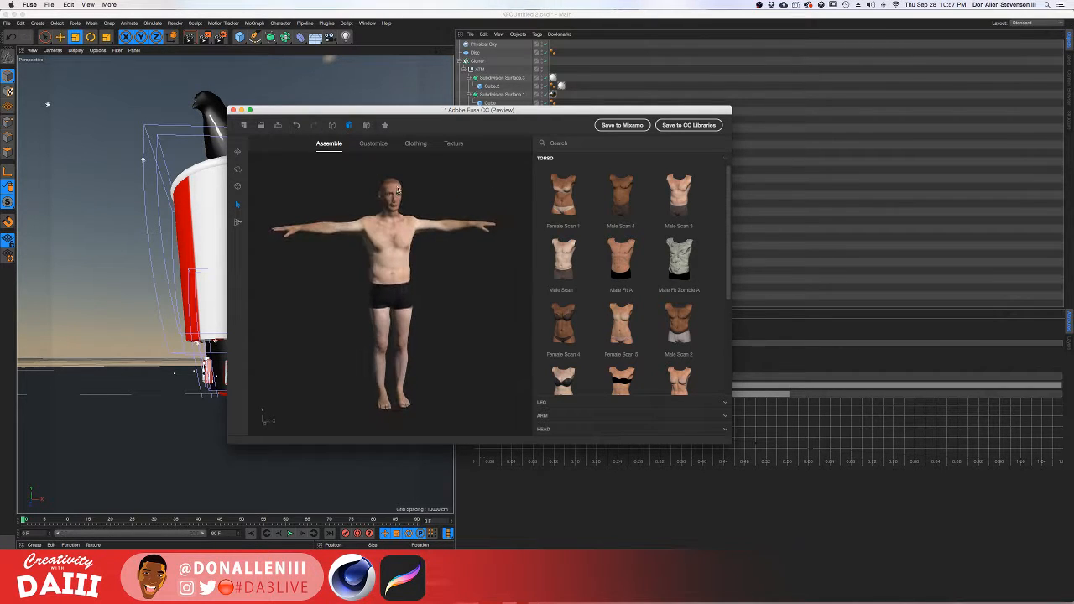
pyautogui.moveTo(394, 266); pyautogui.dragTo(434, 265)
pyautogui.scroll(5, 420, 276)
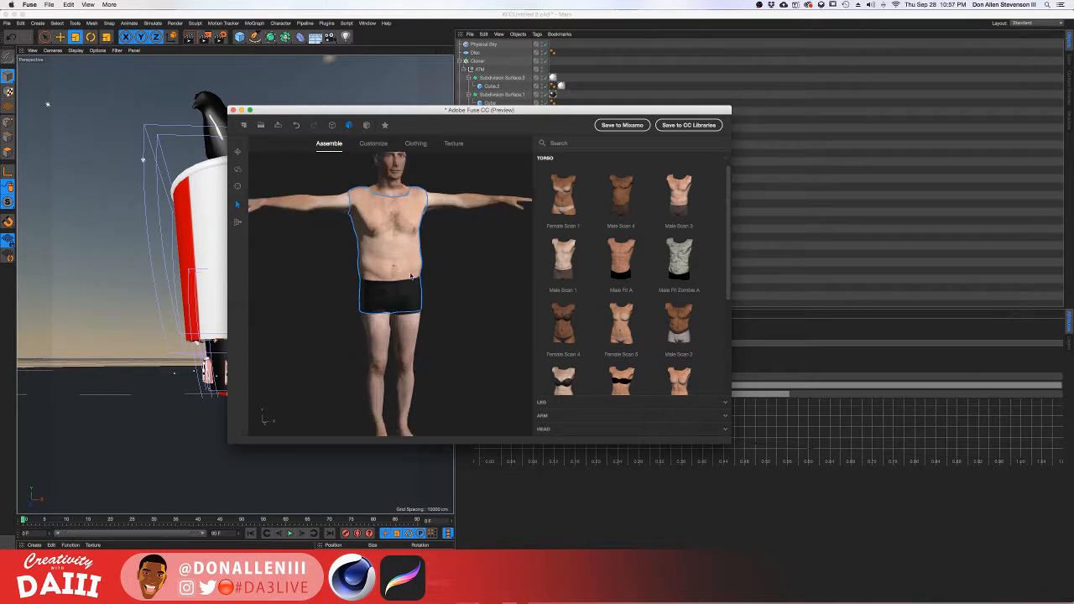
pyautogui.moveTo(397, 245); pyautogui.dragTo(313, 255)
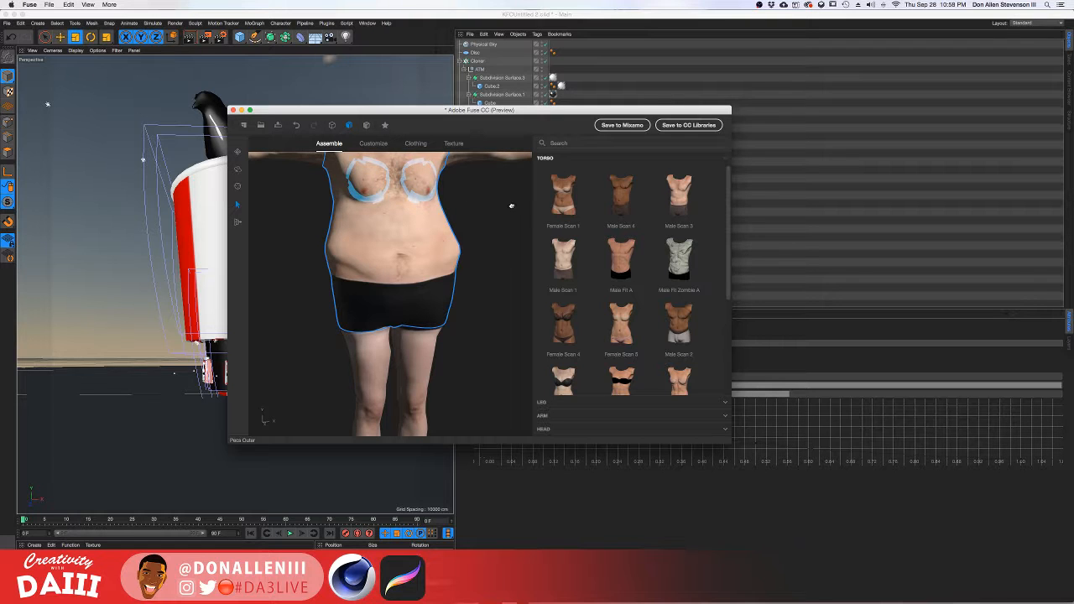
pyautogui.scroll(3, 382, 224)
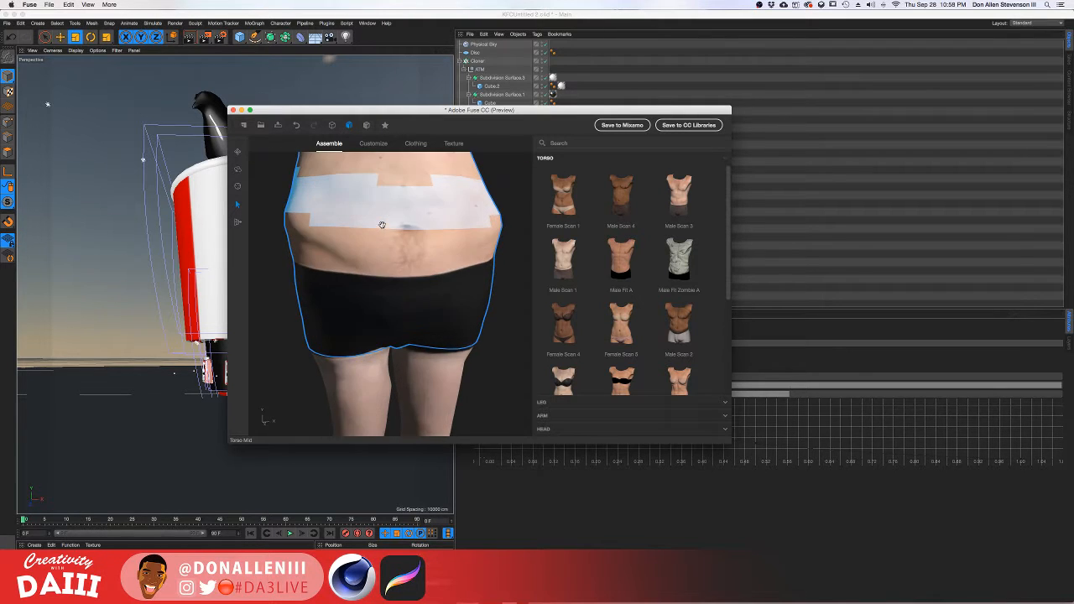
pyautogui.scroll(-2, 382, 225)
pyautogui.moveTo(382, 224); pyautogui.dragTo(418, 249, button='right')
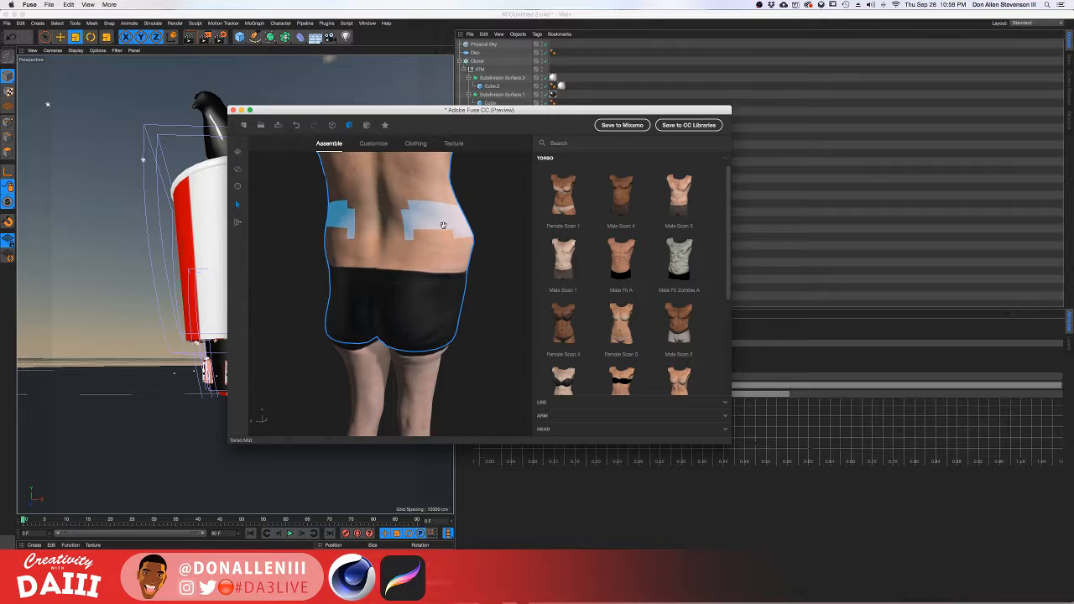
pyautogui.moveTo(470, 227); pyautogui.dragTo(436, 231, button='right')
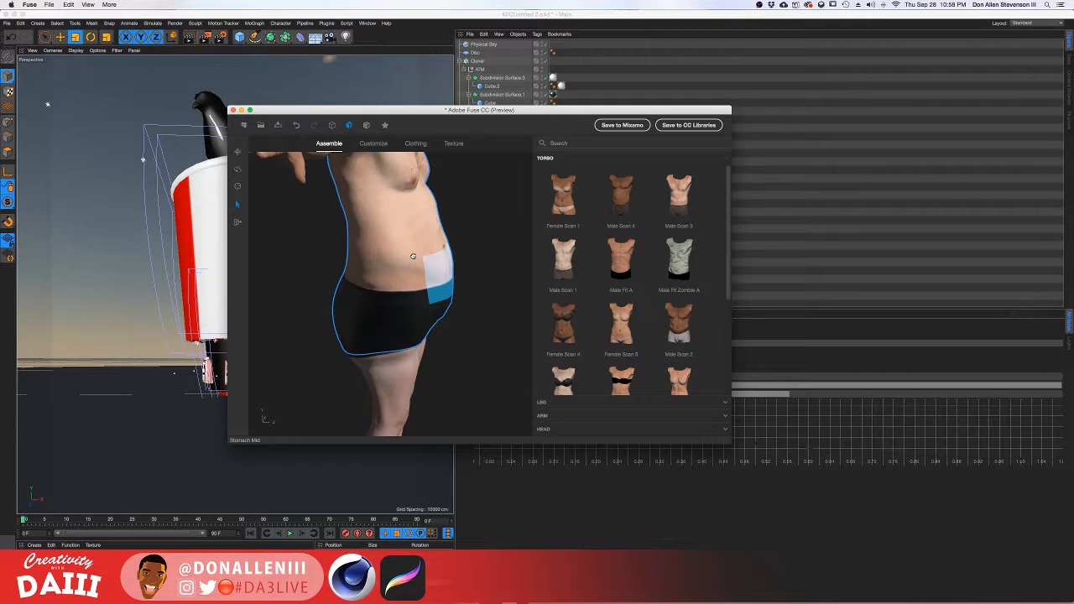
# Pull the mid stomach outward to form a rounder, protruding belly.
pyautogui.moveTo(413, 256)
pyautogui.mouseDown()
pyautogui.moveTo(461, 260)
pyautogui.moveTo(424, 260)
pyautogui.moveTo(457, 262)
pyautogui.moveTo(436, 304)
pyautogui.moveTo(458, 236)
pyautogui.moveTo(477, 282)
pyautogui.moveTo(425, 256)
pyautogui.moveTo(428, 271)
pyautogui.mouseUp()
pyautogui.moveTo(445, 238); pyautogui.dragTo(411, 236, button='middle')
pyautogui.moveTo(453, 237); pyautogui.dragTo(454, 231)
pyautogui.moveTo(458, 183); pyautogui.dragTo(463, 185)
pyautogui.scroll(-10, 458, 203)
pyautogui.scroll(5, 440, 217)
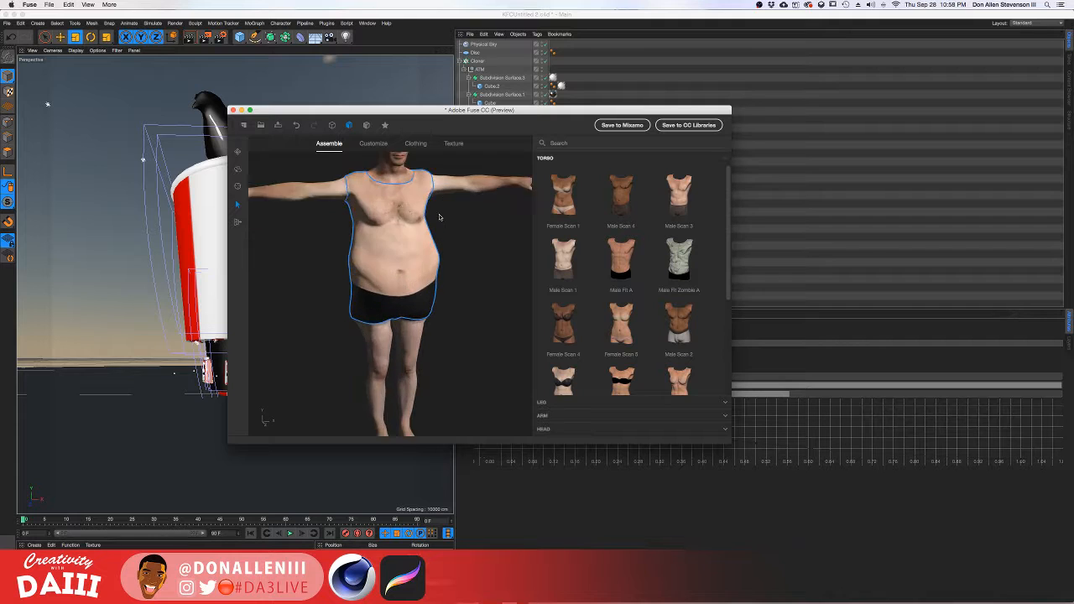
pyautogui.scroll(-4, 437, 226)
# Refine the mid torso's bulk from the side and front, undoing the last edit along the way.
pyautogui.moveTo(467, 283); pyautogui.dragTo(389, 238)
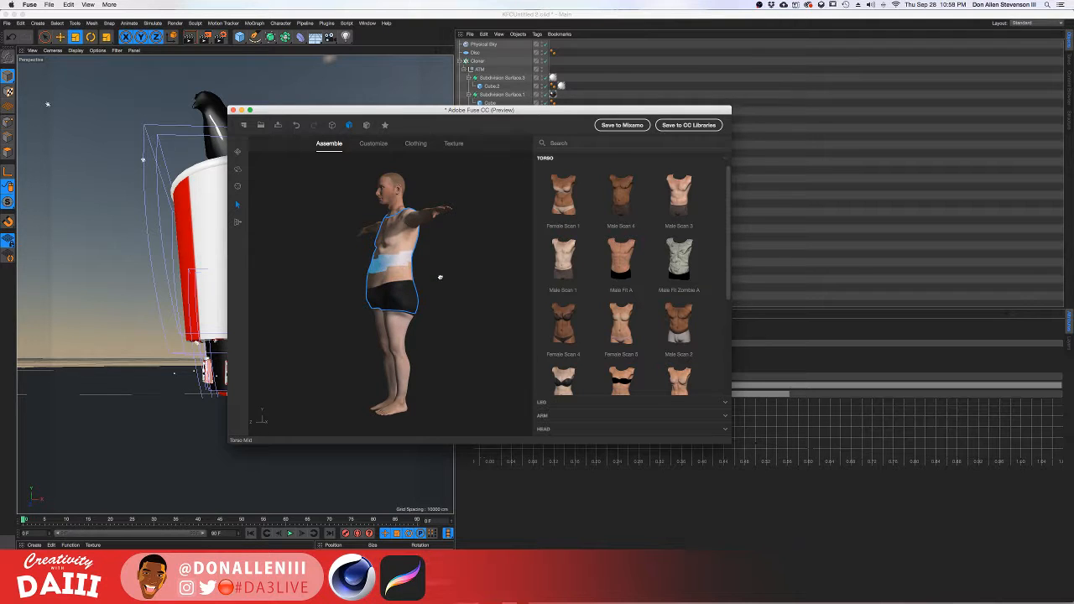
pyautogui.moveTo(439, 277); pyautogui.dragTo(486, 277)
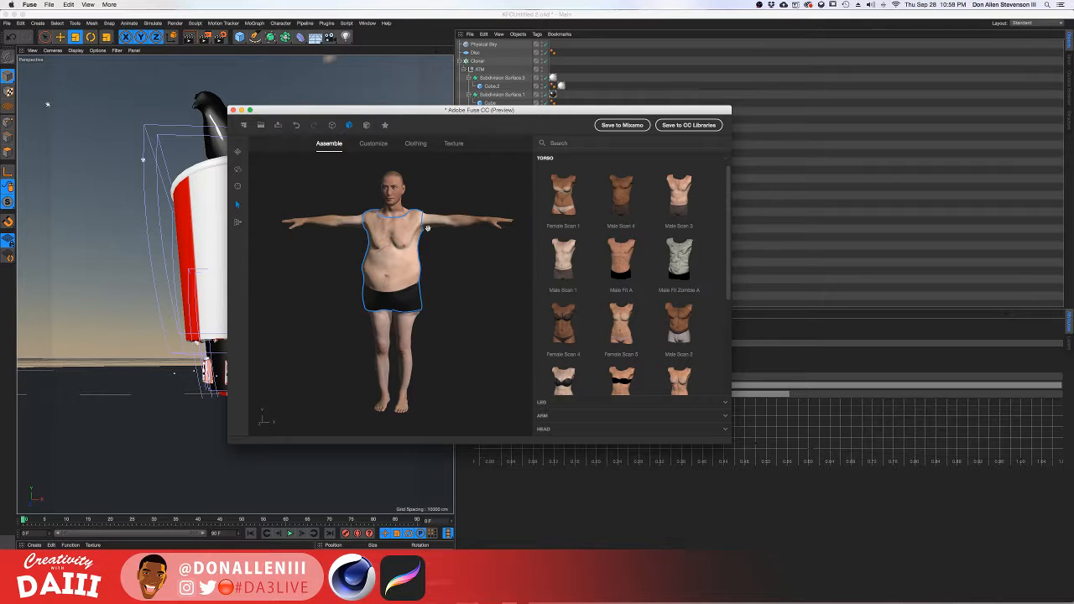
pyautogui.click(433, 224)
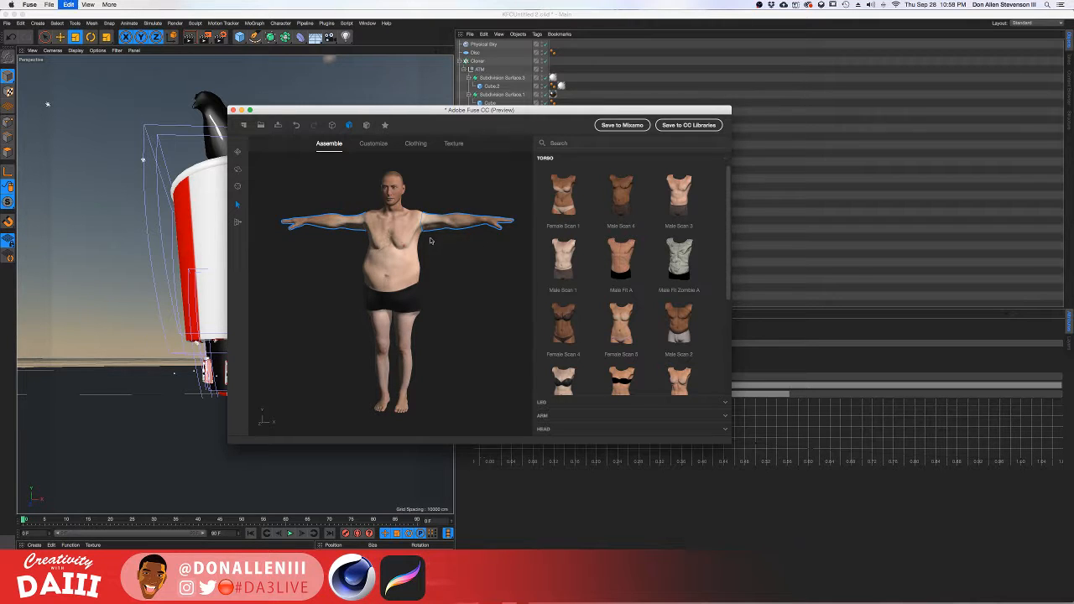
pyautogui.press('super+z')
pyautogui.keyDown('alt'); pyautogui.moveTo(431, 240); pyautogui.dragTo(388, 236); pyautogui.keyUp('alt')
pyautogui.scroll(5, 388, 235)
pyautogui.scroll(-3, 384, 248)
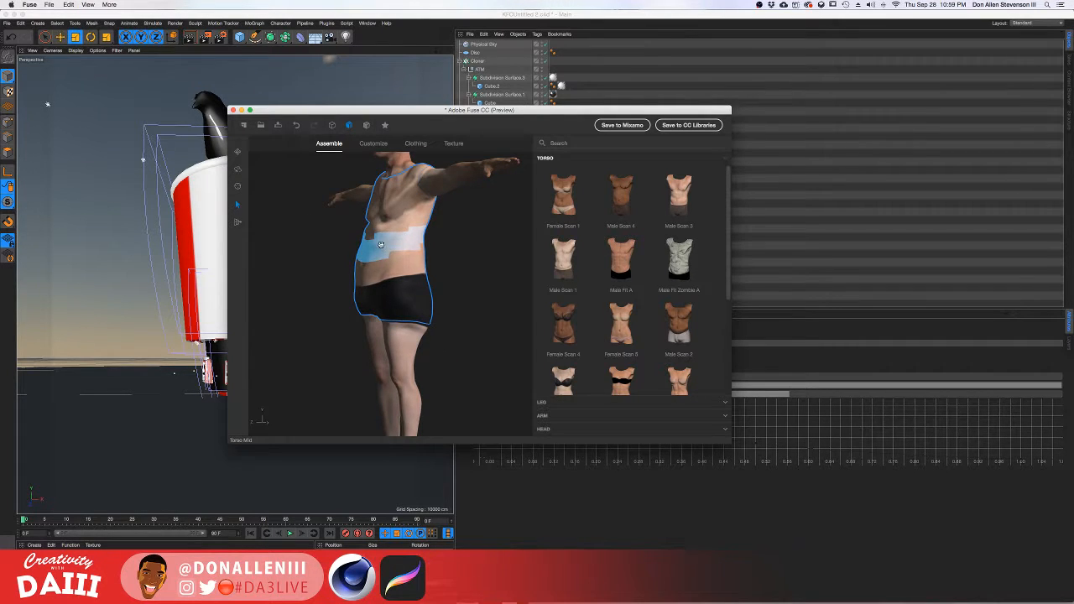
pyautogui.keyDown('alt'); pyautogui.moveTo(397, 248); pyautogui.dragTo(458, 258); pyautogui.keyUp('alt')
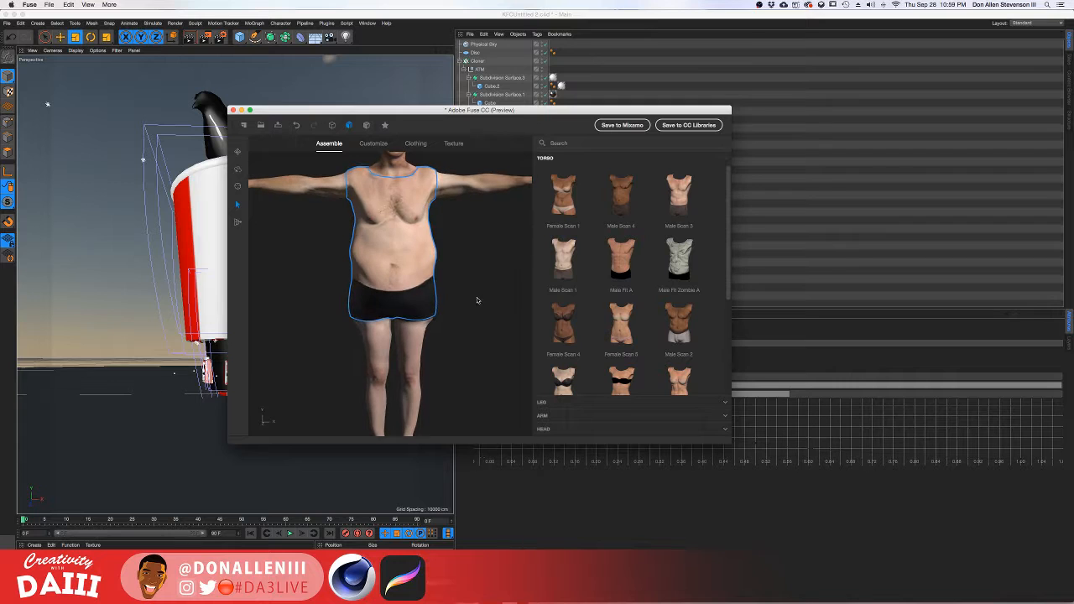
pyautogui.scroll(-4, 428, 365)
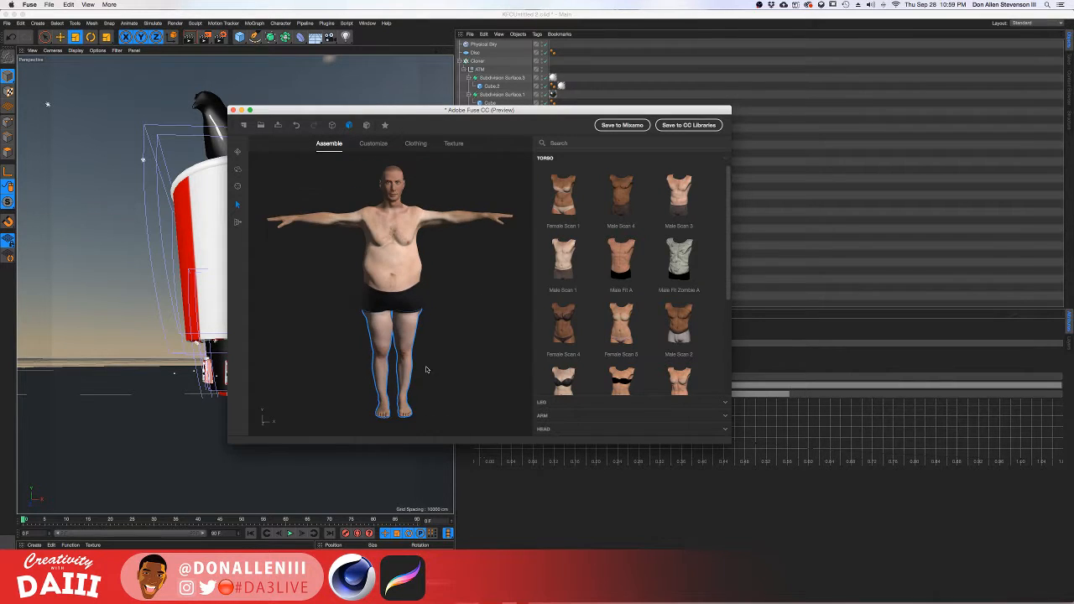
# Thicken the character's mid calves and legs to suit the heavier torso.
pyautogui.moveTo(418, 372)
pyautogui.mouseDown()
pyautogui.moveTo(443, 372)
pyautogui.moveTo(436, 380)
pyautogui.mouseUp()
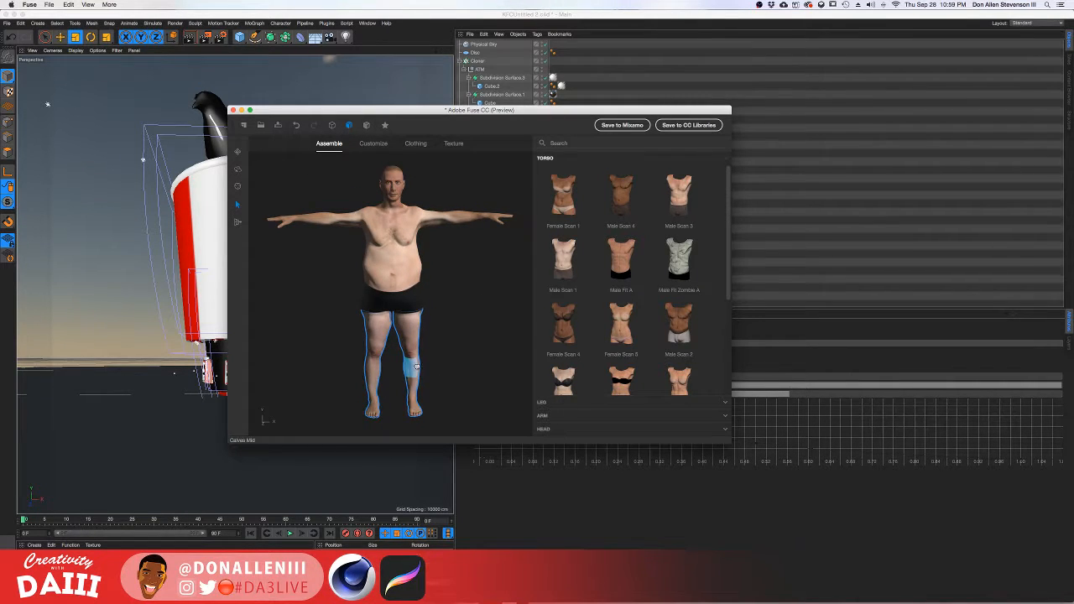
pyautogui.scroll(4, 459, 326)
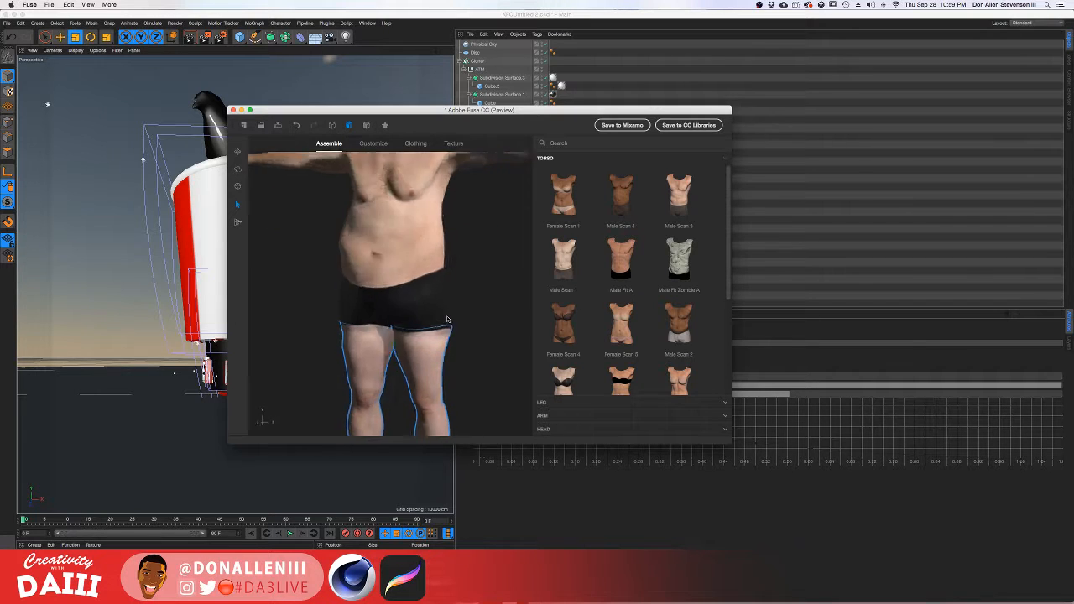
pyautogui.keyDown('alt'); pyautogui.moveTo(453, 323); pyautogui.dragTo(390, 292); pyautogui.keyUp('alt')
pyautogui.scroll(-4, 451, 310)
pyautogui.scroll(3, 438, 312)
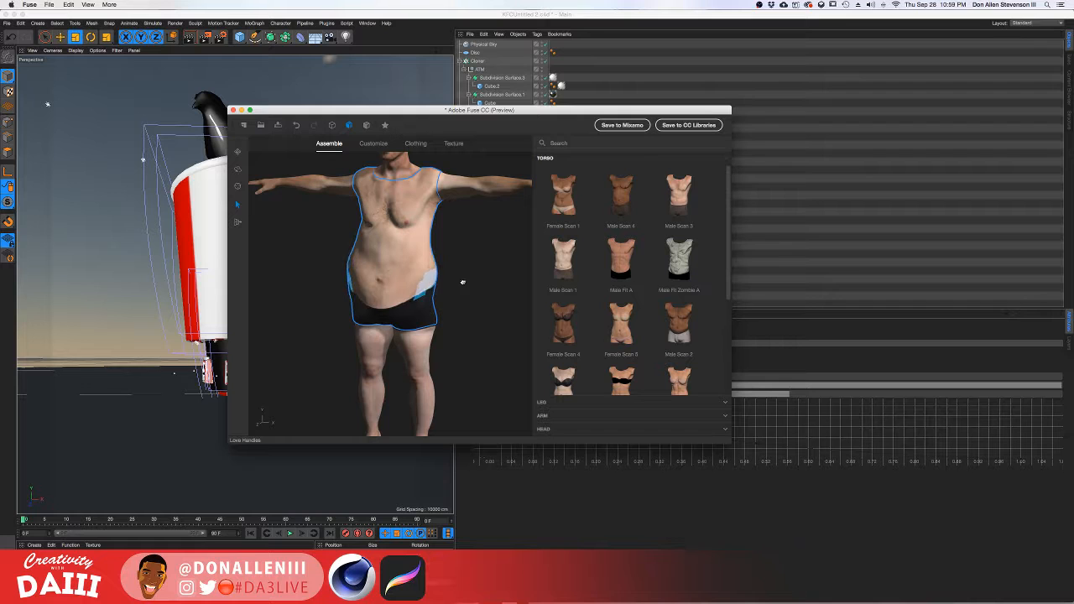
# Enlarge the love handles around the character's waist.
pyautogui.moveTo(446, 287); pyautogui.dragTo(487, 287)
pyautogui.scroll(2, 437, 263)
pyautogui.scroll(-3, 466, 252)
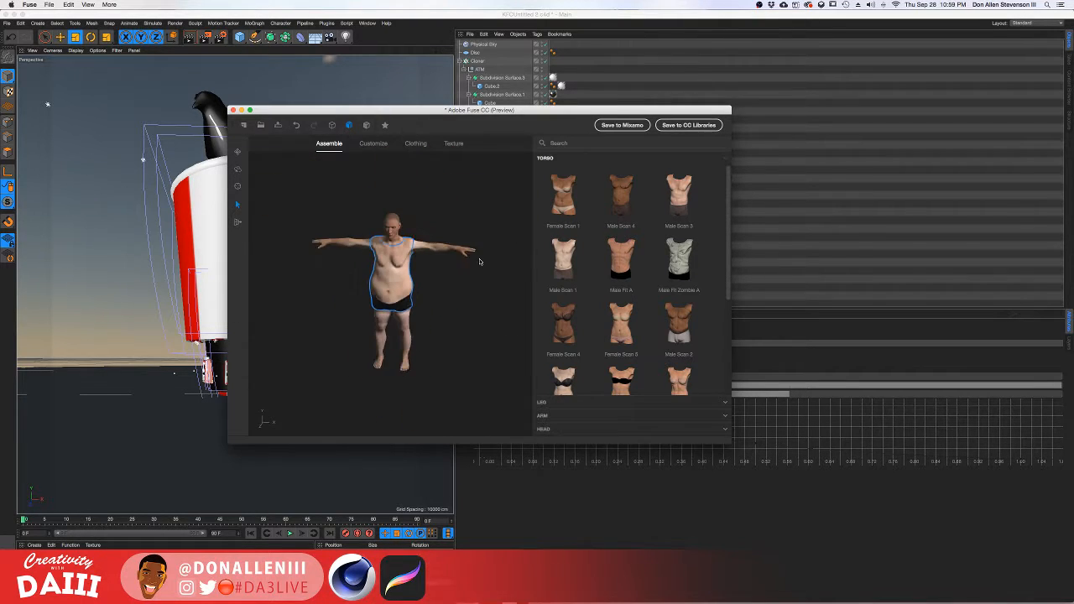
# Adjust the fullness of the upper torso and mid stomach from both sides of the body.
pyautogui.moveTo(469, 285); pyautogui.dragTo(373, 269)
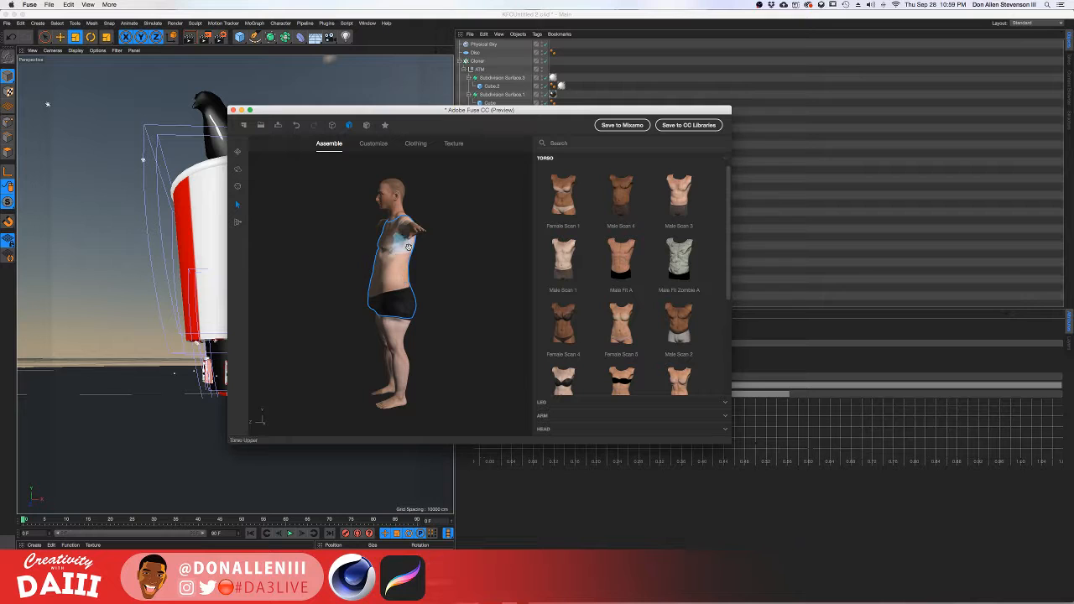
pyautogui.moveTo(439, 245); pyautogui.dragTo(487, 249)
pyautogui.moveTo(419, 245); pyautogui.dragTo(503, 269)
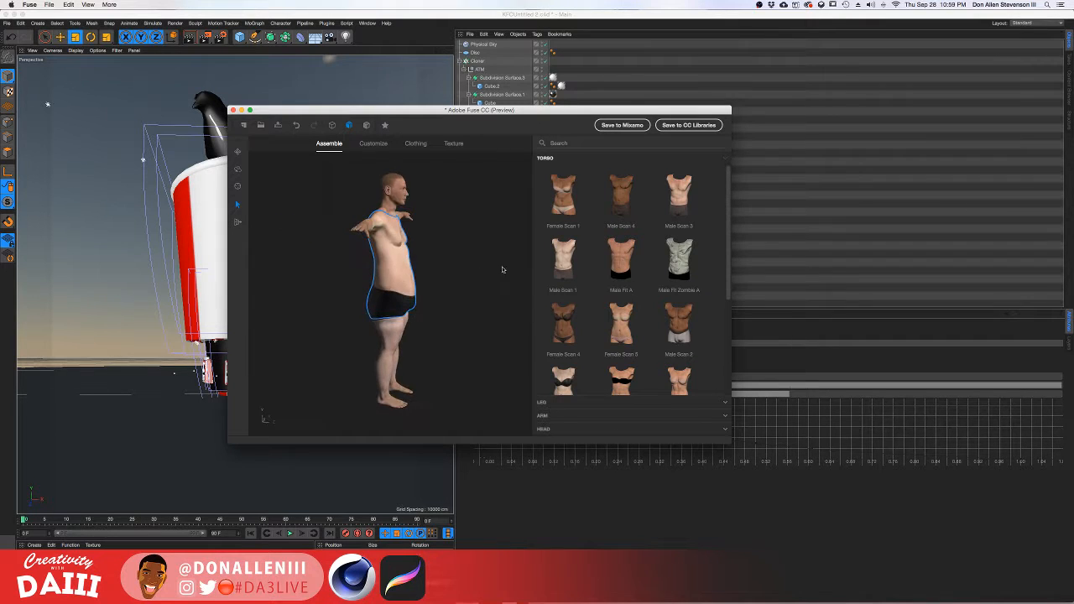
pyautogui.keyDown('alt'); pyautogui.moveTo(417, 275); pyautogui.dragTo(379, 276); pyautogui.keyUp('alt')
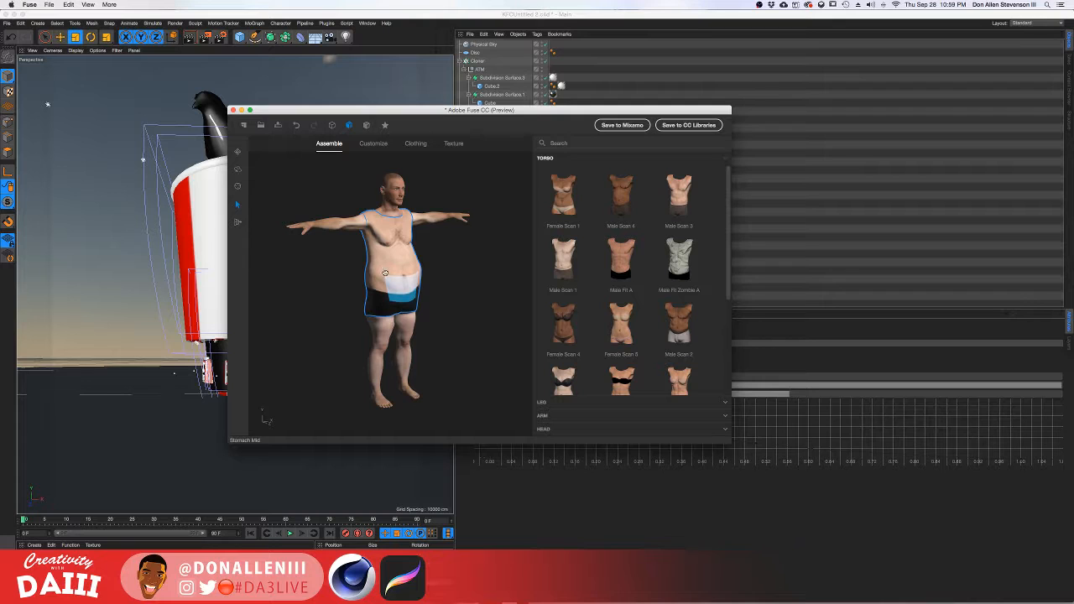
# Enlarge the upper and lower buttocks to balance the heavy figure from behind.
pyautogui.keyDown('alt'); pyautogui.moveTo(384, 272); pyautogui.dragTo(404, 297); pyautogui.keyUp('alt')
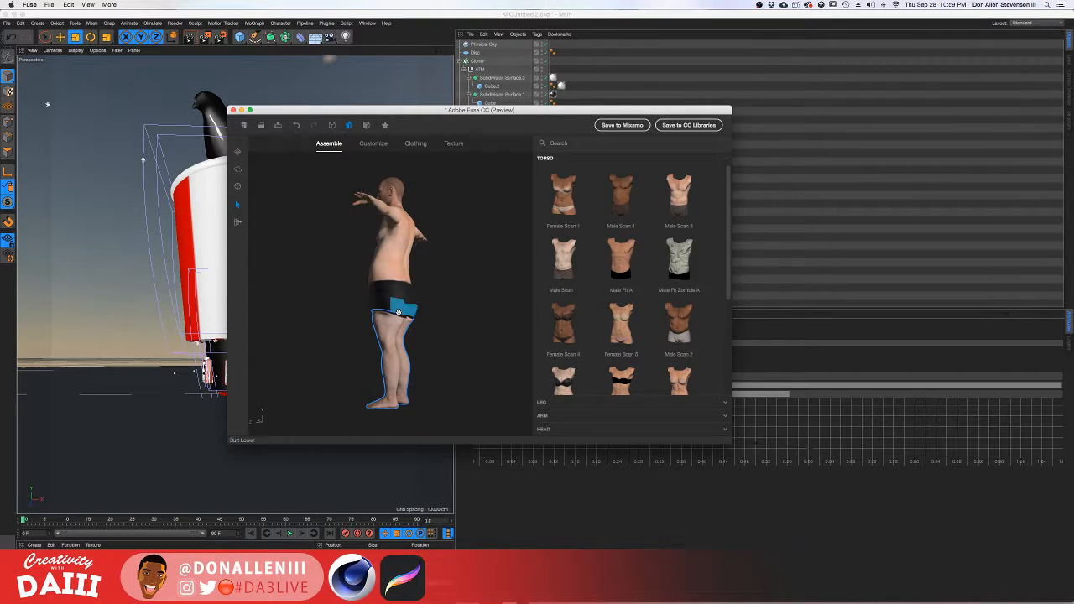
pyautogui.keyDown('alt'); pyautogui.moveTo(457, 332); pyautogui.dragTo(401, 322); pyautogui.keyUp('alt')
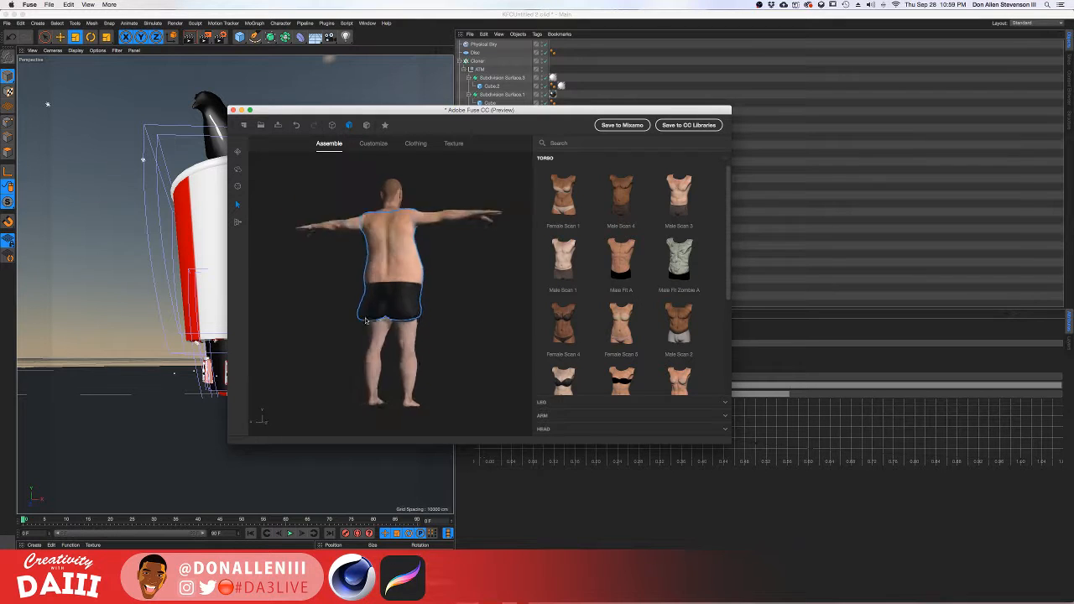
pyautogui.scroll(5, 401, 323)
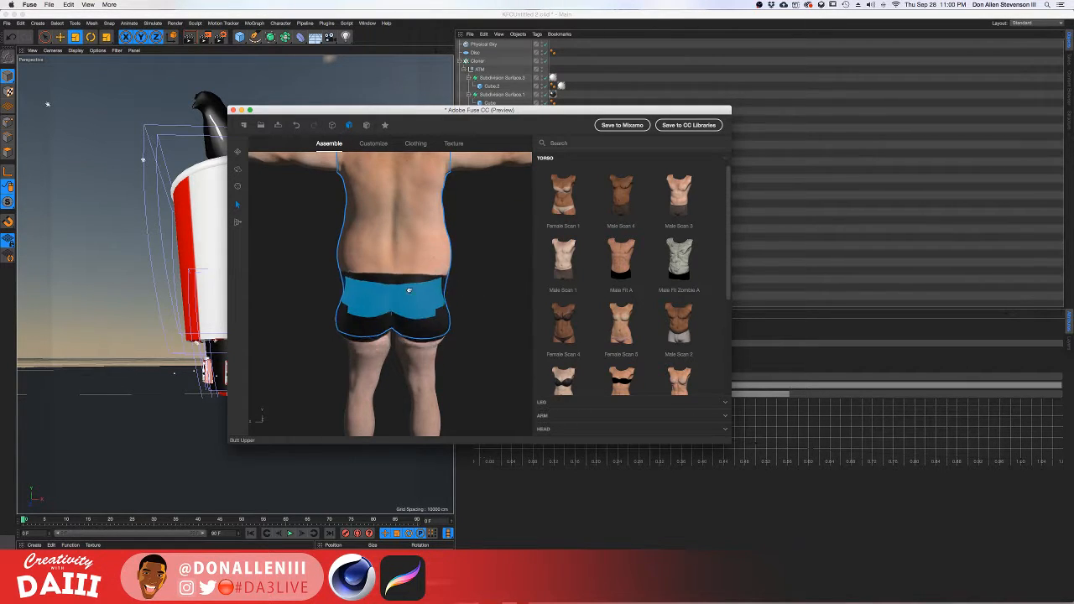
pyautogui.keyDown('alt'); pyautogui.moveTo(463, 290); pyautogui.dragTo(283, 288); pyautogui.keyUp('alt')
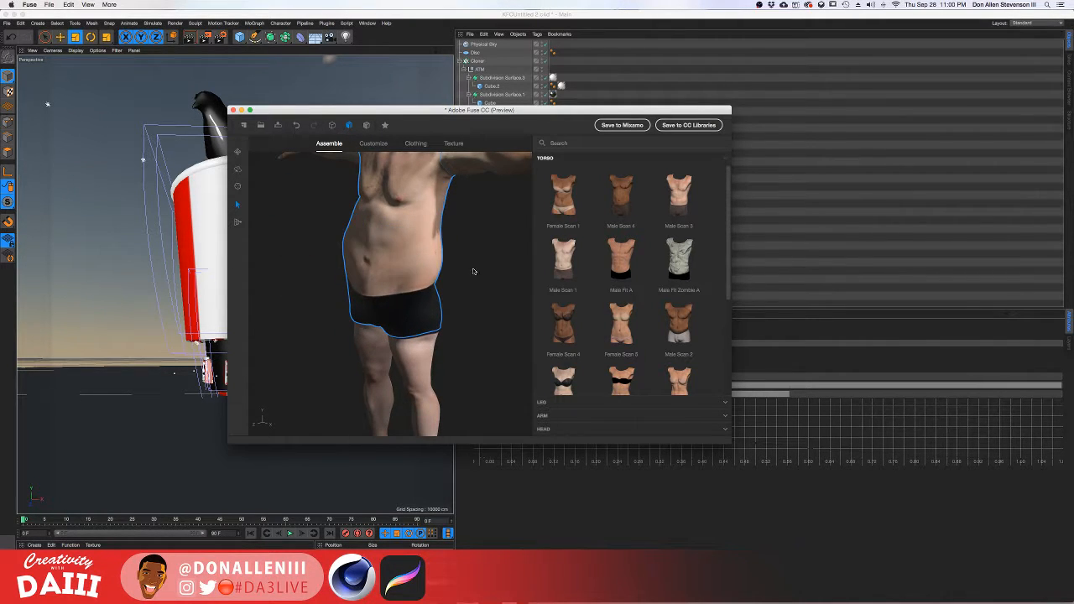
# Examine the shape of the character's torso, legs and back from the front, side and rear.
pyautogui.moveTo(475, 271)
pyautogui.keyDown('alt'); pyautogui.mouseDown()
pyautogui.moveTo(511, 259)
pyautogui.moveTo(484, 262)
pyautogui.mouseUp(); pyautogui.keyUp('alt')
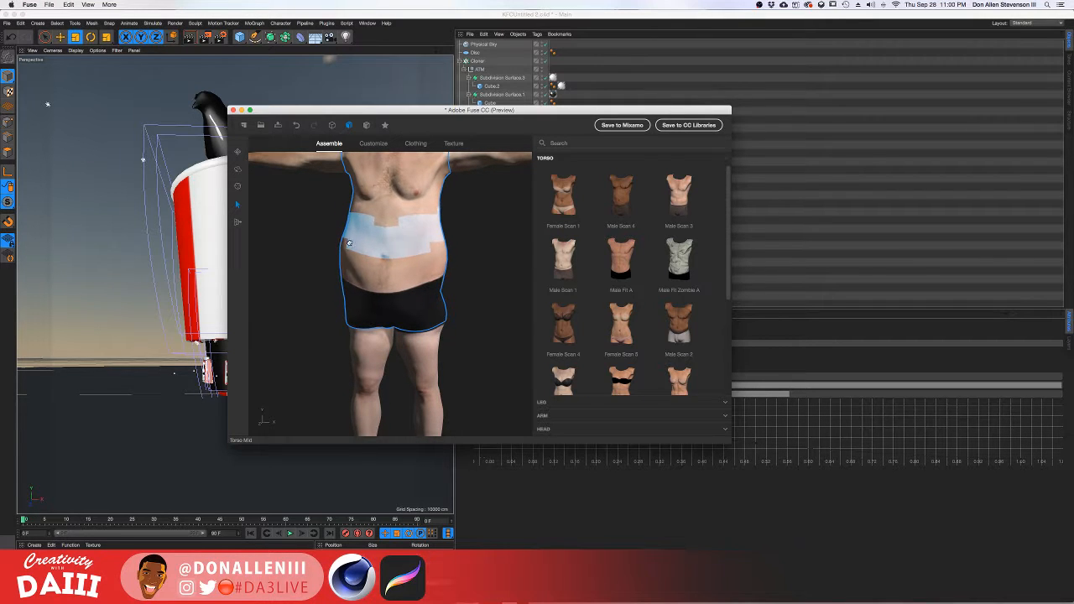
pyautogui.keyDown('alt'); pyautogui.moveTo(475, 249); pyautogui.dragTo(402, 335); pyautogui.keyUp('alt')
pyautogui.scroll(-3, 456, 260)
pyautogui.scroll(-3, 457, 260)
pyautogui.scroll(6, 432, 297)
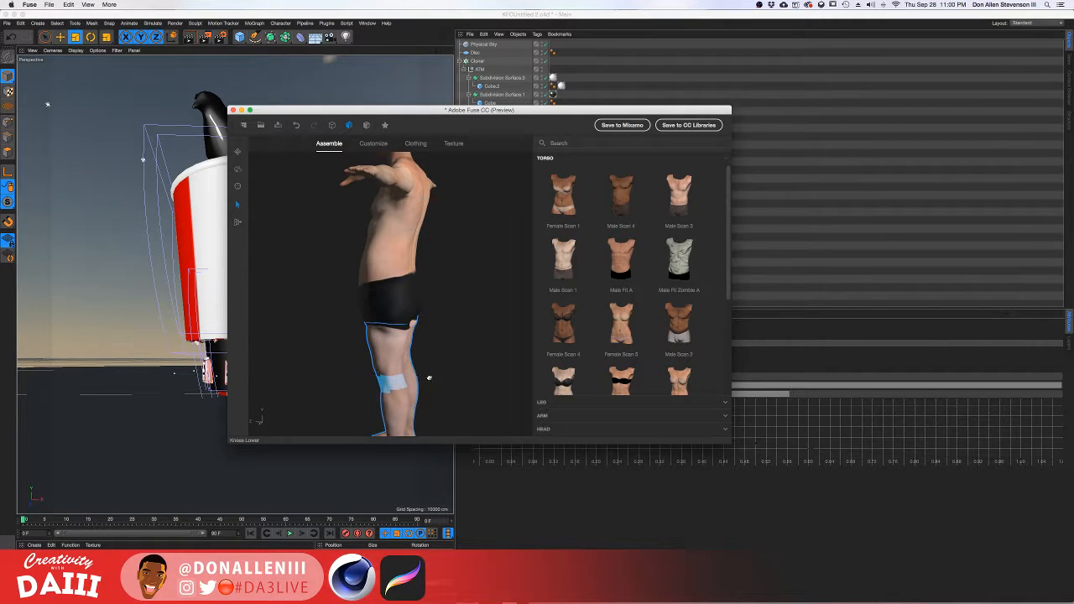
pyautogui.keyDown('alt'); pyautogui.moveTo(431, 377); pyautogui.dragTo(398, 372); pyautogui.keyUp('alt')
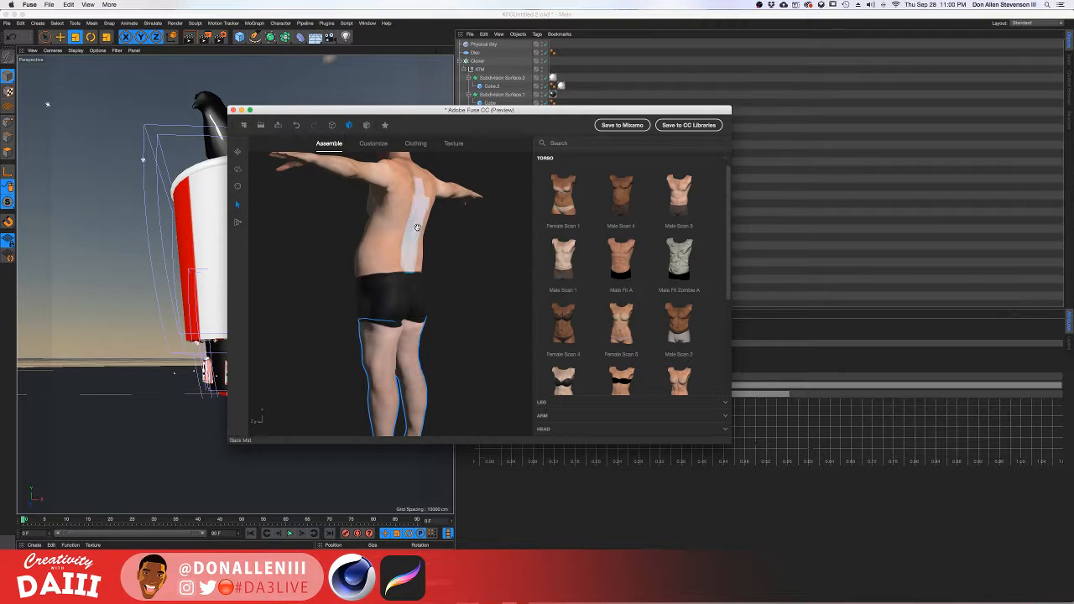
pyautogui.keyDown('alt'); pyautogui.moveTo(436, 232); pyautogui.dragTo(478, 241); pyautogui.keyUp('alt')
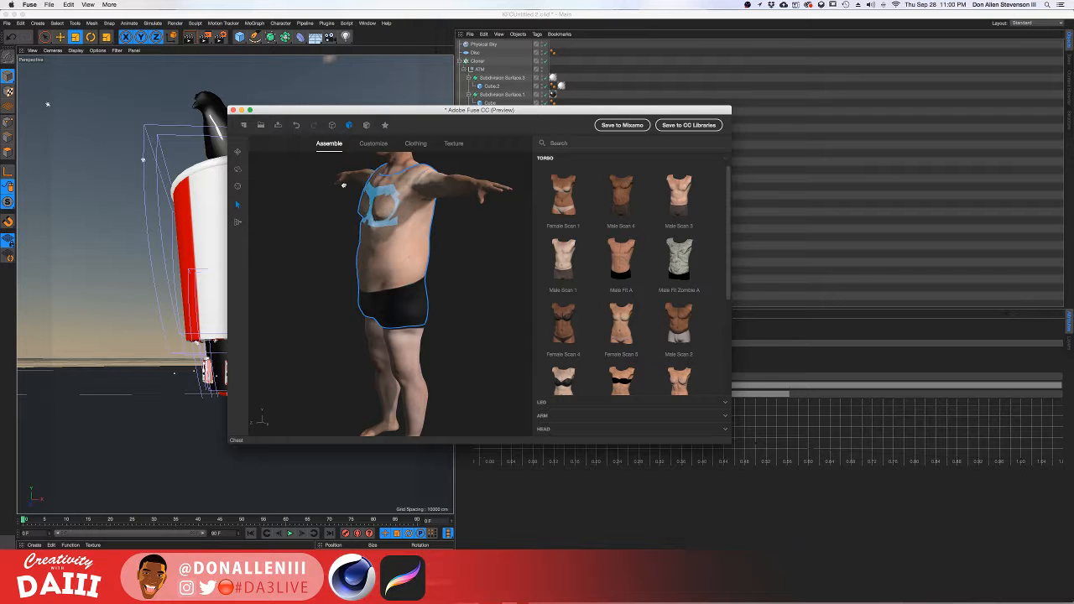
pyautogui.keyDown('alt'); pyautogui.moveTo(359, 186); pyautogui.dragTo(462, 200); pyautogui.keyUp('alt')
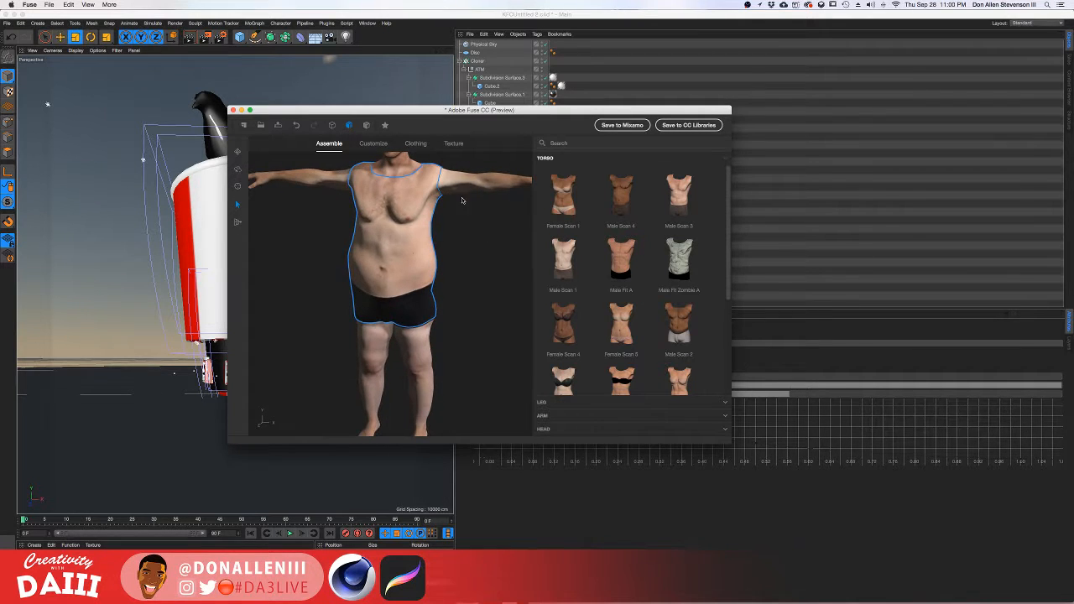
# Sculpt a fuller, sagging chest and a wider stomach on the torso, and adjust the love handles.
pyautogui.click(455, 190)
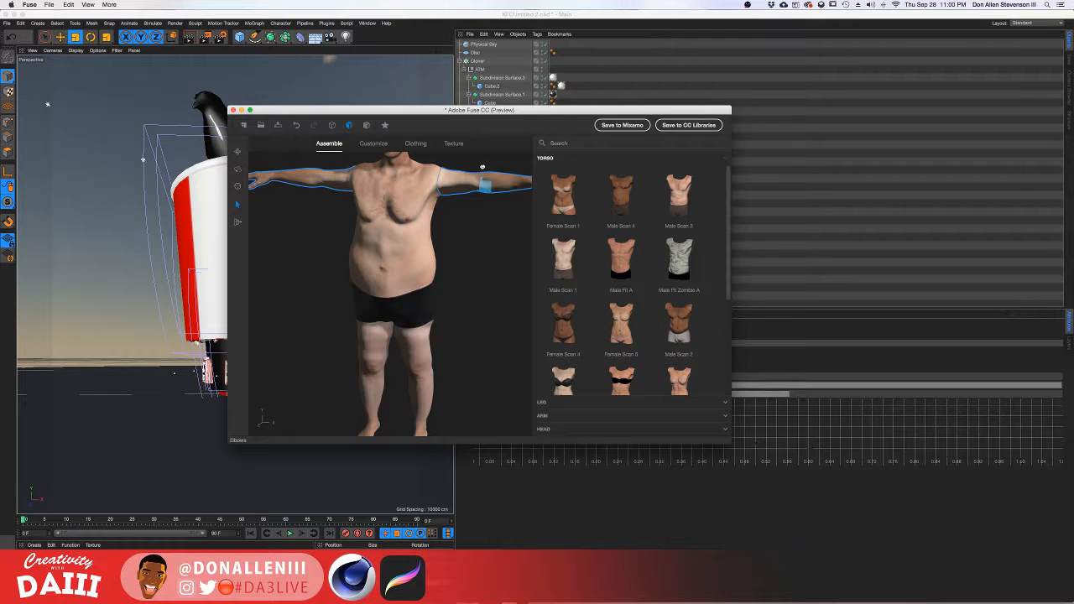
pyautogui.scroll(-3, 444, 210)
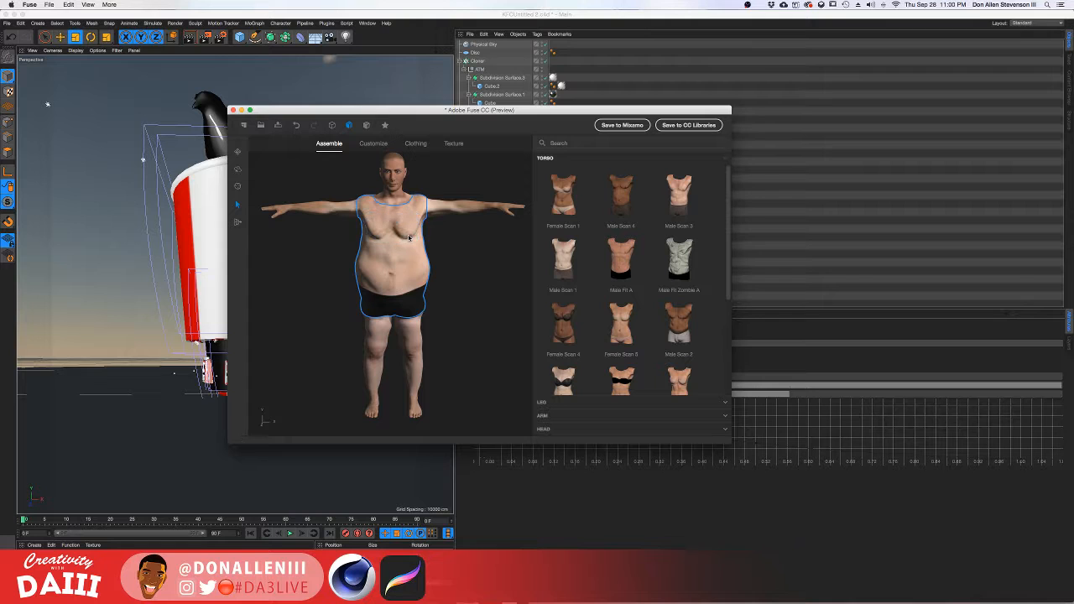
pyautogui.click(382, 237)
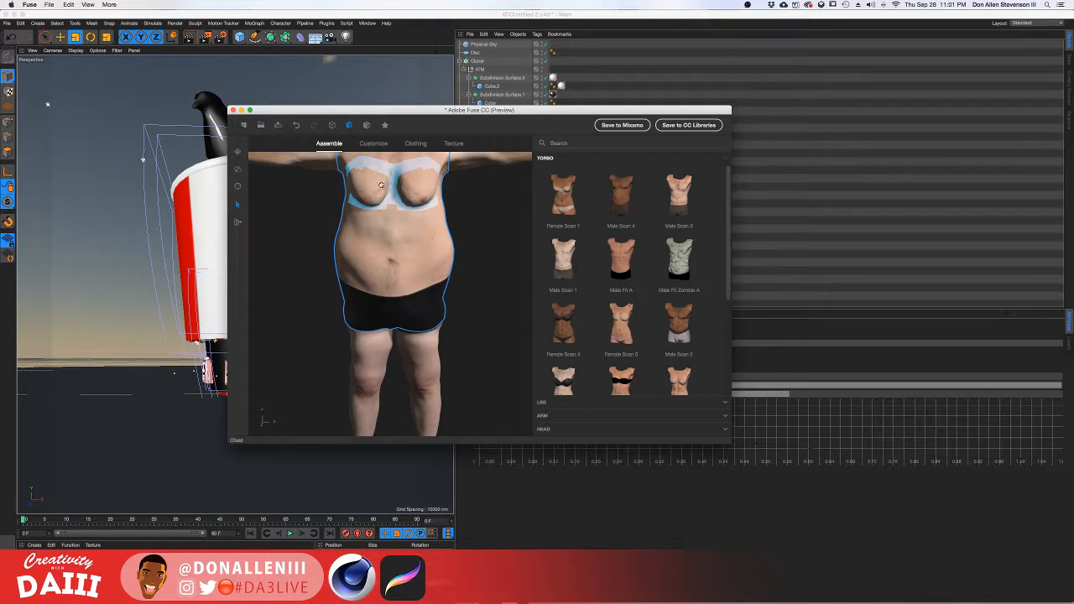
pyautogui.moveTo(472, 199); pyautogui.dragTo(384, 203)
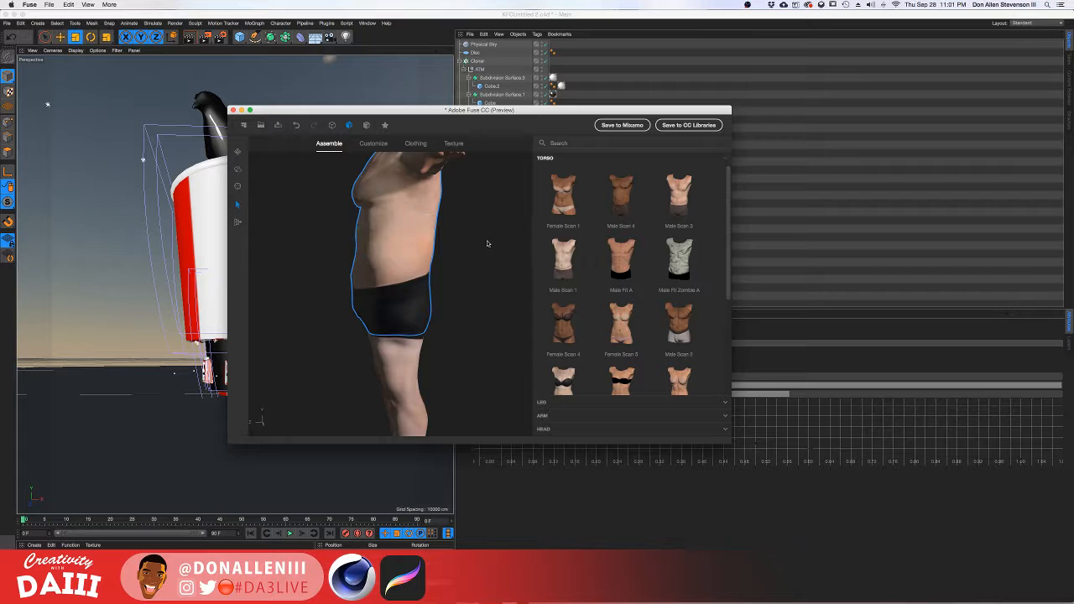
pyautogui.click(571, 245)
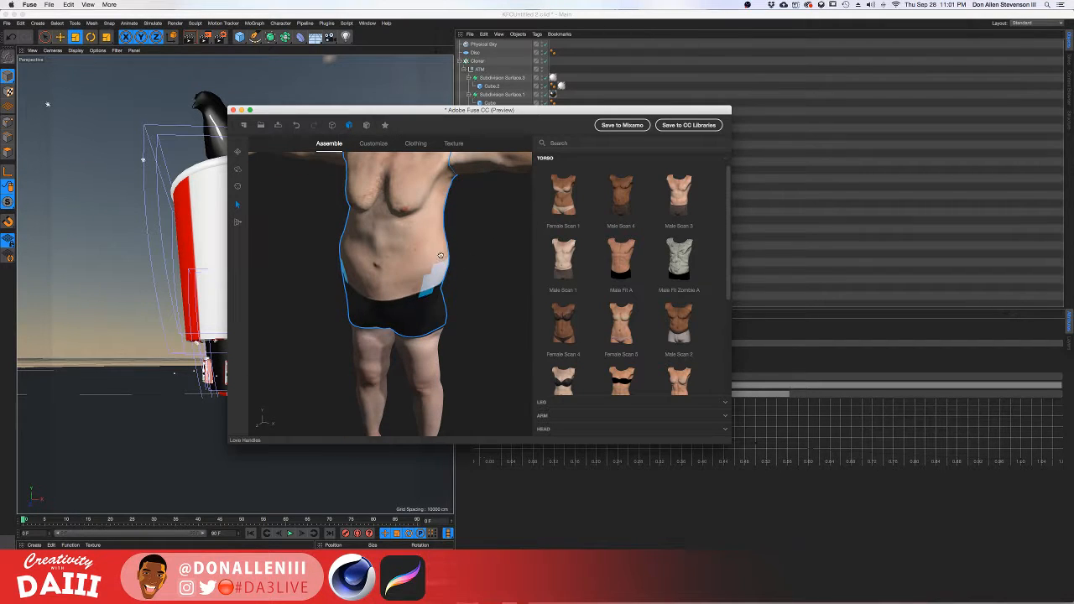
pyautogui.moveTo(425, 284); pyautogui.dragTo(446, 286)
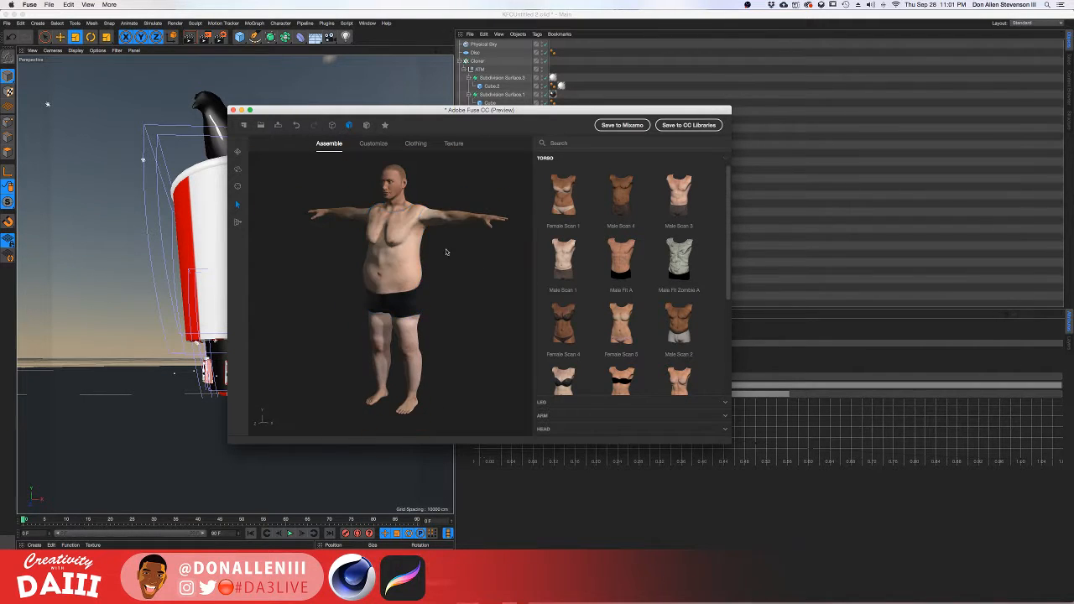
pyautogui.moveTo(494, 254); pyautogui.dragTo(445, 259)
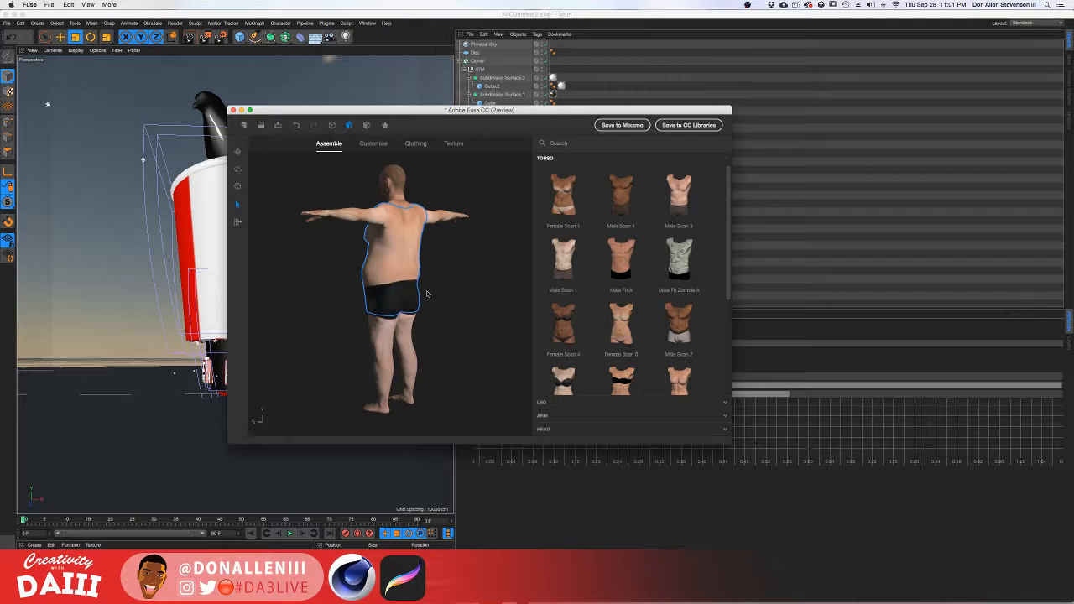
# Lengthen the character's legs and adjust the thighs to suit the heavy torso.
pyautogui.moveTo(427, 289); pyautogui.dragTo(397, 345)
pyautogui.click(385, 323)
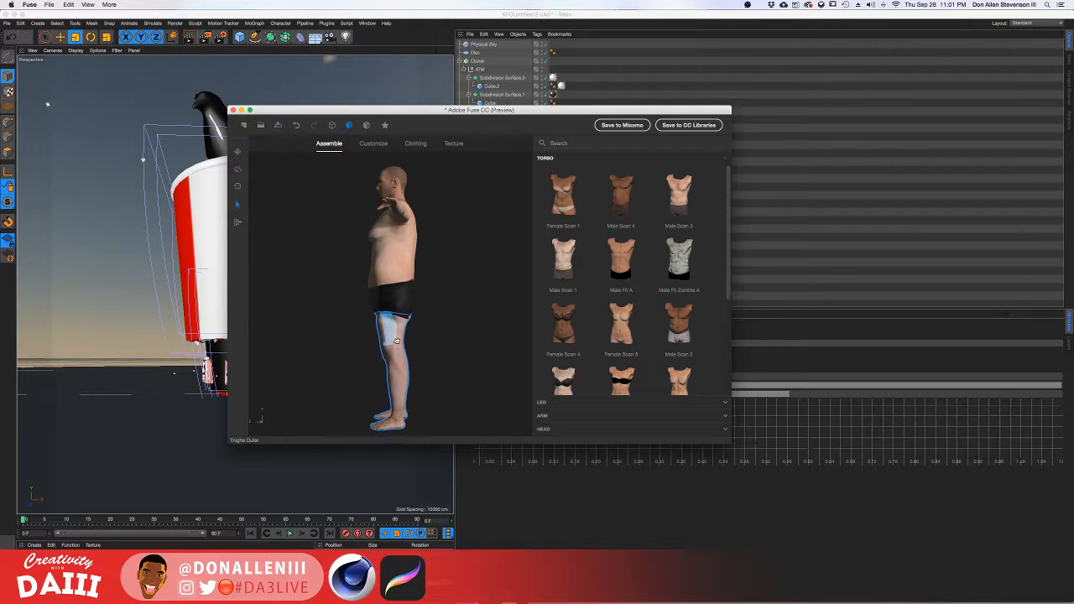
pyautogui.moveTo(305, 308); pyautogui.dragTo(375, 315)
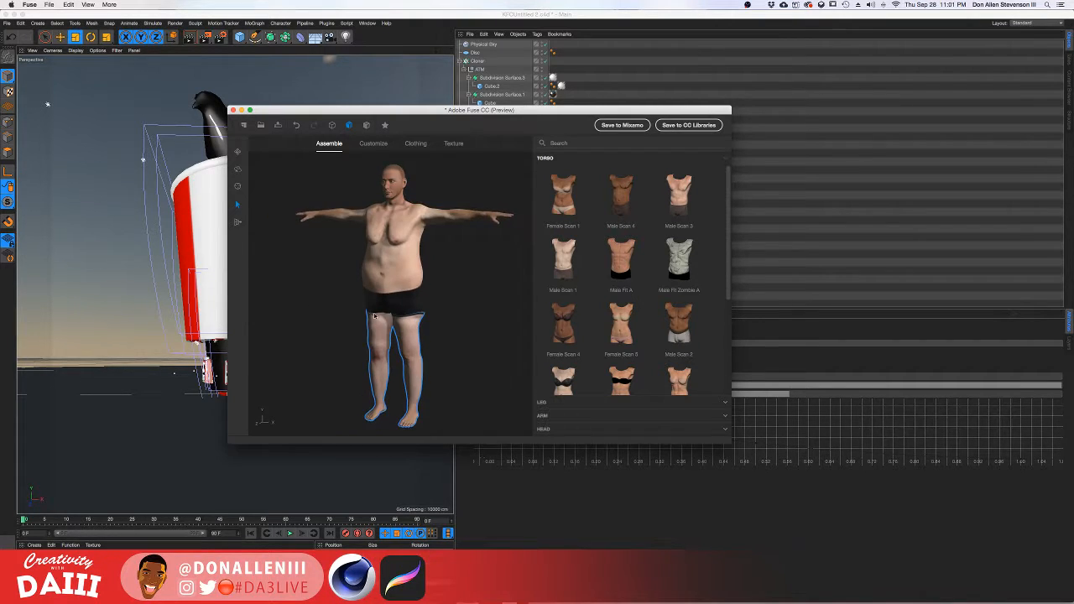
pyautogui.moveTo(422, 347)
pyautogui.mouseDown()
pyautogui.moveTo(410, 333)
pyautogui.moveTo(427, 336)
pyautogui.mouseUp()
pyautogui.moveTo(471, 309); pyautogui.dragTo(439, 324)
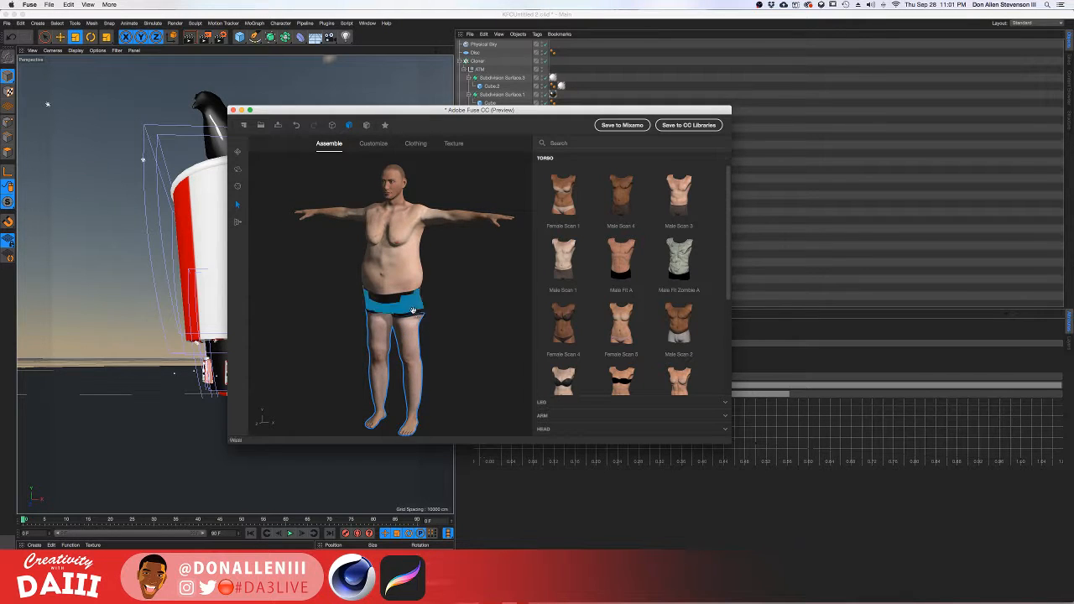
pyautogui.click(407, 305)
pyautogui.click(459, 298)
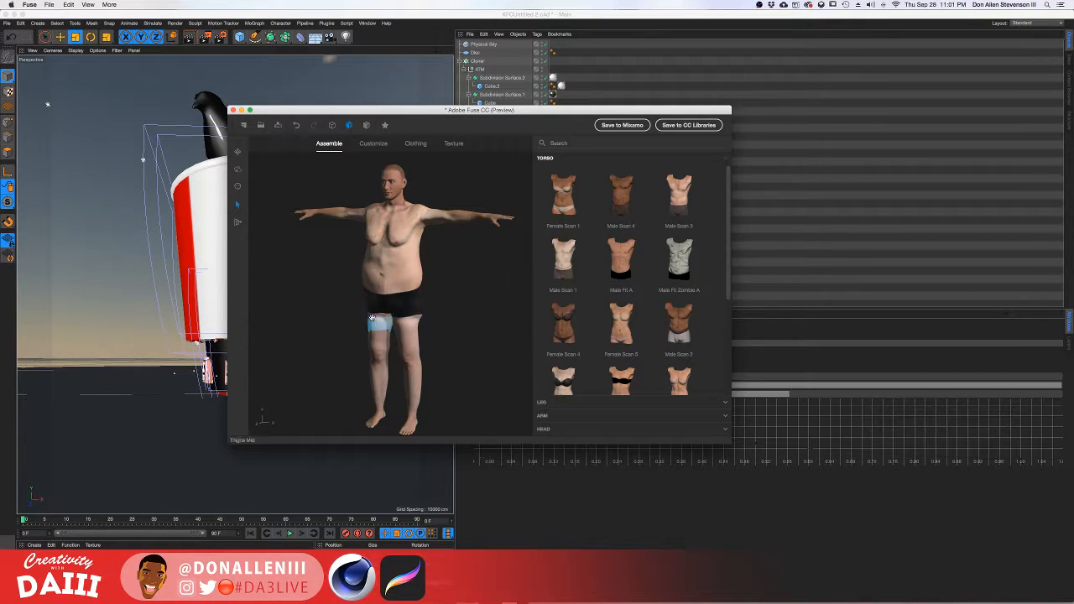
# Dress the character in the Belted Straight Pant and check its fit from behind and in front.
pyautogui.click(415, 143)
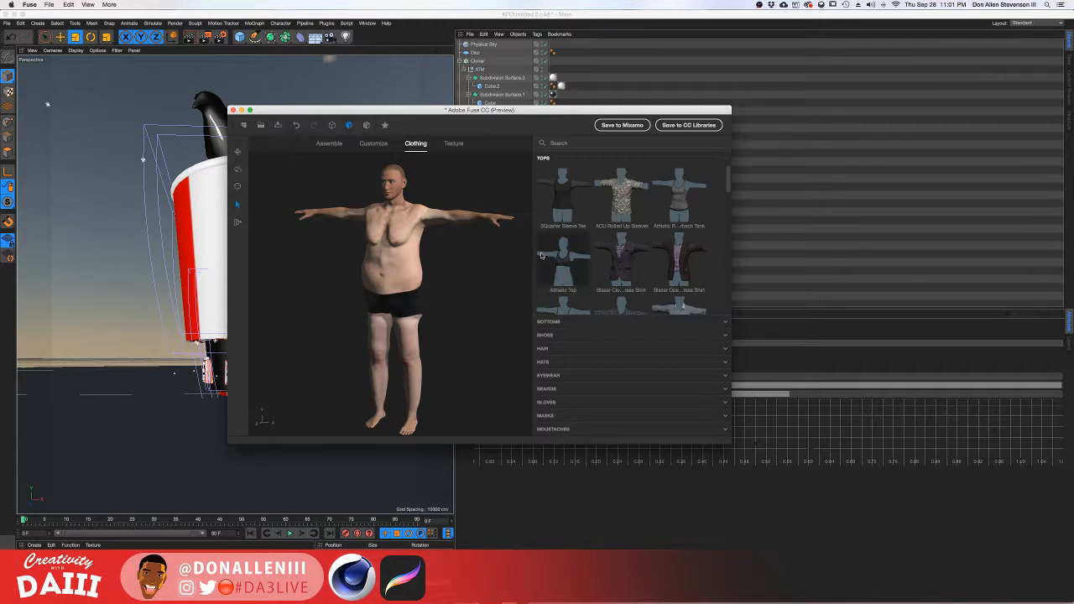
pyautogui.scroll(-5, 565, 254)
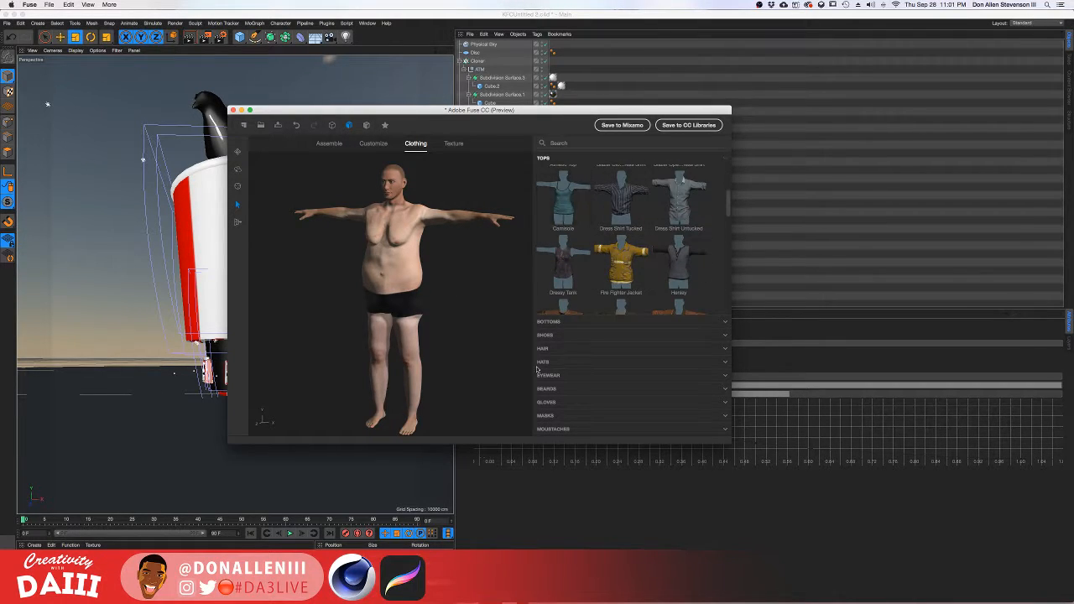
pyautogui.click(556, 327)
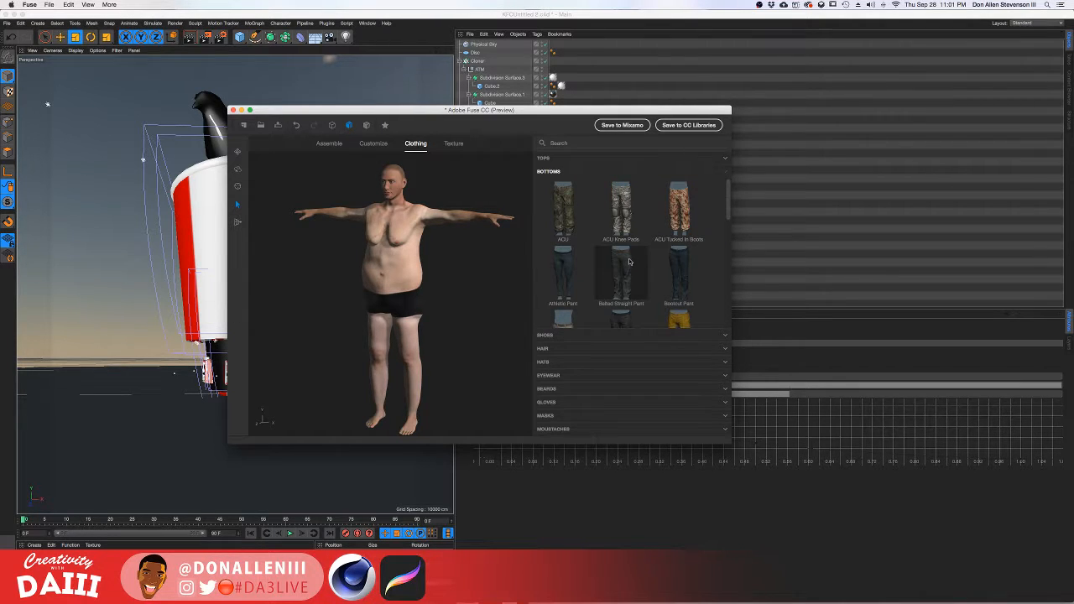
pyautogui.click(629, 262)
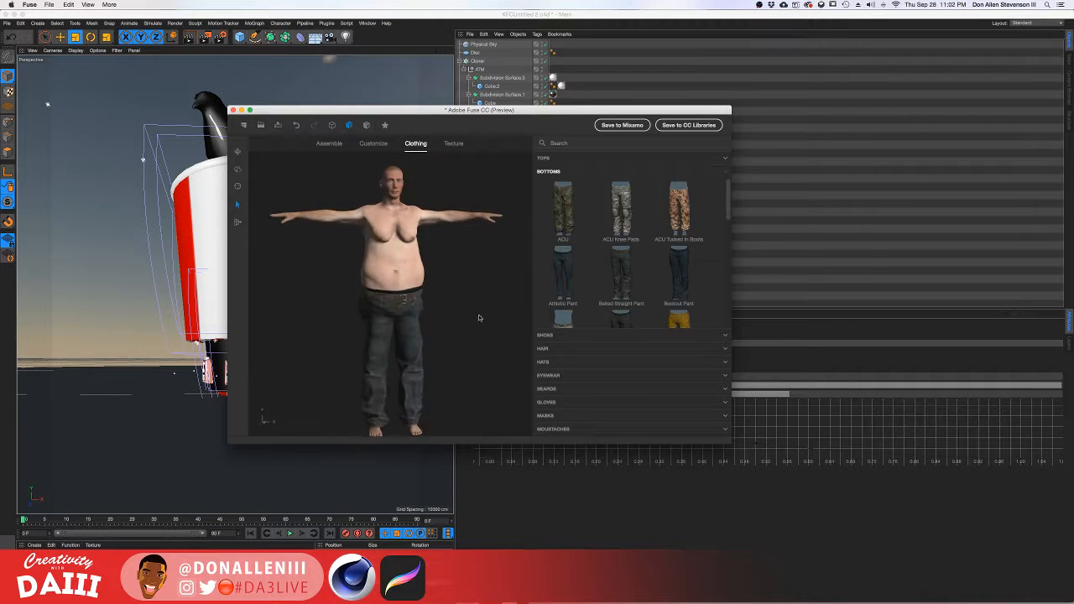
pyautogui.moveTo(479, 314); pyautogui.dragTo(392, 312)
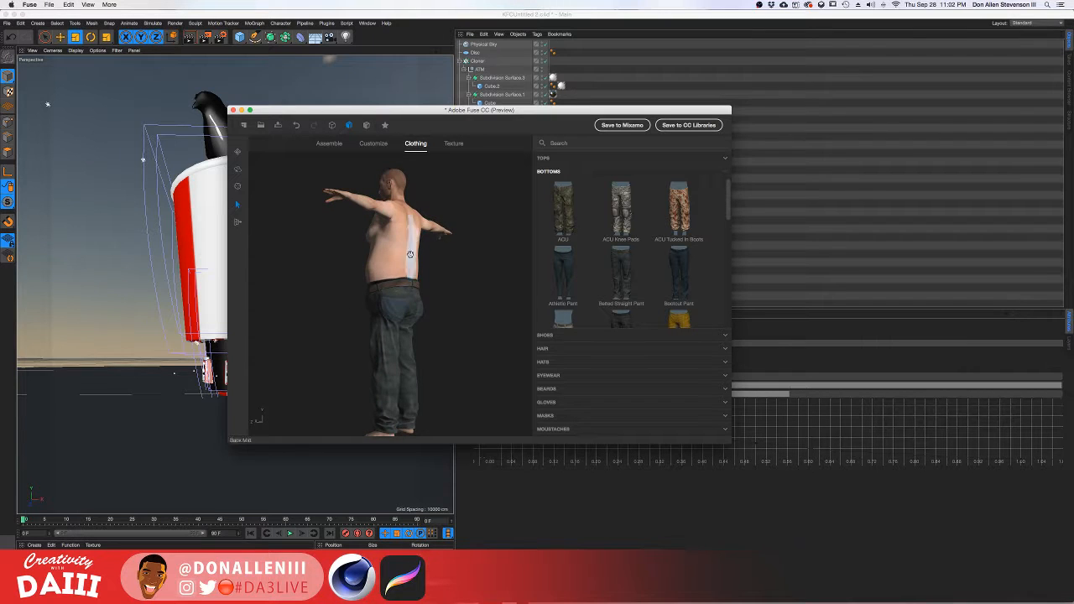
pyautogui.click(339, 143)
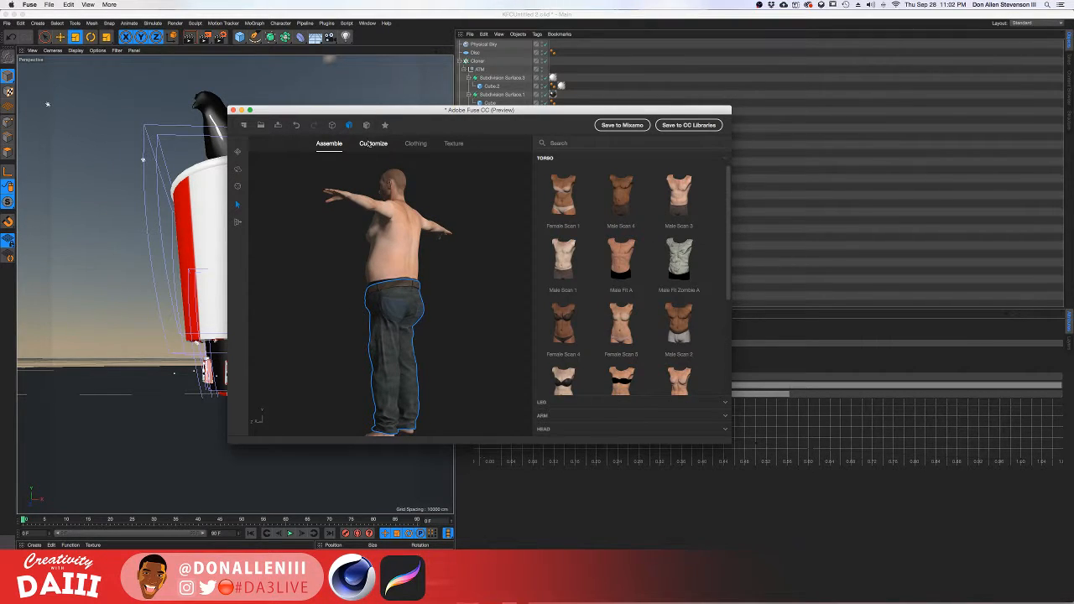
pyautogui.click(371, 145)
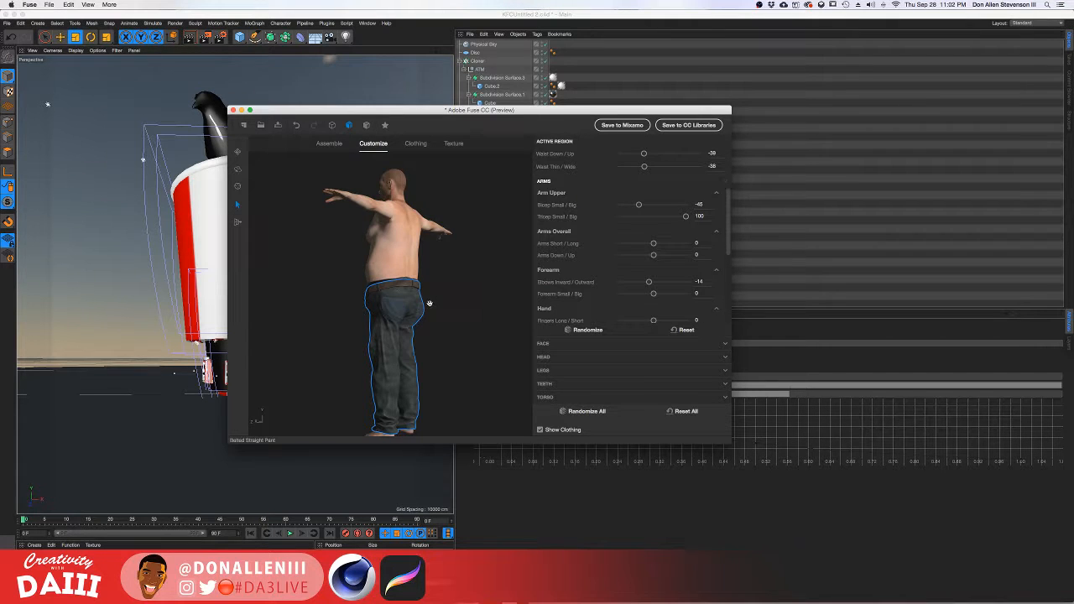
pyautogui.moveTo(429, 303)
pyautogui.mouseDown()
pyautogui.moveTo(520, 323)
pyautogui.moveTo(484, 339)
pyautogui.moveTo(440, 334)
pyautogui.moveTo(440, 324)
pyautogui.moveTo(511, 329)
pyautogui.moveTo(438, 316)
pyautogui.mouseUp()
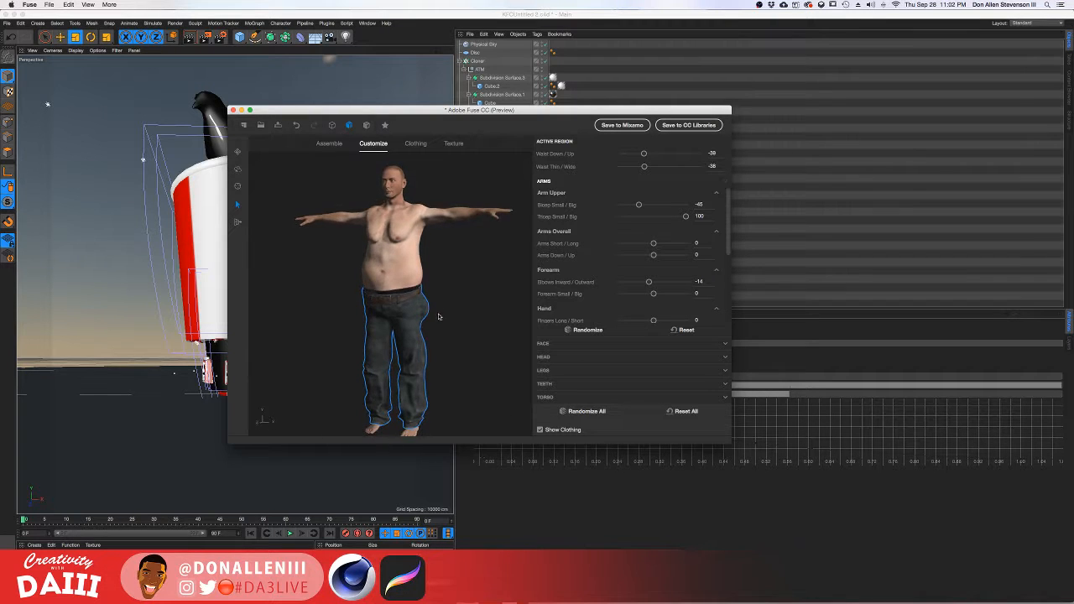
# Add the houndstooth relaxed tank top to the character's outfit.
pyautogui.click(415, 143)
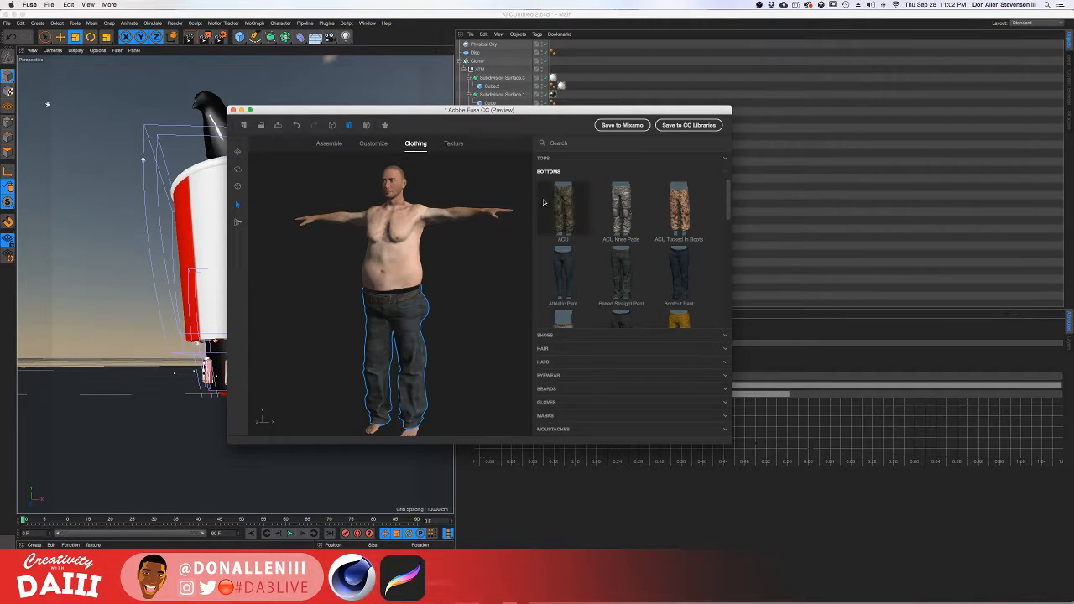
pyautogui.click(543, 158)
pyautogui.scroll(-5, 631, 240)
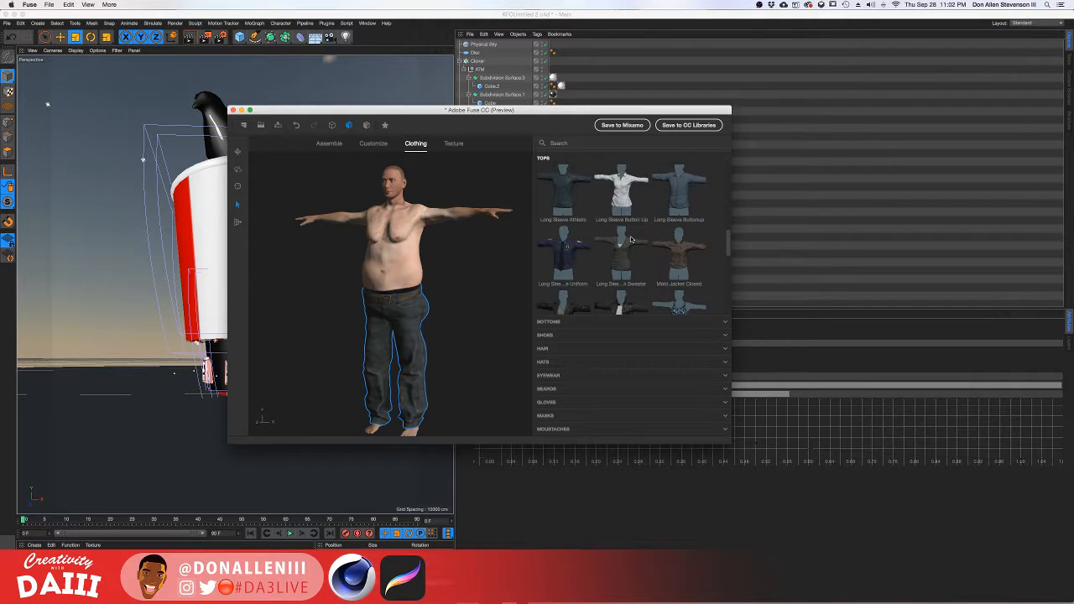
pyautogui.scroll(-10, 631, 240)
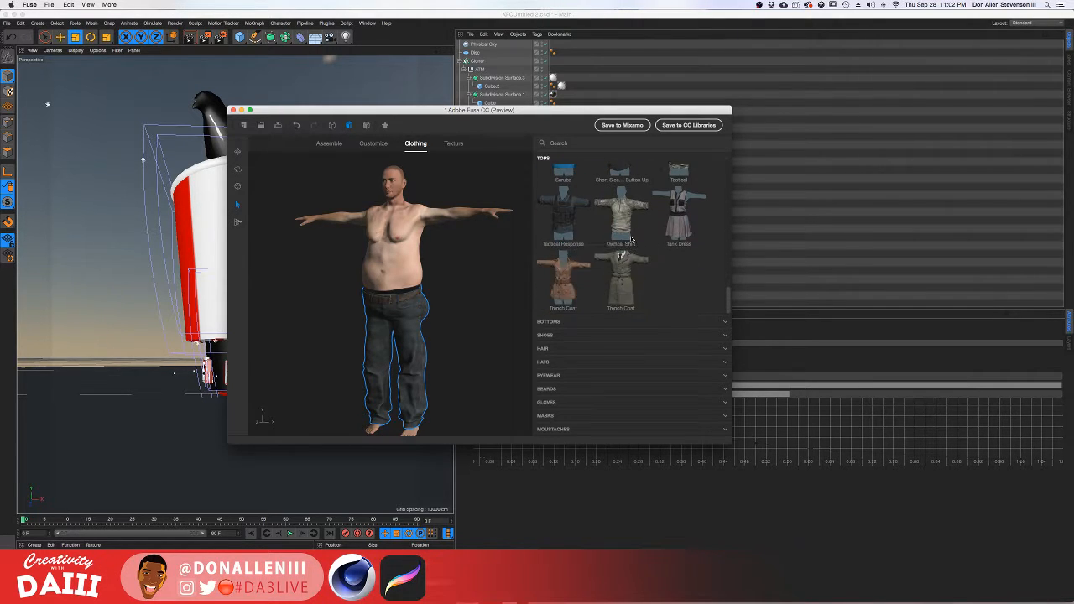
pyautogui.scroll(5, 631, 240)
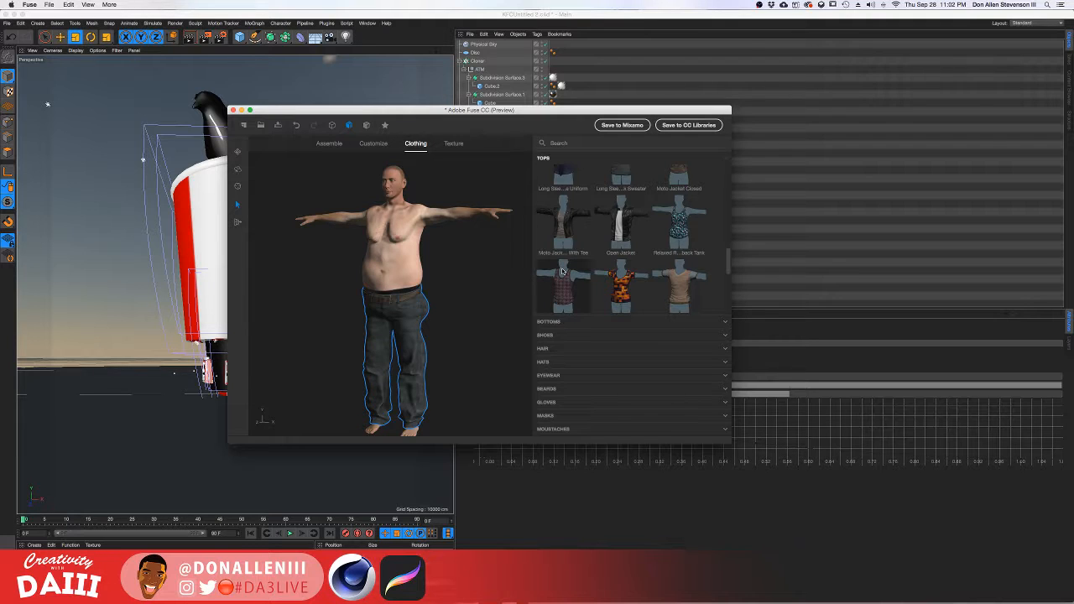
pyautogui.click(636, 262)
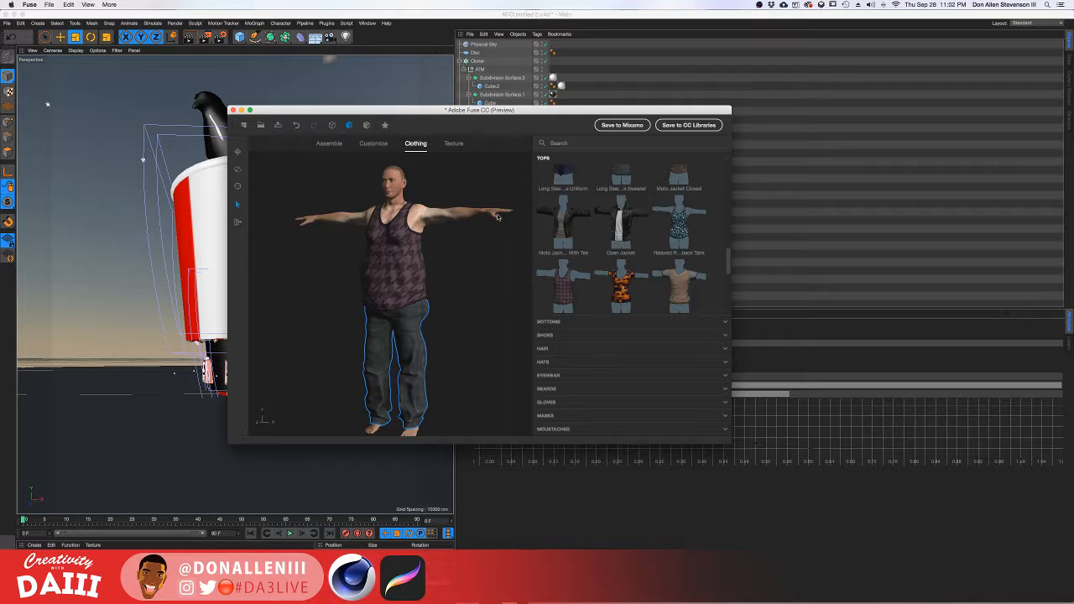
# Look at the texture settings of the belted pants and the relaxed tank top.
pyautogui.doubleClick(368, 348)
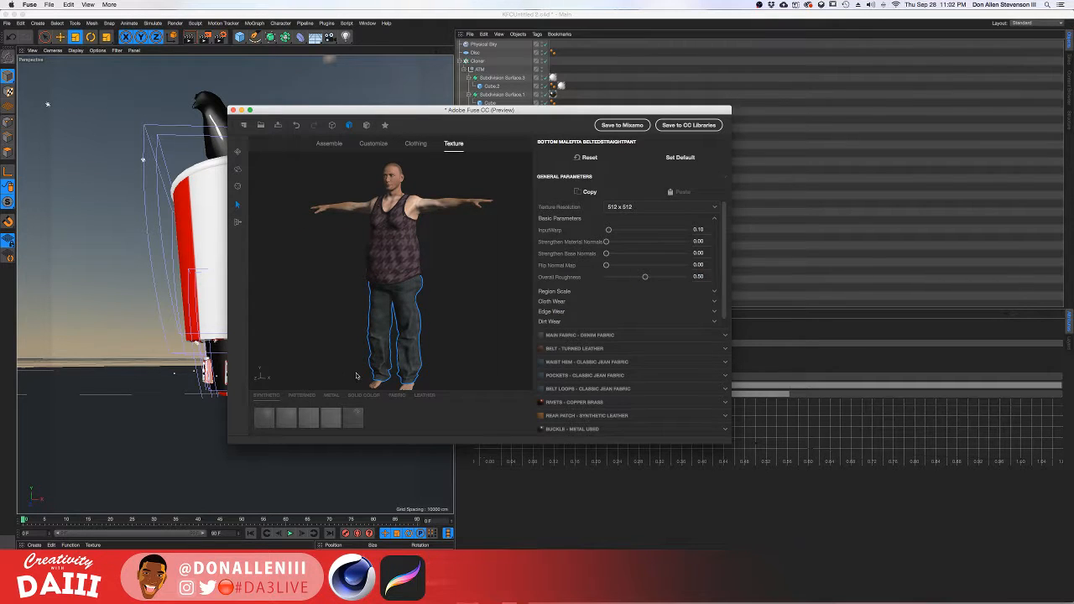
pyautogui.click(387, 254)
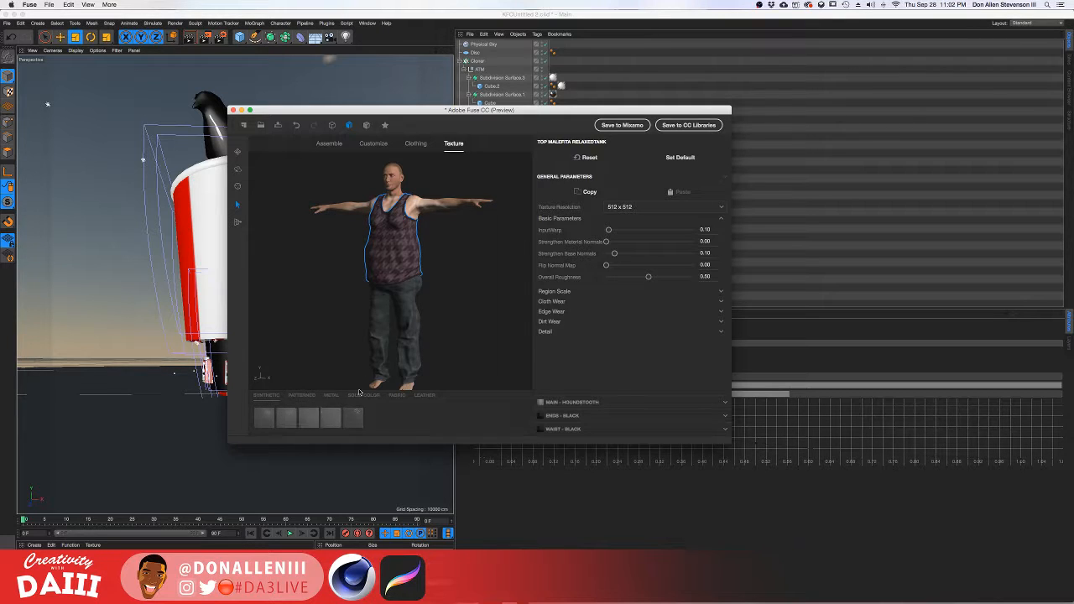
pyautogui.click(441, 243)
pyautogui.click(400, 254)
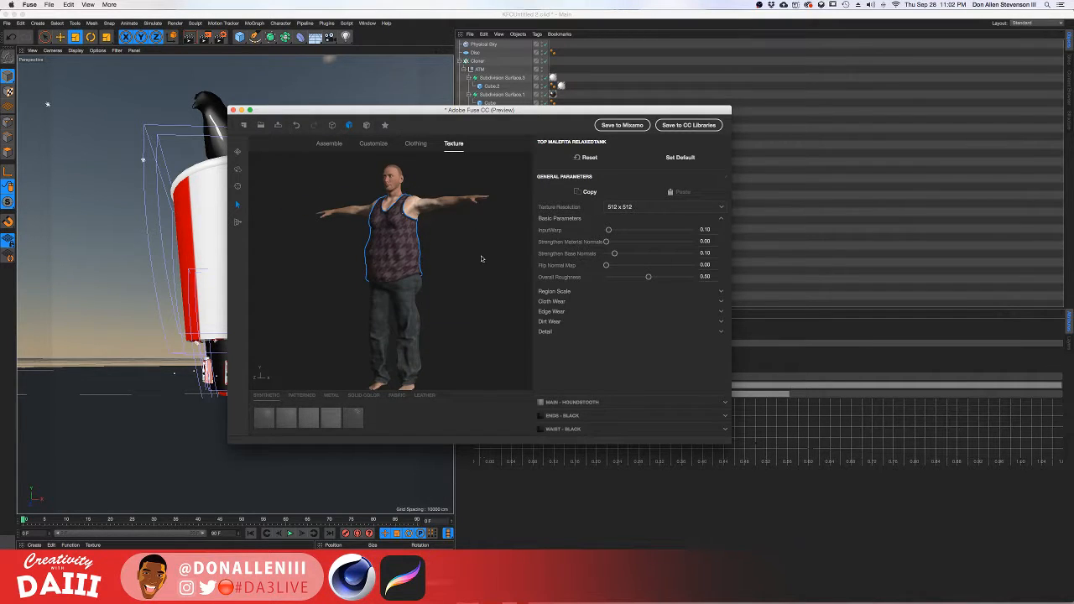
# Browse the hats in the clothing library and put the Baseball Cap on the character.
pyautogui.click(416, 145)
pyautogui.click(551, 360)
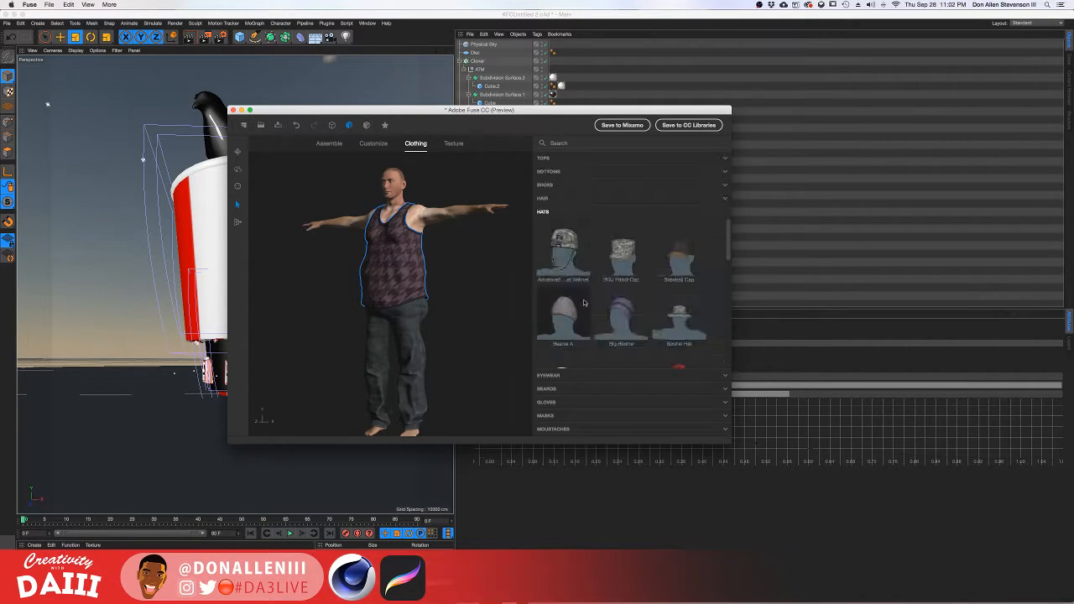
pyautogui.scroll(-5, 623, 287)
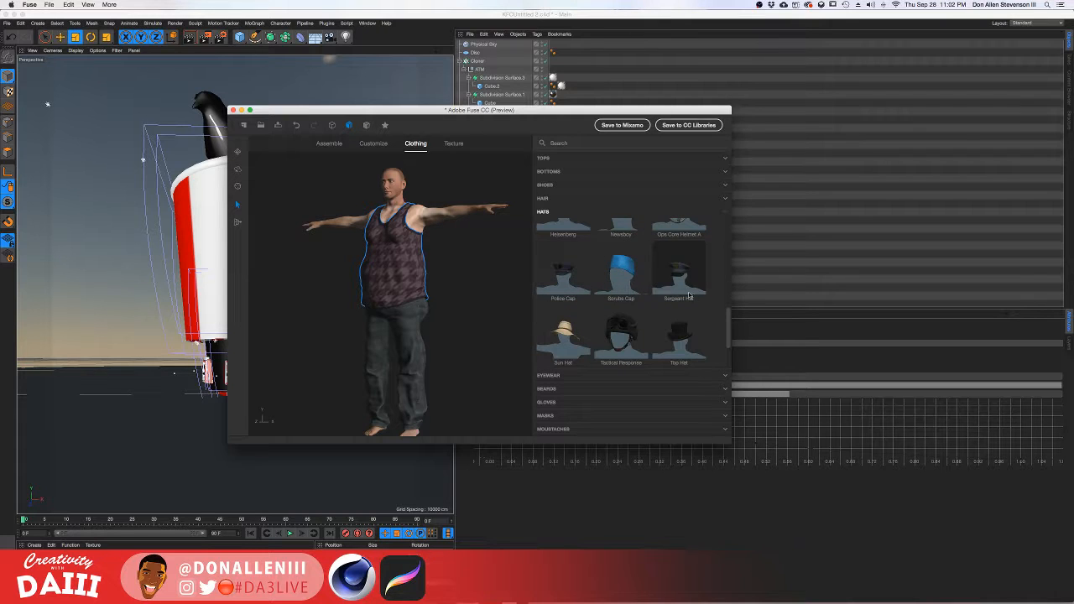
pyautogui.scroll(-2, 689, 295)
pyautogui.scroll(2, 635, 289)
pyautogui.scroll(5, 637, 273)
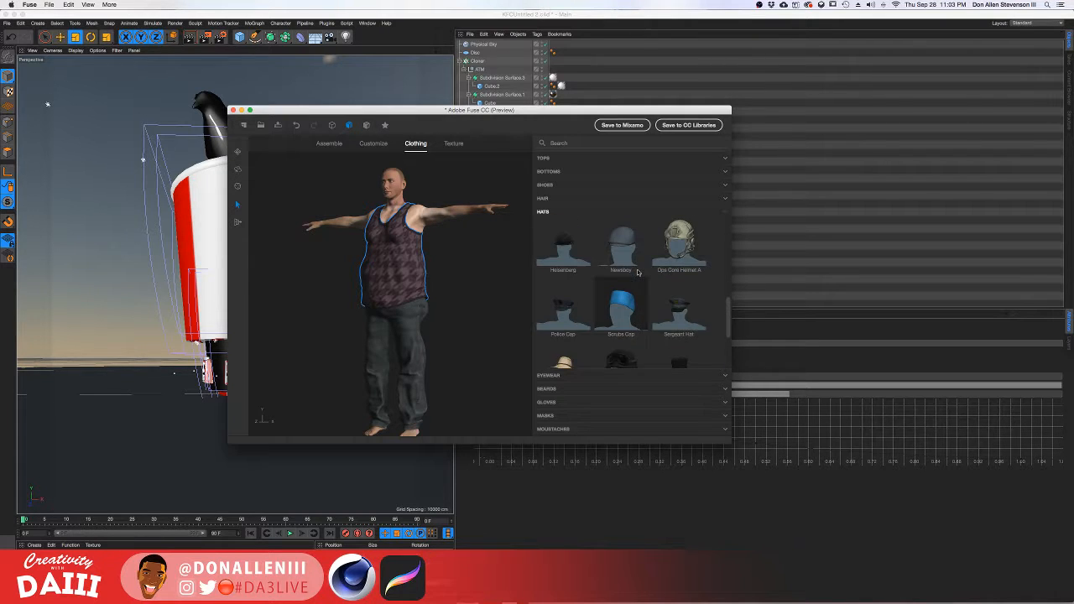
pyautogui.scroll(3, 637, 273)
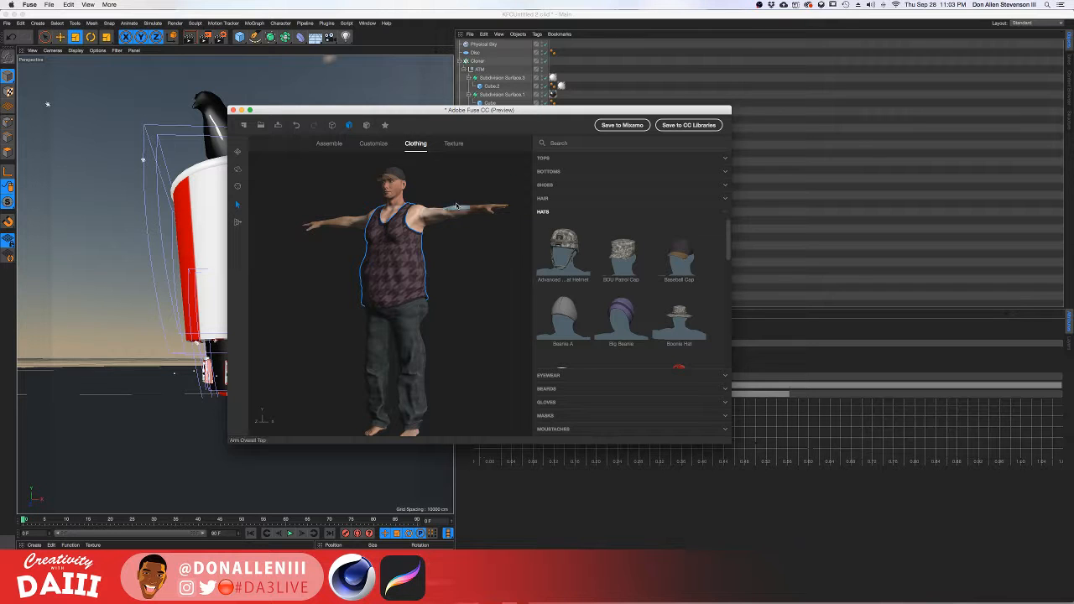
pyautogui.scroll(5, 398, 359)
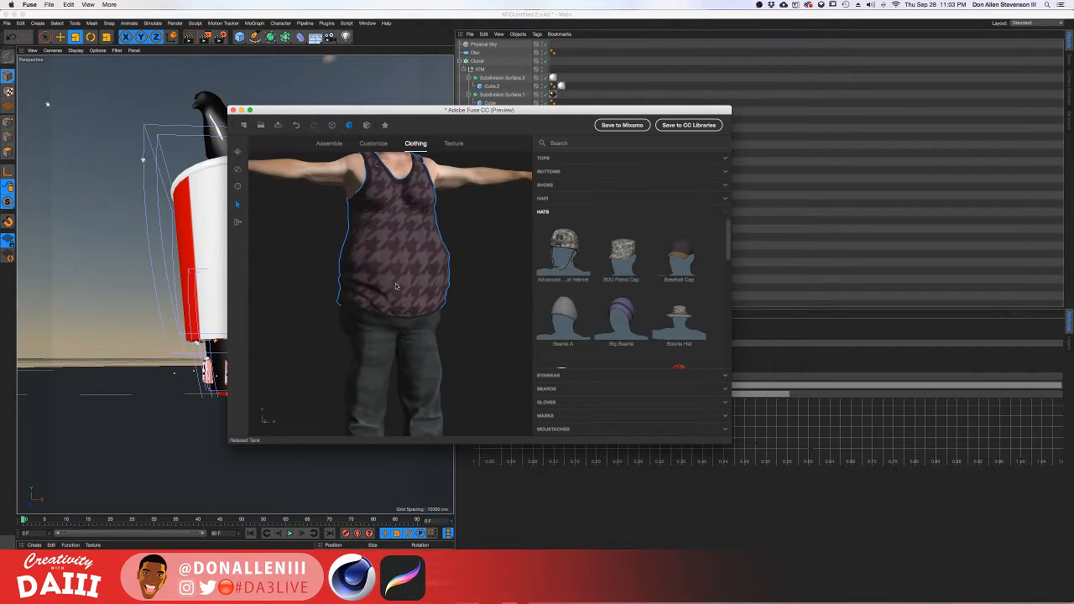
pyautogui.scroll(-2, 471, 255)
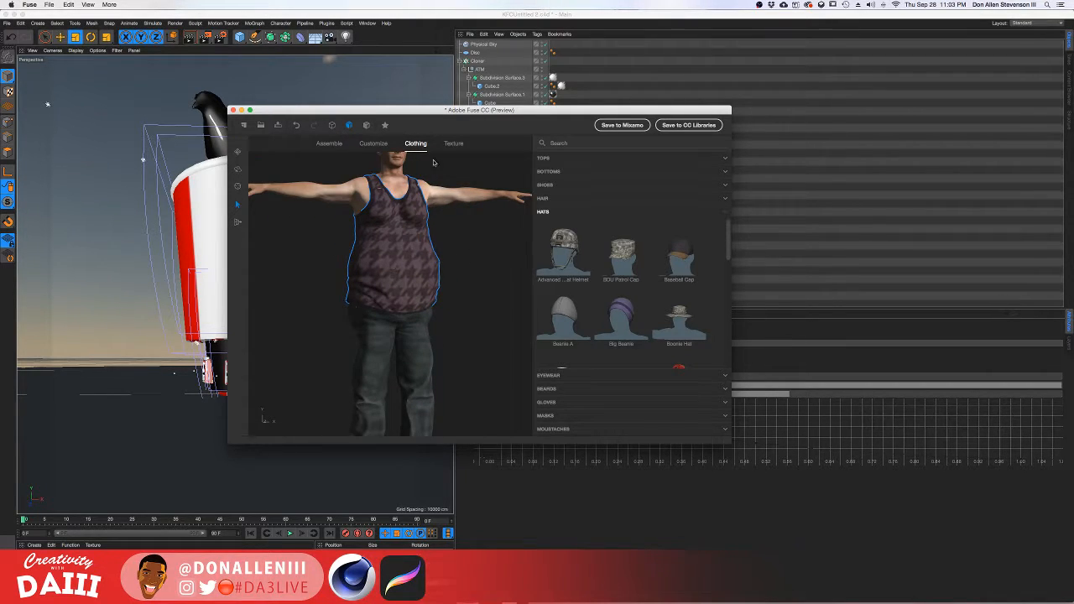
# Open the relaxed tank top's texture settings and apply the patterned Herringbone material to its Ends region.
pyautogui.click(374, 144)
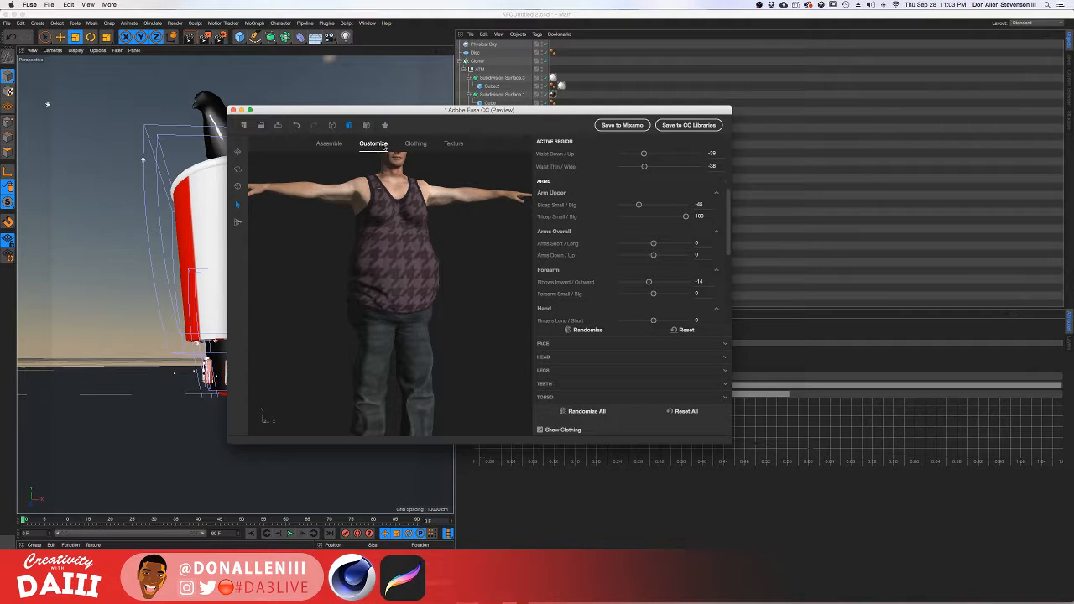
pyautogui.click(390, 285)
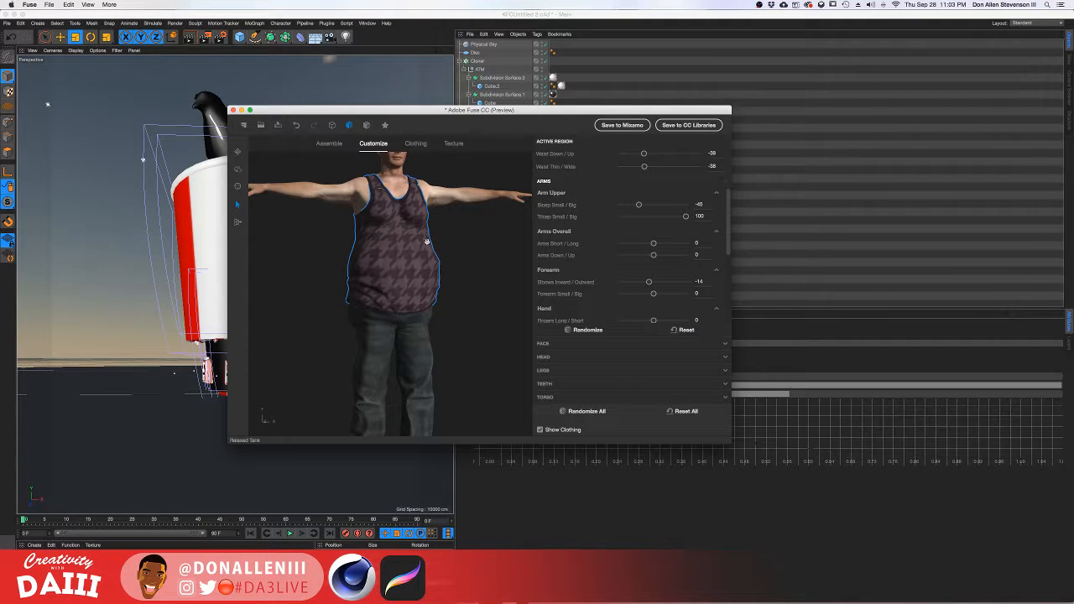
pyautogui.click(452, 144)
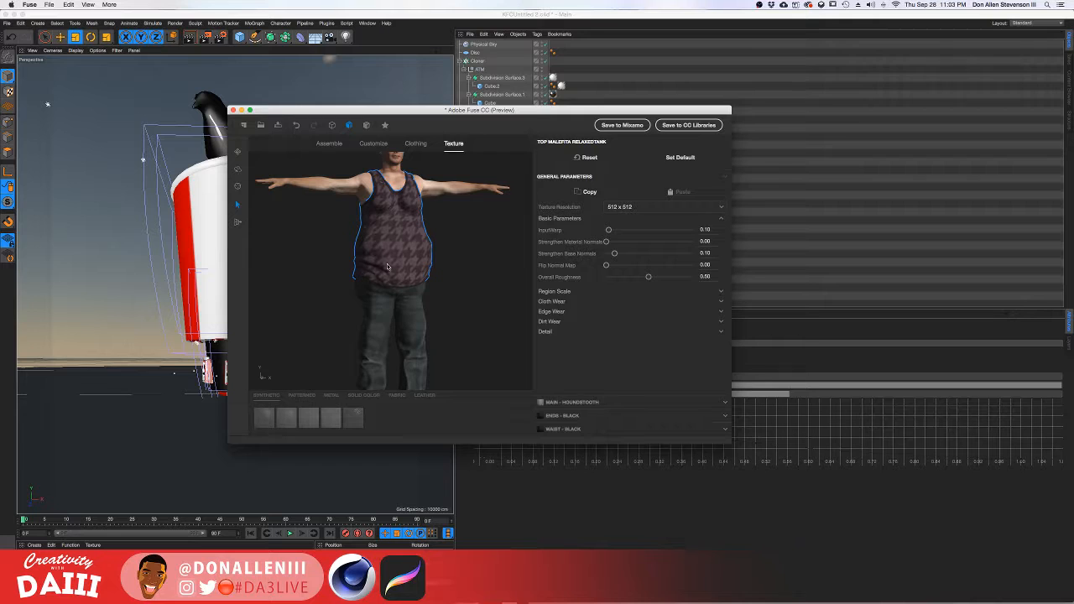
pyautogui.click(563, 416)
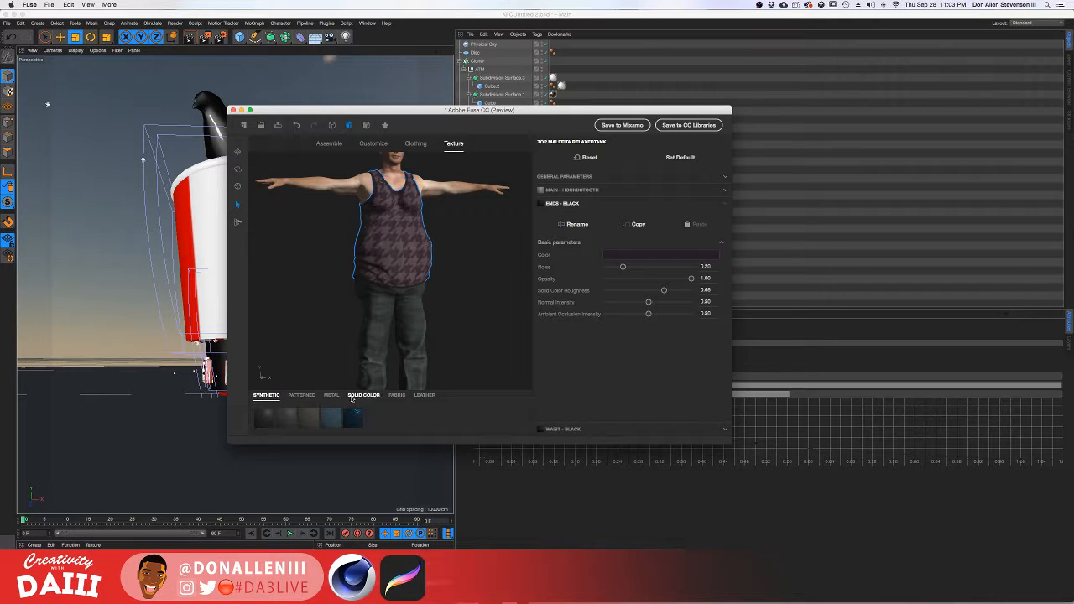
pyautogui.click(302, 398)
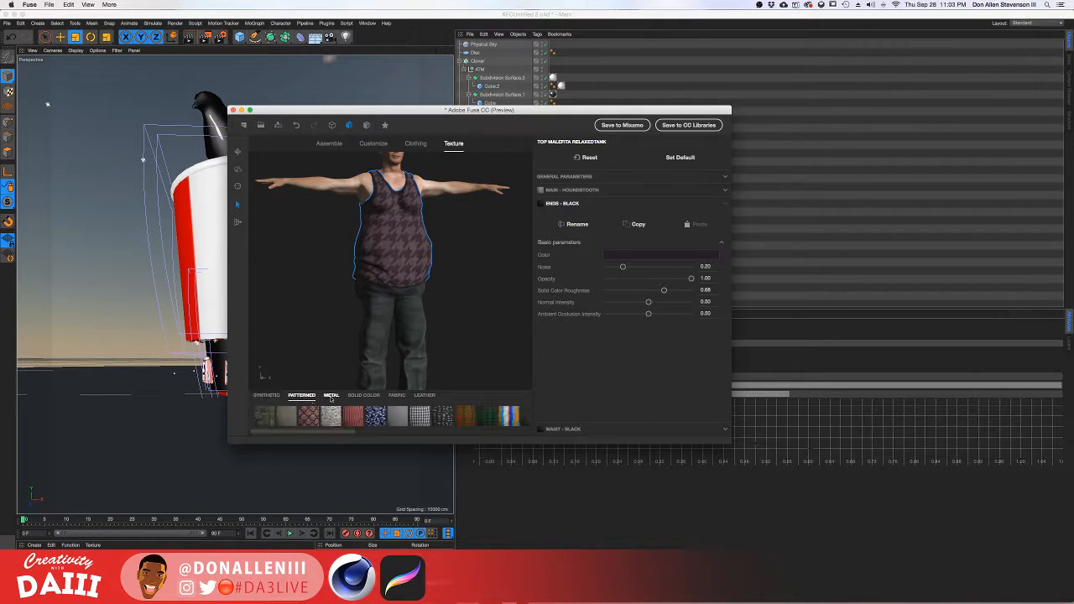
pyautogui.click(403, 418)
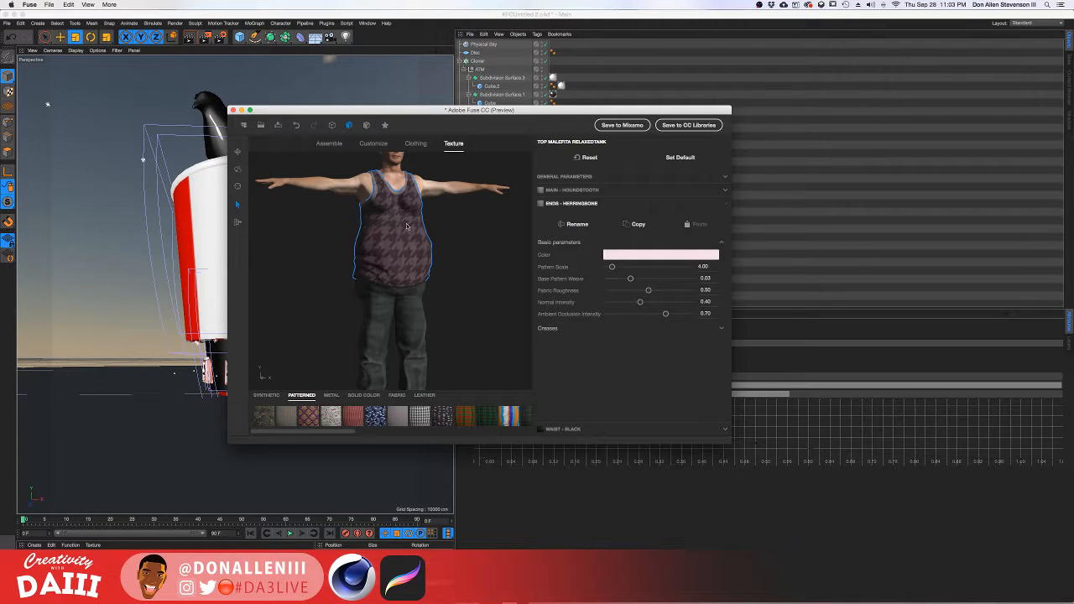
# Try the patterned Houndstooth and Colored Crossed Fabric materials on the tank top's main region and check the look on the figure.
pyautogui.click(572, 190)
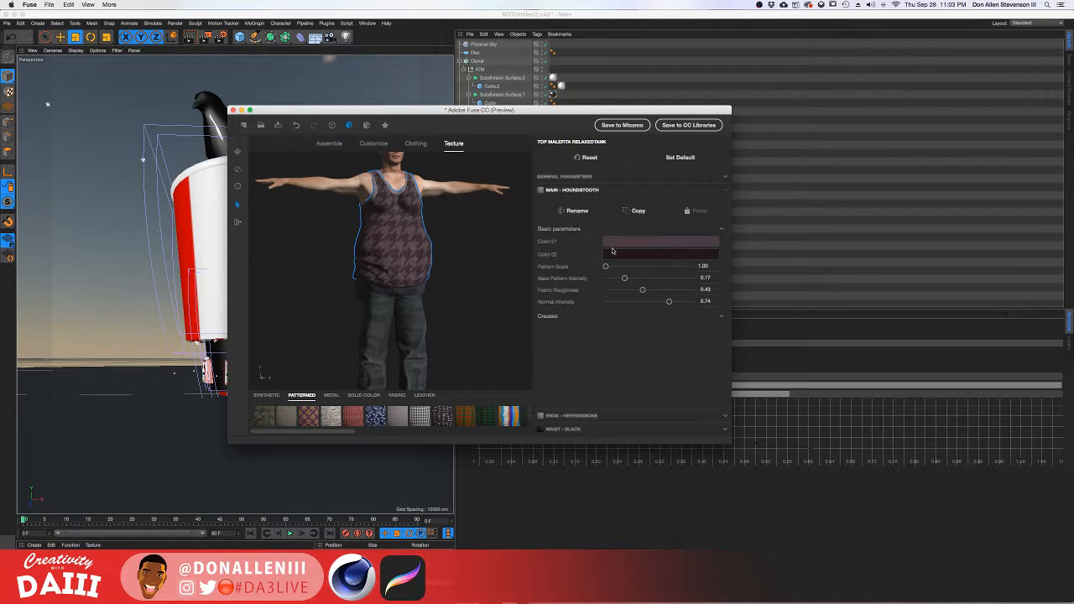
pyautogui.click(421, 416)
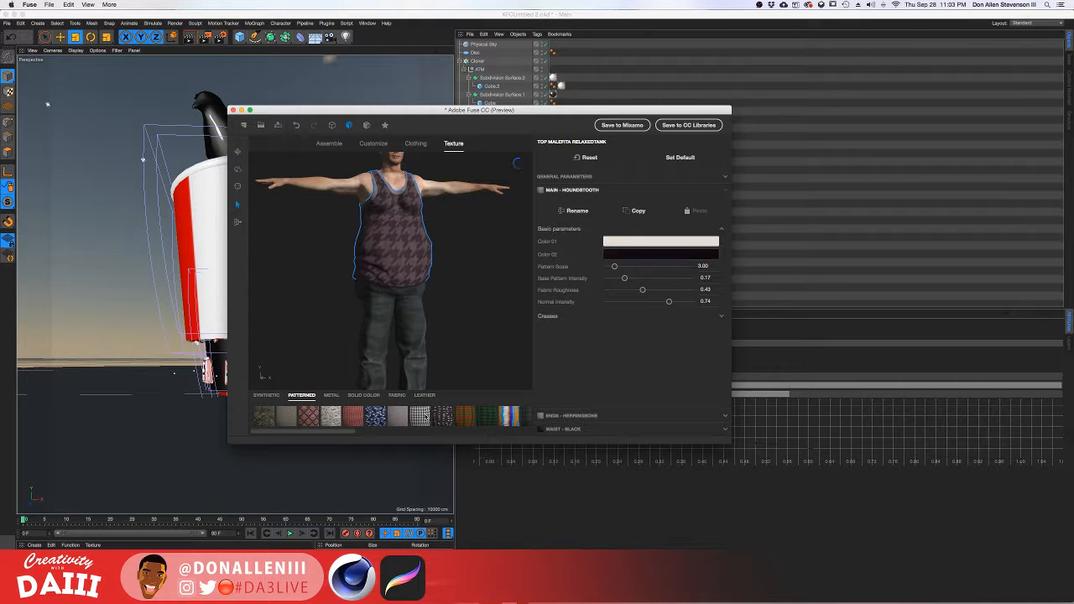
pyautogui.click(294, 413)
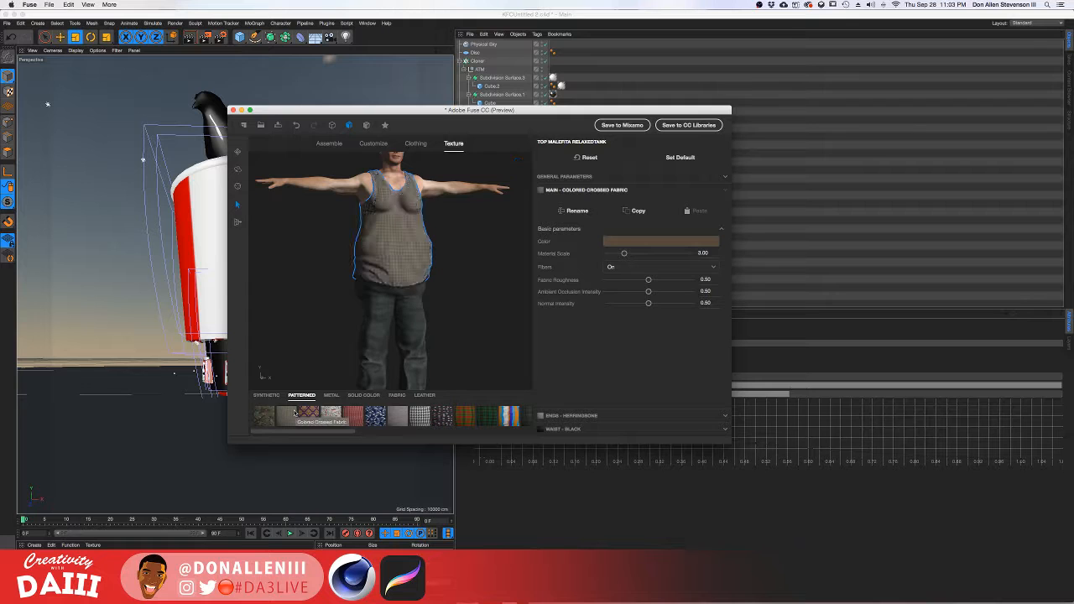
pyautogui.moveTo(506, 271); pyautogui.dragTo(458, 266)
pyautogui.scroll(-5, 443, 268)
pyautogui.scroll(5, 443, 266)
pyautogui.scroll(-5, 443, 266)
pyautogui.scroll(3, 460, 251)
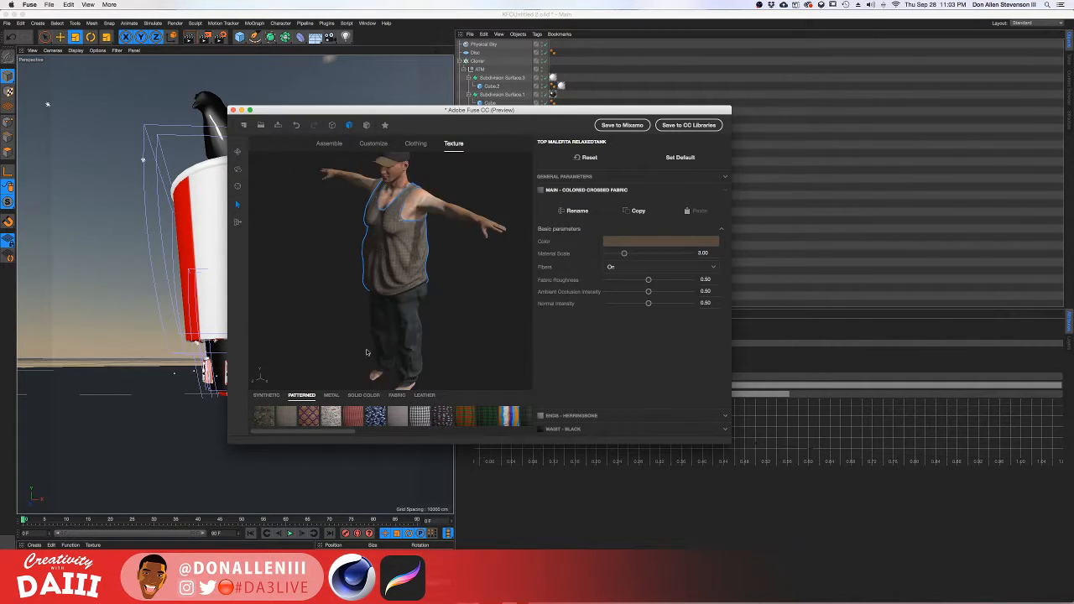
# Apply the solid White material to the tank top's main region and check it from the side.
pyautogui.click(272, 399)
pyautogui.click(337, 396)
pyautogui.click(358, 397)
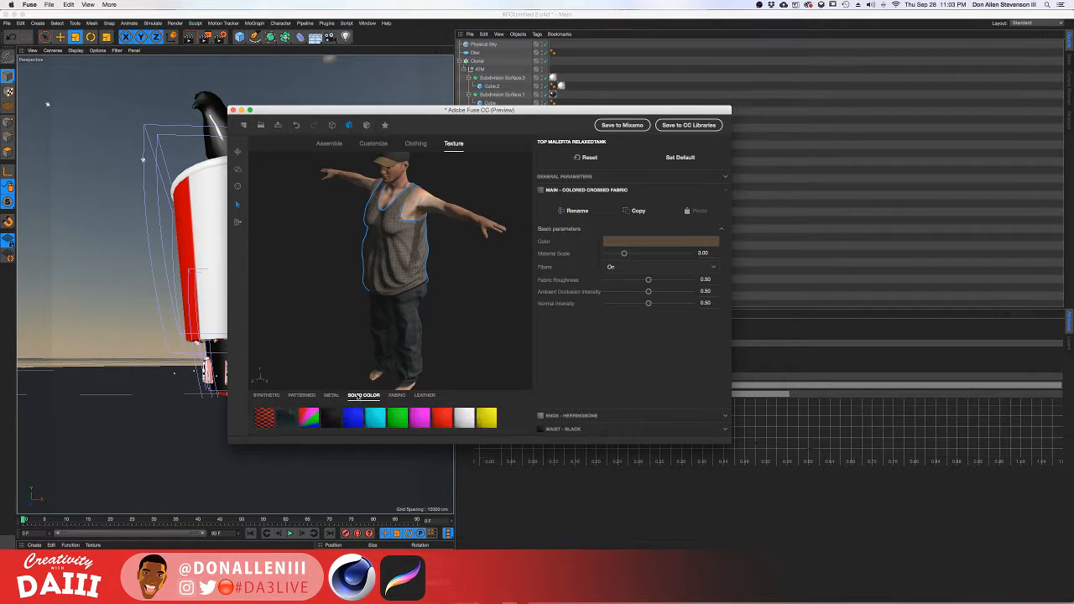
pyautogui.click(461, 417)
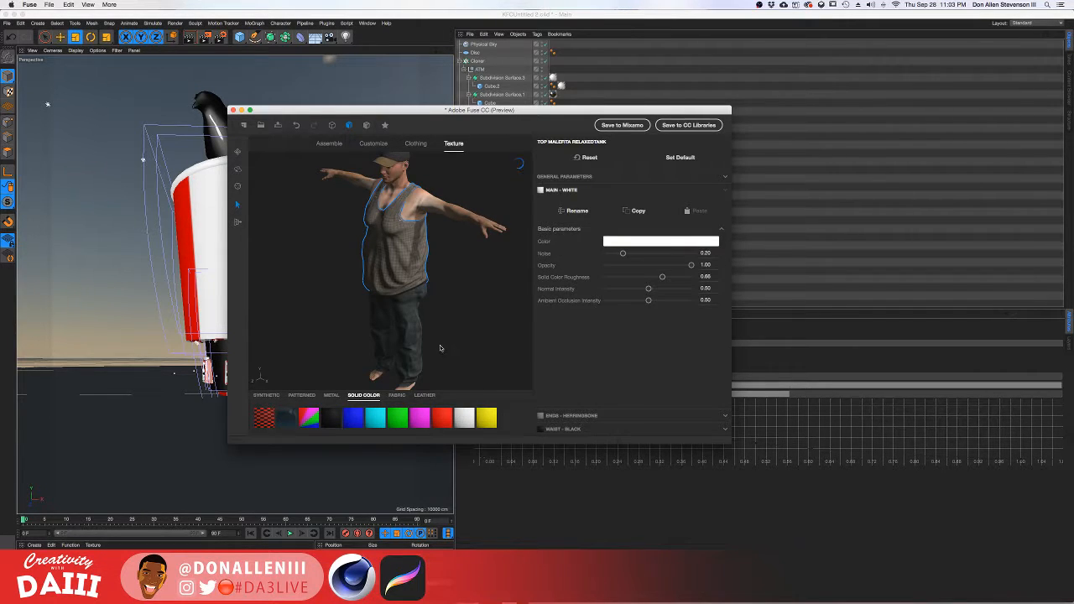
pyautogui.moveTo(295, 282); pyautogui.dragTo(353, 269)
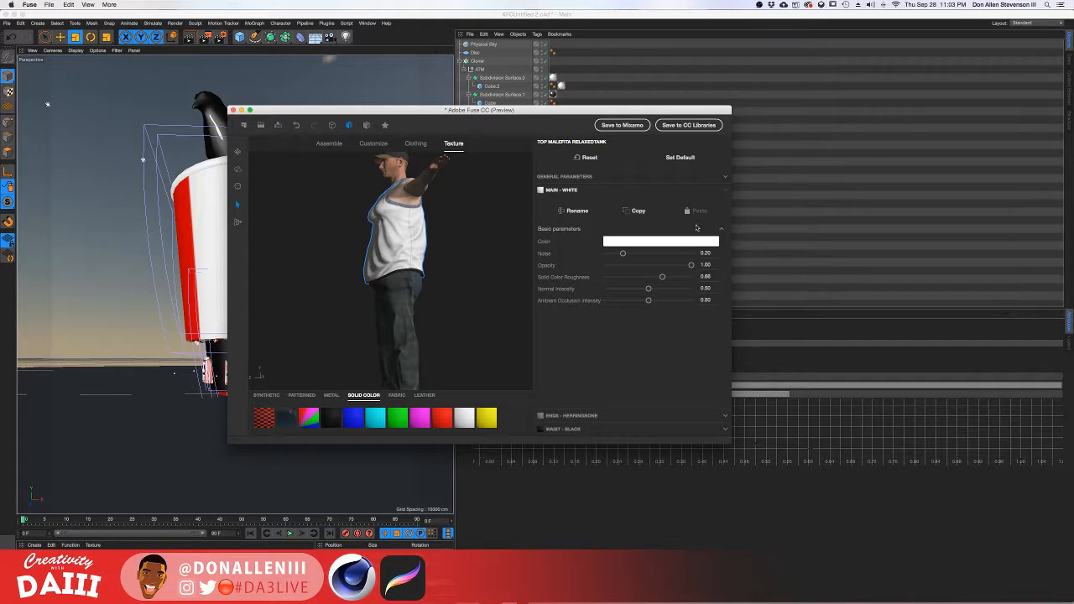
pyautogui.click(621, 125)
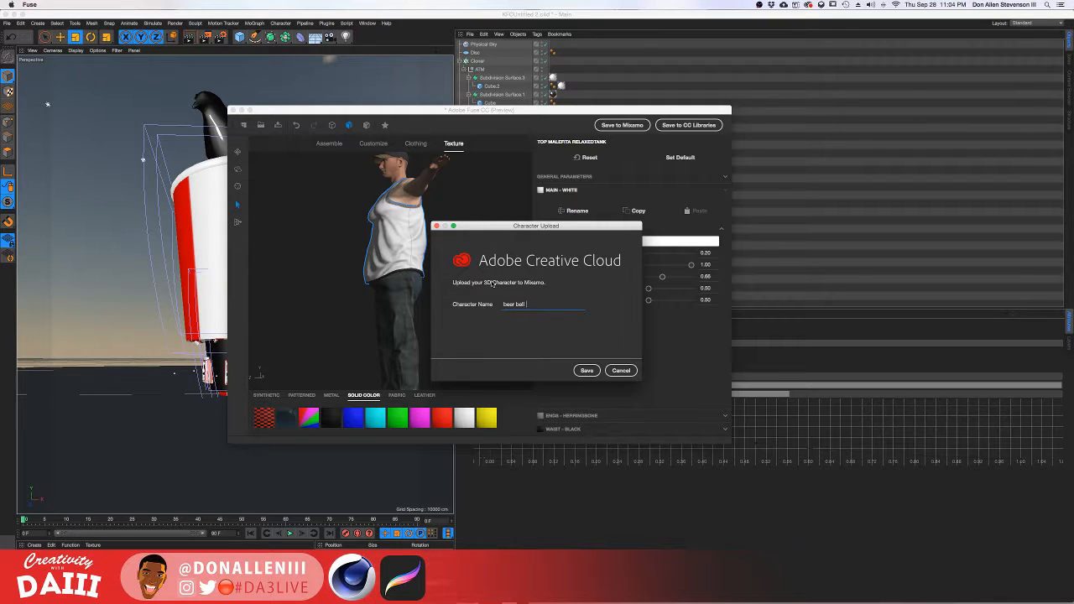
pyautogui.click(621, 371)
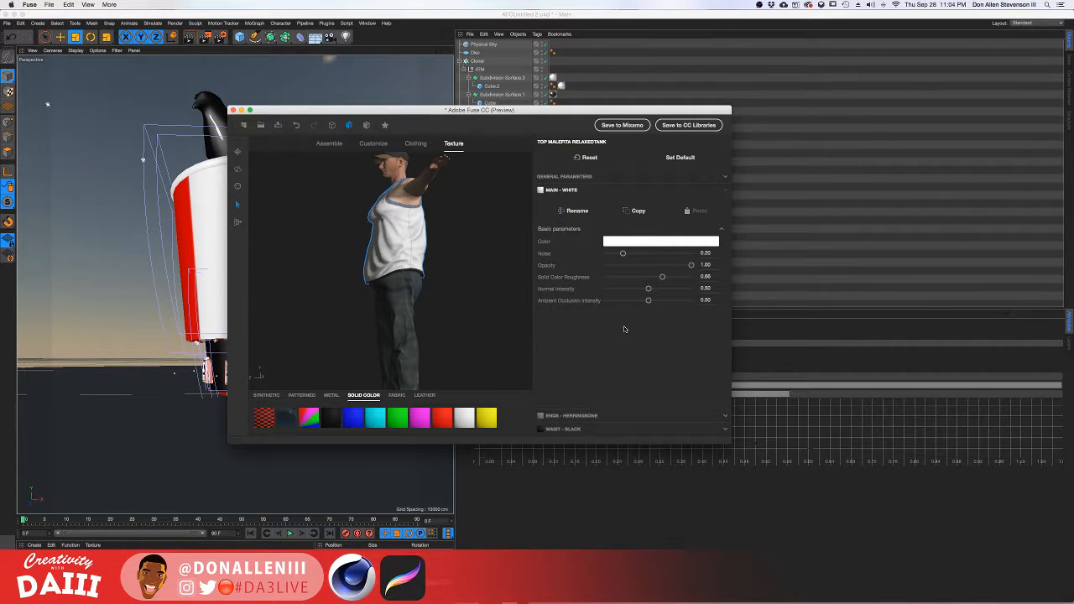
pyautogui.moveTo(448, 222); pyautogui.dragTo(501, 241)
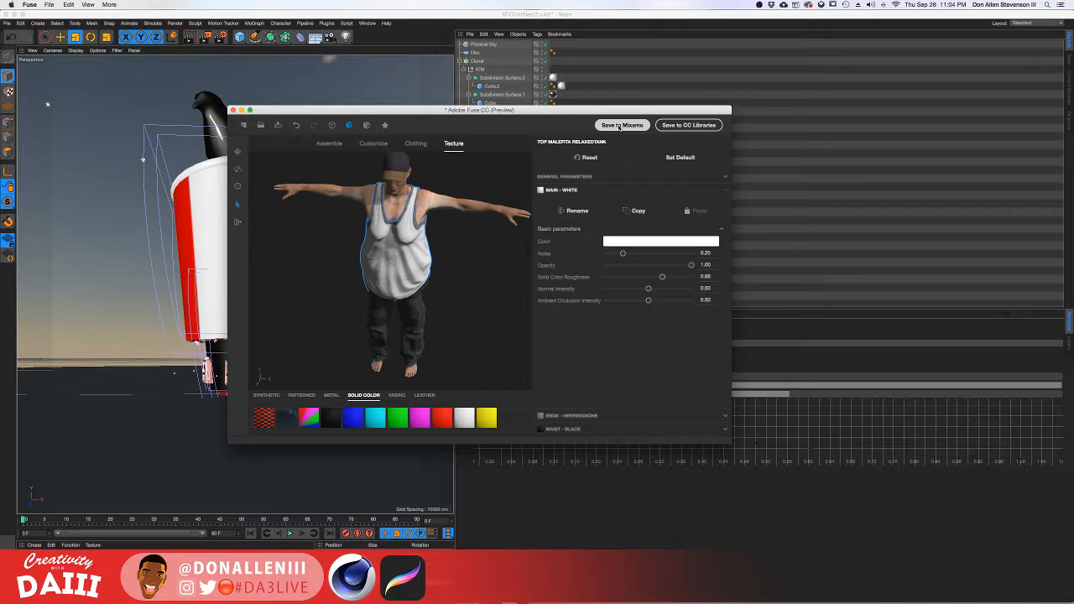
pyautogui.hotkey('ctrl', 'Up')
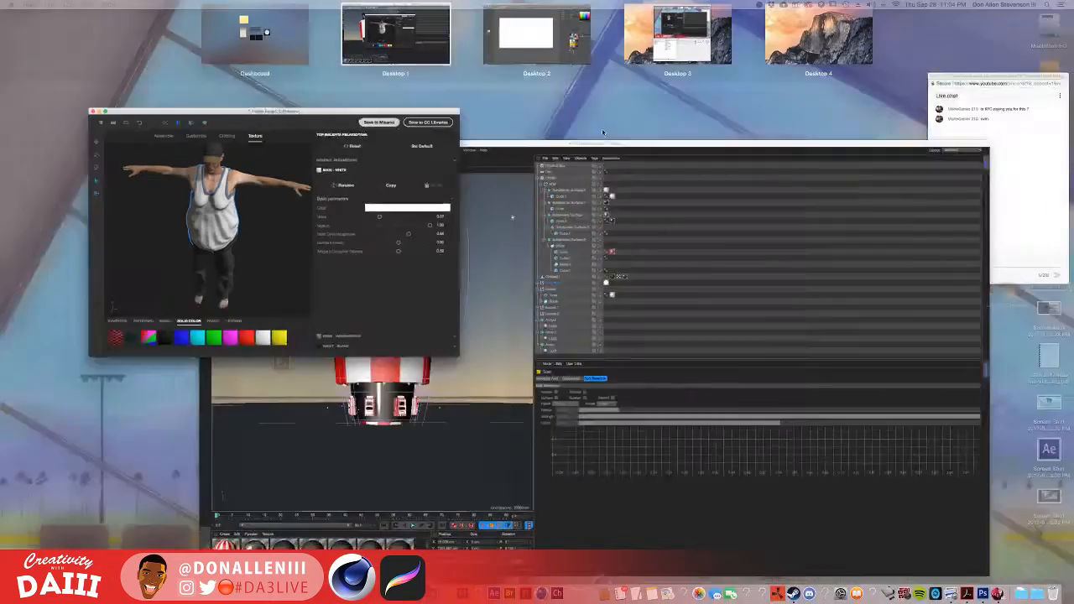
pyautogui.click(181, 200)
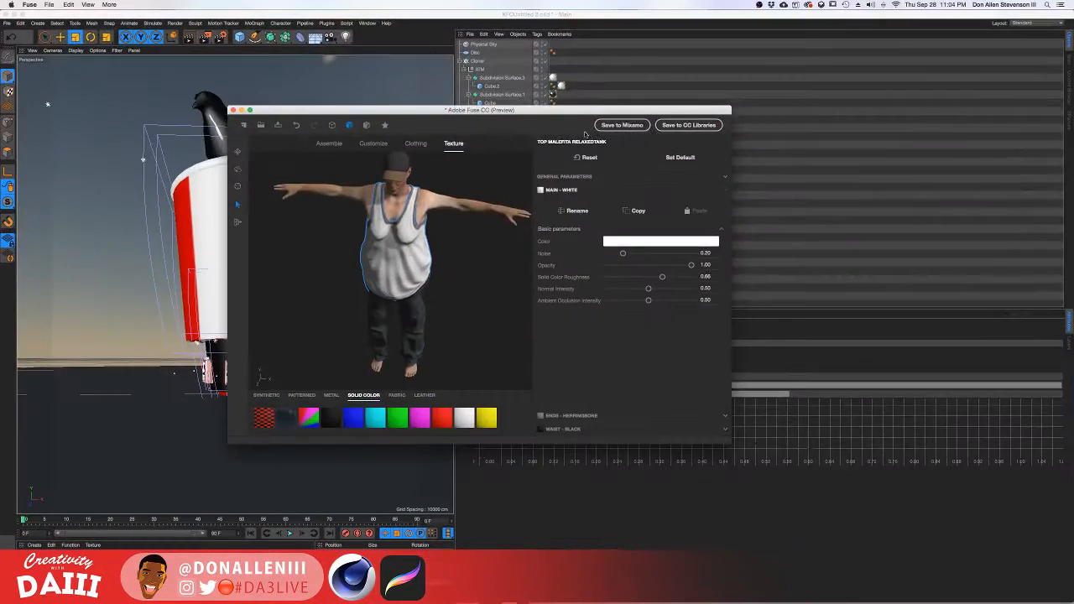
# Upload the finished character to Mixamo for auto-rigging.
pyautogui.click(622, 125)
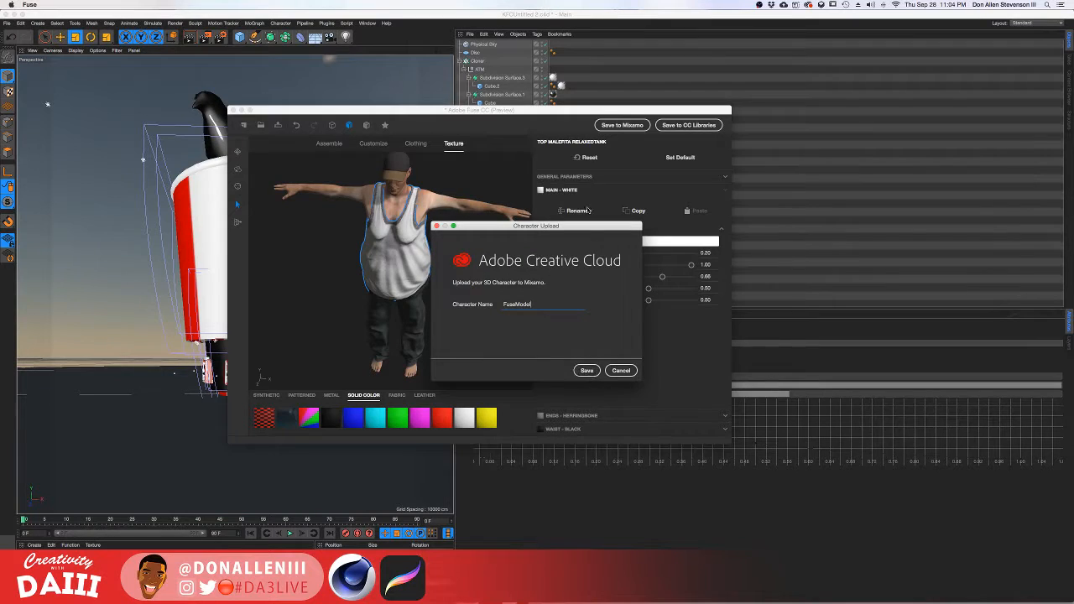
pyautogui.click(586, 371)
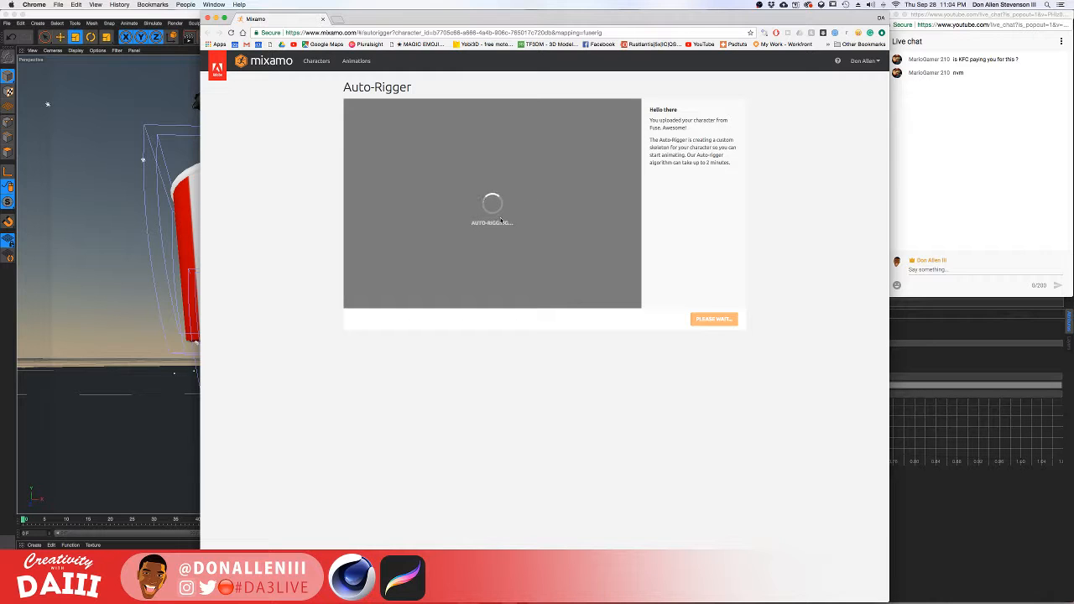
# Reply to the viewer's question in the YouTube live chat with the messages "lol no" and "I wish".
pyautogui.click(965, 270)
pyautogui.click(941, 270)
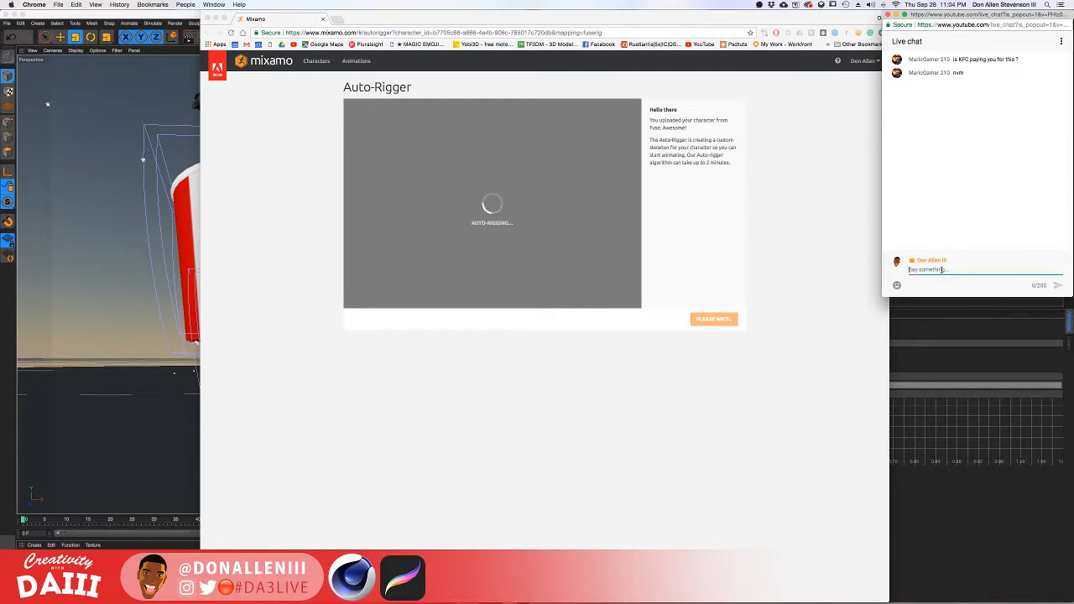
pyautogui.write('I')
pyautogui.write('ol no')
pyautogui.press('Return')
pyautogui.write('I')
pyautogui.press('Return')
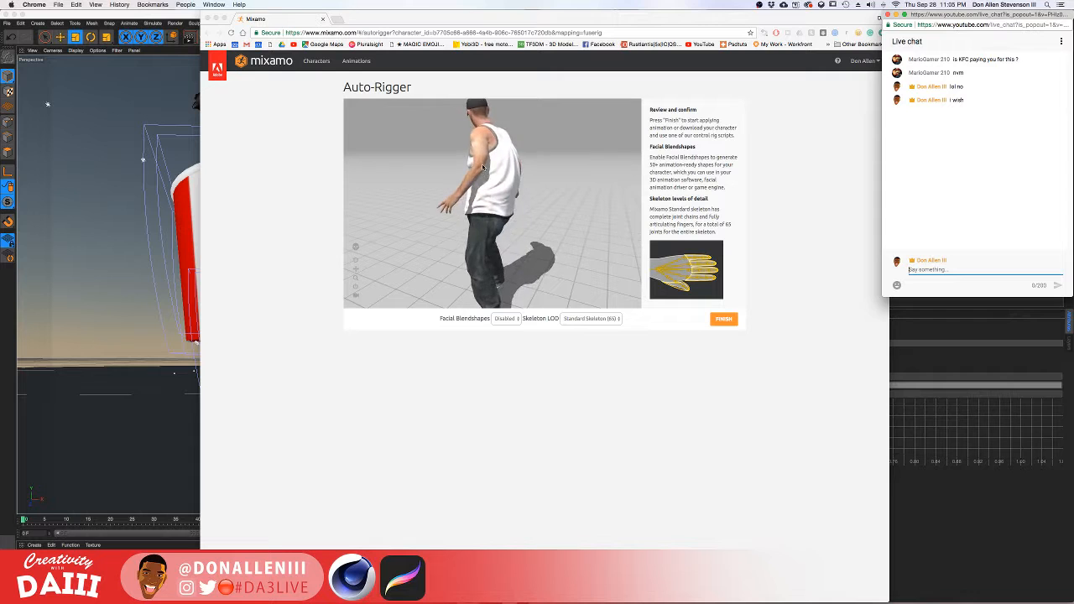
# Inspect the auto-rigged character in the Mixamo preview from behind, from the side and from above.
pyautogui.click(516, 172)
pyautogui.moveTo(542, 161)
pyautogui.mouseDown()
pyautogui.moveTo(427, 189)
pyautogui.moveTo(347, 149)
pyautogui.moveTo(411, 202)
pyautogui.moveTo(547, 166)
pyautogui.moveTo(582, 169)
pyautogui.moveTo(511, 173)
pyautogui.moveTo(599, 145)
pyautogui.moveTo(558, 159)
pyautogui.mouseUp()
pyautogui.scroll(4, 577, 168)
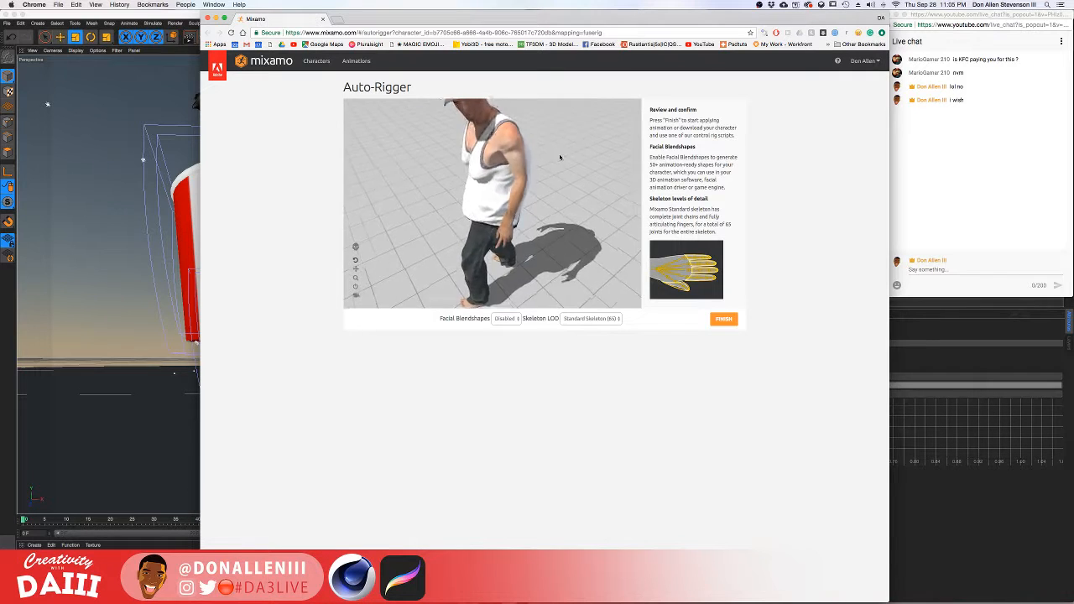
pyautogui.scroll(-3, 570, 193)
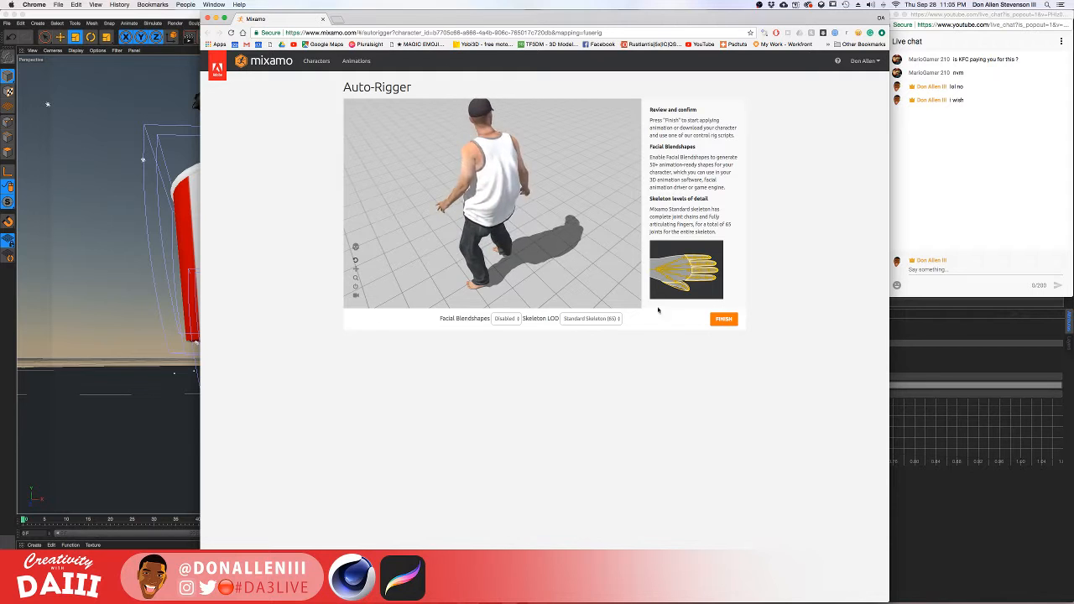
pyautogui.moveTo(445, 157); pyautogui.dragTo(464, 180)
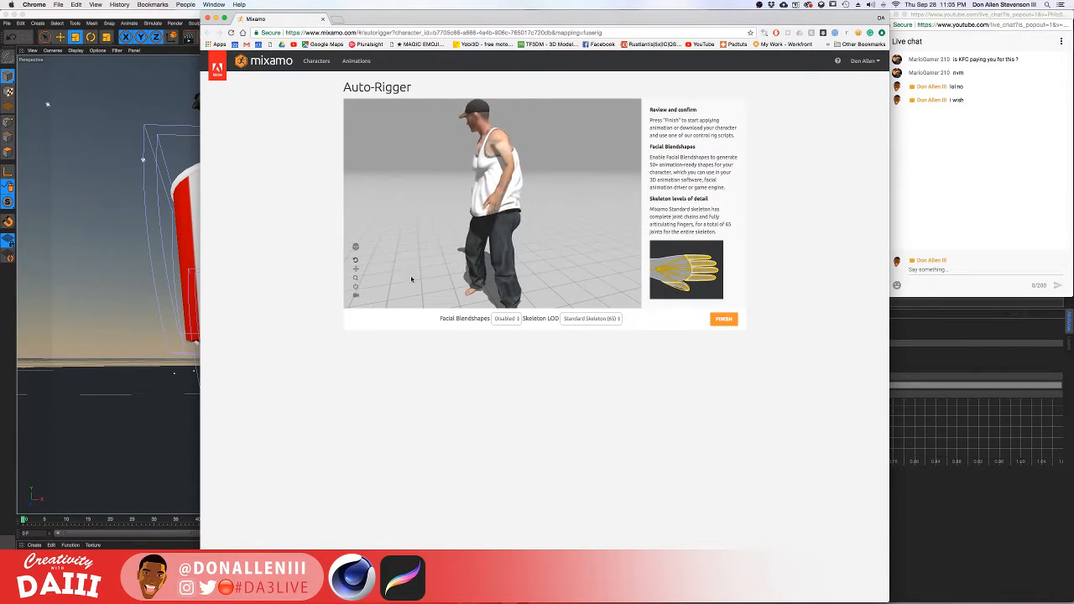
# Switch the rig preview to skeleton view and examine the bones up close from below.
pyautogui.click(355, 249)
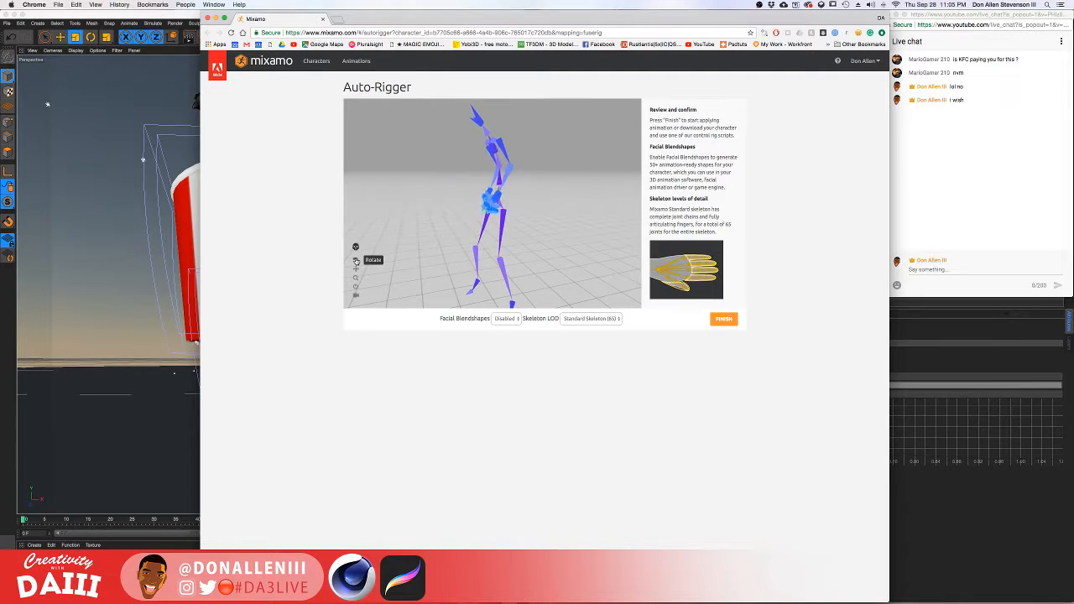
pyautogui.click(356, 246)
pyautogui.click(356, 247)
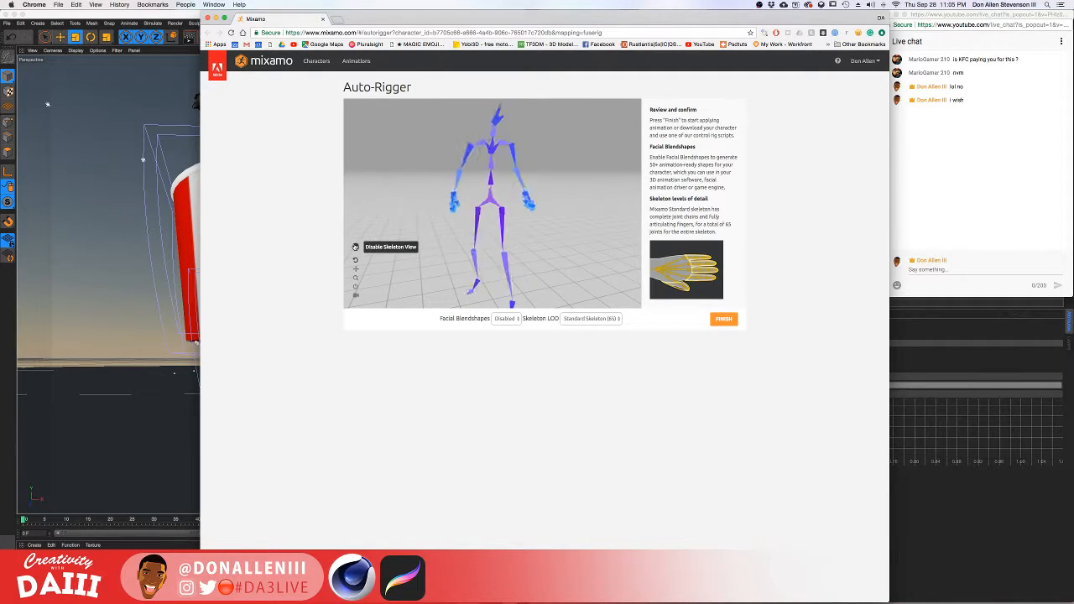
pyautogui.scroll(5, 495, 210)
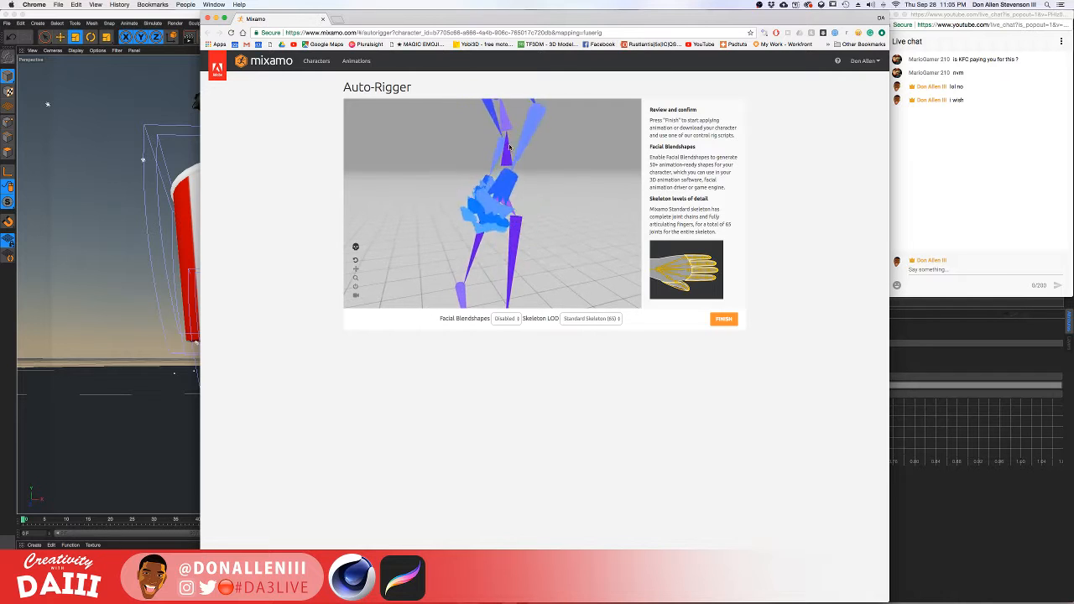
pyautogui.moveTo(510, 224); pyautogui.dragTo(507, 128)
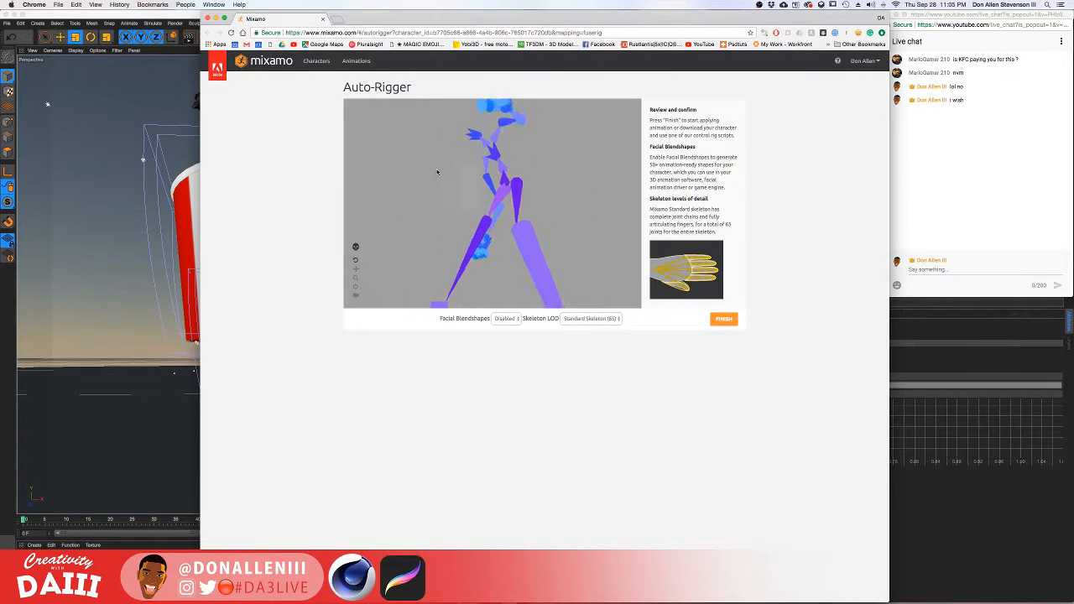
# Turn off the skeleton view, open the animation library and try the Praying animation on the default character.
pyautogui.click(356, 245)
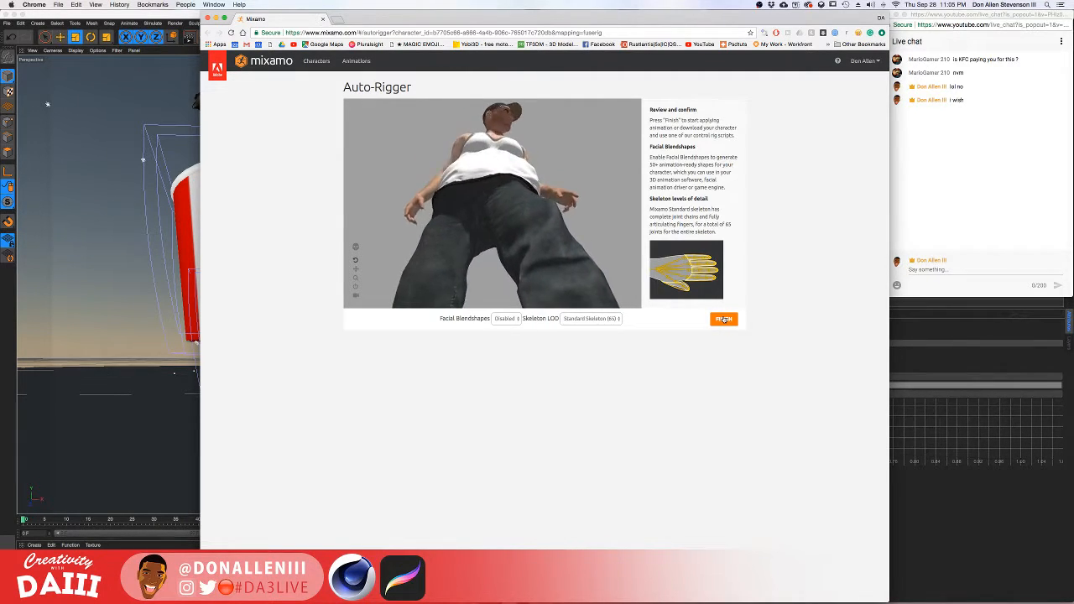
pyautogui.click(355, 60)
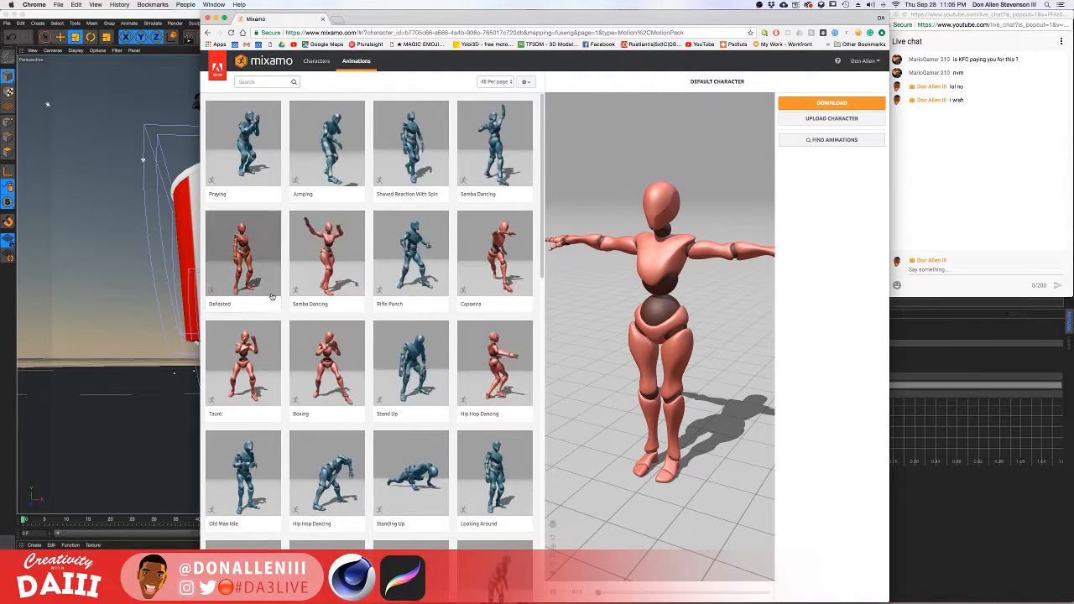
pyautogui.click(255, 132)
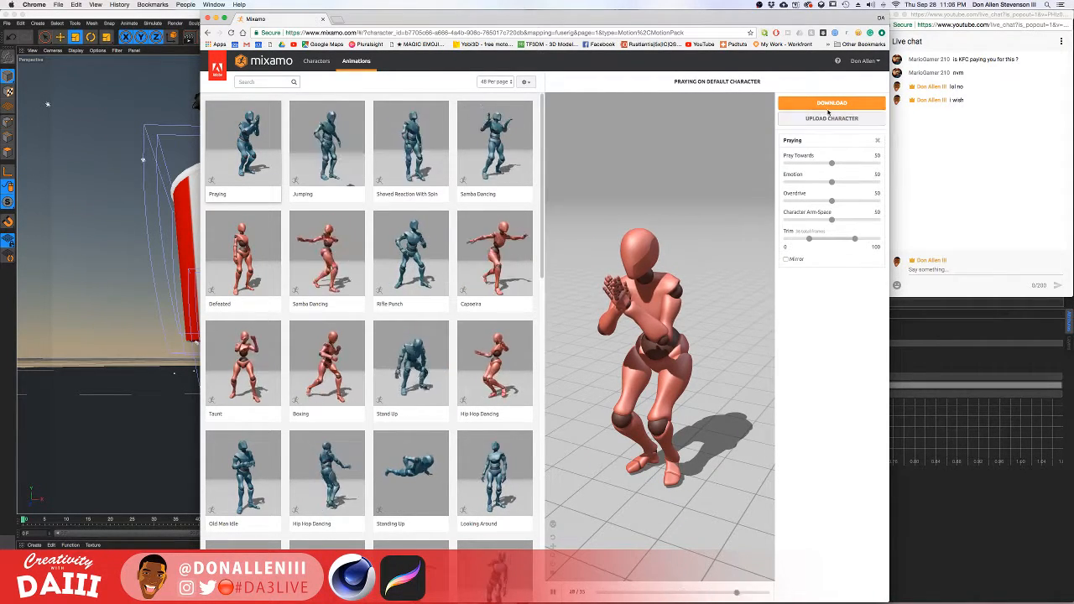
pyautogui.click(832, 104)
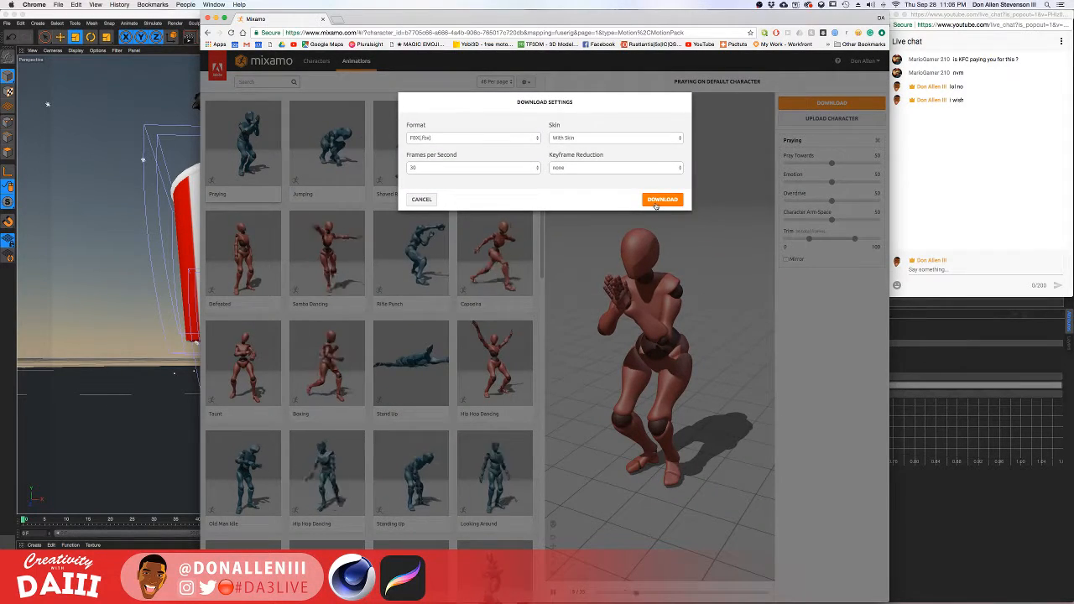
pyautogui.click(421, 199)
pyautogui.click(820, 117)
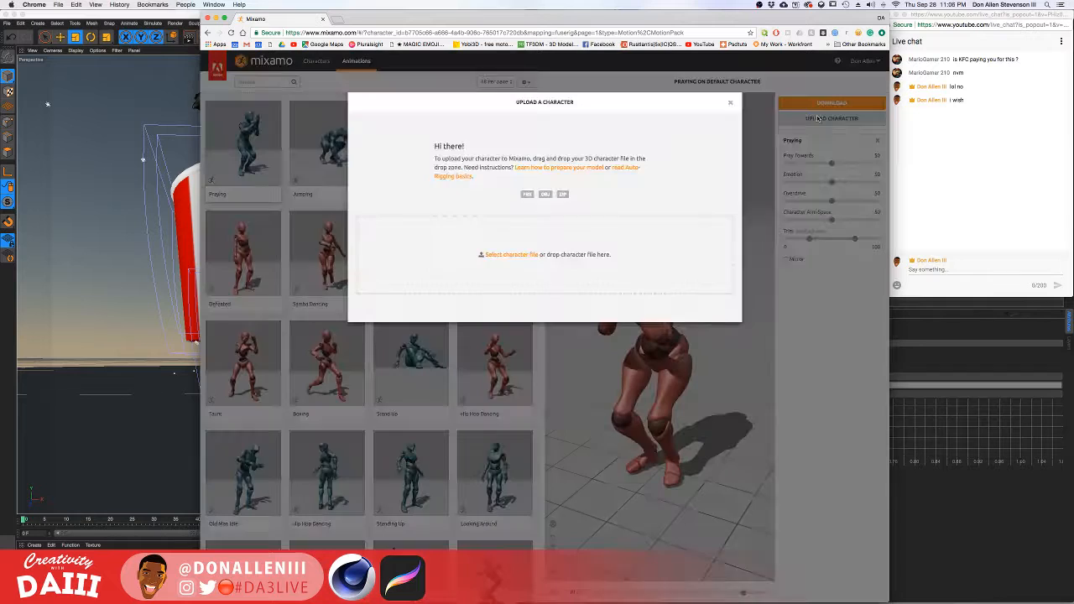
pyautogui.click(526, 256)
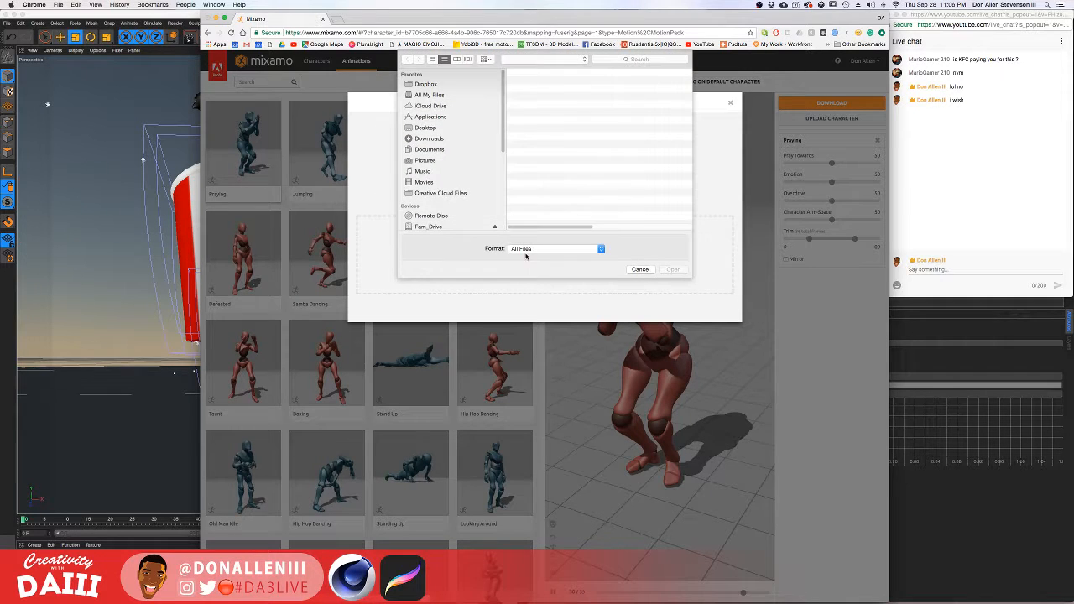
pyautogui.click(640, 269)
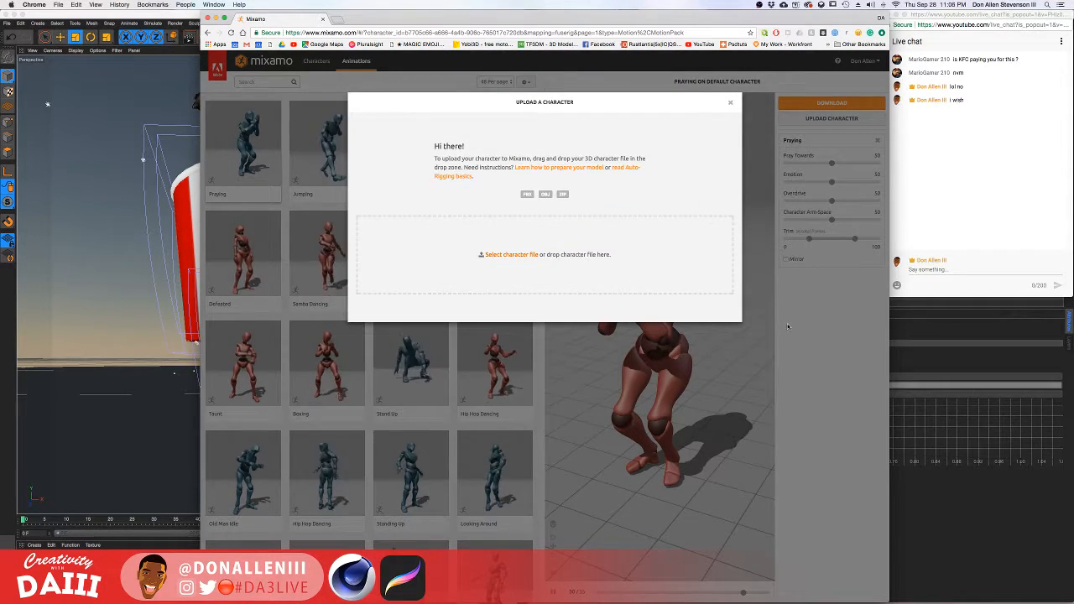
# Switch to Adobe Fuse and upload the character to Mixamo again with the name FuseModel.
pyautogui.hotkey('ctrl', 'Up')
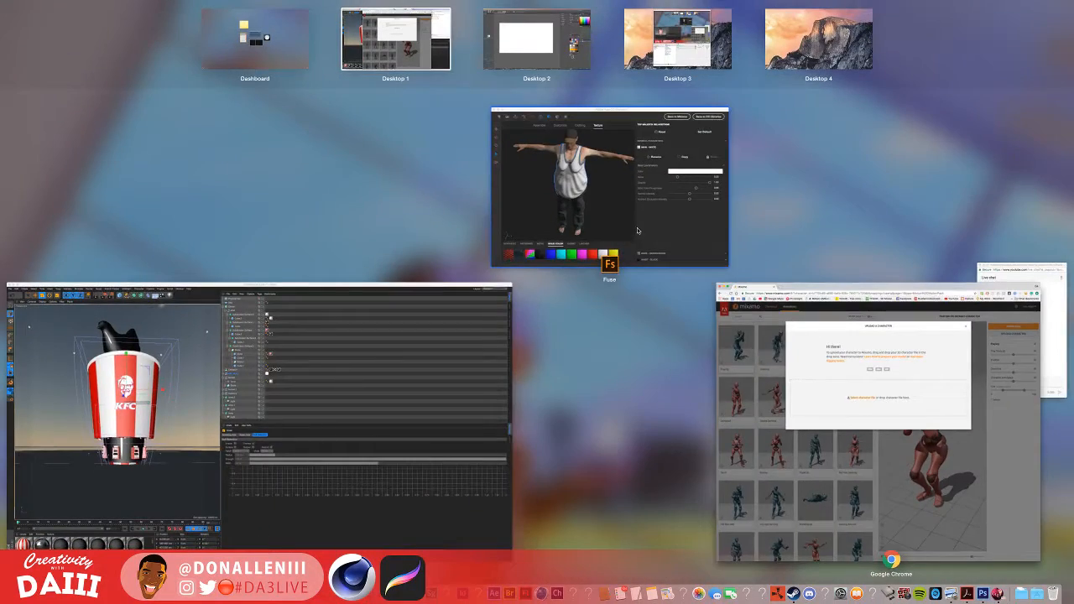
pyautogui.click(637, 230)
pyautogui.click(669, 126)
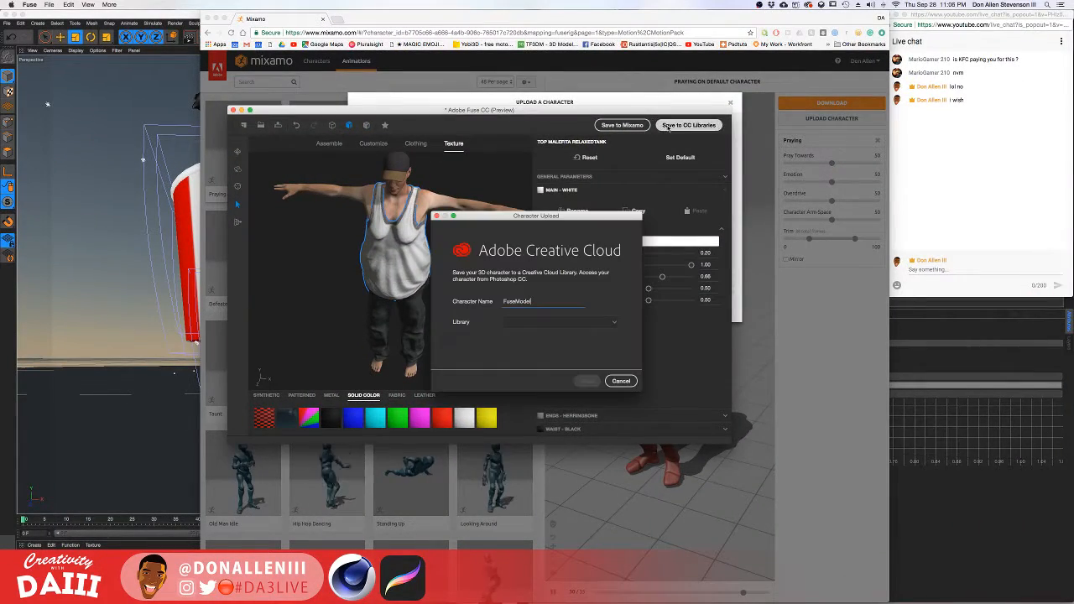
pyautogui.click(618, 381)
pyautogui.click(621, 125)
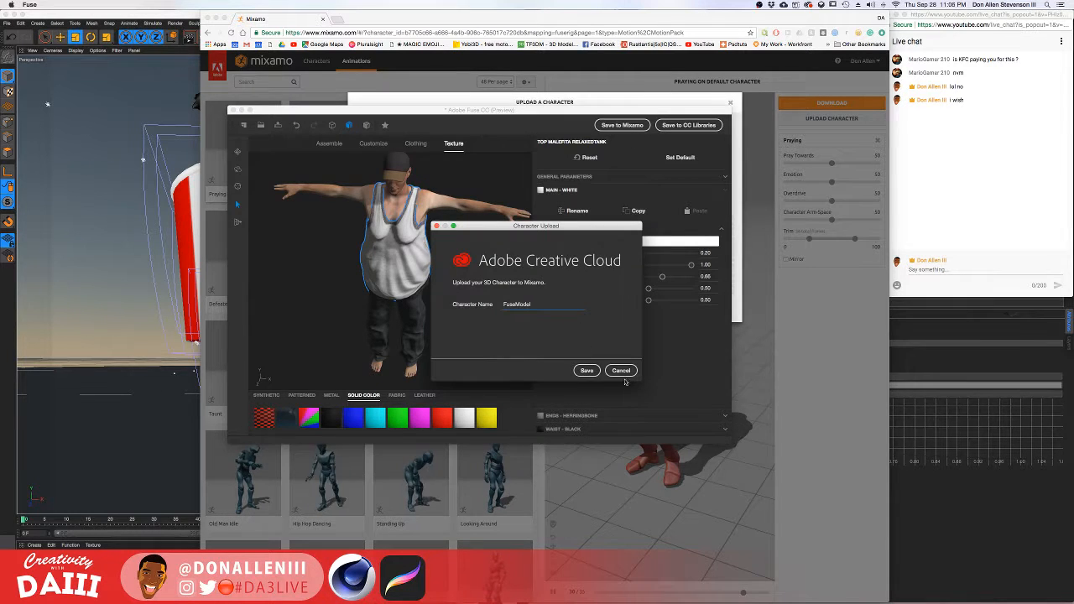
pyautogui.click(587, 370)
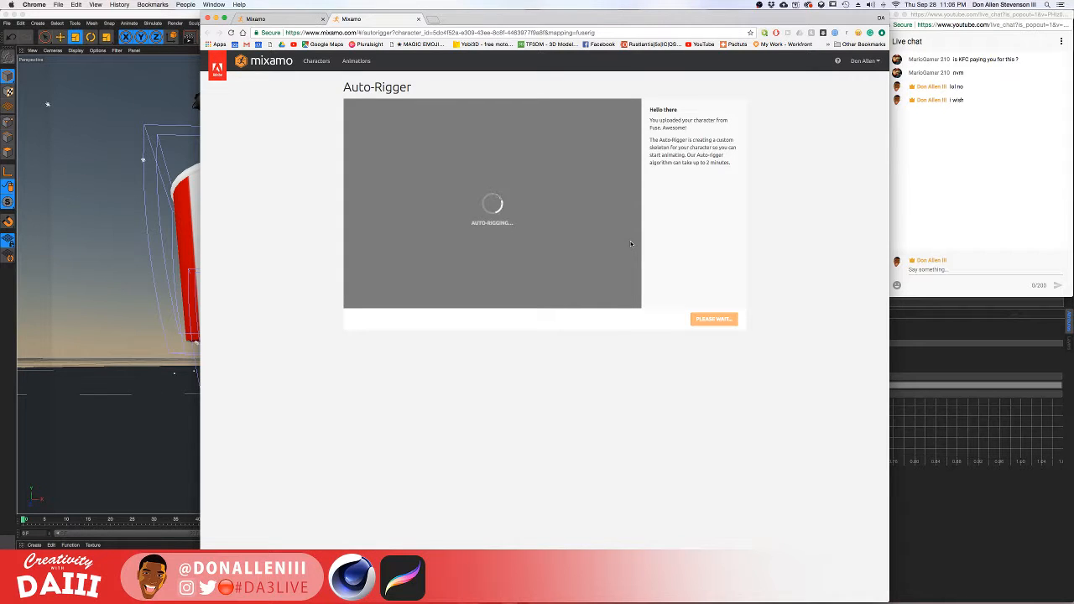
# Look through Mixamo's character and animation libraries and check the auto-rigging progress of the new upload.
pyautogui.click(302, 19)
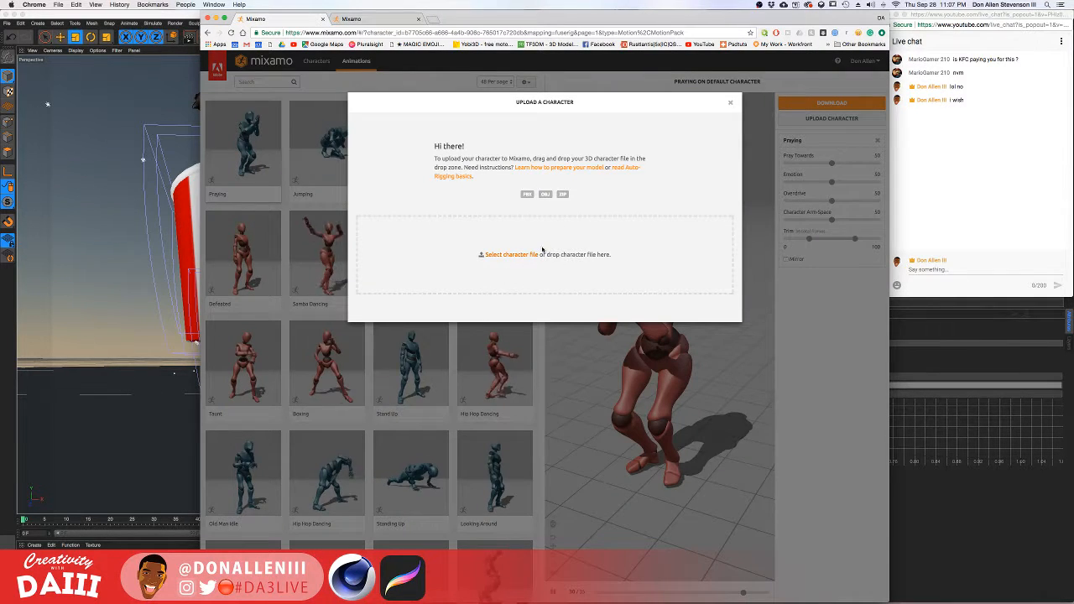
pyautogui.click(731, 102)
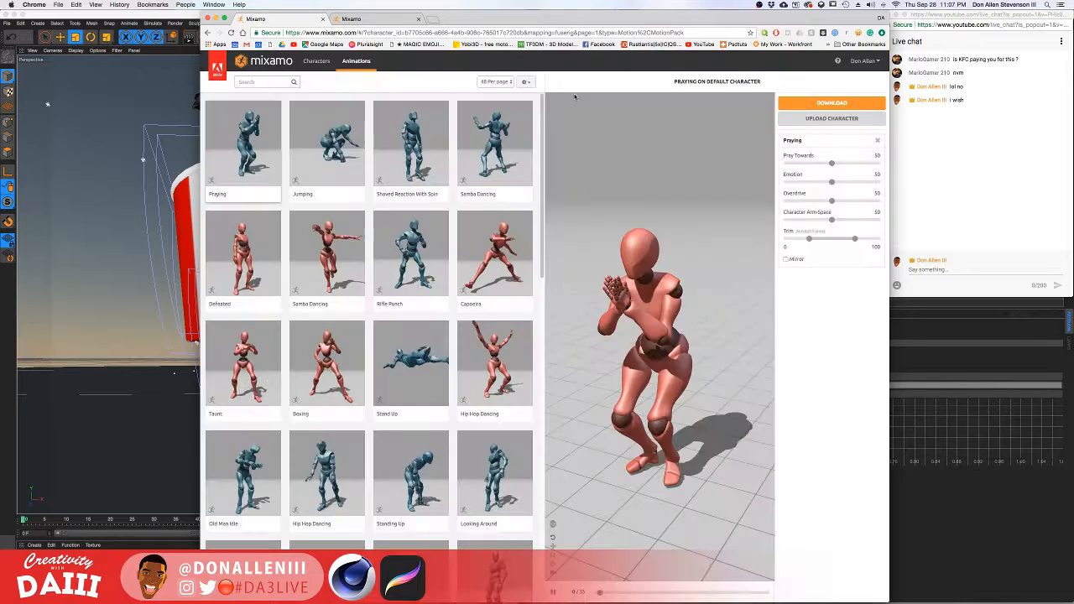
pyautogui.click(303, 64)
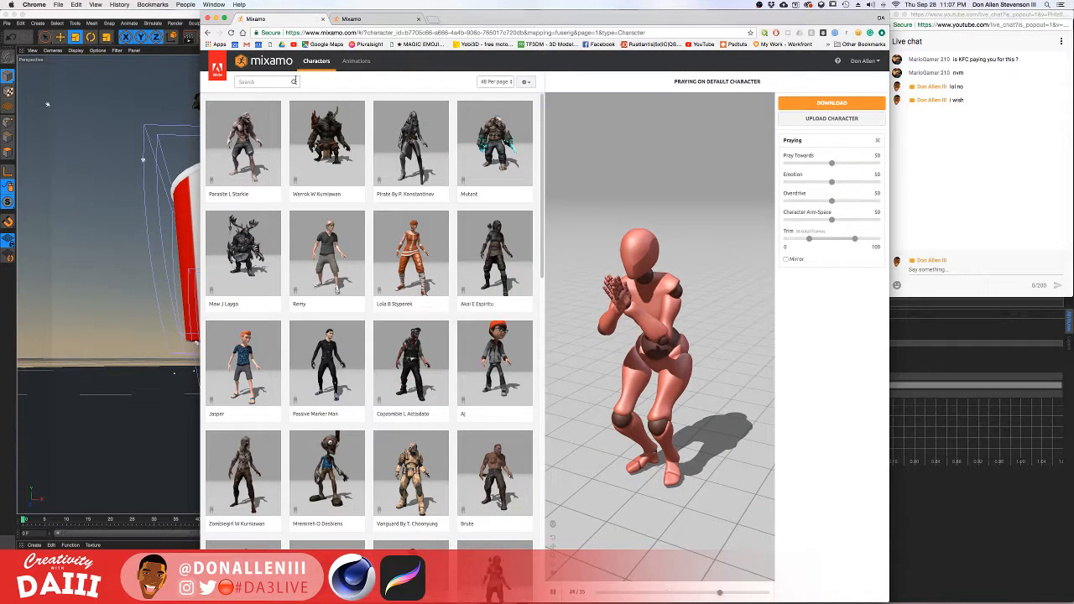
pyautogui.click(372, 60)
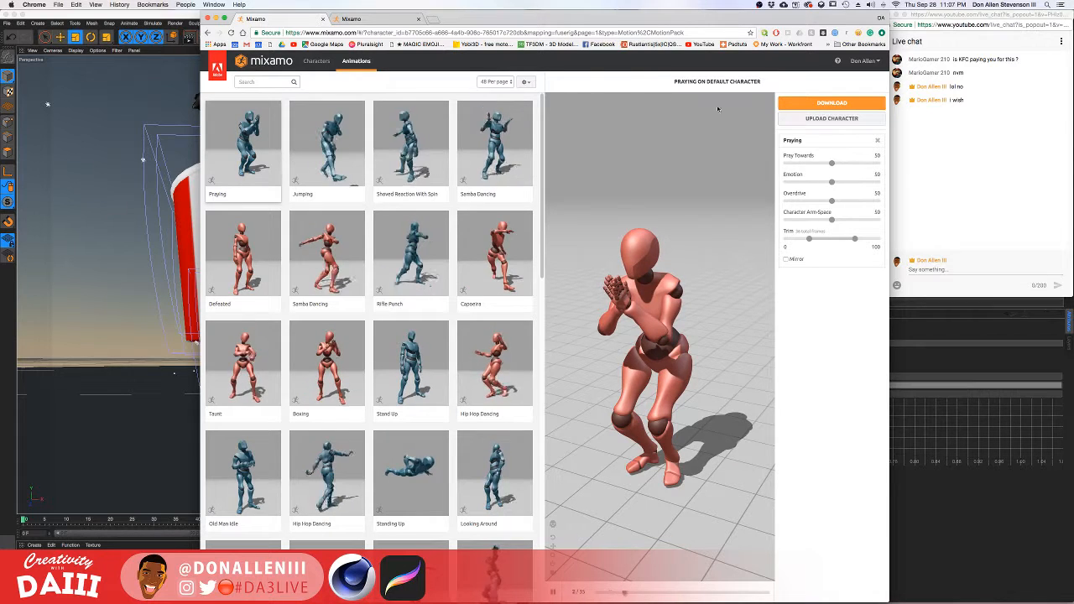
pyautogui.click(369, 20)
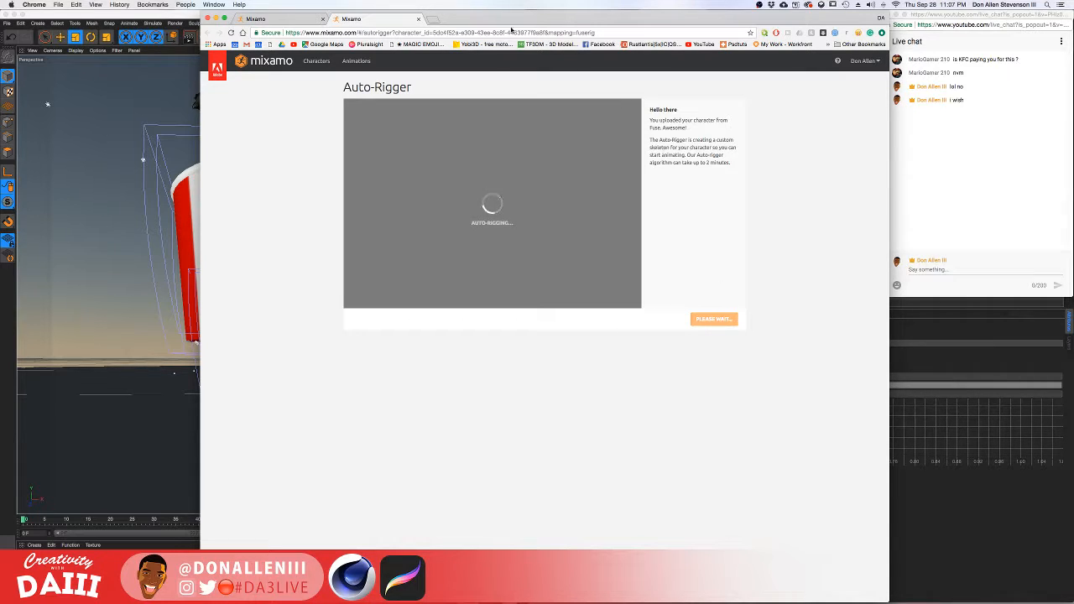
pyautogui.click(295, 23)
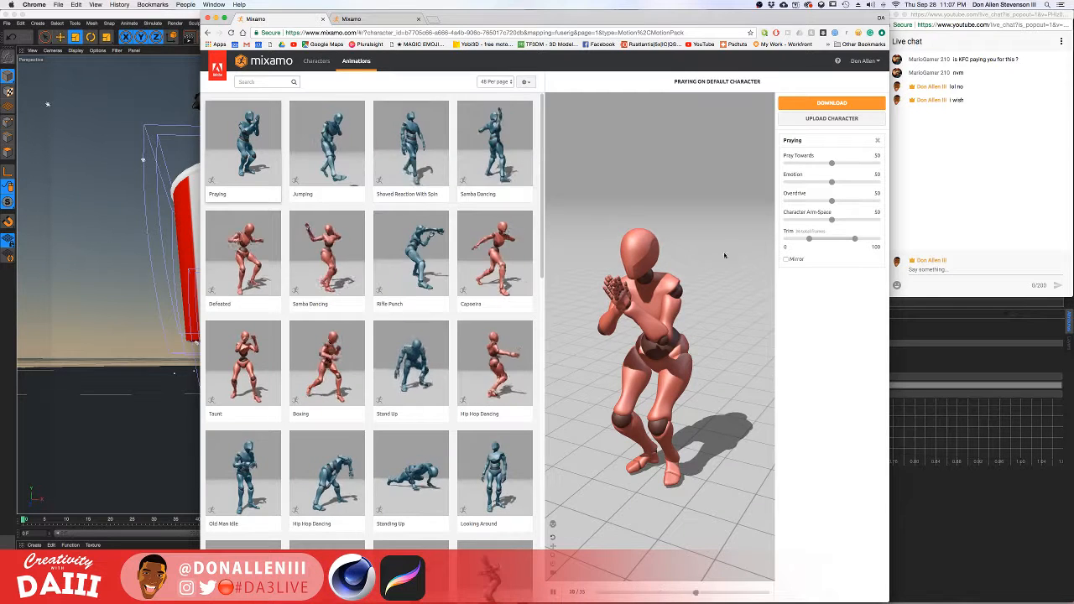
# Switch to Adobe Fuse and save the character model as "egdf" in the Documents folder.
pyautogui.click(832, 119)
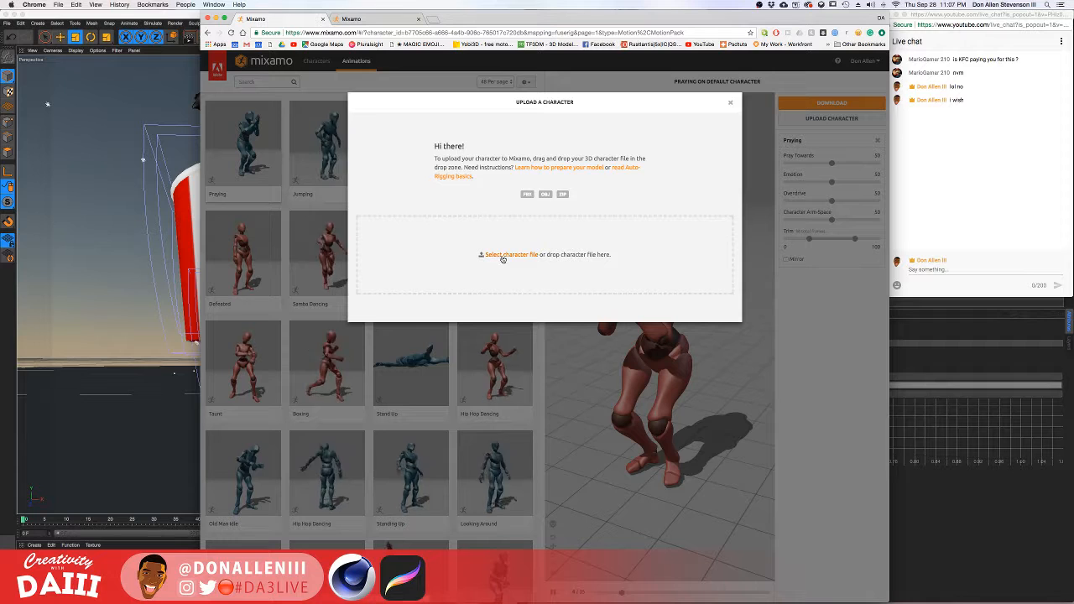
pyautogui.moveTo(336, 592)
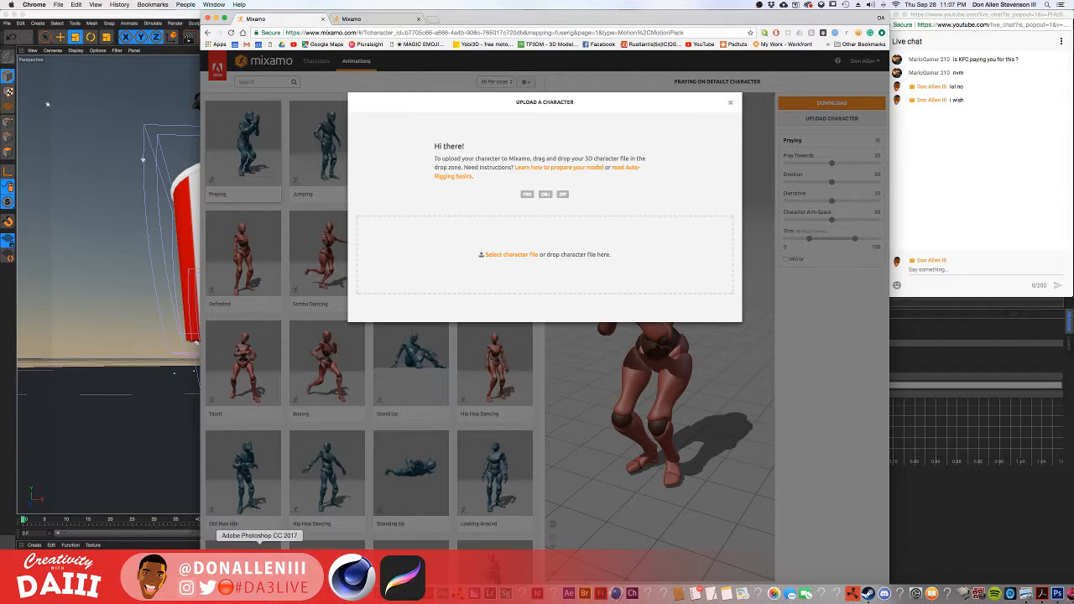
pyautogui.click(352, 593)
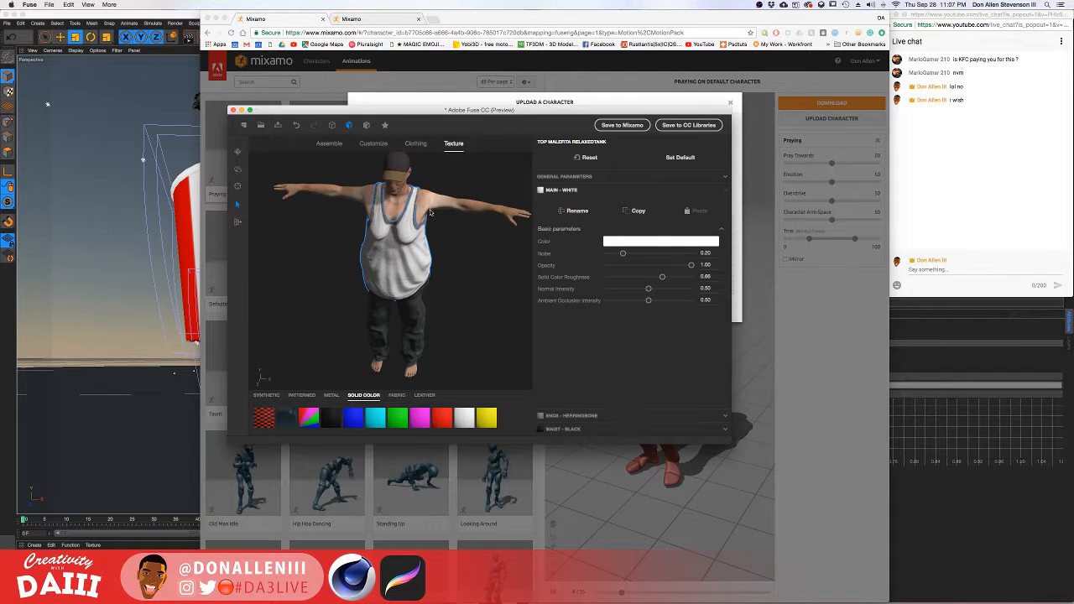
pyautogui.click(356, 219)
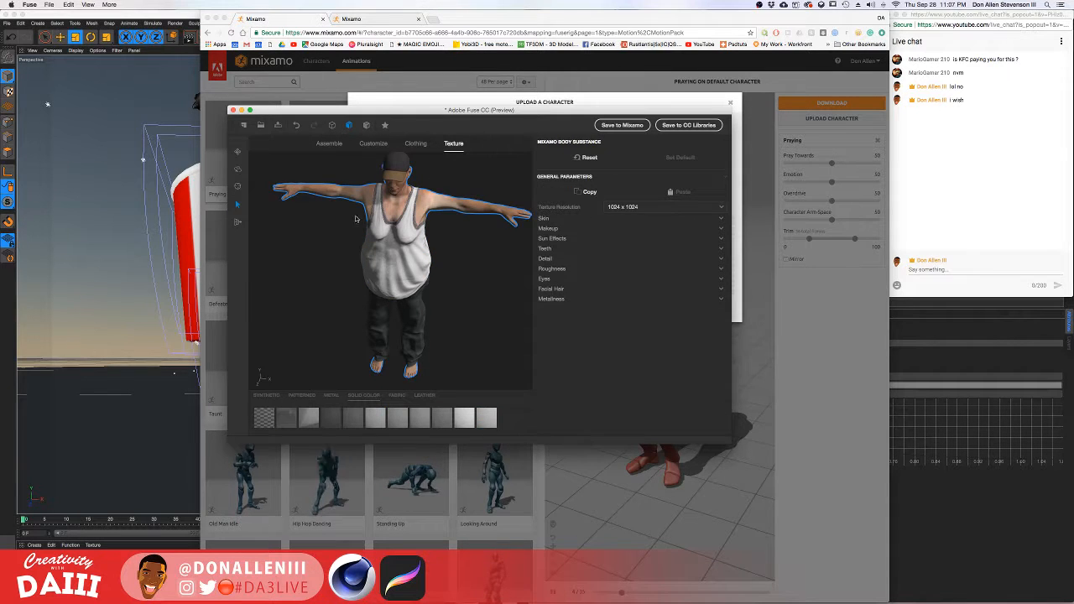
pyautogui.click(277, 126)
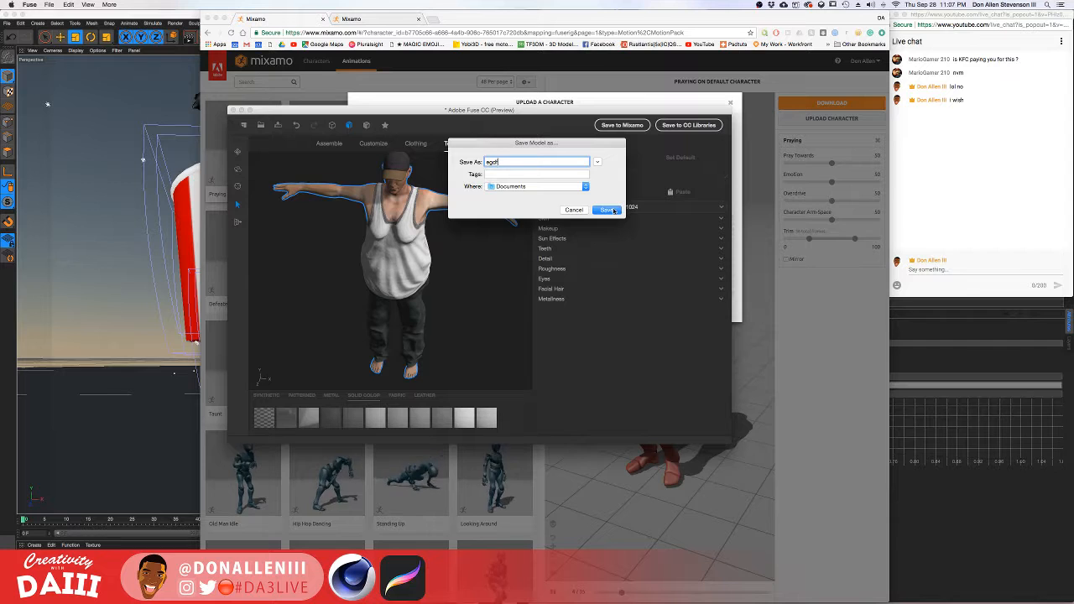
pyautogui.click(607, 210)
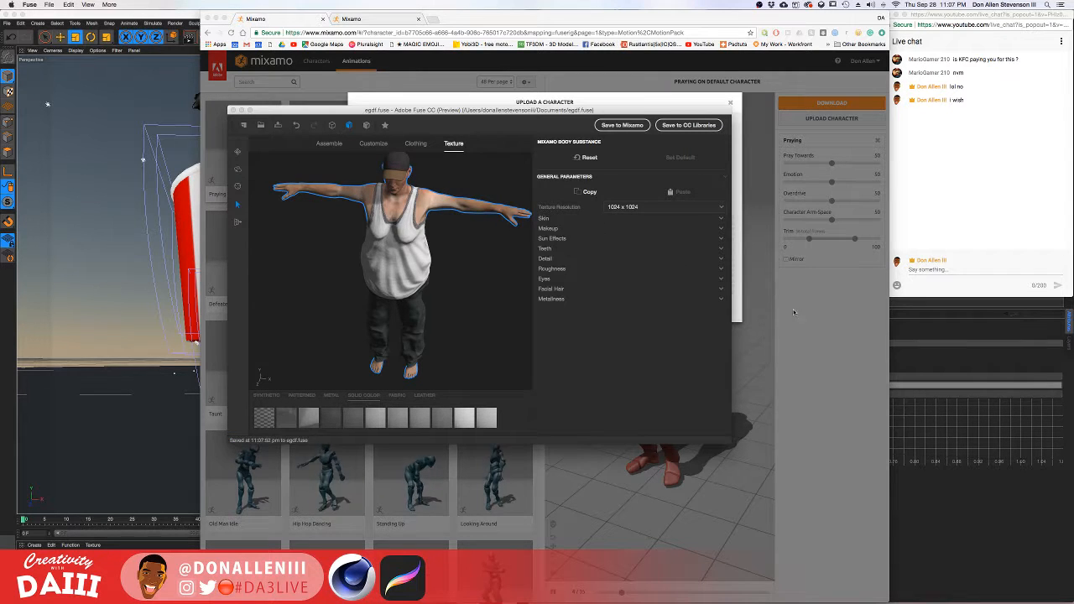
# Try to upload the saved egdf.fuse file from the Documents folder to Mixamo as a character.
pyautogui.click(968, 234)
pyautogui.click(821, 323)
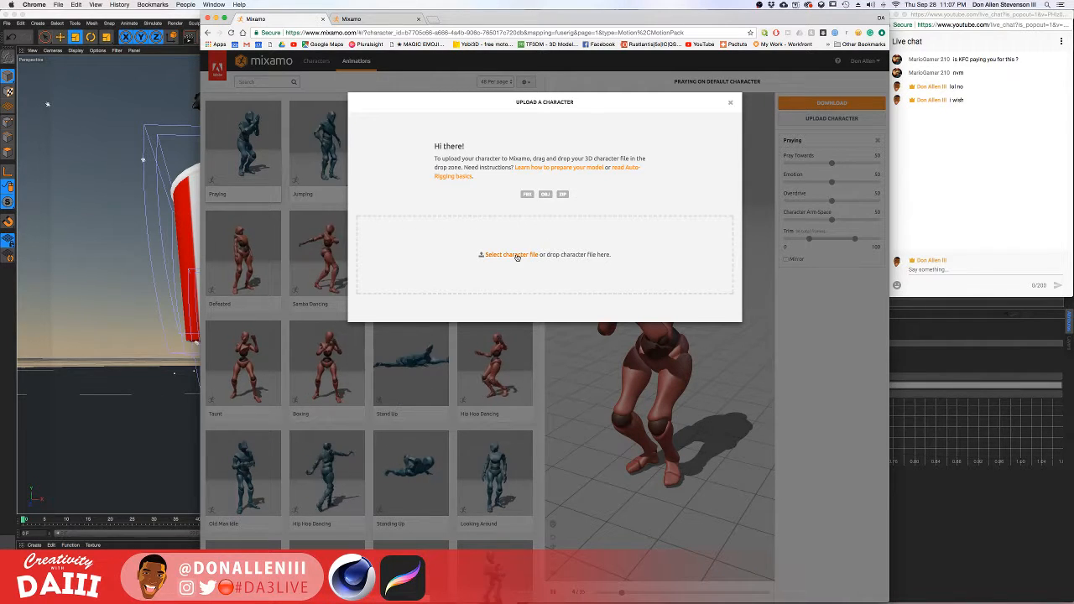
pyautogui.hotkey('ctrl', 'Up')
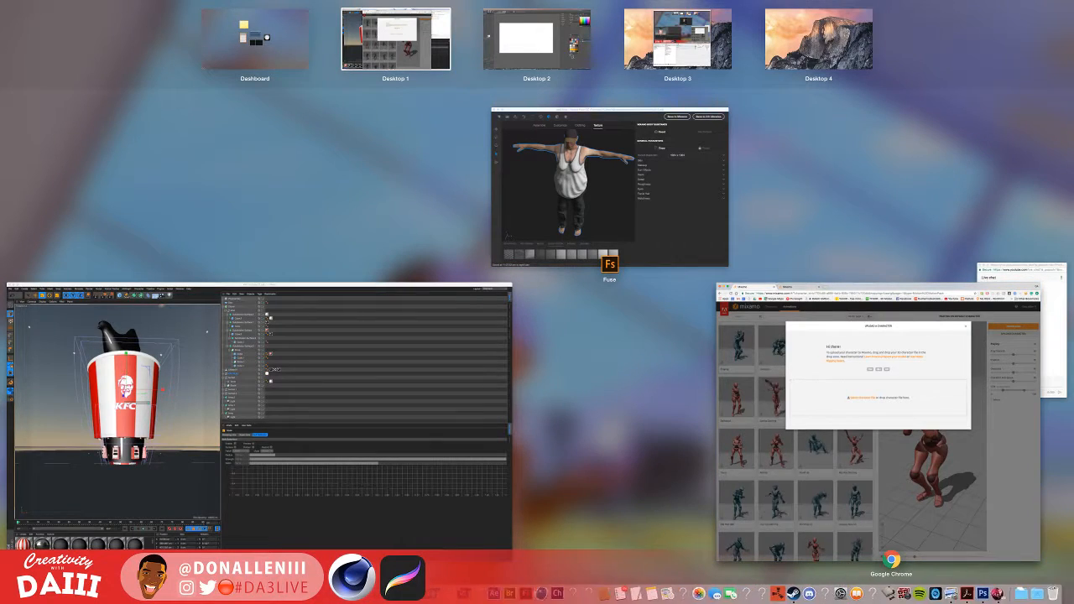
pyautogui.hotkey('ctrl', 'Up')
pyautogui.click(28, 593)
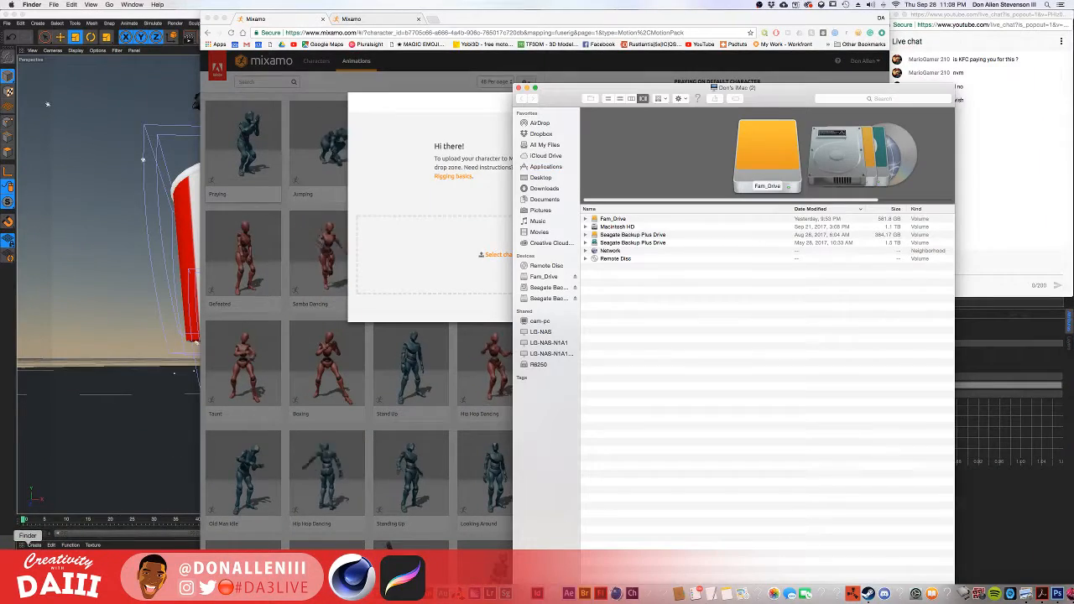
pyautogui.click(544, 200)
pyautogui.moveTo(558, 100); pyautogui.dragTo(491, 229)
pyautogui.click(457, 199)
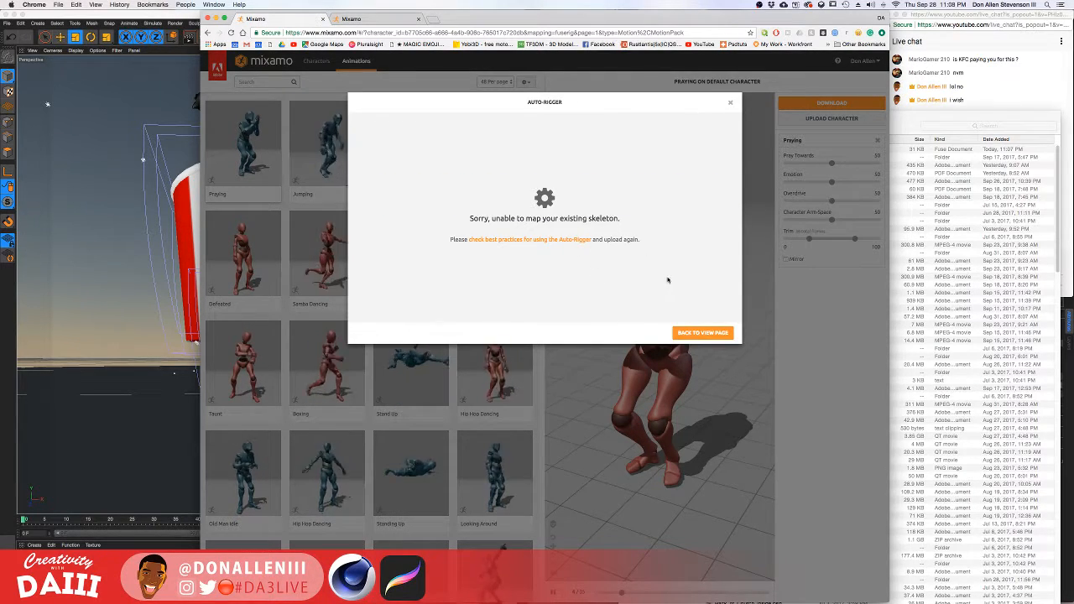
# Finish the auto-rigging of the uploaded Fuse character with its standard skeleton and open it for animating.
pyautogui.click(354, 19)
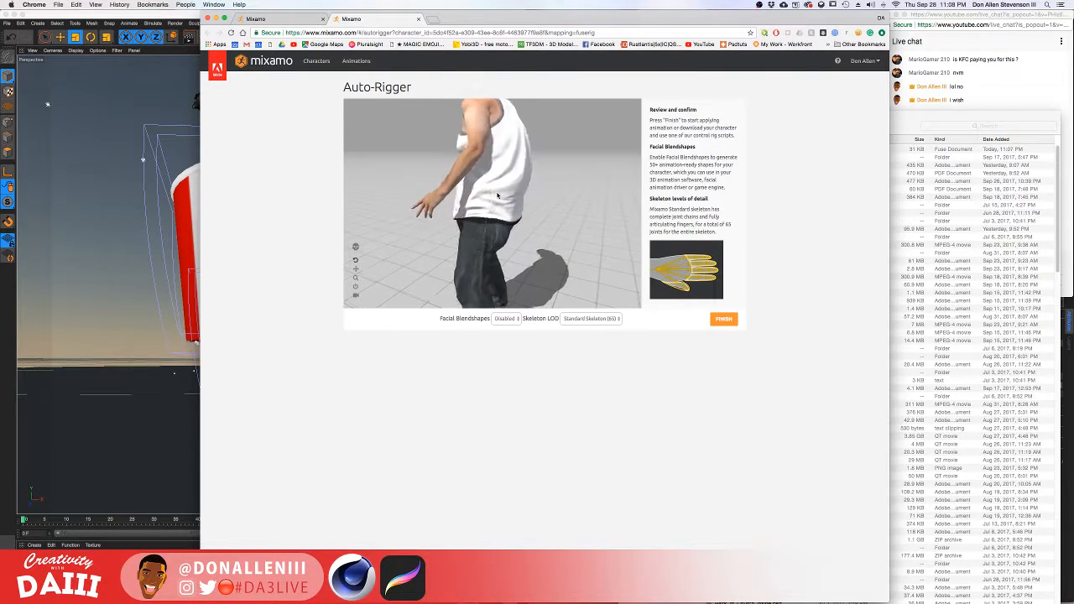
pyautogui.click(723, 319)
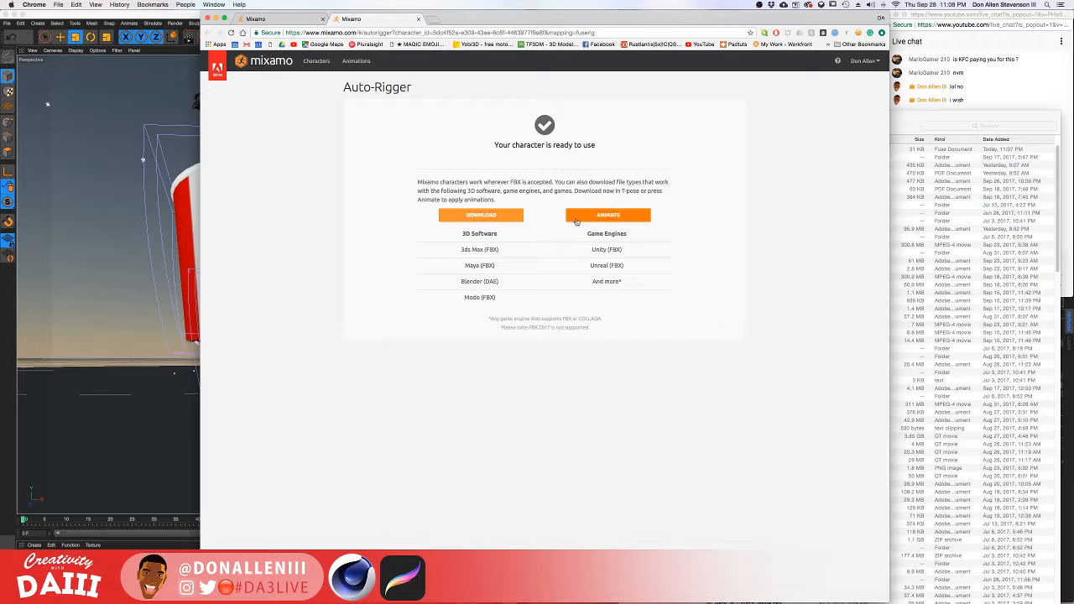
pyautogui.click(601, 216)
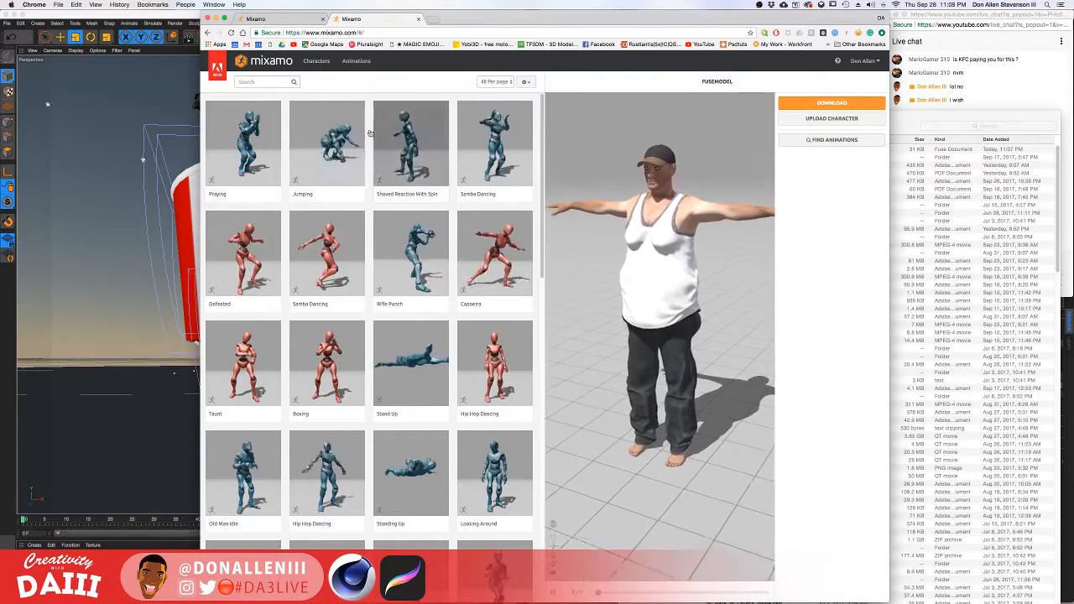
# Try the Praying animation on the rigged character and examine it up close.
pyautogui.click(249, 134)
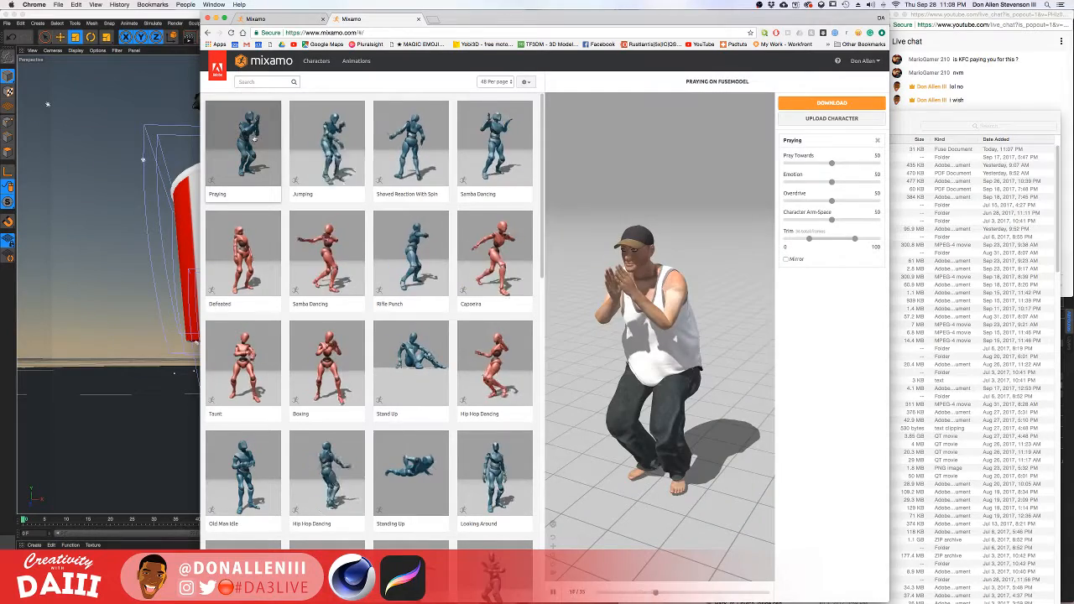
pyautogui.moveTo(667, 277); pyautogui.dragTo(662, 331)
pyautogui.scroll(3, 712, 343)
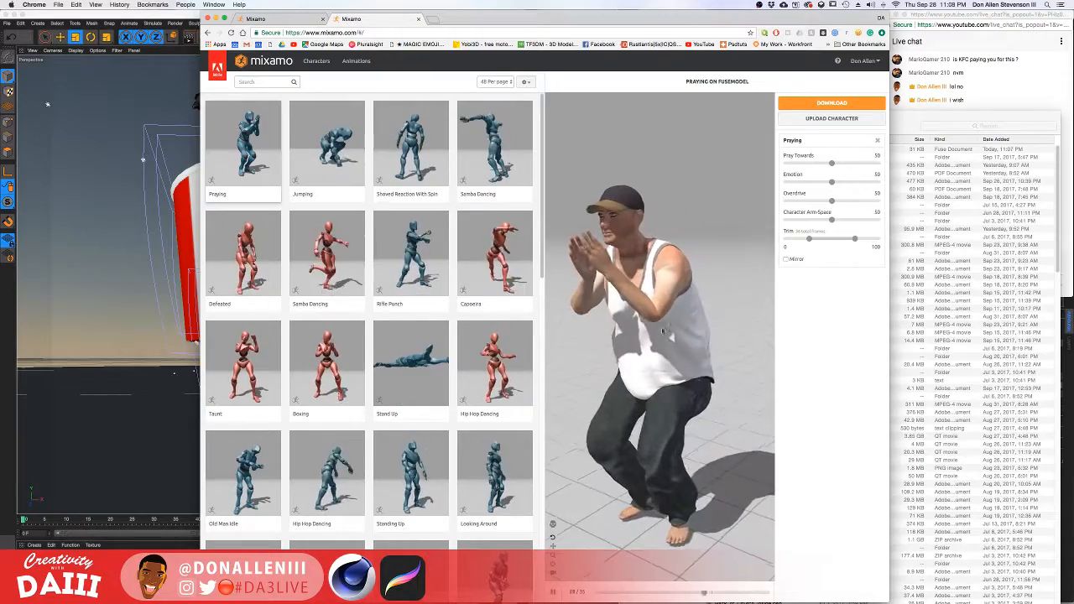
# Apply the red-figure Samba Dancing animation and download the character as FBX with skin, 30 frames per second and no keyframe reduction.
pyautogui.click(321, 256)
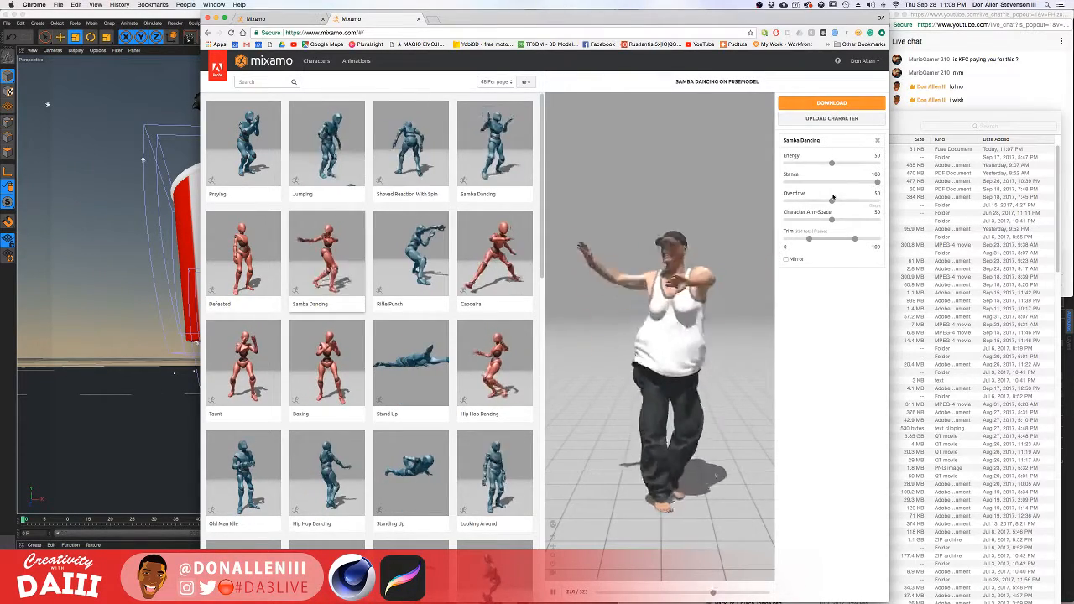
pyautogui.click(832, 103)
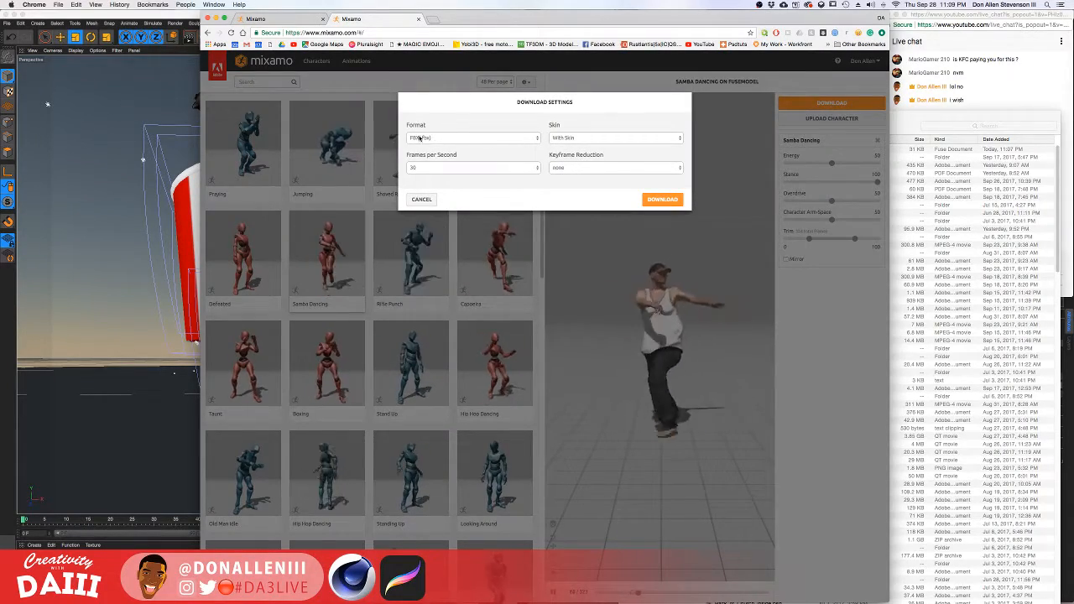
pyautogui.click(662, 200)
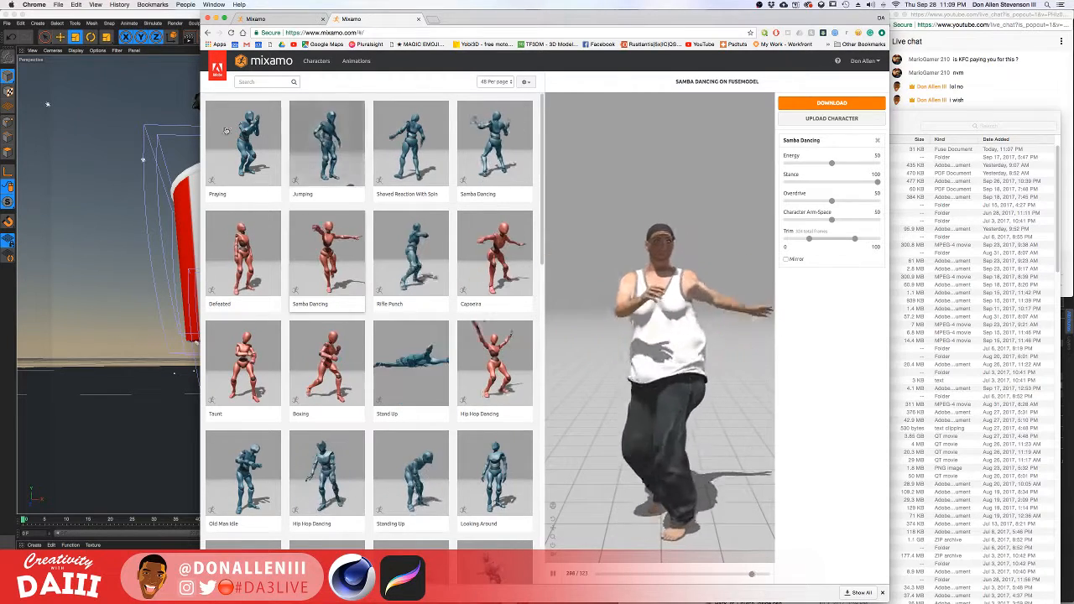
# Switch to Cinema 4D, widen the perspective view and collapse the Cloner hierarchy in the object list.
pyautogui.click(189, 141)
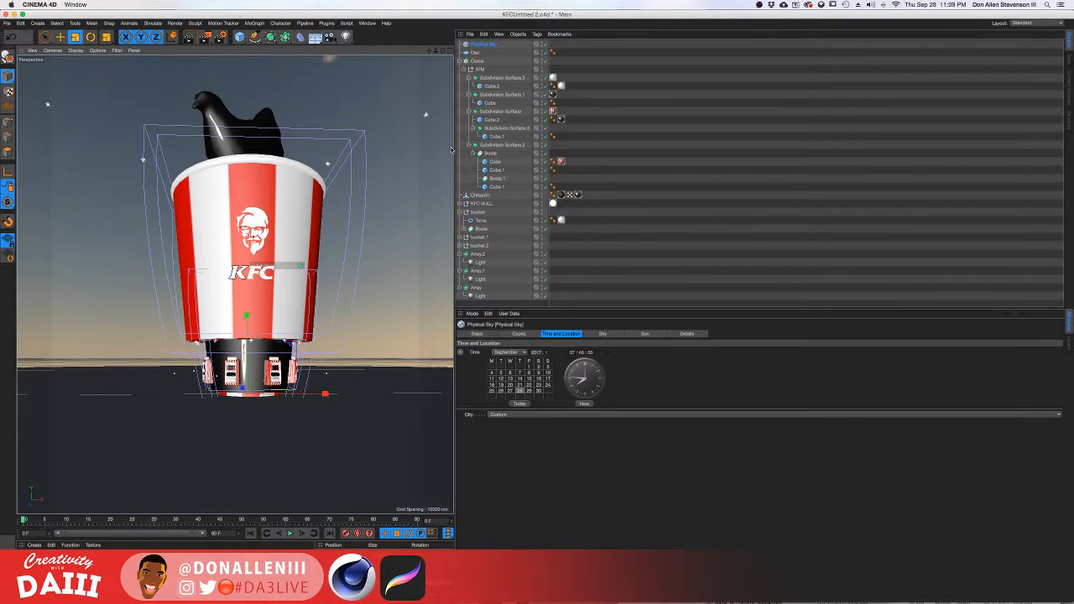
pyautogui.moveTo(453, 147); pyautogui.dragTo(625, 157)
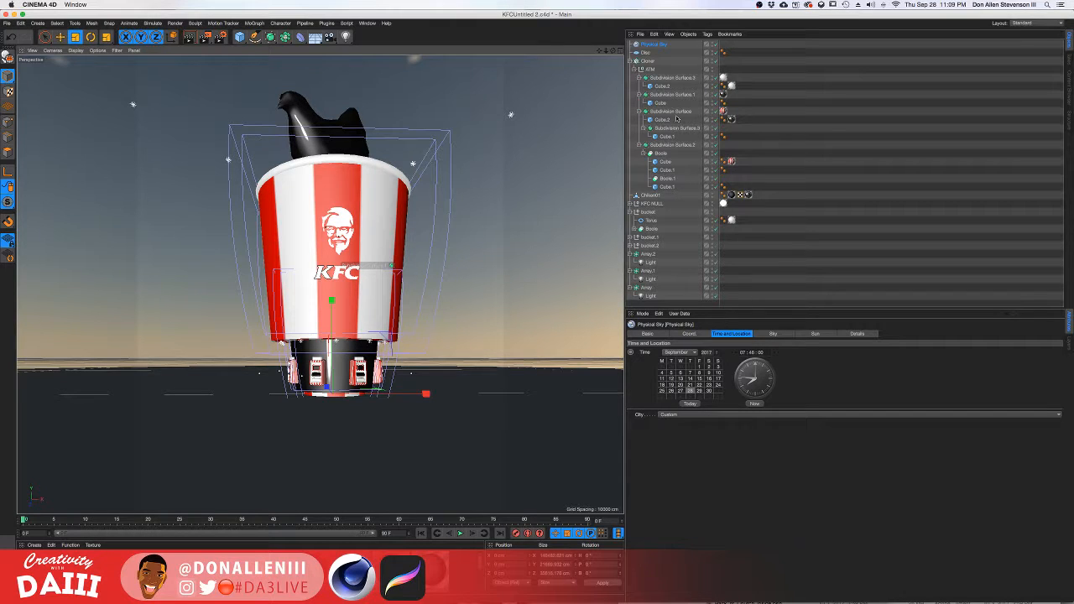
pyautogui.click(631, 61)
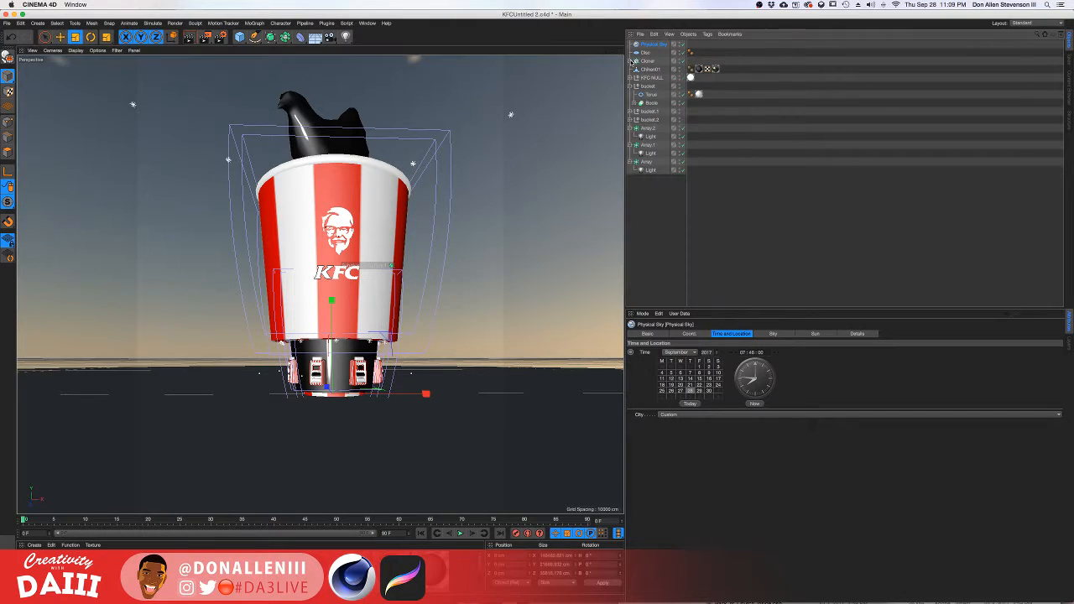
pyautogui.click(668, 200)
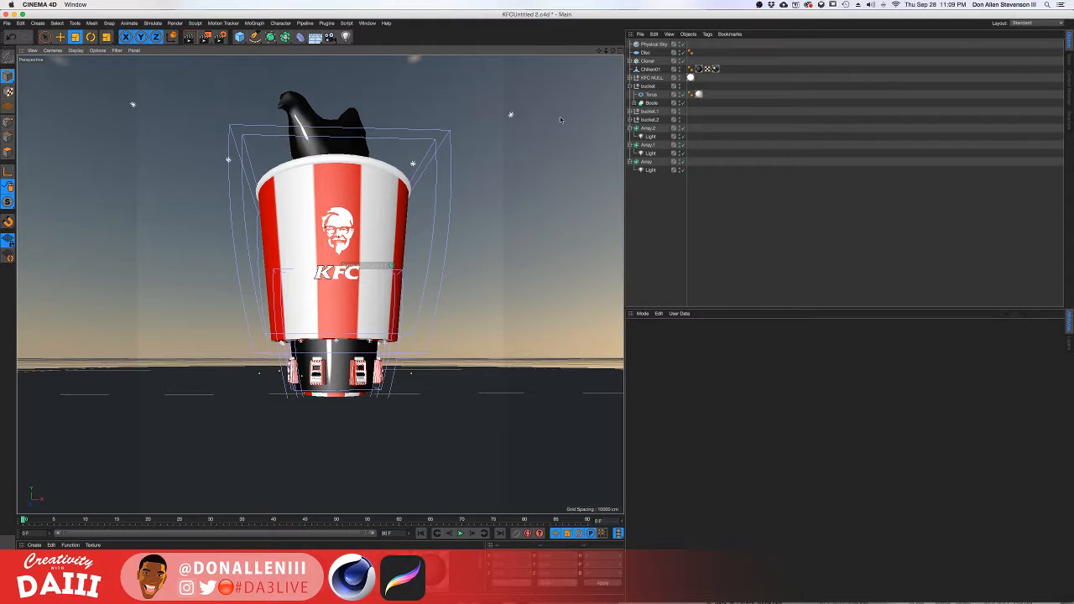
# Add a standard camera to the KFC bucket scene from the current frontal view.
pyautogui.click(330, 37)
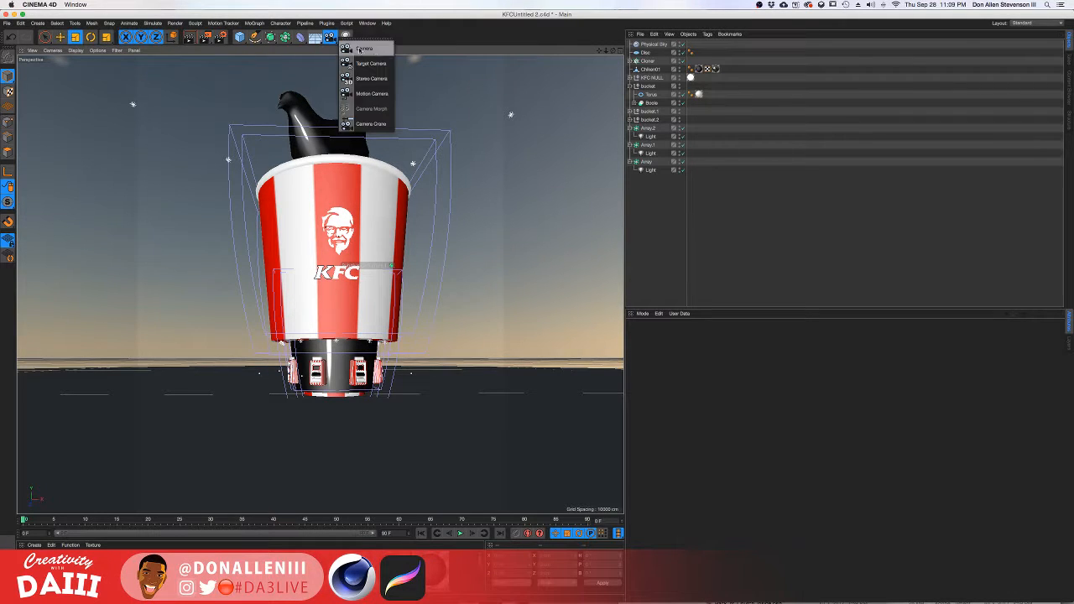
pyautogui.click(359, 50)
pyautogui.click(551, 152)
pyautogui.keyDown('alt'); pyautogui.moveTo(551, 152); pyautogui.dragTo(333, 141); pyautogui.keyUp('alt')
pyautogui.scroll(4, 359, 258)
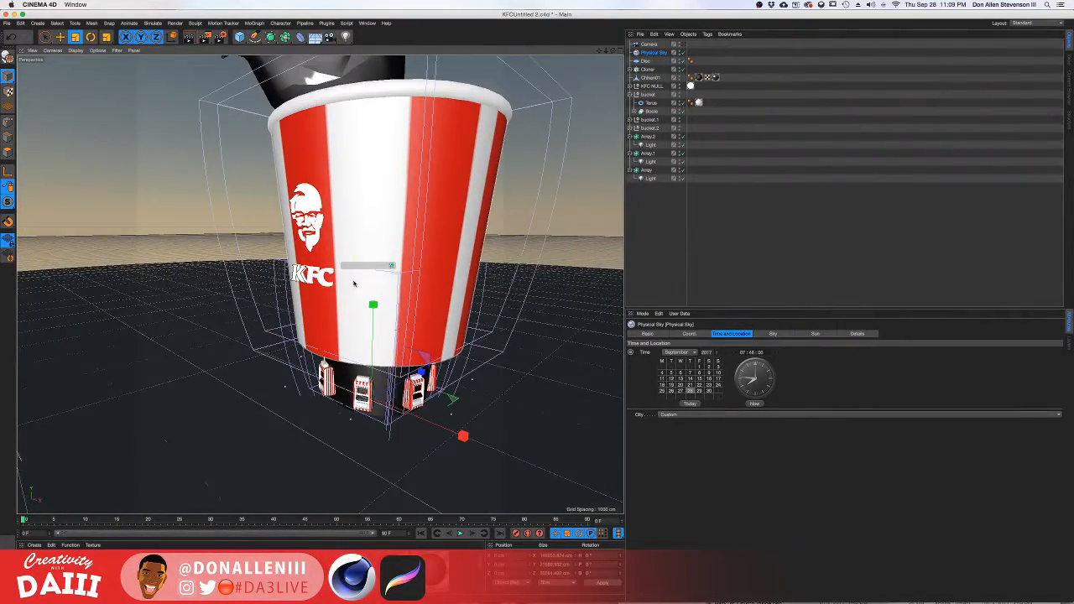
pyautogui.keyDown('alt'); pyautogui.moveTo(359, 308); pyautogui.dragTo(376, 262, button='middle'); pyautogui.keyUp('alt')
pyautogui.scroll(2, 376, 262)
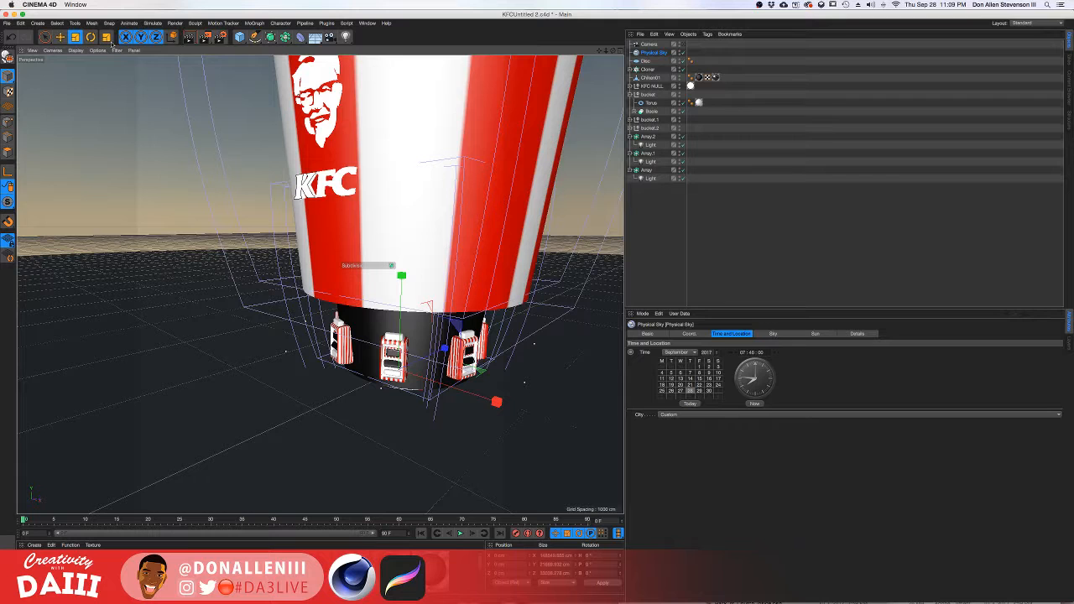
# Merge Samba Dancing.fbx from the Downloads folder into the bucket scene with the default FBX import settings.
pyautogui.click(9, 22)
pyautogui.click(28, 59)
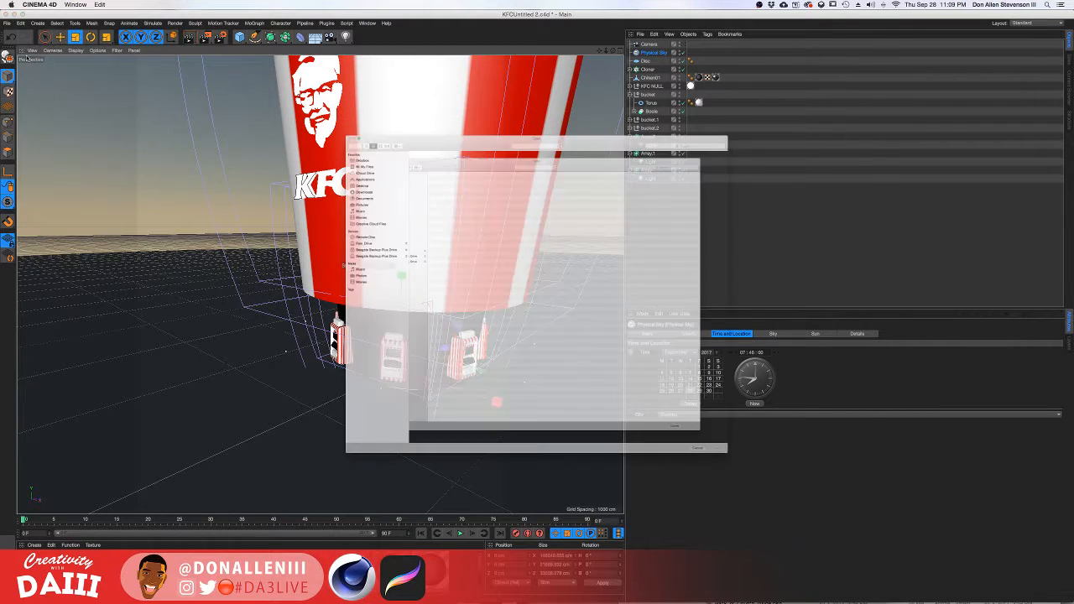
pyautogui.click(242, 119)
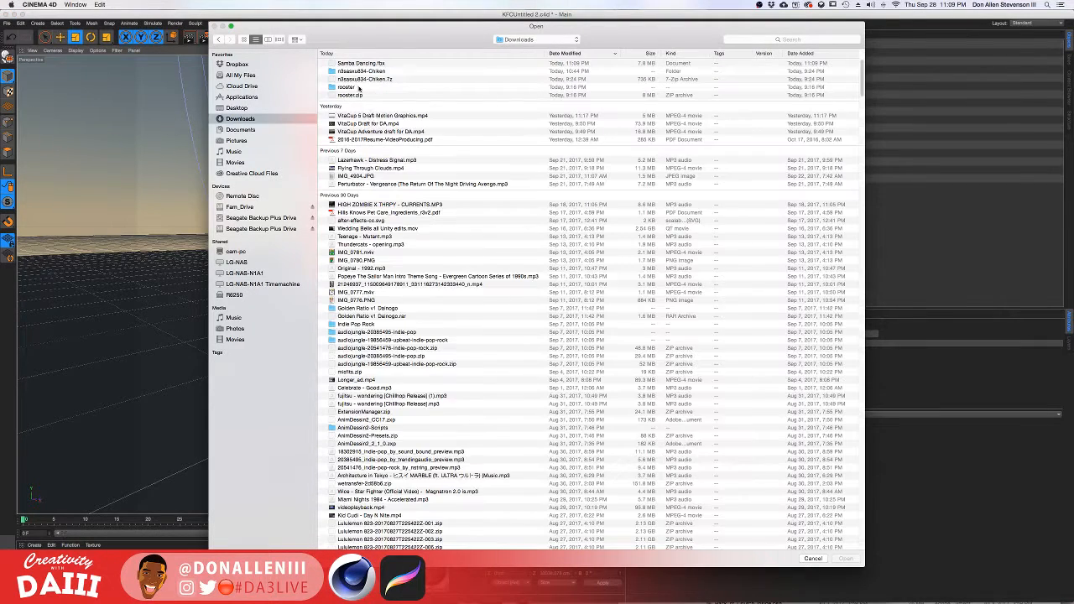
pyautogui.click(367, 64)
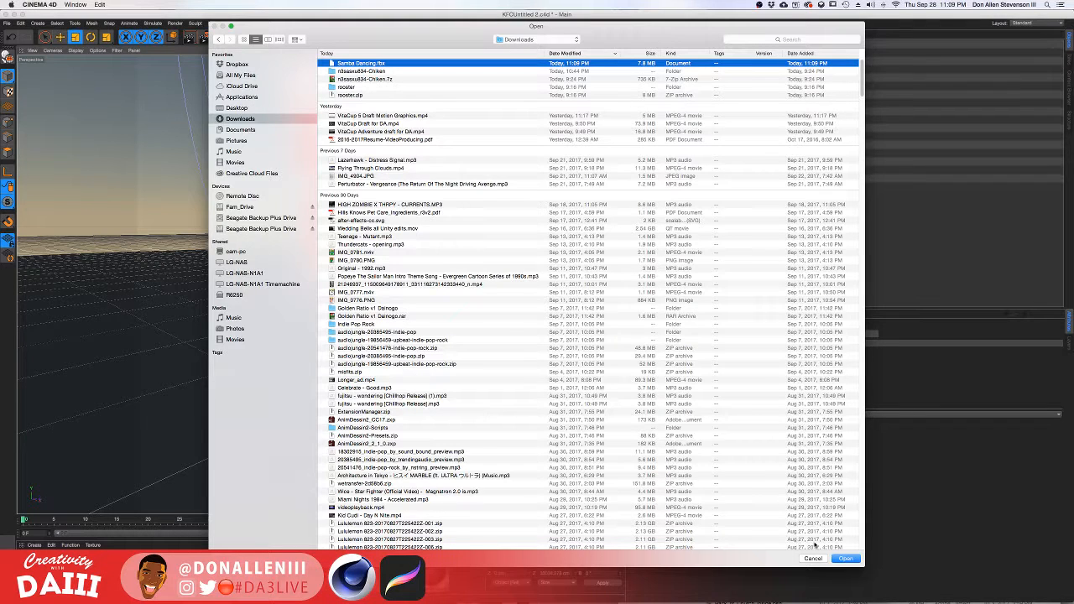
pyautogui.click(846, 559)
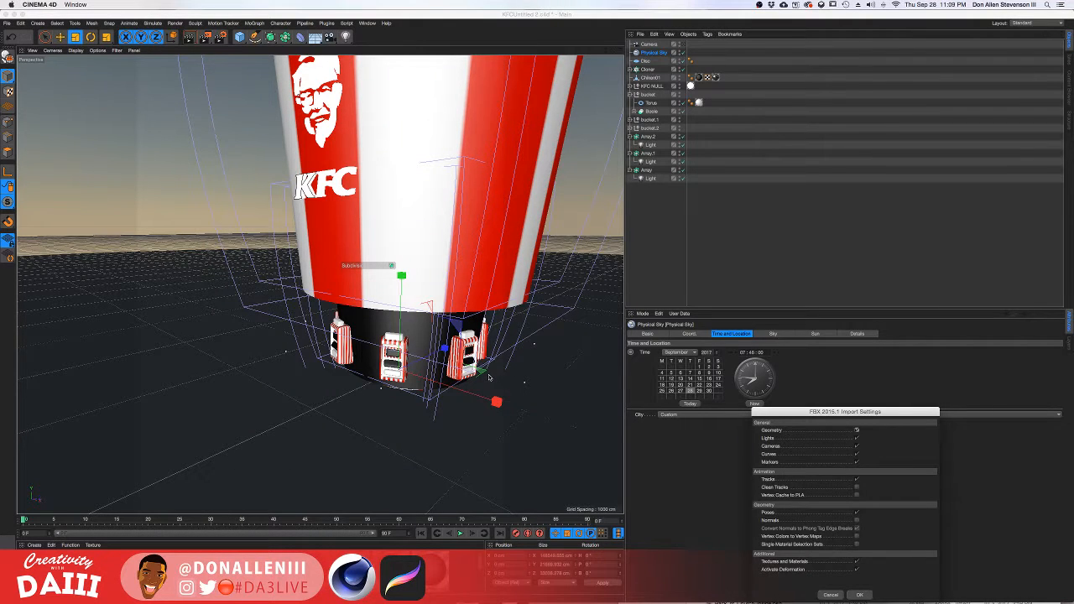
pyautogui.click(859, 595)
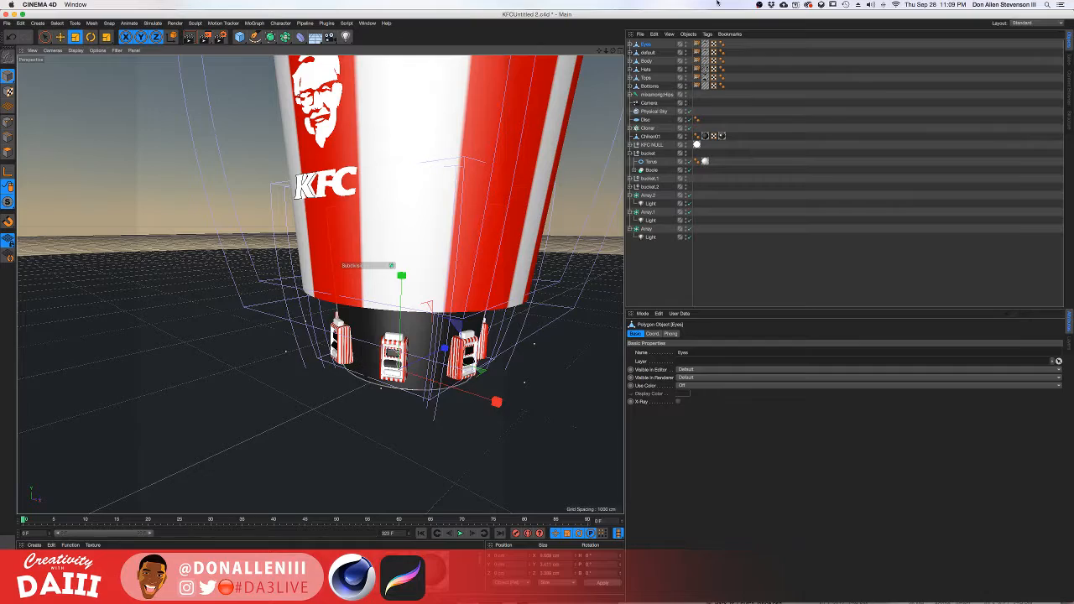
# Locate the imported character at the bucket's base and play back its dance animation to check the rig.
pyautogui.scroll(-10, 348, 234)
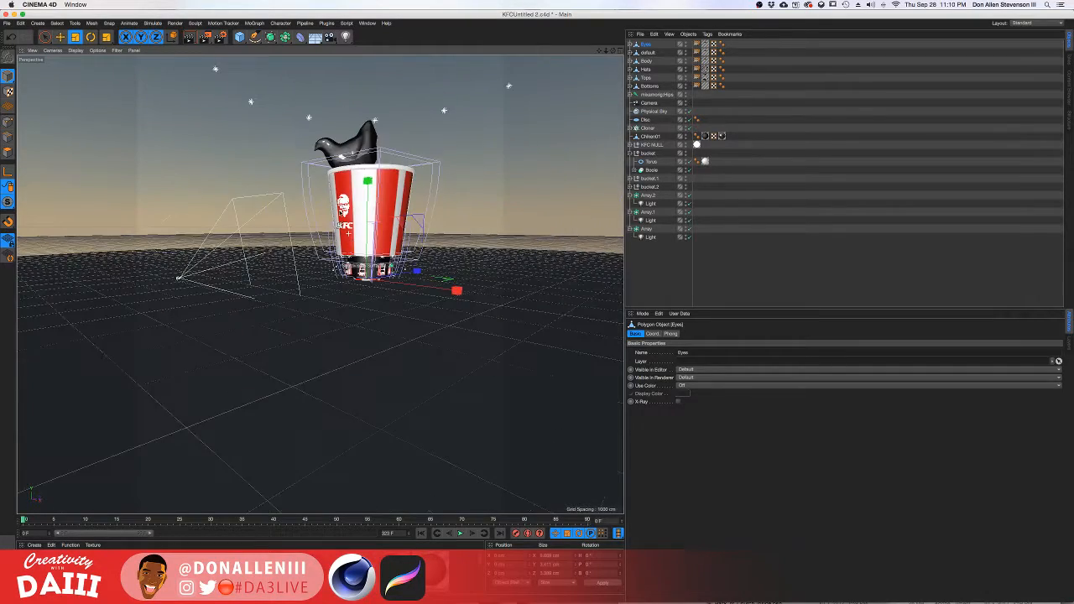
pyautogui.scroll(-3, 349, 234)
pyautogui.scroll(8, 344, 247)
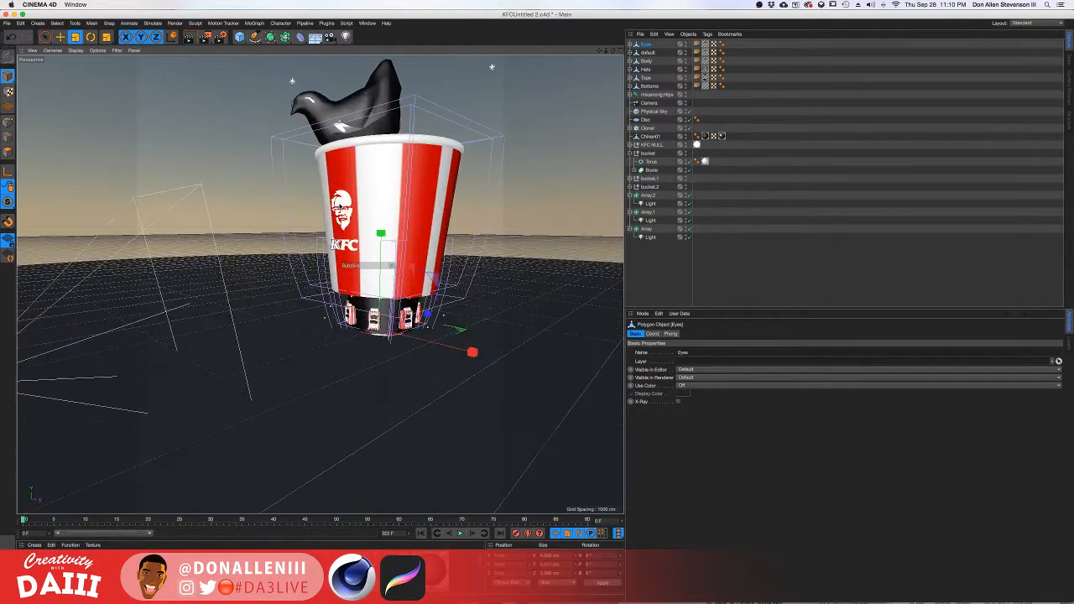
pyautogui.scroll(10, 386, 243)
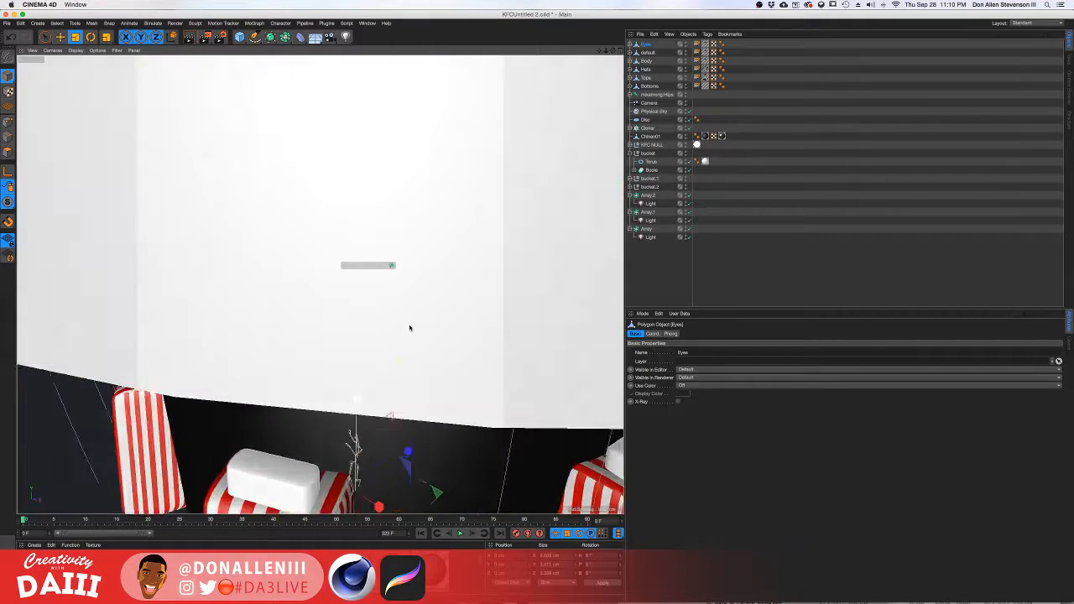
pyautogui.scroll(3, 409, 328)
pyautogui.scroll(-6, 322, 431)
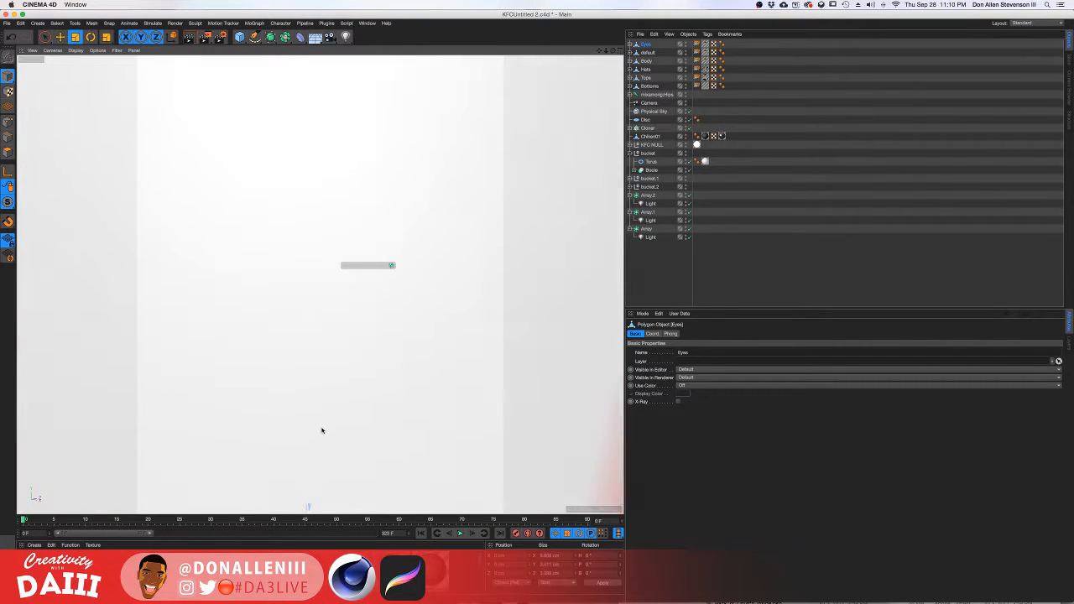
pyautogui.scroll(-4, 338, 481)
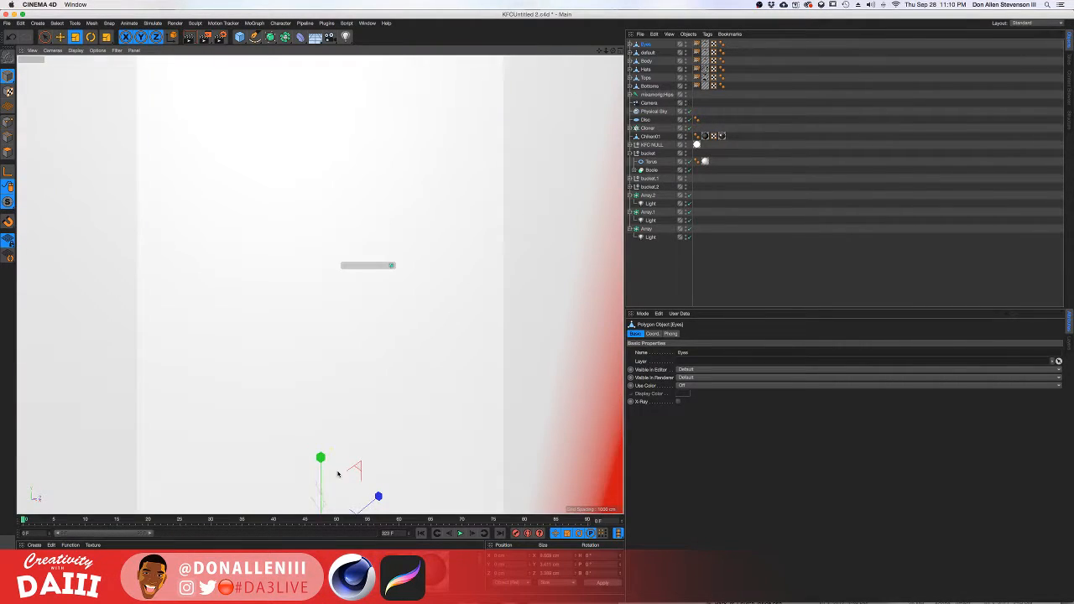
pyautogui.scroll(-5, 324, 431)
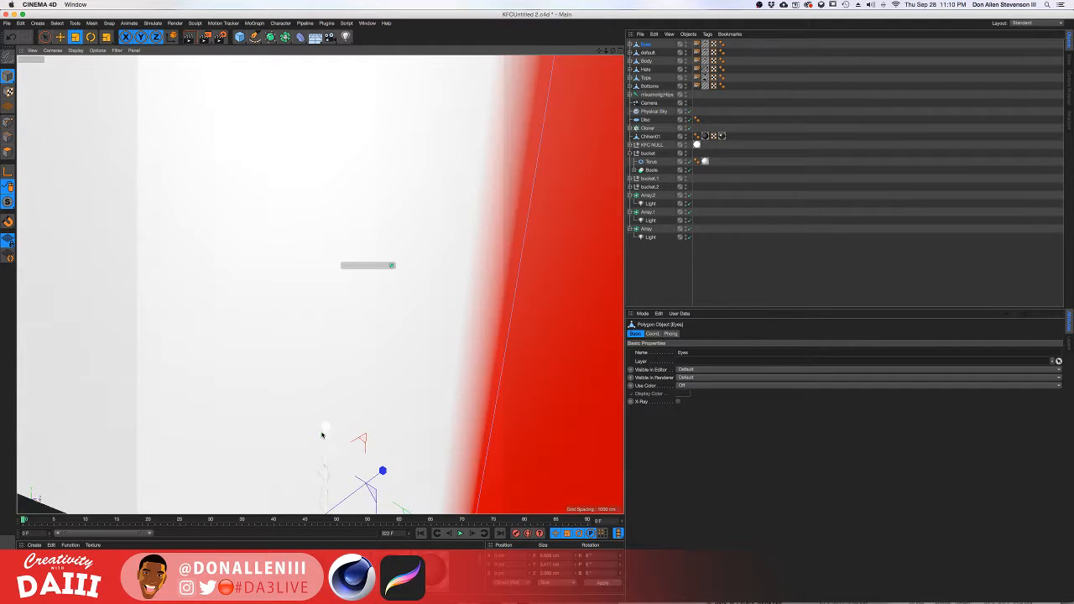
pyautogui.scroll(5, 323, 470)
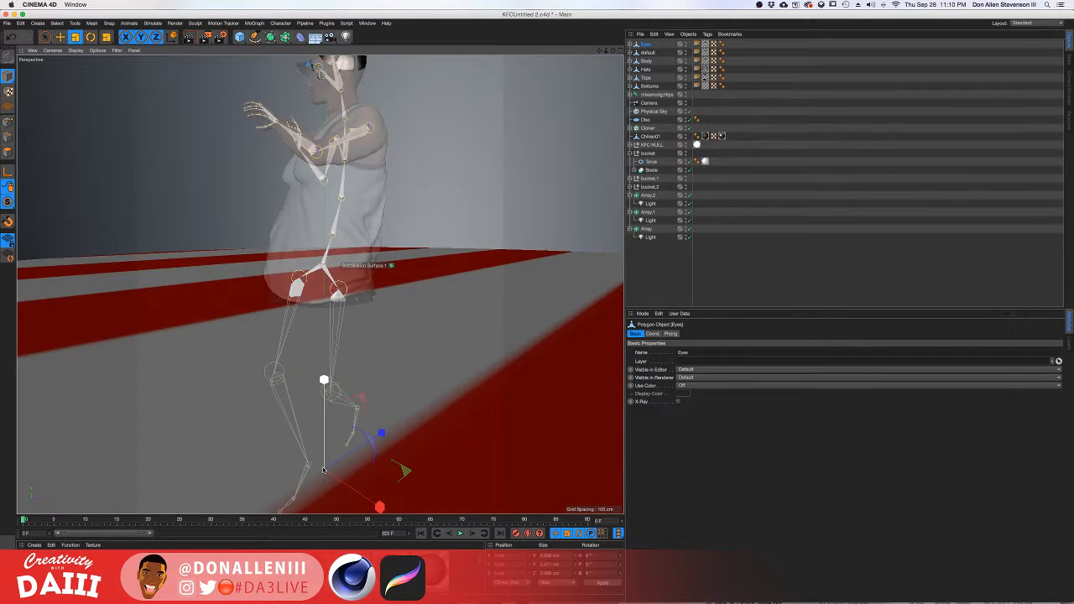
pyautogui.scroll(-3, 355, 227)
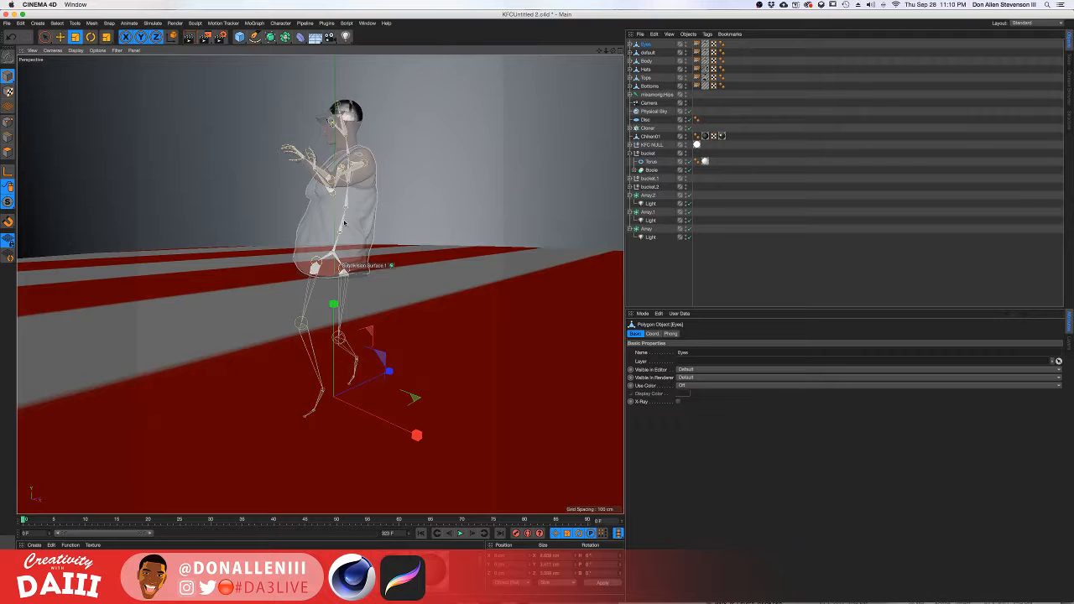
pyautogui.keyDown('alt'); pyautogui.moveTo(294, 229); pyautogui.dragTo(391, 263); pyautogui.keyUp('alt')
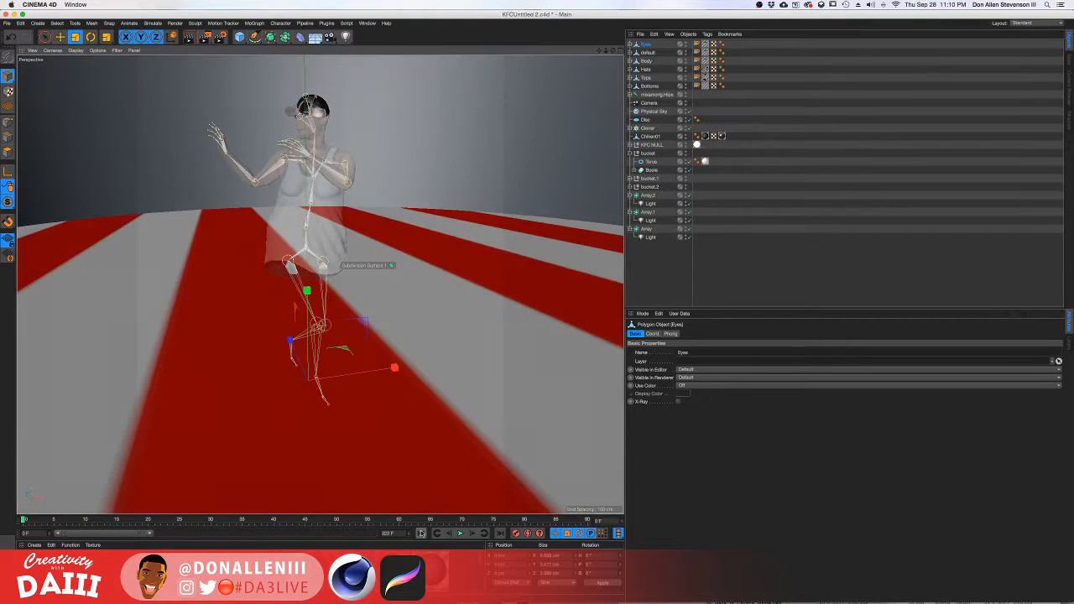
pyautogui.click(459, 534)
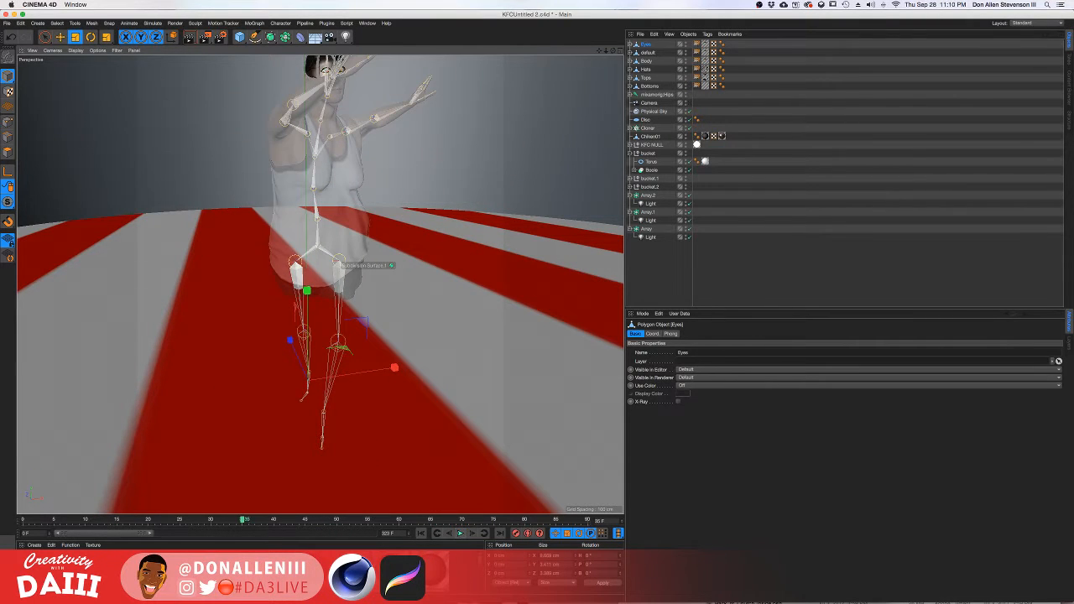
# Turn off transparency in the character's Bodymat material and preview the dance animation.
pyautogui.moveTo(79, 516); pyautogui.dragTo(78, 455)
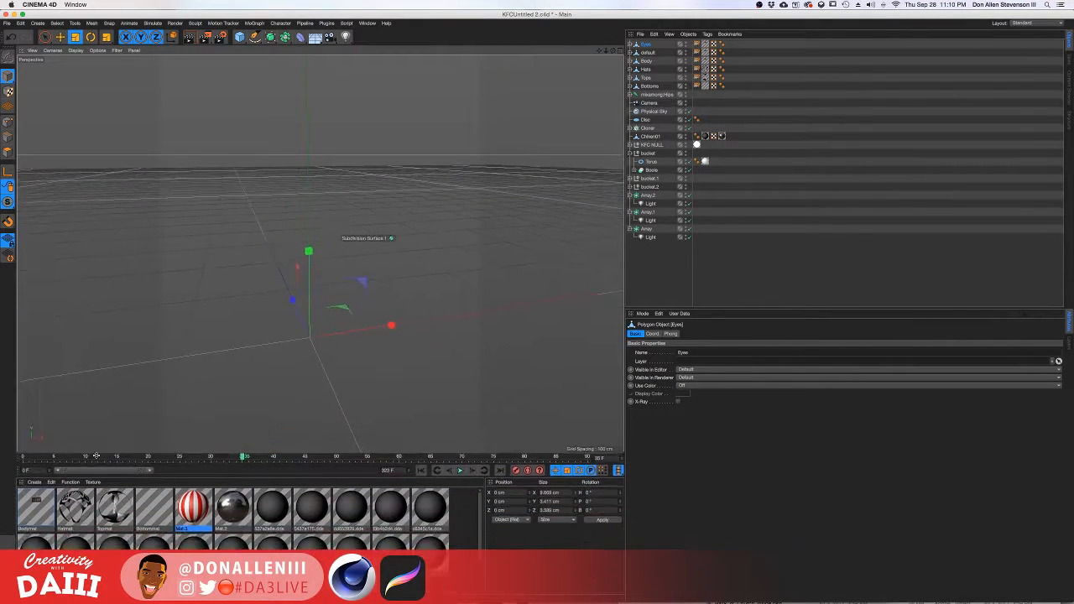
pyautogui.click(42, 505)
pyautogui.doubleClick(42, 505)
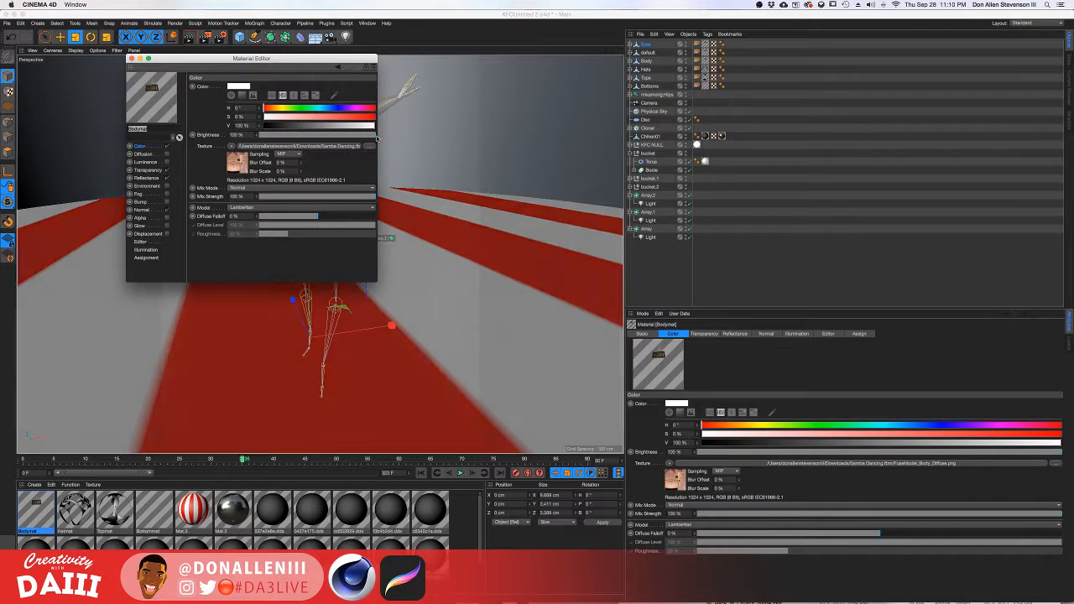
pyautogui.moveTo(185, 57); pyautogui.dragTo(504, 152)
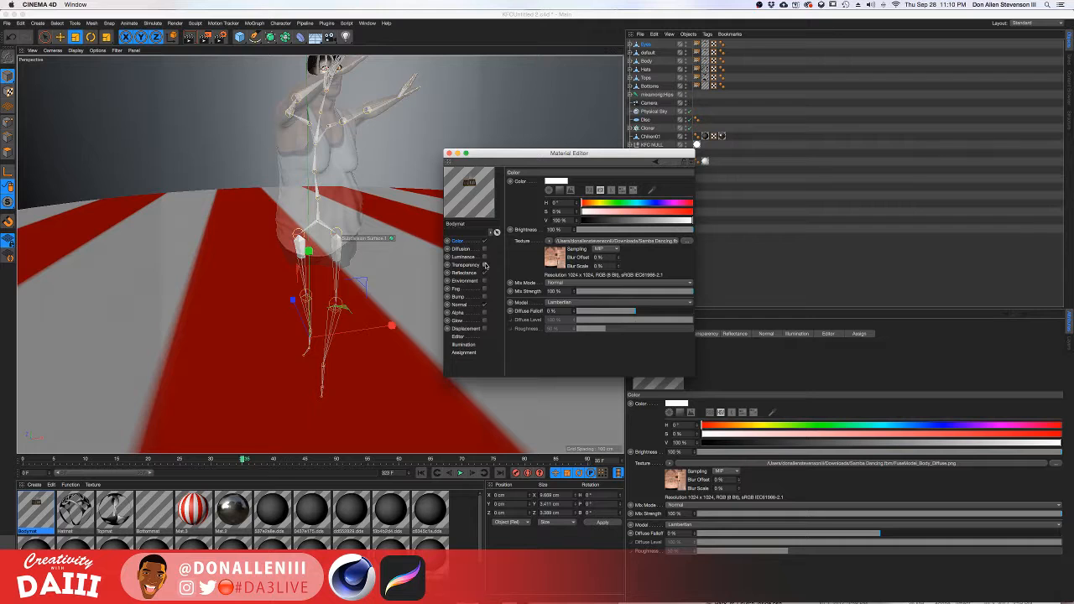
pyautogui.click(484, 265)
pyautogui.click(449, 153)
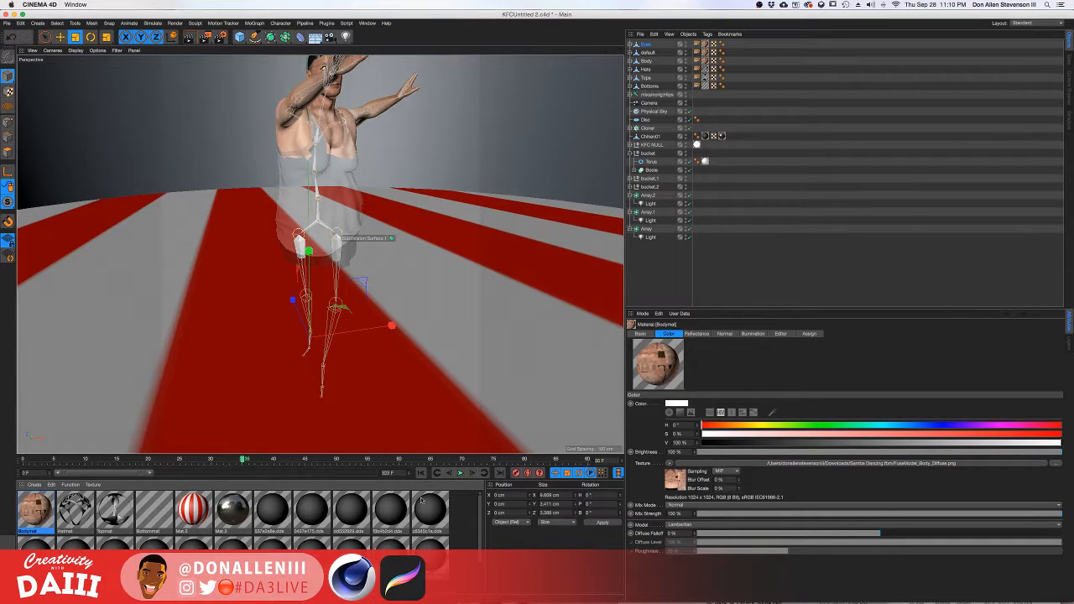
pyautogui.click(461, 475)
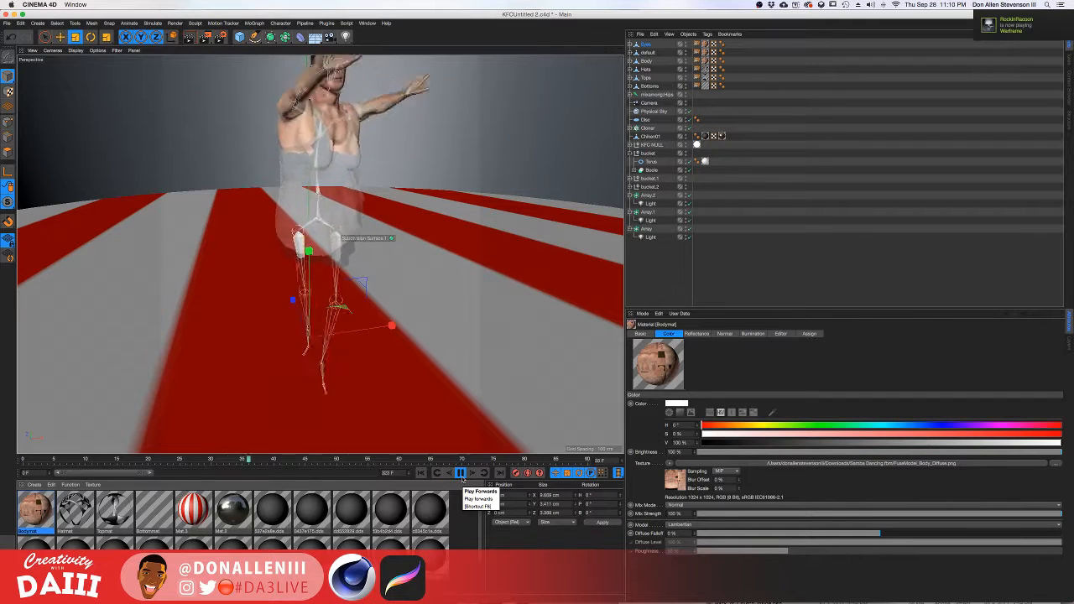
pyautogui.click(461, 475)
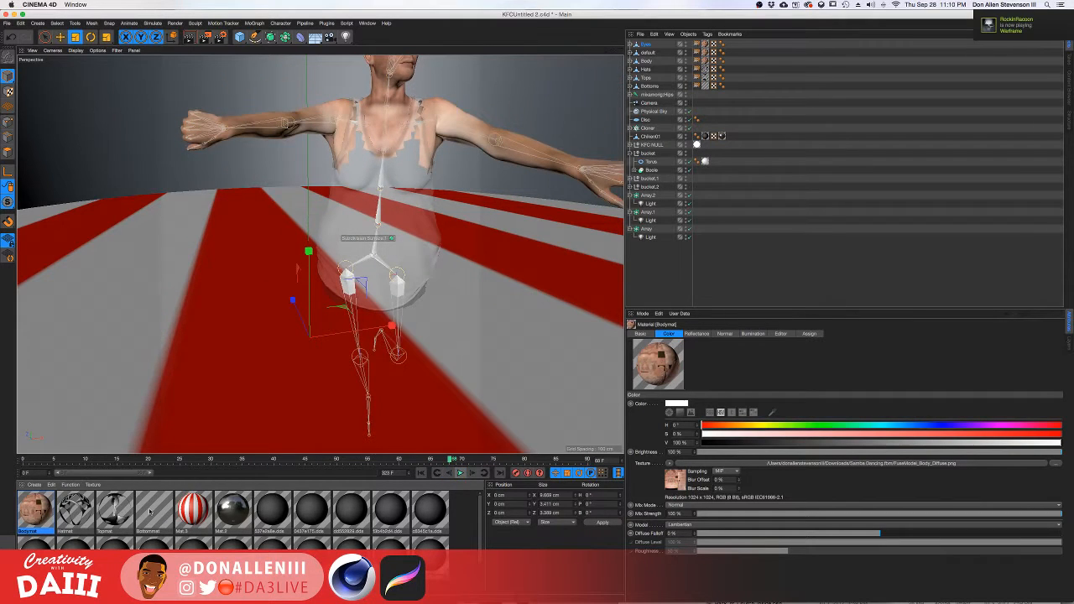
# Turn off transparency in the Hatmat, Topmat and Bottommat materials of the character's clothing.
pyautogui.doubleClick(75, 527)
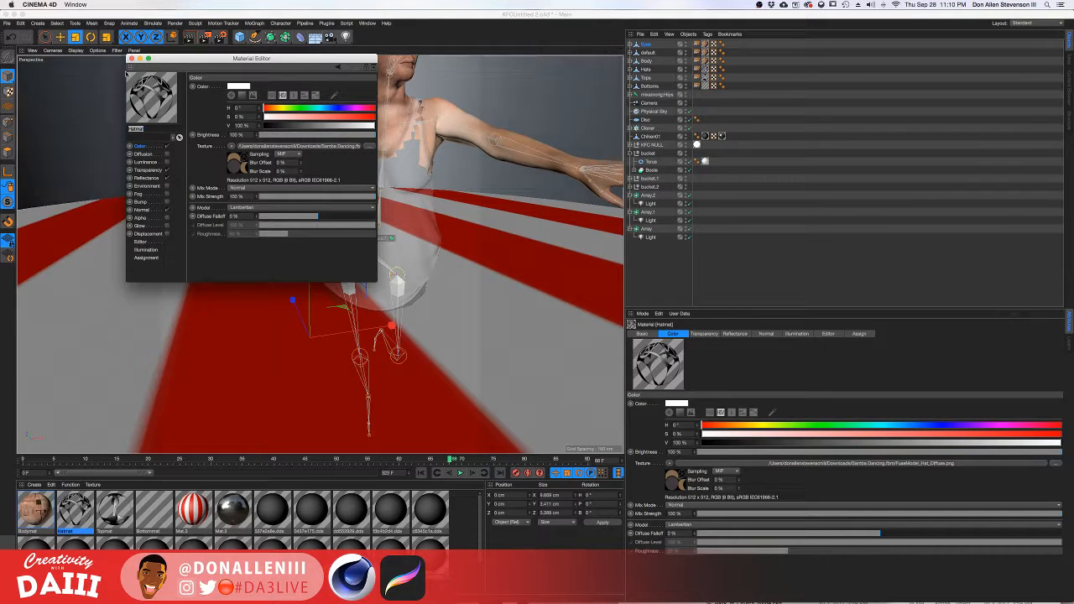
pyautogui.click(167, 171)
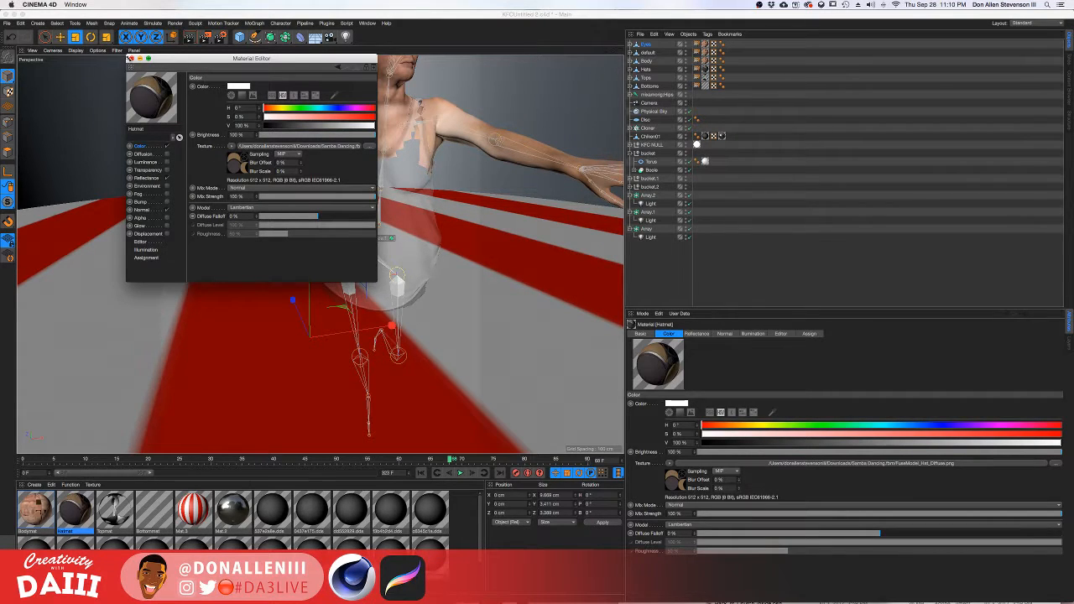
pyautogui.click(131, 59)
pyautogui.doubleClick(118, 505)
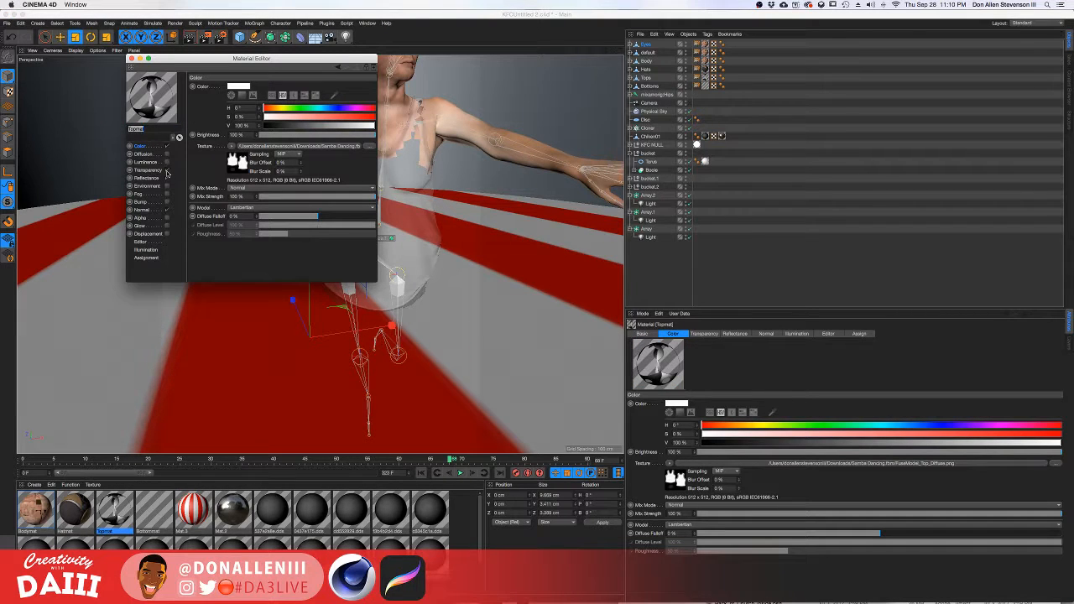
pyautogui.click(166, 170)
pyautogui.doubleClick(133, 59)
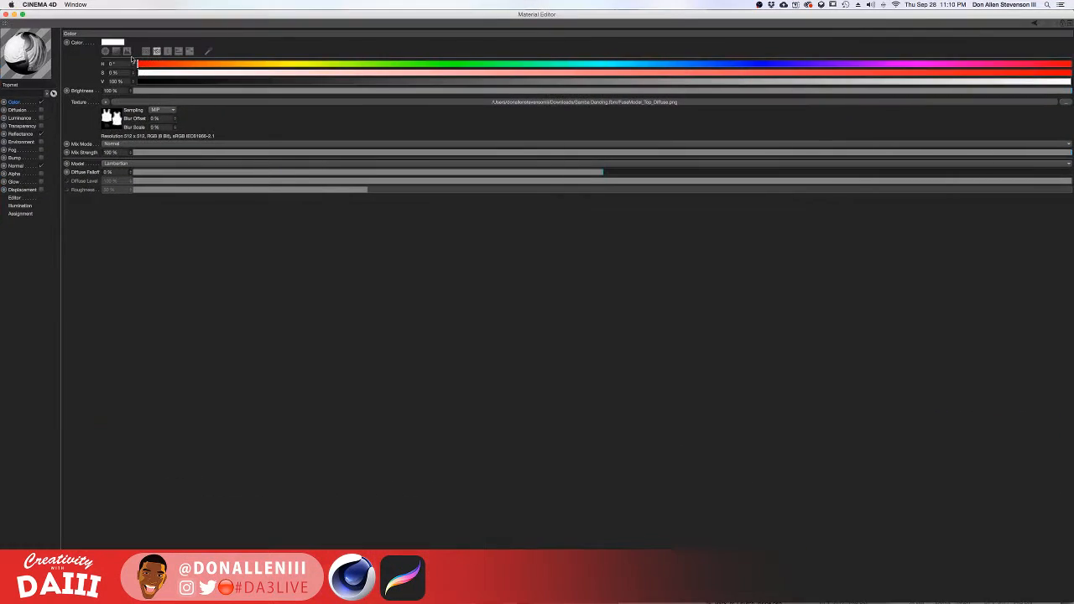
pyautogui.click(7, 15)
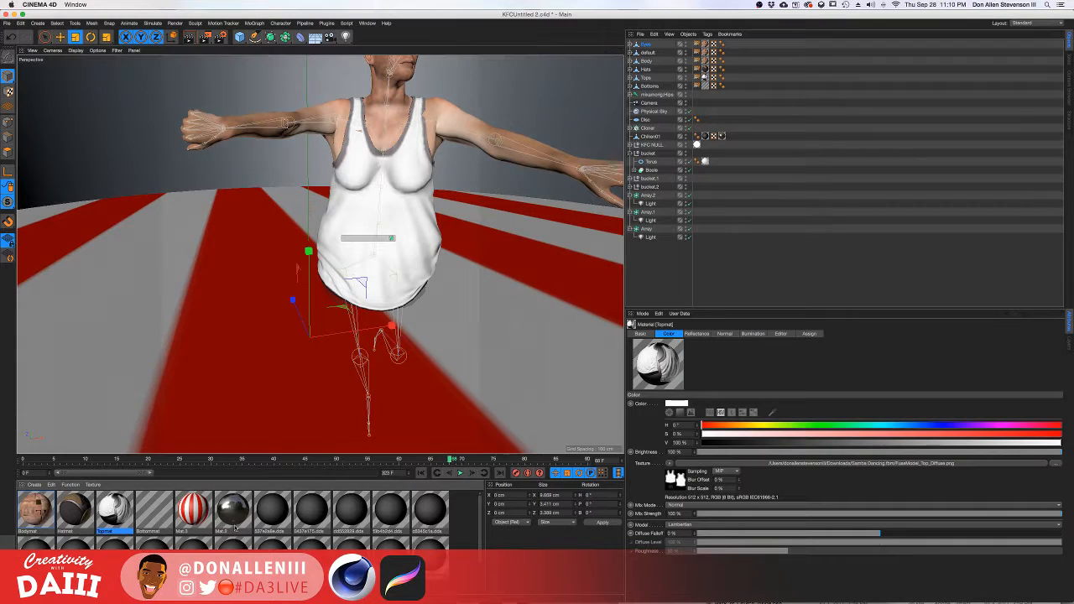
pyautogui.doubleClick(159, 510)
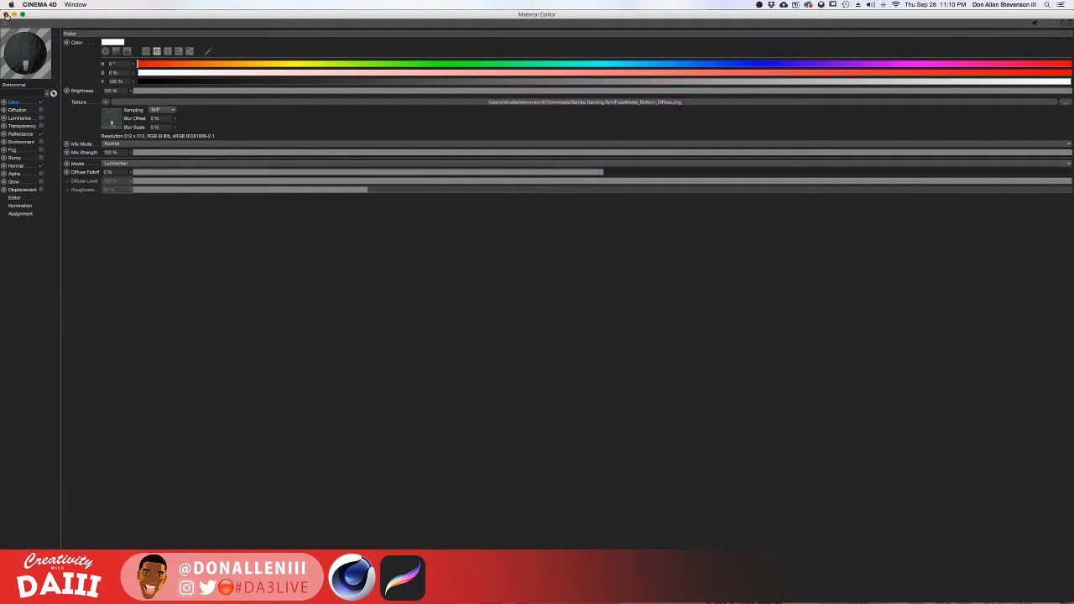
pyautogui.click(7, 15)
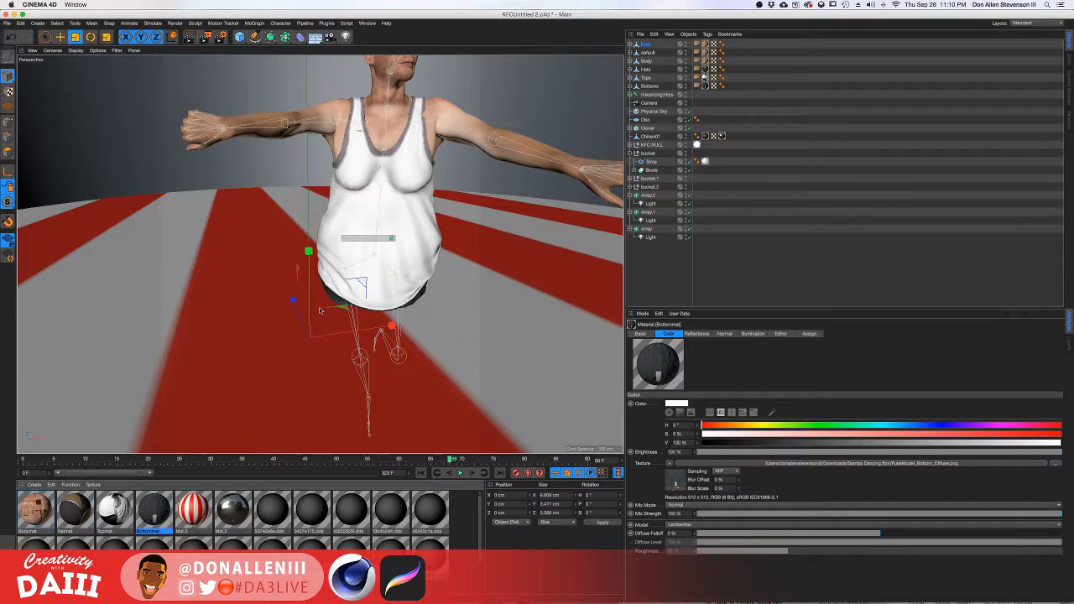
# Group the character's mesh objects together with the mixamorig:Hips joint under one null and name it sabab BALAL MAN.
pyautogui.scroll(-3, 319, 311)
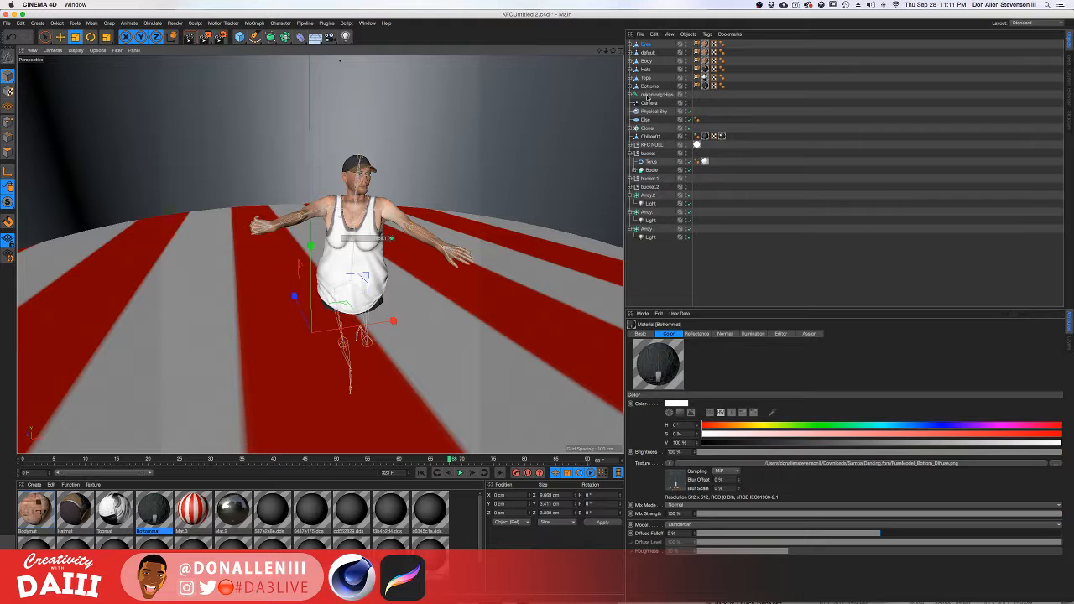
pyautogui.click(647, 96)
pyautogui.keyDown('shift'); pyautogui.click(644, 45); pyautogui.keyUp('shift')
pyautogui.rightClick(651, 45)
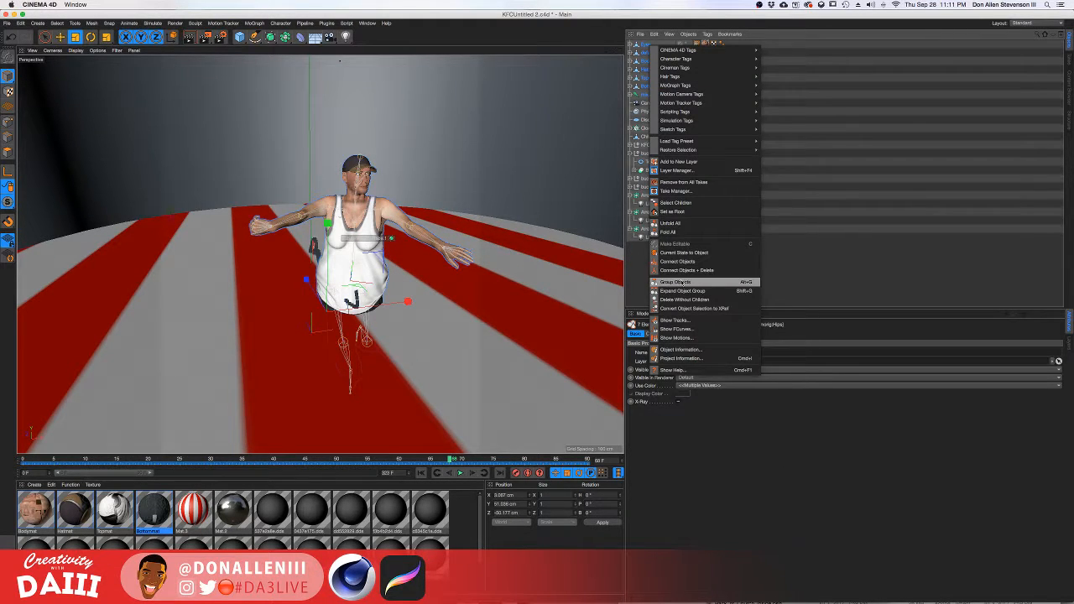
pyautogui.click(676, 283)
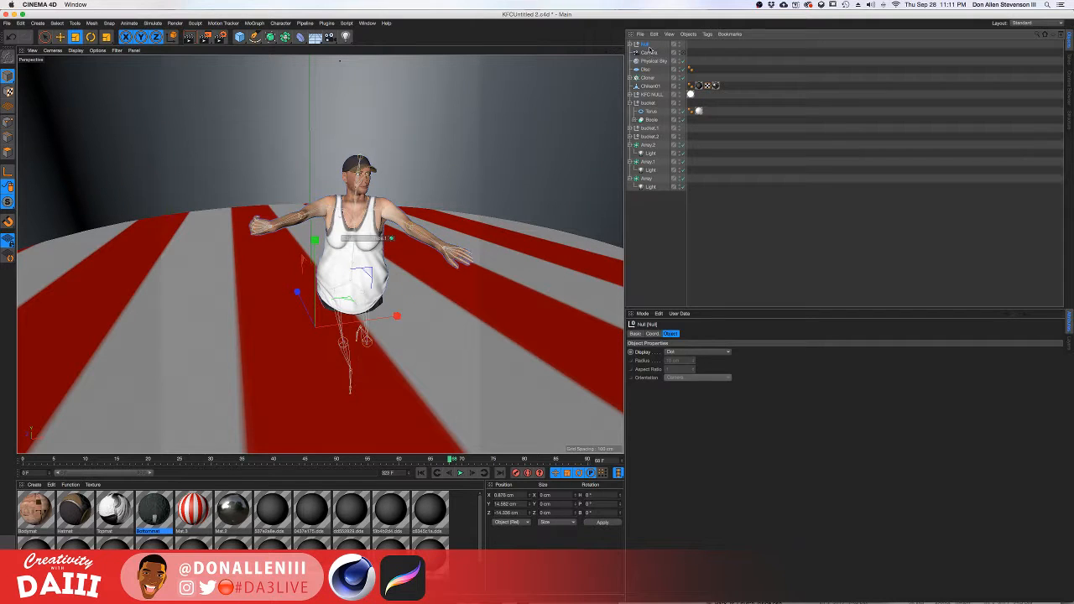
pyautogui.doubleClick(647, 45)
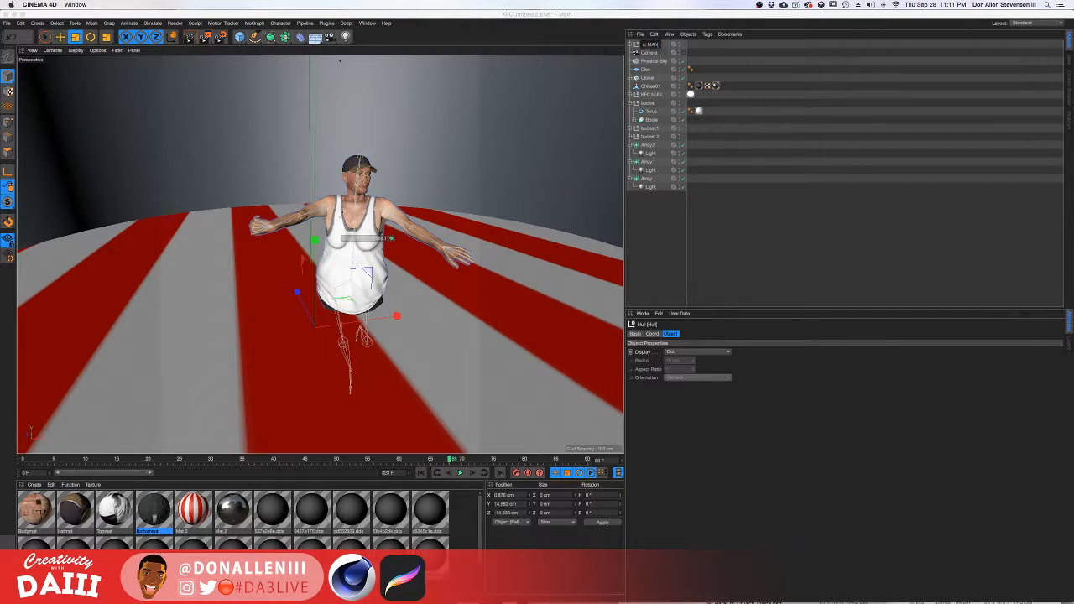
pyautogui.write('jabbab BALAL MAN')
pyautogui.press('Return')
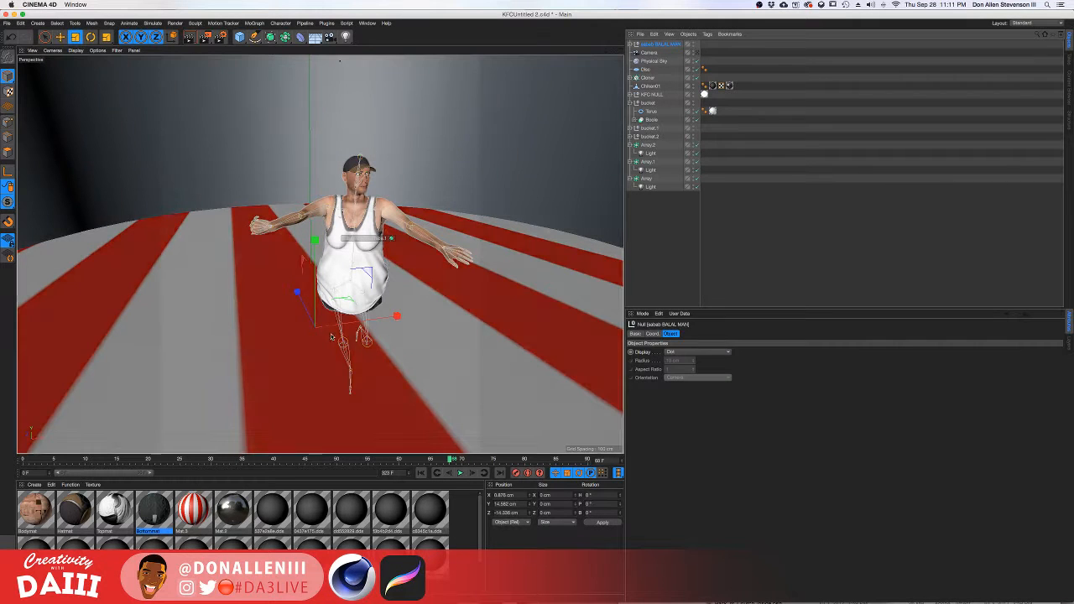
# Try to scale the character group freehand in the viewport and undo each change.
pyautogui.moveTo(331, 337); pyautogui.dragTo(496, 140)
pyautogui.press('super+z')
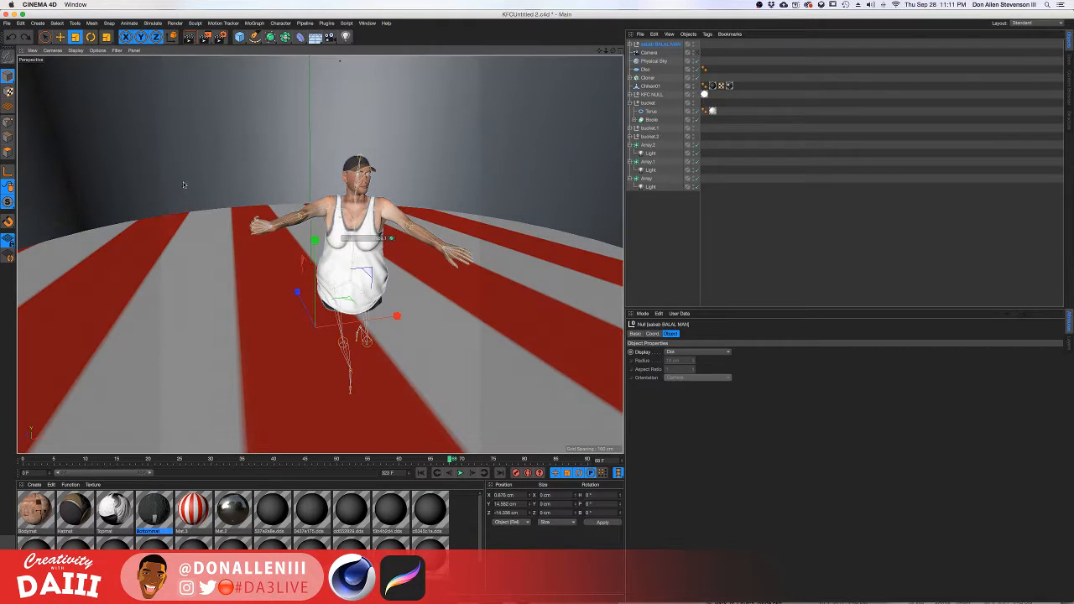
pyautogui.press('r')
pyautogui.press('t')
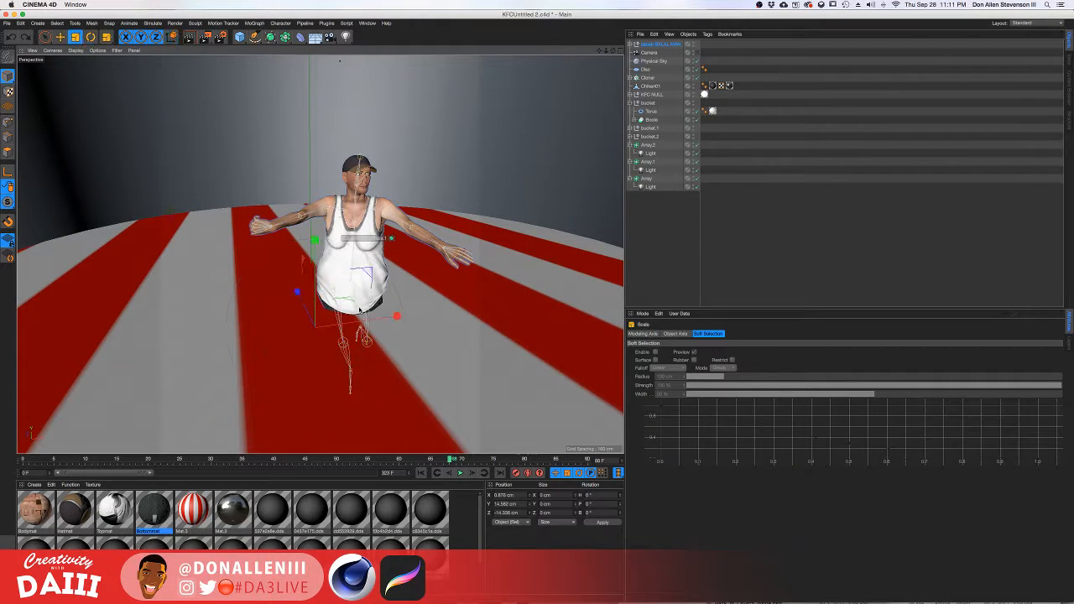
pyautogui.moveTo(373, 278); pyautogui.dragTo(310, 250)
pyautogui.press('super+z')
# Move the character group's null out from under the bucket to about X -310 cm, Z -585 cm, near the vending machines.
pyautogui.click(630, 44)
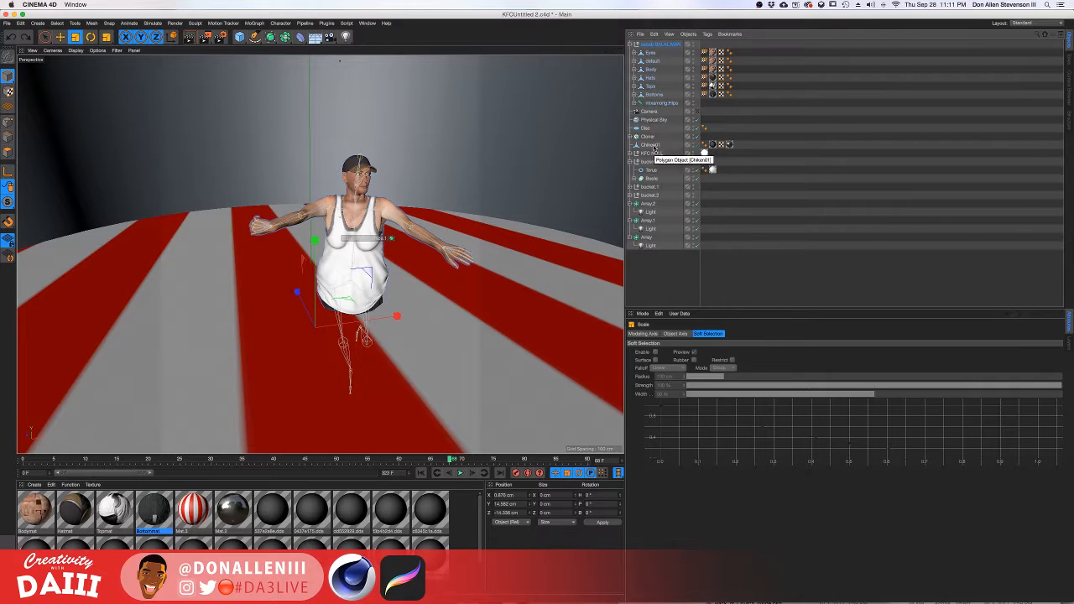
pyautogui.click(660, 103)
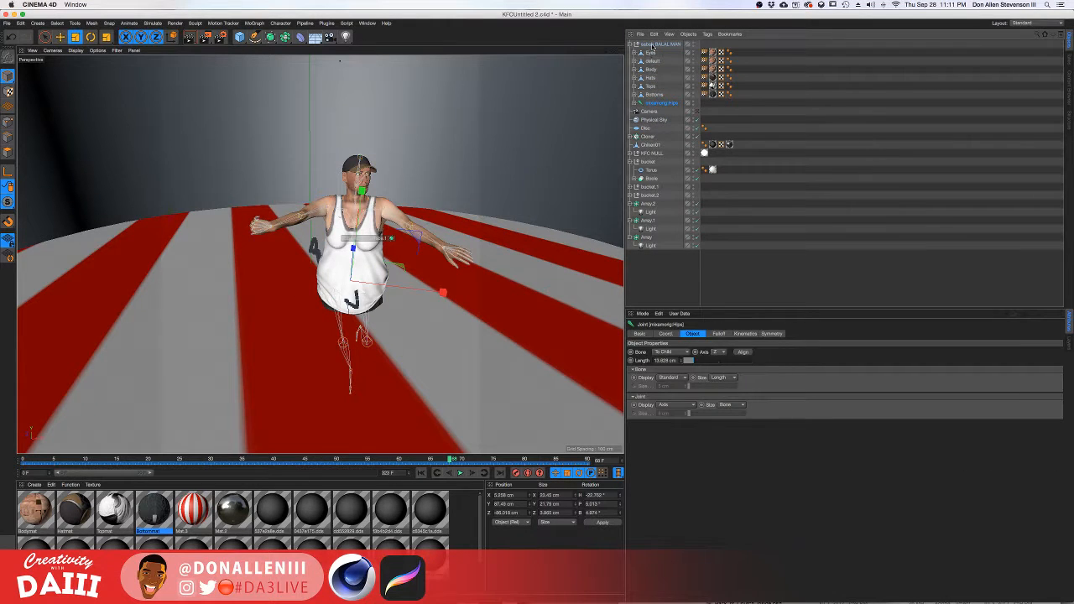
pyautogui.click(652, 45)
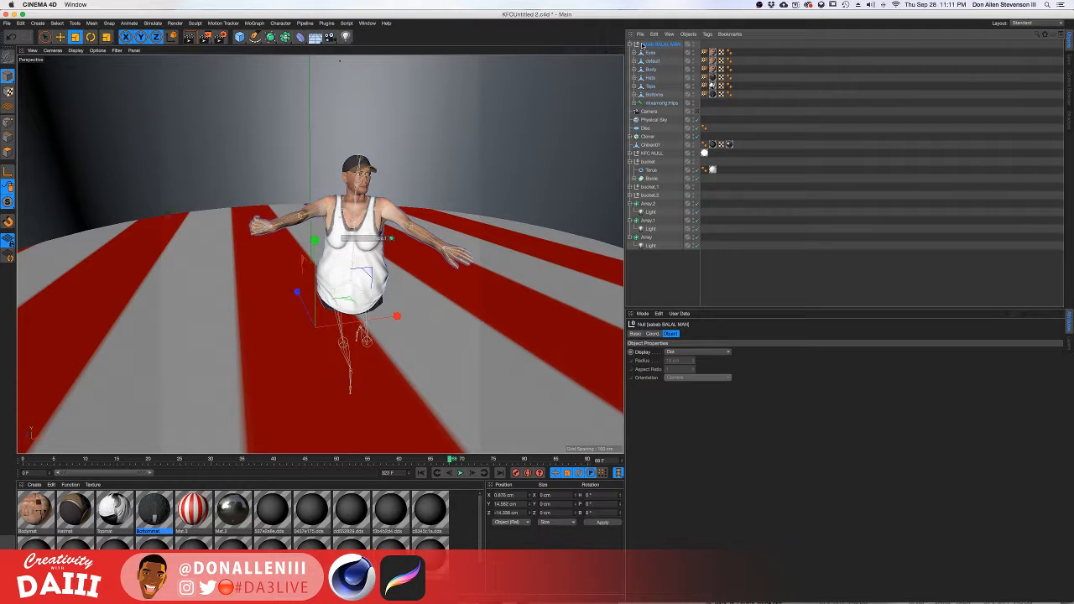
pyautogui.press('r')
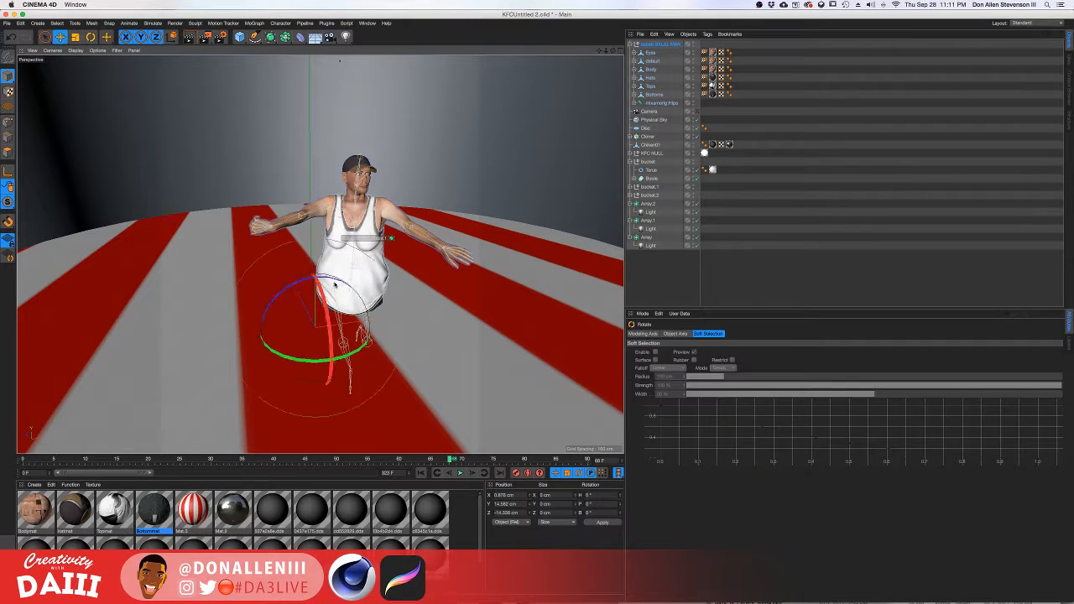
pyautogui.press('e')
pyautogui.moveTo(308, 283); pyautogui.dragTo(421, 368)
pyautogui.scroll(-10, 458, 295)
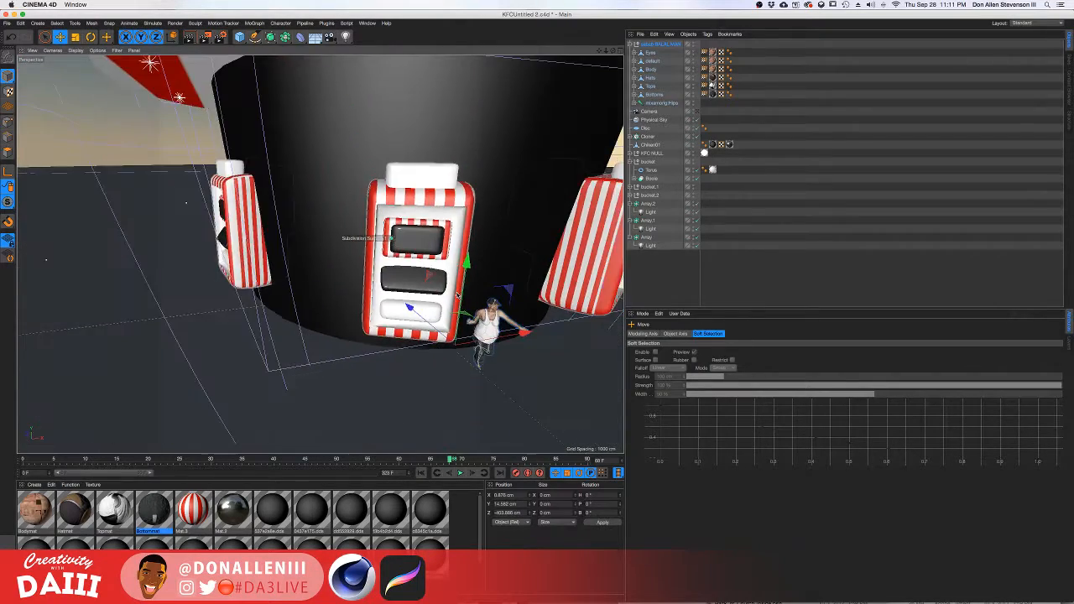
pyautogui.scroll(-4, 458, 295)
pyautogui.scroll(2, 458, 302)
pyautogui.keyDown('alt'); pyautogui.moveTo(463, 326); pyautogui.dragTo(511, 301); pyautogui.keyUp('alt')
pyautogui.moveTo(555, 359); pyautogui.dragTo(486, 337)
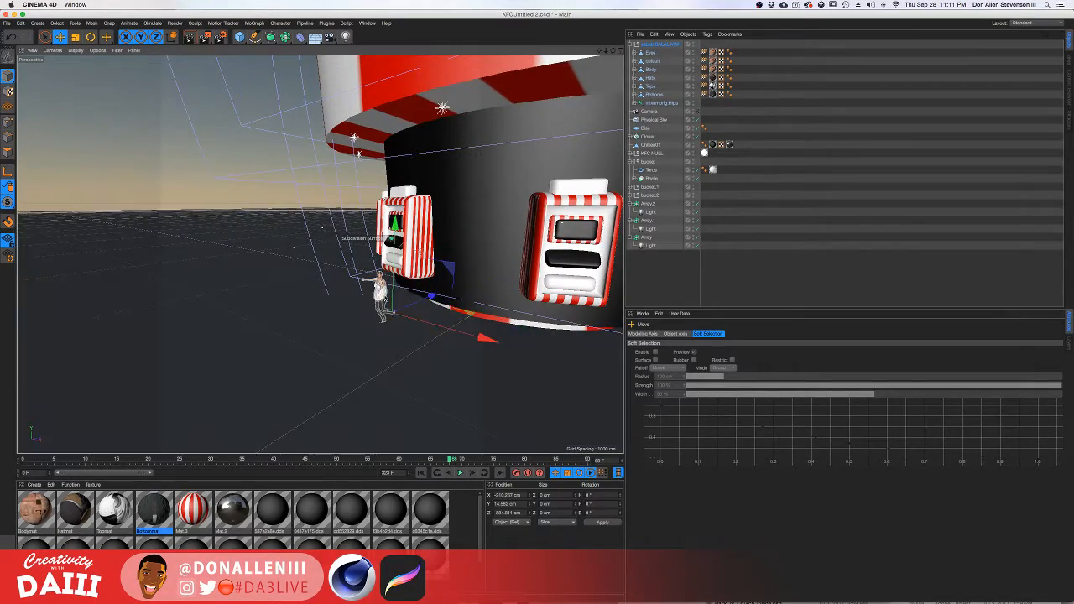
# Set the character group's scale to 2 on the X, Y and Z axes.
pyautogui.keyDown('alt'); pyautogui.moveTo(444, 294); pyautogui.dragTo(496, 302); pyautogui.keyUp('alt')
pyautogui.scroll(4, 496, 302)
pyautogui.keyDown('alt'); pyautogui.moveTo(486, 252); pyautogui.dragTo(530, 156); pyautogui.keyUp('alt')
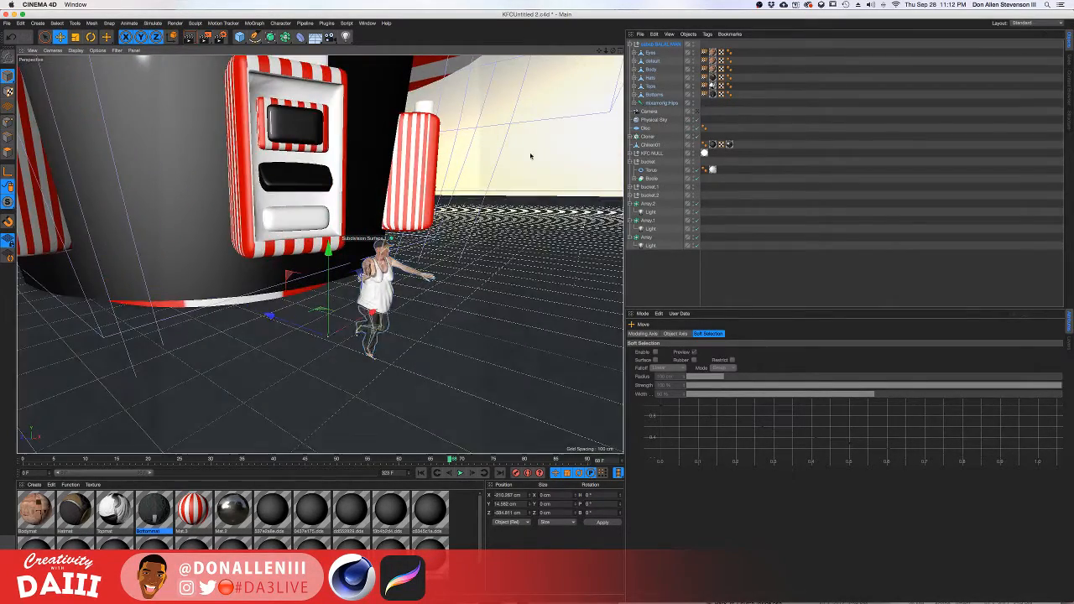
pyautogui.click(658, 45)
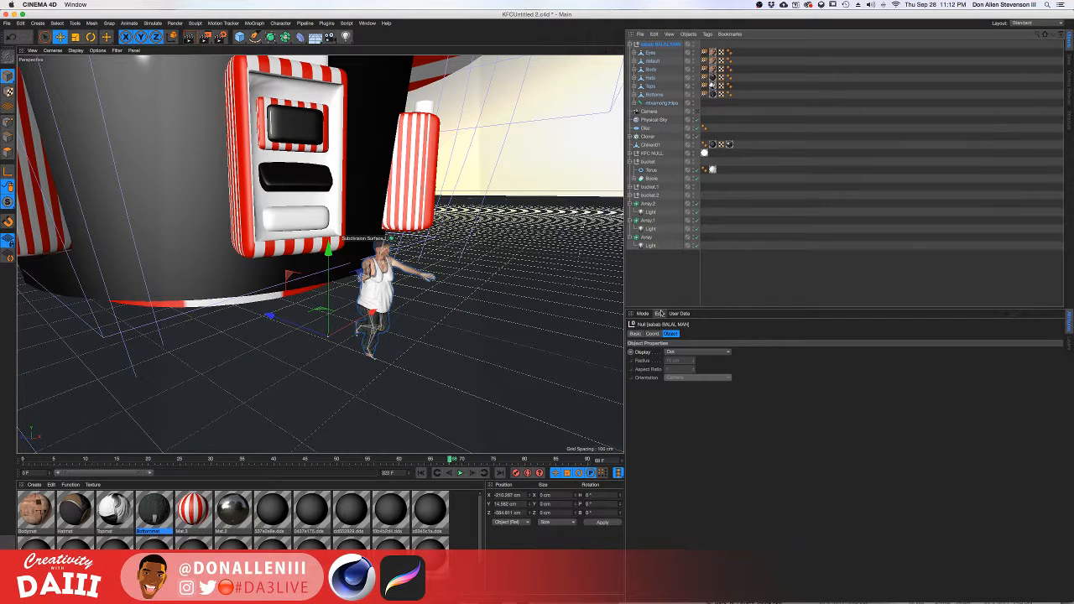
pyautogui.click(652, 333)
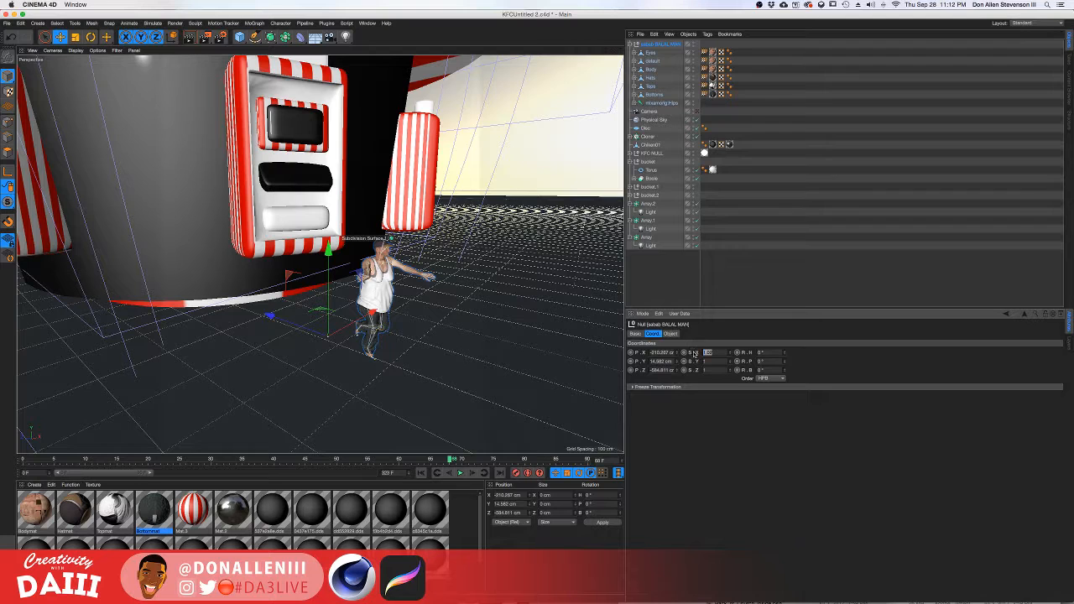
pyautogui.write('2')
pyautogui.press('Return')
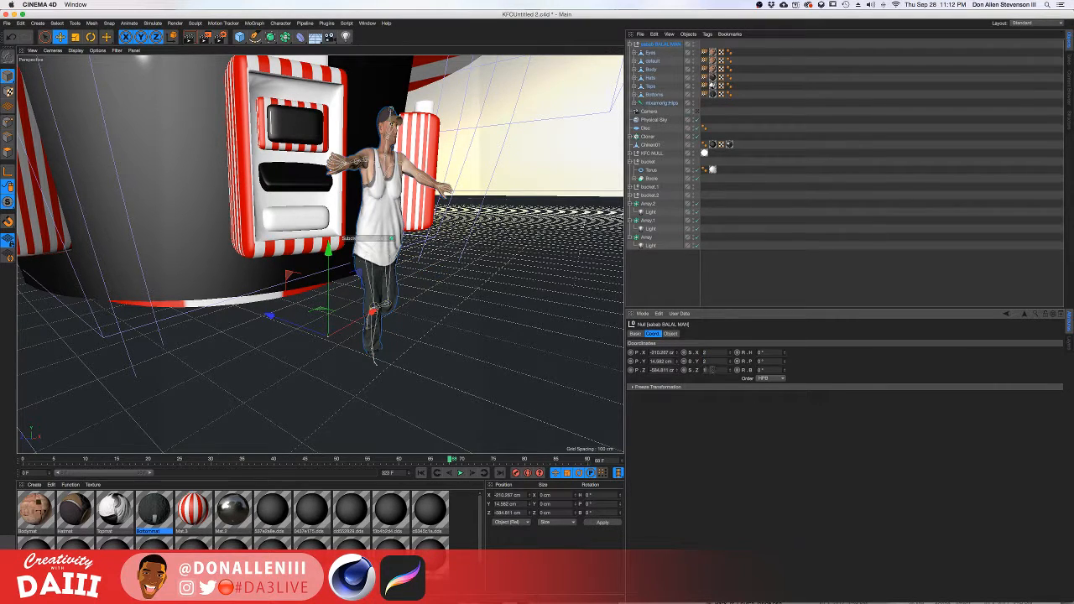
pyautogui.press('Return')
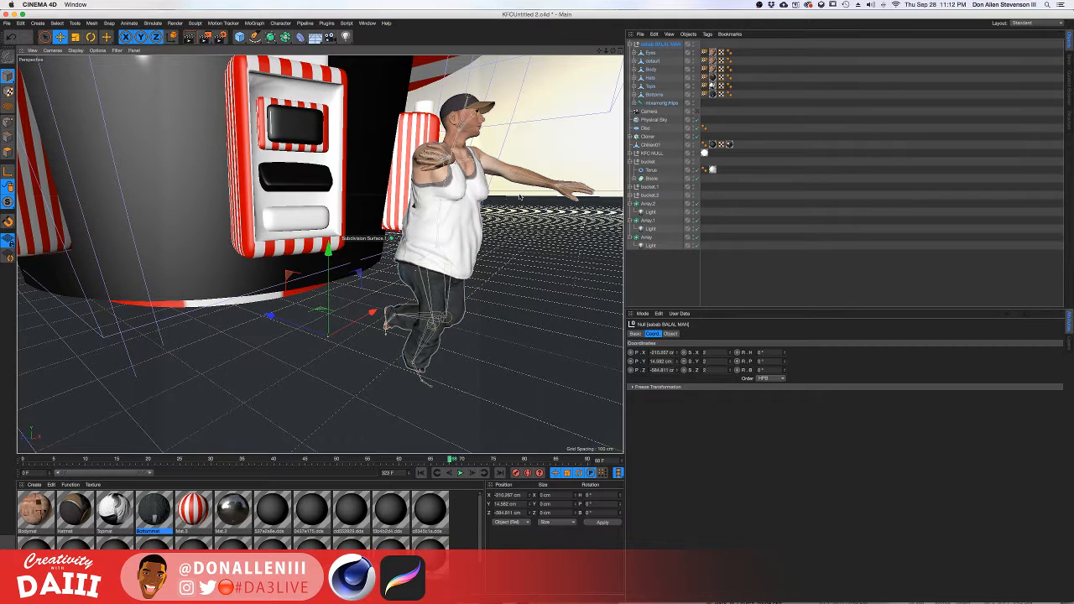
# Raise the character group to about Y 58 cm and check its height against the bucket's base.
pyautogui.moveTo(333, 245); pyautogui.dragTo(339, 221)
pyautogui.scroll(5, 416, 256)
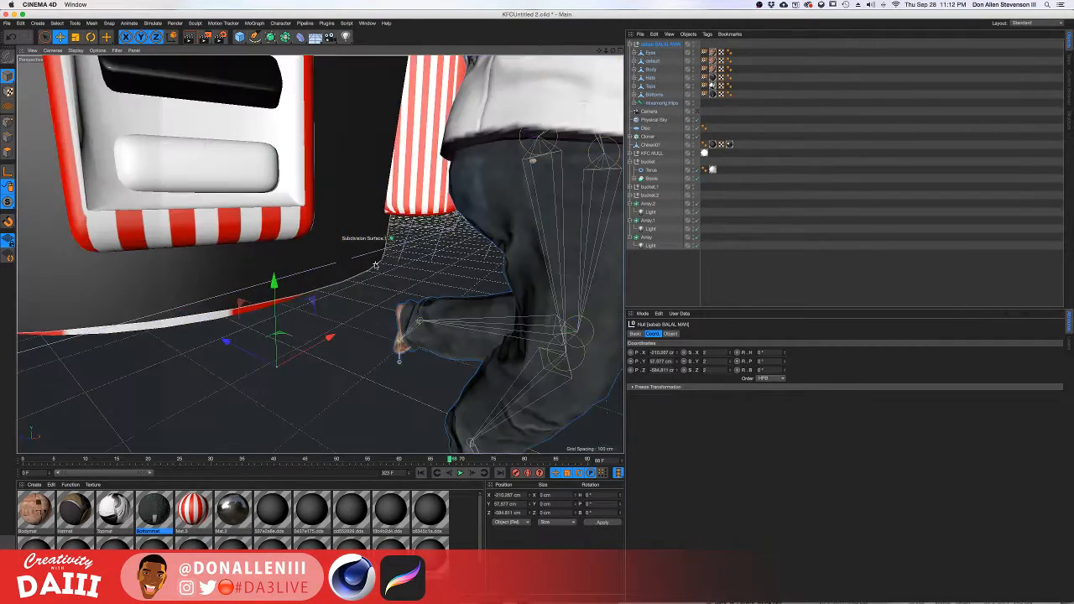
pyautogui.scroll(-10, 422, 258)
pyautogui.scroll(-3, 422, 258)
pyautogui.scroll(-2, 419, 256)
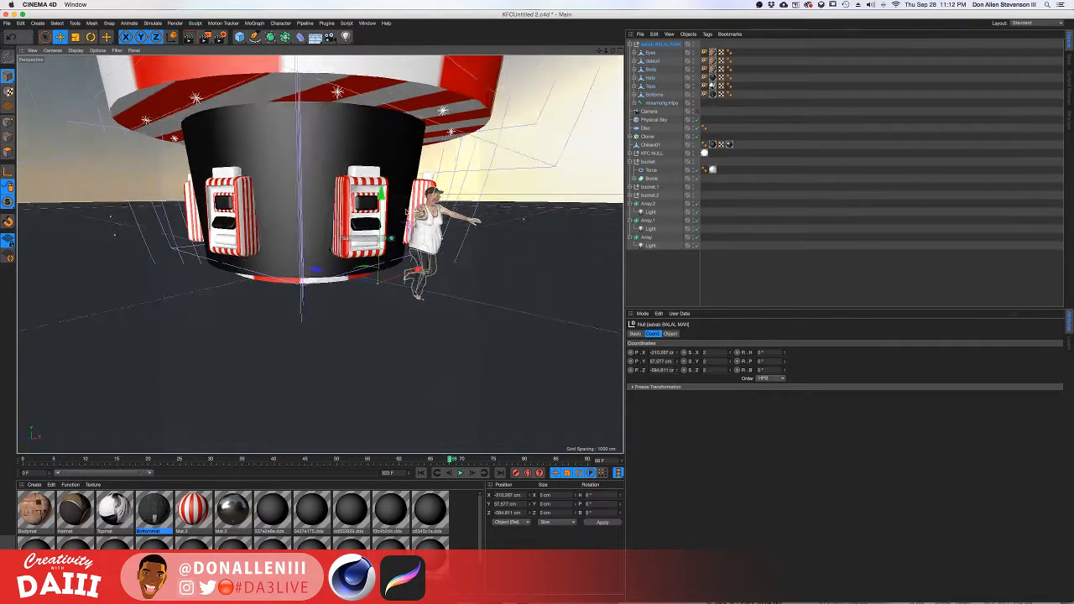
pyautogui.keyDown('alt'); pyautogui.moveTo(362, 215); pyautogui.dragTo(436, 259); pyautogui.keyUp('alt')
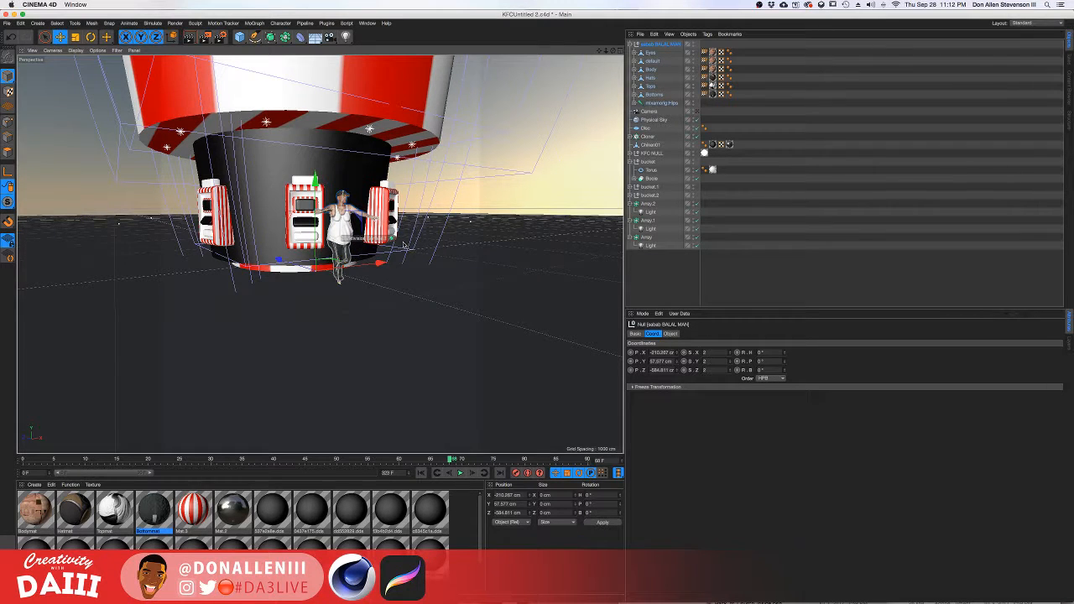
pyautogui.keyDown('alt'); pyautogui.moveTo(404, 245); pyautogui.dragTo(611, 158); pyautogui.keyUp('alt')
pyautogui.press('super+shift+z')
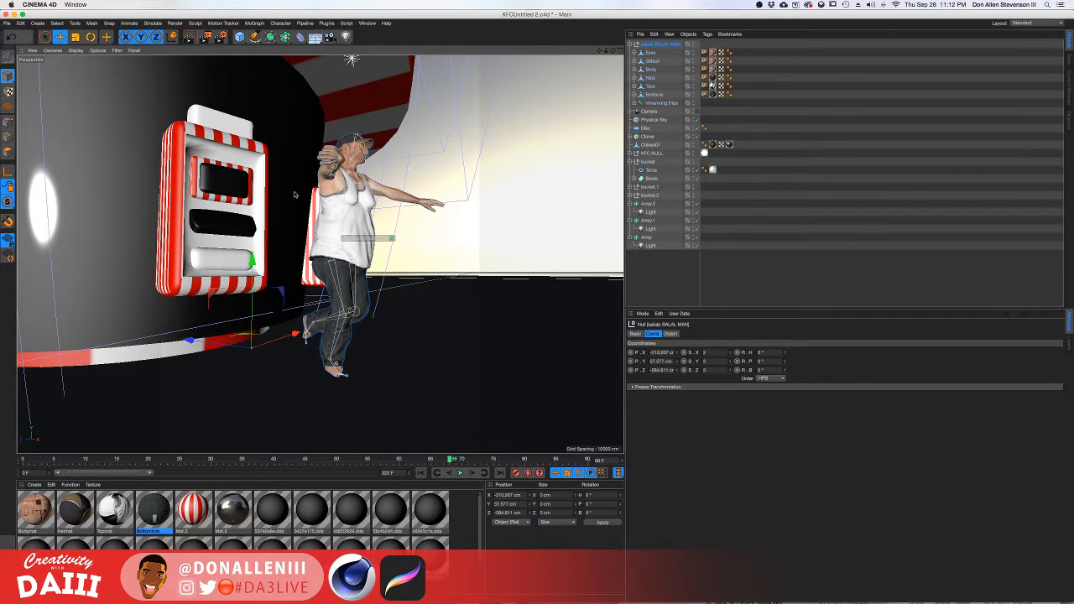
# Reselect the character's parent null and view the scene through the Camera object, framed on the bucket's base.
pyautogui.click(388, 180)
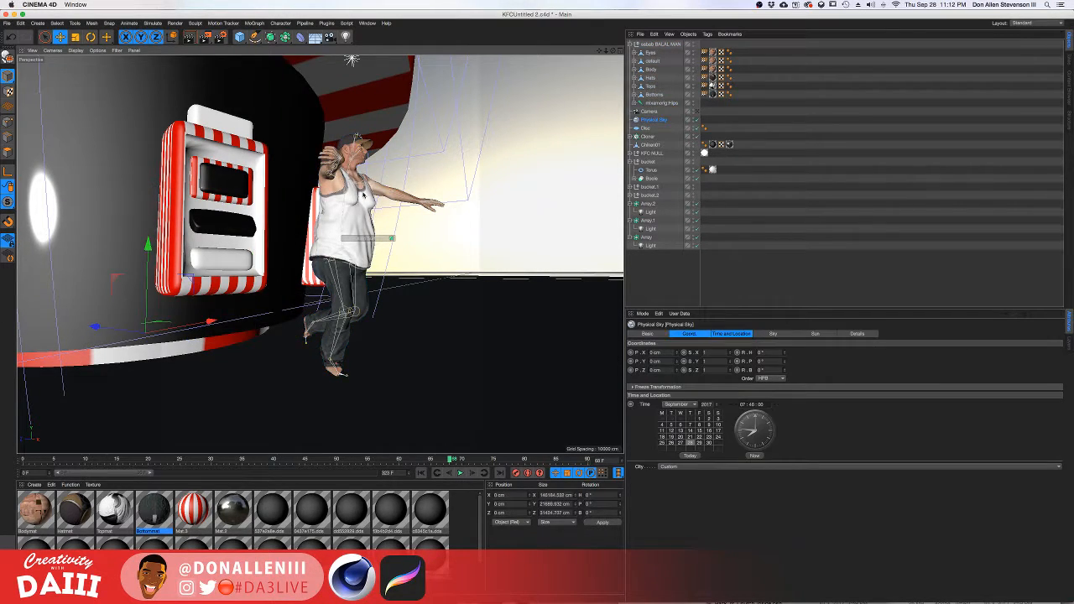
pyautogui.click(654, 52)
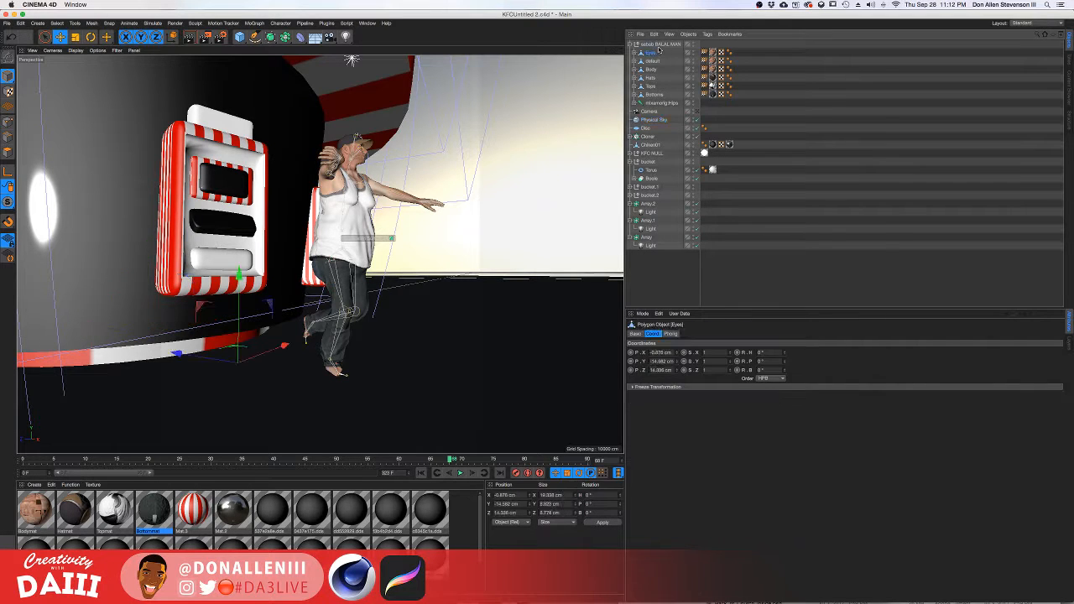
pyautogui.click(659, 44)
pyautogui.click(694, 113)
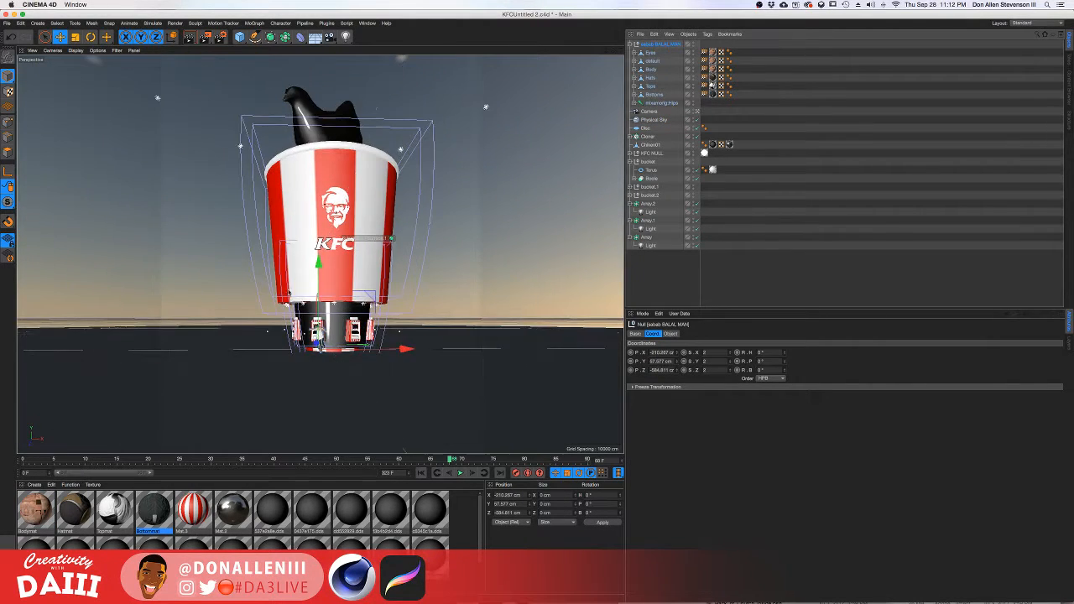
pyautogui.scroll(10, 321, 349)
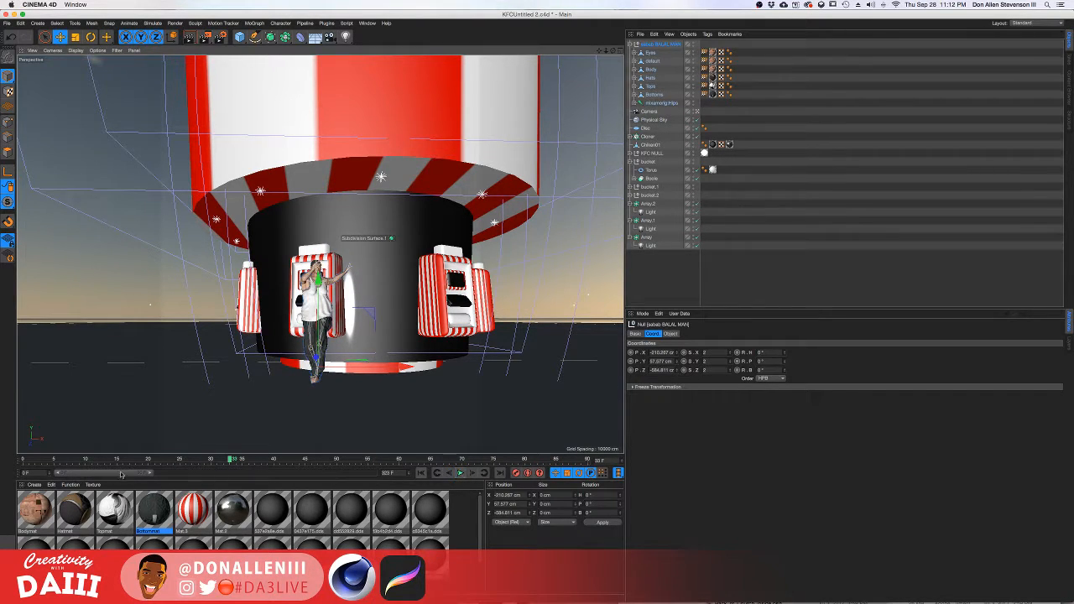
# Turn the character group to a heading of about -181° and move it away from the bucket to about Z -1073 cm.
pyautogui.press('r')
pyautogui.moveTo(283, 382); pyautogui.dragTo(277, 375)
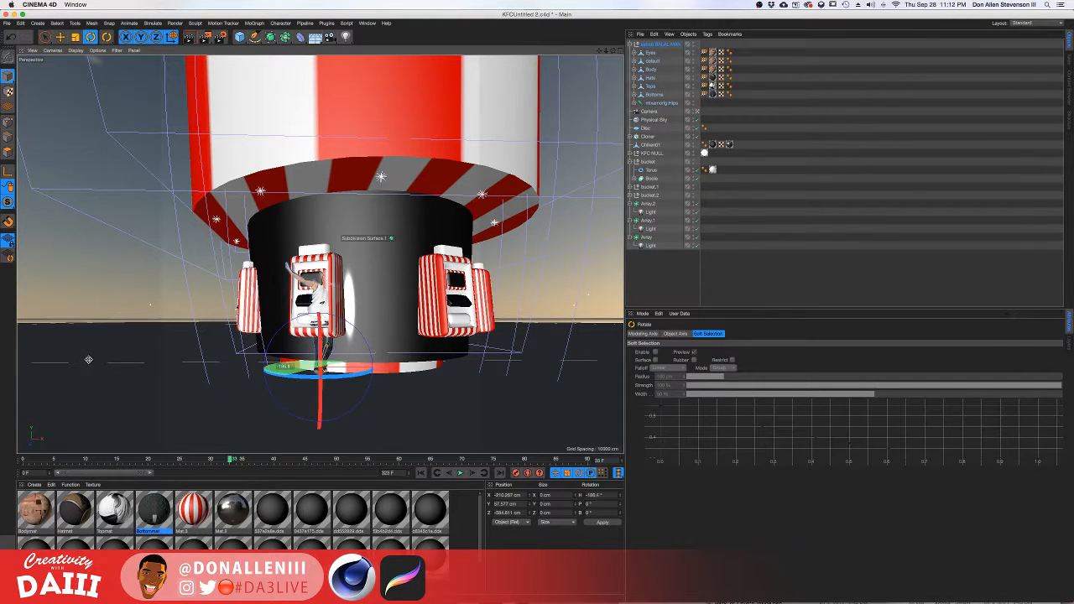
pyautogui.moveTo(88, 359); pyautogui.dragTo(85, 364)
pyautogui.press('e')
pyautogui.moveTo(304, 388); pyautogui.dragTo(254, 433)
# Play back the dance animation while reframing the camera to show the whole KFC bucket with the character at its base.
pyautogui.scroll(-5, 254, 434)
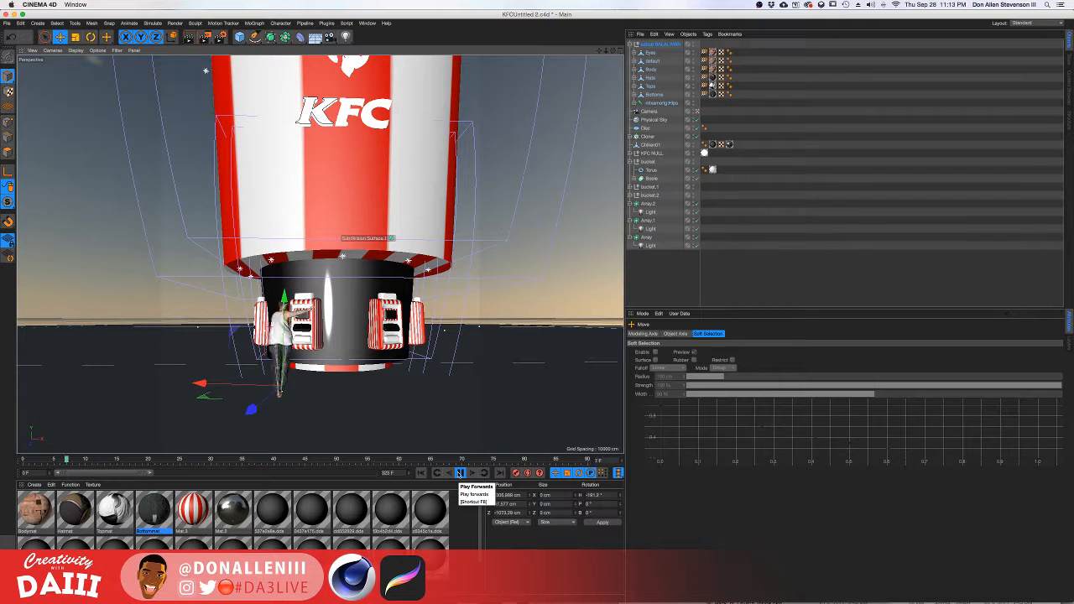
pyautogui.scroll(-4, 408, 432)
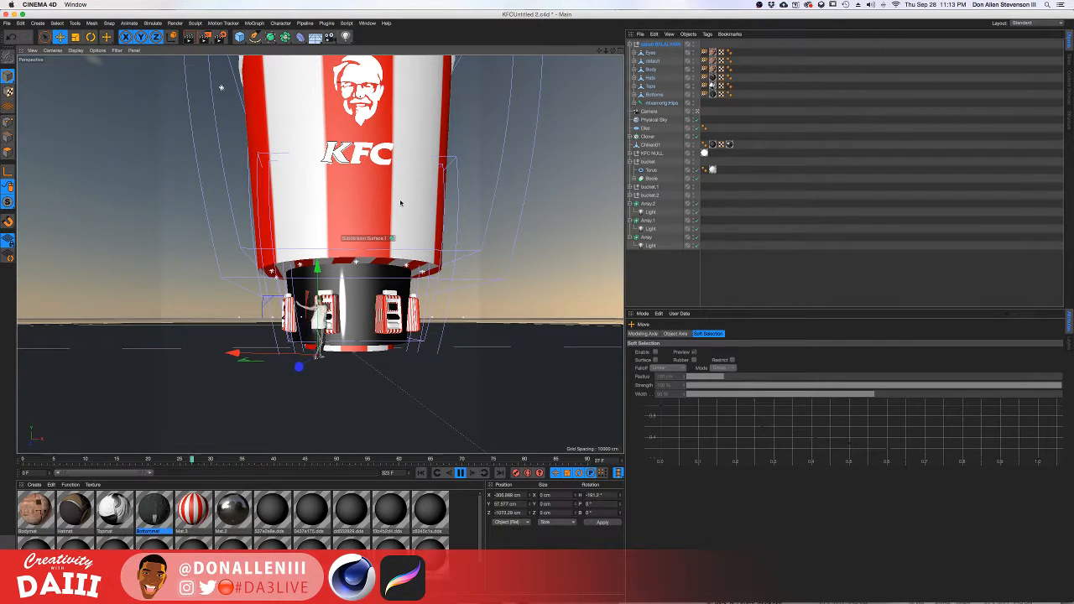
pyautogui.keyDown('alt'); pyautogui.moveTo(403, 213); pyautogui.dragTo(405, 275, button='middle'); pyautogui.keyUp('alt')
pyautogui.keyDown('alt'); pyautogui.moveTo(403, 276); pyautogui.dragTo(381, 235); pyautogui.keyUp('alt')
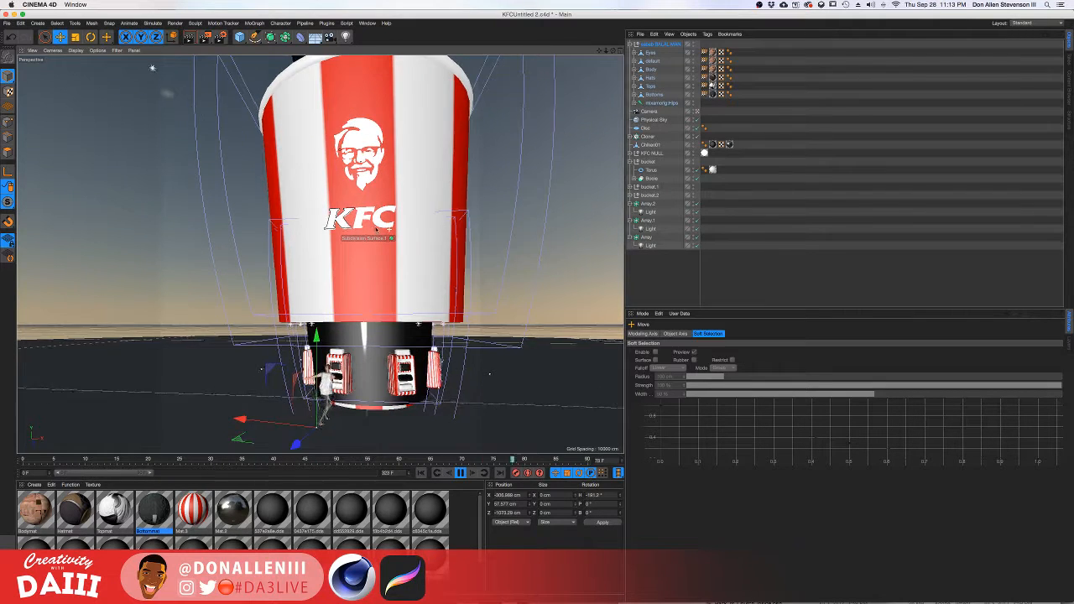
pyautogui.scroll(-2, 383, 272)
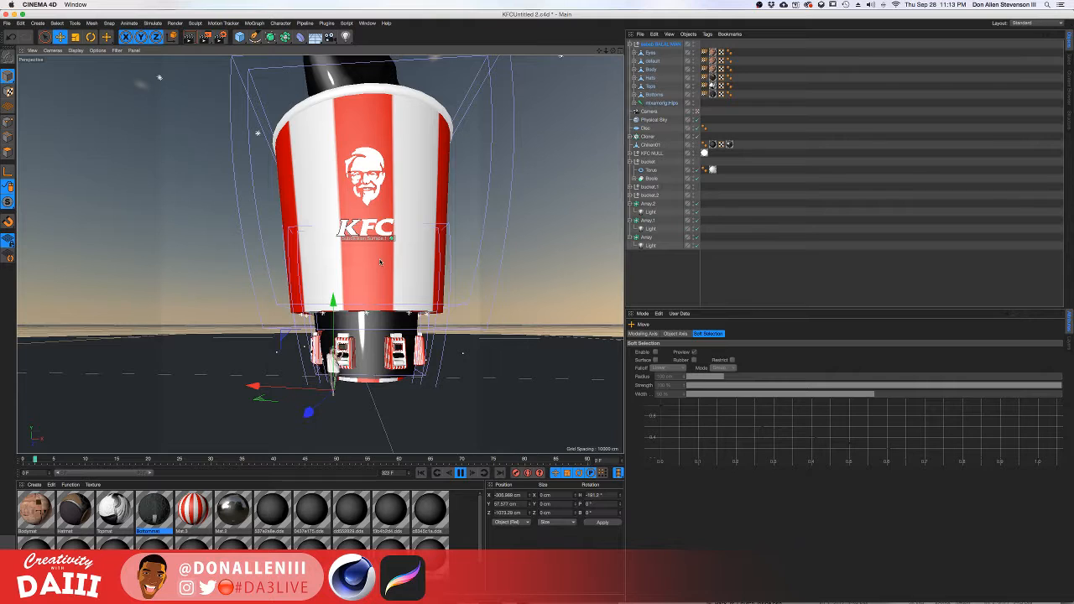
pyautogui.scroll(-3, 390, 281)
pyautogui.scroll(3, 375, 270)
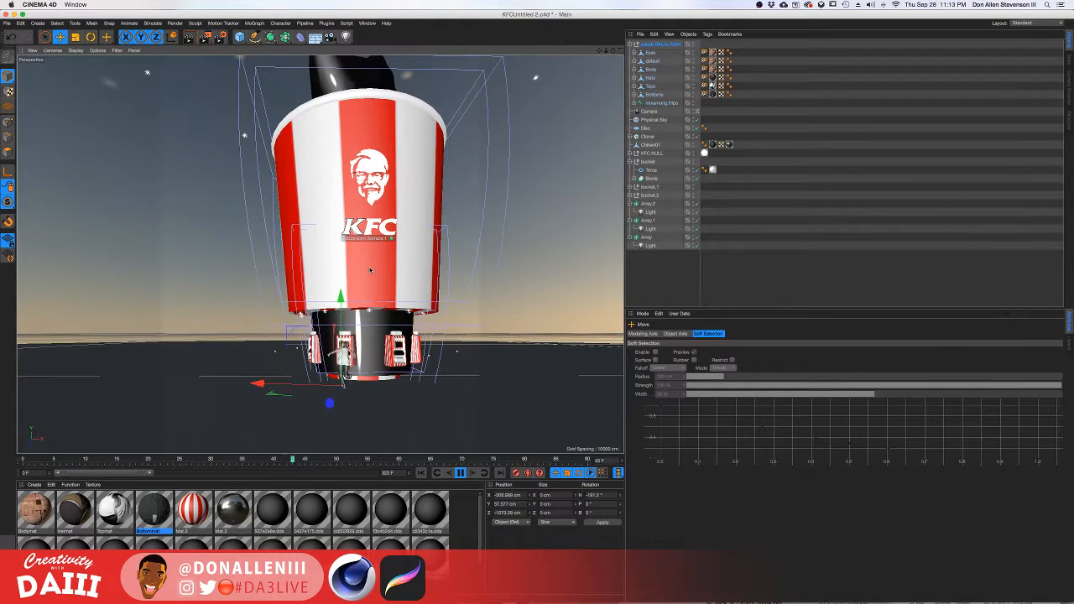
# Render the view of the full bucket with the dancing character, accepting the asset error for the missing texture.
pyautogui.click(387, 244)
pyautogui.moveTo(379, 205)
pyautogui.keyDown('alt'); pyautogui.mouseDown()
pyautogui.moveTo(375, 231)
pyautogui.moveTo(381, 203)
pyautogui.moveTo(399, 204)
pyautogui.moveTo(391, 212)
pyautogui.mouseUp(); pyautogui.keyUp('alt')
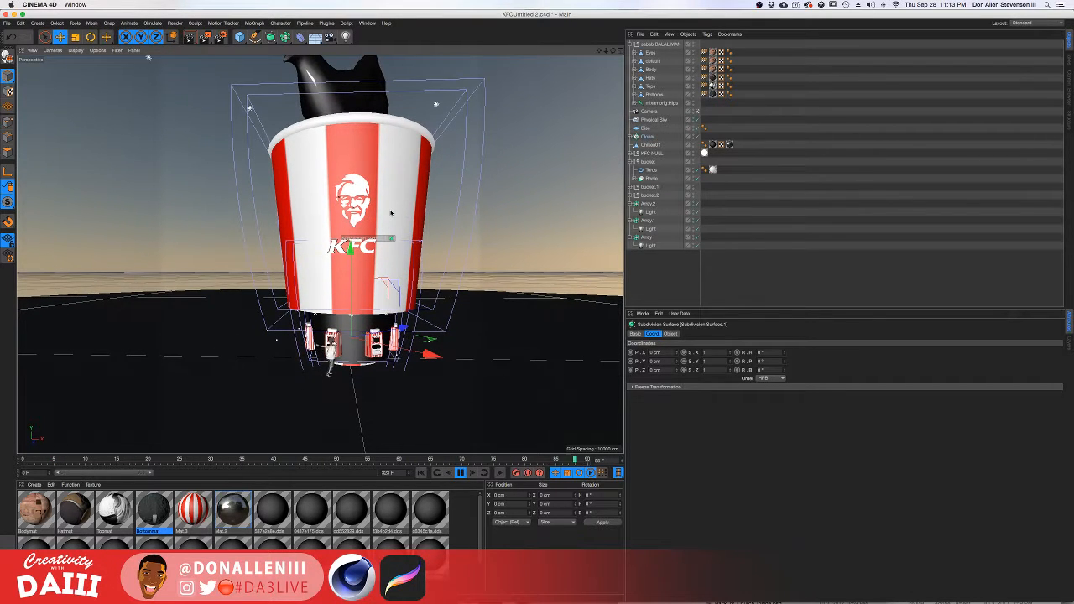
pyautogui.press('super+r')
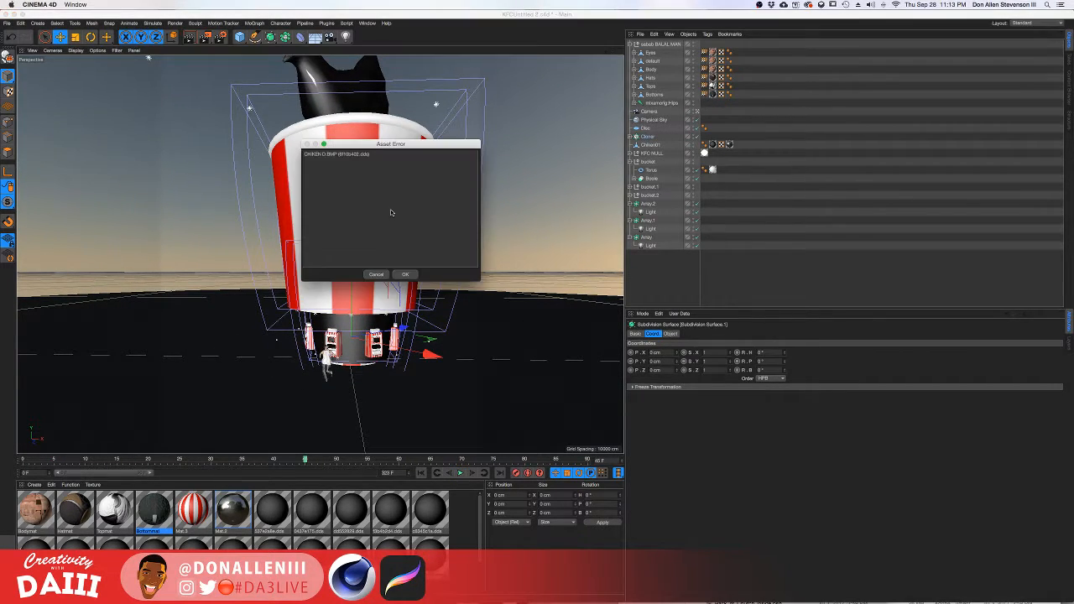
pyautogui.click(408, 274)
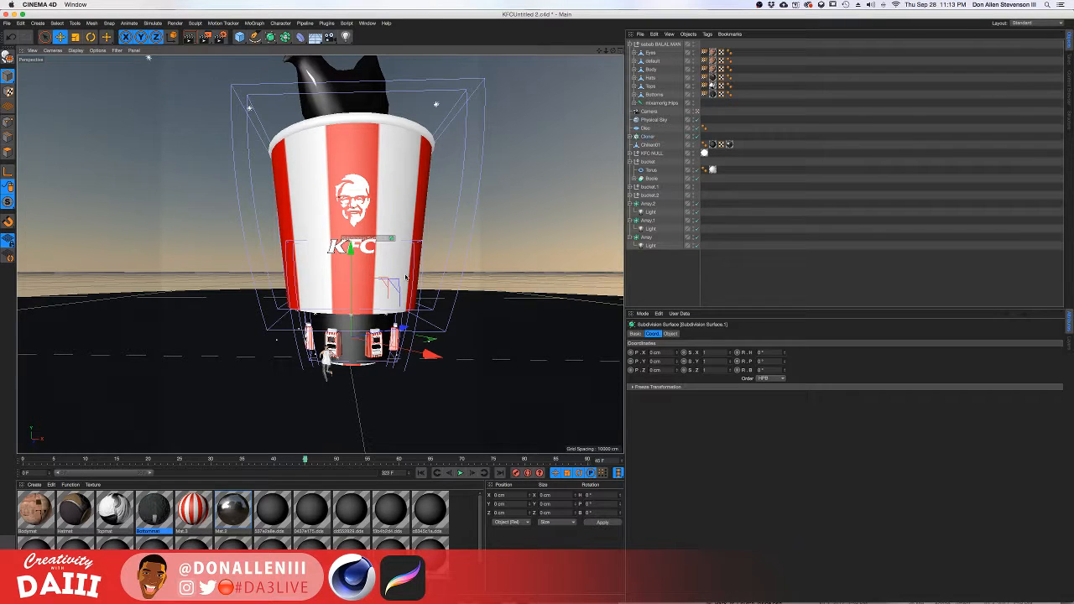
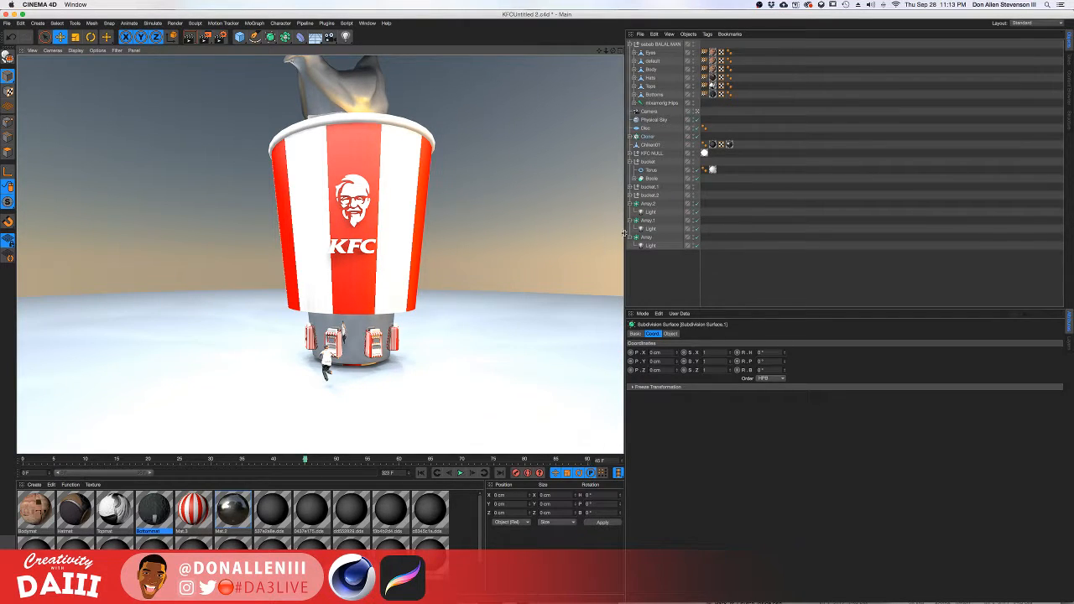
# Widen the object list area by narrowing the viewport and select the chicken object on top of the bucket.
pyautogui.moveTo(625, 233); pyautogui.dragTo(467, 233)
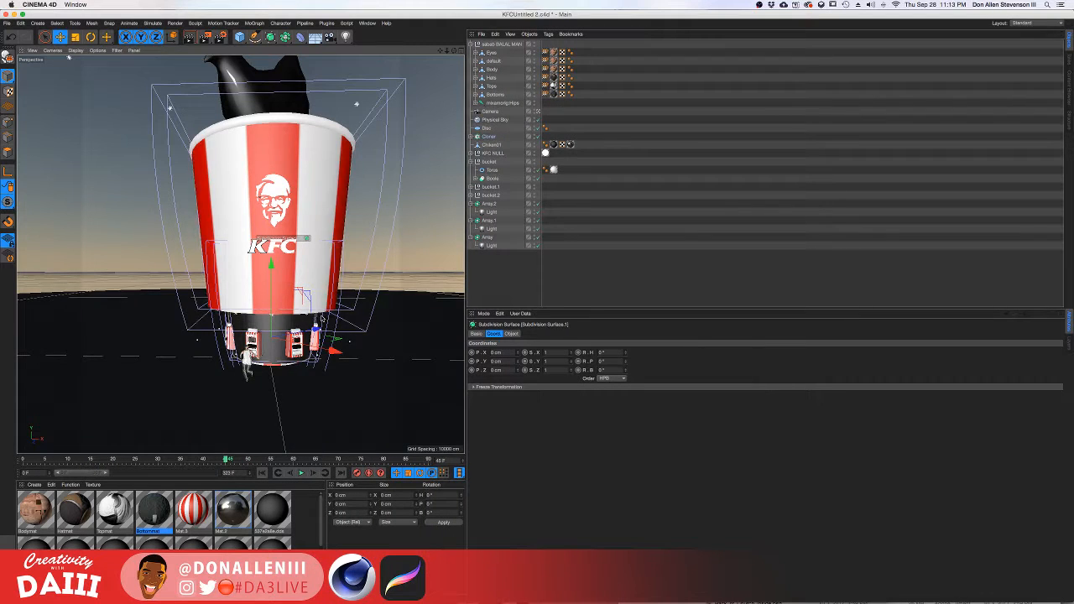
pyautogui.scroll(-3, 316, 269)
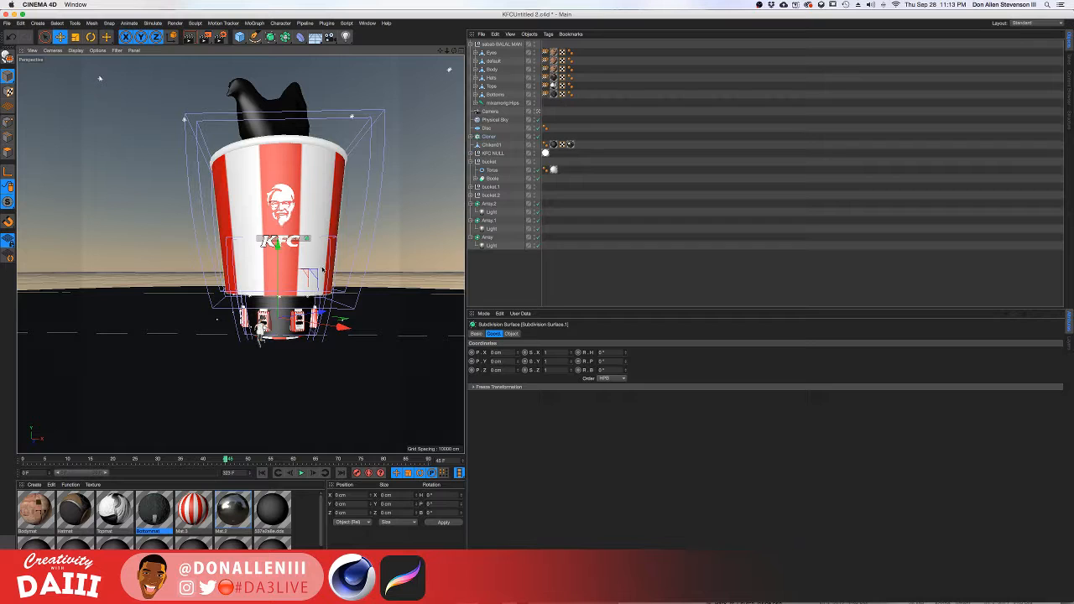
pyautogui.scroll(-3, 300, 196)
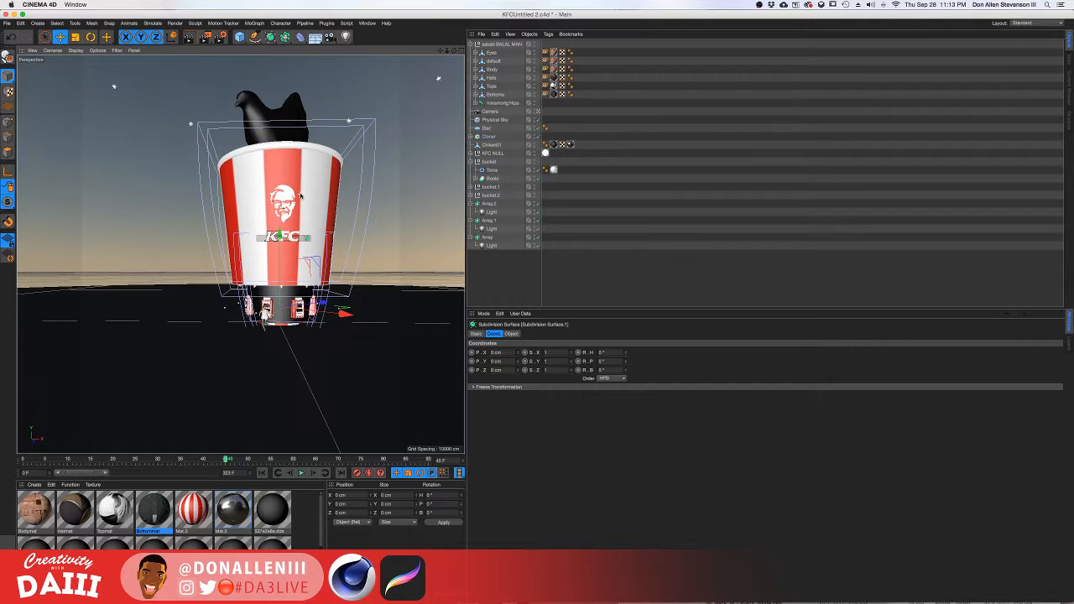
pyautogui.click(269, 124)
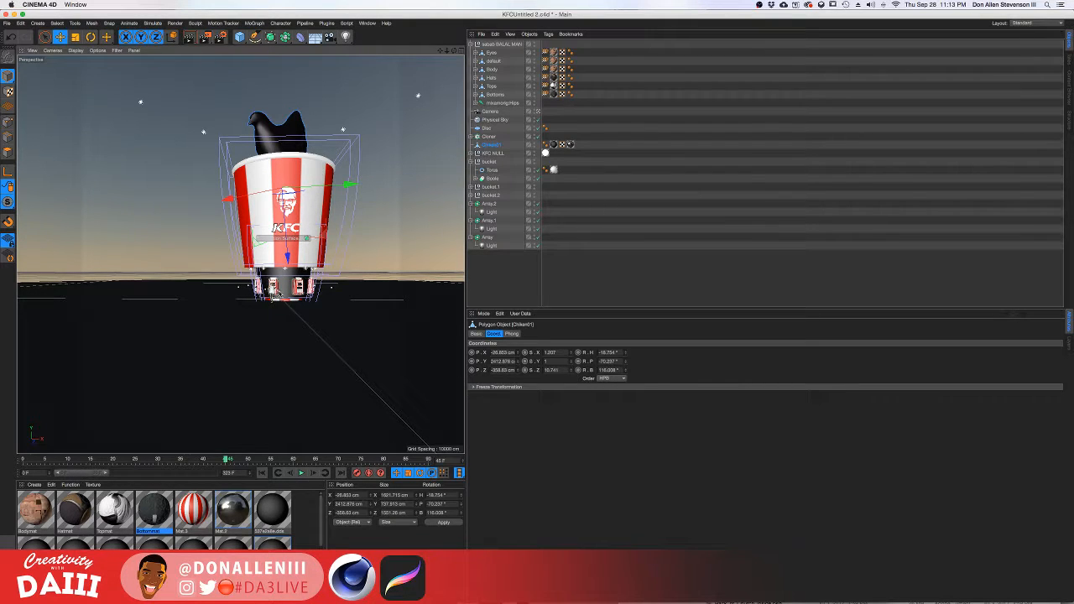
pyautogui.scroll(1, 282, 287)
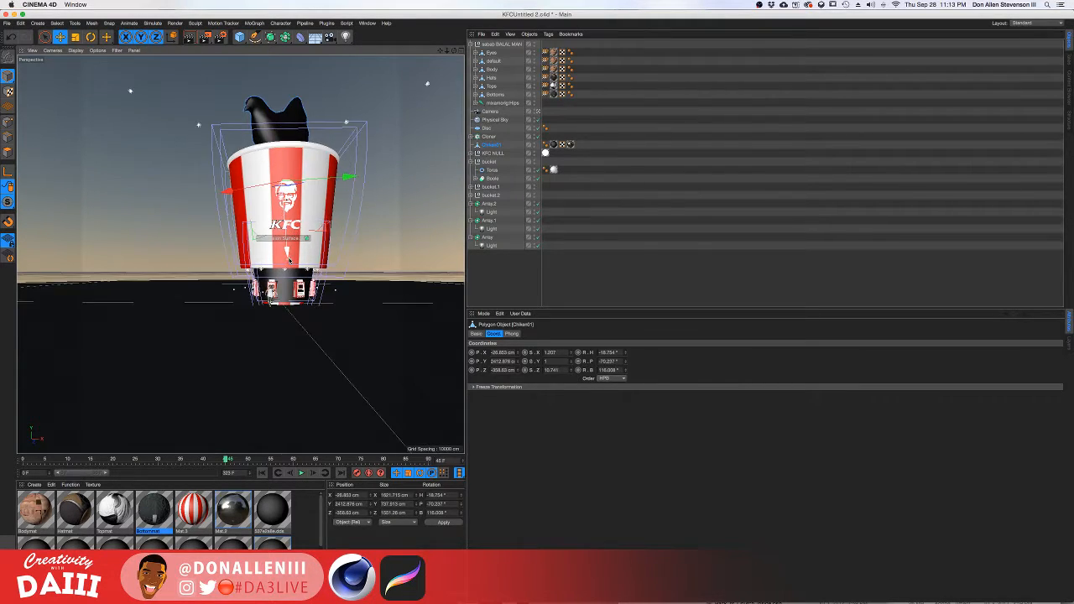
pyautogui.click(590, 74)
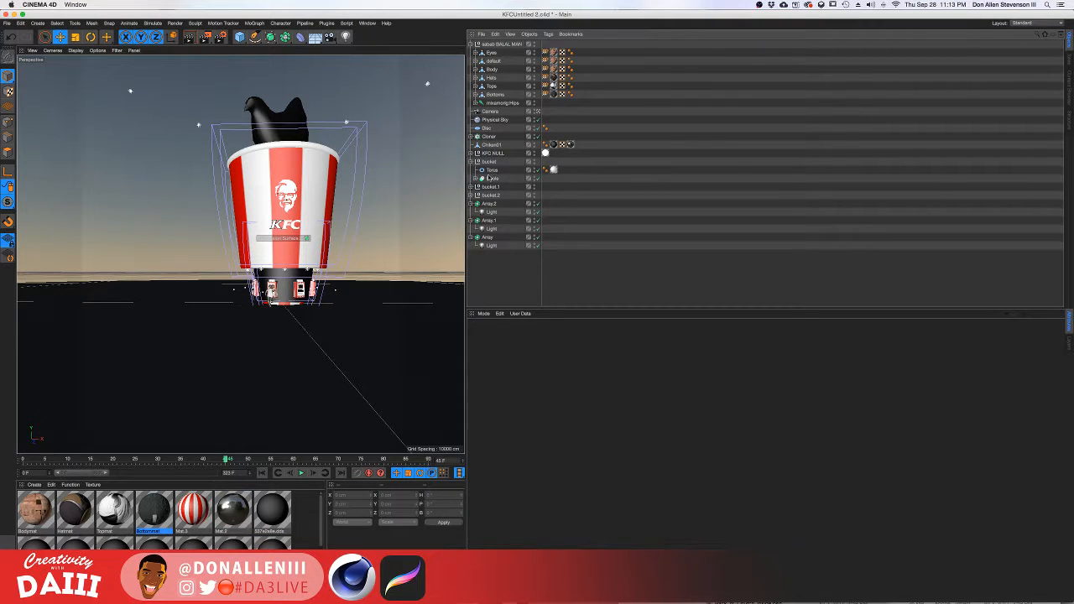
pyautogui.click(308, 124)
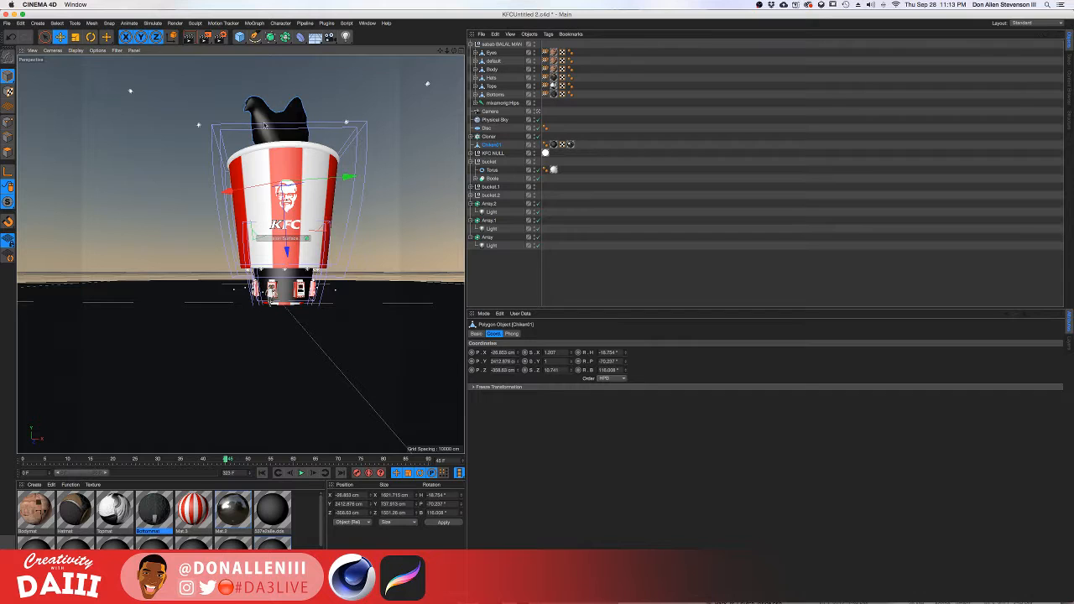
# Try scaling the chicken along a single axis, and set its X scale to 1.
pyautogui.press('t')
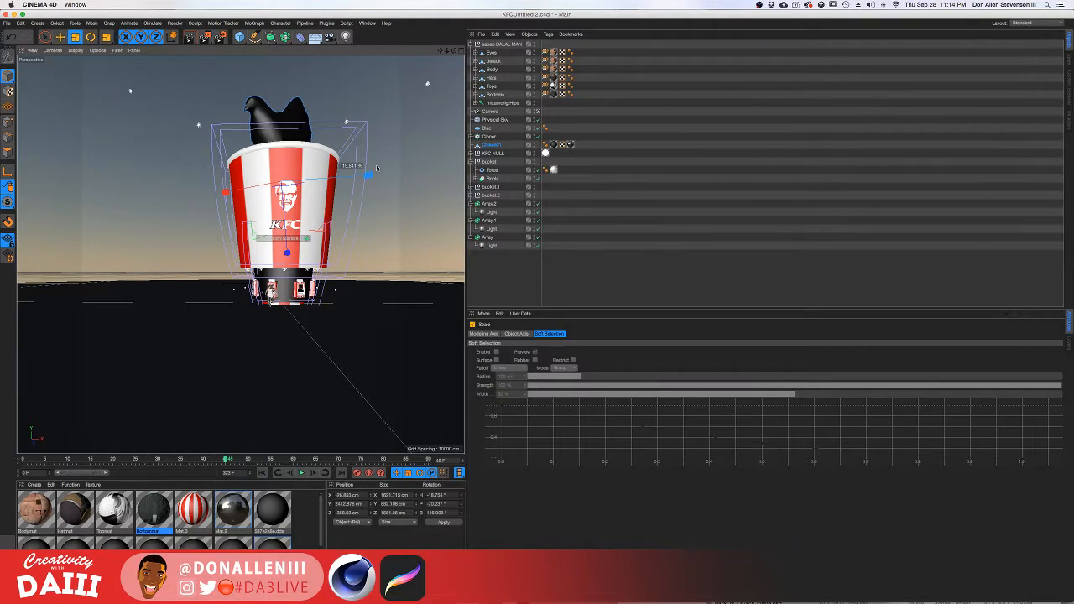
pyautogui.click(512, 143)
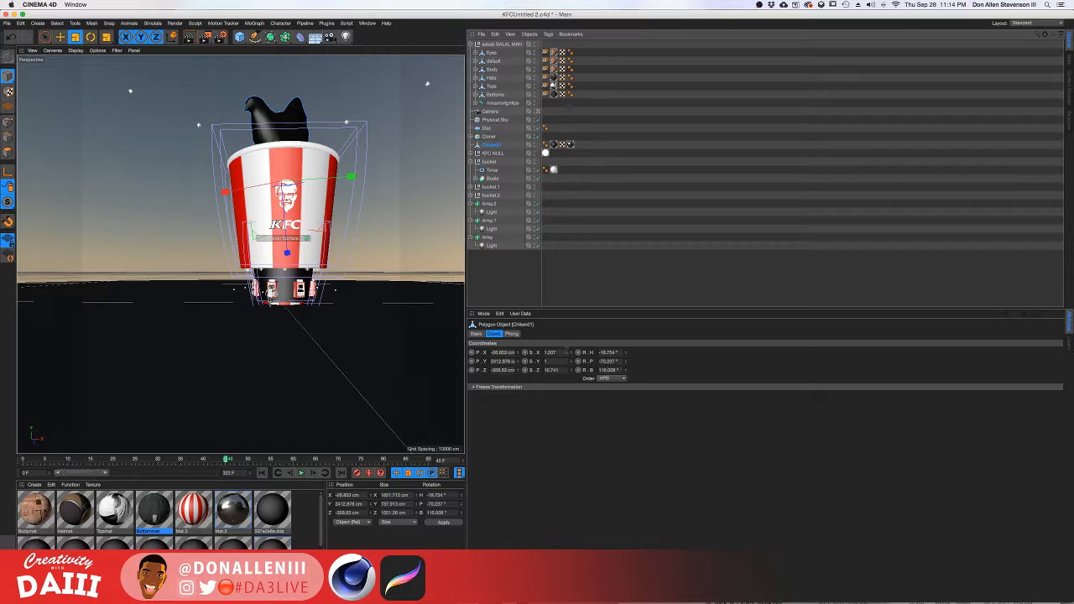
pyautogui.click(566, 353)
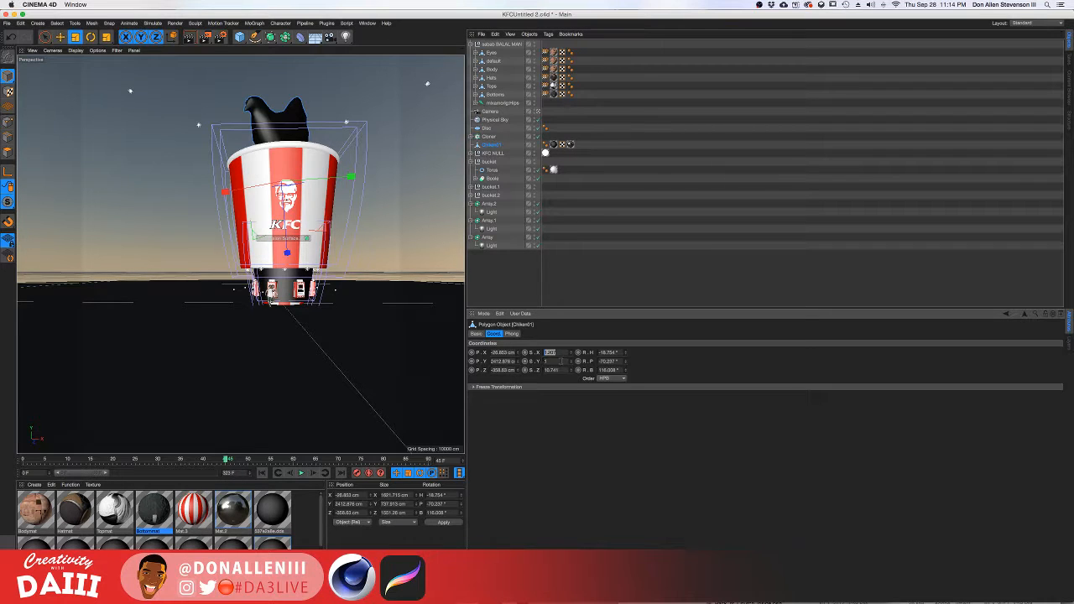
pyautogui.write('1')
pyautogui.press('Return')
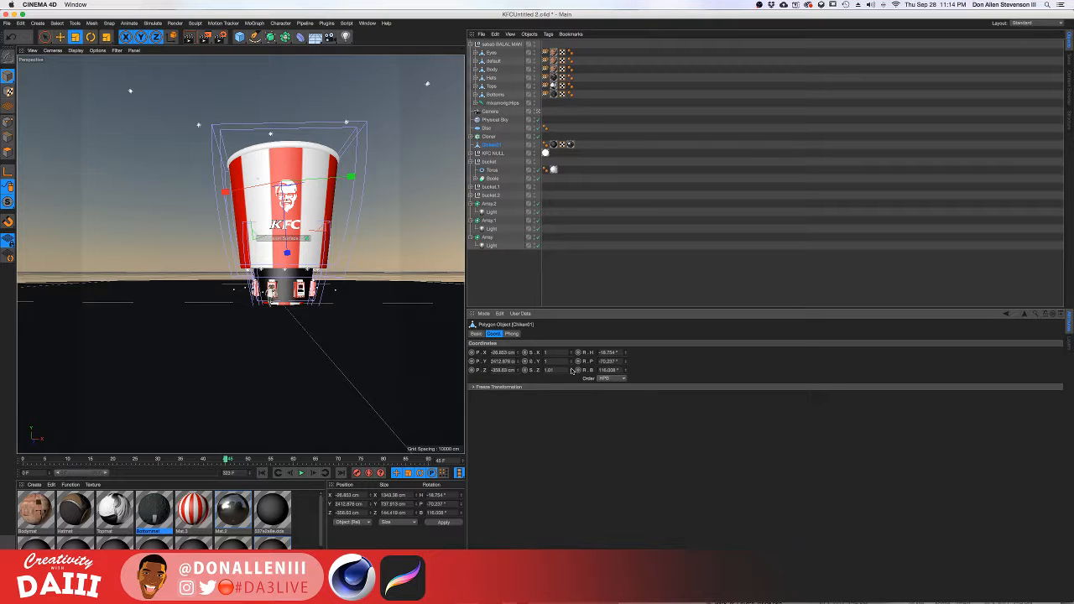
# Try a scale of 100 on the chicken's Y and Z axes and undo those changes.
pyautogui.moveTo(567, 370); pyautogui.dragTo(490, 370)
pyautogui.write('100')
pyautogui.press('Return')
pyautogui.keyDown('alt'); pyautogui.moveTo(263, 161); pyautogui.dragTo(390, 145); pyautogui.keyUp('alt')
pyautogui.press('super+z')
pyautogui.press('super+z')
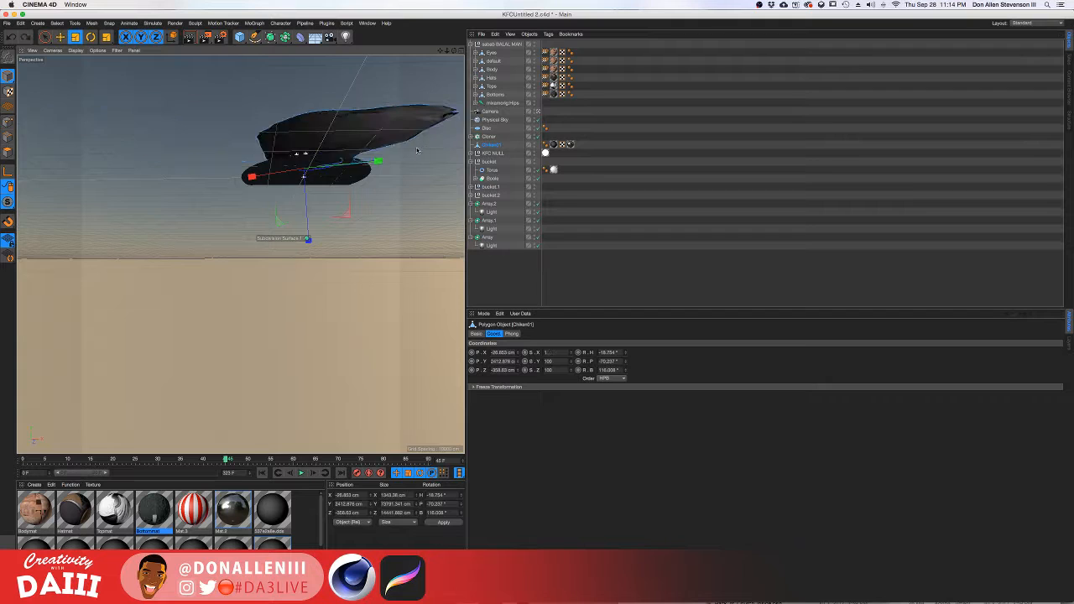
pyautogui.press('super+z')
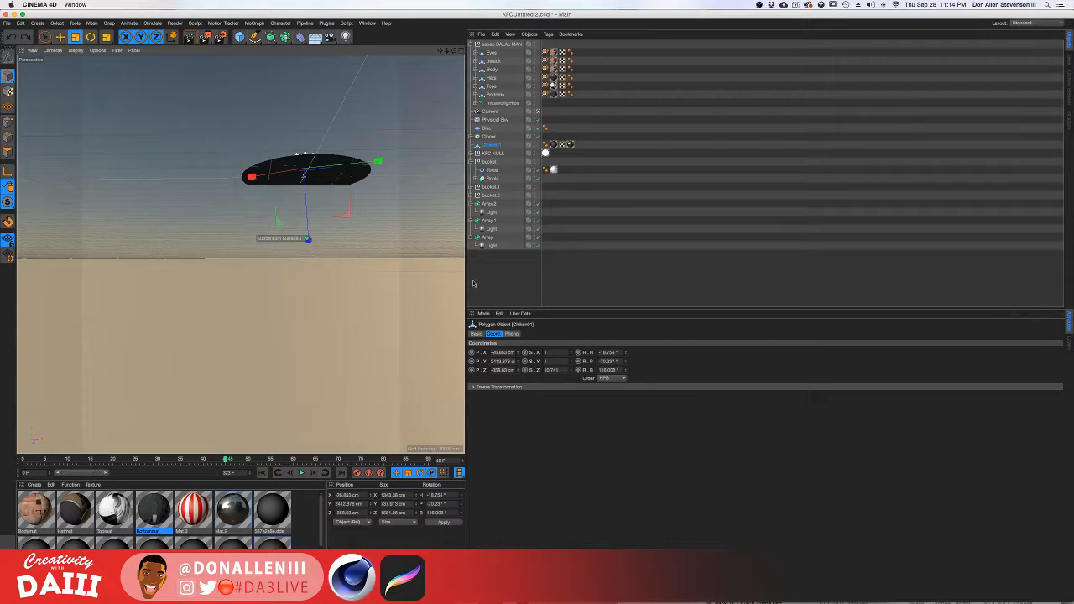
# Apply Current State to Object to the chicken and delete the lower of the two chicken objects.
pyautogui.scroll(6, 328, 181)
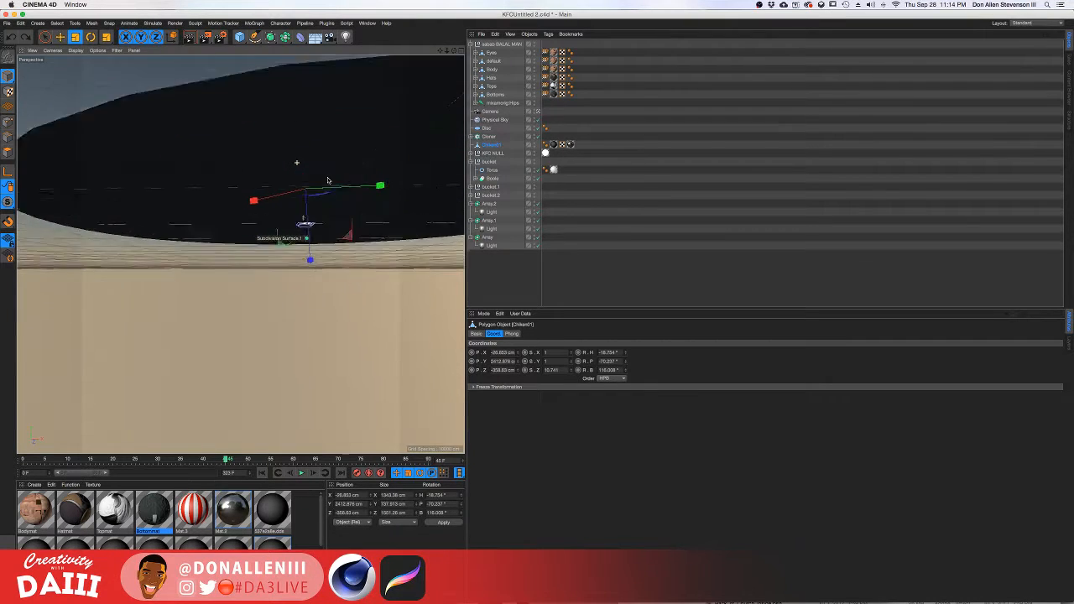
pyautogui.scroll(-5, 252, 213)
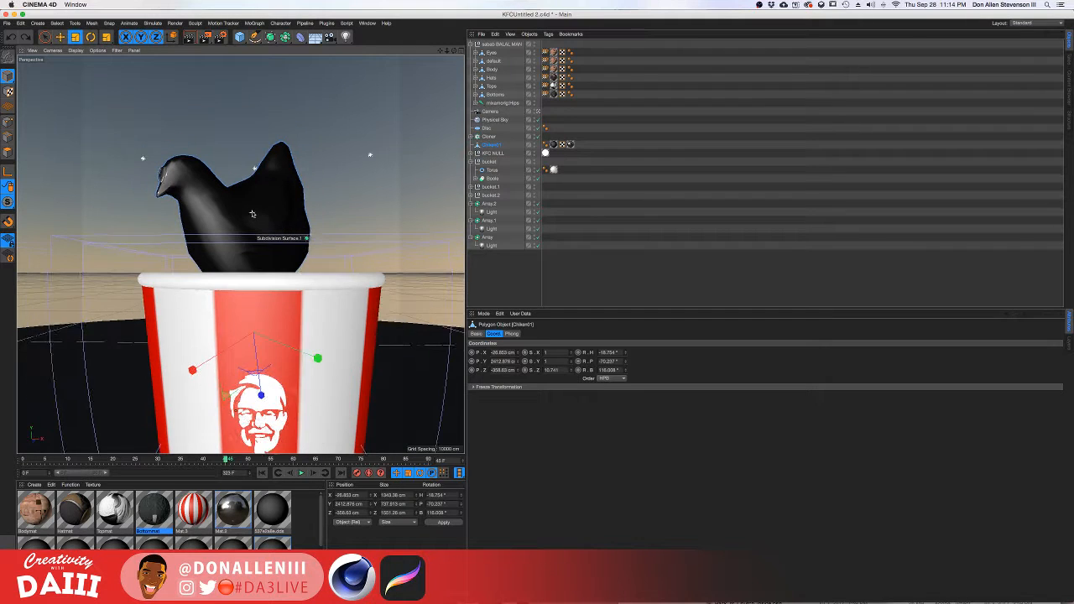
pyautogui.scroll(-1, 253, 213)
pyautogui.rightClick(496, 147)
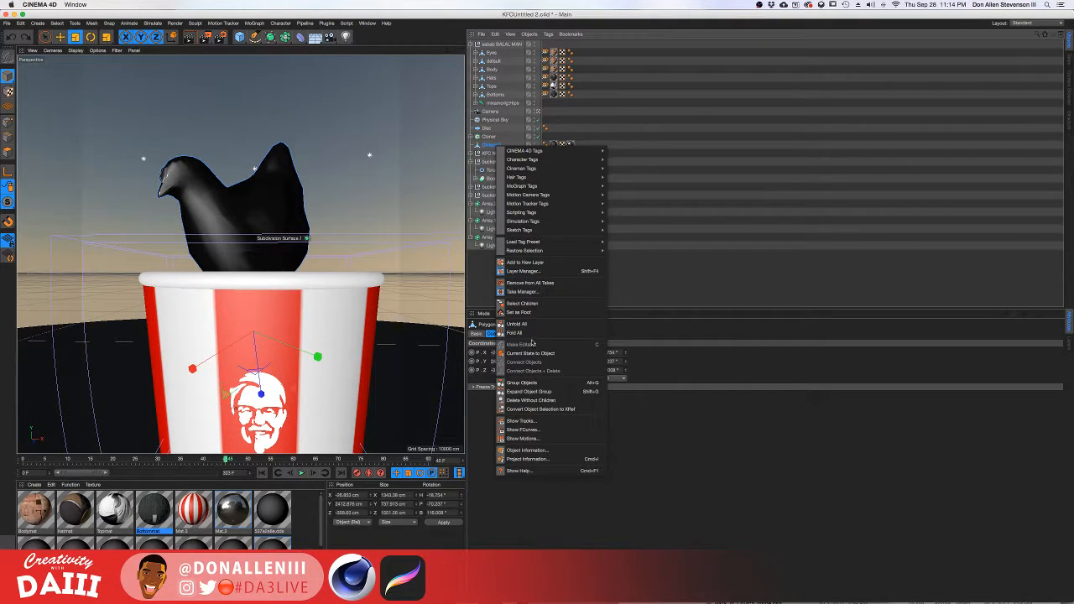
pyautogui.click(529, 353)
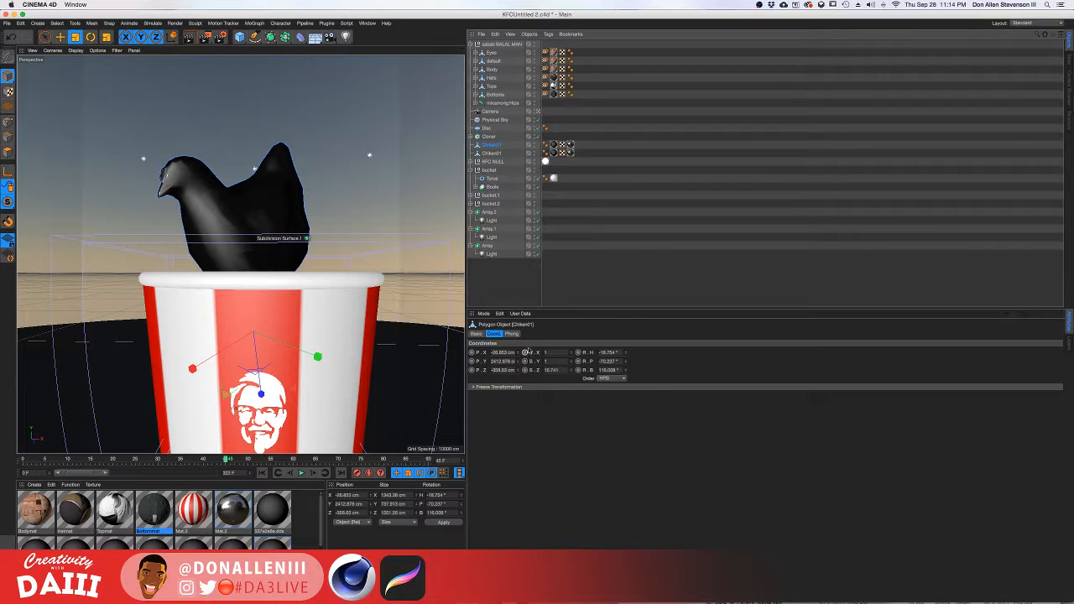
pyautogui.click(493, 154)
pyautogui.press('Delete')
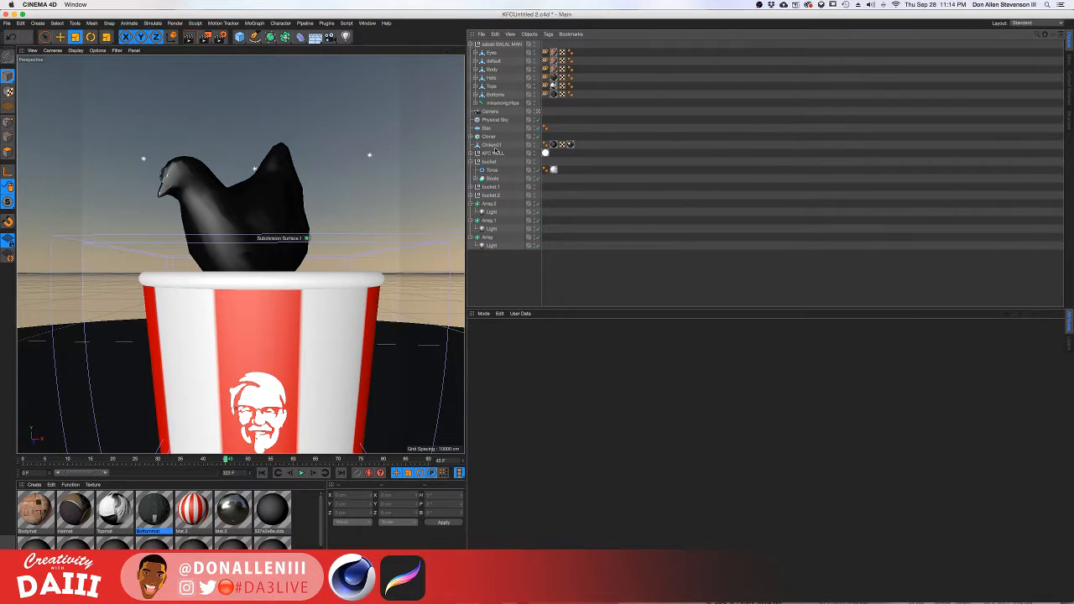
# Group the remaining chicken object under a null.
pyautogui.click(495, 146)
pyautogui.rightClick(495, 146)
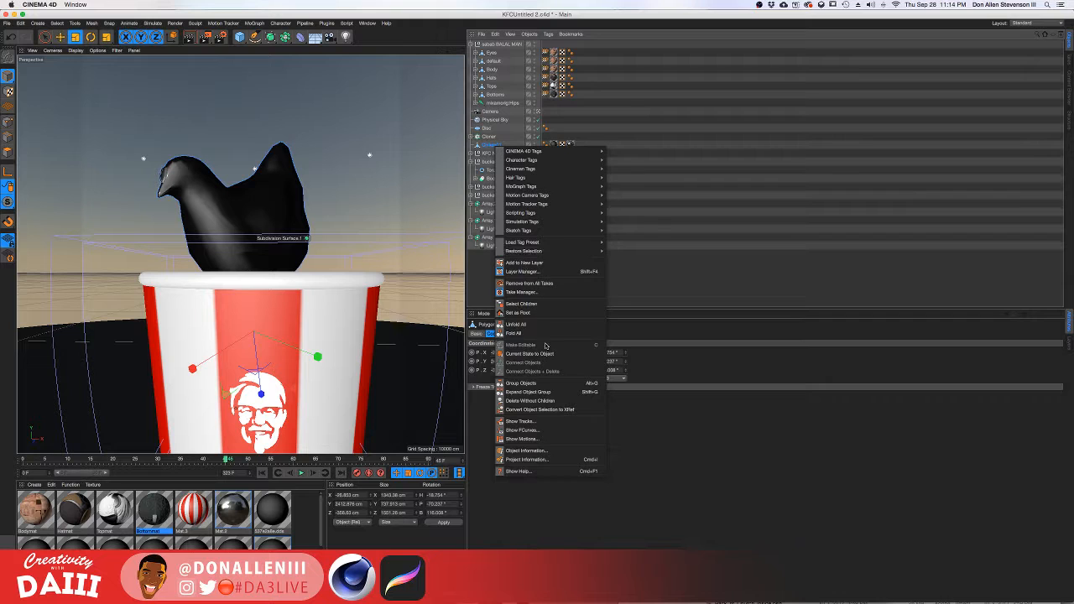
pyautogui.click(537, 383)
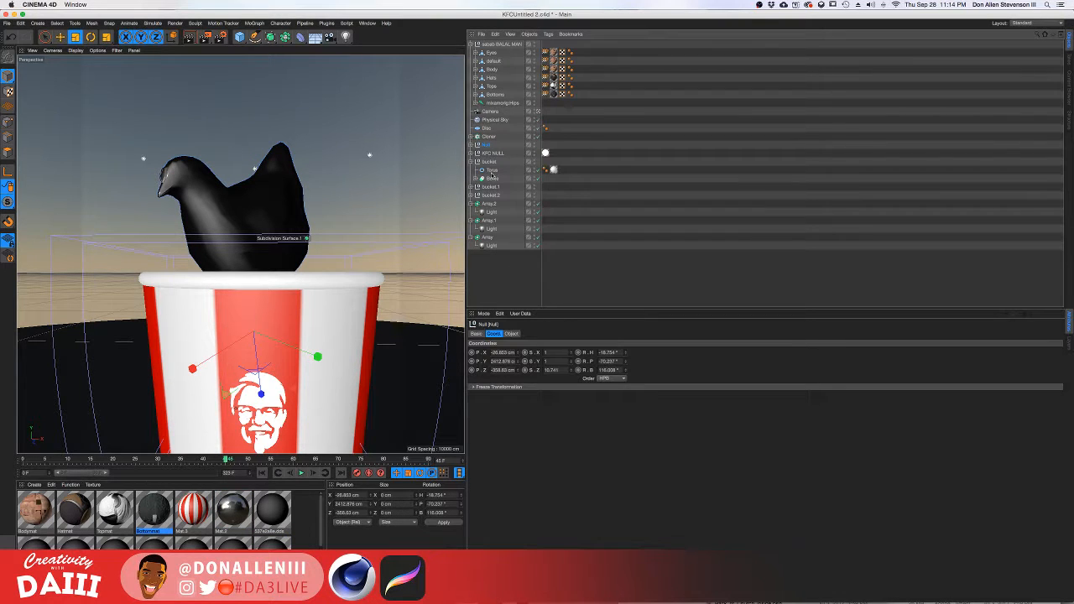
# Scale the chicken null up uniformly until the chicken is several times larger than the bucket.
pyautogui.moveTo(357, 184); pyautogui.dragTo(379, 179)
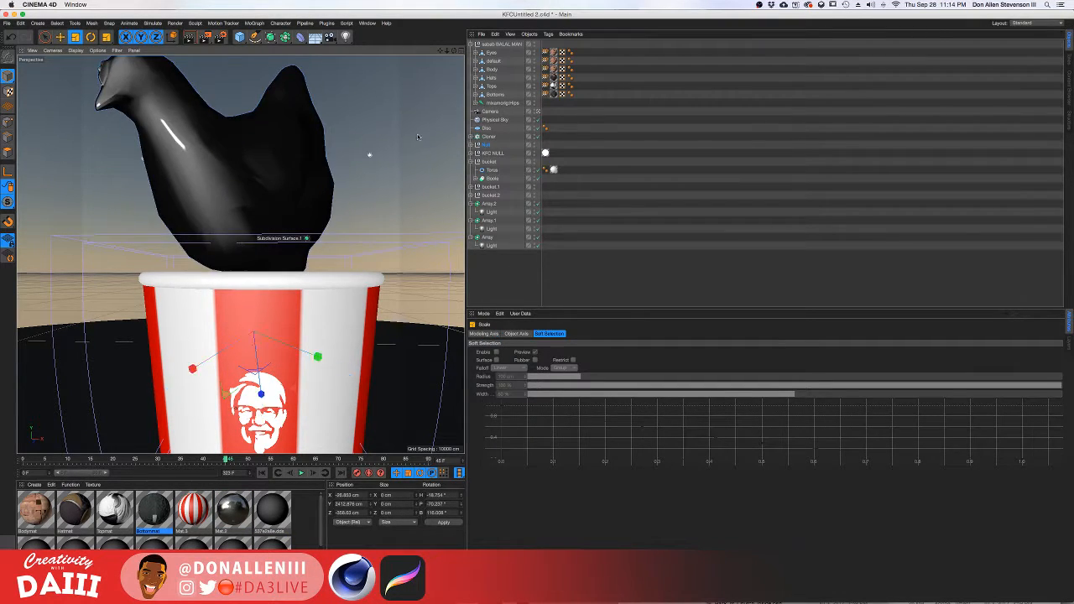
pyautogui.scroll(-5, 377, 179)
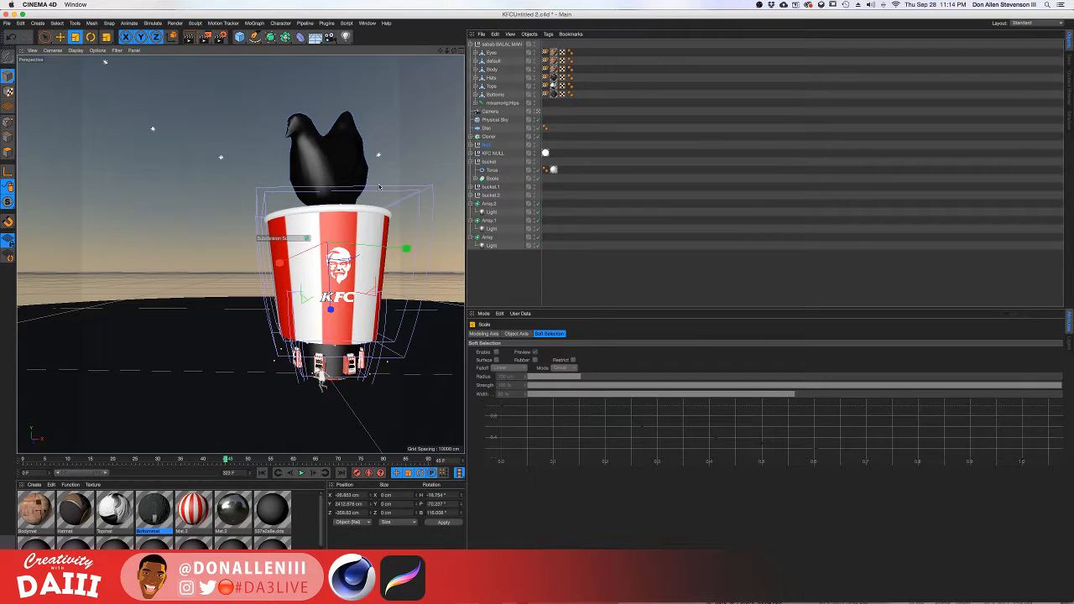
pyautogui.scroll(-3, 344, 183)
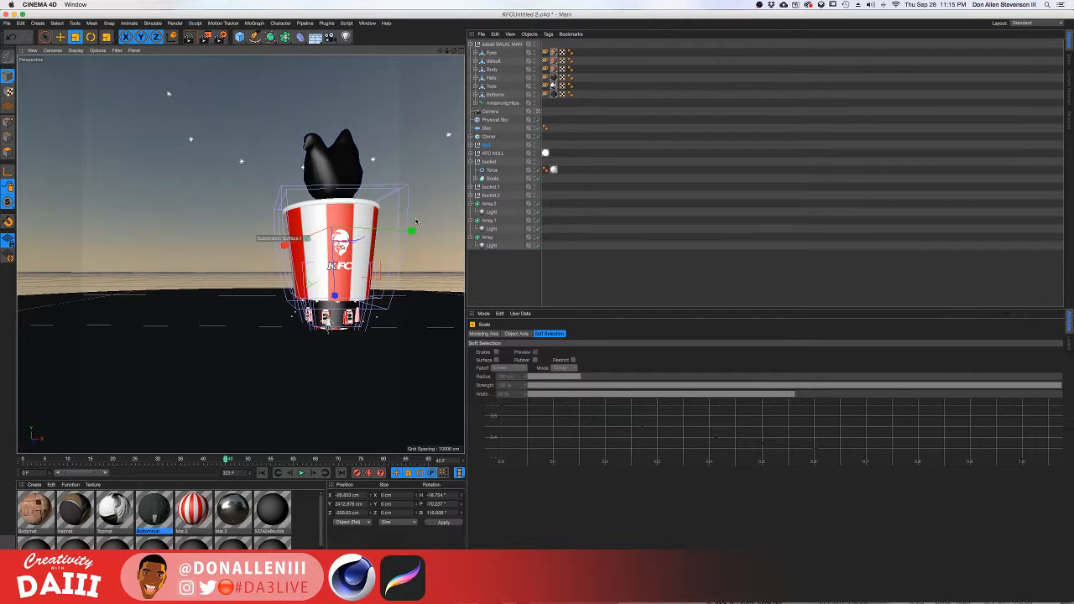
pyautogui.moveTo(411, 230); pyautogui.dragTo(30, 349)
pyautogui.scroll(-20, 372, 159)
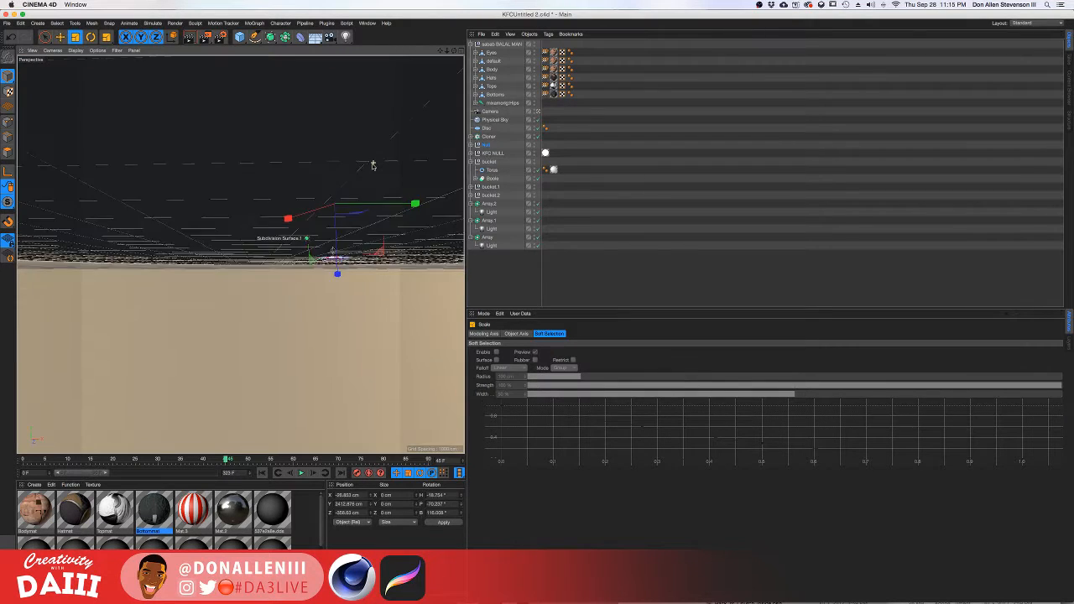
pyautogui.press('s')
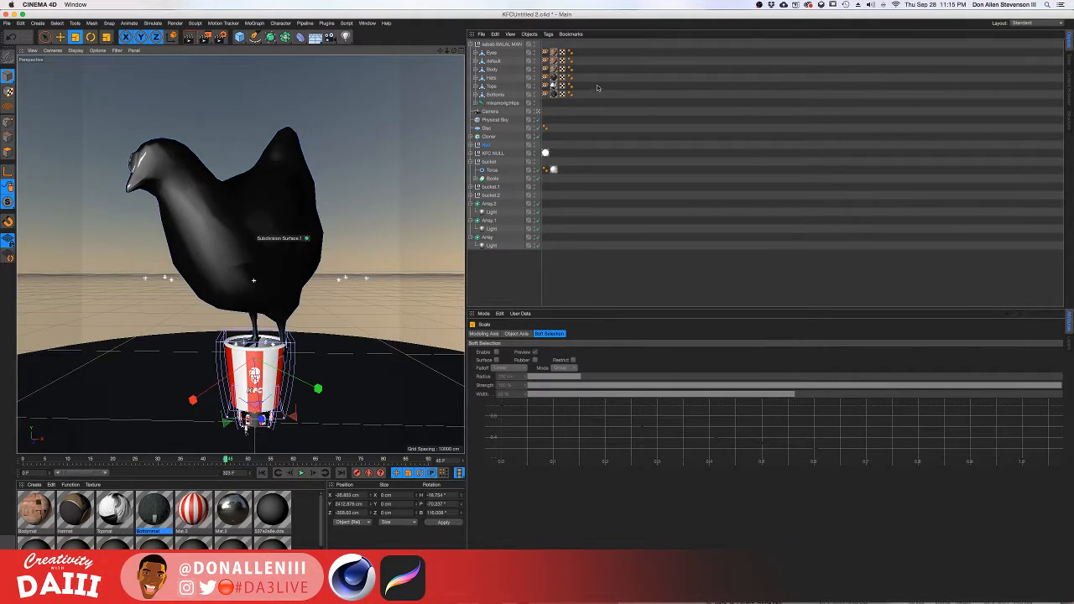
# Move the enlarged chicken behind and beside the bucket, to about X 2714, Y 729 and Z 4810 cm.
pyautogui.scroll(10, 377, 211)
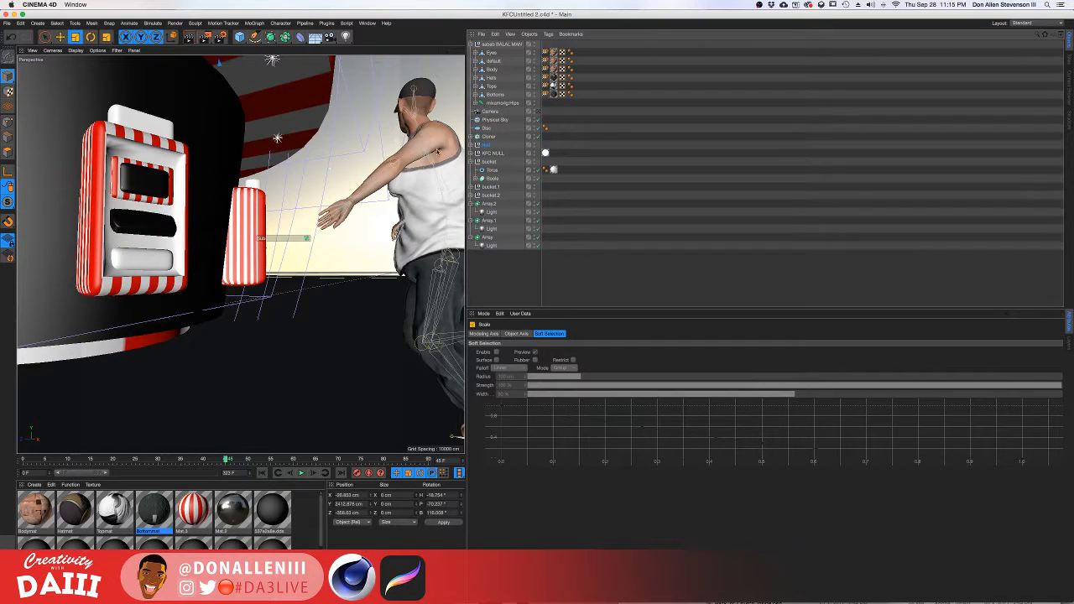
pyautogui.press('s')
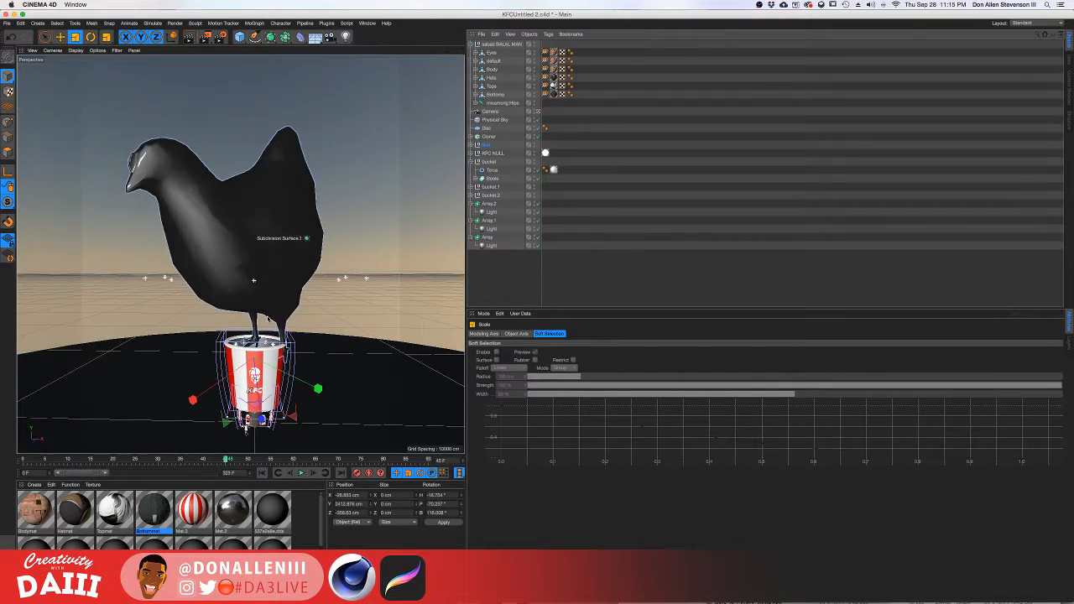
pyautogui.scroll(5, 256, 293)
pyautogui.scroll(-4, 256, 293)
pyautogui.press('e')
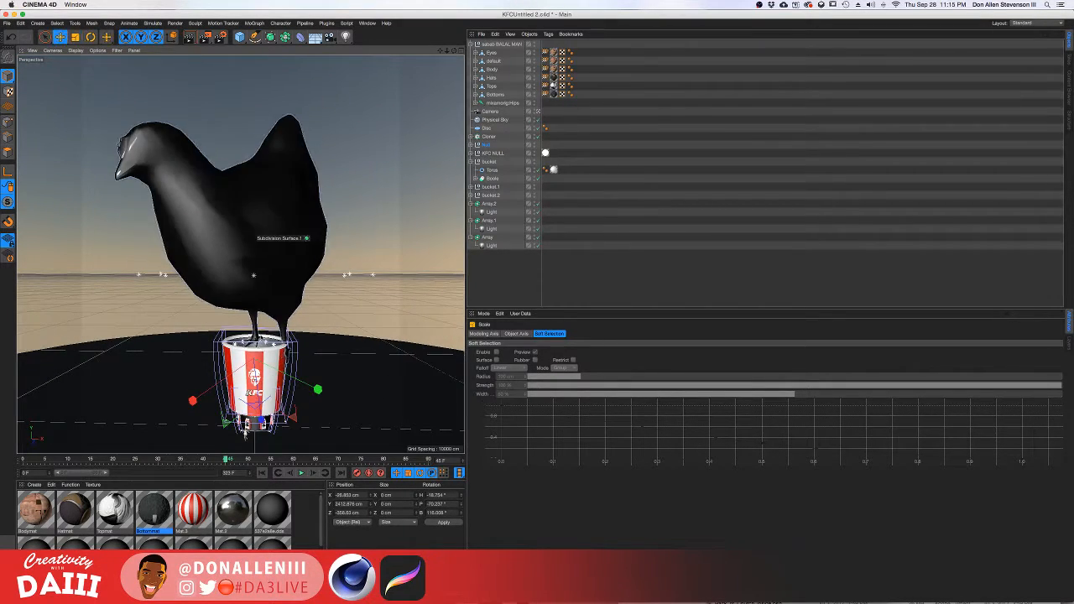
pyautogui.moveTo(256, 293); pyautogui.dragTo(265, 463)
pyautogui.moveTo(202, 442); pyautogui.dragTo(275, 363)
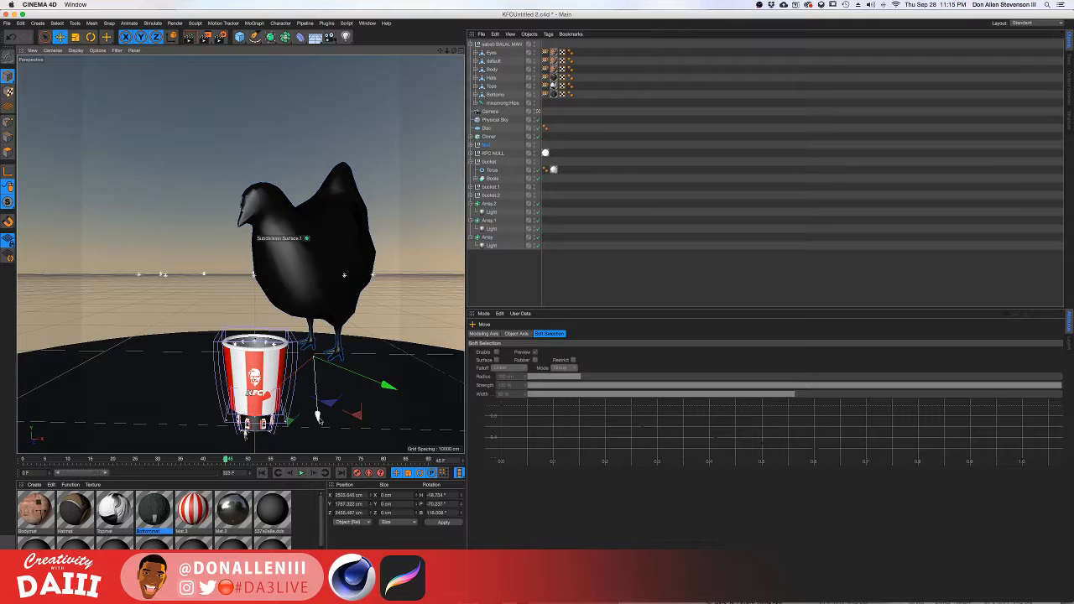
pyautogui.moveTo(318, 417); pyautogui.dragTo(289, 454)
pyautogui.moveTo(225, 442); pyautogui.dragTo(268, 406)
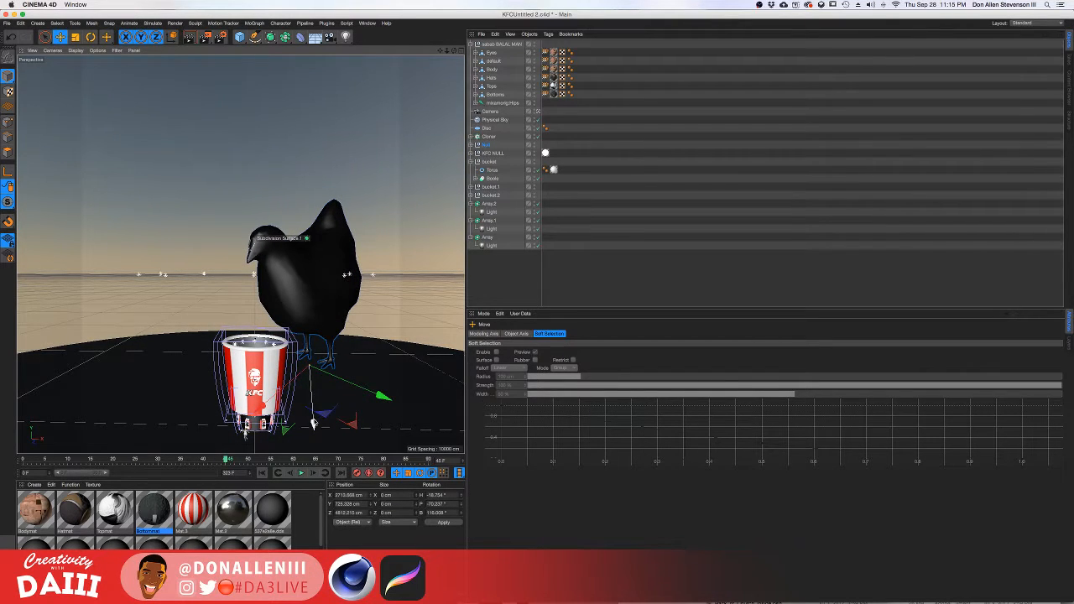
# Rotate the chicken null slightly, to a pitch of about -71° and a bank of about 117°.
pyautogui.press('r')
pyautogui.moveTo(322, 379); pyautogui.dragTo(317, 386)
pyautogui.moveTo(318, 374)
pyautogui.mouseDown()
pyautogui.moveTo(321, 361)
pyautogui.moveTo(337, 380)
pyautogui.moveTo(311, 380)
pyautogui.mouseUp()
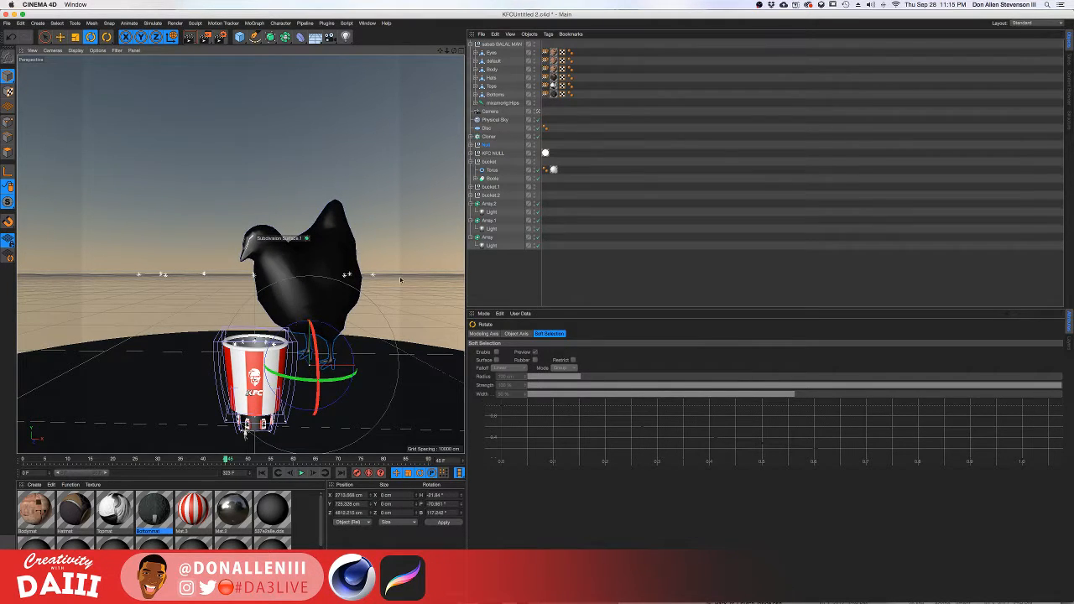
# Frame the bucket's Boole object, view the scene from near ground level and select the chicken mesh behind the bucket.
pyautogui.scroll(3, 295, 339)
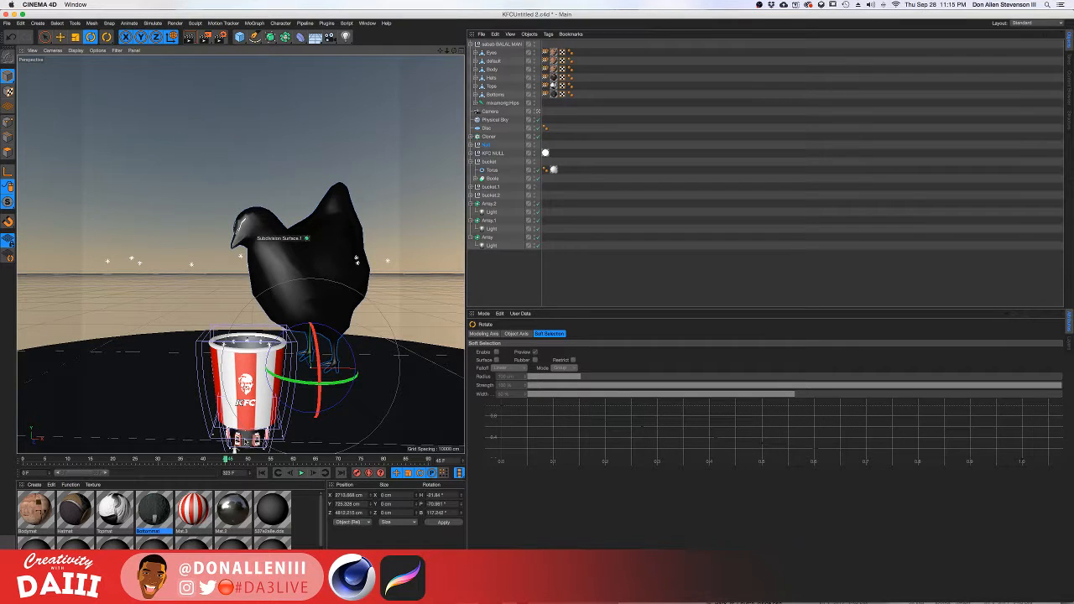
pyautogui.press('s')
pyautogui.click(137, 386)
pyautogui.press('s')
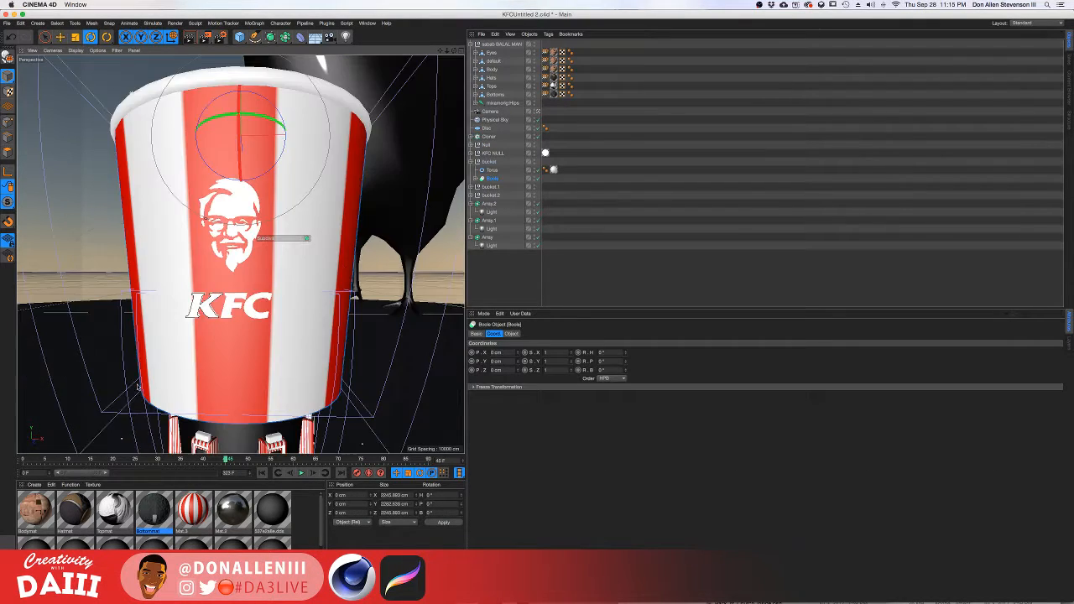
pyautogui.scroll(-5, 198, 340)
pyautogui.keyDown('alt'); pyautogui.moveTo(194, 334); pyautogui.dragTo(211, 306); pyautogui.keyUp('alt')
pyautogui.click(332, 241)
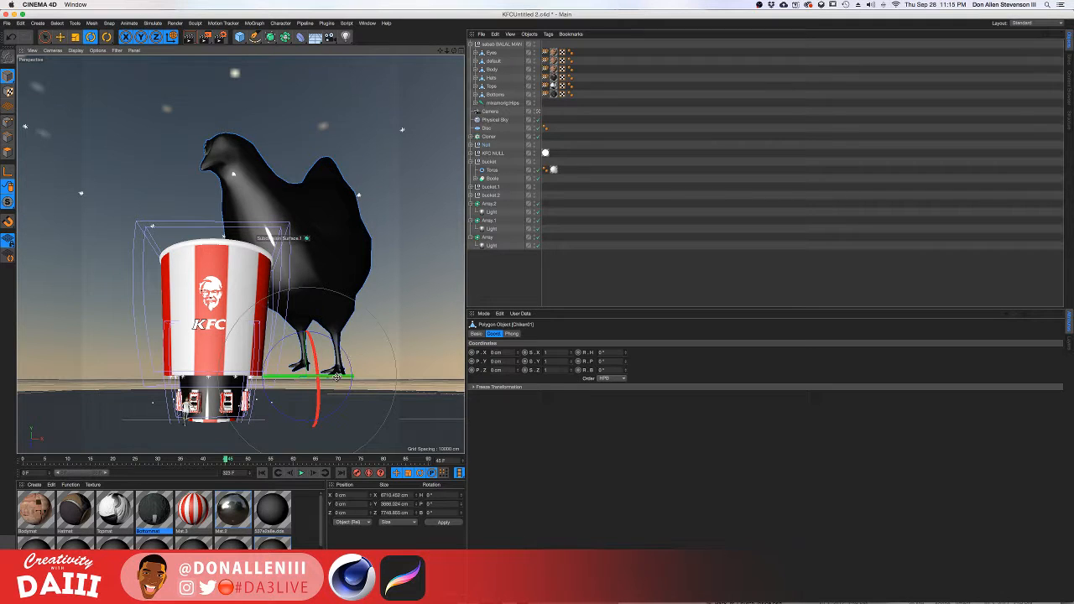
pyautogui.moveTo(337, 377); pyautogui.dragTo(386, 369)
pyautogui.press('super+z')
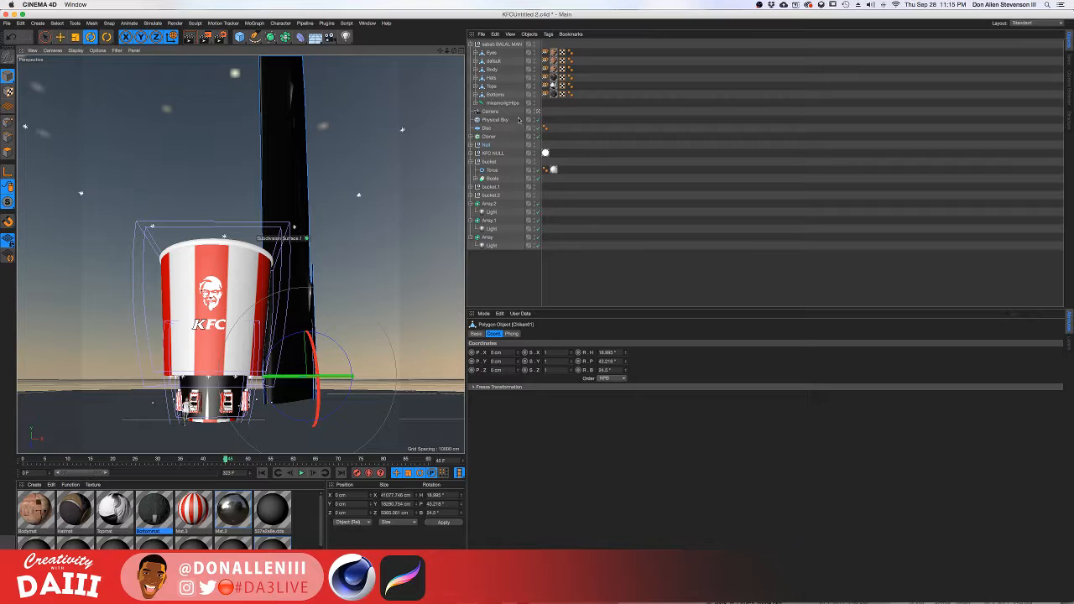
pyautogui.press('super+z')
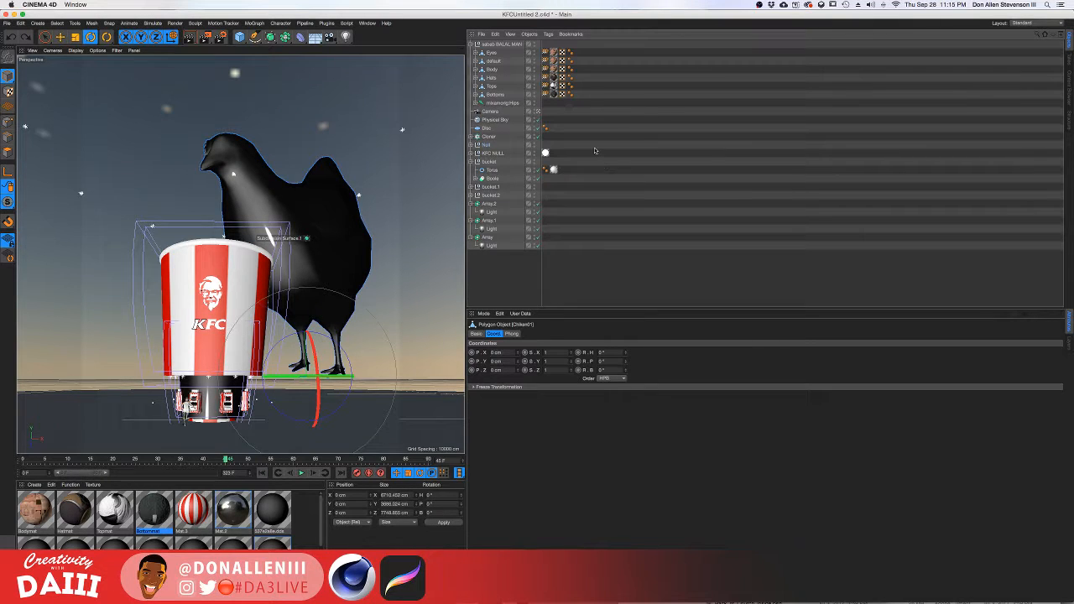
# Rotate the chicken null so the chicken faces away from the bucket, and lower it to the ground at about Y -81 cm.
pyautogui.click(598, 151)
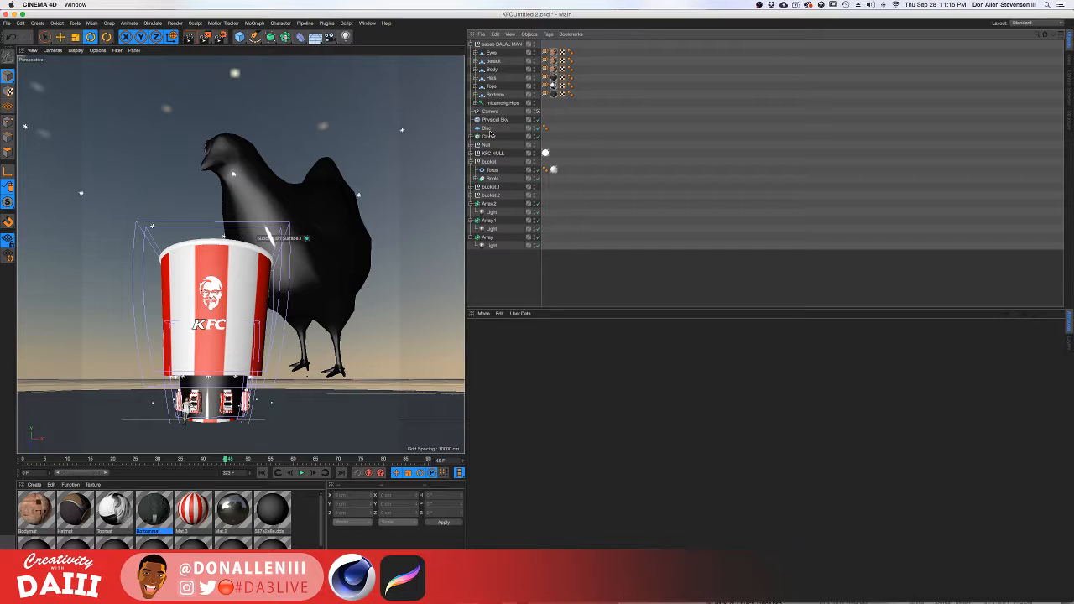
pyautogui.click(500, 44)
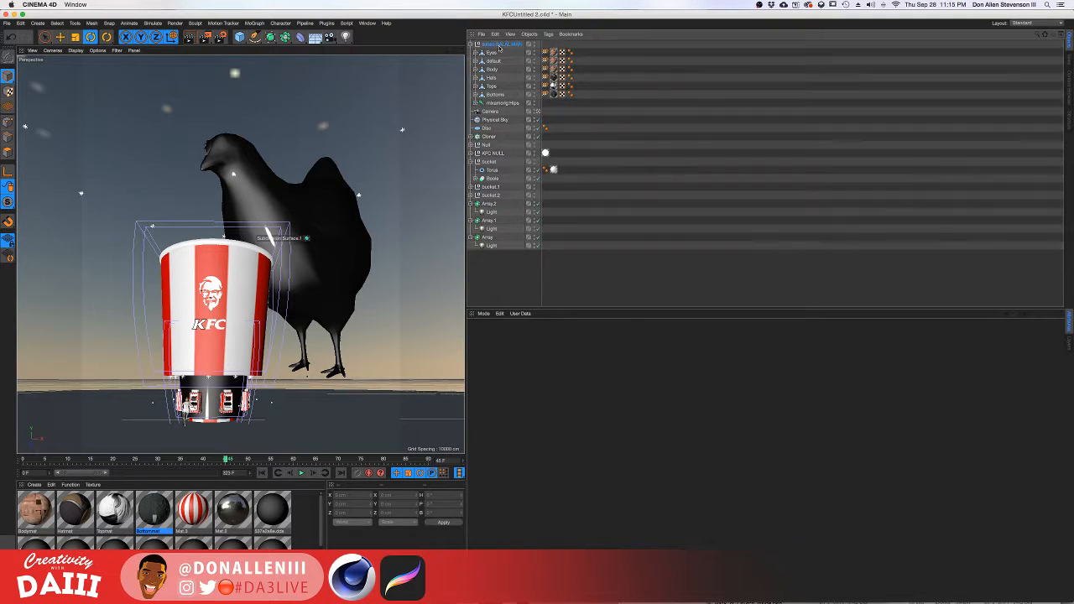
pyautogui.click(486, 144)
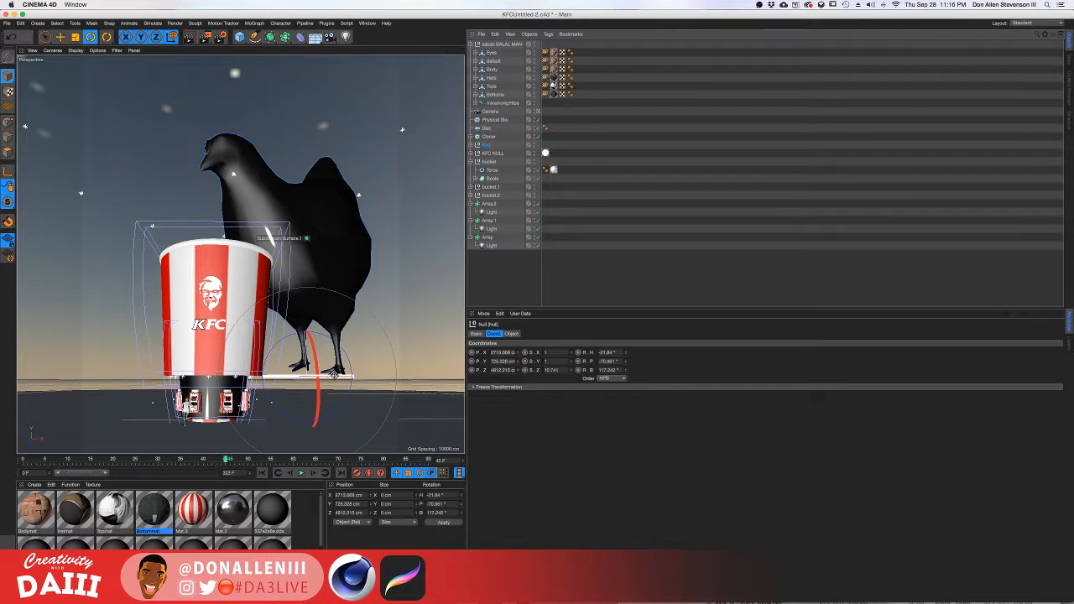
pyautogui.moveTo(333, 375); pyautogui.dragTo(354, 363)
pyautogui.press('e')
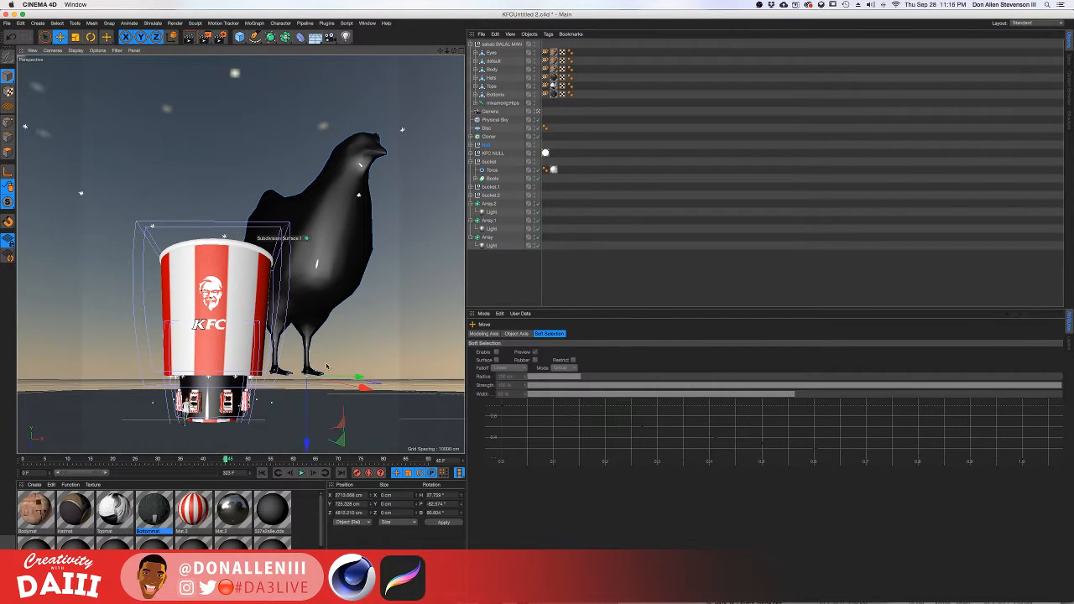
pyautogui.moveTo(307, 449); pyautogui.dragTo(307, 472)
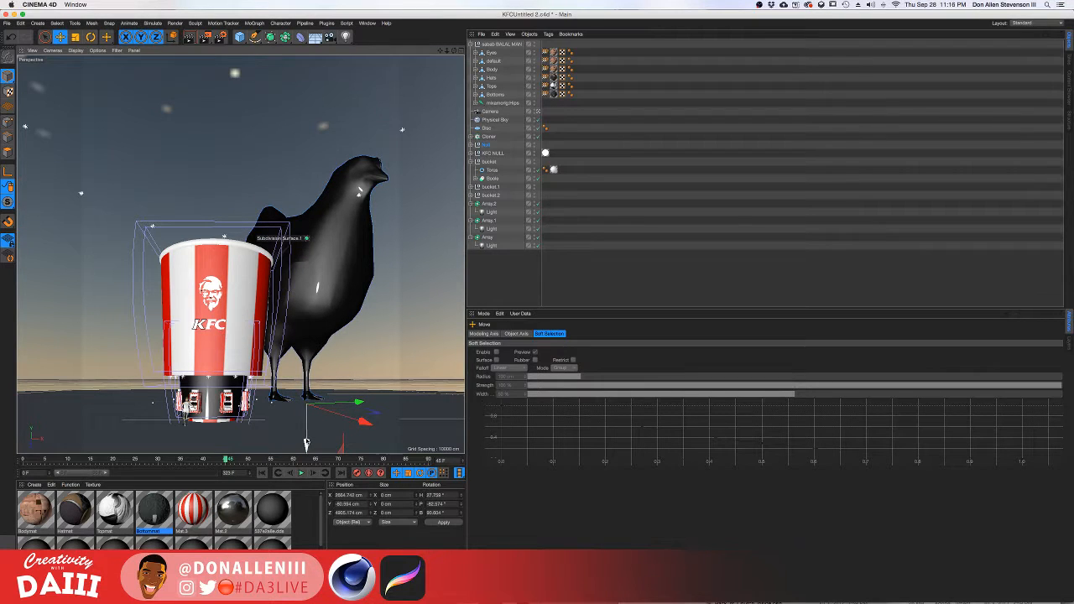
# Fine-tune the chicken null's rotation to a heading of about 75°, a pitch of about -86° and a bank of about 121°.
pyautogui.press('r')
pyautogui.moveTo(316, 392); pyautogui.dragTo(337, 428)
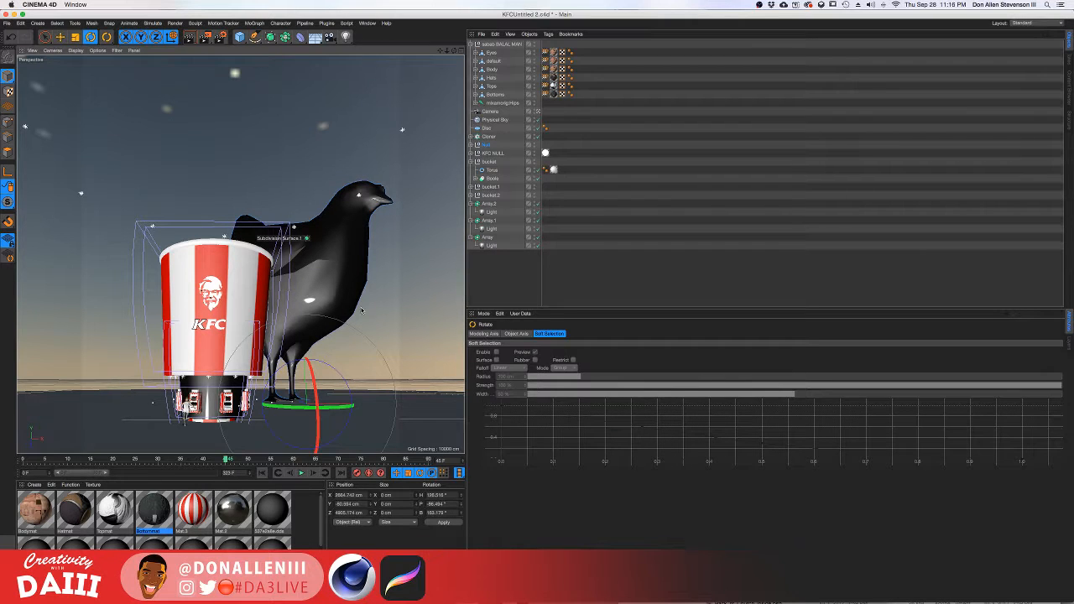
pyautogui.press('e')
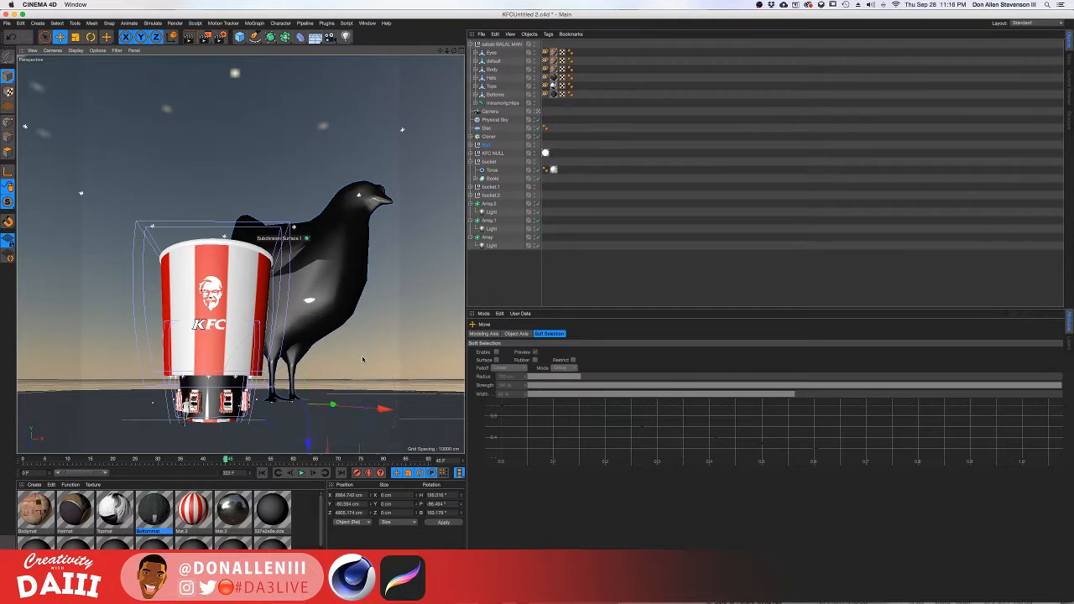
pyautogui.moveTo(308, 443); pyautogui.dragTo(310, 446)
pyautogui.press('r')
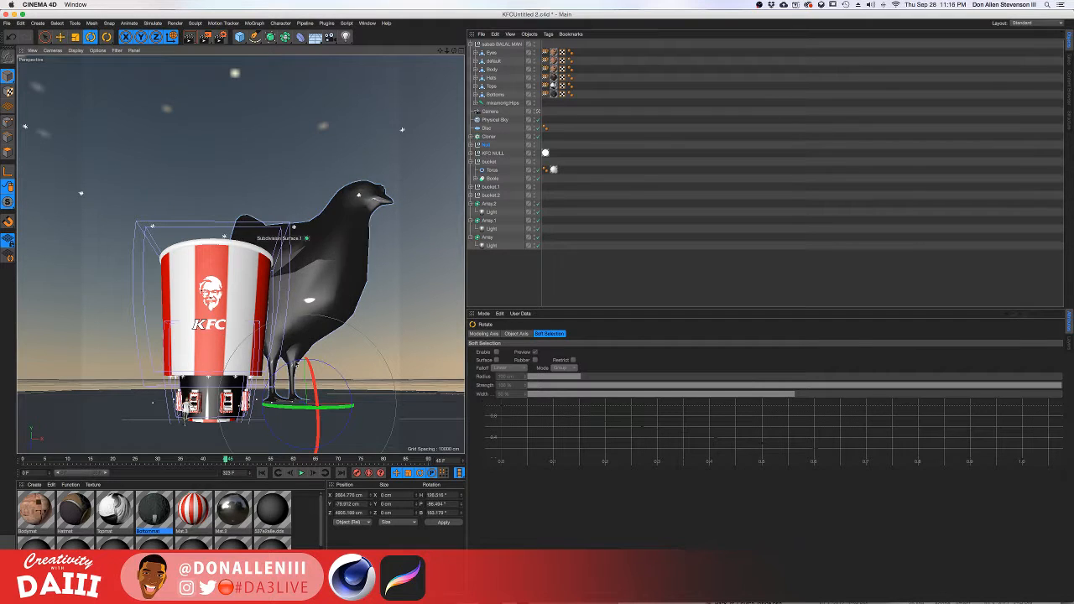
pyautogui.moveTo(281, 370); pyautogui.dragTo(319, 366)
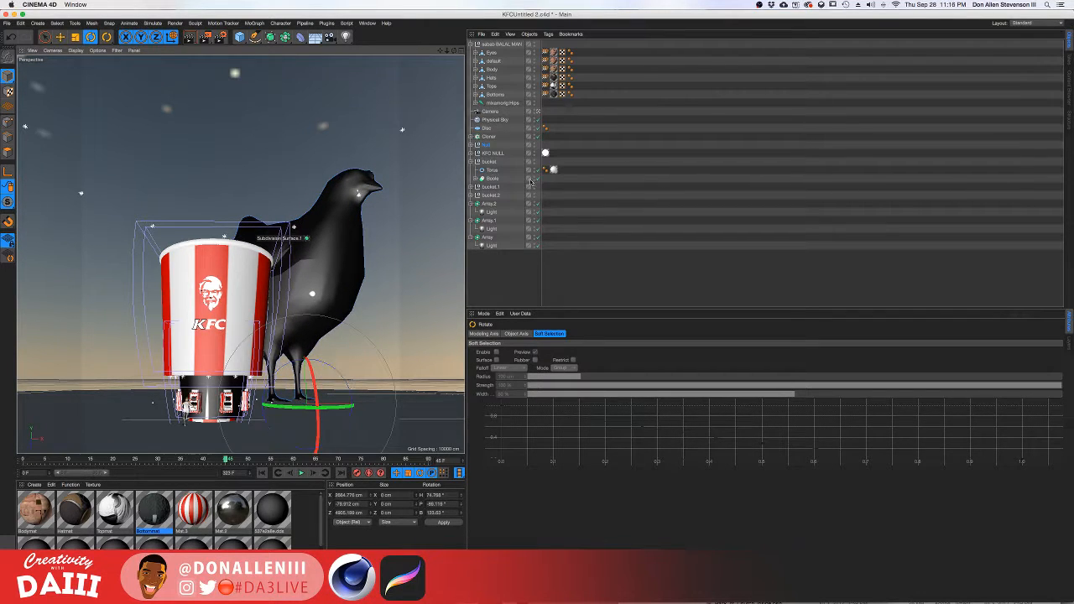
pyautogui.click(616, 207)
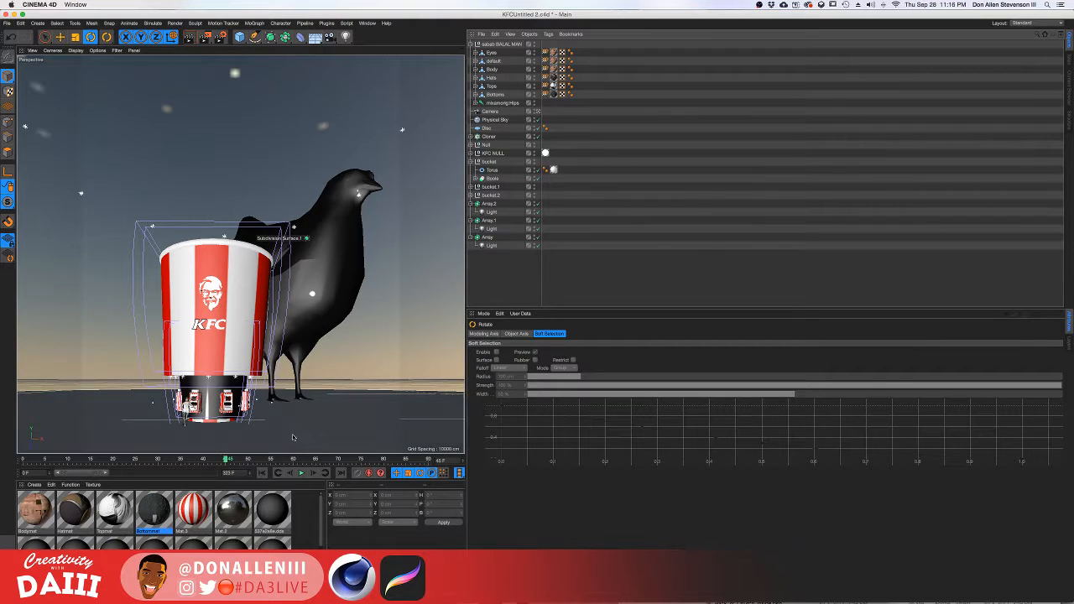
# Advance the animation to frame 72, test-render the view with the chicken, and save the project.
pyautogui.click(301, 473)
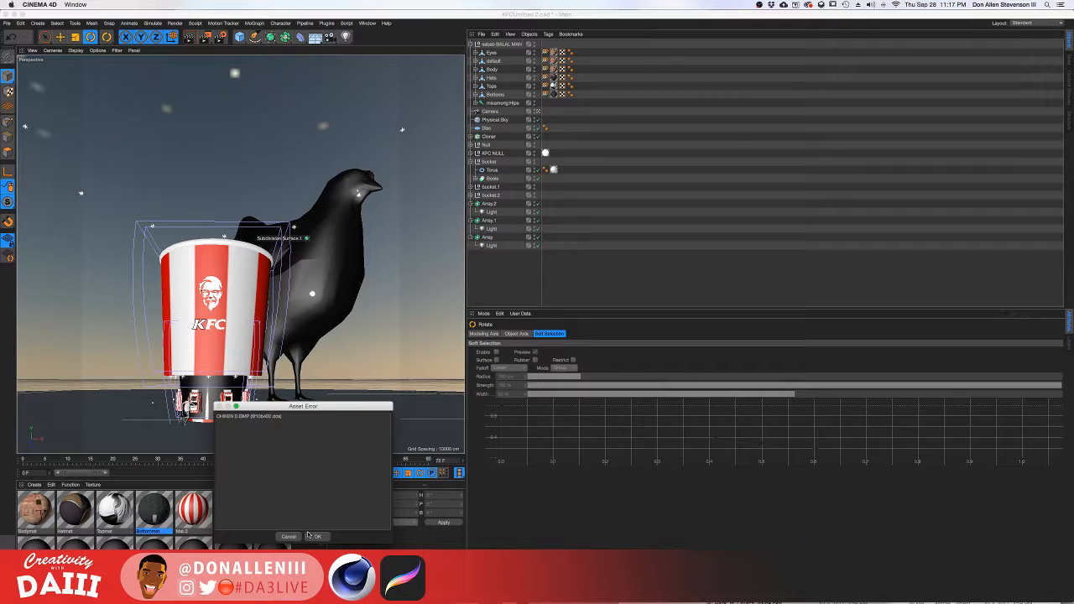
pyautogui.click(315, 536)
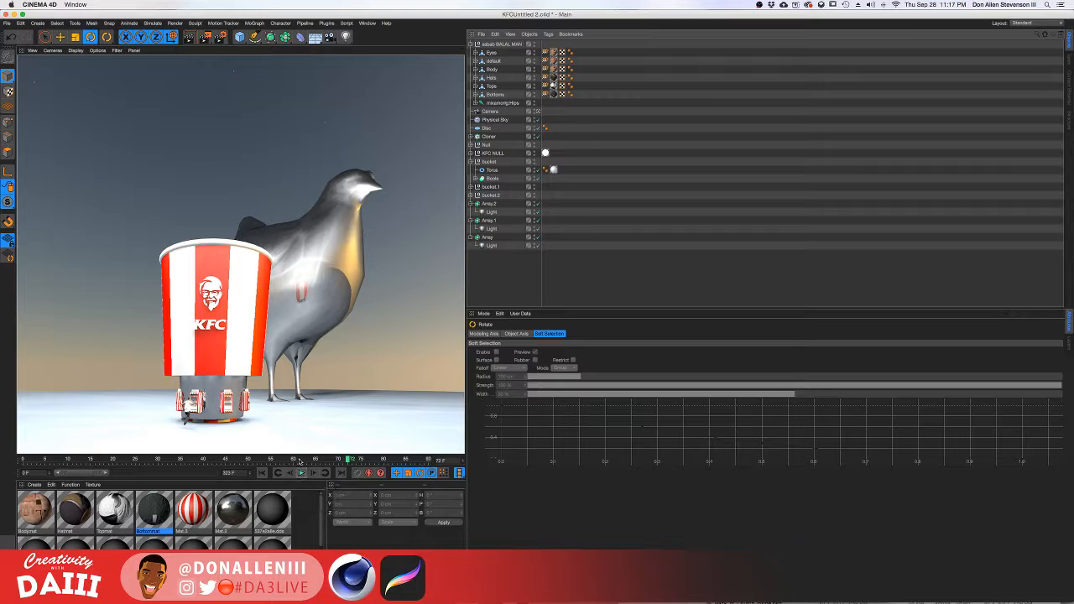
pyautogui.click(351, 293)
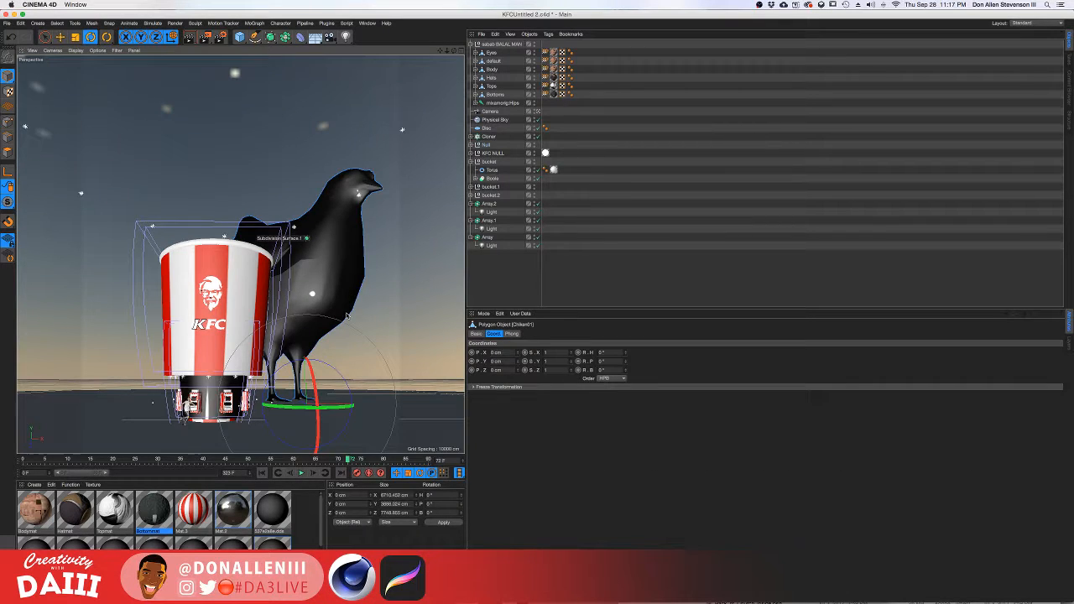
pyautogui.press('super+s')
# Add a Landscape primitive under the bucket and widen it to about 5280 cm along X.
pyautogui.click(239, 37)
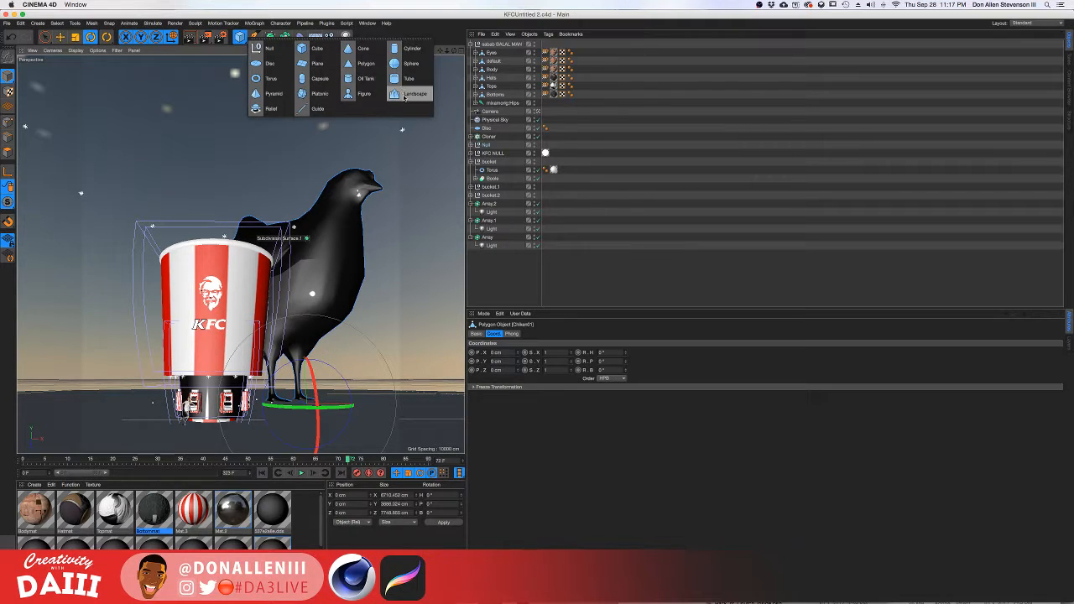
pyautogui.click(404, 95)
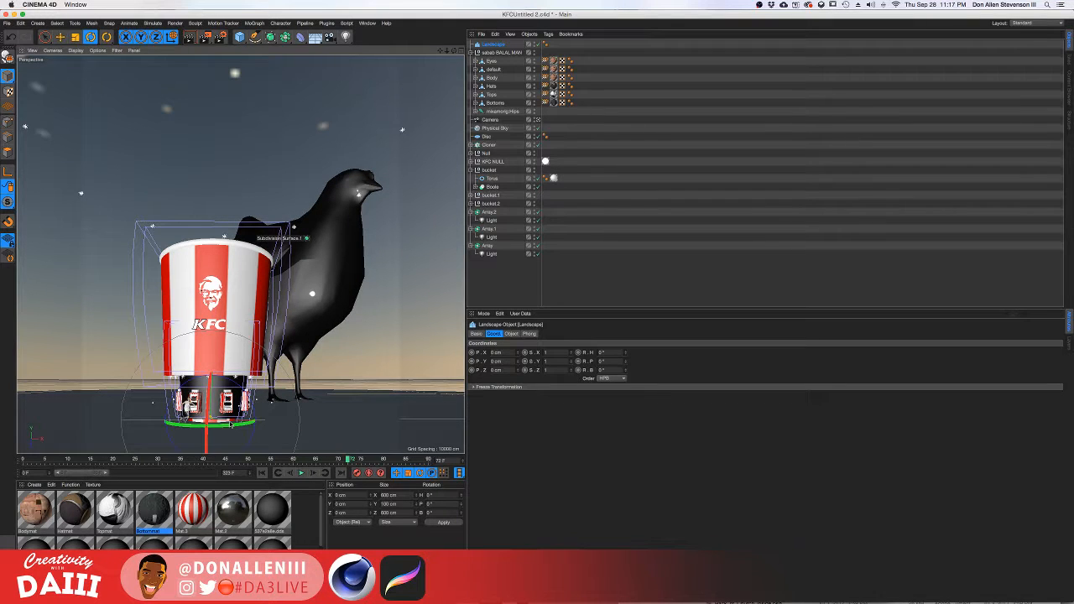
pyautogui.moveTo(231, 424); pyautogui.dragTo(364, 420)
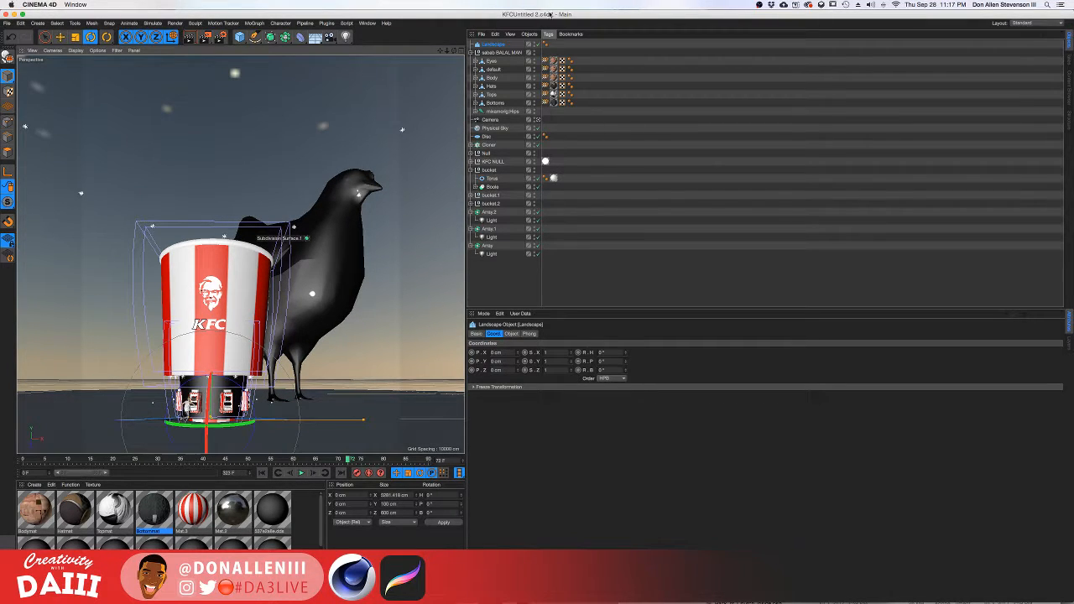
# Disable the Disc floor and enlarge the landscape to about 8000 × 1700 × 8700 cm as a hill beneath the bucket.
pyautogui.click(492, 138)
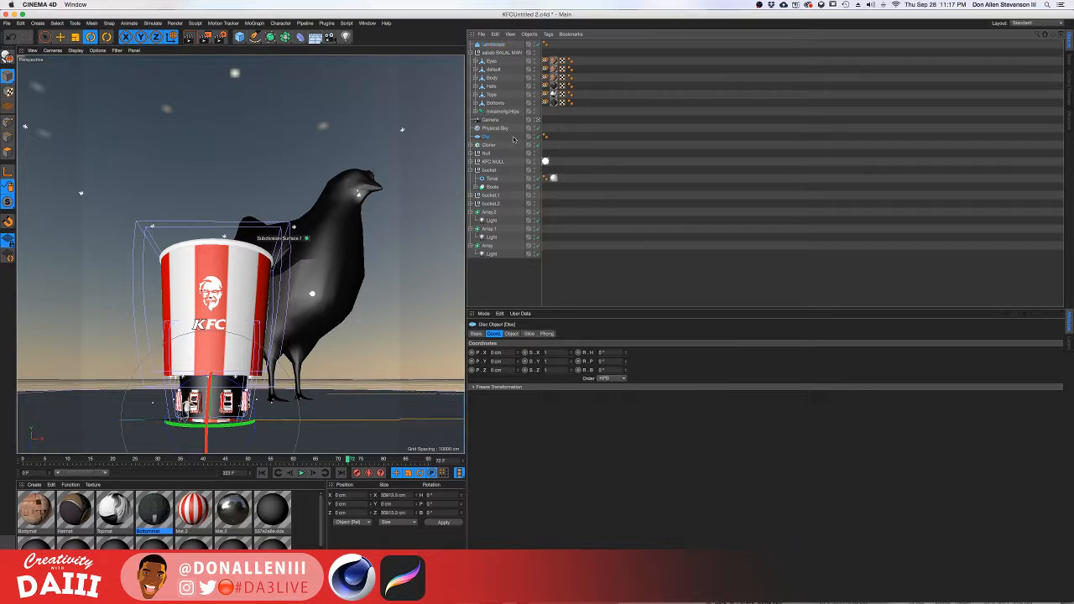
pyautogui.click(537, 137)
pyautogui.click(490, 44)
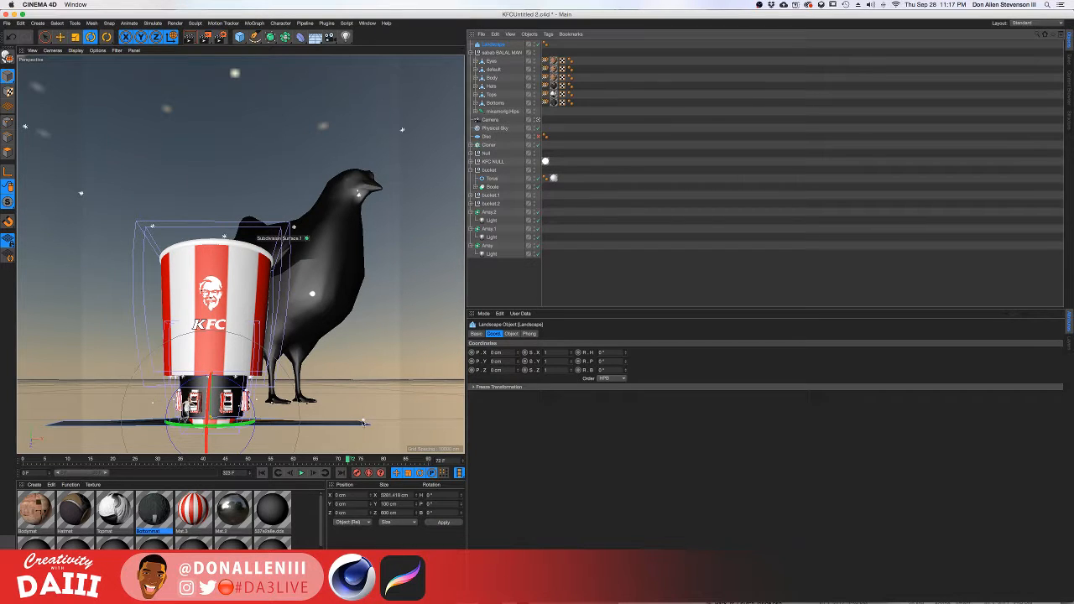
pyautogui.moveTo(363, 422); pyautogui.dragTo(443, 422)
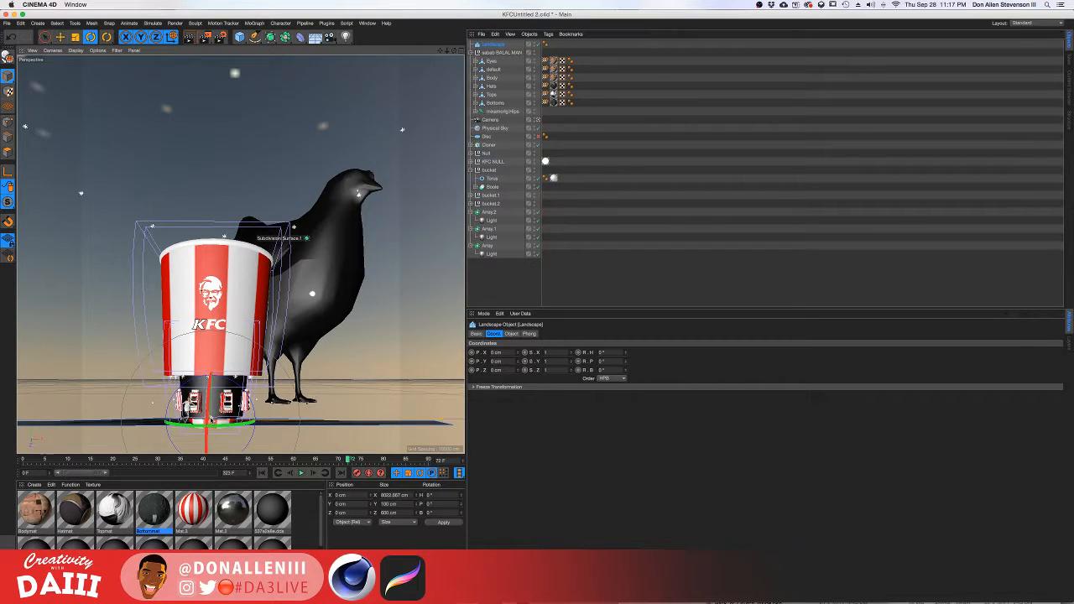
pyautogui.moveTo(230, 416); pyautogui.dragTo(221, 369)
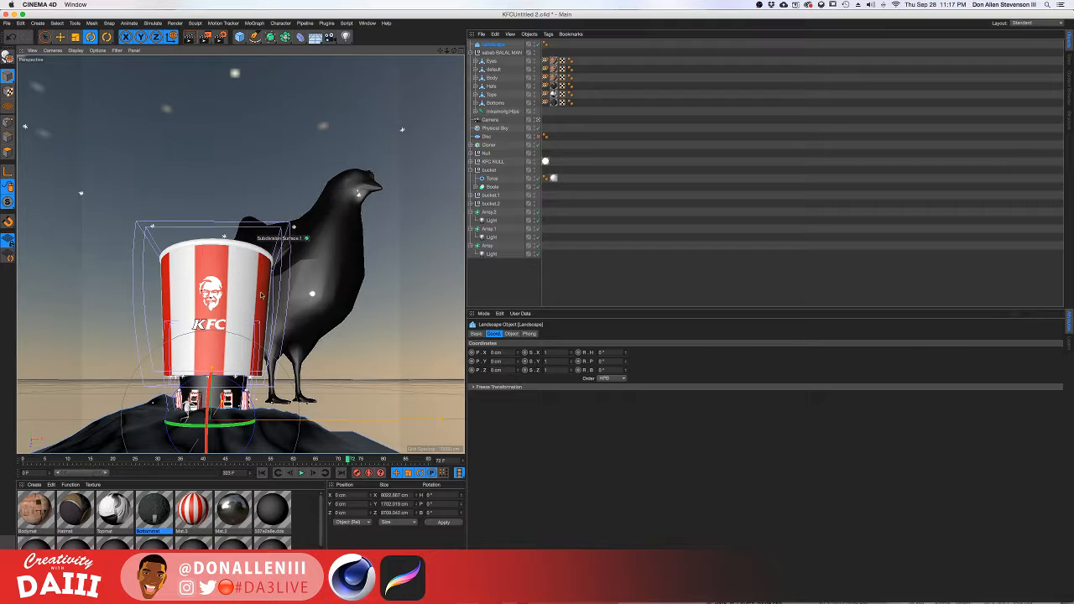
# Reposition the scene camera to about X 37, Y 25 and Z -6134 cm to show more of the landscape.
pyautogui.click(506, 120)
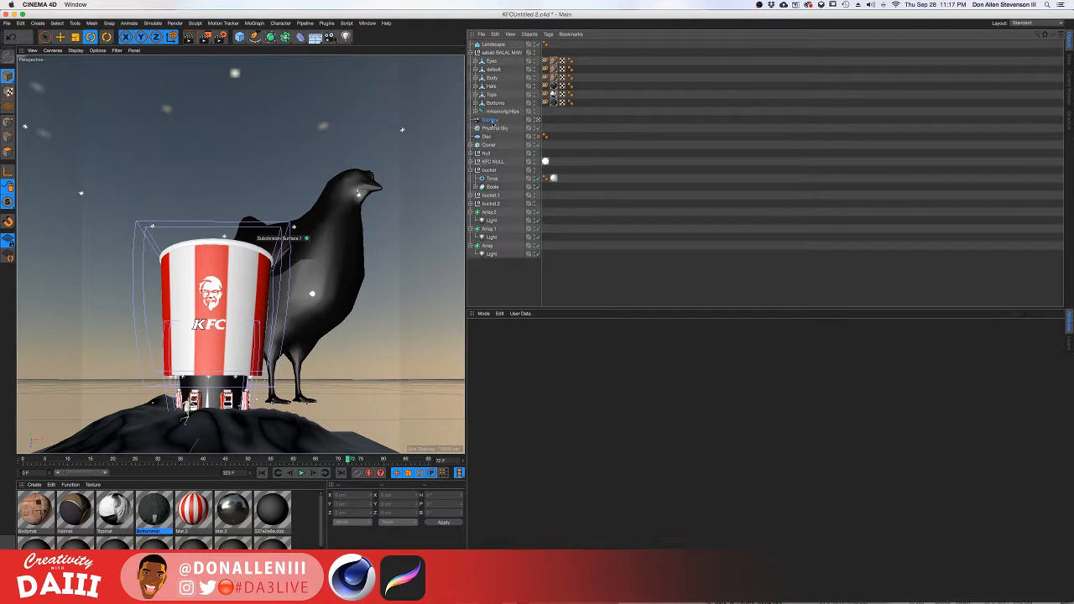
pyautogui.moveTo(526, 354)
pyautogui.mouseDown()
pyautogui.moveTo(487, 356)
pyautogui.moveTo(516, 360)
pyautogui.mouseUp()
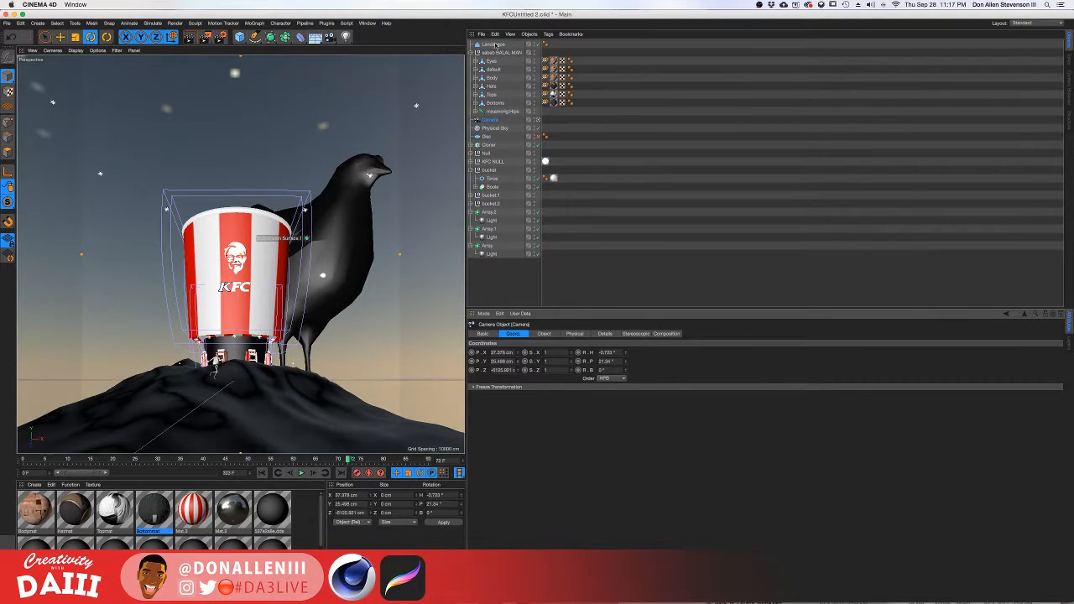
# Lower the landscape to about Y -142 cm and turn it about its vertical axis beneath the bucket.
pyautogui.click(495, 45)
pyautogui.press('e')
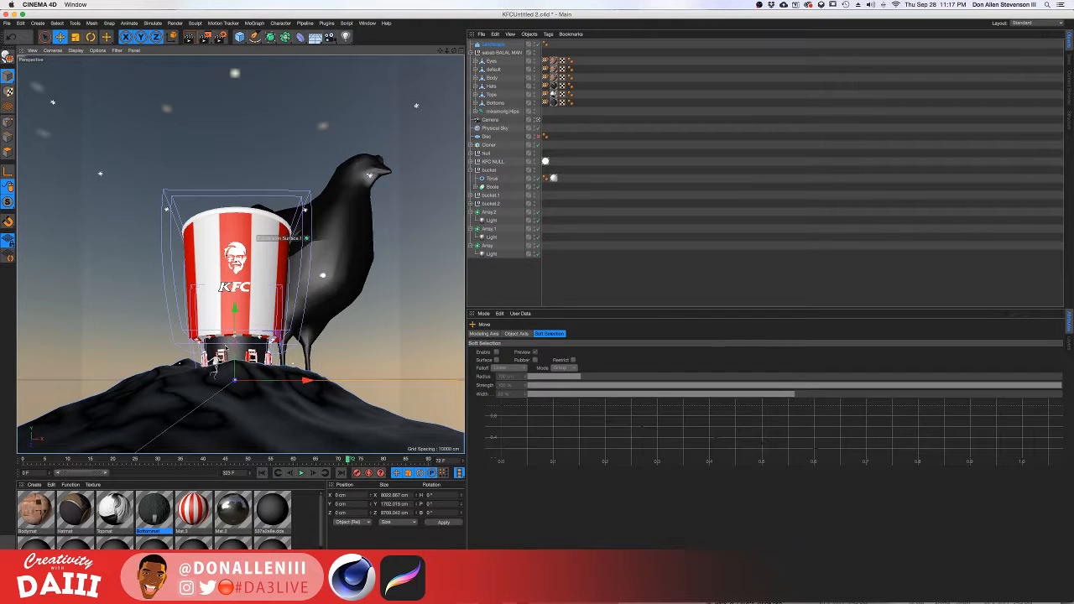
pyautogui.moveTo(225, 349); pyautogui.dragTo(237, 324)
pyautogui.press('r')
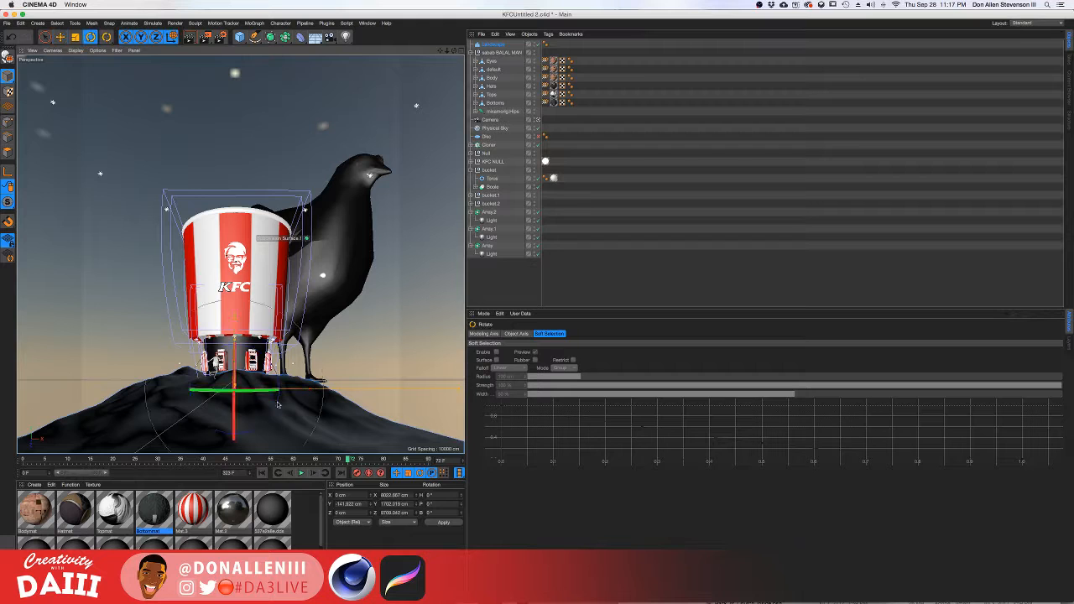
pyautogui.moveTo(278, 403); pyautogui.dragTo(287, 395)
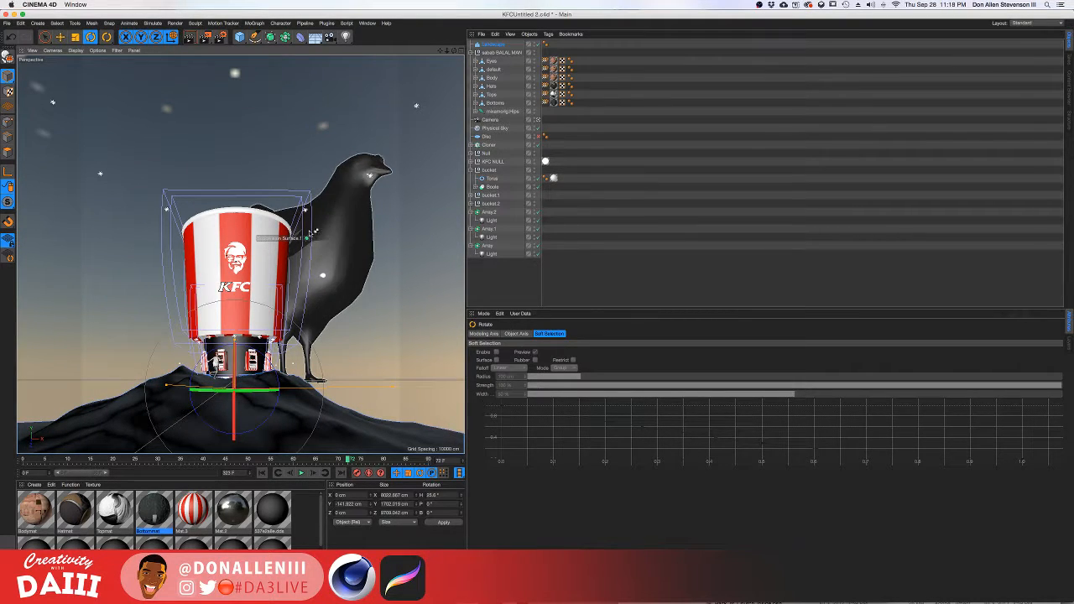
# Delete the light array Array.2 above the bucket and test-render the view to compare the lighting.
pyautogui.click(326, 296)
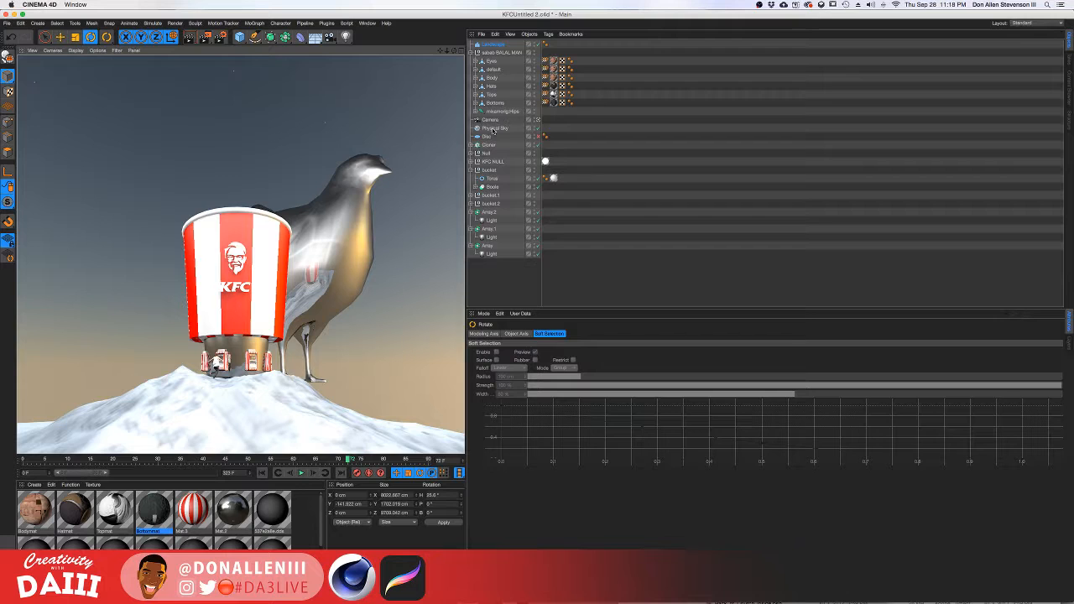
pyautogui.click(490, 213)
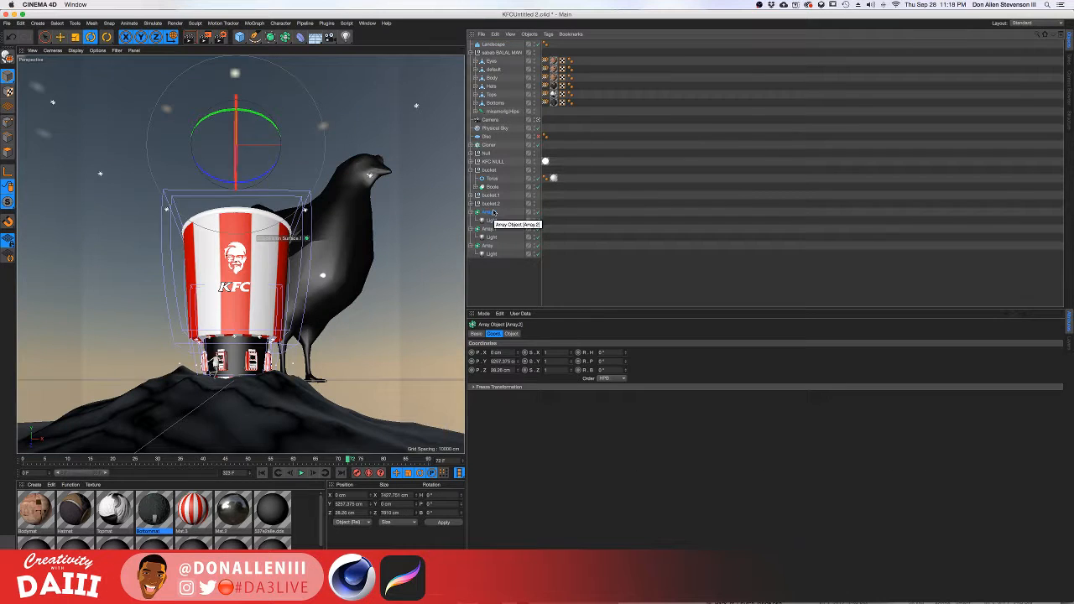
pyautogui.click(492, 219)
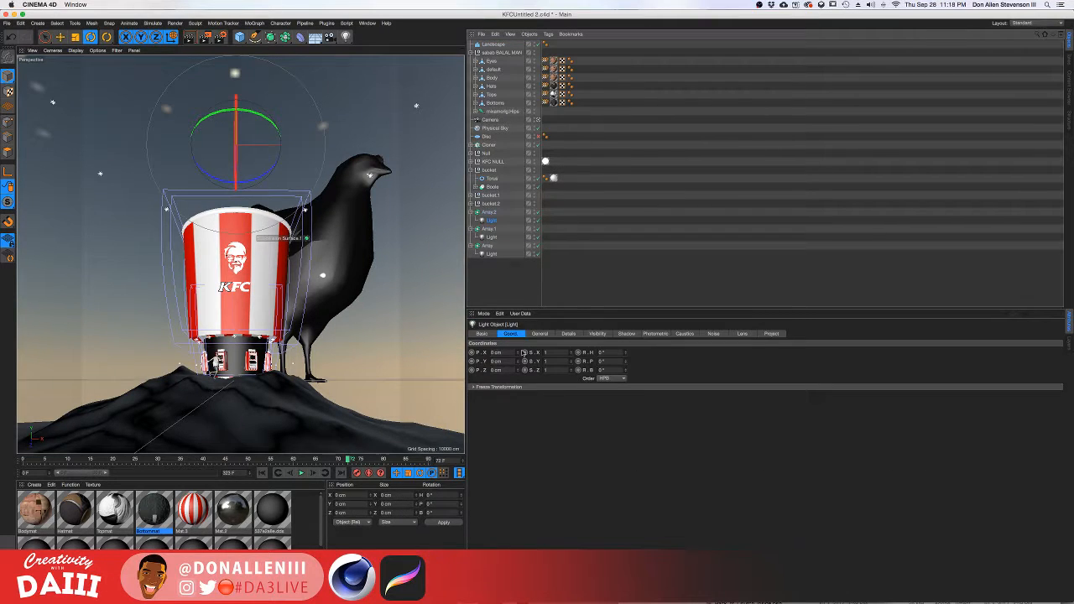
pyautogui.click(489, 228)
pyautogui.press('Delete')
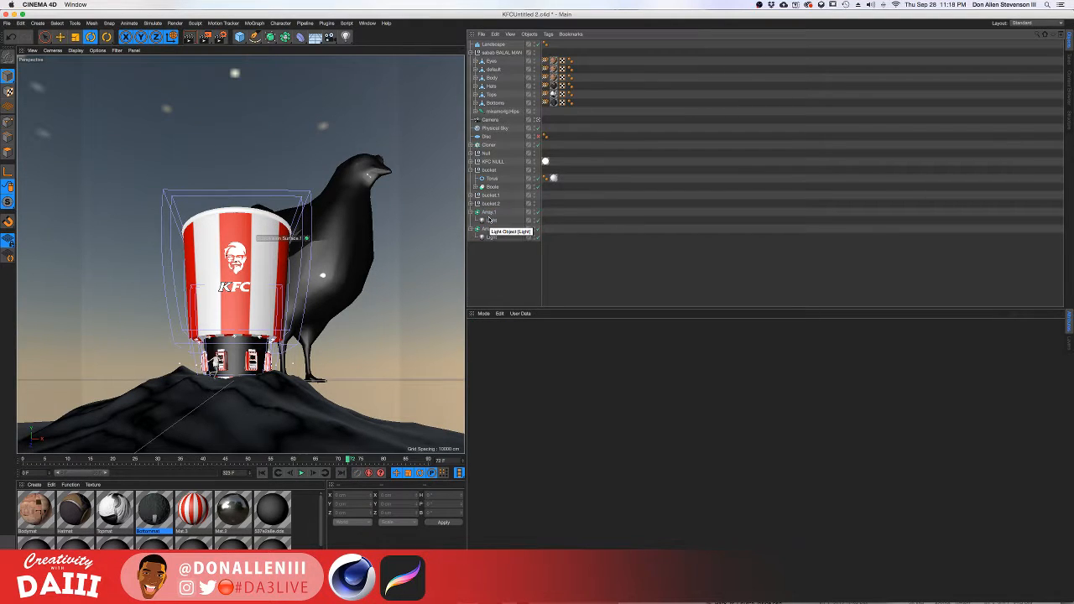
pyautogui.press('super+r')
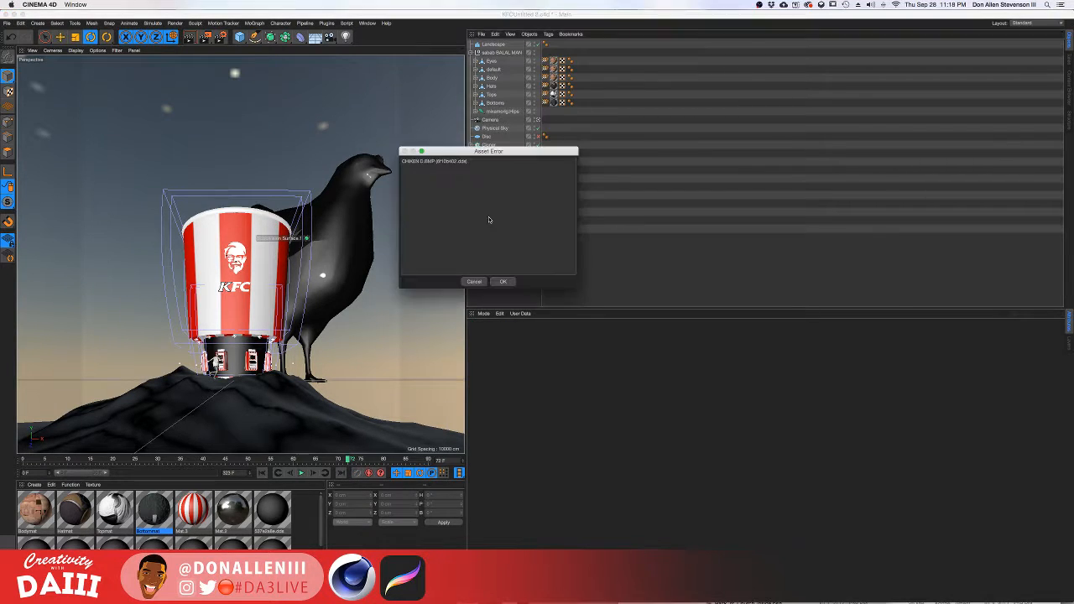
pyautogui.click(500, 281)
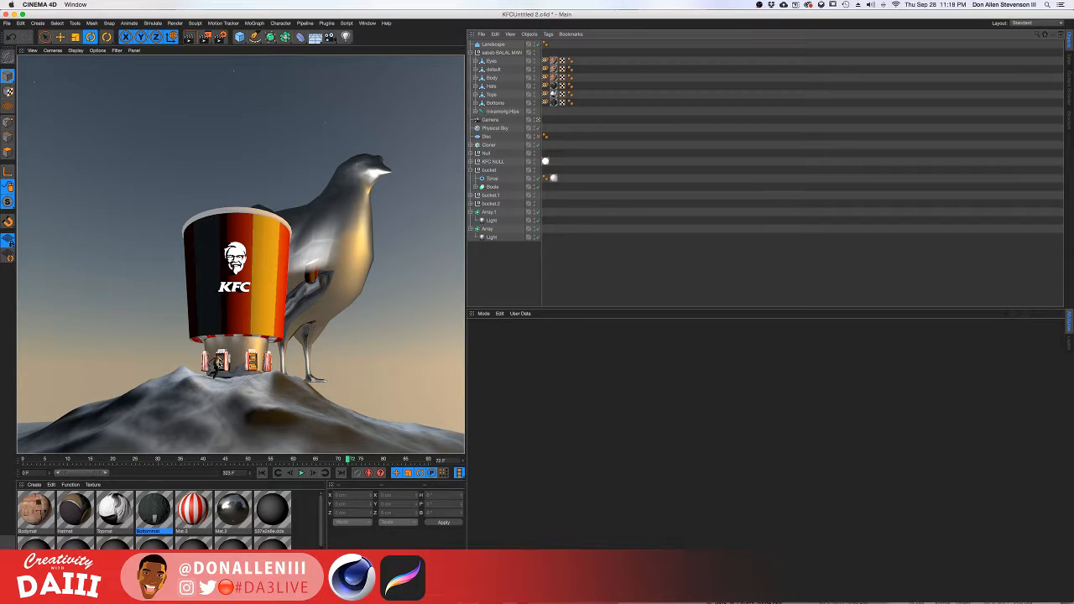
# Refine the landscape mesh to nearly 600 width segments and a little over 630 depth segments.
pyautogui.click(493, 44)
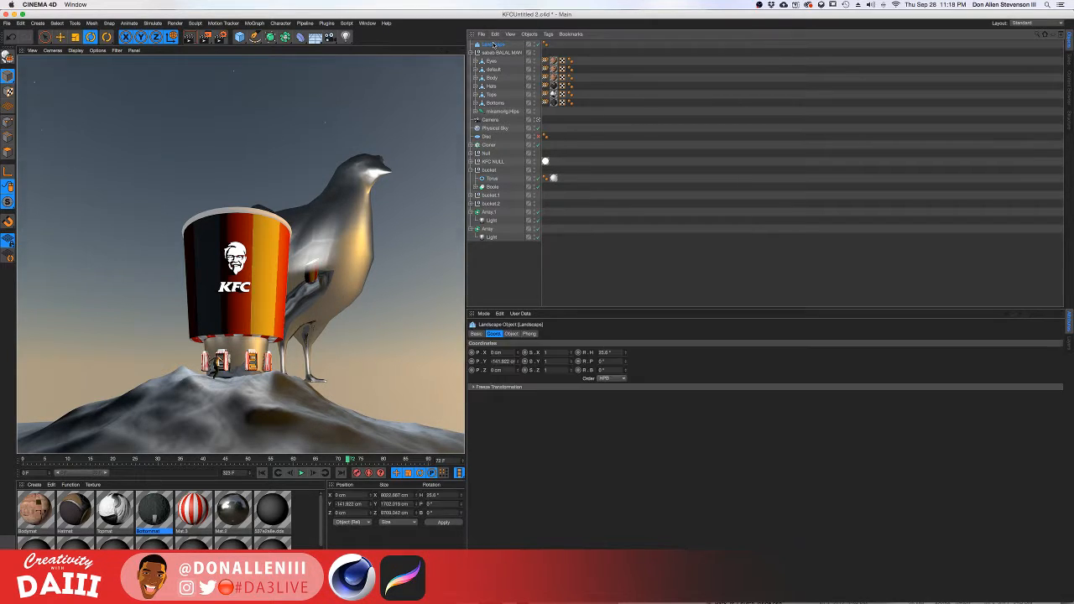
pyautogui.click(511, 333)
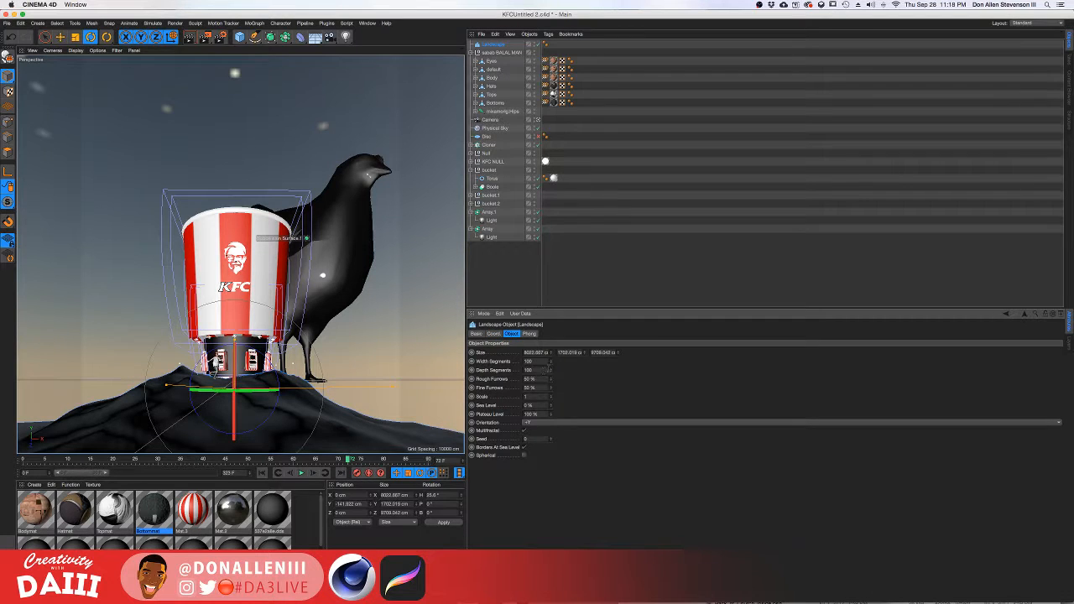
pyautogui.moveTo(550, 362); pyautogui.dragTo(550, 277)
pyautogui.moveTo(552, 370); pyautogui.dragTo(551, 285)
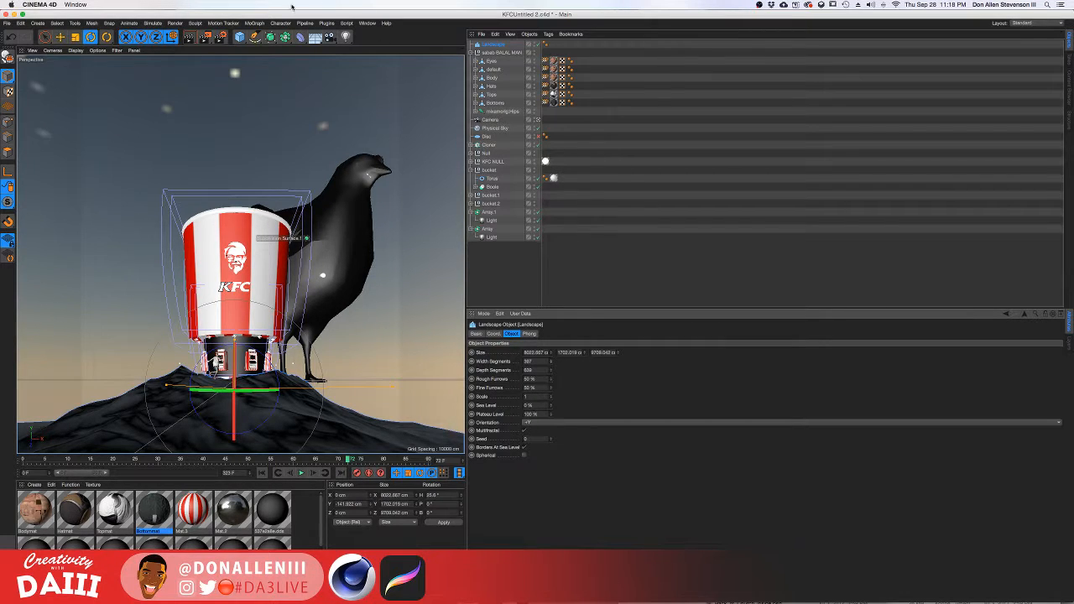
# Add a Forester Rock object, generate its rock material and assign that material to the landscape as well.
pyautogui.click(280, 23)
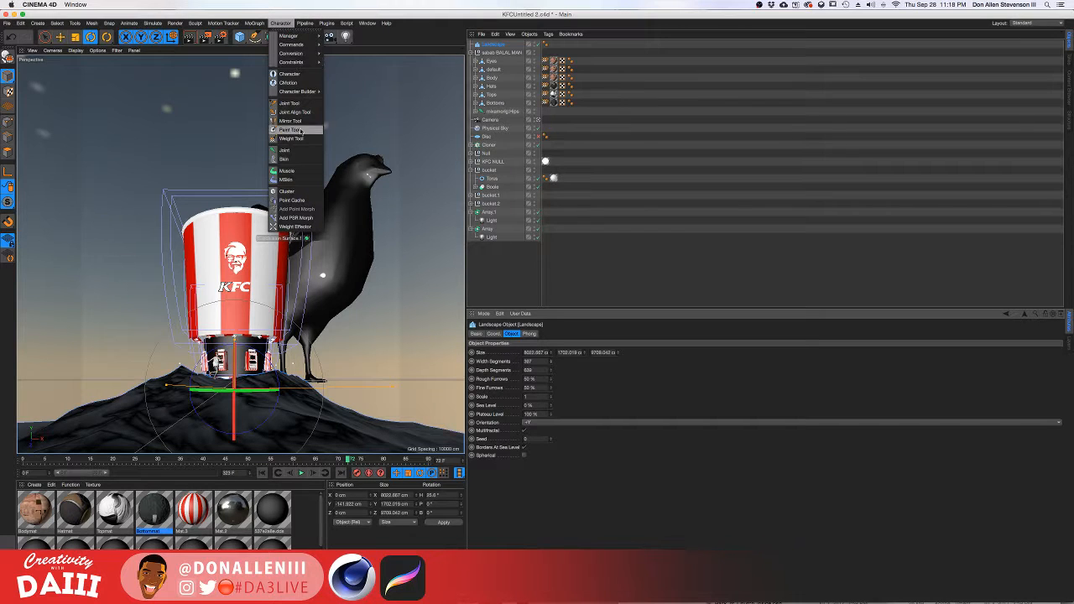
pyautogui.moveTo(309, 24)
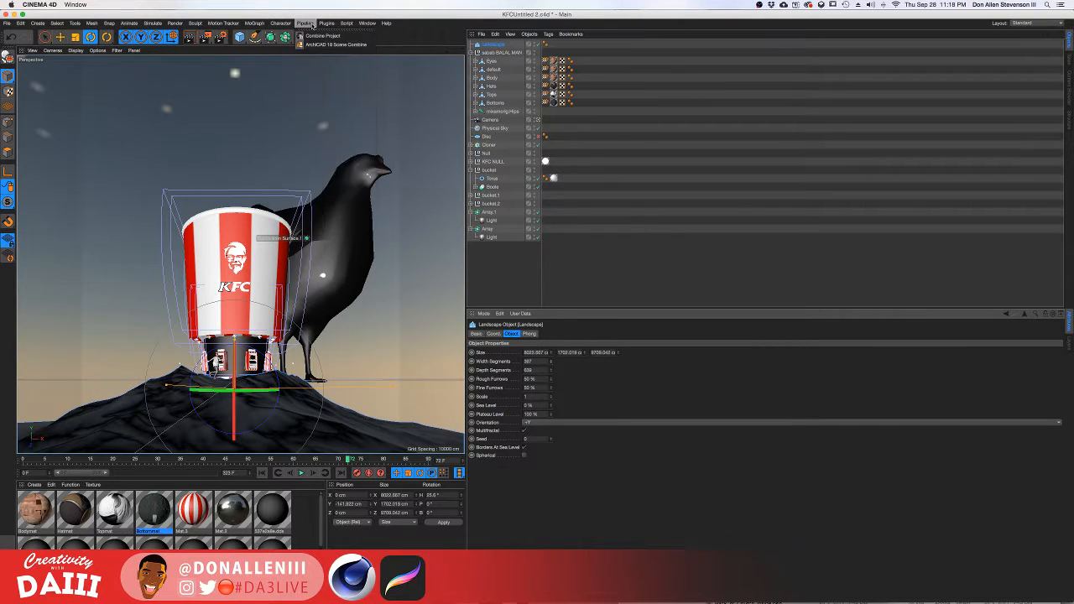
pyautogui.moveTo(352, 48)
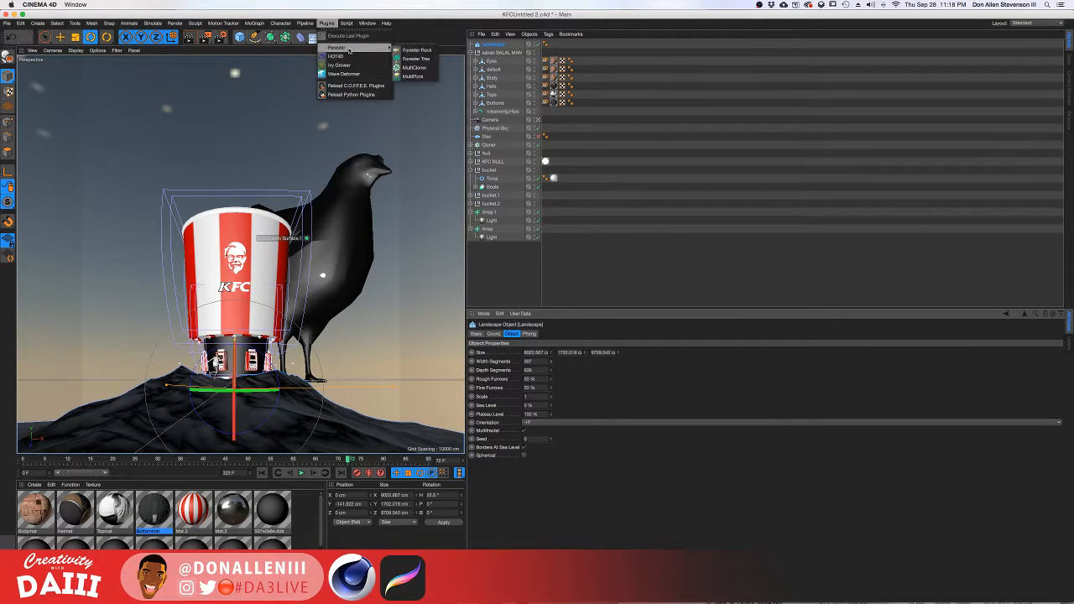
pyautogui.click(430, 51)
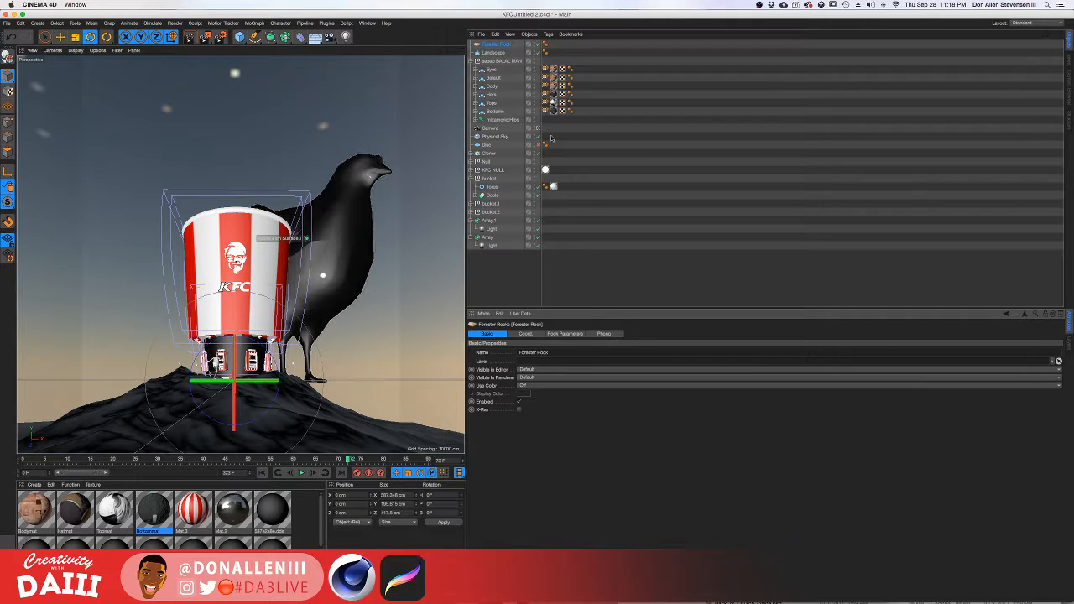
pyautogui.click(524, 334)
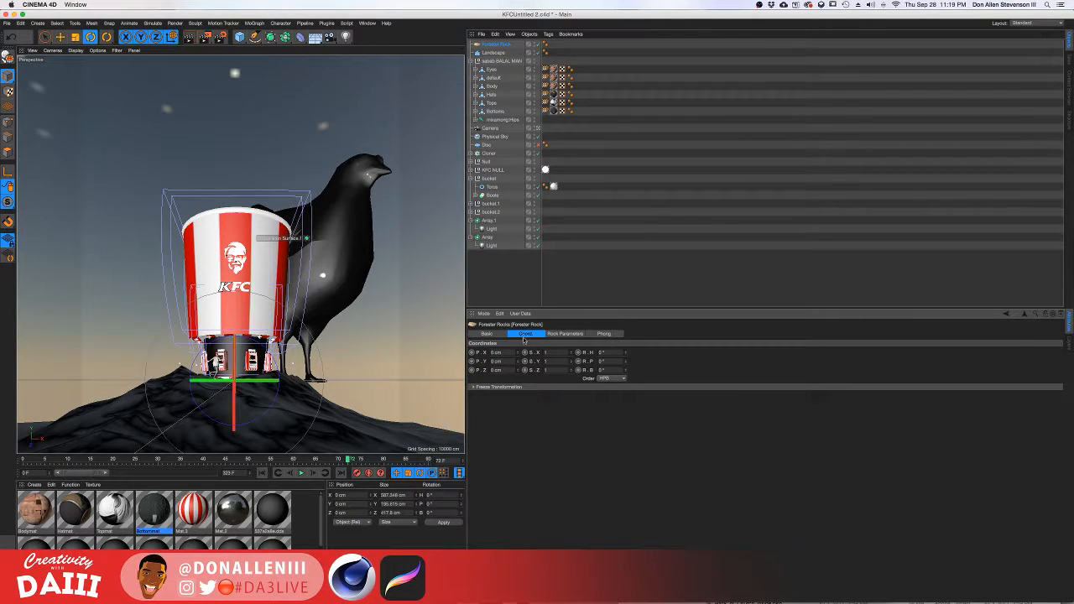
pyautogui.click(563, 334)
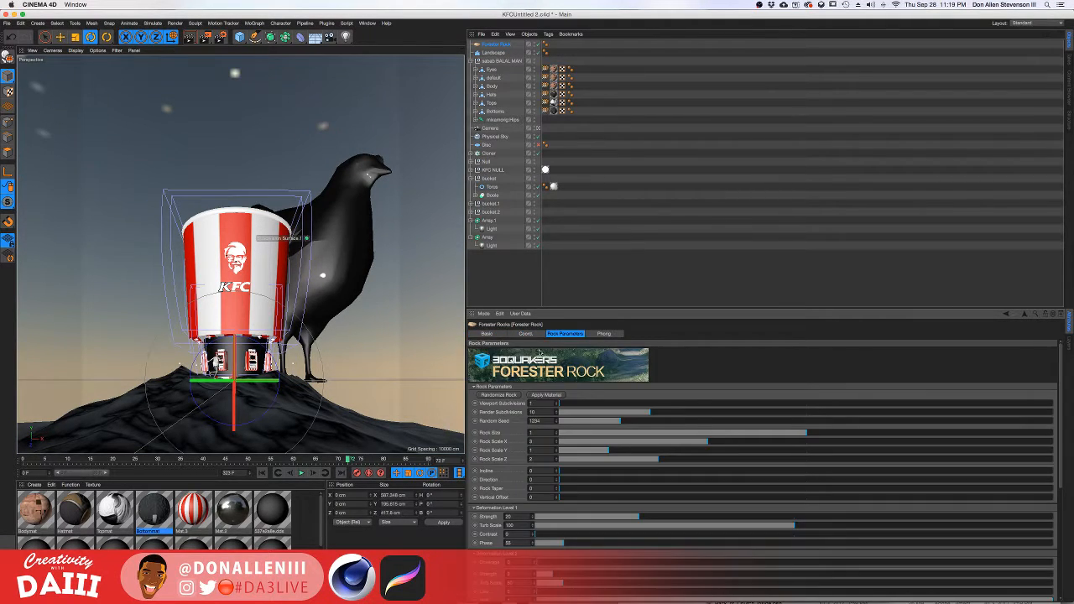
pyautogui.click(539, 395)
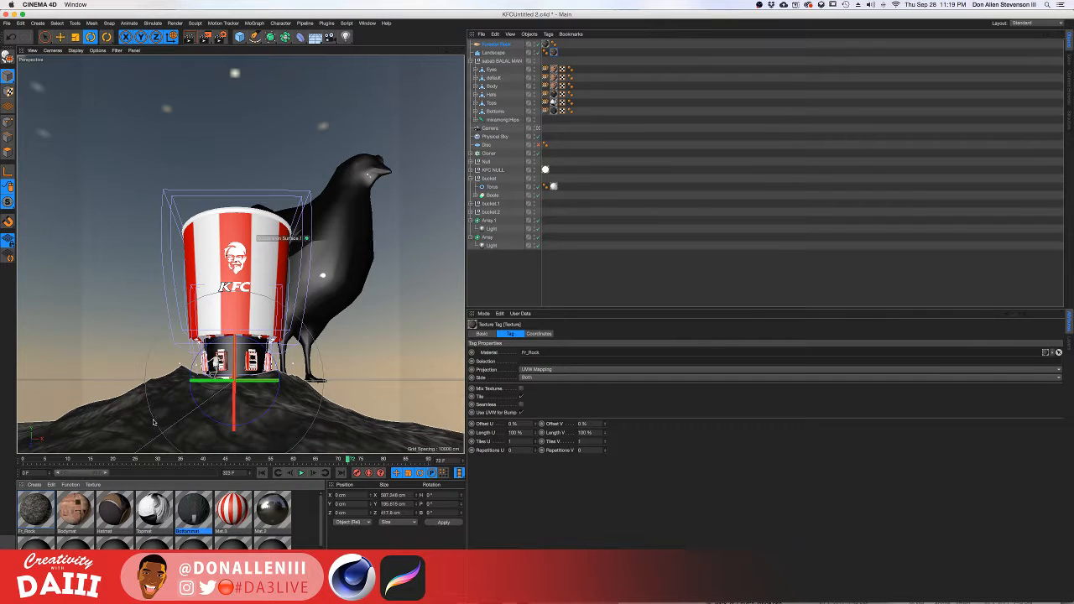
# Bring the scene camera closer to the bucket and test-render the rock-textured hill despite the missing chicken texture.
pyautogui.scroll(5, 195, 351)
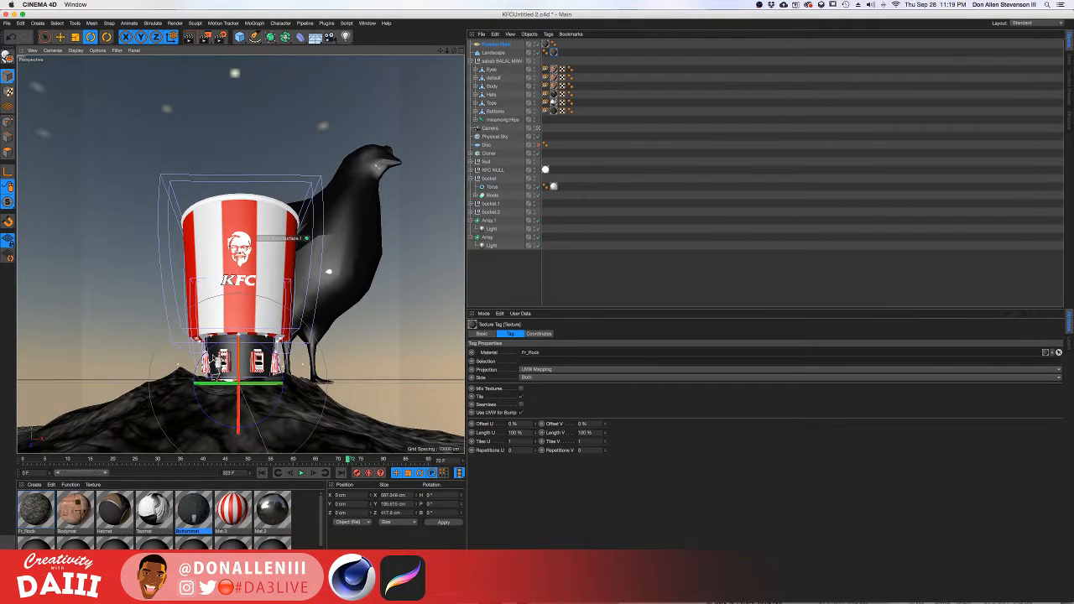
pyautogui.scroll(-2, 249, 394)
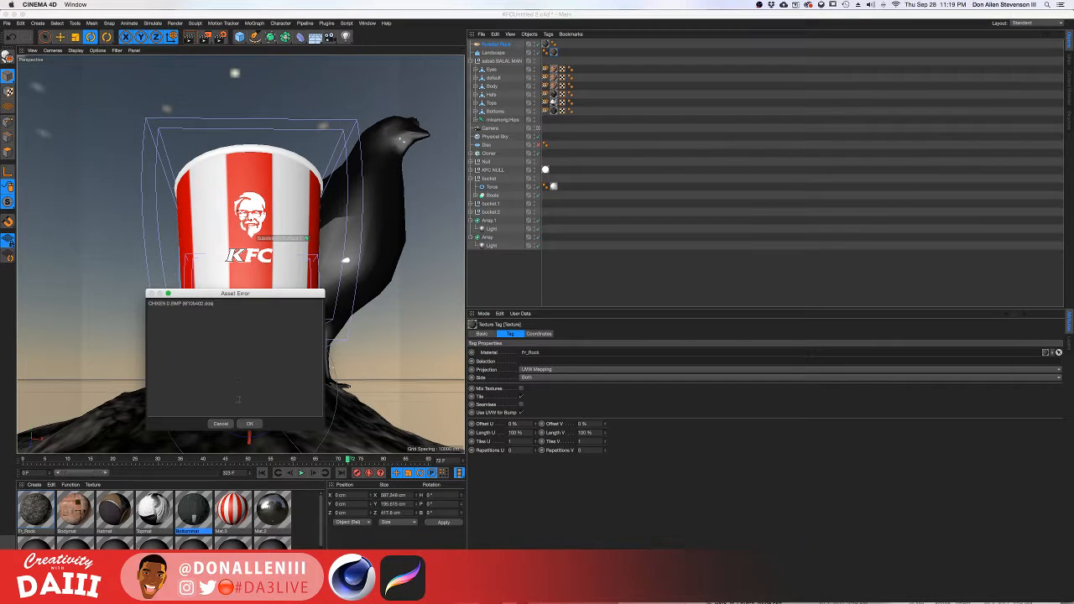
pyautogui.click(249, 424)
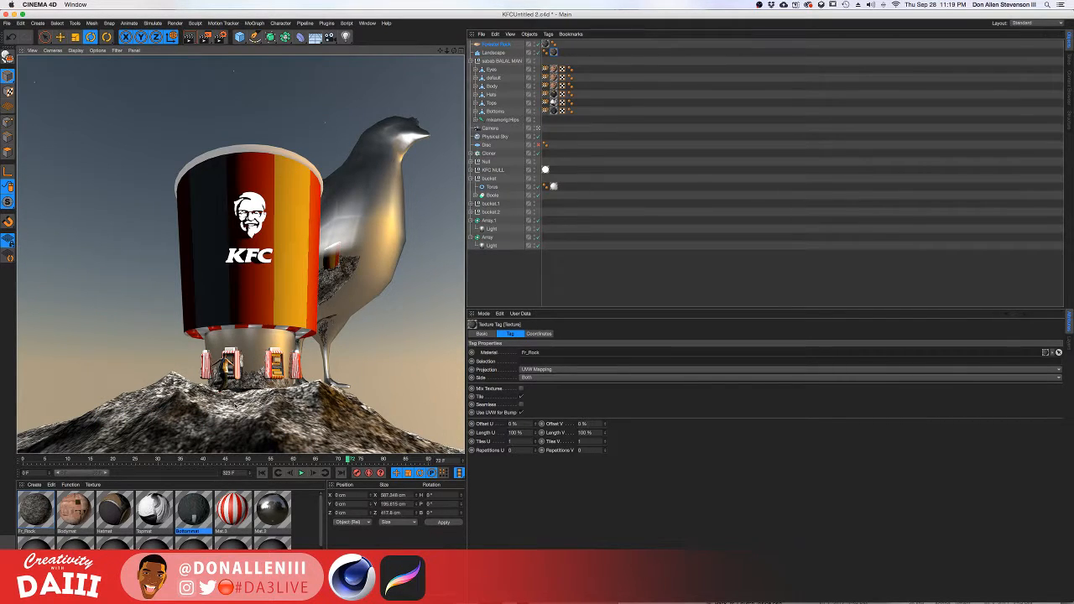
# Flatten the landscape's peak with a plateau level just under 50% and lower it to about Y -607 cm beneath the bucket.
pyautogui.click(495, 52)
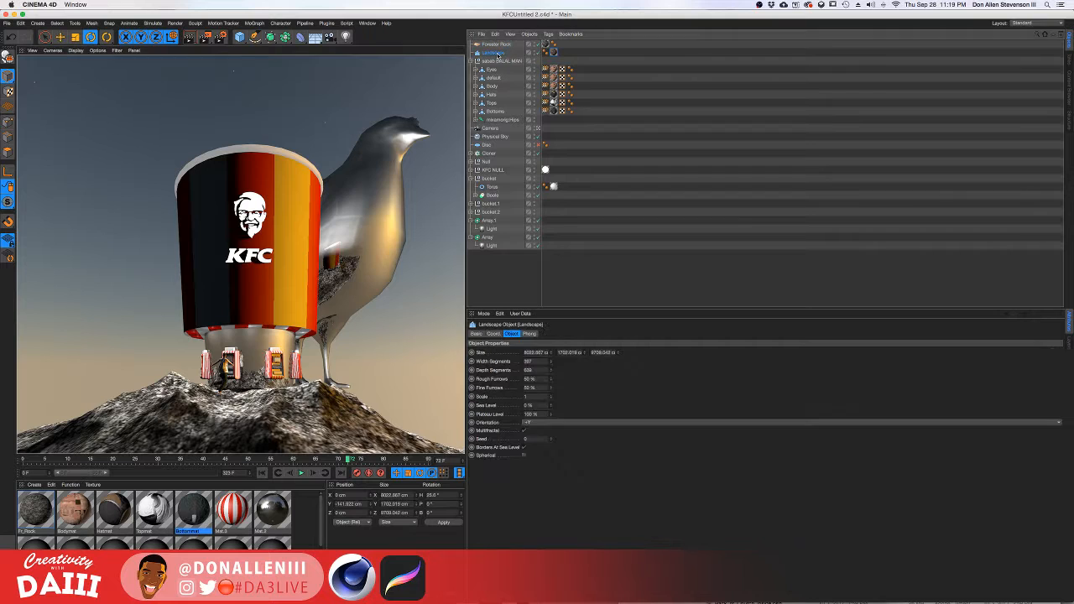
pyautogui.moveTo(551, 396); pyautogui.dragTo(550, 424)
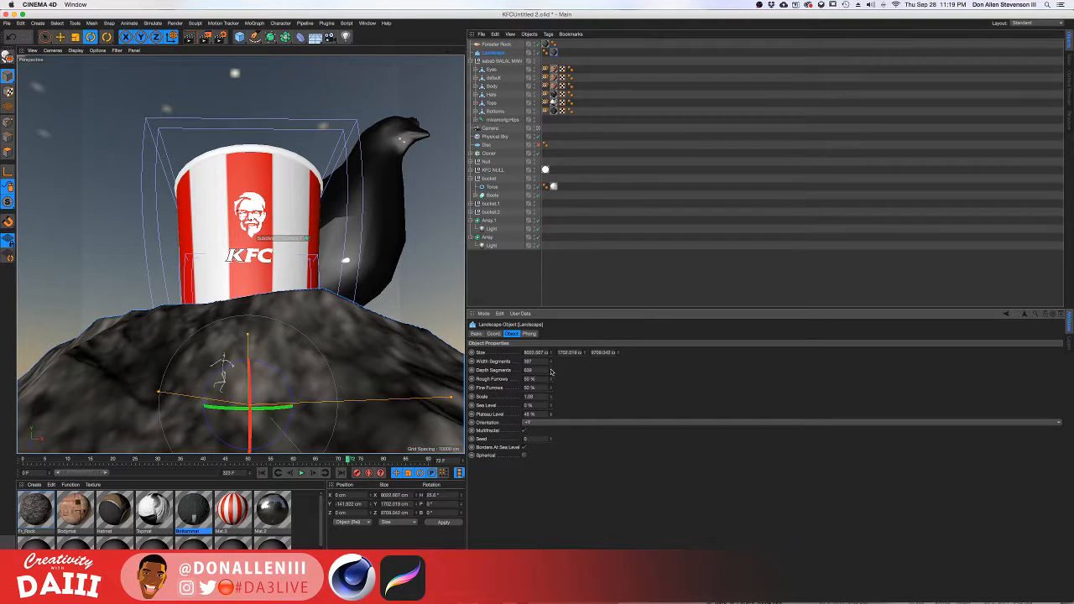
pyautogui.moveTo(551, 371); pyautogui.dragTo(552, 368)
pyautogui.press('e')
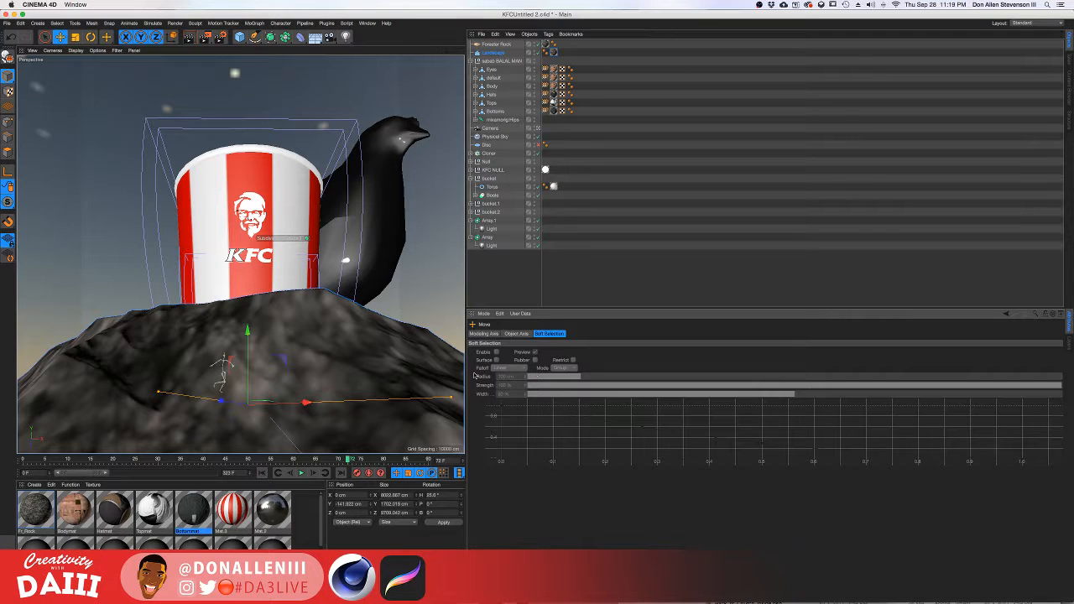
pyautogui.moveTo(248, 335)
pyautogui.mouseDown()
pyautogui.moveTo(245, 387)
pyautogui.moveTo(251, 340)
pyautogui.moveTo(249, 356)
pyautogui.mouseUp()
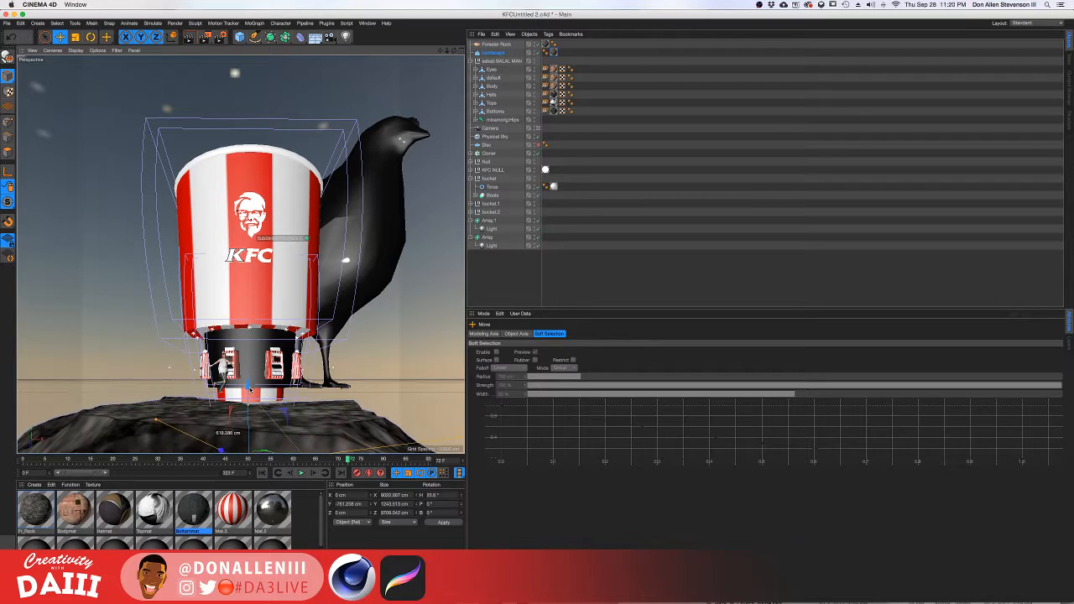
pyautogui.moveTo(256, 375); pyautogui.dragTo(256, 373)
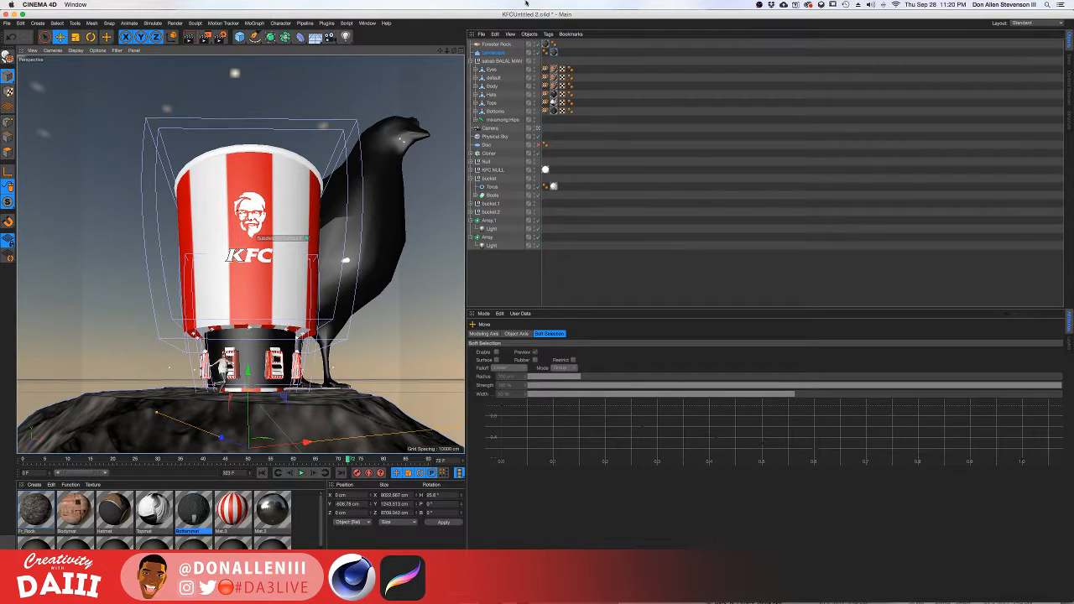
# Leave the scene camera and view the whole hill, bucket and chicken from above in the free editor view.
pyautogui.click(539, 129)
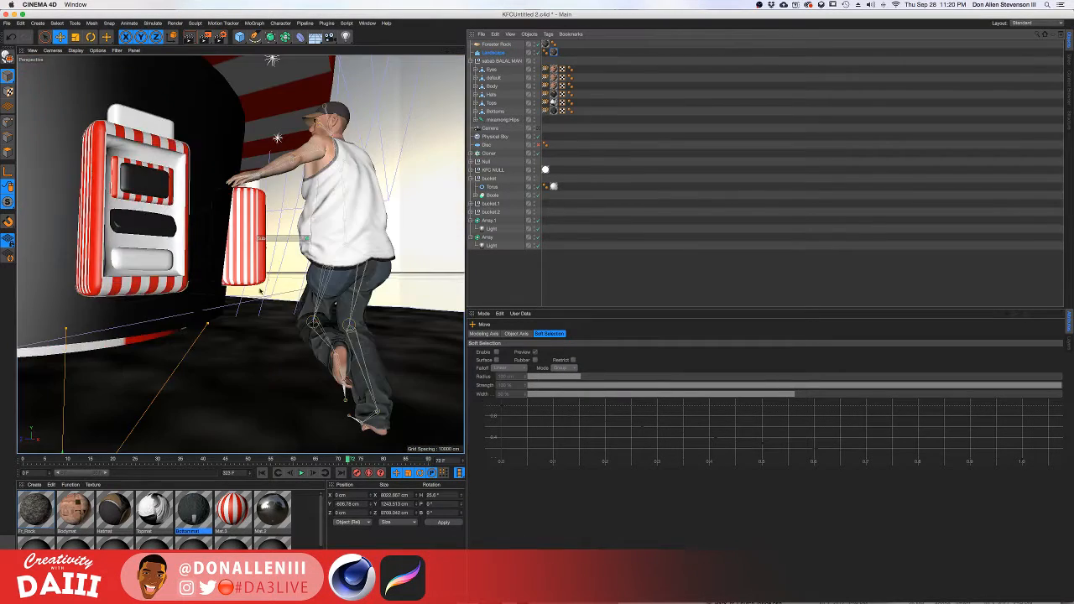
pyautogui.scroll(-10, 261, 307)
pyautogui.keyDown('alt'); pyautogui.moveTo(288, 314); pyautogui.dragTo(228, 325); pyautogui.keyUp('alt')
pyautogui.scroll(-6, 288, 314)
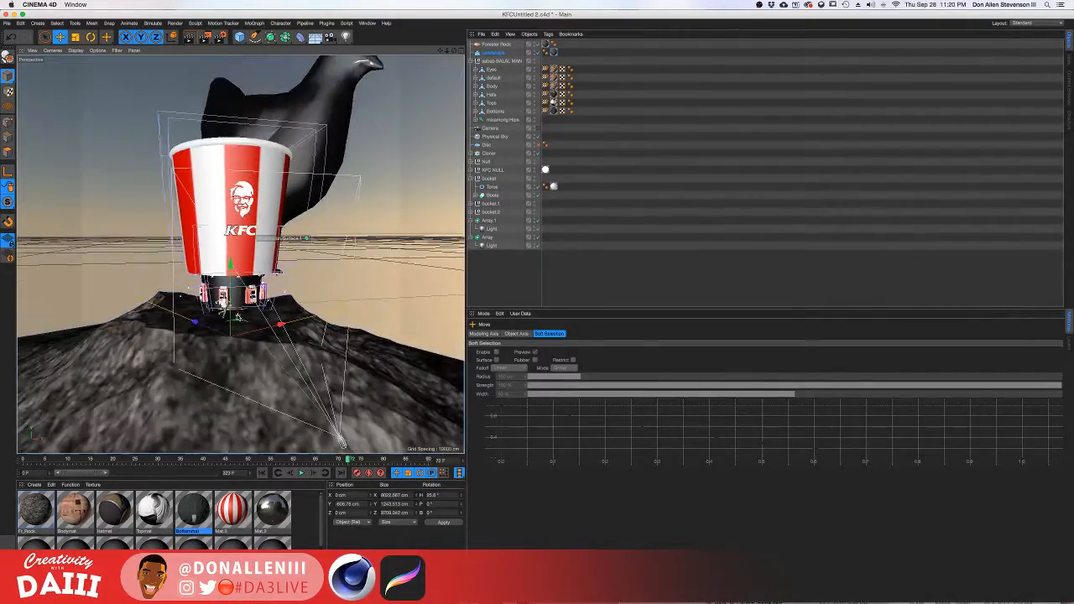
pyautogui.keyDown('alt'); pyautogui.moveTo(193, 288); pyautogui.dragTo(291, 181); pyautogui.keyUp('alt')
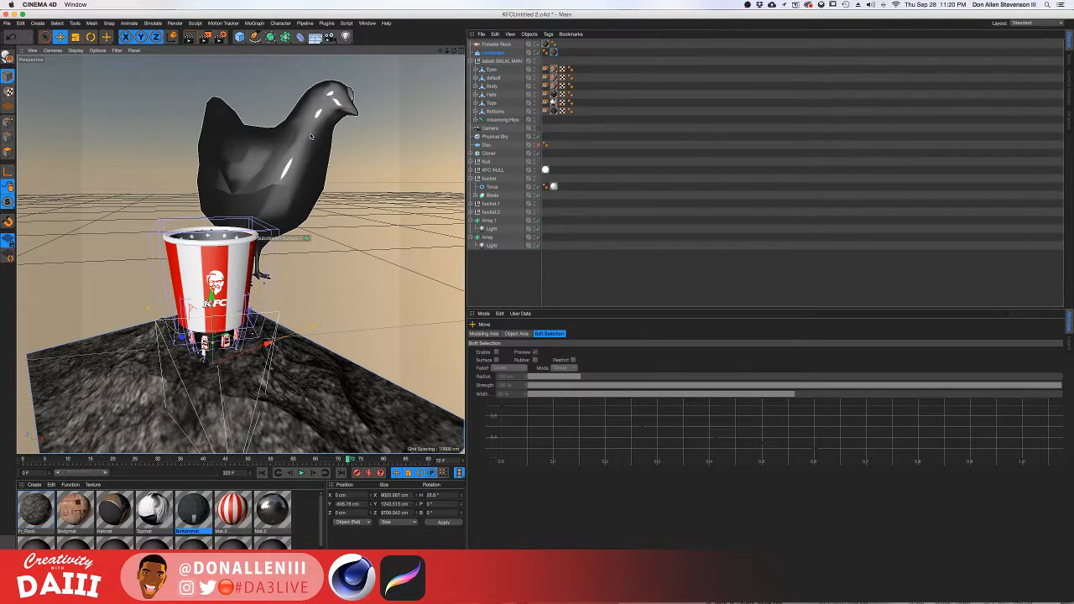
# Try the red-and-white striped material on the giant chicken behind the bucket.
pyautogui.moveTo(232, 509); pyautogui.dragTo(295, 141)
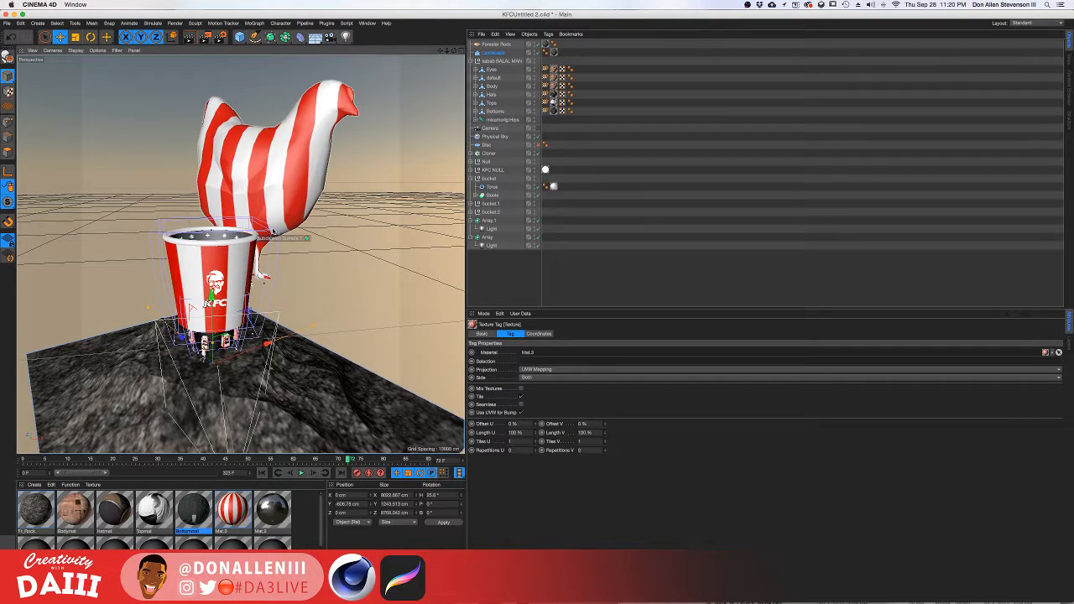
pyautogui.moveTo(276, 229); pyautogui.dragTo(277, 230)
pyautogui.scroll(3, 292, 314)
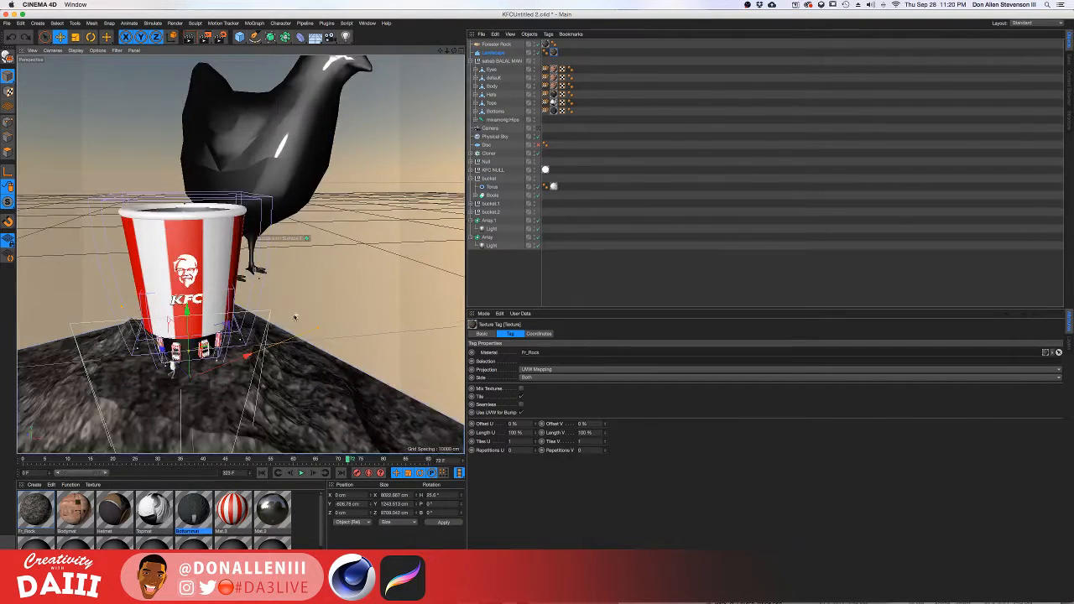
pyautogui.scroll(-5, 243, 399)
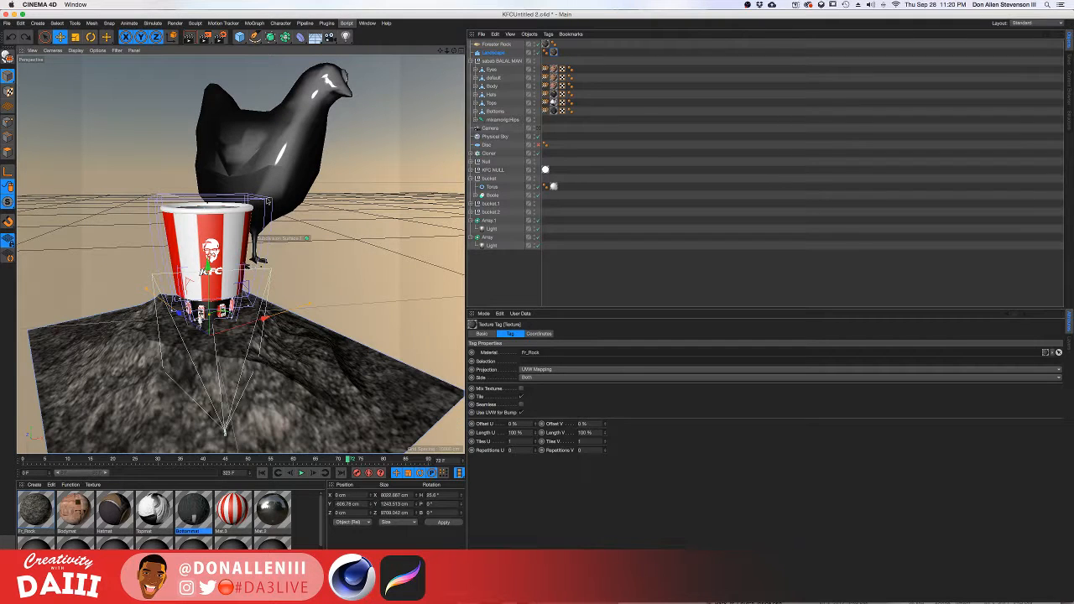
# Add a Forester Tree object to the scene and open its tree library.
pyautogui.moveTo(326, 23)
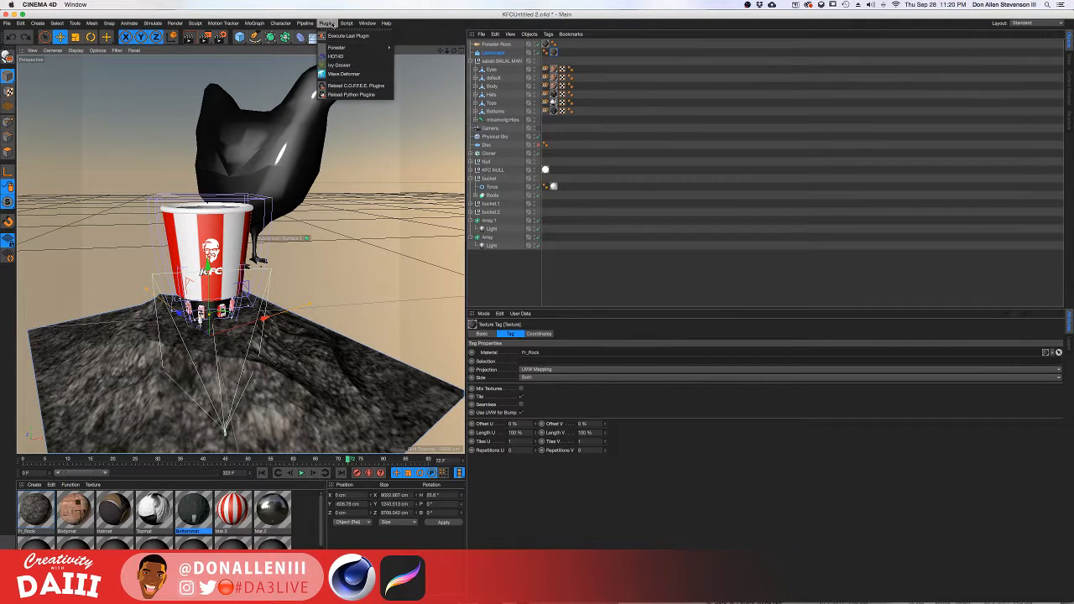
pyautogui.moveTo(353, 49)
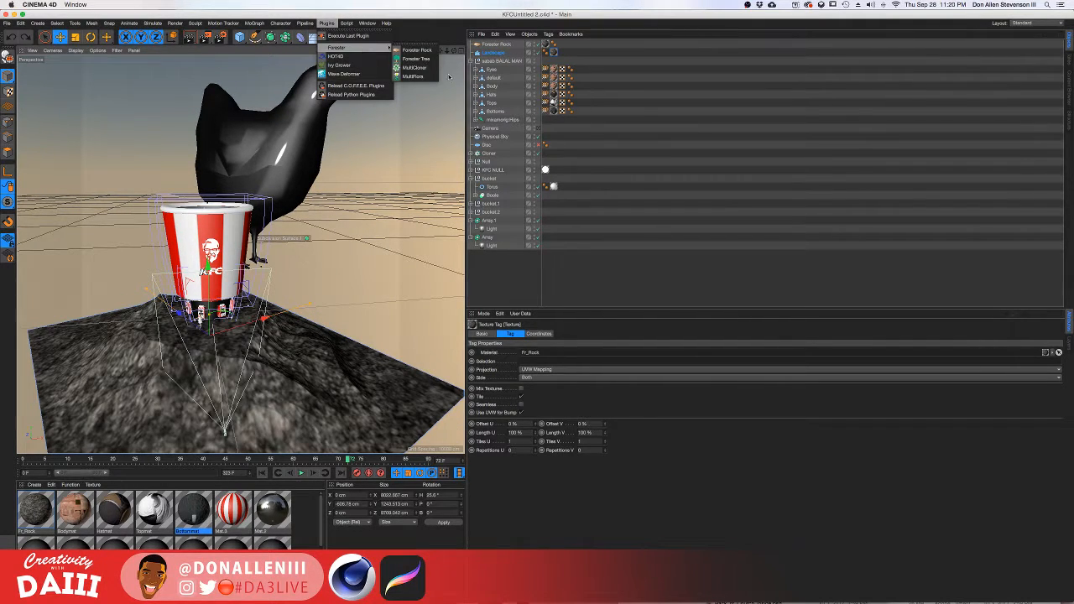
pyautogui.click(424, 59)
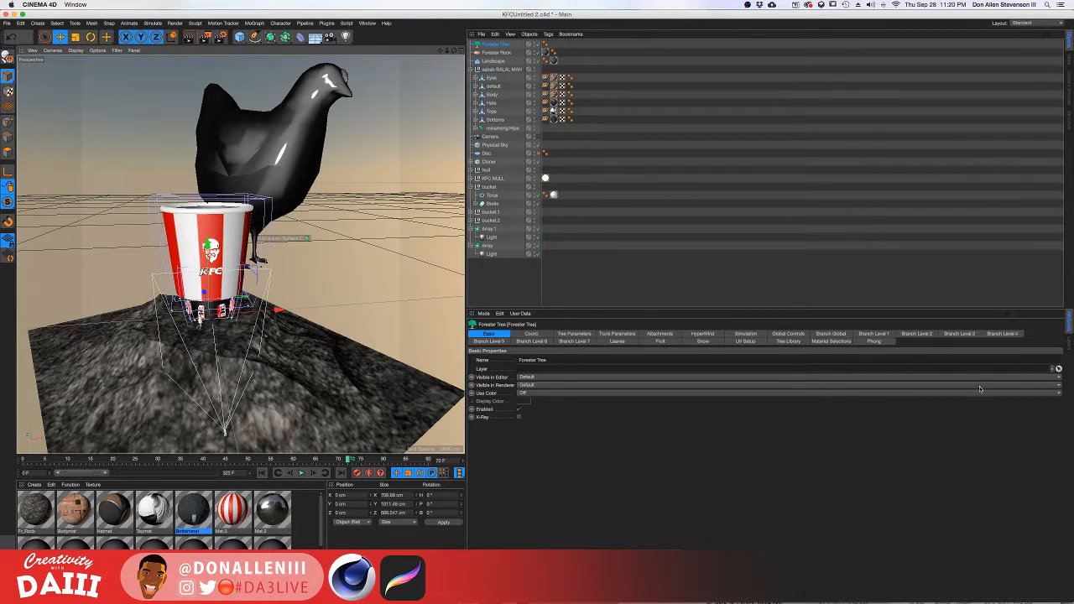
pyautogui.click(840, 346)
pyautogui.click(795, 346)
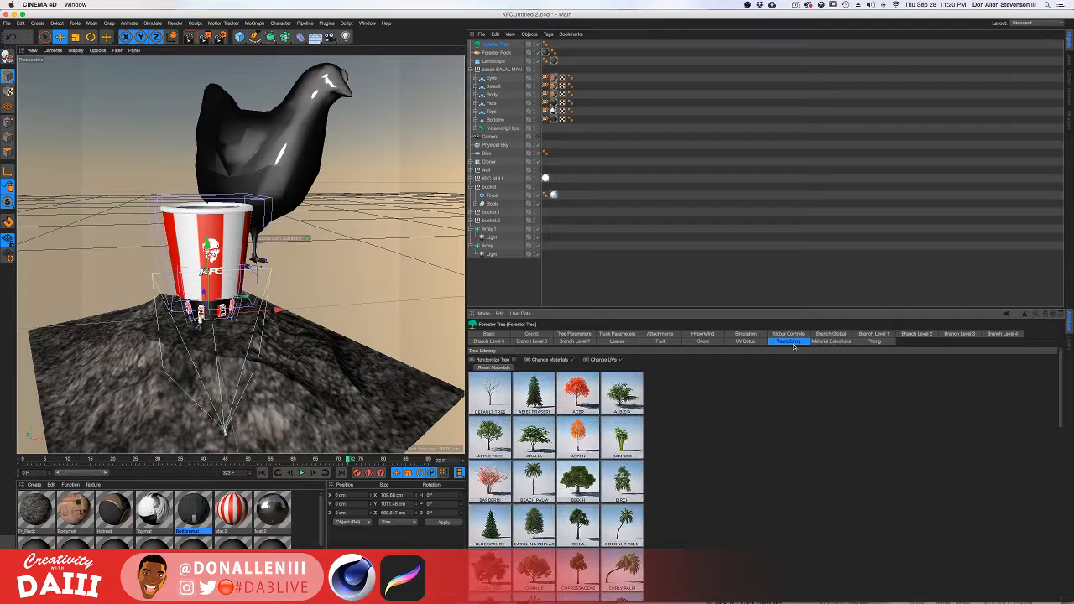
# Apply the Abies Fraseri preset to the Forester Tree and raise it to a Y position of about 3,636 cm.
pyautogui.click(536, 396)
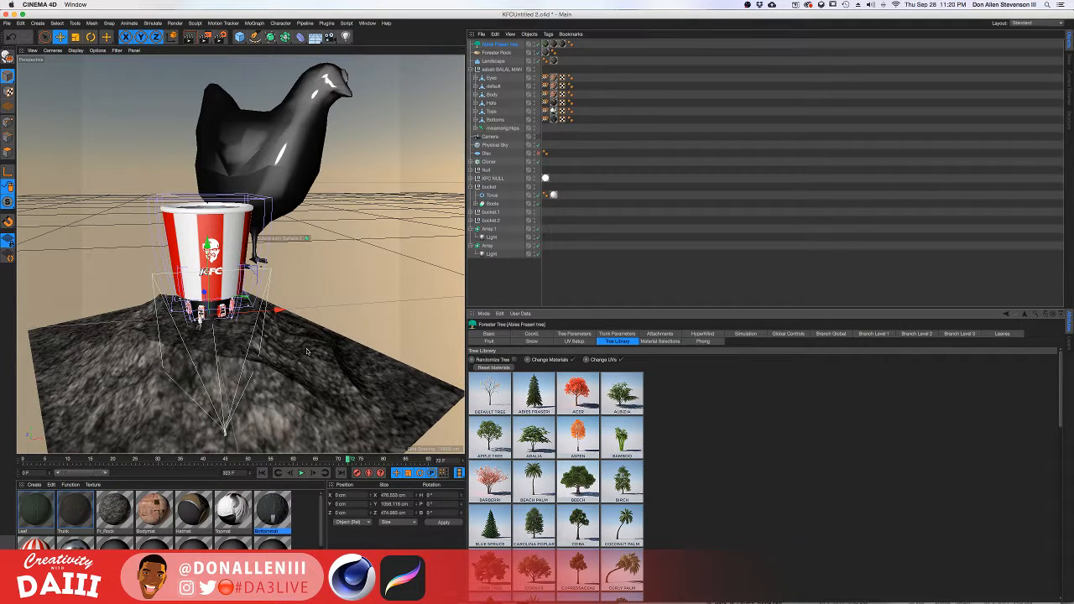
pyautogui.moveTo(208, 242); pyautogui.dragTo(216, 99)
# Set the Abies Fraseri tree's scale to 4 on the X, Y and Z axes.
pyautogui.press('t')
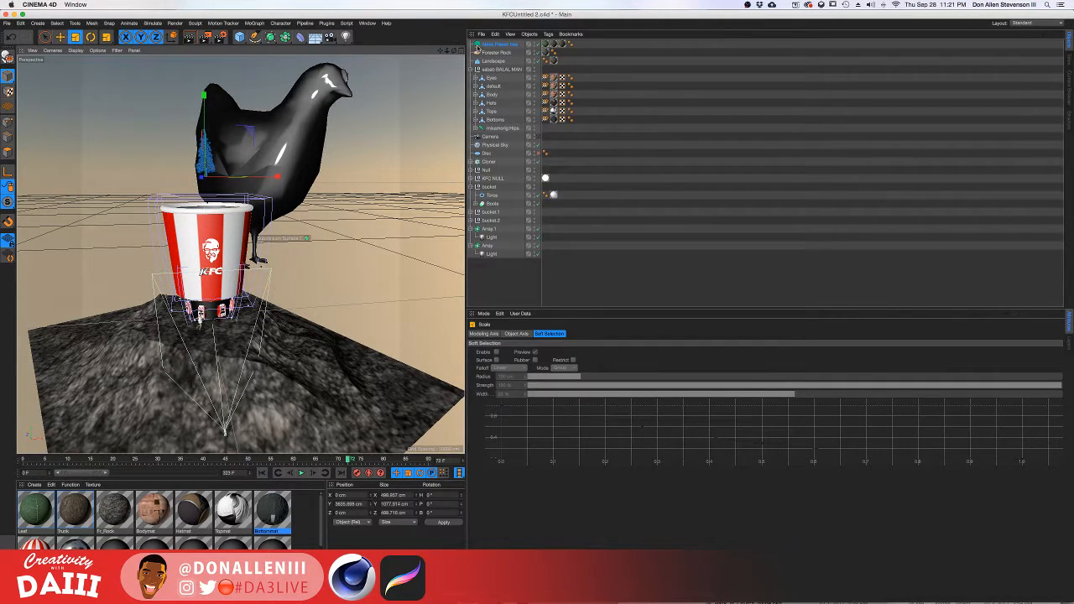
pyautogui.click(495, 44)
pyautogui.click(531, 334)
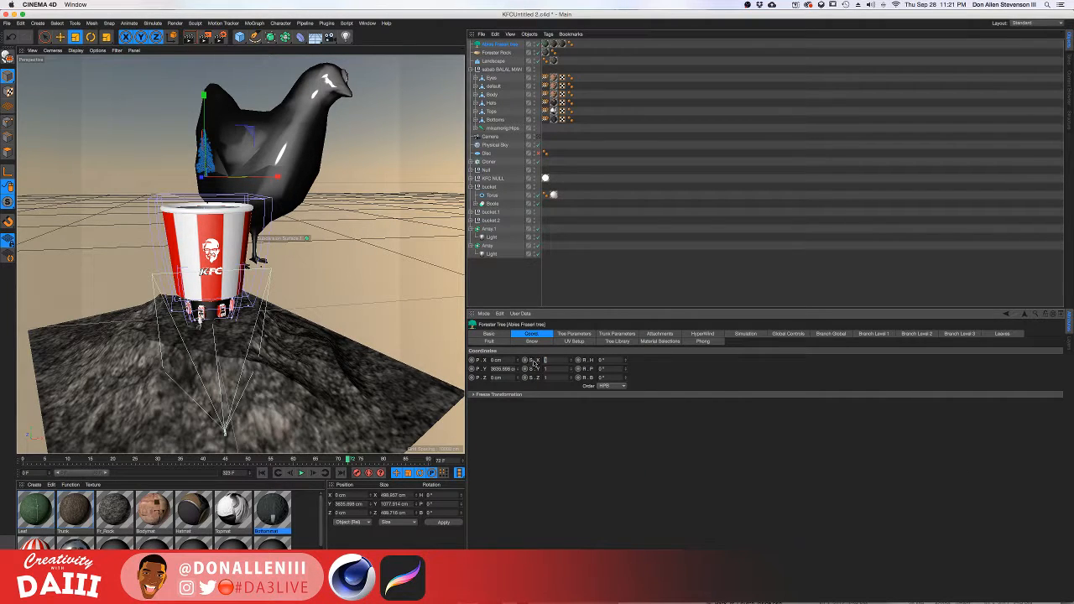
pyautogui.write('4')
pyautogui.press('Tab')
pyautogui.write('4')
pyautogui.click(703, 382)
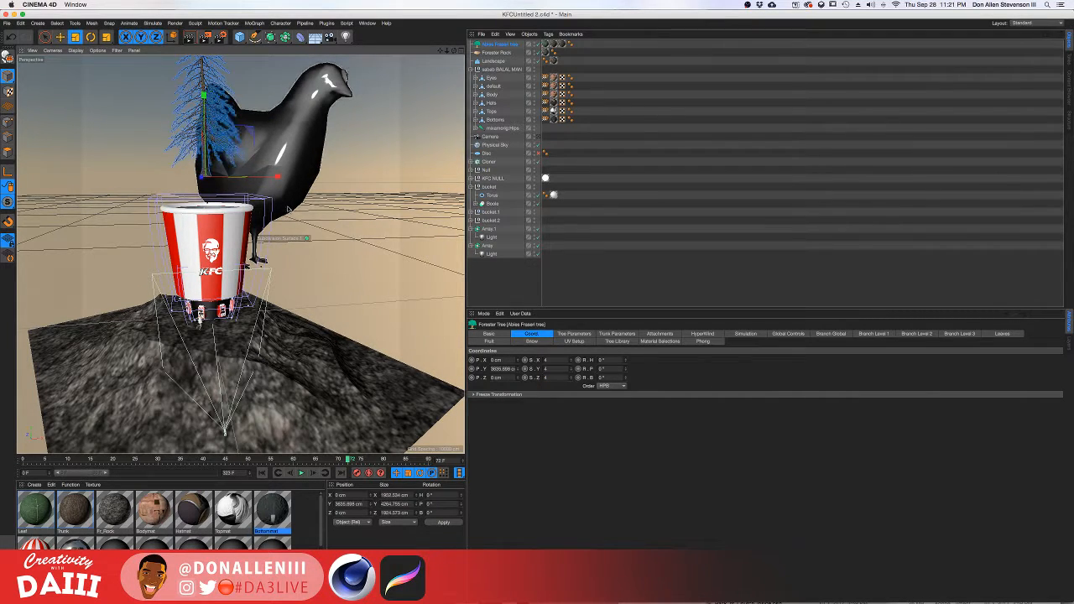
# Move the tree down to a Y position of about -134 cm and along X to the landscape's edge beside the bucket.
pyautogui.scroll(-3, 240, 138)
pyautogui.scroll(3, 240, 137)
pyautogui.press('e')
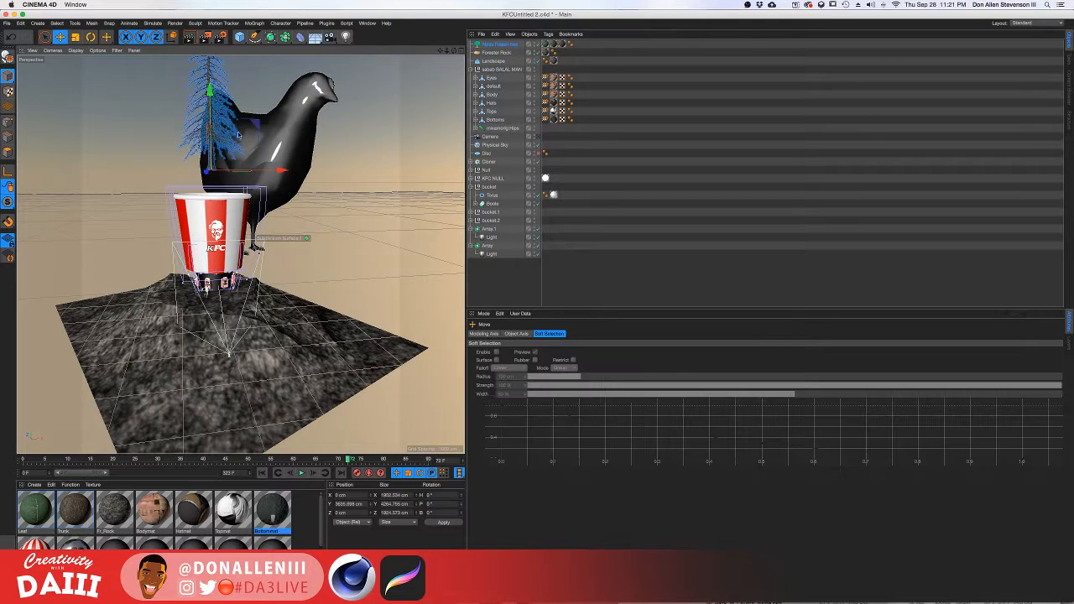
pyautogui.moveTo(209, 89); pyautogui.dragTo(212, 206)
pyautogui.moveTo(284, 289); pyautogui.dragTo(366, 286)
pyautogui.scroll(4, 366, 286)
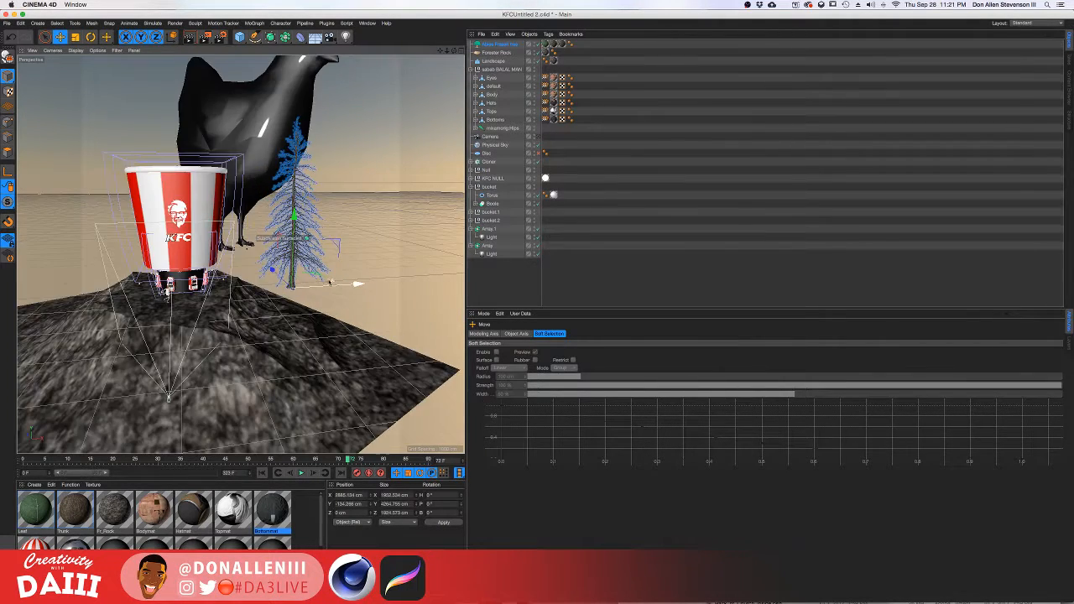
pyautogui.keyDown('alt'); pyautogui.moveTo(270, 249); pyautogui.dragTo(165, 223); pyautogui.keyUp('alt')
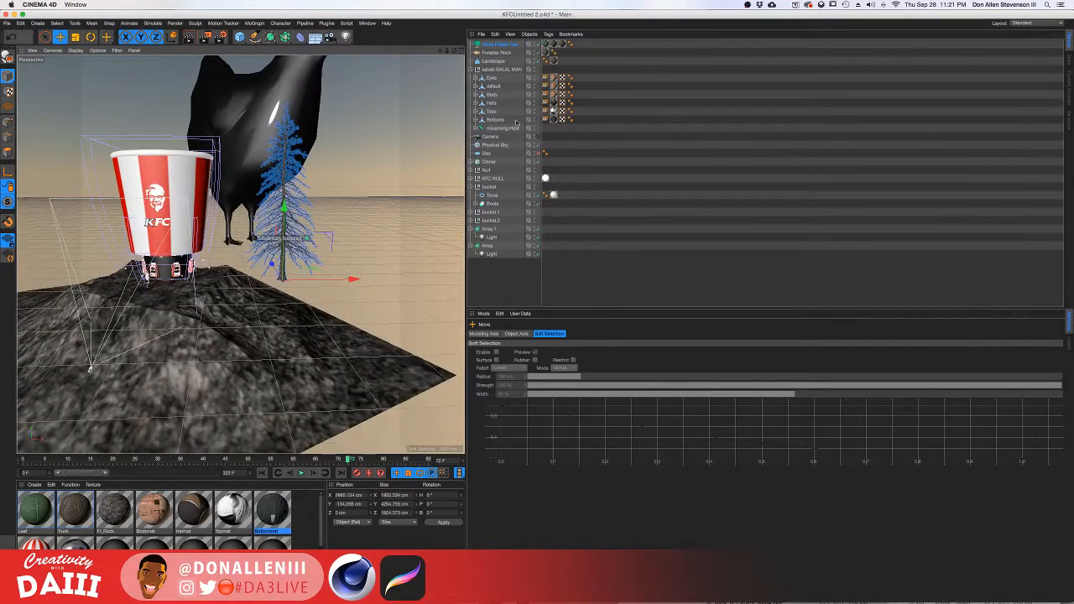
# Reapply the Abies Fraseri preset to the tree and reset its materials.
pyautogui.click(508, 45)
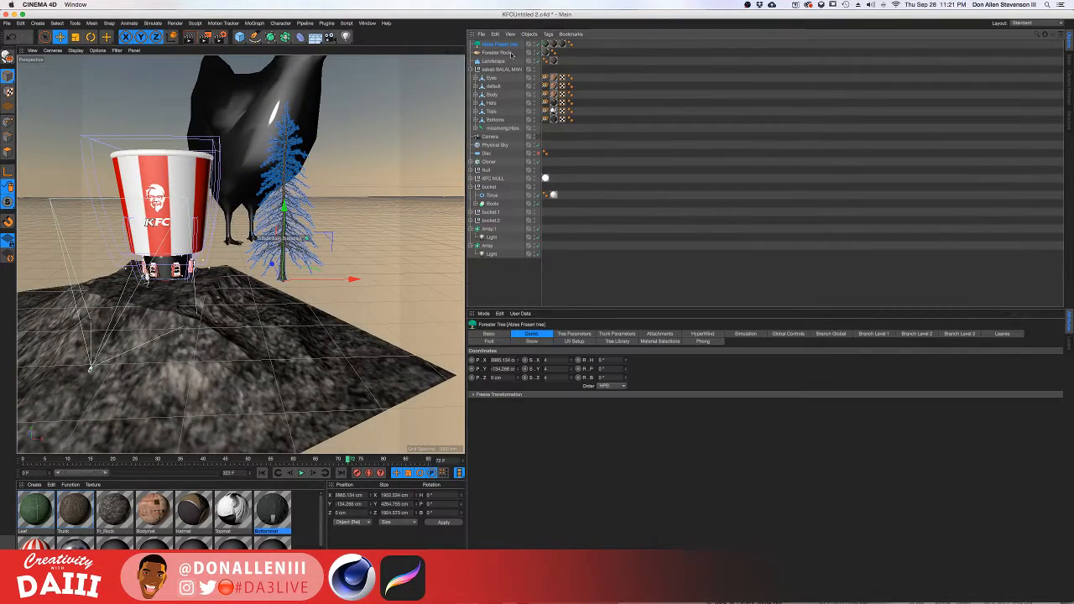
pyautogui.click(619, 342)
pyautogui.click(544, 390)
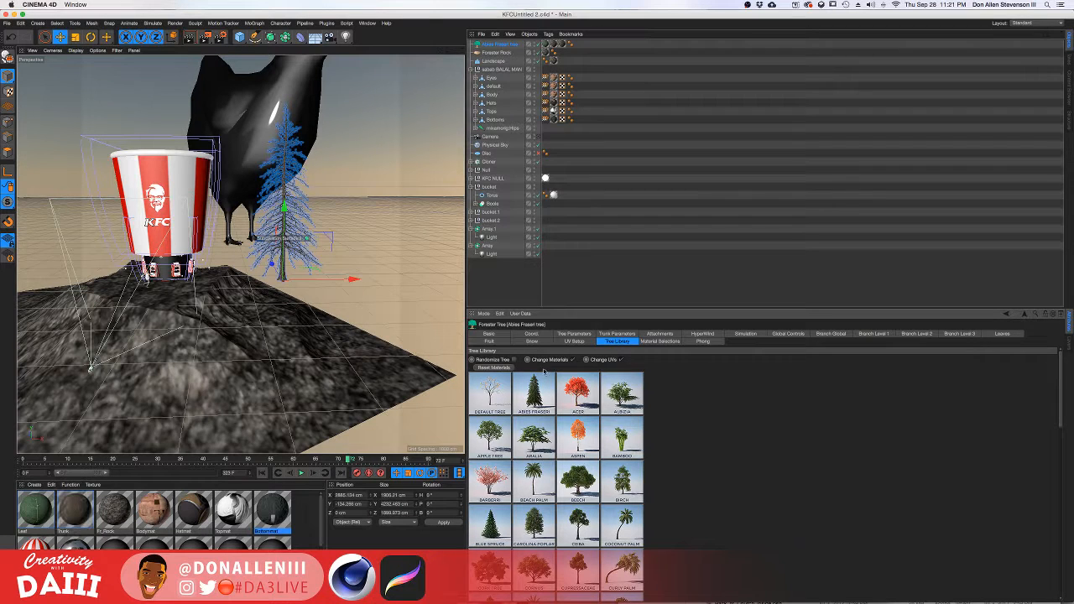
pyautogui.click(476, 367)
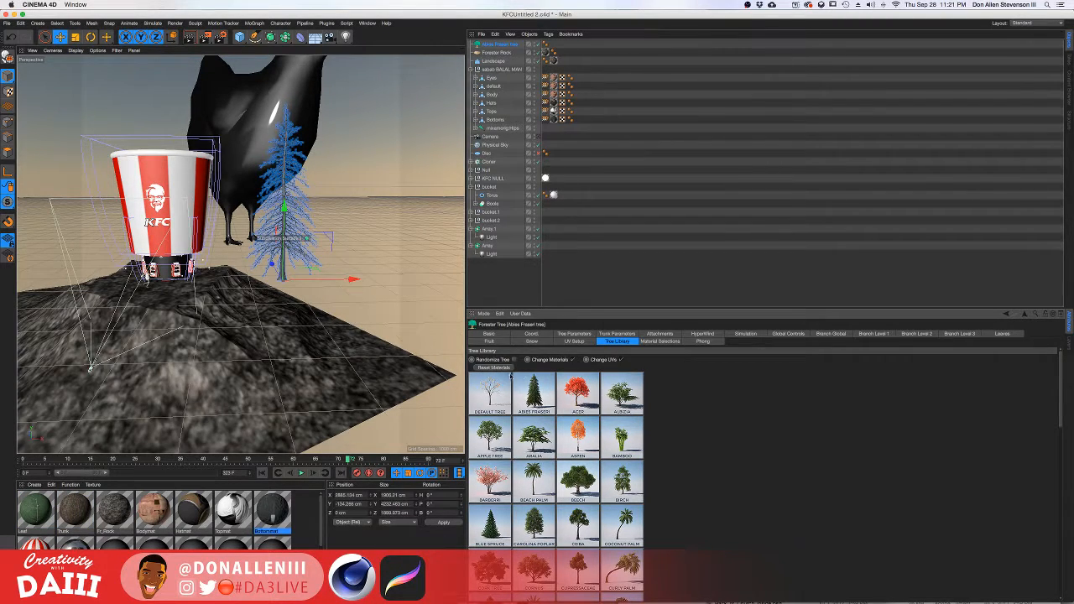
pyautogui.click(577, 343)
pyautogui.click(663, 342)
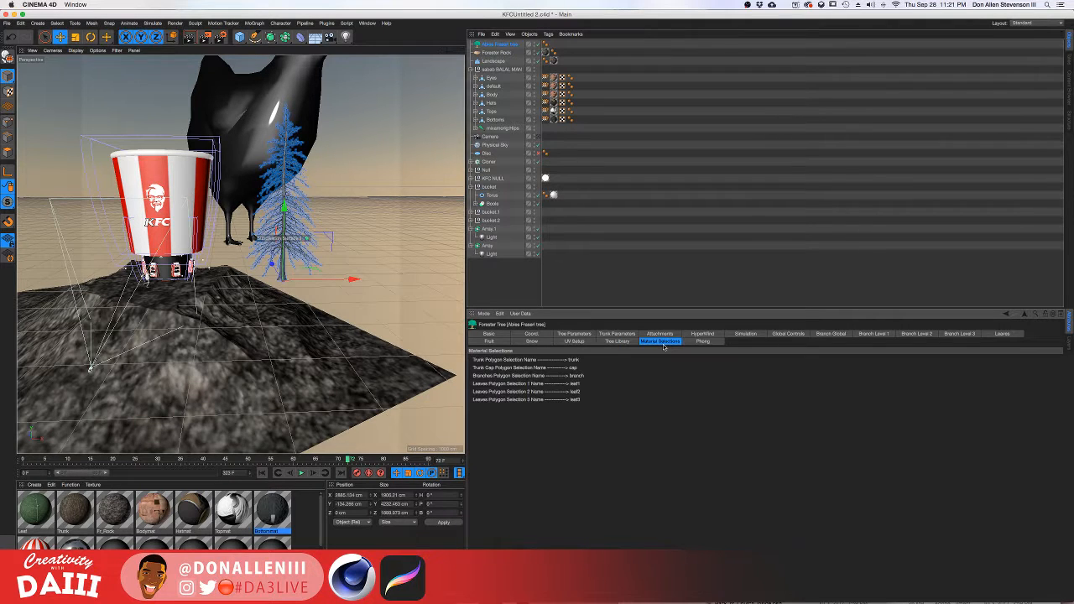
pyautogui.click(570, 334)
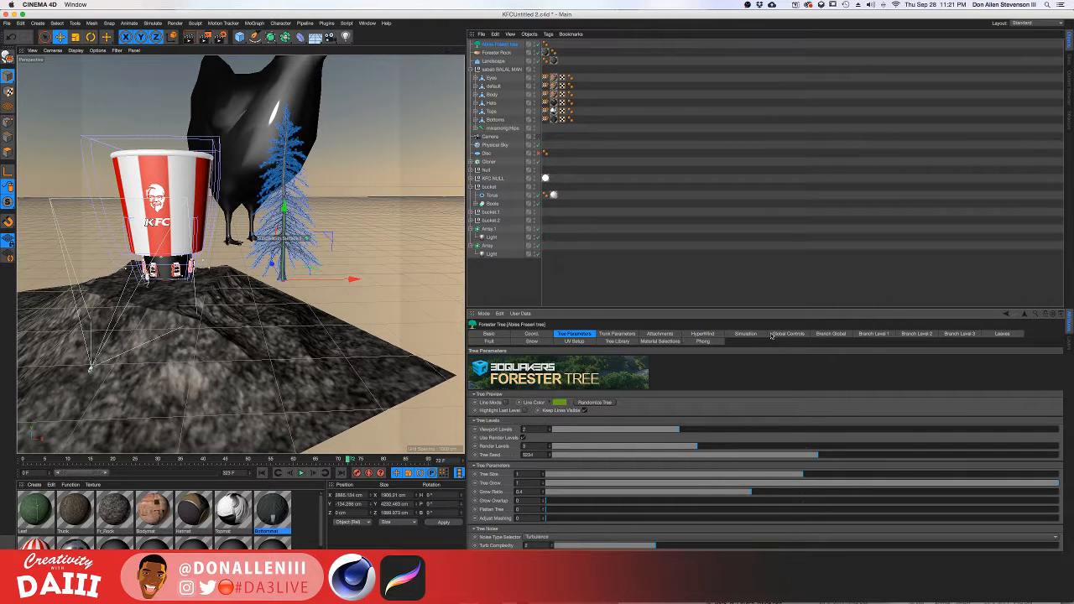
pyautogui.click(874, 334)
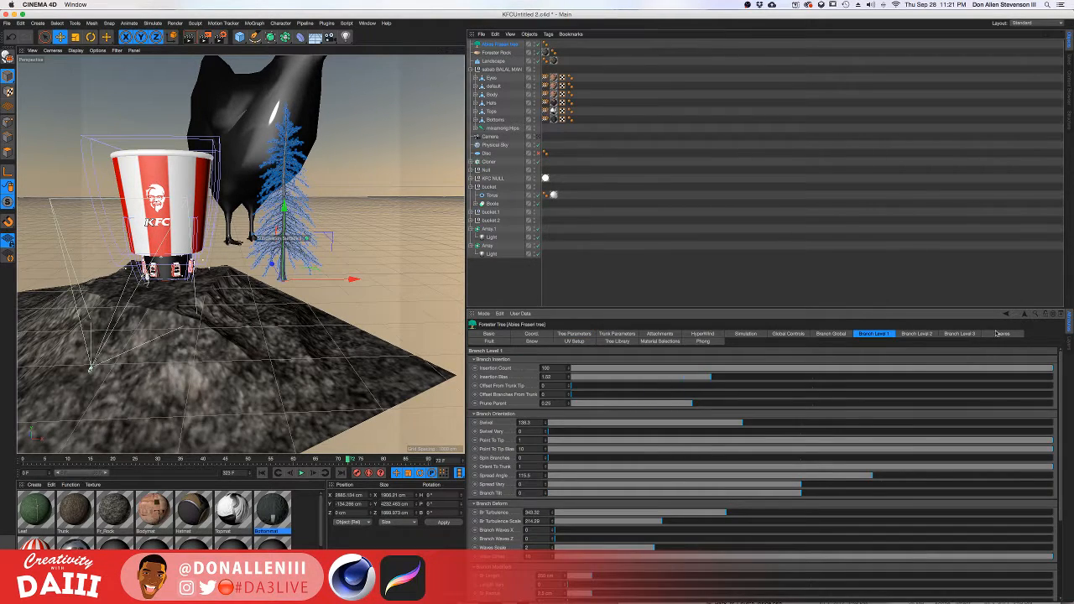
# Set the tree's leaf start level to 4, leaf multiplier to 6, pop leaves to 0.07 and keep every Nth to 4, leaving material count at 1.
pyautogui.click(1000, 334)
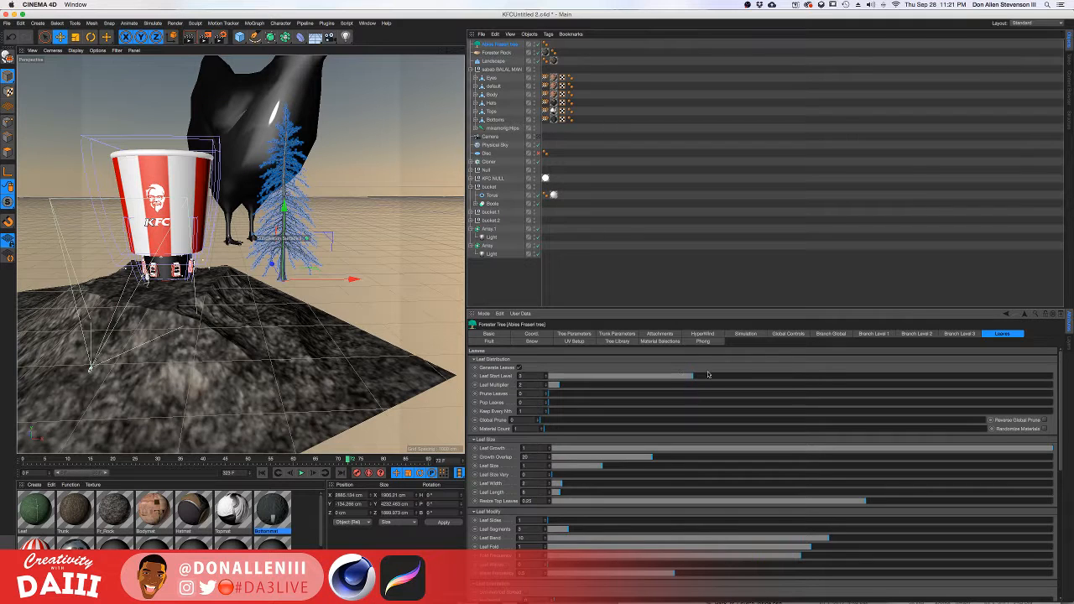
pyautogui.moveTo(708, 375); pyautogui.dragTo(730, 377)
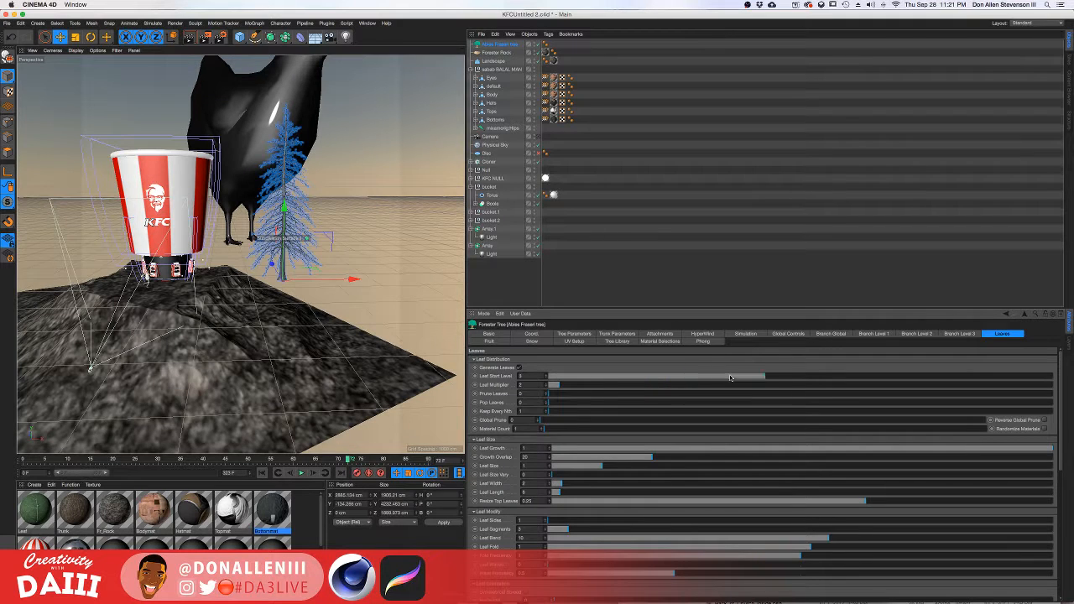
pyautogui.moveTo(589, 386); pyautogui.dragTo(596, 386)
pyautogui.click(584, 402)
pyautogui.click(580, 411)
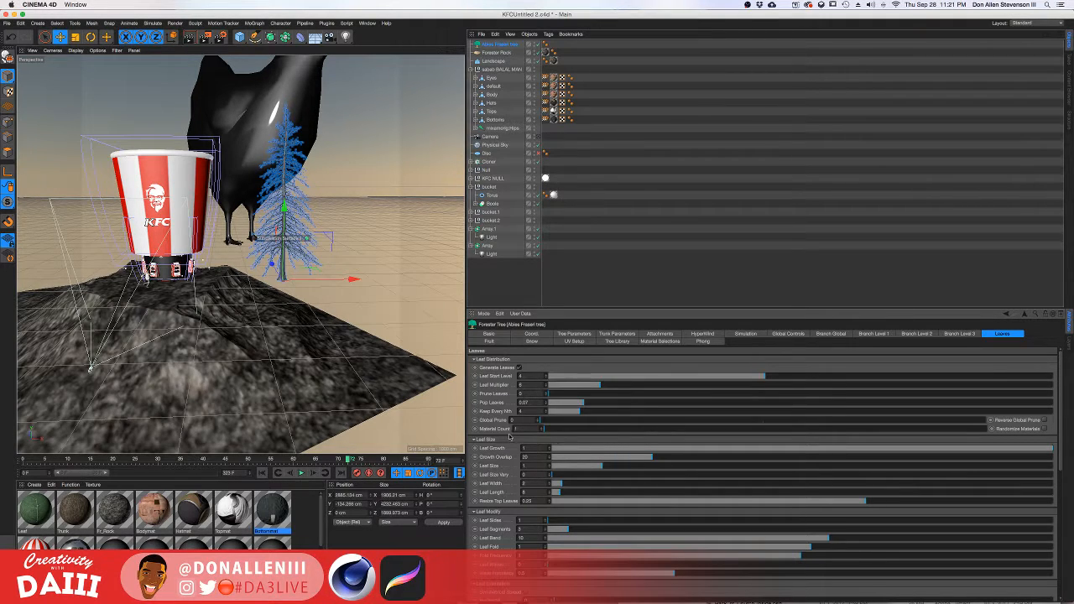
pyautogui.click(545, 428)
pyautogui.click(544, 429)
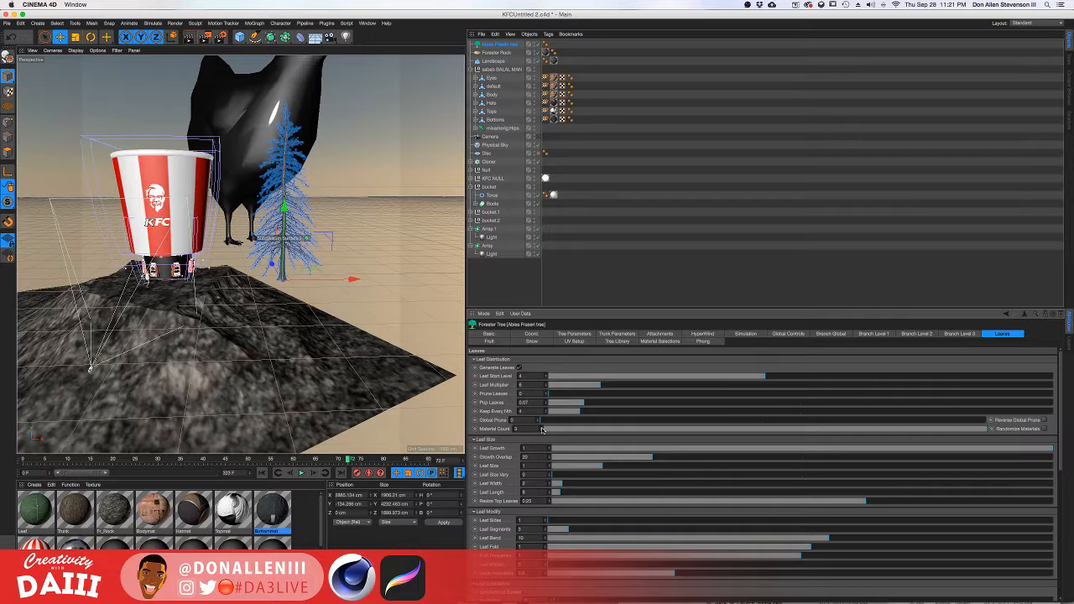
pyautogui.click(542, 431)
pyautogui.click(542, 431)
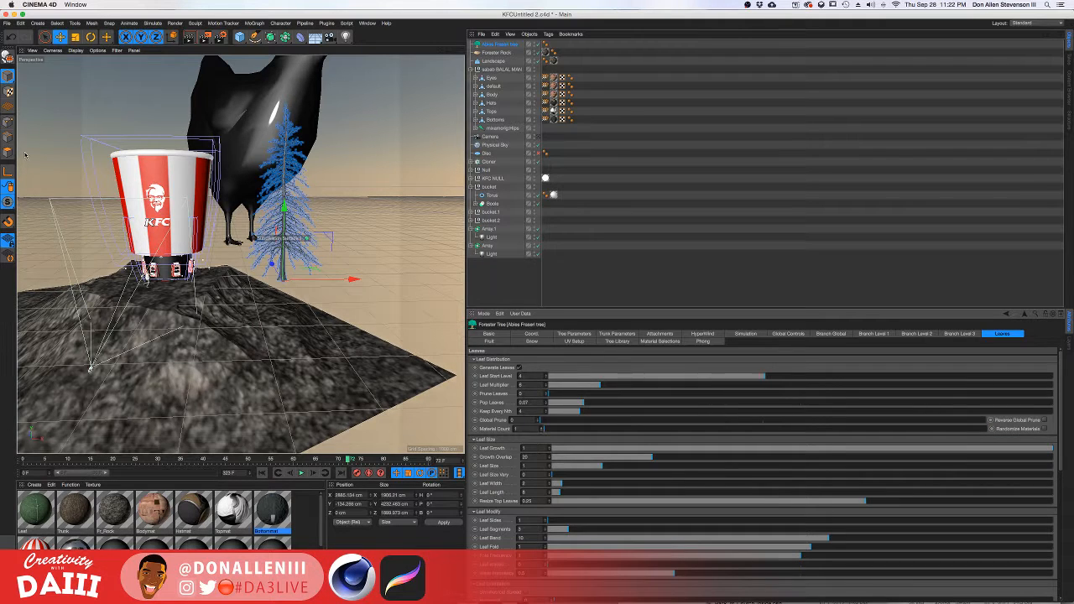
# Undo the leaf distribution changes and the tree's preset and material reset.
pyautogui.click(100, 214)
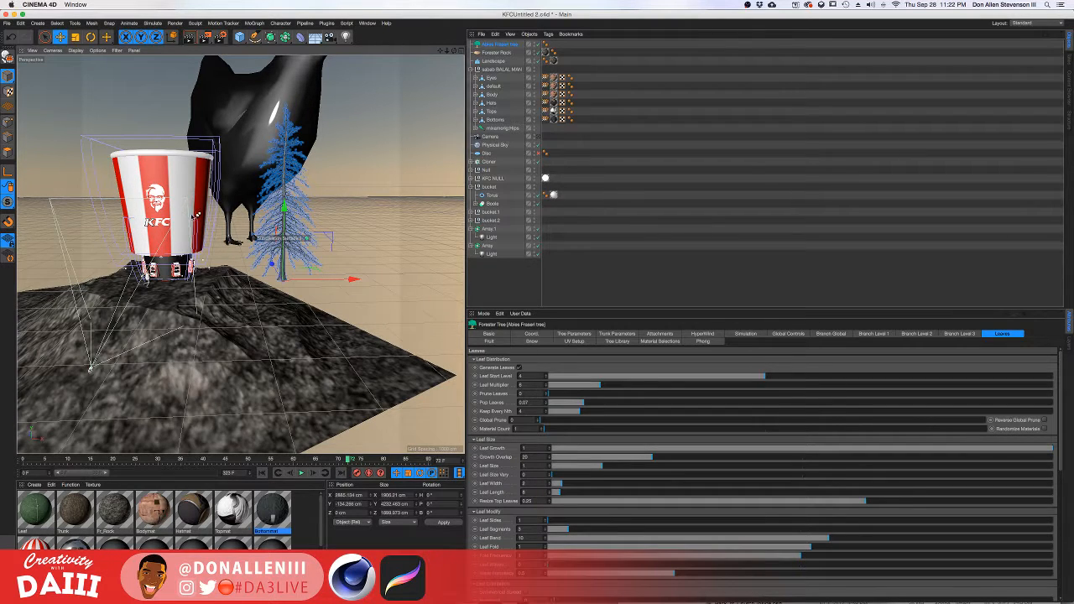
pyautogui.click(305, 200)
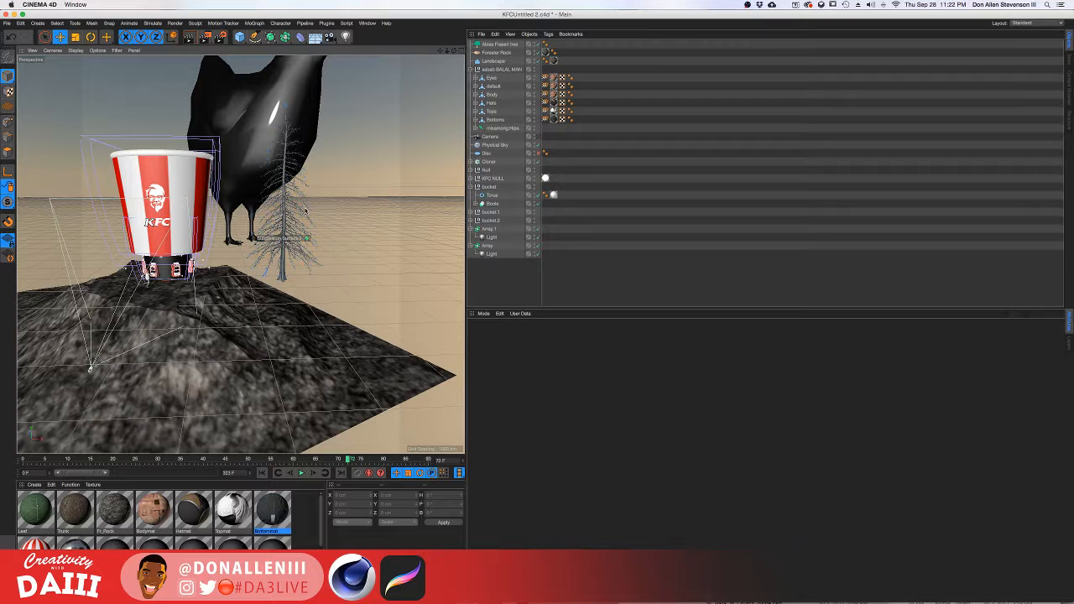
pyautogui.click(308, 206)
pyautogui.press('super+z')
pyautogui.press('super+z')
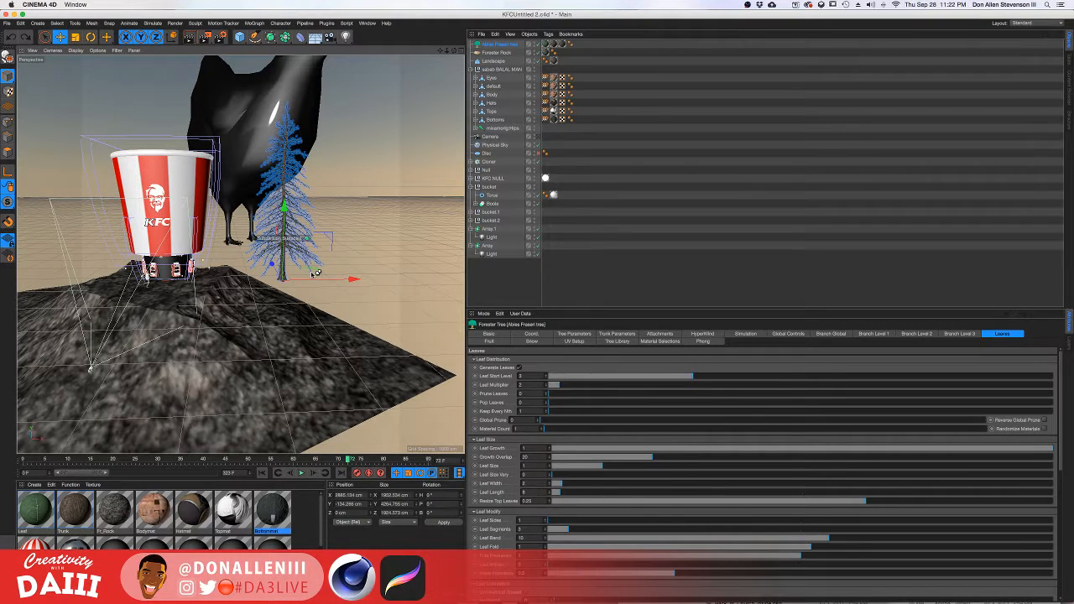
# Render a preview of the viewport and check the output render settings.
pyautogui.press('super+r')
pyautogui.click(323, 337)
pyautogui.scroll(2, 294, 171)
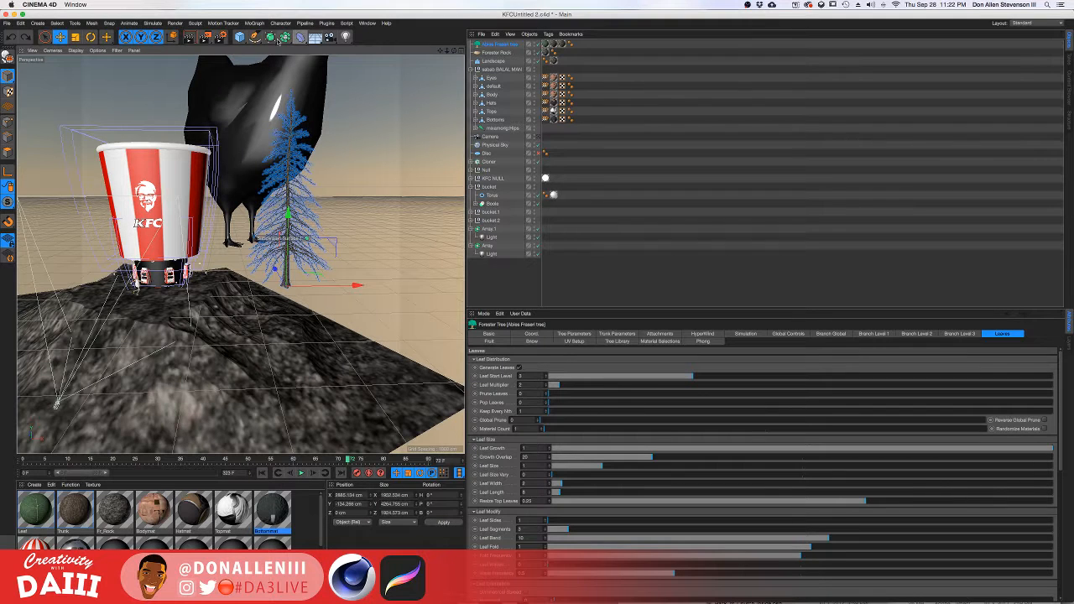
pyautogui.click(223, 40)
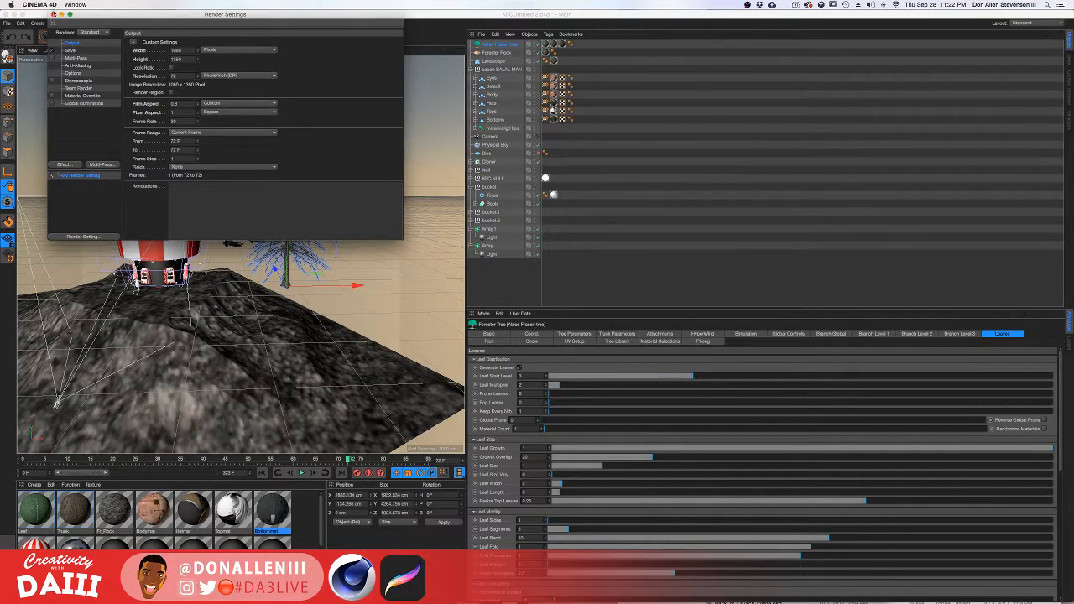
pyautogui.click(53, 14)
# Delete the Forester Rock object from the scene.
pyautogui.click(754, 84)
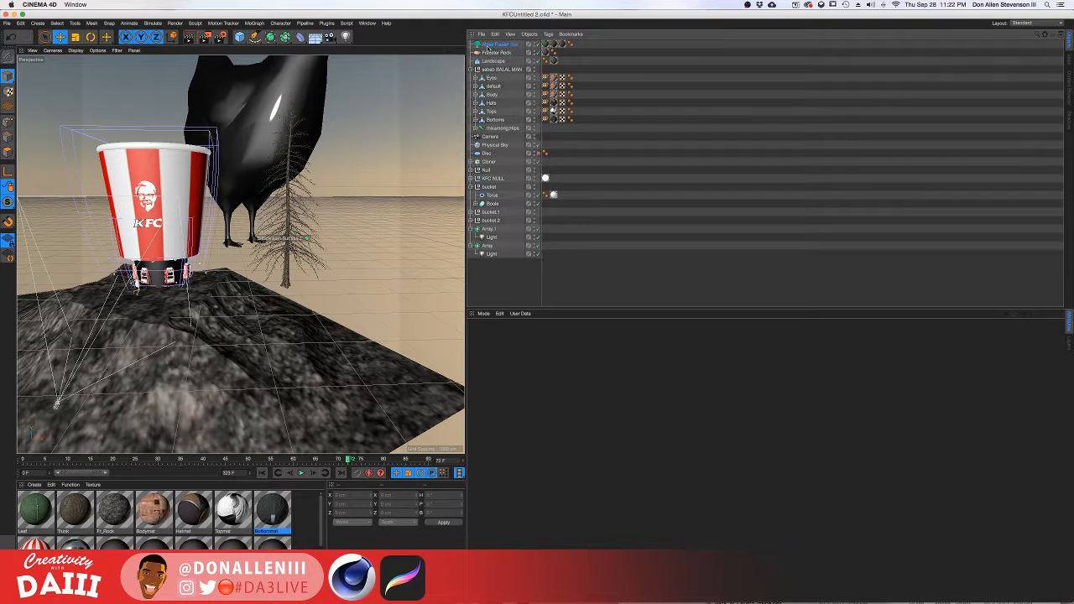
pyautogui.click(490, 52)
pyautogui.press('Delete')
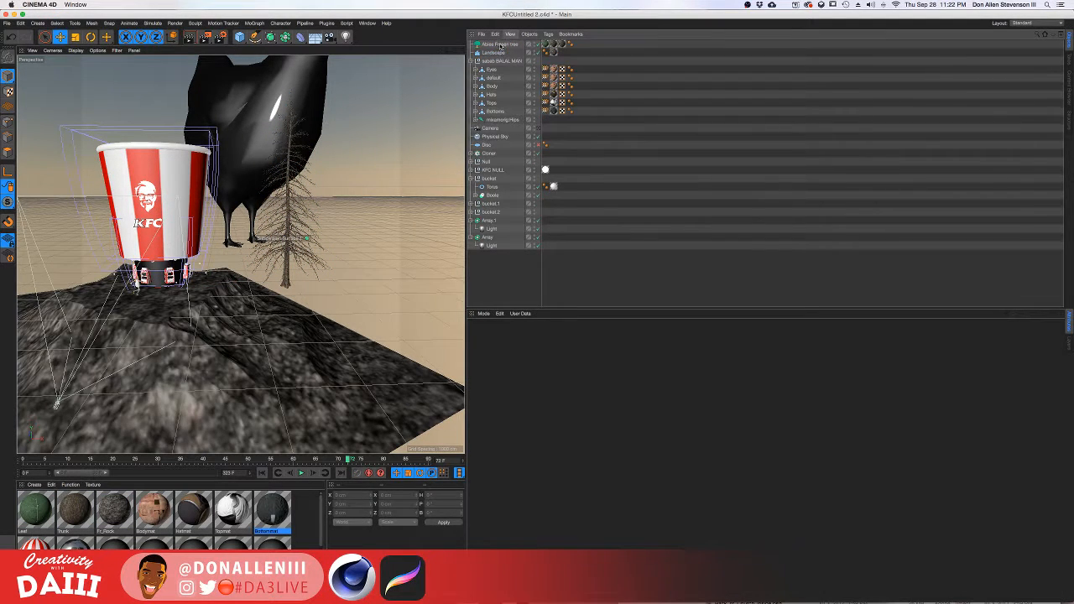
# Delete the Abies Fraseri tree, try a preview render without it, and undo the deletion.
pyautogui.click(500, 45)
pyautogui.press('Delete')
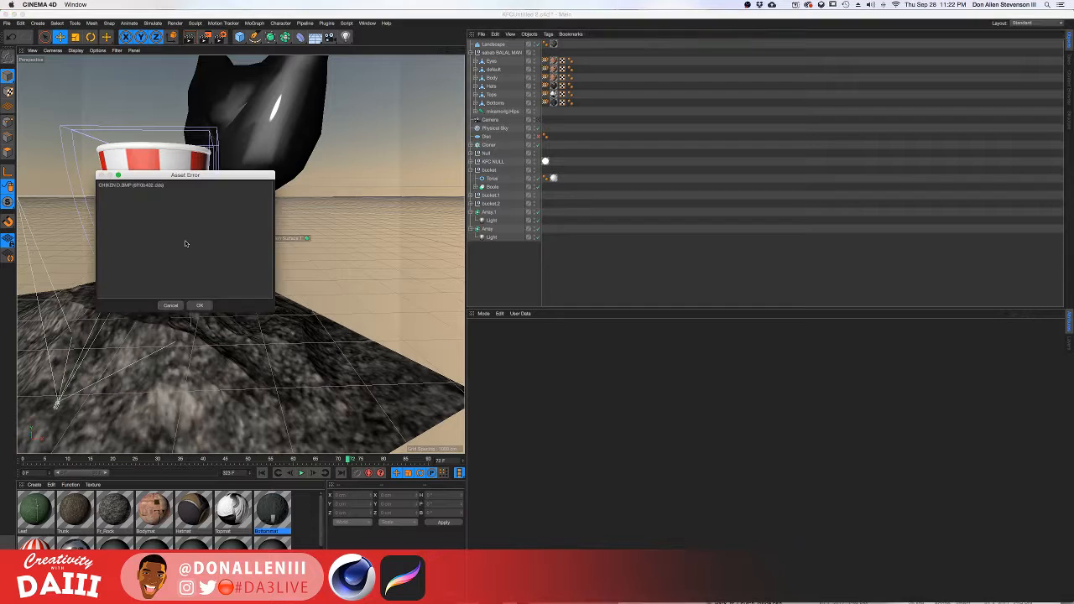
pyautogui.click(199, 304)
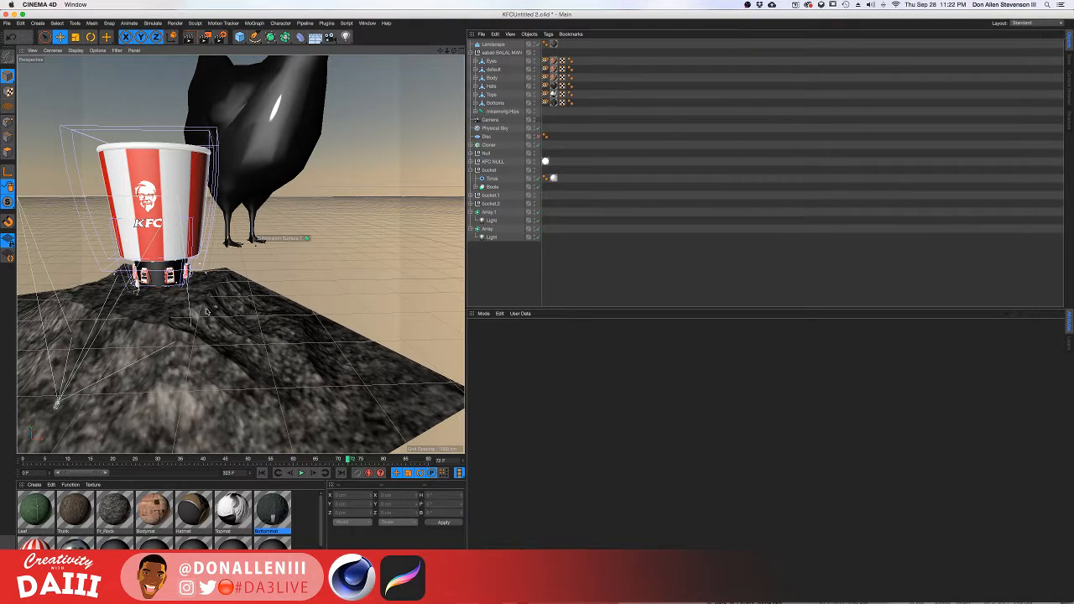
pyautogui.press('super+z')
# Set the Landscape object's width and depth segments to 200 each.
pyautogui.click(285, 336)
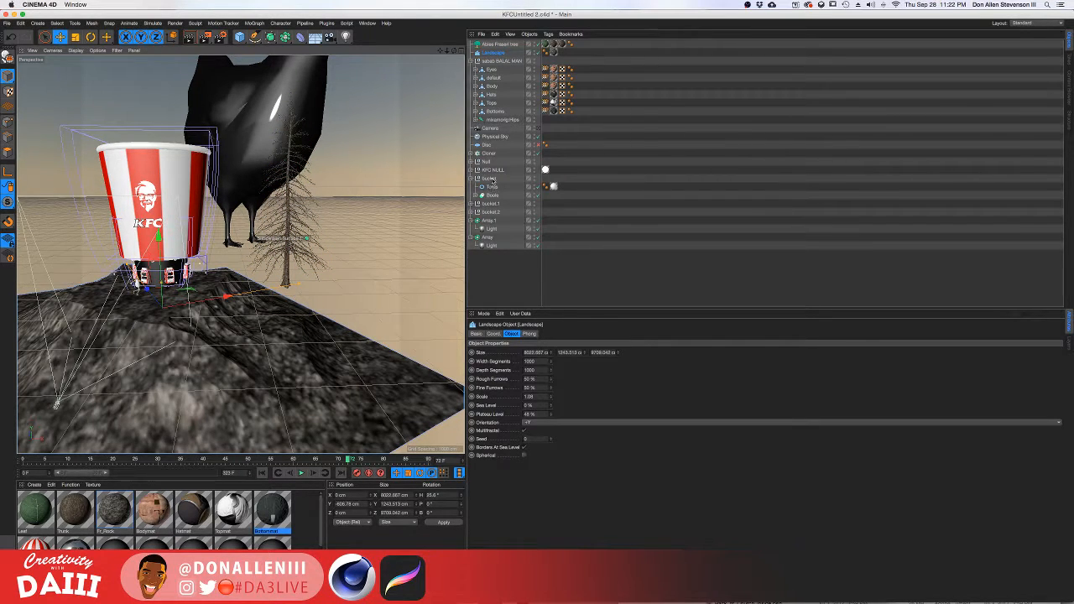
pyautogui.click(494, 53)
pyautogui.doubleClick(528, 361)
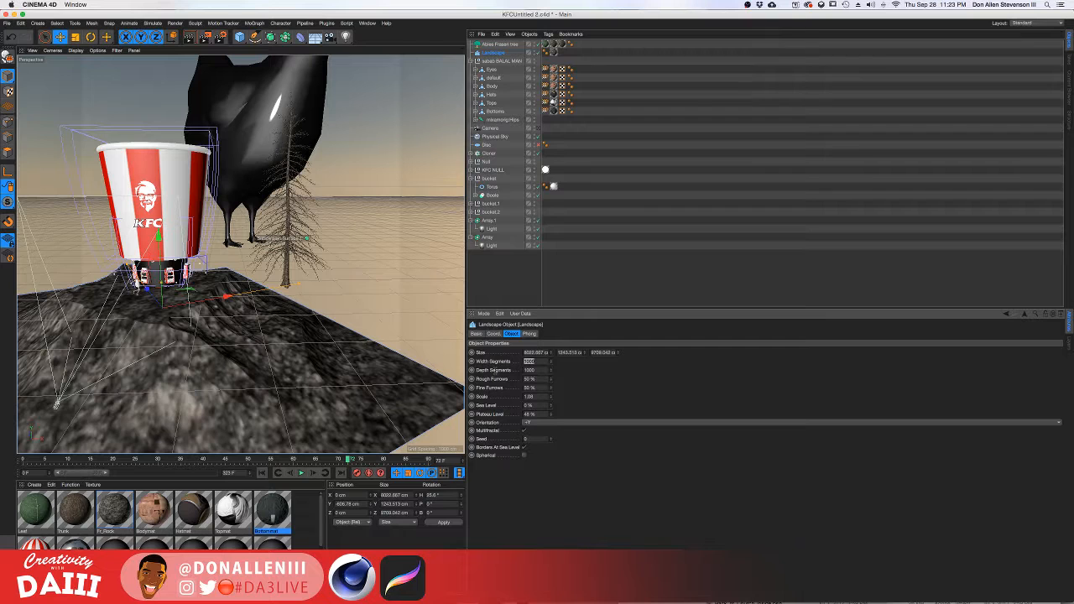
pyautogui.write('200')
pyautogui.doubleClick(541, 369)
pyautogui.write('200')
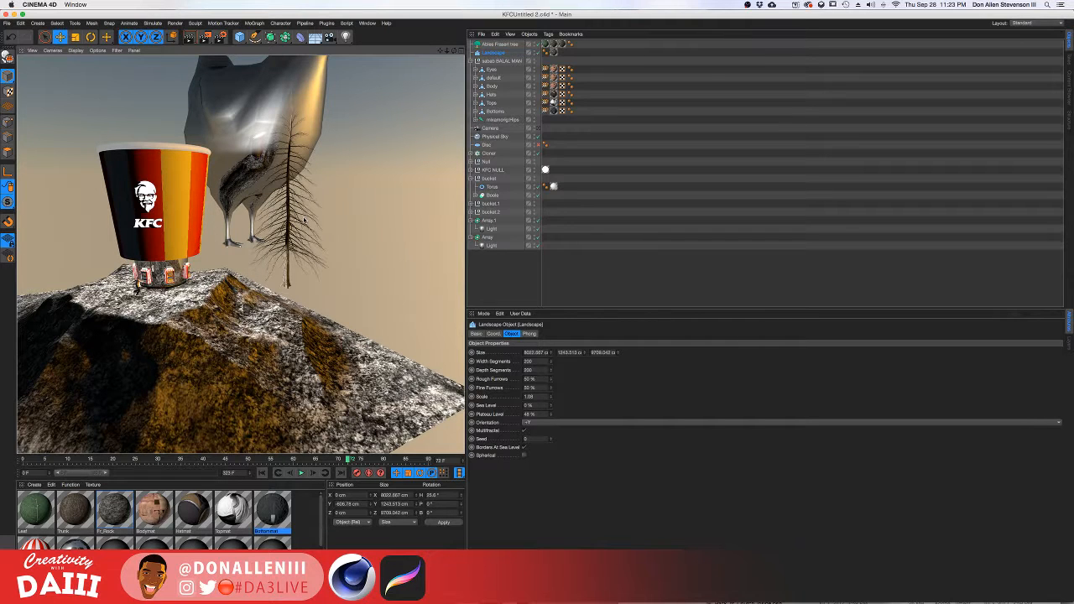
# Enlarge the Landscape object to about 12,176 cm in X and 13,345 cm in Z.
pyautogui.click(497, 44)
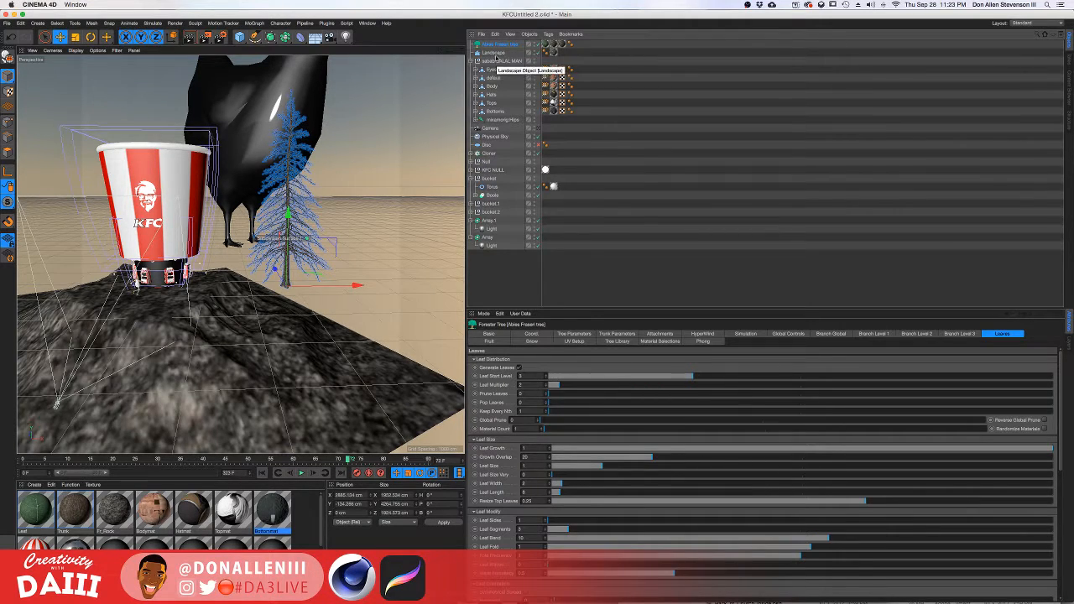
pyautogui.click(495, 52)
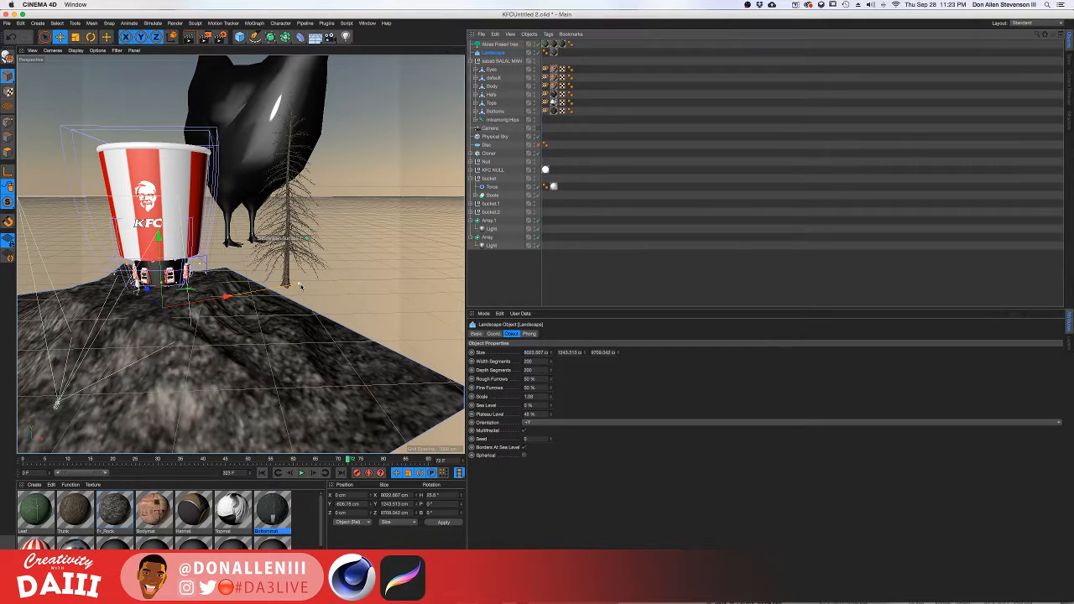
pyautogui.click(493, 334)
pyautogui.click(510, 334)
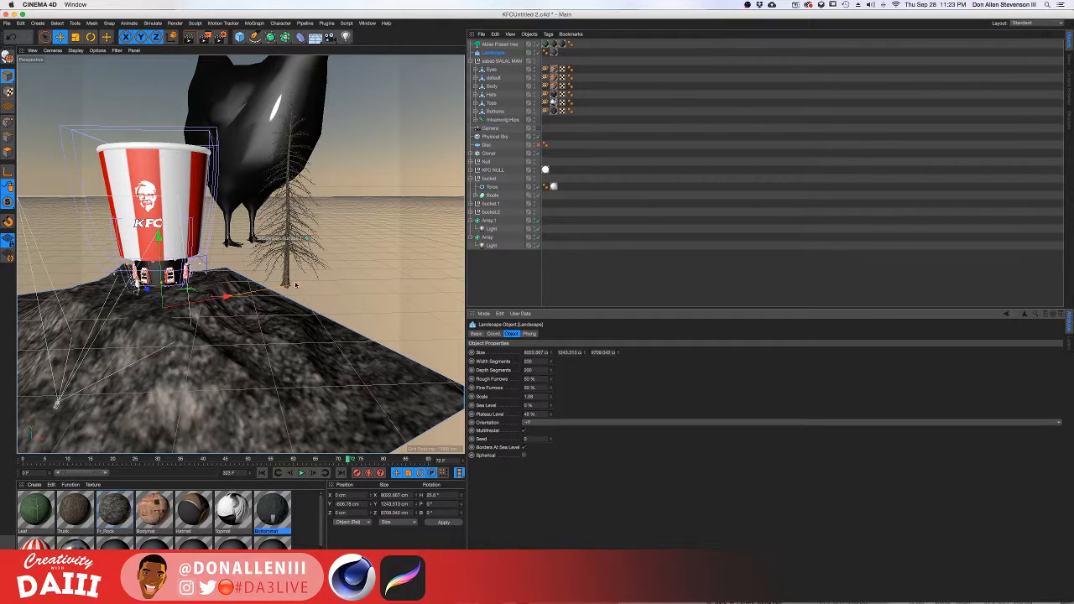
pyautogui.moveTo(295, 285); pyautogui.dragTo(352, 275)
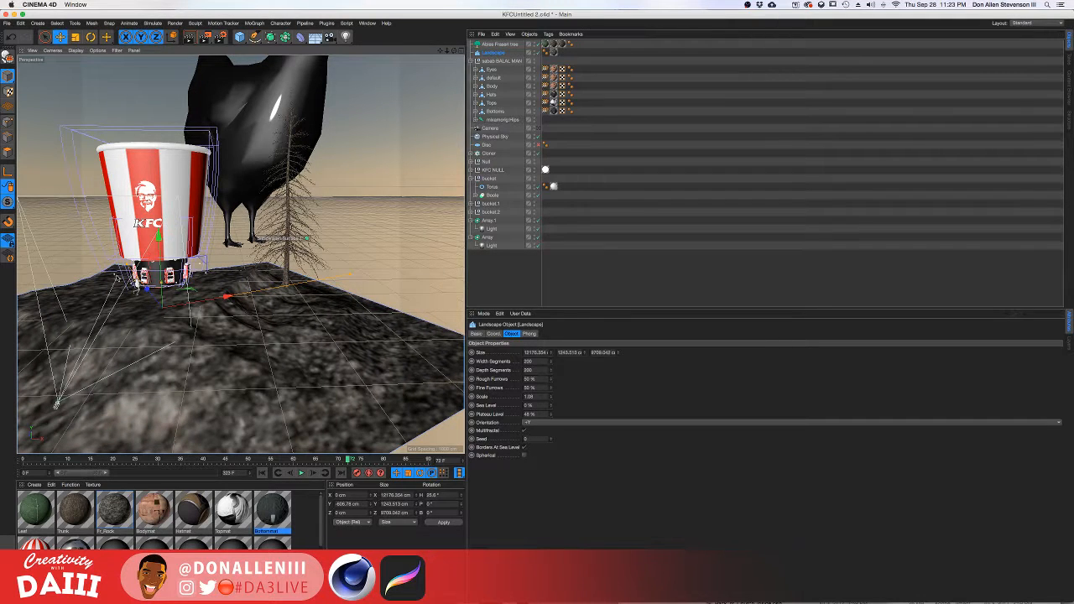
pyautogui.moveTo(126, 266); pyautogui.dragTo(119, 258)
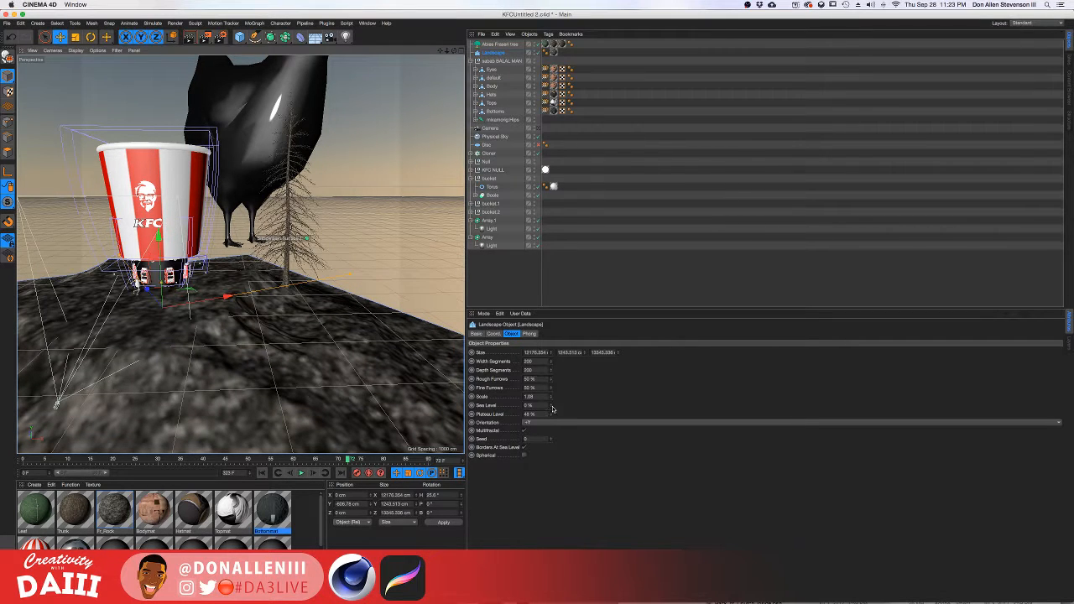
# Raise the Landscape object's sea level and reframe the bucket and chicken through the scene camera.
pyautogui.moveTo(551, 407)
pyautogui.mouseDown()
pyautogui.moveTo(551, 390)
pyautogui.moveTo(551, 401)
pyautogui.mouseUp()
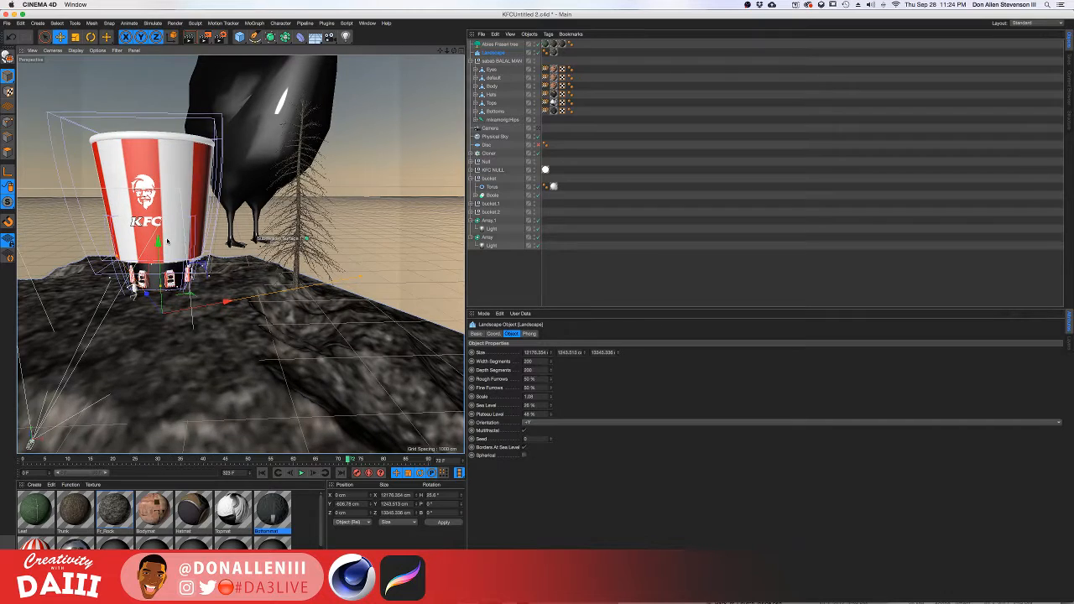
pyautogui.click(539, 131)
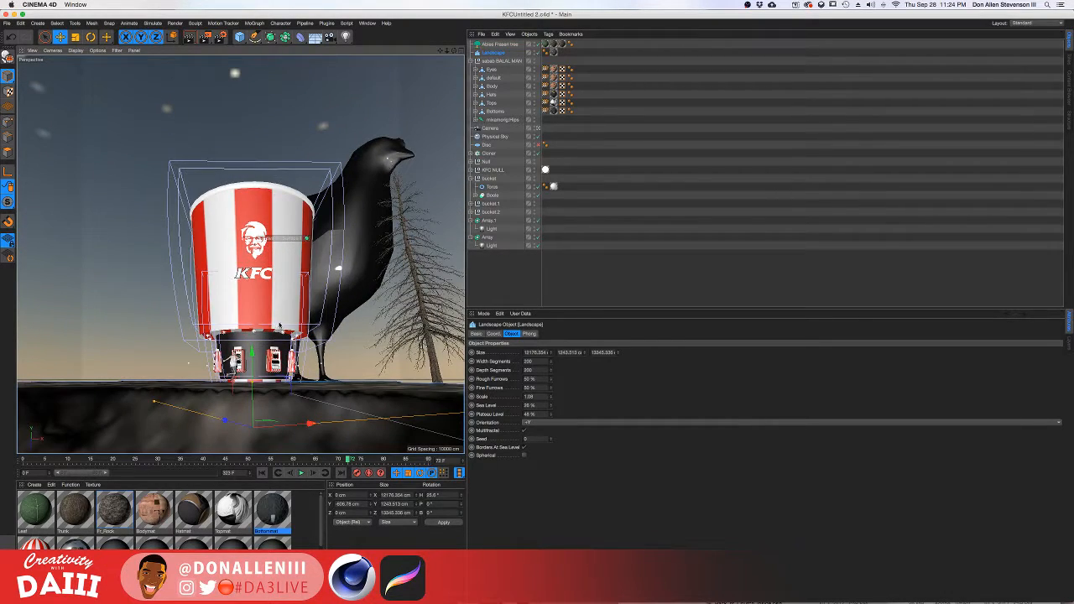
pyautogui.moveTo(263, 313)
pyautogui.keyDown('alt'); pyautogui.mouseDown()
pyautogui.moveTo(247, 354)
pyautogui.moveTo(266, 347)
pyautogui.mouseUp(); pyautogui.keyUp('alt')
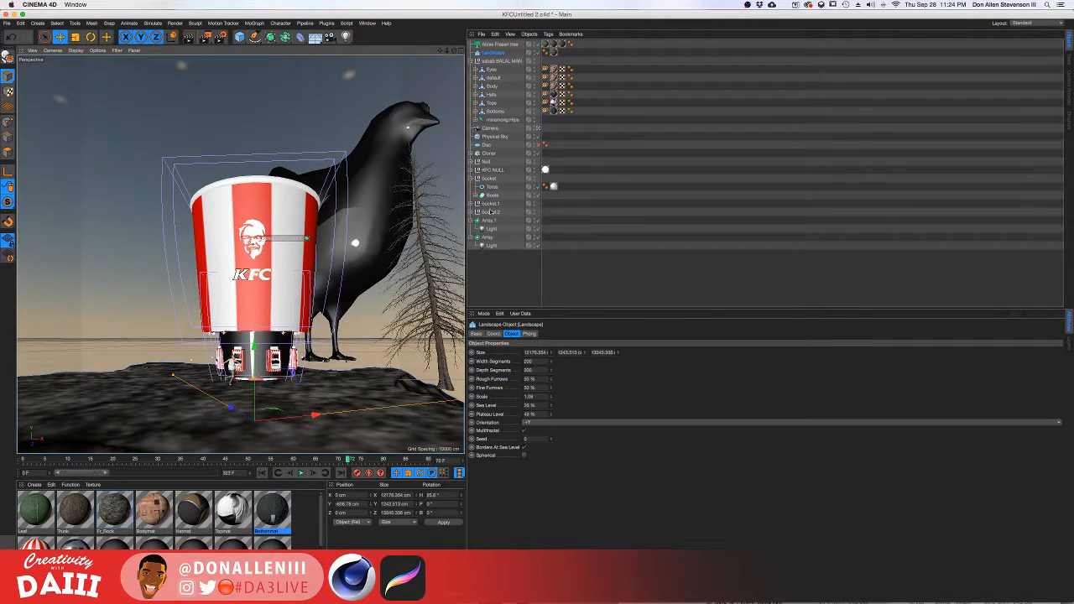
# Move the Abies Fraseri tree along X so it stands closer to the bucket, in front of the chicken.
pyautogui.click(496, 43)
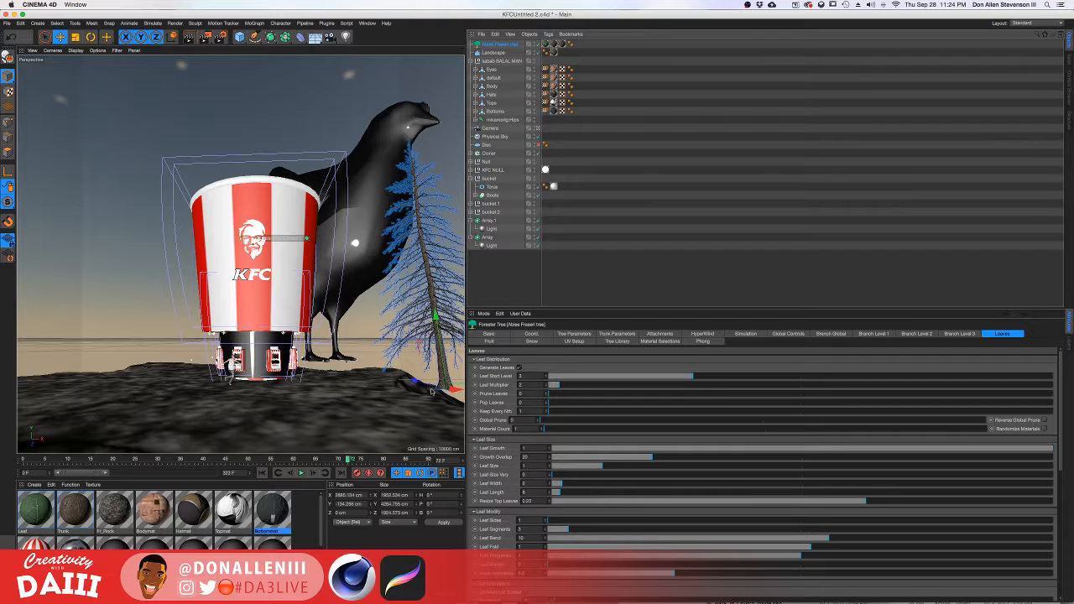
pyautogui.moveTo(448, 391); pyautogui.dragTo(395, 400)
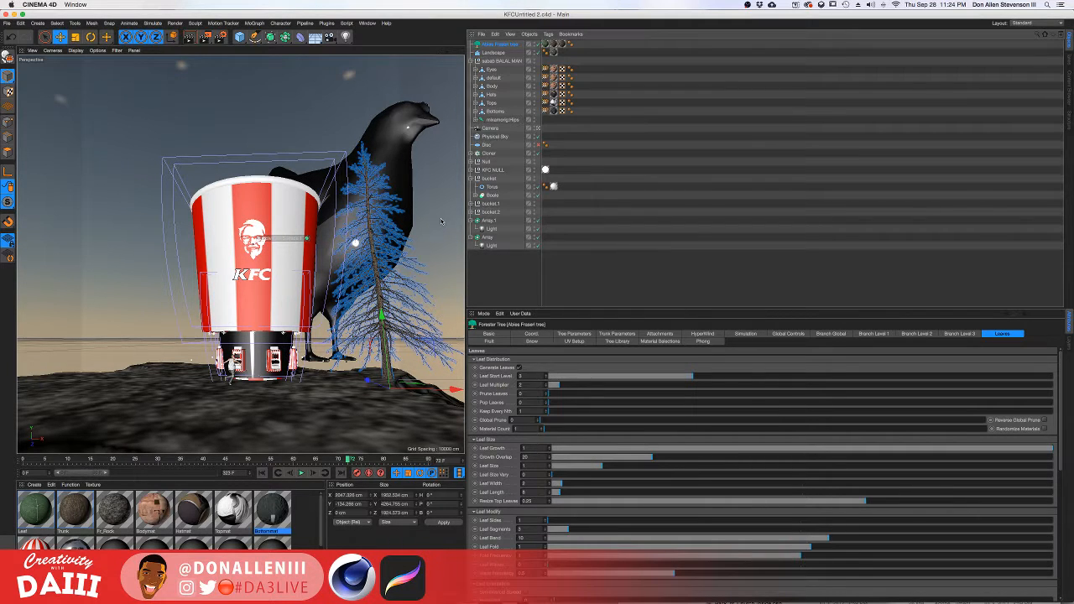
pyautogui.click(525, 286)
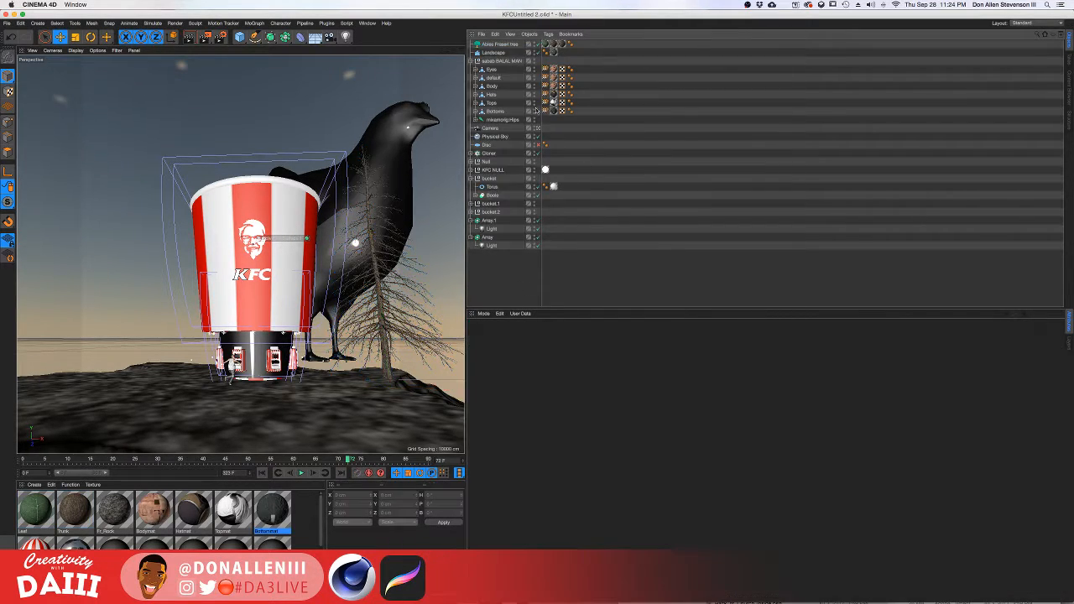
# Reposition the chicken behind the bucket and undo the unwanted changes.
pyautogui.click(407, 135)
pyautogui.moveTo(412, 370); pyautogui.dragTo(342, 443)
pyautogui.press('super+z')
pyautogui.press('super+z')
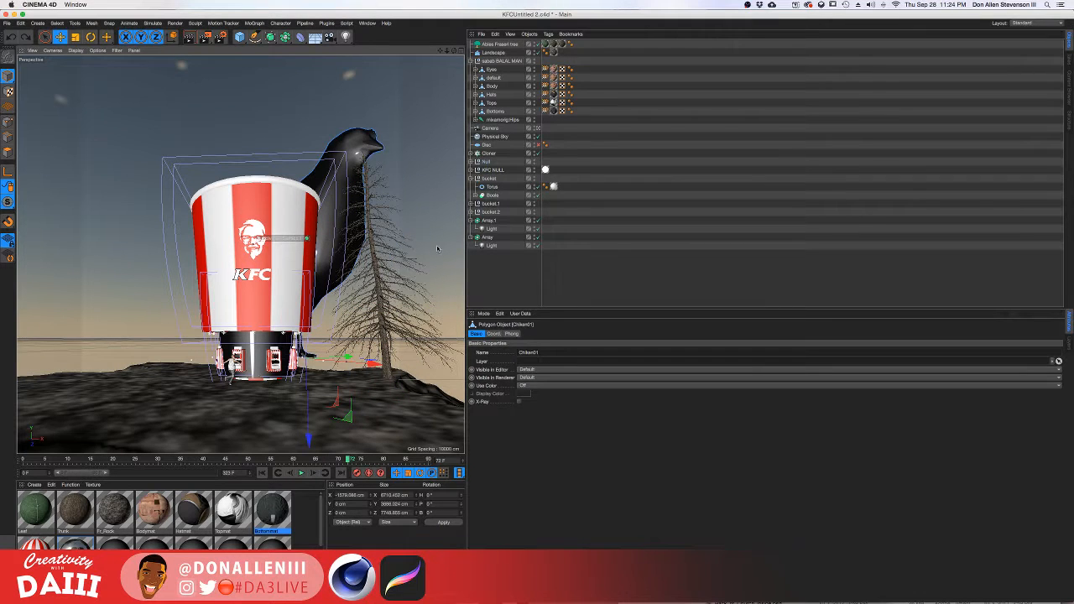
# Add a Forester MultiCloner to the scene and nest the Abies Fraseri tree under it.
pyautogui.click(497, 45)
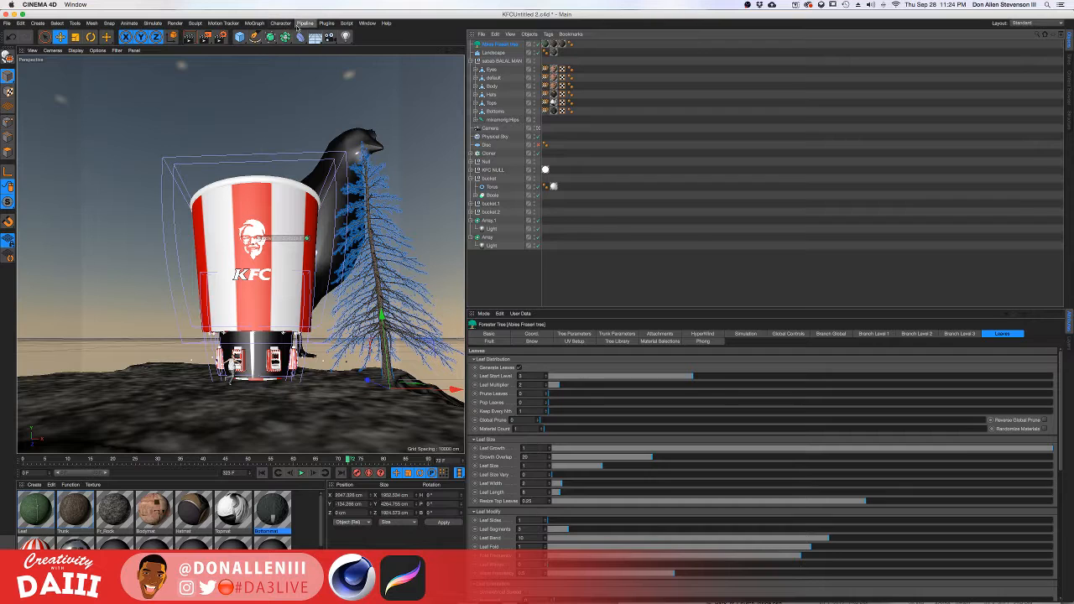
pyautogui.click(327, 23)
pyautogui.moveTo(369, 48)
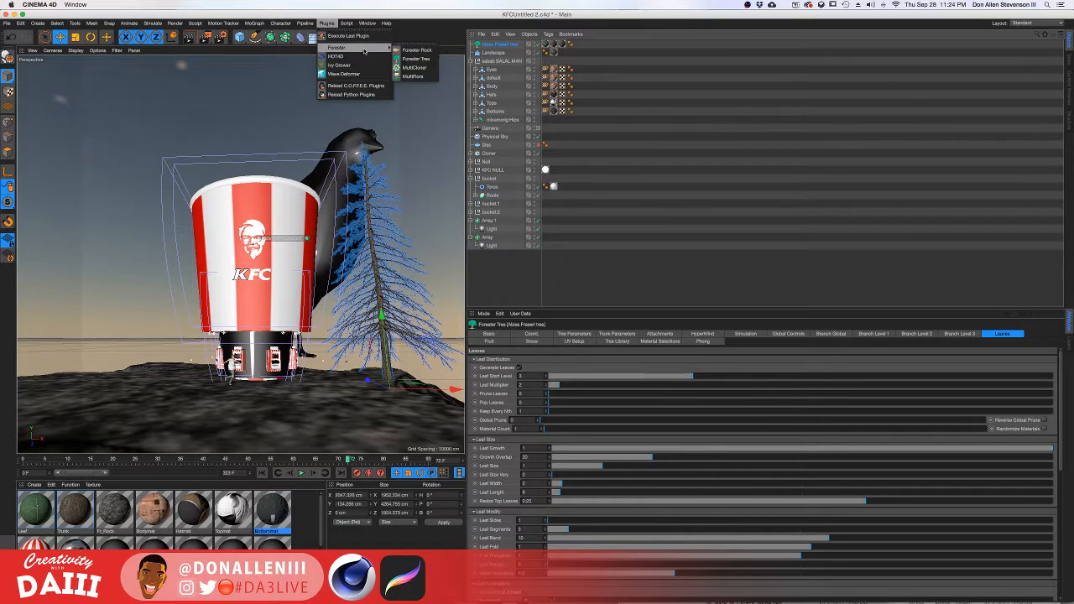
pyautogui.click(416, 67)
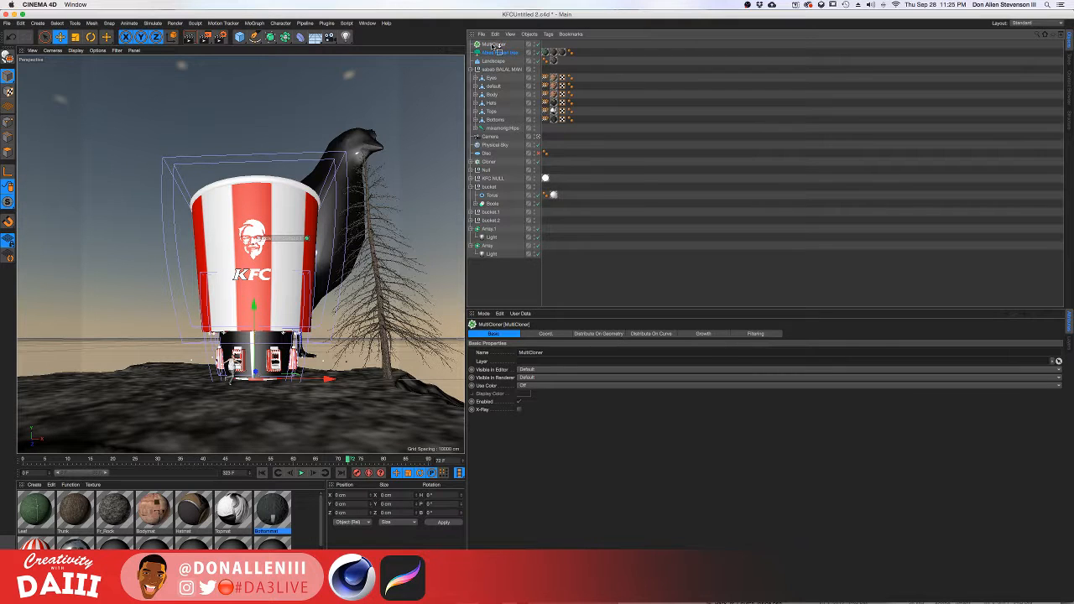
pyautogui.moveTo(495, 52); pyautogui.dragTo(495, 45)
pyautogui.click(495, 44)
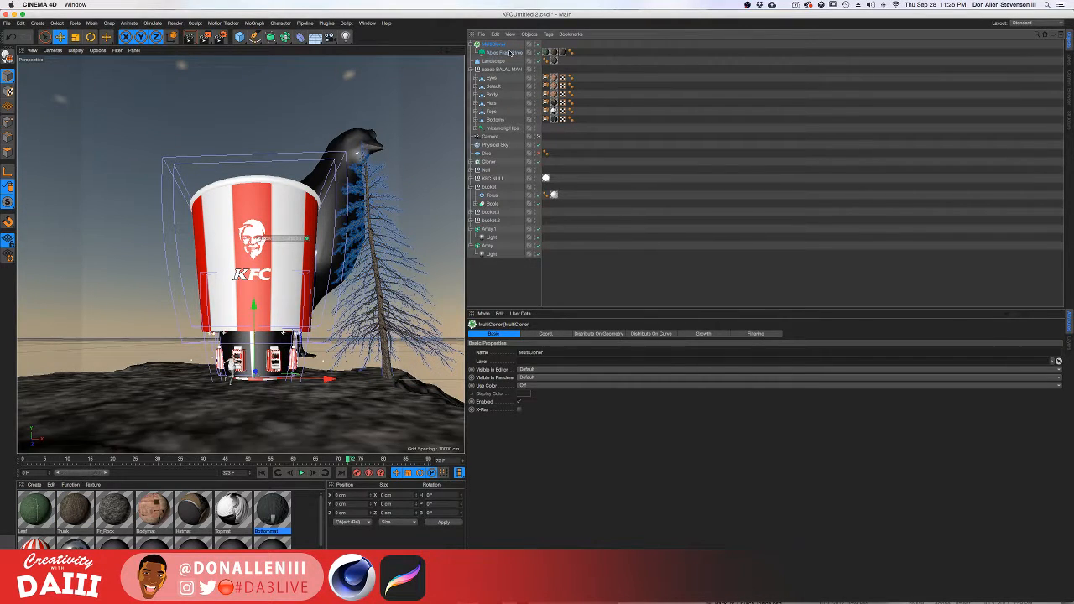
# Rename the MultiCloner object as Landscape.
pyautogui.moveTo(492, 63); pyautogui.dragTo(534, 354)
pyautogui.click(501, 52)
pyautogui.click(494, 44)
pyautogui.click(495, 61)
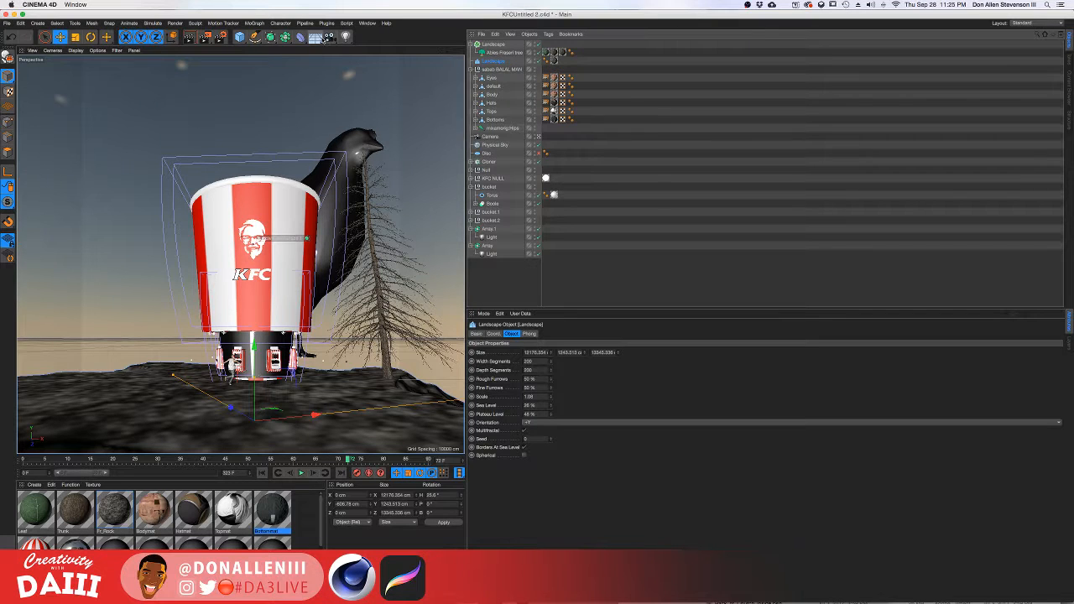
pyautogui.click(303, 23)
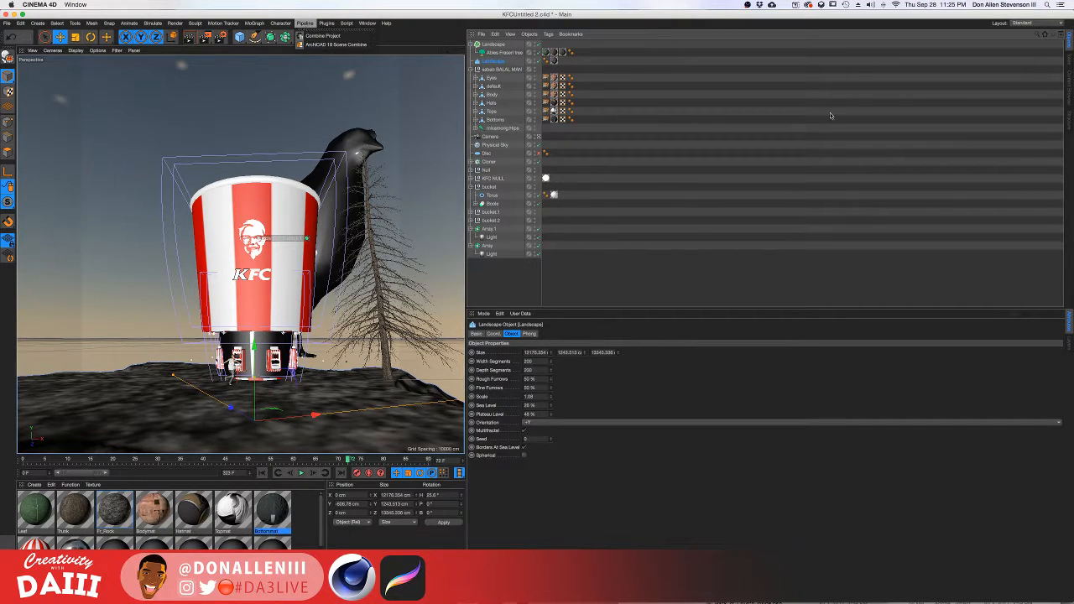
pyautogui.press('Escape')
# Use the Landscape as the MultiCloner's distribution geometry and turn off Display Points to show the cloned trees.
pyautogui.click(497, 45)
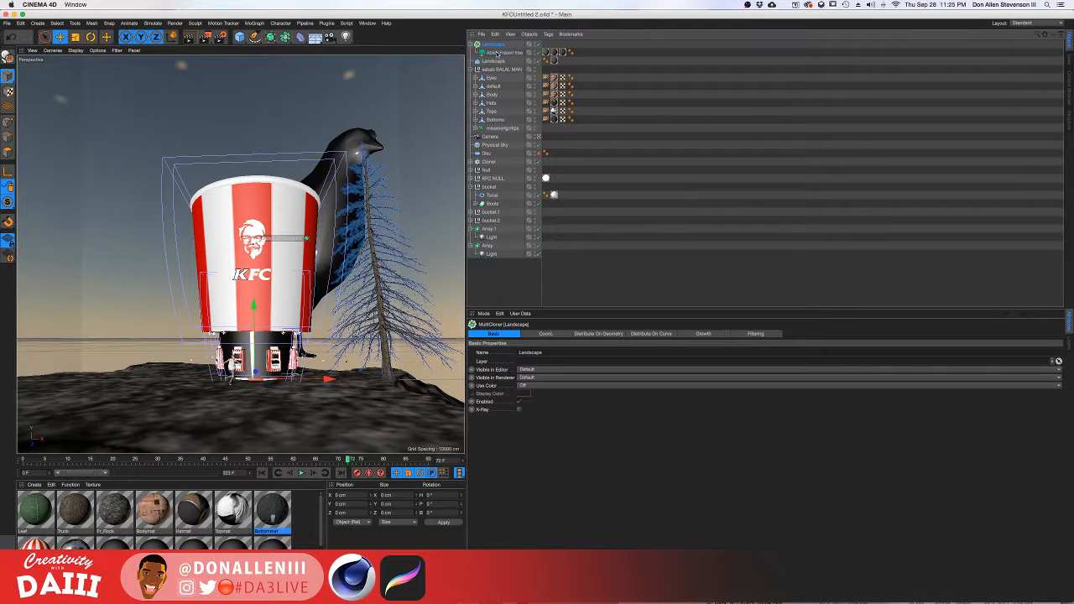
pyautogui.click(497, 53)
pyautogui.click(494, 44)
pyautogui.click(596, 333)
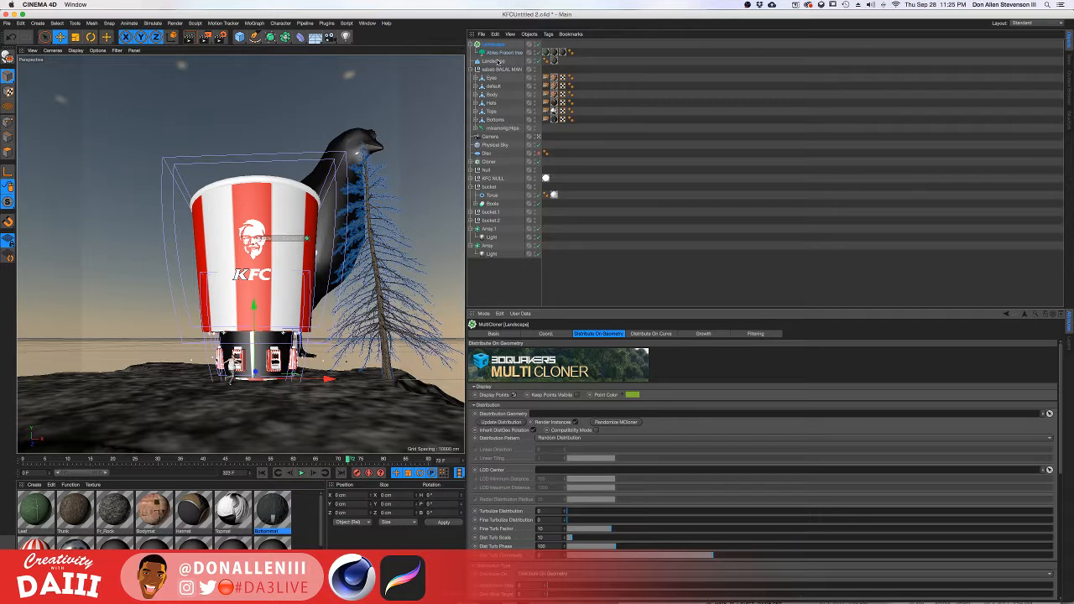
pyautogui.moveTo(498, 62); pyautogui.dragTo(550, 414)
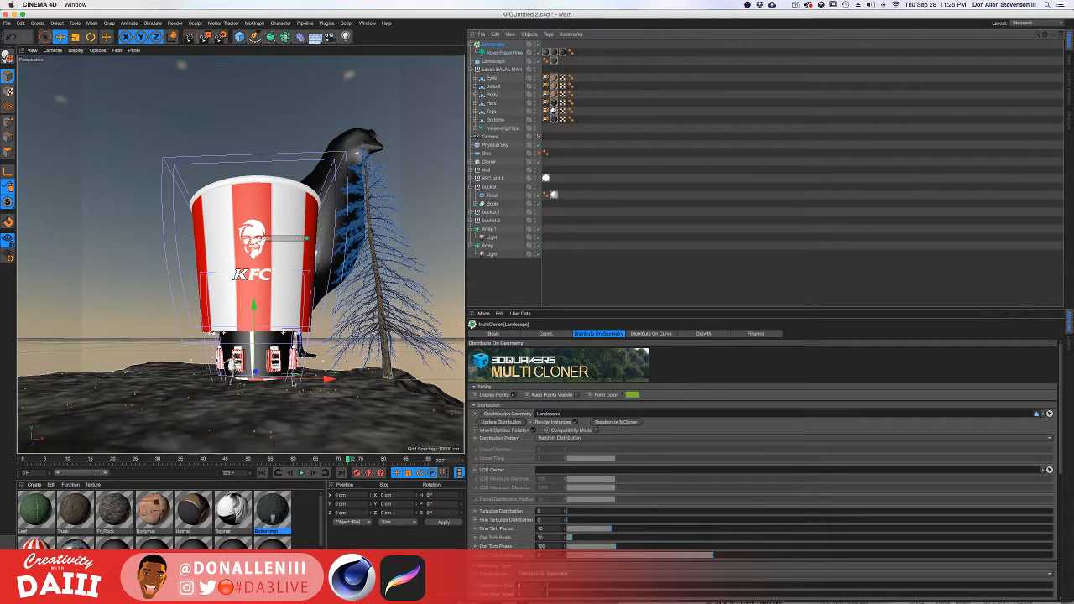
pyautogui.click(513, 395)
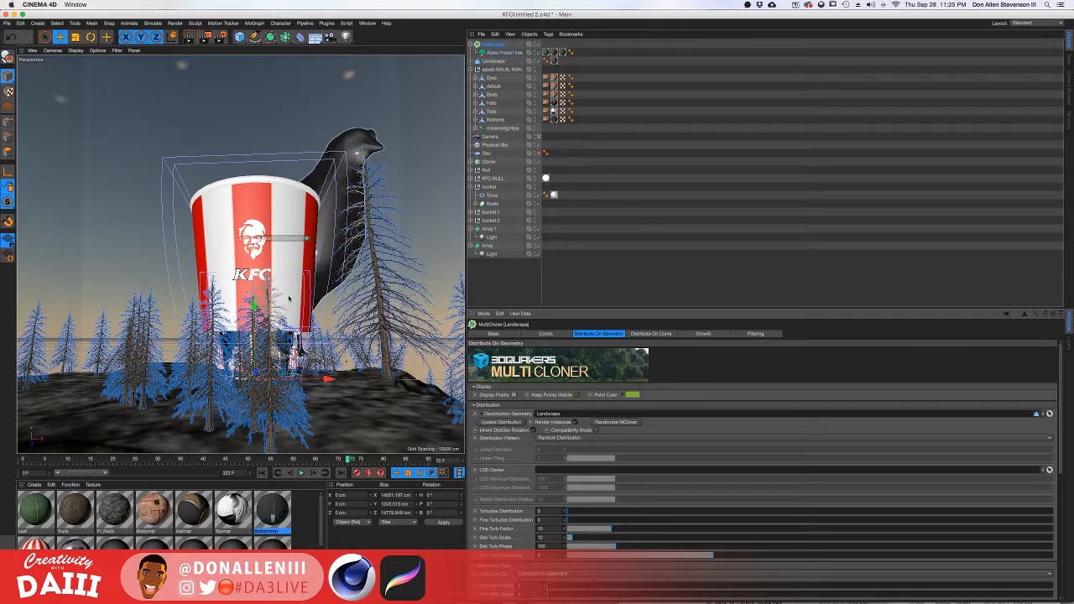
# Set the MultiCloner's random seed to 2181 and its clone count to 400.
pyautogui.scroll(-8, 504, 537)
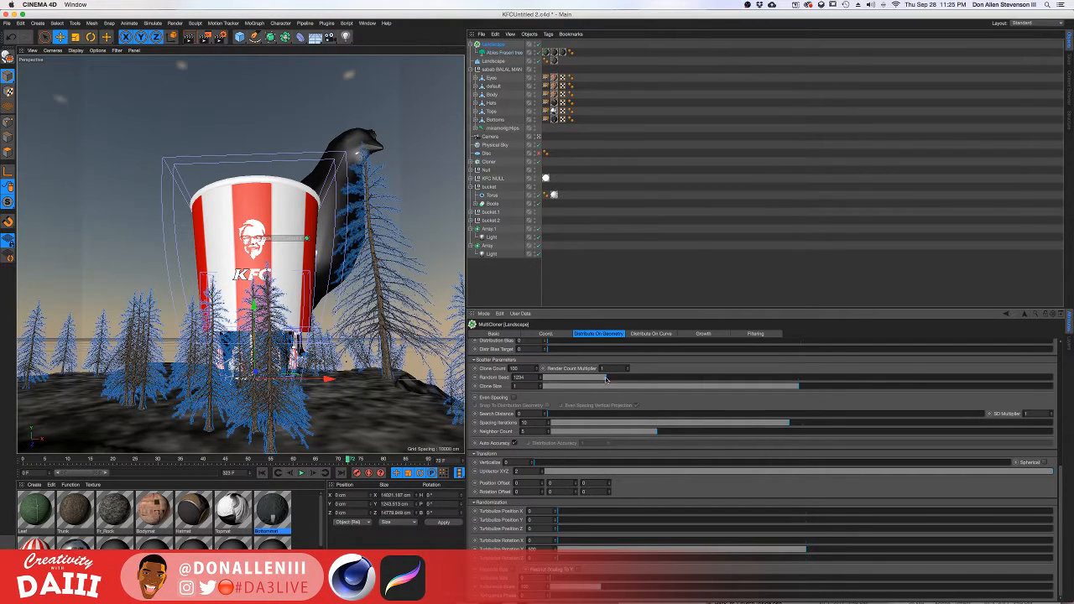
pyautogui.moveTo(606, 380); pyautogui.dragTo(656, 377)
pyautogui.moveTo(531, 369); pyautogui.dragTo(510, 369)
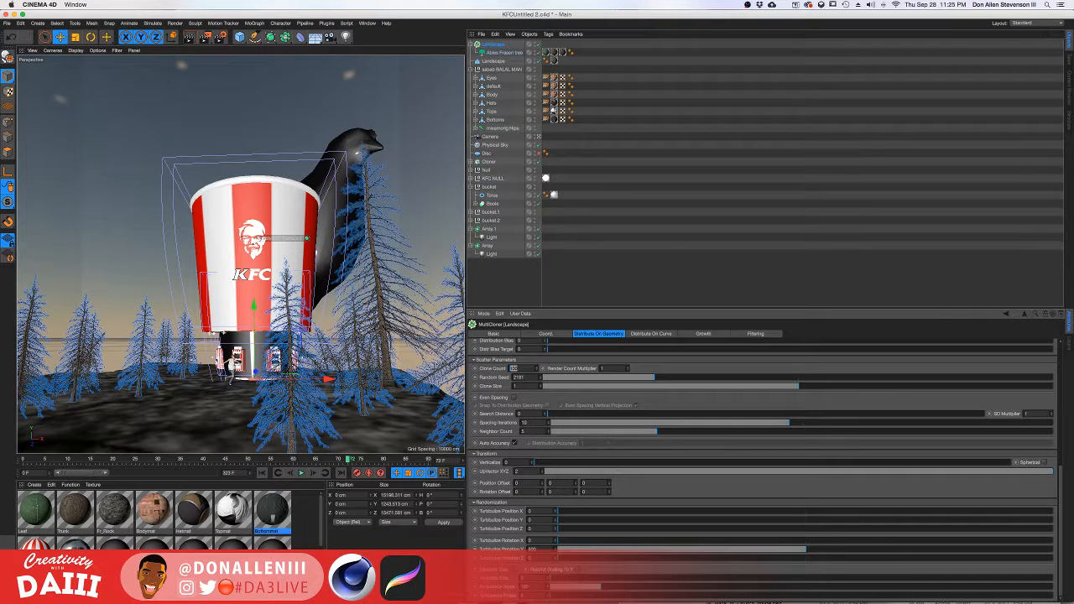
pyautogui.write('400')
pyautogui.click(672, 365)
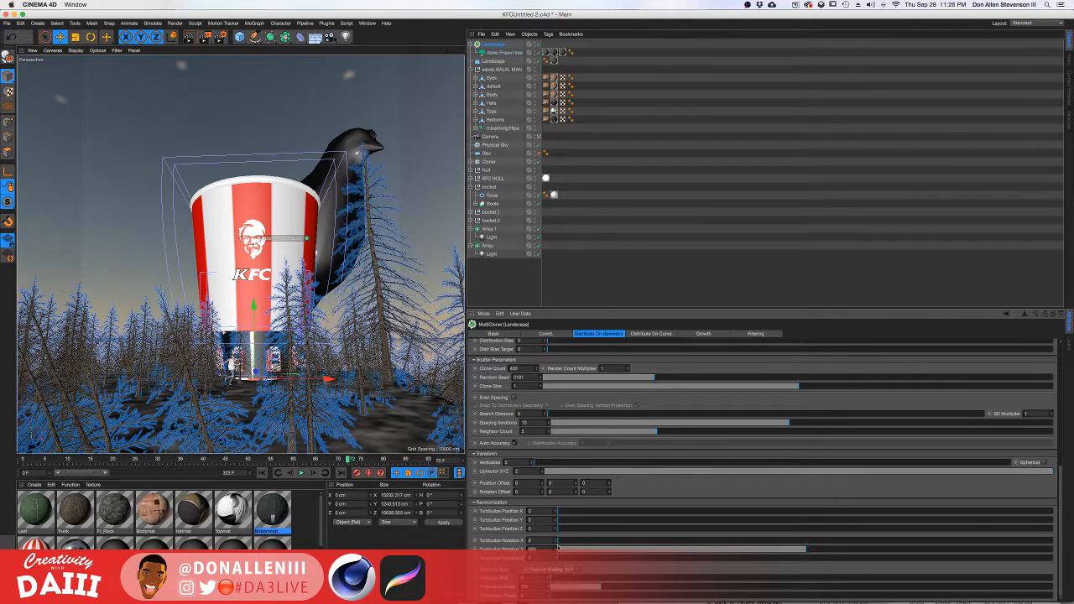
# Reduce the tree clones' Y rotation turbulence and set Verticalize to 1 so the trees stand upright.
pyautogui.moveTo(562, 548); pyautogui.dragTo(634, 550)
pyautogui.moveTo(818, 551); pyautogui.dragTo(521, 522)
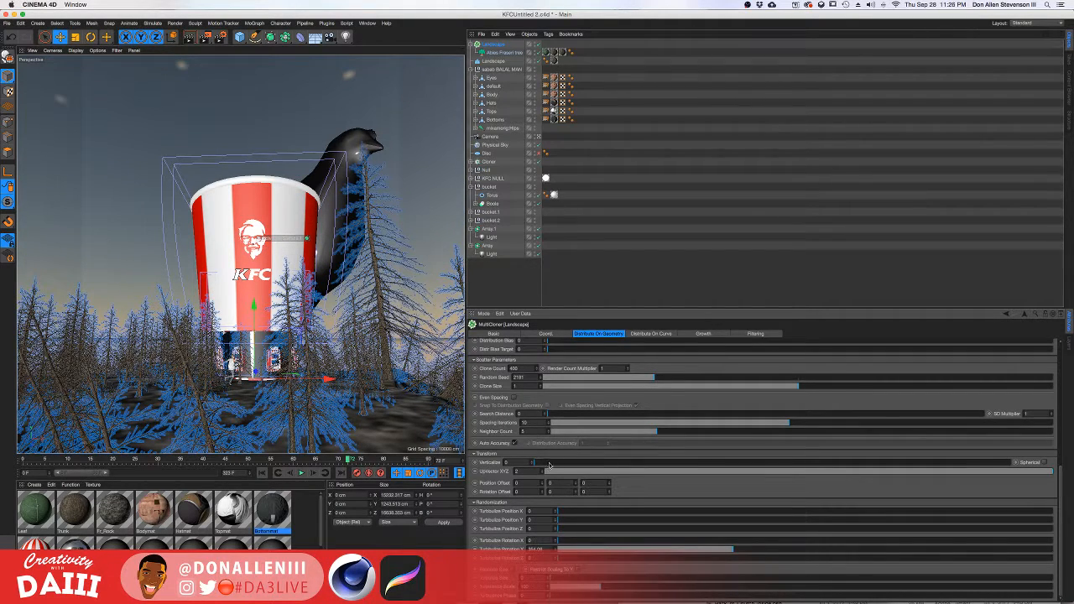
pyautogui.moveTo(549, 464); pyautogui.dragTo(1032, 490)
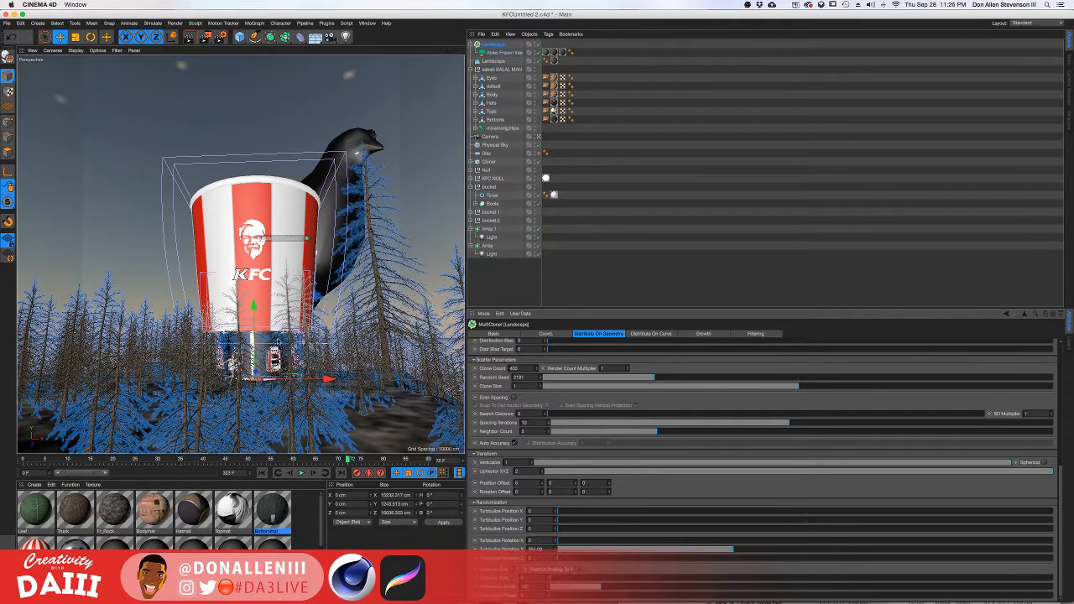
# Duplicate the terrain Landscape object and move the copy into the distance behind the bucket.
pyautogui.click(495, 61)
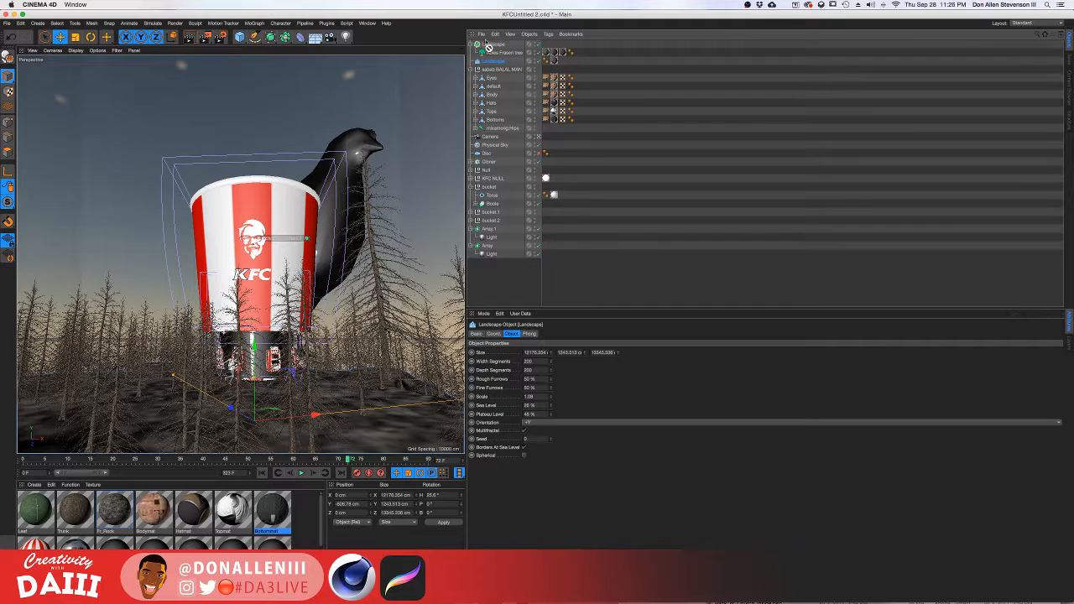
pyautogui.keyDown('ctrl'); pyautogui.moveTo(489, 62); pyautogui.dragTo(490, 43); pyautogui.keyUp('ctrl')
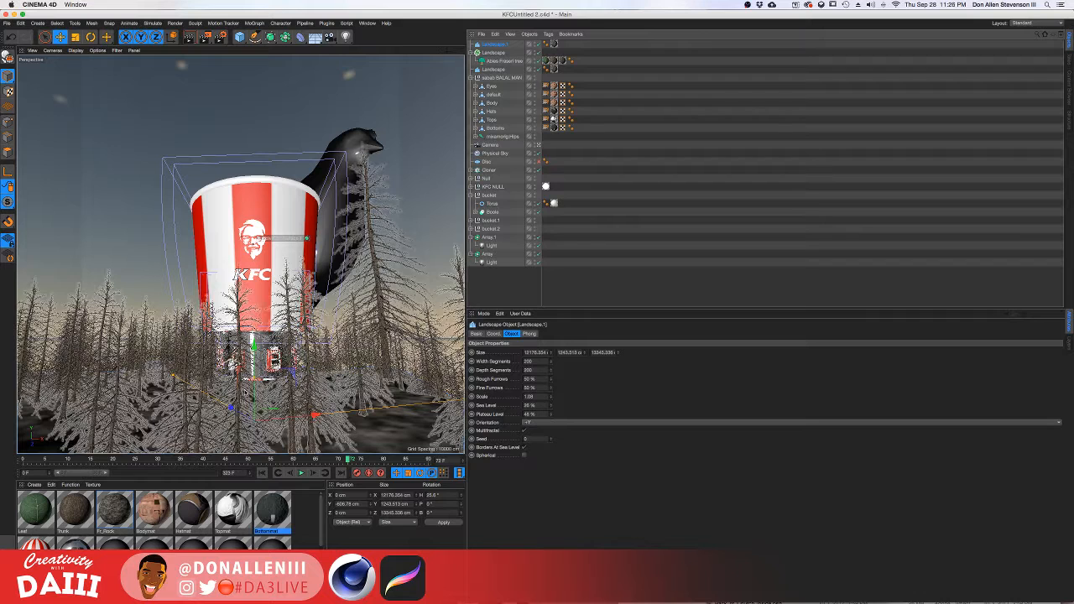
pyautogui.moveTo(231, 410); pyautogui.dragTo(168, 281)
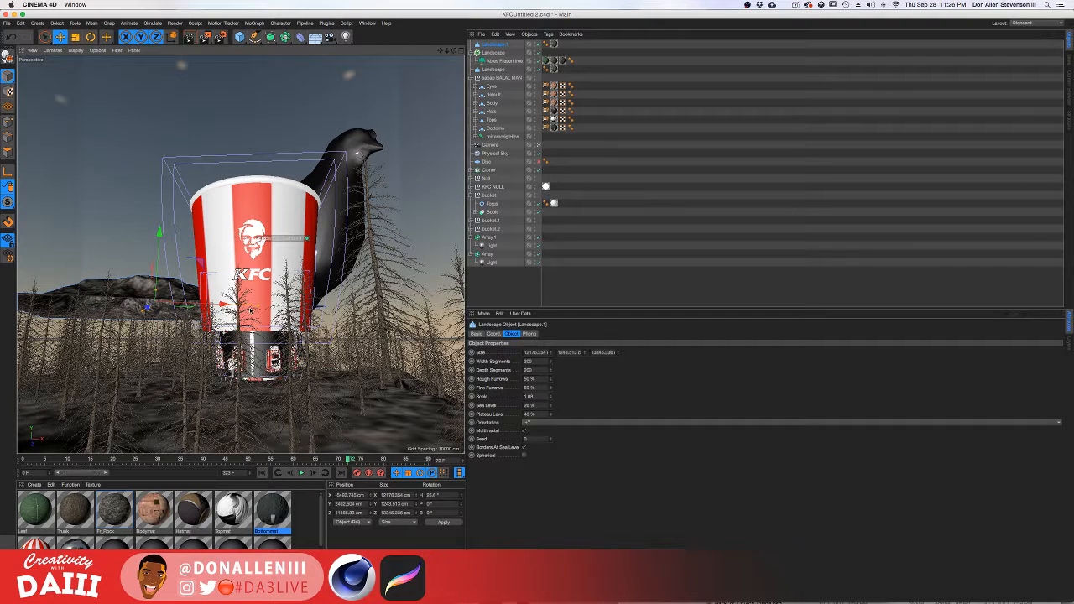
# Enlarge the Landscape.1 copy in width and height, then lower it and push it farther back as a mountain backdrop.
pyautogui.moveTo(258, 308); pyautogui.dragTo(347, 310)
pyautogui.moveTo(153, 306)
pyautogui.mouseDown()
pyautogui.moveTo(160, 270)
pyautogui.moveTo(161, 292)
pyautogui.mouseUp()
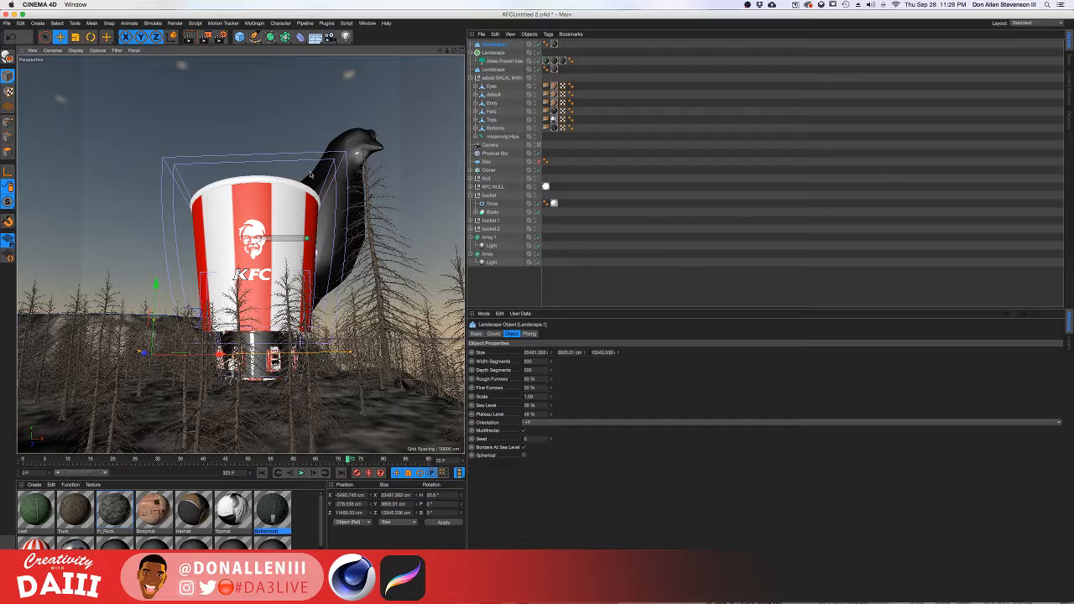
pyautogui.moveTo(144, 351); pyautogui.dragTo(131, 351)
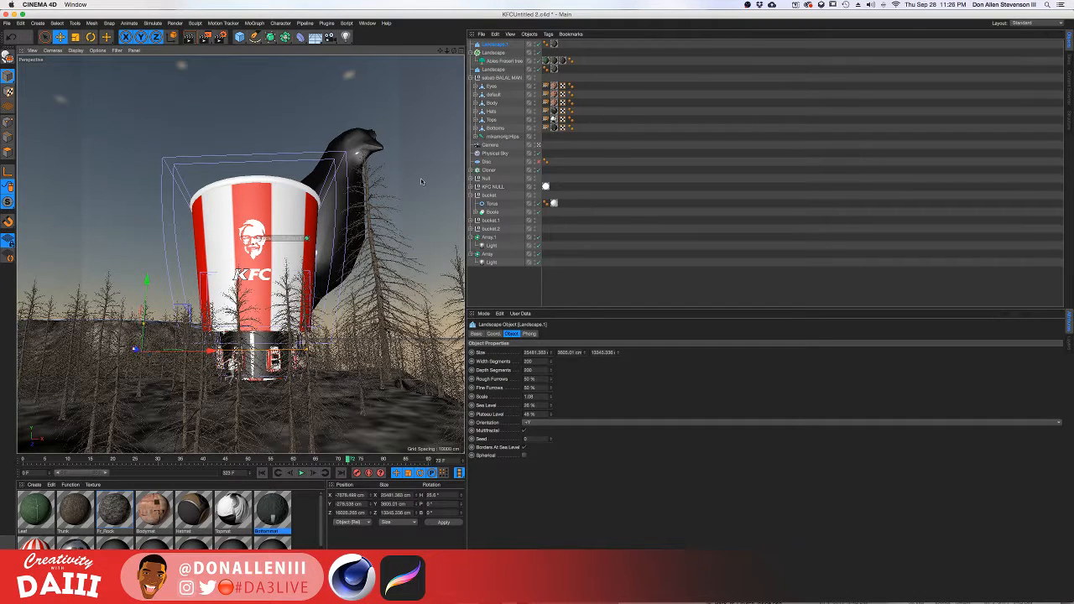
# Duplicate Landscape.1 and shift the copy along X to the opposite side of the background behind the bucket.
pyautogui.click(495, 45)
pyautogui.press('super+c')
pyautogui.press('super+v')
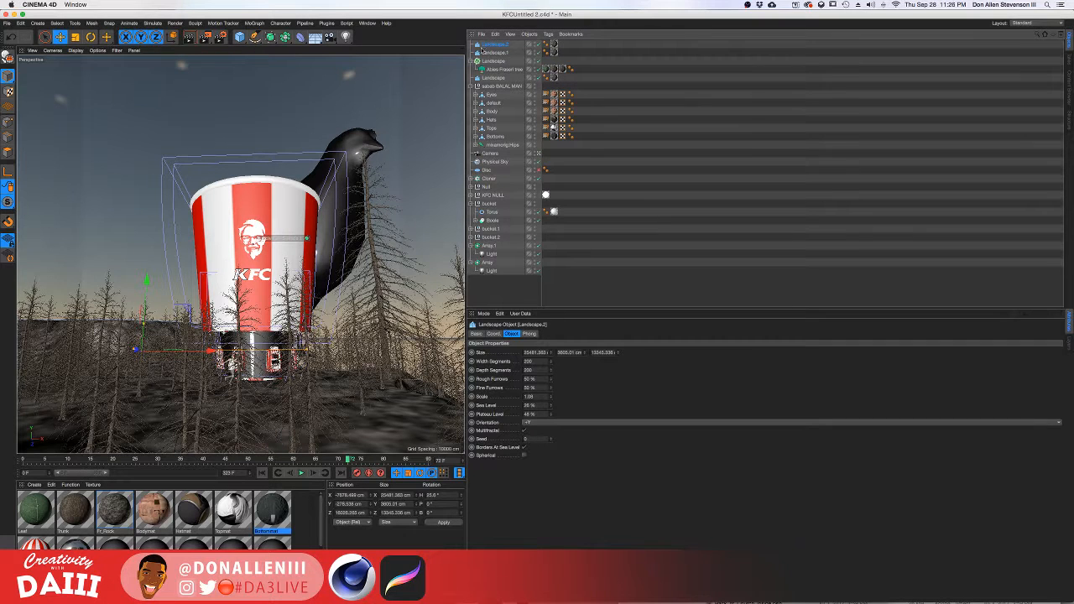
pyautogui.moveTo(211, 351); pyautogui.dragTo(402, 355)
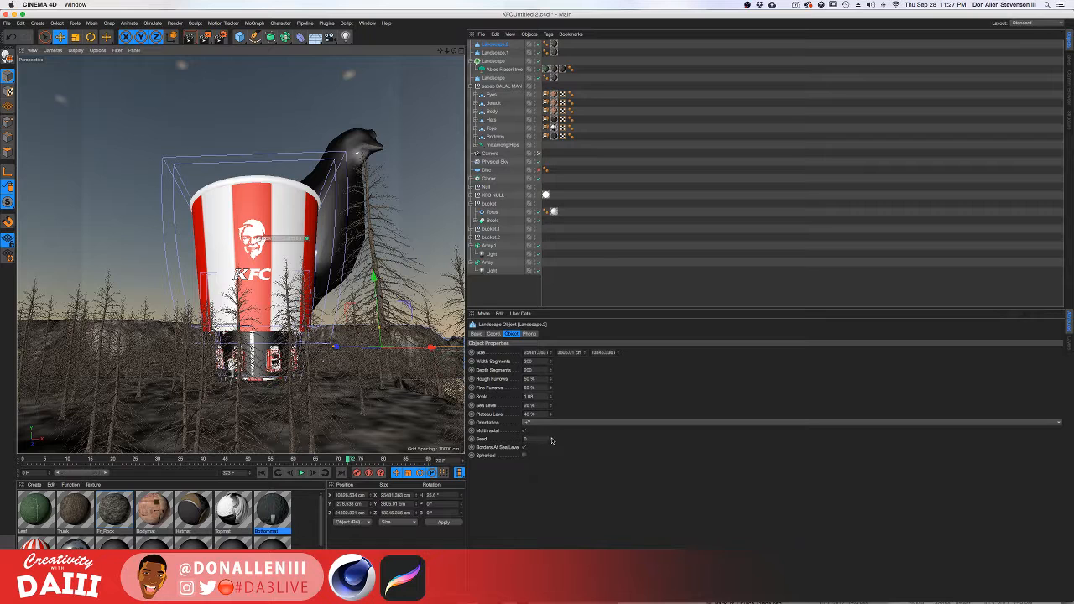
# Set the Landscape.2 object's seed to 24 to vary its terrain shape.
pyautogui.moveTo(551, 440); pyautogui.dragTo(551, 415)
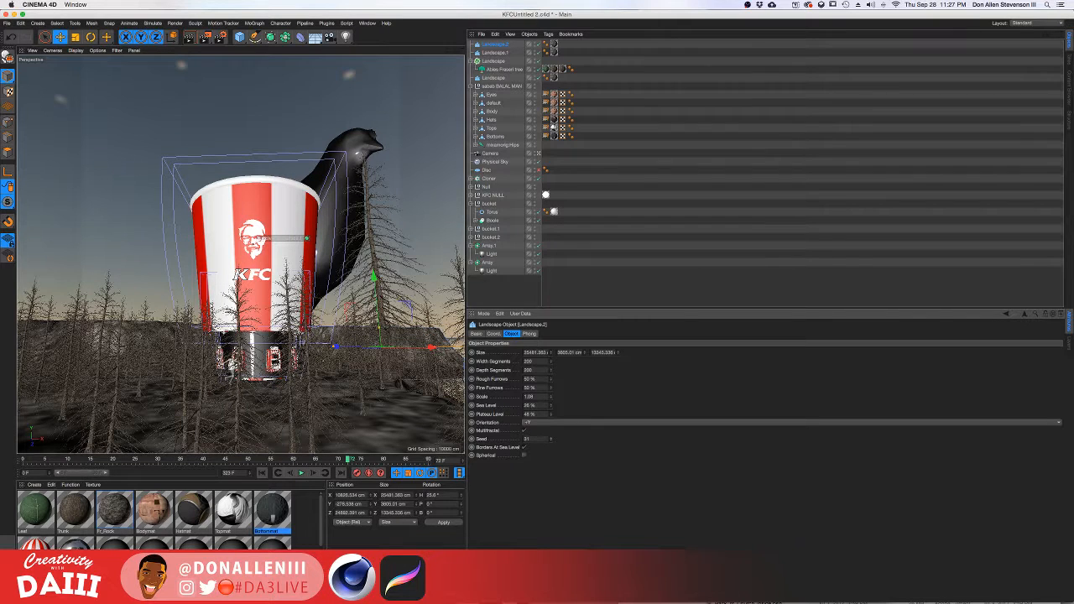
pyautogui.click(551, 438)
pyautogui.click(551, 438)
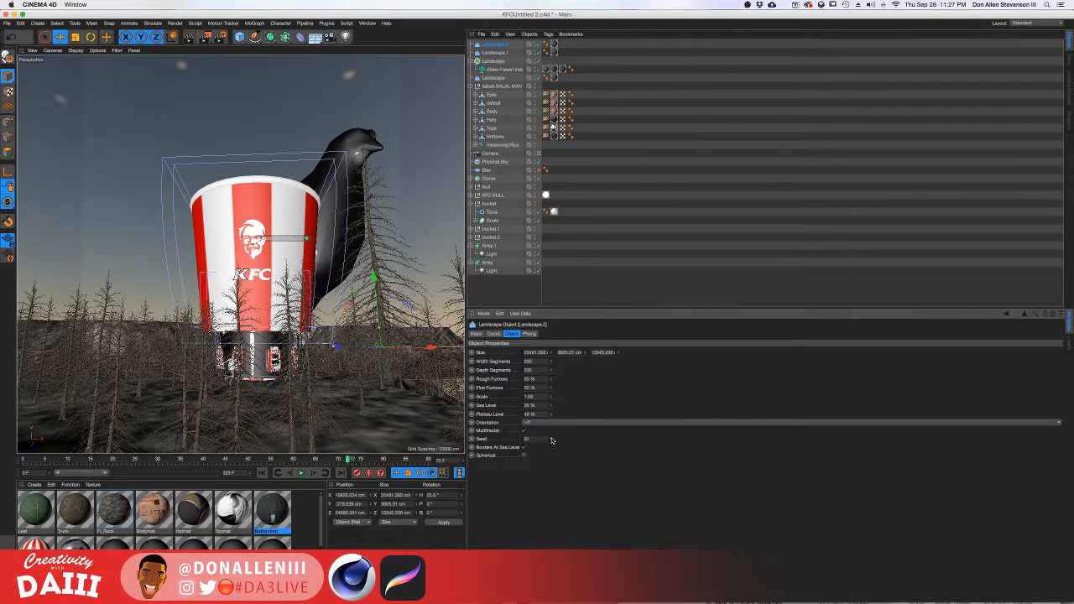
pyautogui.click(551, 438)
pyautogui.click(551, 438)
pyautogui.click(551, 438)
pyautogui.click(551, 438)
pyautogui.click(552, 438)
pyautogui.click(551, 438)
pyautogui.moveTo(551, 446); pyautogui.dragTo(551, 446)
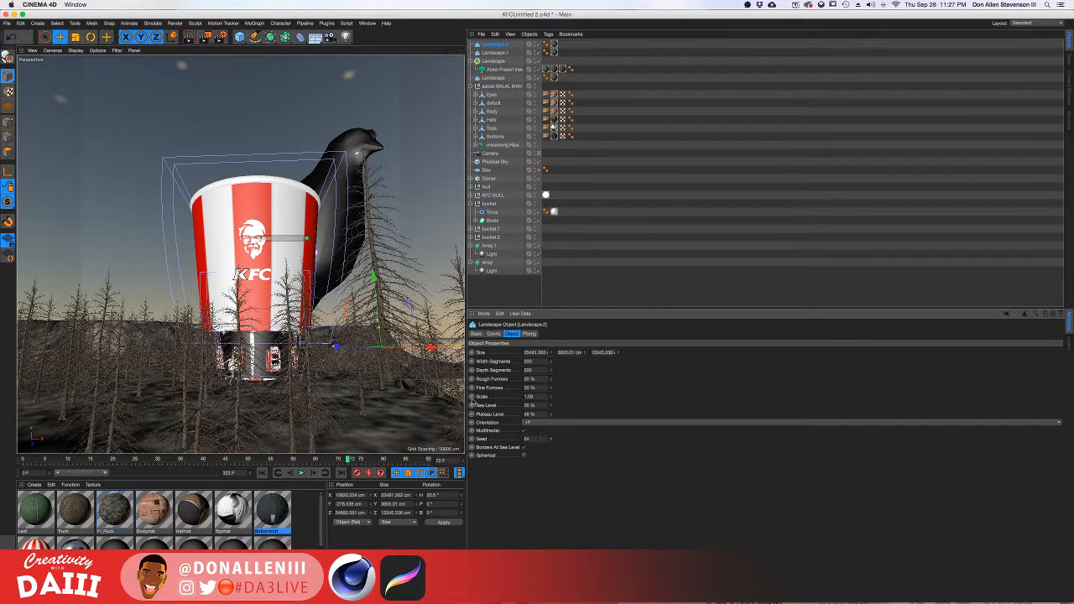
# Rotate Landscape.2 to a heading of about -71.2°, dismiss the asset error, and narrow the viewport.
pyautogui.press('r')
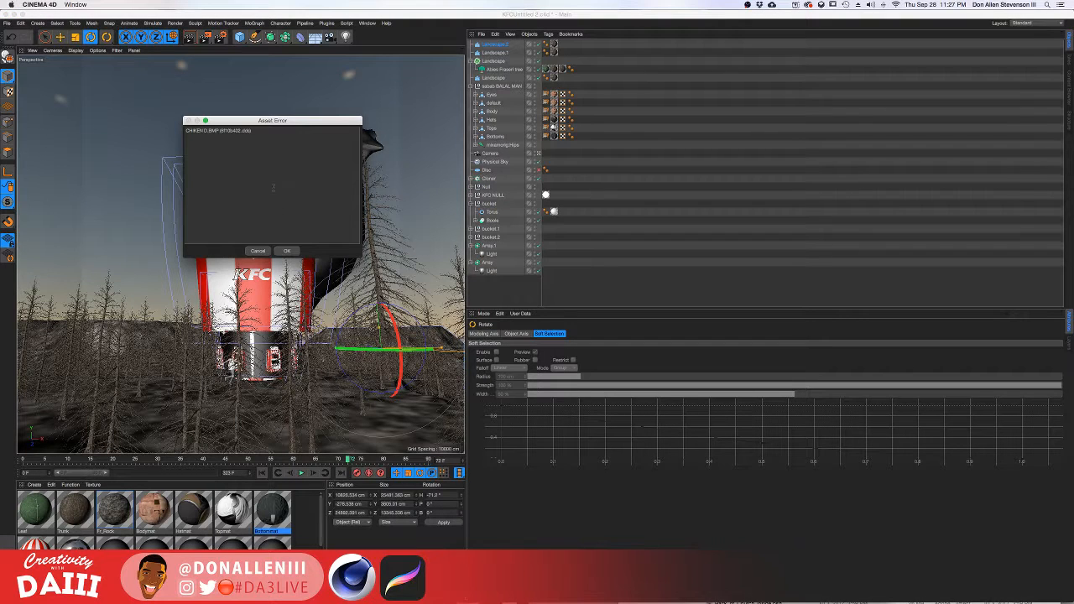
pyautogui.click(287, 252)
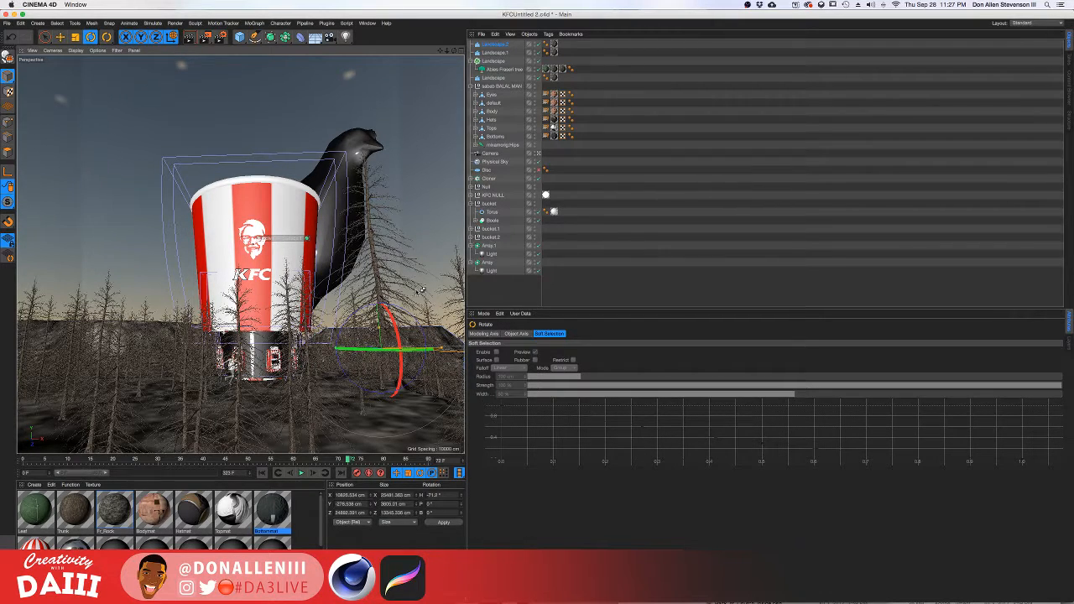
pyautogui.moveTo(464, 277); pyautogui.dragTo(352, 278)
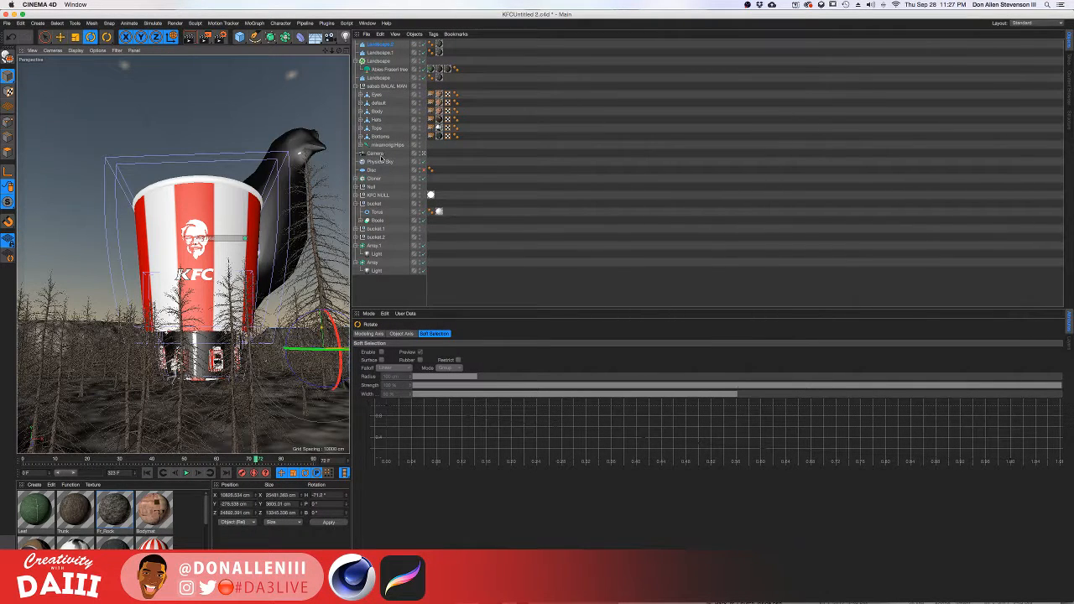
# Save the project, then lower Landscape.2's width segments and set its depth segments to 100.
pyautogui.click(313, 139)
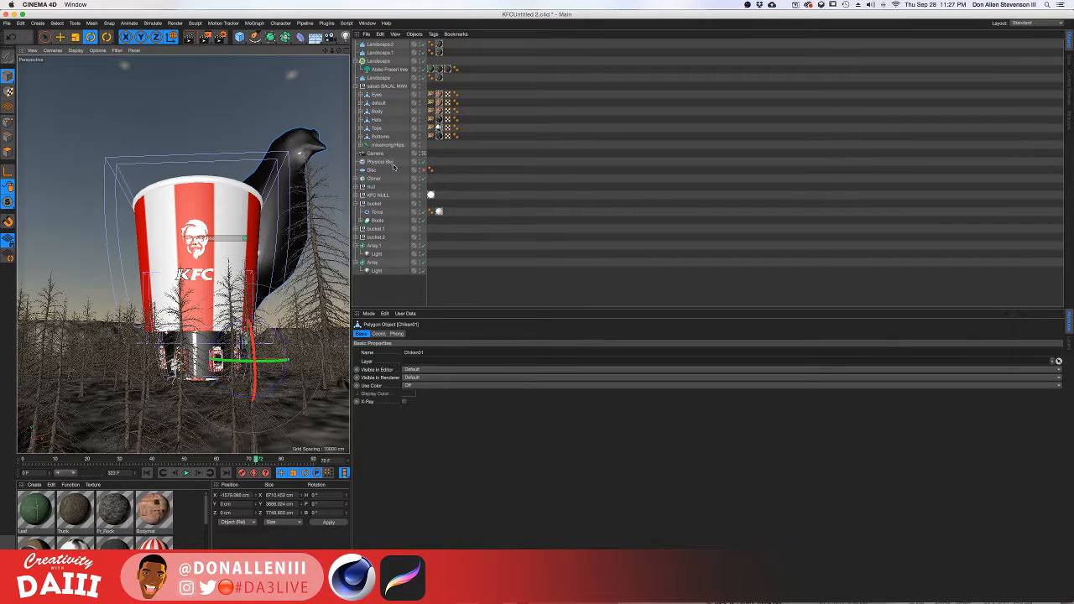
pyautogui.press('super+s')
pyautogui.click(379, 44)
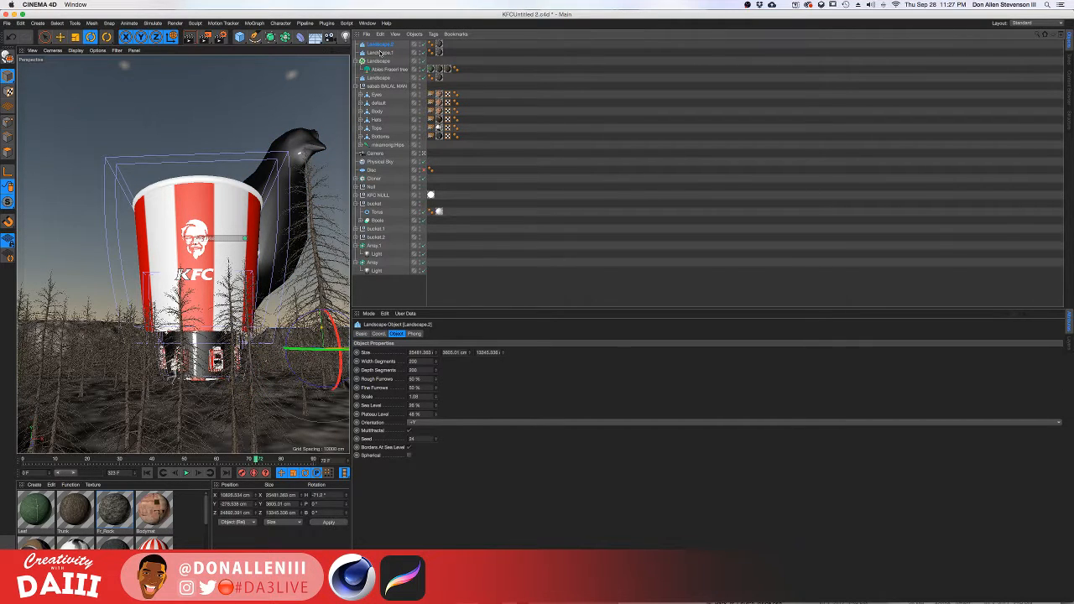
pyautogui.doubleClick(413, 361)
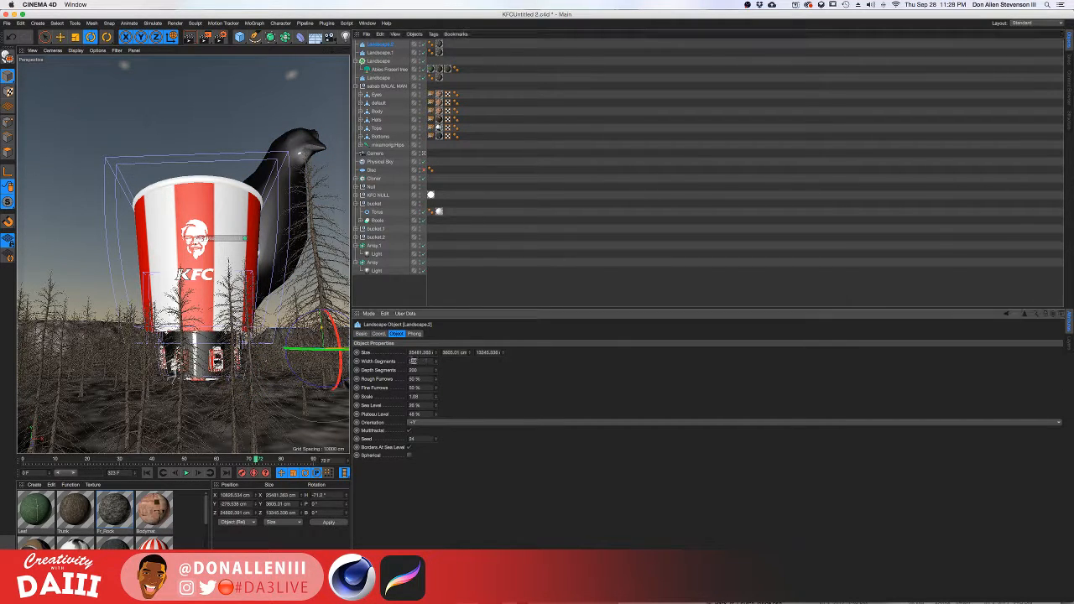
pyautogui.moveTo(417, 361); pyautogui.dragTo(405, 362)
pyautogui.write('11')
pyautogui.moveTo(419, 370); pyautogui.dragTo(403, 367)
pyautogui.write('100')
# Set the width and depth segments of Landscape.1 to 100.
pyautogui.click(379, 52)
pyautogui.write('100')
pyautogui.moveTo(421, 360)
pyautogui.mouseDown()
pyautogui.moveTo(406, 362)
pyautogui.moveTo(418, 369)
pyautogui.mouseUp()
pyautogui.write('100')
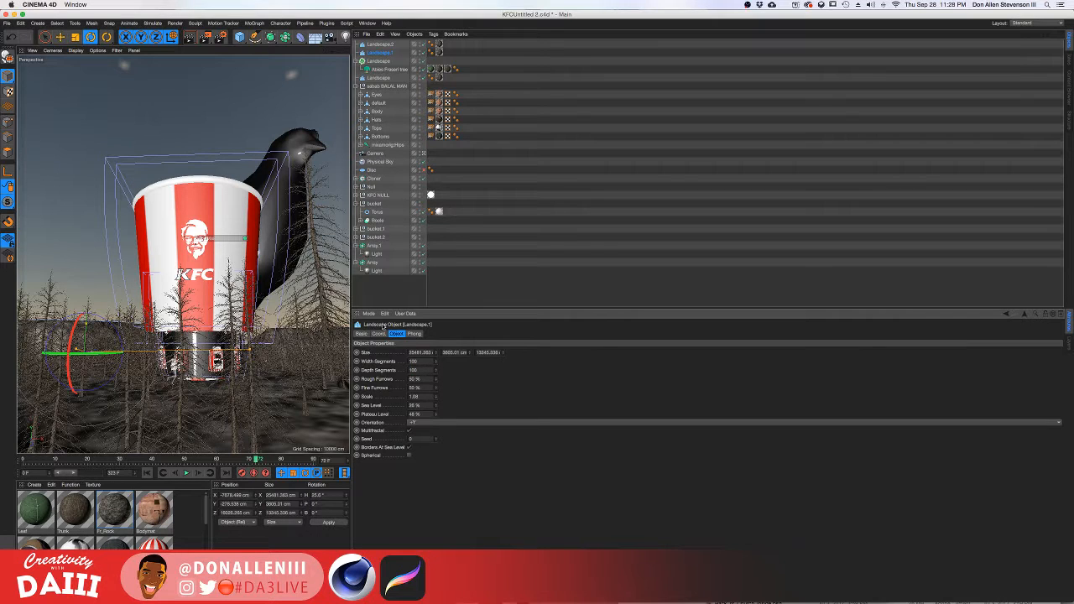
pyautogui.click(383, 381)
# Turn off reflectance in the bucket torus's white Mat.1 material, keep luminance on, and dismiss the asset error.
pyautogui.scroll(-5, 208, 528)
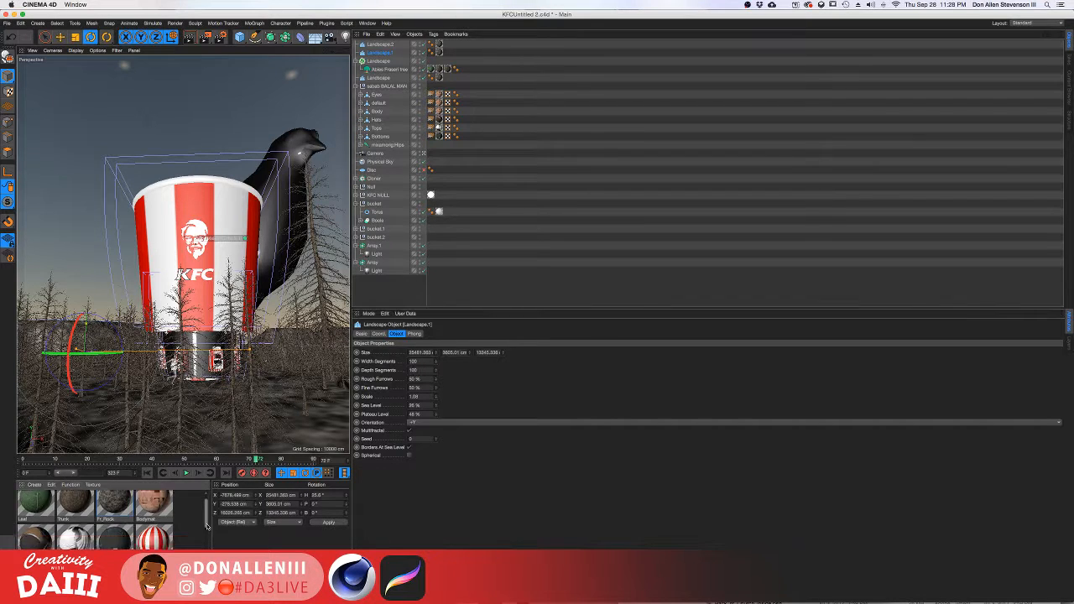
pyautogui.doubleClick(439, 211)
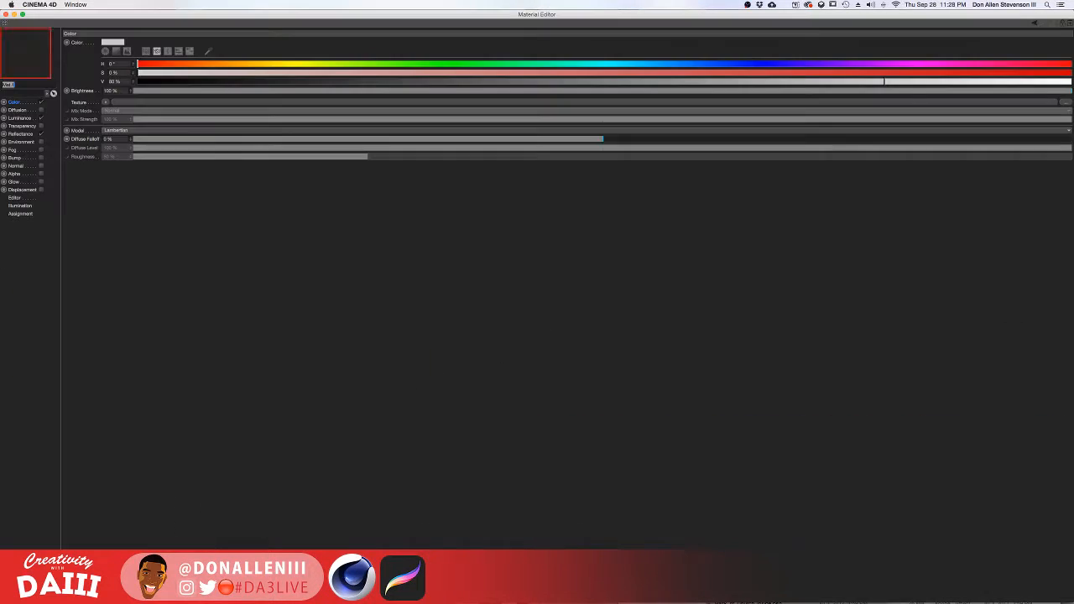
pyautogui.click(41, 118)
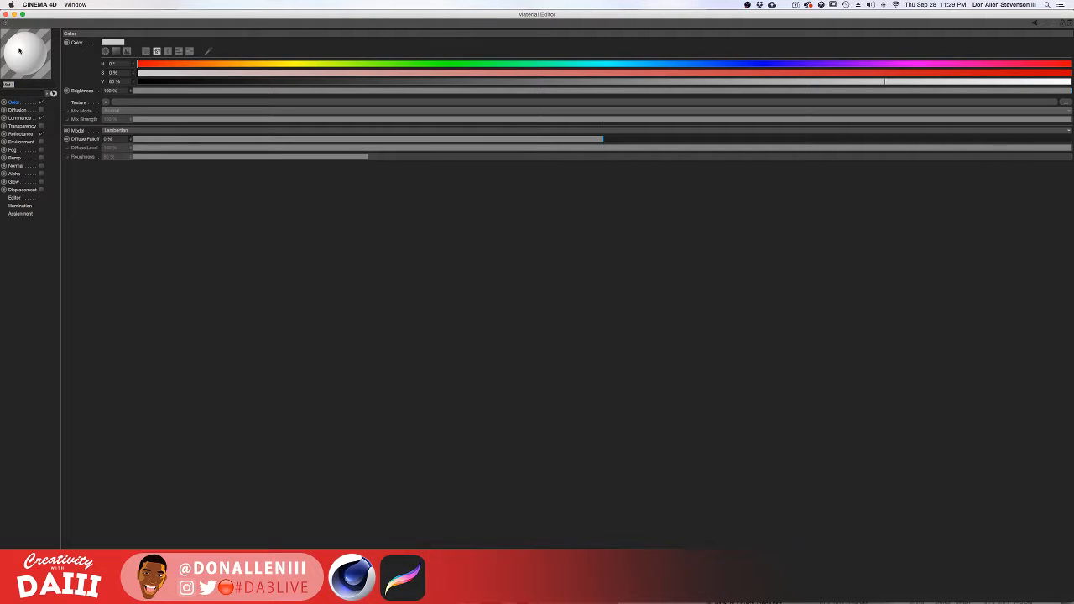
pyautogui.click(41, 133)
pyautogui.click(6, 14)
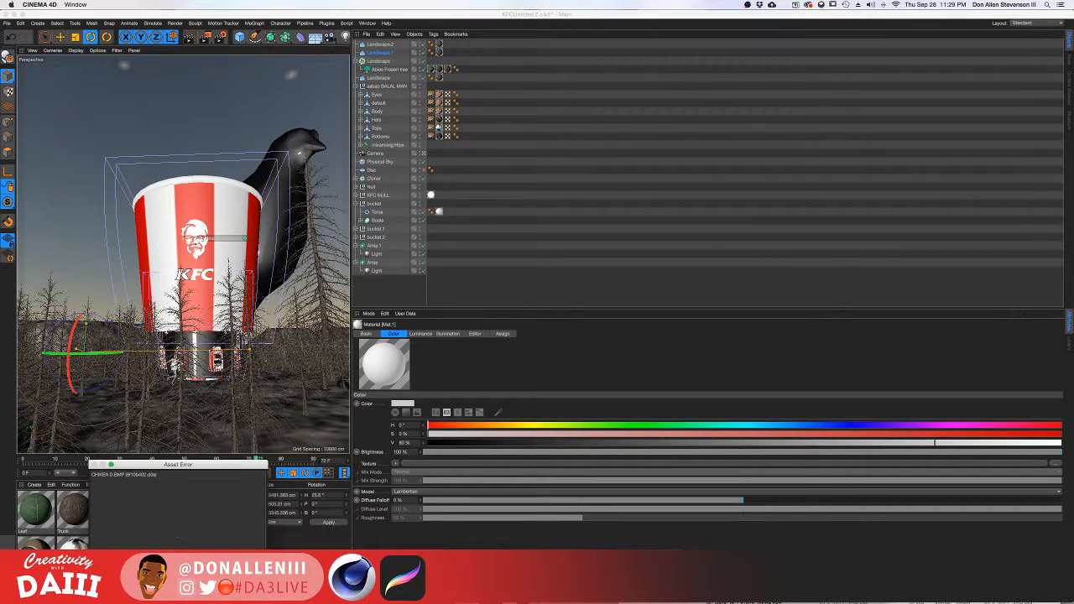
pyautogui.press('Return')
# Delete the black chicken model standing behind the bucket.
pyautogui.click(487, 148)
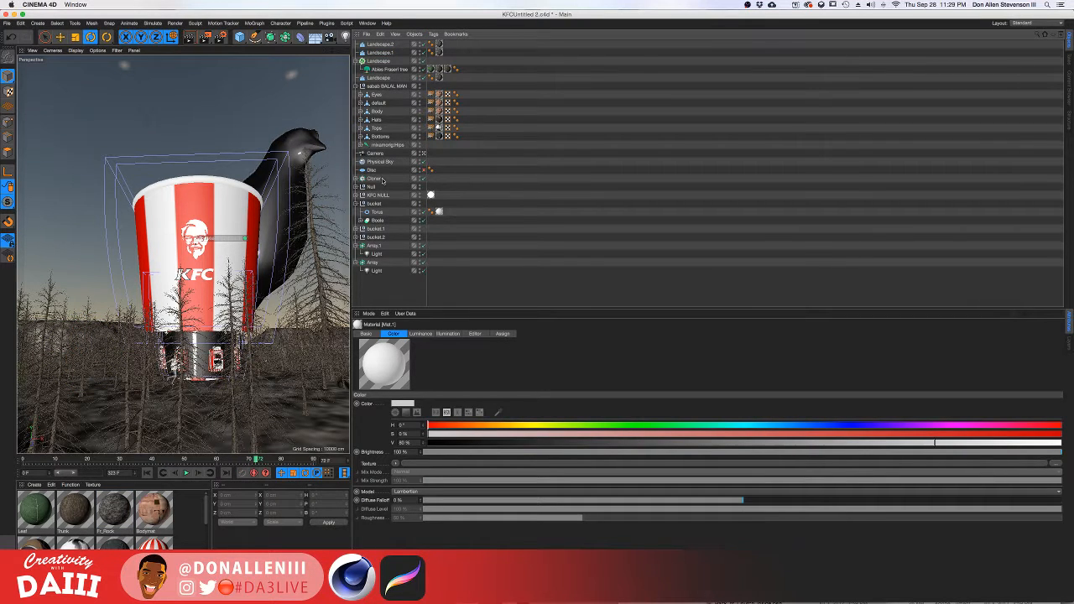
pyautogui.click(300, 144)
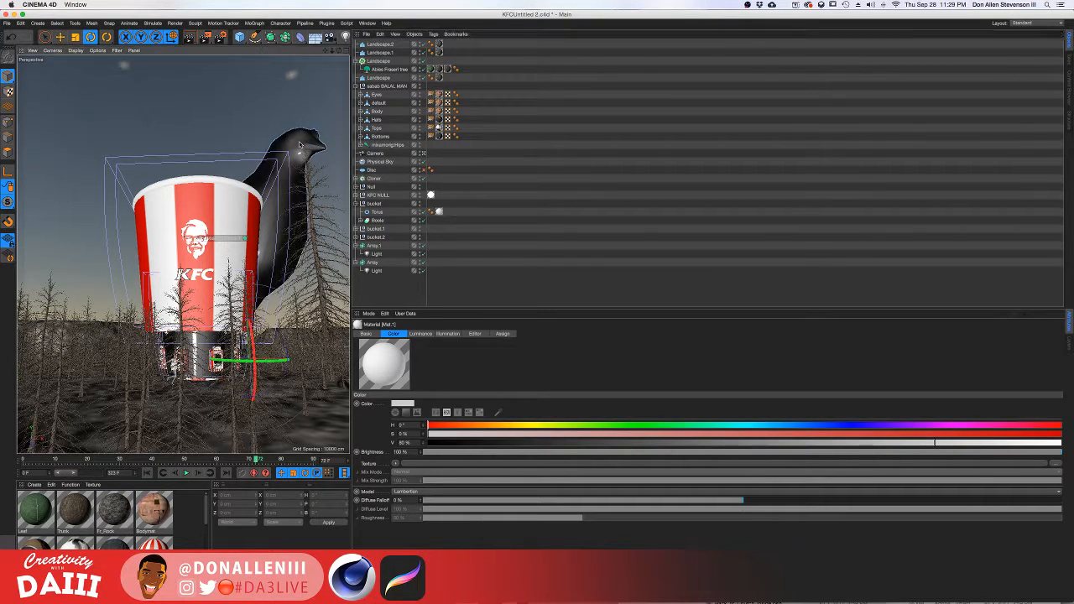
pyautogui.press('Delete')
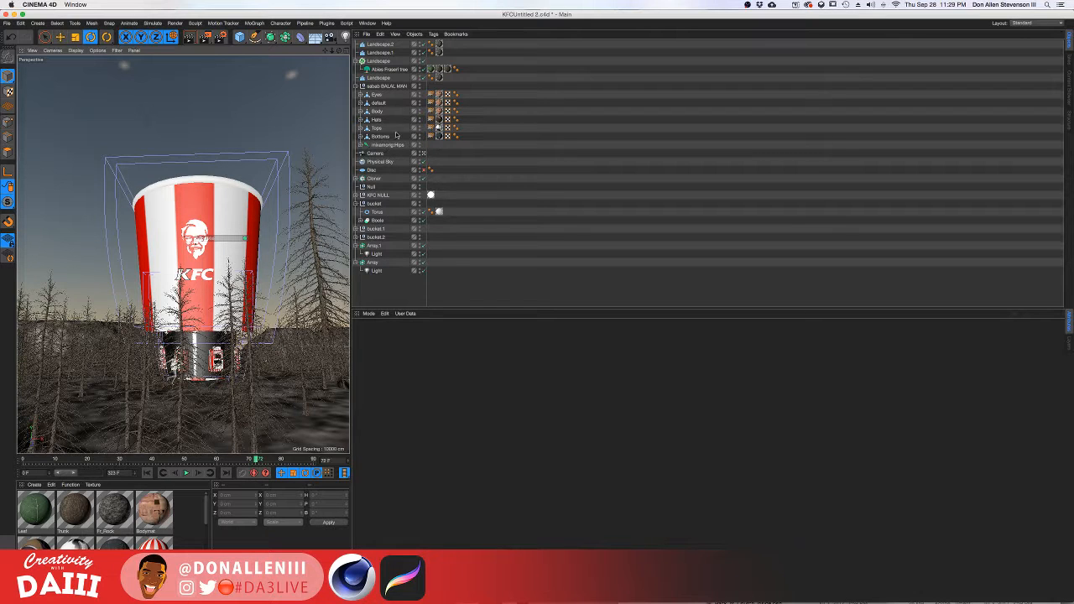
# Reduce the clone count in the Landscape MultiCloner's scatter parameters to thin out the forest.
pyautogui.click(376, 61)
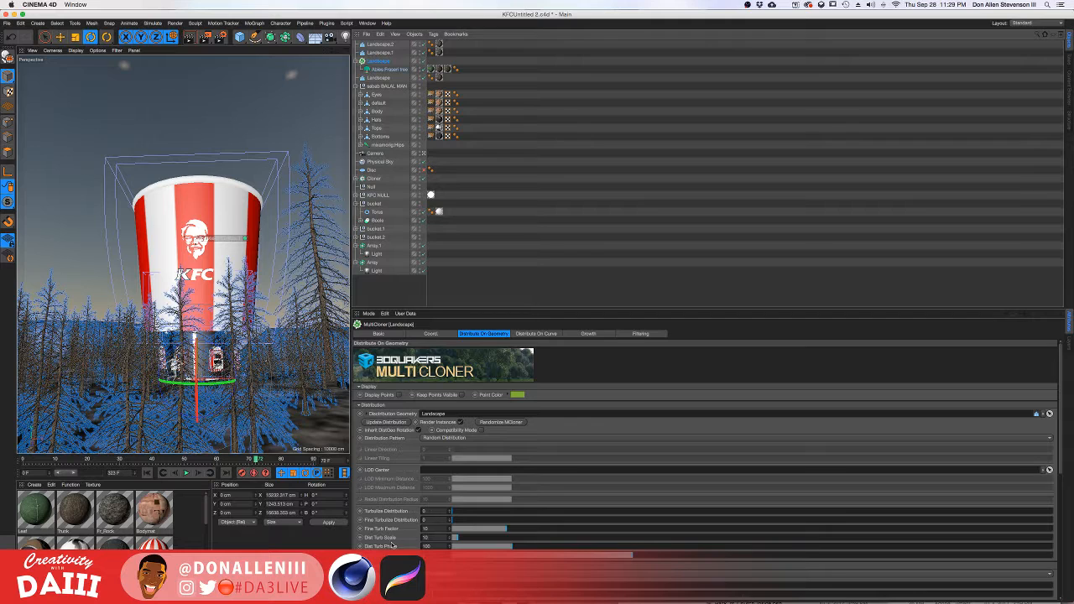
pyautogui.scroll(-5, 393, 545)
pyautogui.doubleClick(408, 529)
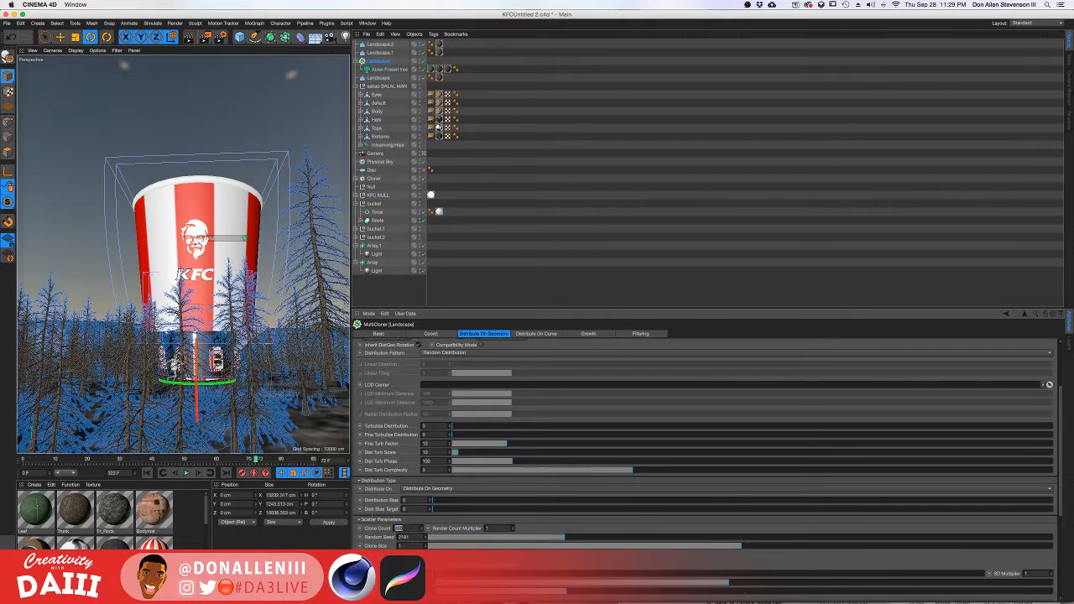
pyautogui.write('20')
pyautogui.click(676, 521)
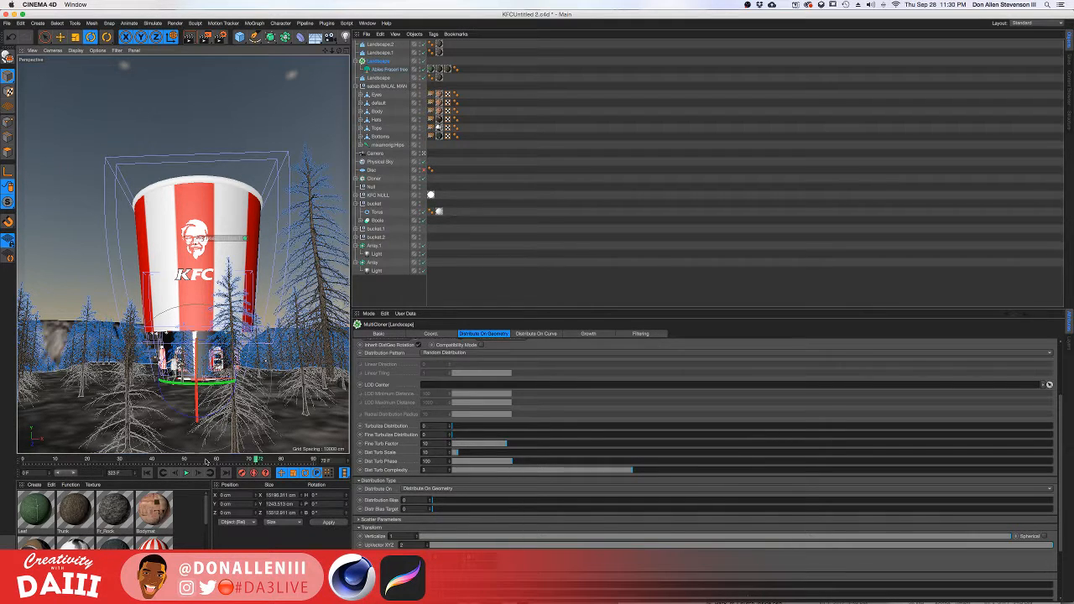
# Preview the scene with the Abies Fraseri tree temporarily disabled, then re-enable the tree.
pyautogui.click(424, 72)
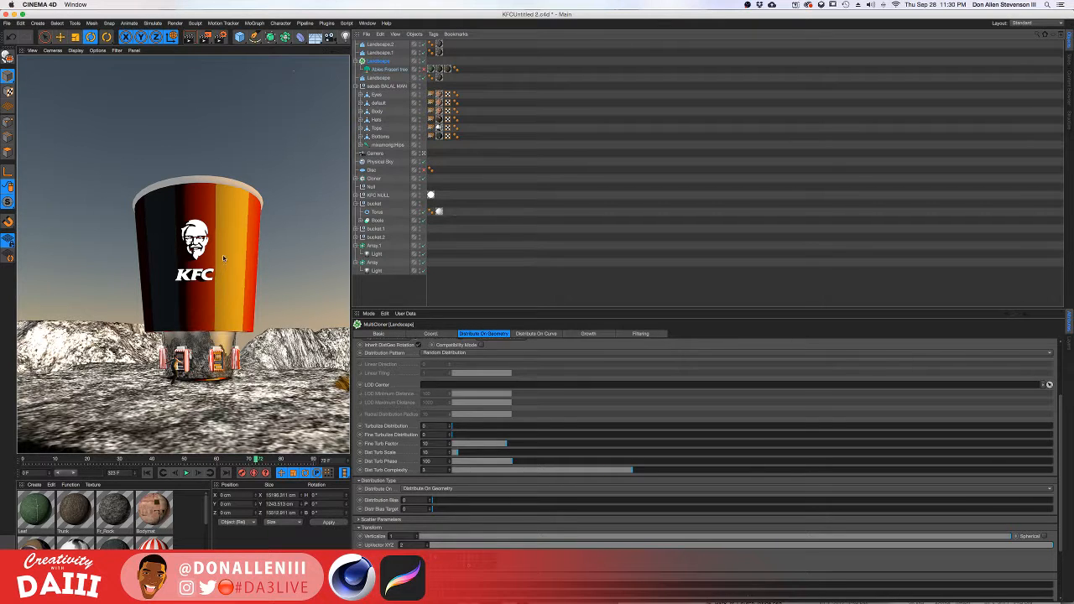
pyautogui.click(422, 71)
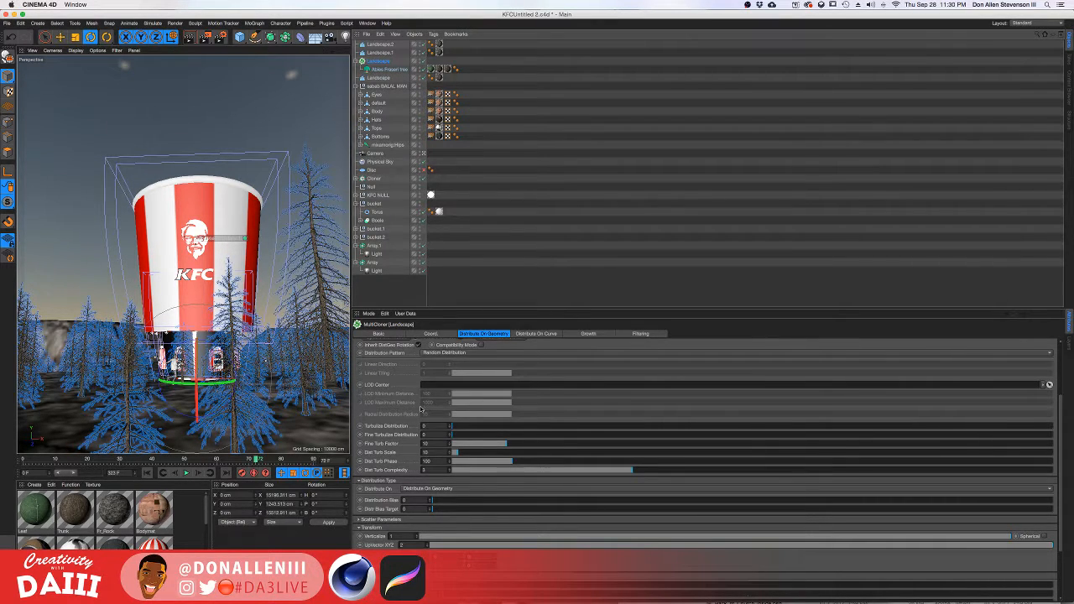
# Examine the Abies Fraseri tree's leaf settings and the Landscape MultiCloner's distribution, transform and randomization settings.
pyautogui.click(396, 69)
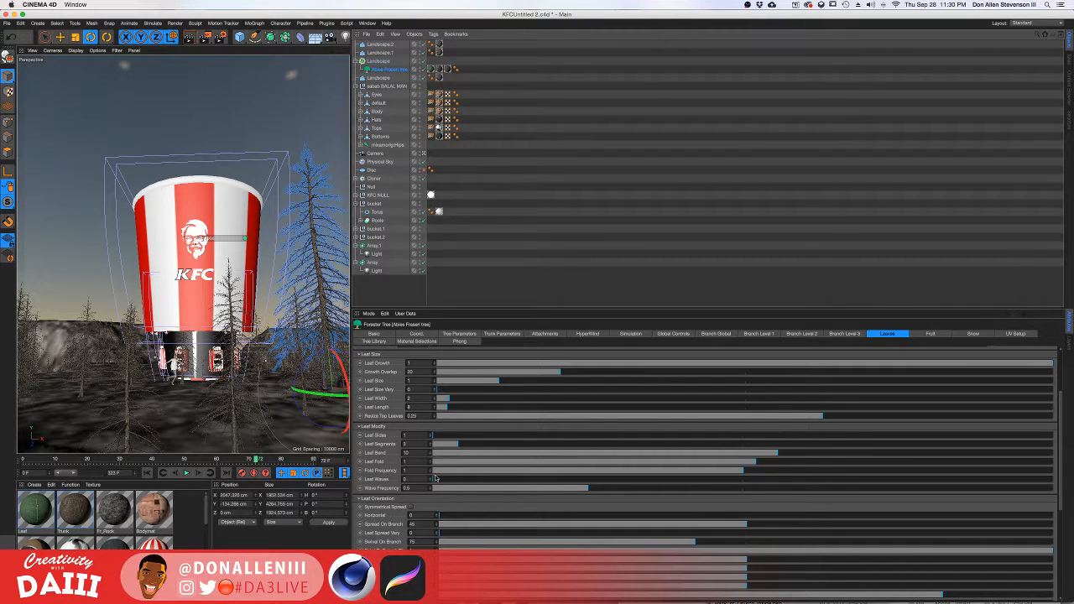
pyautogui.click(382, 61)
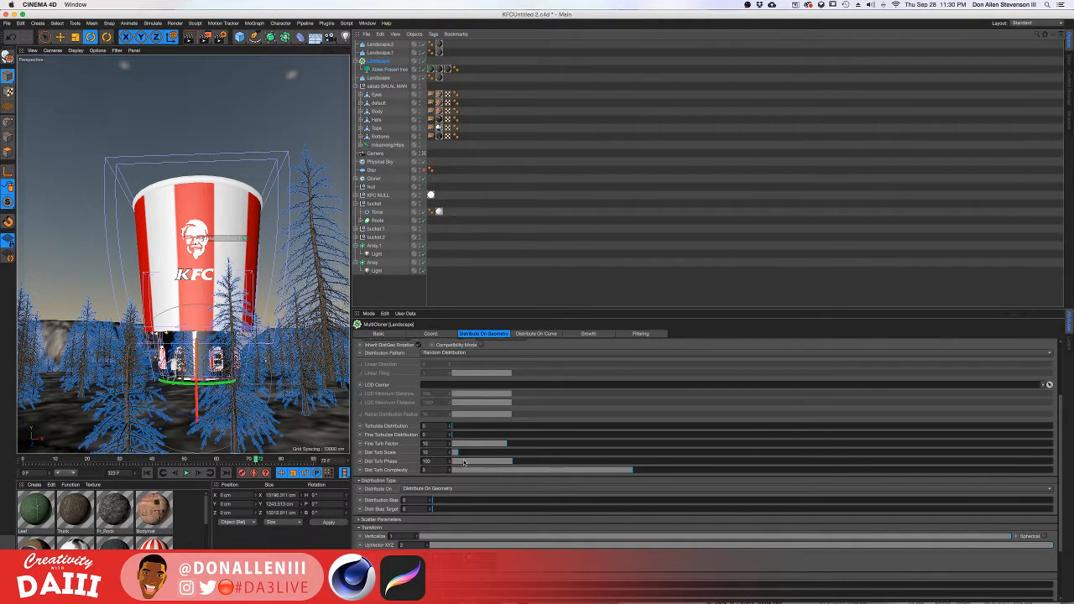
pyautogui.scroll(2, 377, 427)
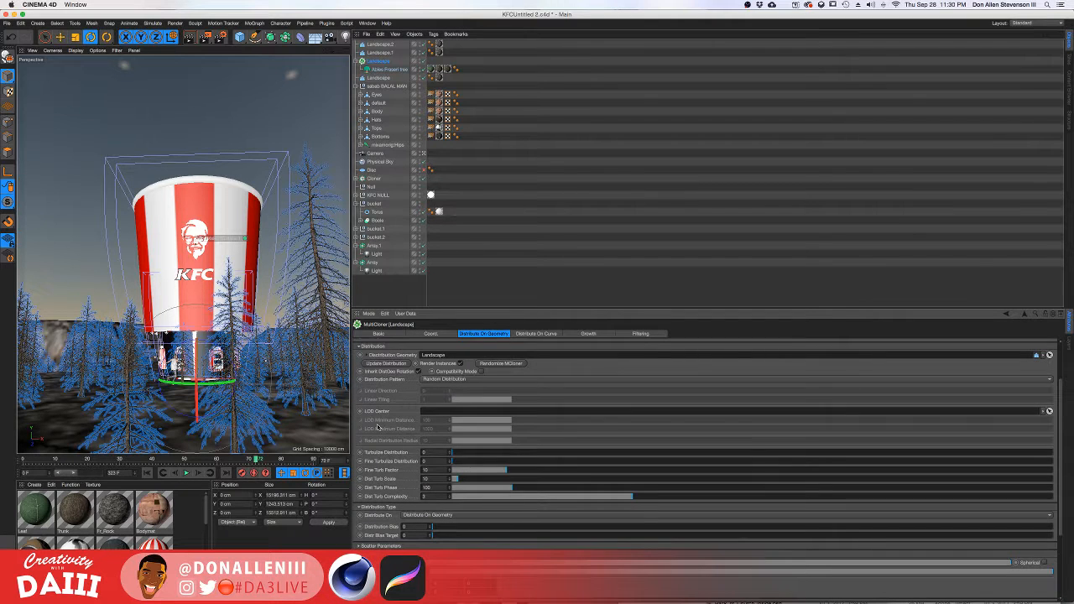
pyautogui.click(376, 60)
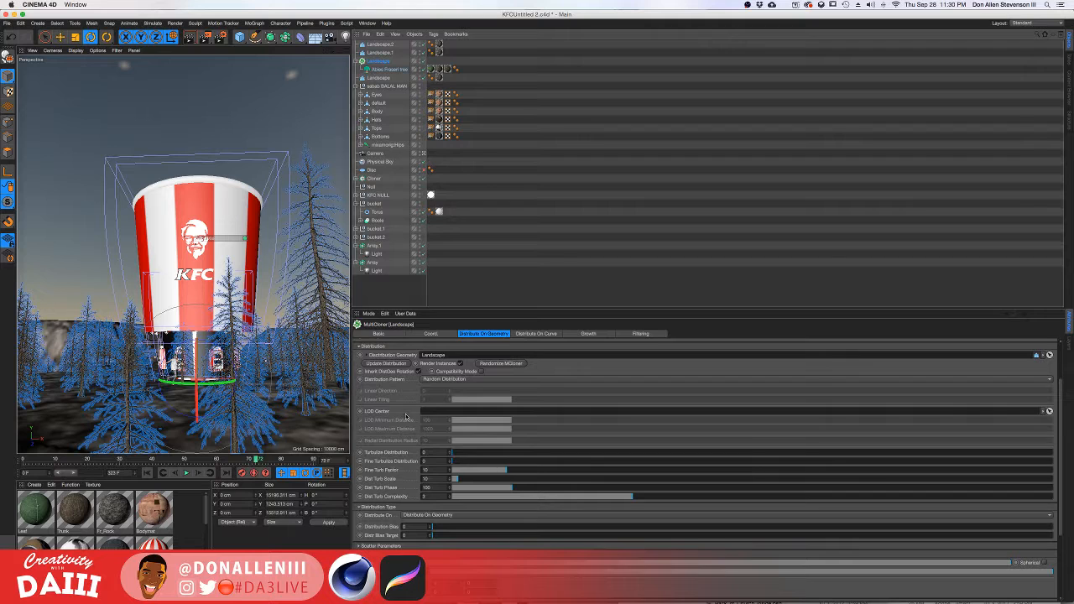
pyautogui.scroll(-6, 390, 453)
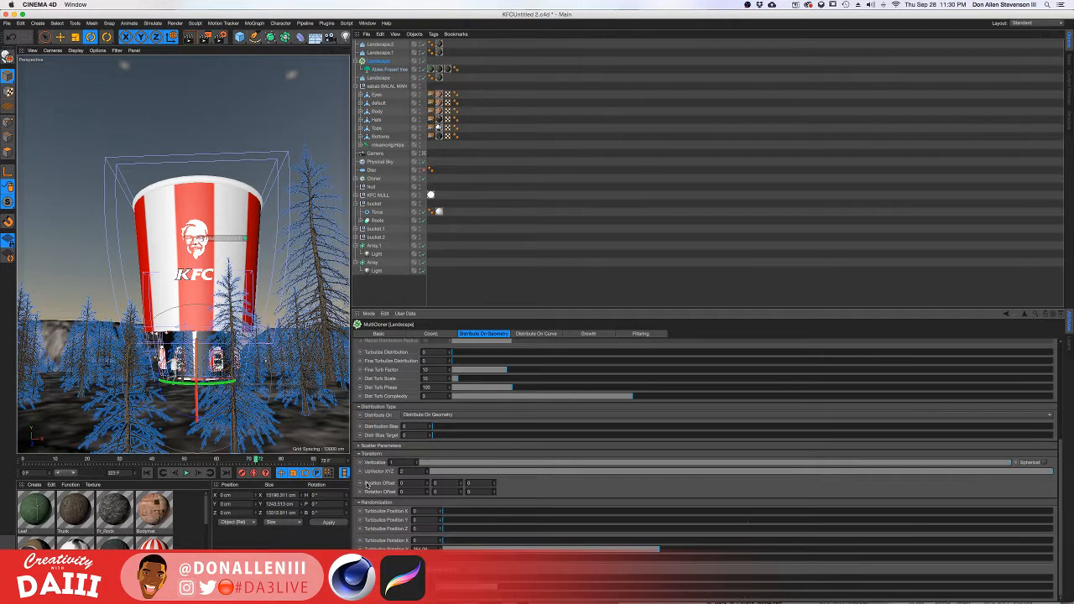
pyautogui.scroll(9, 366, 485)
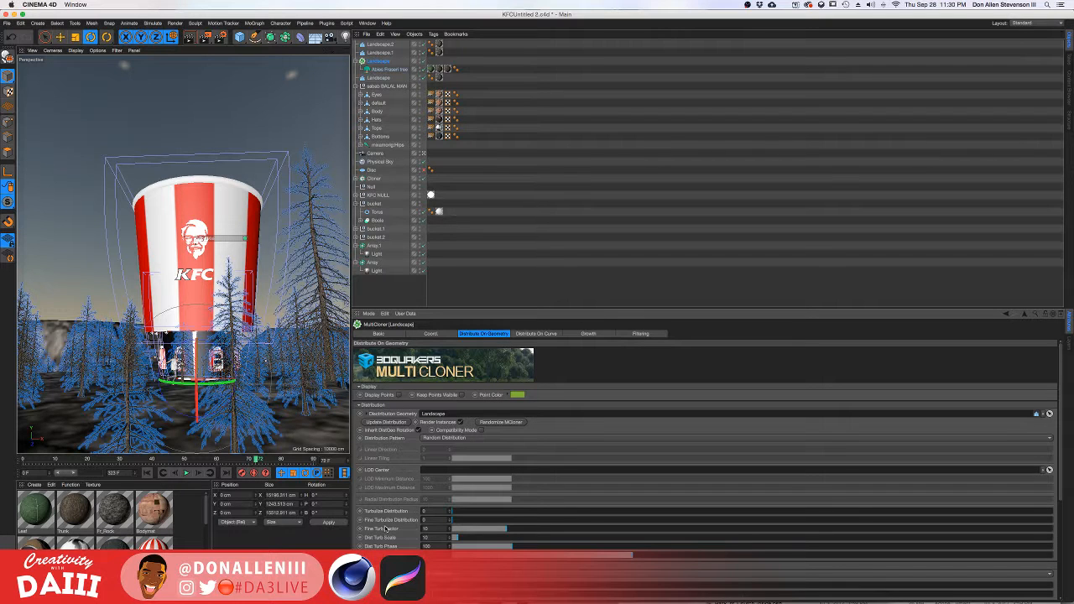
pyautogui.click(387, 70)
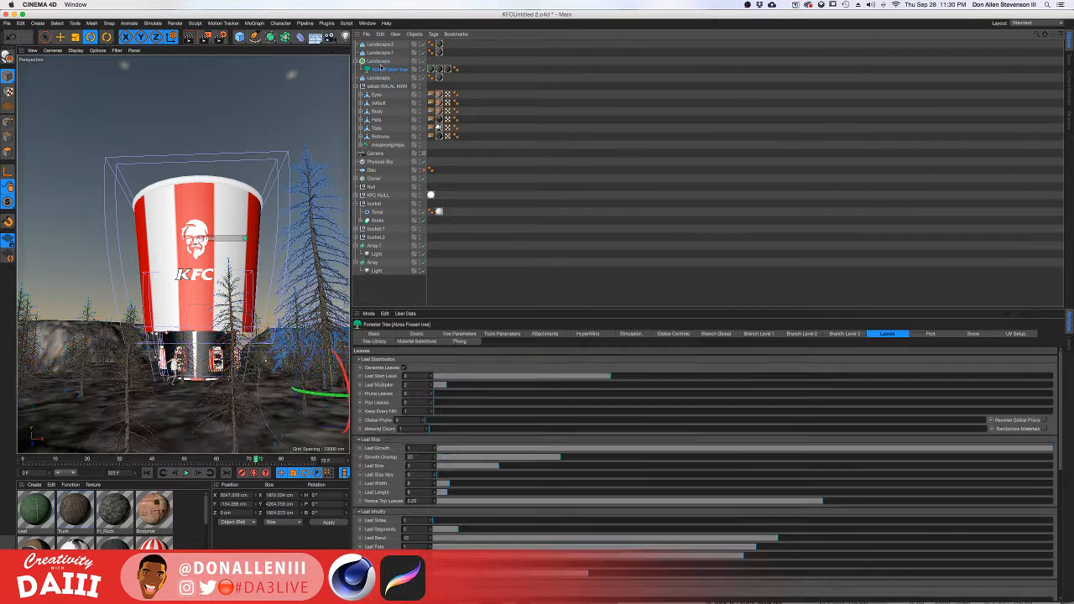
pyautogui.click(375, 62)
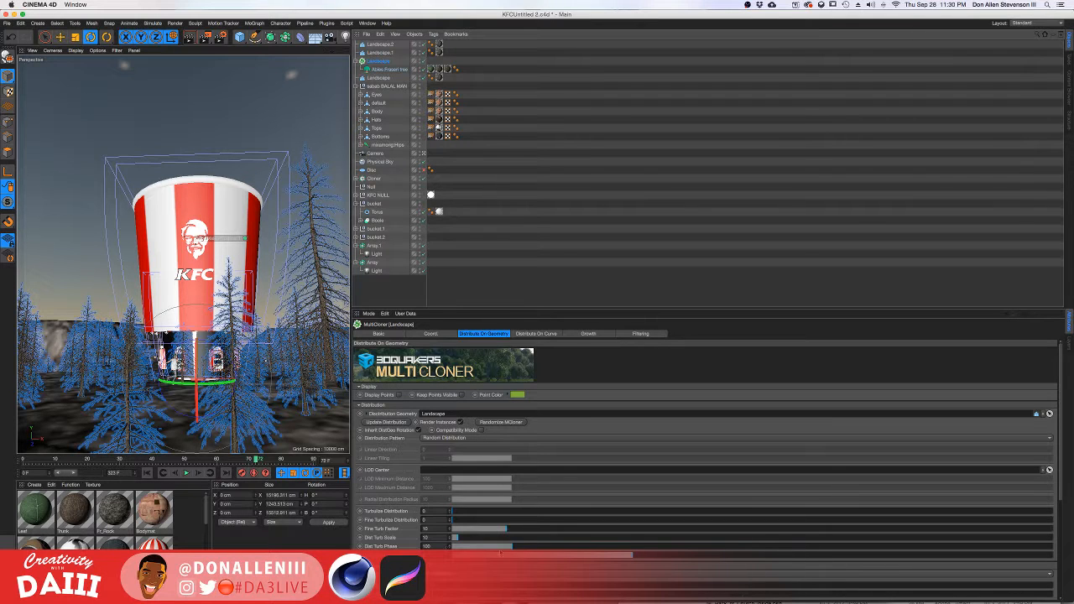
pyautogui.click(389, 70)
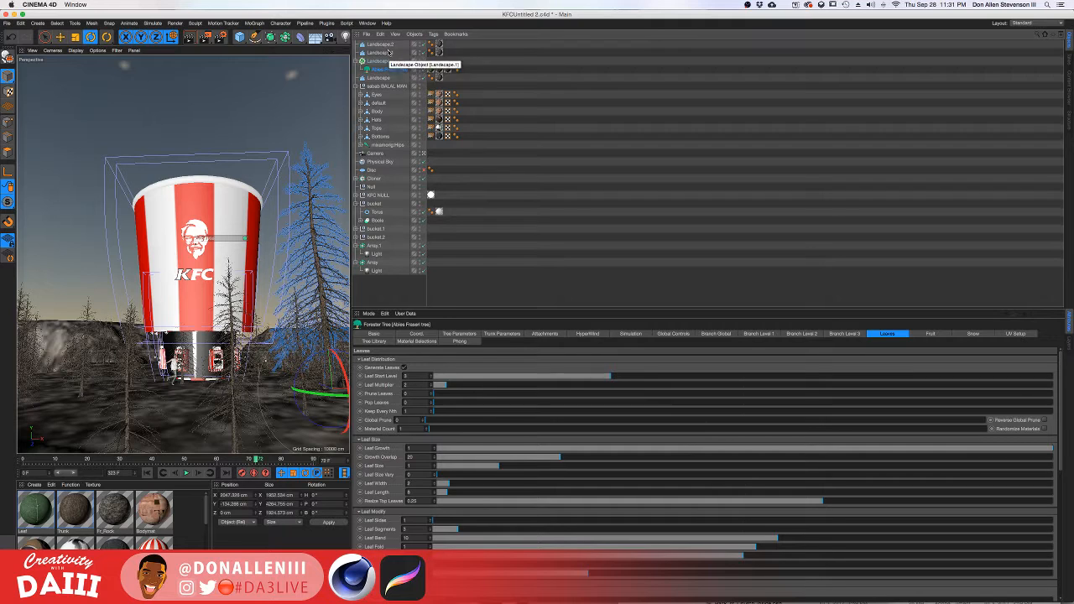
pyautogui.click(378, 61)
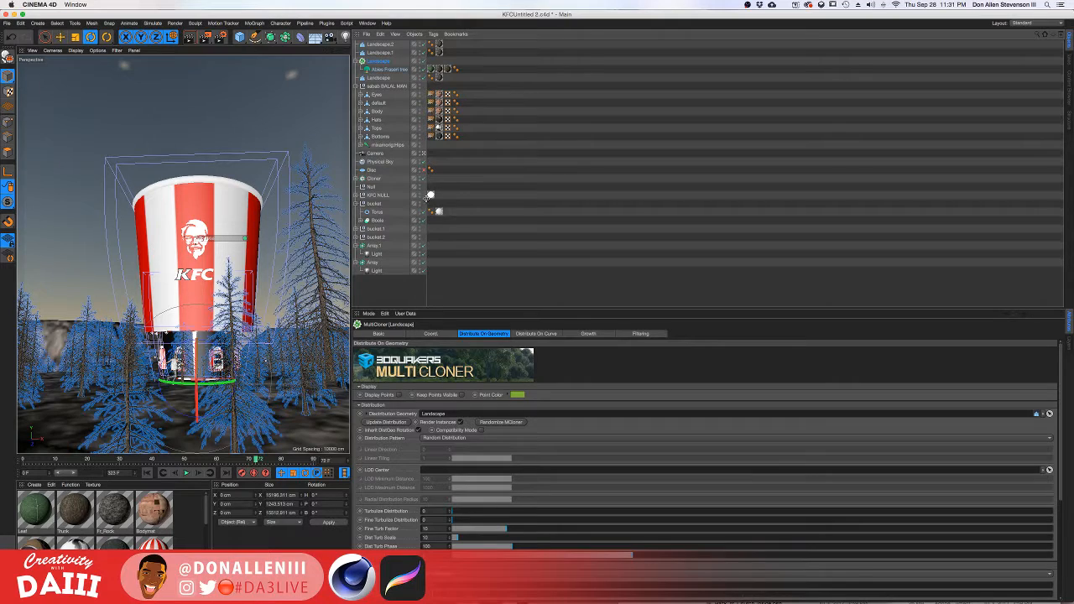
# Leave the scene camera and inspect the bucket, forest and ground terrain from a wider angle.
pyautogui.click(424, 154)
pyautogui.click(423, 154)
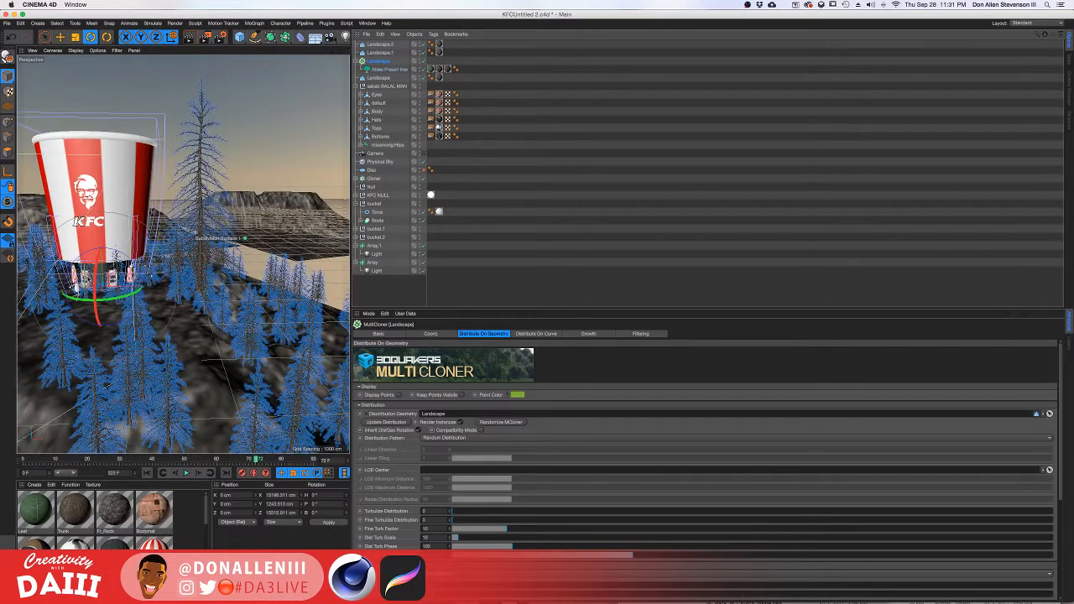
pyautogui.scroll(-5, 94, 250)
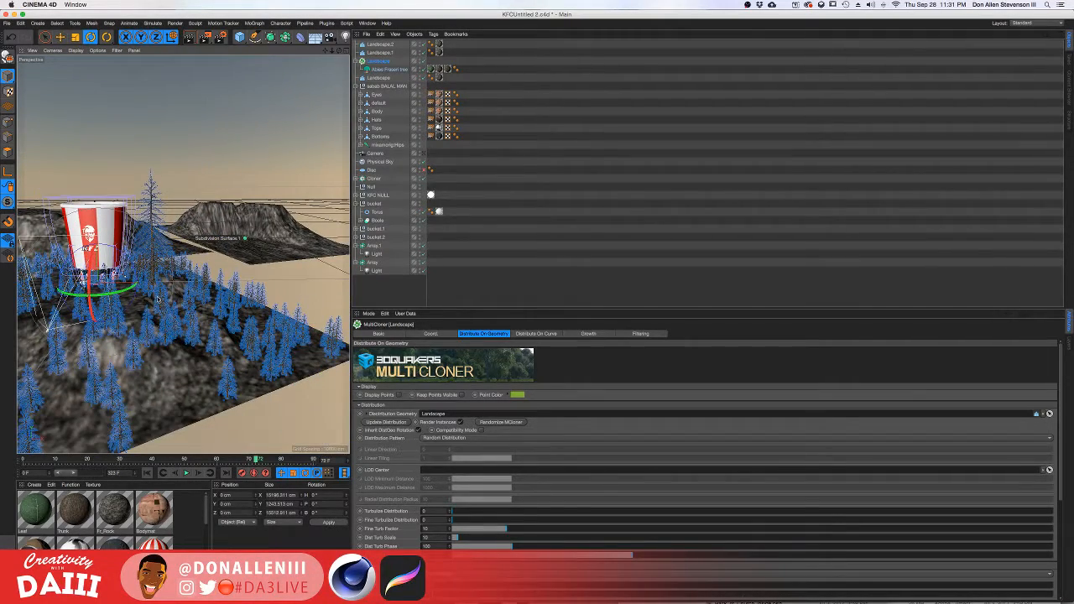
pyautogui.keyDown('alt'); pyautogui.moveTo(110, 256); pyautogui.dragTo(251, 281); pyautogui.keyUp('alt')
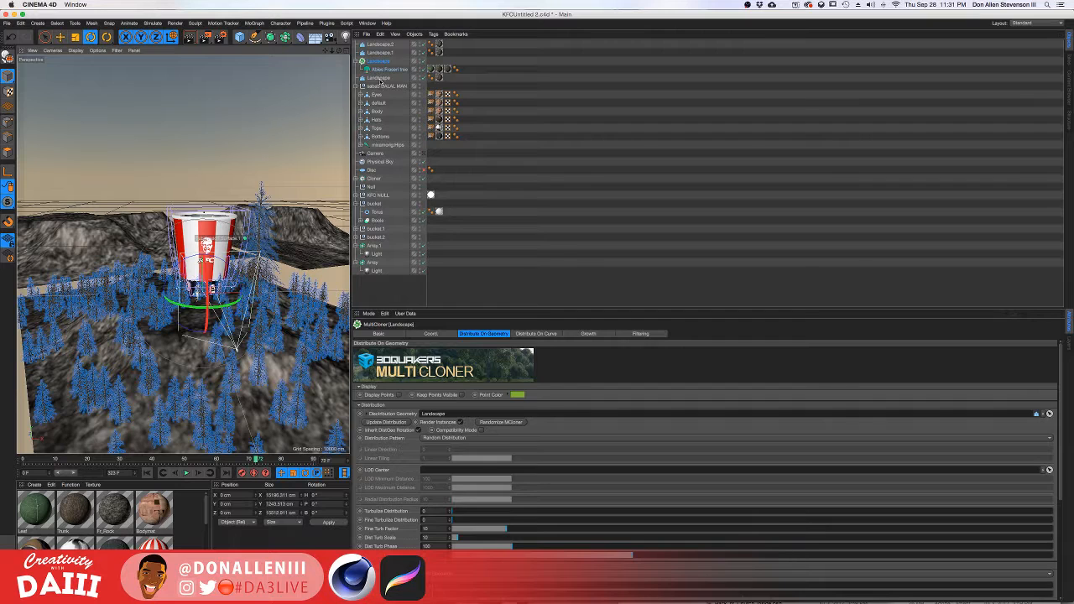
# Try narrowing the ground Landscape along X, then undo the resize.
pyautogui.click(379, 78)
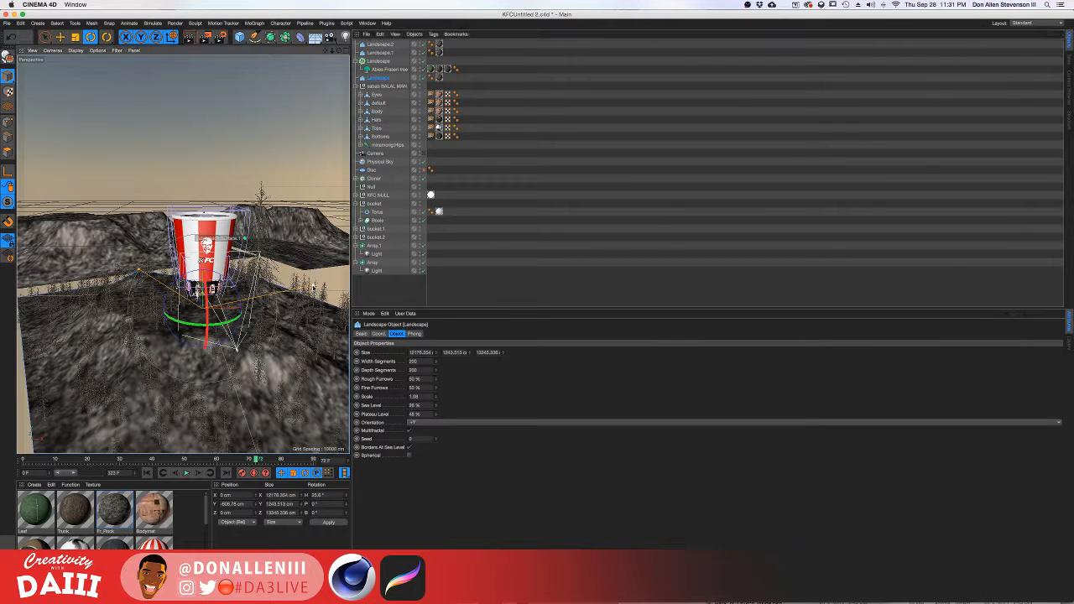
pyautogui.moveTo(312, 288); pyautogui.dragTo(284, 293)
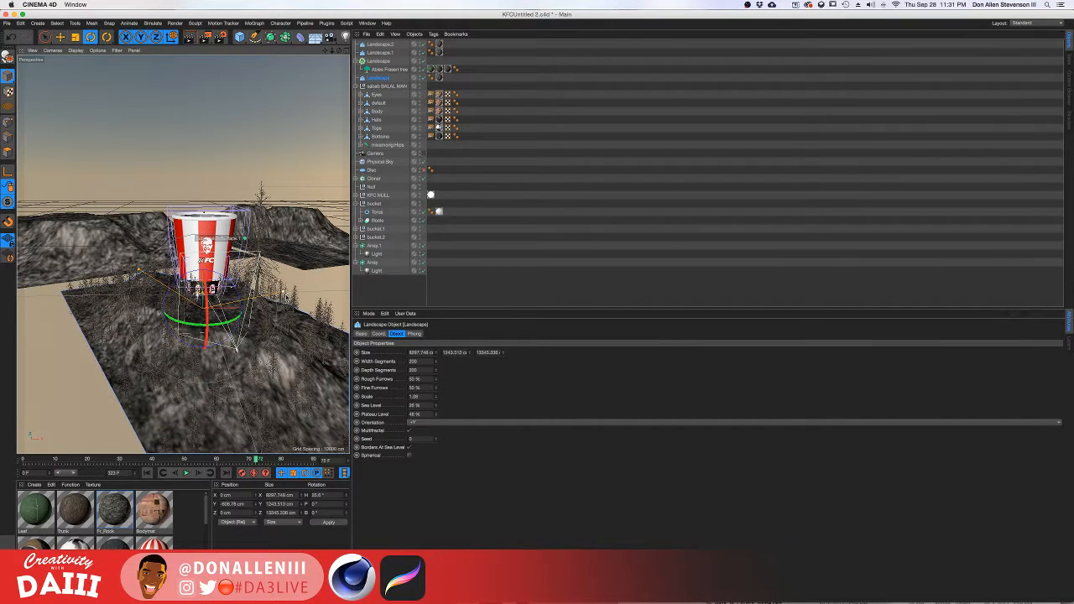
pyautogui.press('super+z')
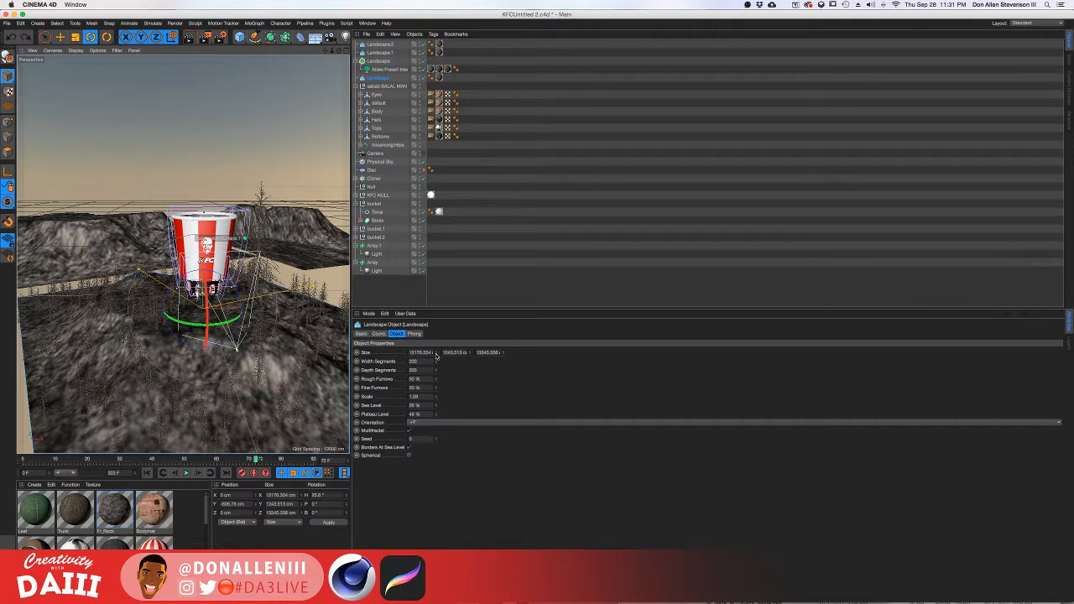
# Set the ground Landscape's X size to 10000 cm.
pyautogui.click(436, 352)
pyautogui.click(436, 352)
pyautogui.click(435, 352)
pyautogui.doubleClick(428, 353)
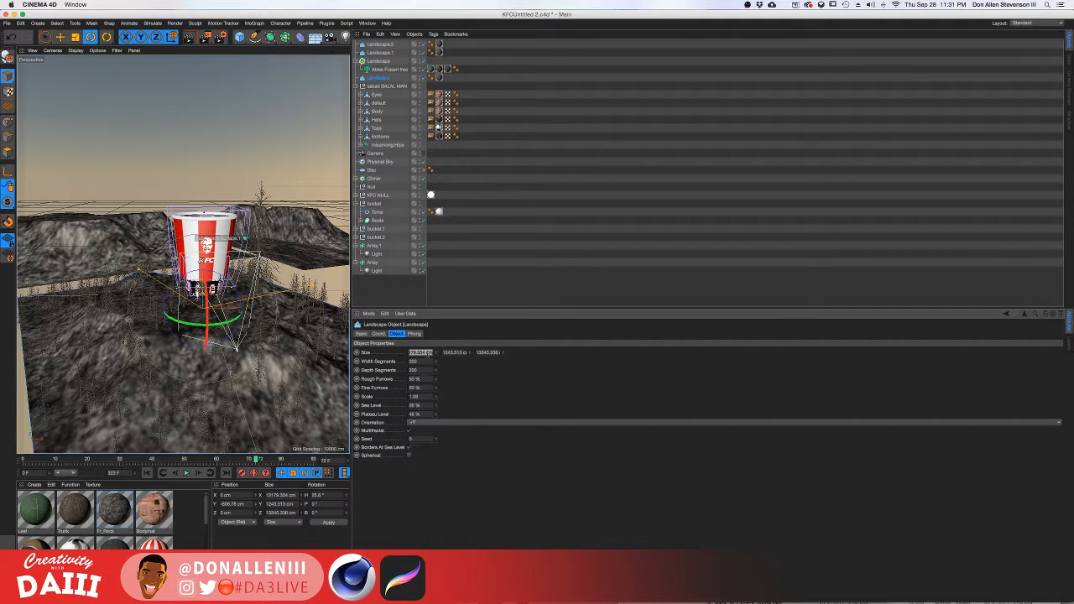
pyautogui.write('10000')
pyautogui.press('Tab')
# Try a height of 10000 cm for the ground Landscape, then undo the height change.
pyautogui.write('10')
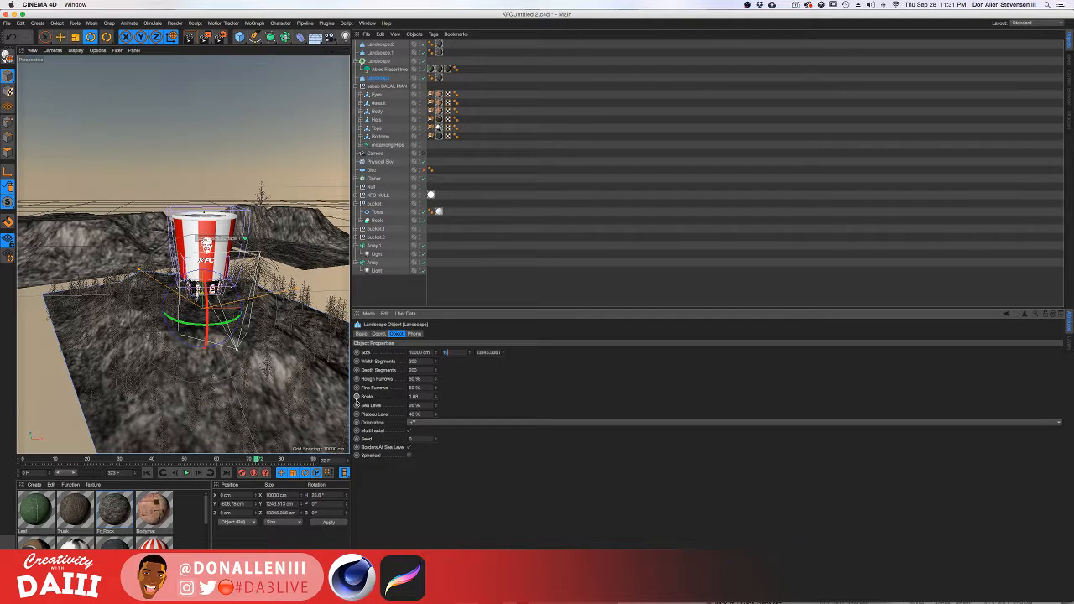
pyautogui.write('000')
pyautogui.press('Tab')
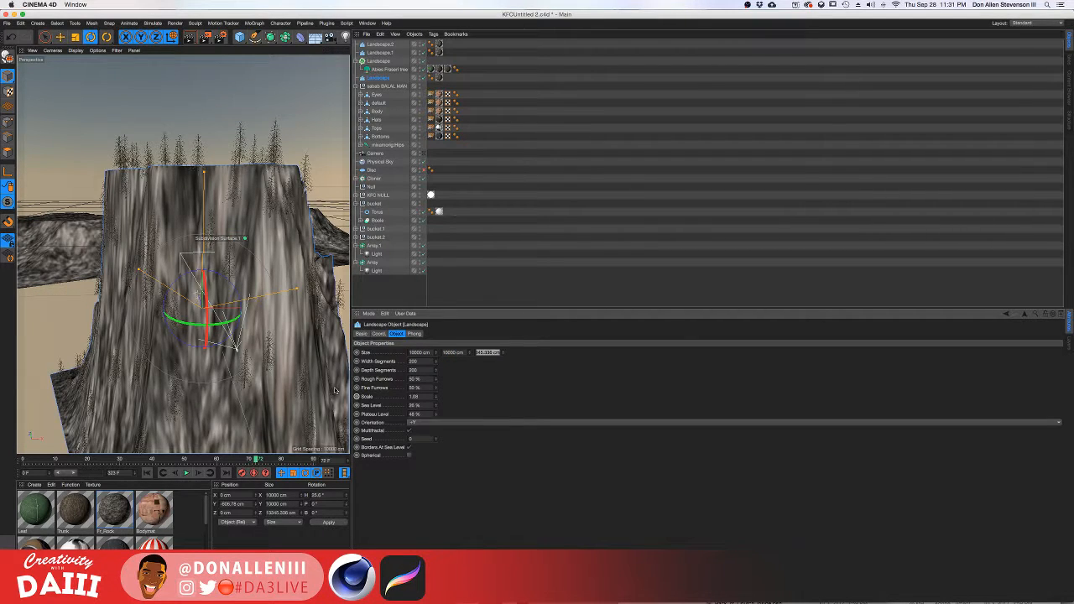
pyautogui.press('super+z')
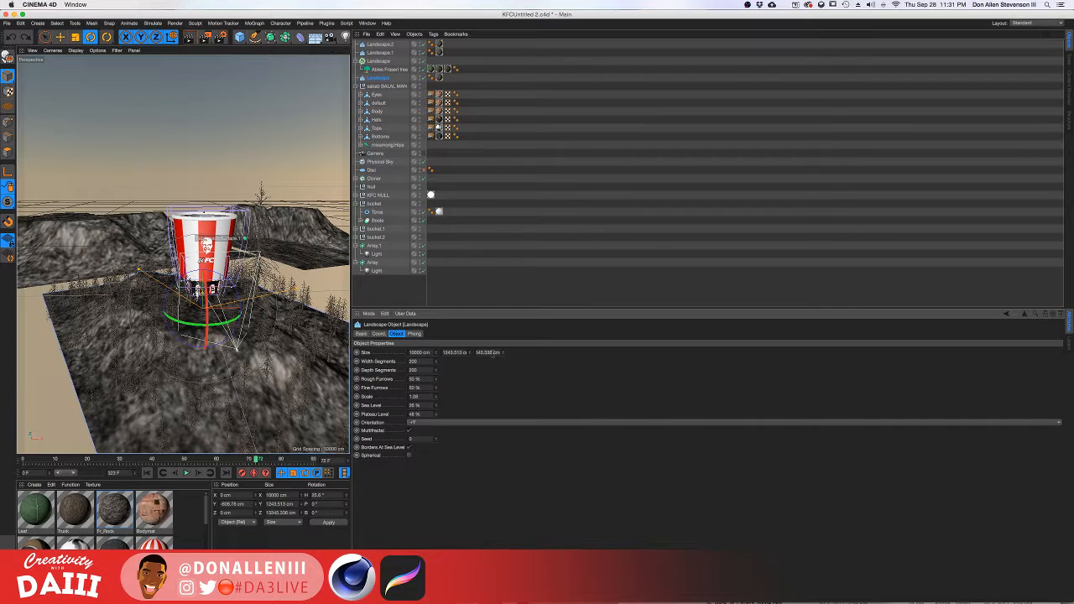
# Set the ground Landscape's Z size to 10000 cm.
pyautogui.click(488, 353)
pyautogui.write('10000')
pyautogui.press('Return')
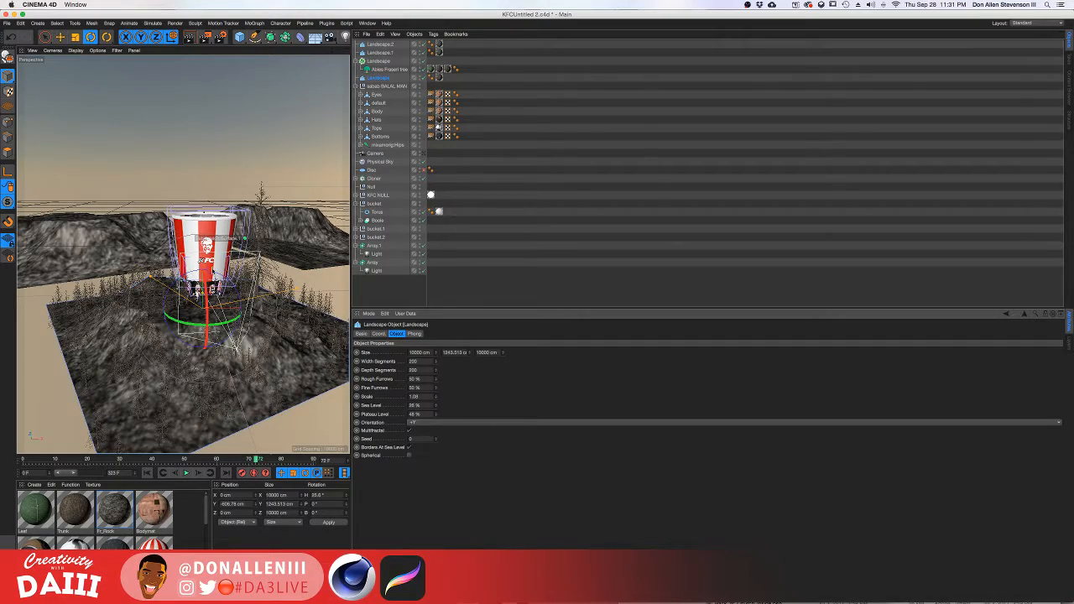
# Check the resized ground and forest around the bucket up close and through the scene camera, then return to the perspective view.
pyautogui.scroll(10, 215, 262)
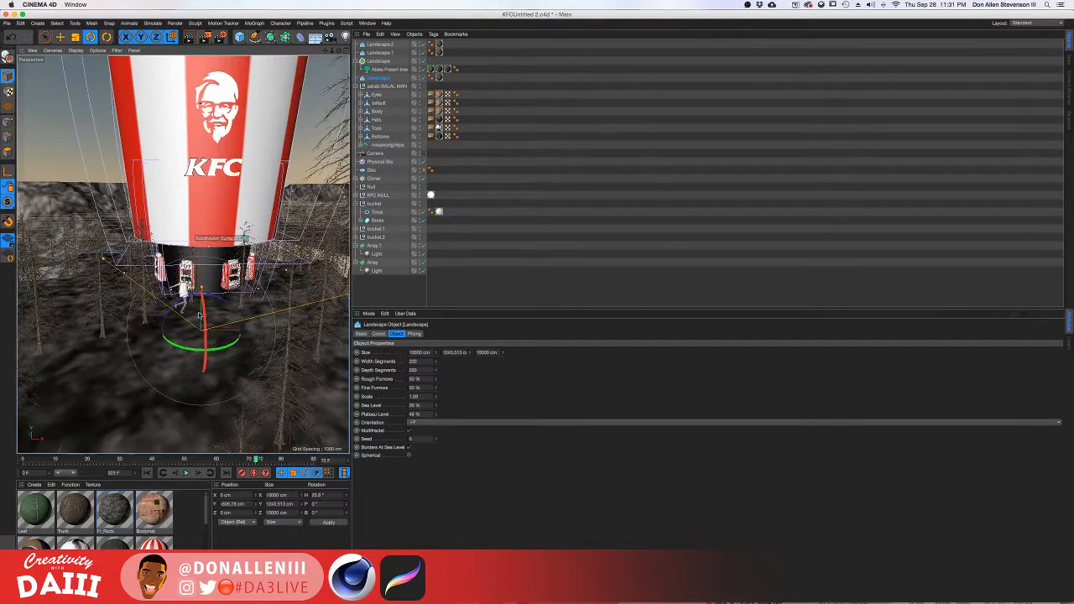
pyautogui.scroll(-10, 199, 314)
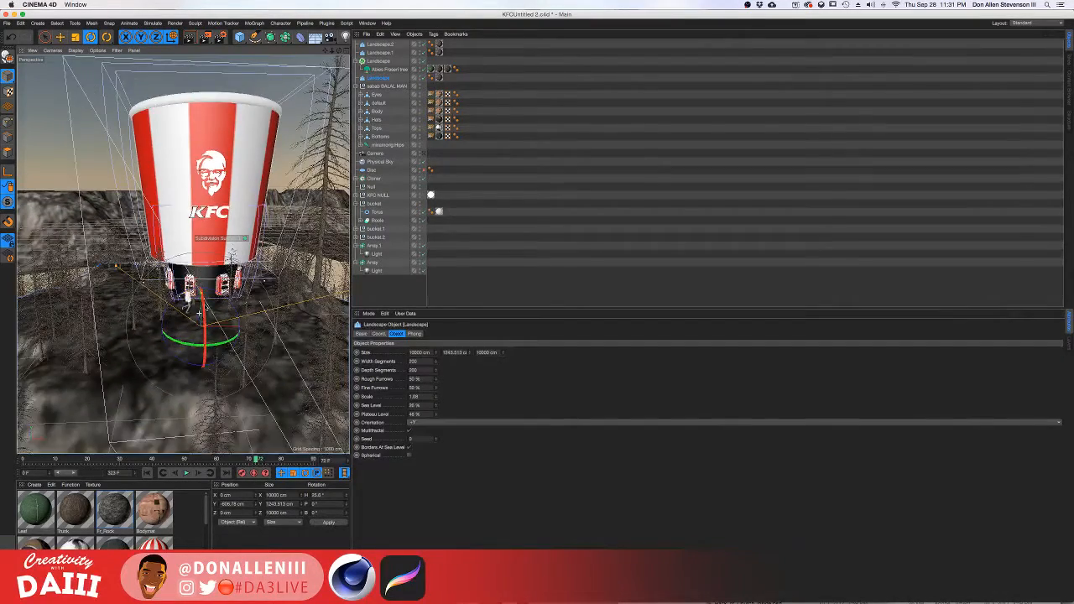
pyautogui.click(425, 154)
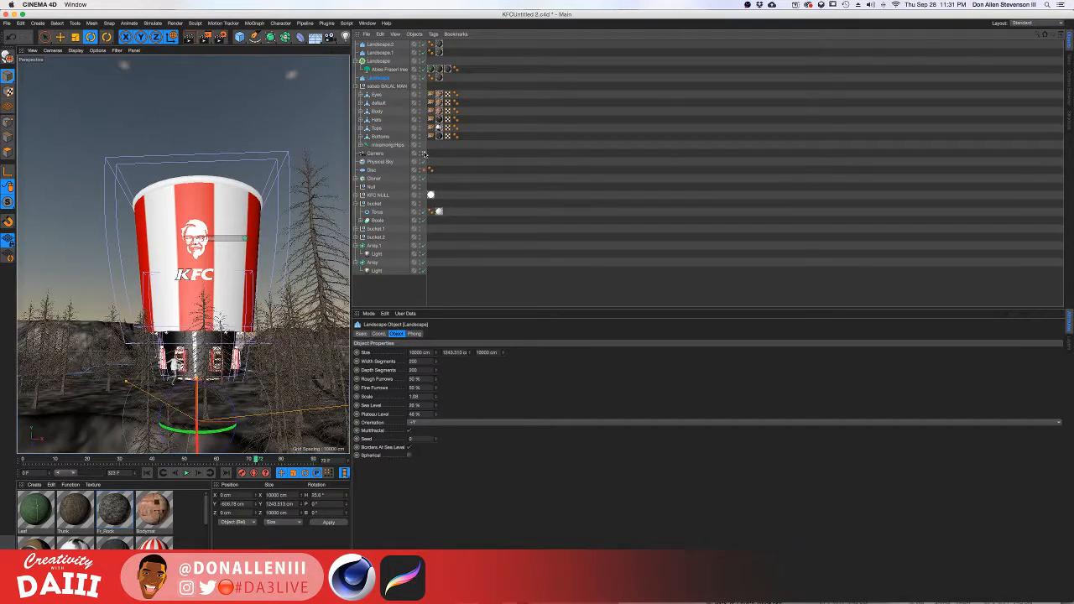
pyautogui.click(425, 154)
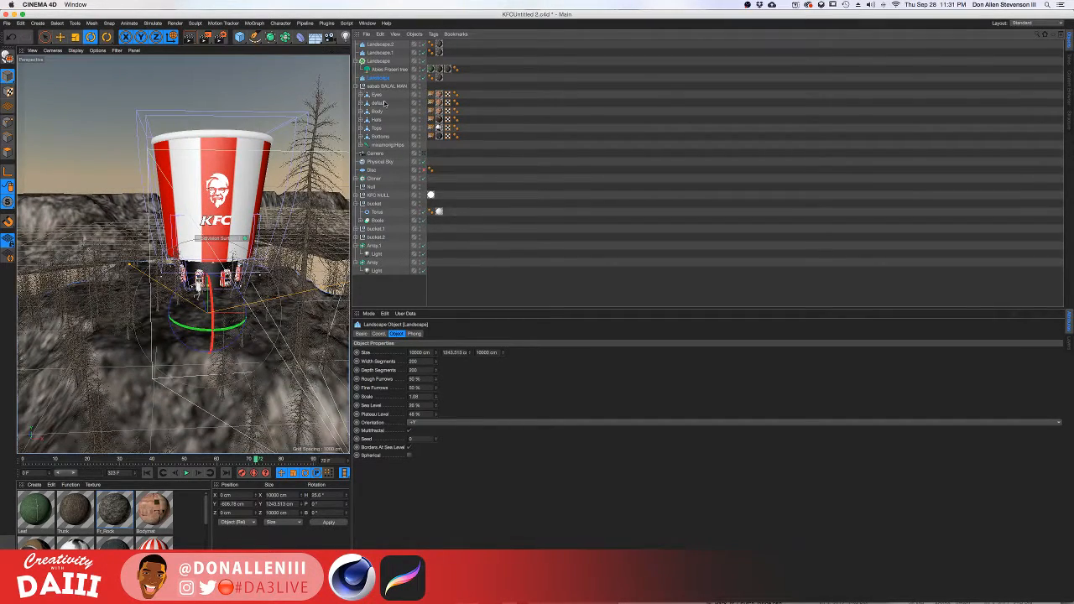
# Try the Level Of Detail distribution pattern on the forest's MultiCloner, then return the pattern to Random Distribution.
pyautogui.click(389, 60)
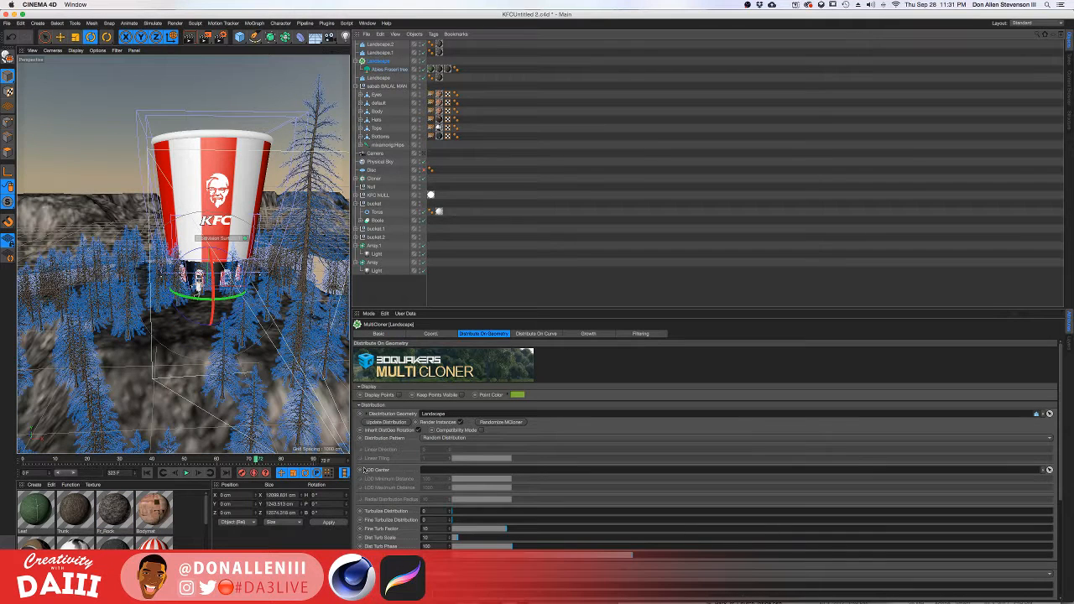
pyautogui.scroll(-3, 380, 459)
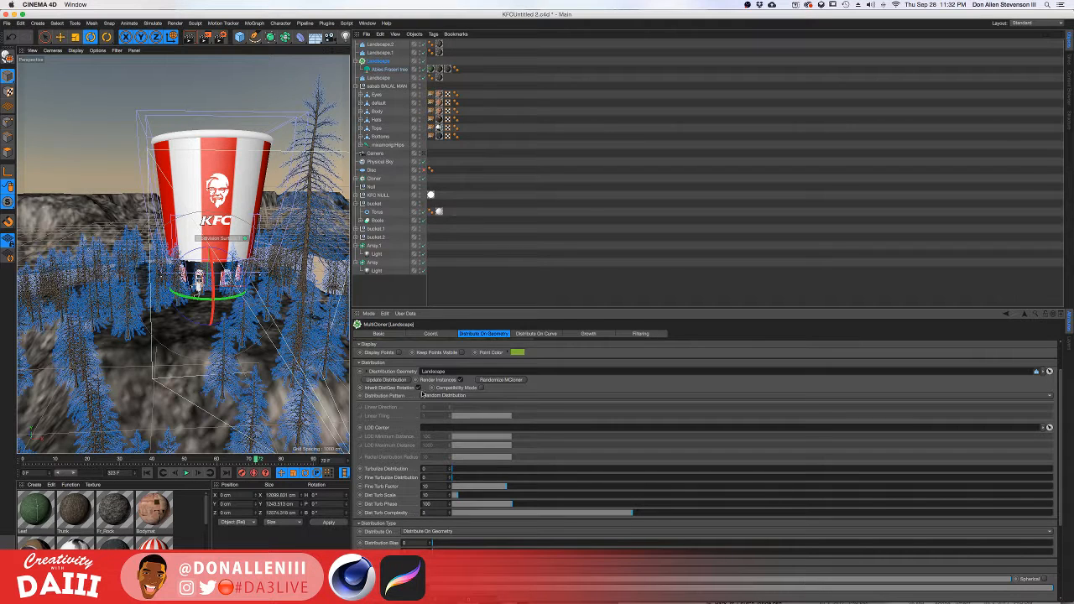
pyautogui.click(448, 397)
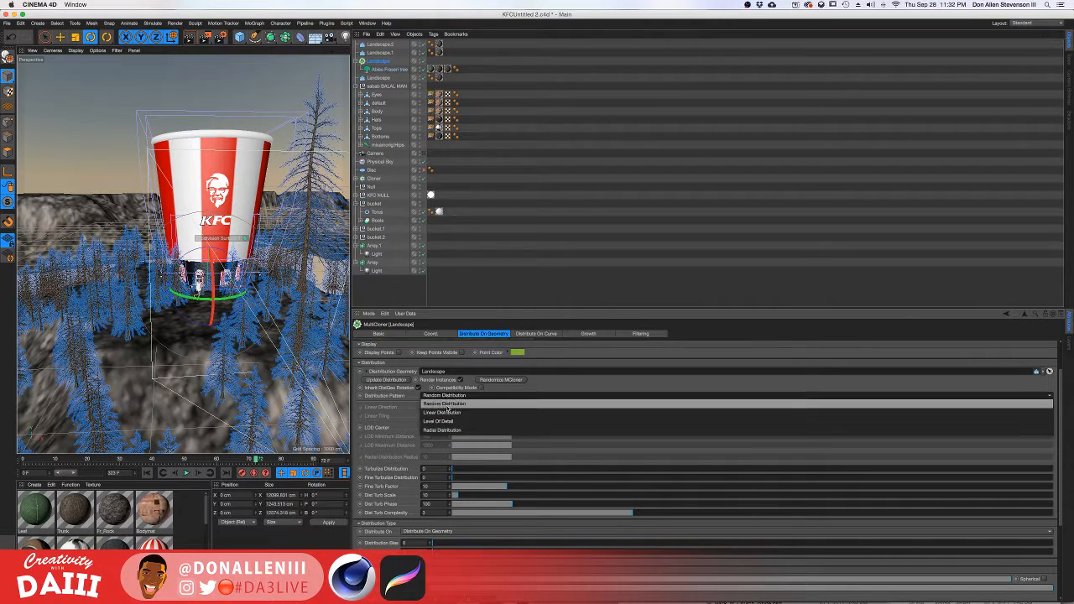
pyautogui.click(437, 421)
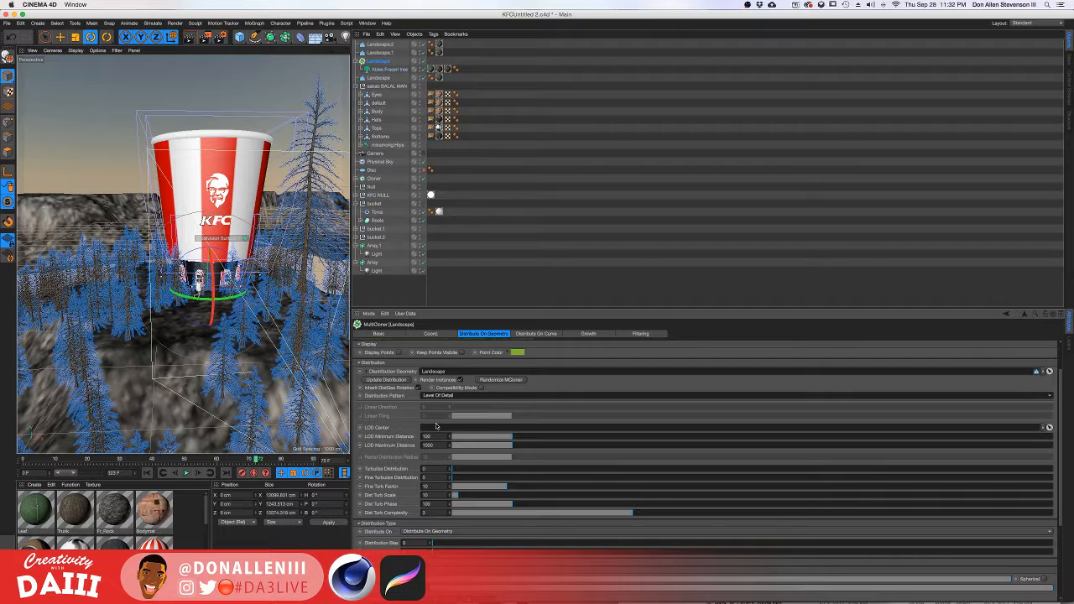
pyautogui.click(447, 395)
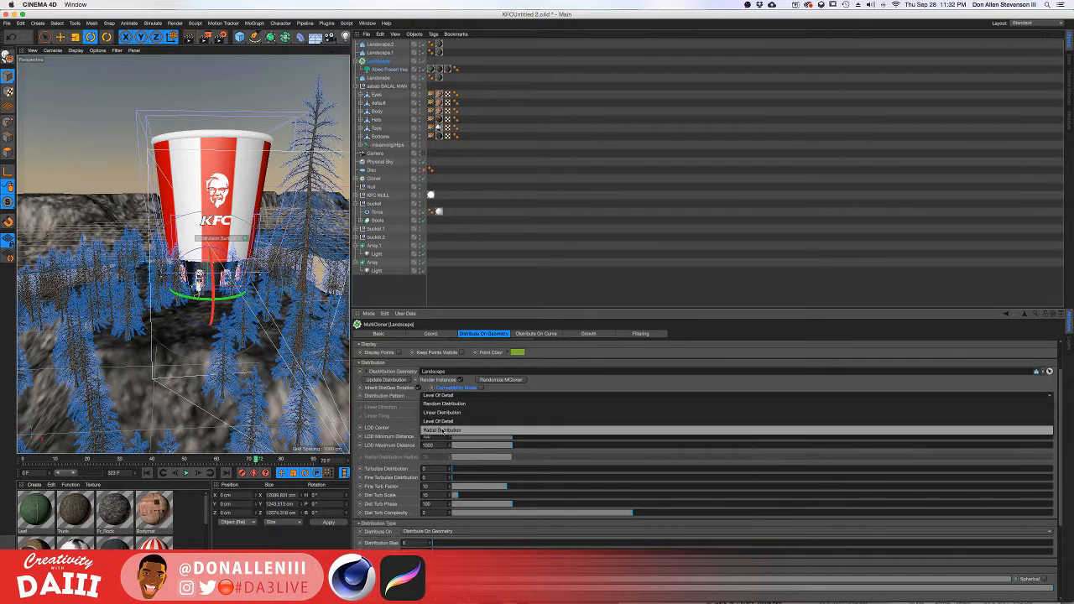
pyautogui.click(443, 409)
pyautogui.click(446, 395)
pyautogui.click(446, 403)
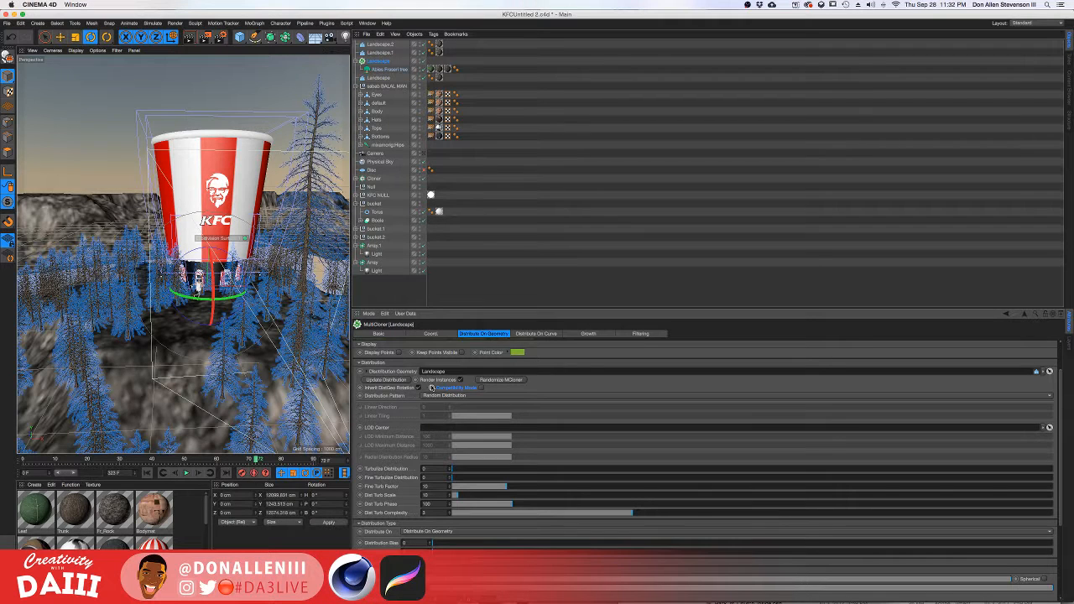
# Turn on Display Points for the forest's MultiCloner and go through its distribution turbulence settings.
pyautogui.click(400, 353)
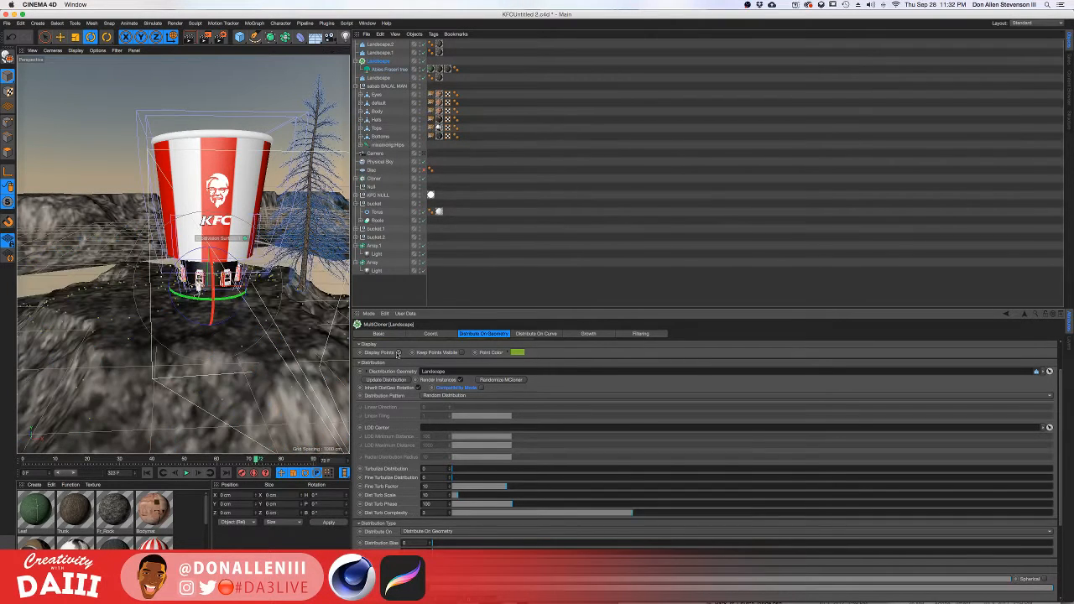
pyautogui.scroll(-5, 410, 456)
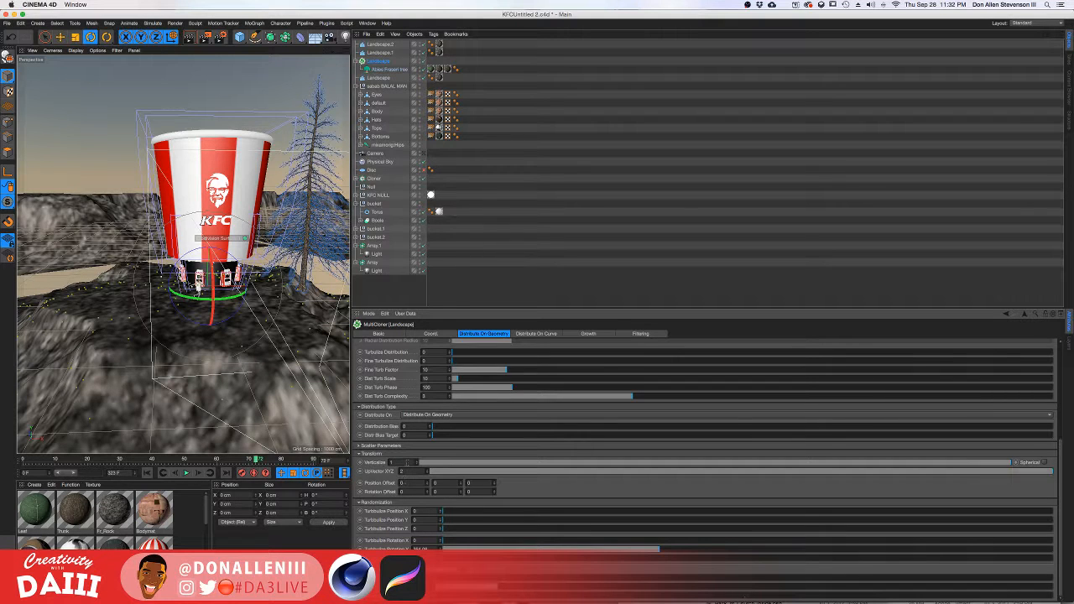
pyautogui.scroll(7, 403, 394)
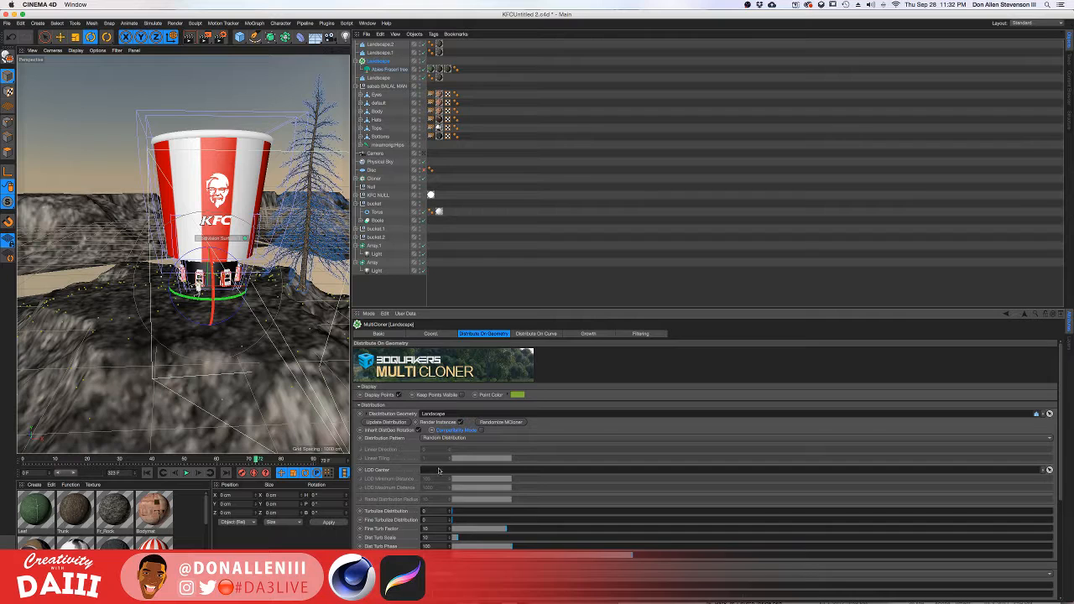
pyautogui.click(469, 547)
pyautogui.moveTo(470, 547); pyautogui.dragTo(493, 547)
# Slightly reduce the MultiCloner's Curve Spacing and review its growth, filtering and coordinate settings.
pyautogui.click(517, 335)
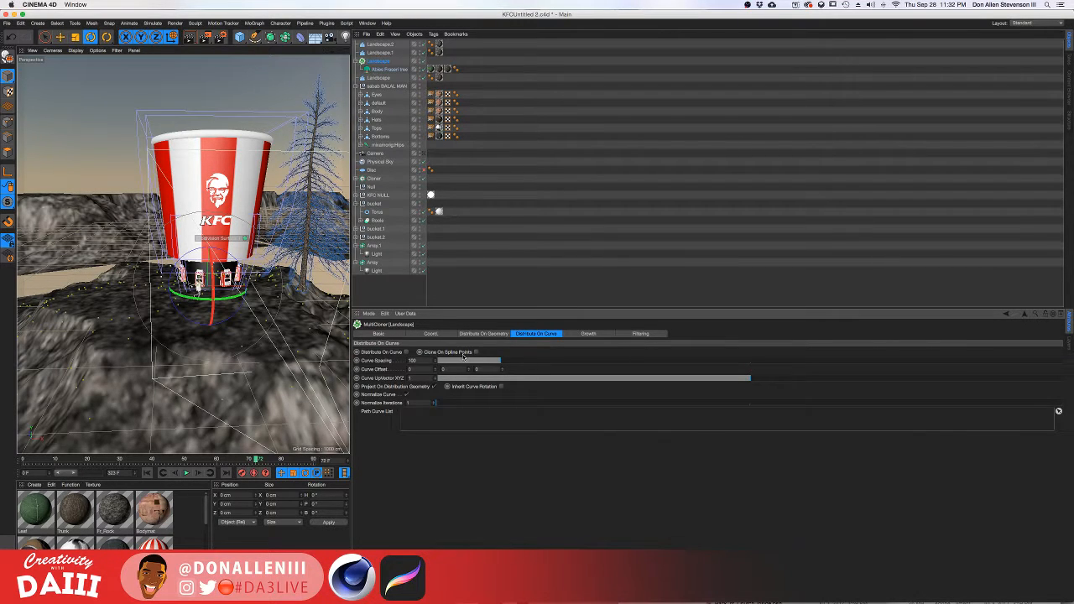
pyautogui.moveTo(455, 362); pyautogui.dragTo(501, 362)
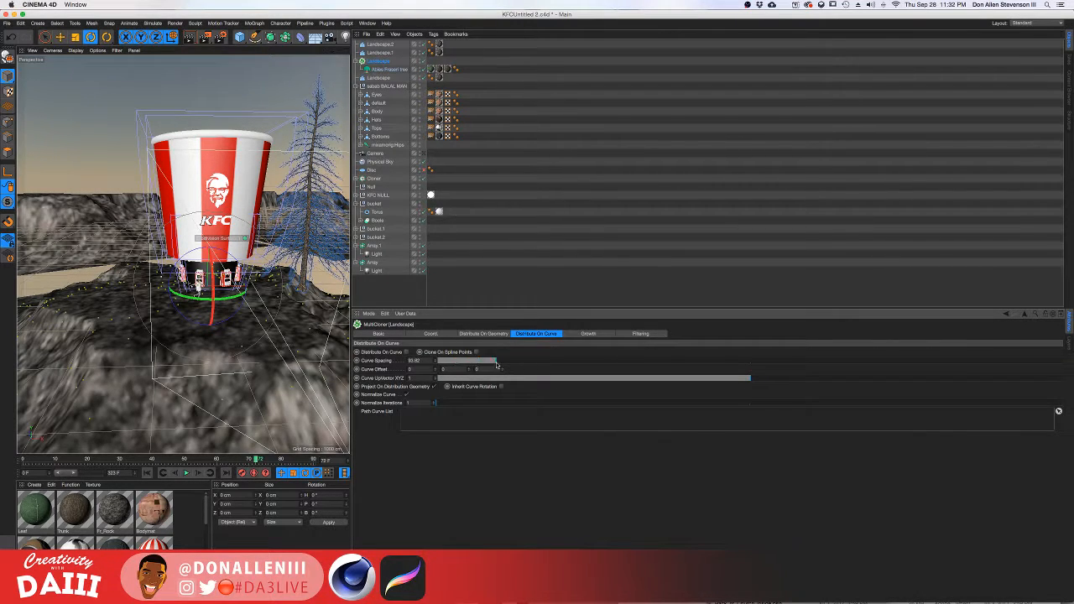
pyautogui.click(444, 334)
pyautogui.click(564, 335)
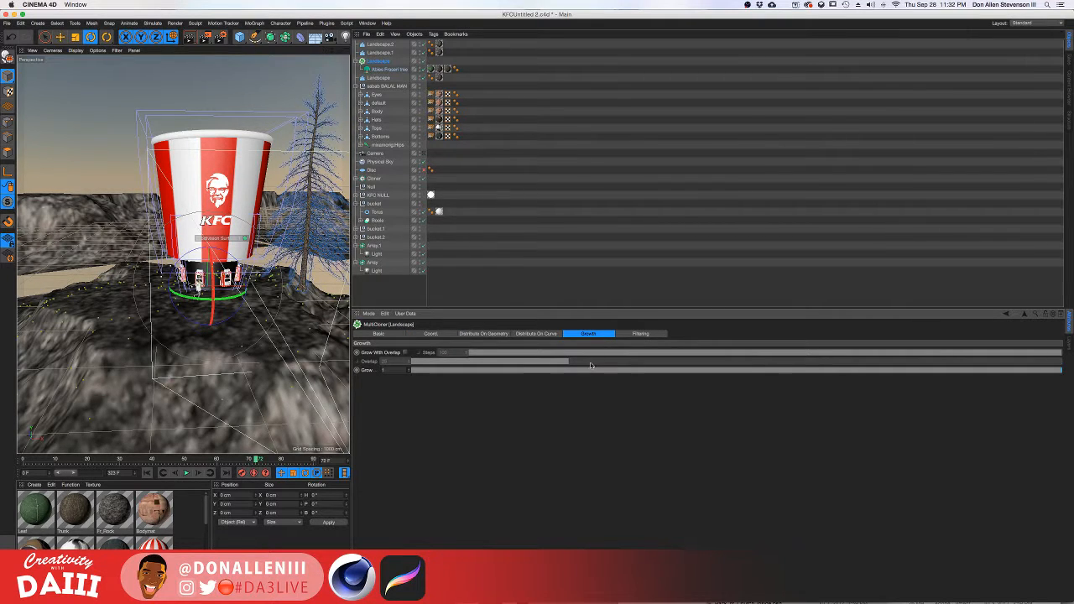
pyautogui.click(625, 335)
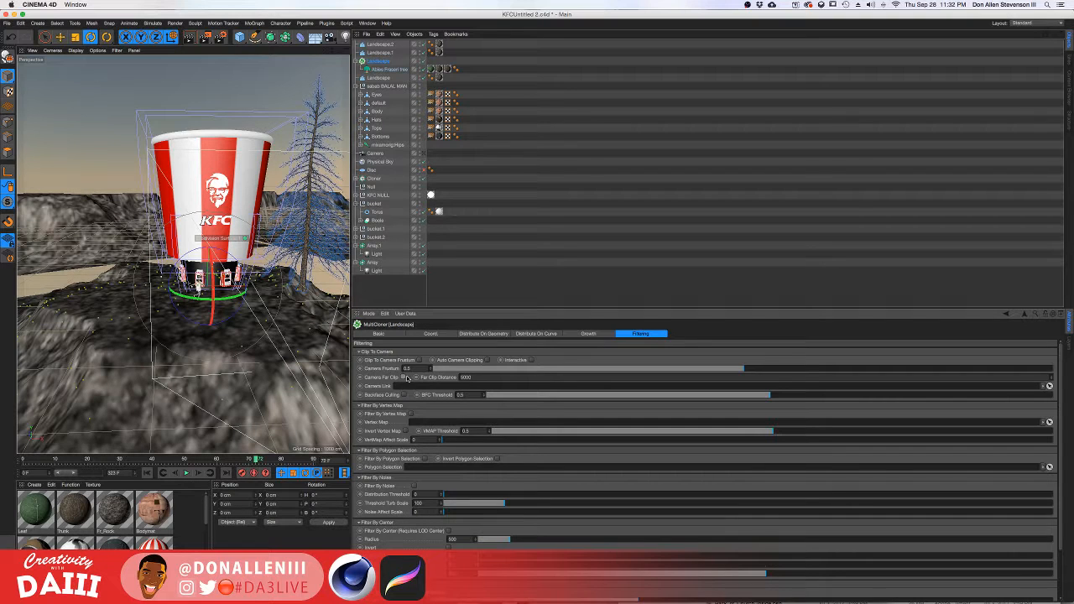
pyautogui.click(431, 334)
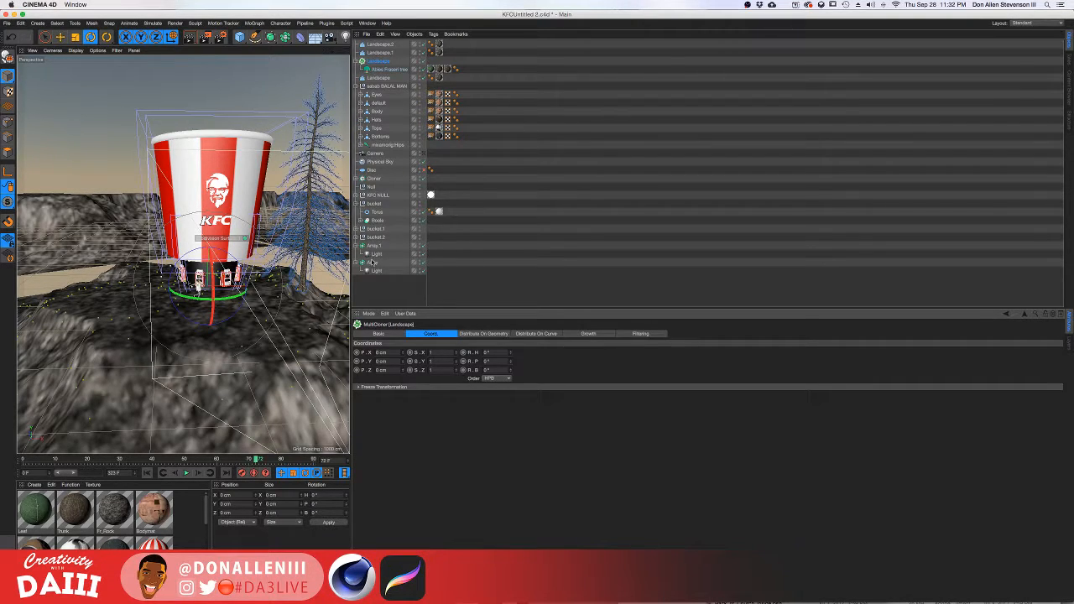
# Inspect the bucket, the figure at its base and the surrounding terrain from close up and farther away.
pyautogui.scroll(3, 193, 216)
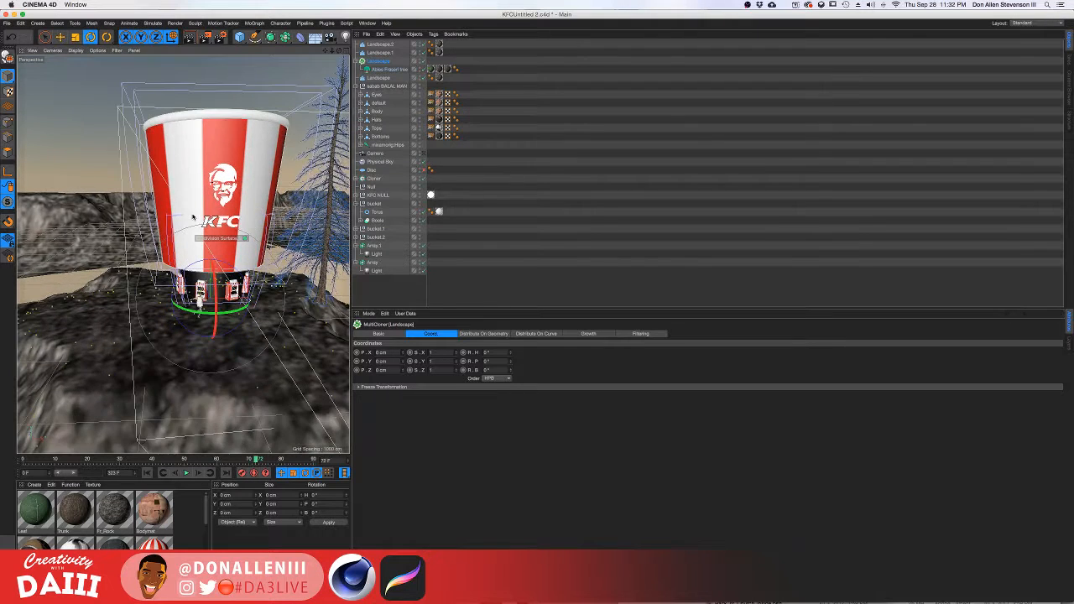
pyautogui.scroll(3, 193, 217)
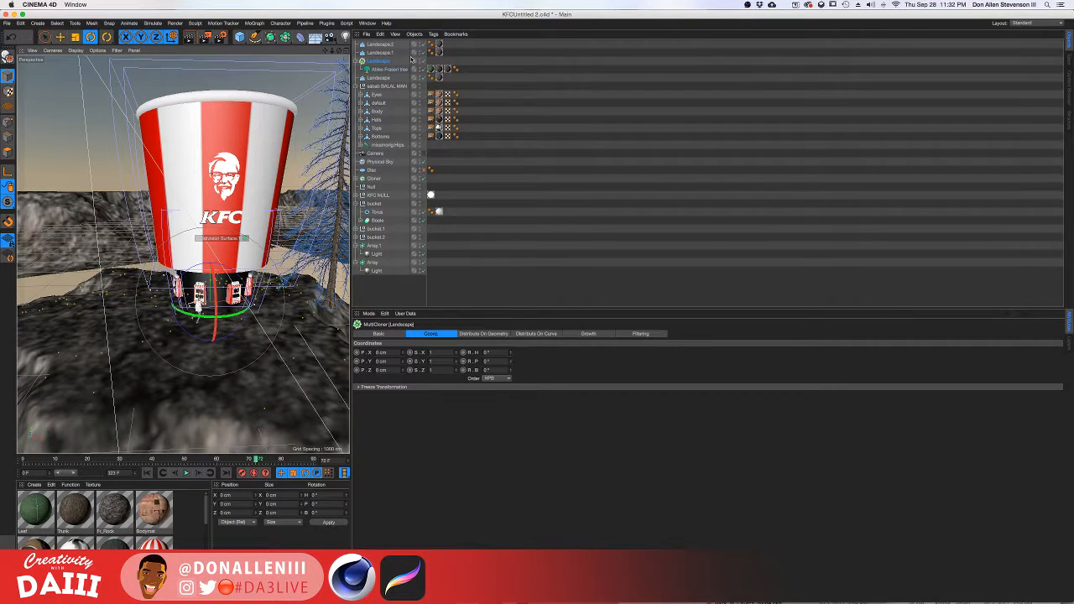
pyautogui.click(377, 69)
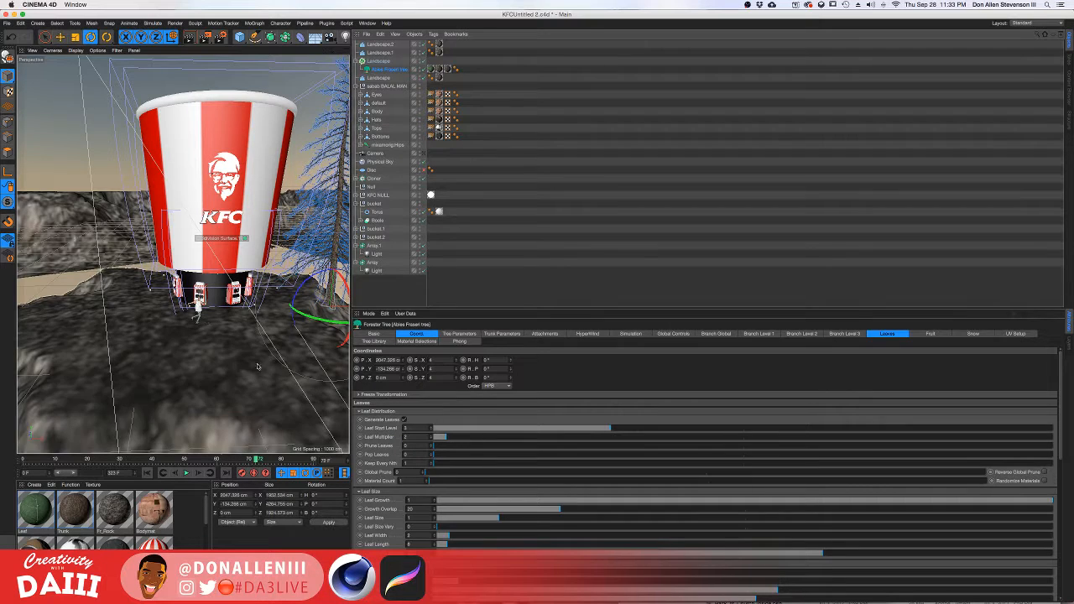
pyautogui.scroll(10, 210, 326)
pyautogui.scroll(-10, 212, 333)
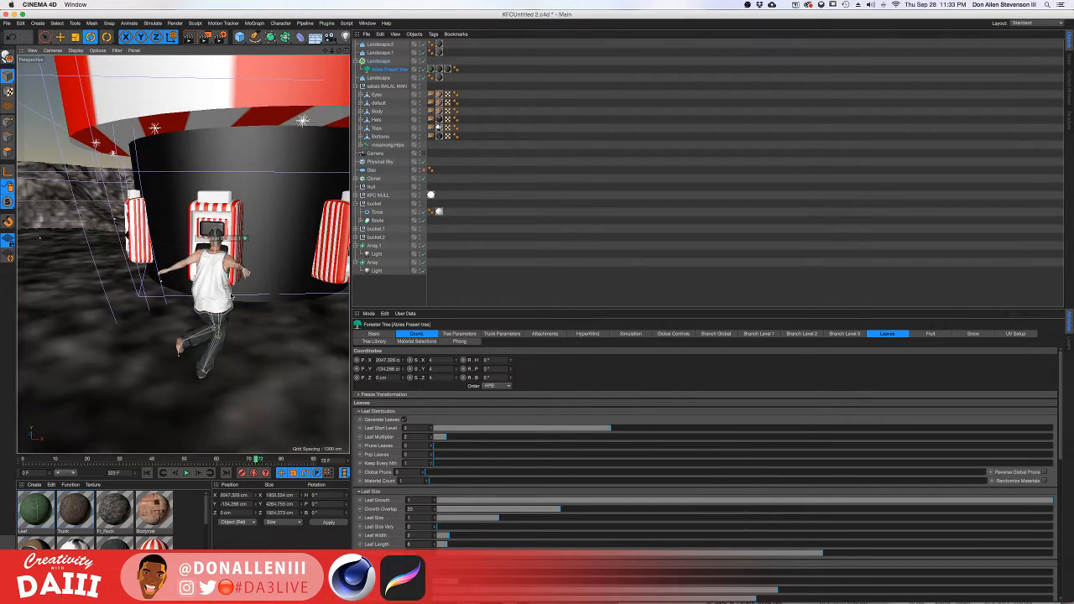
pyautogui.scroll(5, 240, 294)
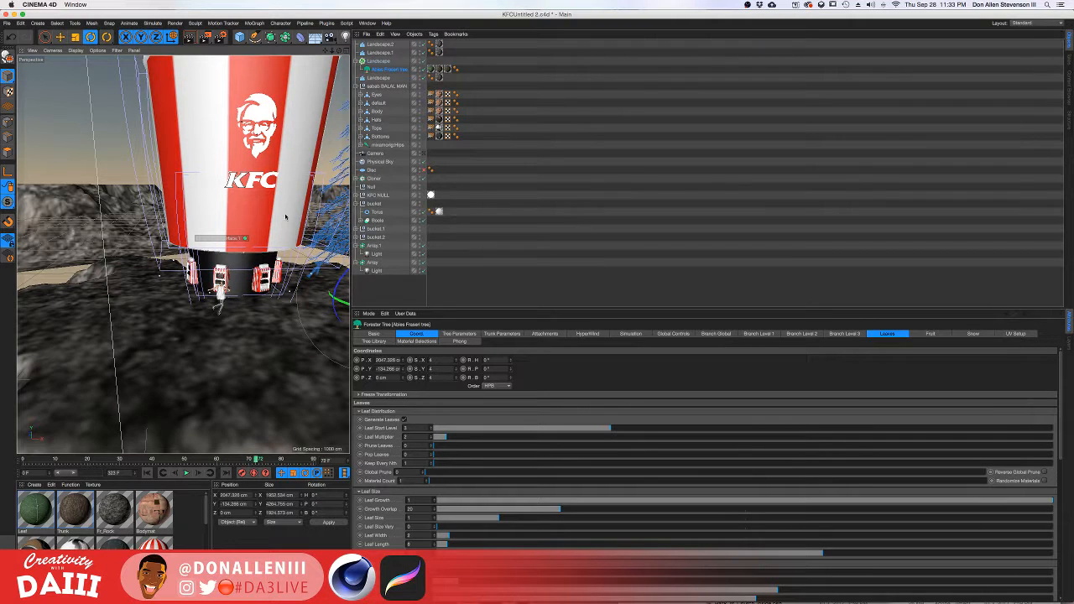
pyautogui.scroll(-3, 296, 245)
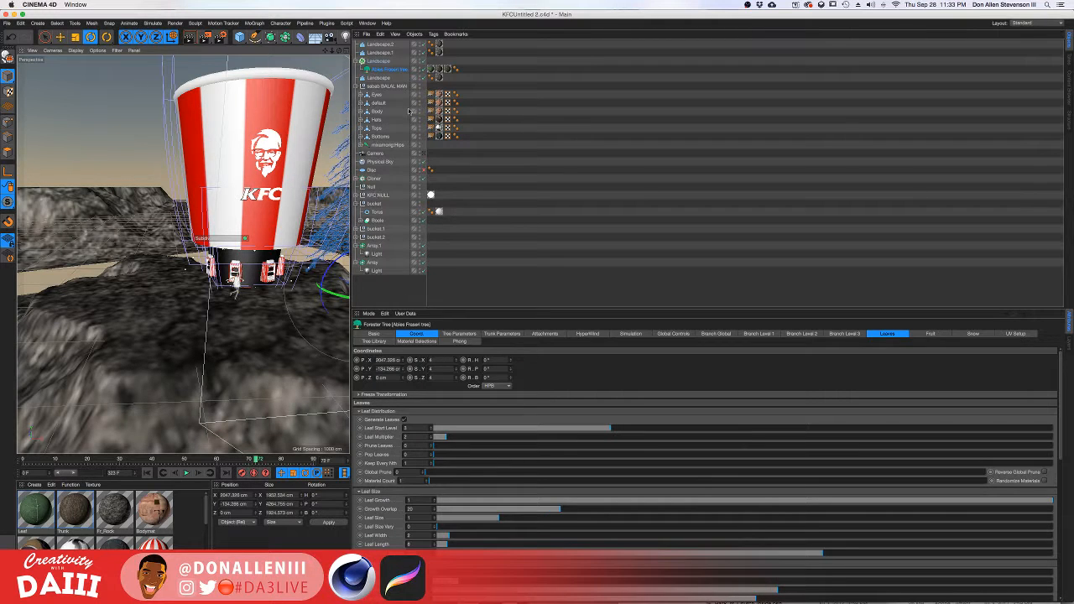
pyautogui.scroll(-3, 266, 189)
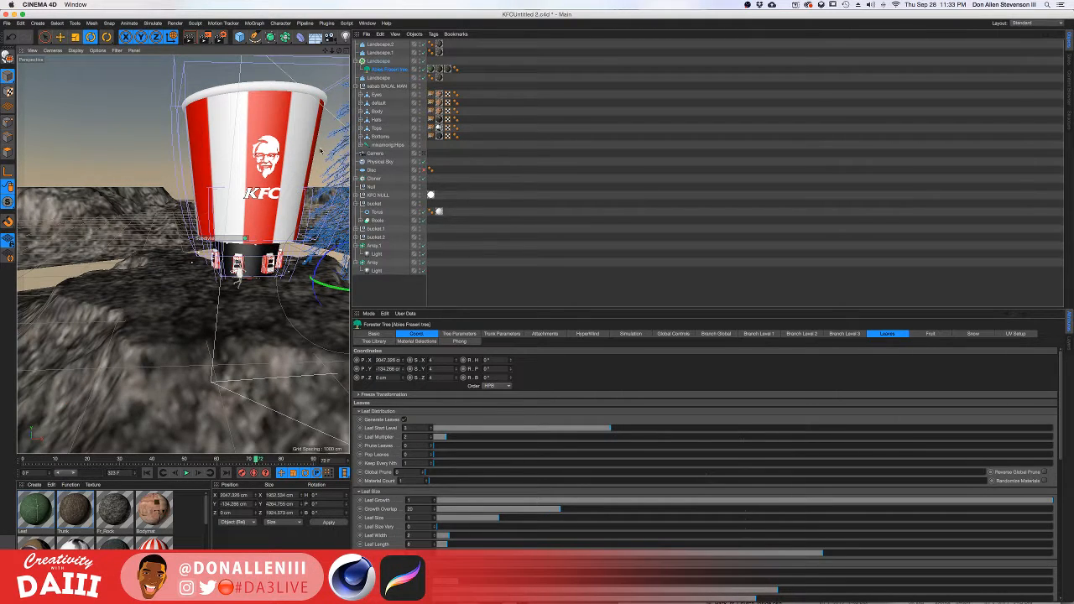
pyautogui.keyDown('alt'); pyautogui.moveTo(301, 158); pyautogui.dragTo(255, 192, button='middle'); pyautogui.keyUp('alt')
# Select the Abies Fraseri tree beside the bucket and bring up its leaf settings.
pyautogui.click(317, 174)
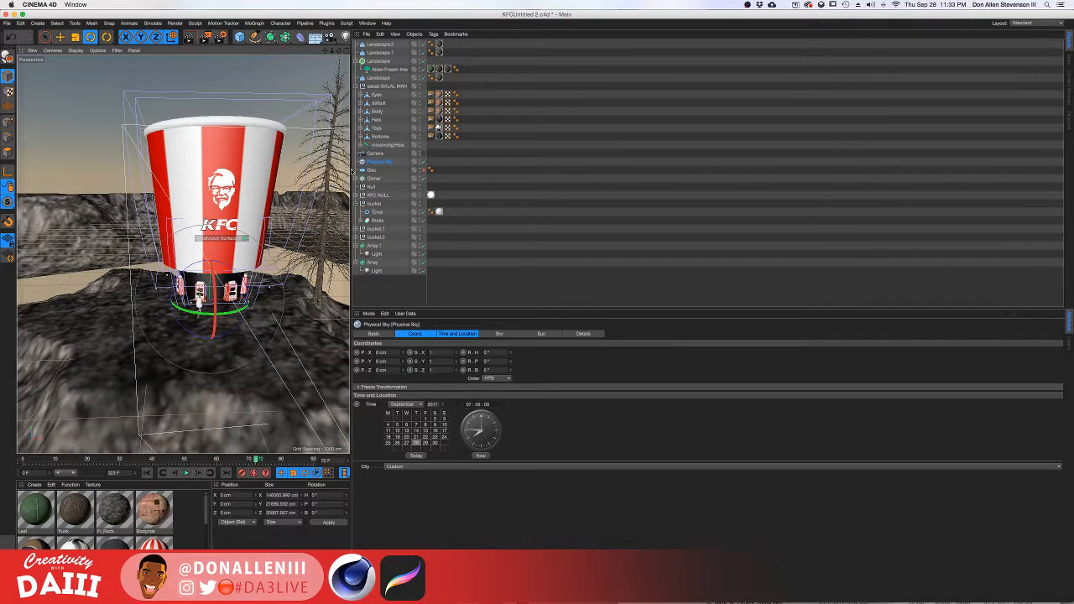
pyautogui.click(326, 242)
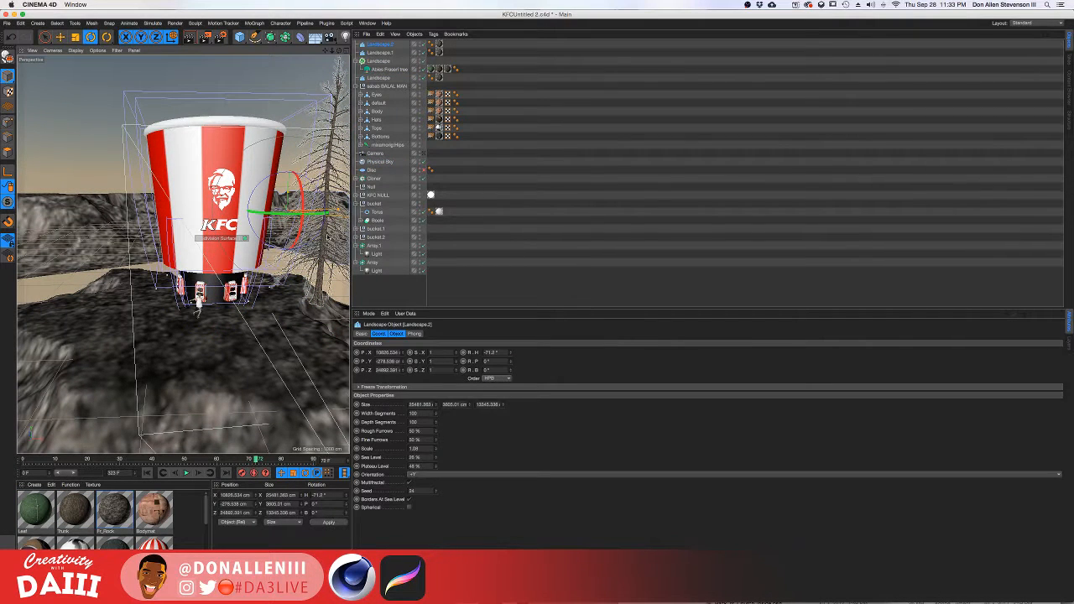
pyautogui.click(326, 213)
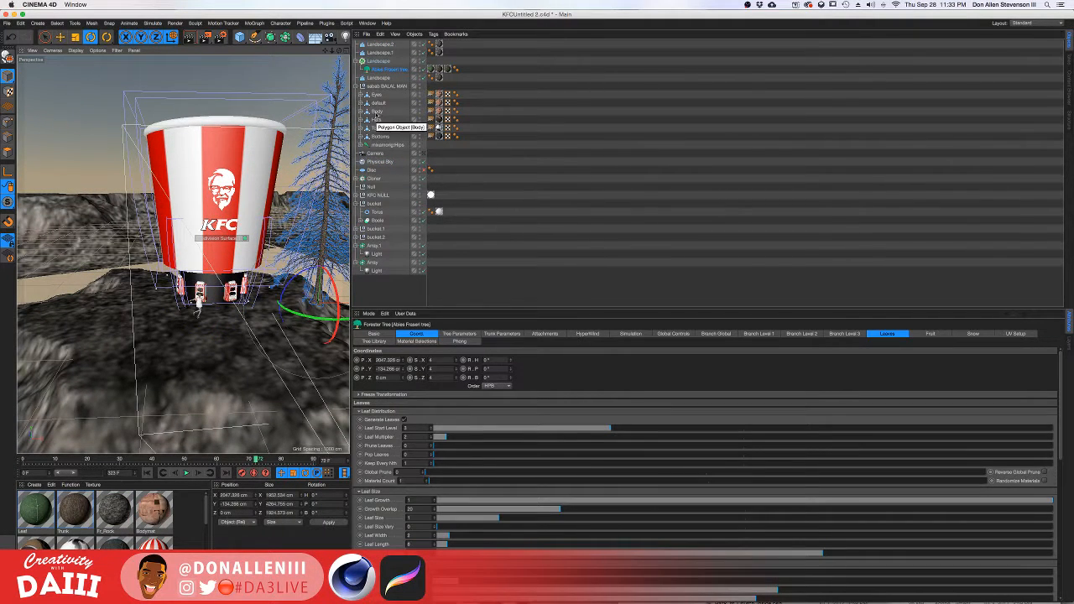
pyautogui.click(386, 63)
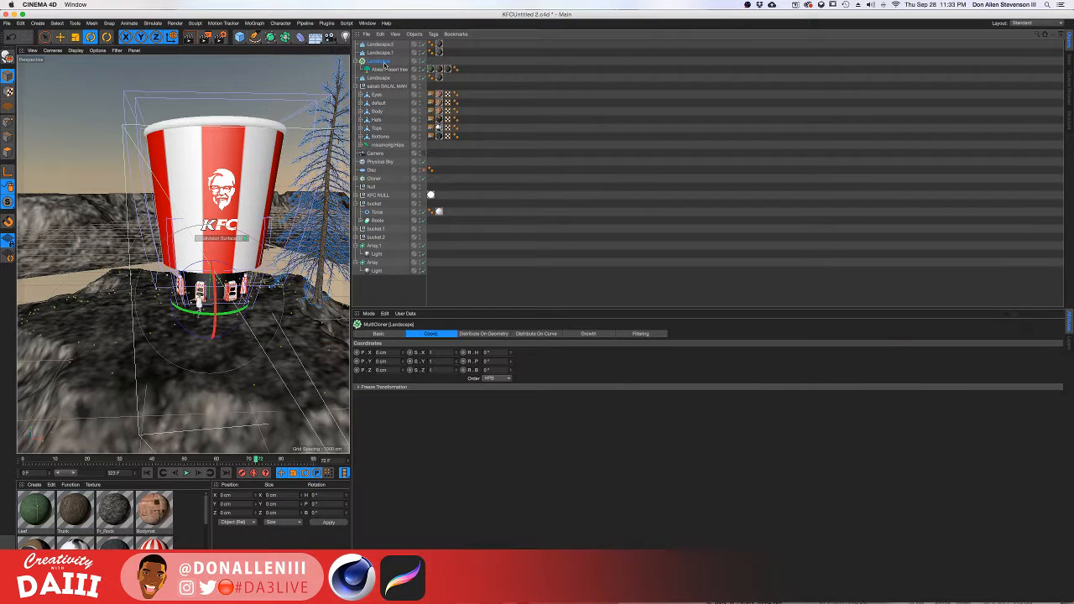
pyautogui.click(384, 70)
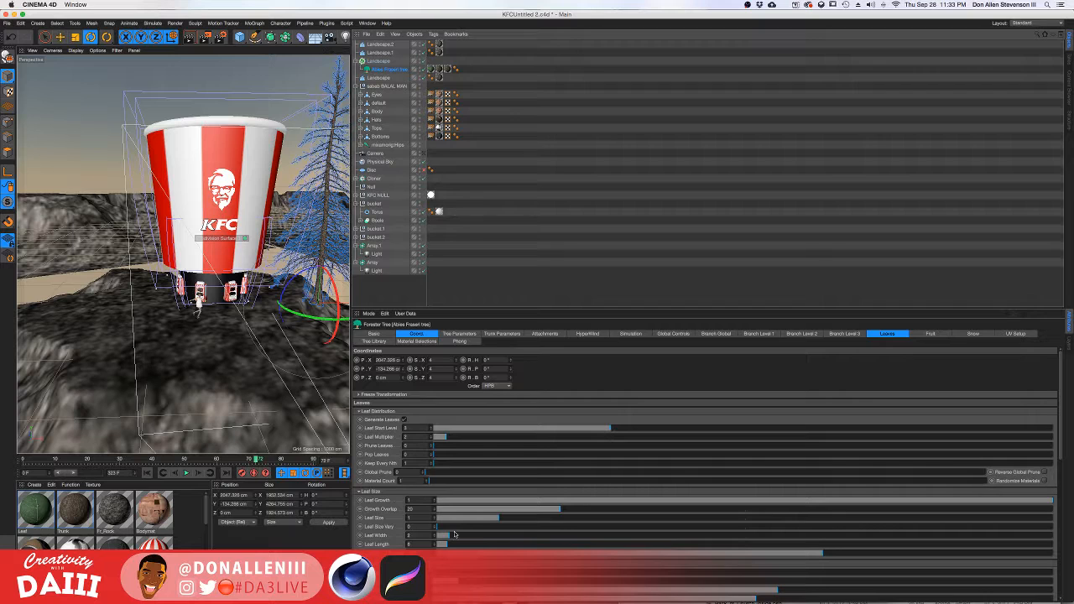
# Turn off Display Points for the forest's MultiCloner in its geometry distribution settings.
pyautogui.scroll(-3, 453, 534)
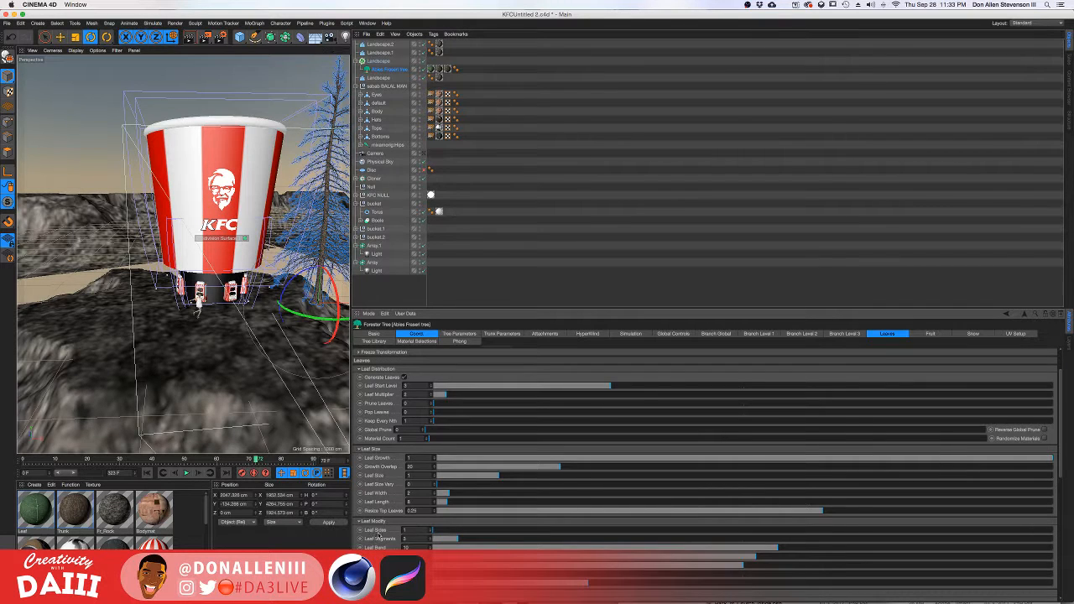
pyautogui.scroll(3, 366, 498)
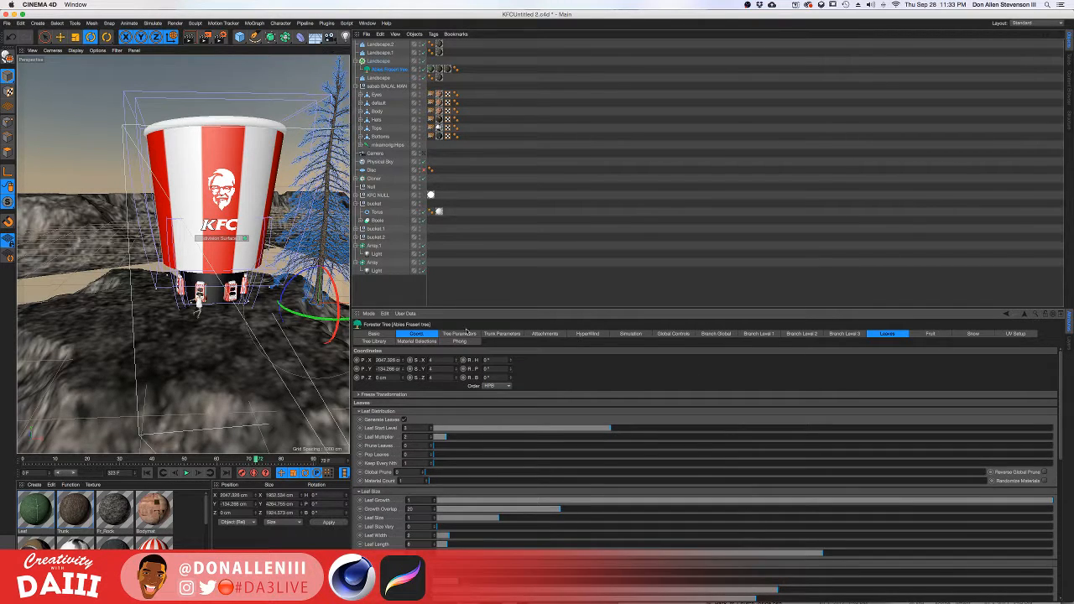
pyautogui.click(378, 62)
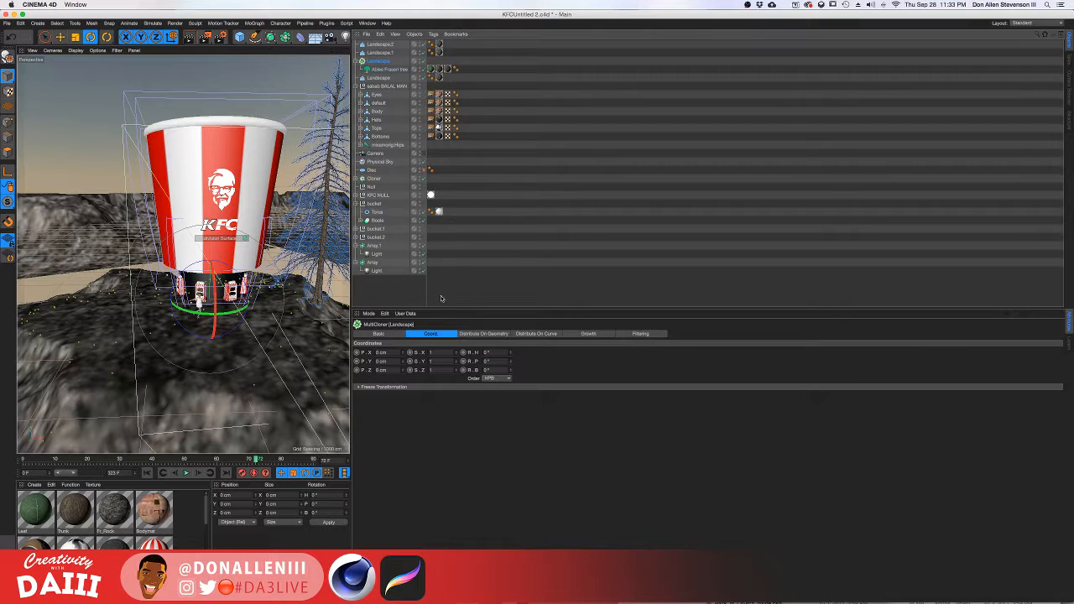
pyautogui.click(482, 333)
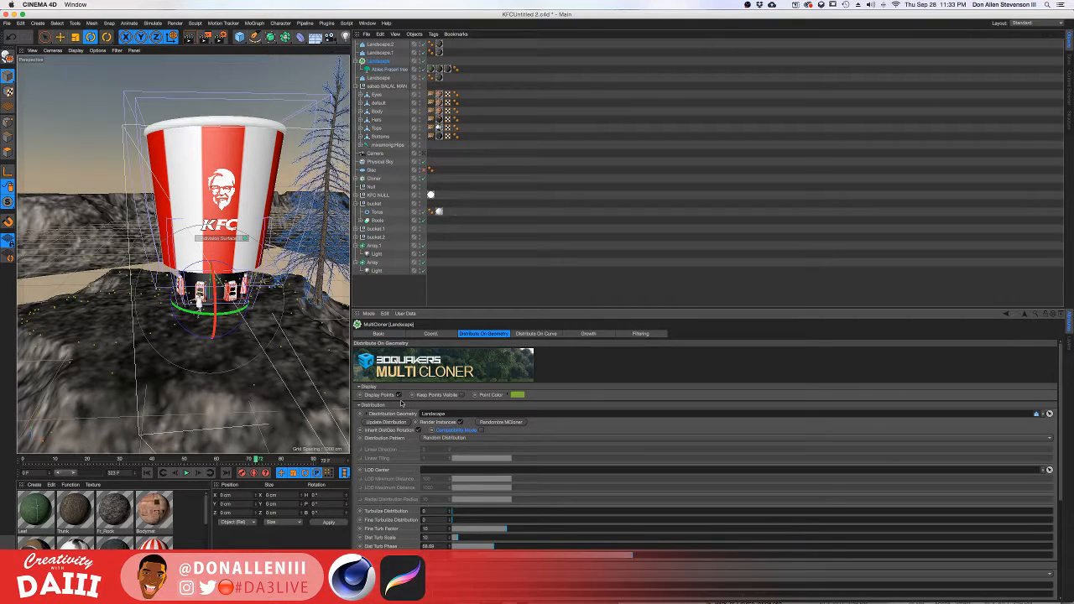
pyautogui.click(399, 395)
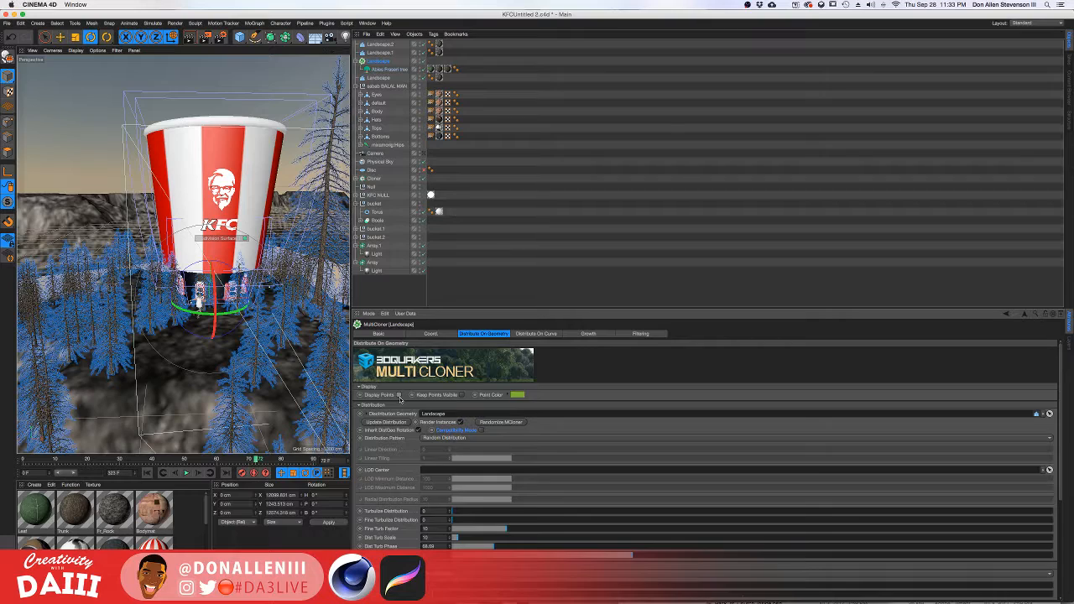
# Set the MultiCloner's Dist Turb Complexity to 0.28 and Fine Turb Factor to 2.9, and lower its Dist Turb Phase.
pyautogui.scroll(-5, 394, 504)
pyautogui.moveTo(472, 554)
pyautogui.mouseDown()
pyautogui.moveTo(519, 550)
pyautogui.moveTo(473, 548)
pyautogui.mouseUp()
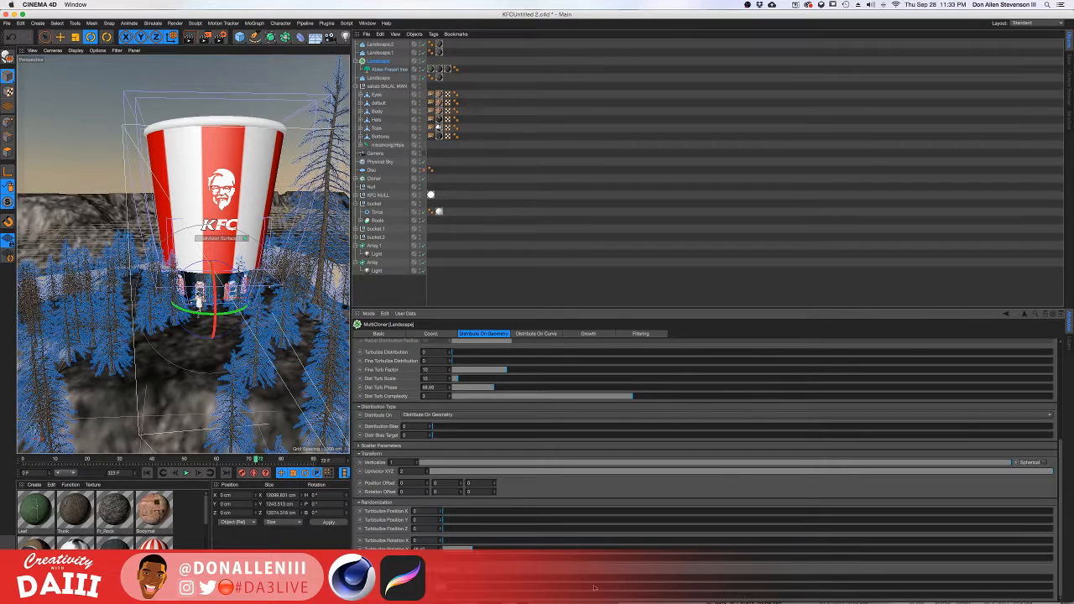
pyautogui.scroll(5, 382, 487)
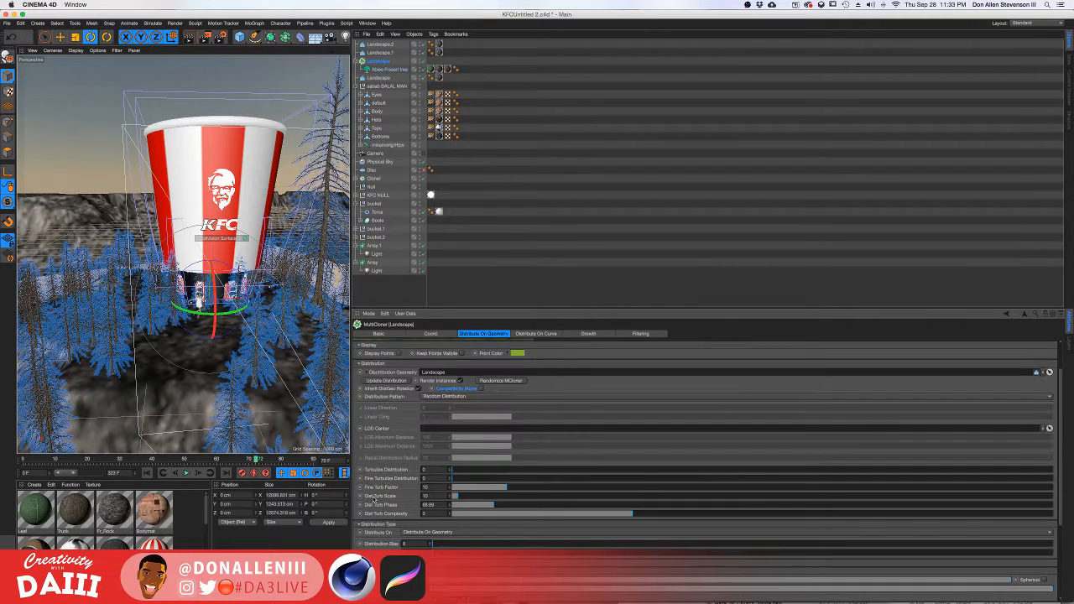
pyautogui.click(471, 514)
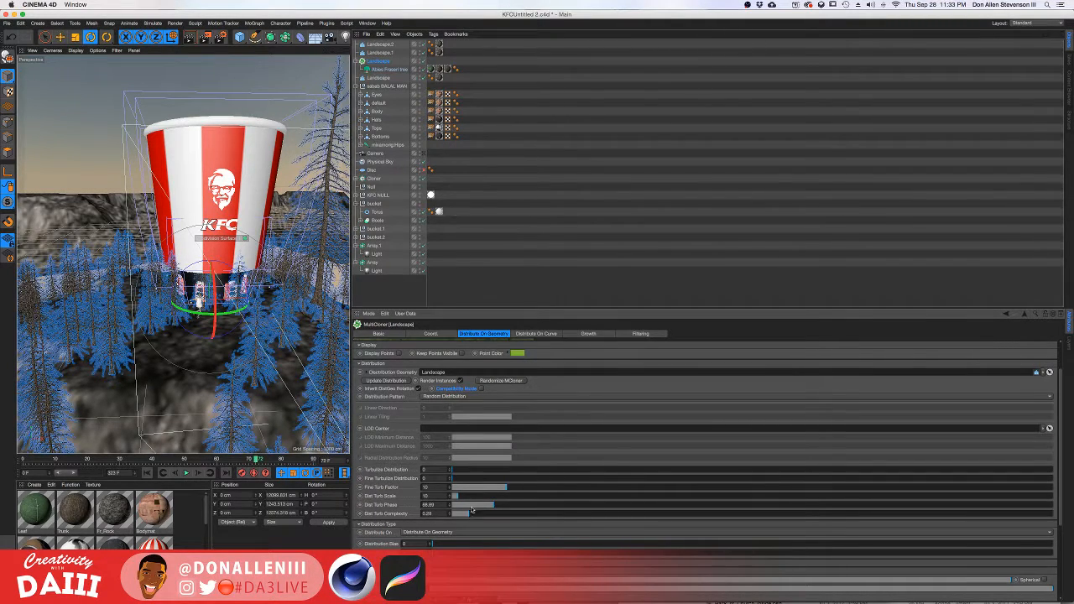
pyautogui.click(463, 487)
pyautogui.scroll(2, 403, 420)
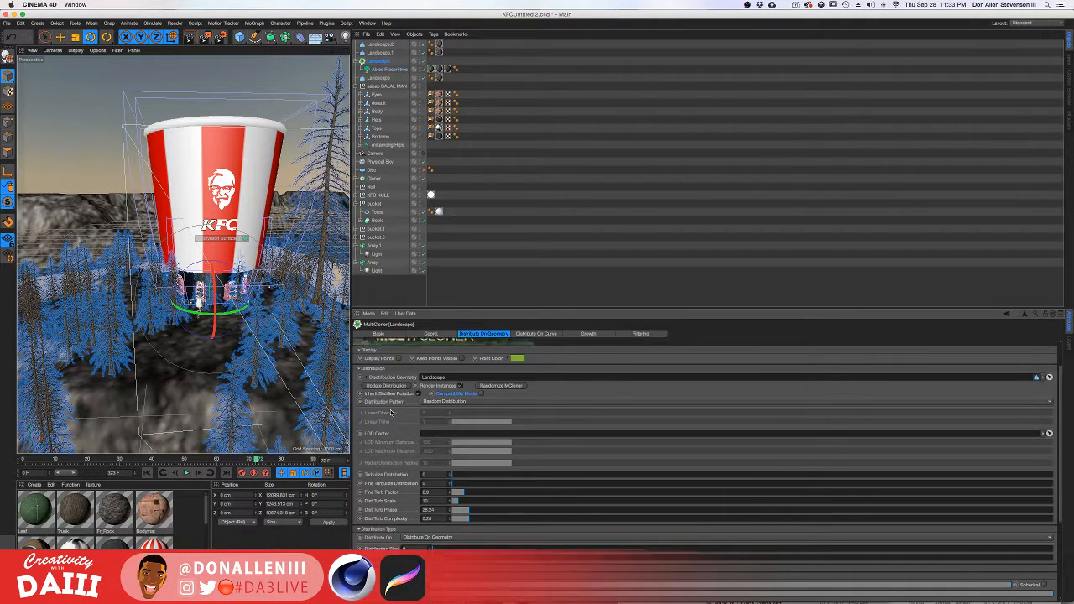
# Review the MultiCloner's display, distribution, transform and randomization settings on geometry.
pyautogui.click(399, 395)
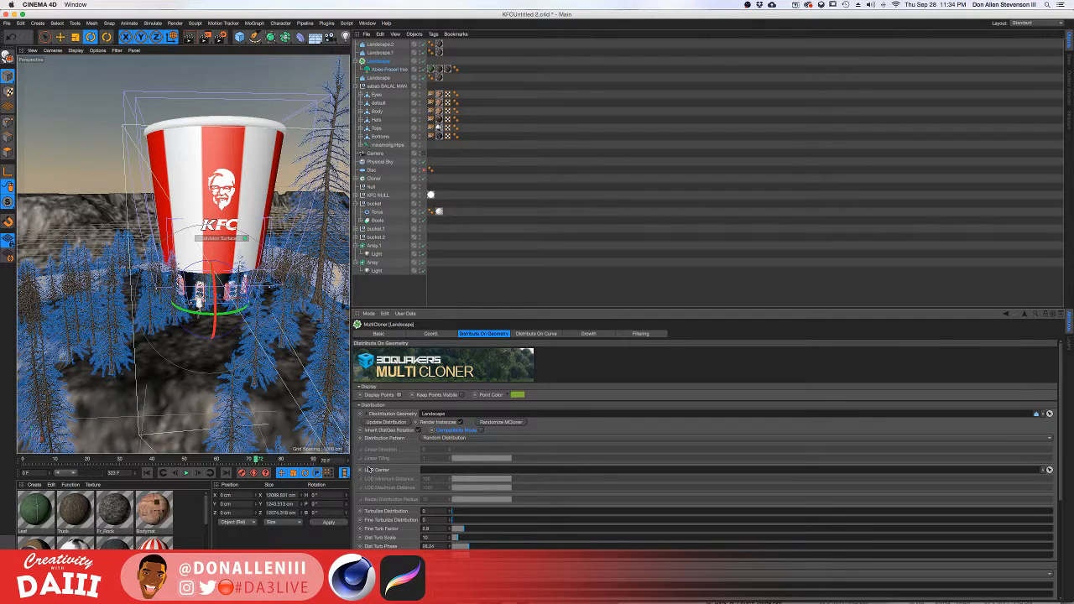
pyautogui.click(360, 405)
pyautogui.click(360, 405)
pyautogui.click(358, 387)
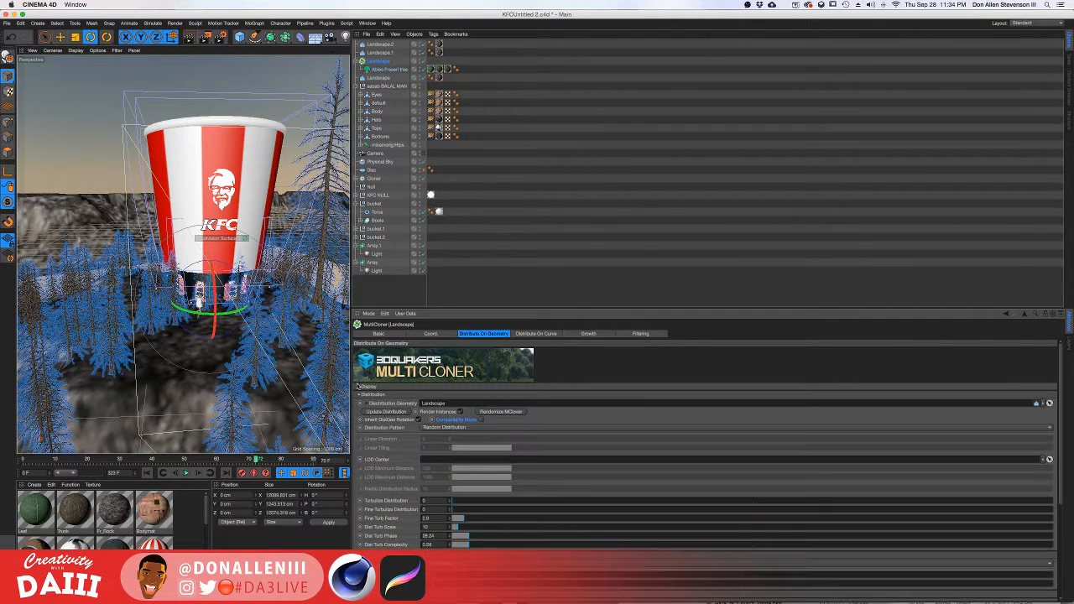
pyautogui.click(358, 387)
pyautogui.scroll(-5, 366, 503)
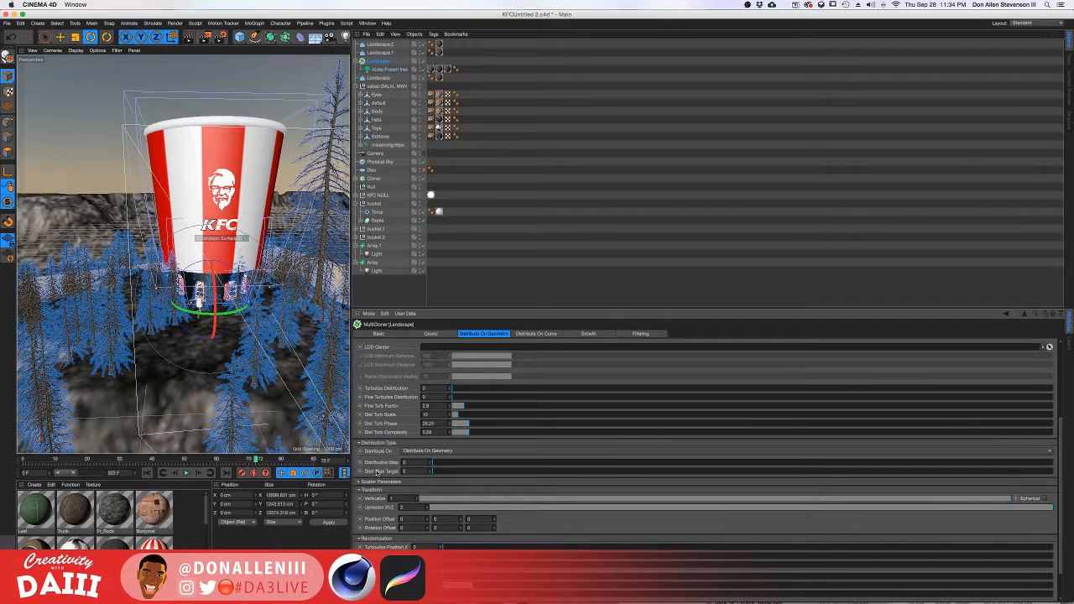
pyautogui.moveTo(417, 281); pyautogui.dragTo(428, 224)
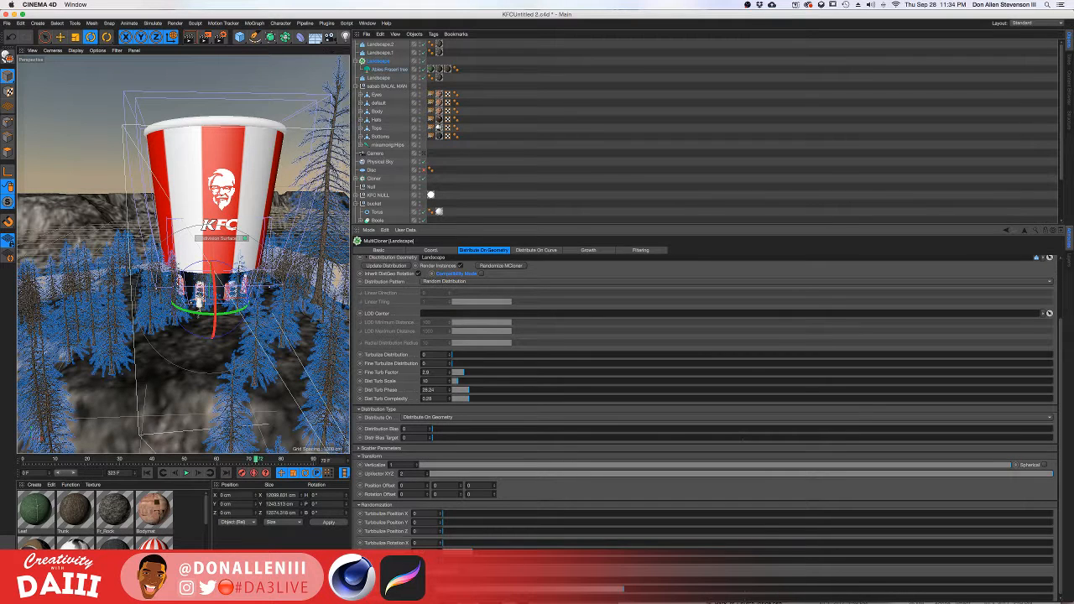
pyautogui.scroll(3, 402, 336)
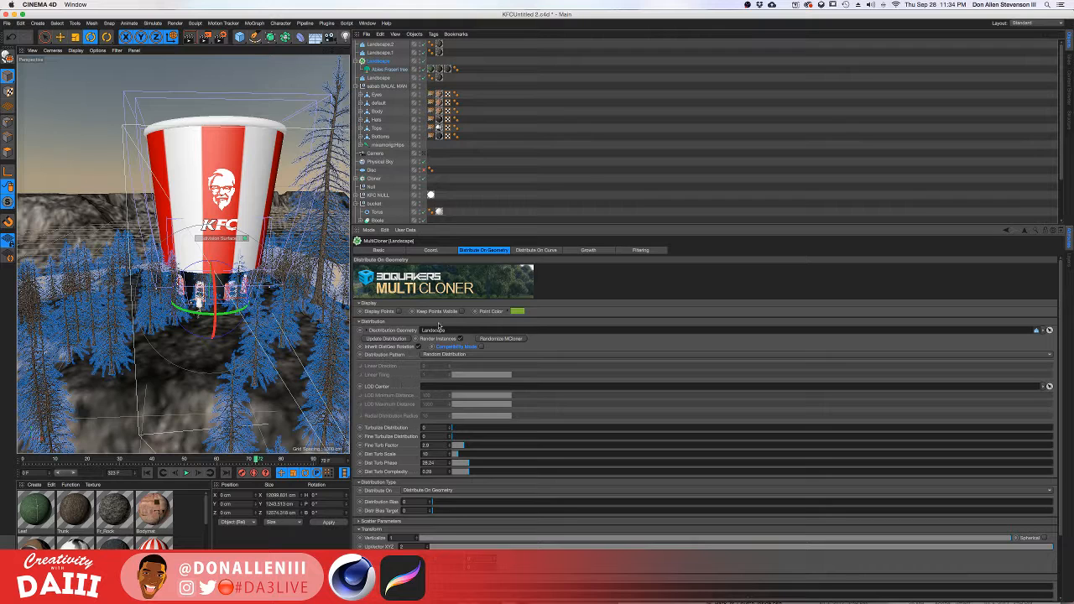
# Raise the MultiCloner's Dist Turb Phase to 160.74 and randomize the clone placement several times.
pyautogui.moveTo(487, 463); pyautogui.dragTo(549, 463)
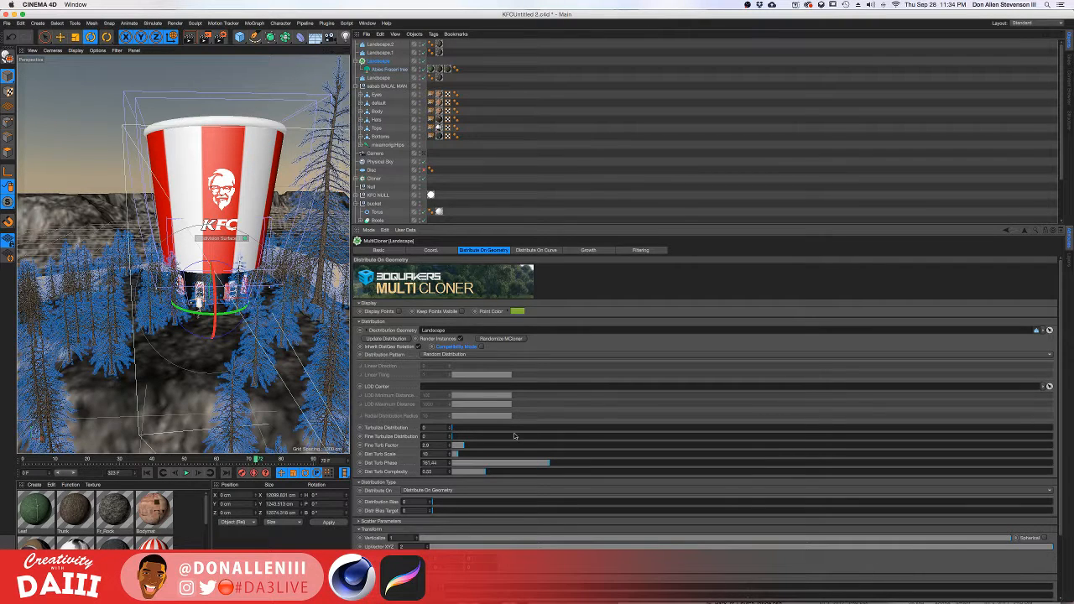
pyautogui.click(506, 340)
pyautogui.click(506, 340)
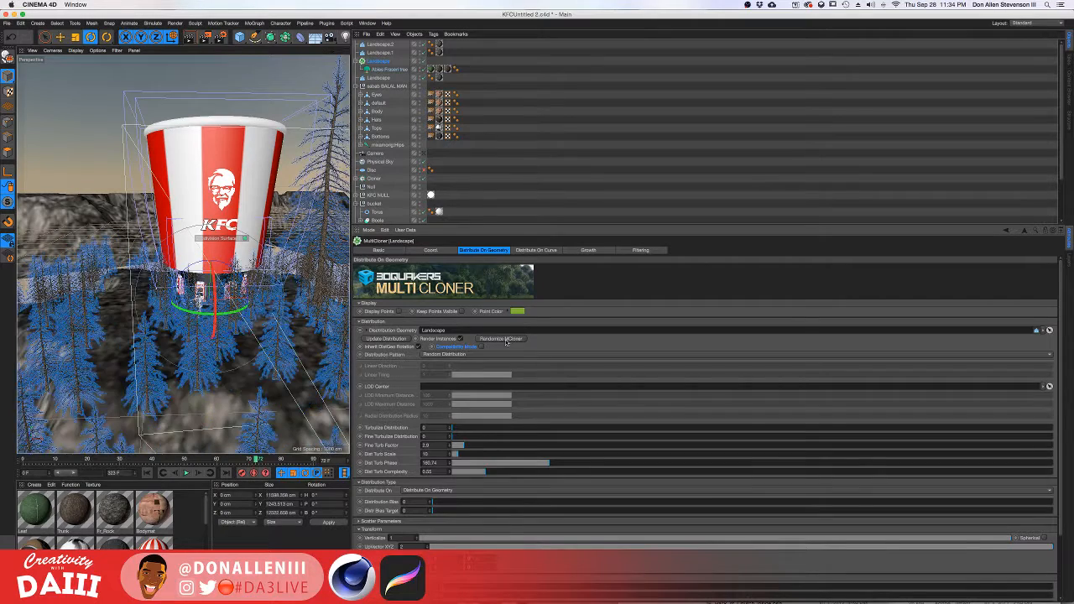
pyautogui.click(505, 340)
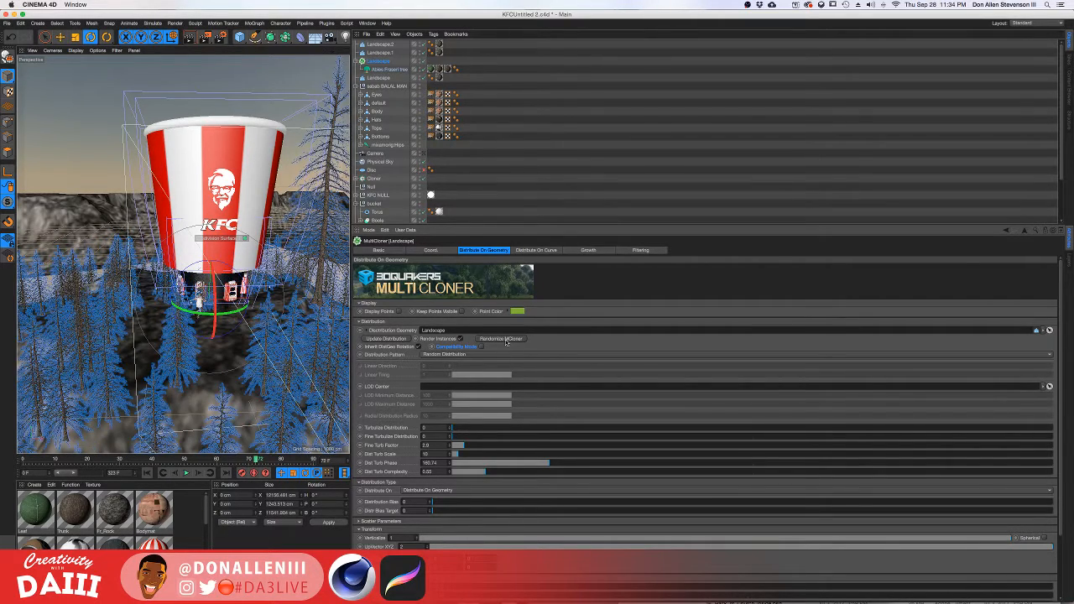
pyautogui.click(506, 340)
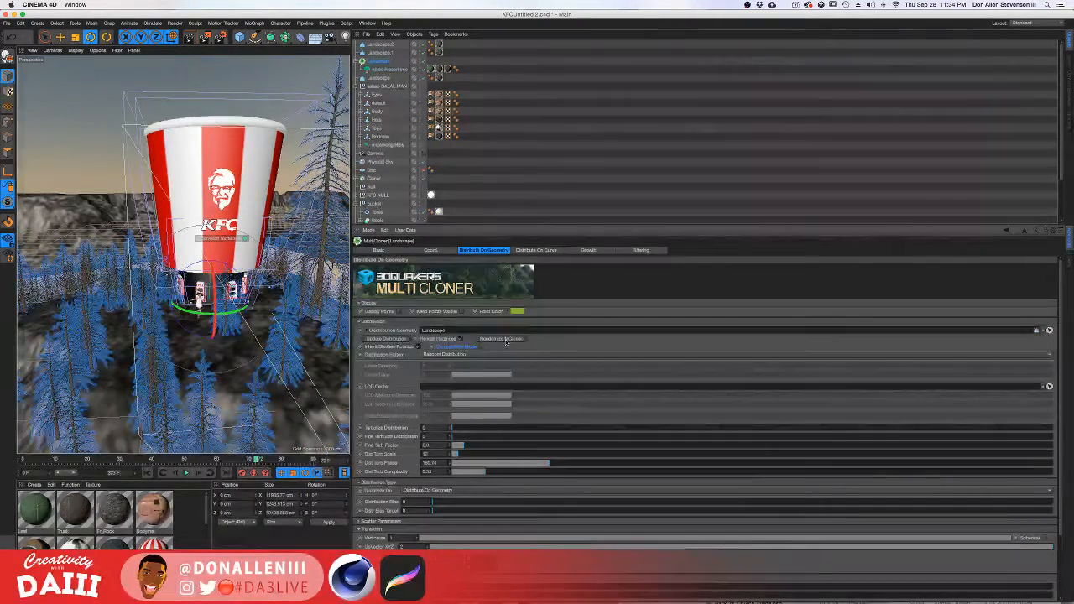
pyautogui.click(506, 340)
pyautogui.click(506, 339)
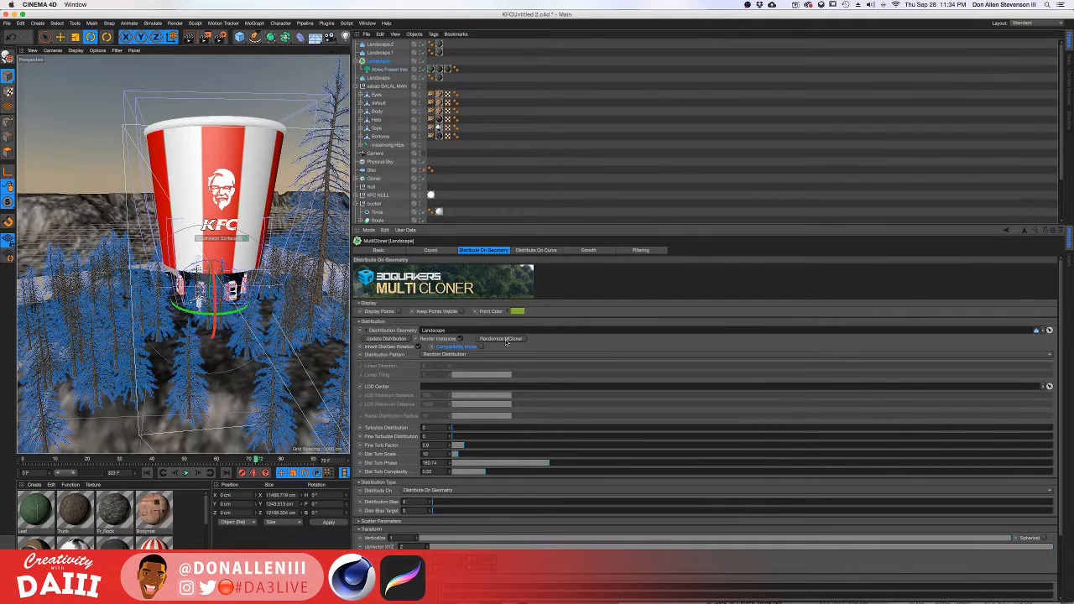
# Lower the MultiCloner's Curve Spacing to about 52.
pyautogui.click(428, 251)
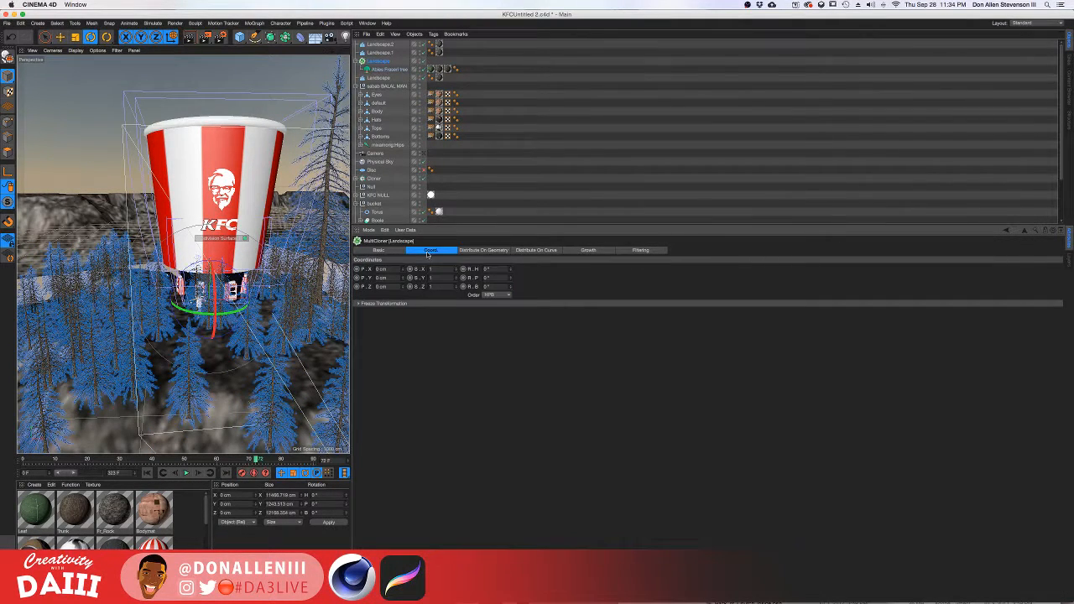
pyautogui.click(530, 251)
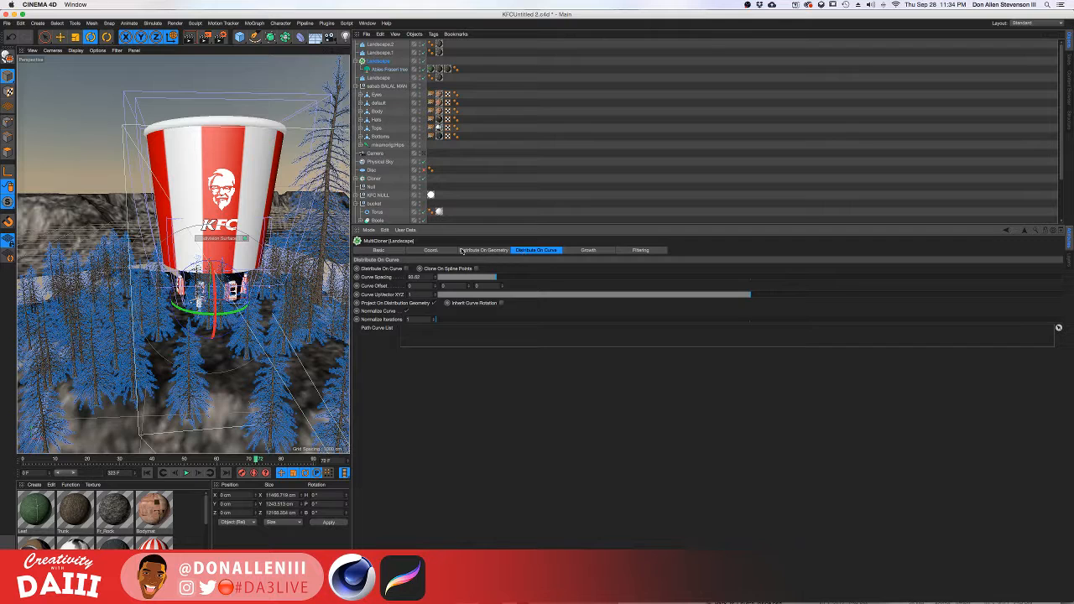
pyautogui.click(471, 277)
# Try the Beech, Beach Palm and Cypress Oak library presets on the cloned Forester tree.
pyautogui.click(384, 71)
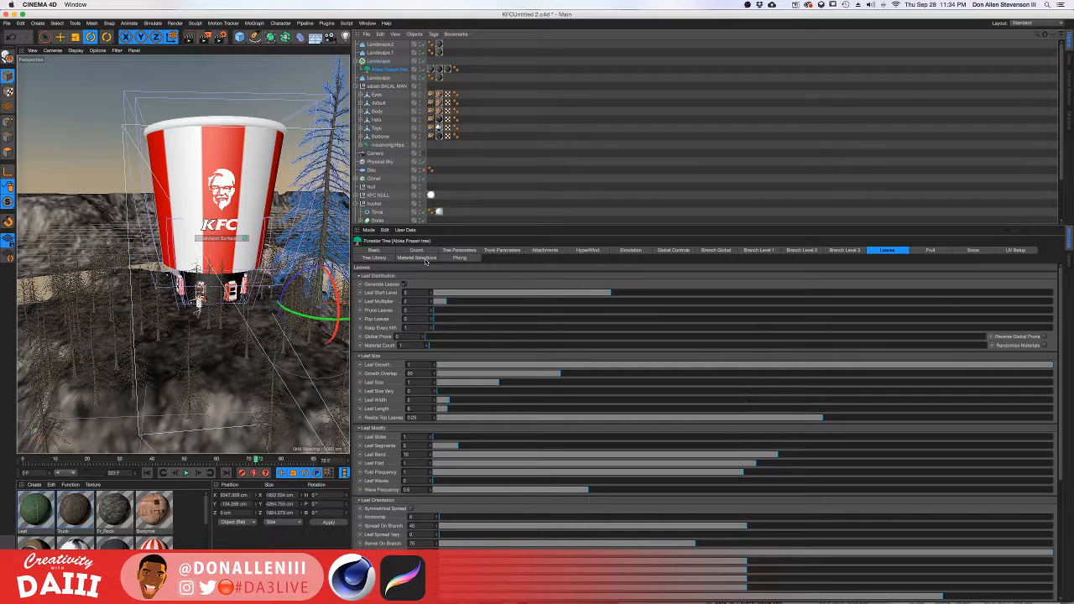
pyautogui.click(375, 258)
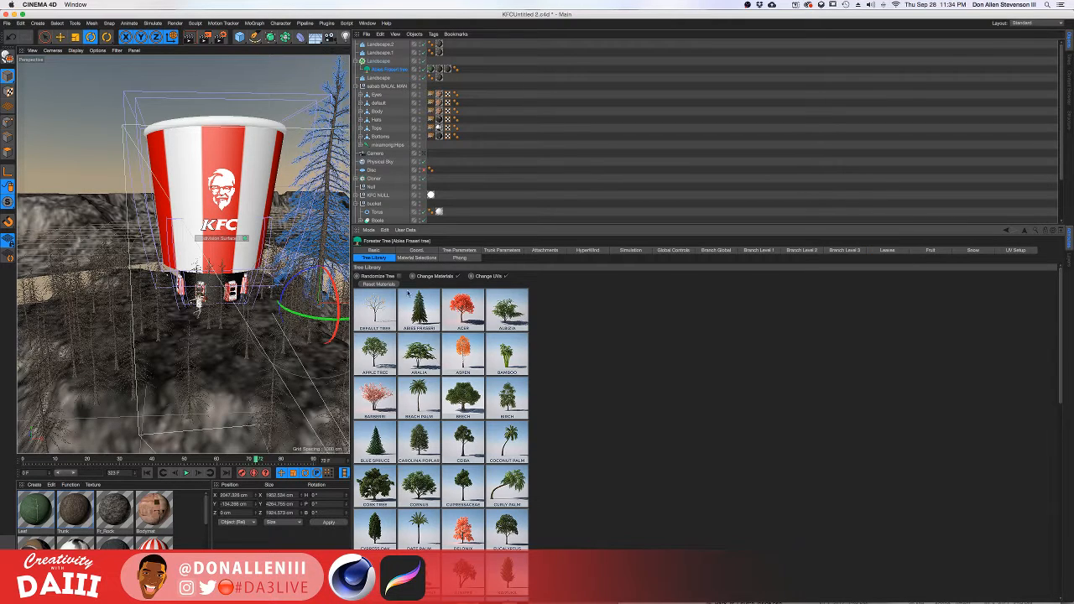
pyautogui.click(472, 392)
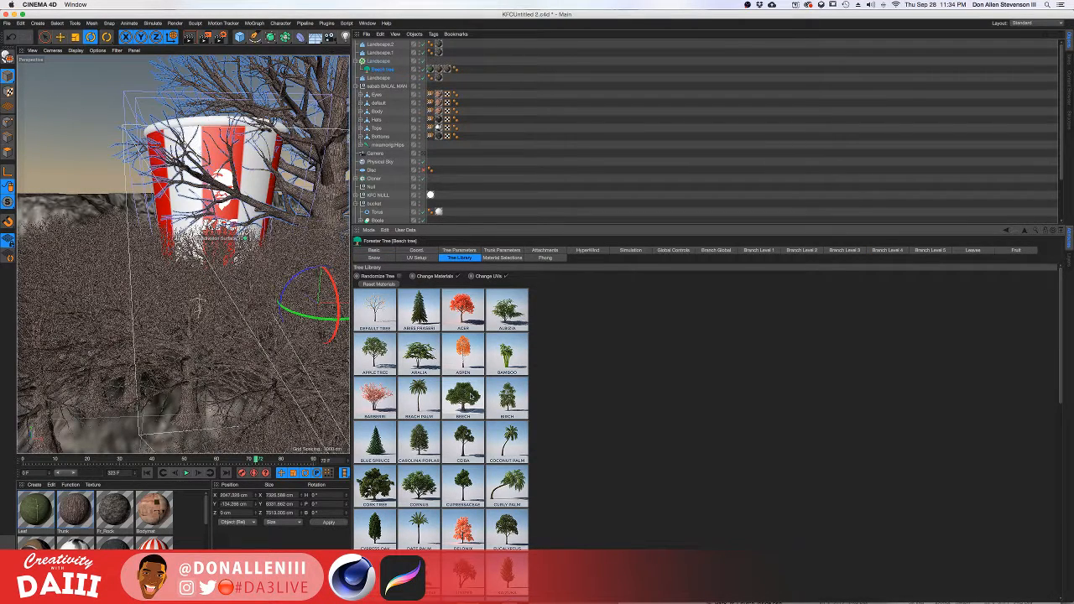
pyautogui.click(411, 390)
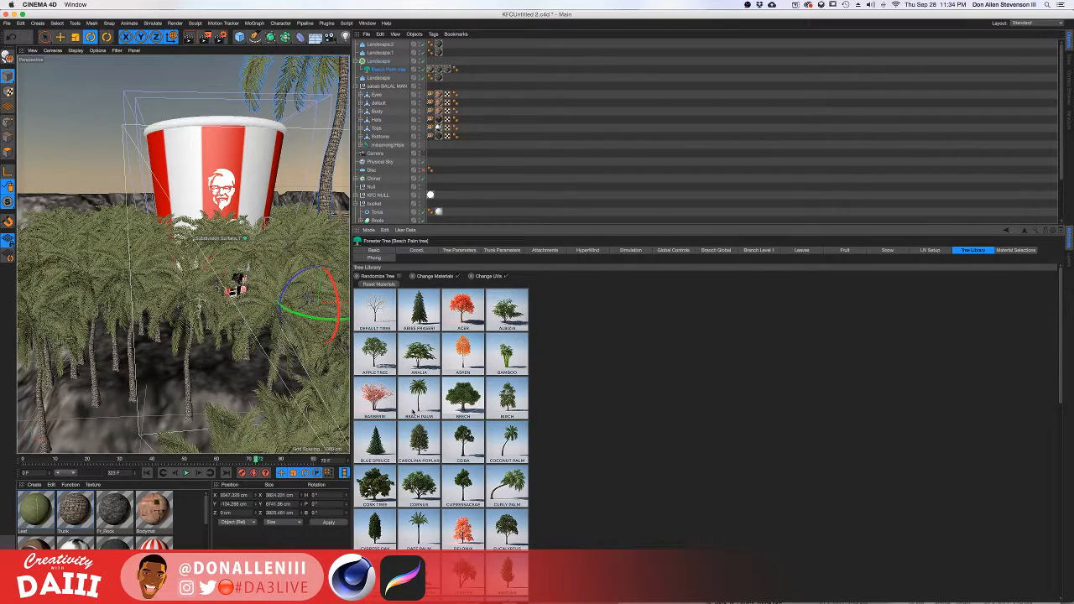
pyautogui.scroll(-2, 406, 441)
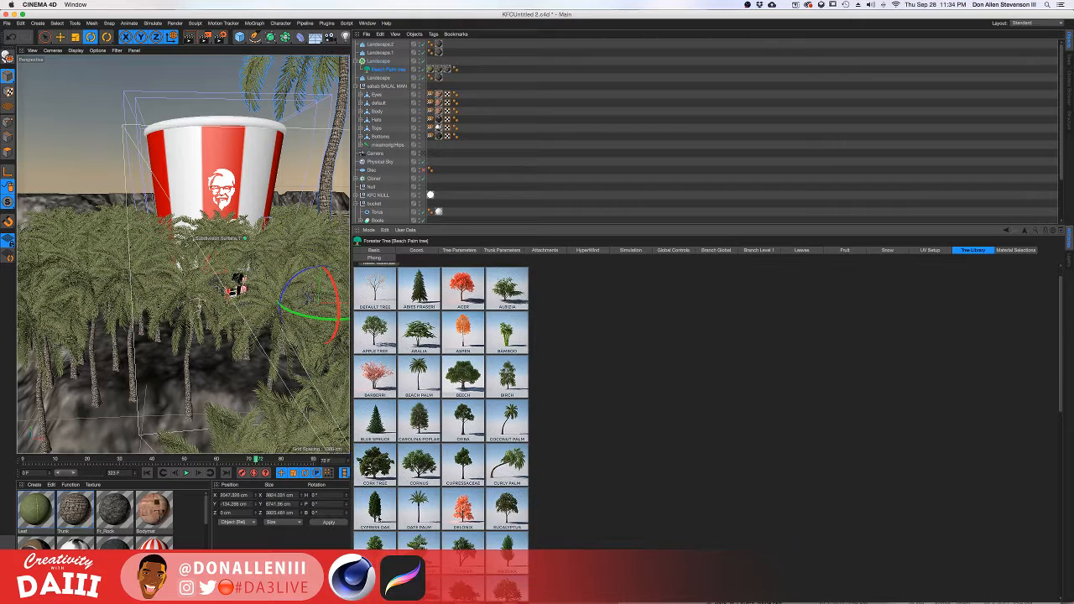
pyautogui.click(375, 505)
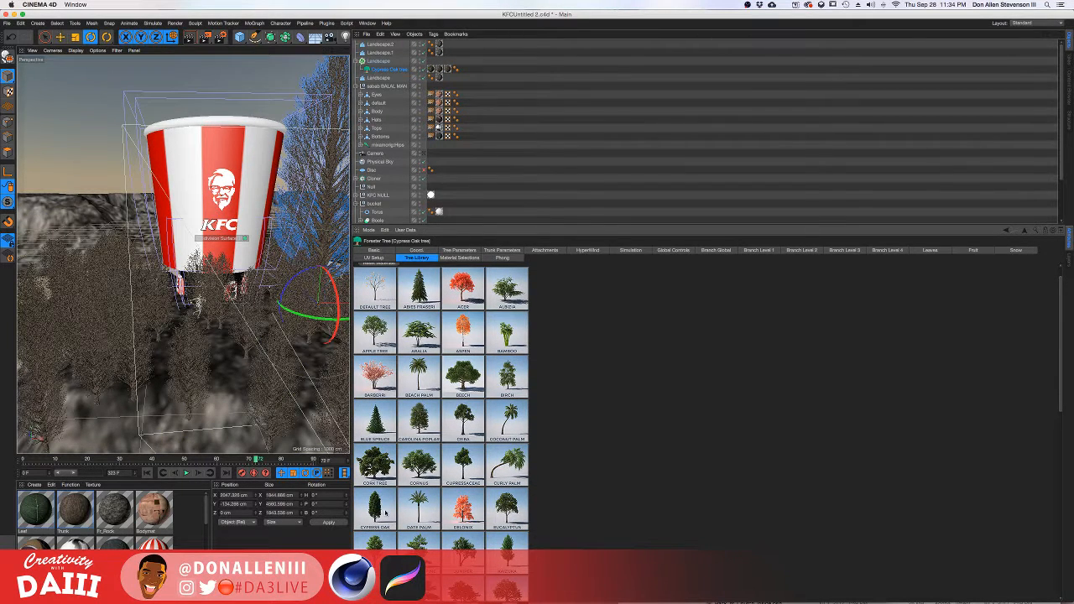
# Try the Tuscan Cypress preset on the cloned tree and switch it back to Abies Fraseri.
pyautogui.scroll(-5, 418, 519)
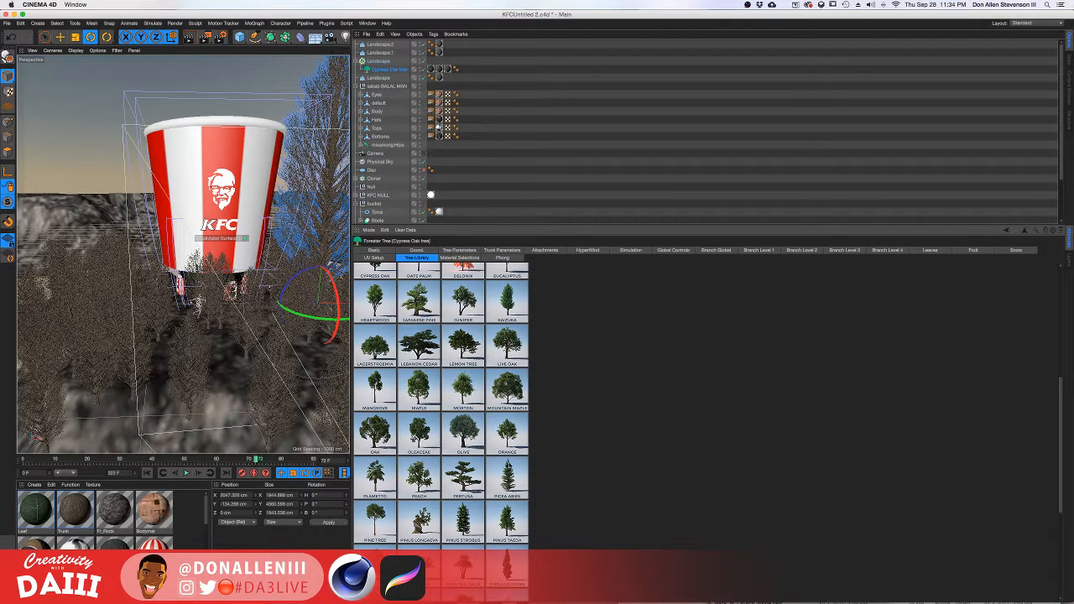
pyautogui.scroll(-4, 495, 447)
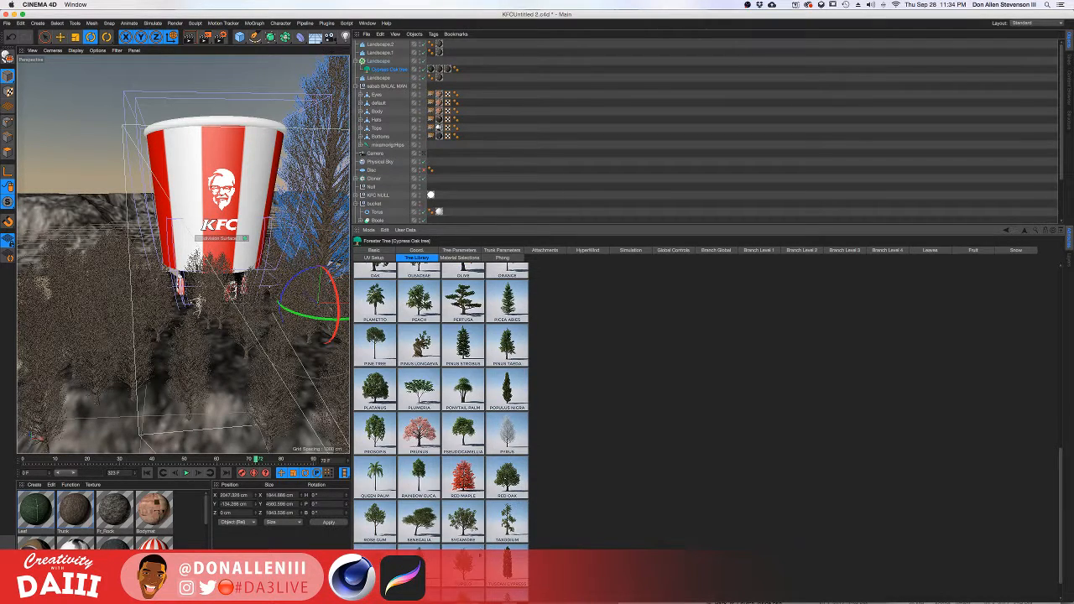
pyautogui.click(509, 570)
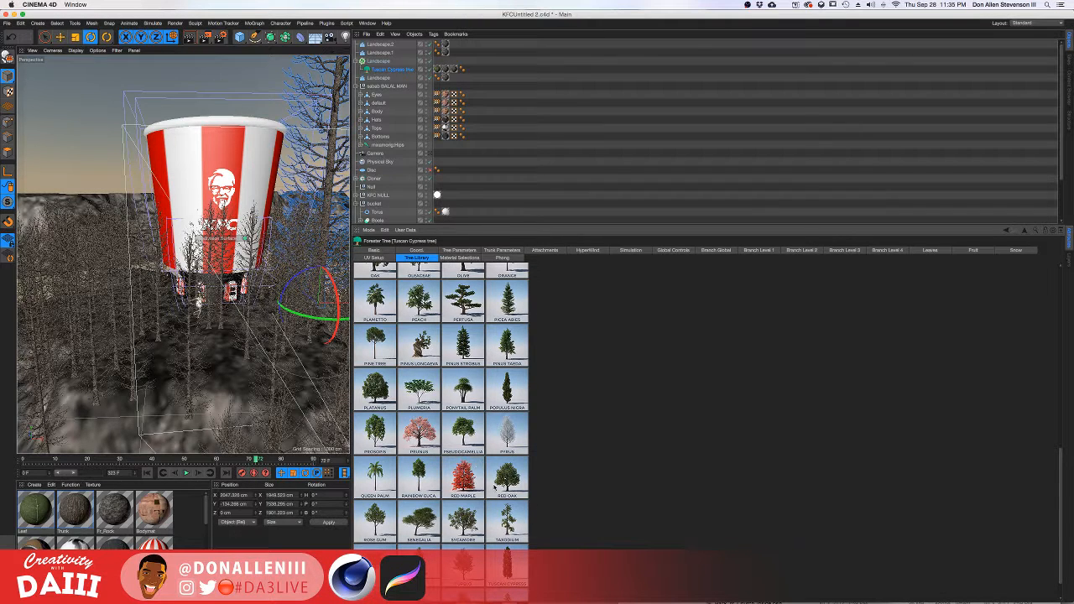
pyautogui.scroll(10, 503, 521)
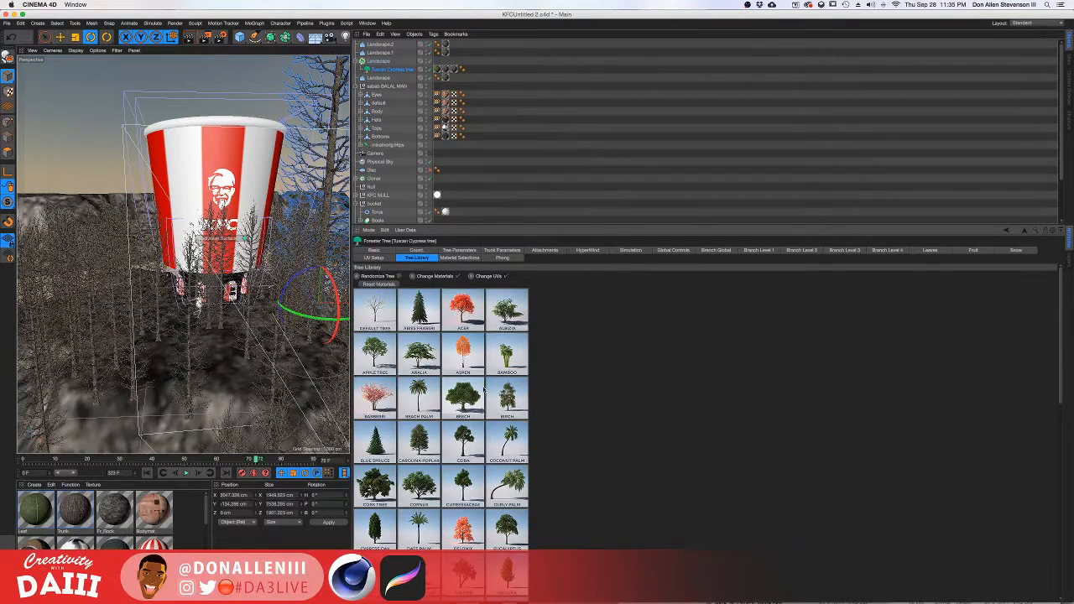
pyautogui.click(414, 302)
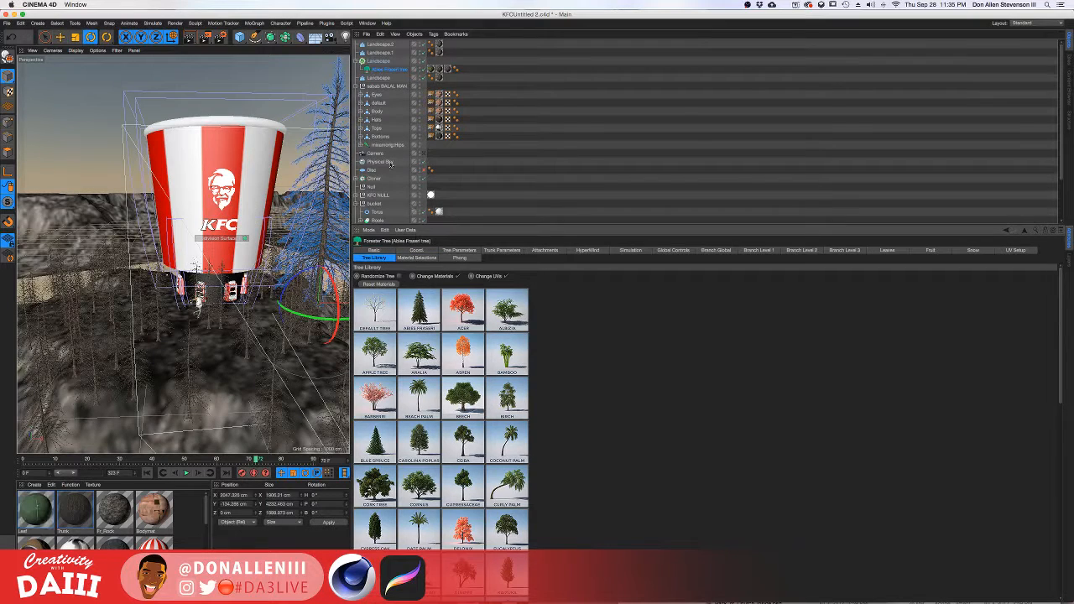
# Take the Abies Fraseri tree out of the MultiCloner and delete the MultiCloner.
pyautogui.click(378, 61)
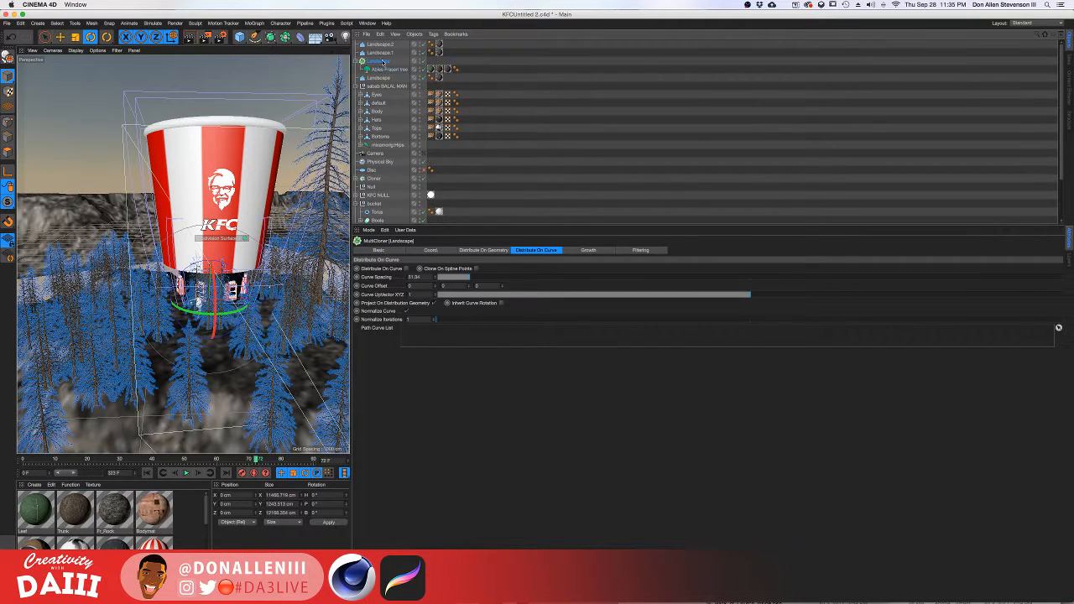
pyautogui.moveTo(380, 69); pyautogui.dragTo(381, 56)
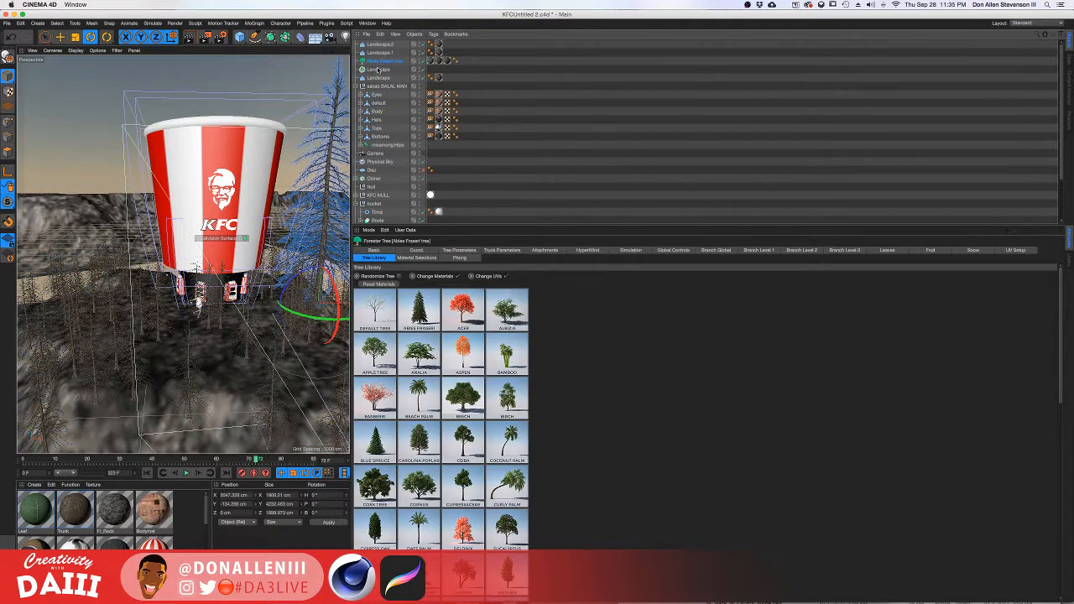
pyautogui.click(379, 69)
pyautogui.press('Delete')
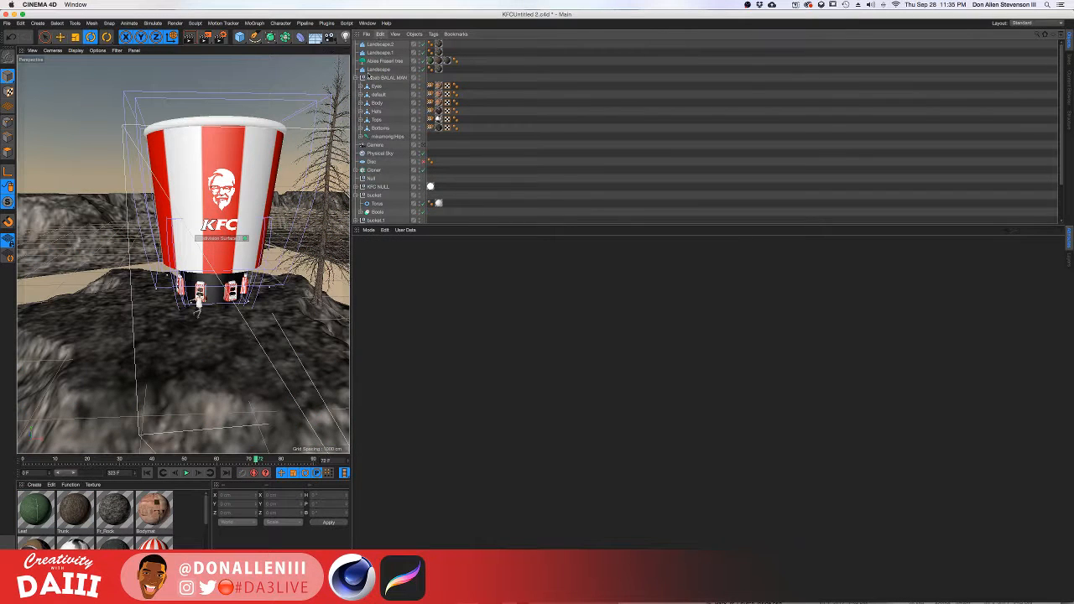
# Copy the Abies Fraseri tree to the opposite side of the bucket, then turn the copy and scale it down.
pyautogui.click(383, 62)
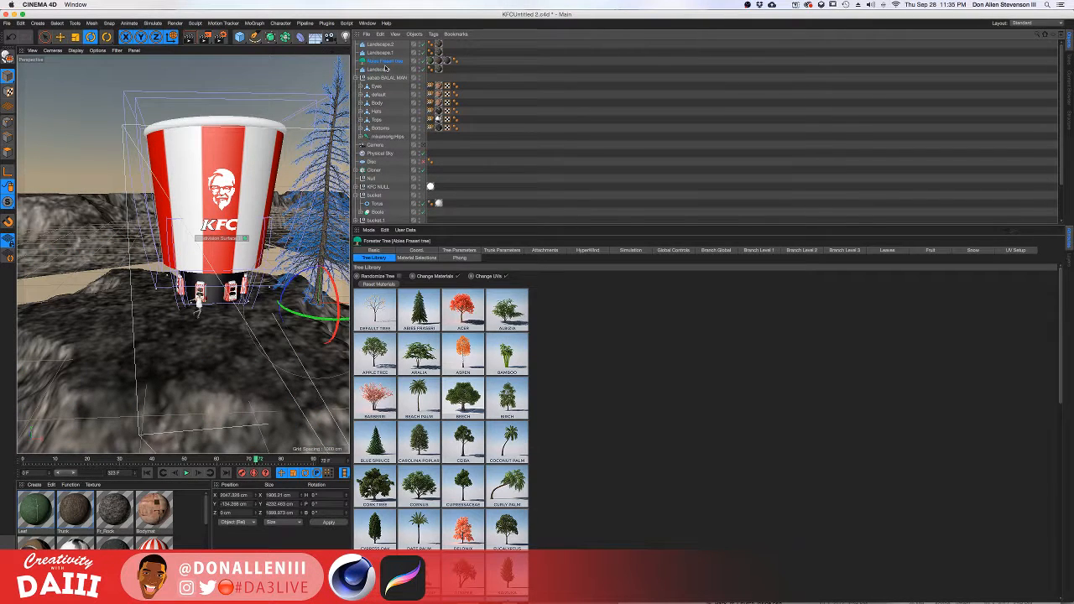
pyautogui.moveTo(385, 65); pyautogui.dragTo(380, 62)
pyautogui.press('e')
pyautogui.moveTo(273, 312); pyautogui.dragTo(96, 298)
pyautogui.press('r')
pyautogui.press('t')
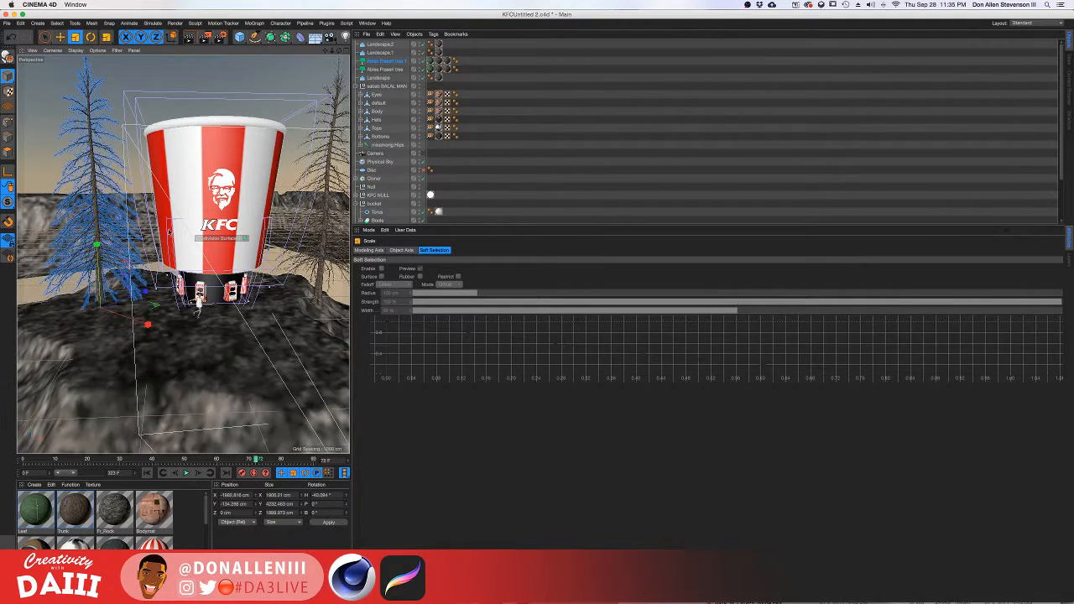
pyautogui.moveTo(160, 251); pyautogui.dragTo(87, 275)
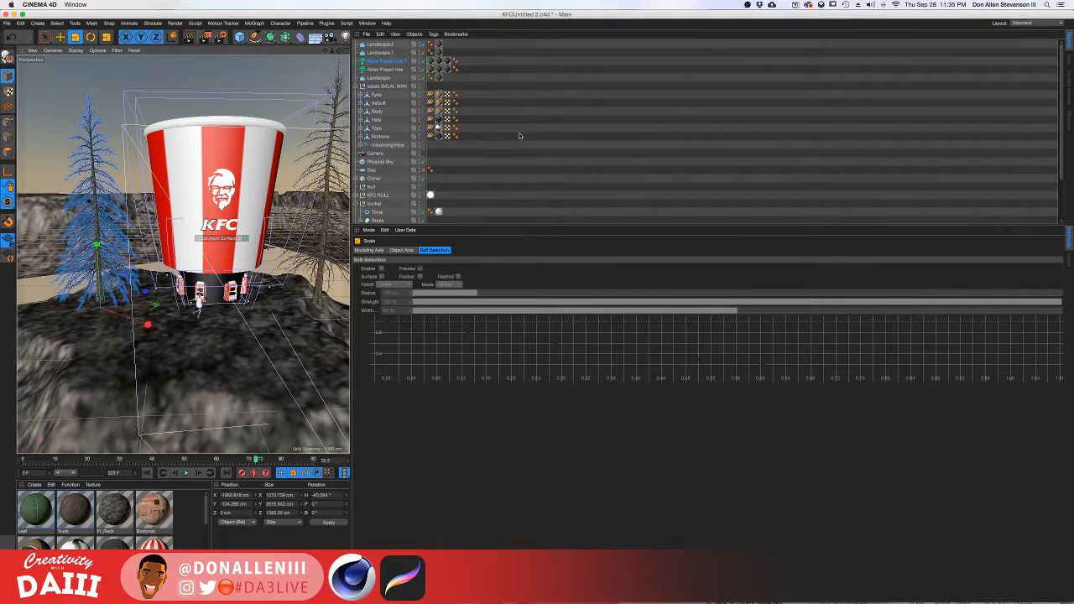
# Duplicate both Abies Fraseri trees and rotate the pair of copies around the bucket.
pyautogui.click(379, 63)
pyautogui.keyDown('shift'); pyautogui.click(380, 69); pyautogui.keyUp('shift')
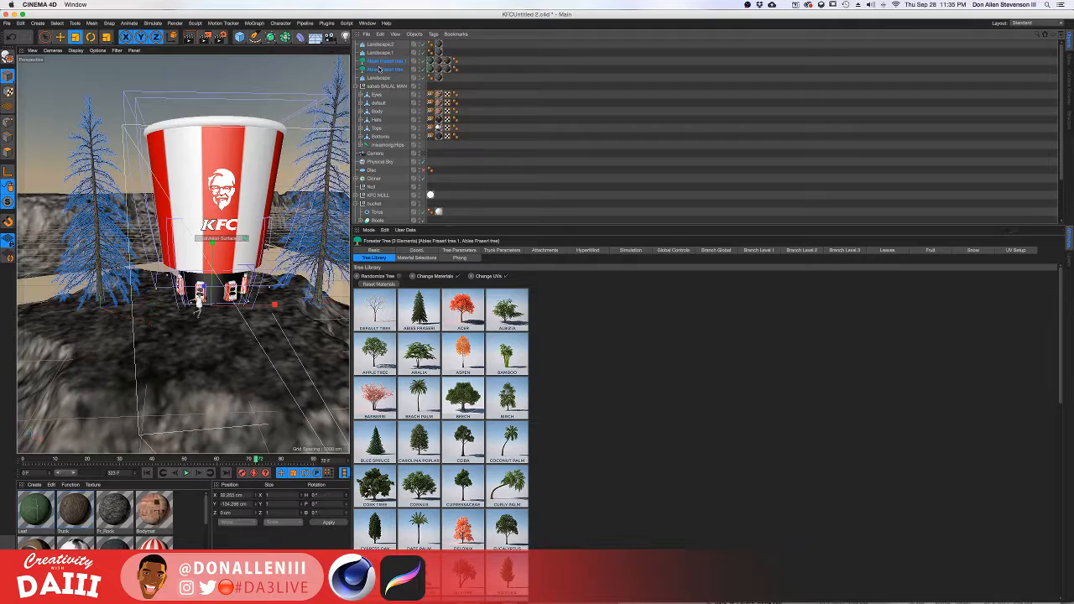
pyautogui.keyDown('ctrl'); pyautogui.moveTo(380, 69); pyautogui.dragTo(370, 58); pyautogui.keyUp('ctrl')
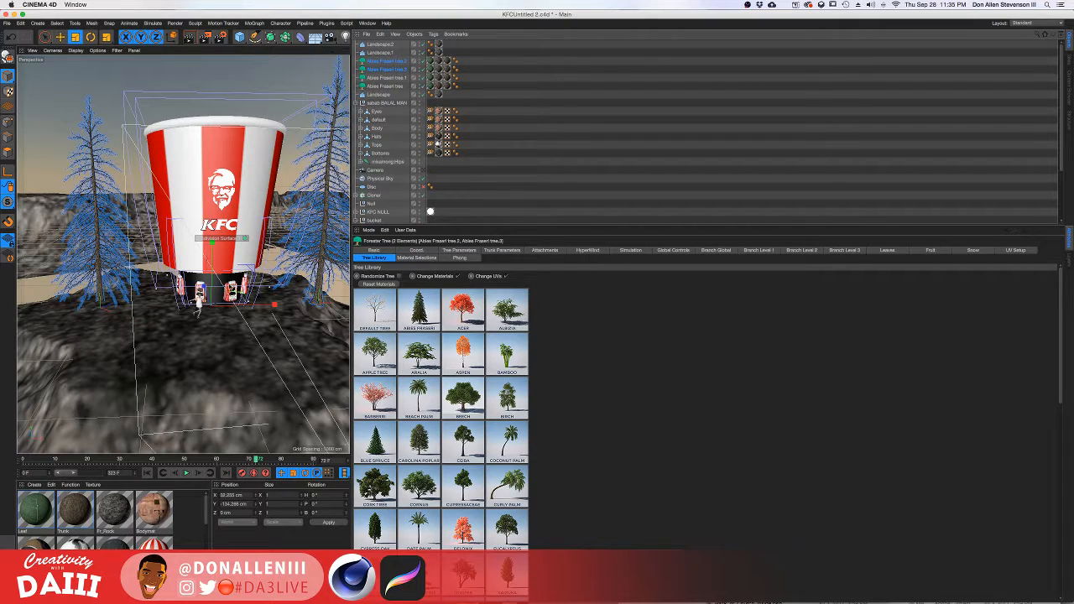
pyautogui.press('r')
pyautogui.moveTo(214, 340); pyautogui.dragTo(86, 339)
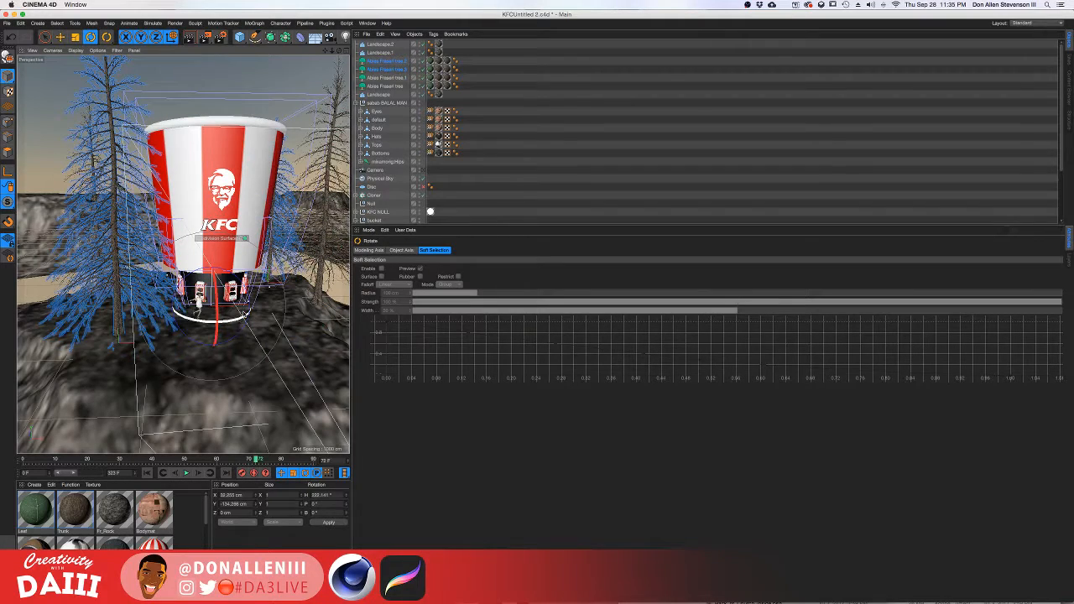
# Move the two copied trees across the hill and lower them onto the terrain, at about X -278 cm.
pyautogui.press('e')
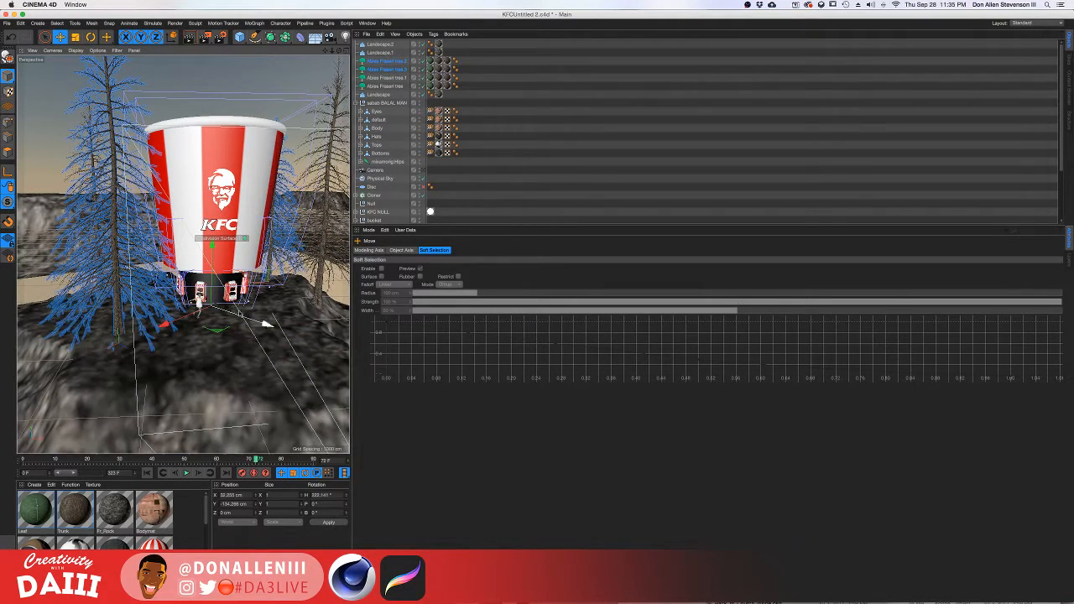
pyautogui.moveTo(214, 337); pyautogui.dragTo(167, 348)
pyautogui.moveTo(168, 267); pyautogui.dragTo(167, 304)
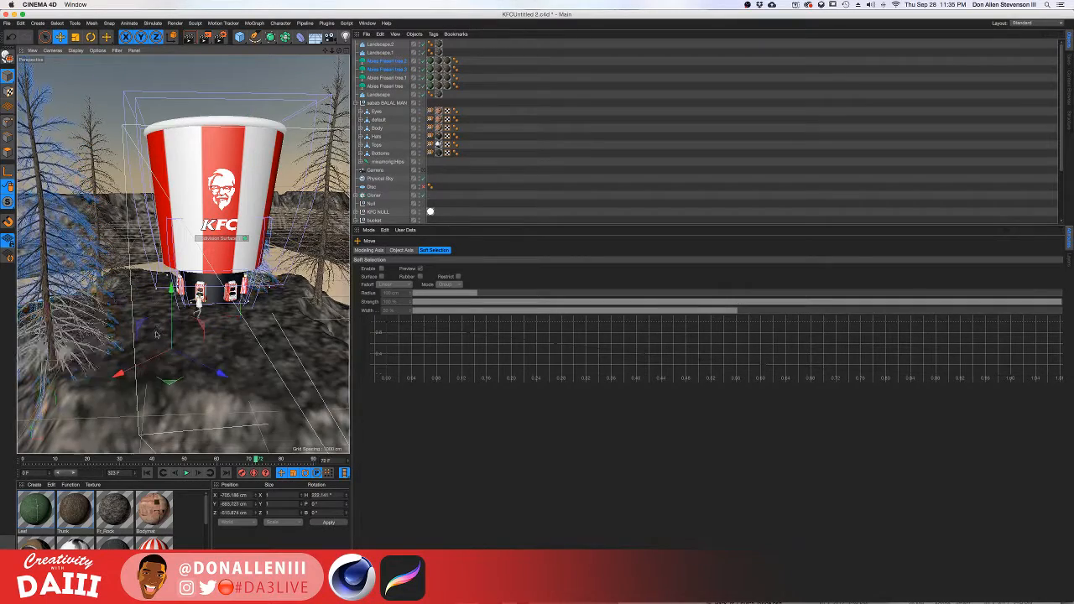
pyautogui.moveTo(120, 384); pyautogui.dragTo(145, 370)
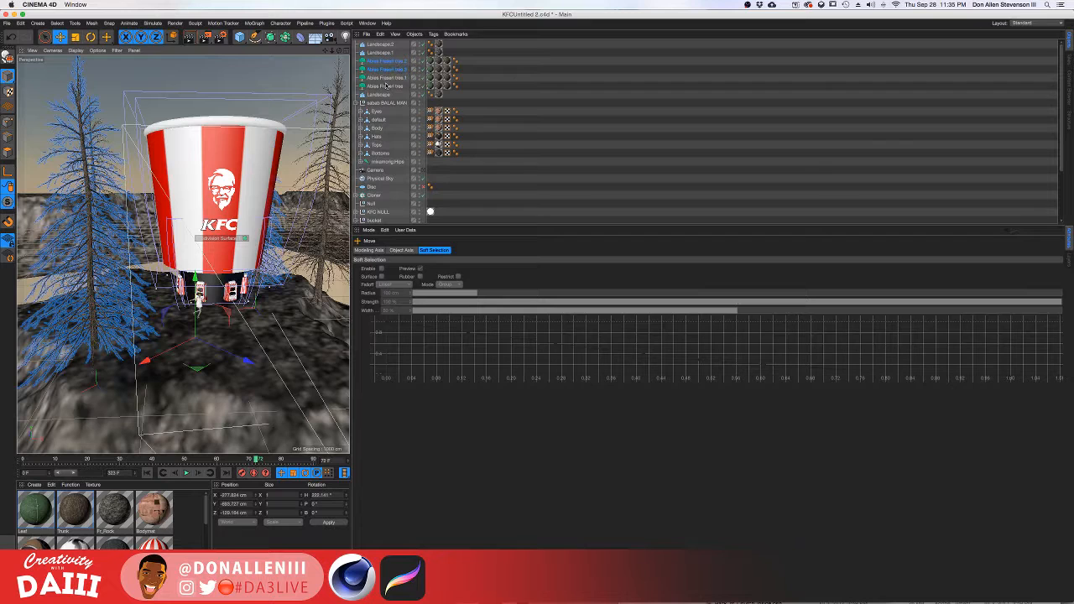
# Duplicate all four Abies Fraseri trees and rotate the four copies around the bucket.
pyautogui.click(386, 78)
pyautogui.keyDown('shift'); pyautogui.click(386, 85); pyautogui.keyUp('shift')
pyautogui.keyDown('shift'); pyautogui.click(386, 63); pyautogui.keyUp('shift')
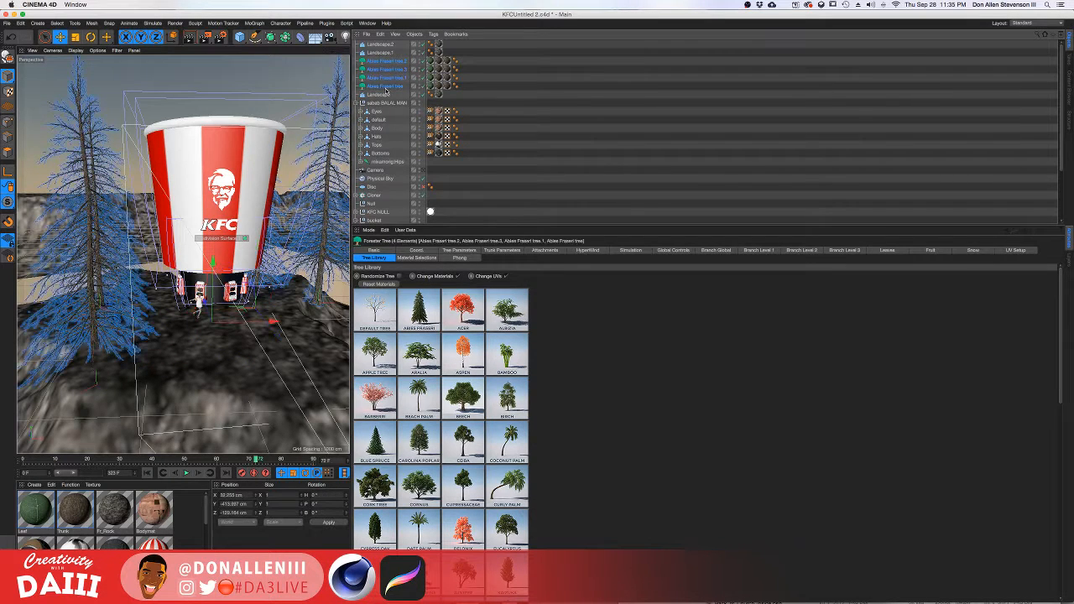
pyautogui.keyDown('ctrl'); pyautogui.moveTo(391, 69); pyautogui.dragTo(386, 57); pyautogui.keyUp('ctrl')
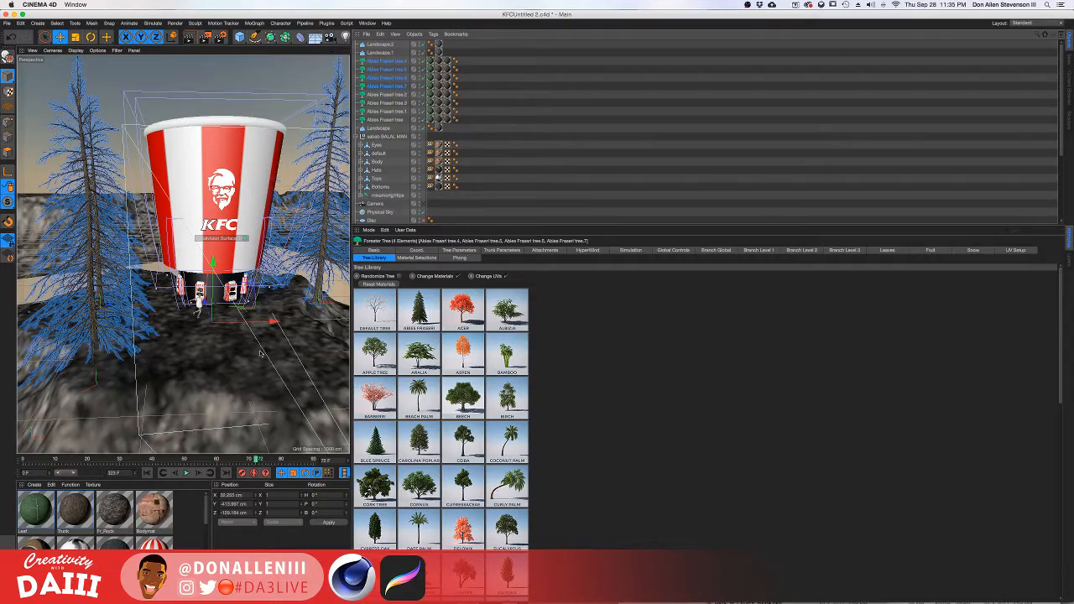
pyautogui.press('r')
pyautogui.moveTo(238, 339); pyautogui.dragTo(206, 337)
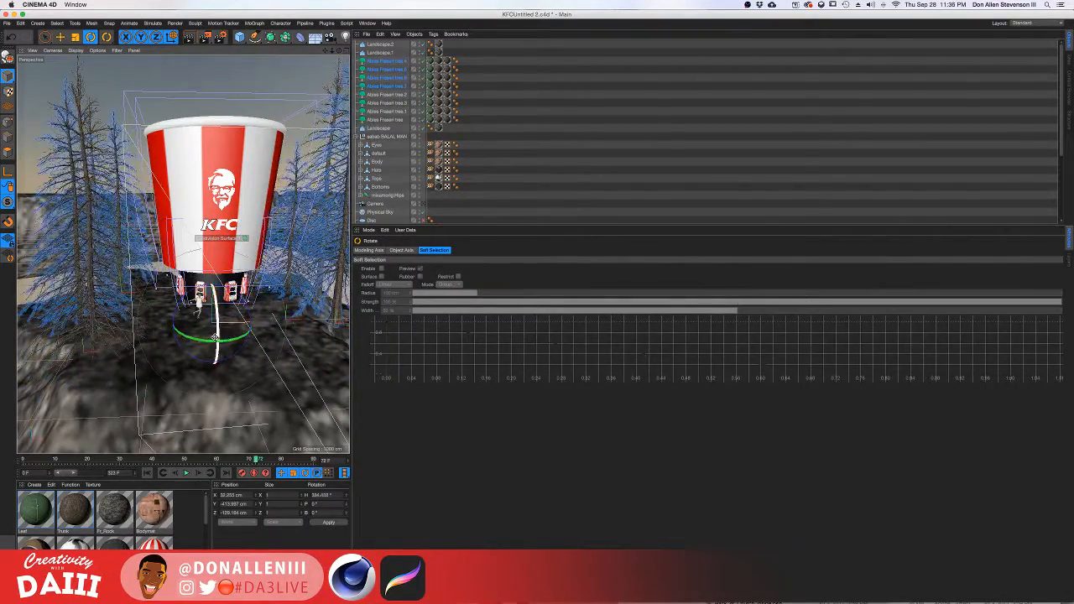
# Rescale the four newest trees and turn them further around the bucket to fill the gaps.
pyautogui.press('t')
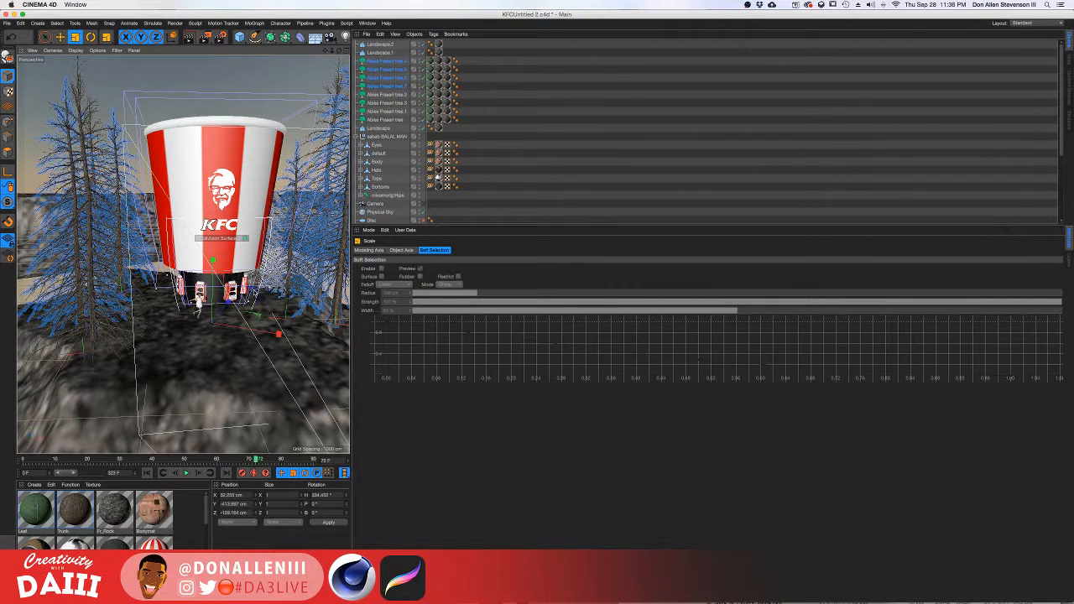
pyautogui.moveTo(198, 304); pyautogui.dragTo(268, 280)
pyautogui.moveTo(264, 324); pyautogui.dragTo(265, 325)
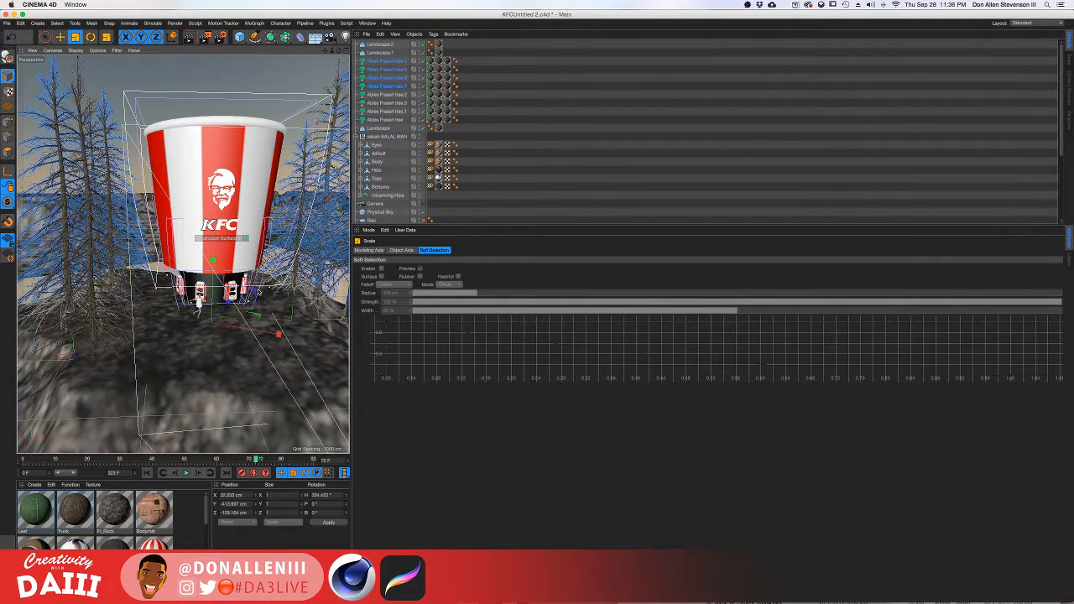
pyautogui.moveTo(290, 269); pyautogui.dragTo(270, 304)
pyautogui.press('r')
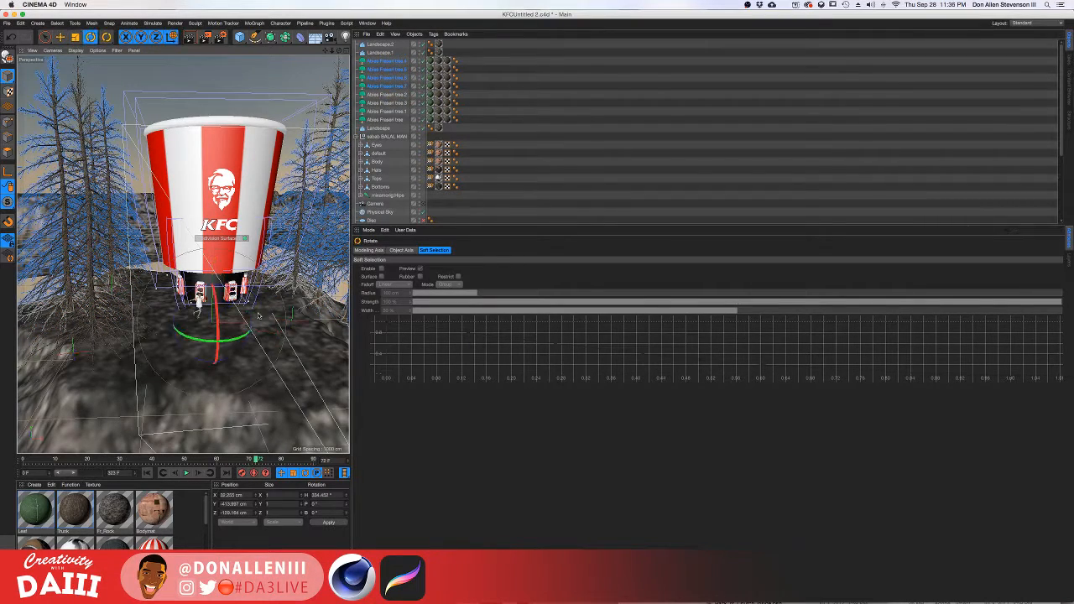
pyautogui.moveTo(198, 354); pyautogui.dragTo(246, 345)
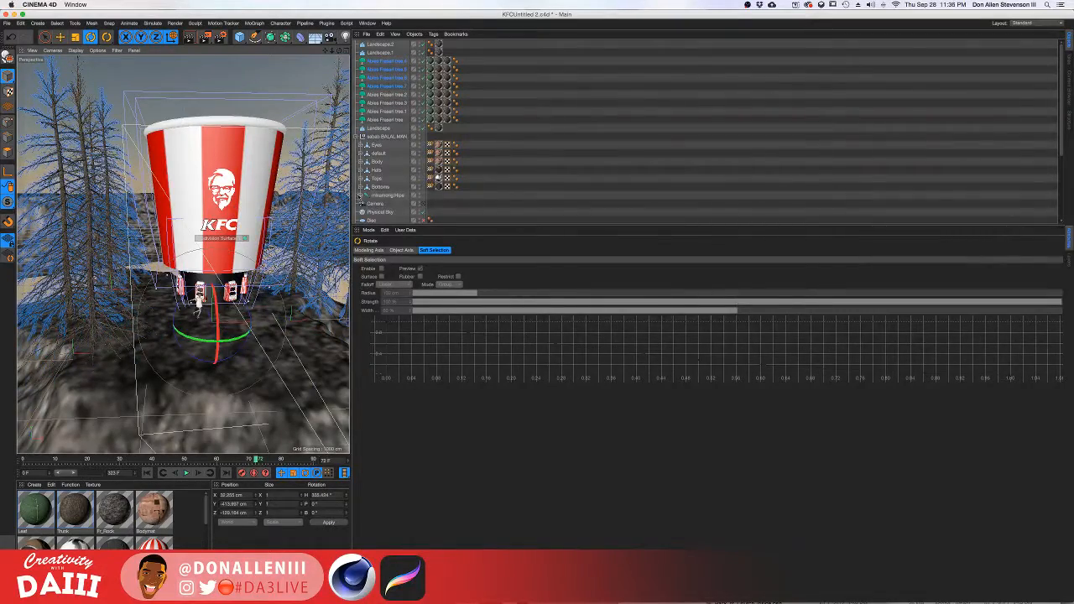
# Look through the scene camera and render the view to check the trees around the bucket.
pyautogui.click(423, 203)
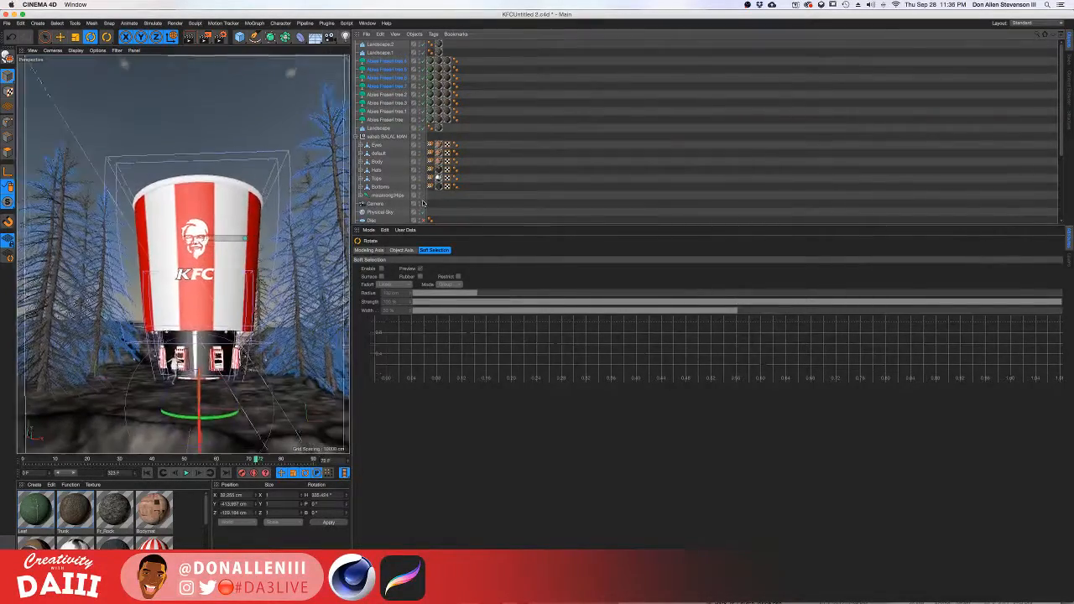
pyautogui.press('super+r')
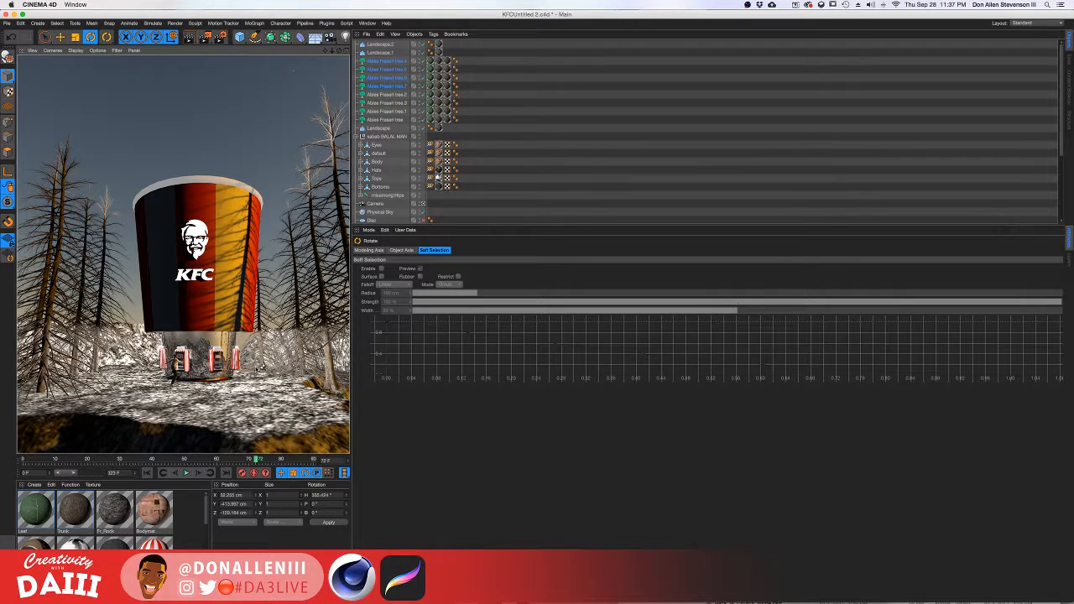
pyautogui.click(567, 156)
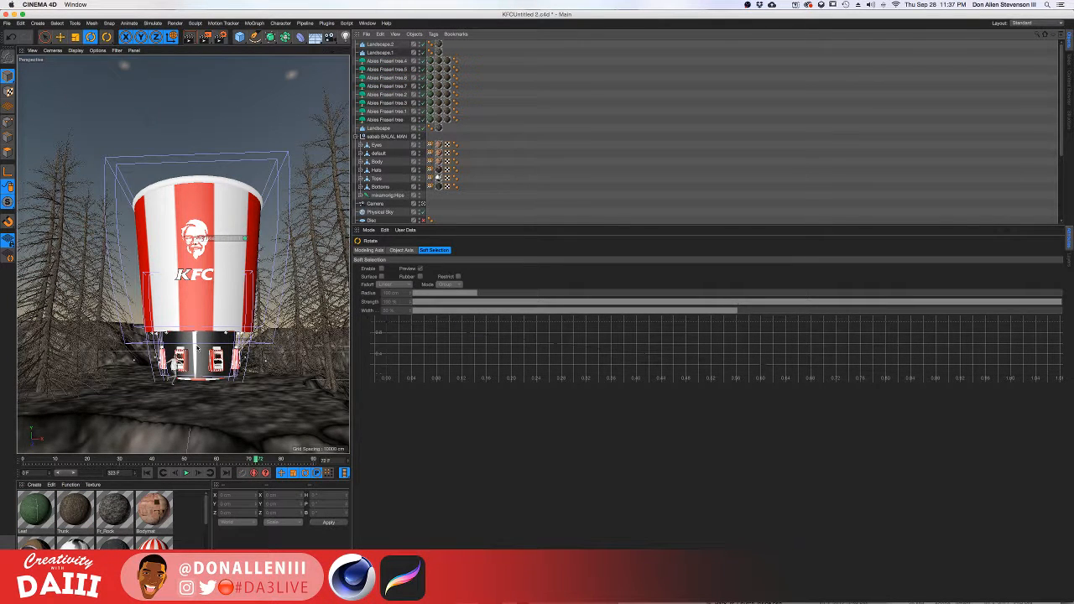
# Move the Landscape terrain under the bucket horizontally to about X 455 cm and Z 1807 cm.
pyautogui.click(195, 410)
pyautogui.press('e')
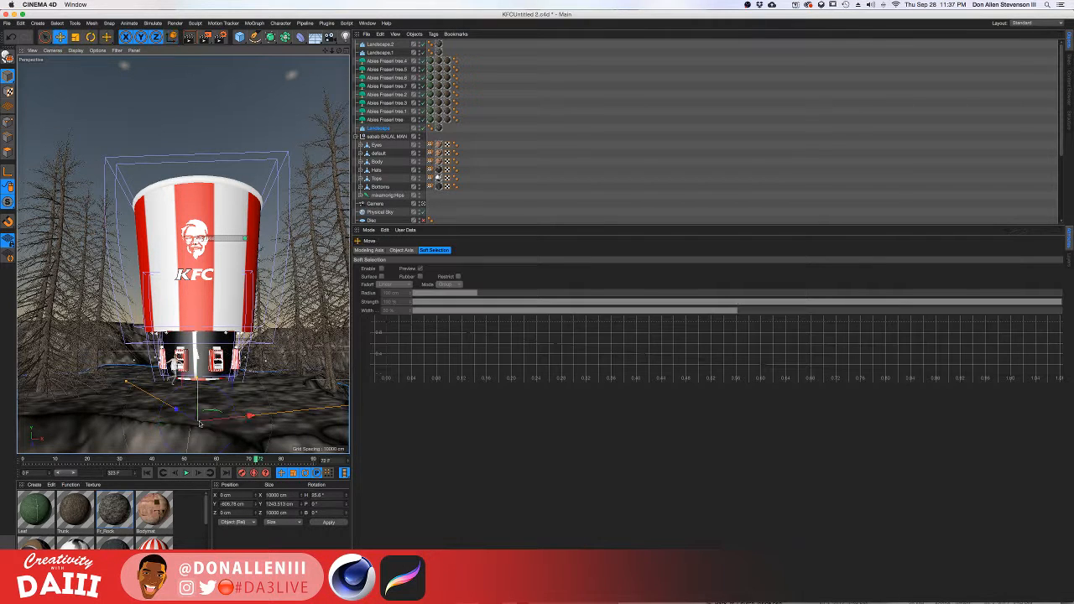
pyautogui.moveTo(211, 411); pyautogui.dragTo(224, 399)
pyautogui.press('super+z')
pyautogui.moveTo(223, 403)
pyautogui.mouseDown()
pyautogui.moveTo(238, 381)
pyautogui.moveTo(235, 392)
pyautogui.mouseUp()
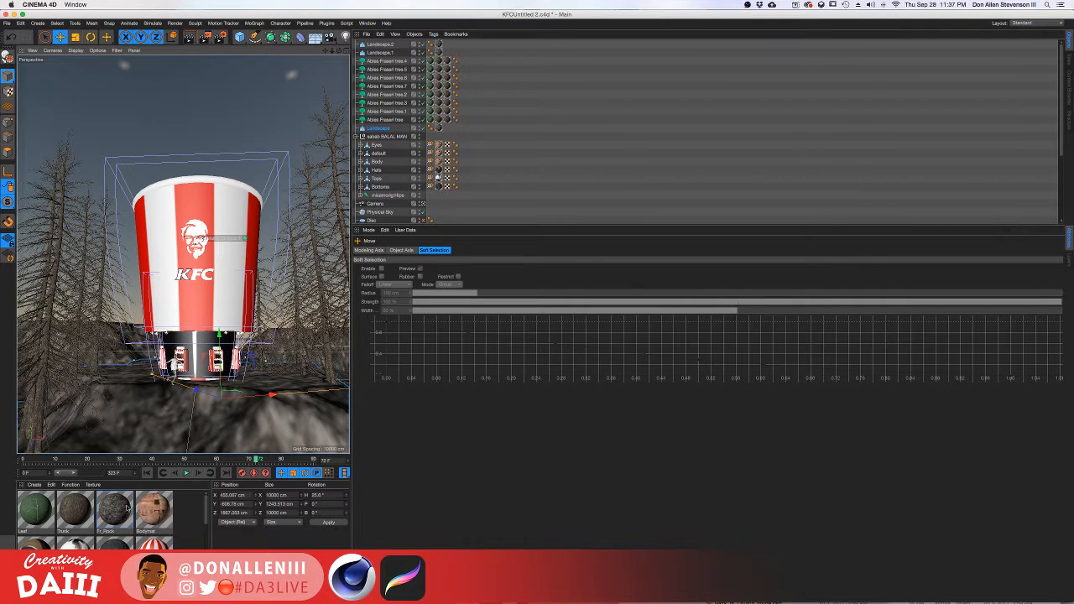
pyautogui.click(501, 99)
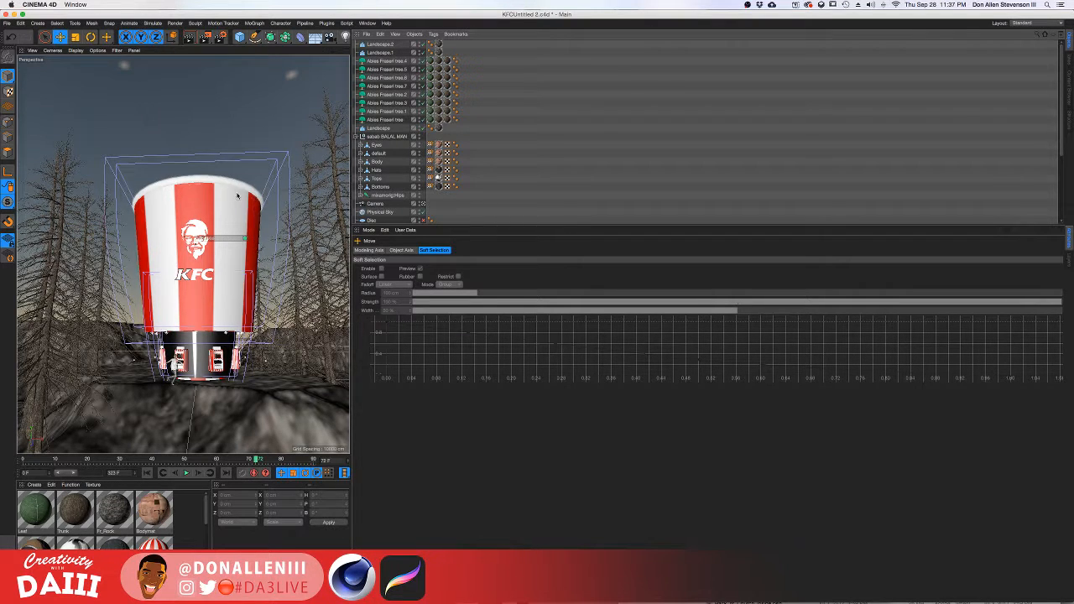
# Add a Plane under the bucket and stretch it across the whole scene, to about 9730 cm wide.
pyautogui.scroll(2, 202, 348)
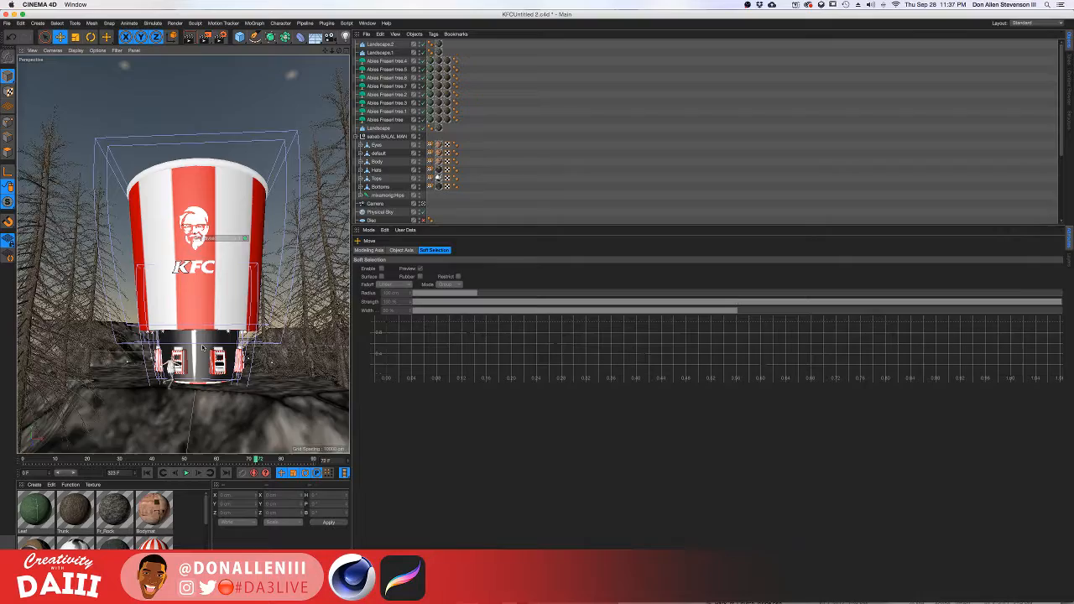
pyautogui.scroll(1, 203, 347)
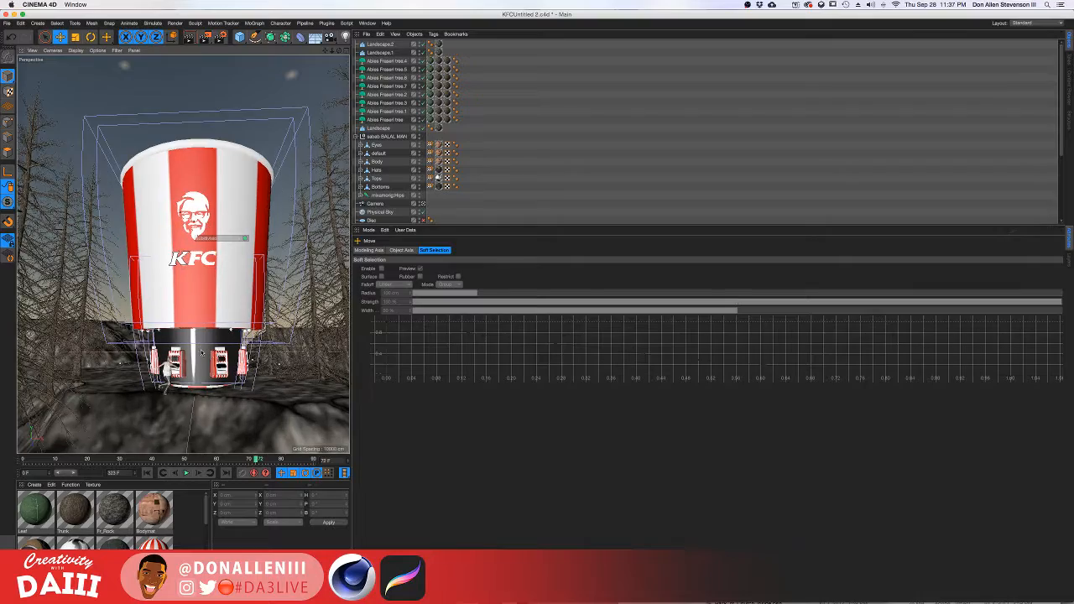
pyautogui.moveTo(199, 342)
pyautogui.keyDown('alt'); pyautogui.mouseDown()
pyautogui.moveTo(191, 304)
pyautogui.moveTo(198, 322)
pyautogui.mouseUp(); pyautogui.keyUp('alt')
pyautogui.click(239, 37)
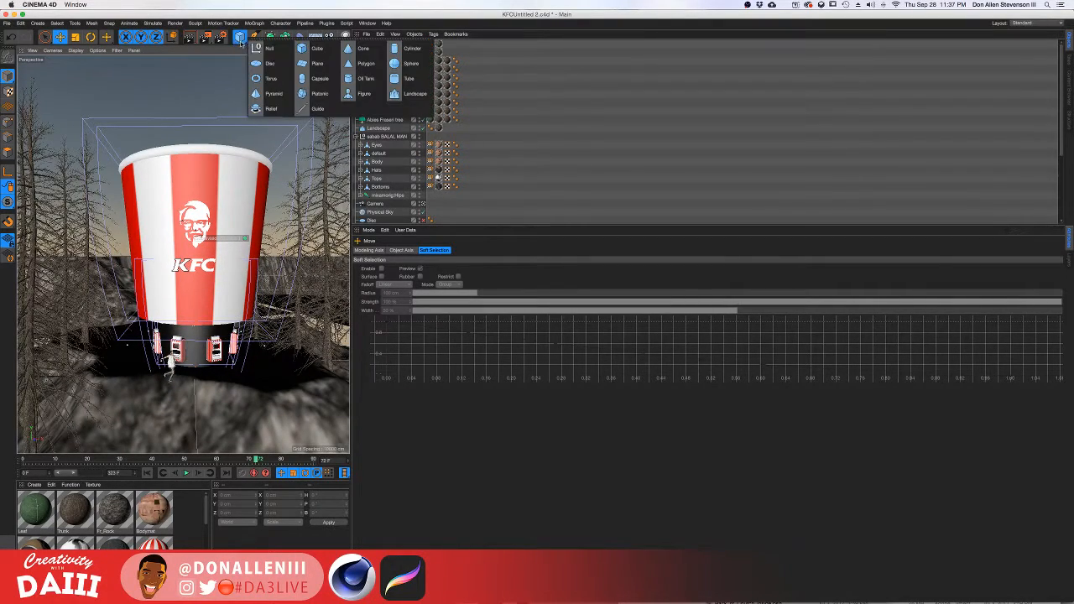
pyautogui.click(266, 99)
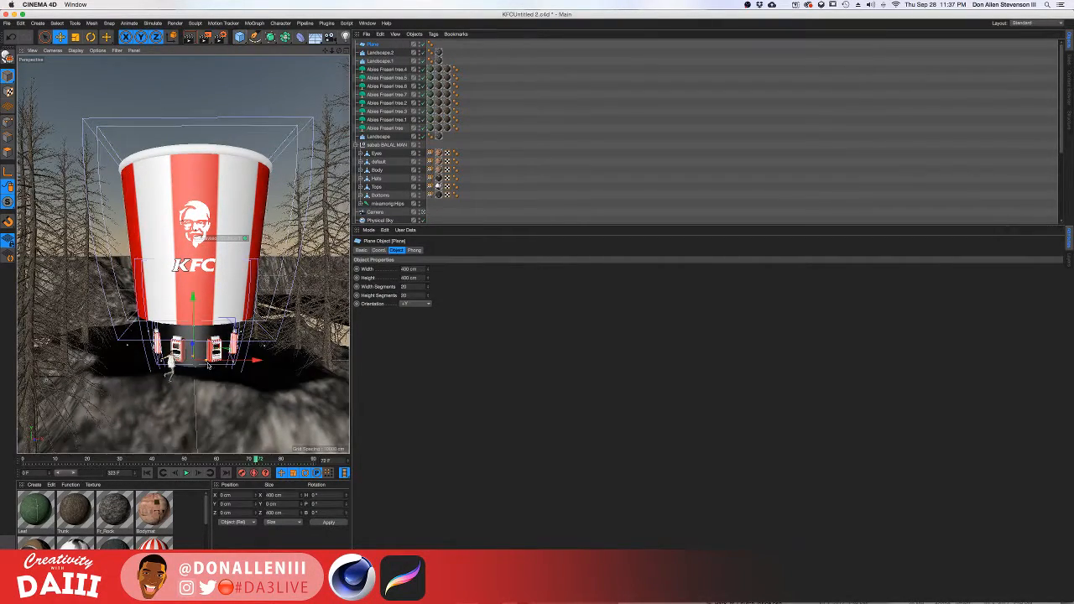
pyautogui.moveTo(254, 360); pyautogui.dragTo(336, 363)
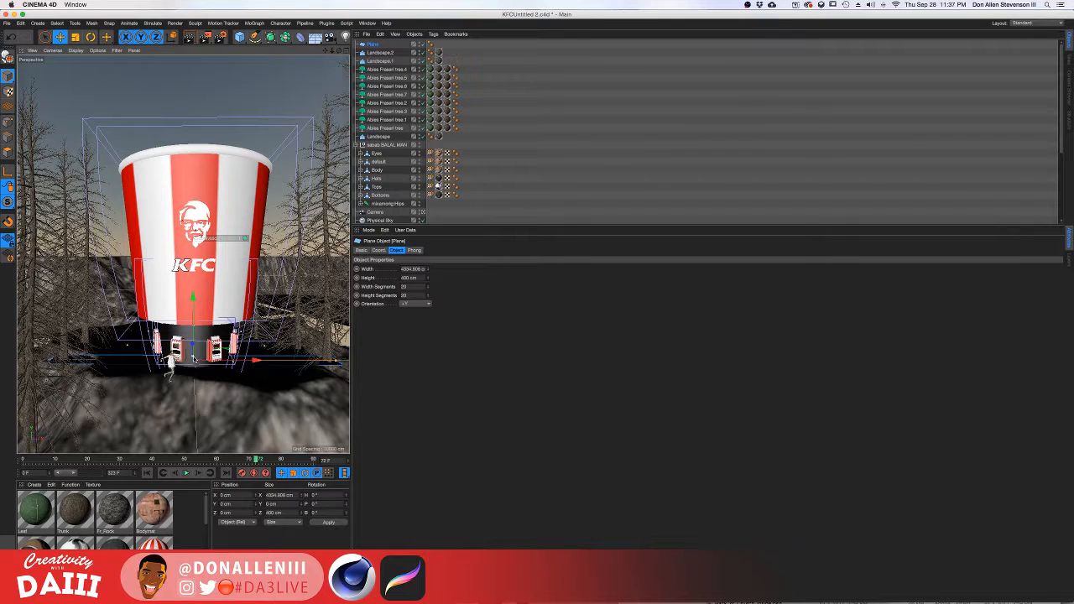
pyautogui.moveTo(193, 354); pyautogui.dragTo(198, 297)
pyautogui.moveTo(256, 360); pyautogui.dragTo(347, 362)
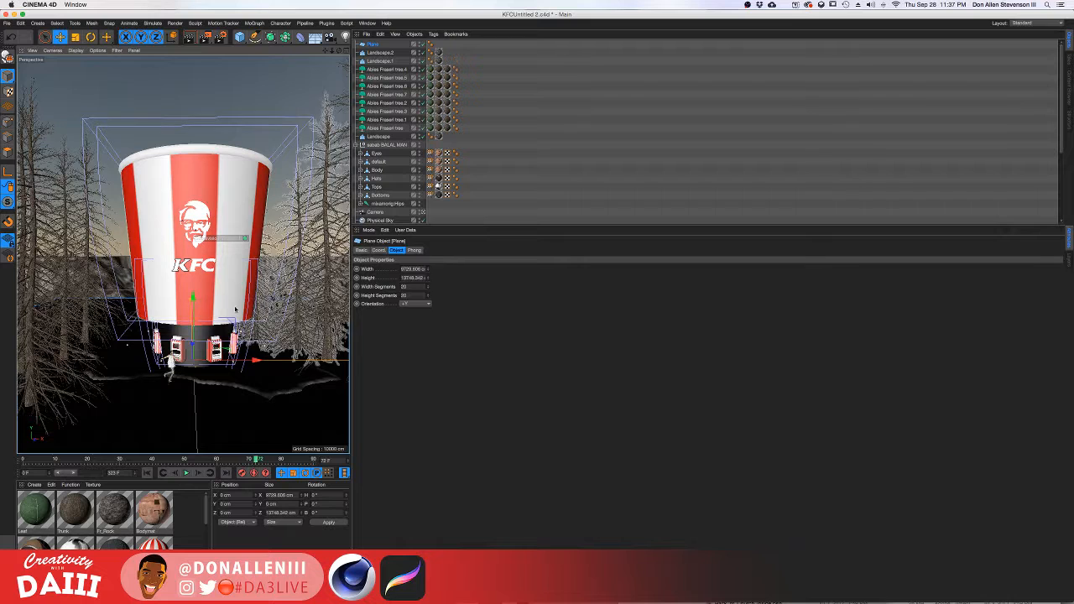
# Lower the Plane into the terrain to about Y -256 cm.
pyautogui.moveTo(194, 299); pyautogui.dragTo(195, 323)
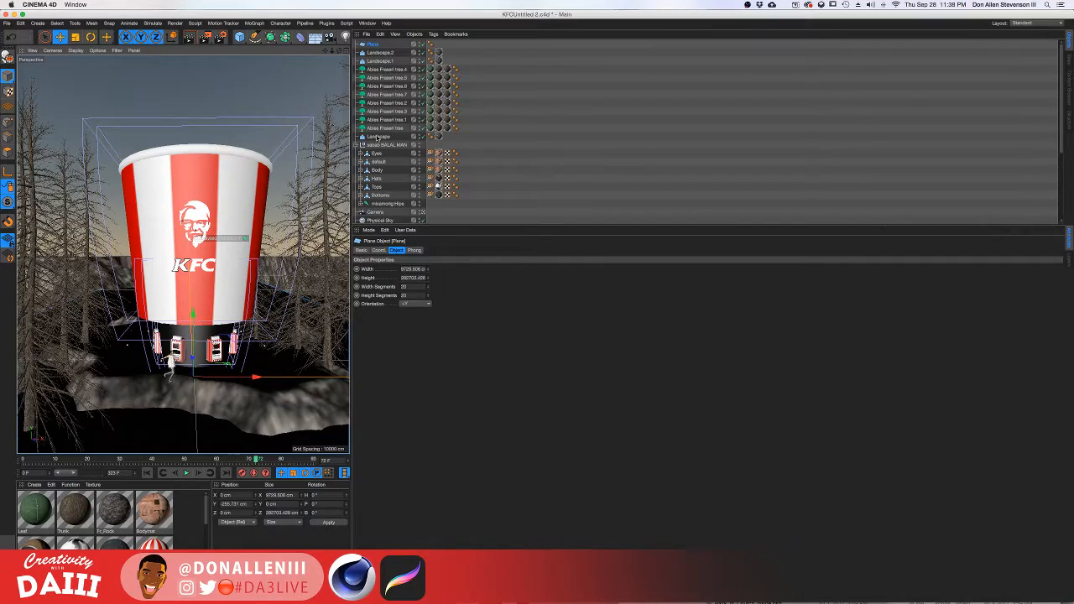
pyautogui.hotkey('ctrl', 'Up')
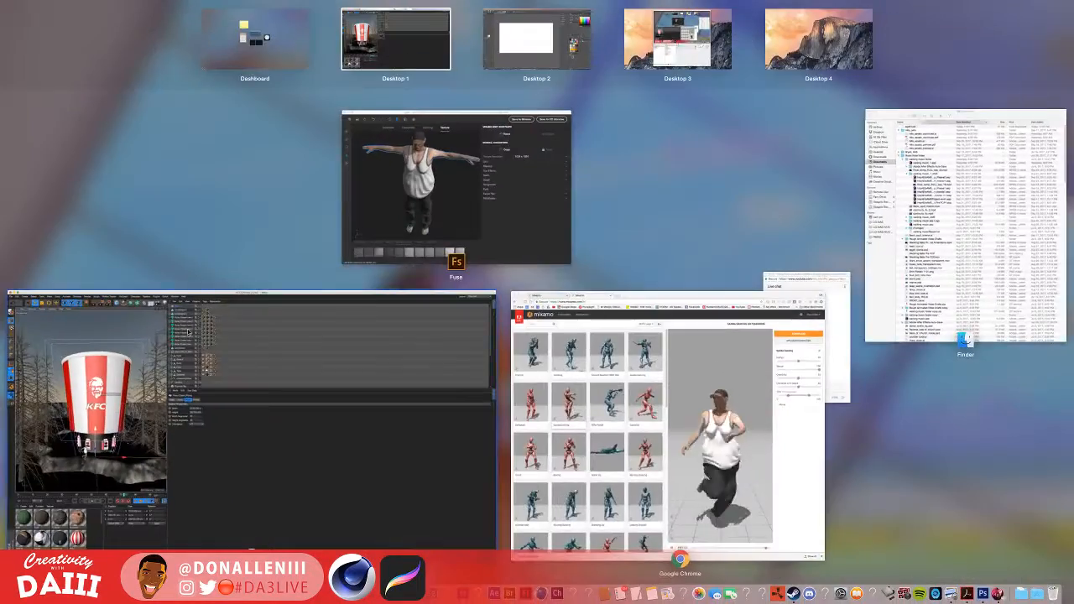
pyautogui.hotkey('ctrl', 'Up')
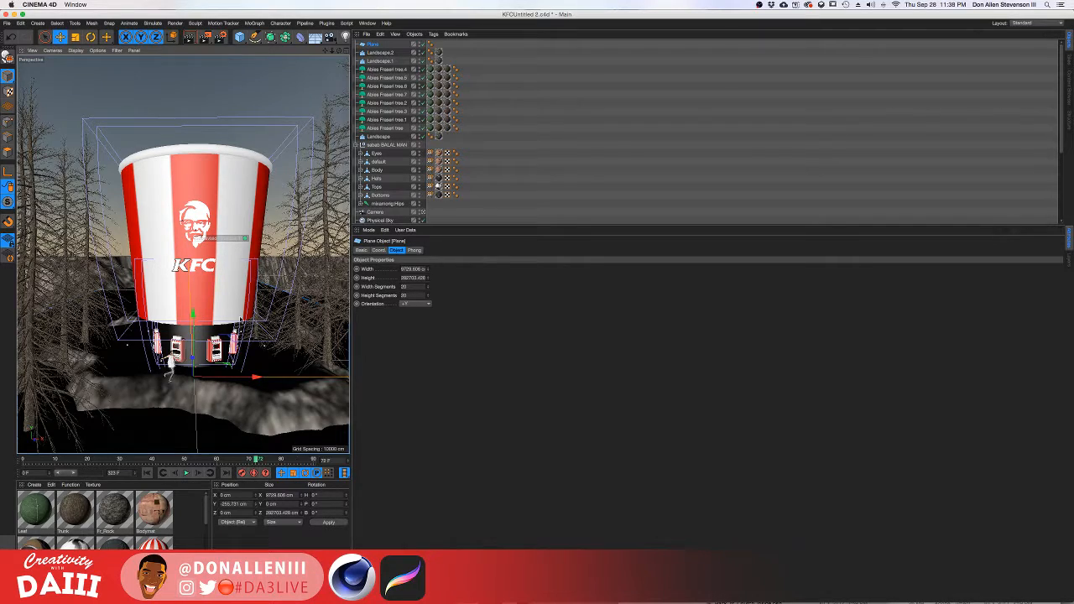
pyautogui.keyDown('alt'); pyautogui.moveTo(180, 331); pyautogui.dragTo(190, 316); pyautogui.keyUp('alt')
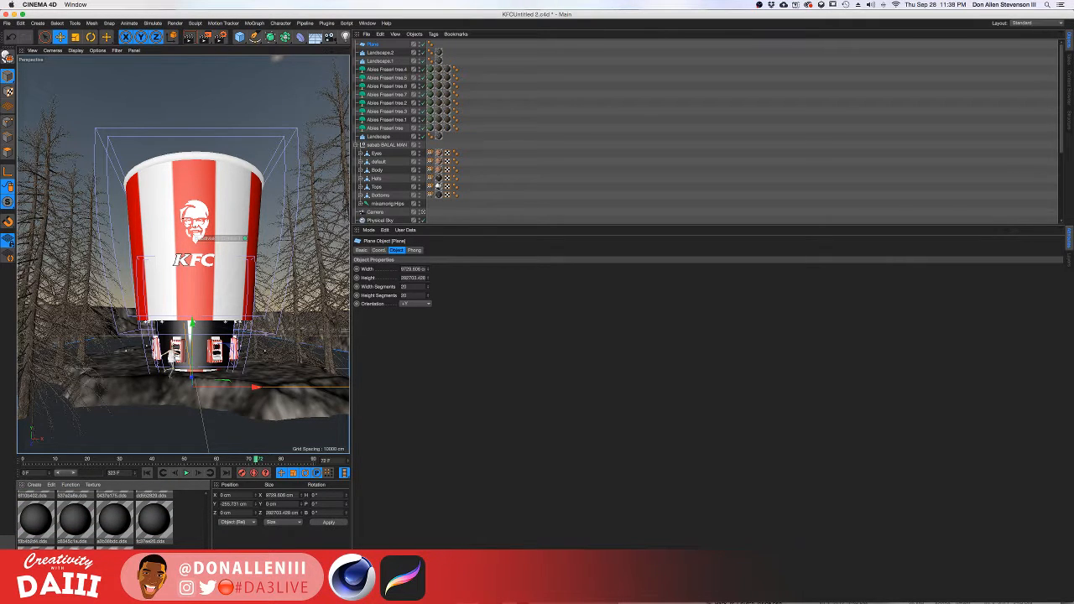
# Create a new material with the default colour settings.
pyautogui.scroll(2, 206, 533)
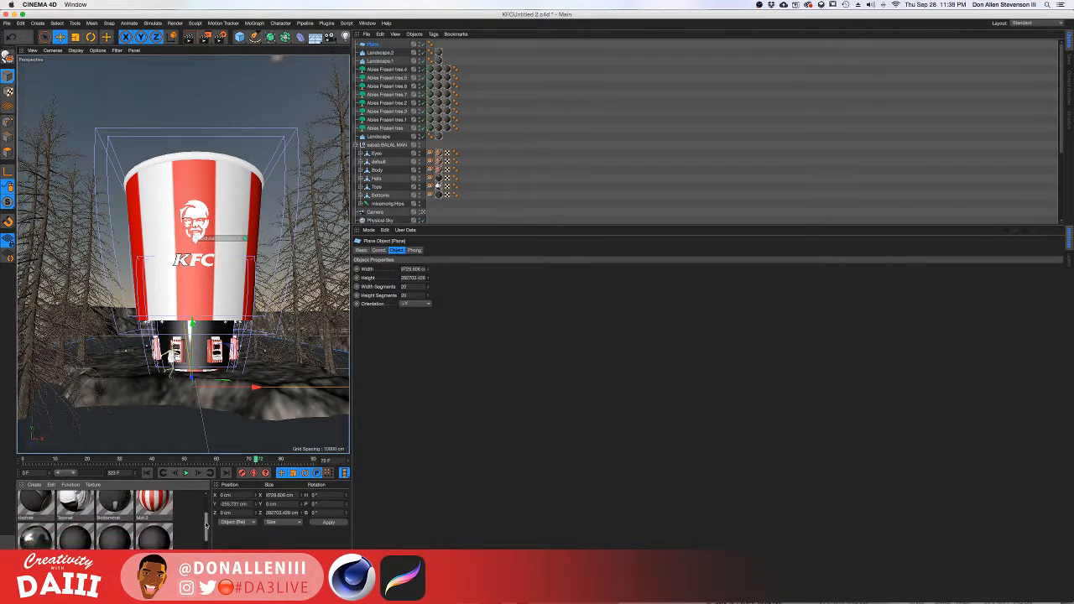
pyautogui.scroll(-2, 206, 533)
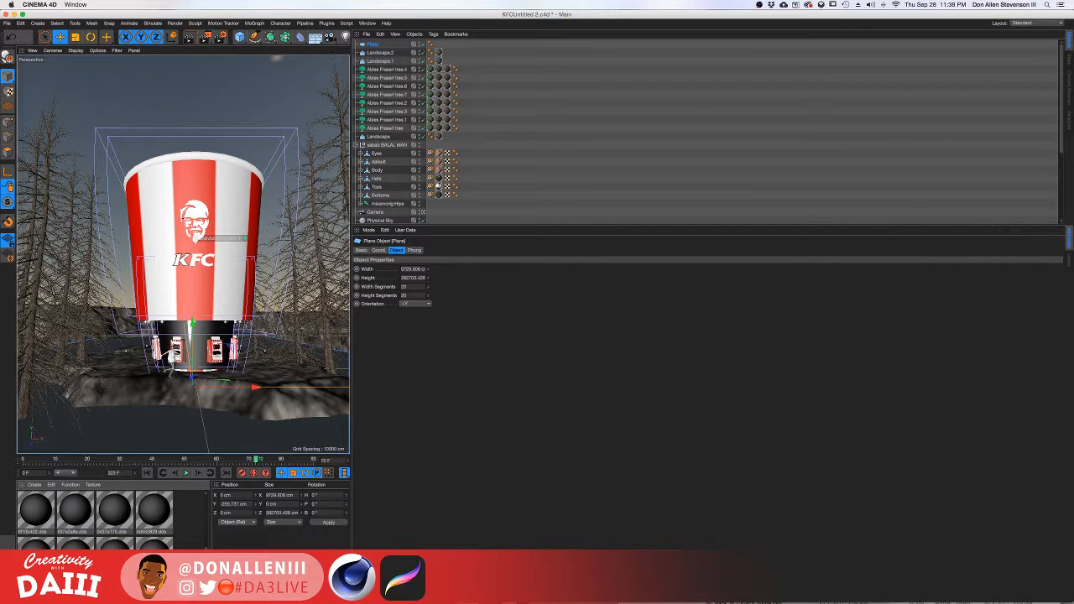
pyautogui.doubleClick(190, 525)
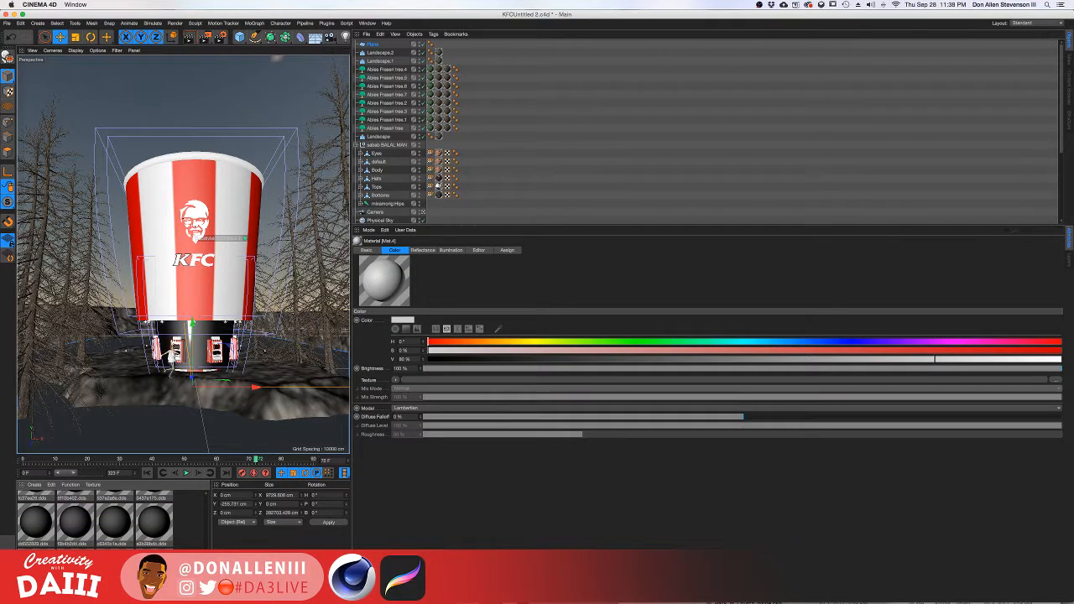
# Open the new Mat.4 material for editing and add a Beckmann layer to its reflectance.
pyautogui.scroll(3, 49, 517)
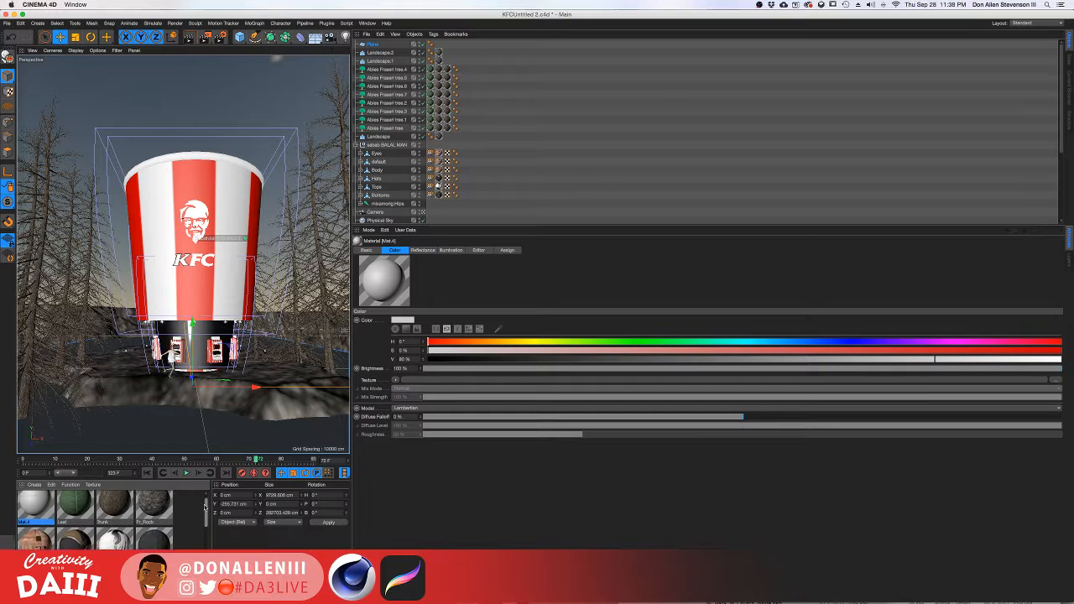
pyautogui.doubleClick(50, 518)
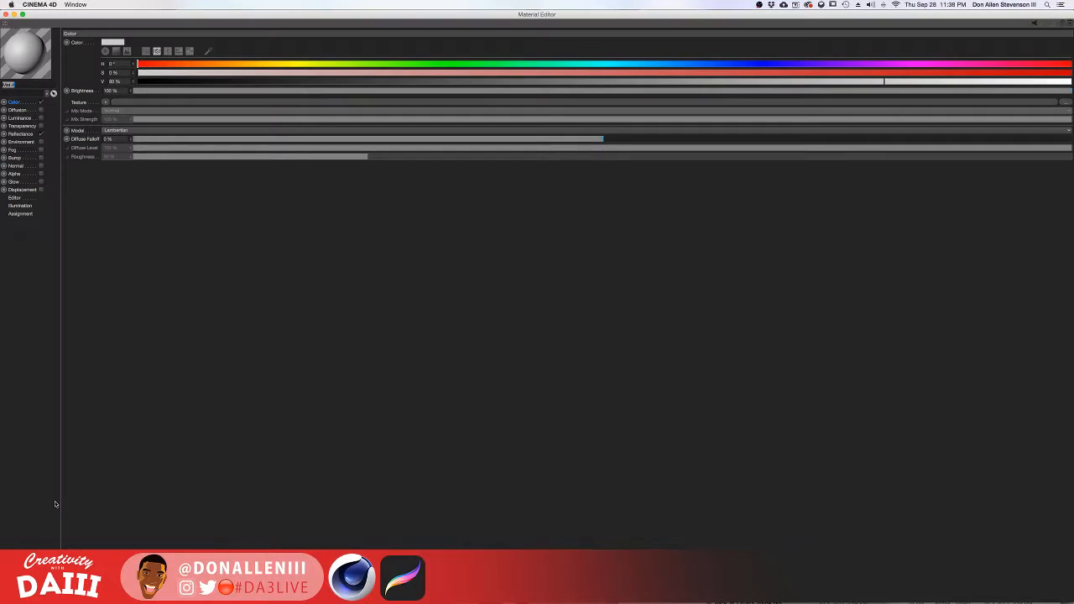
pyautogui.moveTo(1, 25); pyautogui.dragTo(363, 34)
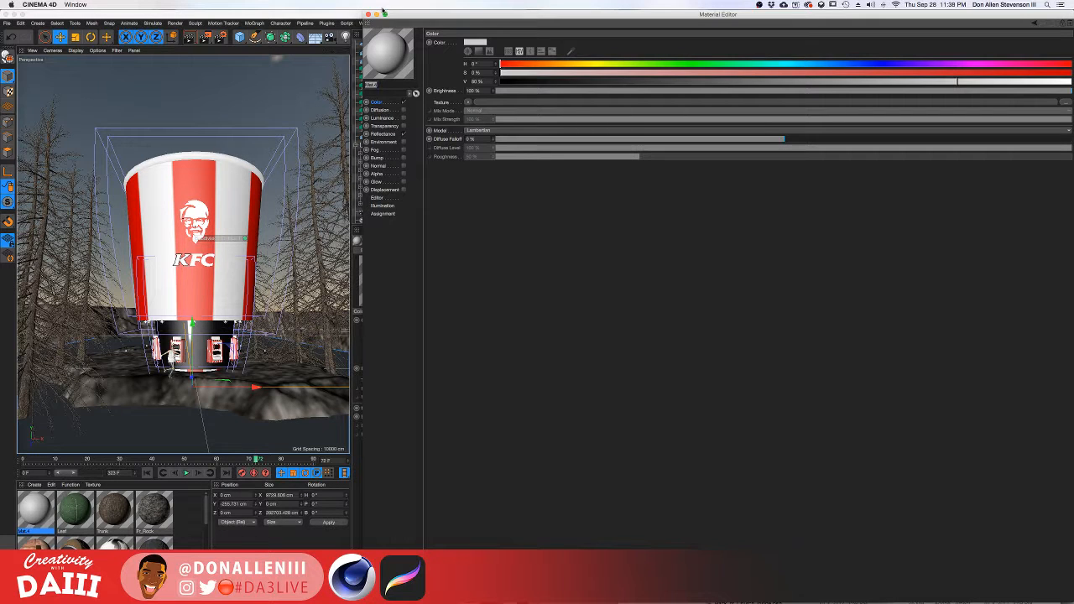
pyautogui.click(392, 136)
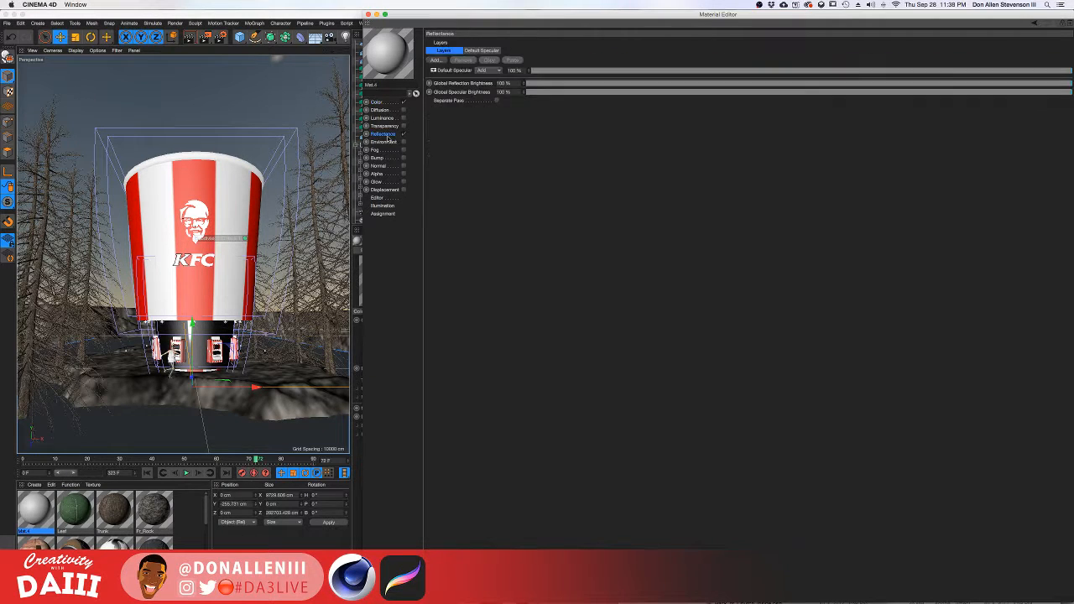
pyautogui.click(442, 62)
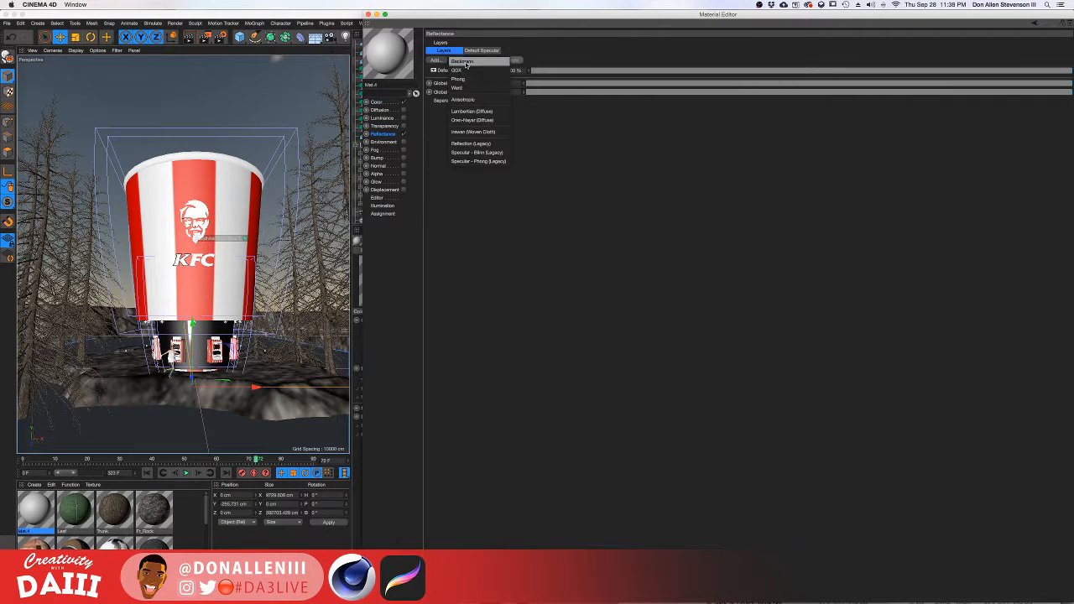
pyautogui.click(458, 62)
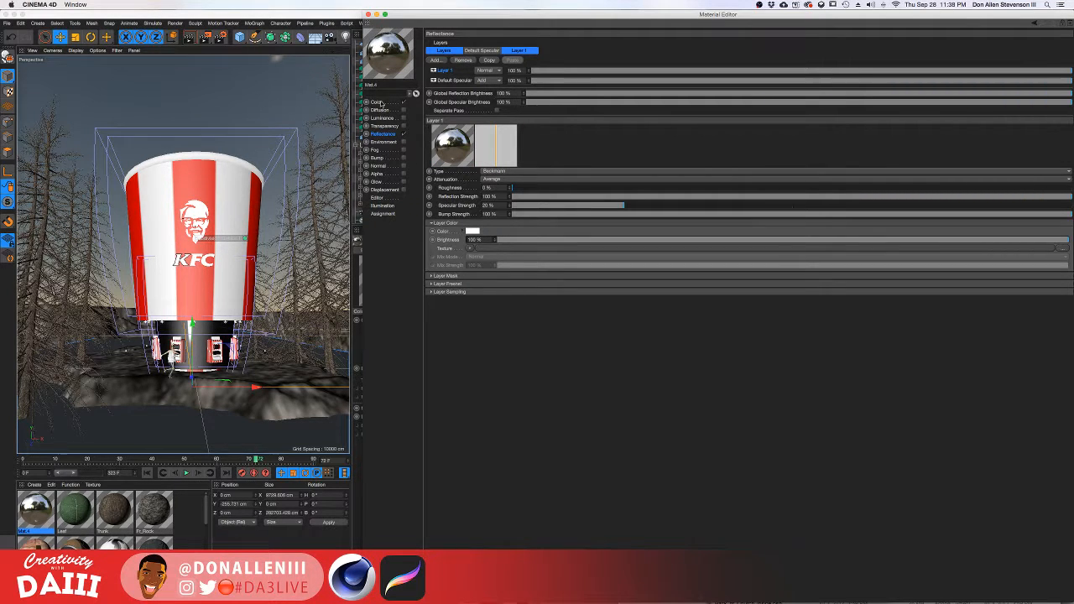
# Set the Mat.4 colour to a medium blue with hue about 199° and saturation about 52%.
pyautogui.click(377, 102)
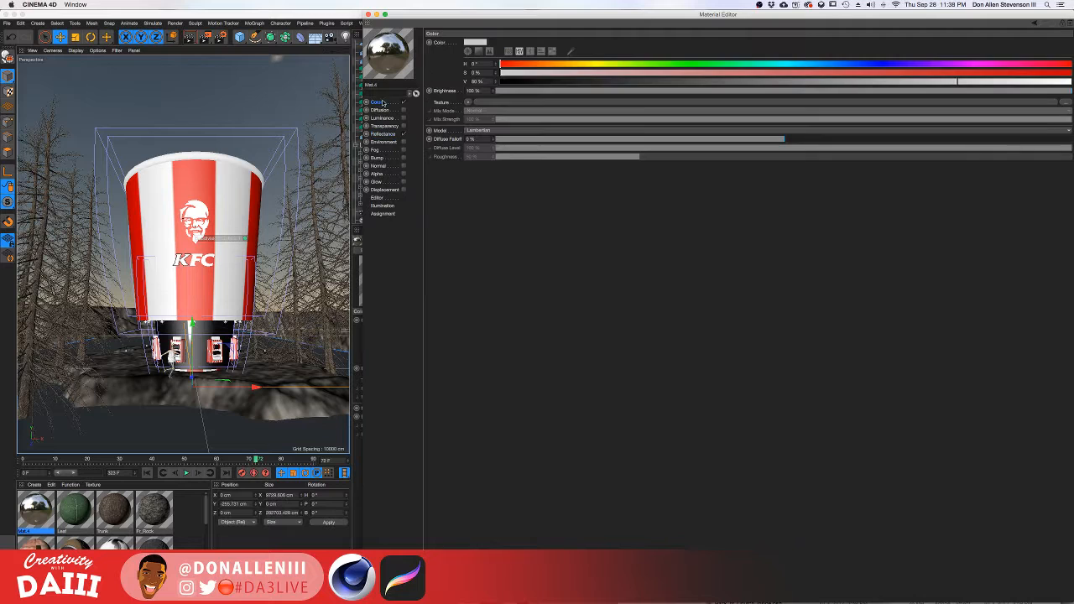
pyautogui.moveTo(822, 64); pyautogui.dragTo(815, 64)
pyautogui.click(797, 72)
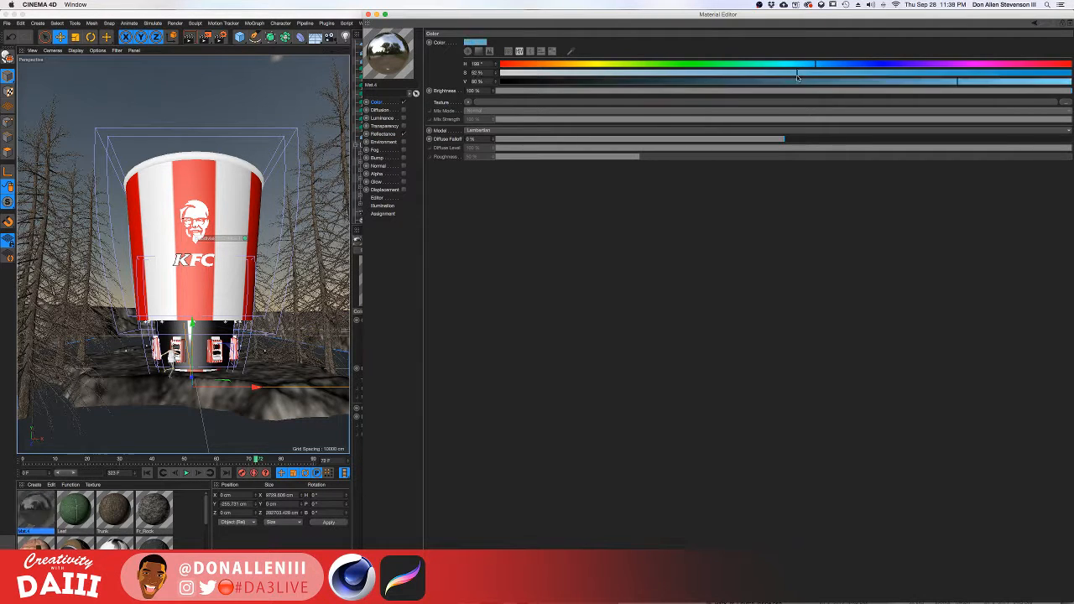
# Set the Mat.4 global reflection brightness to about 70% and apply the material to the ground Plane.
pyautogui.click(382, 133)
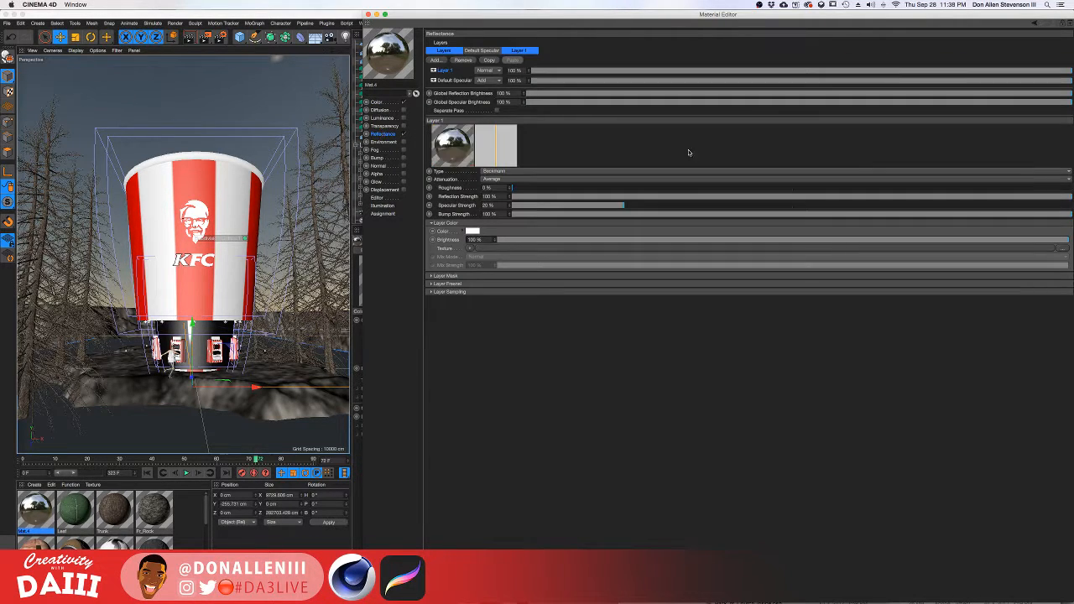
pyautogui.click(909, 92)
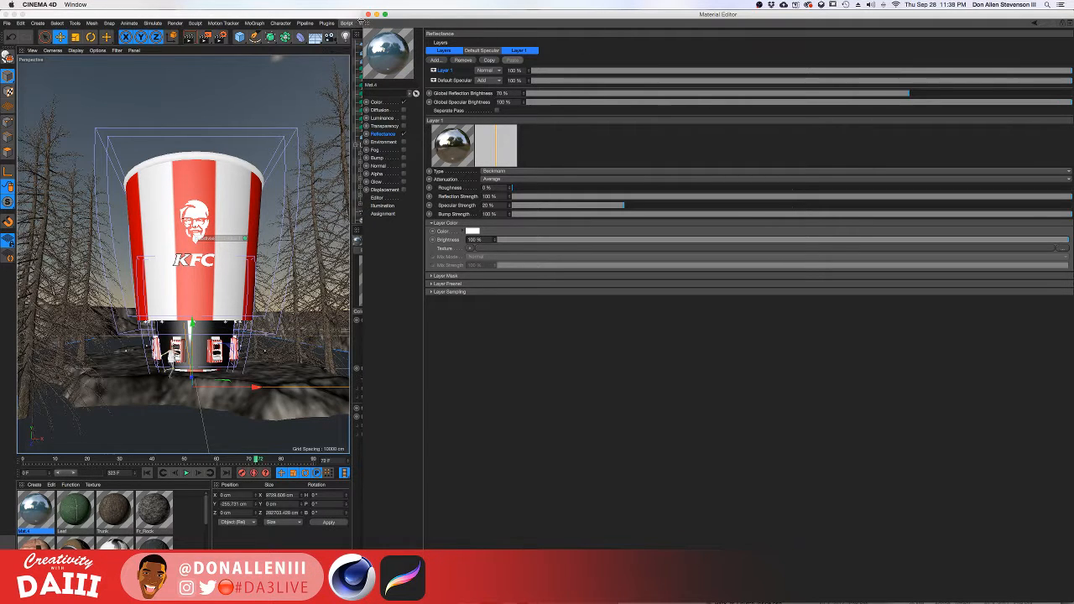
pyautogui.click(367, 14)
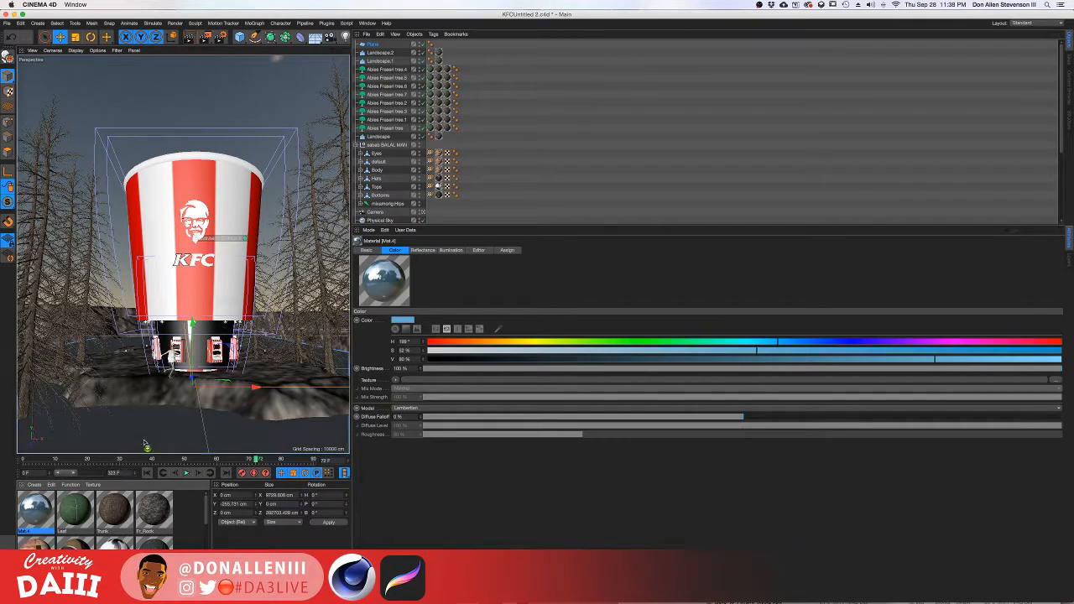
pyautogui.moveTo(145, 444); pyautogui.dragTo(146, 443)
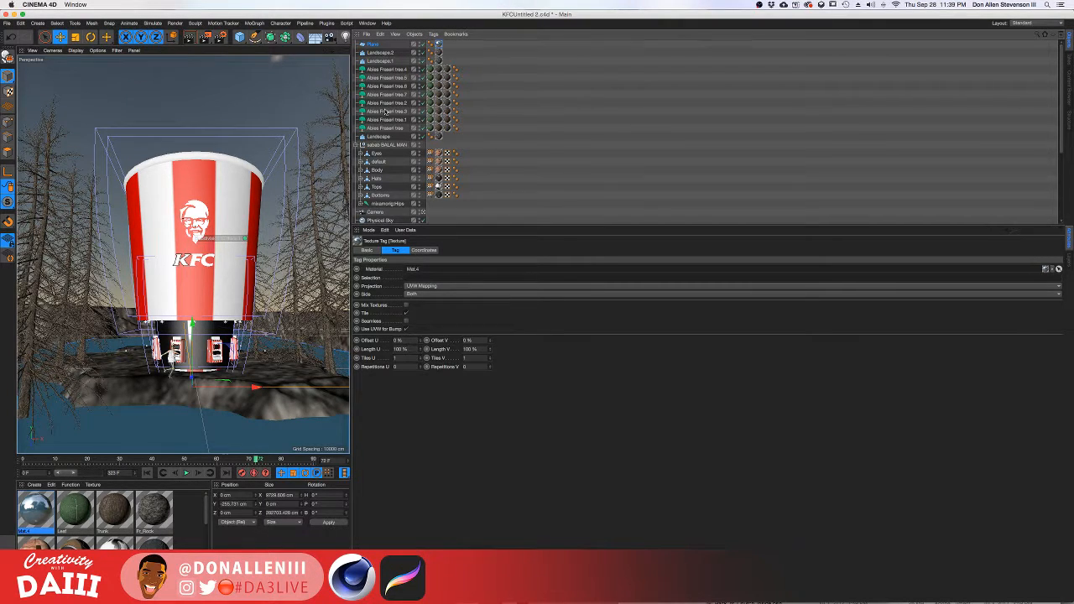
# Give the light inside Array.1 Volumetric visible light and enlarge its visible range so the spheres extend well around the bucket's rim.
pyautogui.scroll(-4, 386, 118)
pyautogui.click(378, 198)
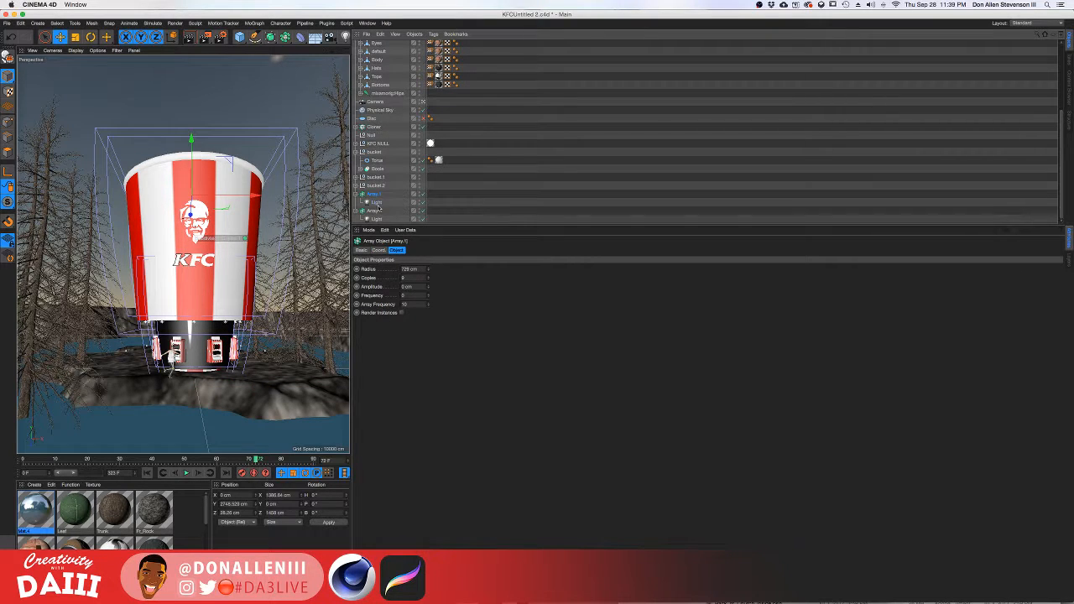
pyautogui.click(371, 212)
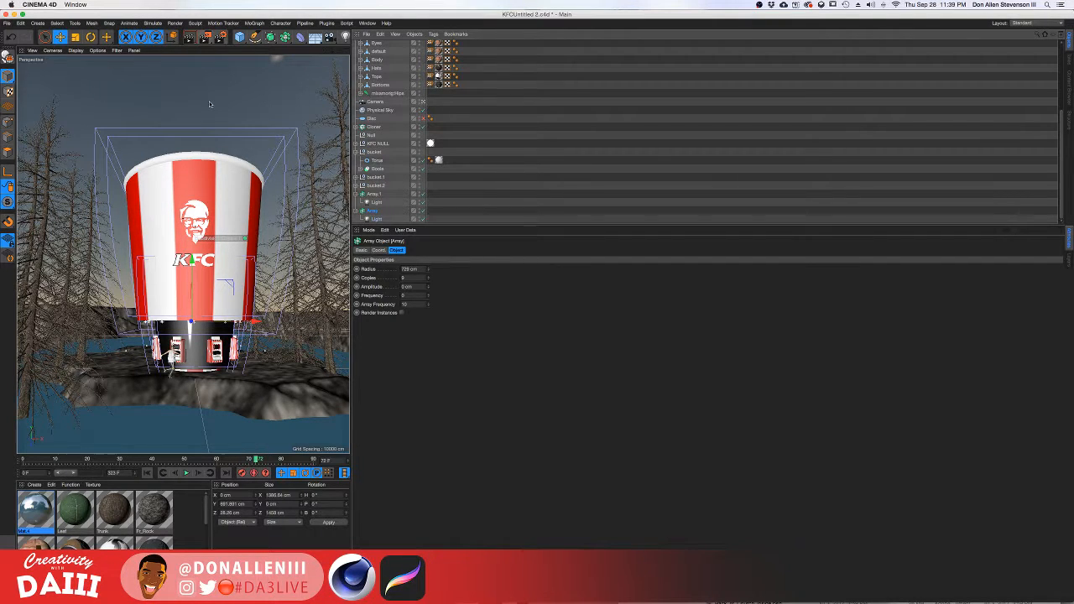
pyautogui.click(375, 194)
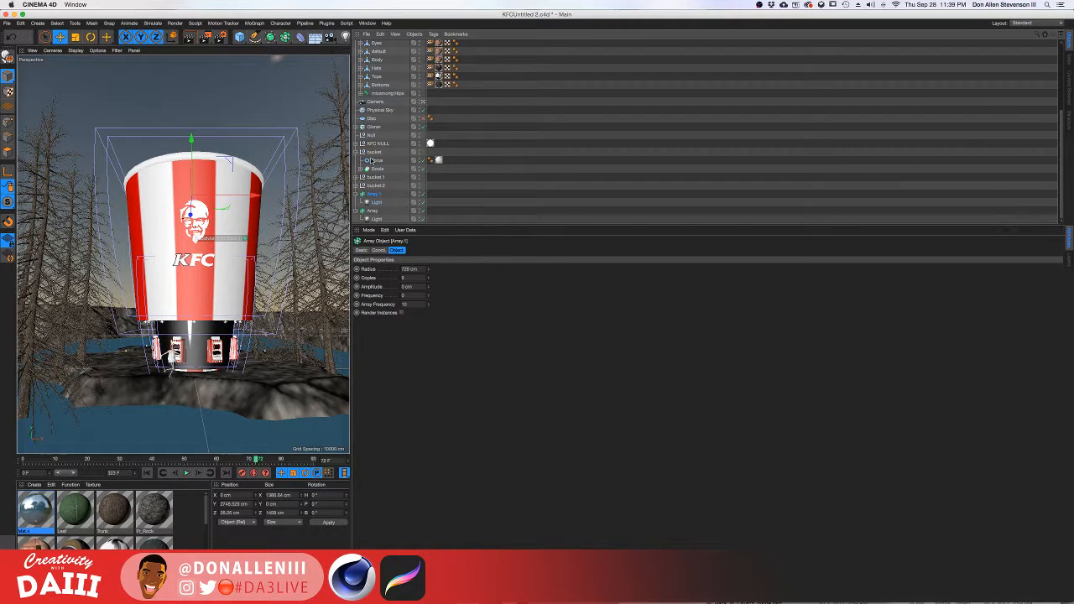
pyautogui.click(375, 202)
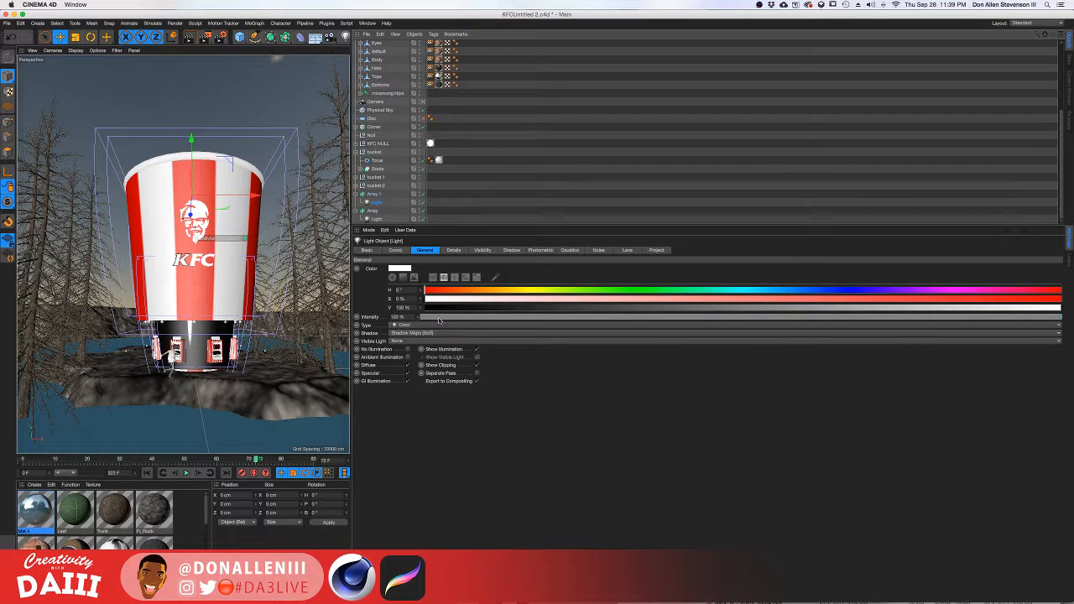
pyautogui.click(408, 342)
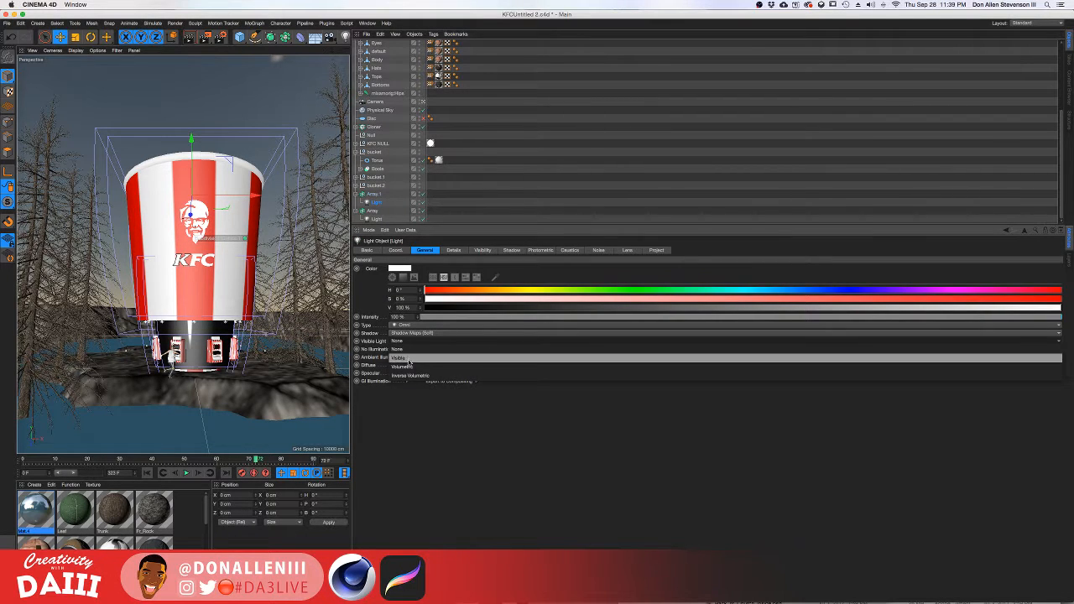
pyautogui.click(409, 367)
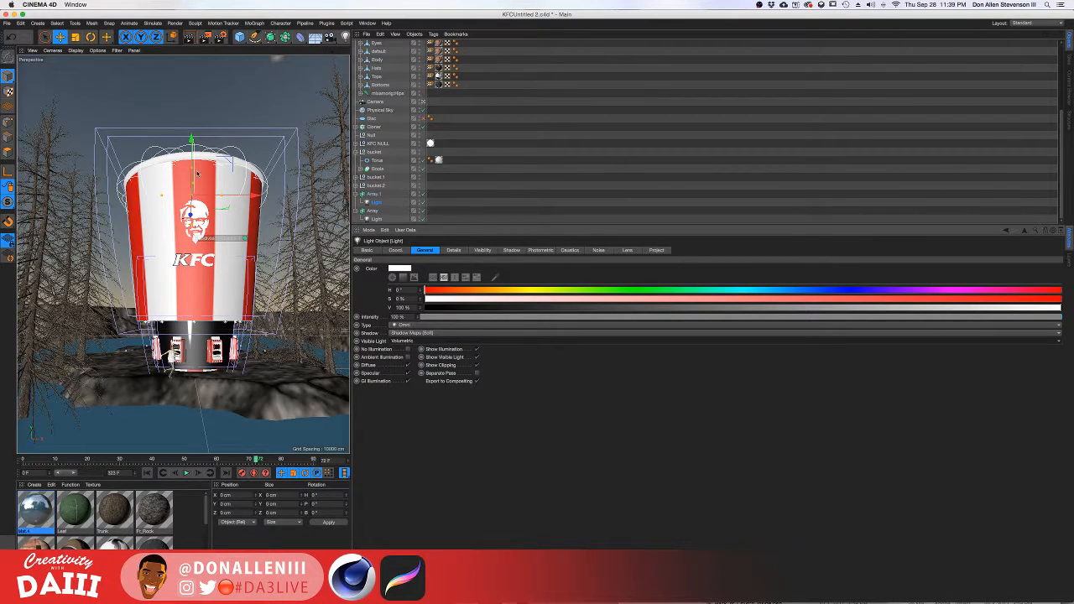
pyautogui.moveTo(193, 181); pyautogui.dragTo(222, 133)
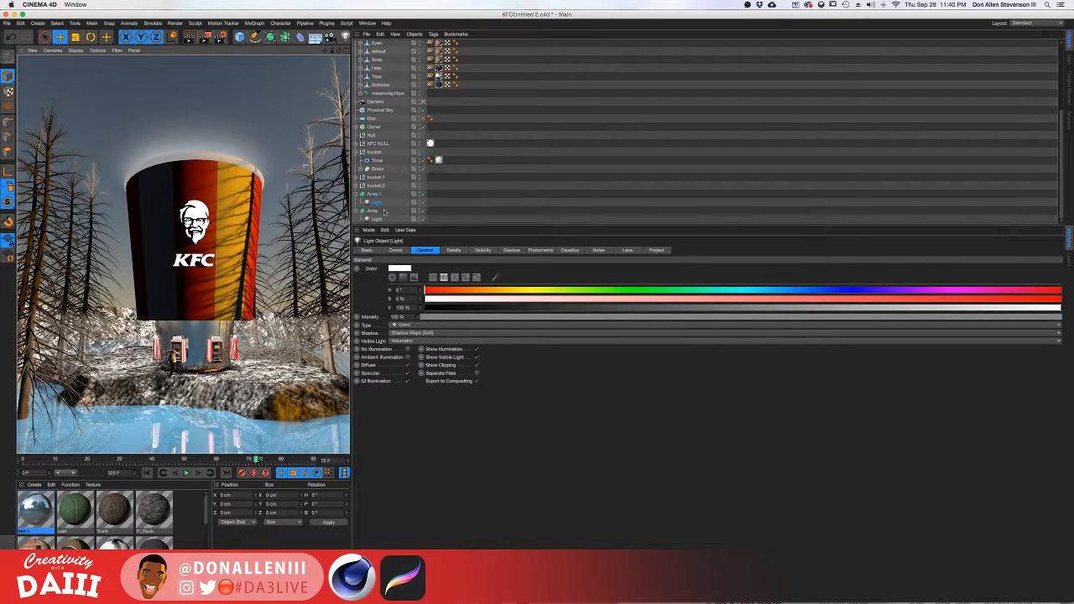
# Shrink the viewport to a small area and set the Physical Sky time to about 12:56.
pyautogui.click(382, 110)
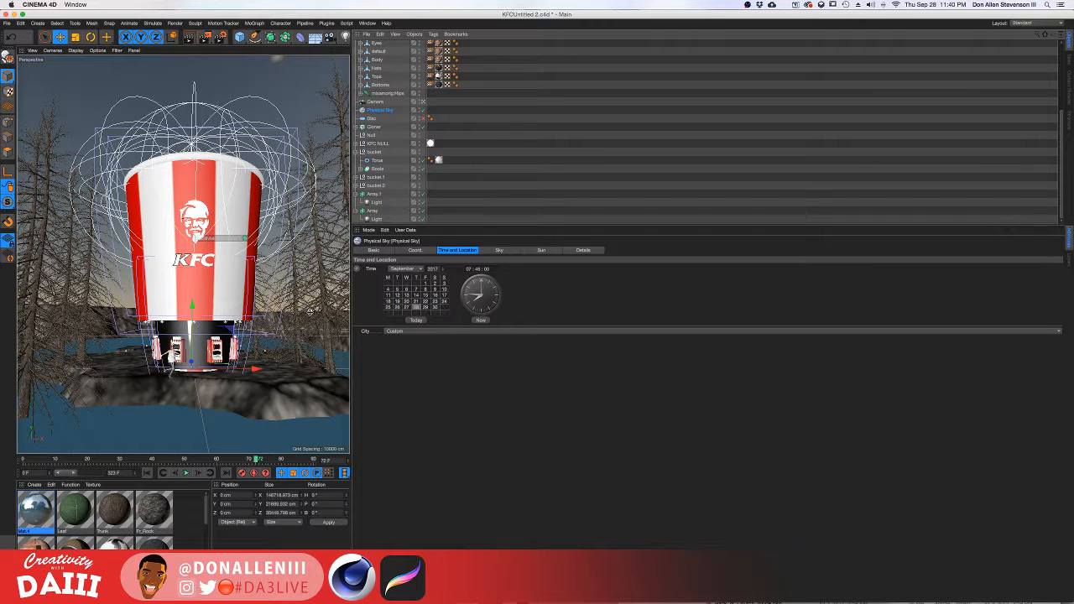
pyautogui.moveTo(350, 446); pyautogui.dragTo(256, 448)
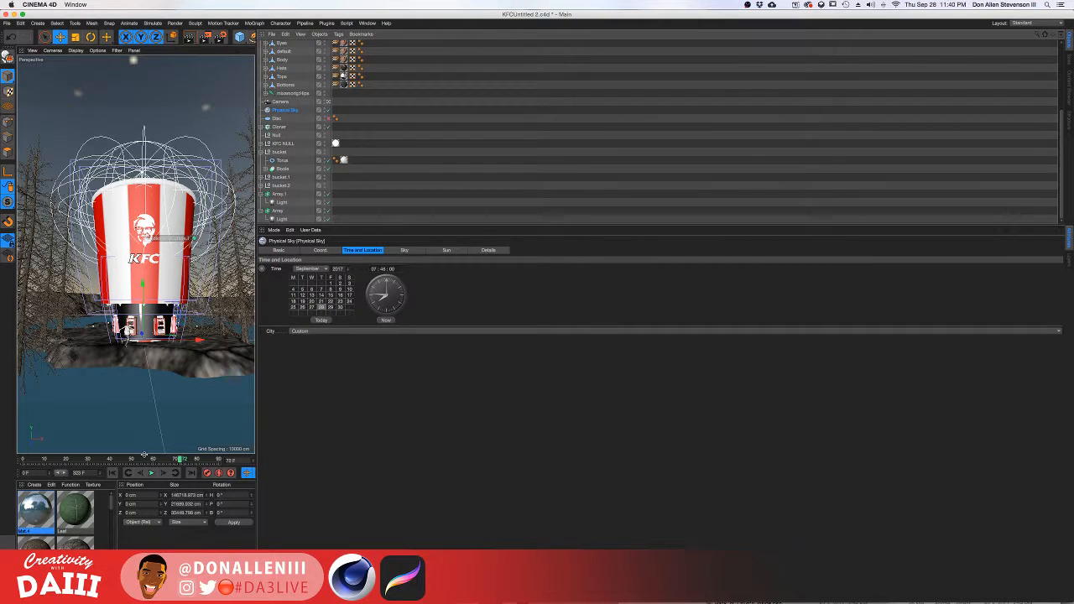
pyautogui.moveTo(145, 454); pyautogui.dragTo(144, 256)
pyautogui.moveTo(252, 149); pyautogui.dragTo(179, 152)
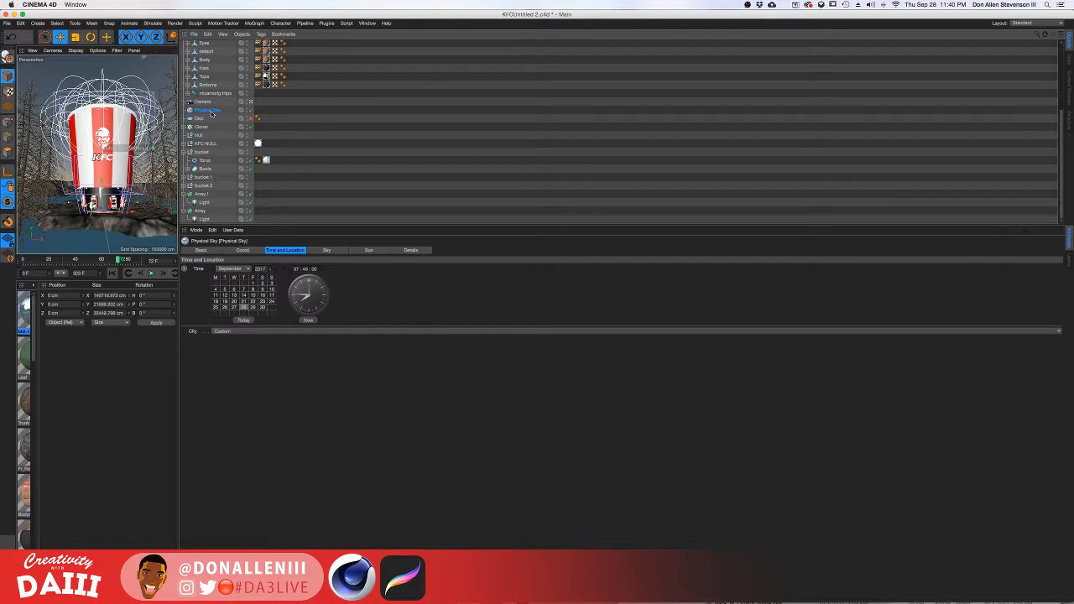
pyautogui.moveTo(292, 283); pyautogui.dragTo(304, 287)
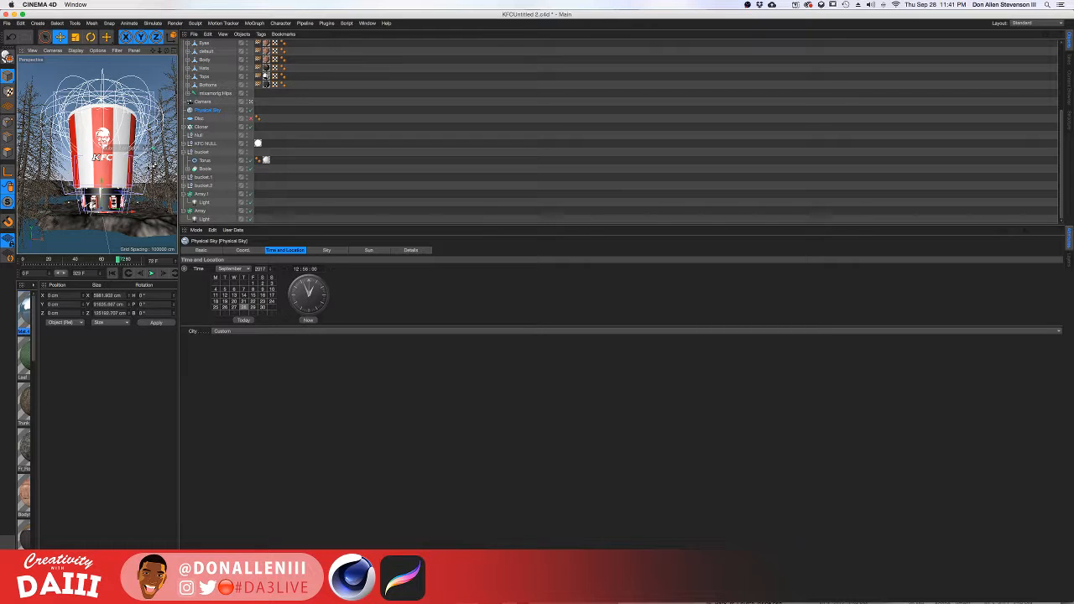
# Preview the rendered midday lighting and reframe the bucket with the trees, rocks and water.
pyautogui.keyDown('alt'); pyautogui.moveTo(152, 167); pyautogui.dragTo(149, 172); pyautogui.keyUp('alt')
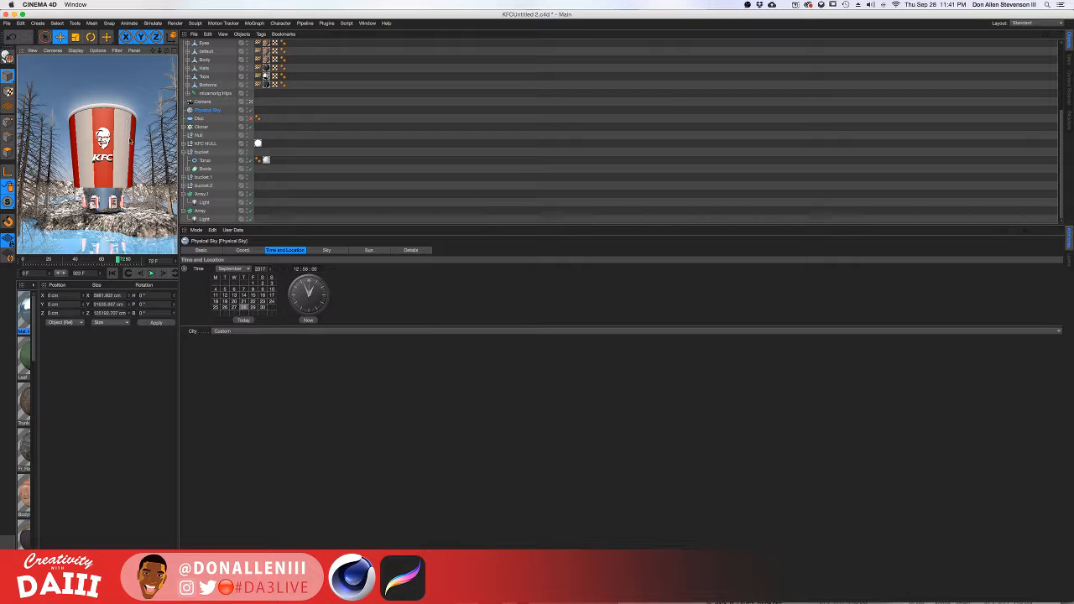
pyautogui.click(113, 192)
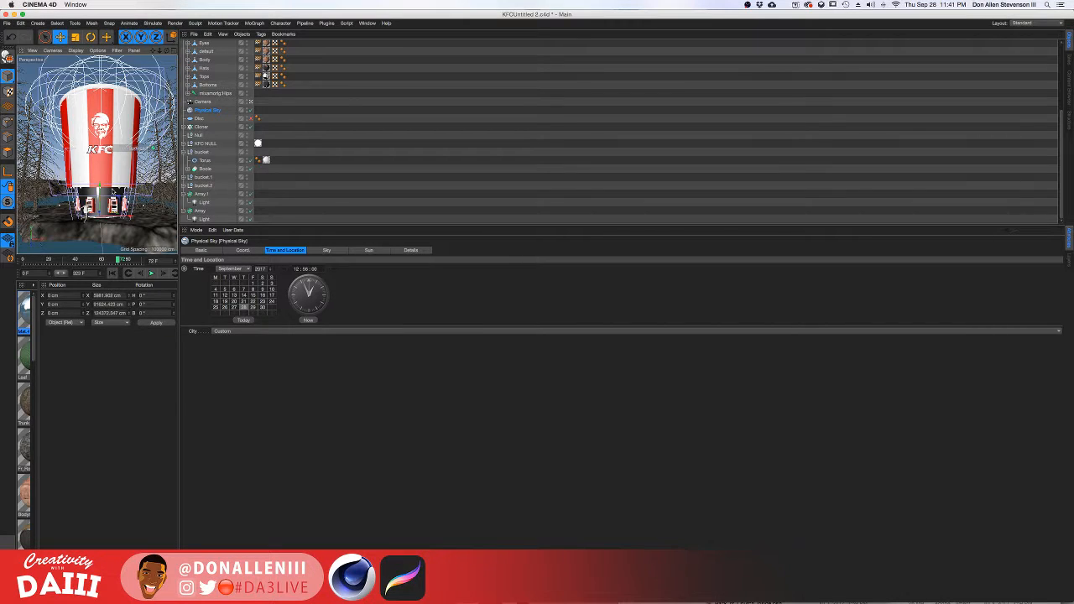
pyautogui.scroll(-2, 113, 192)
pyautogui.keyDown('alt'); pyautogui.moveTo(113, 181); pyautogui.dragTo(116, 156); pyautogui.keyUp('alt')
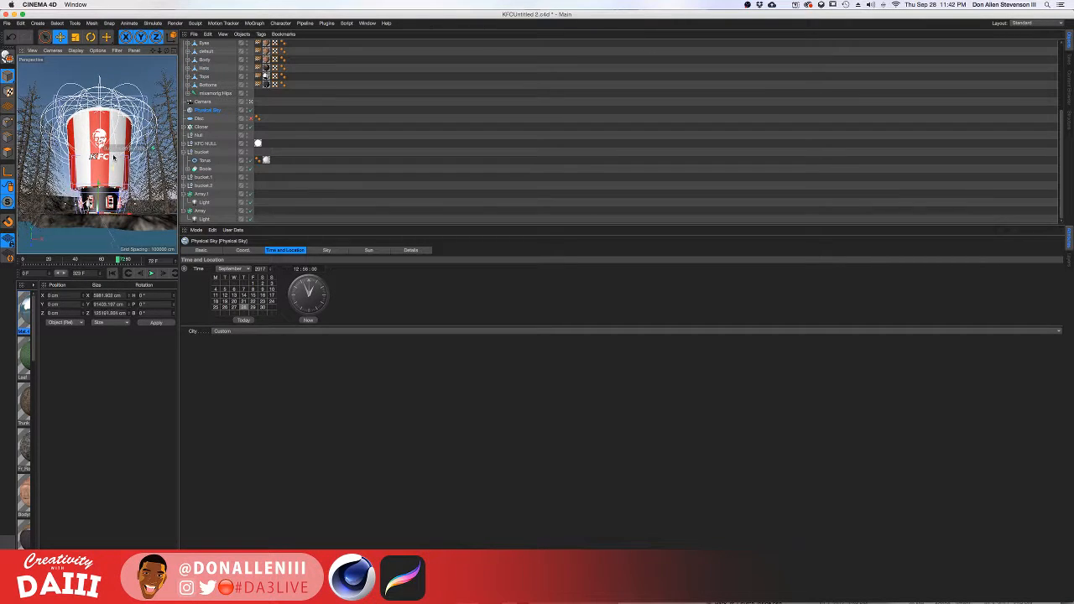
pyautogui.keyDown('alt'); pyautogui.moveTo(114, 157); pyautogui.dragTo(115, 162); pyautogui.keyUp('alt')
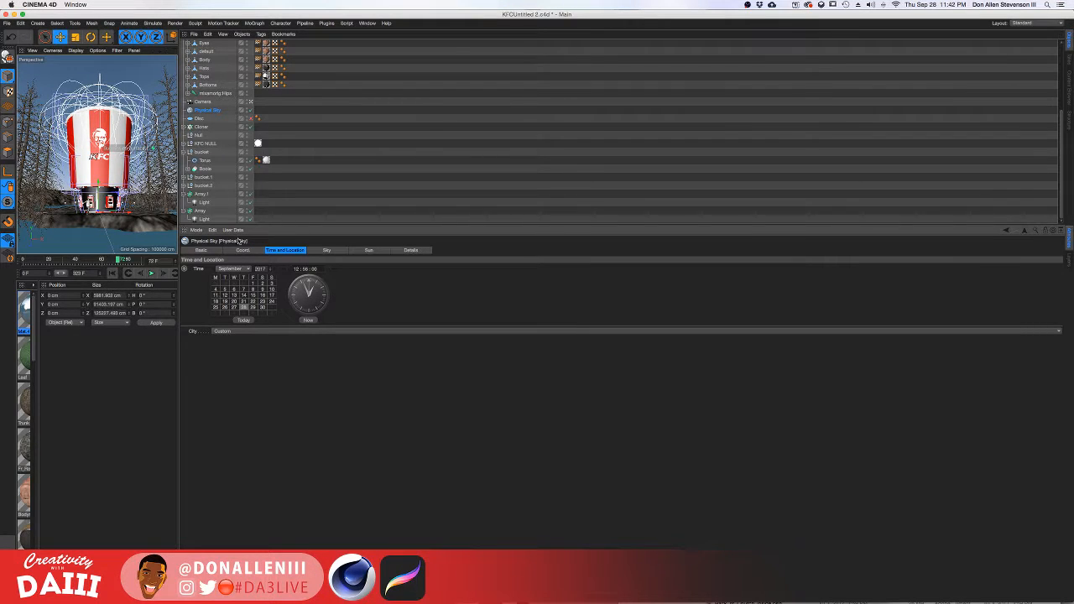
# Select the rock material assigned to Landscape.2 and widen the viewport and material list.
pyautogui.scroll(5, 235, 79)
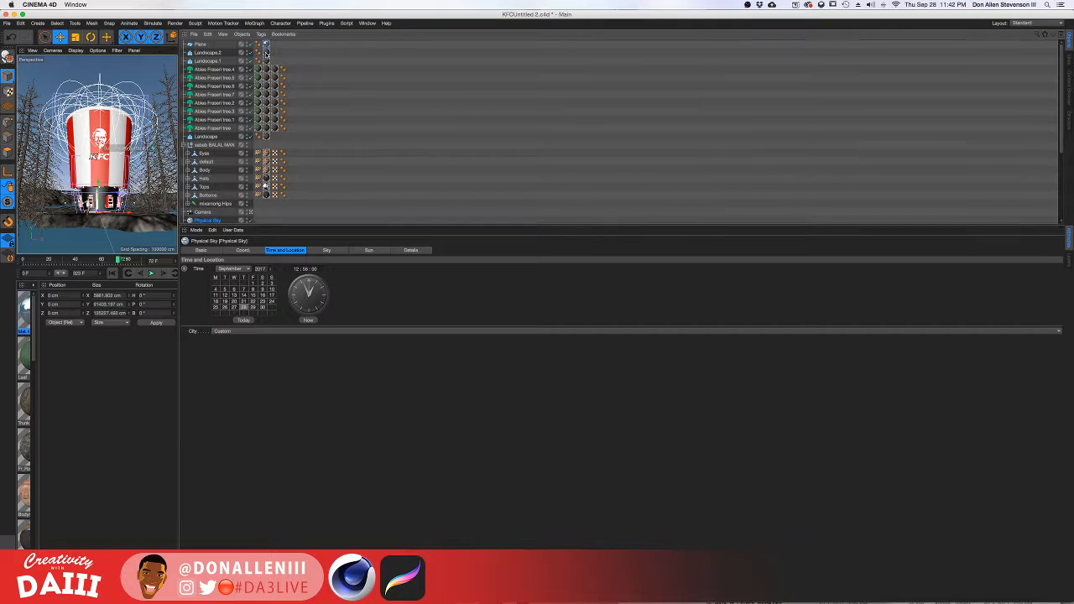
pyautogui.click(266, 53)
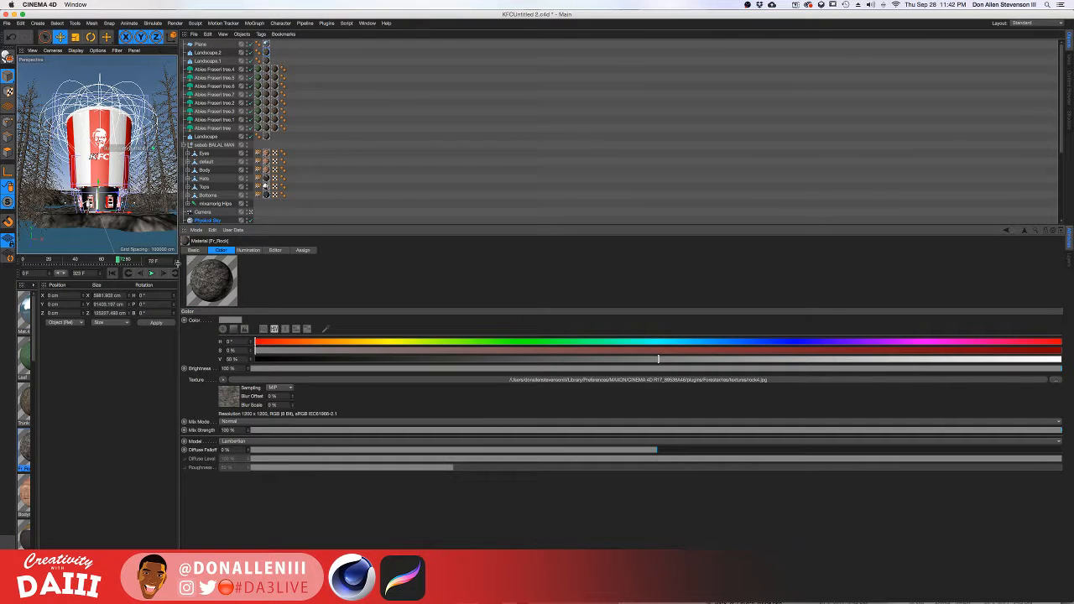
pyautogui.moveTo(181, 265); pyautogui.dragTo(339, 264)
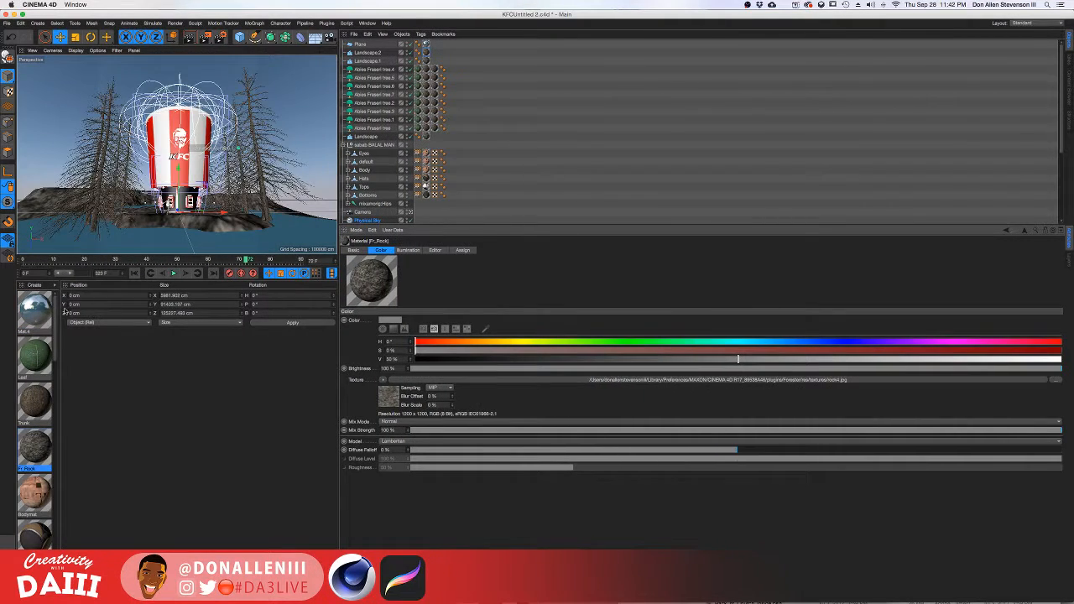
pyautogui.moveTo(62, 310); pyautogui.dragTo(182, 313)
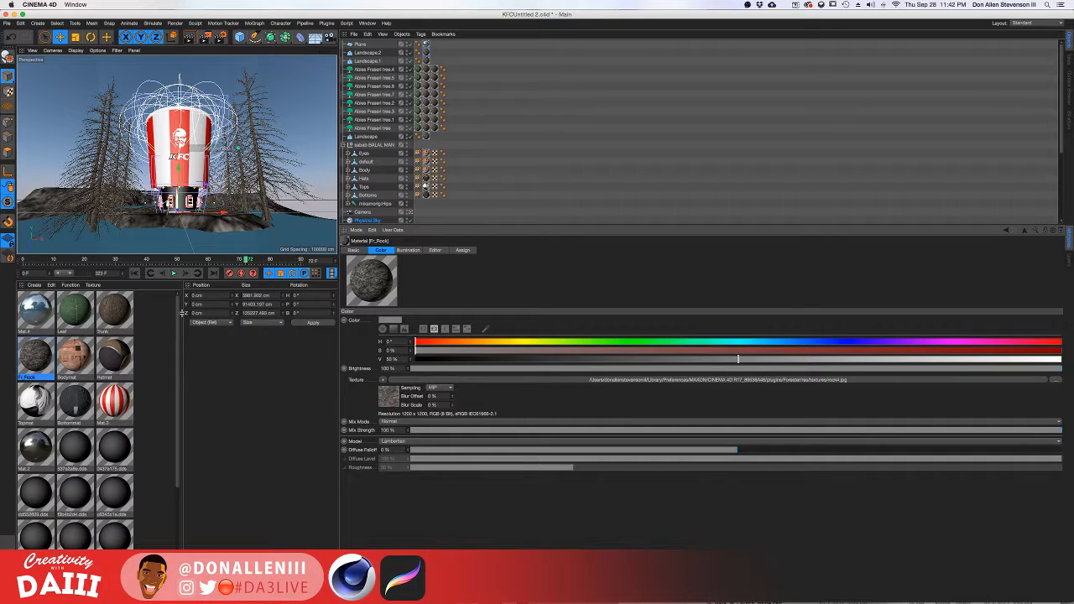
# Open the Fr_Rock material, enable its Bump channel and load a Noise texture into it.
pyautogui.doubleClick(46, 359)
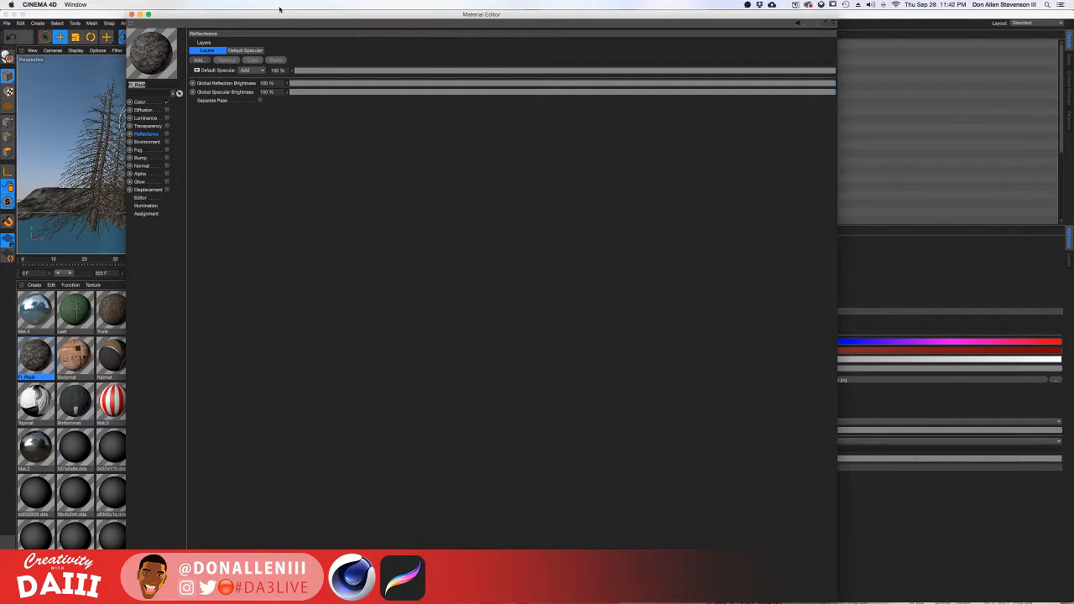
pyautogui.moveTo(280, 10); pyautogui.dragTo(488, 66)
pyautogui.click(373, 215)
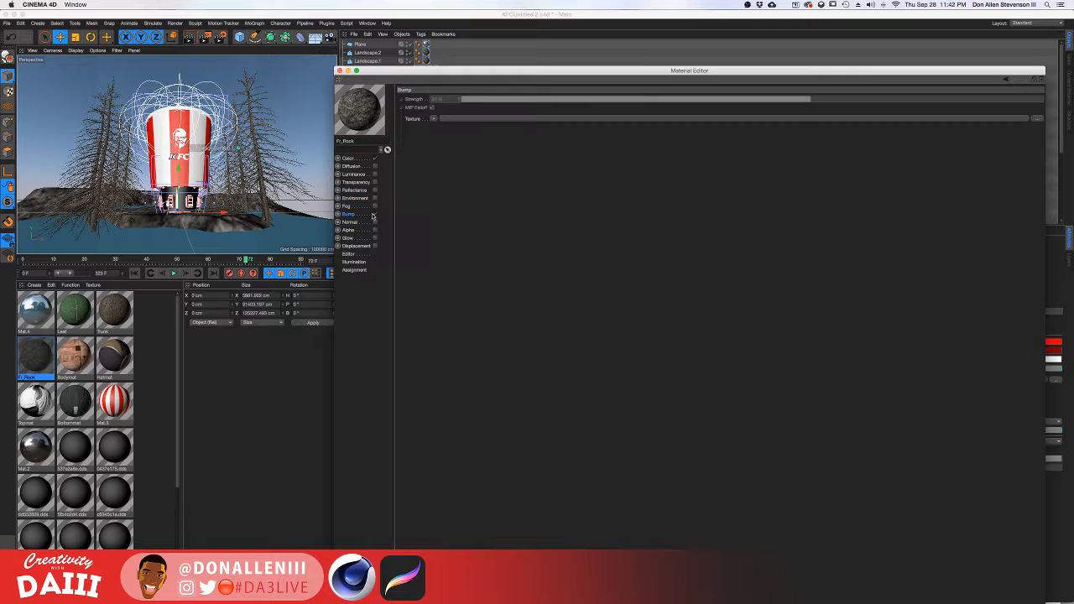
pyautogui.click(433, 119)
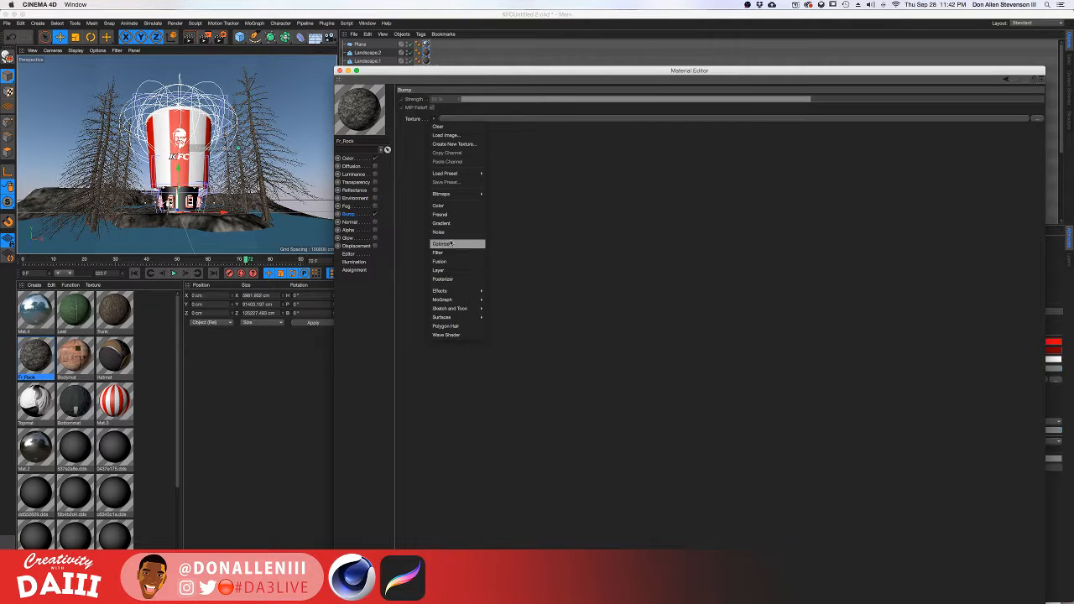
pyautogui.click(448, 232)
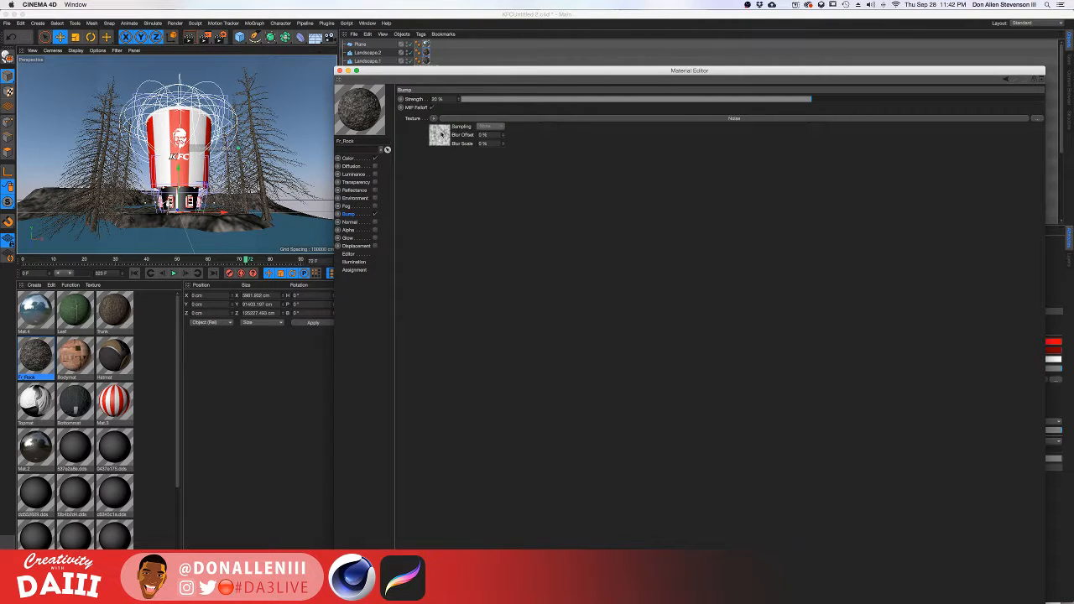
# Set the Fr_Rock bump noise to the Dents type with a 2% global scale and narrow the viewport.
pyautogui.click(440, 135)
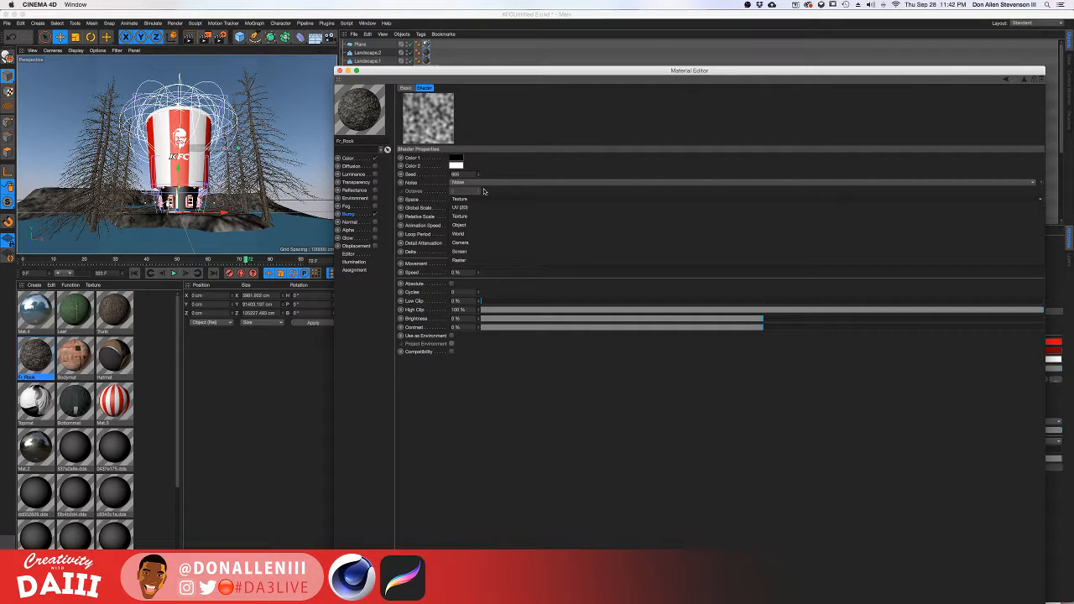
pyautogui.click(485, 183)
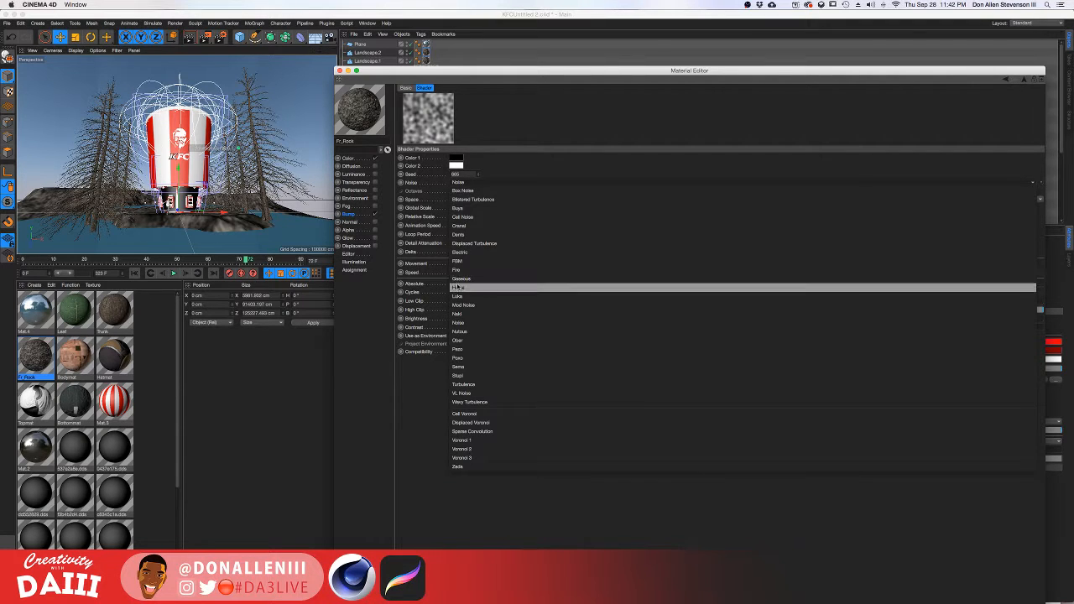
pyautogui.click(482, 234)
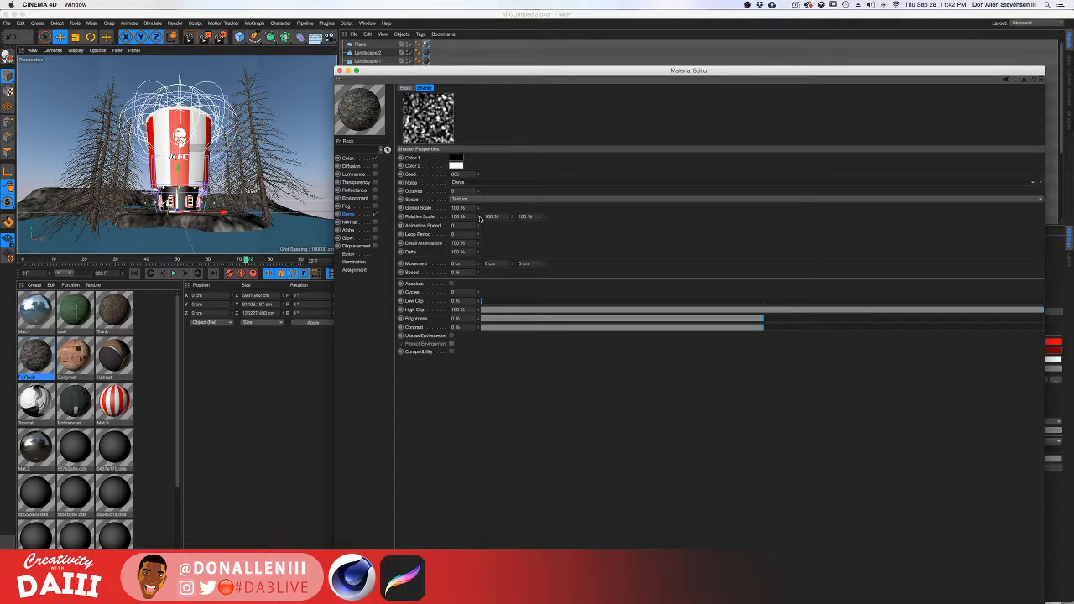
pyautogui.moveTo(469, 208); pyautogui.dragTo(429, 205)
pyautogui.write('30')
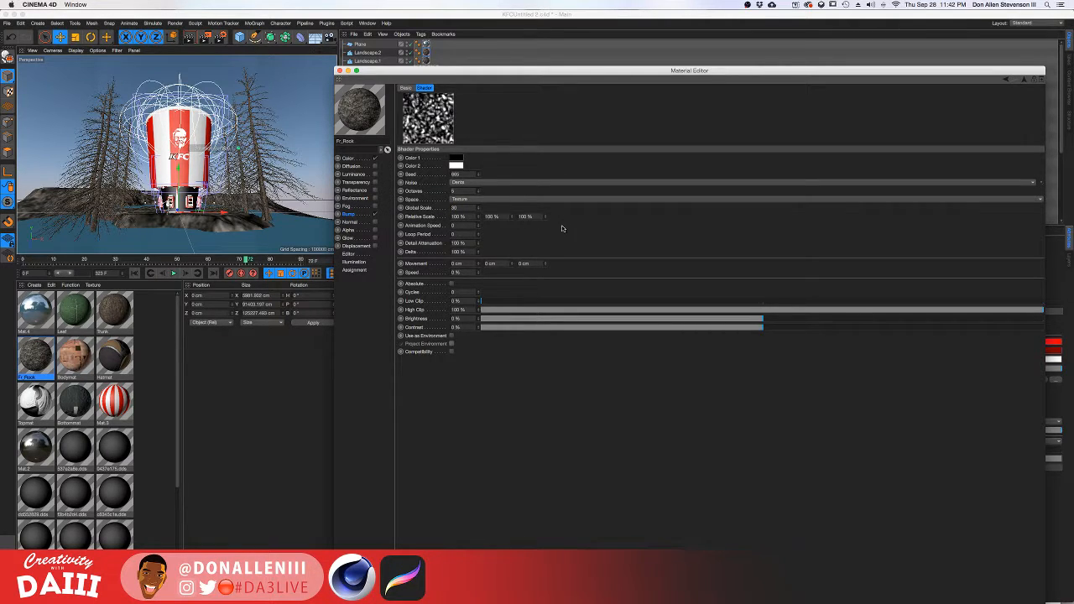
pyautogui.press('Return')
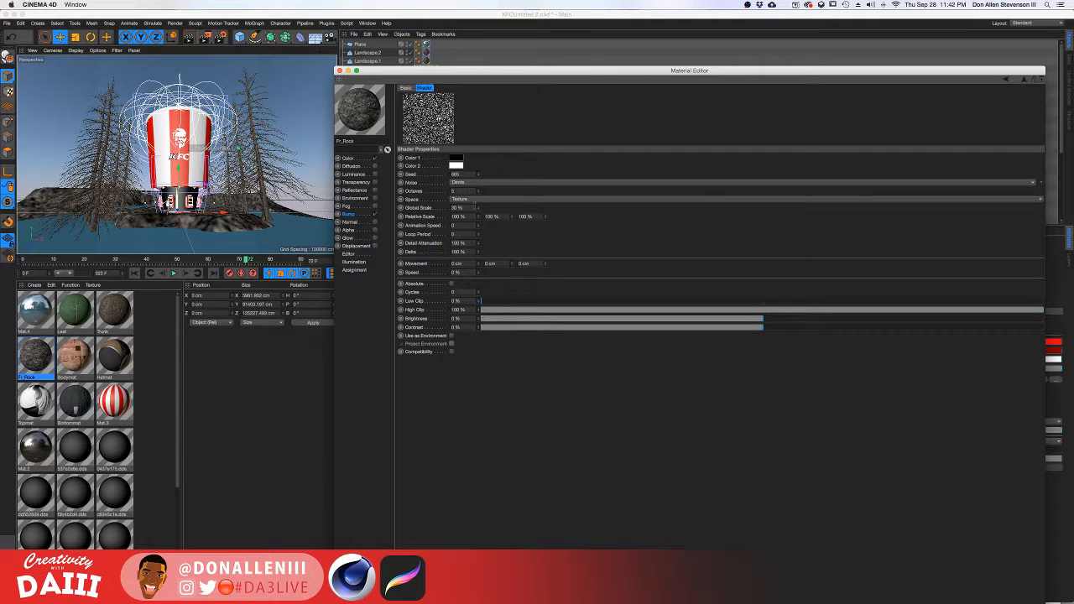
pyautogui.moveTo(475, 205); pyautogui.dragTo(479, 212)
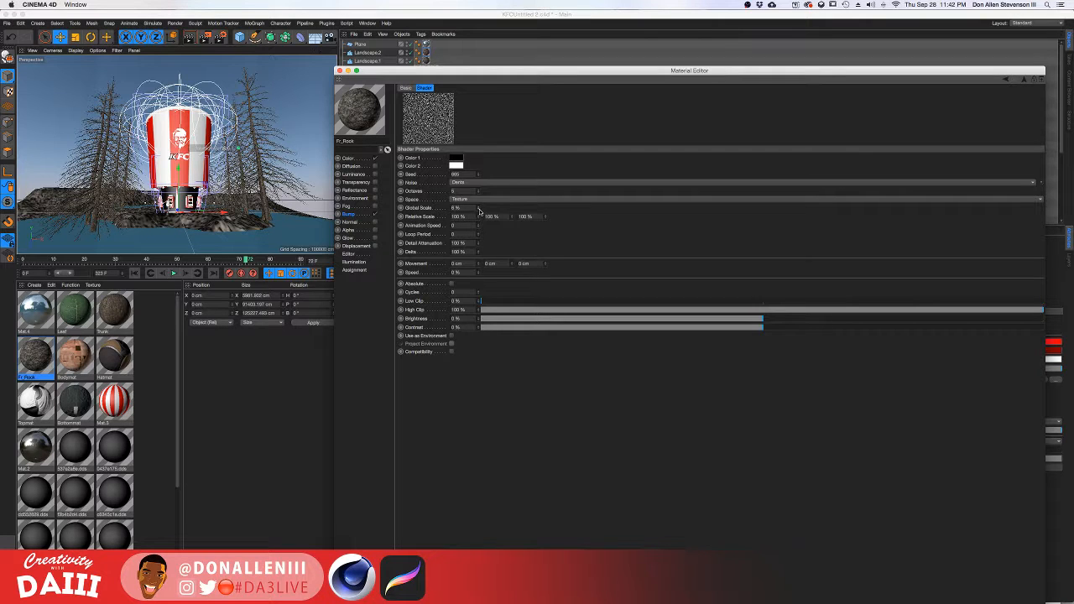
pyautogui.click(479, 207)
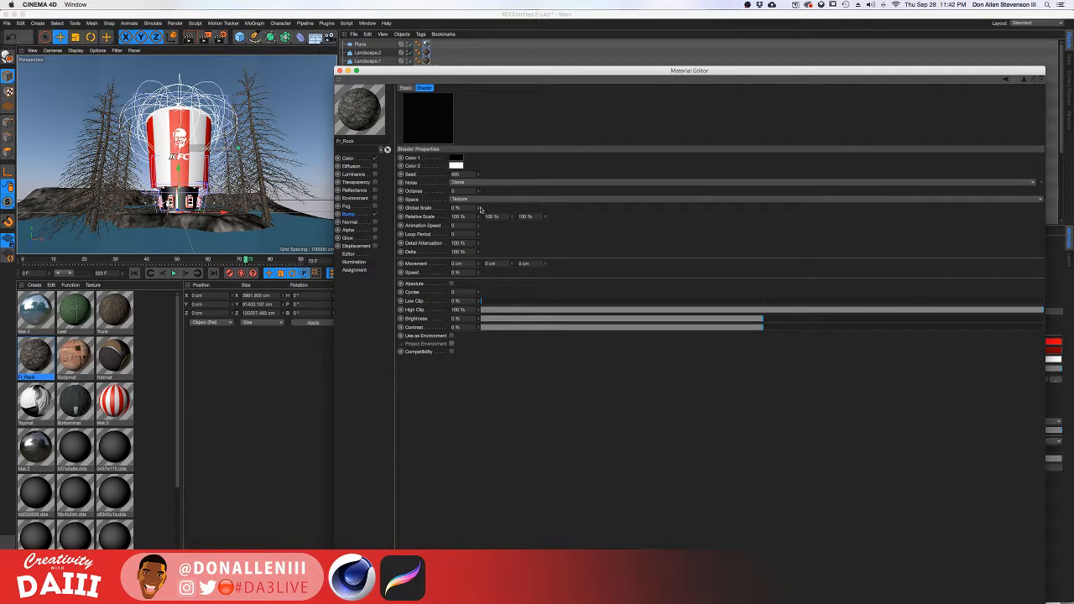
pyautogui.click(479, 207)
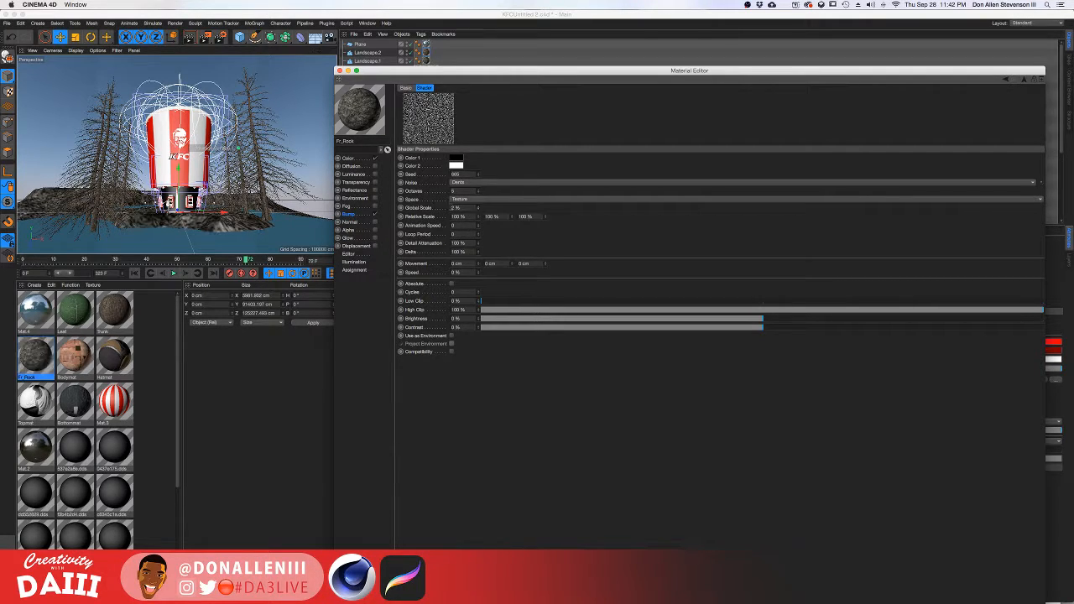
pyautogui.click(333, 66)
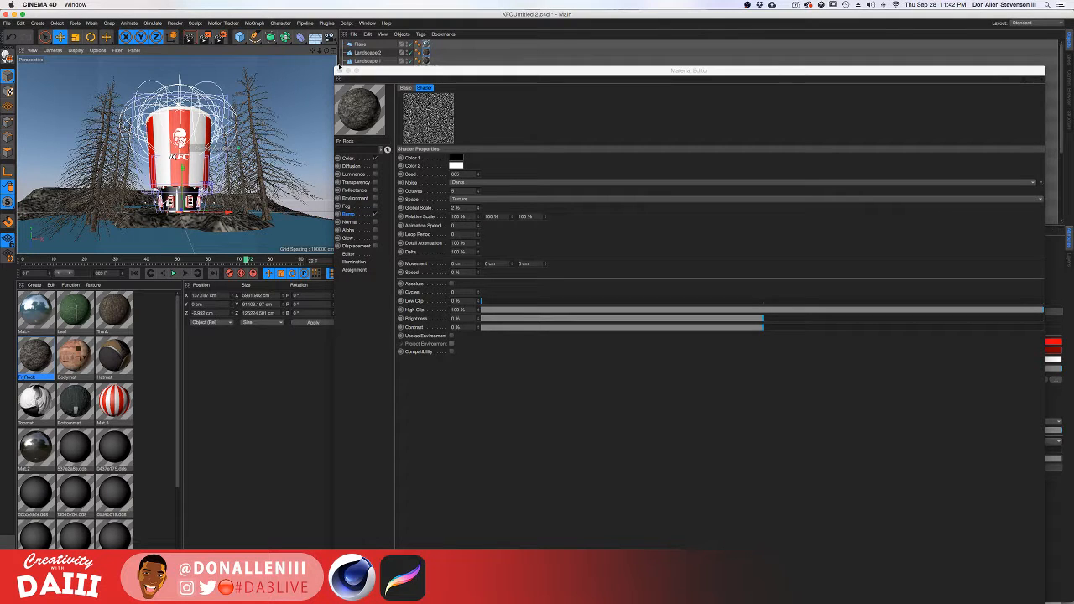
pyautogui.moveTo(337, 67); pyautogui.dragTo(186, 67)
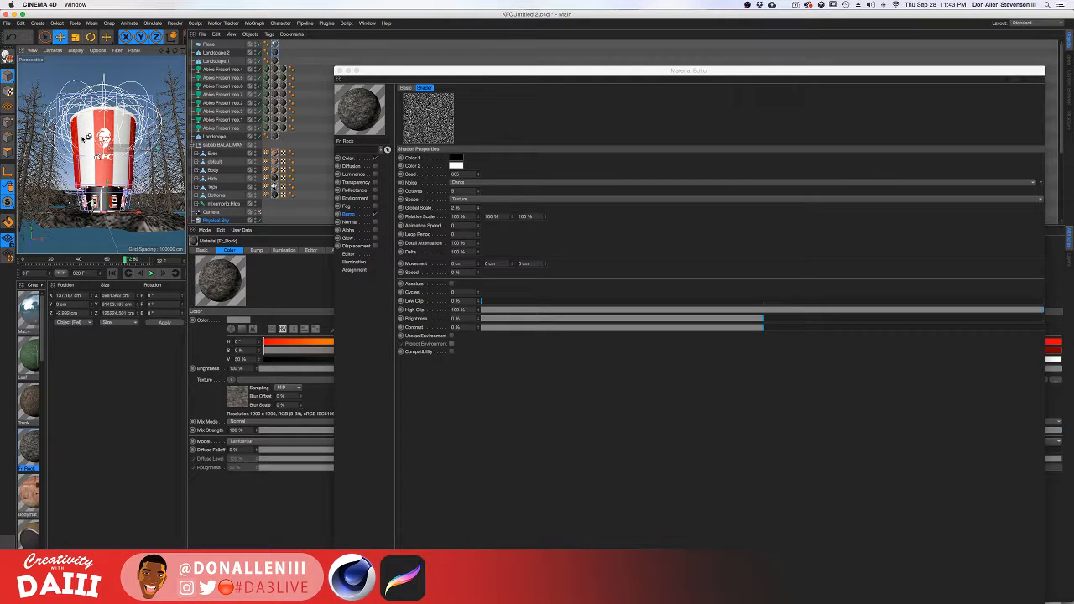
# Uncover the live chat window behind the Material Editor and send the reply "hello".
pyautogui.hotkey('ctrl', 'Up')
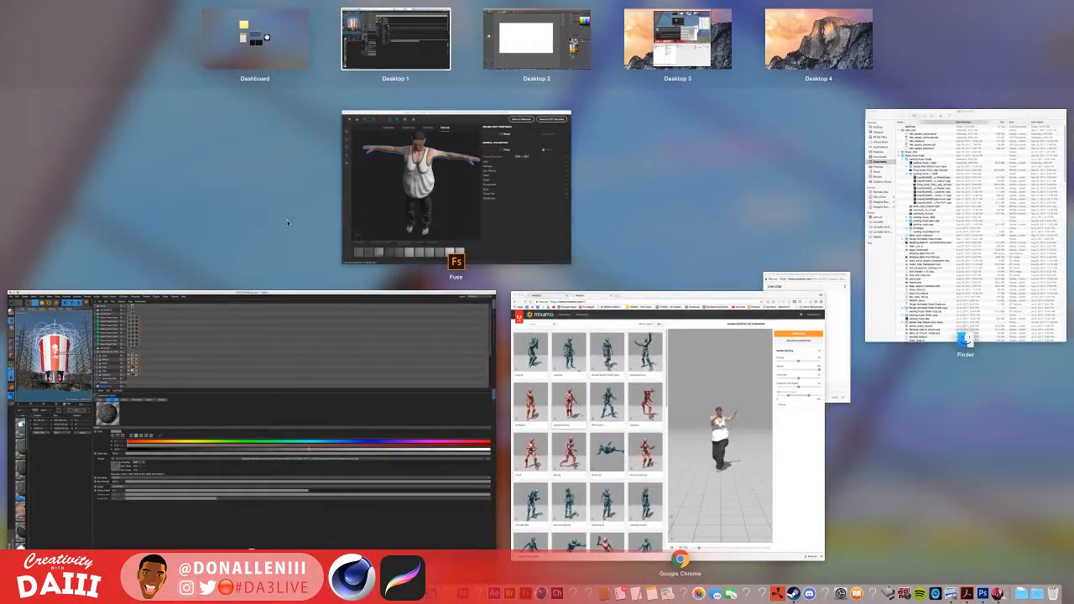
pyautogui.click(434, 50)
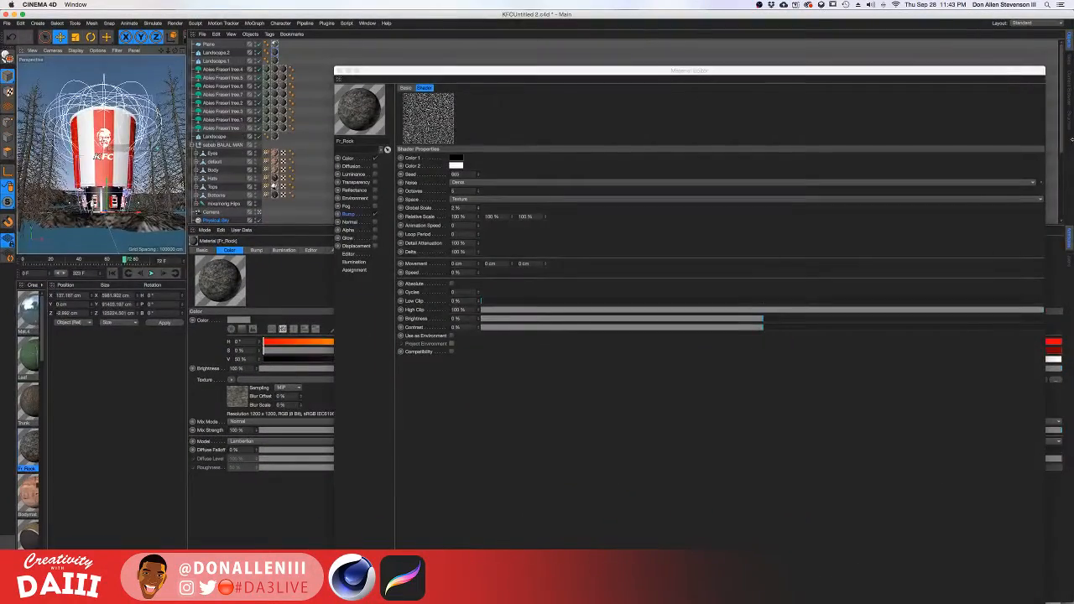
pyautogui.moveTo(921, 76); pyautogui.dragTo(931, 224)
pyautogui.moveTo(912, 127); pyautogui.dragTo(910, 192)
pyautogui.click(936, 137)
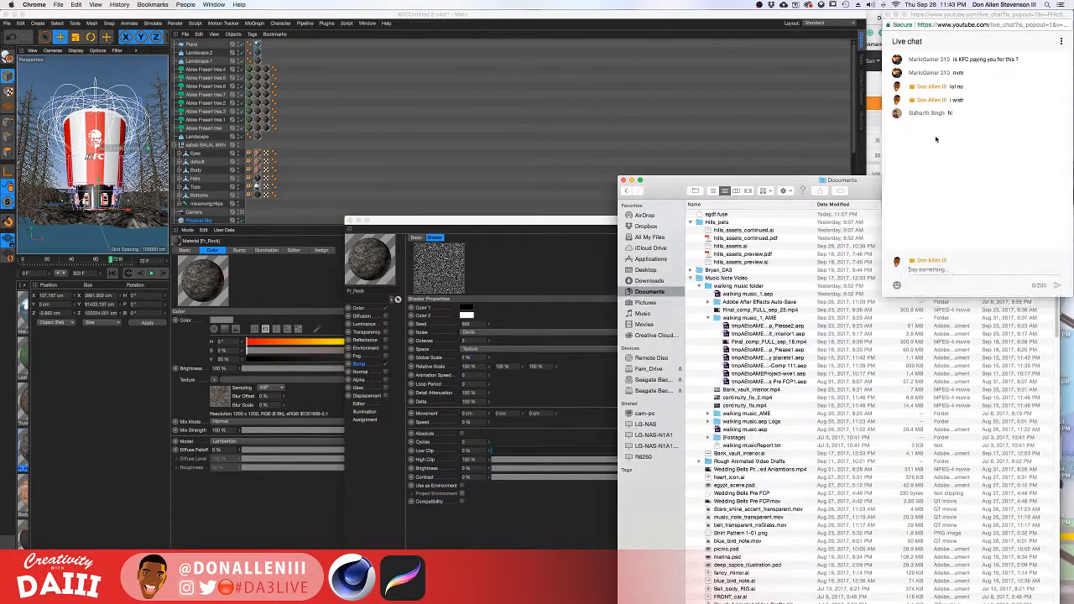
pyautogui.write('hello')
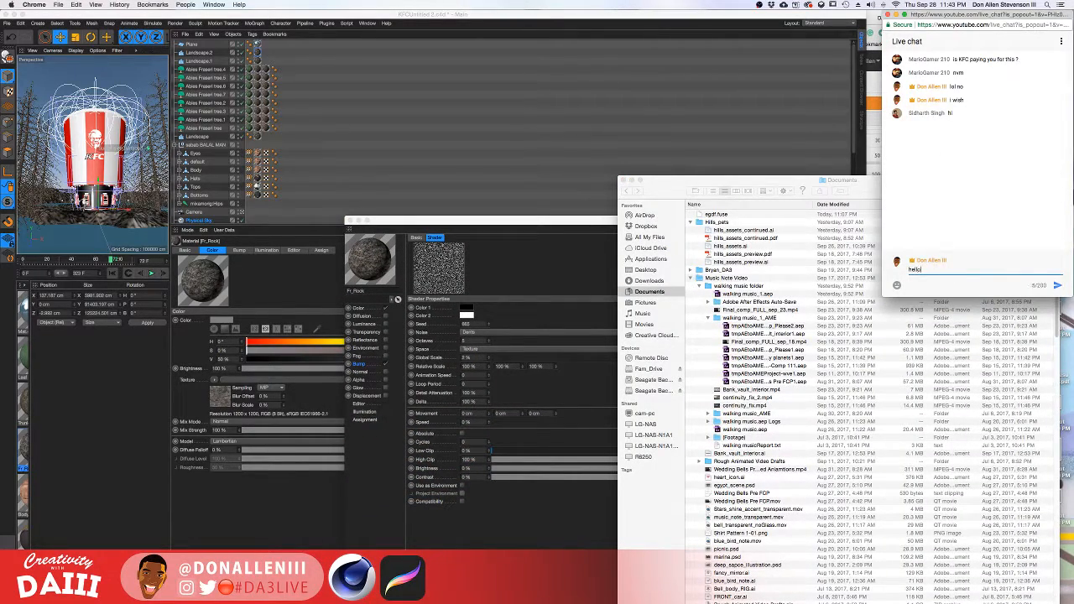
pyautogui.press('Return')
# Recolor the Mat.4 water material dark green with hue 122°, saturation 36% and value about 39%, previewing it in a narrower viewport.
pyautogui.click(415, 223)
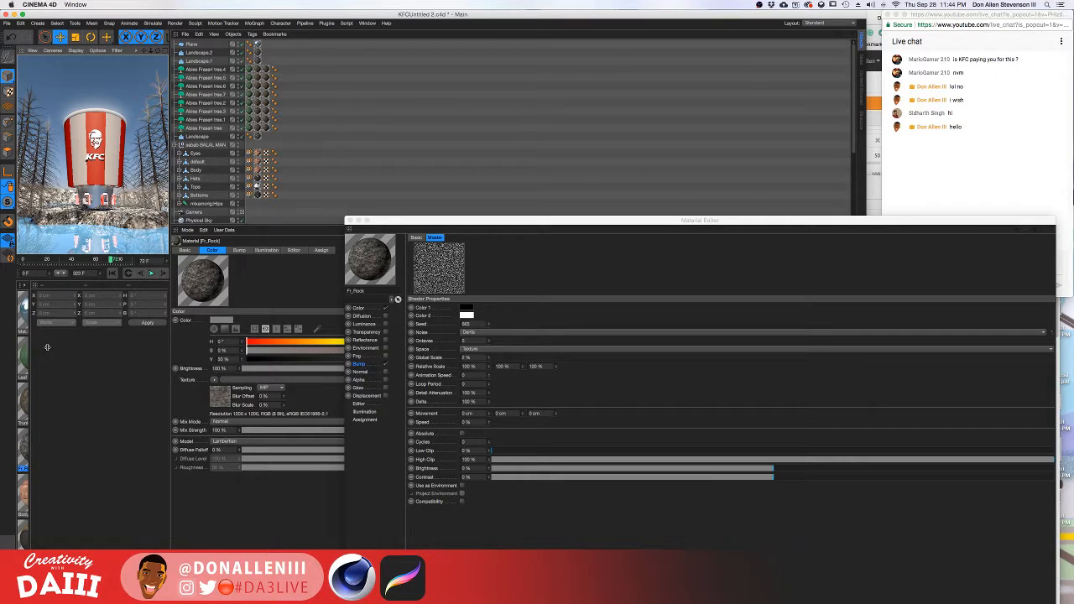
pyautogui.moveTo(172, 333); pyautogui.dragTo(265, 333)
pyautogui.doubleClick(36, 310)
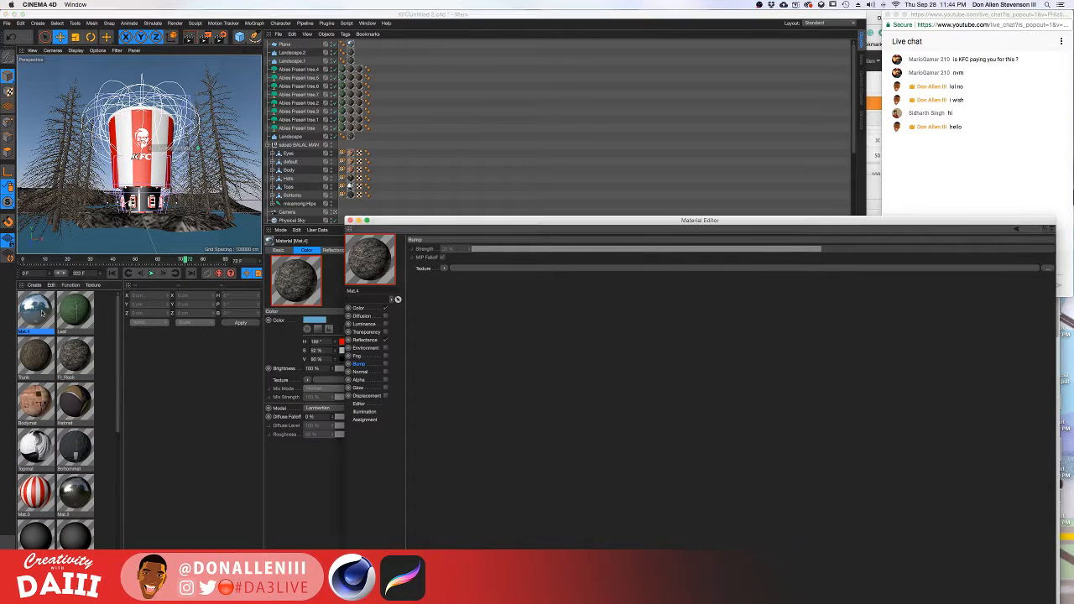
pyautogui.click(359, 308)
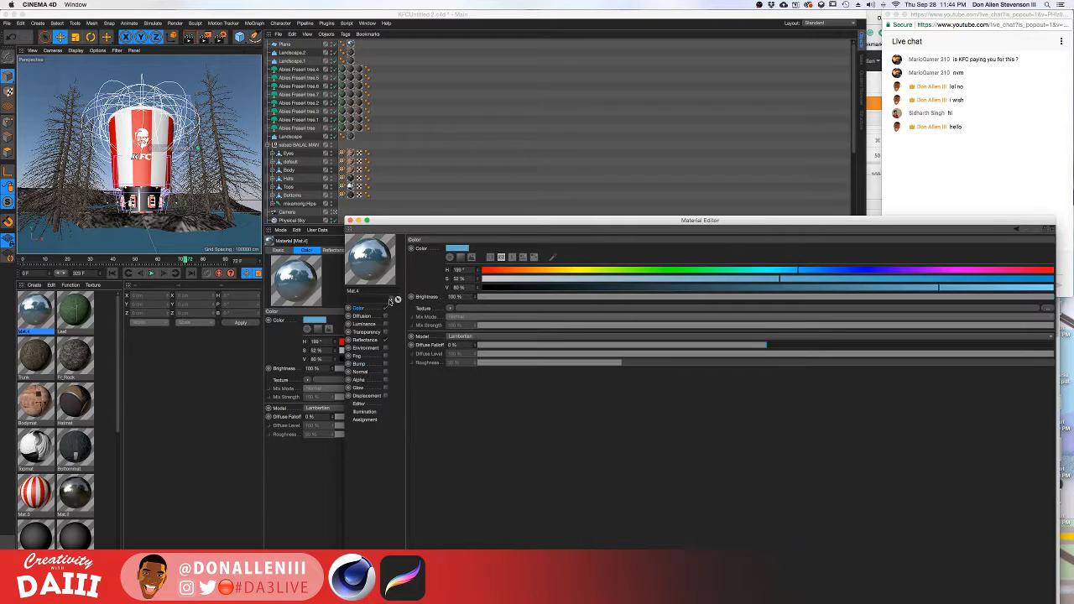
pyautogui.click(705, 273)
pyautogui.click(704, 288)
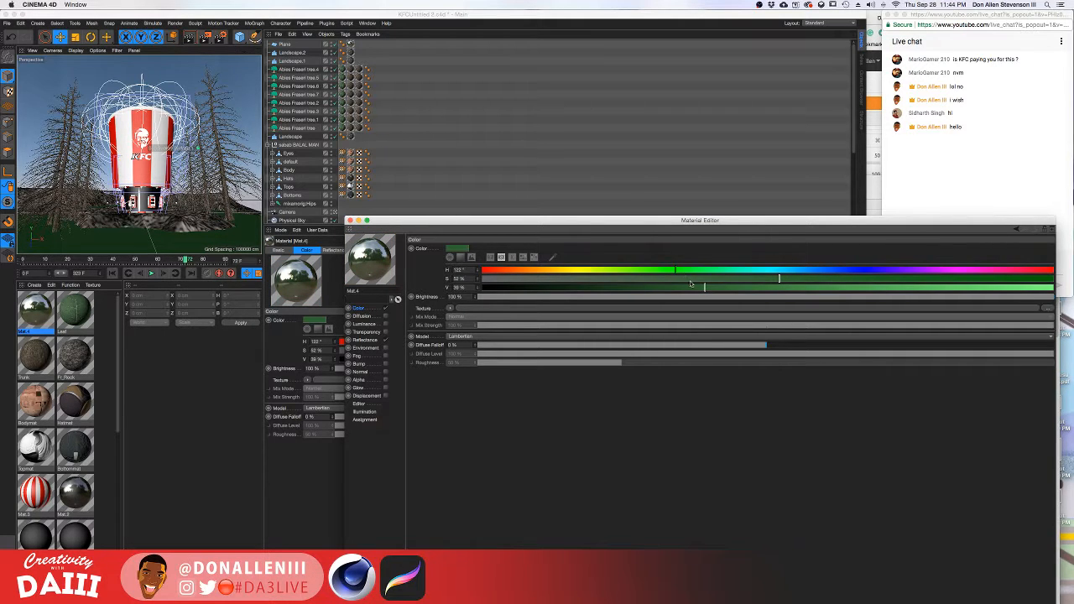
pyautogui.click(687, 278)
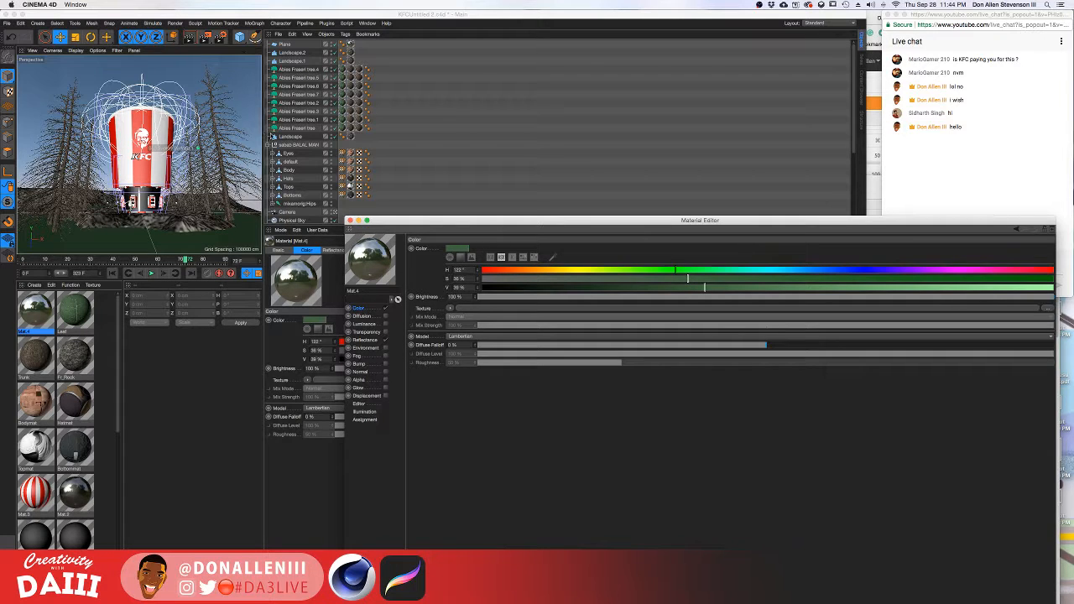
pyautogui.moveTo(266, 137); pyautogui.dragTo(202, 140)
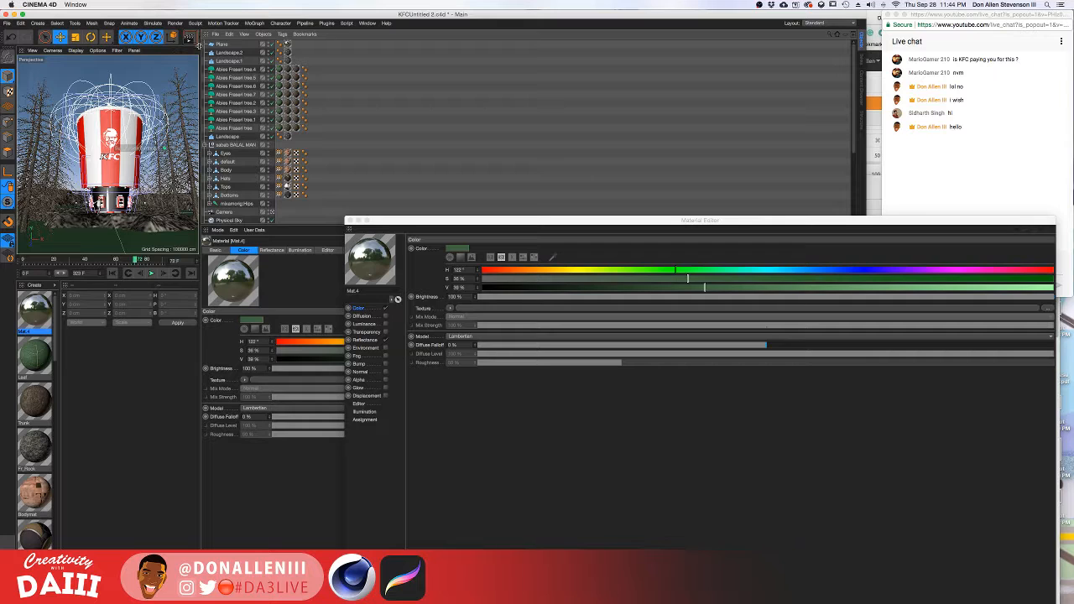
# Widen the viewport again and set the render anti-aliasing to Best.
pyautogui.moveTo(202, 42); pyautogui.dragTo(314, 49)
pyautogui.click(222, 37)
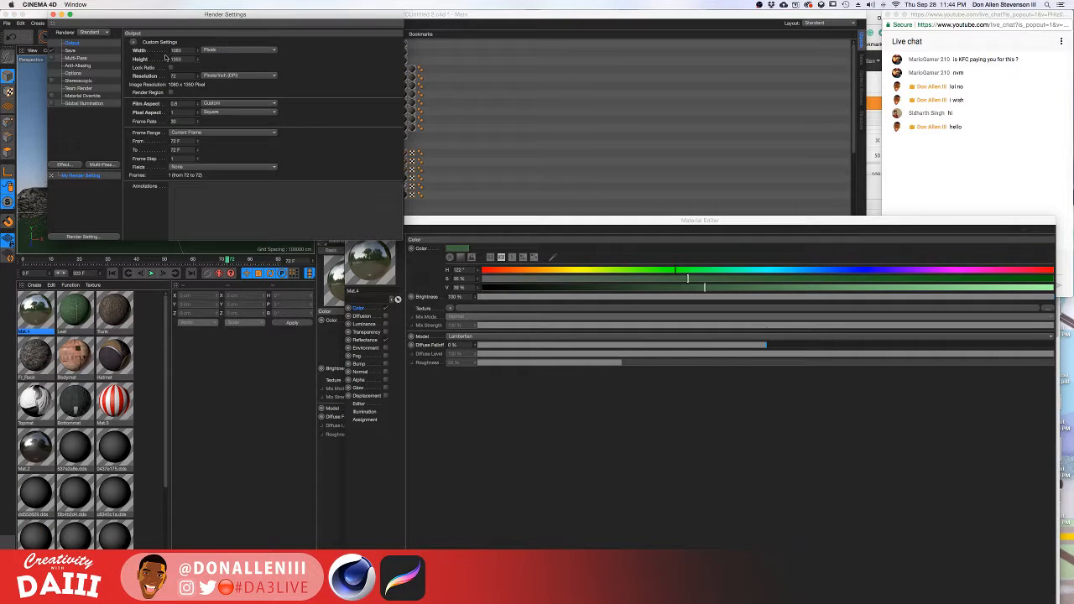
pyautogui.click(74, 57)
pyautogui.click(78, 65)
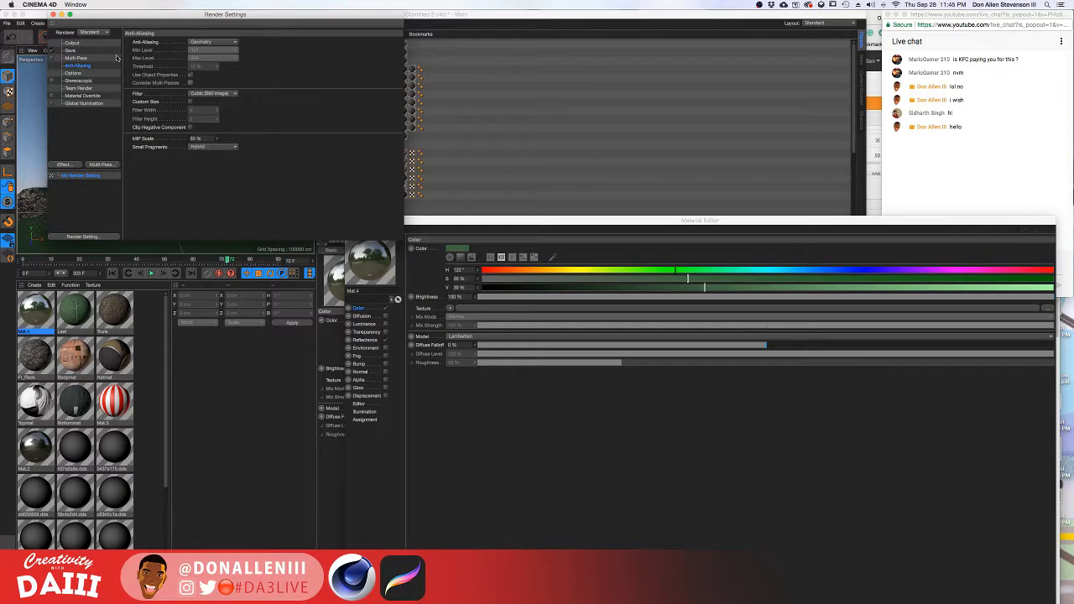
pyautogui.click(211, 42)
pyautogui.click(213, 69)
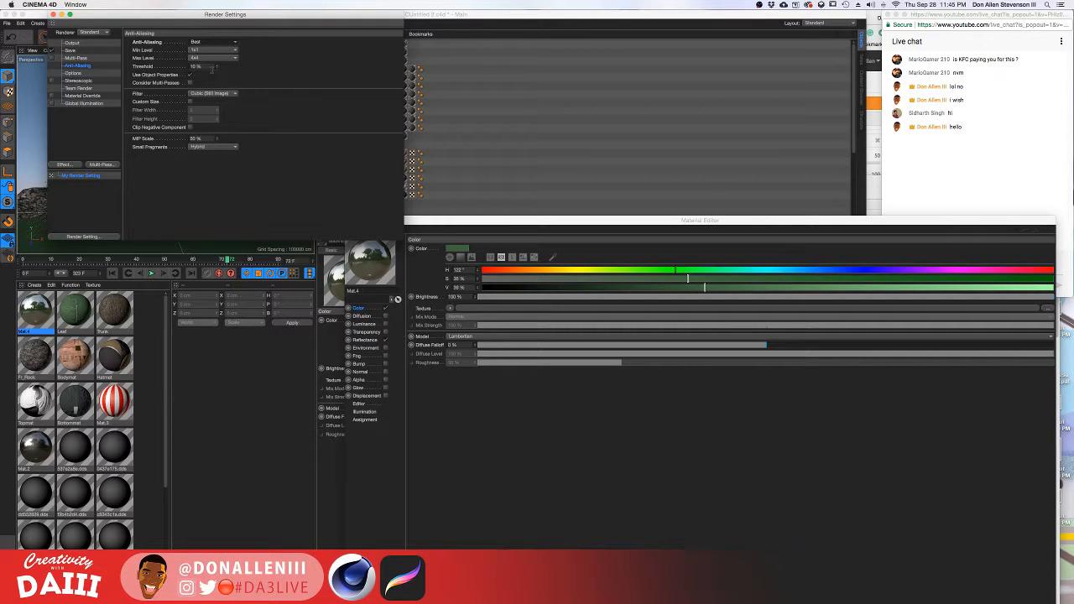
# Review the render output size and set the saved image format to PNG.
pyautogui.click(72, 43)
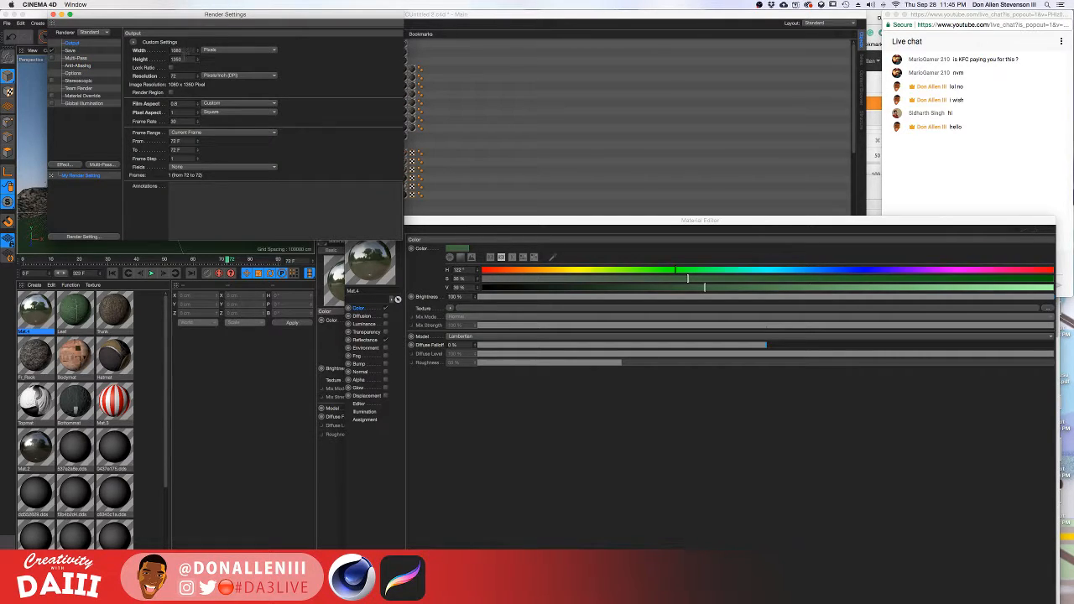
pyautogui.click(75, 51)
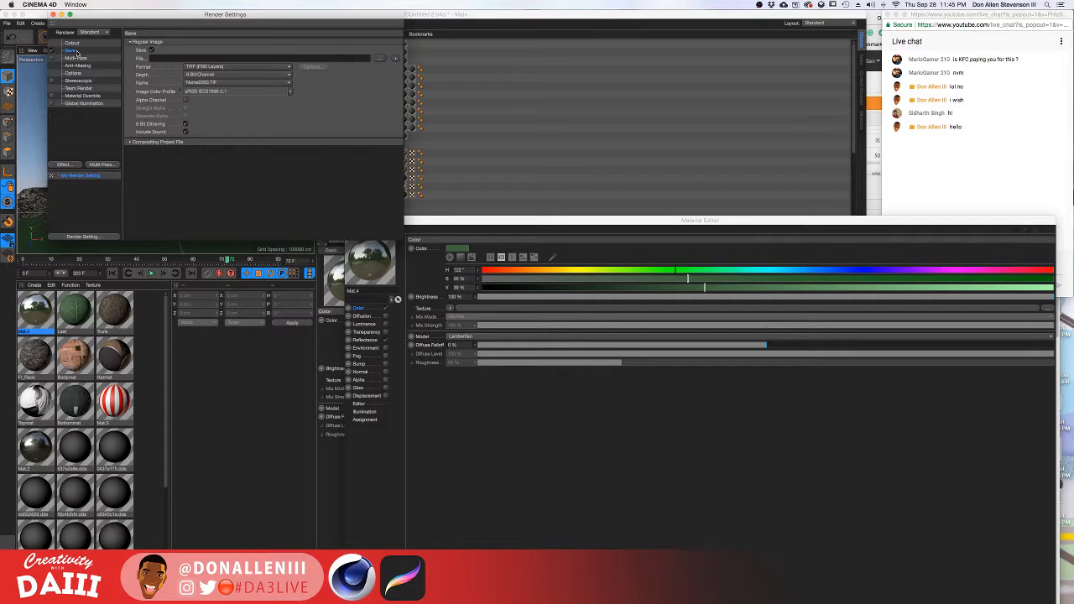
pyautogui.click(220, 68)
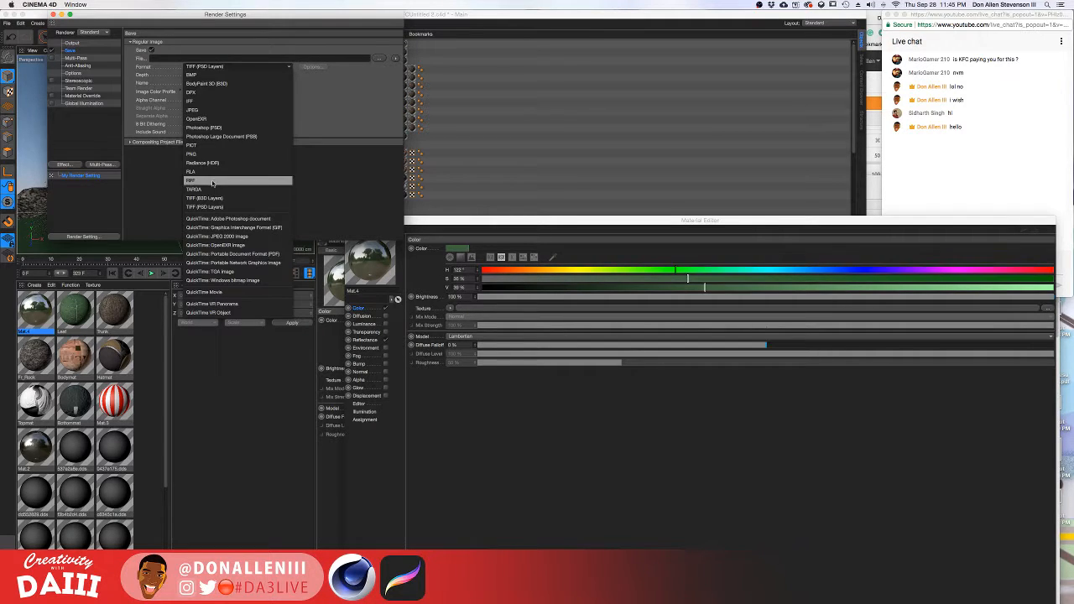
pyautogui.click(210, 154)
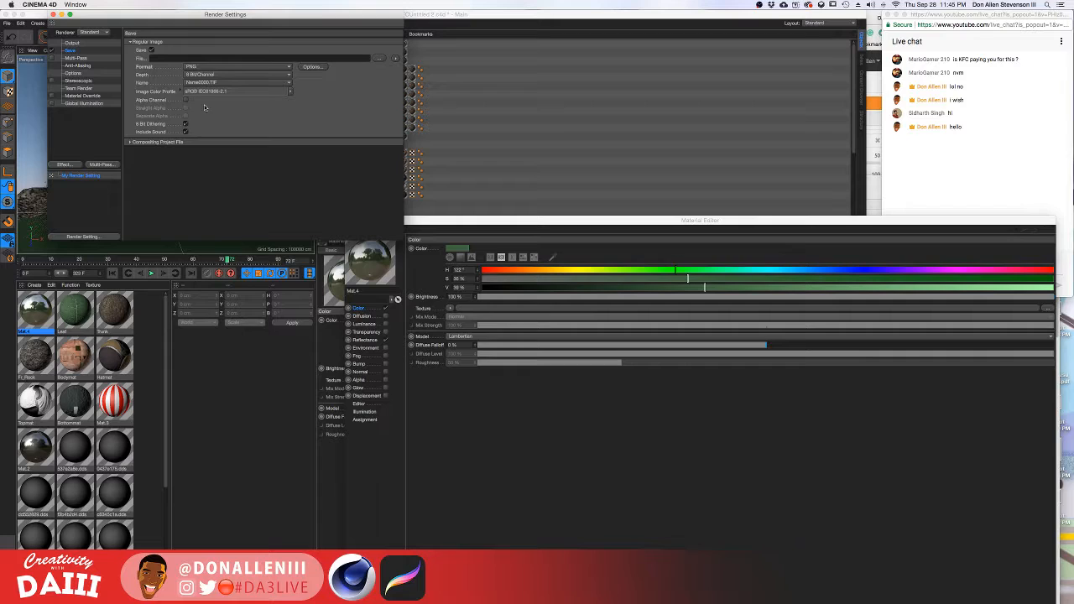
# Set the render's save file to dgd in the Pictures folder and close the render settings.
pyautogui.click(344, 59)
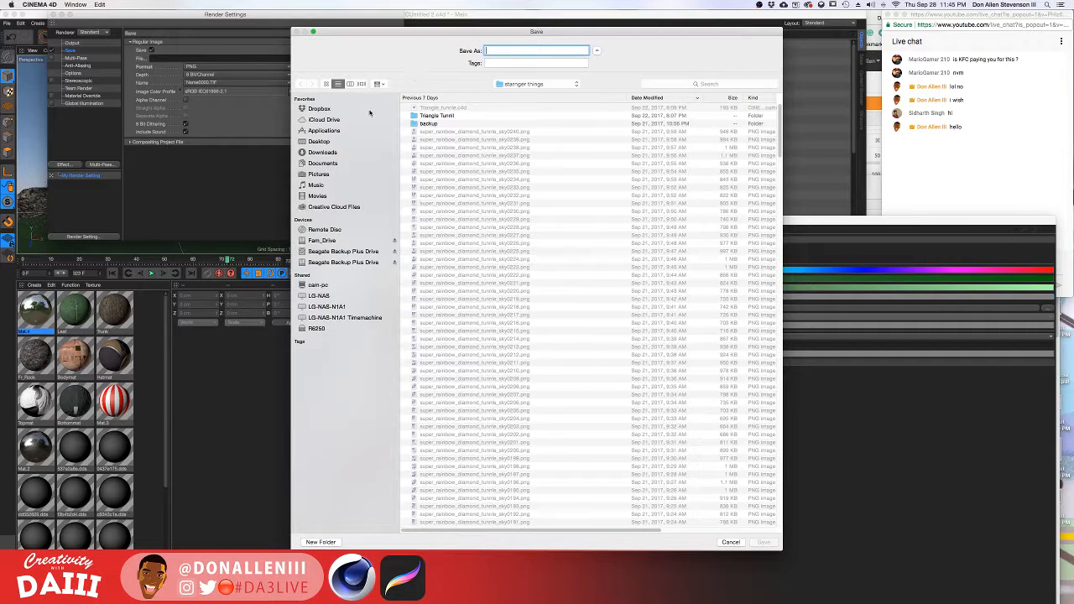
pyautogui.click(324, 144)
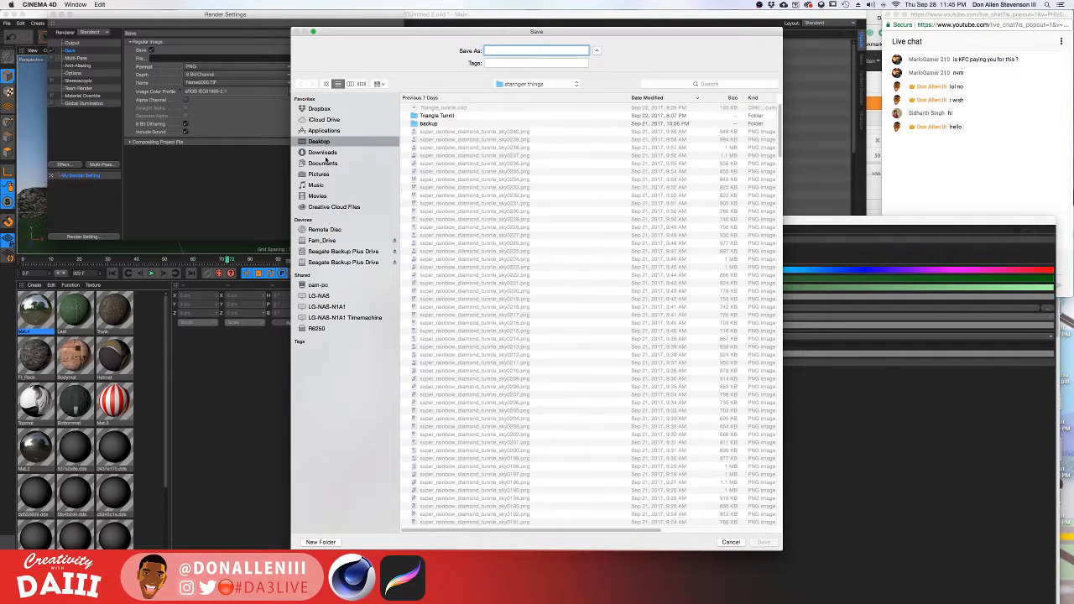
pyautogui.click(326, 171)
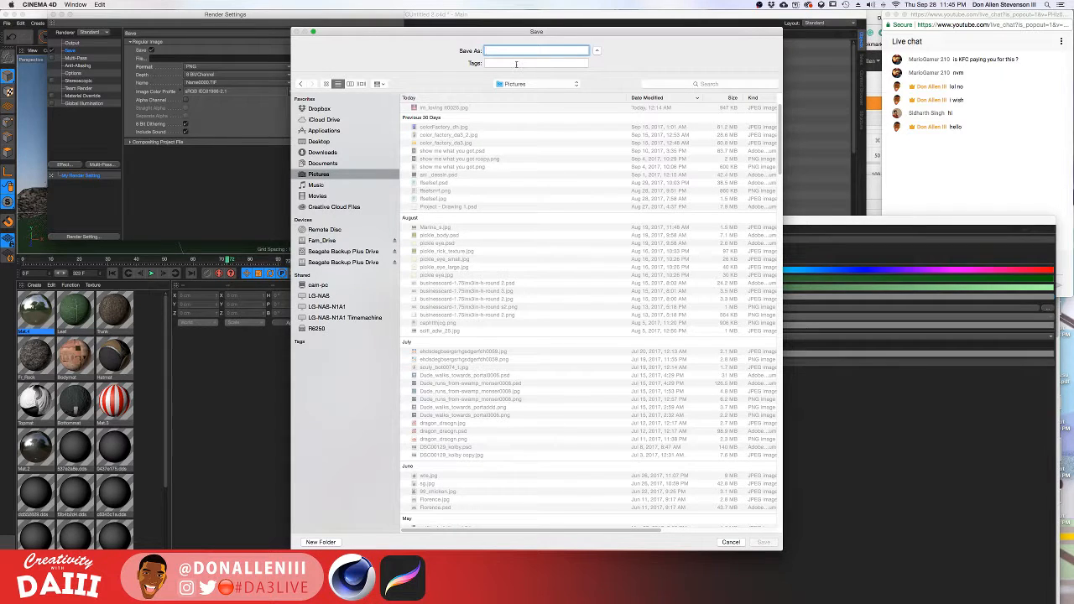
pyautogui.write('dgd')
pyautogui.click(762, 542)
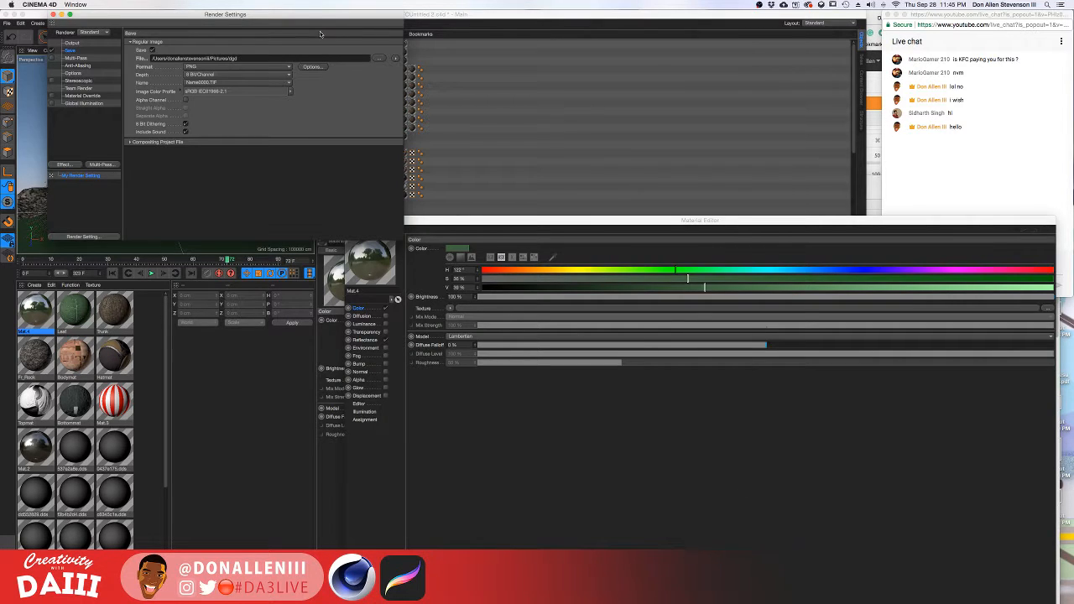
pyautogui.click(52, 15)
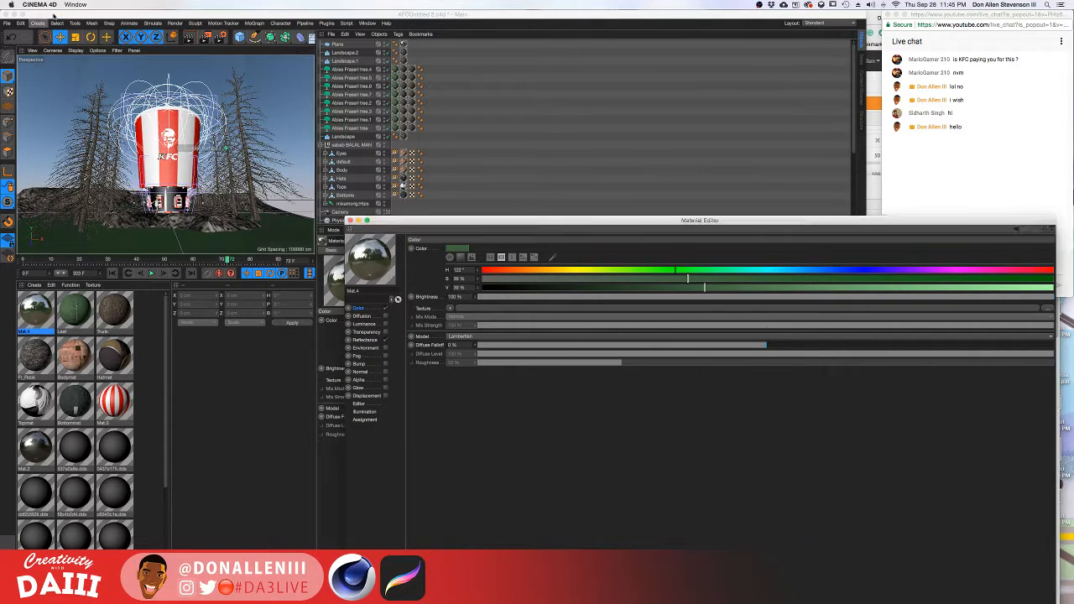
# Recheck the render save settings and render the current frame to the Picture Viewer.
pyautogui.click(224, 40)
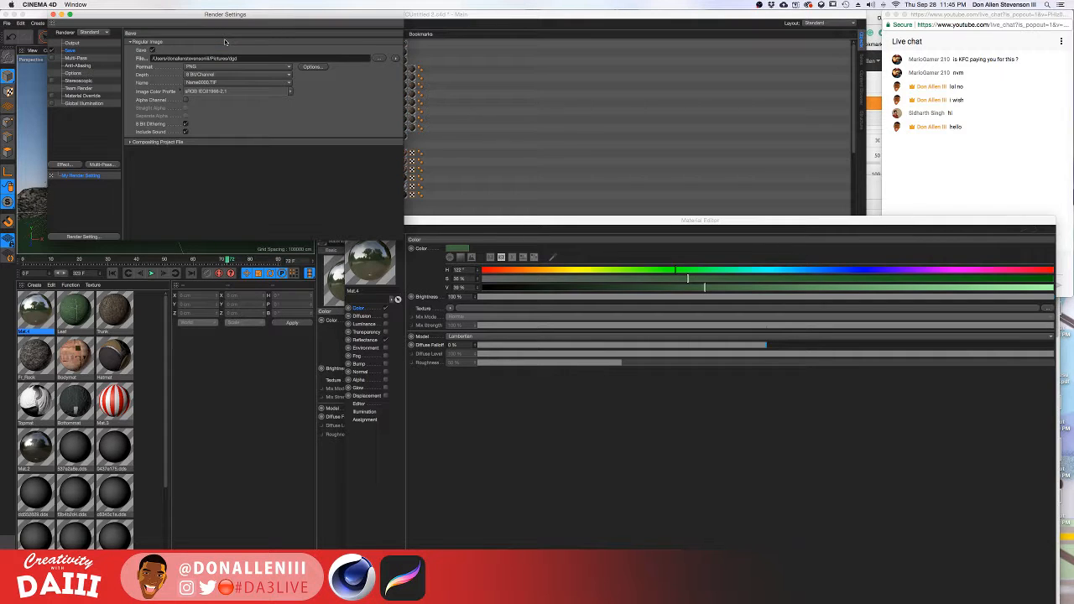
pyautogui.click(52, 16)
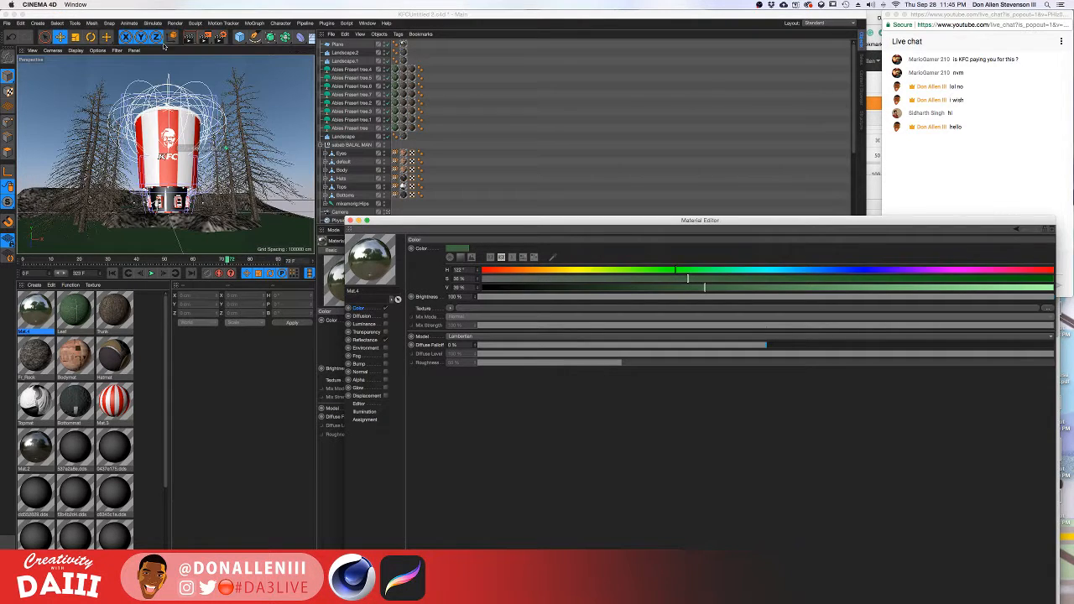
pyautogui.click(205, 39)
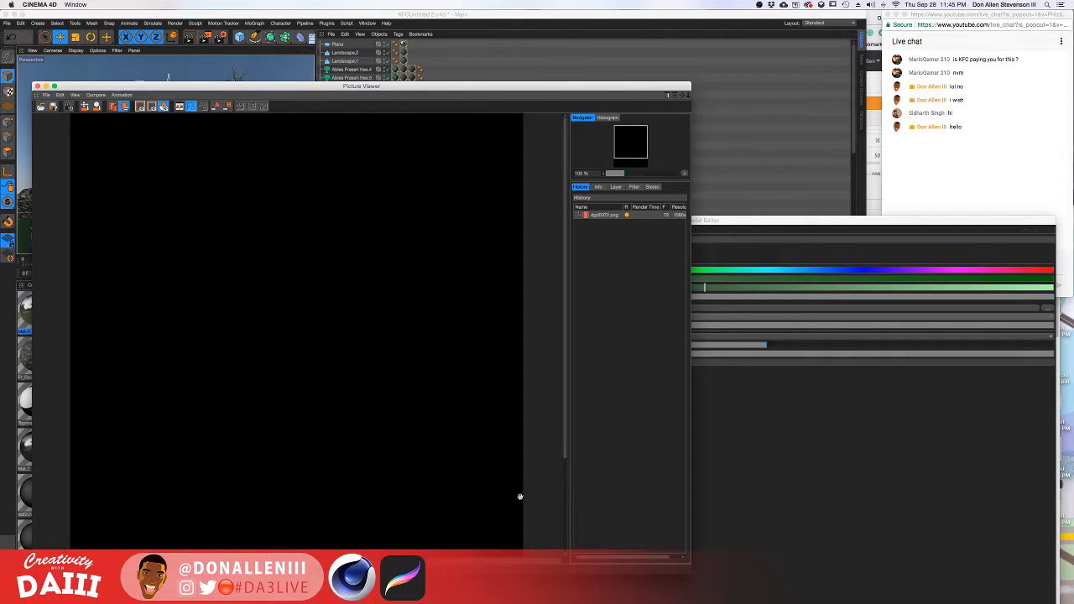
pyautogui.scroll(-2, 375, 428)
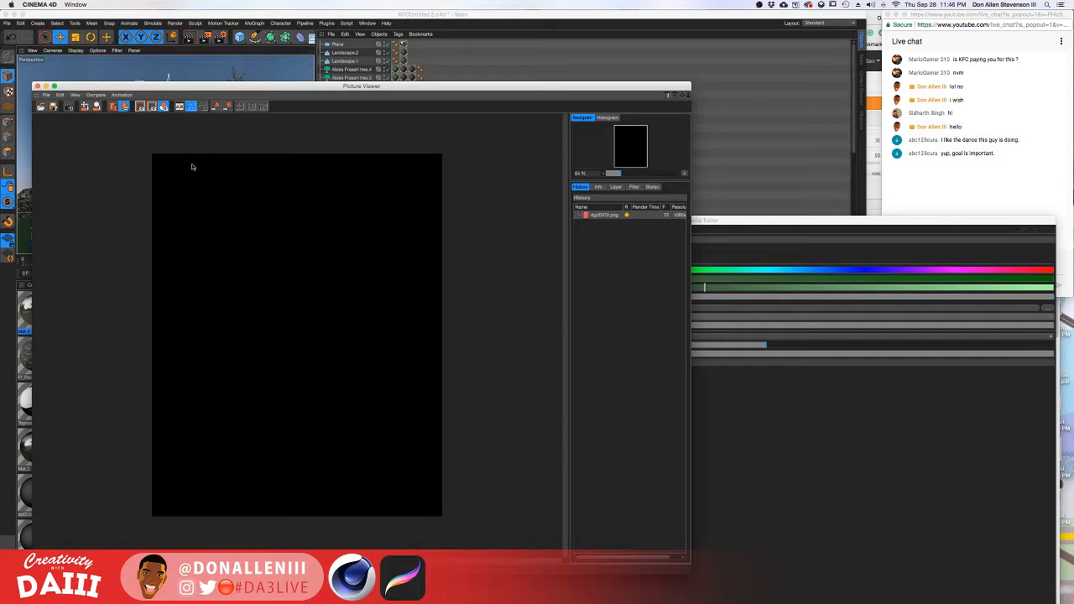
pyautogui.scroll(-2, 291, 354)
pyautogui.scroll(3, 290, 354)
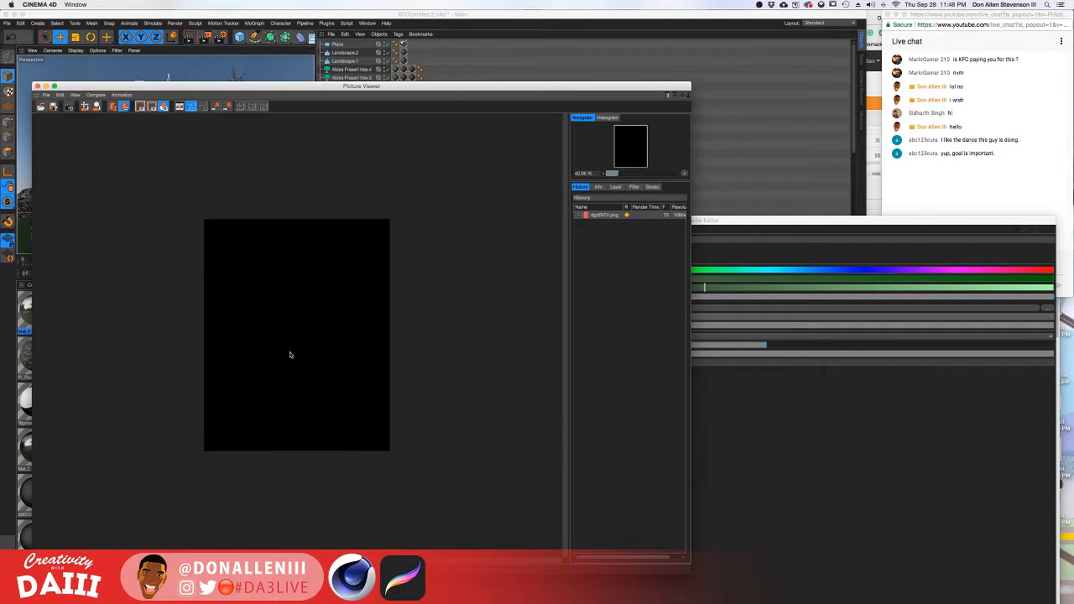
pyautogui.scroll(1, 290, 354)
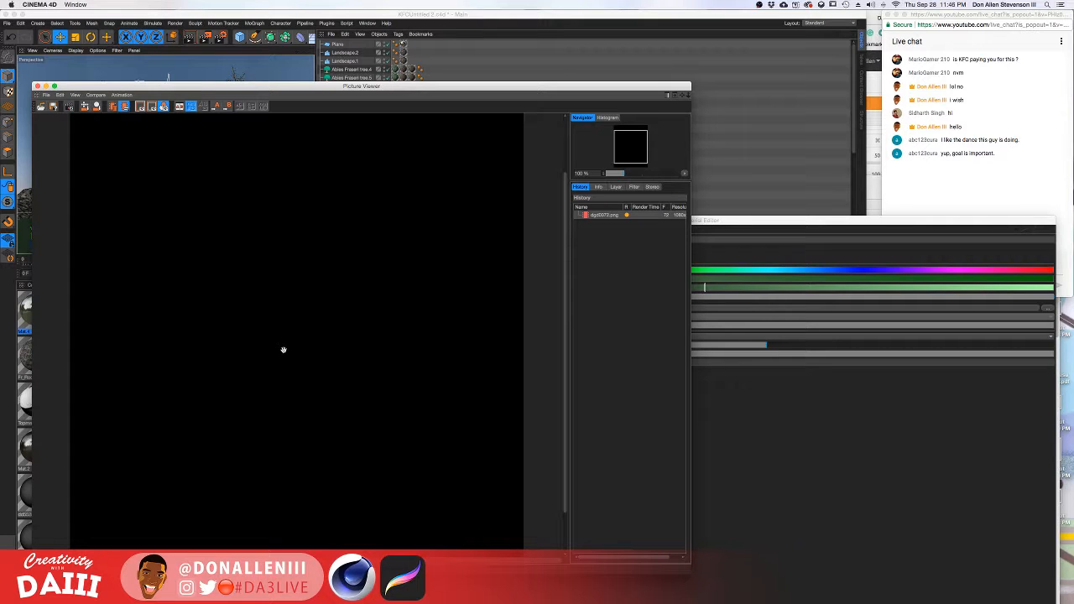
# Post the reply "so true" in the YouTube live chat.
pyautogui.click(967, 198)
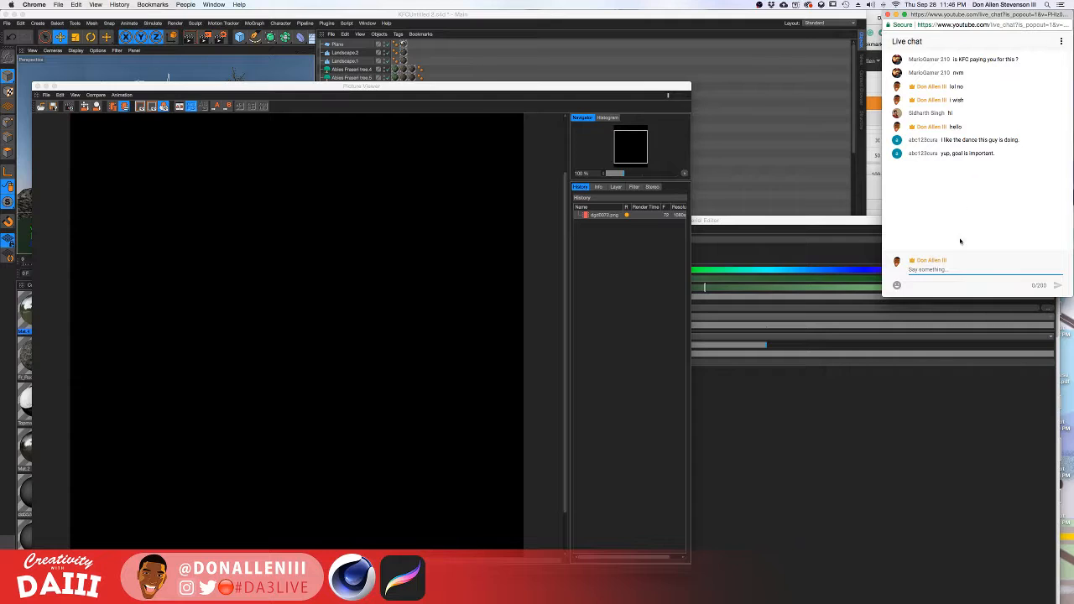
pyautogui.click(943, 285)
pyautogui.click(943, 269)
pyautogui.write('so true')
pyautogui.press('Return')
# Bring up the Fuse and Mixamo browser windows and close both of them.
pyautogui.hotkey('ctrl', 'Up')
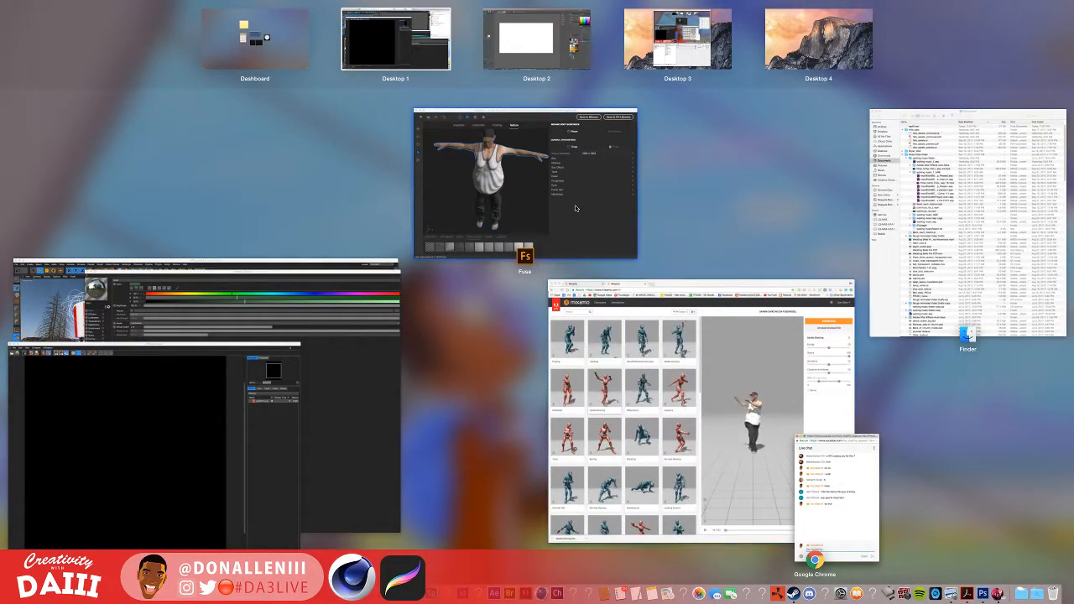
pyautogui.click(512, 218)
pyautogui.hotkey('ctrl', 'Up')
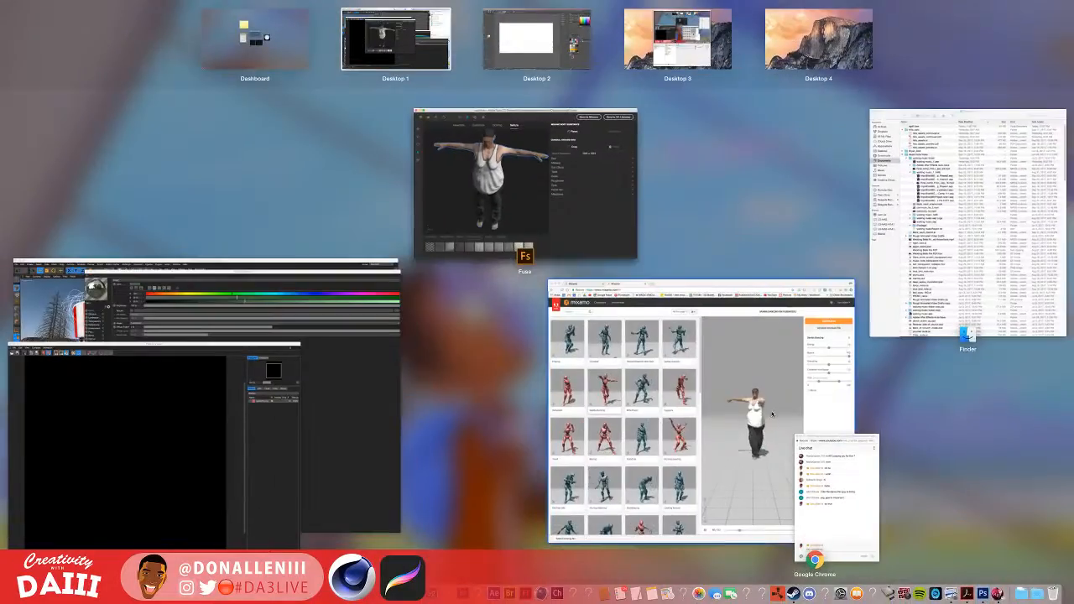
pyautogui.click(750, 423)
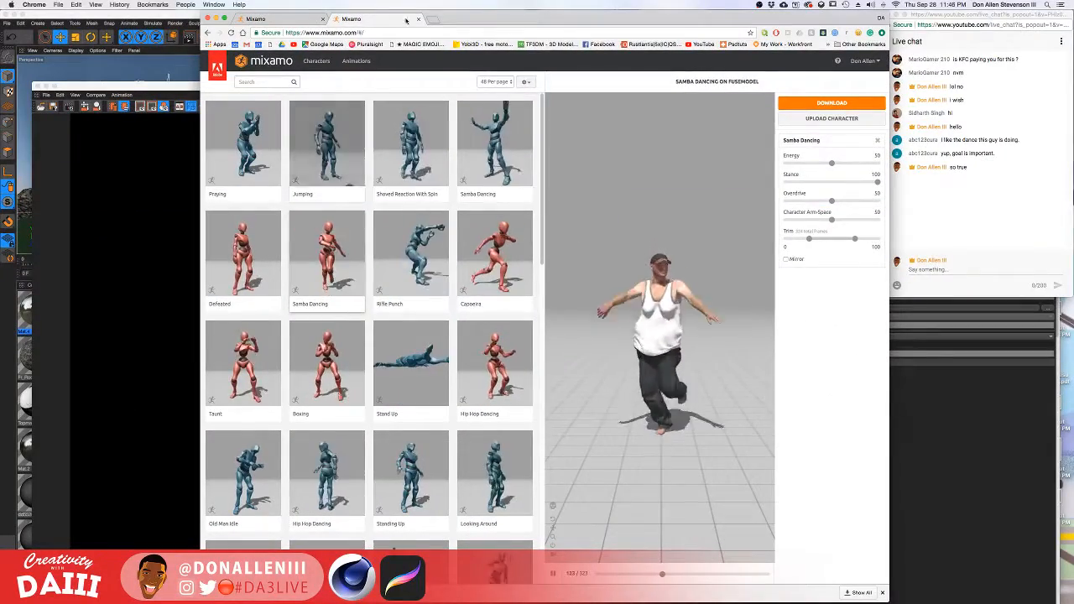
pyautogui.click(208, 18)
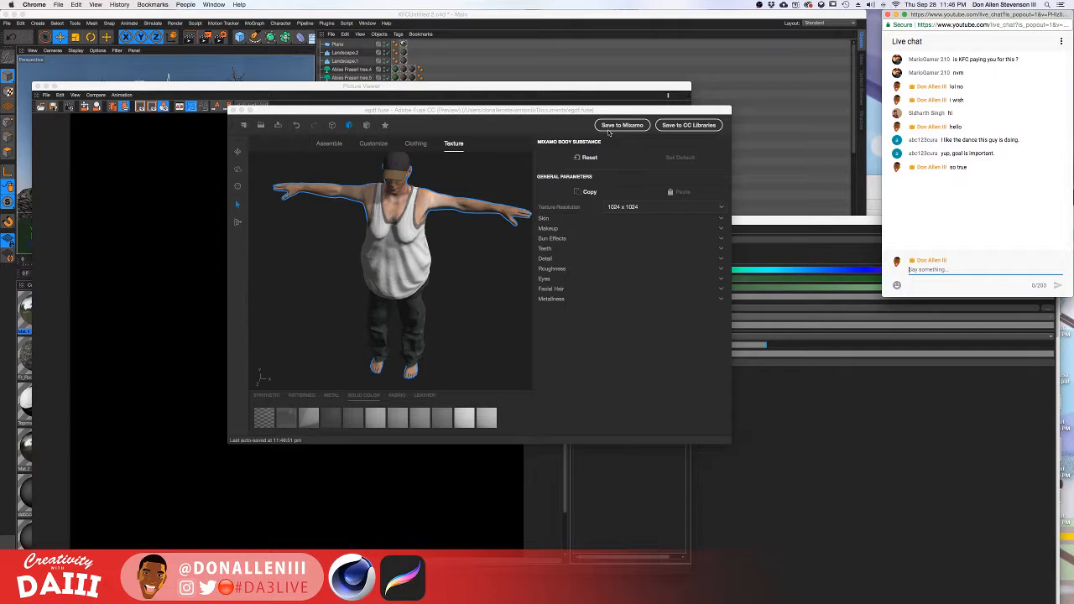
pyautogui.click(232, 110)
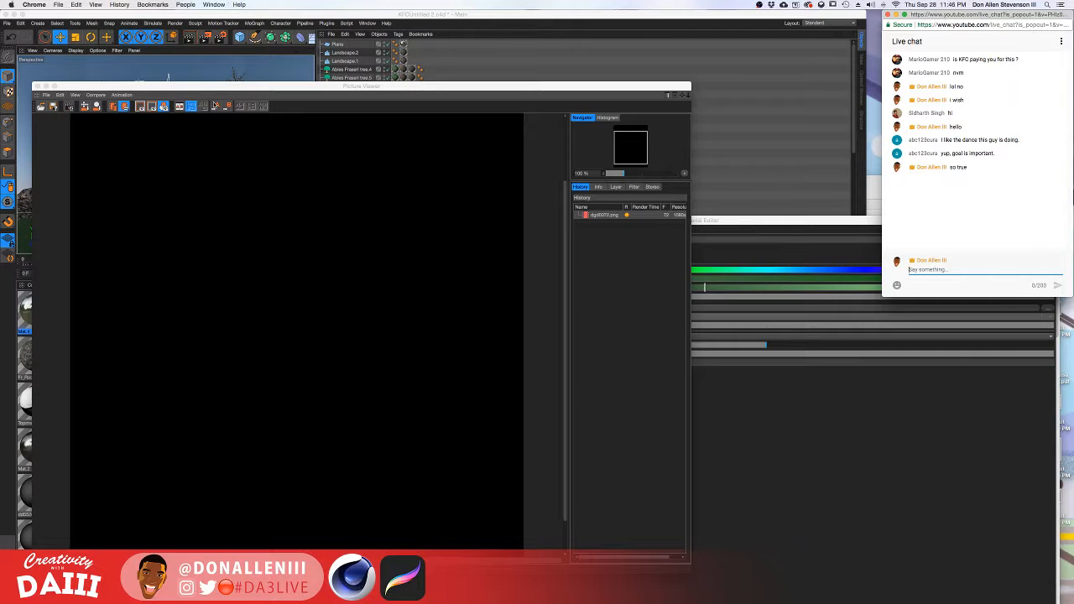
pyautogui.moveTo(216, 87); pyautogui.dragTo(534, 71)
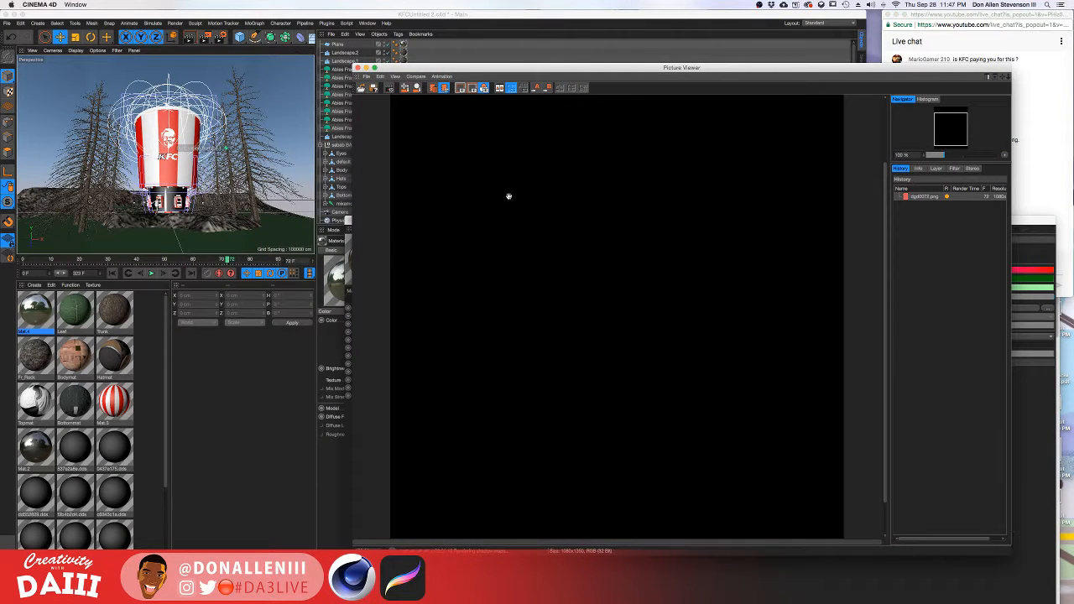
pyautogui.moveTo(514, 73); pyautogui.dragTo(266, 62)
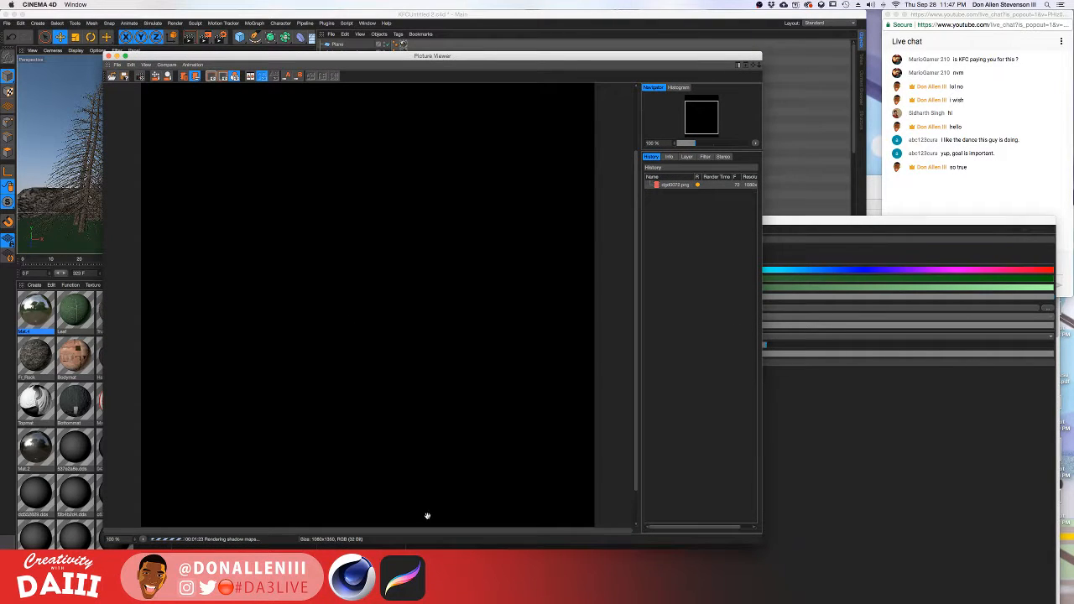
pyautogui.moveTo(818, 601)
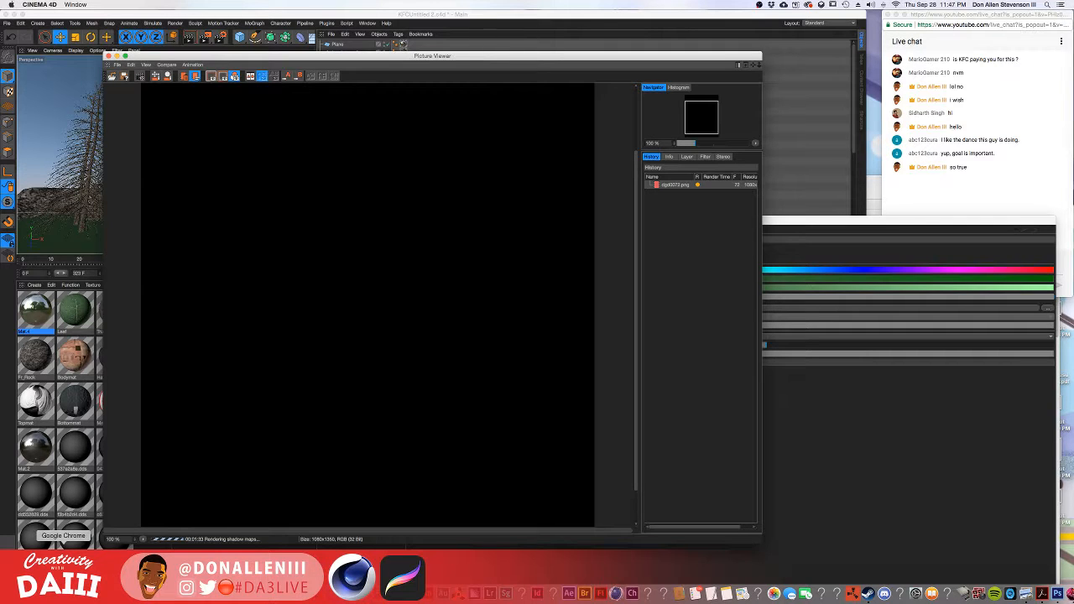
pyautogui.click(63, 560)
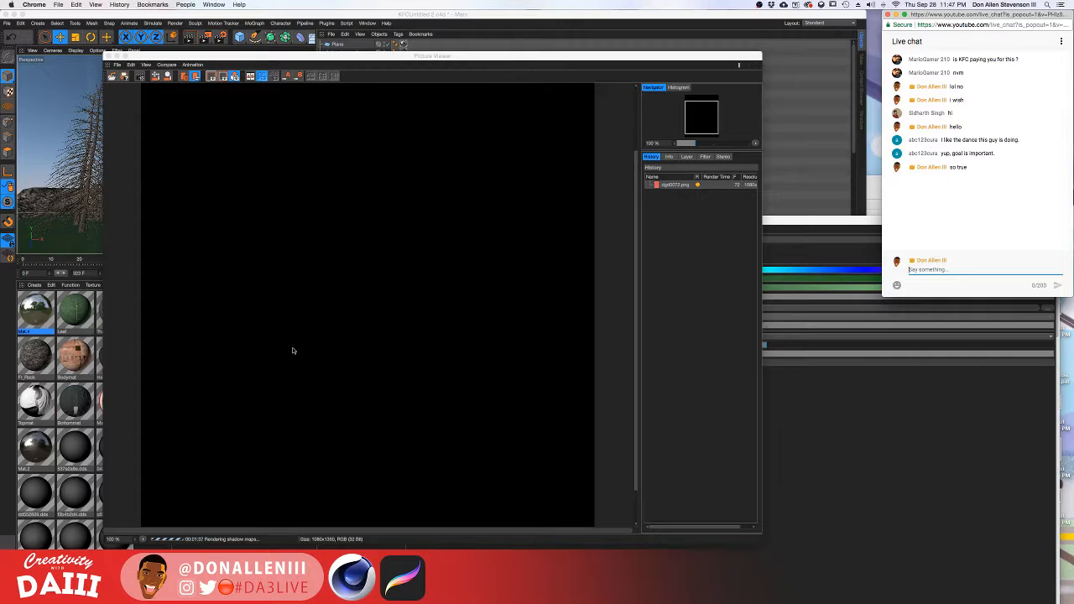
pyautogui.click(312, 366)
pyautogui.scroll(-2, 312, 366)
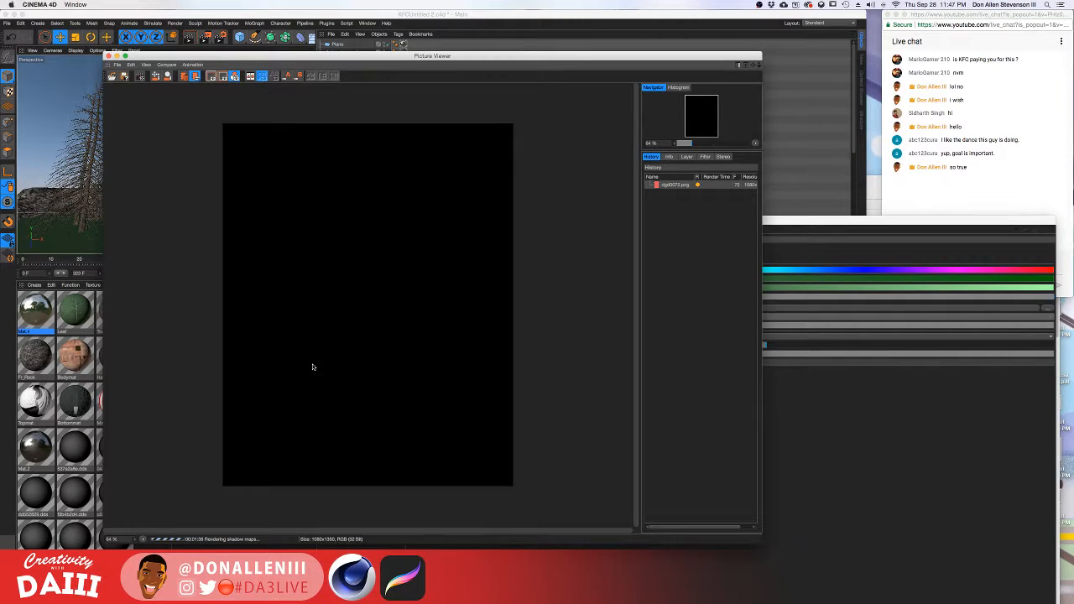
pyautogui.scroll(1, 312, 367)
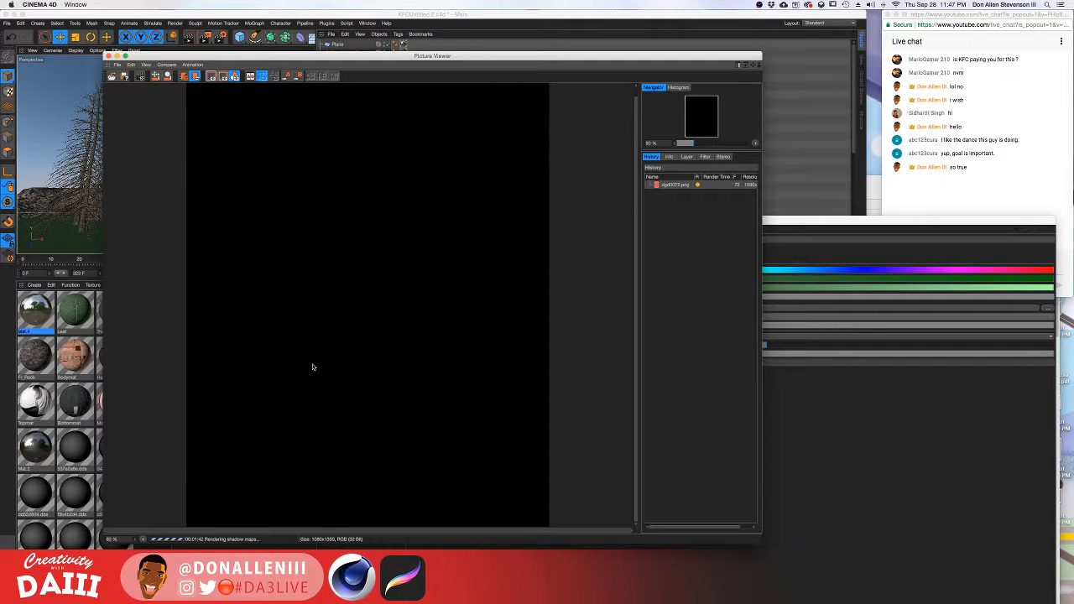
pyautogui.scroll(1, 312, 366)
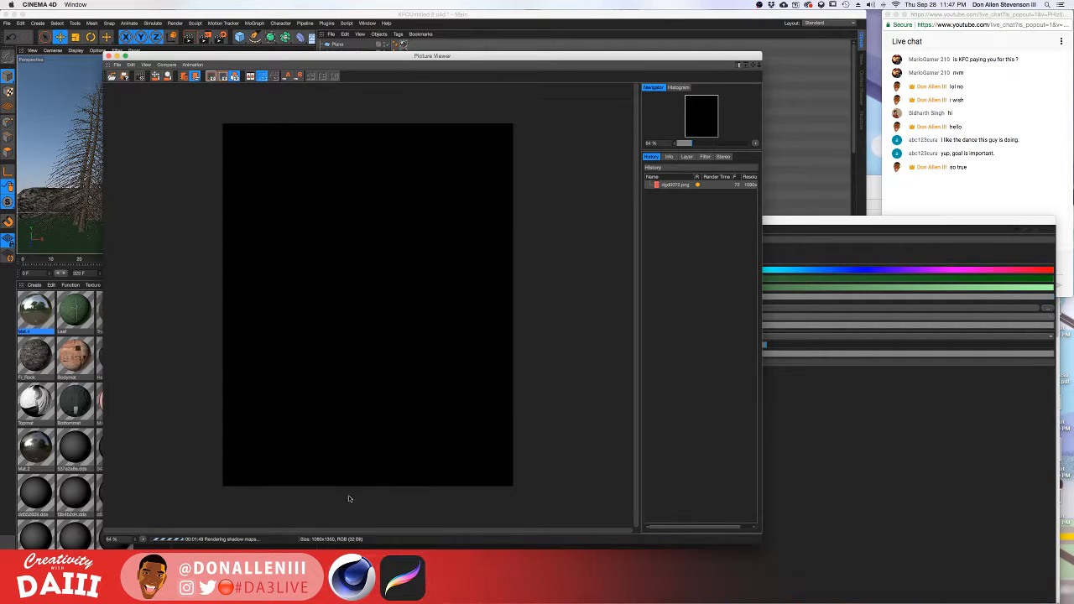
pyautogui.moveTo(219, 599)
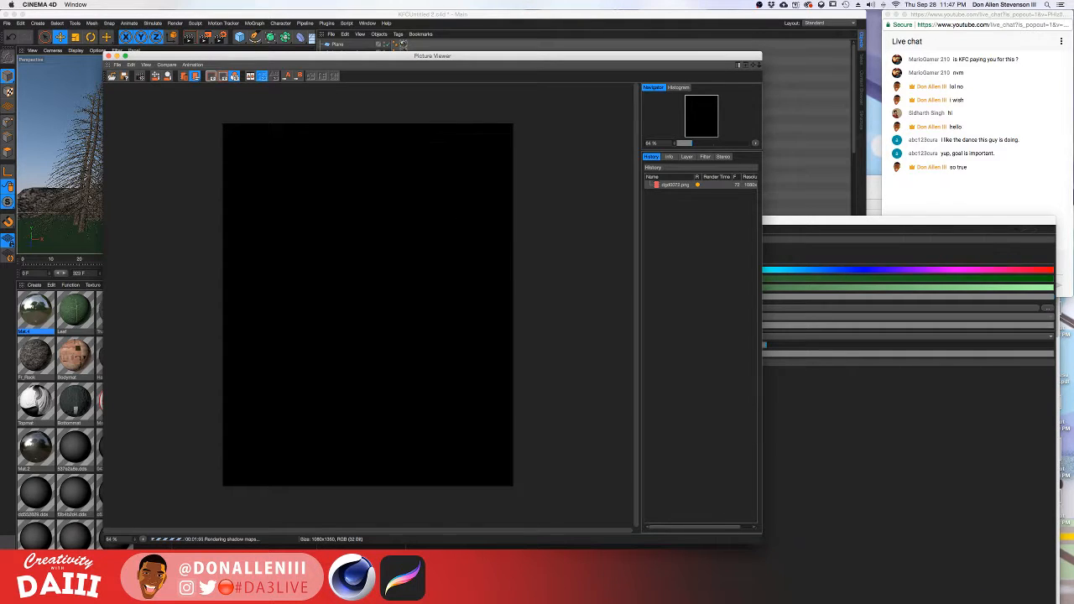
pyautogui.moveTo(369, 601)
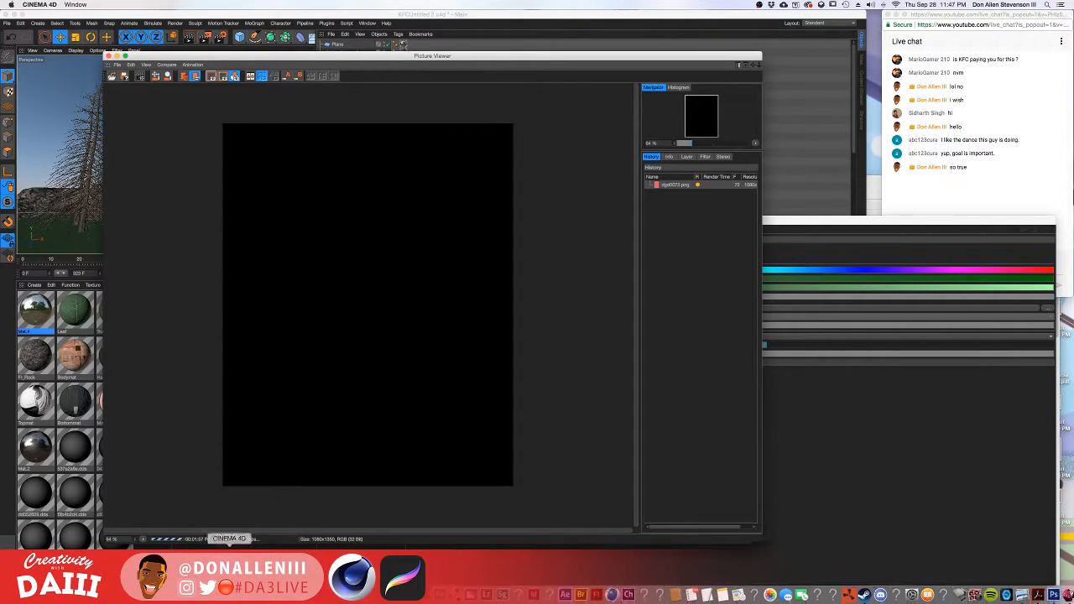
pyautogui.click(69, 593)
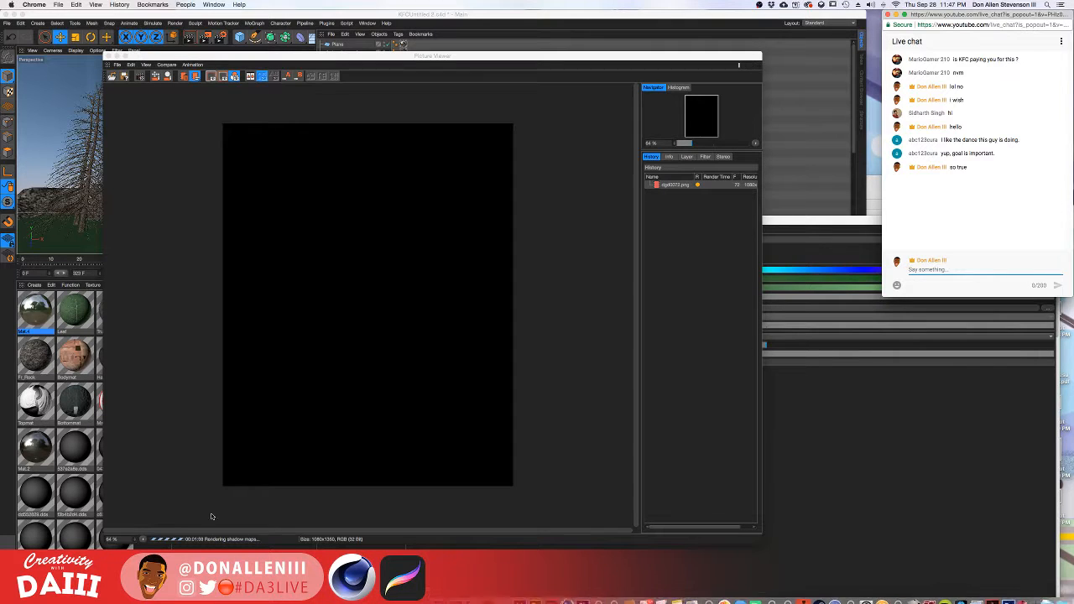
pyautogui.press('XF86MonBrightnessUp')
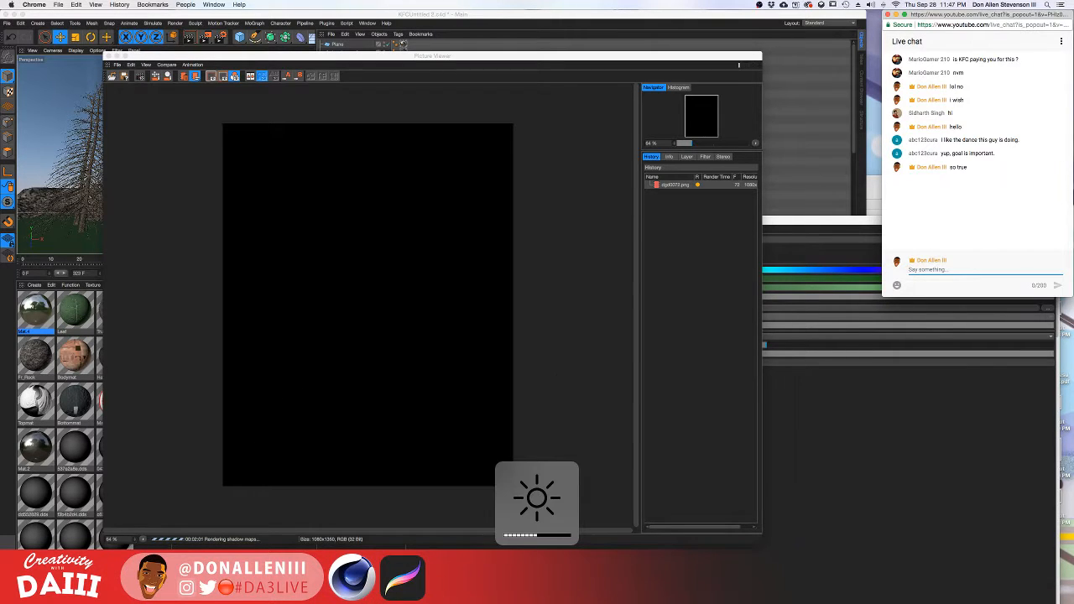
pyautogui.scroll(1, 247, 142)
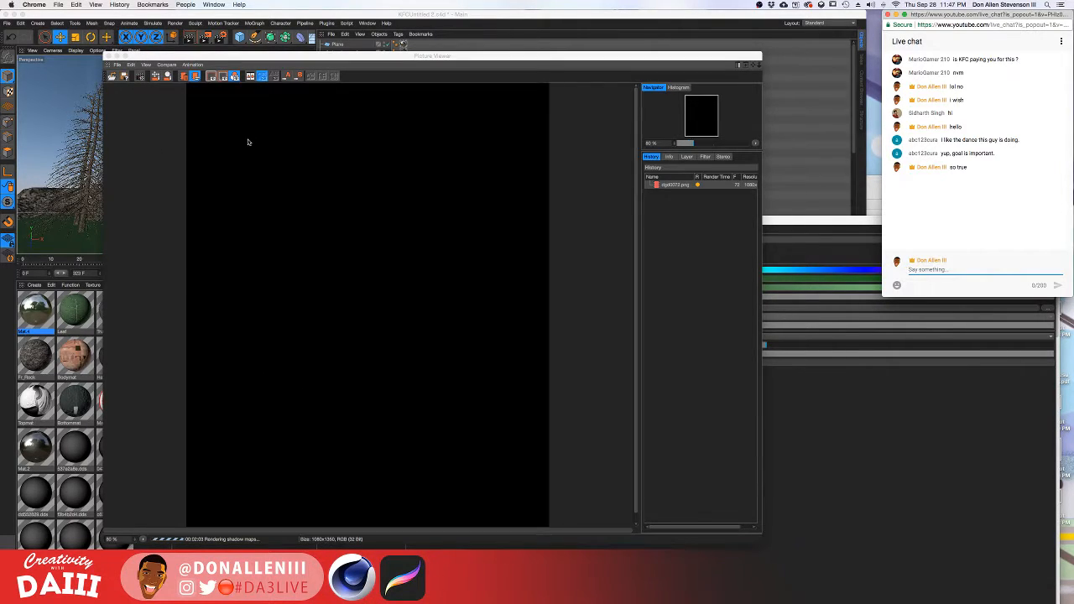
# Bring the Material Editor window forward and close it.
pyautogui.click(366, 14)
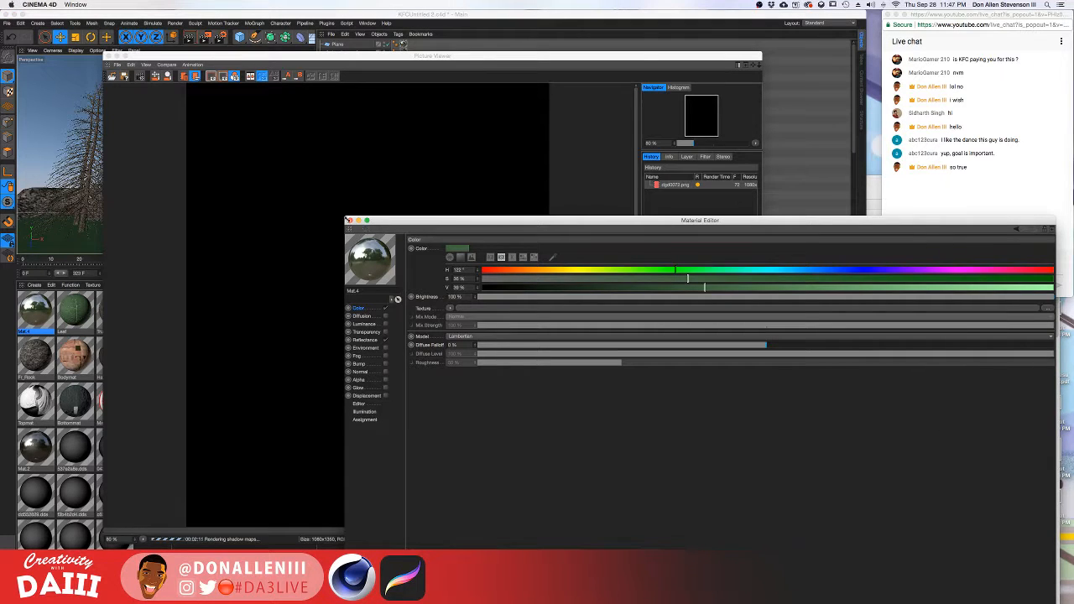
pyautogui.click(349, 220)
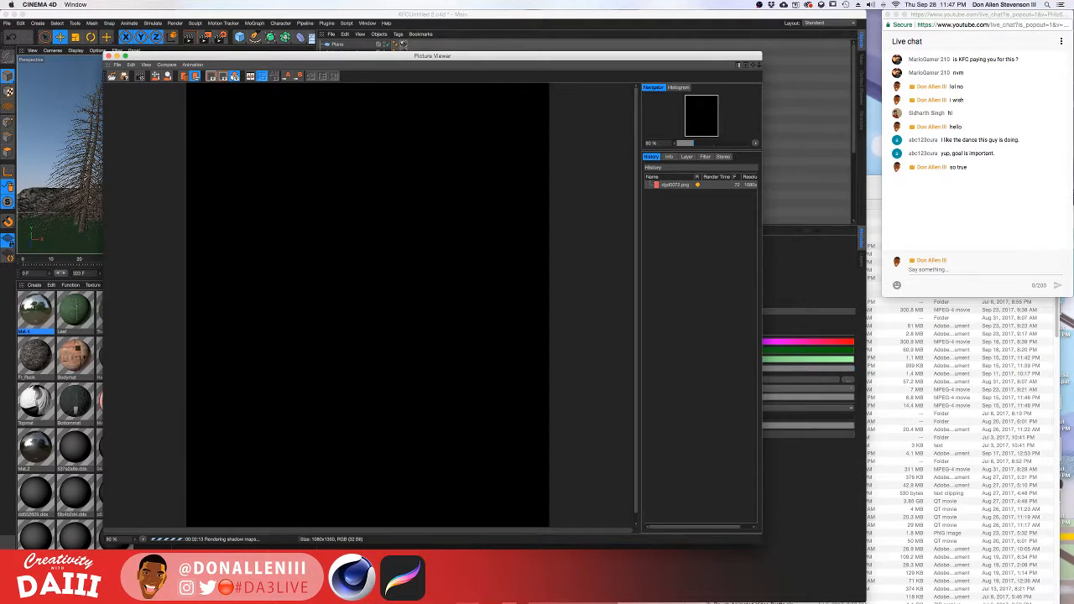
pyautogui.click(869, 186)
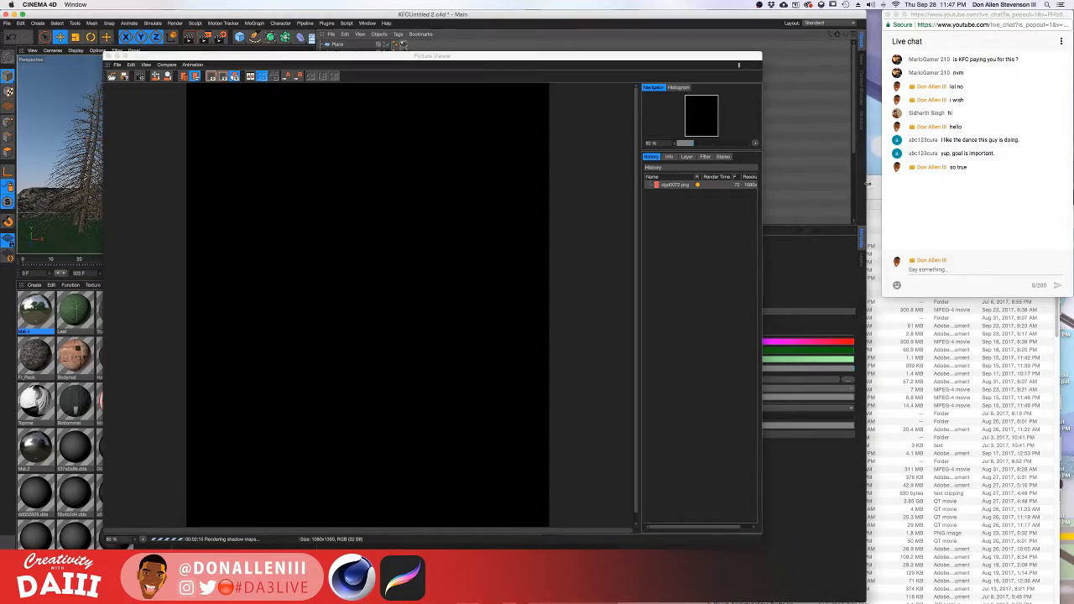
pyautogui.moveTo(869, 186); pyautogui.dragTo(556, 107)
# Minimize the KFC face vector document in Illustrator and search Google Images in Chrome for "kfc chicken bucket".
pyautogui.click(3, 71)
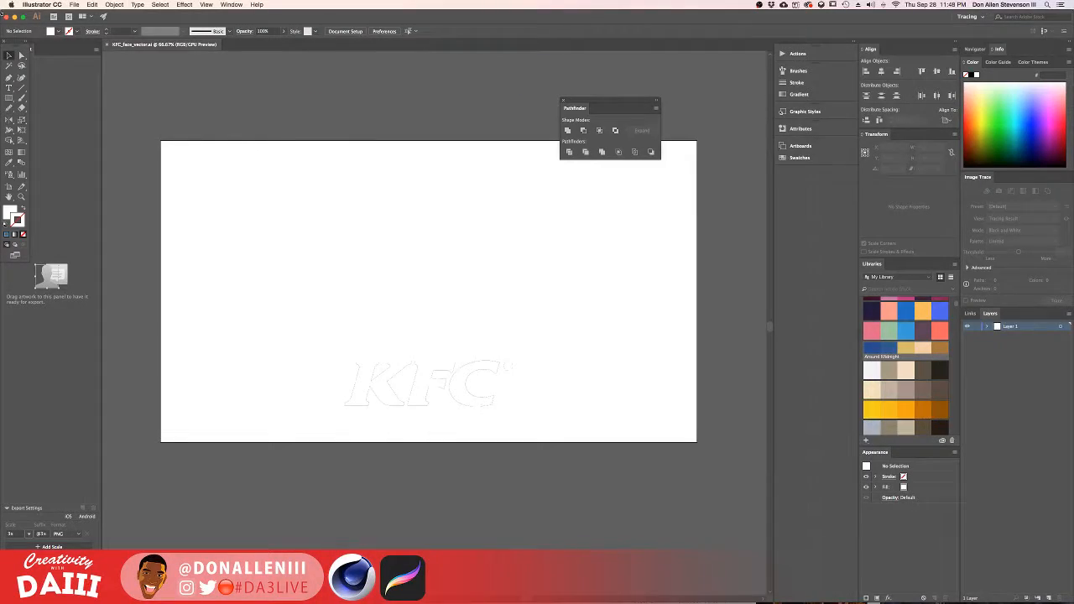
pyautogui.click(14, 16)
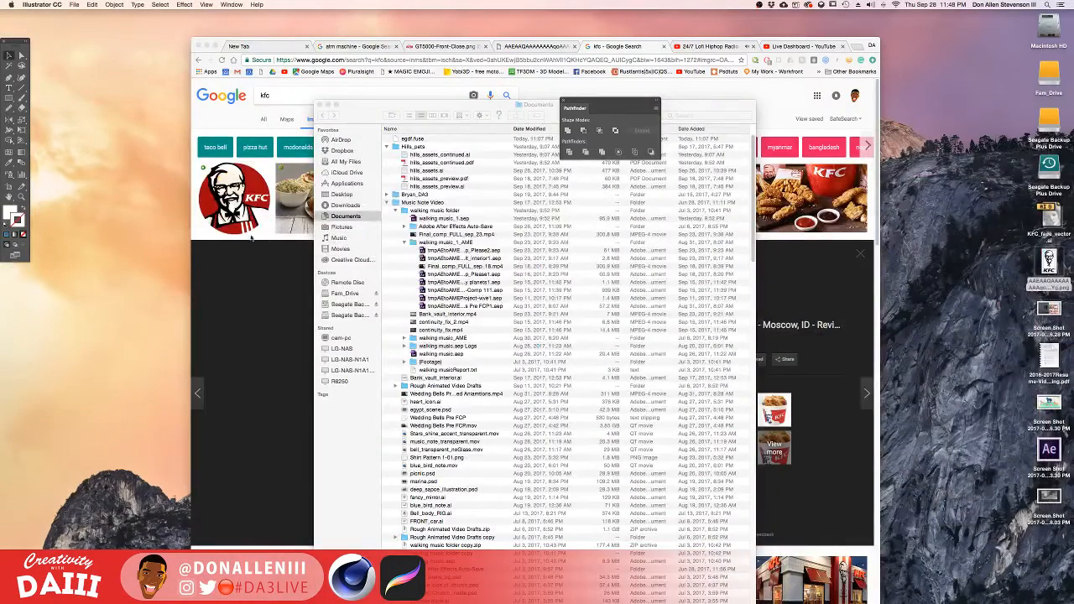
pyautogui.click(251, 239)
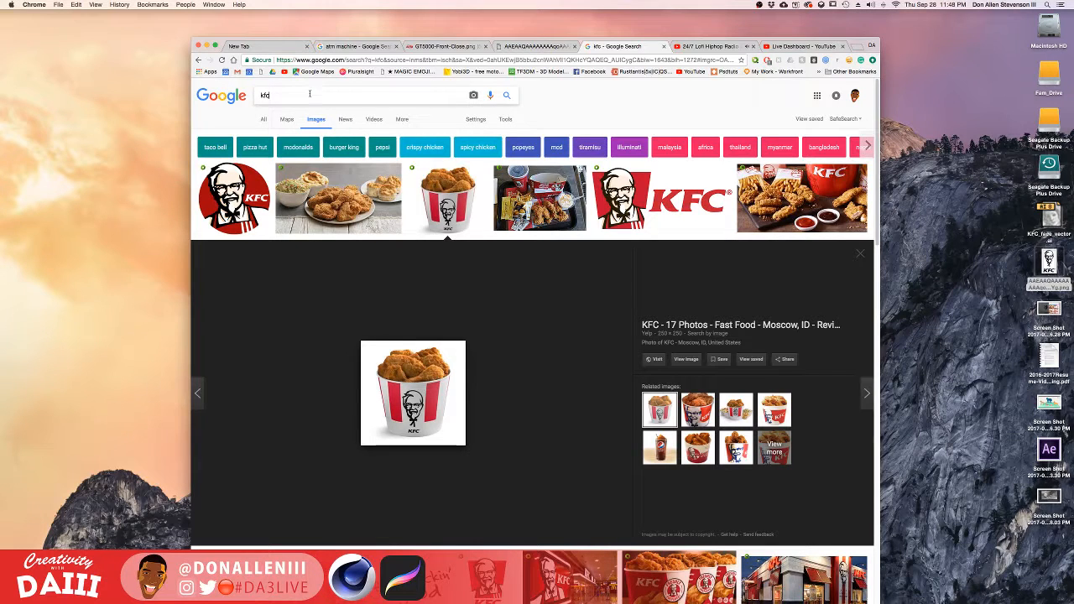
pyautogui.write('ch')
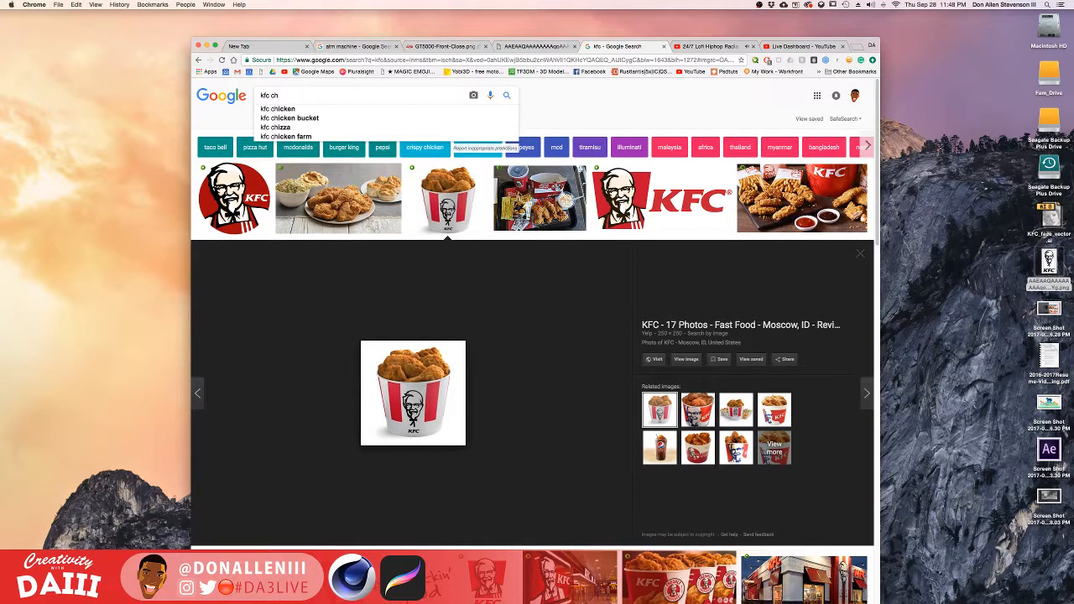
pyautogui.write('icken')
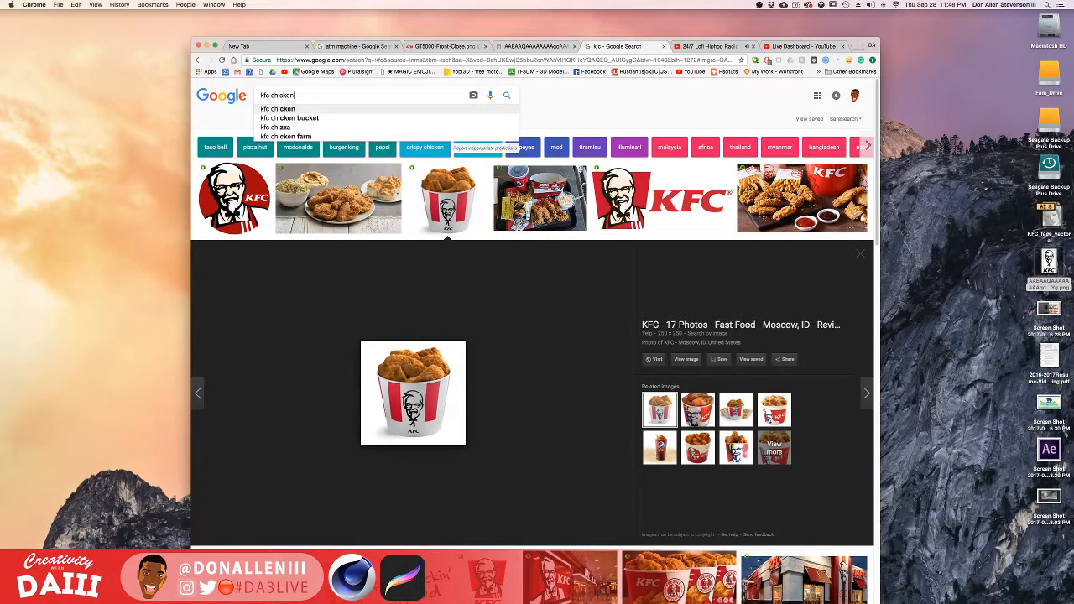
pyautogui.click(305, 120)
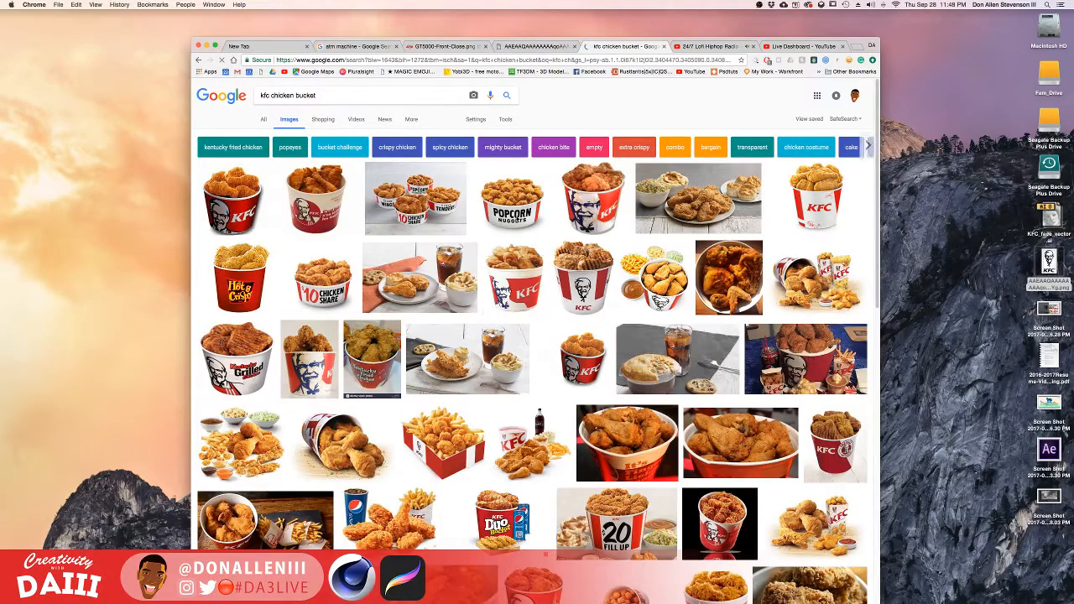
# Preview the white KFC bucket result, limit the image results to Large size and browse them.
pyautogui.click(833, 196)
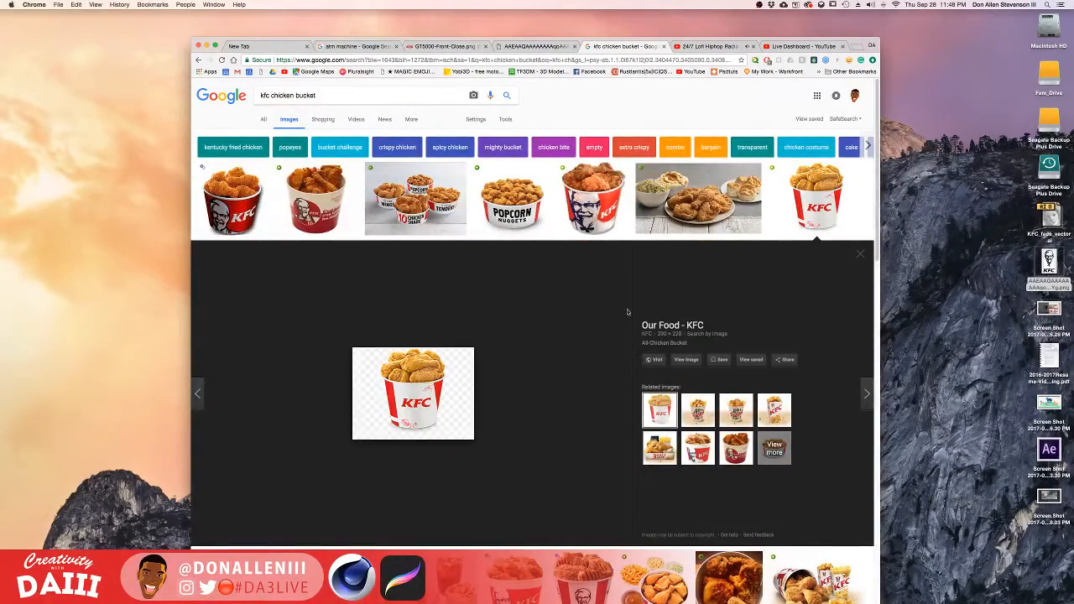
pyautogui.click(505, 119)
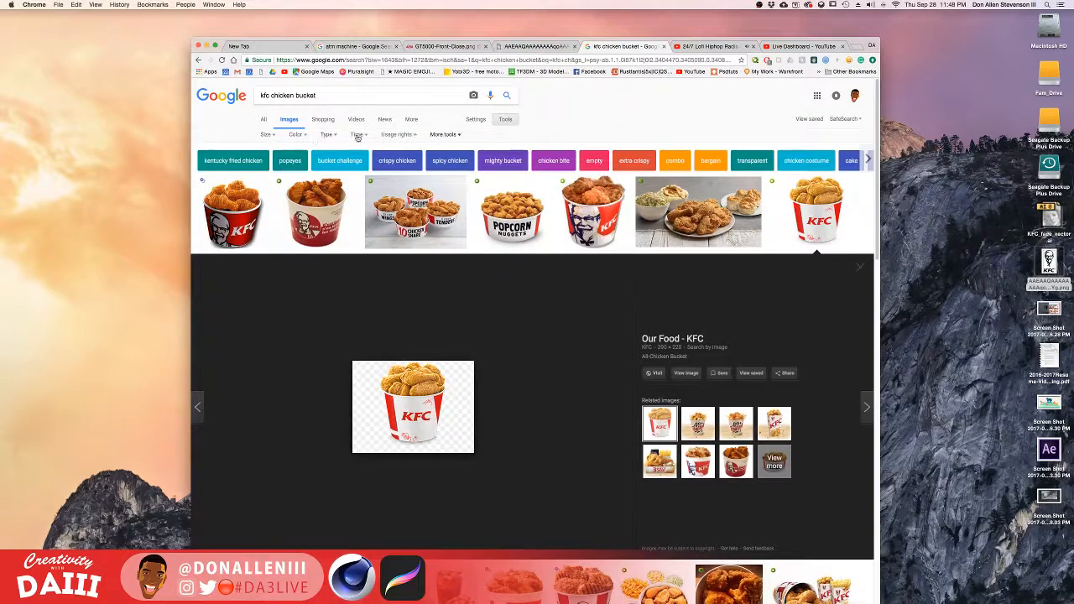
pyautogui.click(267, 134)
pyautogui.click(269, 160)
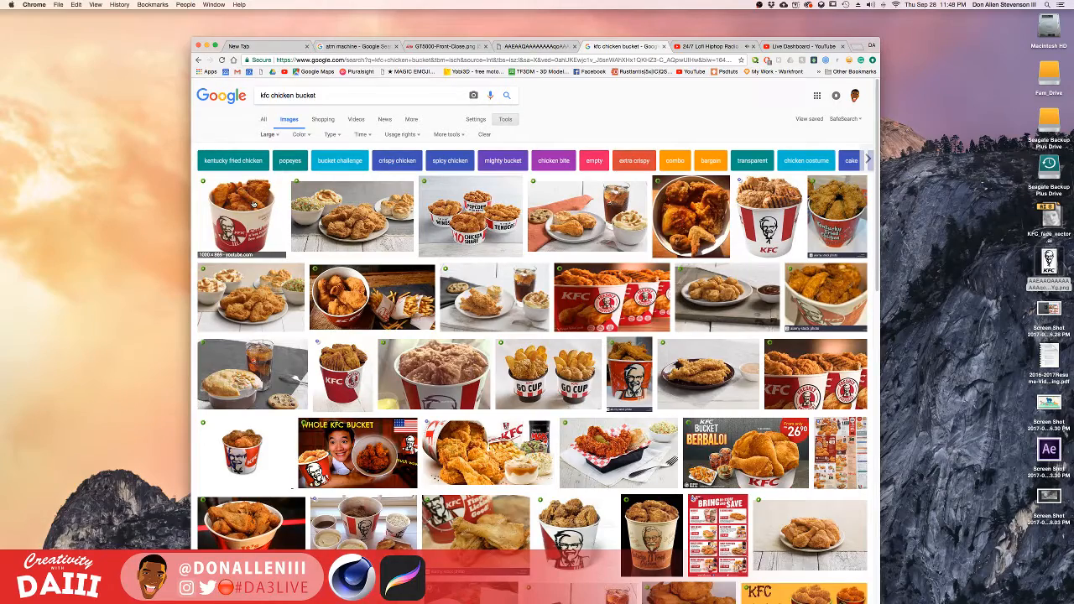
pyautogui.scroll(-5, 411, 277)
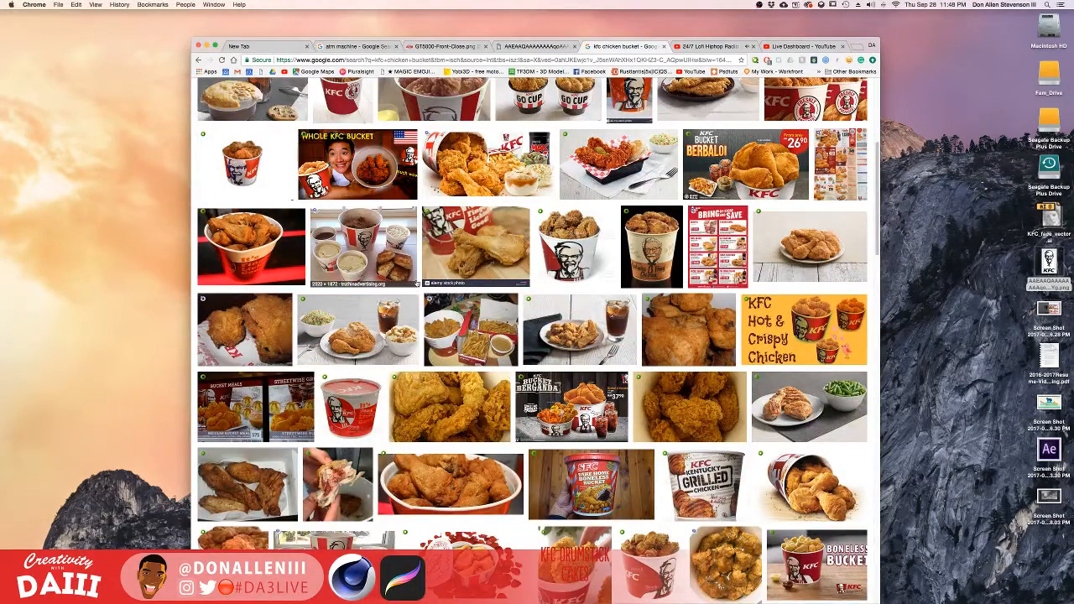
pyautogui.scroll(5, 421, 261)
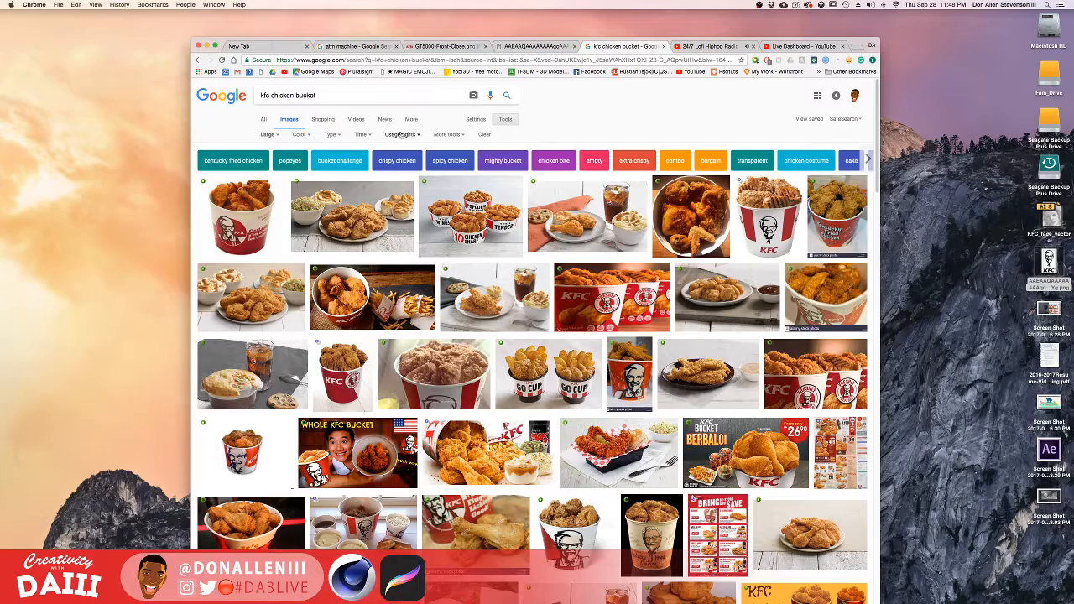
# Open the full-size KFC Bucket Meals photo of fried chicken from the image results and save it to the desktop.
pyautogui.click(239, 197)
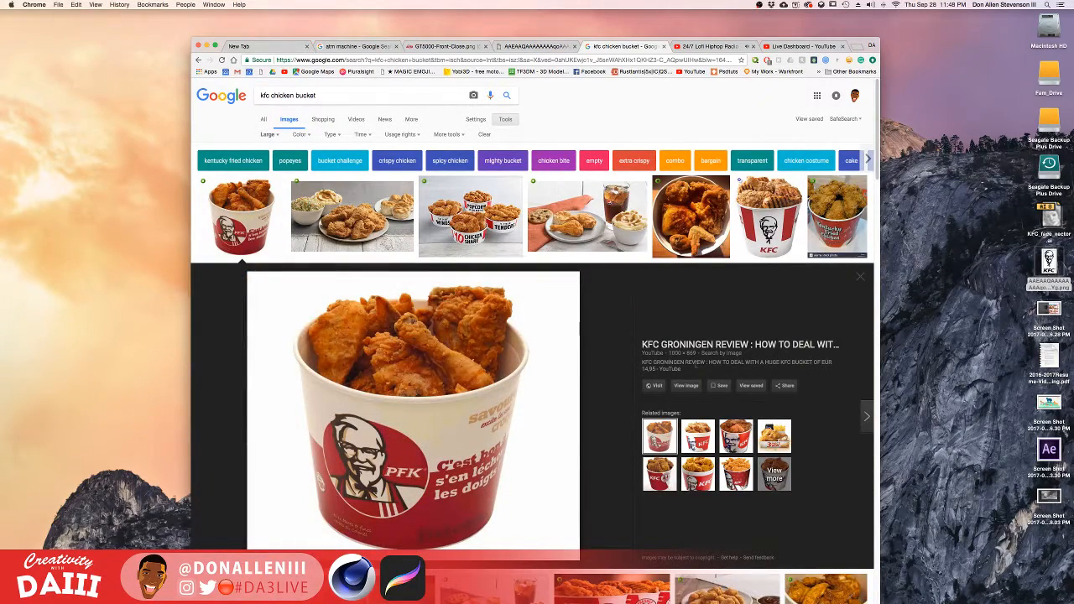
pyautogui.click(391, 211)
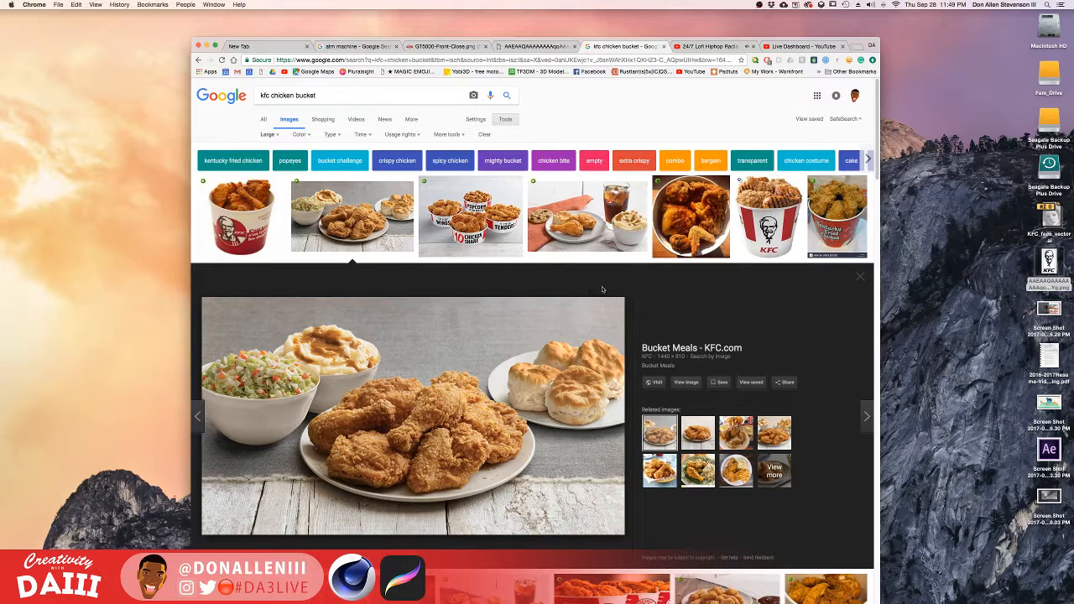
pyautogui.click(655, 384)
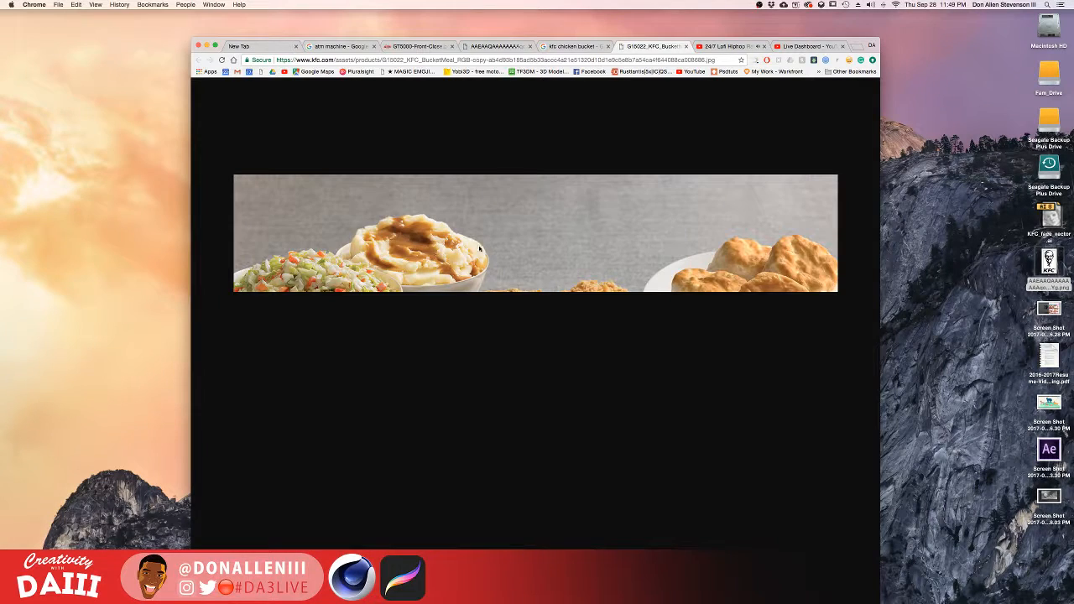
pyautogui.moveTo(739, 285); pyautogui.dragTo(969, 225)
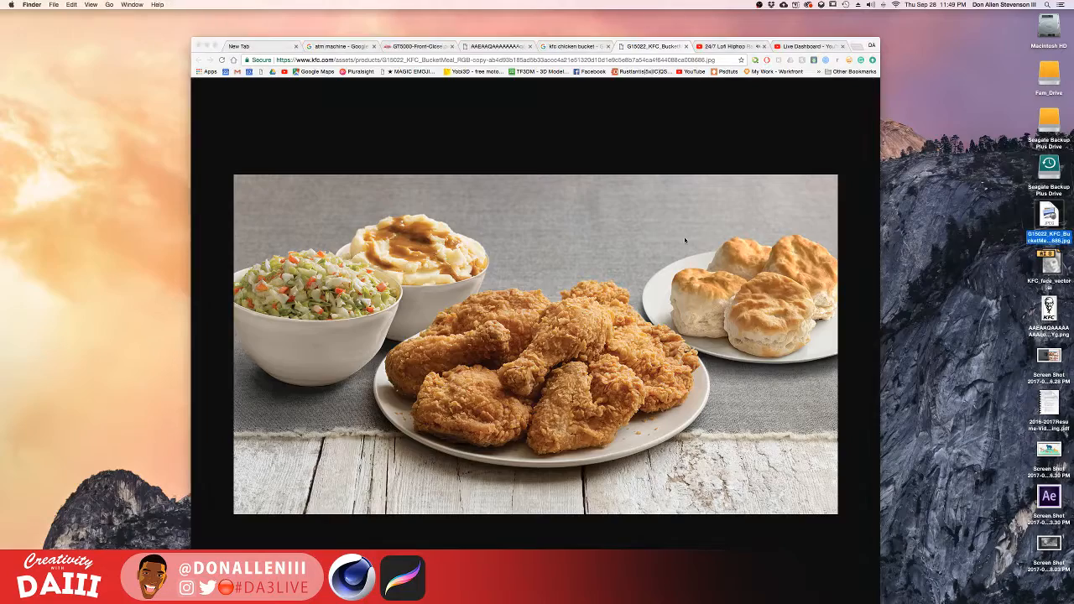
# Switch to the Cinema 4D desktop and inspect the KFC bucket render in progress in the Picture Viewer.
pyautogui.hotkey('ctrl', 'Up')
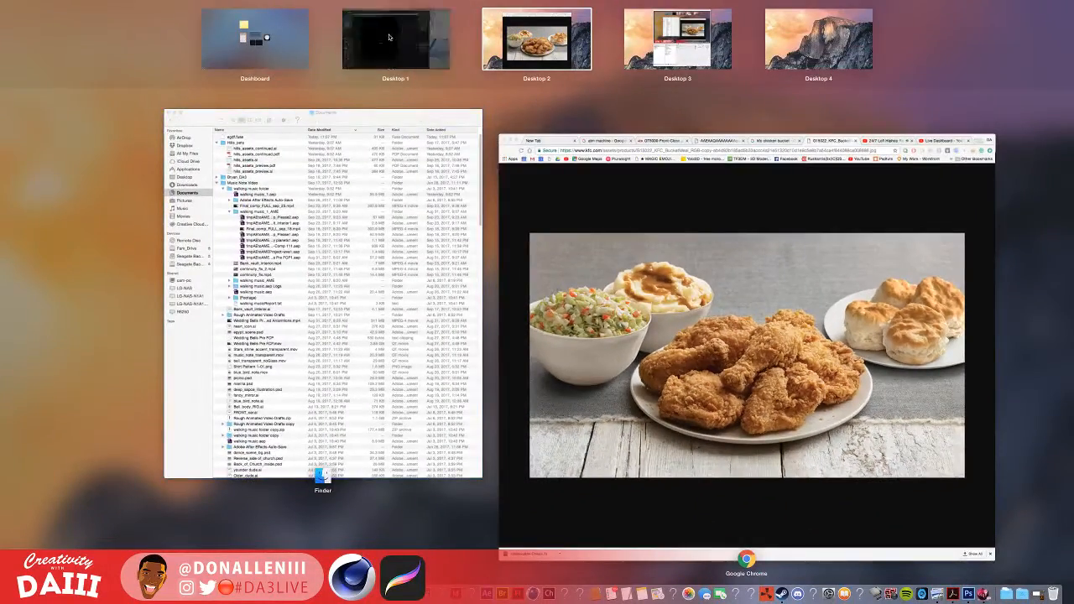
pyautogui.click(390, 38)
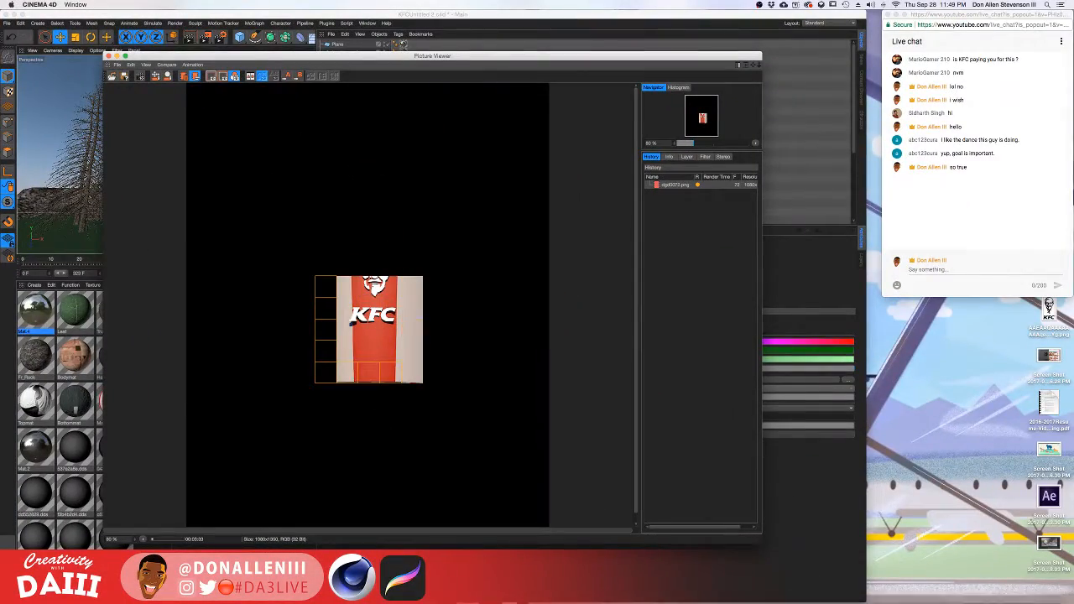
pyautogui.moveTo(218, 597)
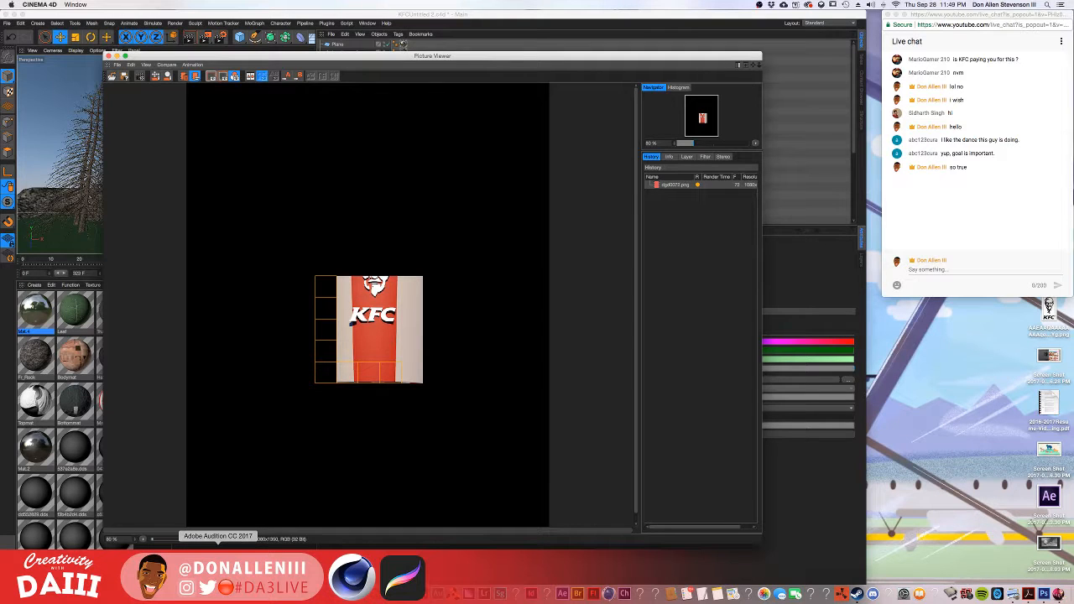
pyautogui.press('F11')
pyautogui.press('F11')
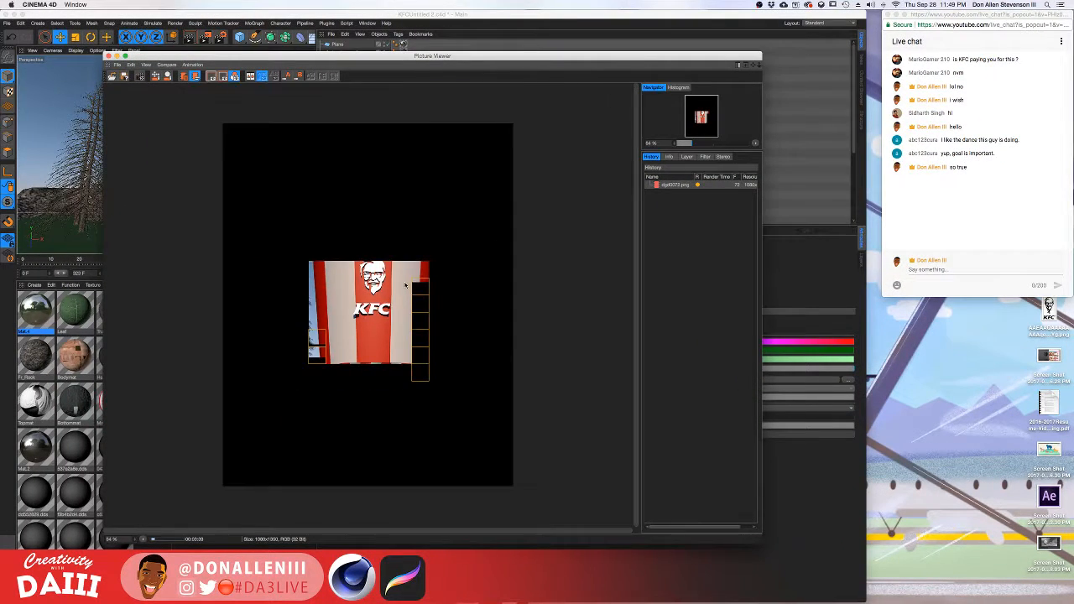
pyautogui.scroll(3, 397, 308)
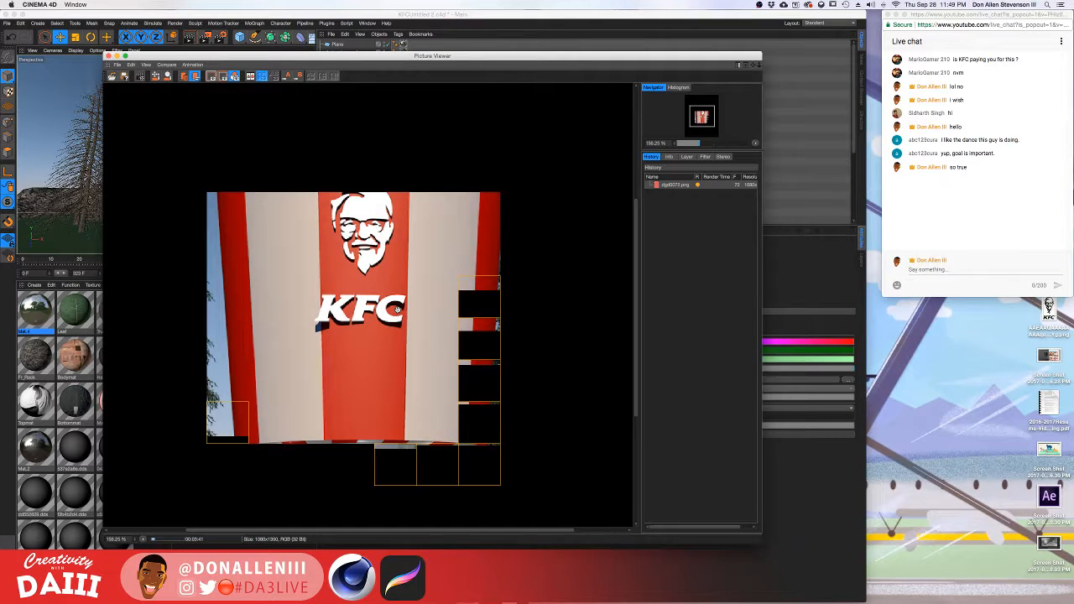
pyautogui.scroll(-3, 396, 309)
pyautogui.scroll(1, 397, 309)
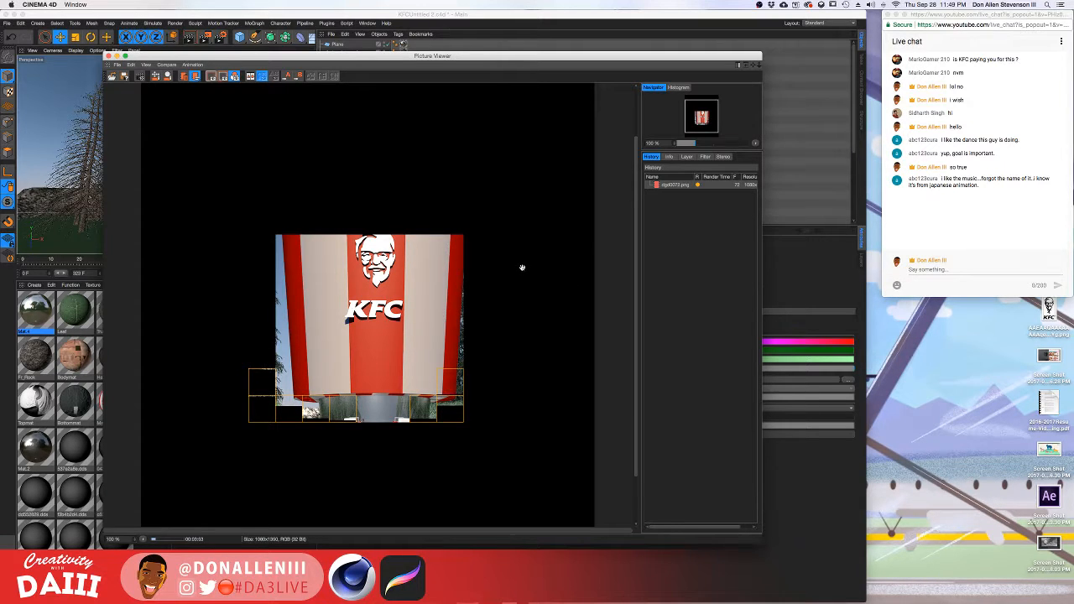
# Answer the music question in the YouTube live chat with two messages, "Vaporwave" and "Chillhop".
pyautogui.click(919, 269)
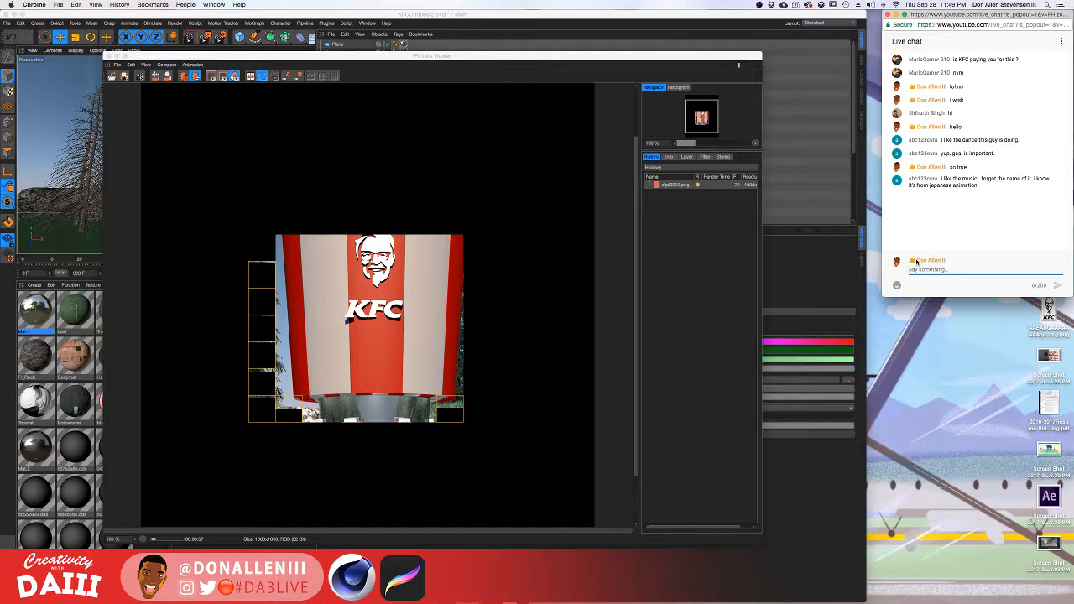
pyautogui.write('Vaporw')
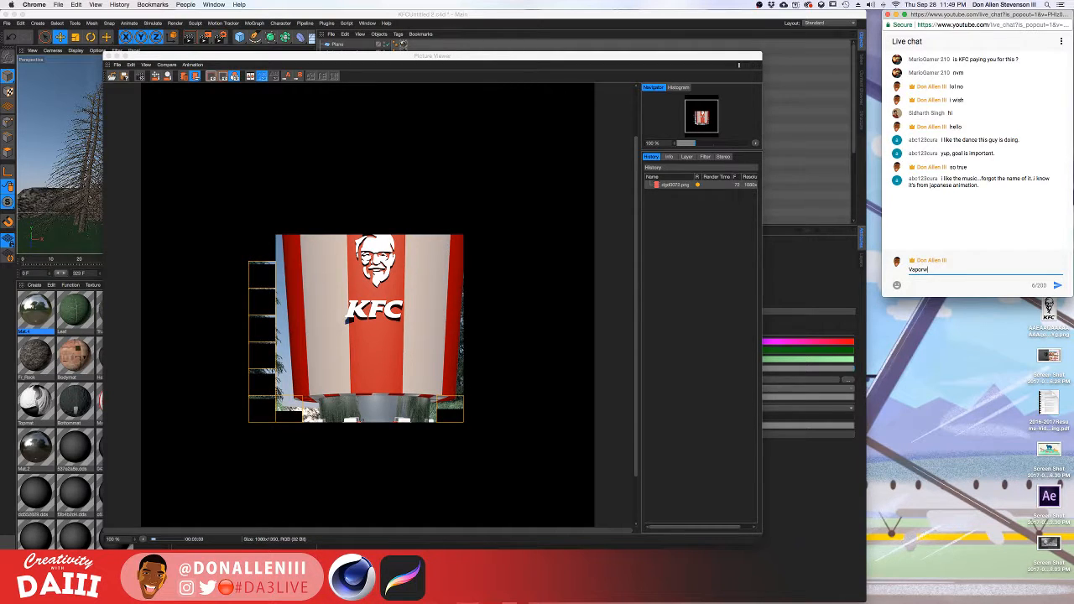
pyautogui.write('ave')
pyautogui.press('Return')
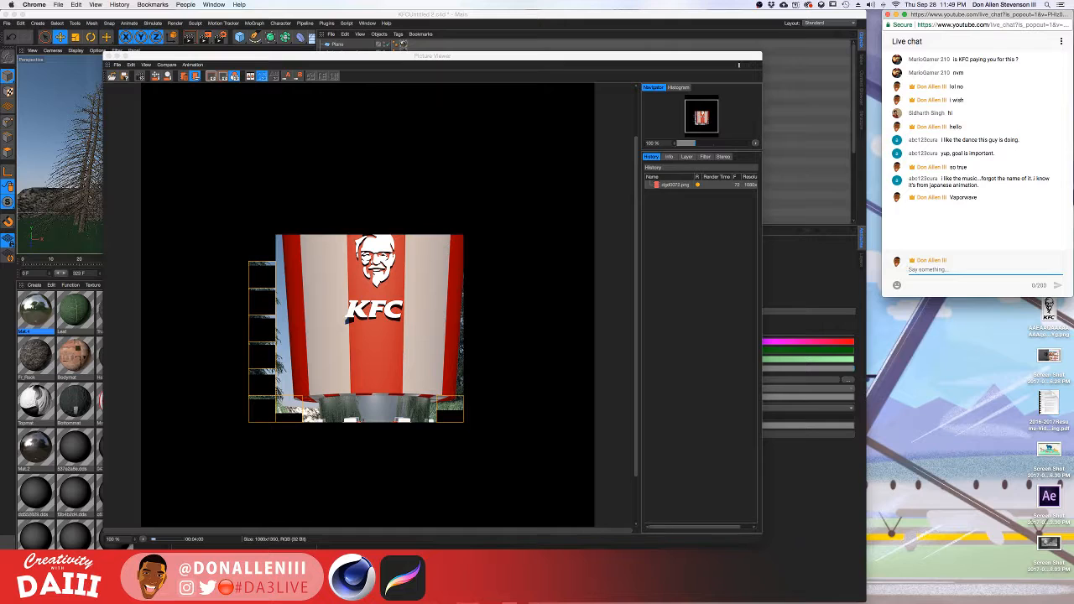
pyautogui.write('Chillhop')
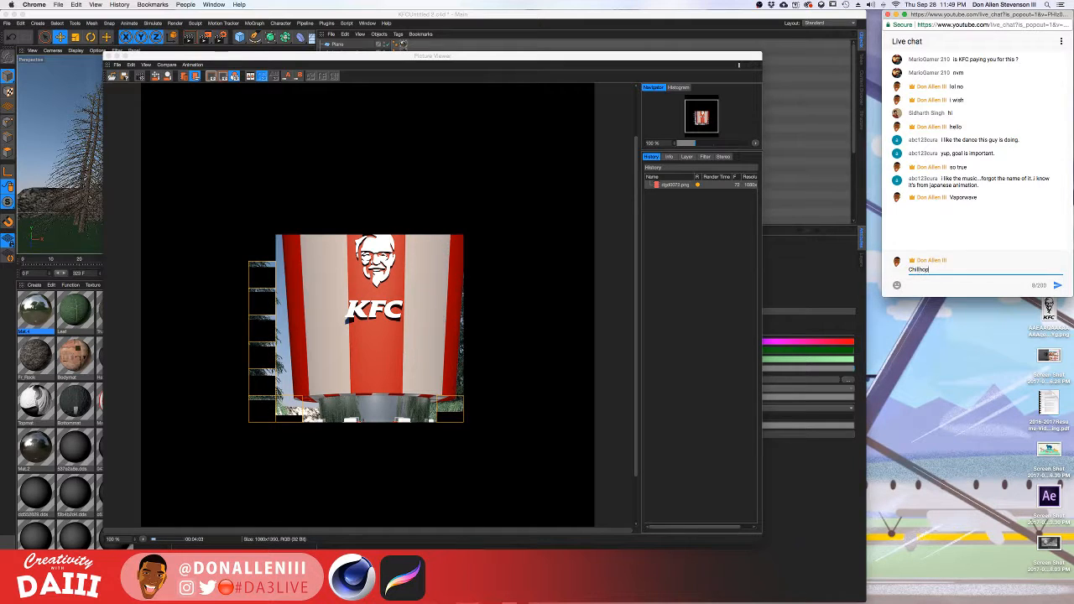
pyautogui.press('Return')
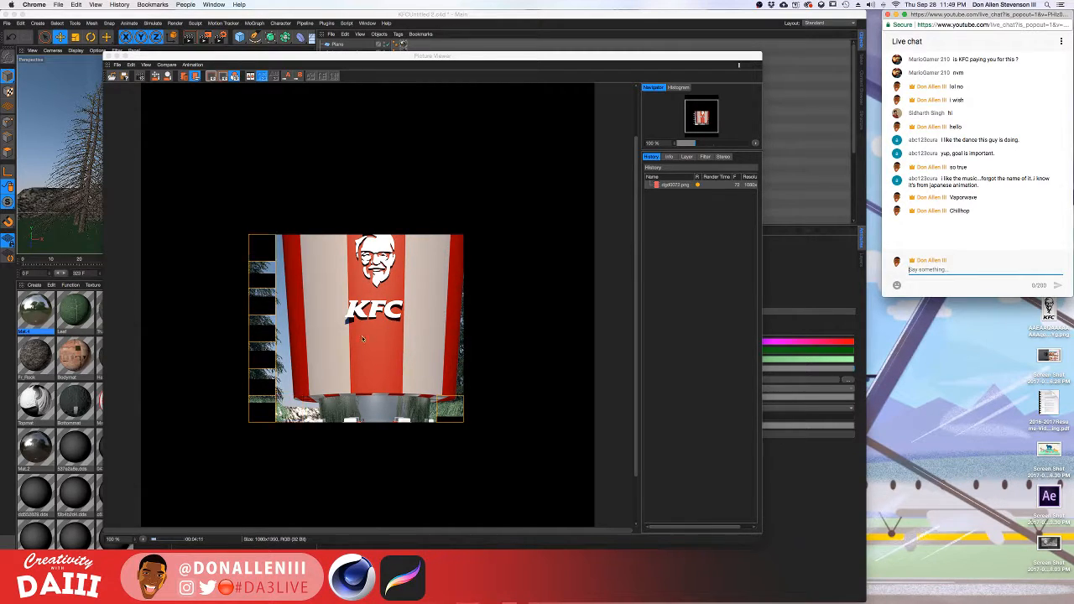
# Examine the ongoing render's bucket logo, base, side trees and rocks both close up and as a whole frame.
pyautogui.scroll(1, 263, 319)
pyautogui.scroll(2, 263, 319)
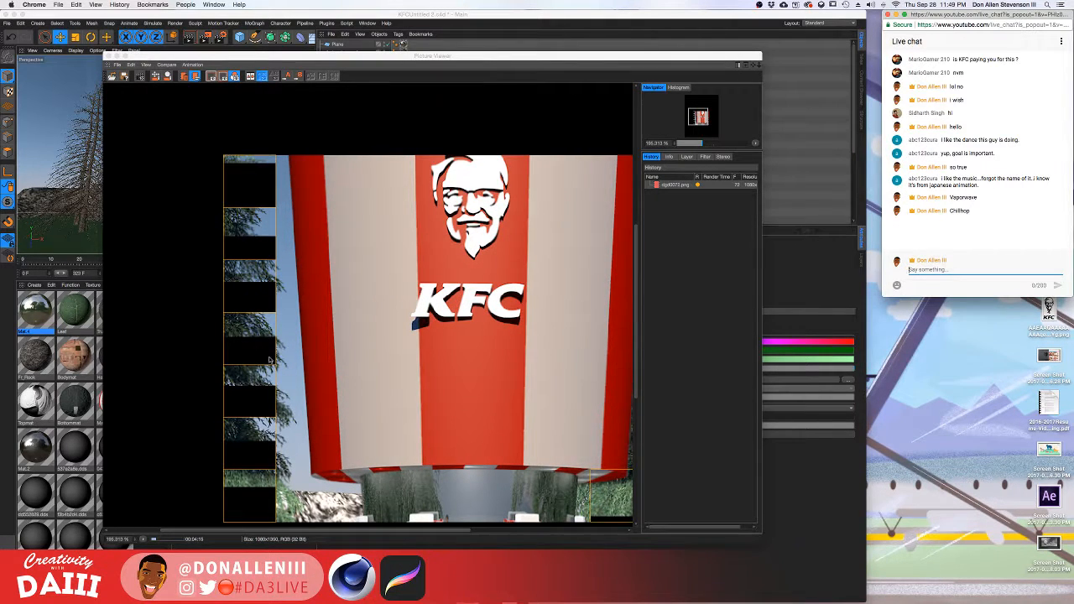
pyautogui.scroll(-1, 257, 326)
pyautogui.scroll(-1, 264, 319)
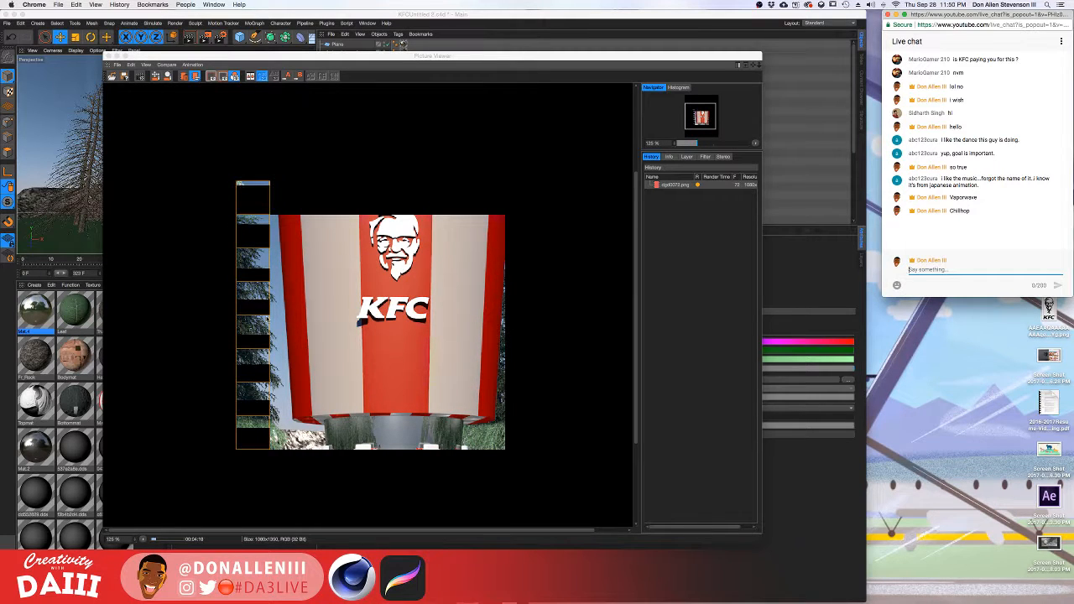
pyautogui.scroll(-1, 249, 208)
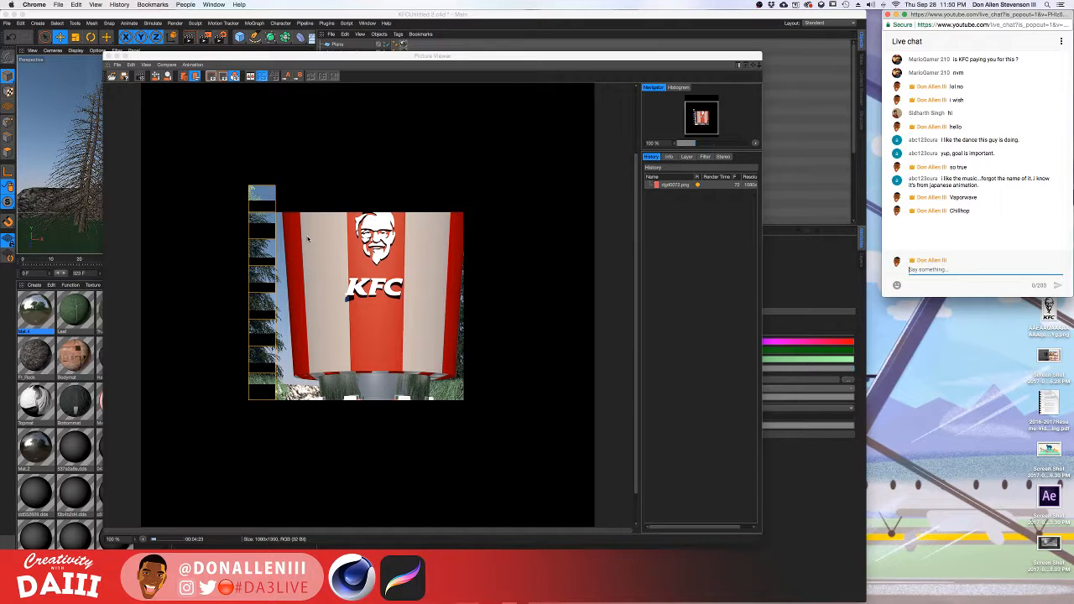
pyautogui.scroll(-1, 452, 271)
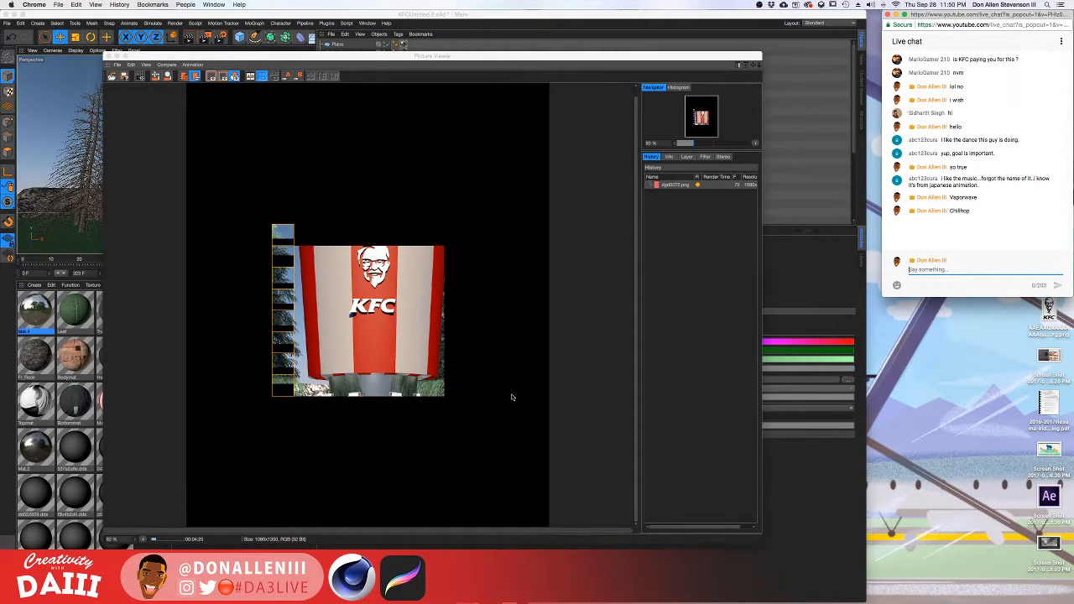
pyautogui.scroll(-1, 402, 200)
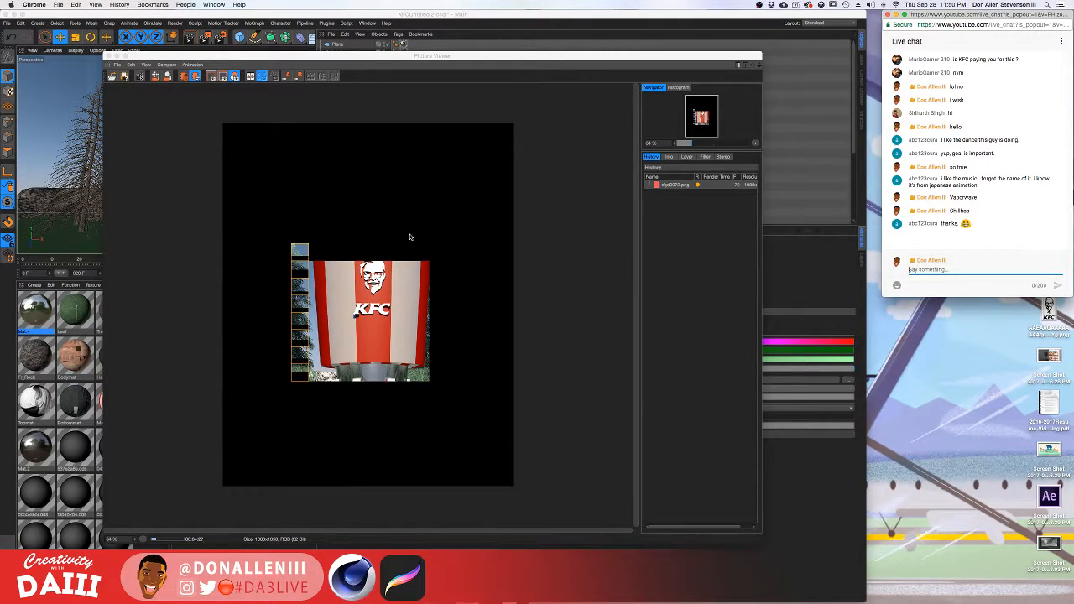
pyautogui.scroll(1, 398, 246)
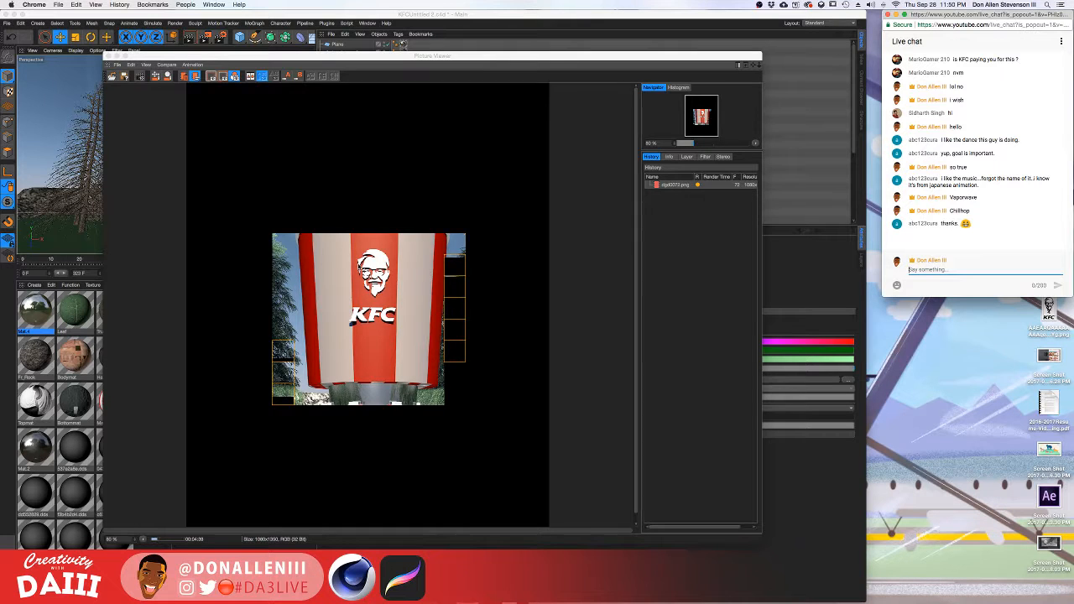
pyautogui.scroll(-2, 359, 267)
pyautogui.scroll(3, 358, 267)
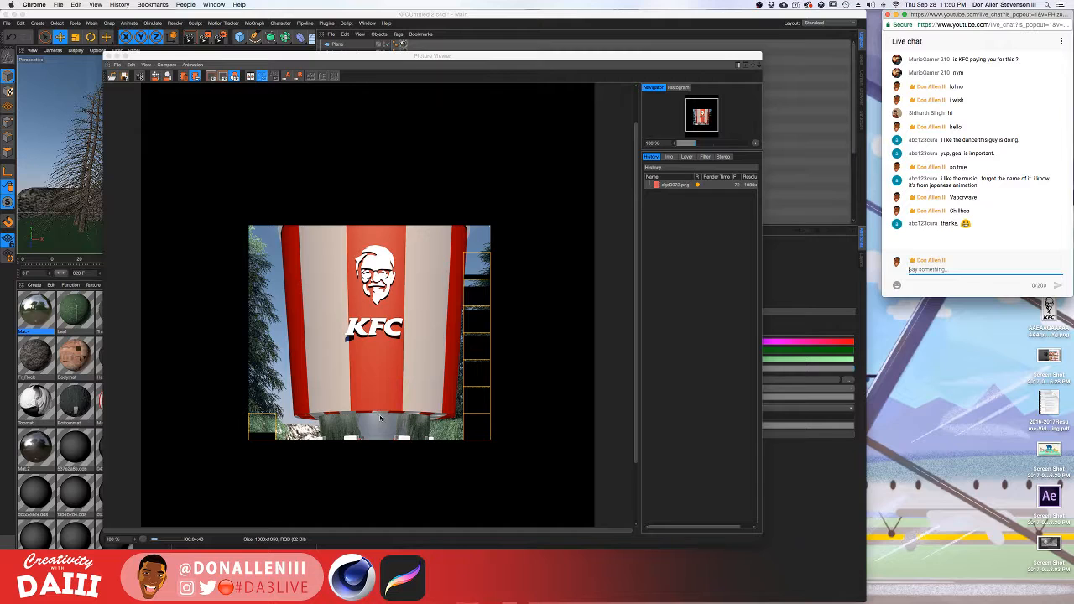
pyautogui.scroll(-1, 411, 354)
pyautogui.scroll(-2, 411, 355)
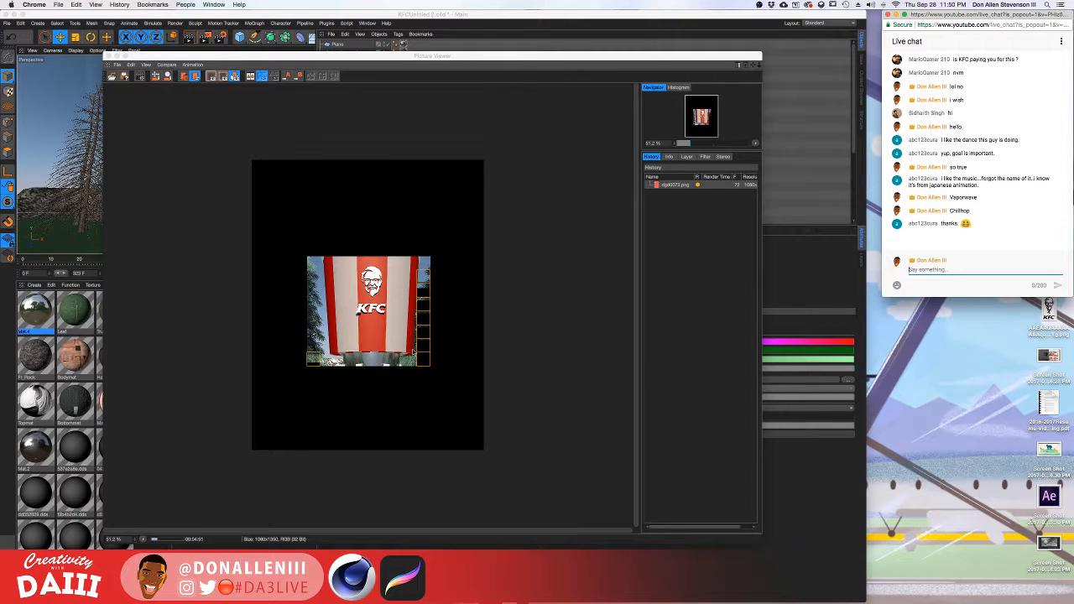
pyautogui.scroll(1, 412, 353)
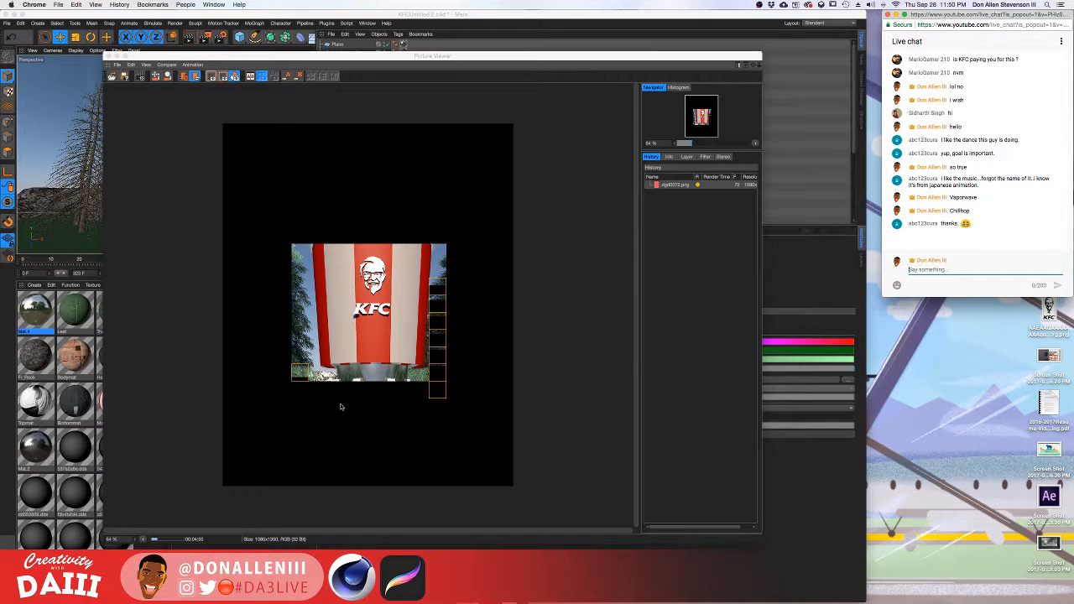
pyautogui.scroll(3, 396, 333)
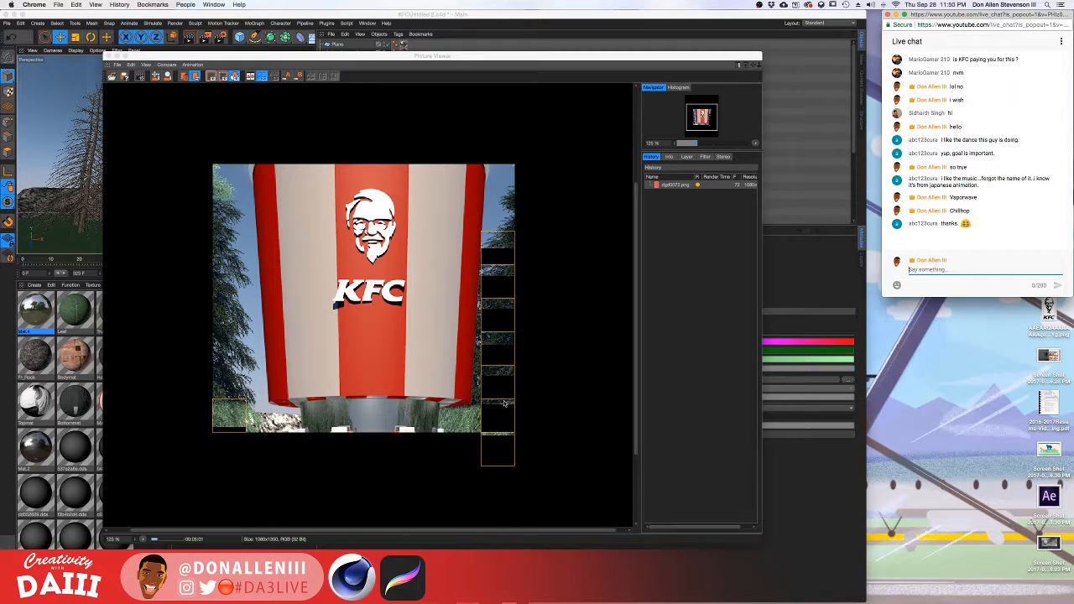
pyautogui.scroll(-1, 374, 294)
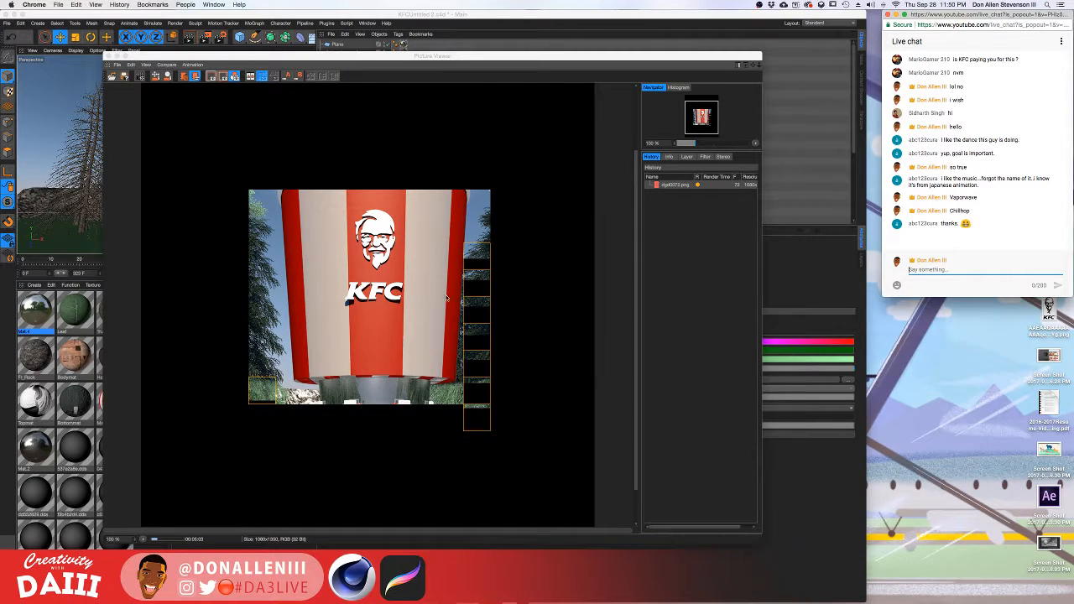